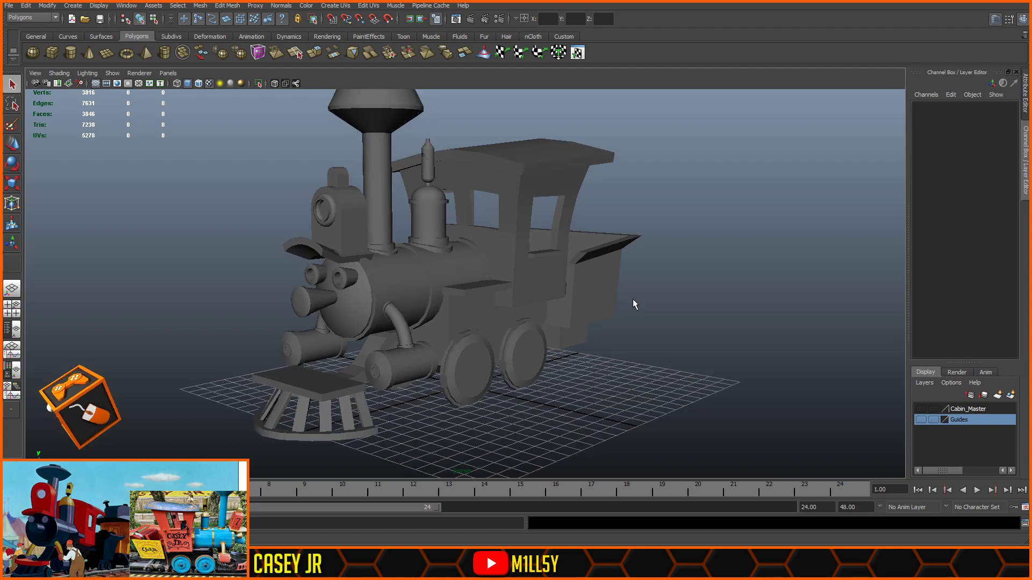
# - Examine the whole locomotive model from several angles, selecting individual parts such as the side cylinder and boiler
pyautogui.moveTo(699, 327)
pyautogui.keyDown('alt'); pyautogui.mouseDown()
pyautogui.moveTo(668, 339)
pyautogui.moveTo(670, 350)
pyautogui.moveTo(717, 334)
pyautogui.mouseUp(); pyautogui.keyUp('alt')
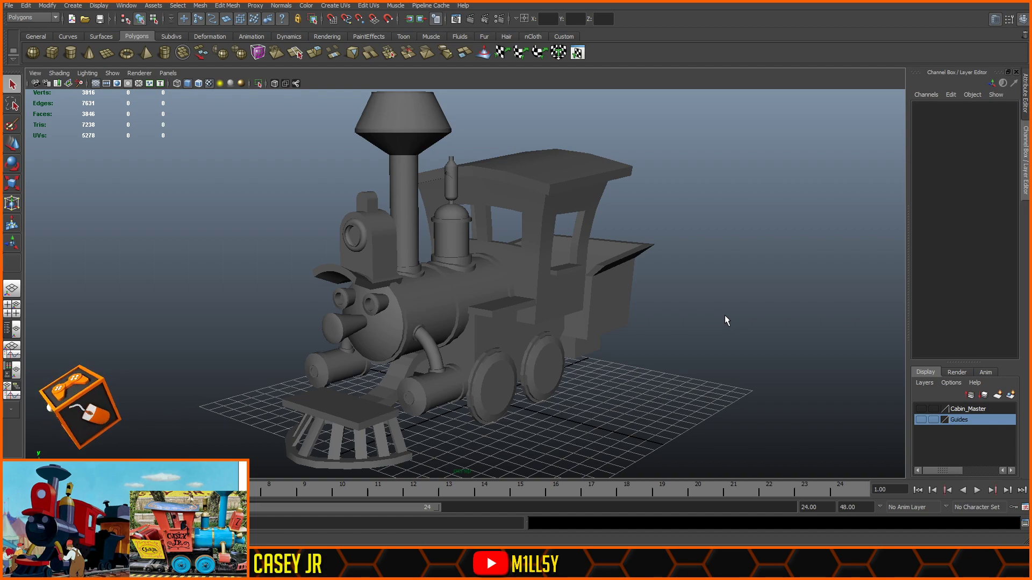
pyautogui.keyDown('alt'); pyautogui.moveTo(737, 291); pyautogui.dragTo(722, 286); pyautogui.keyUp('alt')
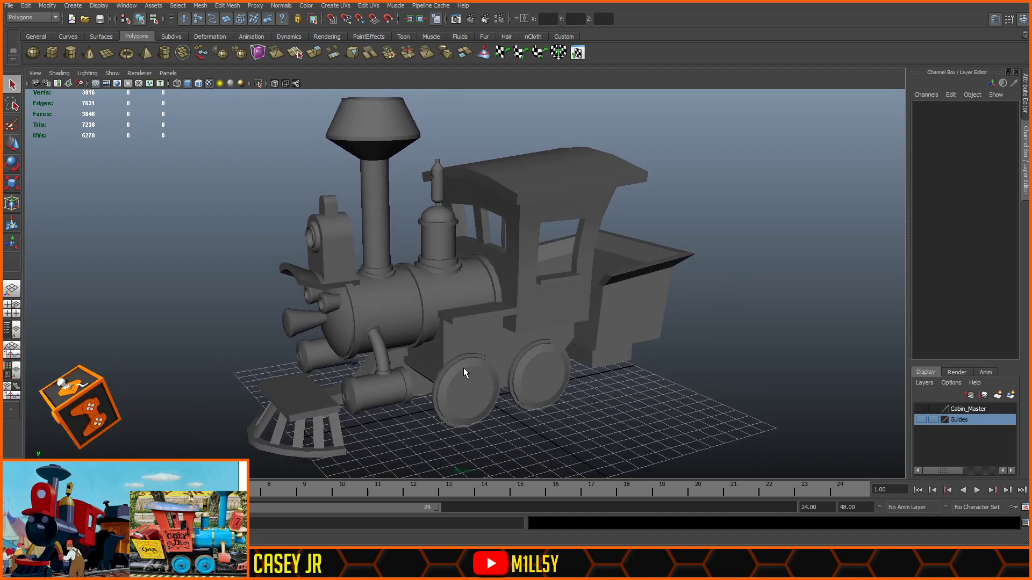
pyautogui.click(376, 389)
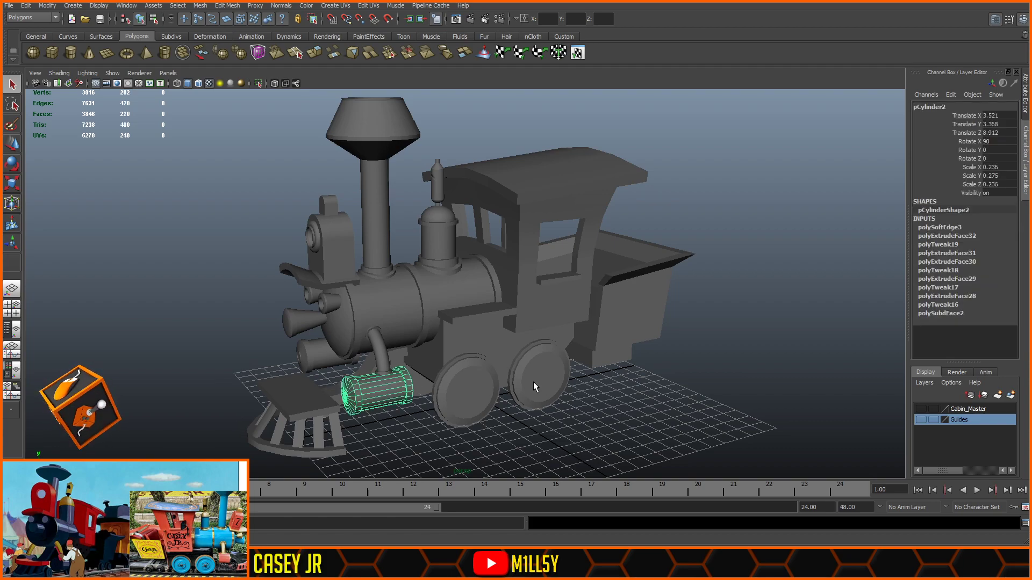
pyautogui.keyDown('alt'); pyautogui.moveTo(525, 381); pyautogui.dragTo(580, 380); pyautogui.keyUp('alt')
pyautogui.click(720, 410)
pyautogui.keyDown('alt'); pyautogui.moveTo(721, 410); pyautogui.dragTo(719, 403); pyautogui.keyUp('alt')
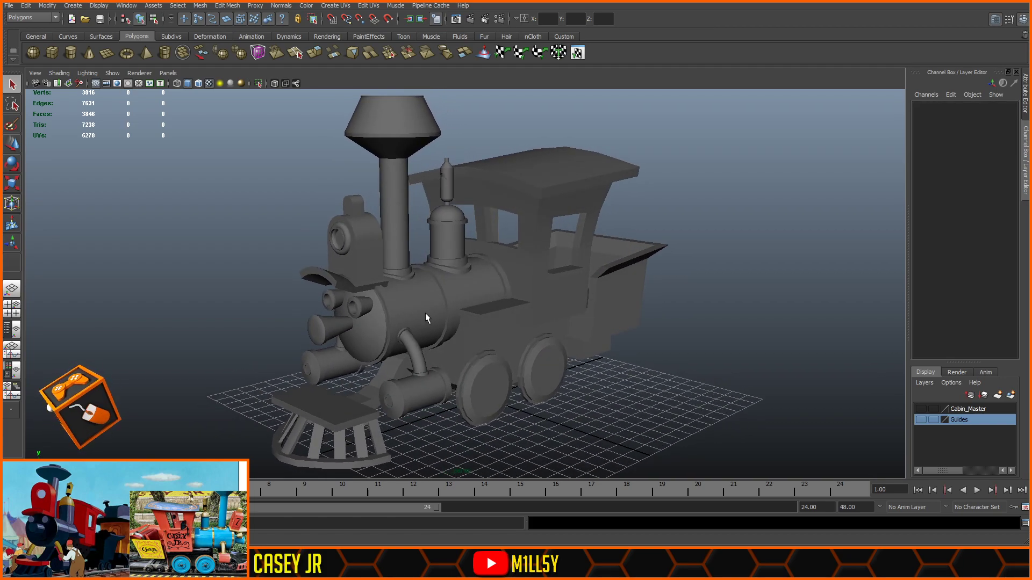
pyautogui.click(399, 316)
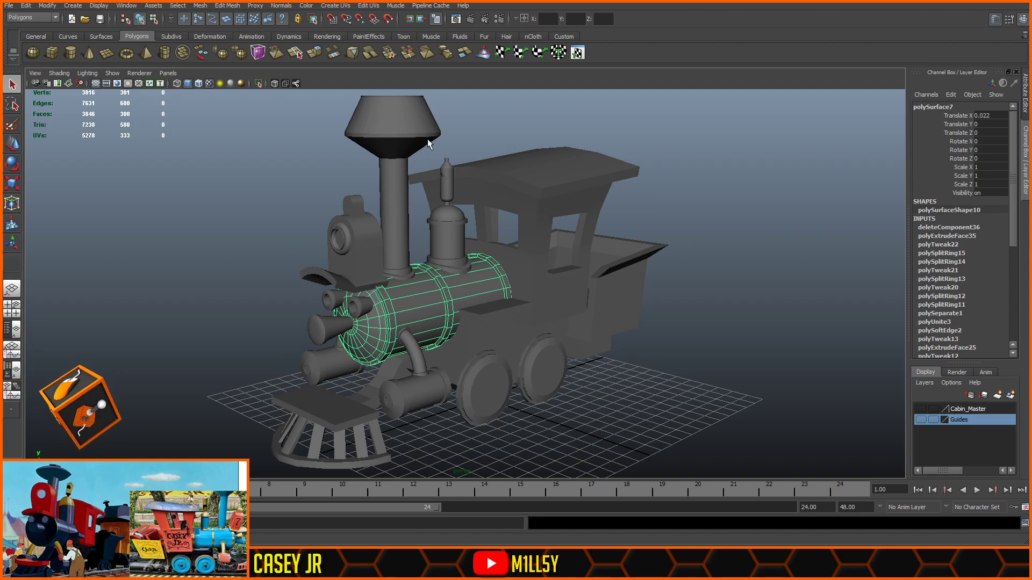
pyautogui.keyDown('alt'); pyautogui.moveTo(756, 254); pyautogui.dragTo(733, 249); pyautogui.keyUp('alt')
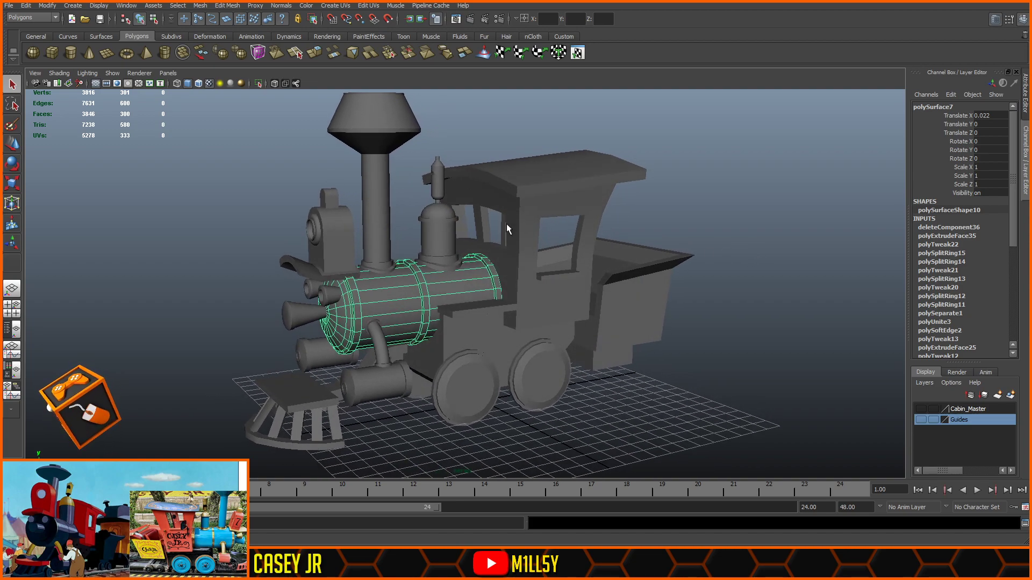
pyautogui.click(546, 193)
pyautogui.click(556, 227)
pyautogui.click(721, 253)
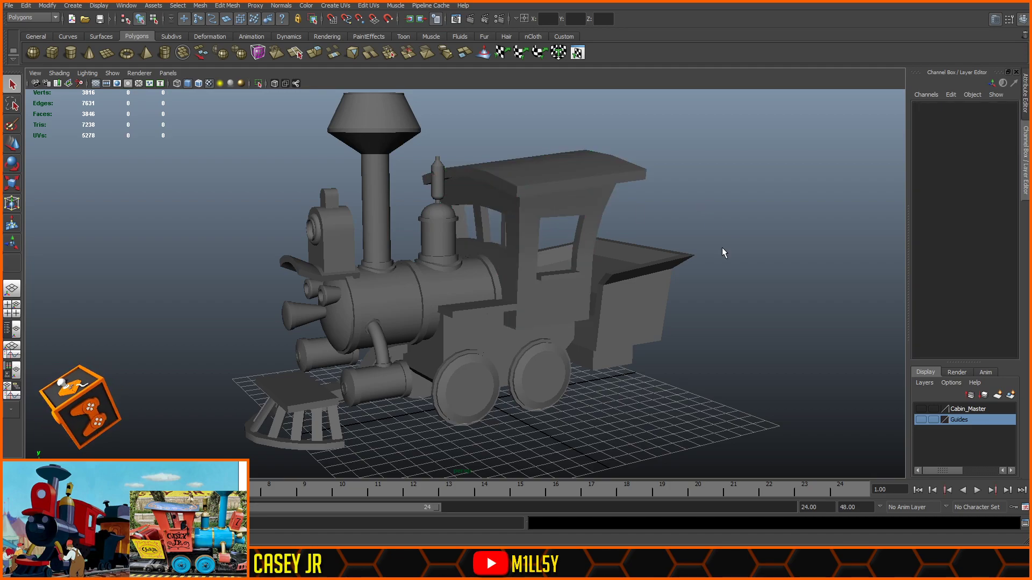
pyautogui.keyDown('alt'); pyautogui.moveTo(741, 240); pyautogui.dragTo(755, 240); pyautogui.keyUp('alt')
pyautogui.click(644, 293)
pyautogui.moveTo(742, 302)
pyautogui.keyDown('alt'); pyautogui.mouseDown()
pyautogui.moveTo(579, 304)
pyautogui.moveTo(587, 295)
pyautogui.moveTo(759, 304)
pyautogui.mouseUp(); pyautogui.keyUp('alt')
# - Move the front face of the flat plate above the cowcatcher back toward the engine, leaving a narrower strip
pyautogui.click(365, 457)
pyautogui.keyDown('alt'); pyautogui.moveTo(662, 432); pyautogui.dragTo(618, 431); pyautogui.keyUp('alt')
pyautogui.keyDown('alt'); pyautogui.moveTo(617, 430); pyautogui.dragTo(683, 321, button='middle'); pyautogui.keyUp('alt')
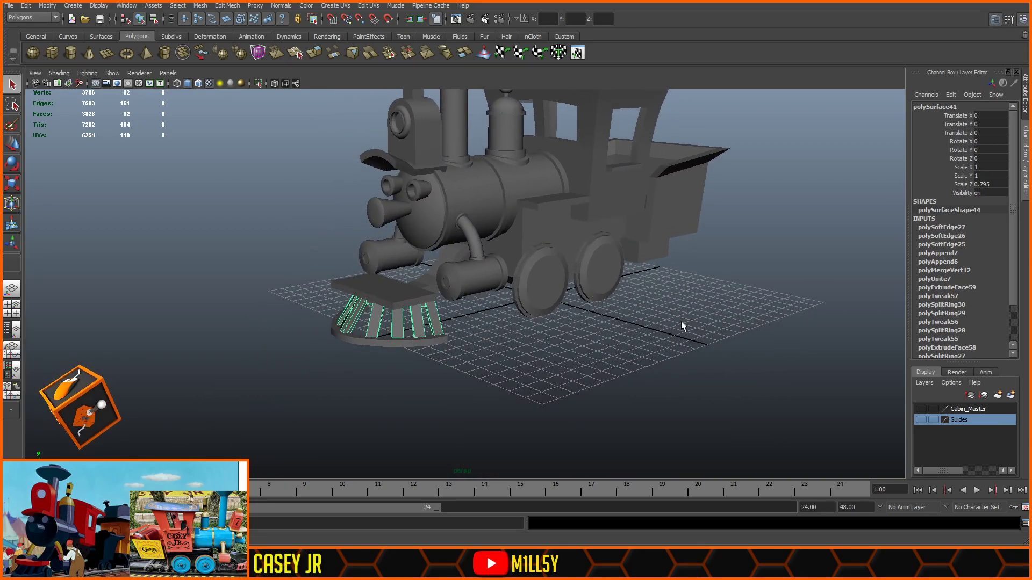
pyautogui.scroll(3, 683, 322)
pyautogui.click(346, 299)
pyautogui.press('f')
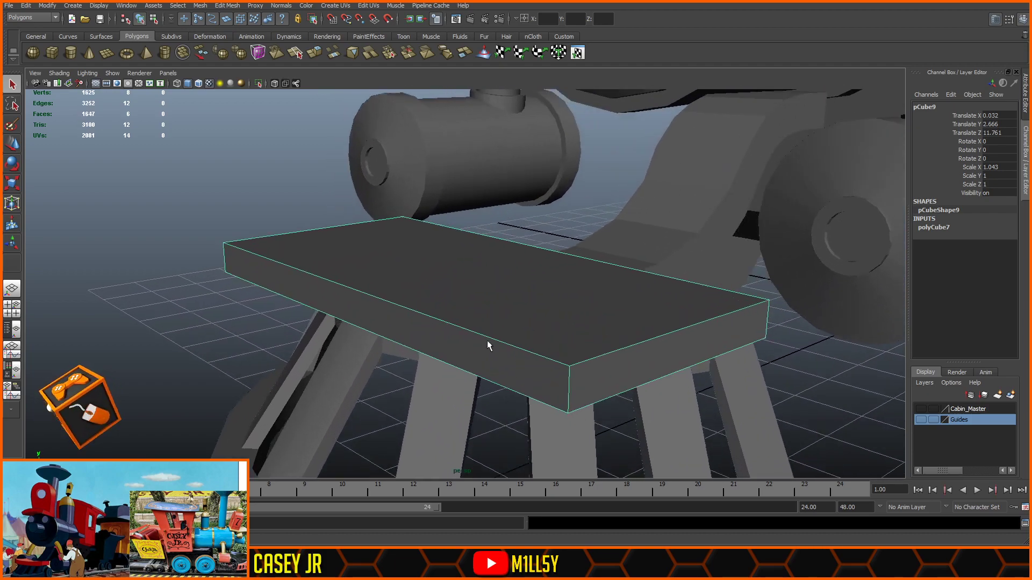
pyautogui.scroll(-2, 500, 323)
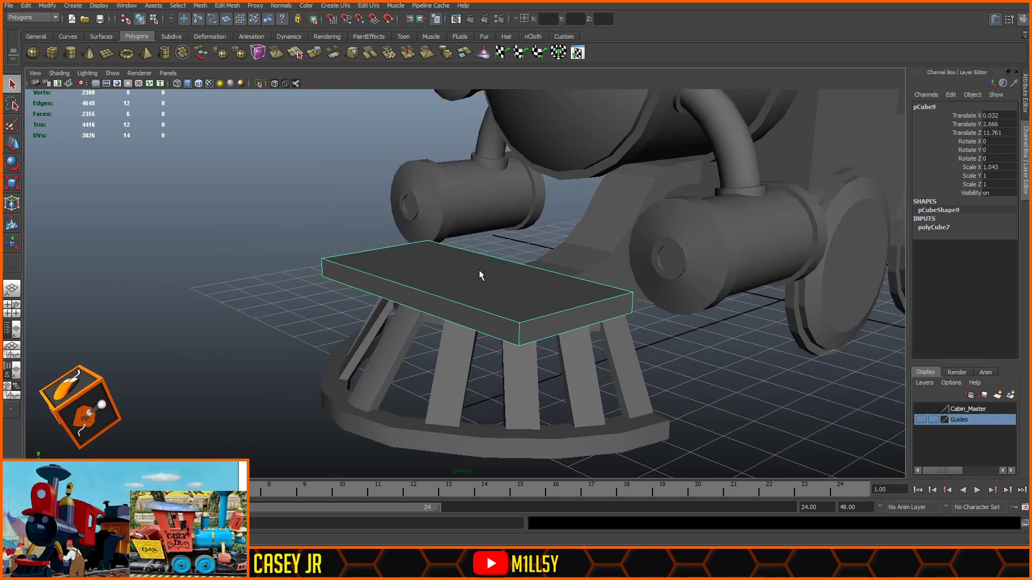
pyautogui.moveTo(473, 280)
pyautogui.keyDown('alt'); pyautogui.mouseDown()
pyautogui.moveTo(482, 288)
pyautogui.moveTo(557, 270)
pyautogui.moveTo(473, 254)
pyautogui.moveTo(526, 237)
pyautogui.moveTo(450, 300)
pyautogui.moveTo(466, 289)
pyautogui.mouseUp(); pyautogui.keyUp('alt')
pyautogui.press('F11')
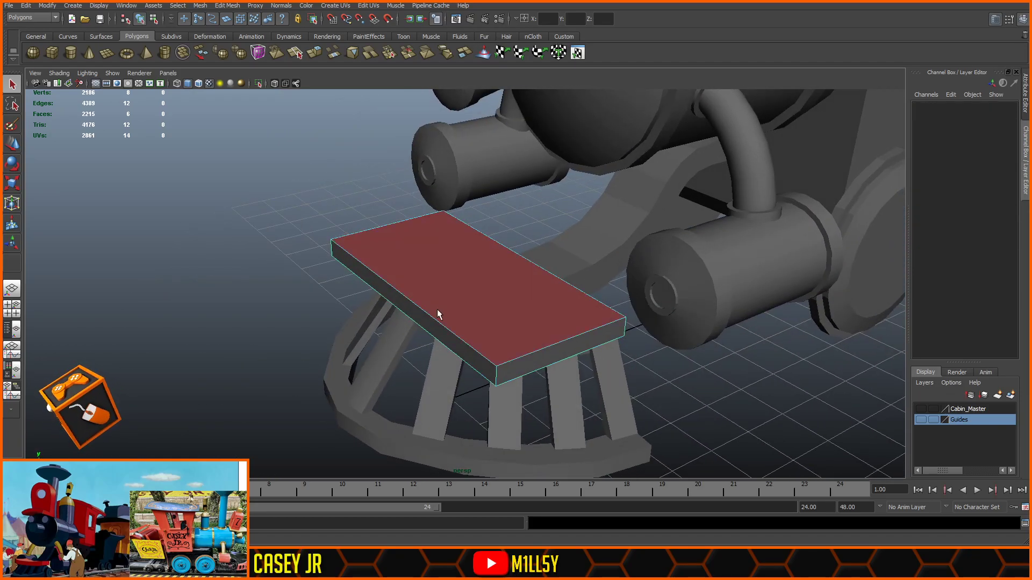
pyautogui.click(423, 314)
pyautogui.press('w')
pyautogui.moveTo(367, 313); pyautogui.dragTo(444, 293)
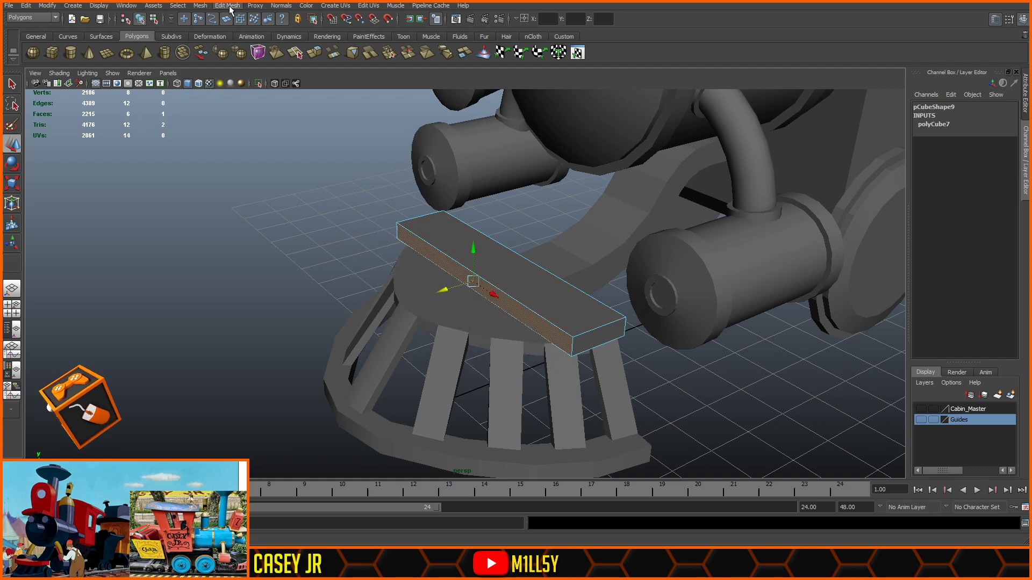
# - Extrude the plate's front face forward by about 0.63, and extrude it forward once more to form a second section
pyautogui.hotkey('ctrl', 'e')
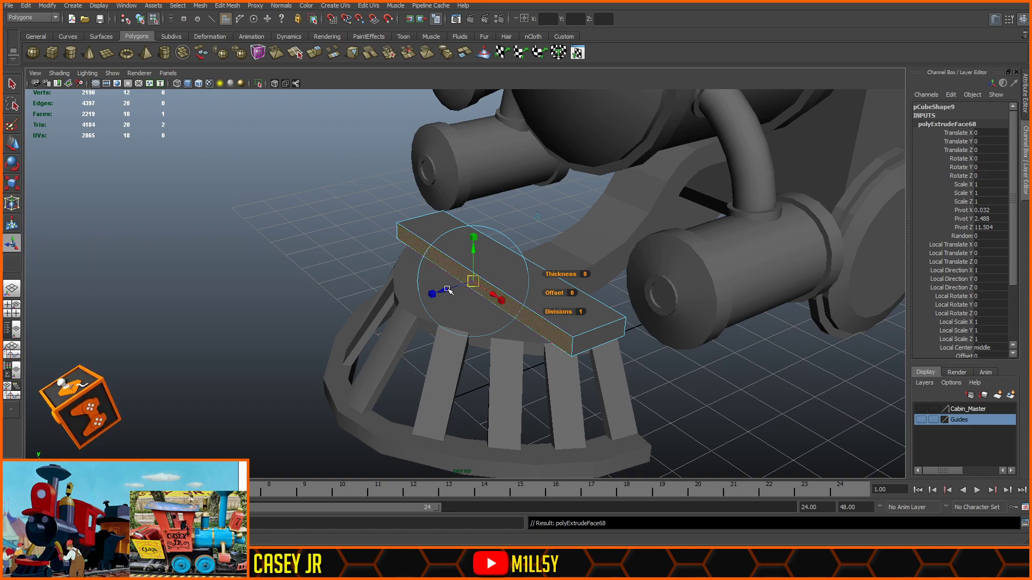
pyautogui.moveTo(447, 288); pyautogui.dragTo(371, 253)
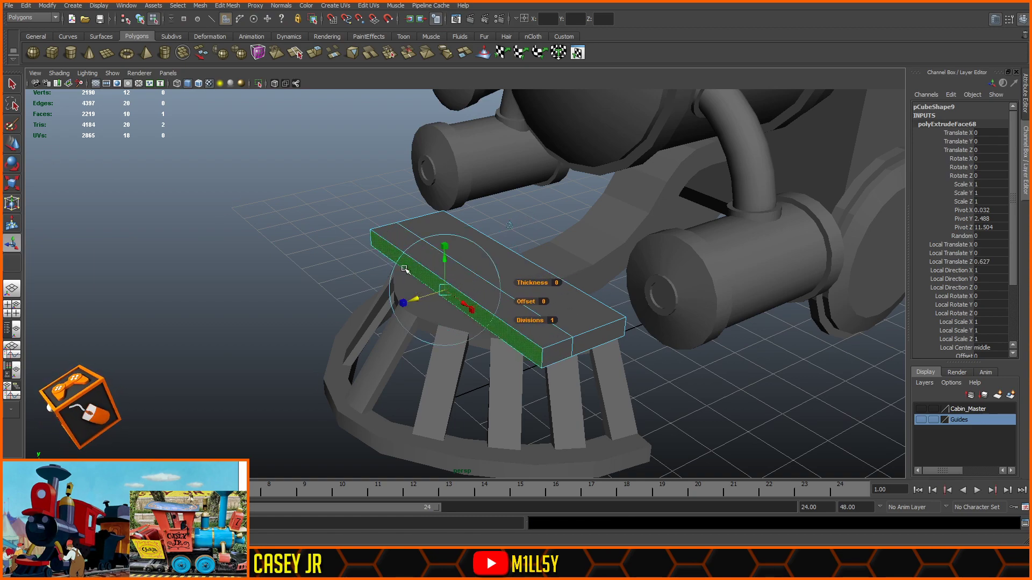
pyautogui.press('g')
pyautogui.moveTo(412, 300); pyautogui.dragTo(372, 313)
# - Scale the plate's two front rows of vertices slightly inward across its width
pyautogui.keyDown('alt'); pyautogui.moveTo(566, 326); pyautogui.dragTo(641, 332); pyautogui.keyUp('alt')
pyautogui.moveTo(586, 295); pyautogui.dragTo(525, 294, button='right')
pyautogui.moveTo(657, 292); pyautogui.dragTo(277, 382)
pyautogui.keyDown('alt'); pyautogui.moveTo(417, 338); pyautogui.dragTo(341, 253); pyautogui.keyUp('alt')
pyautogui.click(11, 144)
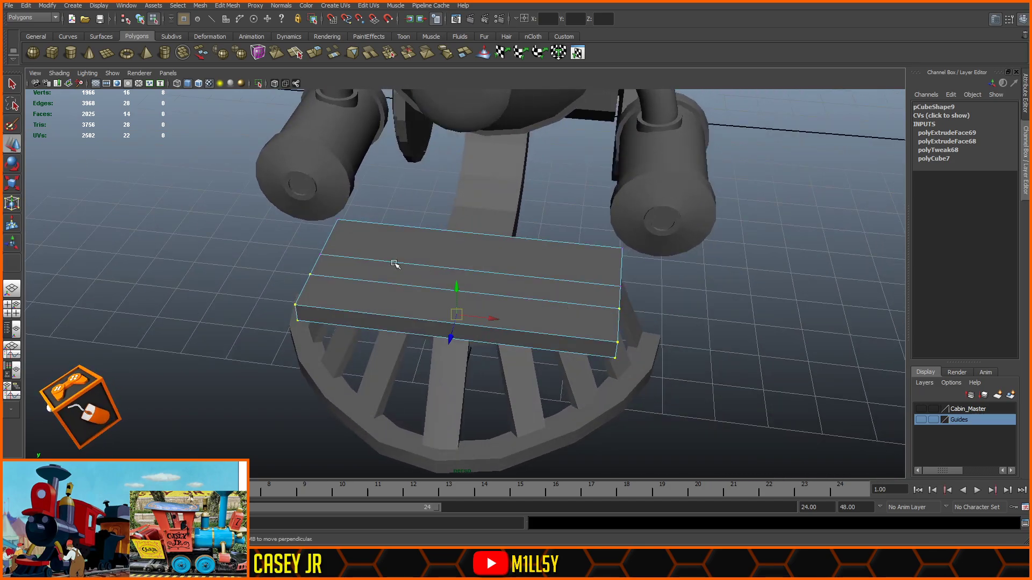
pyautogui.click(13, 184)
pyautogui.keyDown('alt'); pyautogui.moveTo(484, 273); pyautogui.dragTo(418, 263); pyautogui.keyUp('alt')
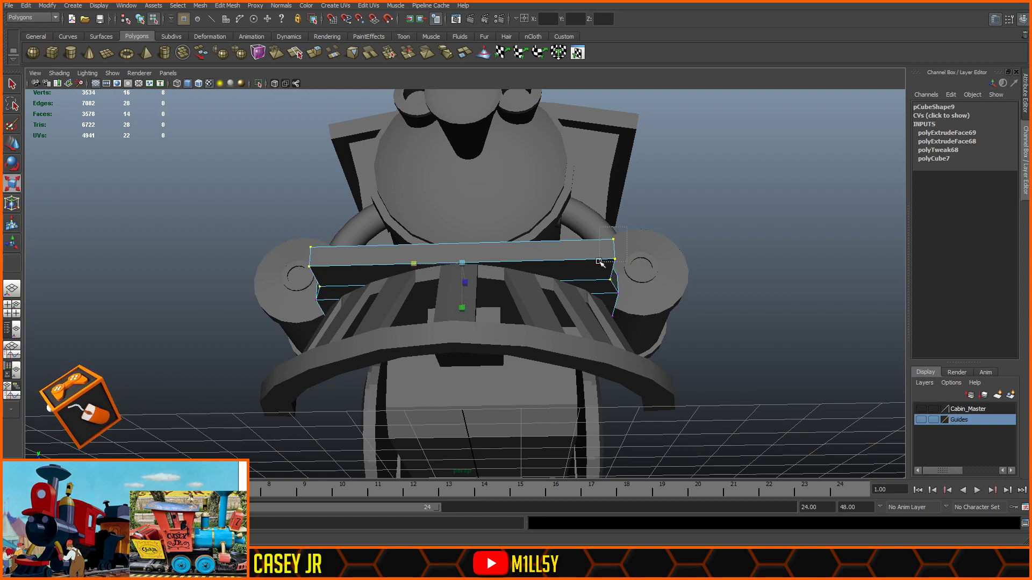
# - Scale only the plate's foremost row of vertices further inward to angle the front corners
pyautogui.keyDown('alt'); pyautogui.moveTo(289, 272); pyautogui.dragTo(525, 223); pyautogui.keyUp('alt')
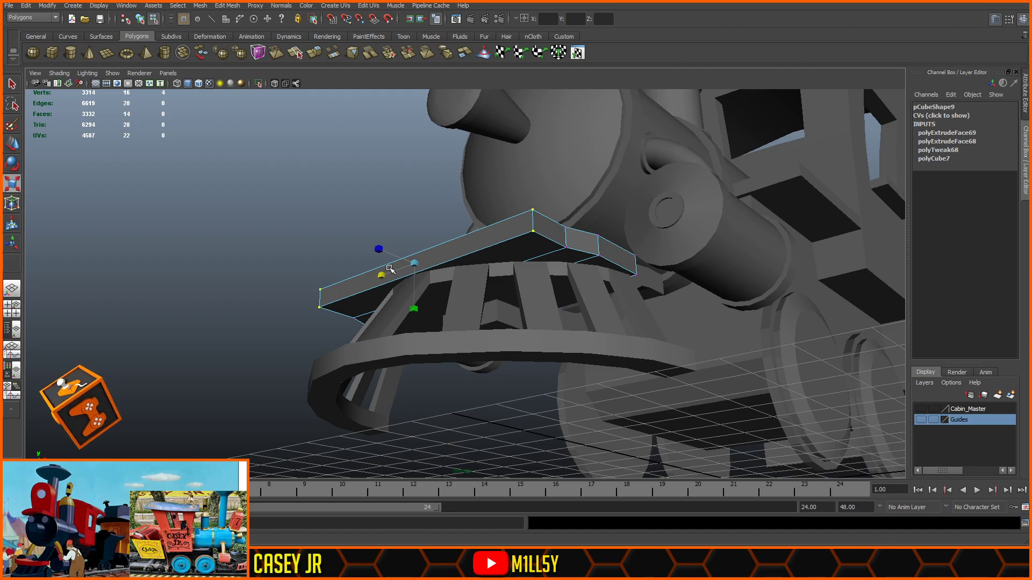
pyautogui.keyDown('alt'); pyautogui.moveTo(361, 181); pyautogui.dragTo(461, 209); pyautogui.keyUp('alt')
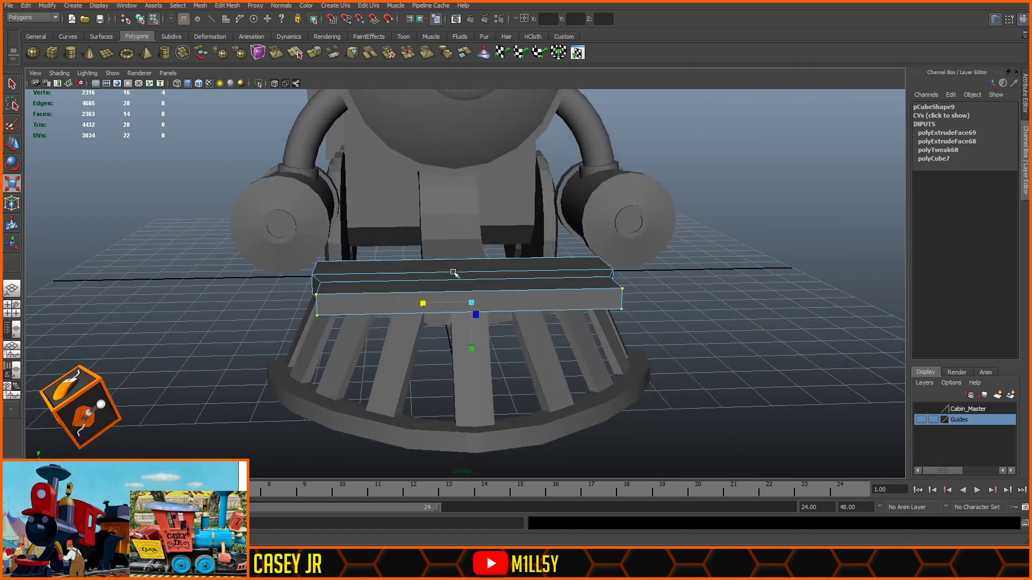
pyautogui.moveTo(421, 303); pyautogui.dragTo(532, 267)
pyautogui.scroll(-5, 532, 267)
pyautogui.click(673, 320)
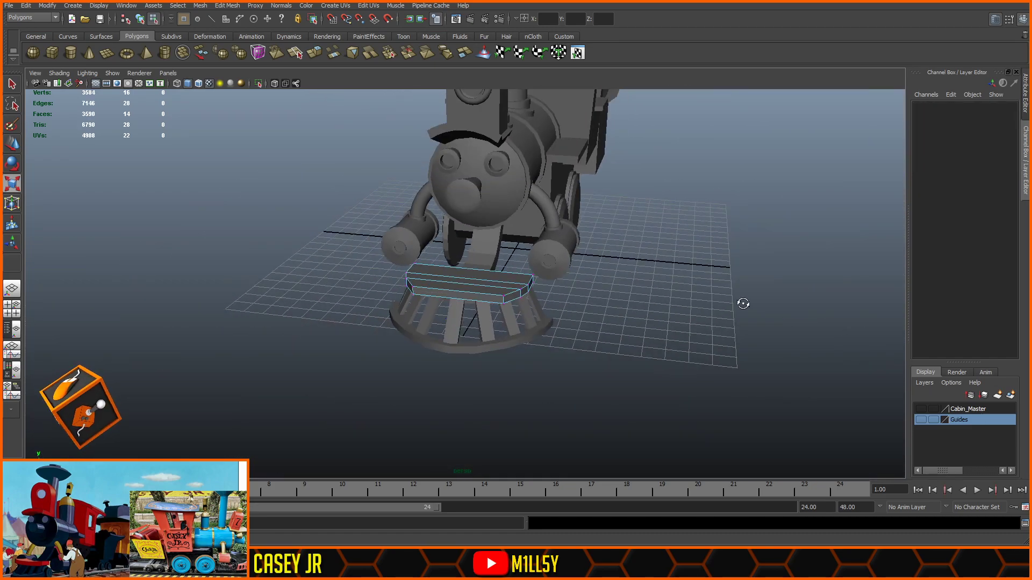
# - Return to object selection and examine the tapered plate and cowcatcher from several angles
pyautogui.keyDown('alt'); pyautogui.moveTo(744, 304); pyautogui.dragTo(678, 305); pyautogui.keyUp('alt')
pyautogui.press('F8')
pyautogui.keyDown('alt'); pyautogui.moveTo(599, 369); pyautogui.dragTo(661, 330); pyautogui.keyUp('alt')
pyautogui.keyDown('alt'); pyautogui.moveTo(661, 330); pyautogui.dragTo(636, 351, button='right'); pyautogui.keyUp('alt')
pyautogui.keyDown('alt'); pyautogui.moveTo(641, 334); pyautogui.dragTo(601, 390, button='middle'); pyautogui.keyUp('alt')
pyautogui.scroll(4, 593, 387)
pyautogui.scroll(-2, 592, 387)
pyautogui.keyDown('alt'); pyautogui.moveTo(618, 384); pyautogui.dragTo(580, 396); pyautogui.keyUp('alt')
pyautogui.scroll(-2, 503, 394)
pyautogui.keyDown('alt'); pyautogui.moveTo(503, 394); pyautogui.dragTo(593, 307, button='middle'); pyautogui.keyUp('alt')
pyautogui.scroll(2, 593, 307)
pyautogui.keyDown('alt'); pyautogui.moveTo(593, 307); pyautogui.dragTo(562, 307); pyautogui.keyUp('alt')
pyautogui.scroll(2, 561, 307)
# - Duplicate the plate and move the copy forward to about Z 16.3, clear of the cowcatcher
pyautogui.click(561, 280)
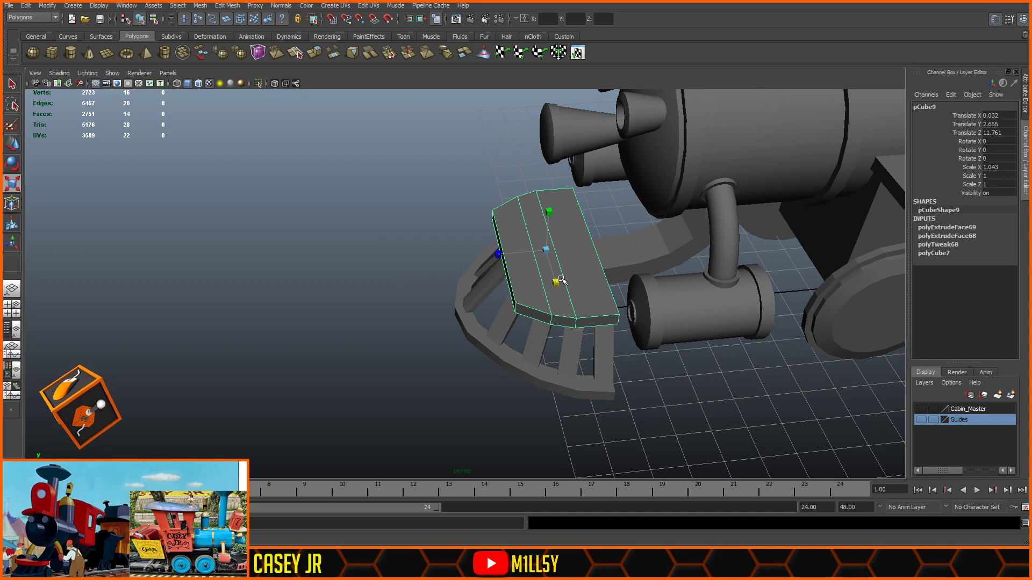
pyautogui.click(12, 145)
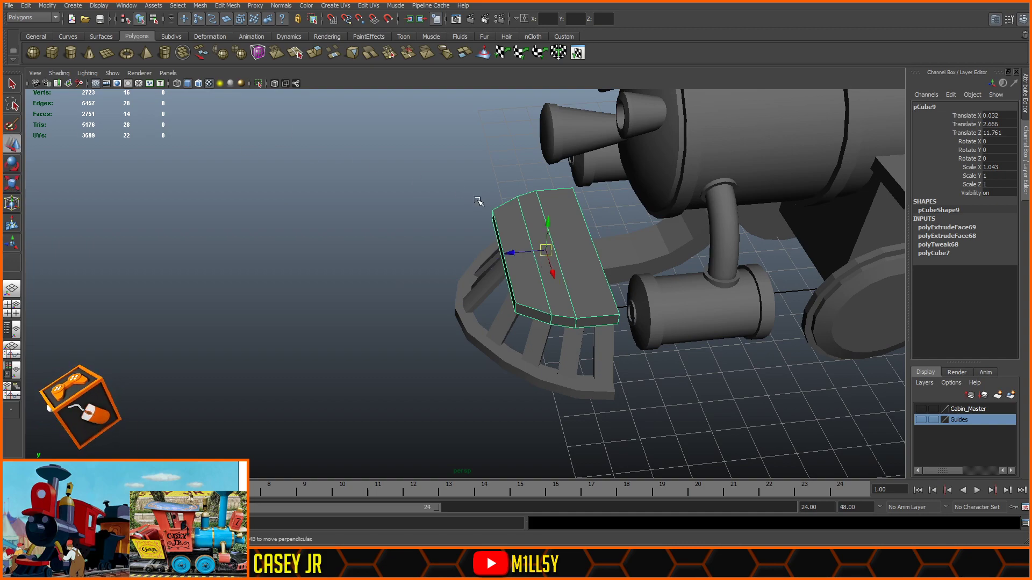
pyautogui.hotkey('ctrl', 'd')
pyautogui.moveTo(513, 256); pyautogui.dragTo(355, 277)
# - In the top view, snap the copied plate's tapered corner vertices outward to line up with its full-width sides
pyautogui.press('space')
pyautogui.press('space')
pyautogui.keyDown('alt'); pyautogui.moveTo(396, 254); pyautogui.dragTo(375, 292, button='right'); pyautogui.keyUp('alt')
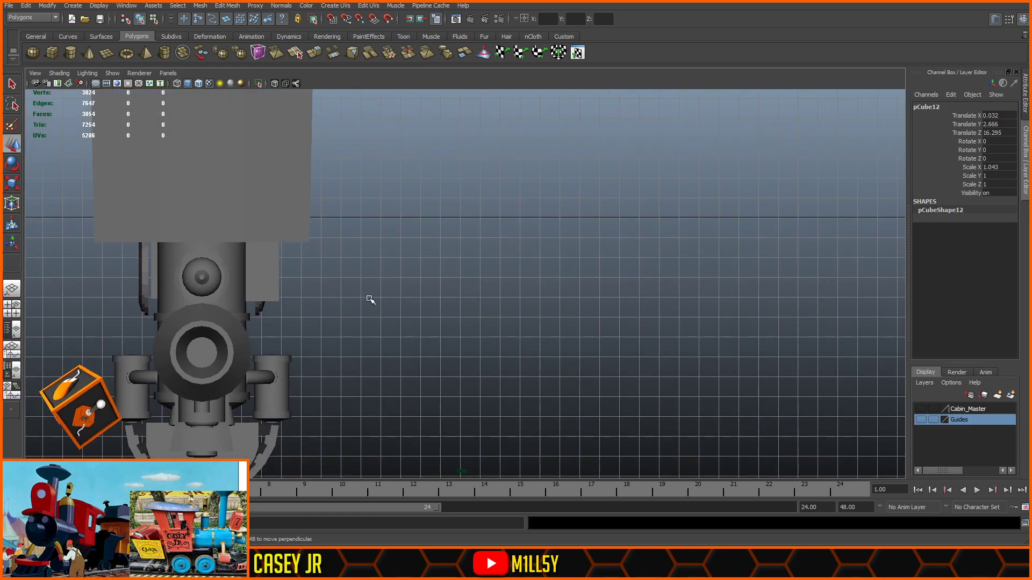
pyautogui.keyDown('alt'); pyautogui.moveTo(376, 292); pyautogui.dragTo(583, 153, button='middle'); pyautogui.keyUp('alt')
pyautogui.keyDown('alt'); pyautogui.moveTo(534, 234); pyautogui.dragTo(581, 116, button='middle'); pyautogui.keyUp('alt')
pyautogui.scroll(5, 485, 267)
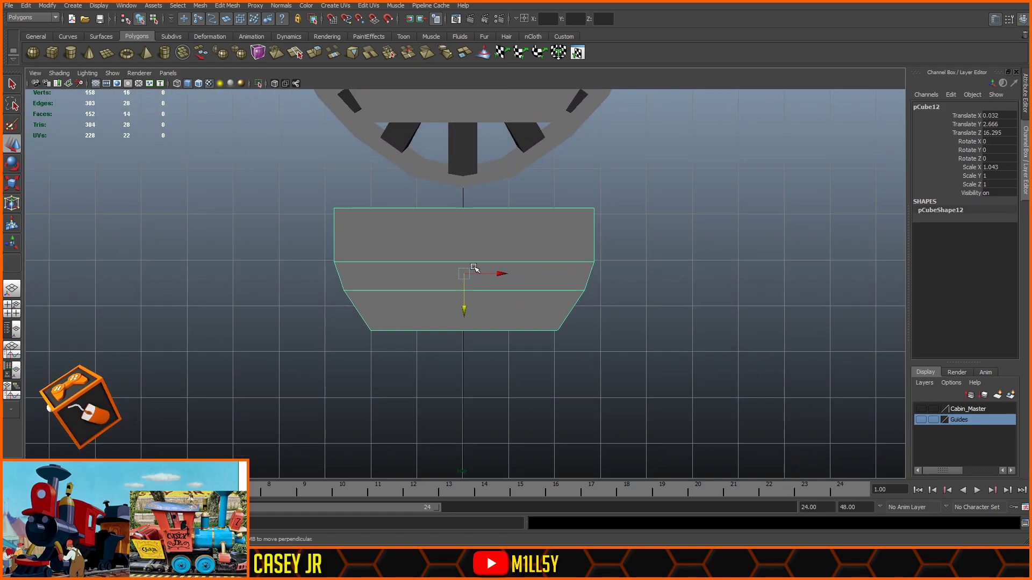
pyautogui.press('F8')
pyautogui.moveTo(358, 279); pyautogui.dragTo(285, 326)
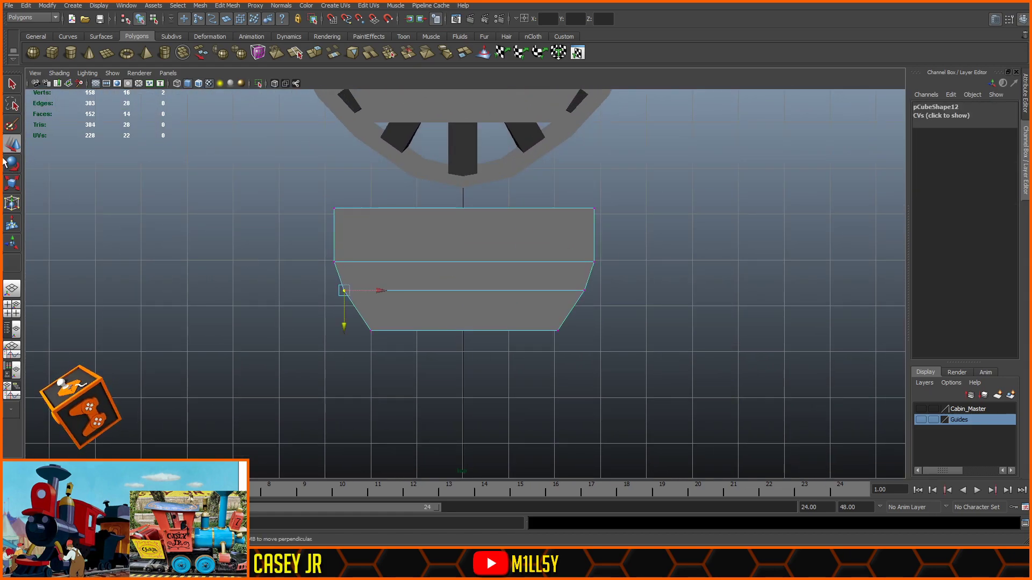
pyautogui.press('v')
pyautogui.moveTo(381, 291); pyautogui.dragTo(335, 264)
pyautogui.moveTo(401, 318); pyautogui.dragTo(348, 295)
pyautogui.press('v')
# - Move the copied plate's two inner vertex rows forward so they sit close behind its front edge
pyautogui.moveTo(580, 319); pyautogui.dragTo(294, 309)
pyautogui.press('v')
pyautogui.moveTo(463, 314); pyautogui.dragTo(461, 346)
pyautogui.moveTo(629, 275); pyautogui.dragTo(297, 309)
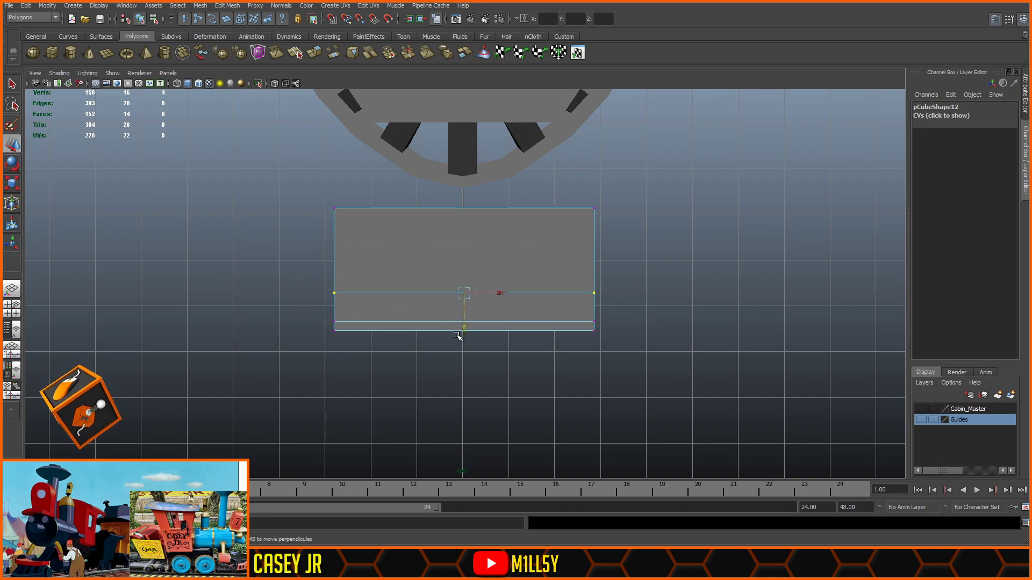
pyautogui.moveTo(463, 337); pyautogui.dragTo(463, 351)
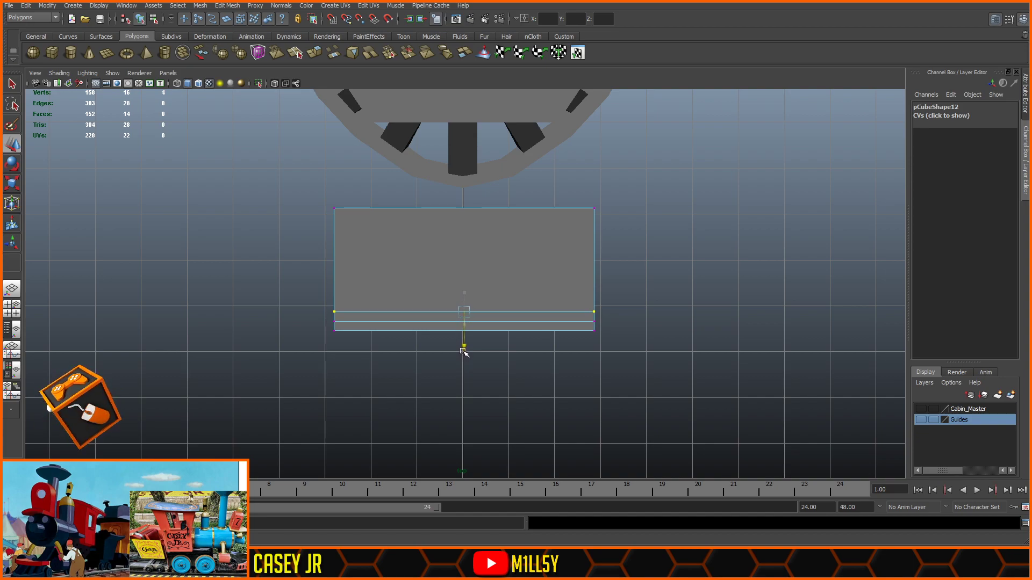
# - Scale the copy's two front vertex rows slightly inward, and scale the foremost row further inward to round the corners
pyautogui.moveTo(632, 319); pyautogui.dragTo(288, 373)
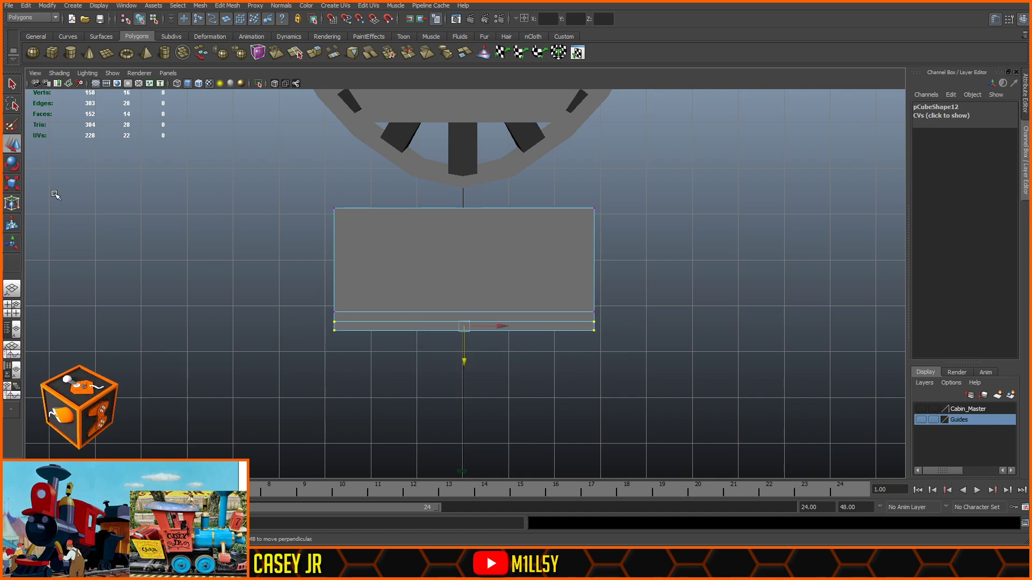
pyautogui.click(11, 184)
pyautogui.moveTo(412, 330); pyautogui.dragTo(419, 330)
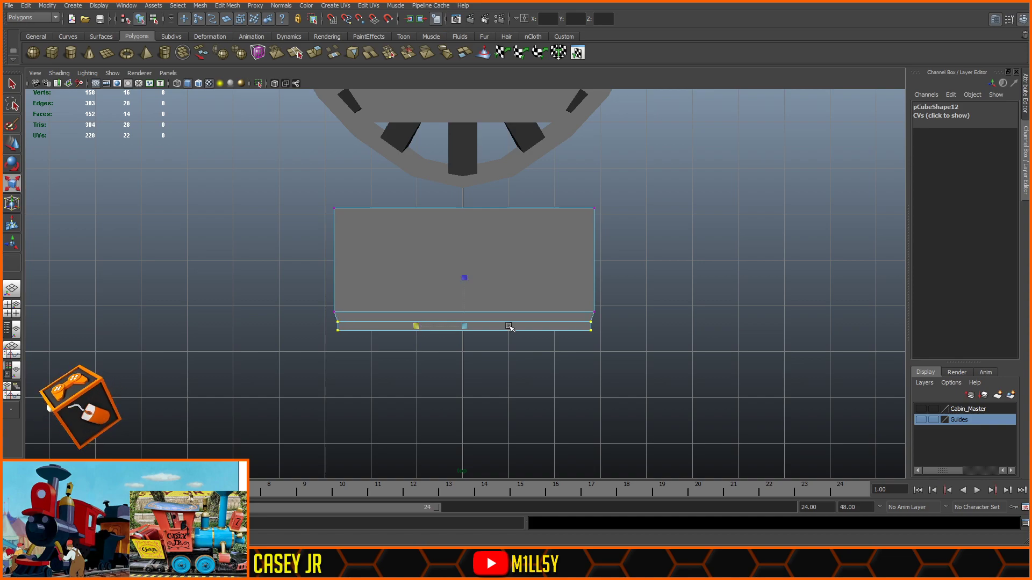
pyautogui.moveTo(629, 325); pyautogui.dragTo(285, 363)
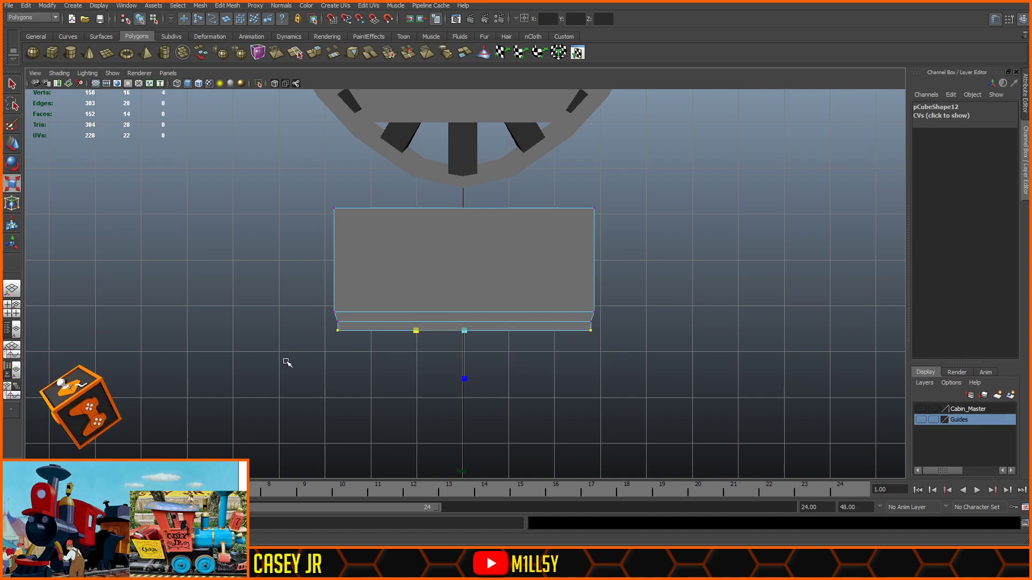
pyautogui.moveTo(415, 333); pyautogui.dragTo(424, 333)
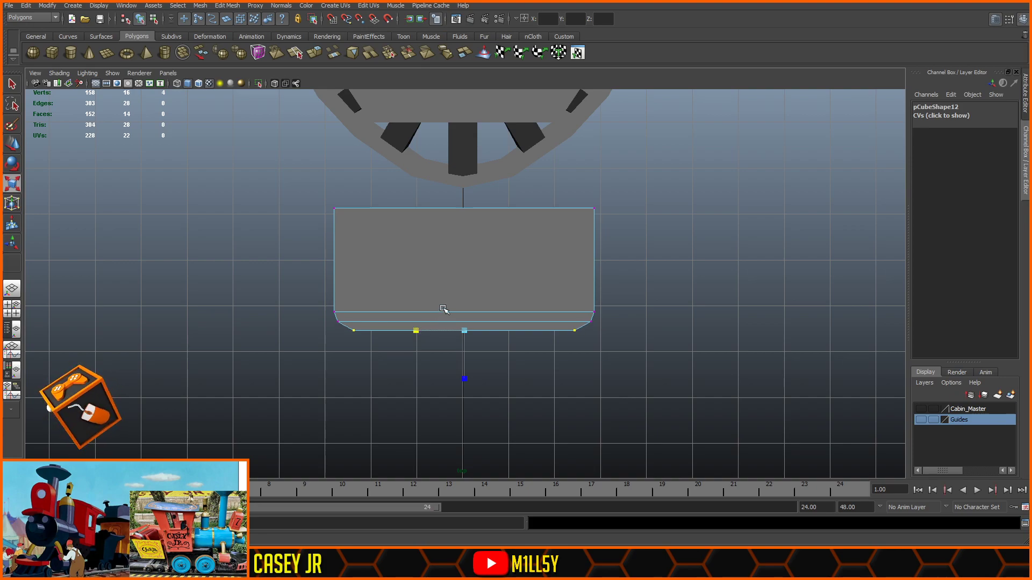
# - Move the copy's foremost vertex row slightly back, widen it a little, and return to object selection
pyautogui.click(13, 142)
pyautogui.moveTo(463, 371); pyautogui.dragTo(465, 366)
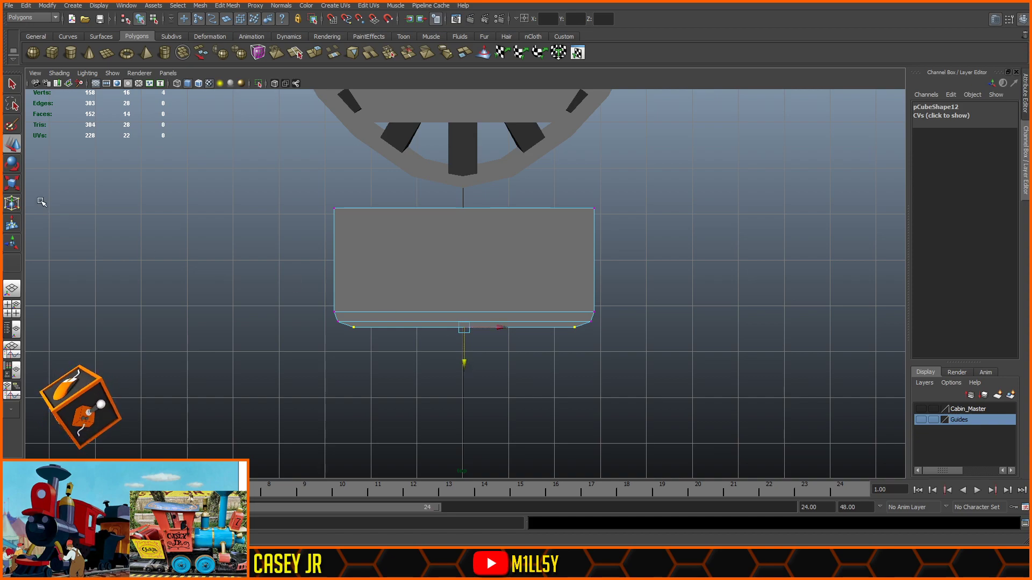
pyautogui.press('r')
pyautogui.moveTo(417, 327); pyautogui.dragTo(414, 326)
pyautogui.press('F8')
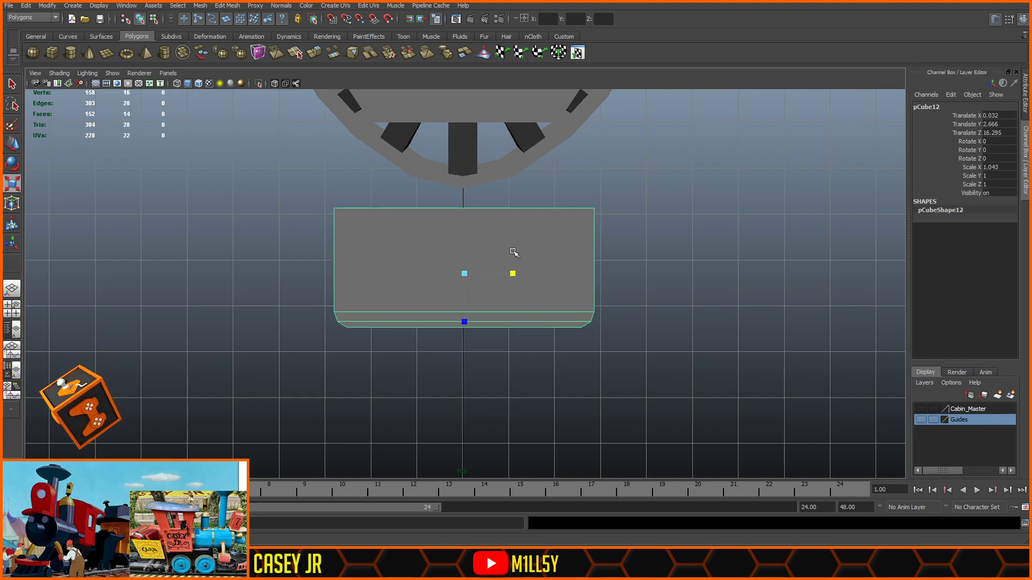
# - Return to the perspective view and delete the original tapered plate above the cowcatcher
pyautogui.press('space')
pyautogui.press('space')
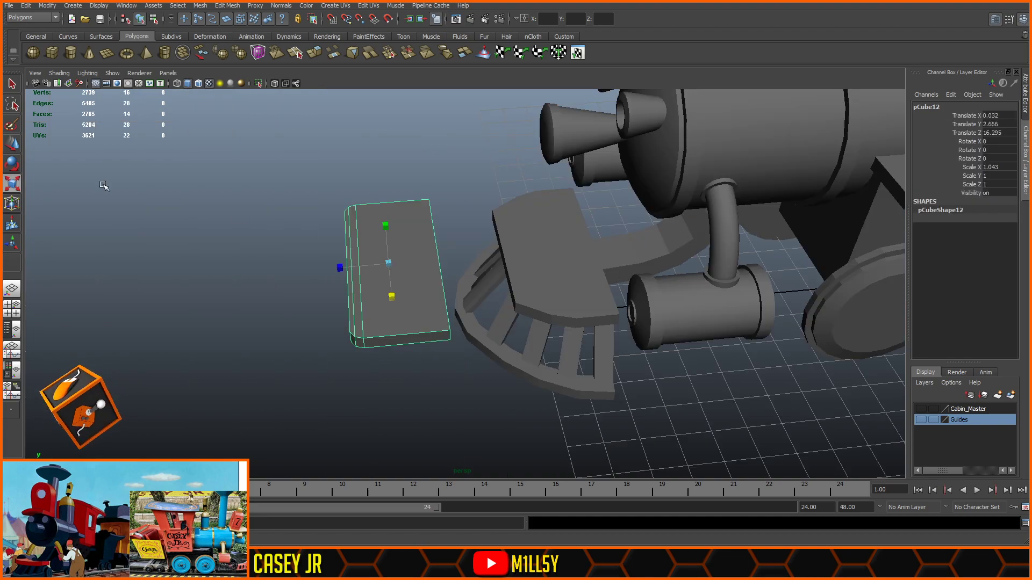
pyautogui.click(11, 144)
pyautogui.click(555, 258)
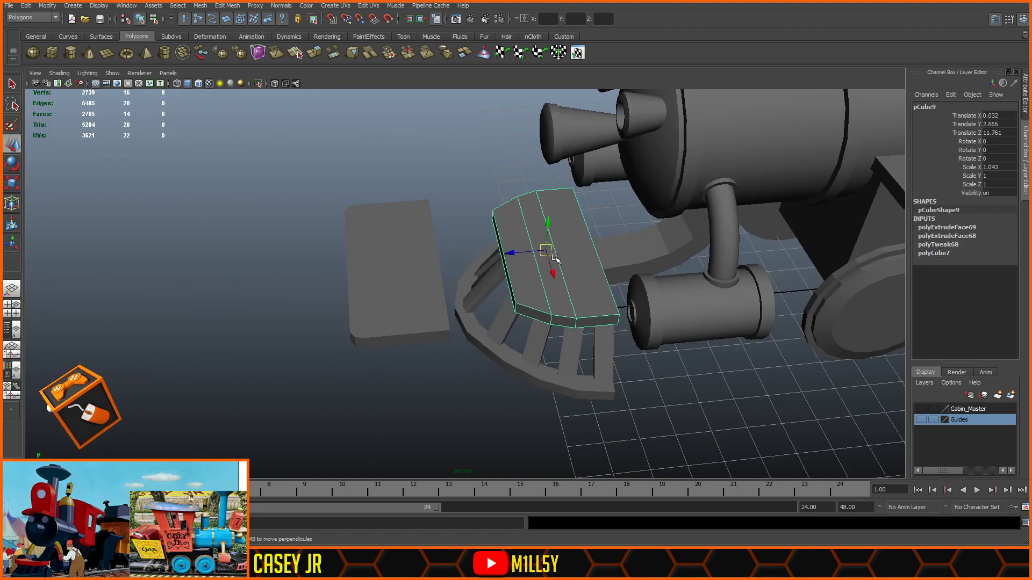
pyautogui.press('Delete')
# - Move the reshaped plate back onto the cowcatcher at about Z 12.03 and frame it in view
pyautogui.click(404, 259)
pyautogui.moveTo(356, 266); pyautogui.dragTo(501, 256)
pyautogui.press('f')
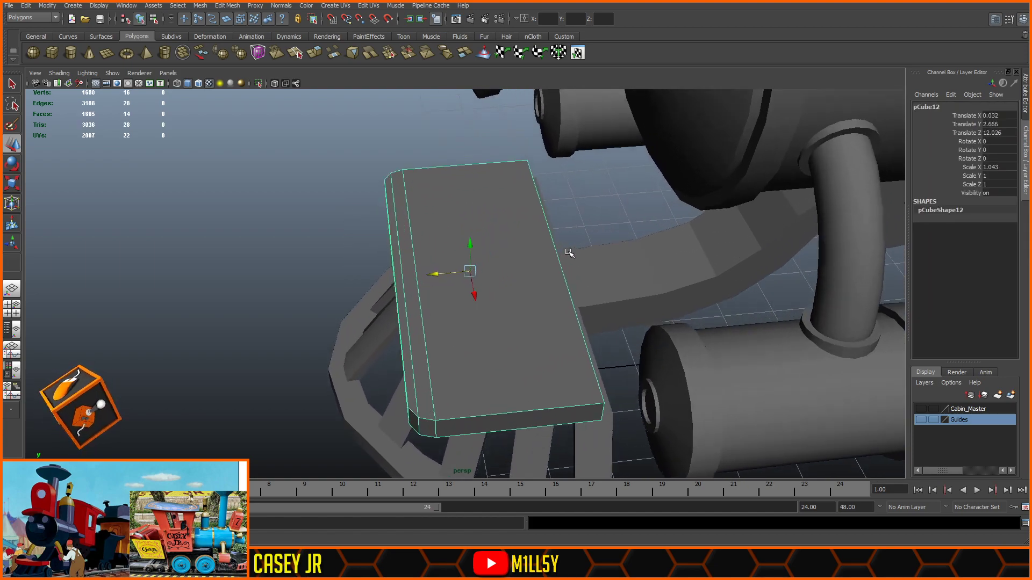
# - Slide the reshaped plate slightly back on the cowcatcher to about Z 11.945
pyautogui.keyDown('alt'); pyautogui.moveTo(586, 274); pyautogui.dragTo(476, 243); pyautogui.keyUp('alt')
pyautogui.moveTo(421, 275); pyautogui.dragTo(433, 274)
pyautogui.moveTo(495, 269)
pyautogui.keyDown('alt'); pyautogui.mouseDown()
pyautogui.moveTo(556, 272)
pyautogui.moveTo(486, 263)
pyautogui.moveTo(502, 276)
pyautogui.moveTo(467, 270)
pyautogui.moveTo(478, 278)
pyautogui.mouseUp(); pyautogui.keyUp('alt')
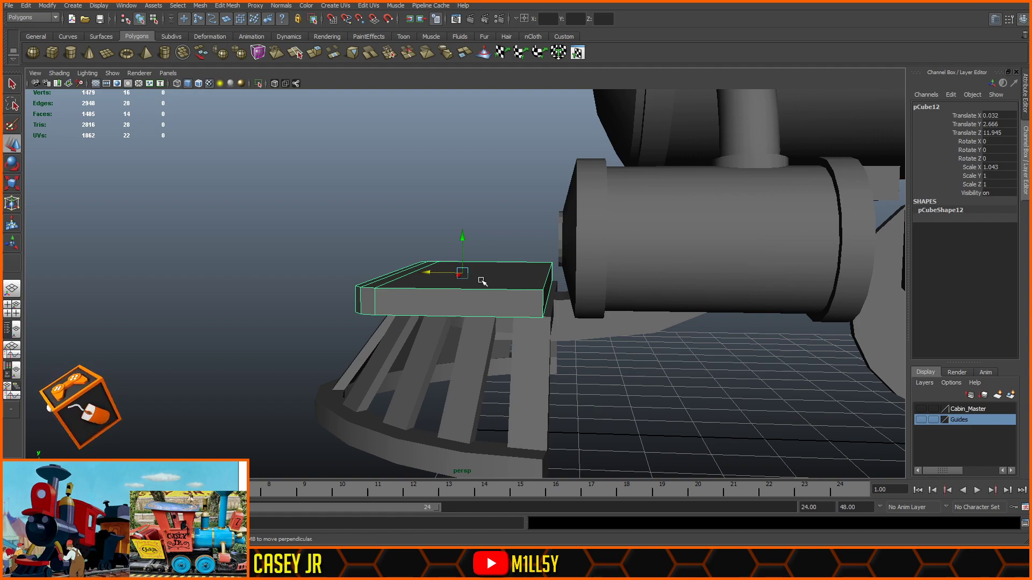
# - Move the plate's rear vertices slightly back toward the side cylinders to lengthen it
pyautogui.press('F9')
pyautogui.moveTo(589, 222); pyautogui.dragTo(519, 356)
pyautogui.moveTo(514, 285); pyautogui.dragTo(525, 289)
pyautogui.click(491, 230)
pyautogui.keyDown('alt'); pyautogui.moveTo(491, 230); pyautogui.dragTo(467, 196); pyautogui.keyUp('alt')
pyautogui.click(516, 177)
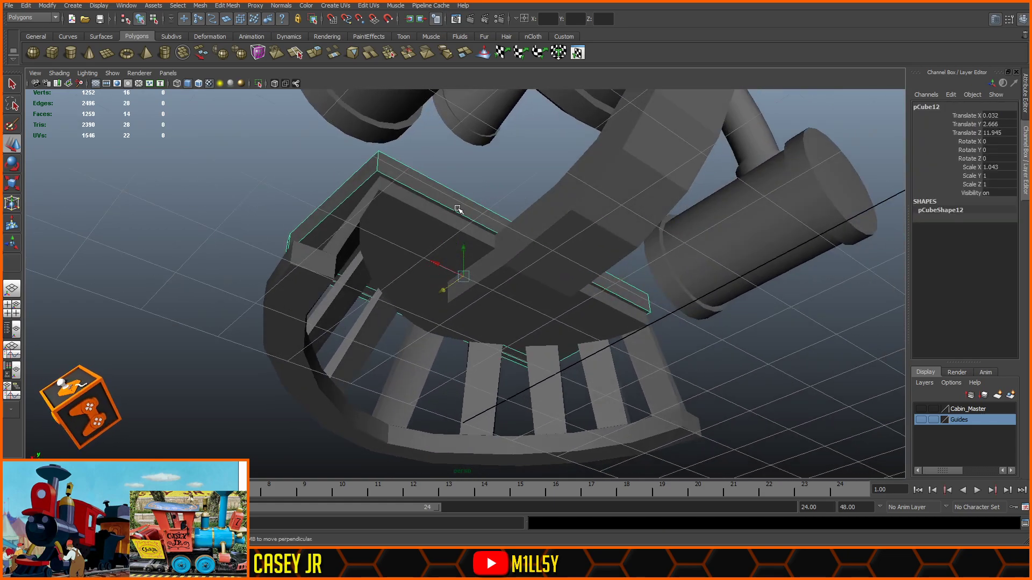
# - Pull the plate's rear face slightly further back and clear the selection
pyautogui.moveTo(457, 208); pyautogui.dragTo(462, 227, button='right')
pyautogui.click(469, 206)
pyautogui.moveTo(503, 257); pyautogui.dragTo(508, 254)
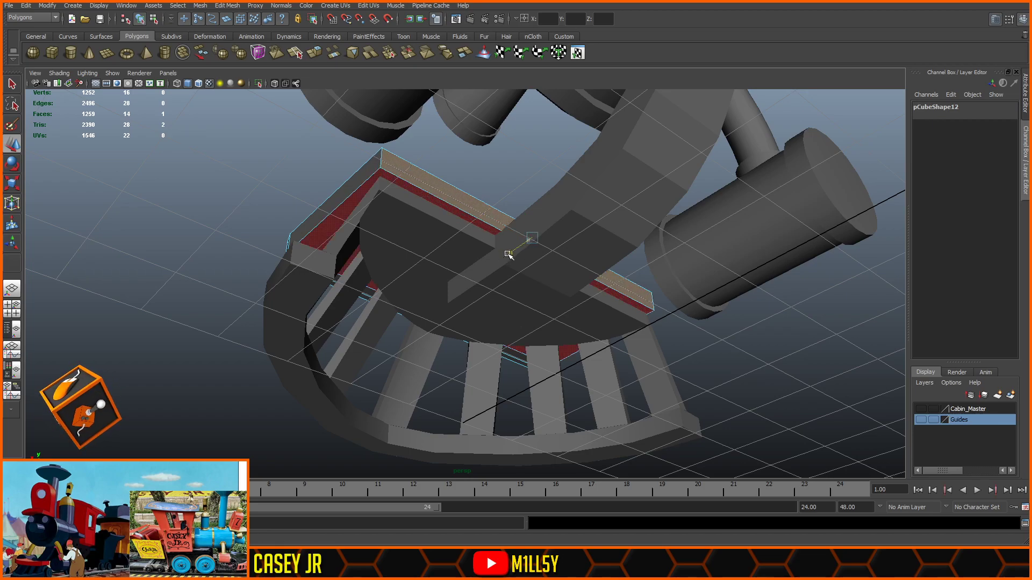
pyautogui.keyDown('alt'); pyautogui.moveTo(476, 213); pyautogui.dragTo(534, 257); pyautogui.keyUp('alt')
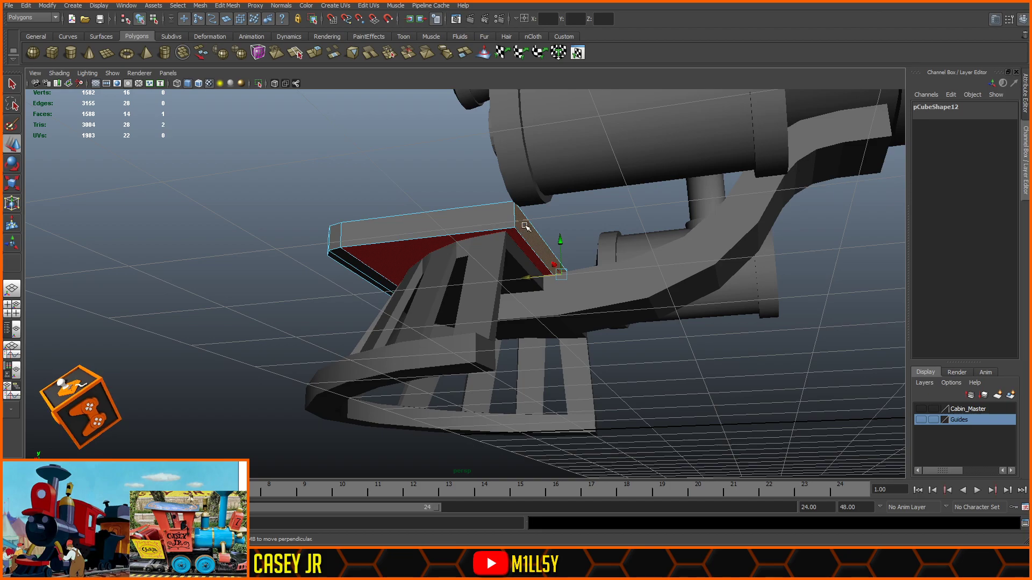
pyautogui.click(335, 175)
pyautogui.keyDown('alt'); pyautogui.moveTo(334, 175); pyautogui.dragTo(428, 258); pyautogui.keyUp('alt')
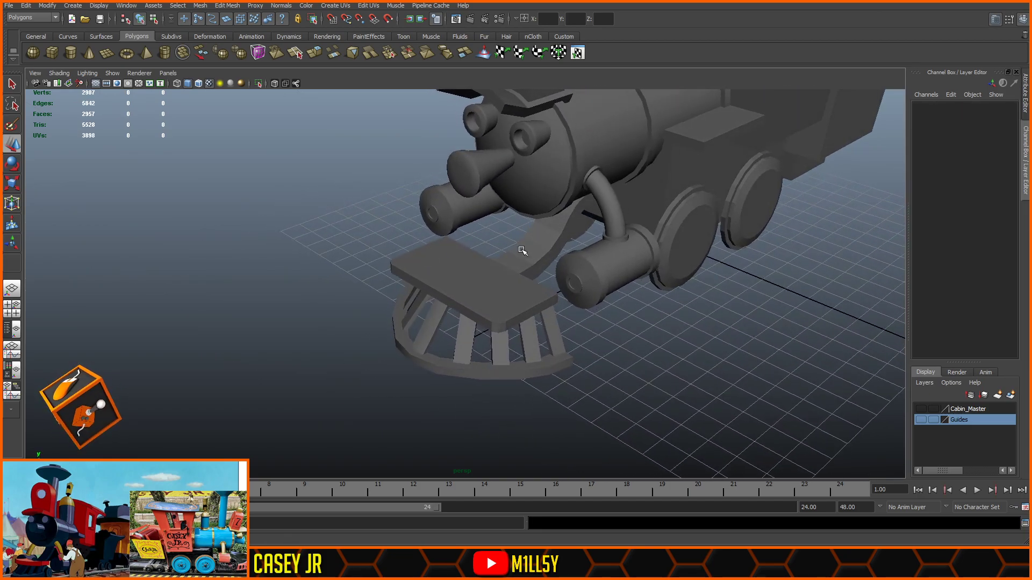
pyautogui.keyDown('alt'); pyautogui.moveTo(524, 253); pyautogui.dragTo(478, 285); pyautogui.keyUp('alt')
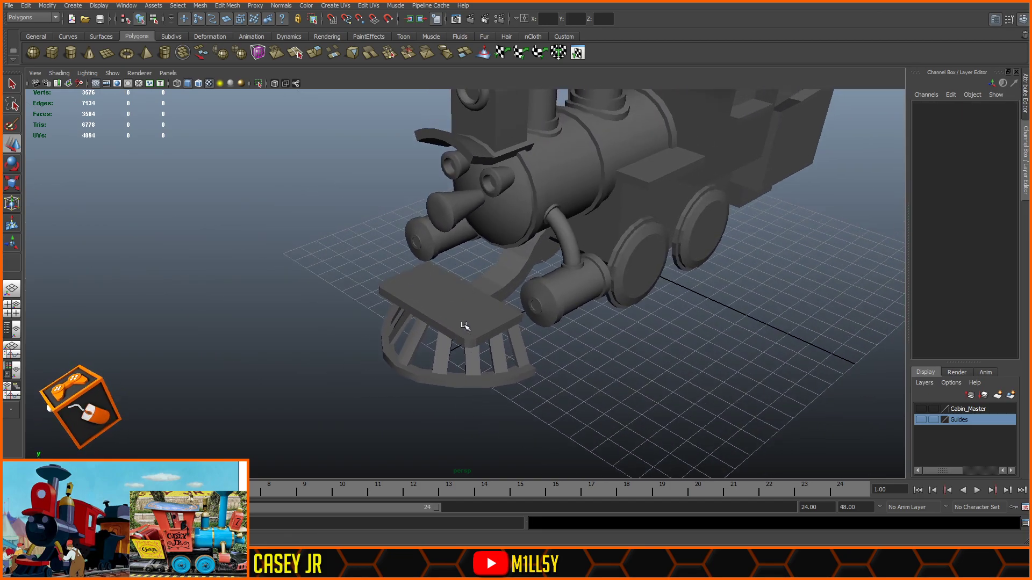
# - Select the edges around the plate's angled front corners, soften their normals and return to object selection
pyautogui.click(477, 333)
pyautogui.scroll(5, 480, 335)
pyautogui.click(673, 422)
pyautogui.keyDown('alt'); pyautogui.moveTo(673, 421); pyautogui.dragTo(647, 375); pyautogui.keyUp('alt')
pyautogui.keyDown('alt'); pyautogui.moveTo(499, 310); pyautogui.dragTo(460, 317); pyautogui.keyUp('alt')
pyautogui.click(397, 331)
pyautogui.moveTo(397, 331)
pyautogui.keyDown('alt'); pyautogui.mouseDown()
pyautogui.moveTo(413, 330)
pyautogui.moveTo(393, 328)
pyautogui.mouseUp(); pyautogui.keyUp('alt')
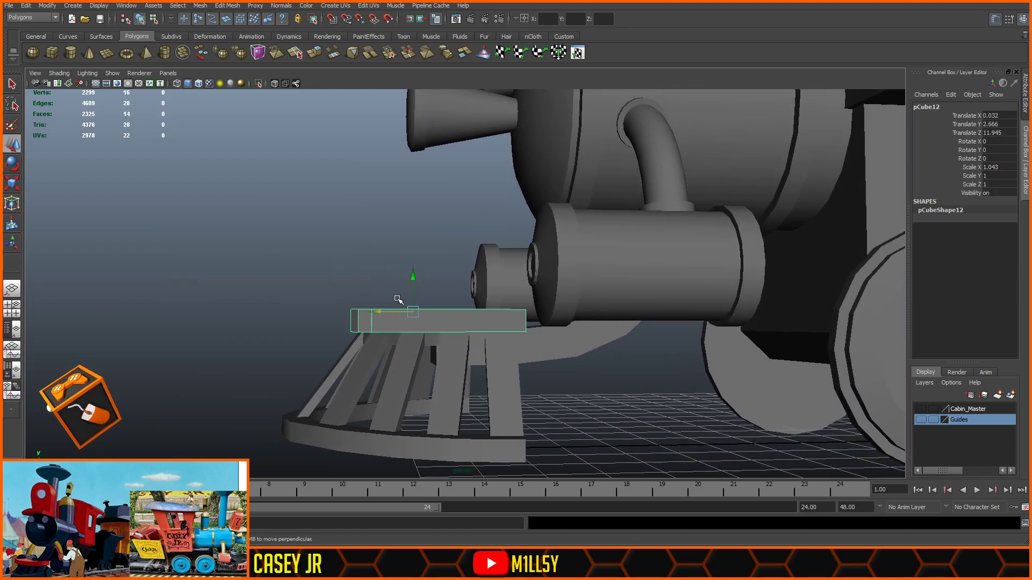
pyautogui.press('F10')
pyautogui.moveTo(330, 318); pyautogui.dragTo(364, 296)
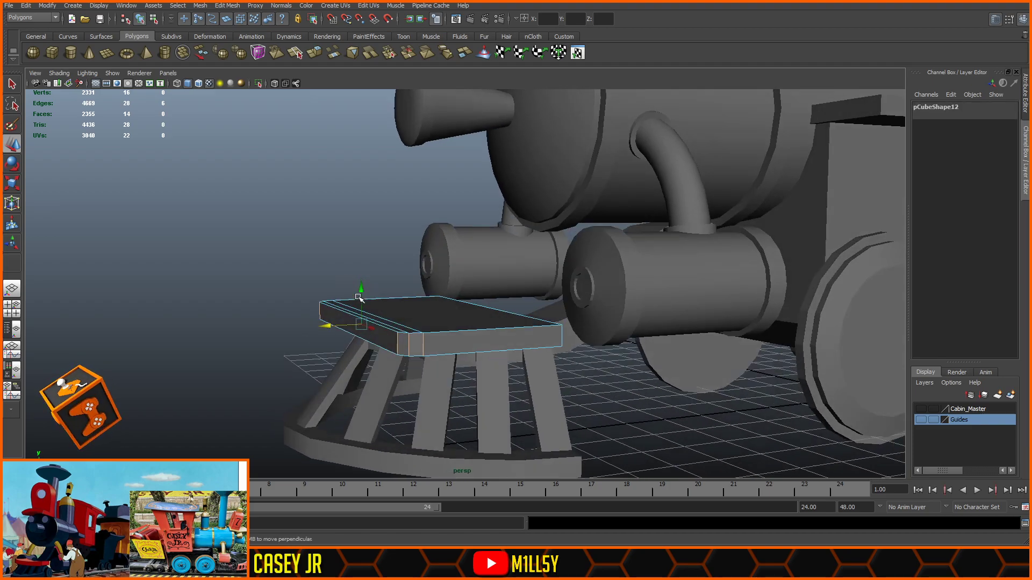
pyautogui.keyDown('alt'); pyautogui.moveTo(397, 135); pyautogui.dragTo(377, 143); pyautogui.keyUp('alt')
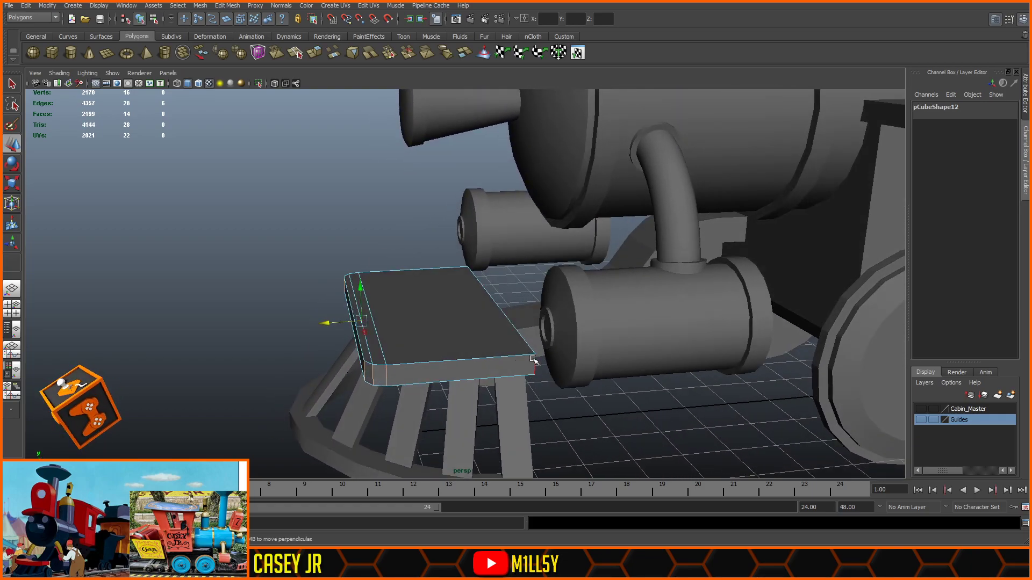
pyautogui.keyDown('alt'); pyautogui.moveTo(535, 319); pyautogui.dragTo(559, 330); pyautogui.keyUp('alt')
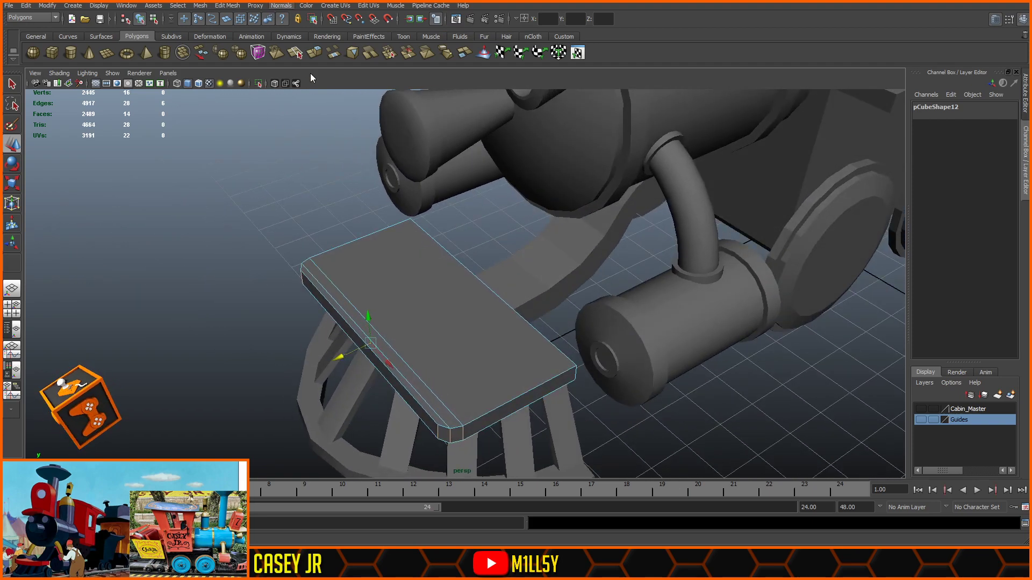
pyautogui.press('F8')
pyautogui.keyDown('alt'); pyautogui.moveTo(502, 321); pyautogui.dragTo(472, 313); pyautogui.keyUp('alt')
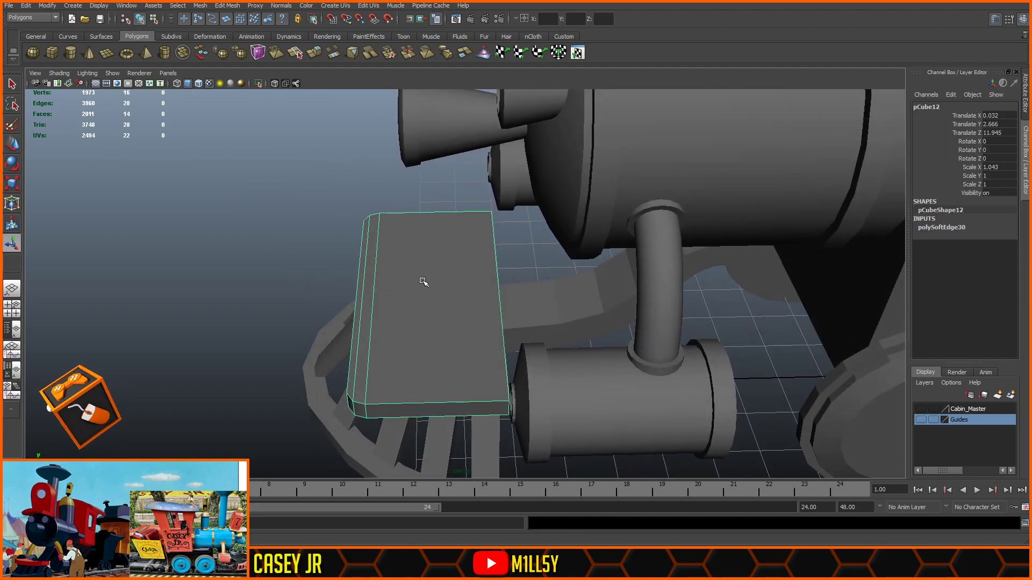
# - Duplicate the plate, move the copy forward to about Z 16.815 and frame it
pyautogui.click(15, 144)
pyautogui.scroll(-3, 454, 320)
pyautogui.hotkey('ctrl', 'd')
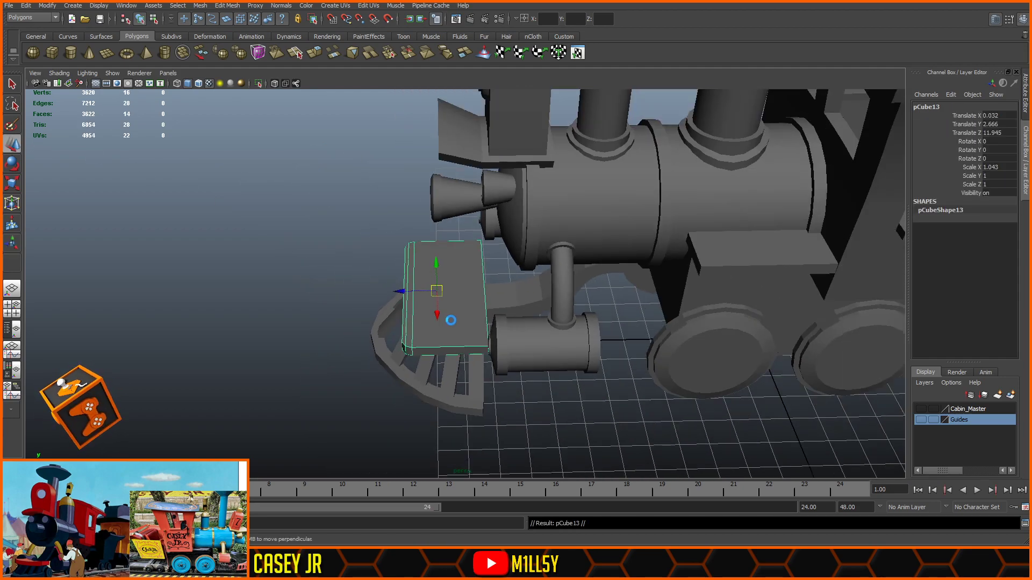
pyautogui.moveTo(408, 292); pyautogui.dragTo(270, 301)
pyautogui.press('f')
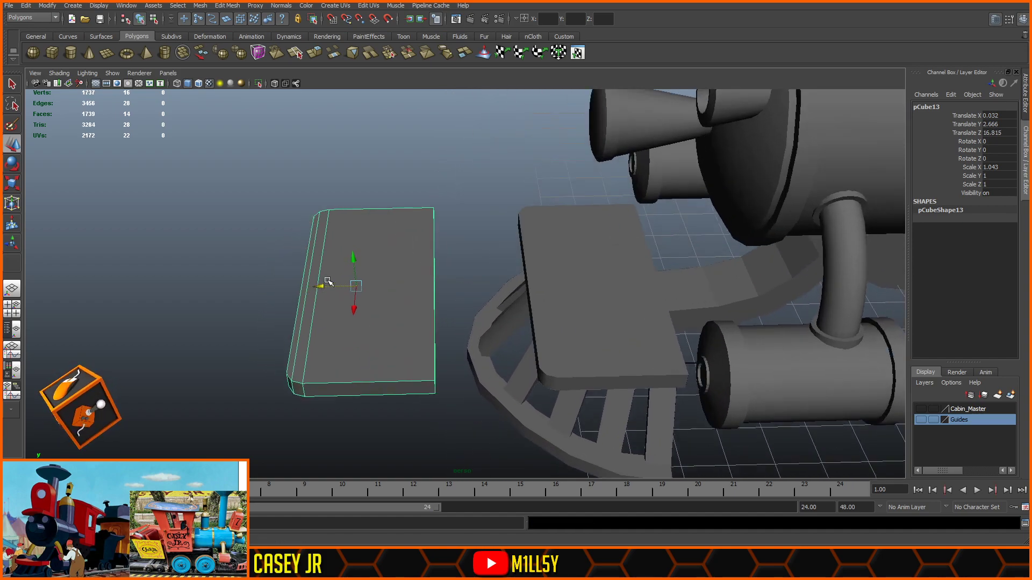
pyautogui.keyDown('alt'); pyautogui.moveTo(604, 258); pyautogui.dragTo(538, 290); pyautogui.keyUp('alt')
pyautogui.press('F11')
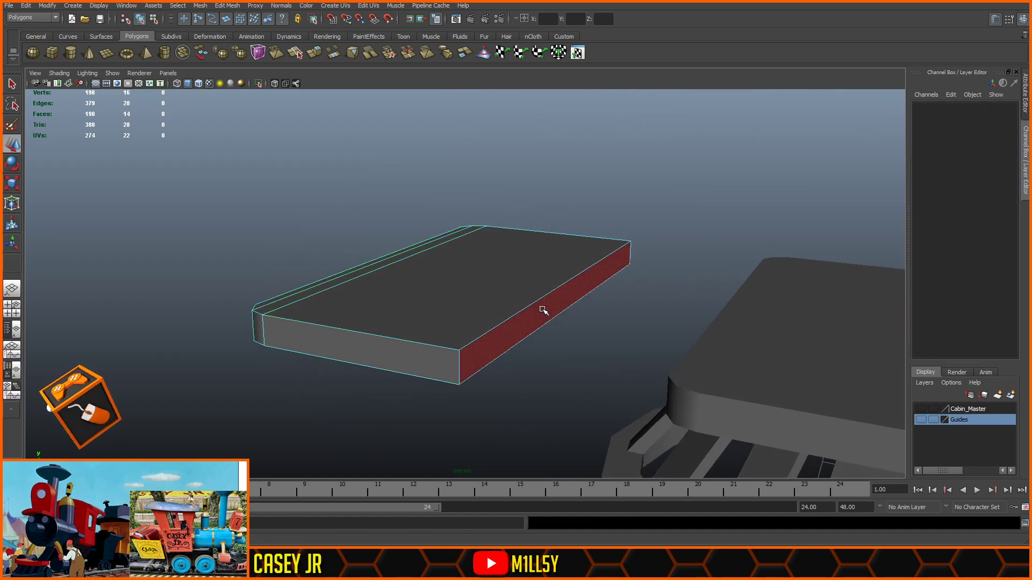
pyautogui.click(542, 311)
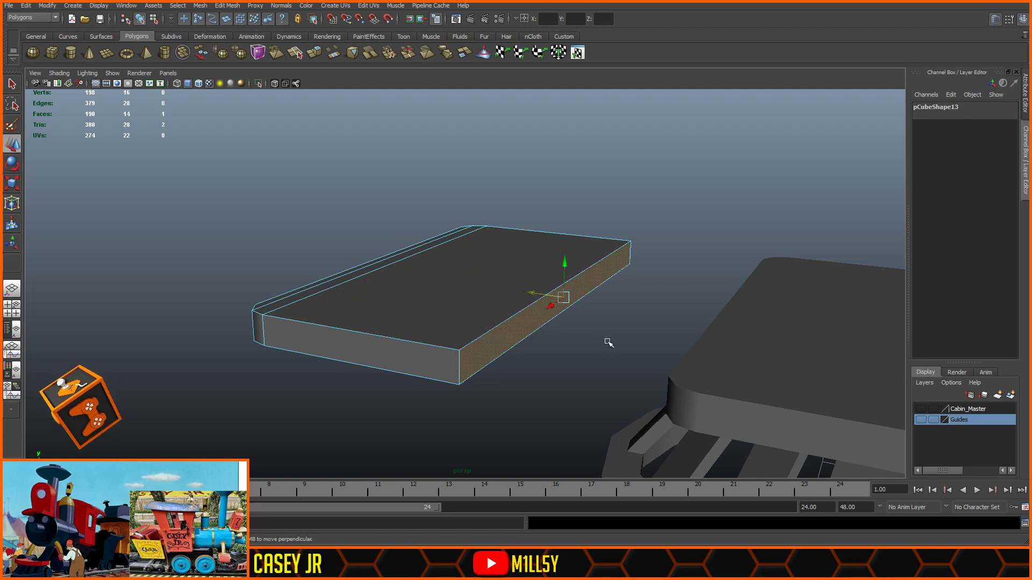
pyautogui.keyDown('alt'); pyautogui.moveTo(614, 342); pyautogui.dragTo(641, 340); pyautogui.keyUp('alt')
pyautogui.press('F8')
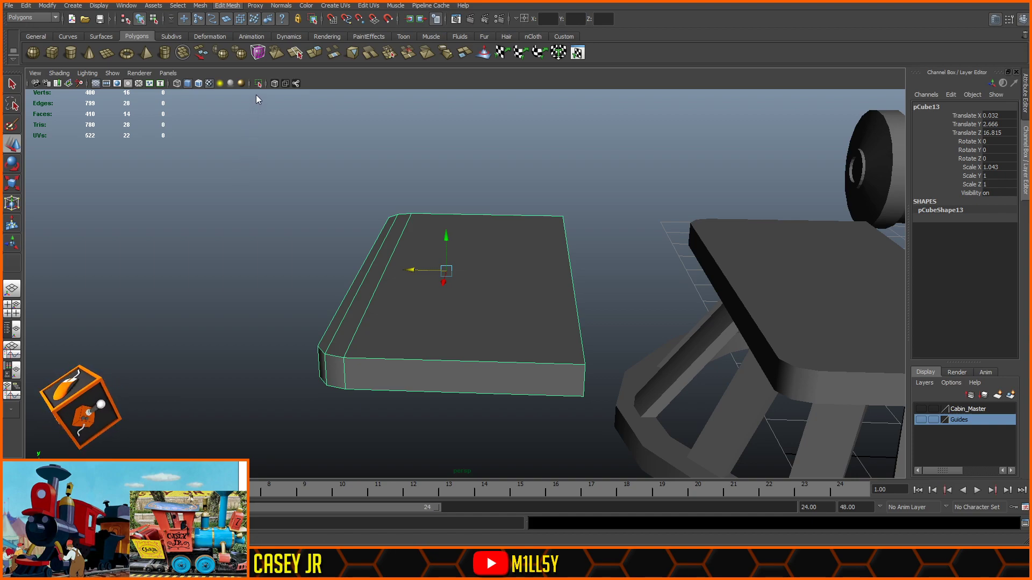
# - Insert two edge loops across the copied plate close to its rear edge and clear the selection
pyautogui.moveTo(563, 361)
pyautogui.mouseDown()
pyautogui.moveTo(571, 364)
pyautogui.moveTo(554, 367)
pyautogui.mouseUp()
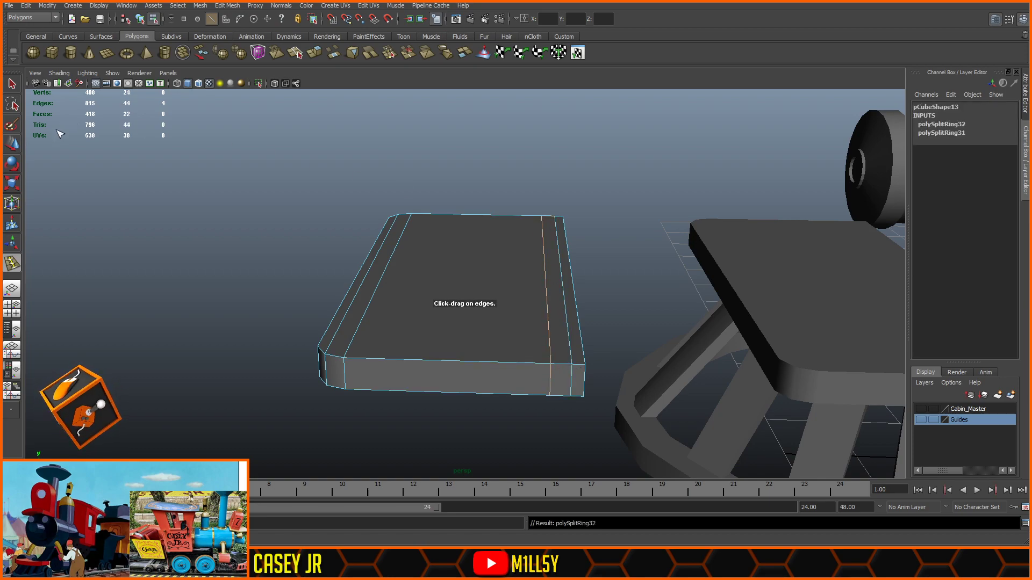
pyautogui.click(12, 143)
pyautogui.click(453, 142)
# - In the top view, scale the inserted edge loop nearest the copy's rear slightly inward
pyautogui.press('space')
pyautogui.press('space')
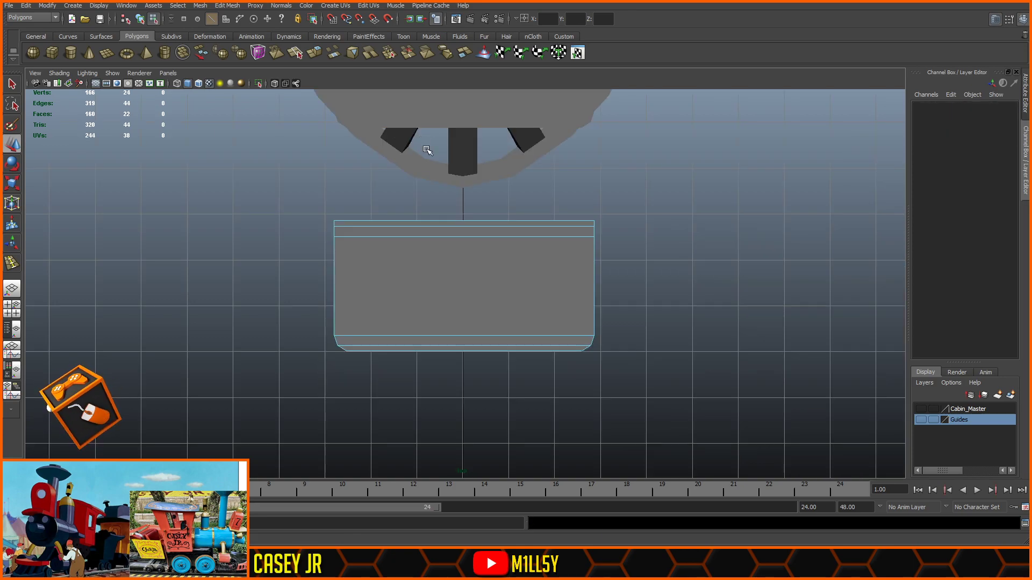
pyautogui.doubleClick(456, 226)
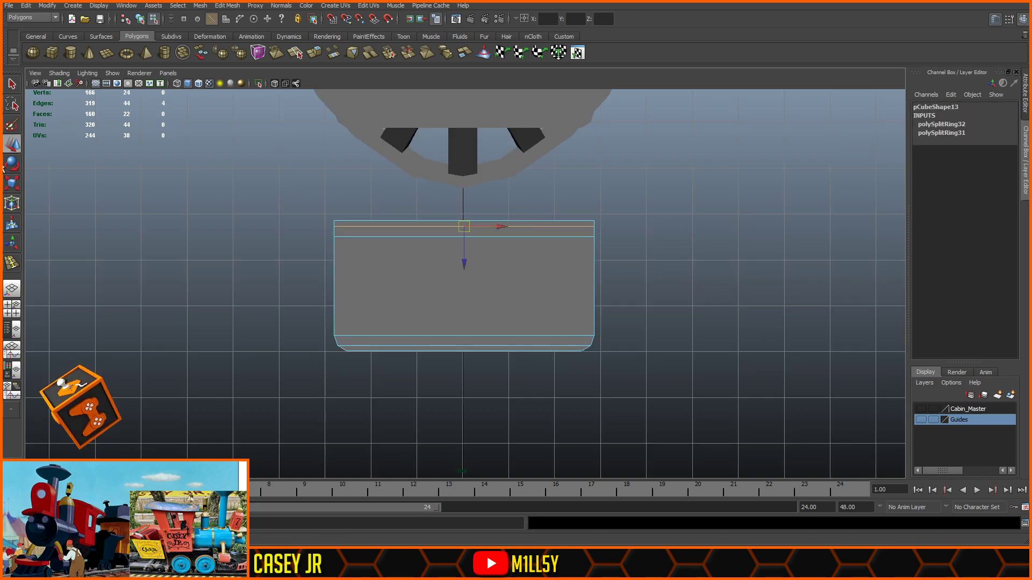
pyautogui.press('r')
pyautogui.moveTo(515, 226); pyautogui.dragTo(510, 227)
# - Try to scale the copy's single rearmost edge inward and undo that scaling
pyautogui.click(570, 221)
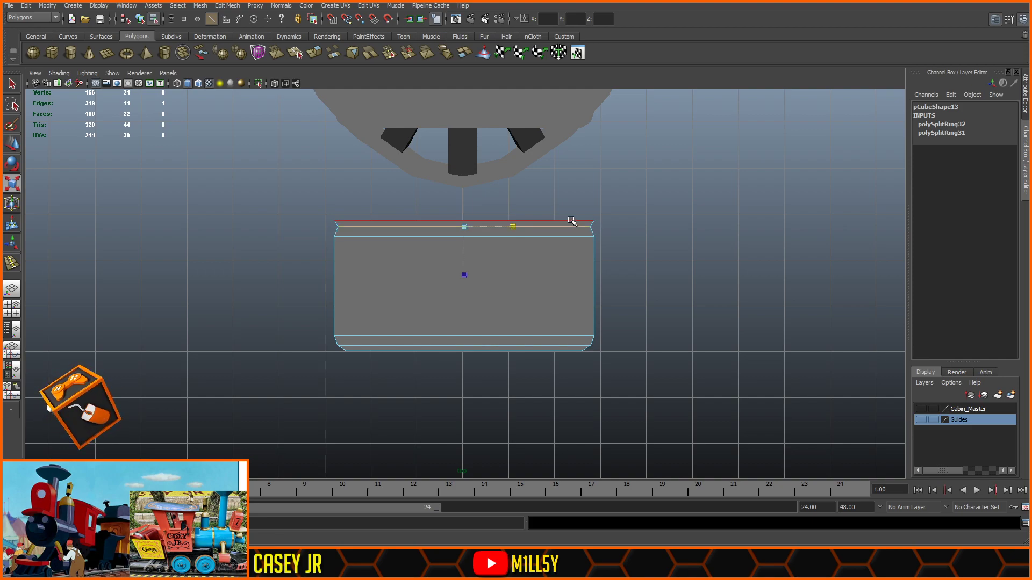
pyautogui.moveTo(414, 220); pyautogui.dragTo(418, 220)
pyautogui.hotkey('ctrl', 'z')
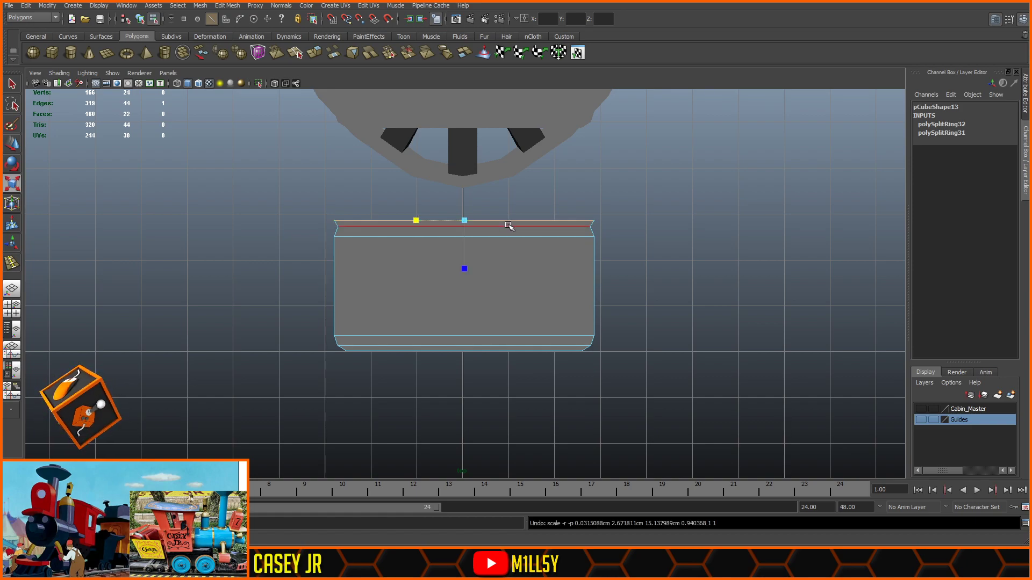
# - Scale the copy's rearmost vertex row inward to round the rear corners, and return to object selection
pyautogui.press('F9')
pyautogui.moveTo(609, 208); pyautogui.dragTo(276, 228)
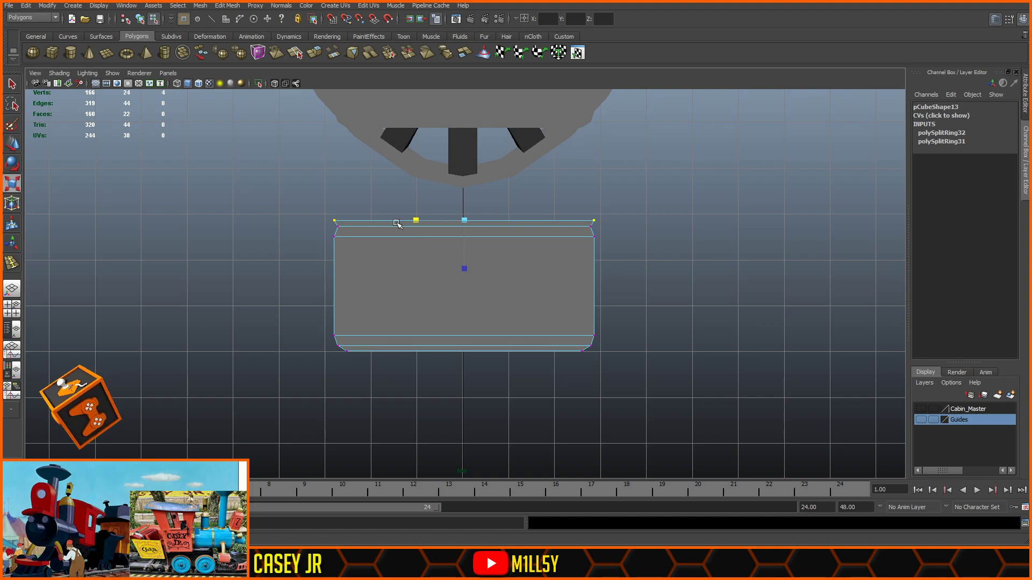
pyautogui.moveTo(417, 220); pyautogui.dragTo(422, 223)
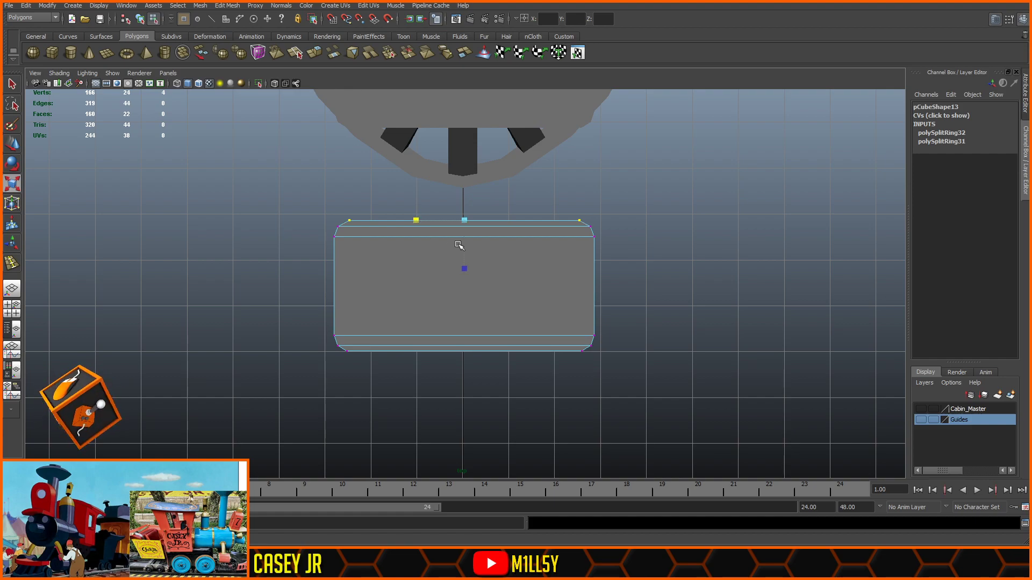
pyautogui.press('F8')
# - In the perspective view, place the fully rounded copy on the cowcatcher and set the earlier plate aside at about Z 19.283
pyautogui.press('space')
pyautogui.press('space')
pyautogui.keyDown('alt'); pyautogui.moveTo(593, 220); pyautogui.dragTo(557, 233, button='right'); pyautogui.keyUp('alt')
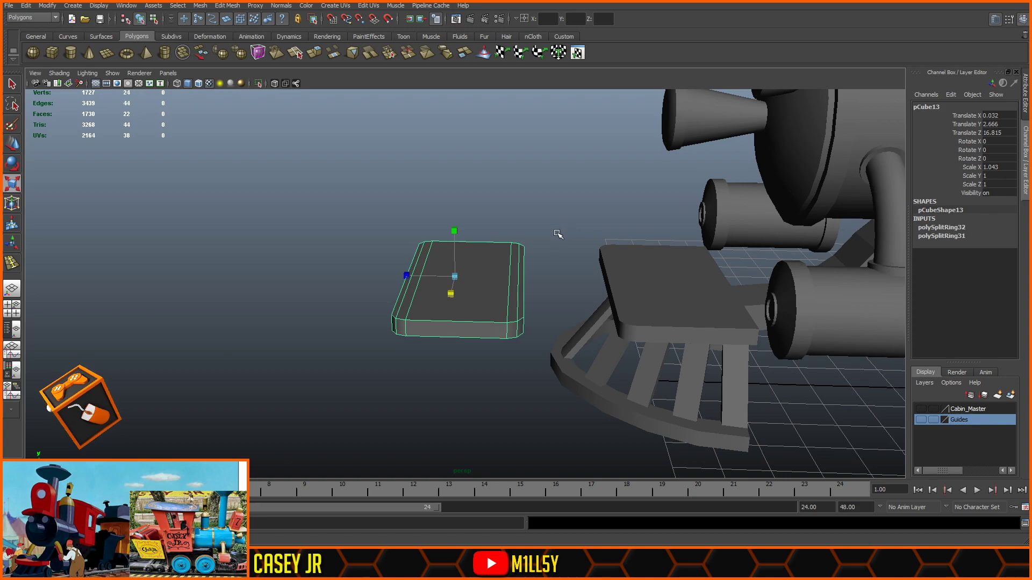
pyautogui.keyDown('alt'); pyautogui.moveTo(558, 233); pyautogui.dragTo(576, 237); pyautogui.keyUp('alt')
pyautogui.press('w')
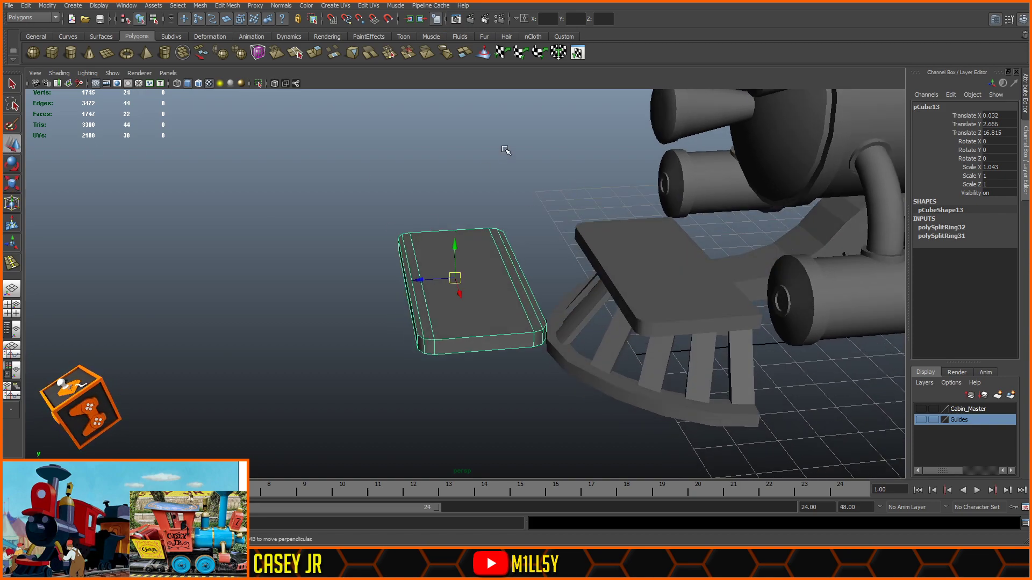
pyautogui.keyDown('alt'); pyautogui.moveTo(459, 167); pyautogui.dragTo(269, 185, button='middle'); pyautogui.keyUp('alt')
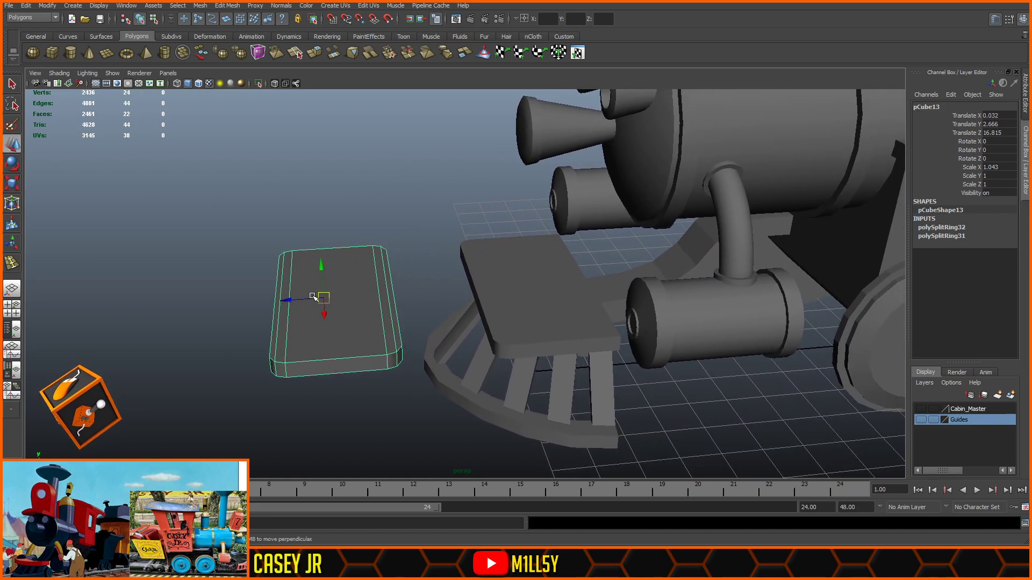
pyautogui.moveTo(290, 299); pyautogui.dragTo(190, 322)
pyautogui.click(477, 293)
pyautogui.keyDown('alt'); pyautogui.moveTo(396, 316); pyautogui.dragTo(365, 255); pyautogui.keyUp('alt')
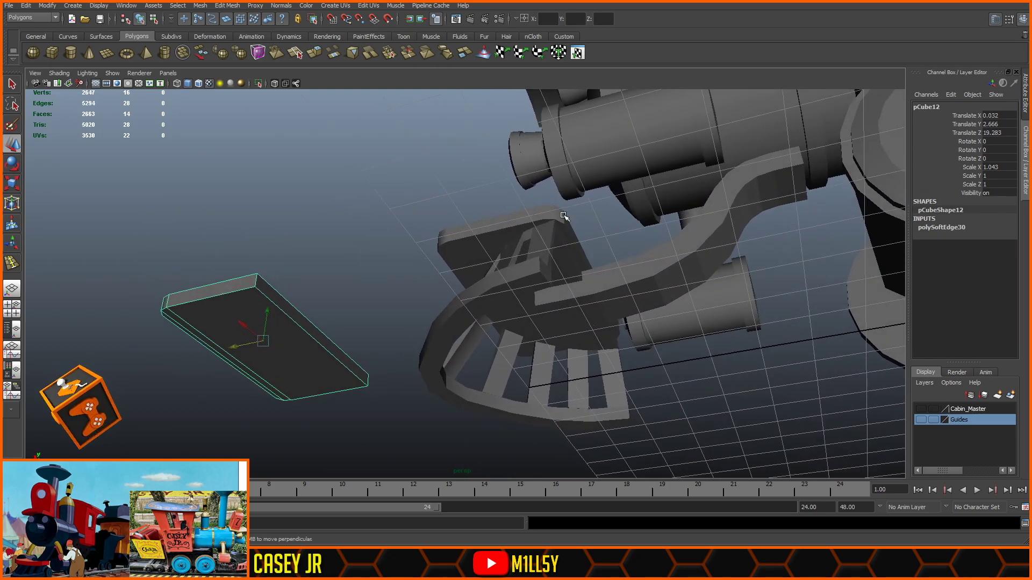
# - Select the rear vertices of the rounded plate on the cowcatcher and shift them slightly along its length
pyautogui.click(505, 223)
pyautogui.moveTo(504, 223); pyautogui.dragTo(464, 216, button='right')
pyautogui.moveTo(613, 175); pyautogui.dragTo(522, 228)
pyautogui.moveTo(677, 294); pyautogui.dragTo(606, 363)
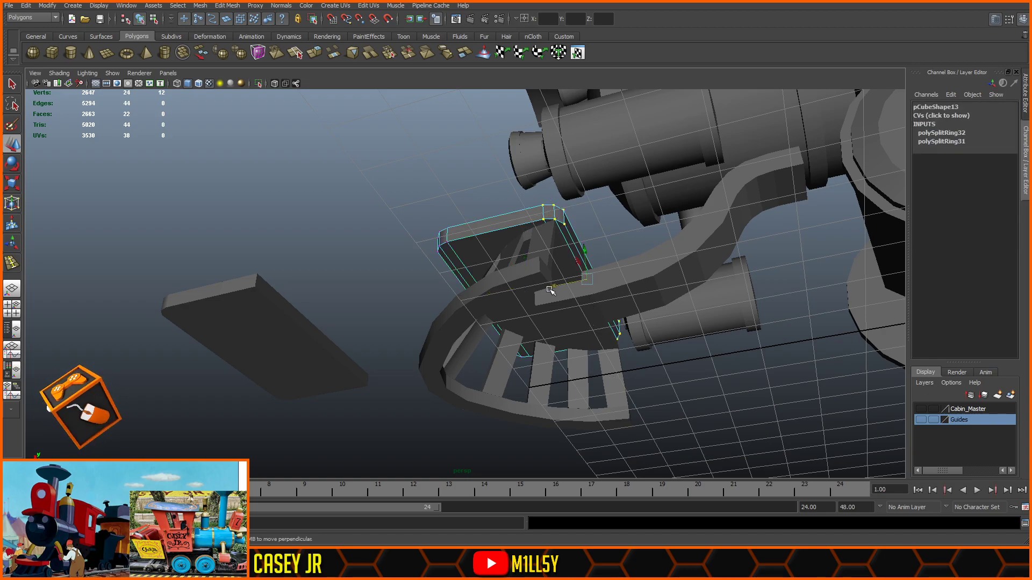
pyautogui.keyDown('alt'); pyautogui.moveTo(551, 290); pyautogui.dragTo(584, 274); pyautogui.keyUp('alt')
pyautogui.click(387, 211)
pyautogui.keyDown('alt'); pyautogui.moveTo(312, 195); pyautogui.dragTo(478, 269); pyautogui.keyUp('alt')
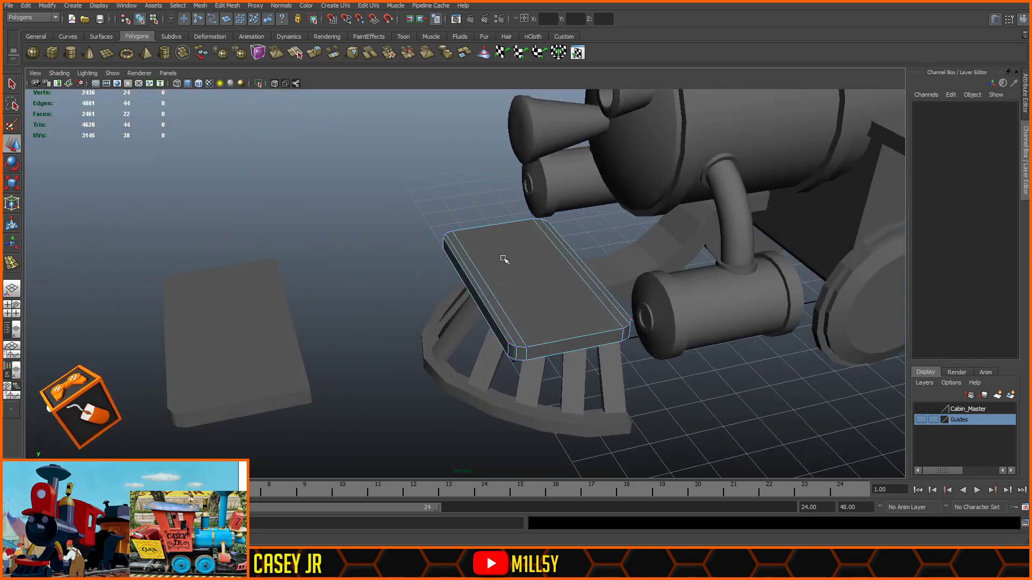
# - Delete the earlier plate that was set aside in front of the locomotive
pyautogui.click(318, 199)
pyautogui.scroll(-2, 321, 200)
pyautogui.keyDown('alt'); pyautogui.moveTo(414, 233); pyautogui.dragTo(444, 230); pyautogui.keyUp('alt')
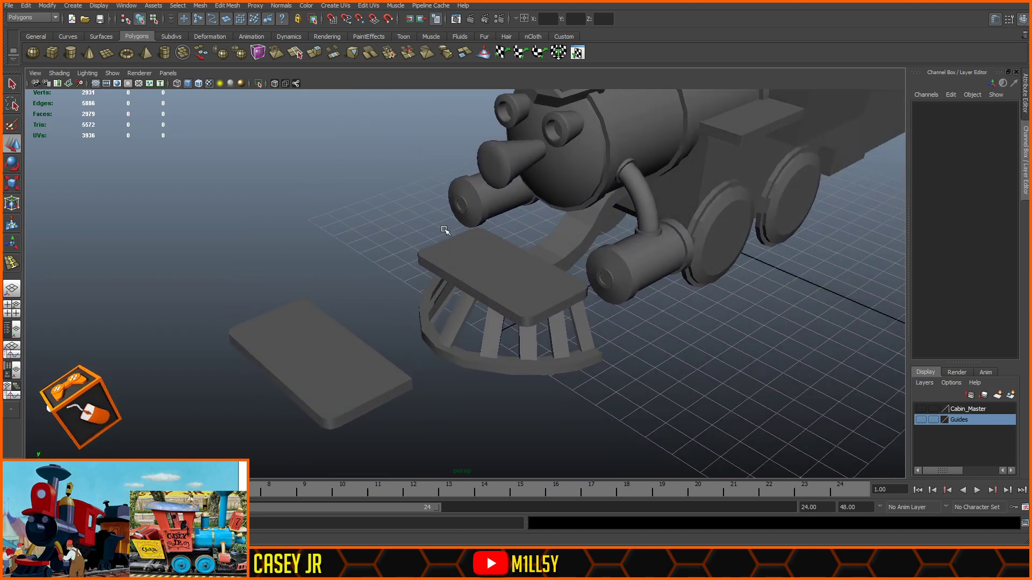
pyautogui.click(341, 333)
pyautogui.press('Delete')
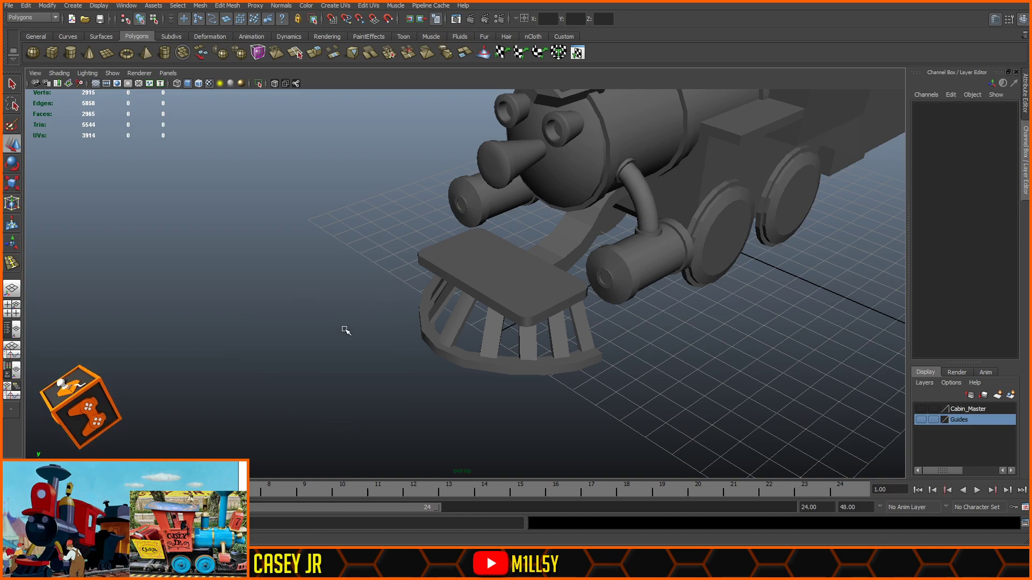
# - Examine the whole locomotive and frame its front side wheel for a closer look
pyautogui.keyDown('alt'); pyautogui.moveTo(749, 334); pyautogui.dragTo(708, 375); pyautogui.keyUp('alt')
pyautogui.scroll(-2, 692, 375)
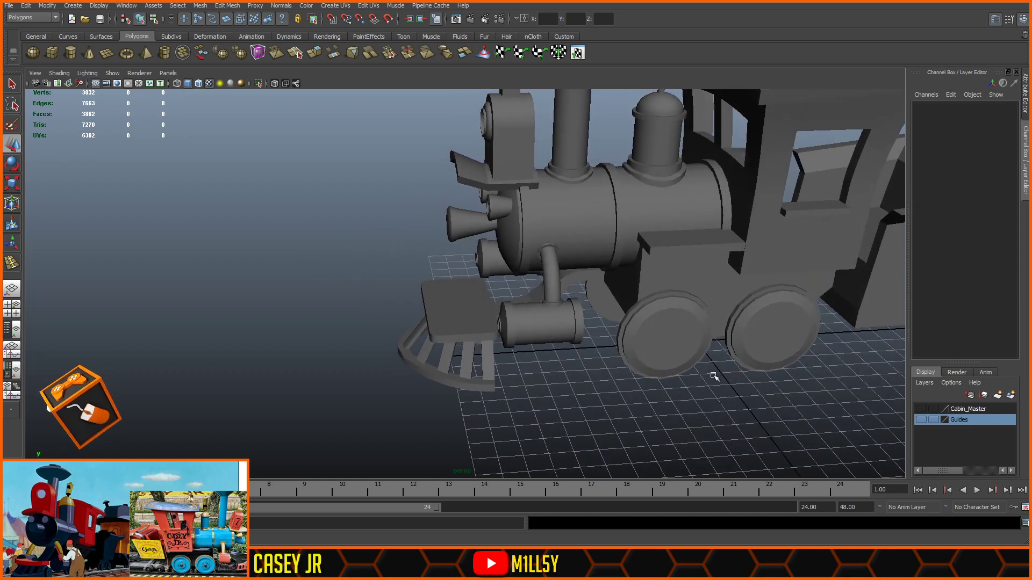
pyautogui.keyDown('alt'); pyautogui.moveTo(649, 362); pyautogui.dragTo(656, 387); pyautogui.keyUp('alt')
pyautogui.keyDown('alt'); pyautogui.moveTo(769, 325); pyautogui.dragTo(594, 396, button='middle'); pyautogui.keyUp('alt')
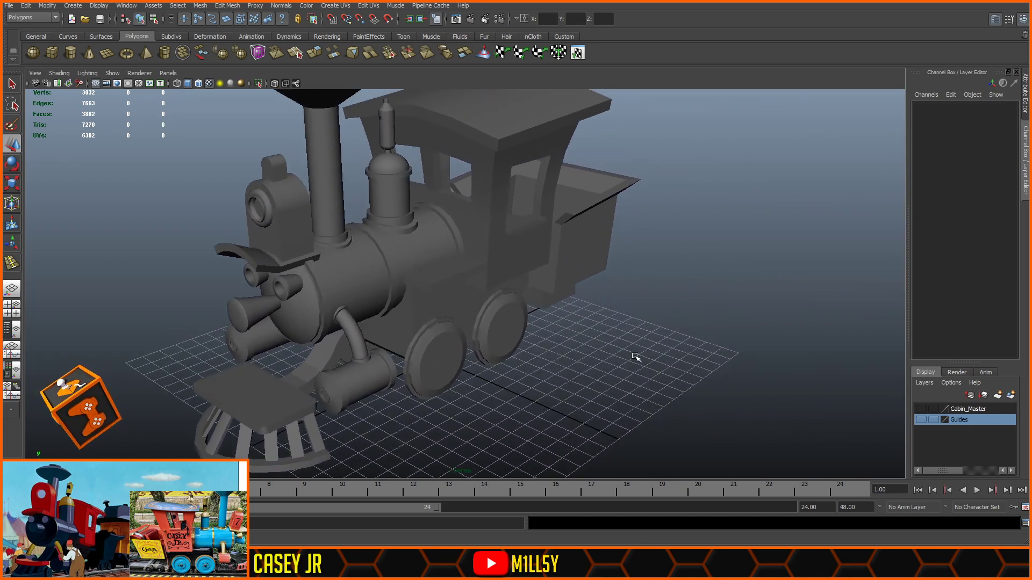
pyautogui.keyDown('alt'); pyautogui.moveTo(625, 353); pyautogui.dragTo(669, 312); pyautogui.keyUp('alt')
pyautogui.click(518, 317)
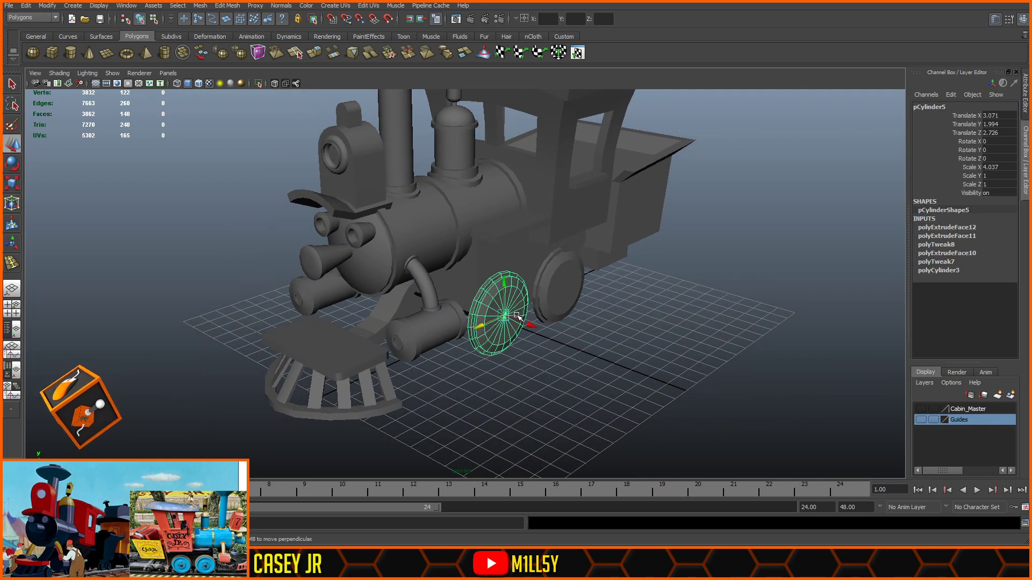
pyautogui.press('f')
pyautogui.click(691, 362)
pyautogui.keyDown('alt'); pyautogui.moveTo(710, 374); pyautogui.dragTo(652, 382); pyautogui.keyUp('alt')
pyautogui.keyDown('alt'); pyautogui.moveTo(652, 382); pyautogui.dragTo(528, 323, button='right'); pyautogui.keyUp('alt')
pyautogui.moveTo(528, 323)
pyautogui.keyDown('alt'); pyautogui.mouseDown()
pyautogui.moveTo(530, 362)
pyautogui.moveTo(513, 305)
pyautogui.moveTo(572, 302)
pyautogui.moveTo(523, 316)
pyautogui.mouseUp(); pyautogui.keyUp('alt')
pyautogui.scroll(4, 520, 301)
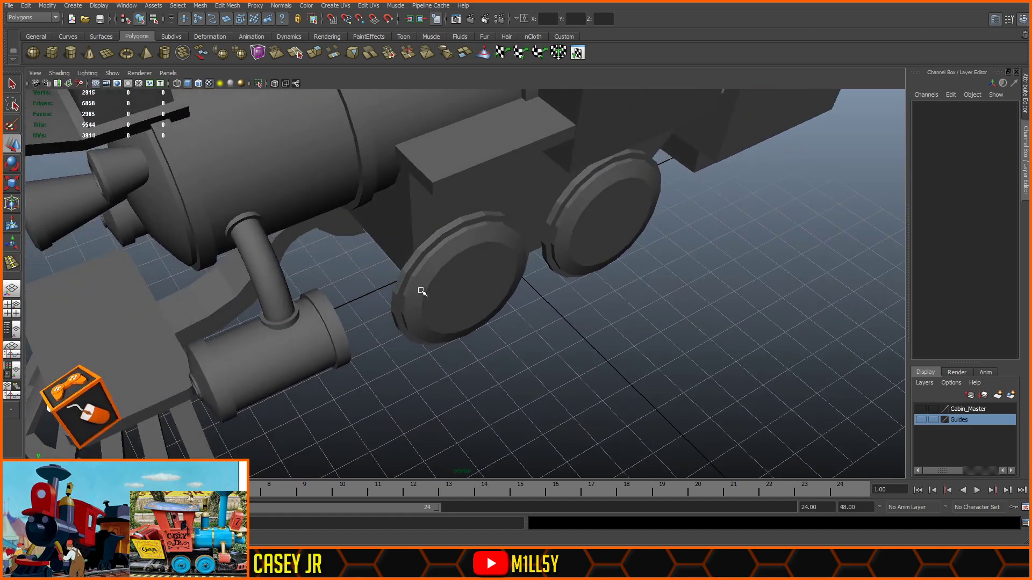
# - Duplicate the locomotive's front side wheel and move the copy outward to about Translate X 12.154
pyautogui.click(454, 240)
pyautogui.keyDown('alt'); pyautogui.moveTo(455, 241); pyautogui.dragTo(485, 308); pyautogui.keyUp('alt')
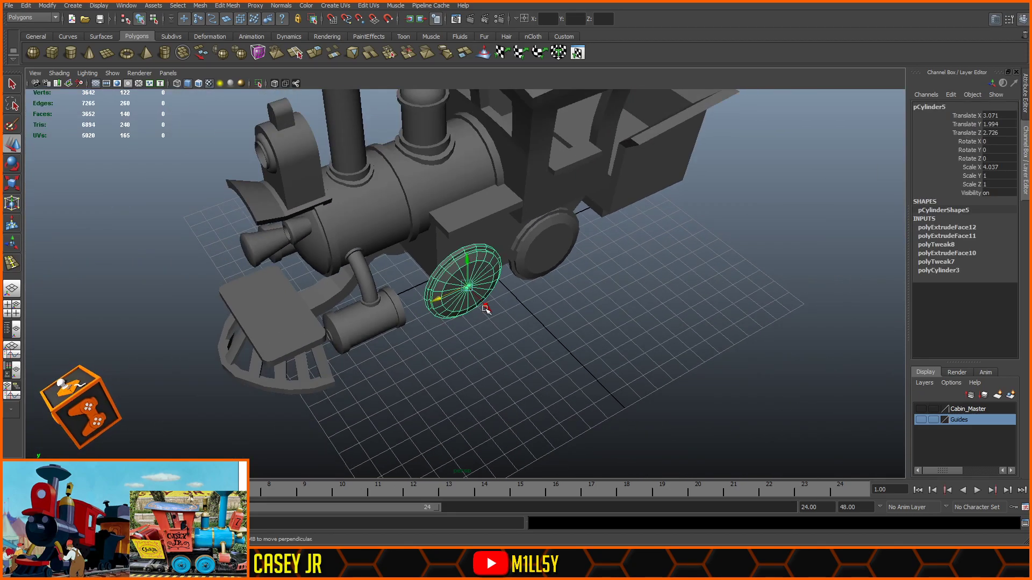
pyautogui.hotkey('ctrl', 'd')
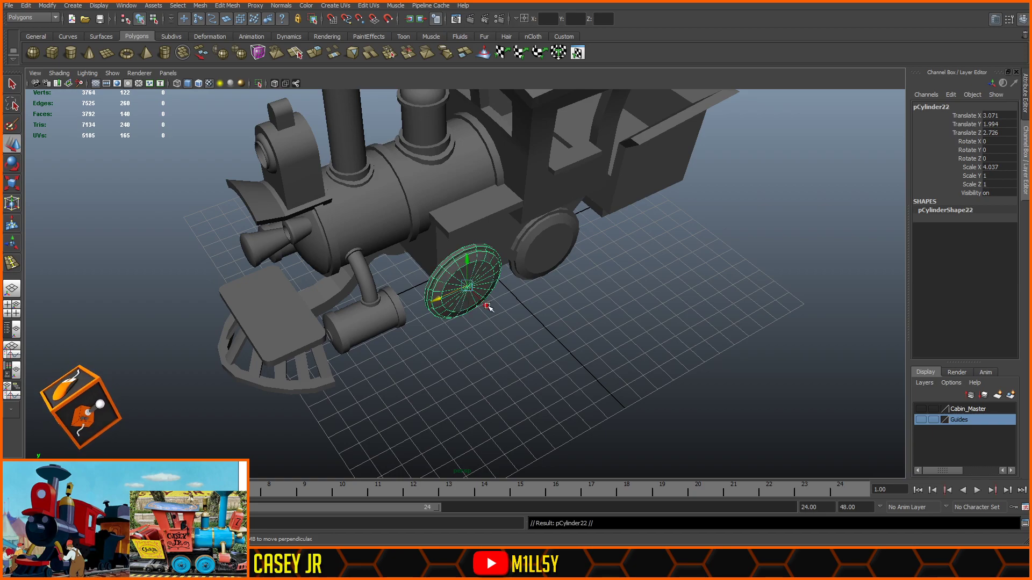
pyautogui.moveTo(486, 308); pyautogui.dragTo(608, 433)
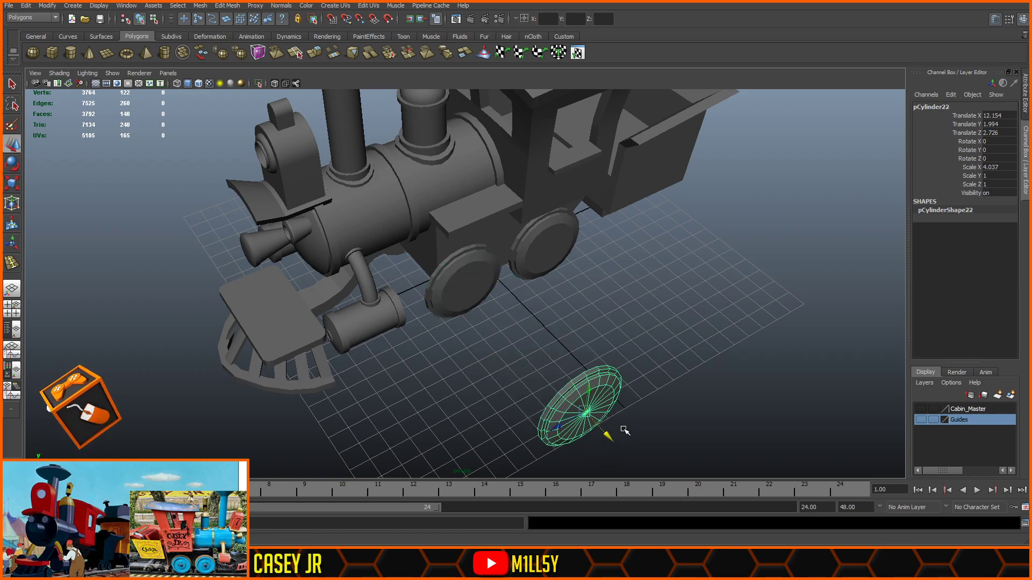
pyautogui.press('f')
pyautogui.click(631, 358)
pyautogui.keyDown('alt'); pyautogui.moveTo(631, 358); pyautogui.dragTo(648, 301); pyautogui.keyUp('alt')
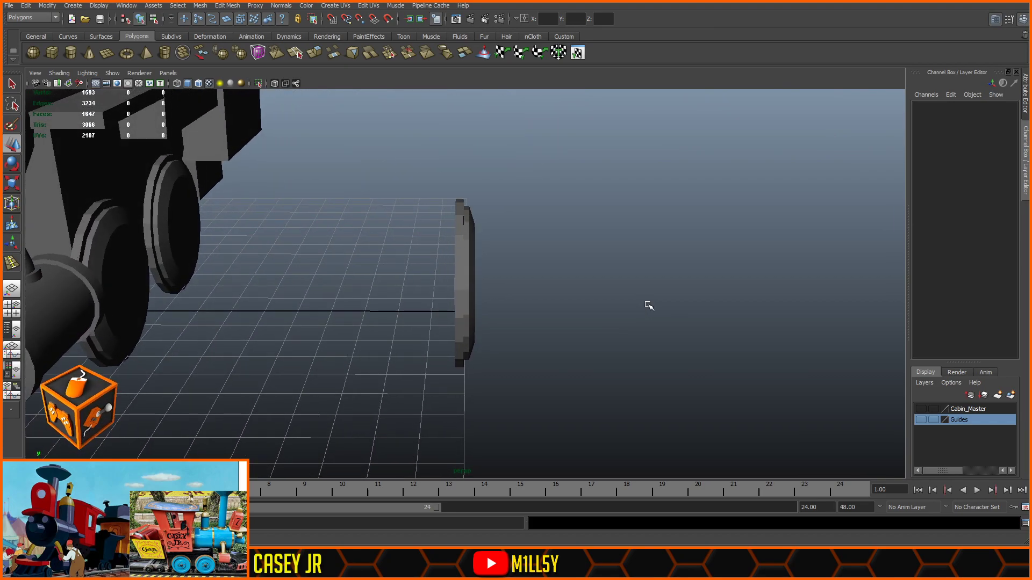
# - In the top view, shift the outer-side vertices of the duplicated wheel away from its flange to widen the tread
pyautogui.click(464, 249)
pyautogui.click(564, 237)
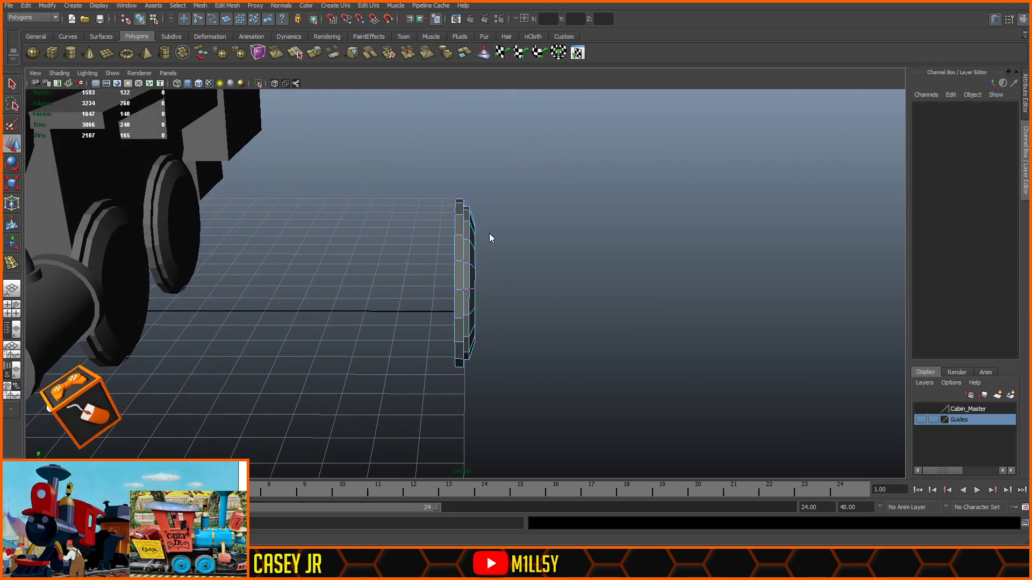
pyautogui.press('space')
pyautogui.press('space')
pyautogui.scroll(-3, 525, 239)
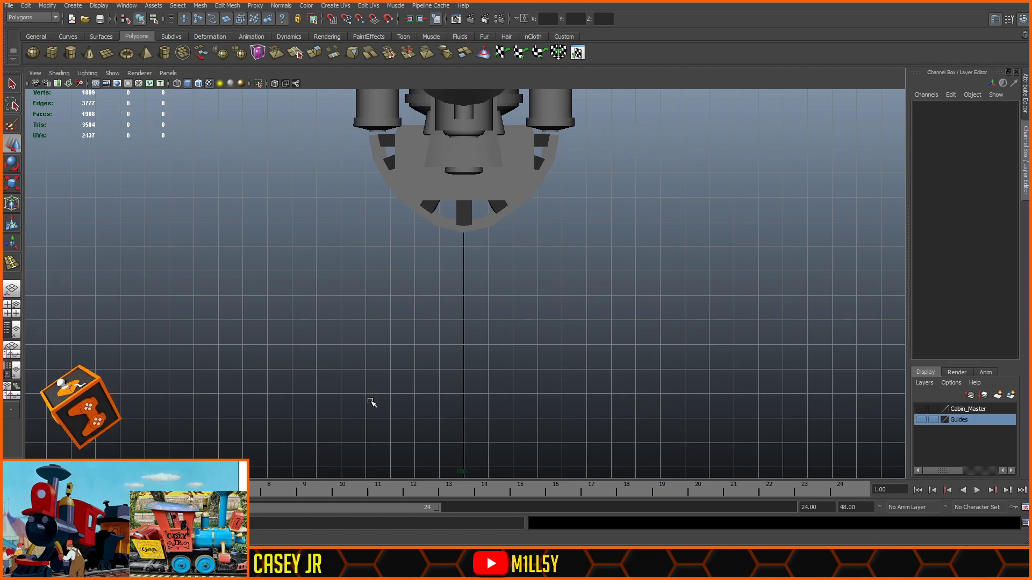
pyautogui.scroll(-2, 672, 186)
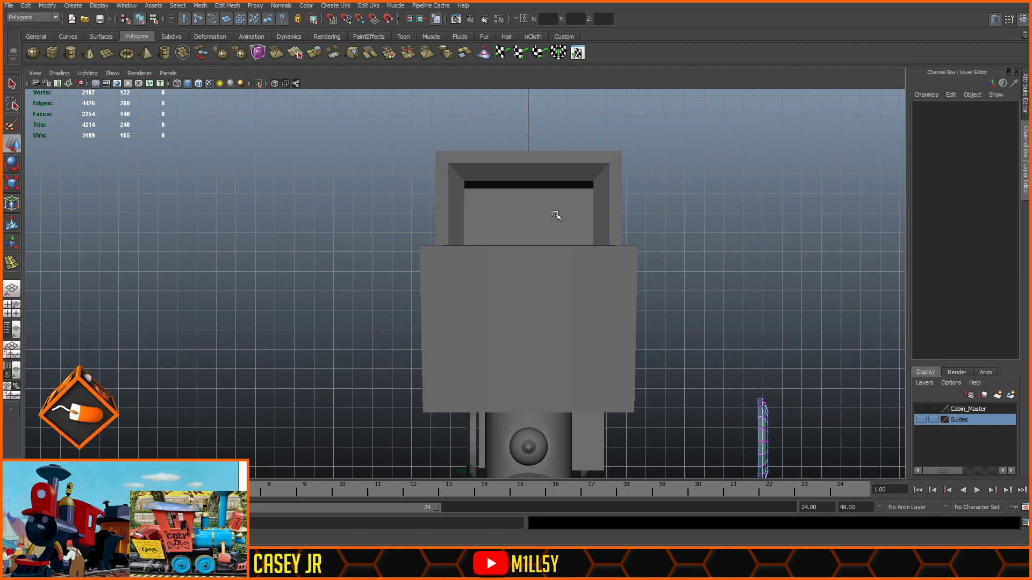
pyautogui.scroll(-2, 654, 294)
pyautogui.moveTo(745, 330); pyautogui.dragTo(665, 478)
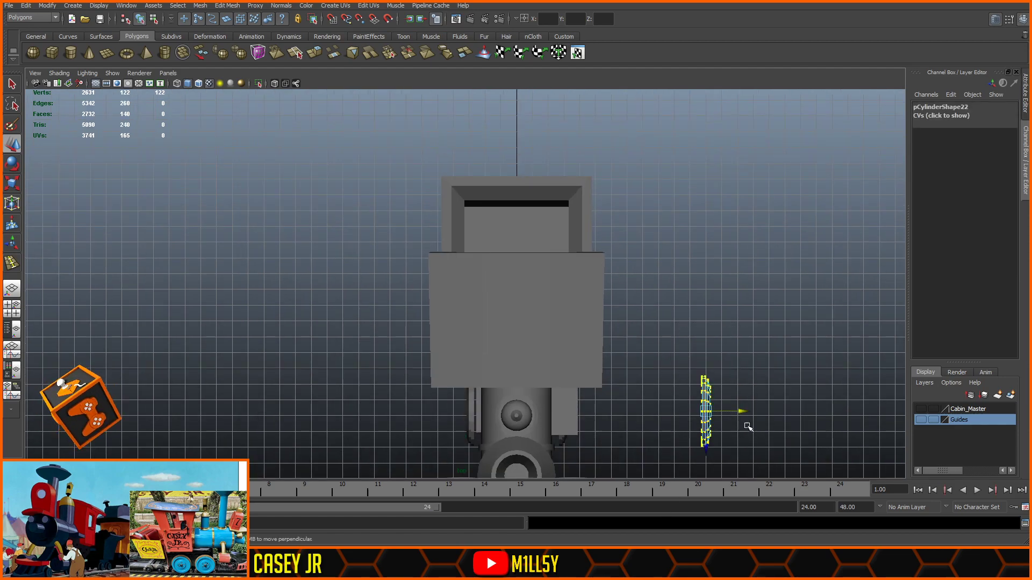
pyautogui.press('f')
pyautogui.scroll(-6, 578, 264)
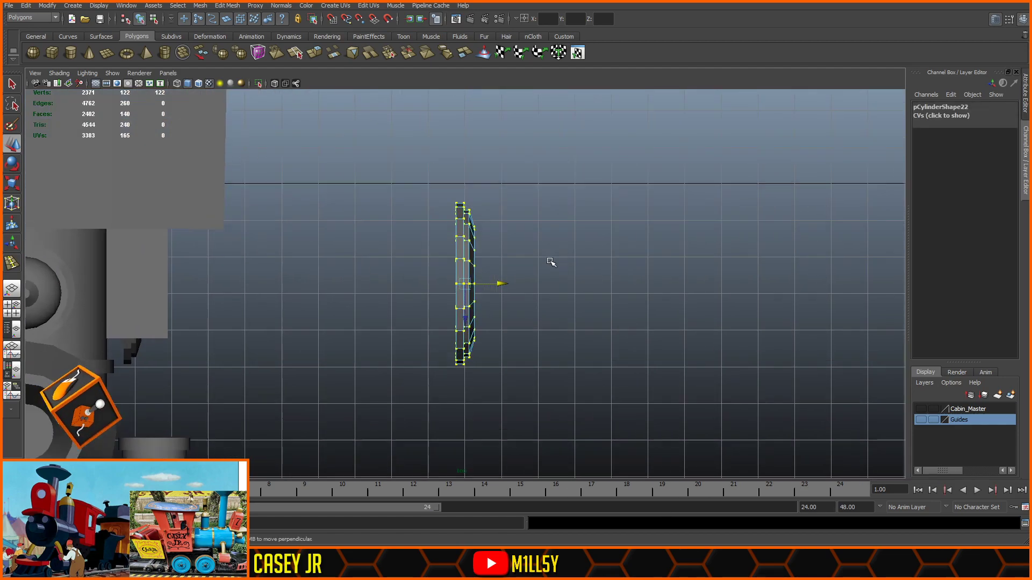
pyautogui.scroll(2, 551, 261)
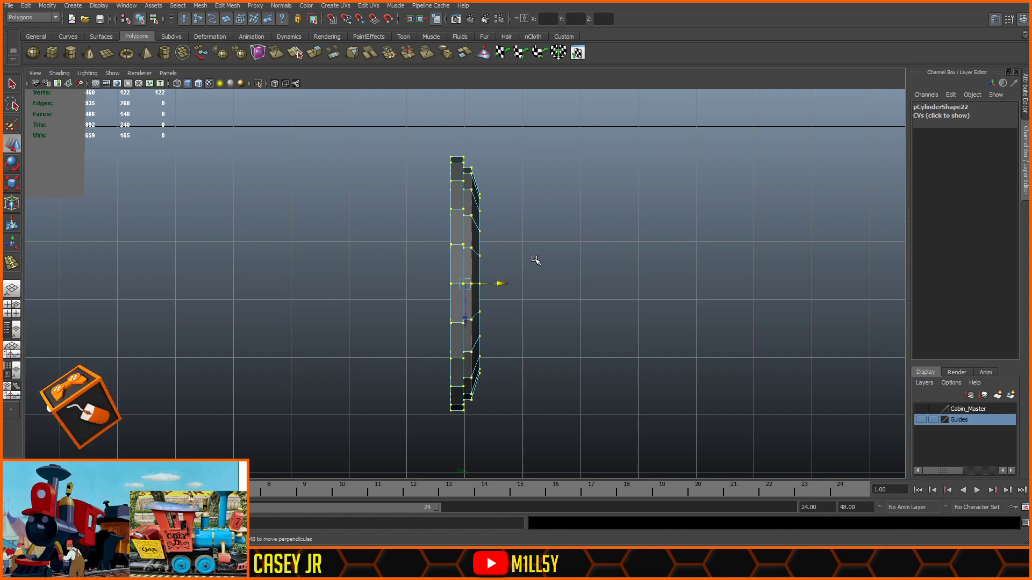
pyautogui.moveTo(654, 228)
pyautogui.keyDown('alt'); pyautogui.mouseDown(button='middle')
pyautogui.moveTo(579, 235)
pyautogui.moveTo(484, 191)
pyautogui.moveTo(604, 285)
pyautogui.moveTo(630, 196)
pyautogui.moveTo(657, 213)
pyautogui.mouseUp(button='middle'); pyautogui.keyUp('alt')
pyautogui.moveTo(520, 142); pyautogui.dragTo(464, 414)
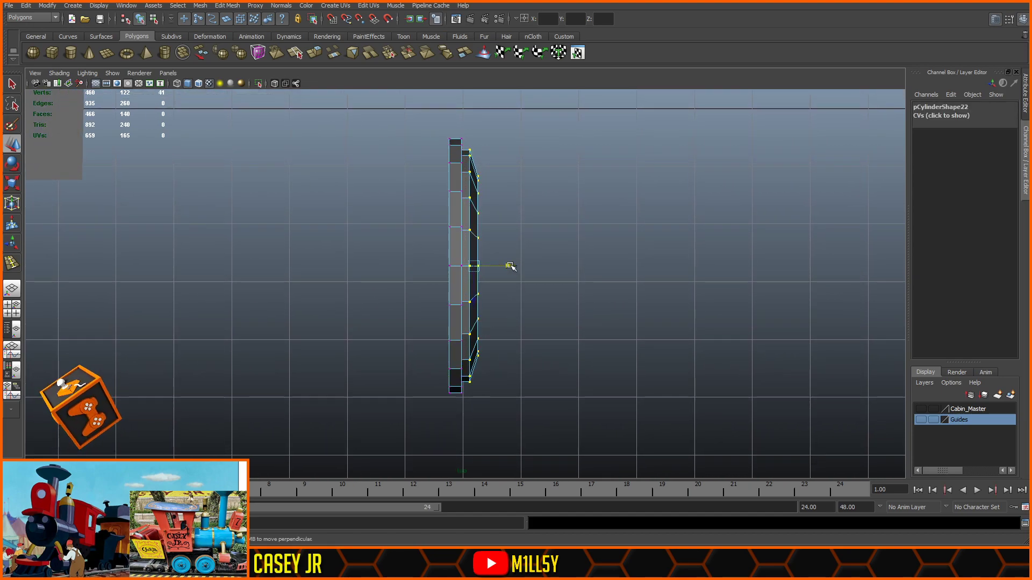
pyautogui.moveTo(510, 266)
pyautogui.mouseDown()
pyautogui.moveTo(528, 265)
pyautogui.moveTo(518, 265)
pyautogui.mouseUp()
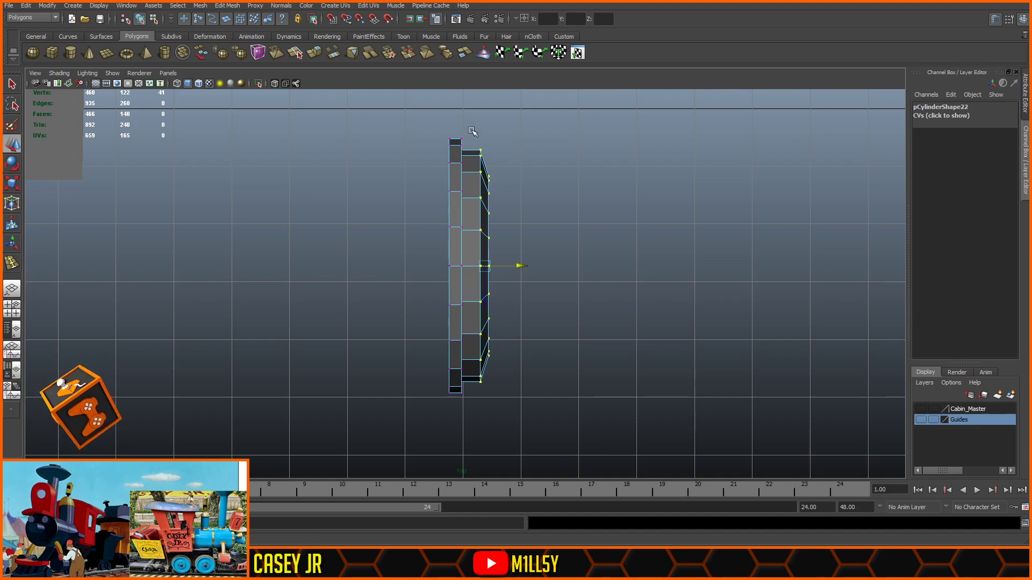
# - Select the edges running across the flange, tread and bevel of the duplicated wheel and soften them
pyautogui.click(548, 176)
pyautogui.moveTo(474, 235); pyautogui.dragTo(496, 222, button='right')
pyautogui.click(476, 232)
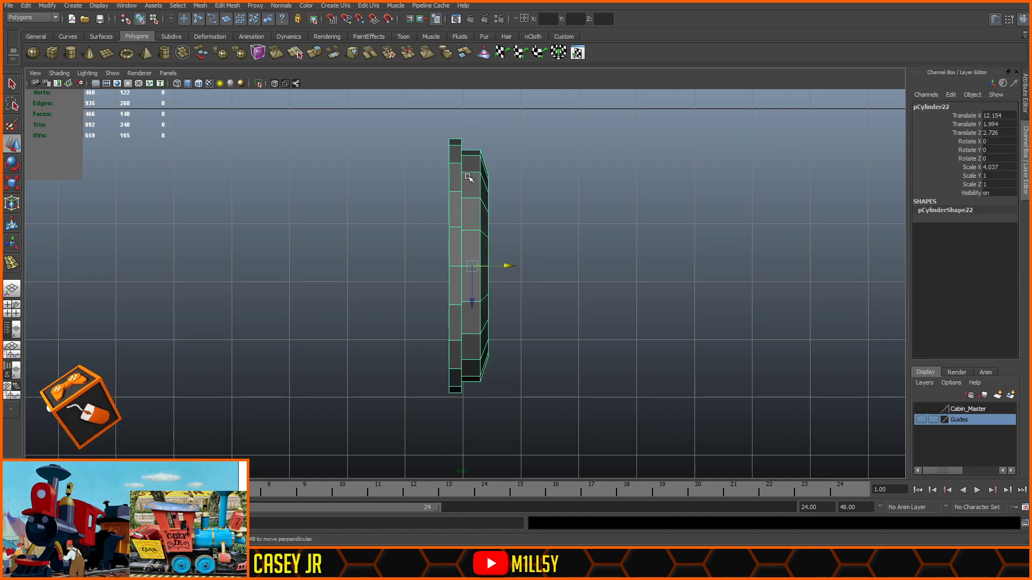
pyautogui.moveTo(465, 159); pyautogui.dragTo(451, 119, button='right')
pyautogui.moveTo(451, 120); pyautogui.dragTo(479, 414)
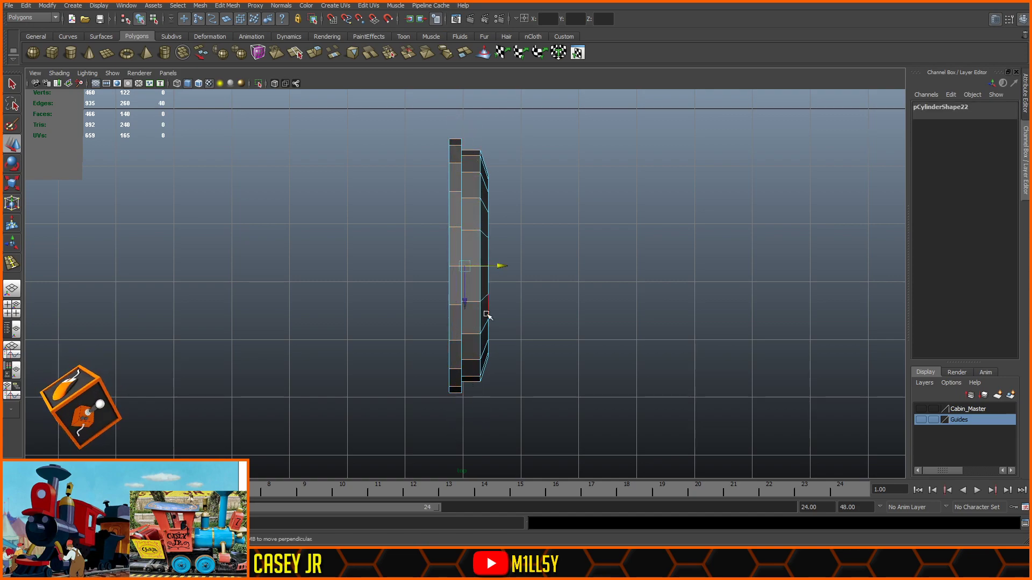
pyautogui.keyDown('shift'); pyautogui.moveTo(485, 150); pyautogui.dragTo(486, 390); pyautogui.keyUp('shift')
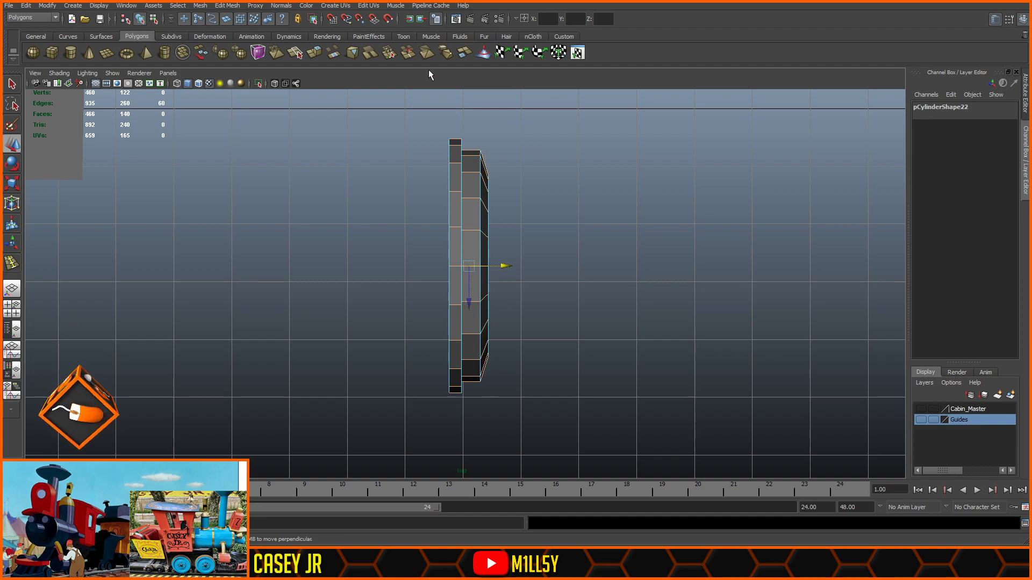
pyautogui.click(298, 107)
pyautogui.click(551, 224)
pyautogui.press('space')
pyautogui.press('space')
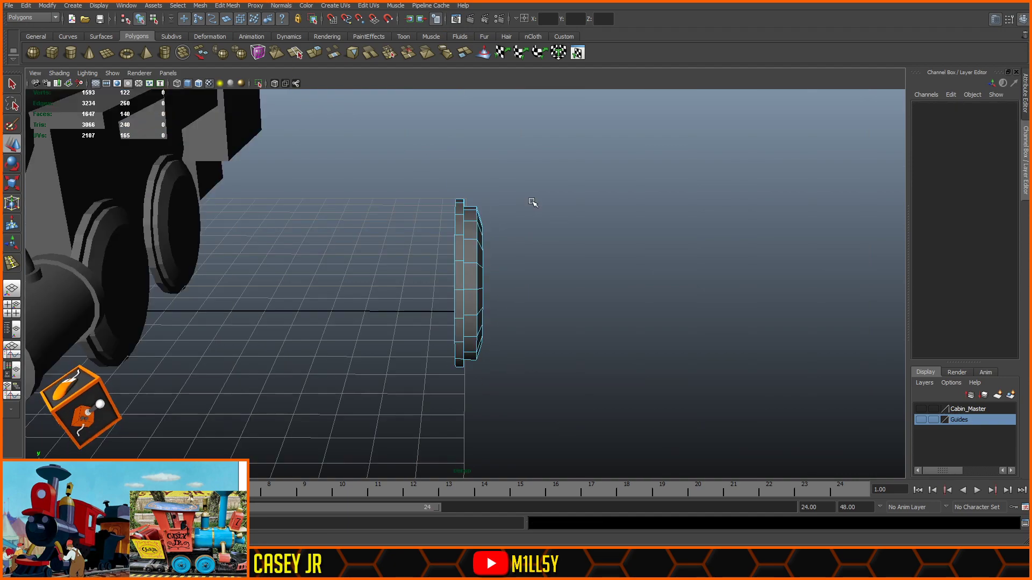
pyautogui.click(509, 236)
pyautogui.keyDown('alt'); pyautogui.moveTo(627, 273); pyautogui.dragTo(548, 272); pyautogui.keyUp('alt')
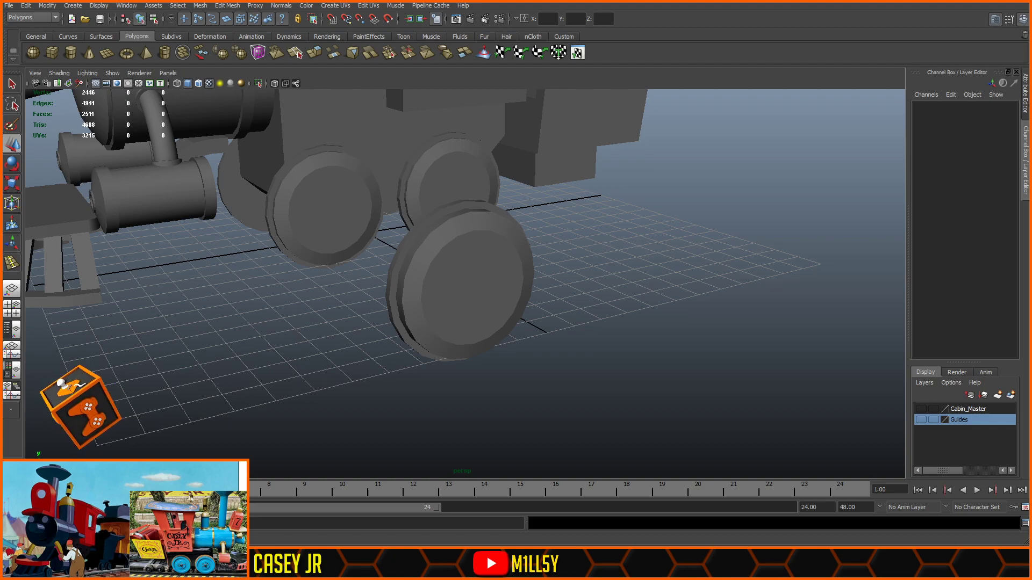
# - Select the edge loop around the duplicated wheel's outer face and scale it up slightly
pyautogui.click(476, 281)
pyautogui.scroll(4, 511, 272)
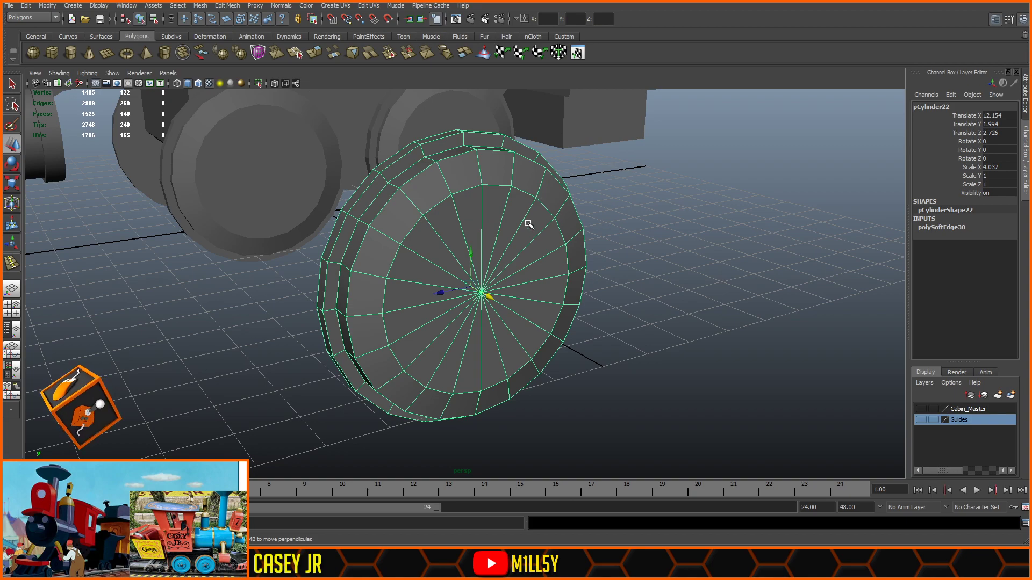
pyautogui.press('F10')
pyautogui.doubleClick(495, 184)
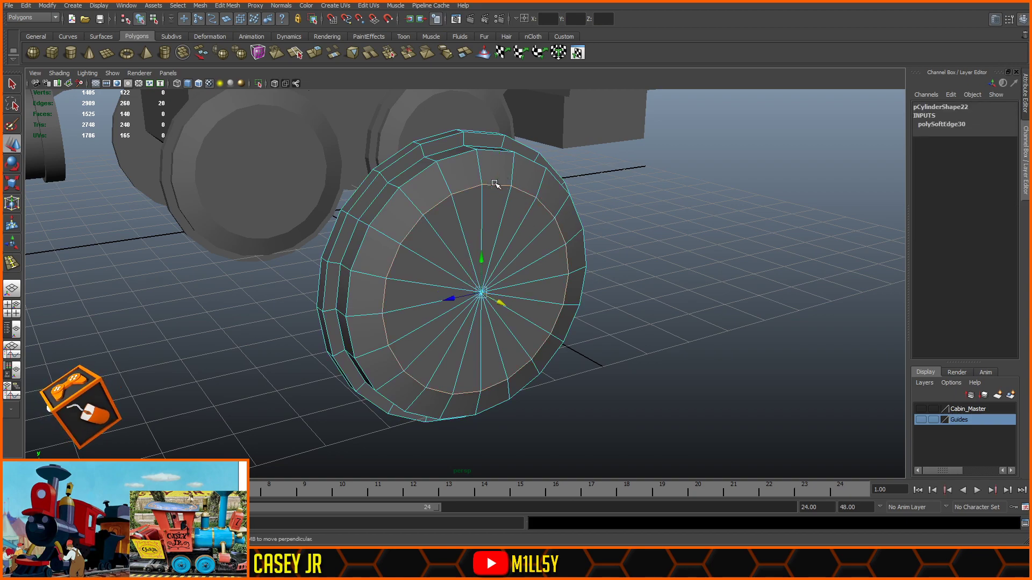
pyautogui.press('r')
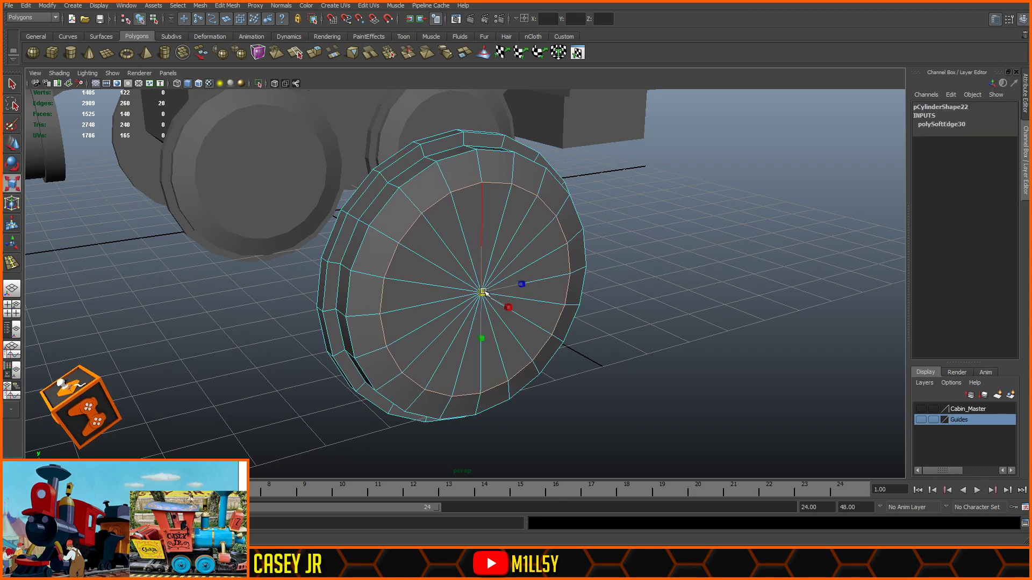
pyautogui.keyDown('alt'); pyautogui.moveTo(504, 291); pyautogui.dragTo(666, 279); pyautogui.keyUp('alt')
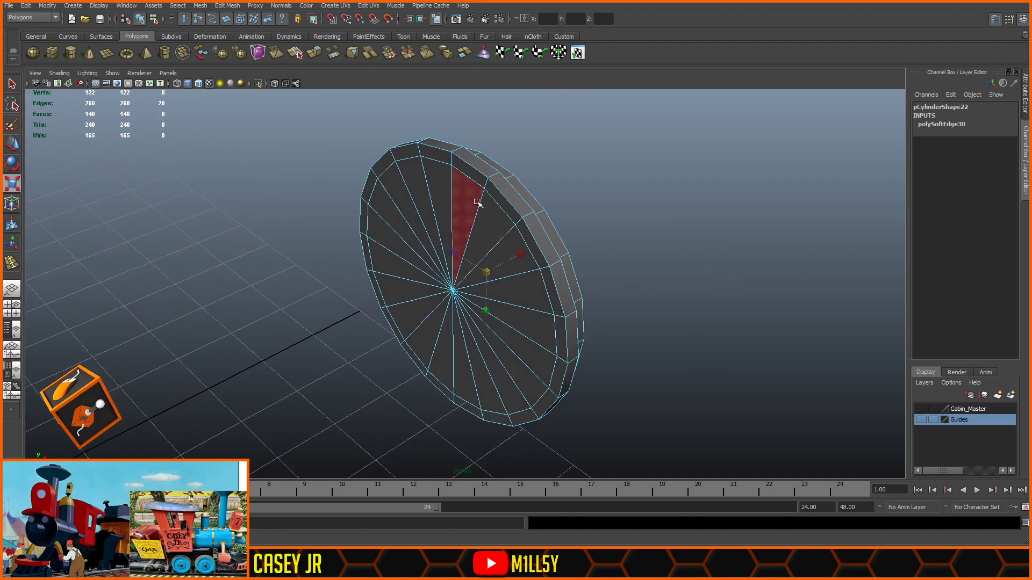
# - Delete the inner edge loop on the duplicated wheel's back face together with its leftover vertices
pyautogui.doubleClick(470, 178)
pyautogui.press('Delete')
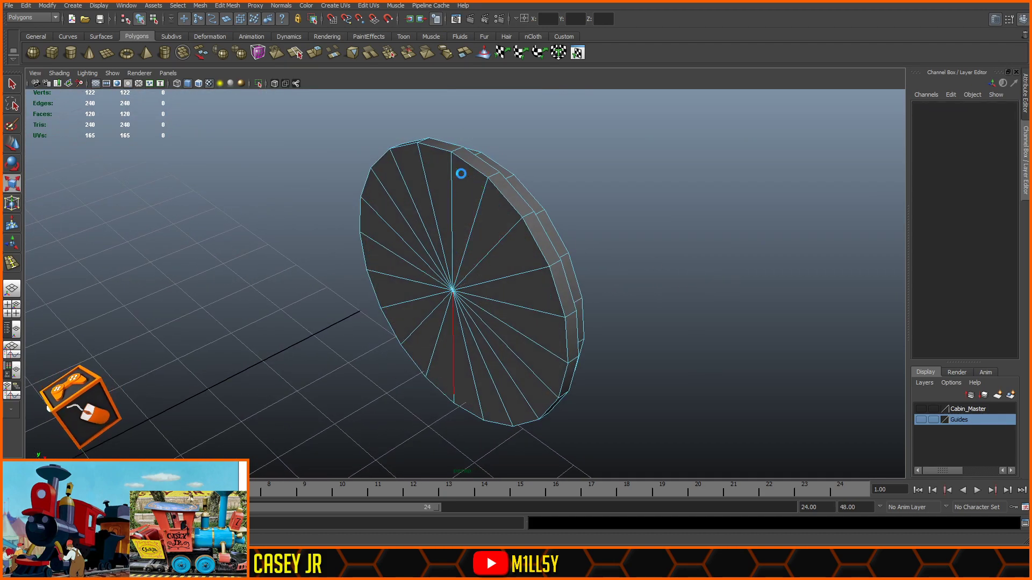
pyautogui.moveTo(460, 174); pyautogui.dragTo(420, 171, button='right')
pyautogui.moveTo(678, 112); pyautogui.dragTo(233, 422)
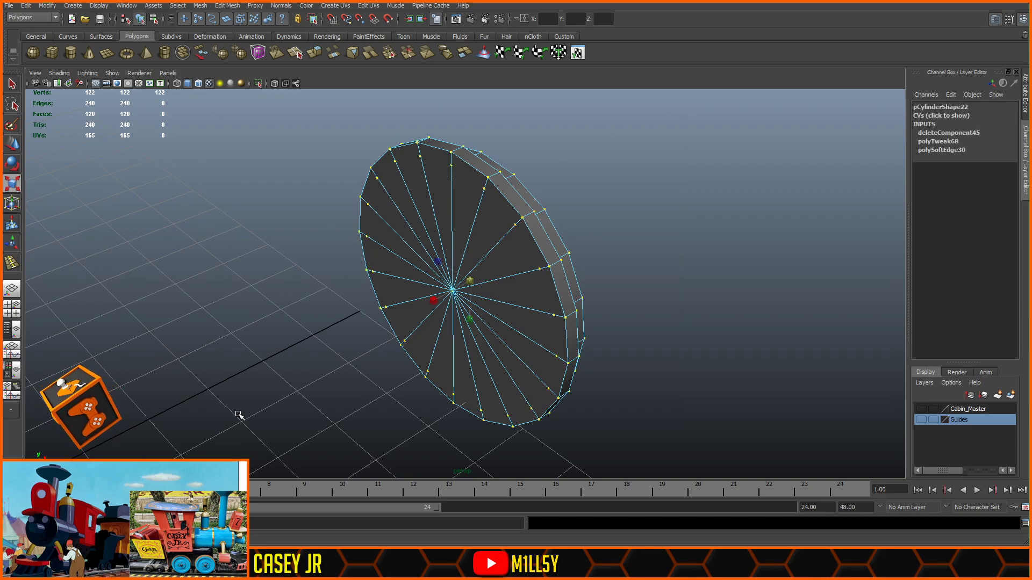
pyautogui.press('Delete')
pyautogui.keyDown('alt'); pyautogui.moveTo(774, 320); pyautogui.dragTo(650, 302); pyautogui.keyUp('alt')
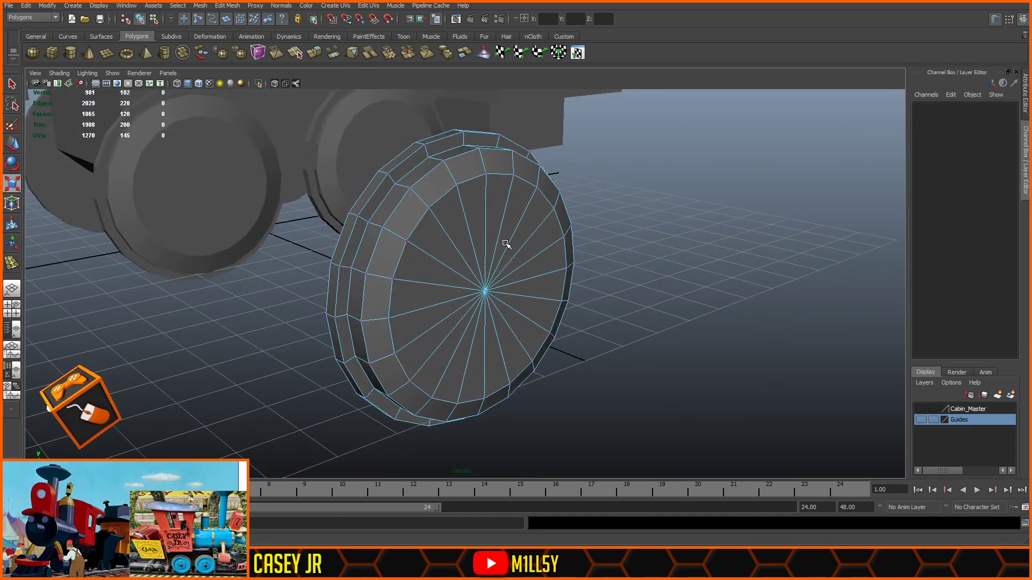
pyautogui.click(12, 125)
pyautogui.press('F9')
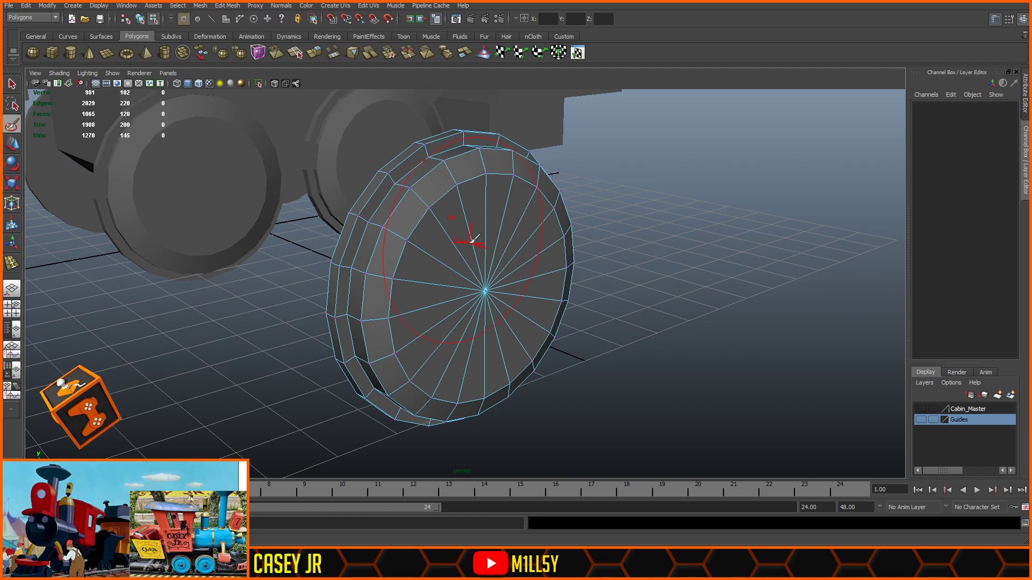
pyautogui.click(486, 292)
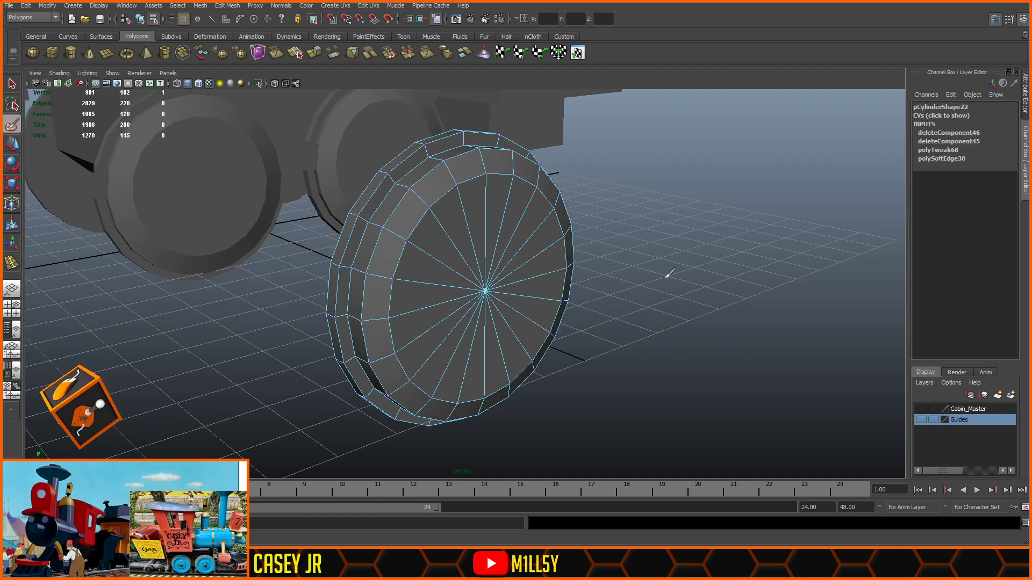
pyautogui.click(11, 144)
pyautogui.click(484, 247)
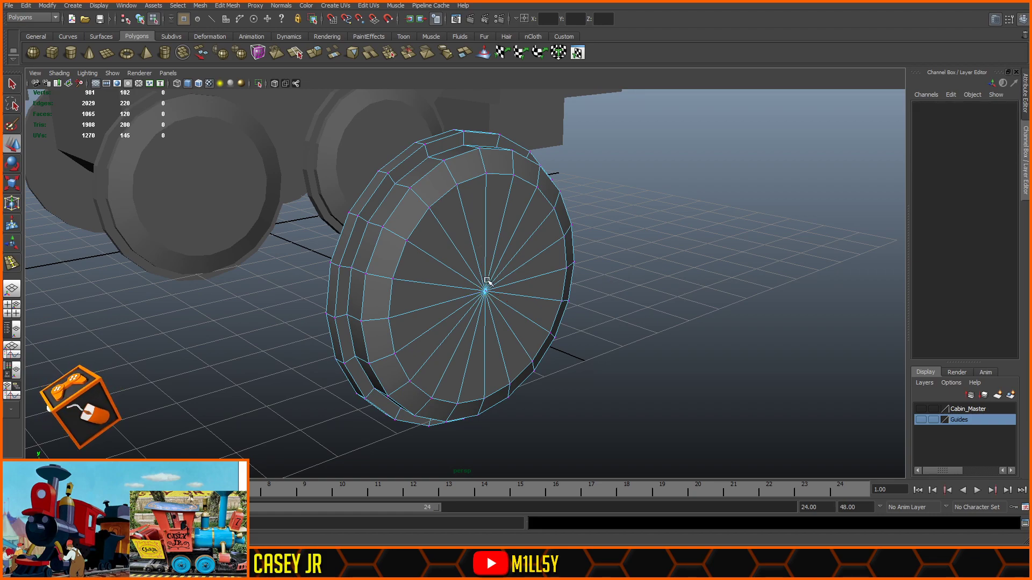
# - Paint-select all triangular faces of the wheel's outer cap, extrude them and scale them in slightly to form a thin rim
pyautogui.press('F11')
pyautogui.click(491, 226)
pyautogui.click(692, 263)
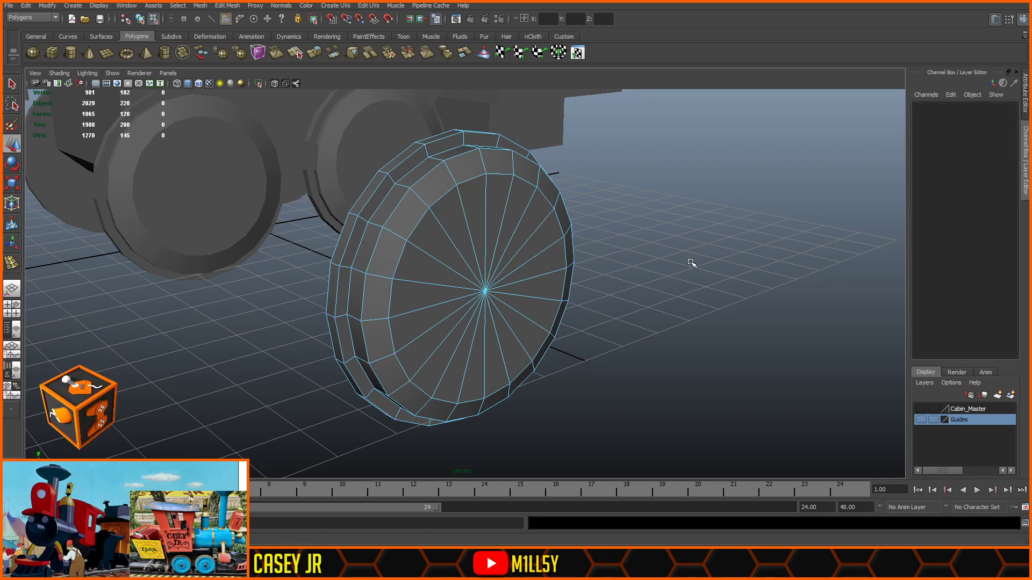
pyautogui.click(11, 126)
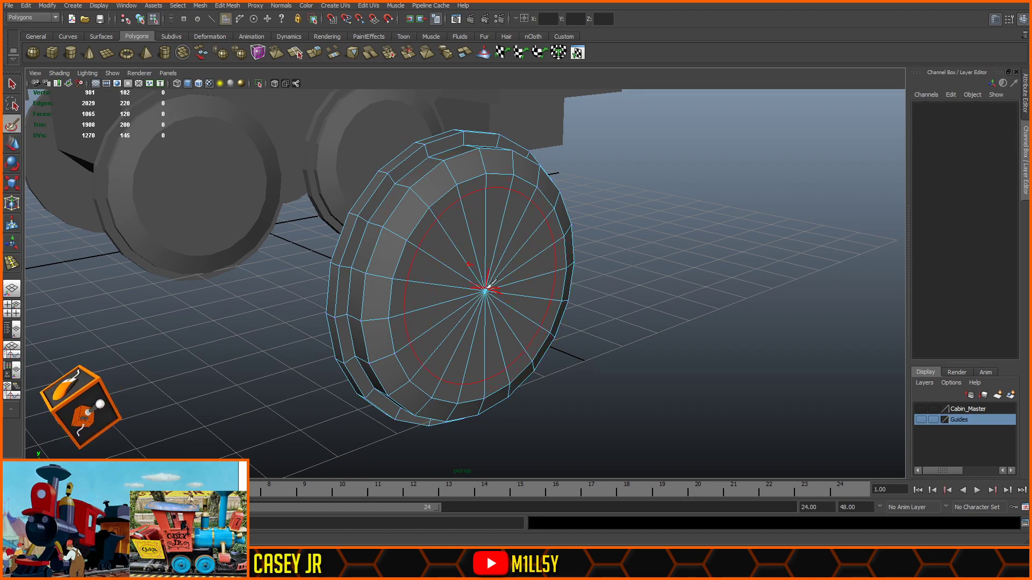
pyautogui.click(487, 288)
pyautogui.moveTo(497, 304); pyautogui.dragTo(419, 240)
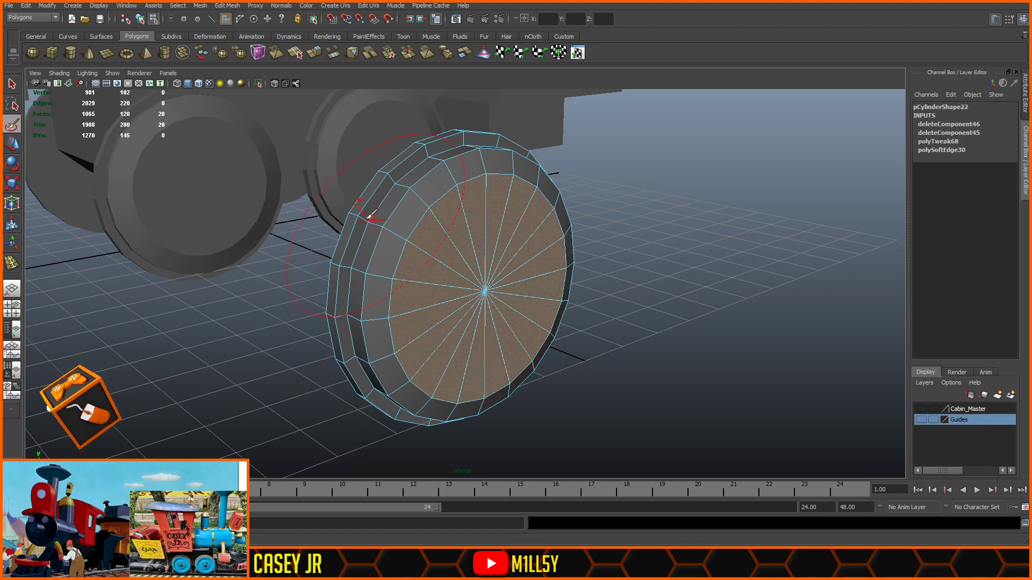
pyautogui.press('w')
pyautogui.moveTo(680, 279)
pyautogui.keyDown('alt'); pyautogui.mouseDown()
pyautogui.moveTo(772, 266)
pyautogui.moveTo(652, 253)
pyautogui.moveTo(650, 281)
pyautogui.moveTo(675, 276)
pyautogui.mouseUp(); pyautogui.keyUp('alt')
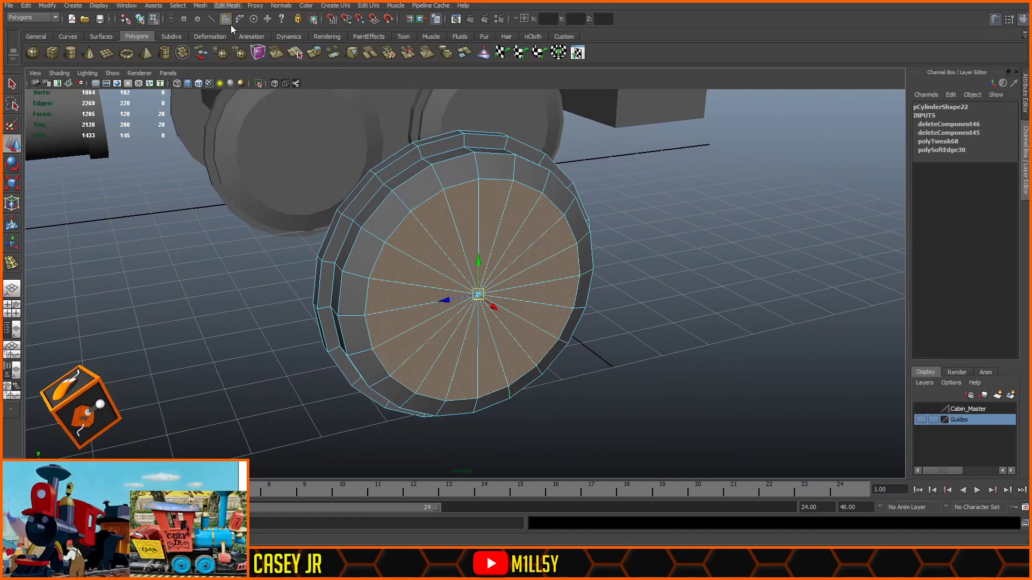
pyautogui.hotkey('ctrl', 'e')
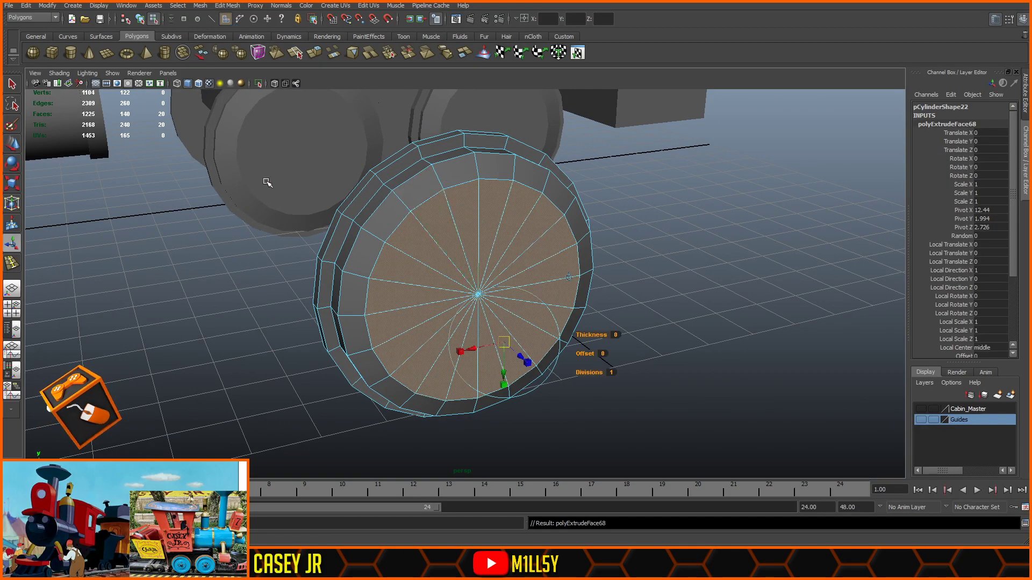
pyautogui.moveTo(478, 295); pyautogui.dragTo(469, 296)
pyautogui.keyDown('alt'); pyautogui.moveTo(597, 290); pyautogui.dragTo(673, 275); pyautogui.keyUp('alt')
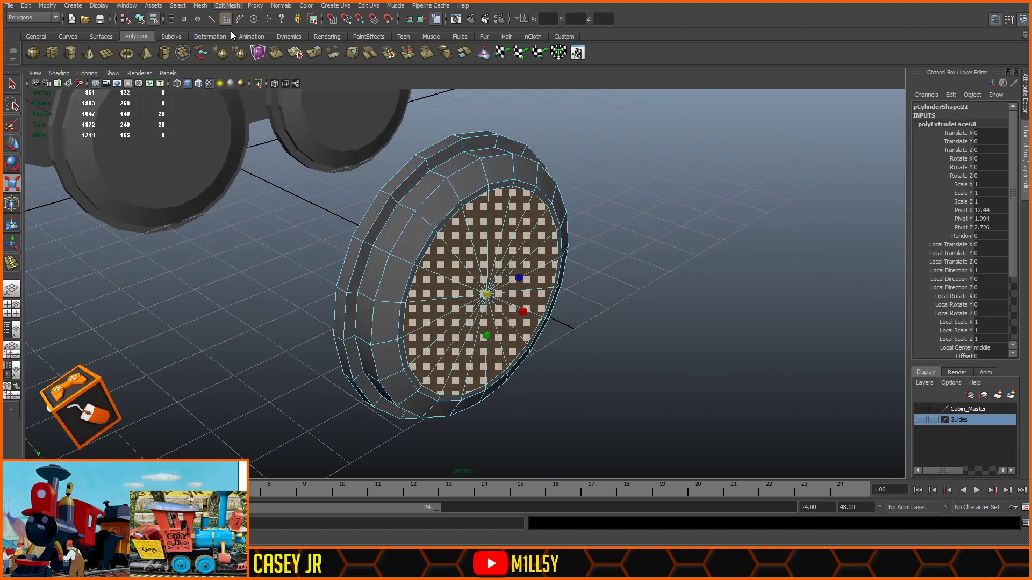
# - Extrude the cap faces again and push them into the wheel to a Local Translate Z of -0.349
pyautogui.click(314, 52)
pyautogui.keyDown('alt'); pyautogui.moveTo(521, 203); pyautogui.dragTo(666, 214); pyautogui.keyUp('alt')
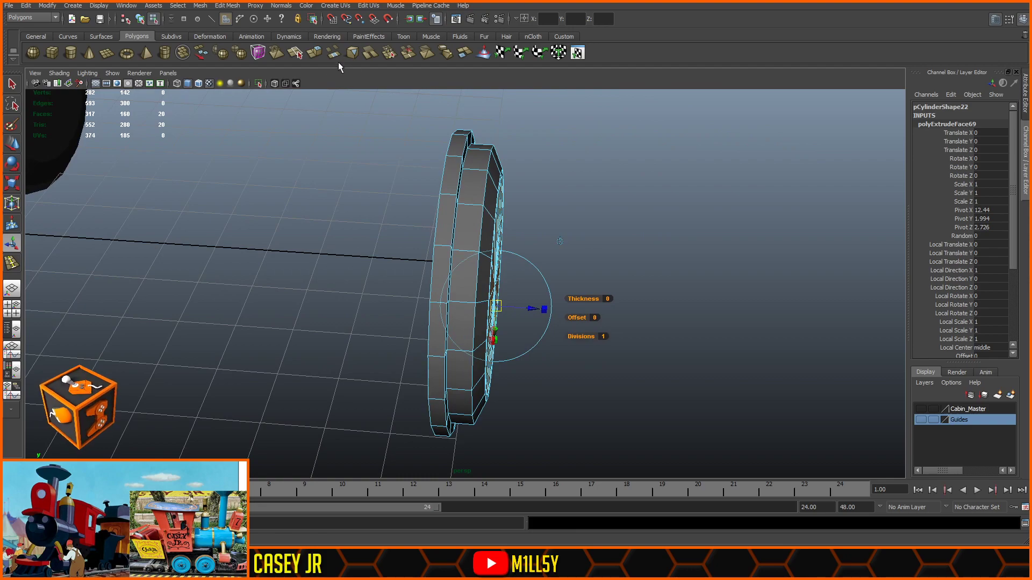
pyautogui.click(281, 84)
pyautogui.keyDown('alt'); pyautogui.moveTo(581, 204); pyautogui.dragTo(586, 207); pyautogui.keyUp('alt')
pyautogui.moveTo(536, 304); pyautogui.dragTo(510, 304)
pyautogui.click(274, 83)
pyautogui.keyDown('alt'); pyautogui.moveTo(370, 111); pyautogui.dragTo(316, 102); pyautogui.keyUp('alt')
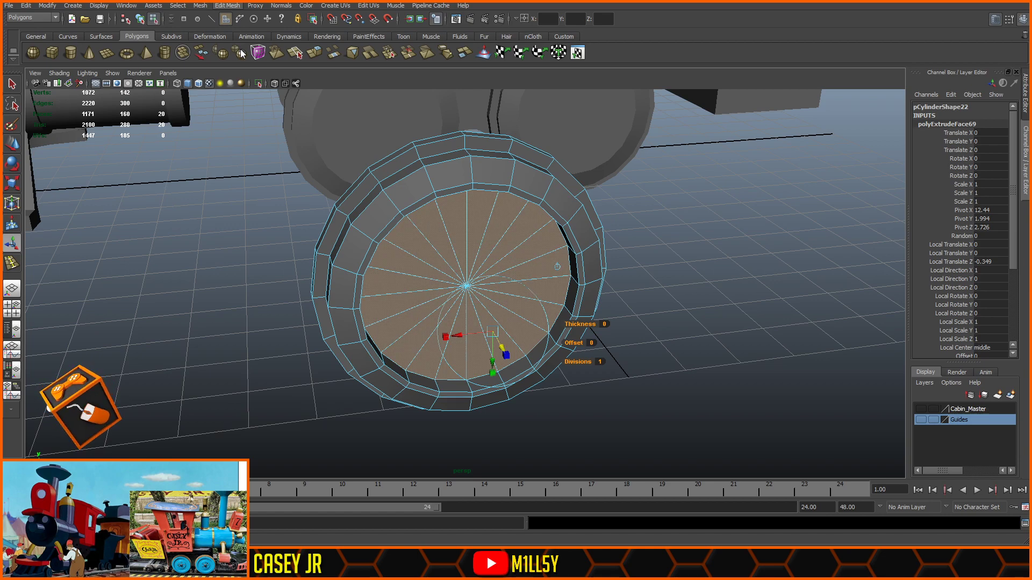
# - Extrude the recessed cap faces again and scale them in to a small hub circle at the wheel's center
pyautogui.hotkey('ctrl', 'e')
pyautogui.click(13, 182)
pyautogui.moveTo(467, 287); pyautogui.dragTo(347, 285)
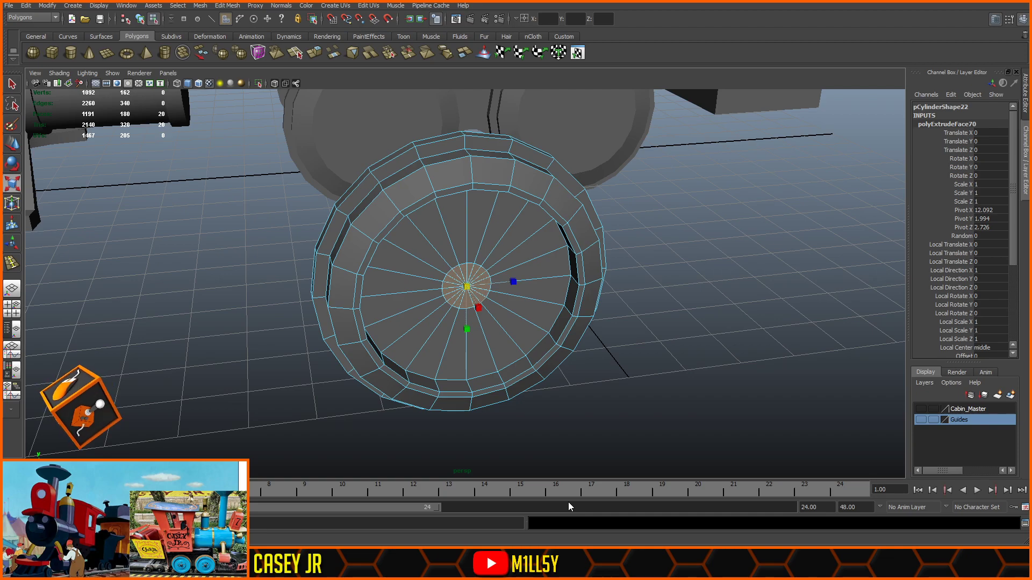
pyautogui.keyDown('alt'); pyautogui.moveTo(665, 316); pyautogui.dragTo(567, 289); pyautogui.keyUp('alt')
pyautogui.moveTo(468, 286); pyautogui.dragTo(474, 283)
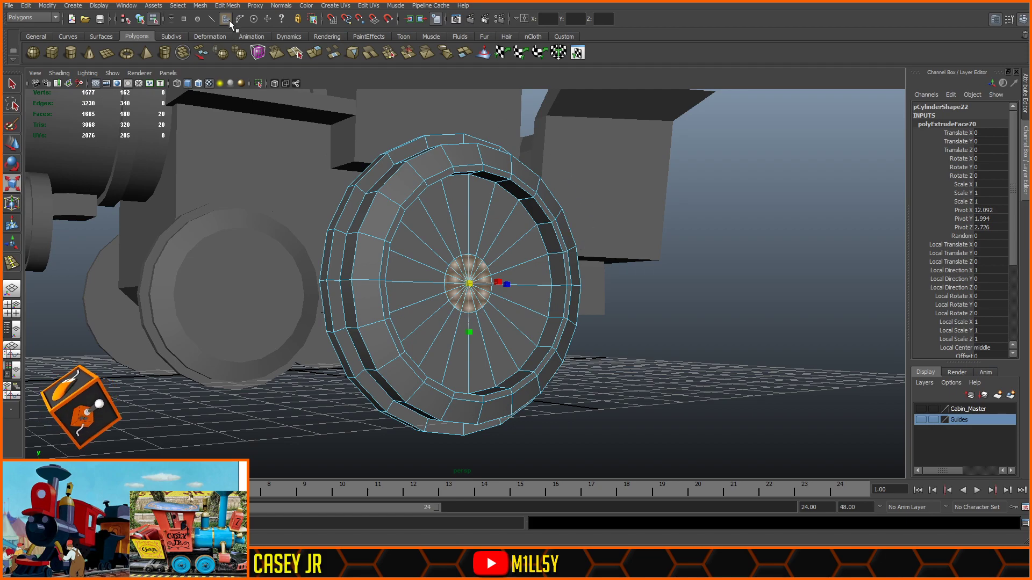
# - Extrude the hub circle outward to a Local Translate Z of about 0.15, and return to object mode with nothing selected
pyautogui.click(314, 52)
pyautogui.keyDown('alt'); pyautogui.moveTo(419, 121); pyautogui.dragTo(642, 242); pyautogui.keyUp('alt')
pyautogui.moveTo(506, 305); pyautogui.dragTo(514, 307)
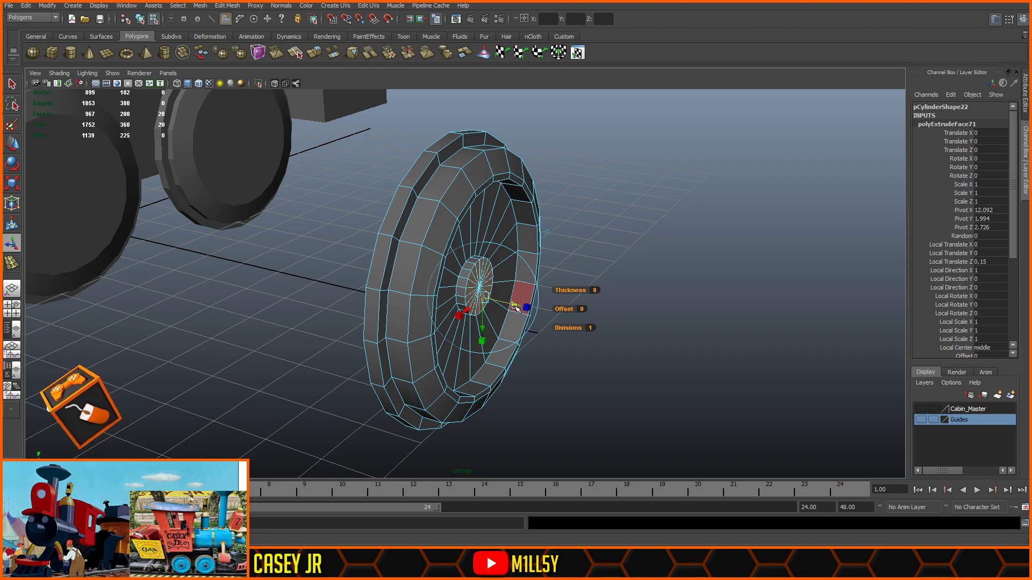
pyautogui.moveTo(515, 306); pyautogui.dragTo(518, 307)
pyautogui.press('F8')
pyautogui.click(589, 168)
pyautogui.scroll(-5, 589, 168)
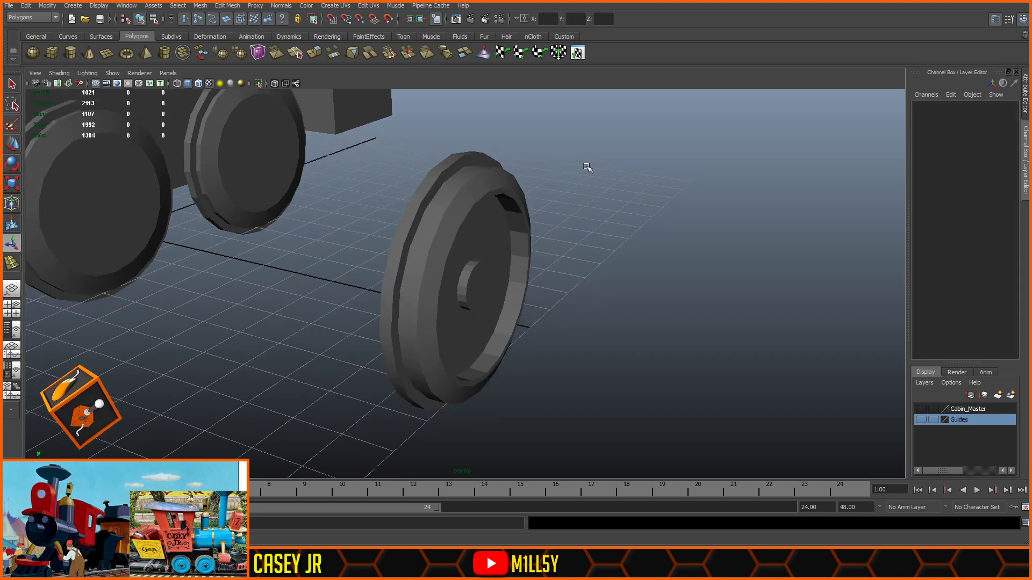
# - Select the edges of the wheel's recess and hub in an X-ray side view and soften them
pyautogui.keyDown('alt'); pyautogui.moveTo(624, 242); pyautogui.dragTo(442, 274); pyautogui.keyUp('alt')
pyautogui.click(506, 273)
pyautogui.scroll(3, 501, 267)
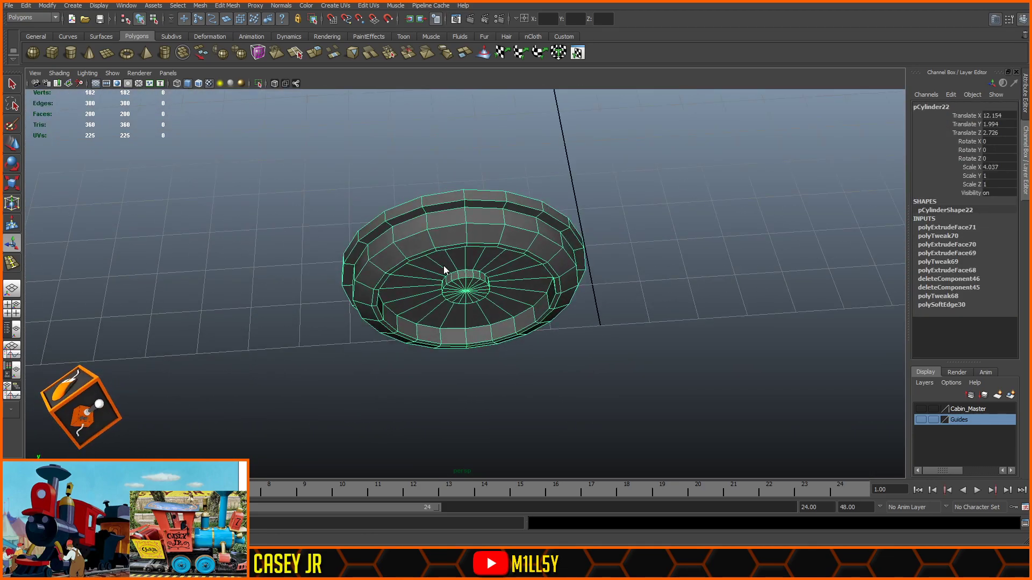
pyautogui.press('space')
pyautogui.press('space')
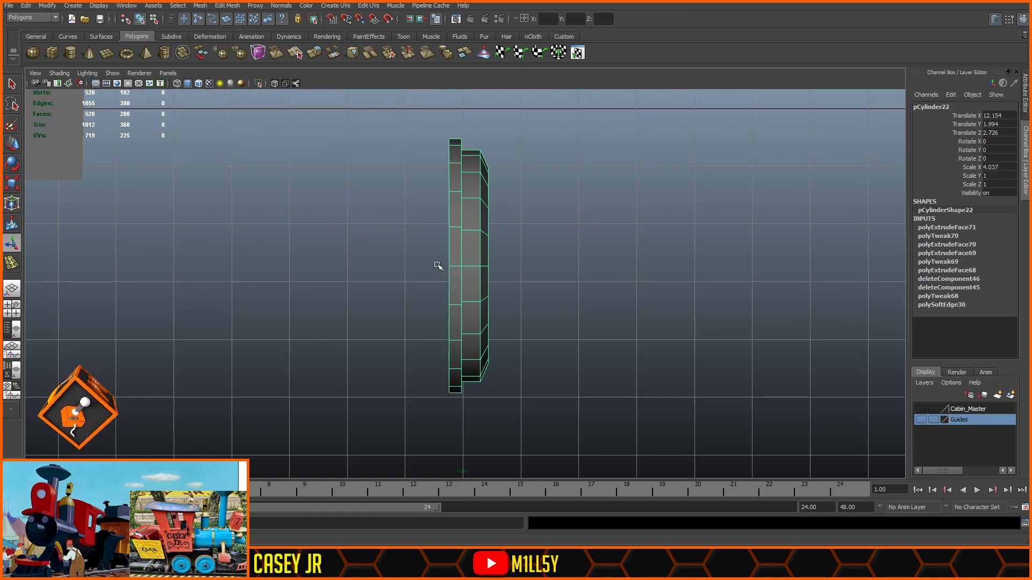
pyautogui.click(274, 83)
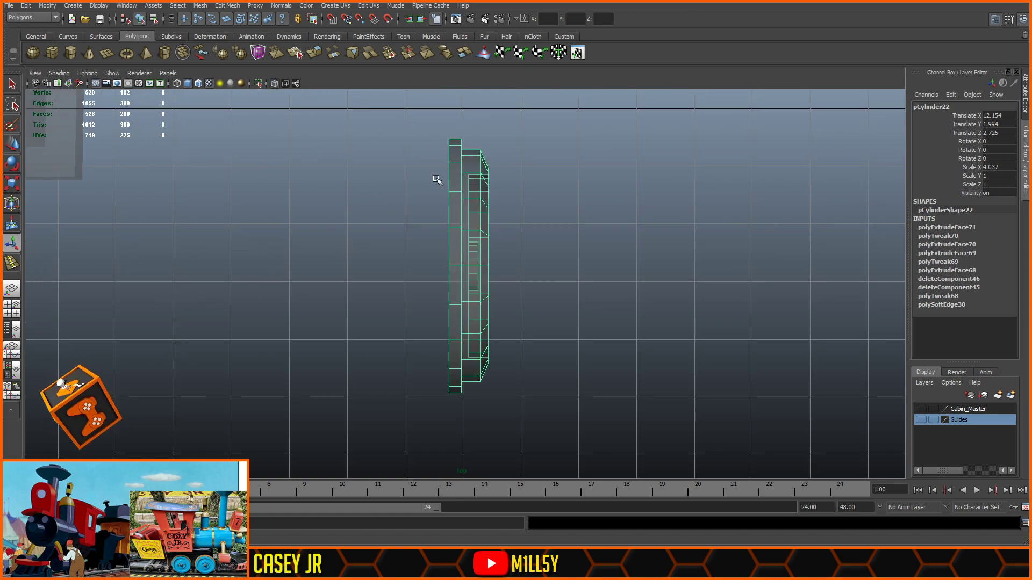
pyautogui.click(476, 165)
pyautogui.moveTo(475, 166); pyautogui.dragTo(477, 362)
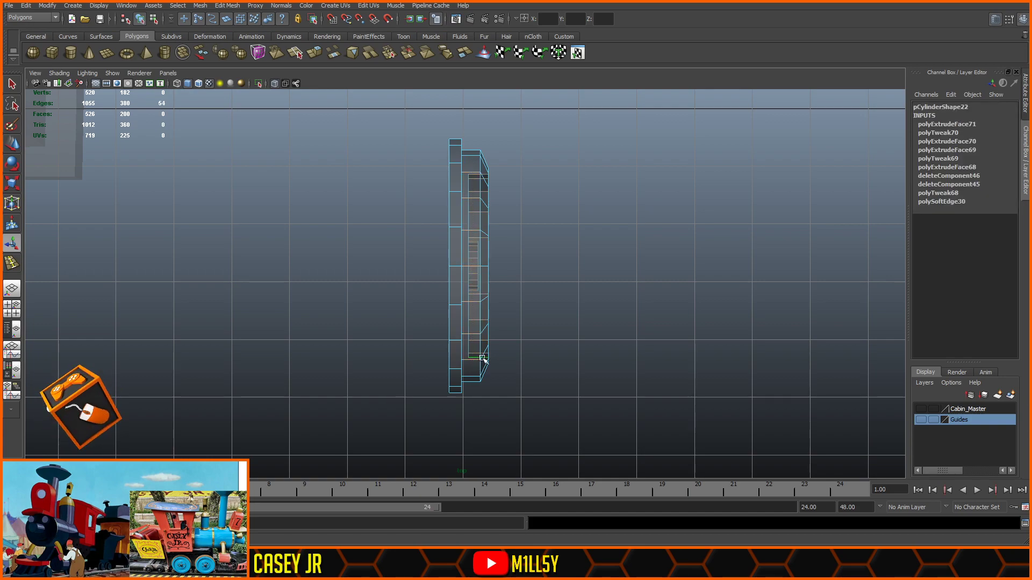
pyautogui.press('space')
pyautogui.moveTo(554, 316); pyautogui.dragTo(555, 280)
pyautogui.keyDown('alt'); pyautogui.moveTo(630, 235); pyautogui.dragTo(631, 215); pyautogui.keyUp('alt')
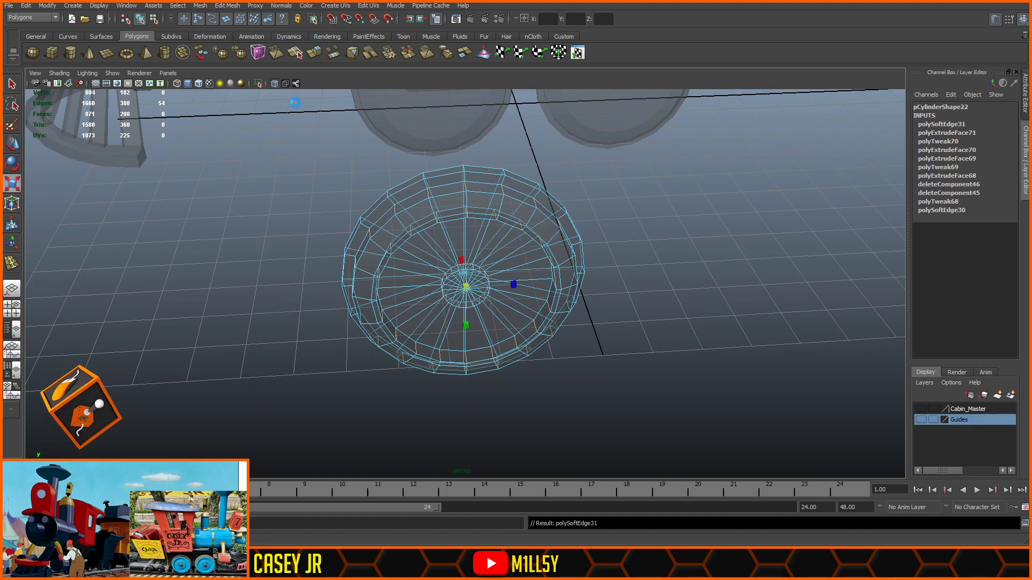
pyautogui.click(322, 112)
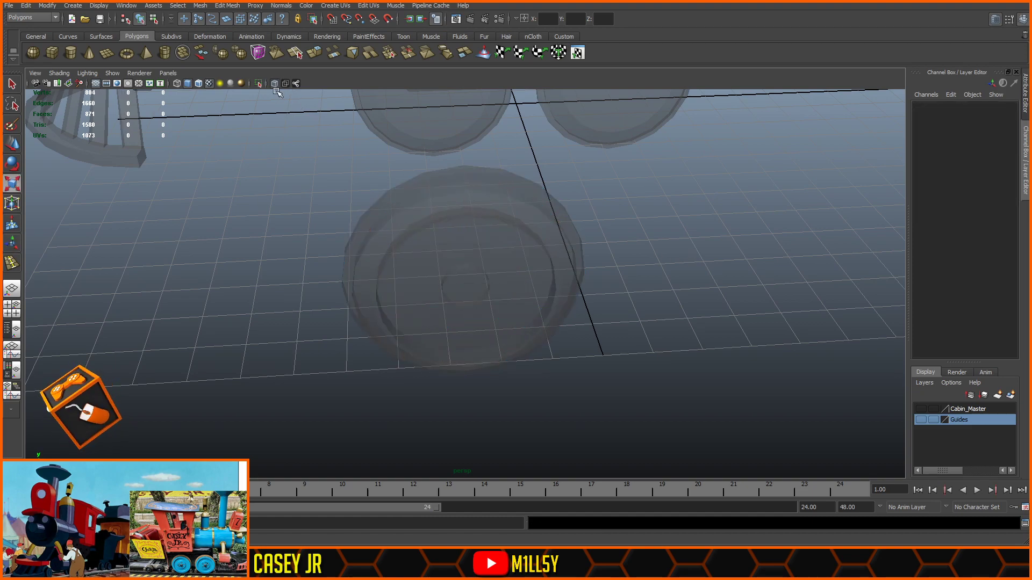
pyautogui.keyDown('alt'); pyautogui.moveTo(302, 131); pyautogui.dragTo(705, 256); pyautogui.keyUp('alt')
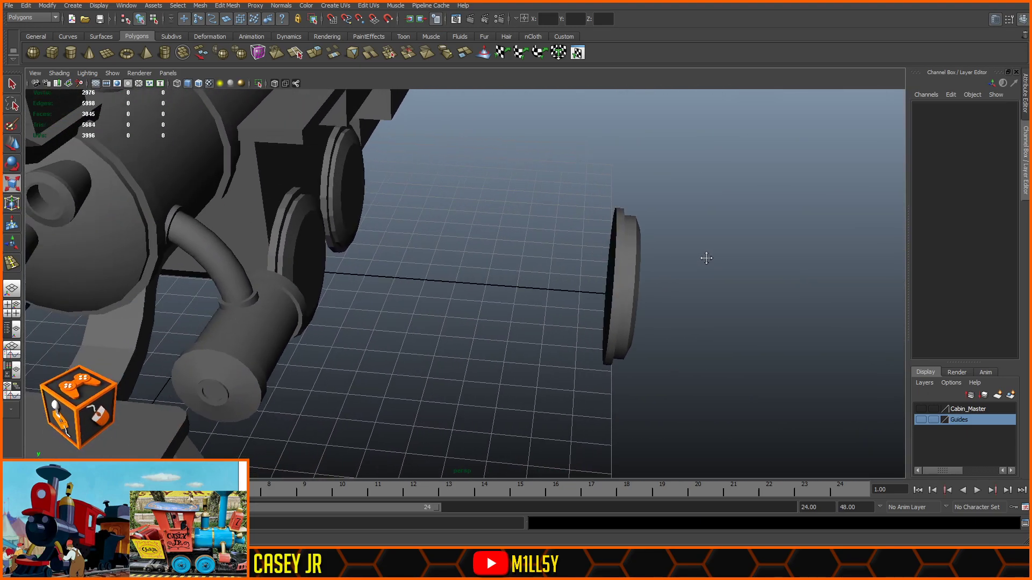
# - Move the rebuilt wheel back along X onto the locomotive's front wheel position at Translate X 3.07
pyautogui.click(639, 243)
pyautogui.click(11, 146)
pyautogui.moveTo(670, 290); pyautogui.dragTo(466, 237)
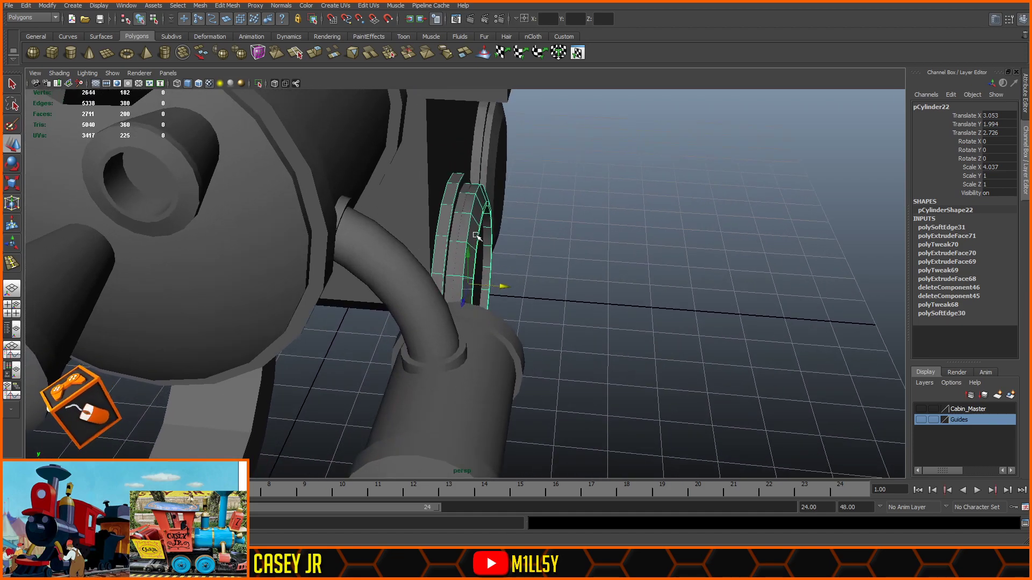
pyautogui.moveTo(609, 223)
pyautogui.keyDown('alt'); pyautogui.mouseDown()
pyautogui.moveTo(527, 237)
pyautogui.moveTo(616, 234)
pyautogui.mouseUp(); pyautogui.keyUp('alt')
pyautogui.moveTo(502, 286); pyautogui.dragTo(505, 286)
pyautogui.click(604, 240)
pyautogui.scroll(-4, 604, 239)
pyautogui.keyDown('alt'); pyautogui.moveTo(645, 235); pyautogui.dragTo(554, 231); pyautogui.keyUp('alt')
# - Delete the old front wheel that overlaps the rebuilt one
pyautogui.click(449, 266)
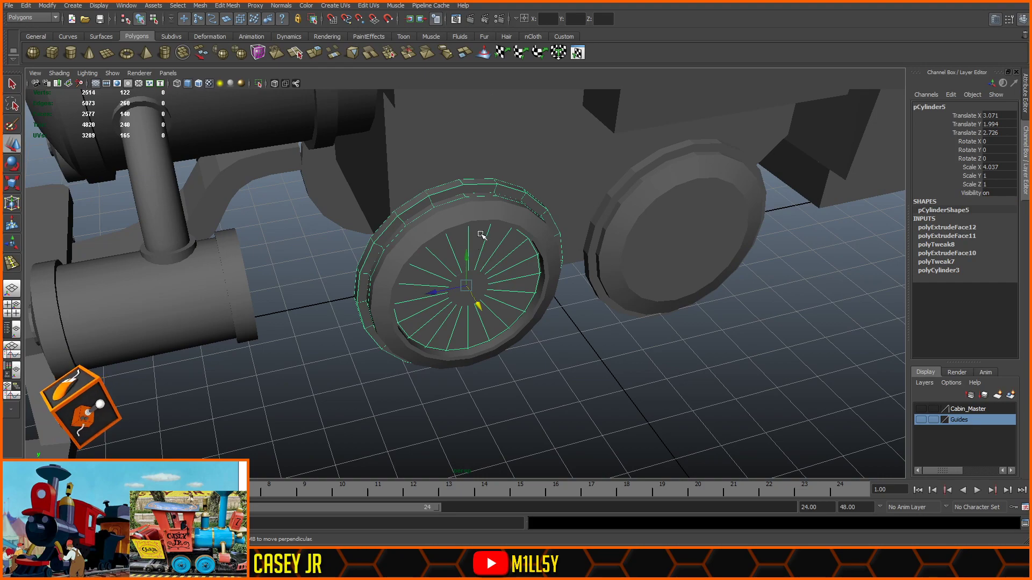
pyautogui.press('Delete')
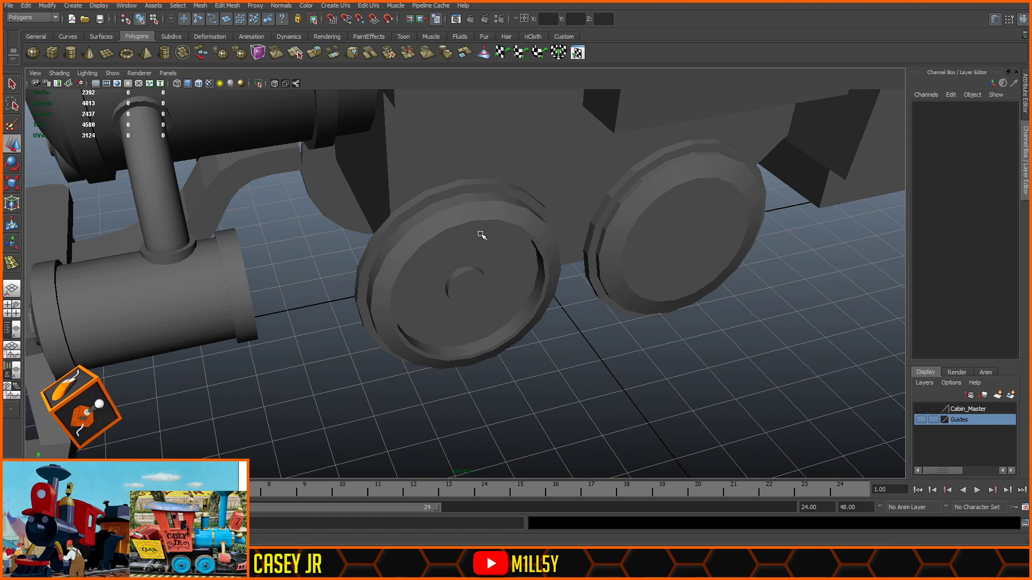
pyautogui.keyDown('alt'); pyautogui.moveTo(566, 406); pyautogui.dragTo(627, 359); pyautogui.keyUp('alt')
# - Duplicate the rebuilt front wheel and move the copy along Z onto the rear wheel, to Translate Z -2.24
pyautogui.click(511, 299)
pyautogui.moveTo(520, 381)
pyautogui.keyDown('alt'); pyautogui.mouseDown()
pyautogui.moveTo(588, 369)
pyautogui.moveTo(514, 387)
pyautogui.mouseUp(); pyautogui.keyUp('alt')
pyautogui.keyDown('alt'); pyautogui.moveTo(609, 352); pyautogui.dragTo(478, 381); pyautogui.keyUp('alt')
pyautogui.keyDown('alt'); pyautogui.moveTo(421, 366); pyautogui.dragTo(559, 363); pyautogui.keyUp('alt')
pyautogui.scroll(-3, 555, 362)
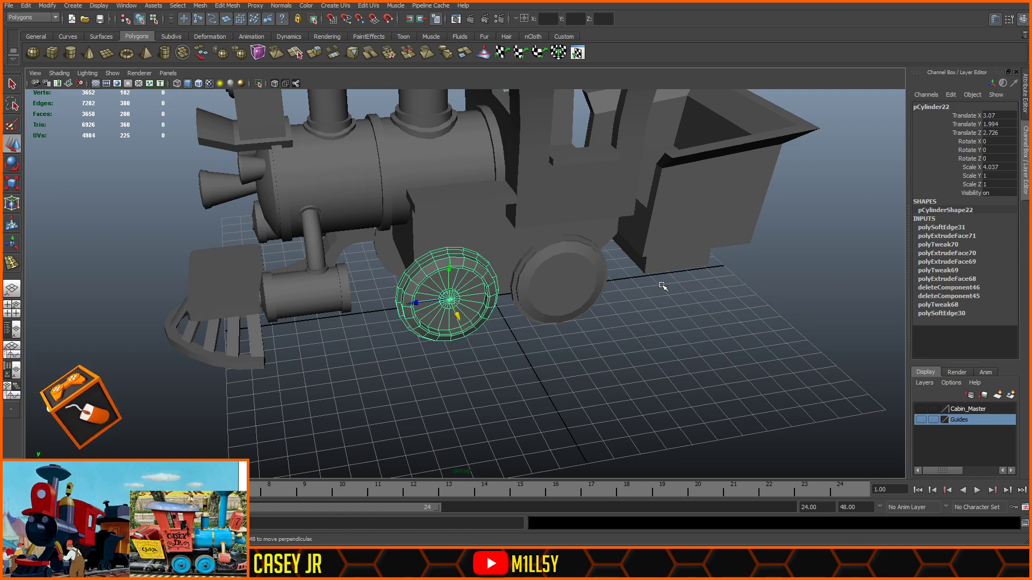
pyautogui.keyDown('alt'); pyautogui.moveTo(668, 330); pyautogui.dragTo(637, 346); pyautogui.keyUp('alt')
pyautogui.scroll(3, 550, 335)
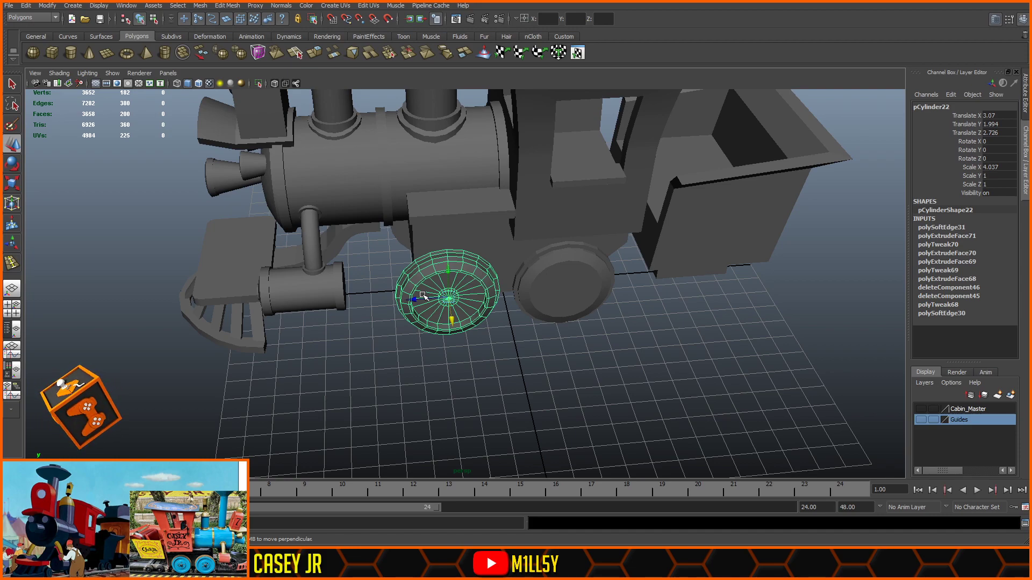
pyautogui.hotkey('ctrl', 'd')
pyautogui.moveTo(410, 301); pyautogui.dragTo(530, 314)
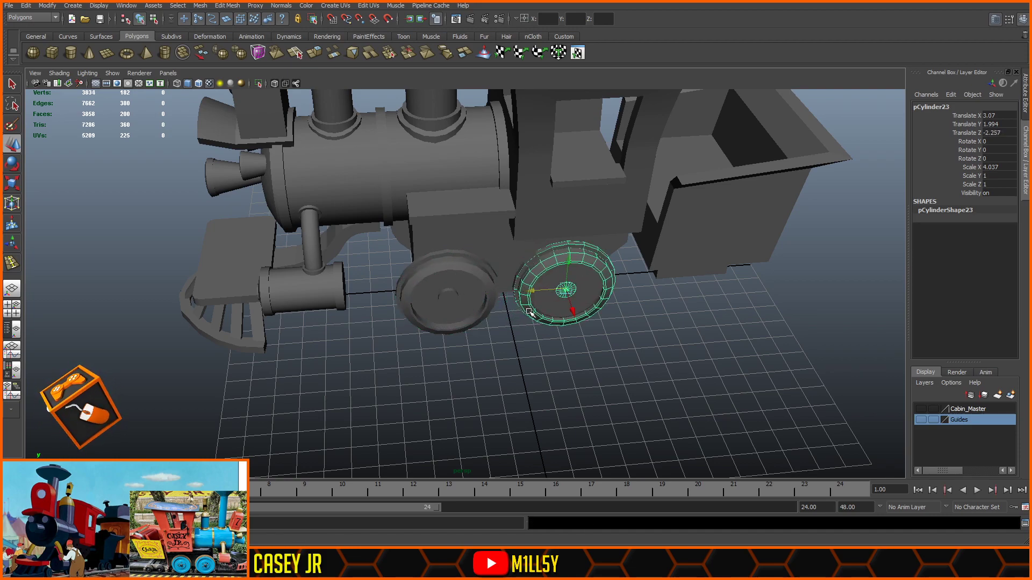
pyautogui.press('f')
pyautogui.click(198, 83)
pyautogui.keyDown('alt'); pyautogui.moveTo(495, 261); pyautogui.dragTo(626, 344); pyautogui.keyUp('alt')
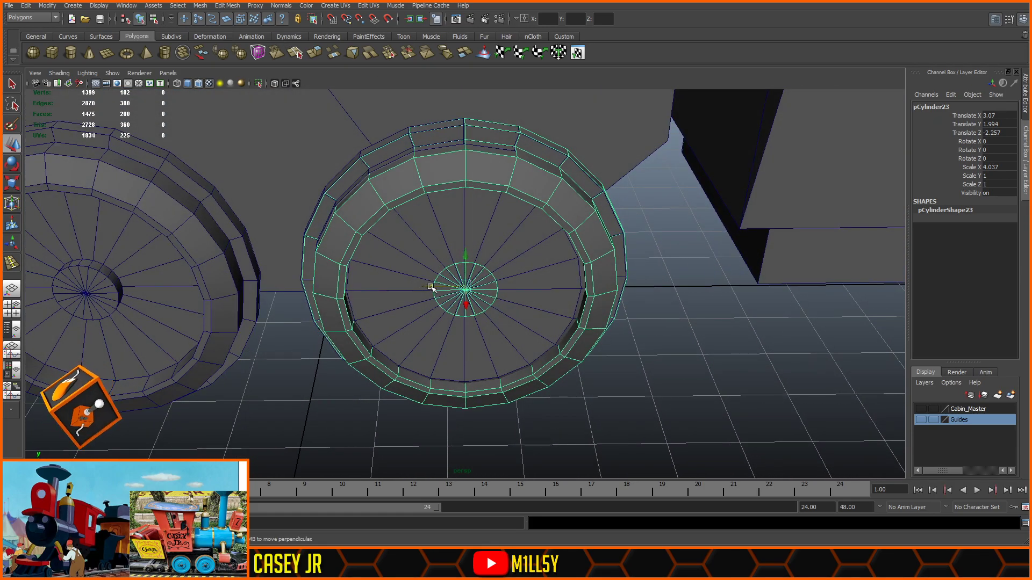
# - Delete the old rear wheel beneath the copy and turn off the wireframe overlay on the shaded model
pyautogui.click(489, 134)
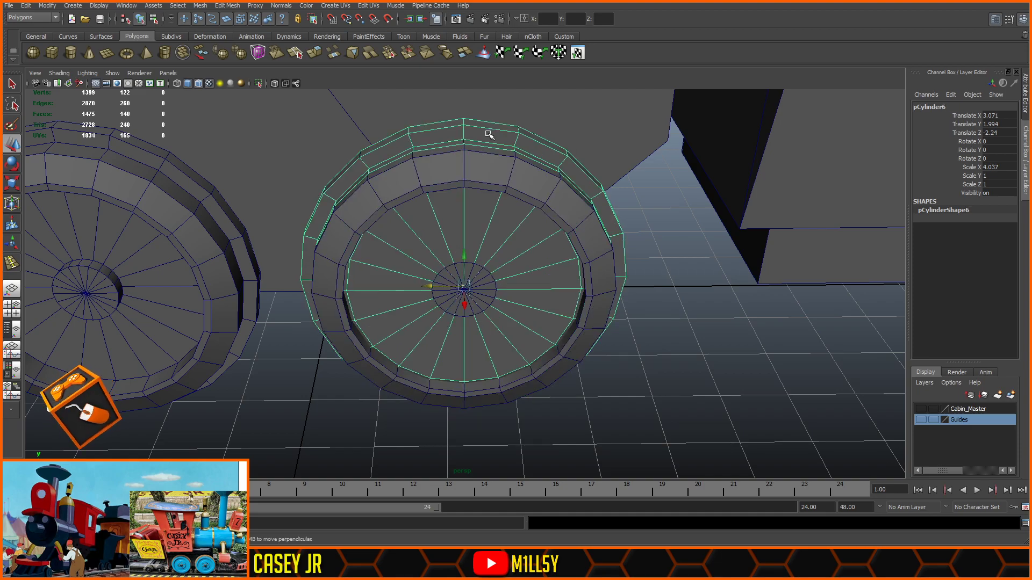
pyautogui.press('Delete')
pyautogui.scroll(-5, 489, 136)
pyautogui.keyDown('alt'); pyautogui.moveTo(524, 318); pyautogui.dragTo(607, 336); pyautogui.keyUp('alt')
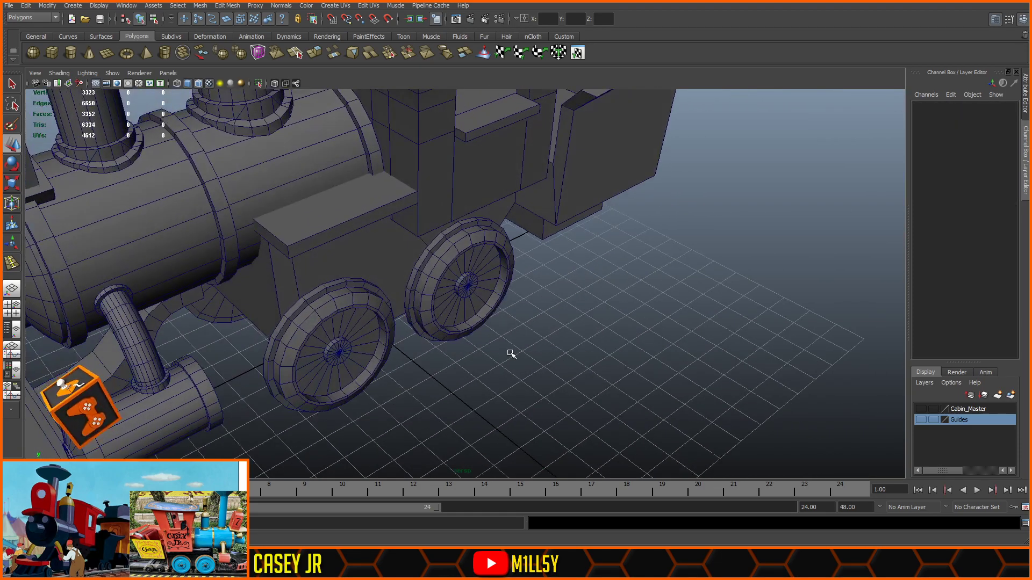
pyautogui.keyDown('alt'); pyautogui.moveTo(511, 353); pyautogui.dragTo(624, 300); pyautogui.keyUp('alt')
pyautogui.keyDown('alt'); pyautogui.moveTo(528, 300); pyautogui.dragTo(645, 223, button='middle'); pyautogui.keyUp('alt')
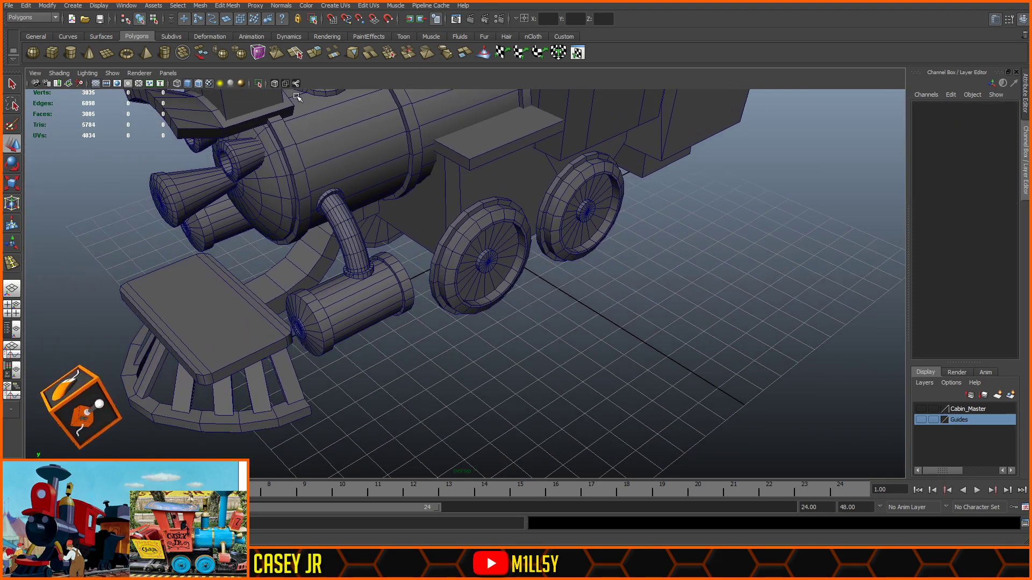
pyautogui.click(199, 86)
pyautogui.moveTo(576, 277)
pyautogui.keyDown('alt'); pyautogui.mouseDown()
pyautogui.moveTo(647, 293)
pyautogui.moveTo(592, 295)
pyautogui.moveTo(590, 316)
pyautogui.moveTo(658, 315)
pyautogui.moveTo(633, 324)
pyautogui.mouseUp(); pyautogui.keyUp('alt')
pyautogui.scroll(-5, 645, 316)
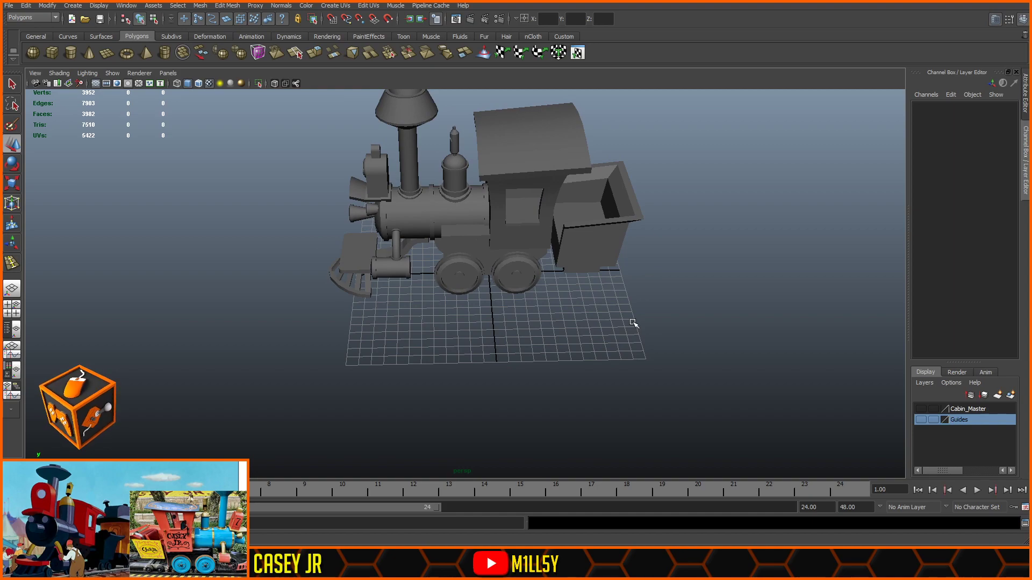
# - Create a long, thin polygon cube beside the locomotive as a rail, narrowed to Scale X 0.75
pyautogui.click(51, 53)
pyautogui.moveTo(443, 358); pyautogui.dragTo(833, 330)
pyautogui.moveTo(631, 320)
pyautogui.mouseDown()
pyautogui.moveTo(633, 311)
pyautogui.moveTo(628, 329)
pyautogui.mouseUp()
pyautogui.keyDown('alt'); pyautogui.moveTo(401, 290); pyautogui.dragTo(577, 270); pyautogui.keyUp('alt')
pyautogui.click(12, 183)
pyautogui.click(12, 144)
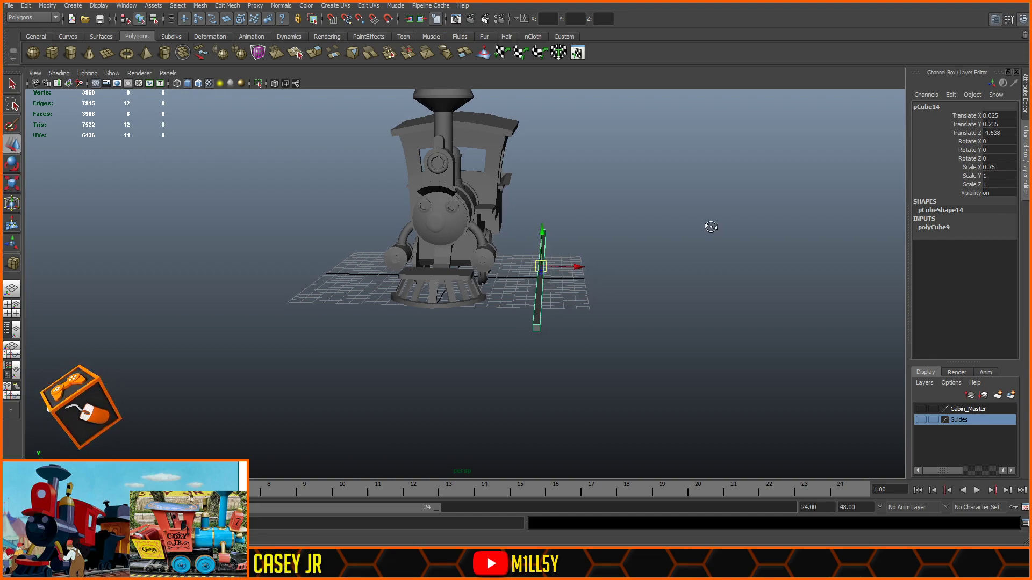
# - Shorten the rail to Scale Z 0.781 and move it to Translate Y -0.207 and Translate Z 0
pyautogui.keyDown('alt'); pyautogui.moveTo(710, 225); pyautogui.dragTo(575, 265); pyautogui.keyUp('alt')
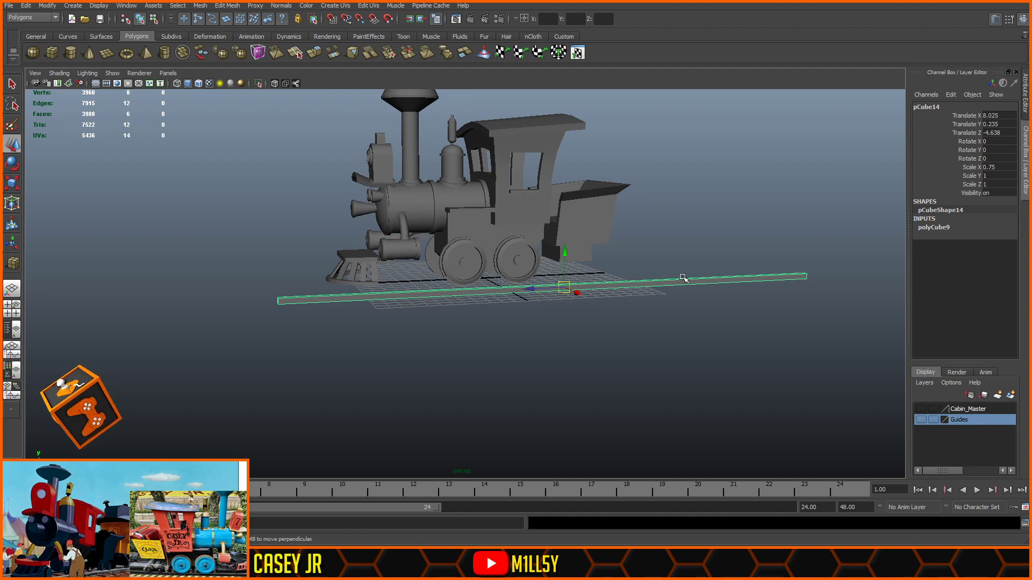
pyautogui.click(12, 184)
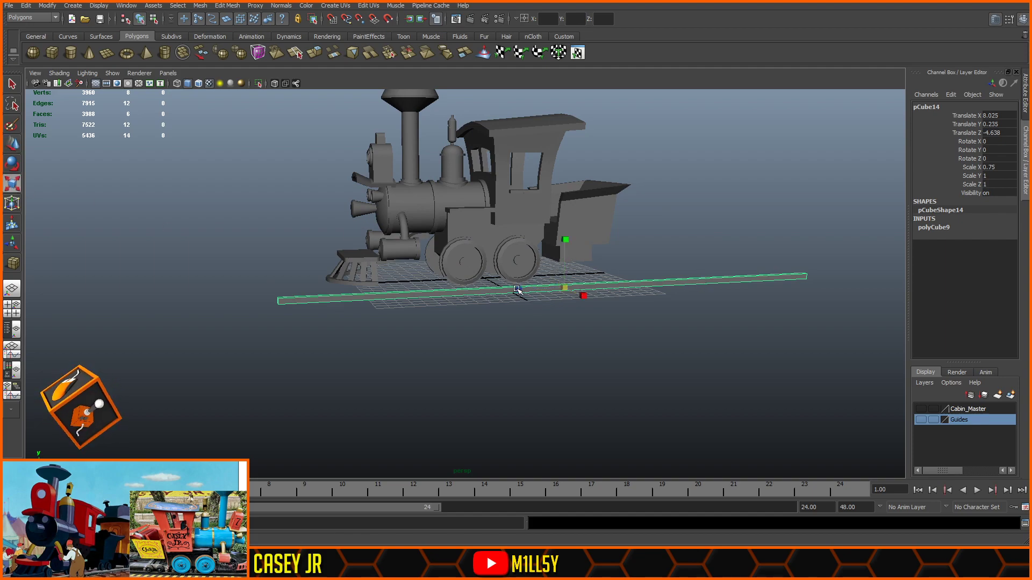
pyautogui.moveTo(518, 290); pyautogui.dragTo(528, 290)
pyautogui.press('w')
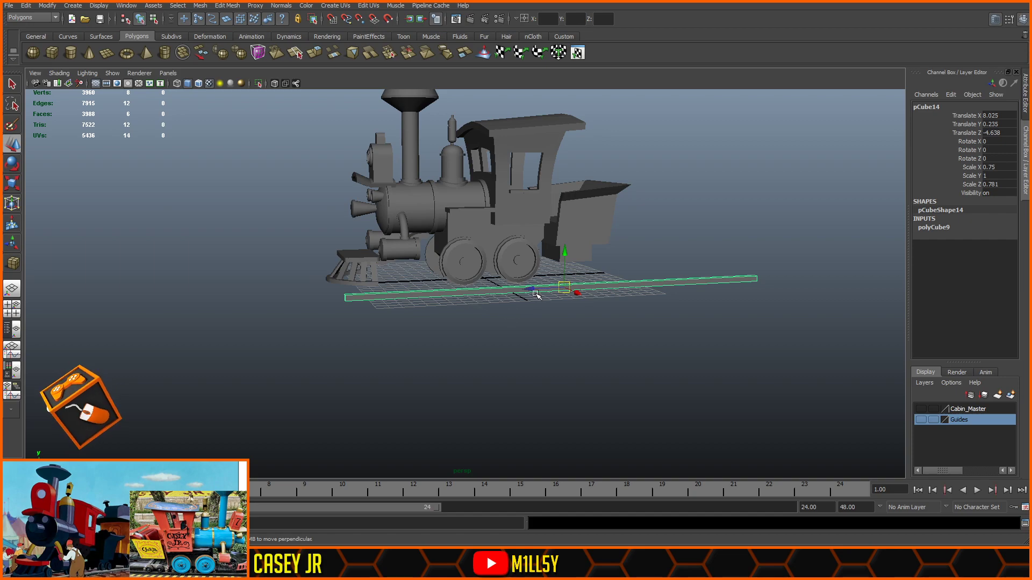
pyautogui.moveTo(530, 292); pyautogui.dragTo(640, 272)
pyautogui.moveTo(541, 239); pyautogui.dragTo(569, 249)
# - Using an X-ray side view, lower the rail beneath the wheels to Translate Y -0.236, and return to the shaded perspective view
pyautogui.press('space')
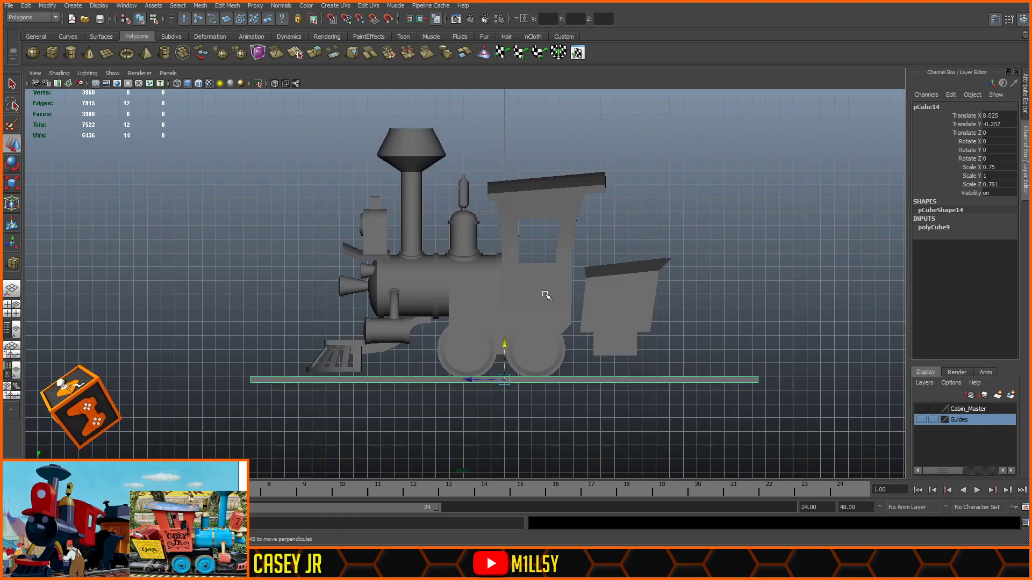
pyautogui.keyDown('alt'); pyautogui.moveTo(577, 326); pyautogui.dragTo(549, 191, button='middle'); pyautogui.keyUp('alt')
pyautogui.scroll(3, 549, 191)
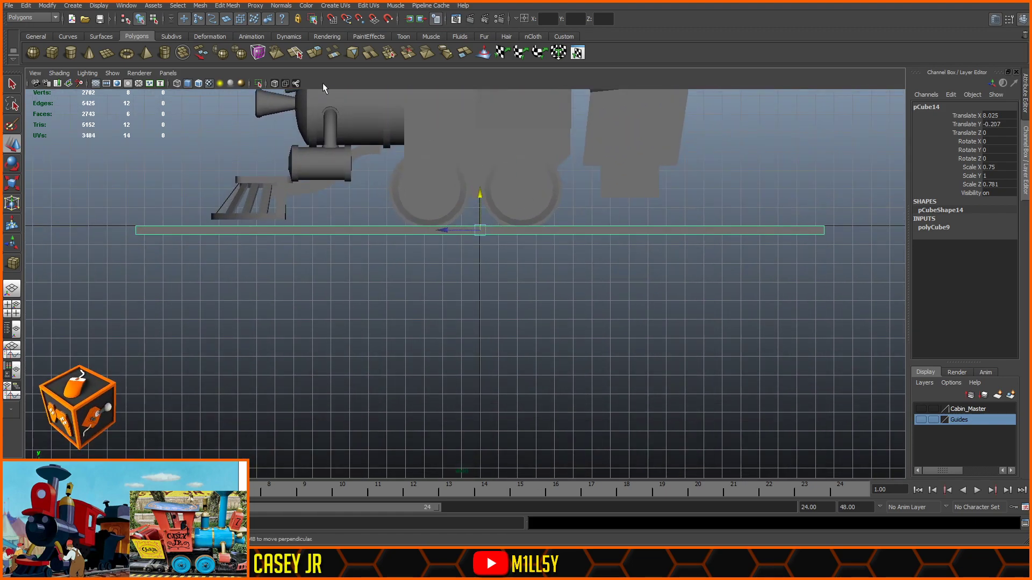
pyautogui.click(275, 84)
pyautogui.keyDown('alt'); pyautogui.moveTo(422, 158); pyautogui.dragTo(515, 250, button='middle'); pyautogui.keyUp('alt')
pyautogui.keyDown('alt'); pyautogui.moveTo(515, 250); pyautogui.dragTo(700, 301, button='right'); pyautogui.keyUp('alt')
pyautogui.moveTo(679, 328); pyautogui.dragTo(679, 330)
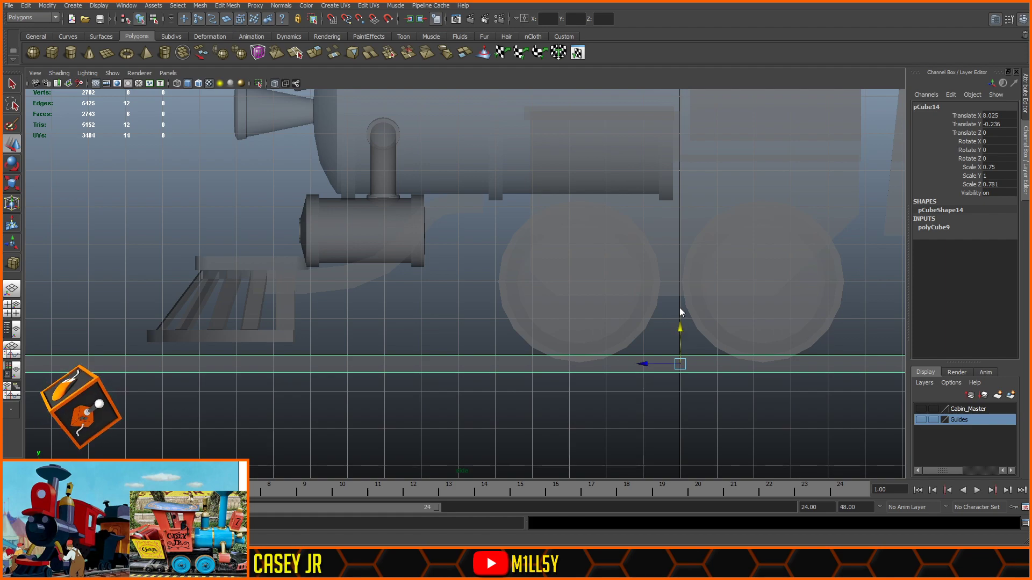
pyautogui.press('space')
pyautogui.press('space')
pyautogui.click(276, 84)
# - Move the rail sideways until it lies directly under the new wheels, at Translate X 3.184
pyautogui.scroll(5, 591, 239)
pyautogui.keyDown('alt'); pyautogui.moveTo(663, 251); pyautogui.dragTo(557, 260); pyautogui.keyUp('alt')
pyautogui.keyDown('alt'); pyautogui.moveTo(601, 286); pyautogui.dragTo(549, 287); pyautogui.keyUp('alt')
pyautogui.scroll(5, 560, 299)
pyautogui.keyDown('alt'); pyautogui.moveTo(620, 342); pyautogui.dragTo(704, 343); pyautogui.keyUp('alt')
pyautogui.moveTo(630, 281); pyautogui.dragTo(622, 282)
pyautogui.click(692, 276)
pyautogui.keyDown('alt'); pyautogui.moveTo(691, 277); pyautogui.dragTo(584, 329); pyautogui.keyUp('alt')
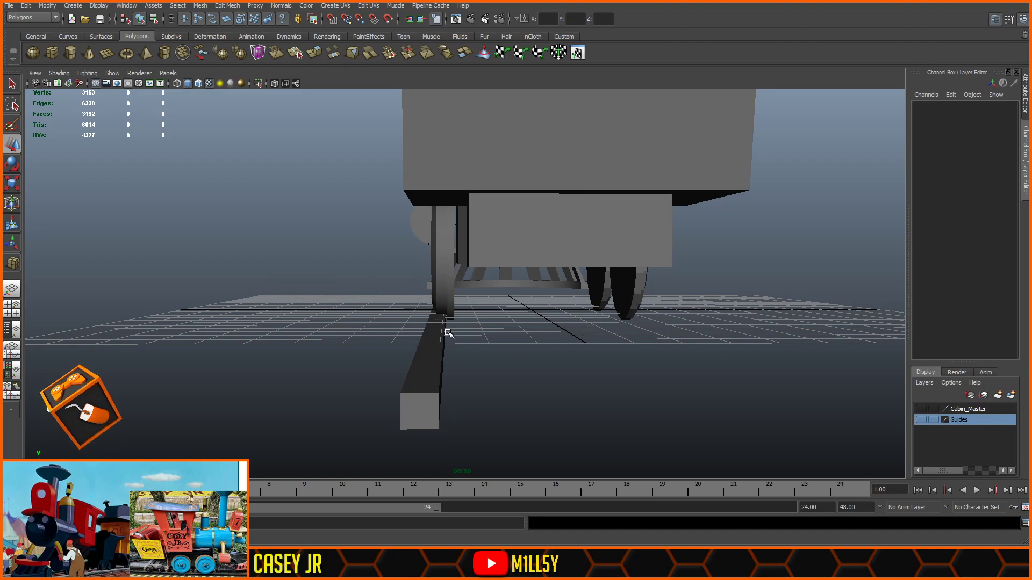
# - Select the bottom face of the tender's lower block and pull it down to make the block taller
pyautogui.click(530, 115)
pyautogui.keyDown('alt'); pyautogui.moveTo(529, 115); pyautogui.dragTo(563, 226); pyautogui.keyUp('alt')
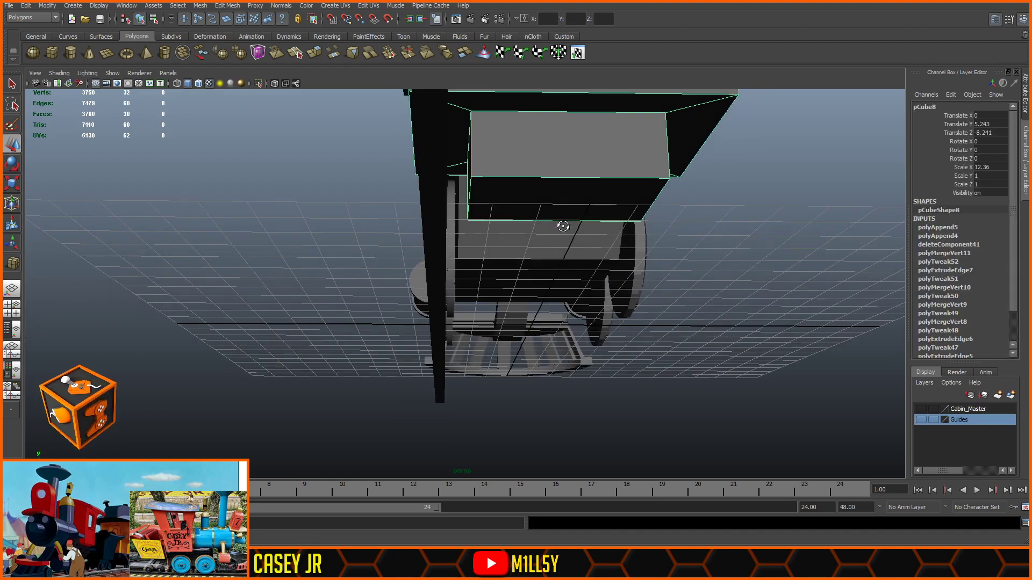
pyautogui.moveTo(555, 198); pyautogui.dragTo(557, 231, button='right')
pyautogui.click(557, 198)
pyautogui.keyDown('alt'); pyautogui.moveTo(557, 198); pyautogui.dragTo(629, 309); pyautogui.keyUp('alt')
pyautogui.moveTo(641, 253); pyautogui.dragTo(590, 263)
pyautogui.click(760, 292)
pyautogui.click(776, 281)
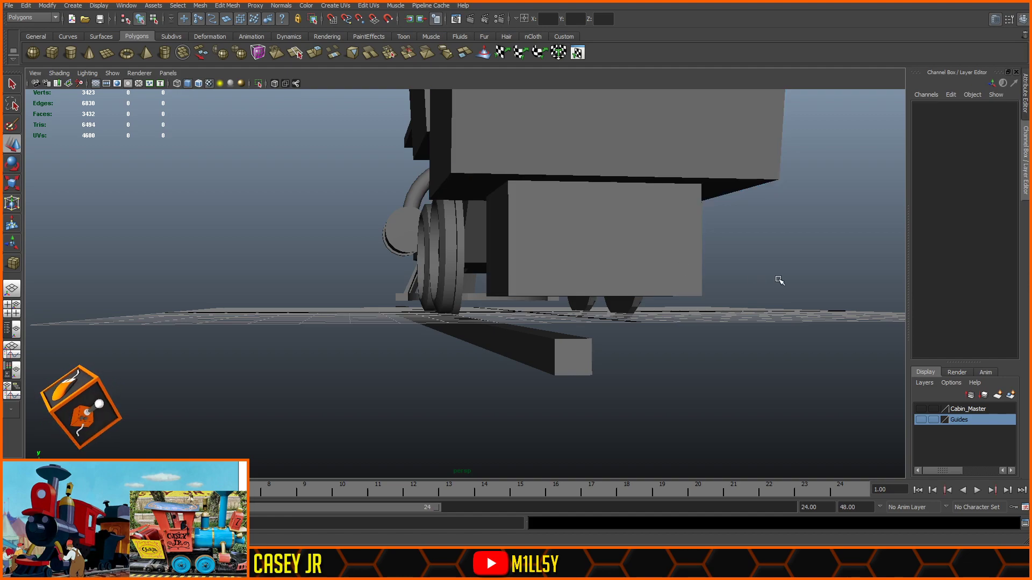
pyautogui.keyDown('alt'); pyautogui.moveTo(684, 318); pyautogui.dragTo(822, 339); pyautogui.keyUp('alt')
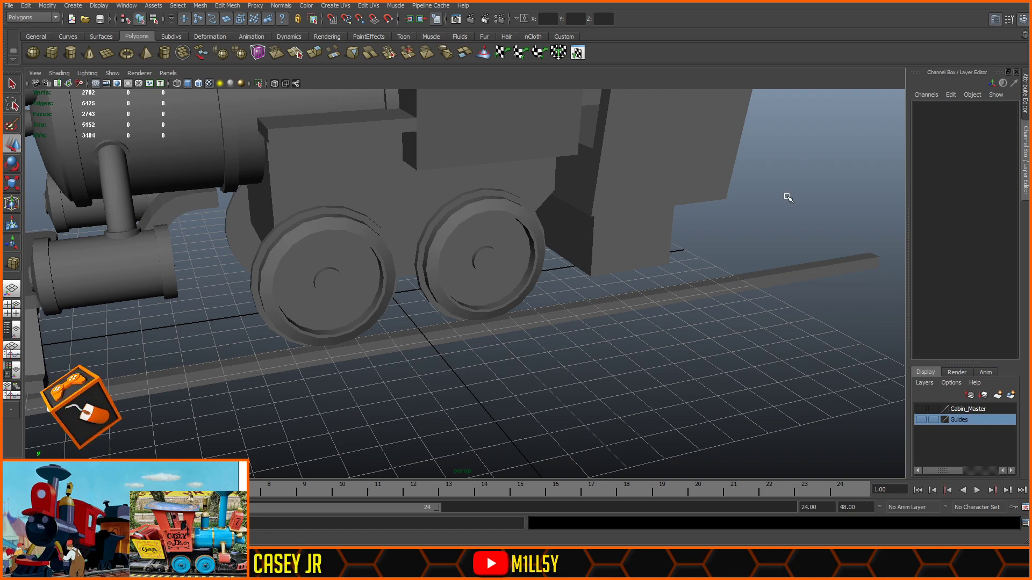
# - Duplicate the rear recessed wheel and move the copy outward, away from the locomotive, to Translate X 8.756
pyautogui.click(746, 289)
pyautogui.keyDown('alt'); pyautogui.moveTo(772, 334); pyautogui.dragTo(704, 278); pyautogui.keyUp('alt')
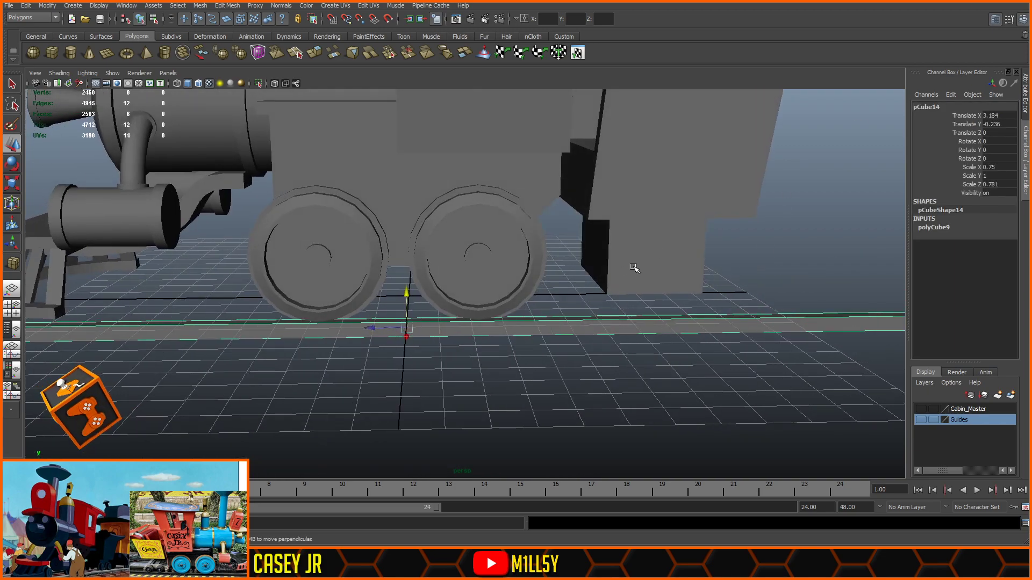
pyautogui.click(476, 290)
pyautogui.keyDown('alt'); pyautogui.moveTo(537, 392); pyautogui.dragTo(583, 406); pyautogui.keyUp('alt')
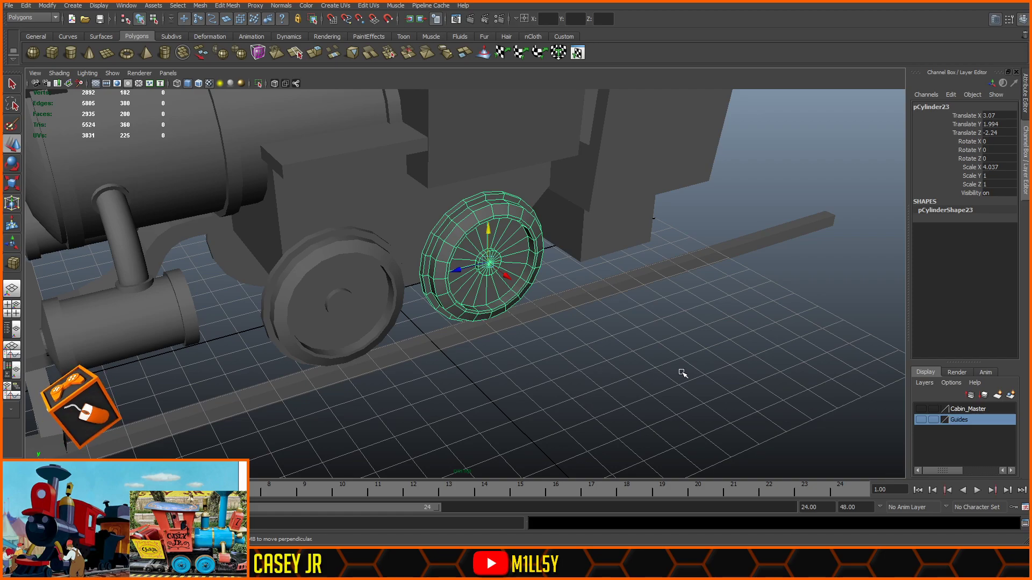
pyautogui.keyDown('alt'); pyautogui.moveTo(661, 363); pyautogui.dragTo(622, 357); pyautogui.keyUp('alt')
pyautogui.scroll(2, 626, 359)
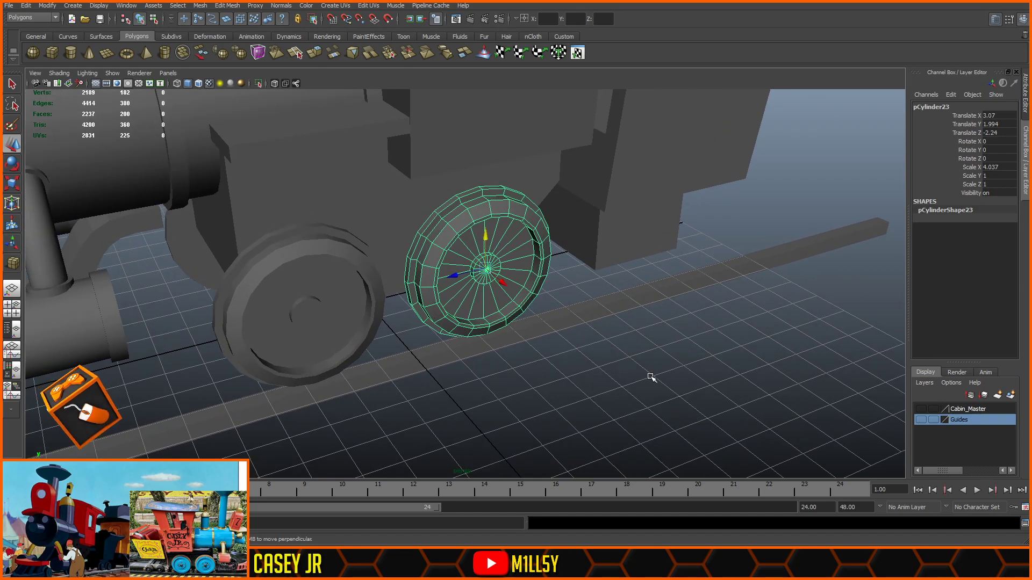
pyautogui.keyDown('alt'); pyautogui.moveTo(675, 383); pyautogui.dragTo(649, 376); pyautogui.keyUp('alt')
pyautogui.hotkey('ctrl', 'd')
pyautogui.moveTo(480, 283); pyautogui.dragTo(520, 391)
# - Examine the duplicated wheel from several angles against the two existing wheels and the rail
pyautogui.keyDown('alt'); pyautogui.moveTo(564, 355); pyautogui.dragTo(511, 208); pyautogui.keyUp('alt')
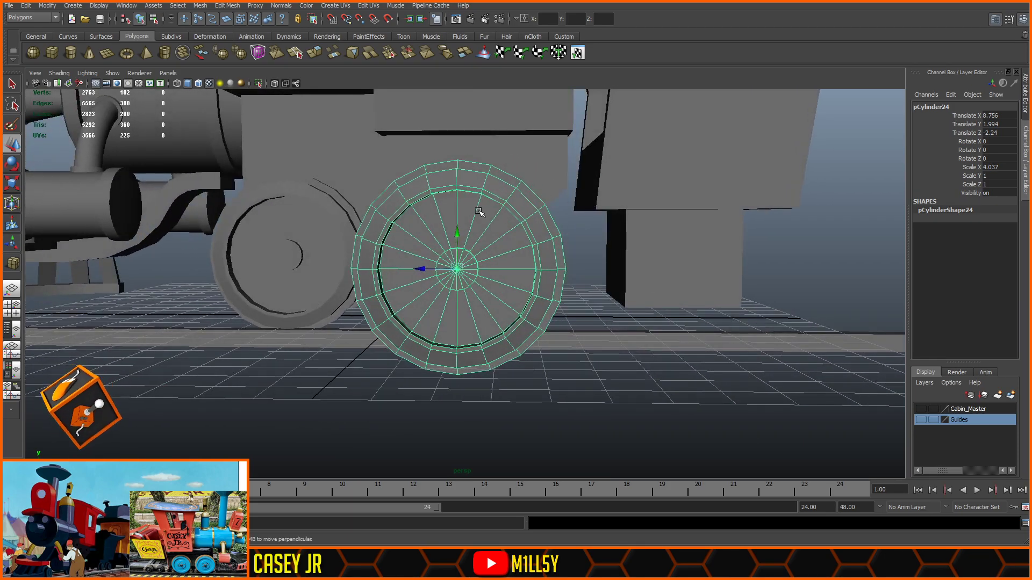
pyautogui.click(553, 175)
pyautogui.moveTo(591, 133); pyautogui.dragTo(582, 175)
pyautogui.click(460, 232)
pyautogui.keyDown('alt'); pyautogui.moveTo(465, 237); pyautogui.dragTo(645, 270); pyautogui.keyUp('alt')
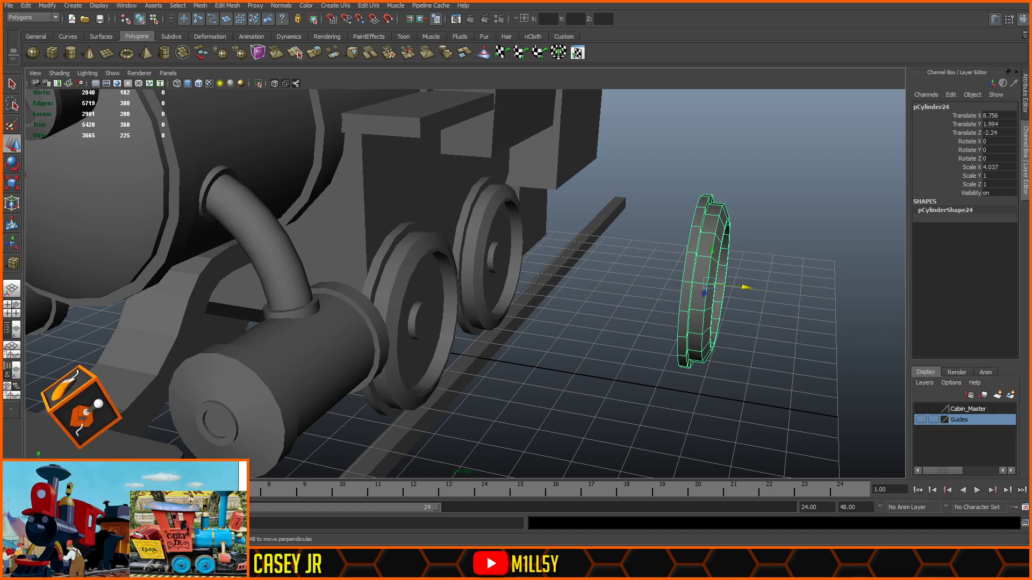
pyautogui.click(843, 349)
pyautogui.keyDown('alt'); pyautogui.moveTo(830, 342); pyautogui.dragTo(788, 342); pyautogui.keyUp('alt')
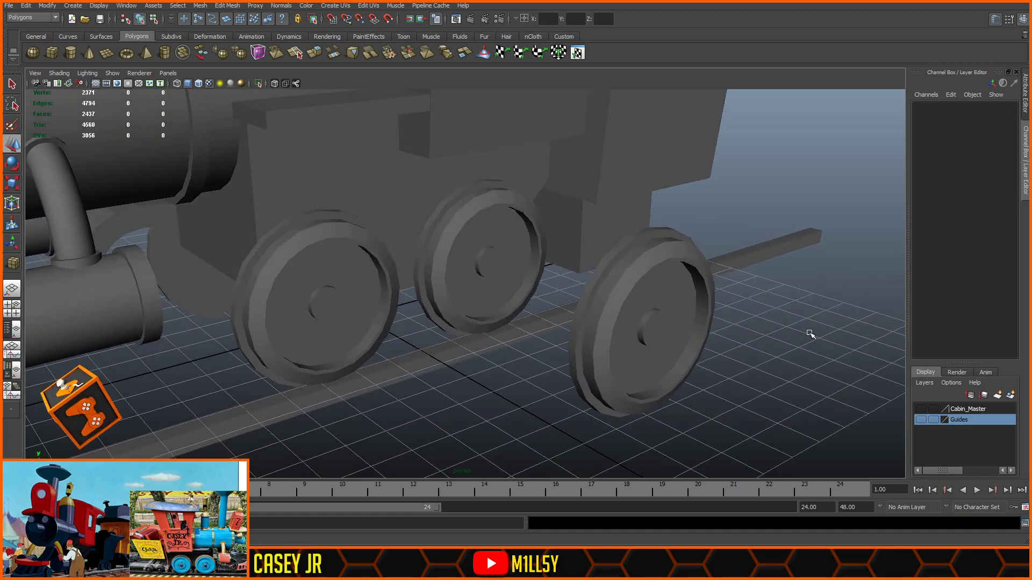
pyautogui.keyDown('alt'); pyautogui.moveTo(744, 318); pyautogui.dragTo(681, 295, button='middle'); pyautogui.keyUp('alt')
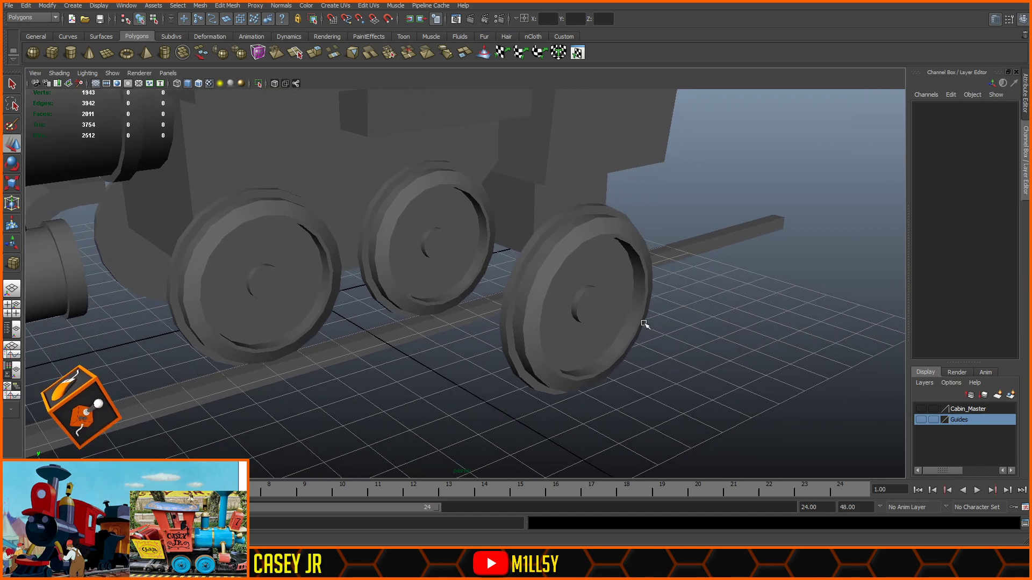
pyautogui.click(594, 308)
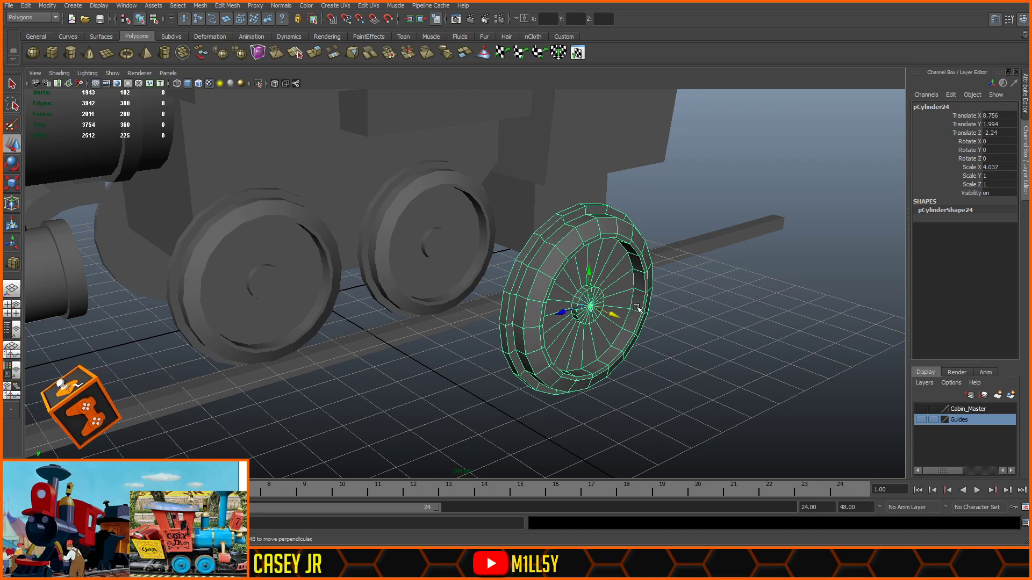
pyautogui.moveTo(715, 316)
pyautogui.keyDown('alt'); pyautogui.mouseDown()
pyautogui.moveTo(634, 317)
pyautogui.moveTo(699, 311)
pyautogui.mouseUp(); pyautogui.keyUp('alt')
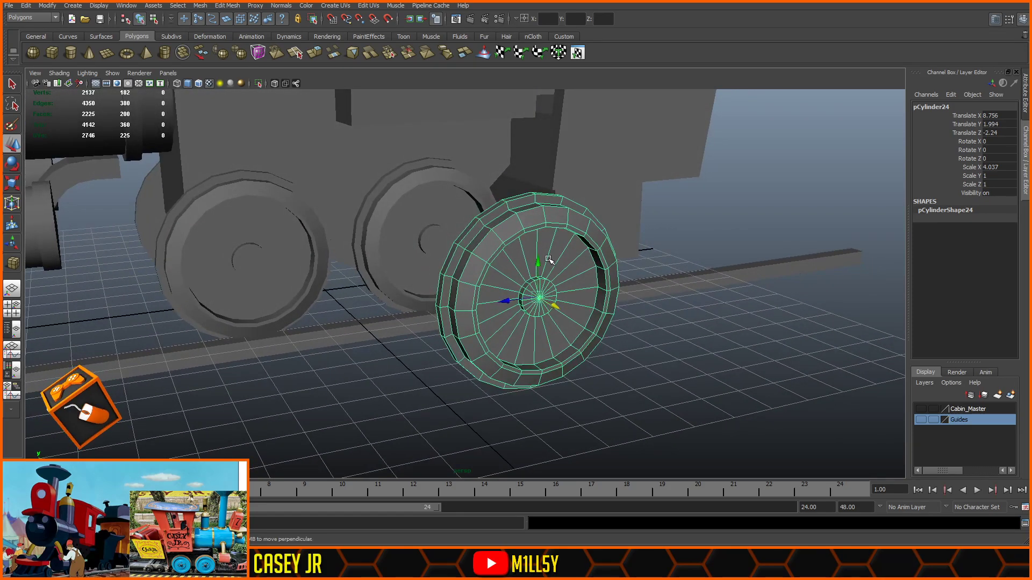
pyautogui.press('F11')
pyautogui.moveTo(720, 152); pyautogui.dragTo(313, 425)
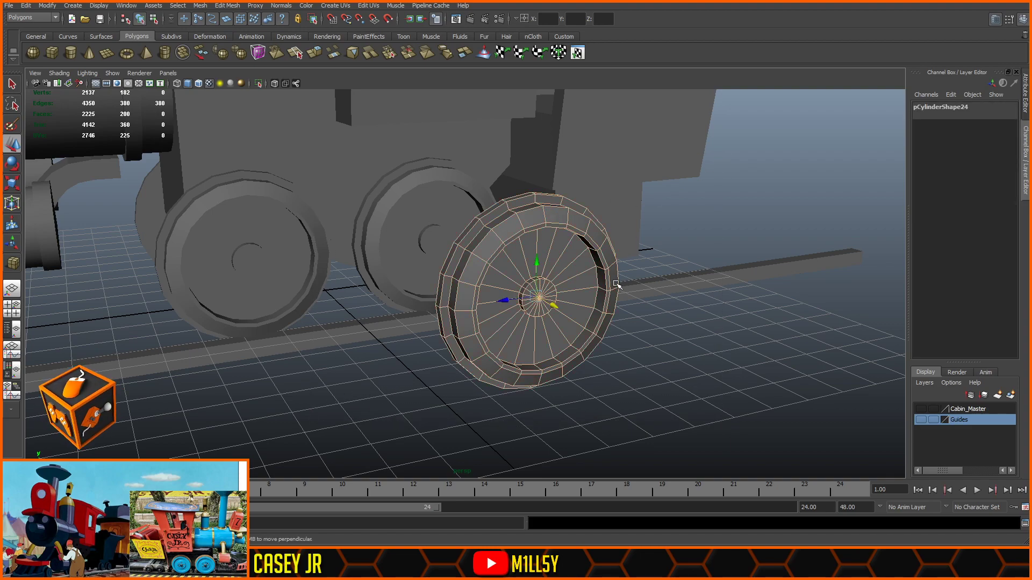
pyautogui.click(561, 266)
pyautogui.click(700, 346)
# - Select all vertices of the duplicated wheel except those of its central hub, using a framed side view
pyautogui.click(566, 293)
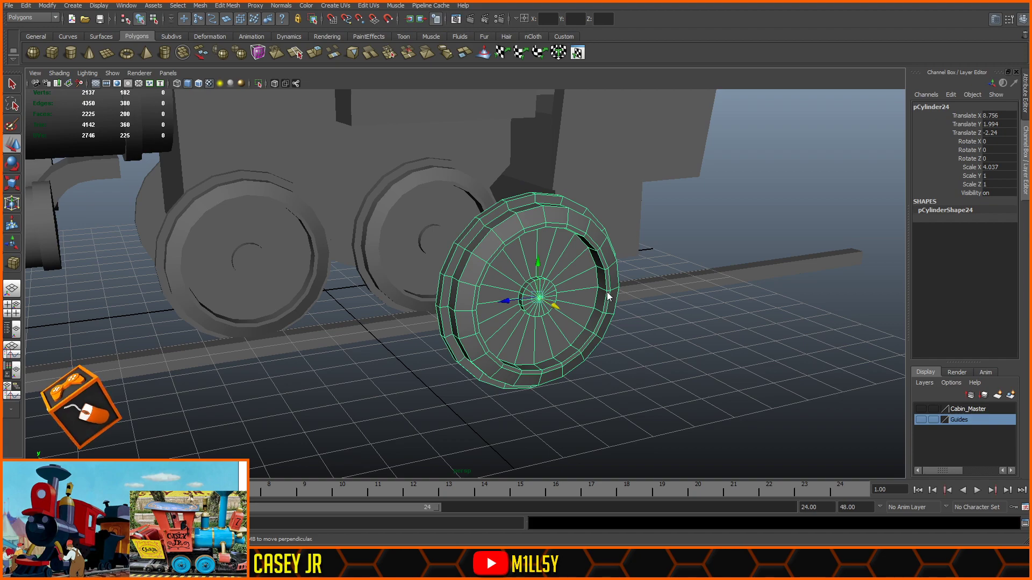
pyautogui.press('space')
pyautogui.press('space')
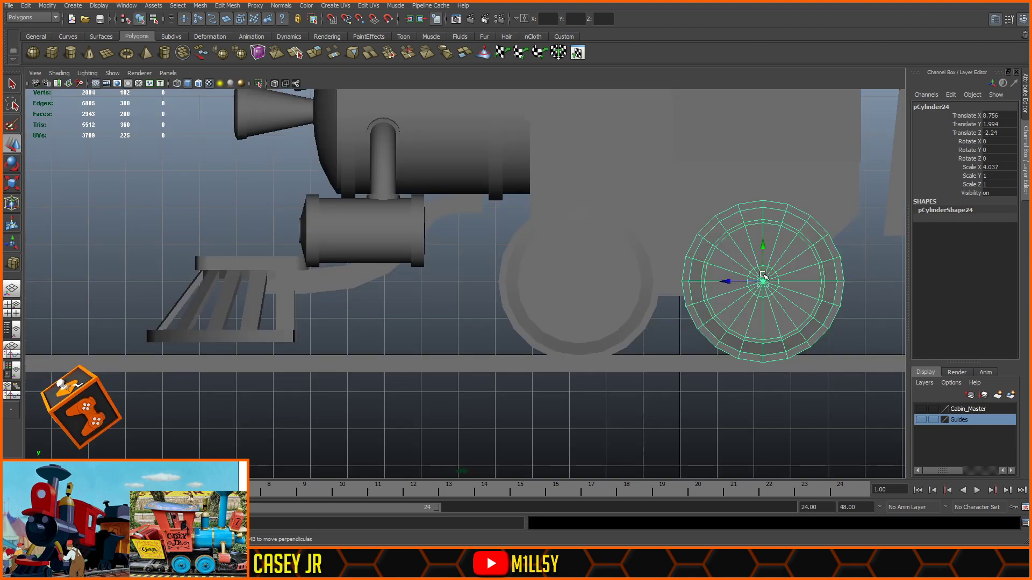
pyautogui.press('f')
pyautogui.scroll(-5, 559, 246)
pyautogui.scroll(3, 498, 272)
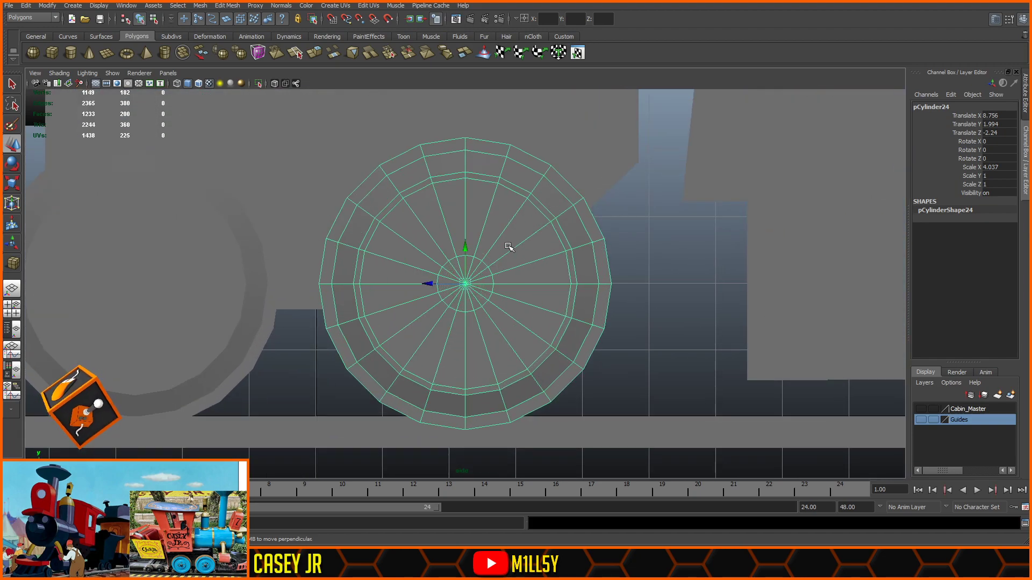
pyautogui.moveTo(512, 248); pyautogui.dragTo(451, 243, button='right')
pyautogui.moveTo(564, 194); pyautogui.dragTo(317, 405)
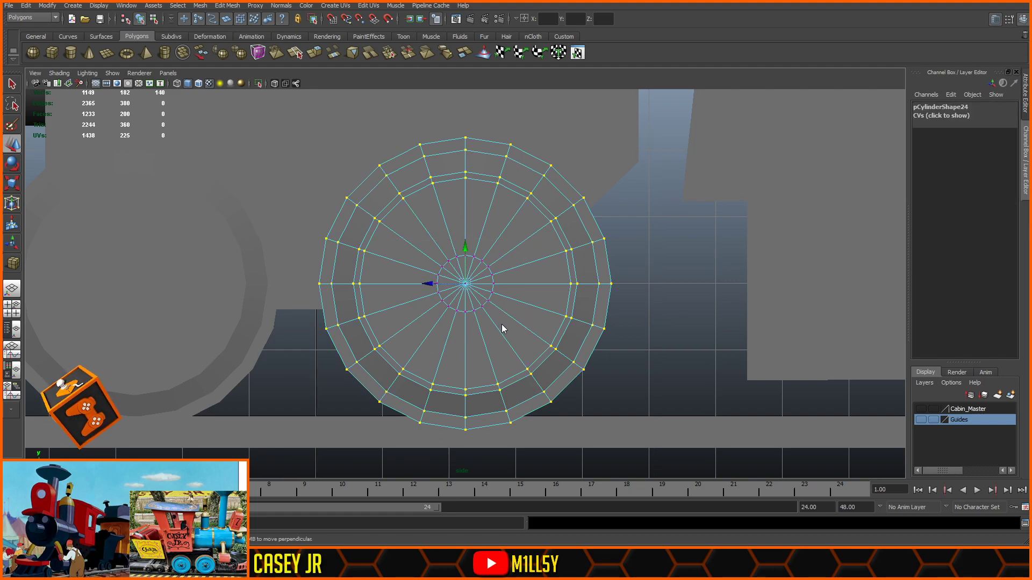
# - Scale the selected vertices down uniformly so the duplicated wheel shrinks around its unscaled hub
pyautogui.press('space')
pyautogui.moveTo(502, 325); pyautogui.dragTo(496, 281)
pyautogui.keyDown('alt'); pyautogui.moveTo(566, 296); pyautogui.dragTo(751, 316); pyautogui.keyUp('alt')
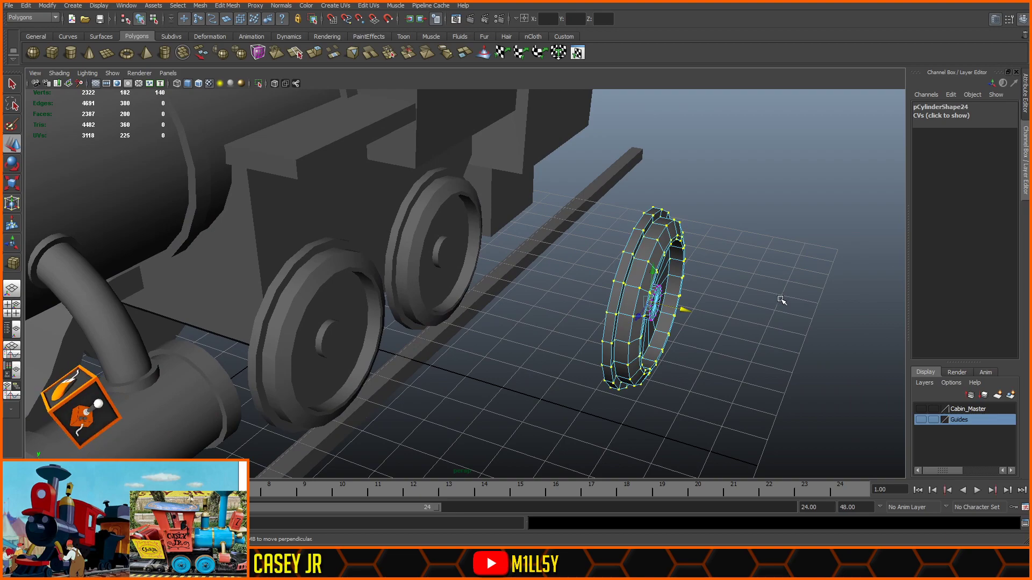
pyautogui.keyDown('alt'); pyautogui.moveTo(764, 295); pyautogui.dragTo(609, 283, button='middle'); pyautogui.keyUp('alt')
pyautogui.scroll(5, 608, 283)
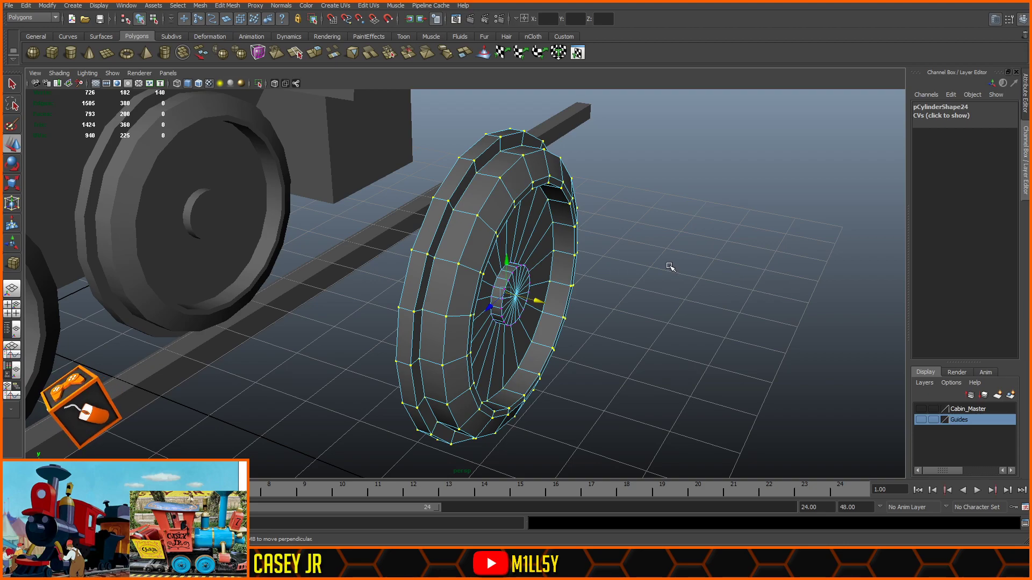
pyautogui.scroll(-3, 670, 267)
pyautogui.keyDown('alt'); pyautogui.moveTo(614, 263); pyautogui.dragTo(594, 269); pyautogui.keyUp('alt')
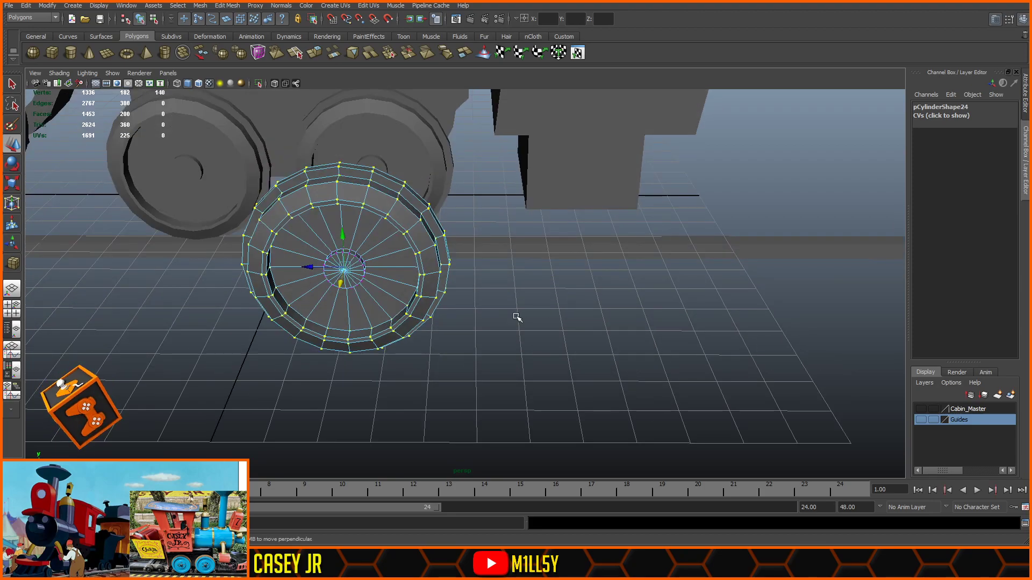
pyautogui.keyDown('alt'); pyautogui.moveTo(513, 333); pyautogui.dragTo(670, 357, button='middle'); pyautogui.keyUp('alt')
pyautogui.scroll(2, 669, 356)
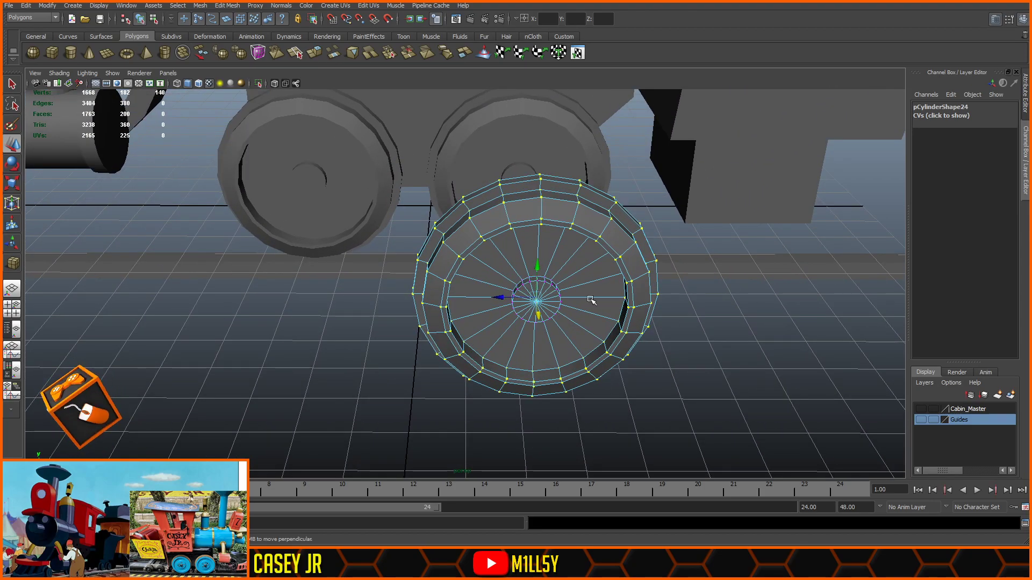
pyautogui.press('r')
pyautogui.moveTo(537, 300); pyautogui.dragTo(465, 305)
# - Scale the selected rim vertices down slightly further, comparing the wheel with the larger wheels beside it
pyautogui.keyDown('alt'); pyautogui.moveTo(674, 354); pyautogui.dragTo(711, 331); pyautogui.keyUp('alt')
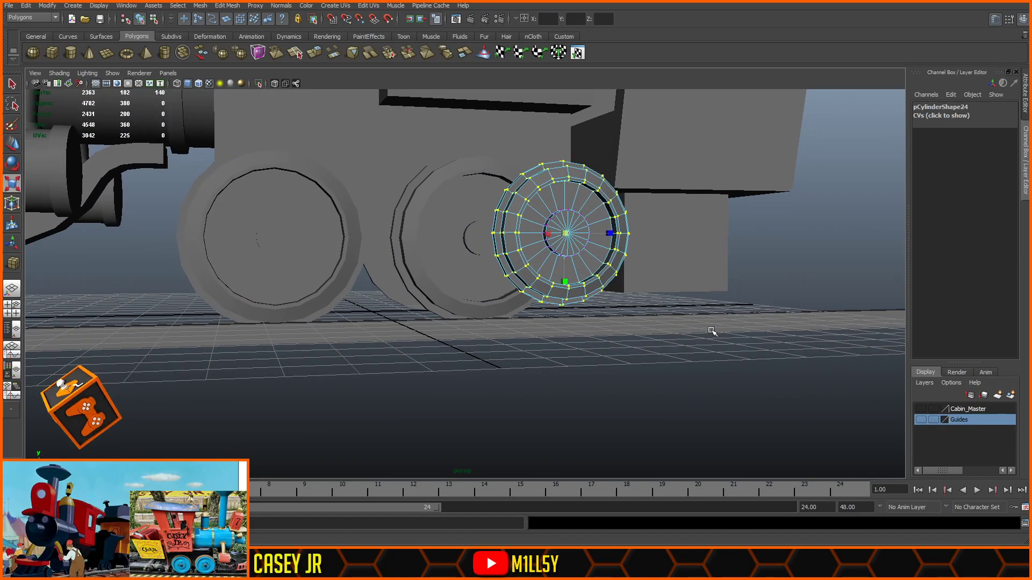
pyautogui.keyDown('alt'); pyautogui.moveTo(647, 338); pyautogui.dragTo(653, 351); pyautogui.keyUp('alt')
pyautogui.keyDown('alt'); pyautogui.moveTo(576, 260); pyautogui.dragTo(687, 306); pyautogui.keyUp('alt')
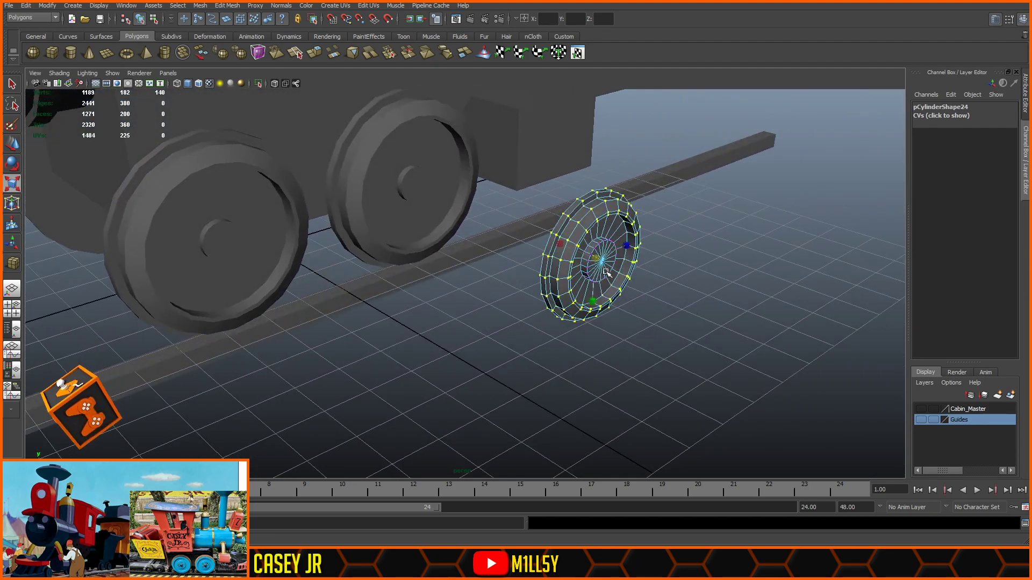
pyautogui.moveTo(596, 260); pyautogui.dragTo(633, 261)
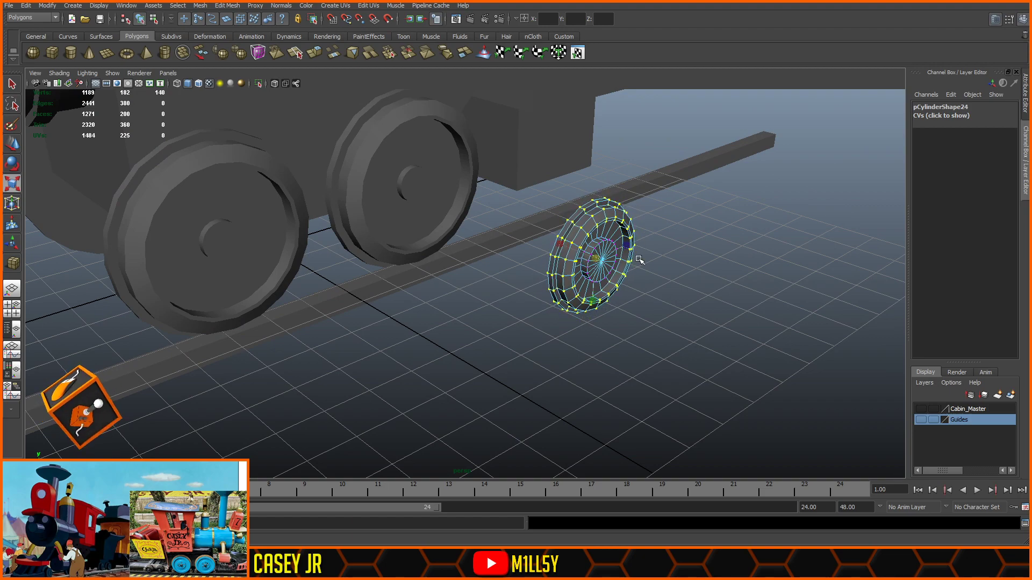
# - Using an X-ray top view, move the protruding centre vertex of the small wheel's back face level with its back edge
pyautogui.press('space')
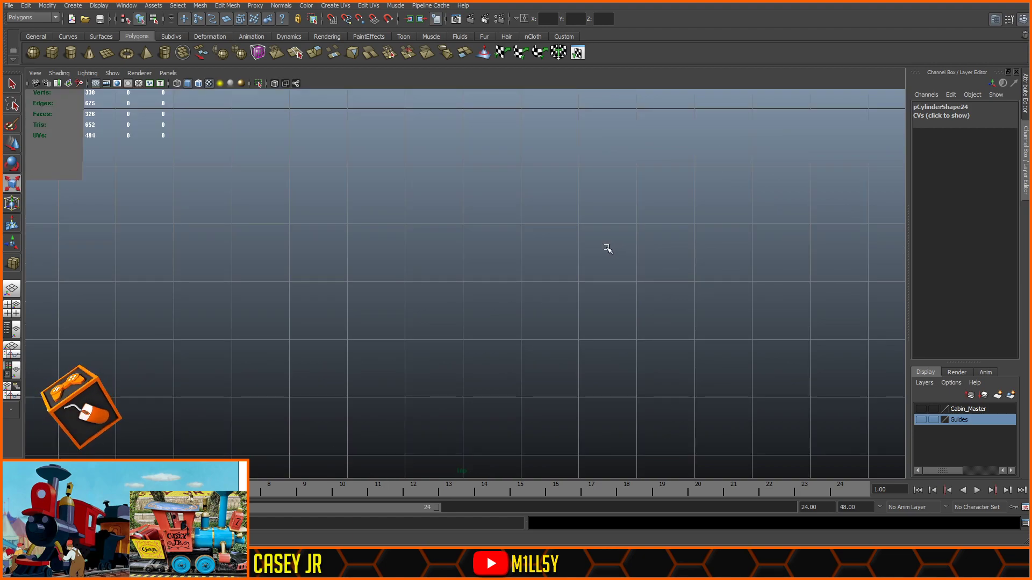
pyautogui.press('f')
pyautogui.scroll(-5, 627, 234)
pyautogui.scroll(2, 522, 263)
pyautogui.scroll(2, 510, 268)
pyautogui.scroll(1, 504, 228)
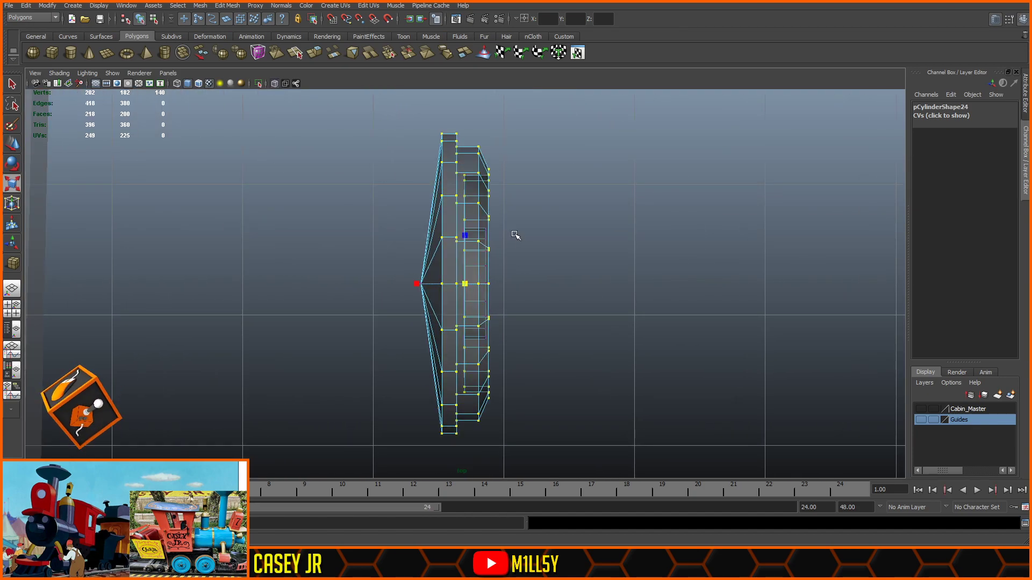
pyautogui.keyDown('alt'); pyautogui.moveTo(522, 236); pyautogui.dragTo(544, 229, button='middle'); pyautogui.keyUp('alt')
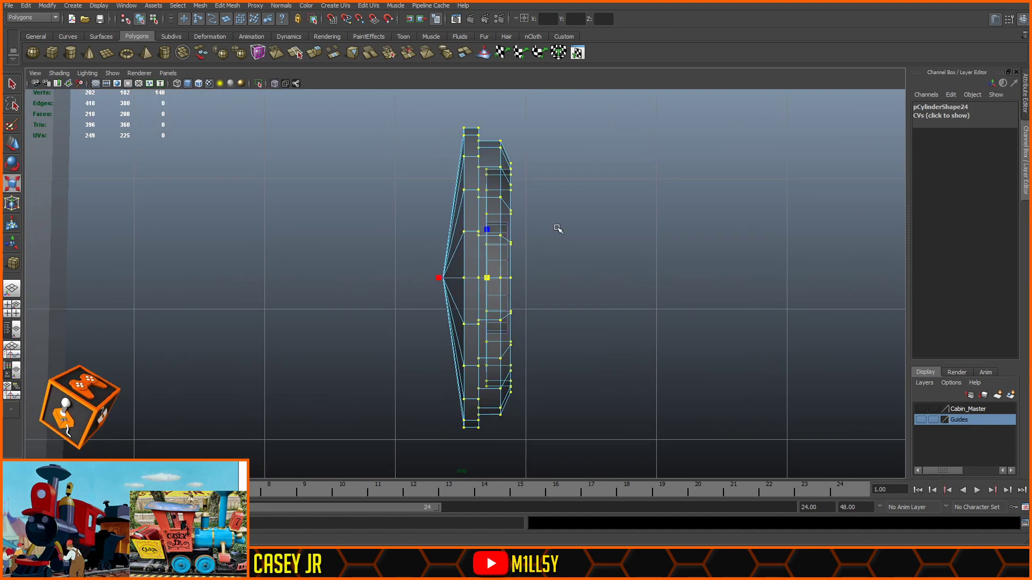
pyautogui.click(607, 238)
pyautogui.click(443, 278)
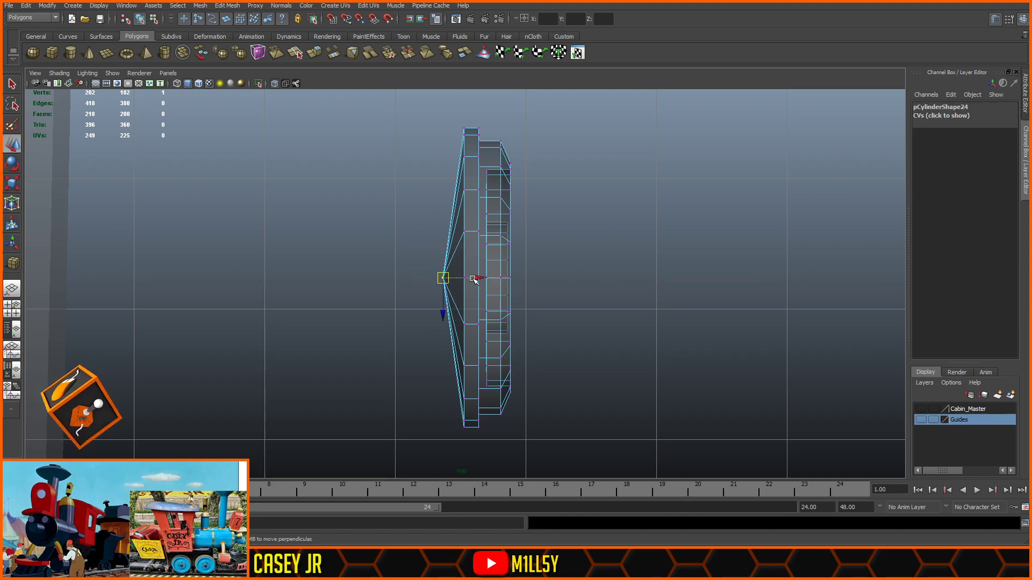
pyautogui.moveTo(473, 279); pyautogui.dragTo(494, 279)
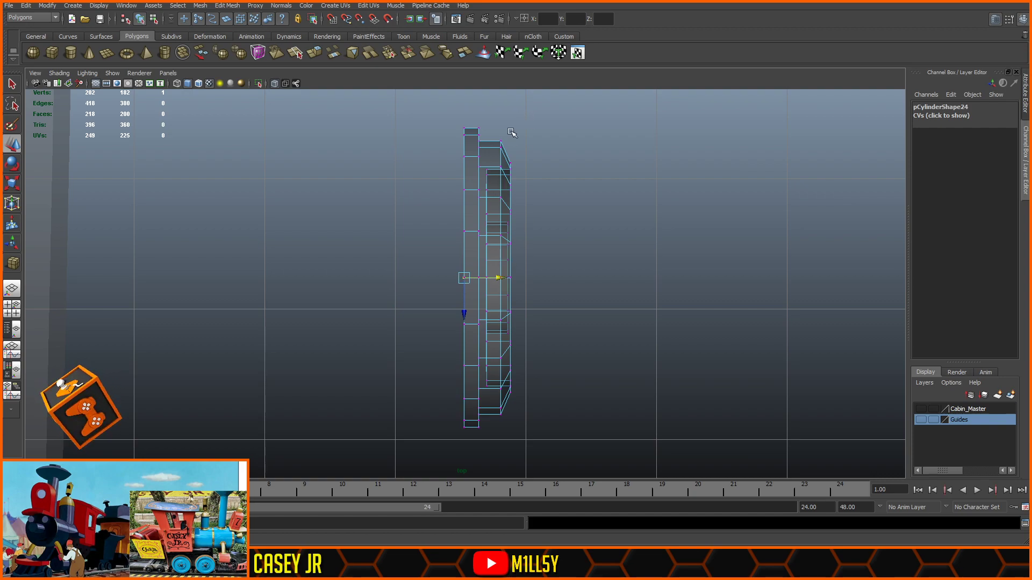
pyautogui.press('space')
pyautogui.press('space')
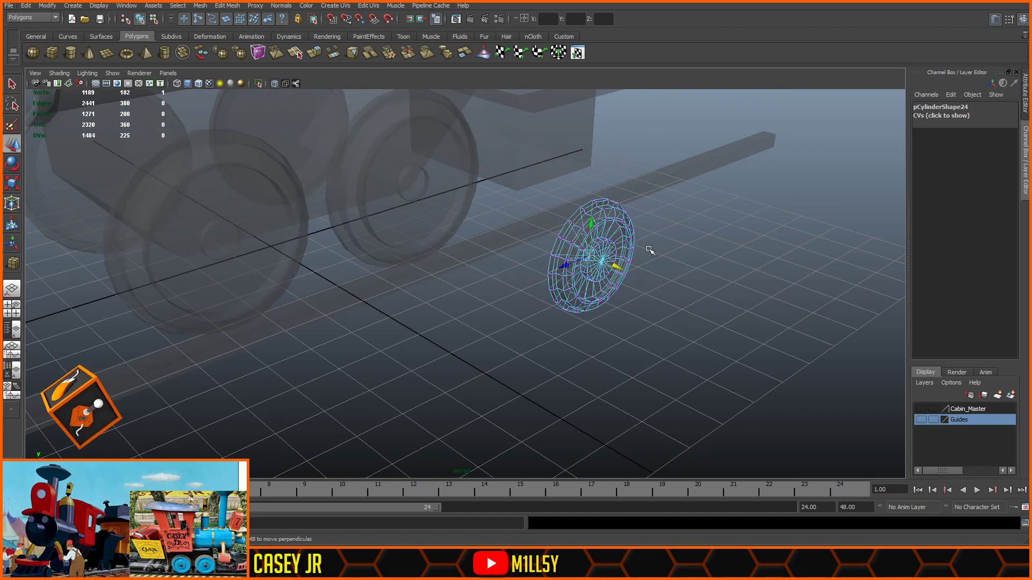
# - Turn off X-ray and delete the edge loop around the inner front lip of the small wheel's rim, including its leftover vertices
pyautogui.moveTo(656, 203); pyautogui.dragTo(569, 317)
pyautogui.press('f')
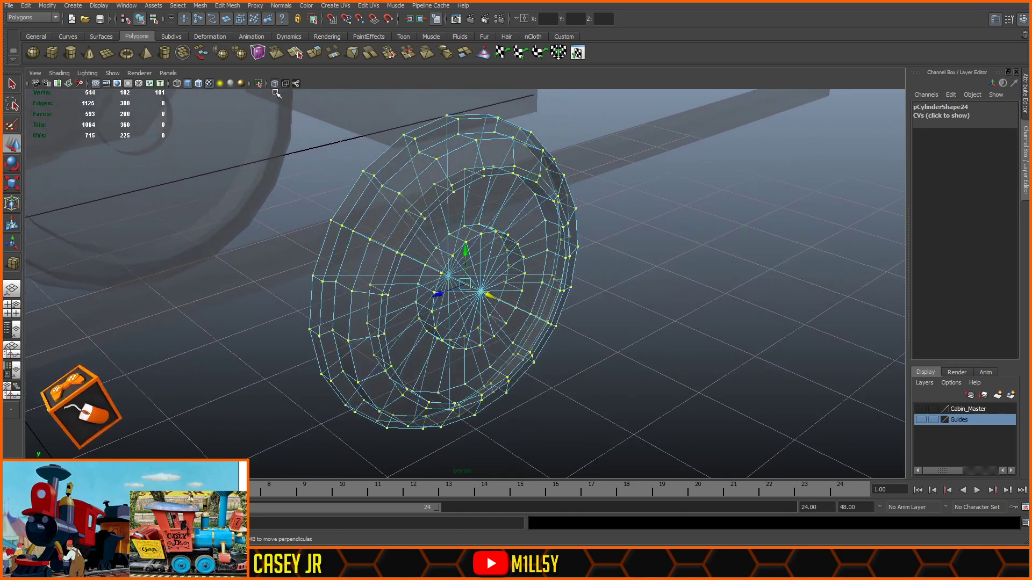
pyautogui.click(274, 84)
pyautogui.keyDown('alt'); pyautogui.moveTo(640, 283); pyautogui.dragTo(668, 310); pyautogui.keyUp('alt')
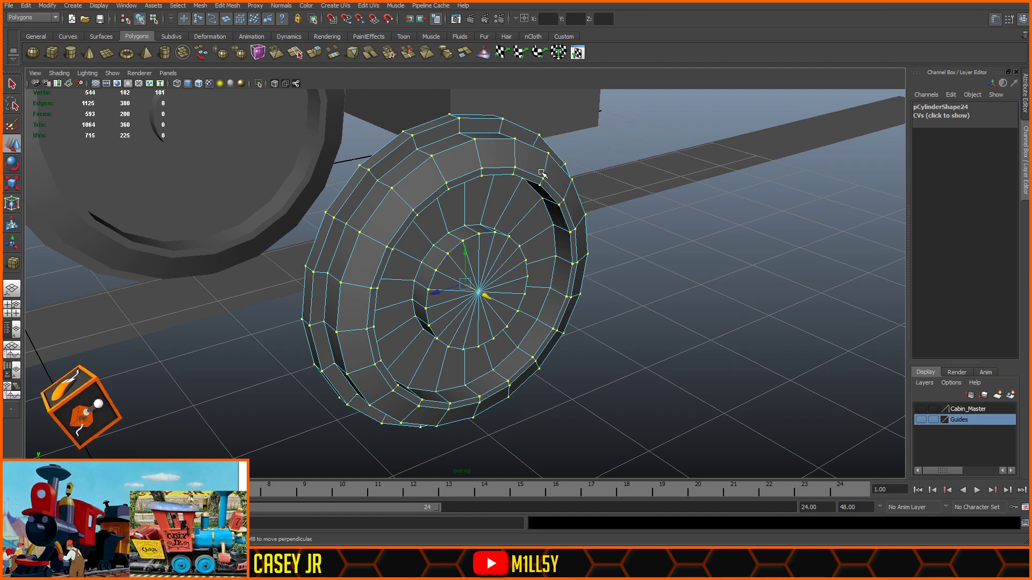
pyautogui.press('F10')
pyautogui.doubleClick(497, 169)
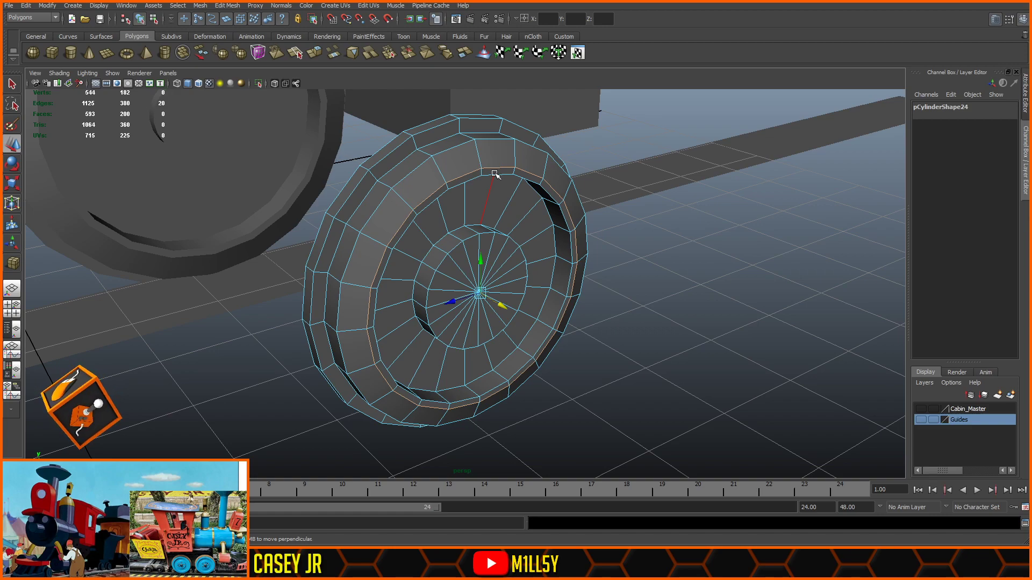
pyautogui.press('Delete')
pyautogui.moveTo(587, 128); pyautogui.dragTo(308, 362)
pyautogui.press('Delete')
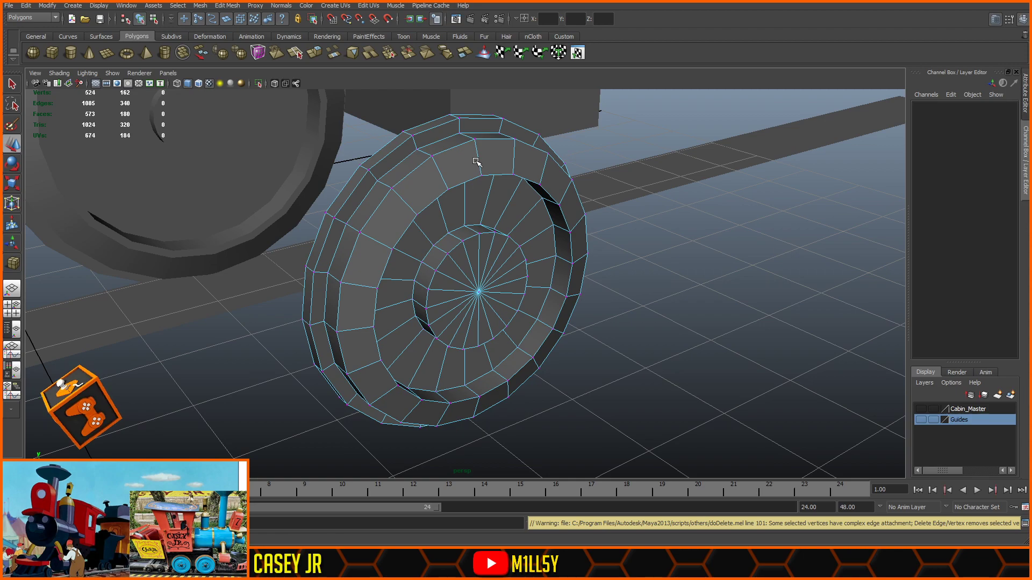
# - Pull the edge loop around the rim's outer front corner outward to flatten the bevel, and return to object selection
pyautogui.doubleClick(452, 146)
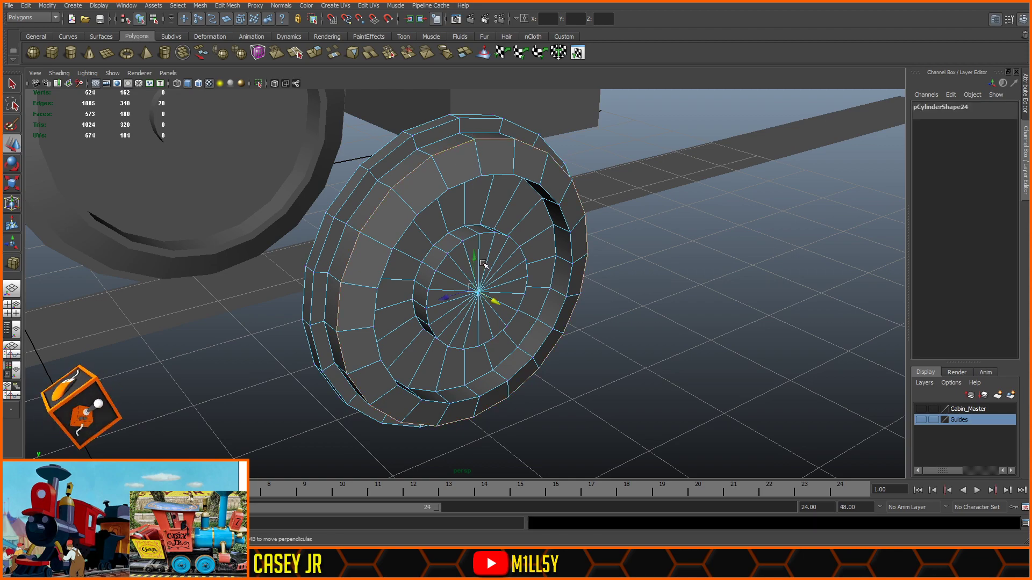
pyautogui.moveTo(494, 302); pyautogui.dragTo(559, 233)
pyautogui.keyDown('alt'); pyautogui.moveTo(663, 265); pyautogui.dragTo(726, 267); pyautogui.keyUp('alt')
pyautogui.click(681, 273)
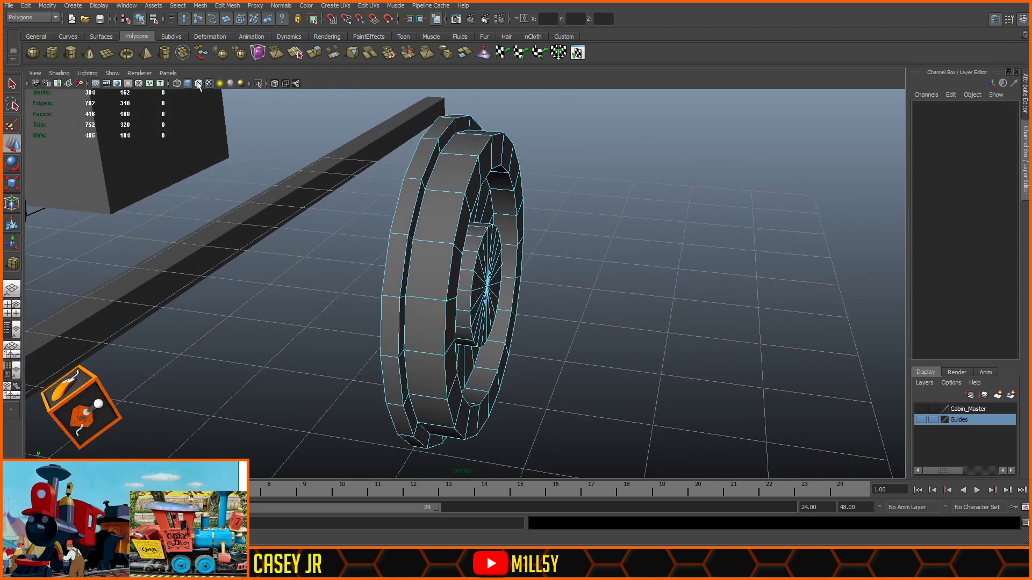
pyautogui.moveTo(484, 207); pyautogui.dragTo(513, 203, button='right')
pyautogui.keyDown('alt'); pyautogui.moveTo(618, 254); pyautogui.dragTo(677, 267); pyautogui.keyUp('alt')
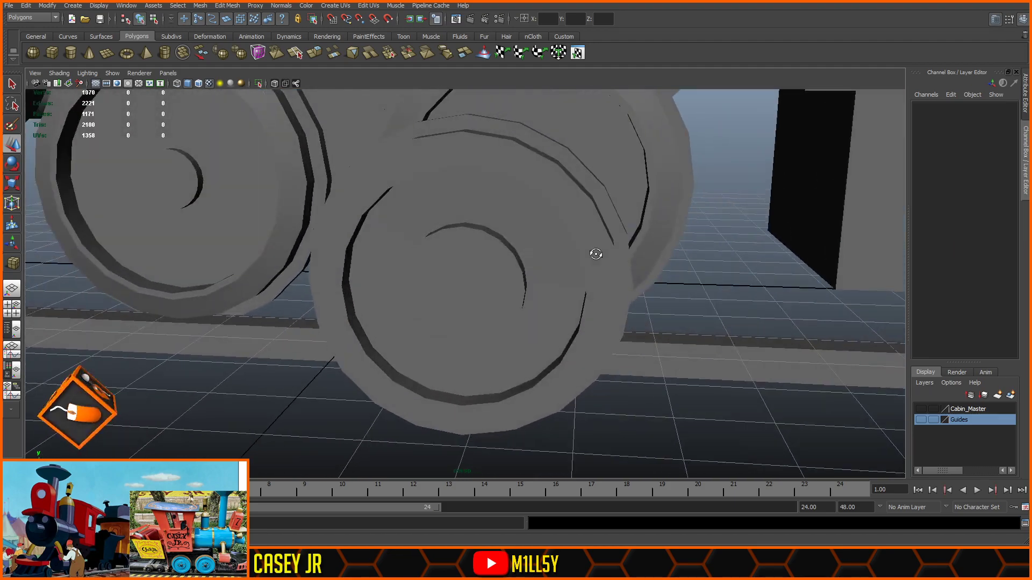
# - In an X-ray side view with wireframe on shaded, move the small wheel along Z to -1.288, lining its rim with the larger wheel's rim
pyautogui.click(494, 180)
pyautogui.scroll(-3, 560, 221)
pyautogui.keyDown('alt'); pyautogui.moveTo(560, 221); pyautogui.dragTo(525, 200); pyautogui.keyUp('alt')
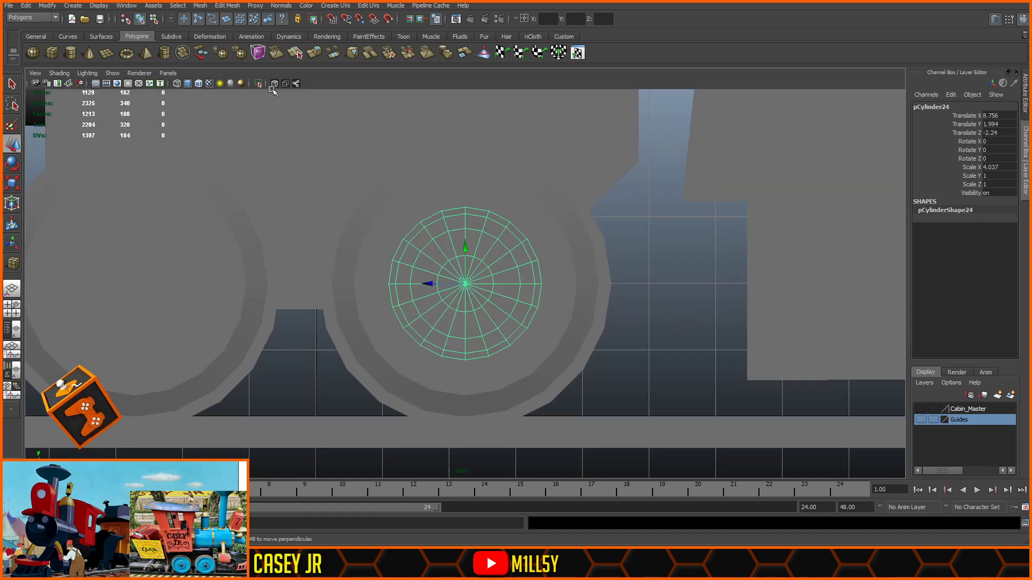
pyautogui.click(275, 84)
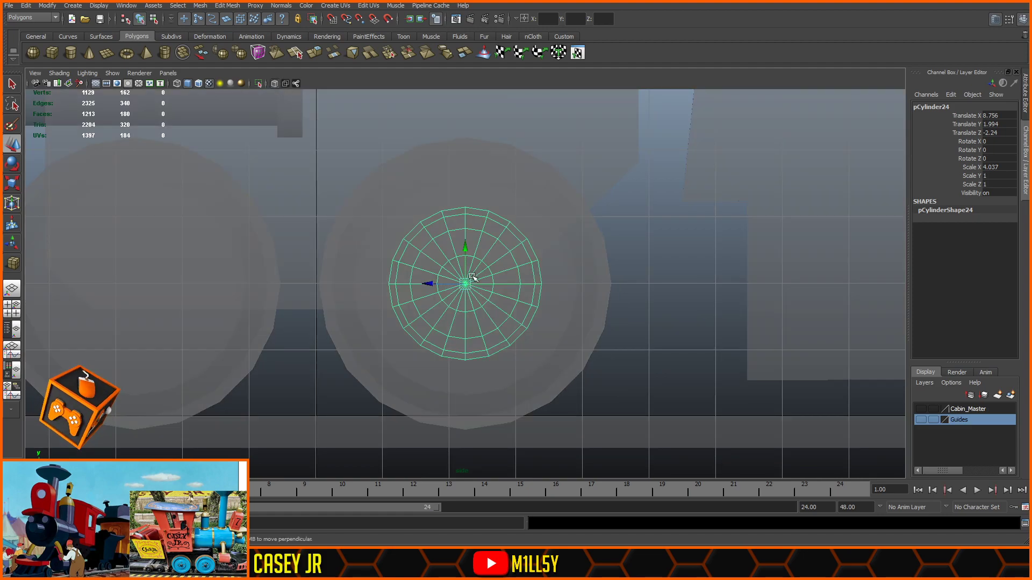
pyautogui.click(199, 83)
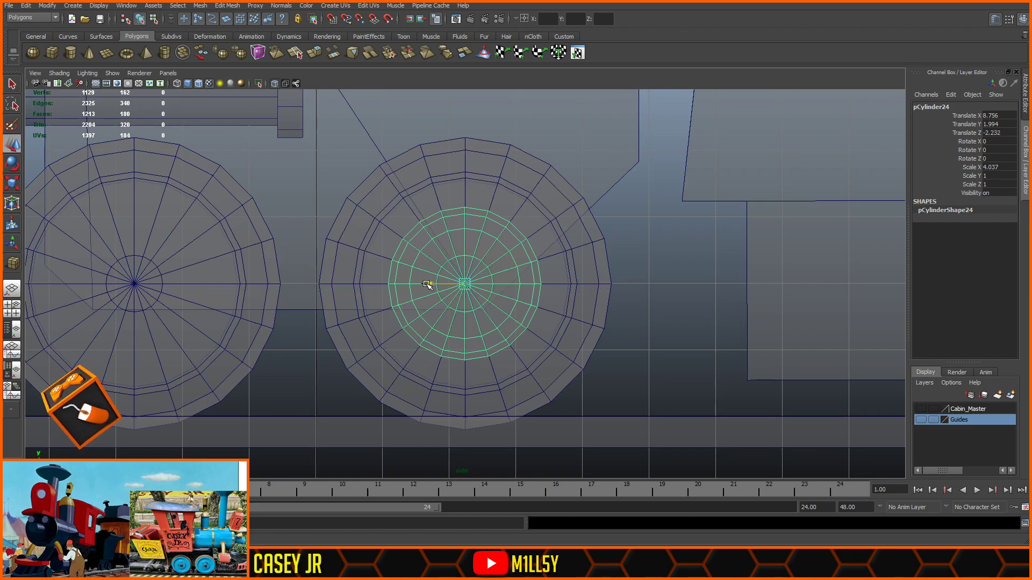
pyautogui.moveTo(427, 284); pyautogui.dragTo(364, 282)
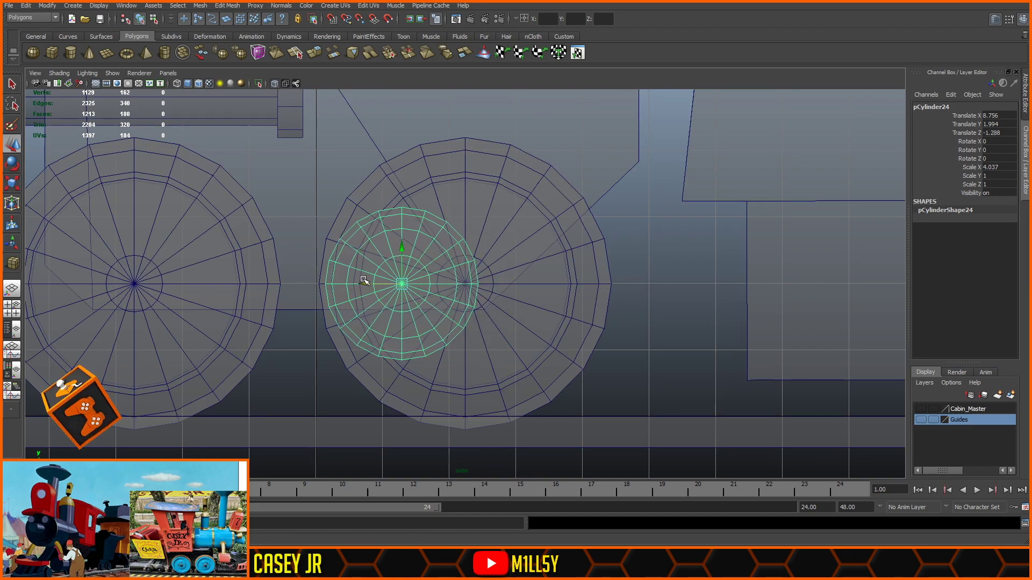
# - Select both outer edge loops of the small wheel's back flange and scale them up slightly to meet the larger wheel's outline
pyautogui.moveTo(389, 210); pyautogui.dragTo(390, 183, button='right')
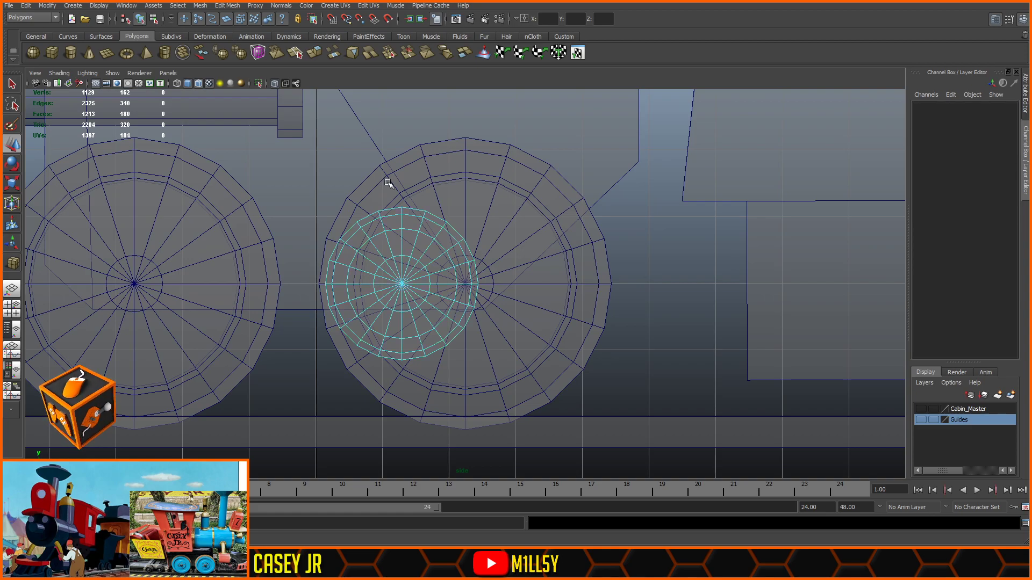
pyautogui.doubleClick(394, 209)
pyautogui.press('space')
pyautogui.moveTo(395, 211); pyautogui.dragTo(420, 204)
pyautogui.keyDown('shift'); pyautogui.doubleClick(351, 189); pyautogui.keyUp('shift')
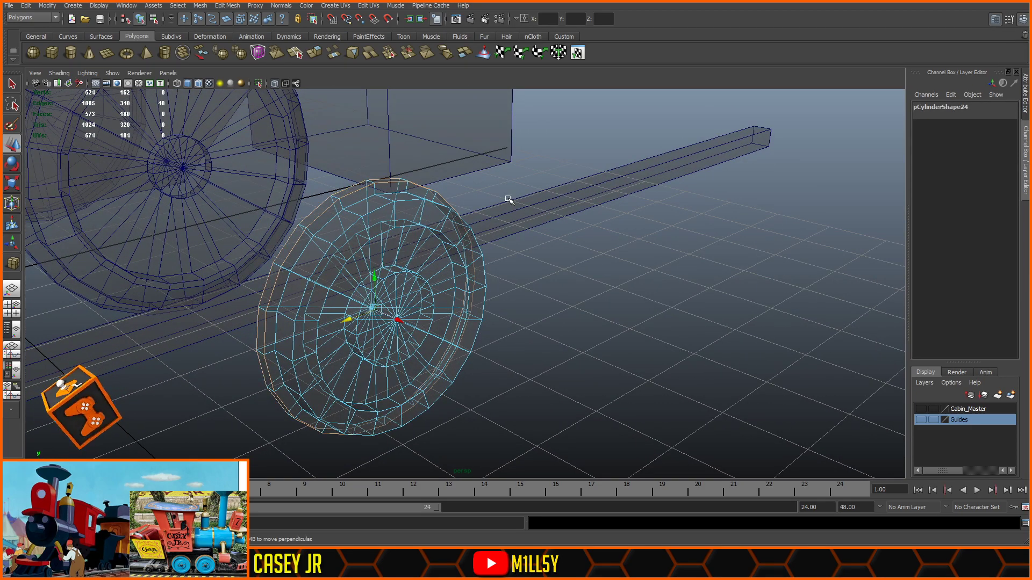
pyautogui.press('space')
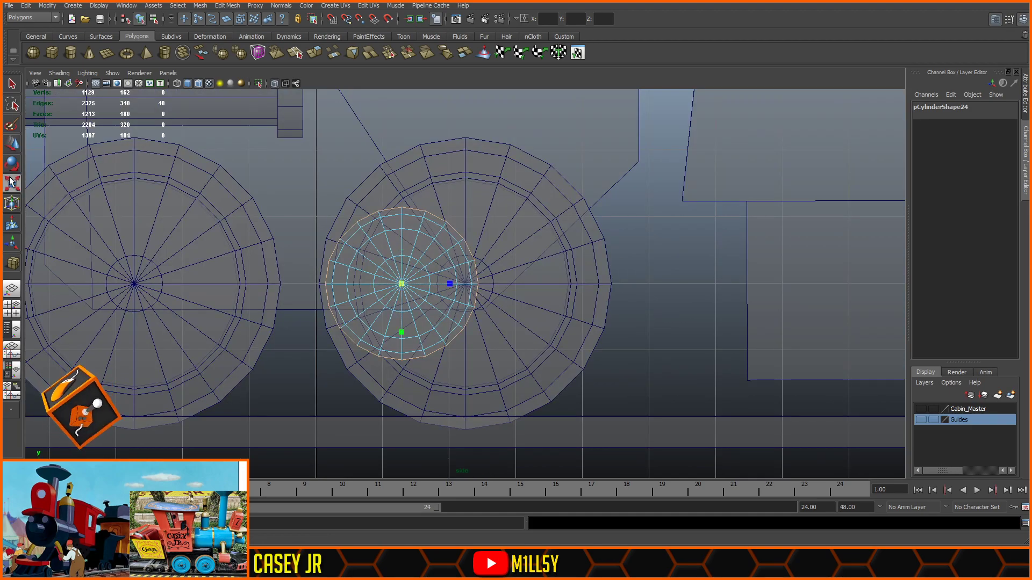
pyautogui.moveTo(406, 283); pyautogui.dragTo(413, 284)
pyautogui.click(8, 149)
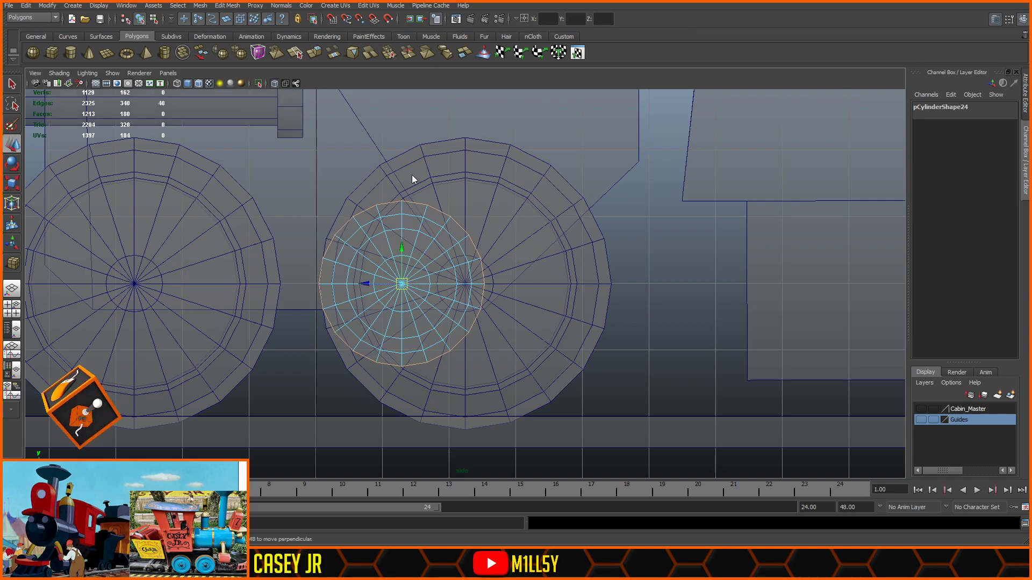
# - Examine the small wheel's flange thickness from behind and from above in X-ray, picking the centre vertex of its back face
pyautogui.press('space')
pyautogui.press('space')
pyautogui.click(276, 83)
pyautogui.keyDown('alt'); pyautogui.moveTo(340, 124); pyautogui.dragTo(624, 236); pyautogui.keyUp('alt')
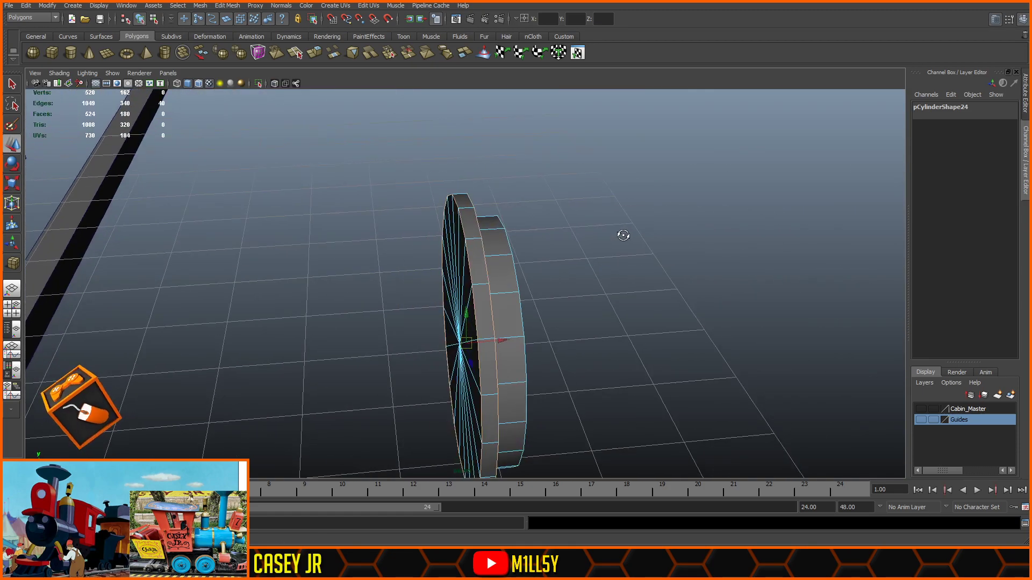
pyautogui.press('space')
pyautogui.press('space')
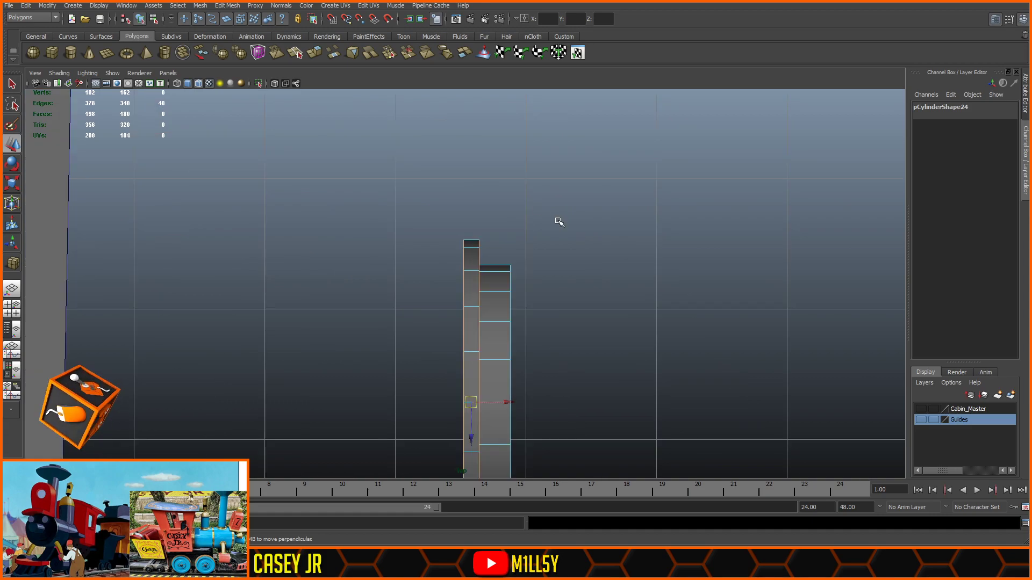
pyautogui.click(275, 84)
pyautogui.keyDown('alt'); pyautogui.moveTo(618, 287); pyautogui.dragTo(602, 240, button='middle'); pyautogui.keyUp('alt')
pyautogui.keyDown('alt'); pyautogui.moveTo(488, 301); pyautogui.dragTo(494, 220, button='middle'); pyautogui.keyUp('alt')
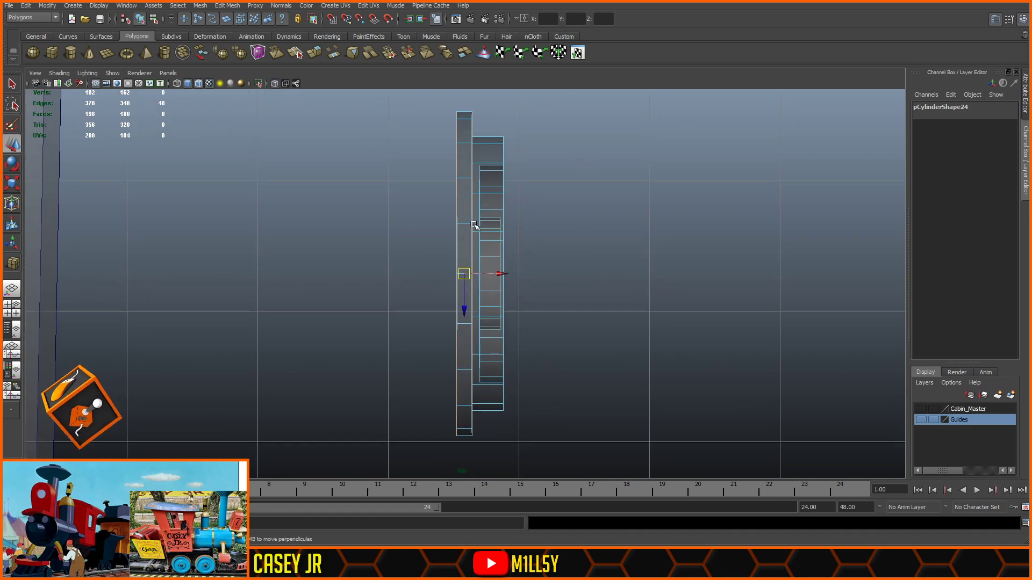
pyautogui.scroll(2, 471, 237)
pyautogui.scroll(2, 467, 239)
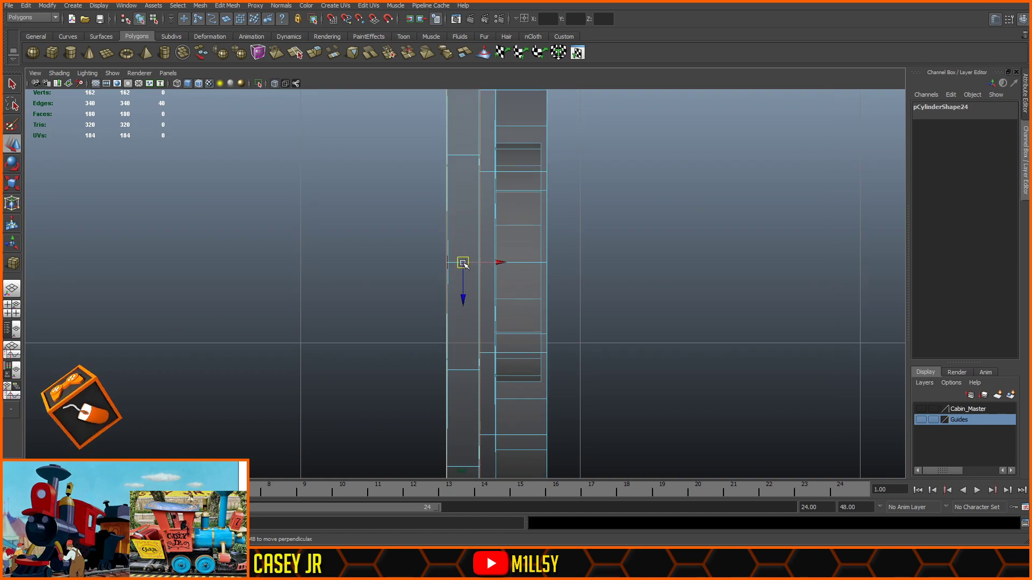
pyautogui.moveTo(448, 258); pyautogui.dragTo(383, 238, button='right')
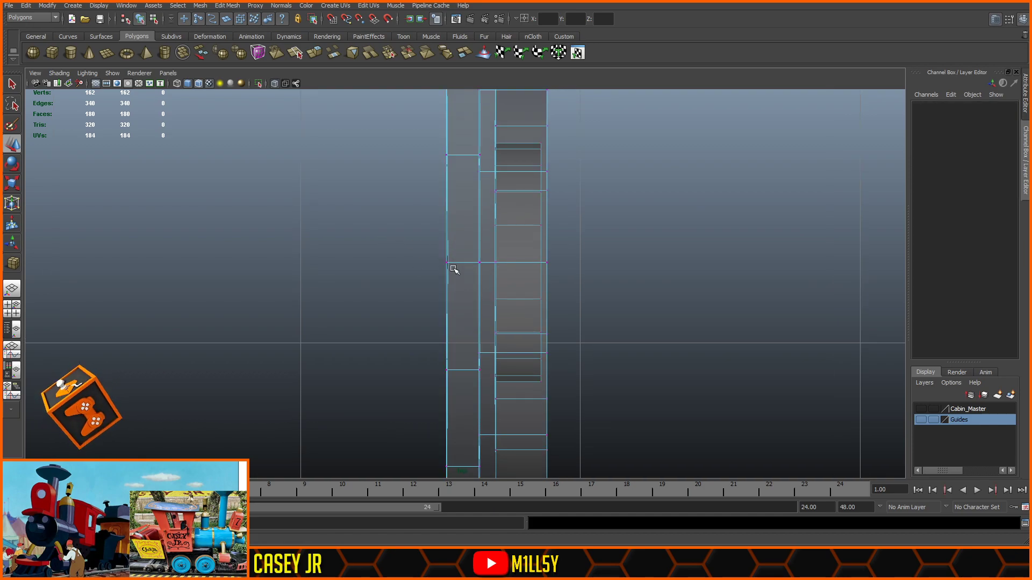
pyautogui.scroll(-5, 454, 376)
pyautogui.scroll(3, 465, 344)
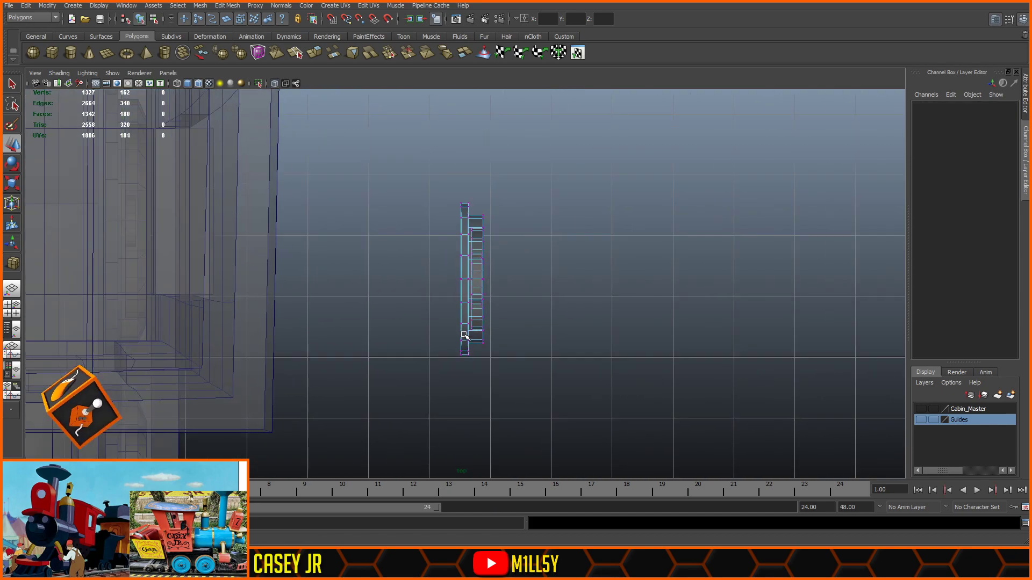
pyautogui.scroll(3, 461, 275)
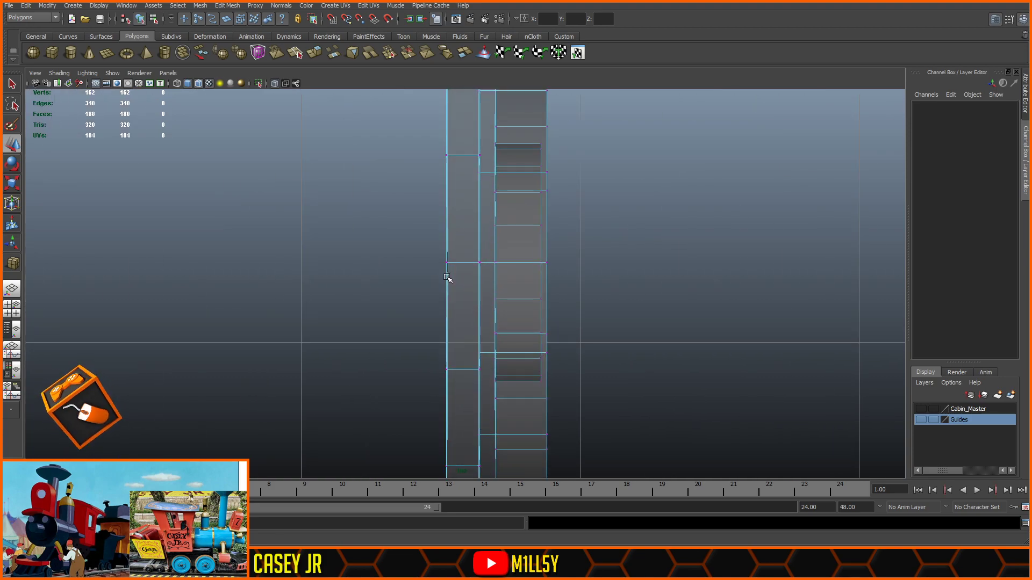
pyautogui.moveTo(443, 257); pyautogui.dragTo(447, 278)
pyautogui.click(480, 263)
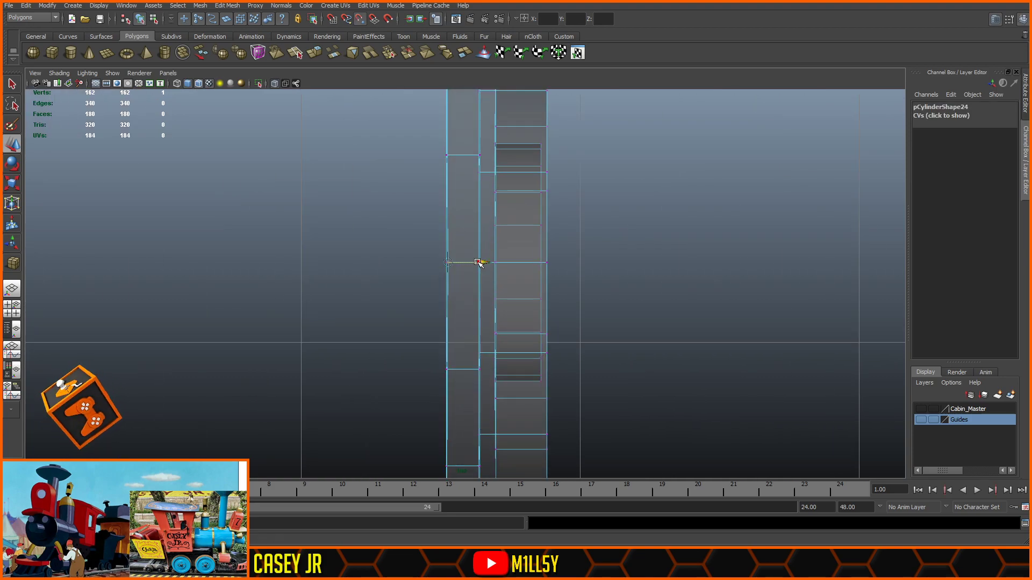
pyautogui.scroll(-4, 463, 237)
pyautogui.scroll(4, 462, 238)
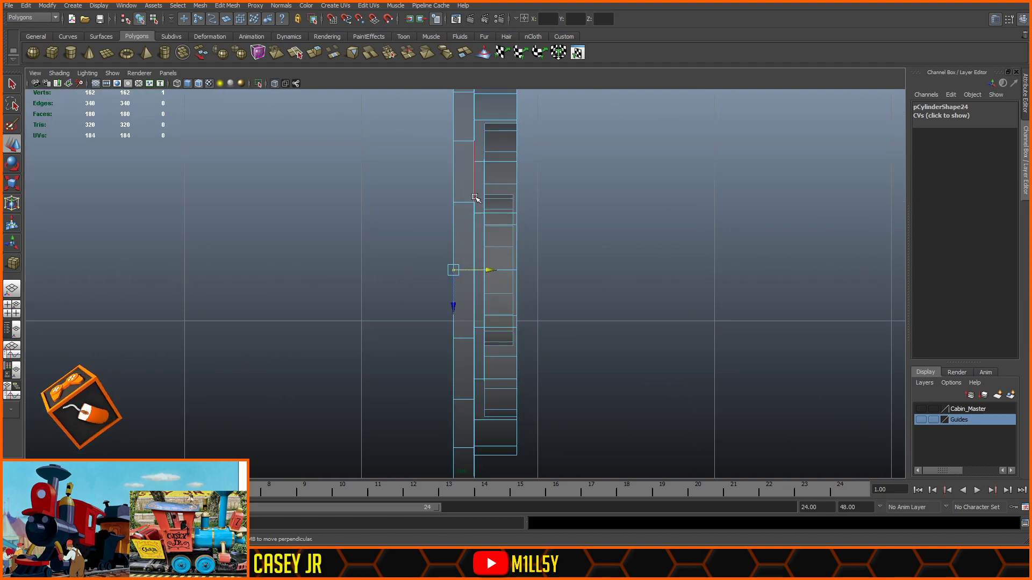
# - Snap the edge loop between the small wheel's flange and rim along X using vertex snapping, and return to object selection
pyautogui.scroll(-3, 475, 192)
pyautogui.scroll(4, 475, 192)
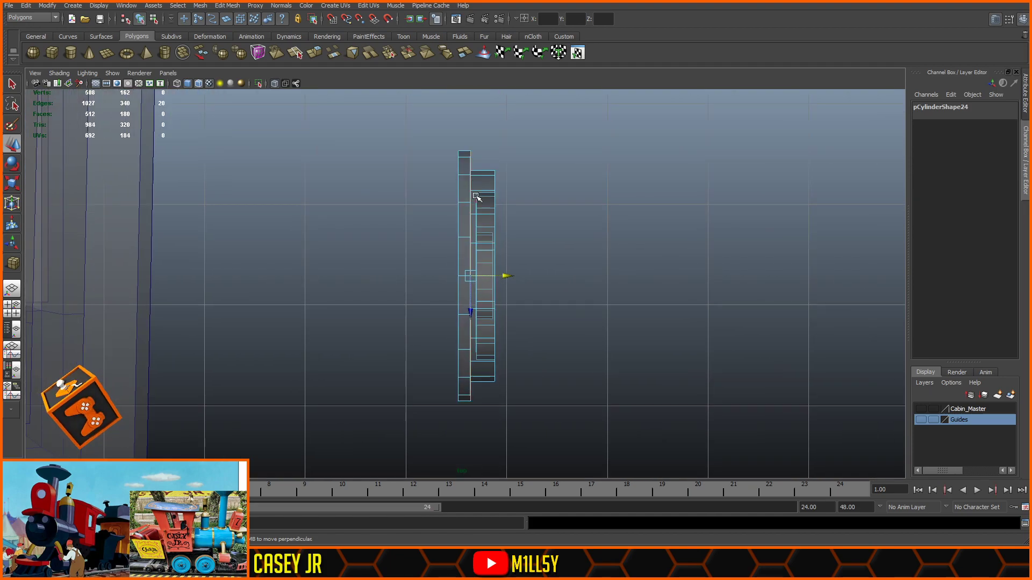
pyautogui.press('v')
pyautogui.moveTo(512, 267); pyautogui.dragTo(474, 253)
pyautogui.press('F8')
pyautogui.scroll(-4, 475, 224)
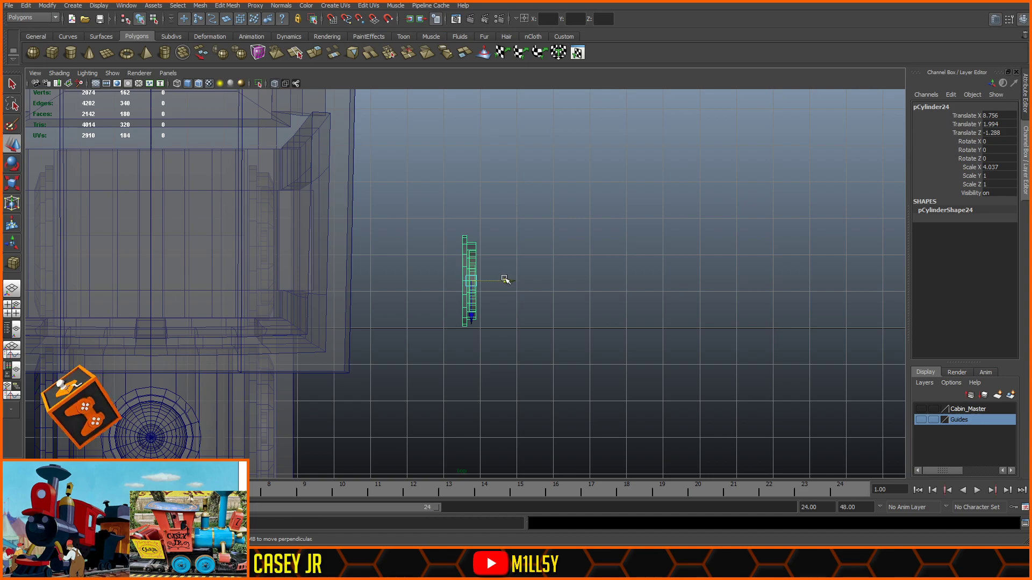
# - Duplicate the larger wheel as a reference and place the copy at X 8.883, Z -4.773 beside the small wheel
pyautogui.press('space')
pyautogui.moveTo(344, 399); pyautogui.dragTo(348, 353)
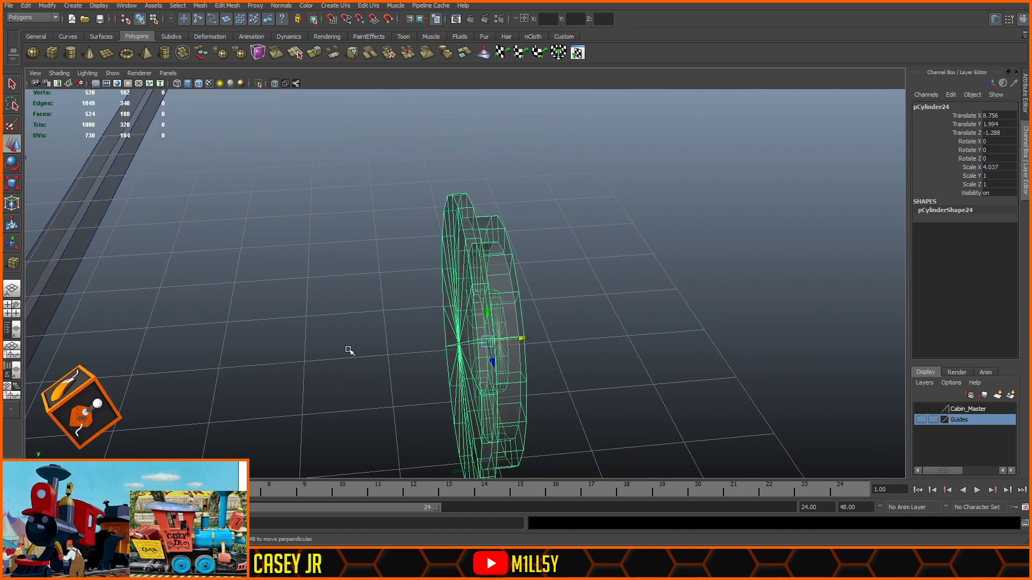
pyautogui.scroll(-4, 405, 306)
pyautogui.click(190, 334)
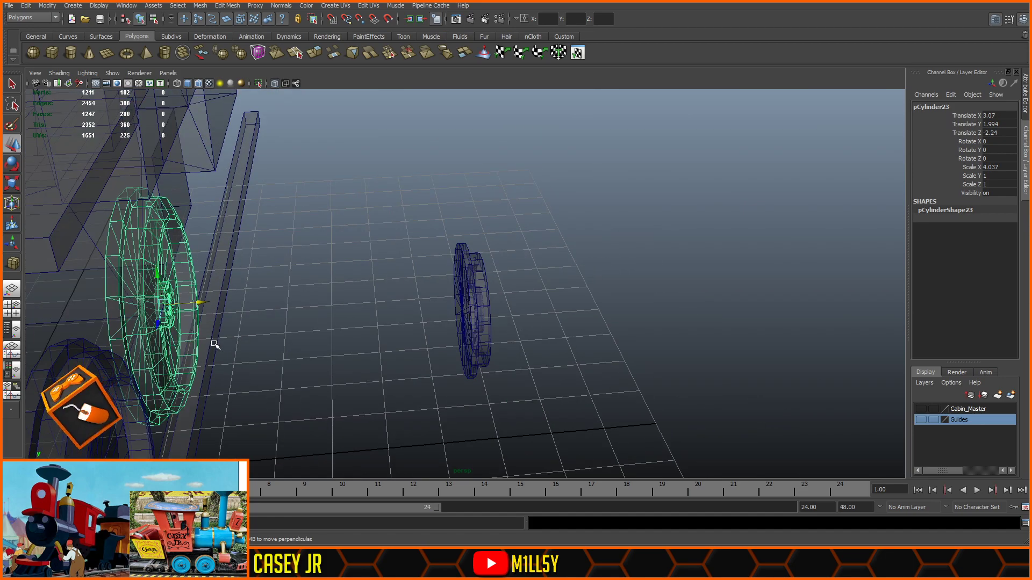
pyautogui.hotkey('ctrl', 'd')
pyautogui.moveTo(202, 301); pyautogui.dragTo(511, 287)
pyautogui.press('space')
pyautogui.press('space')
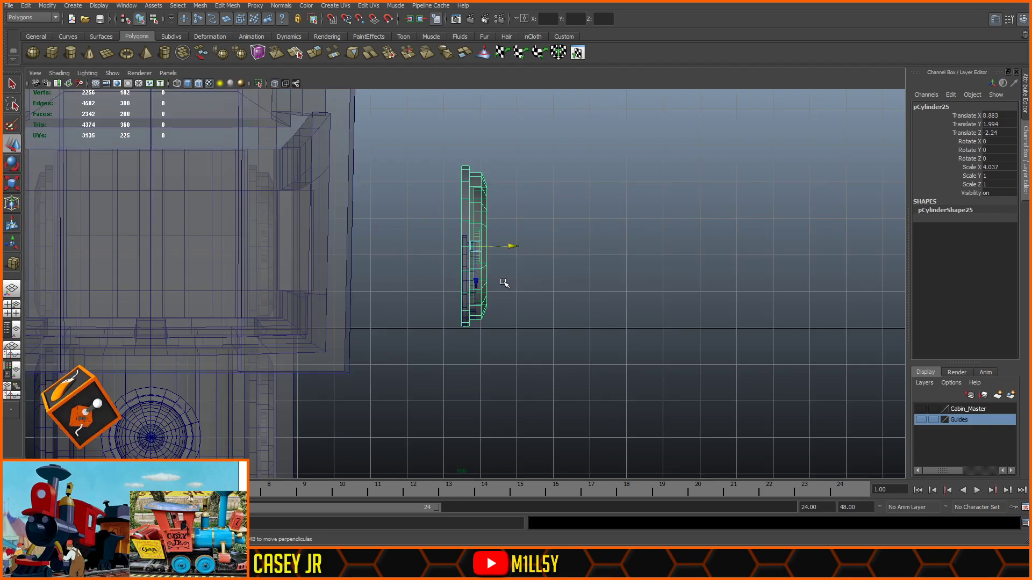
pyautogui.scroll(4, 508, 283)
pyautogui.moveTo(492, 225); pyautogui.dragTo(485, 142)
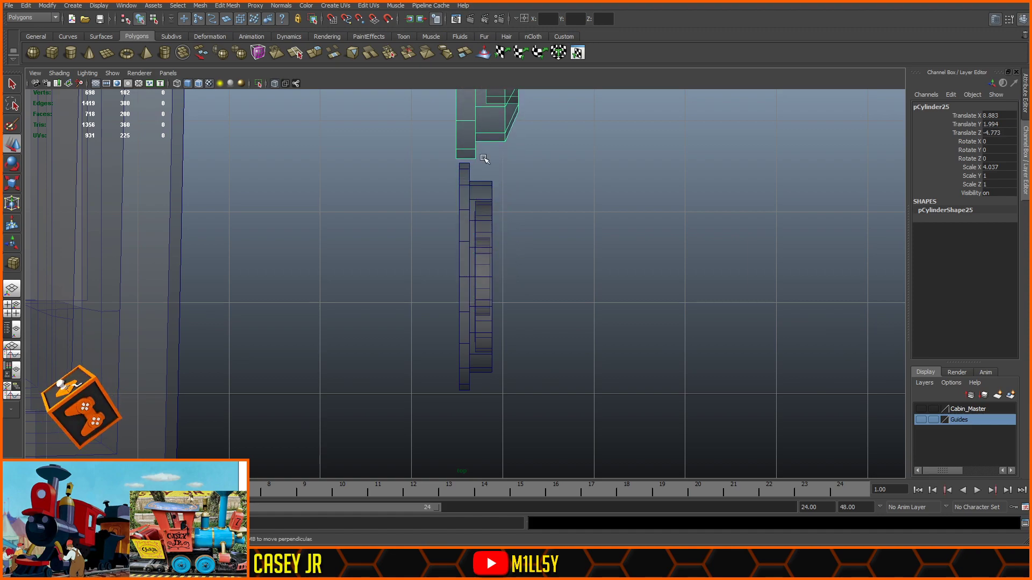
# - Thicken the small wheel's flange to match the reference copy by moving its front vertices outward and its back vertices backward along X
pyautogui.moveTo(465, 192); pyautogui.dragTo(441, 192, button='right')
pyautogui.moveTo(536, 135); pyautogui.dragTo(467, 423)
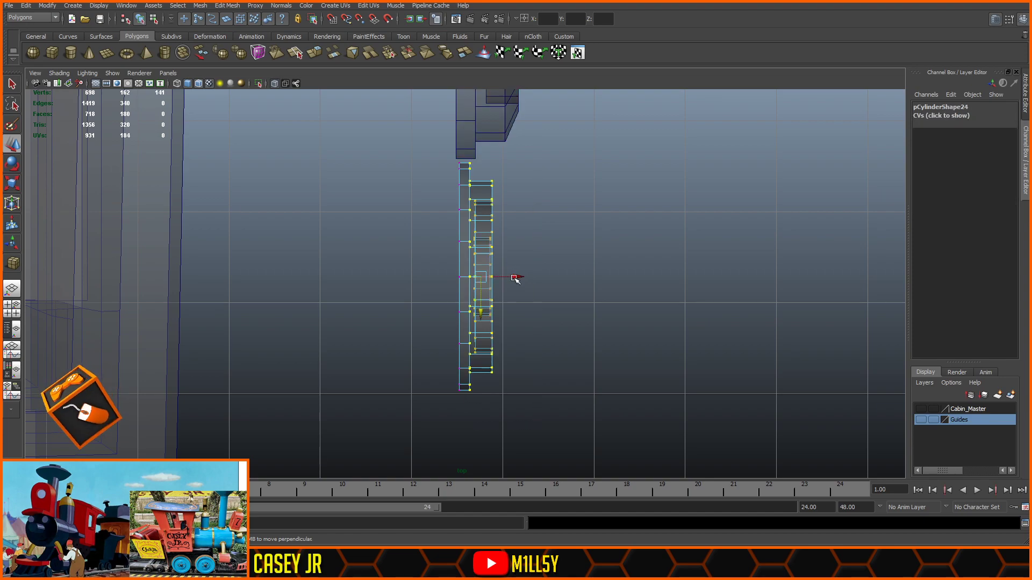
pyautogui.moveTo(514, 278); pyautogui.dragTo(523, 275)
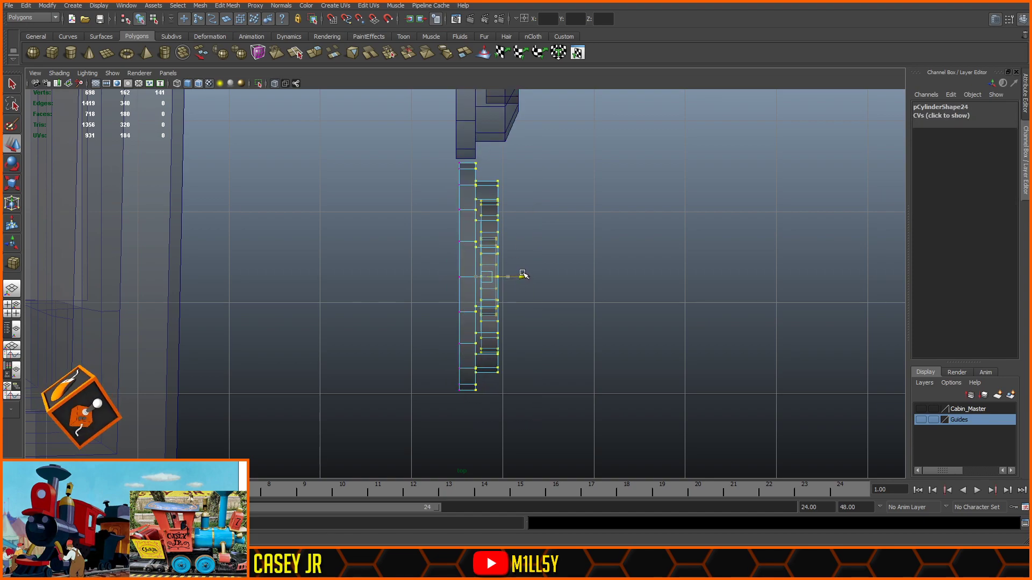
pyautogui.moveTo(468, 161); pyautogui.dragTo(442, 425)
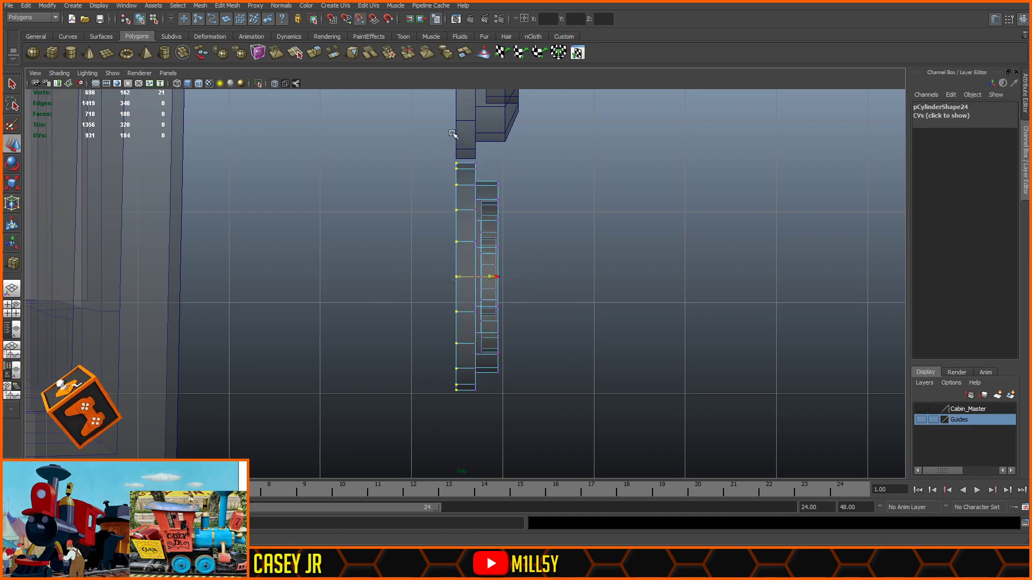
pyautogui.click(549, 197)
# - Move the small wheel's front rim, recess and hub vertices outward along X until the rim depth matches the reference wheel
pyautogui.moveTo(520, 159); pyautogui.dragTo(479, 384)
pyautogui.moveTo(524, 277); pyautogui.dragTo(530, 276)
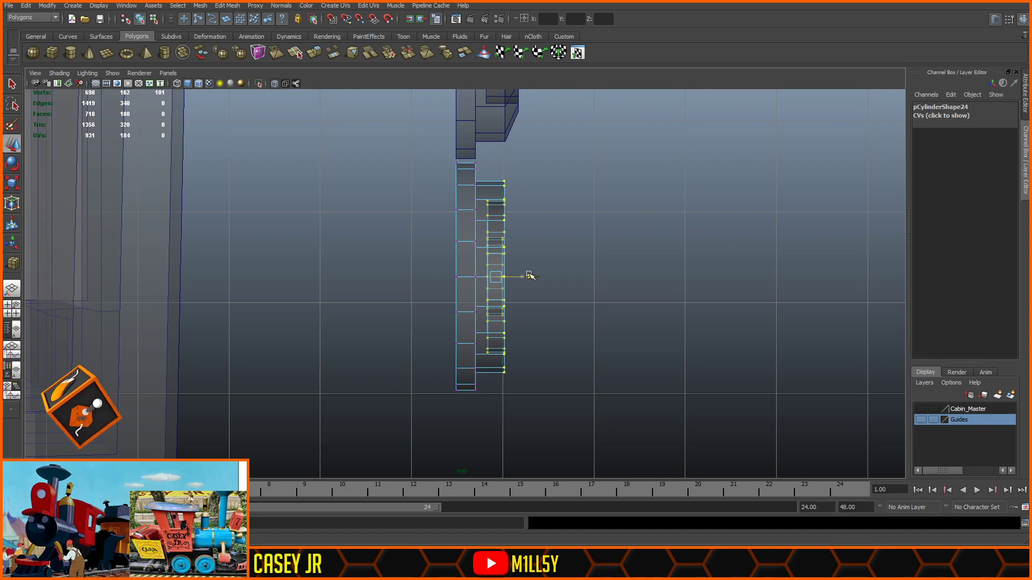
pyautogui.click(535, 197)
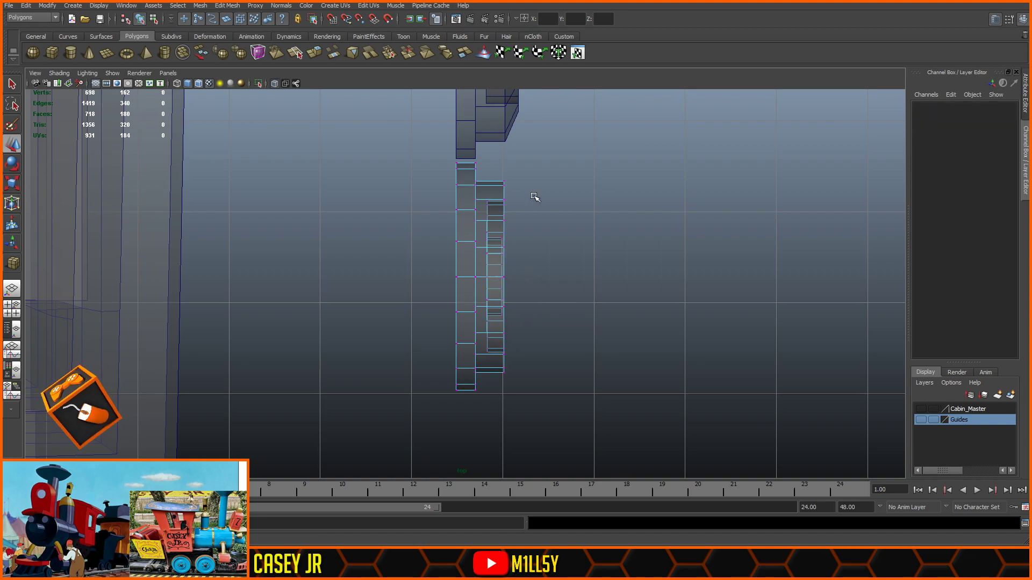
# - Push the small wheel's recessed face and hub vertices slightly back along X, deepening the recess
pyautogui.moveTo(492, 191); pyautogui.dragTo(481, 355)
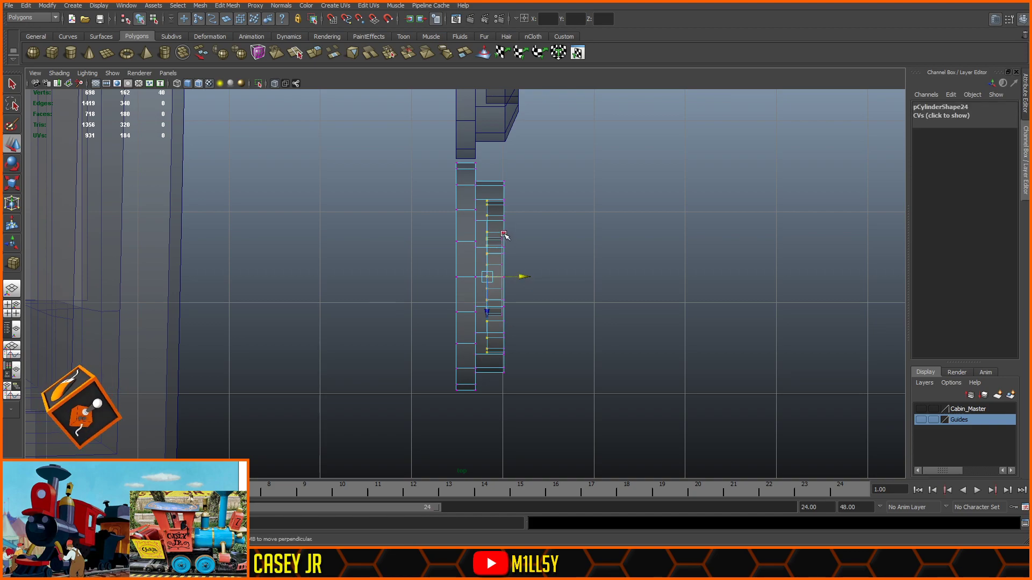
pyautogui.moveTo(495, 234); pyautogui.dragTo(502, 331)
pyautogui.moveTo(525, 277); pyautogui.dragTo(523, 276)
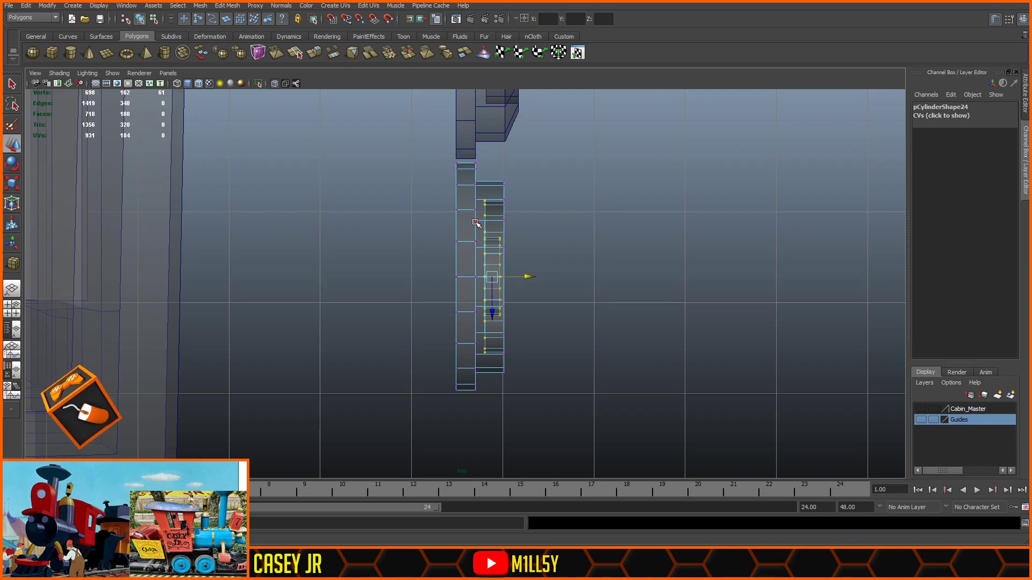
pyautogui.click(552, 224)
# - Turn off X-ray in the perspective view, delete the larger reference wheel copy, and select the small wheel
pyautogui.press('space')
pyautogui.press('space')
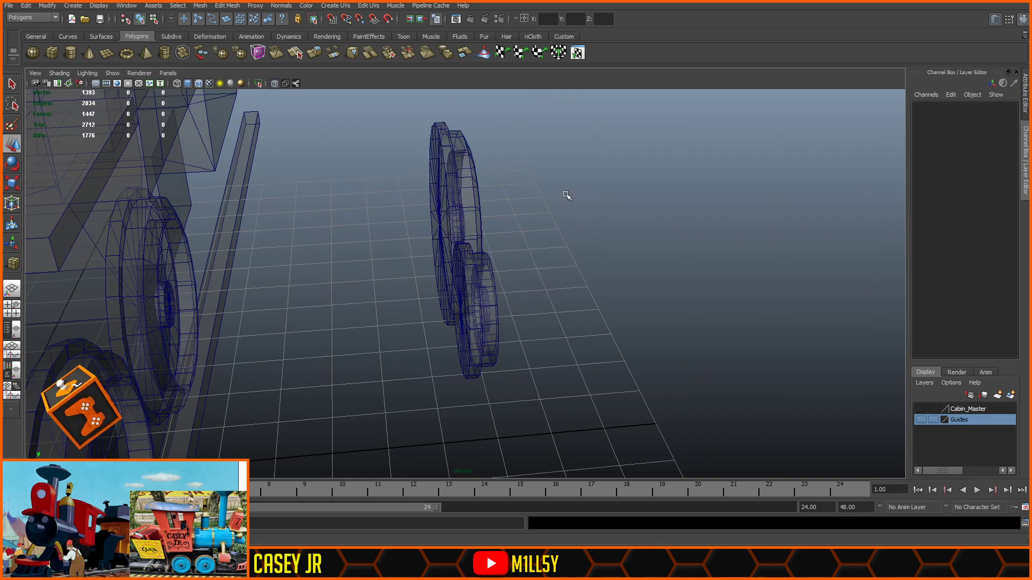
pyautogui.keyDown('alt'); pyautogui.moveTo(595, 223); pyautogui.dragTo(473, 219); pyautogui.keyUp('alt')
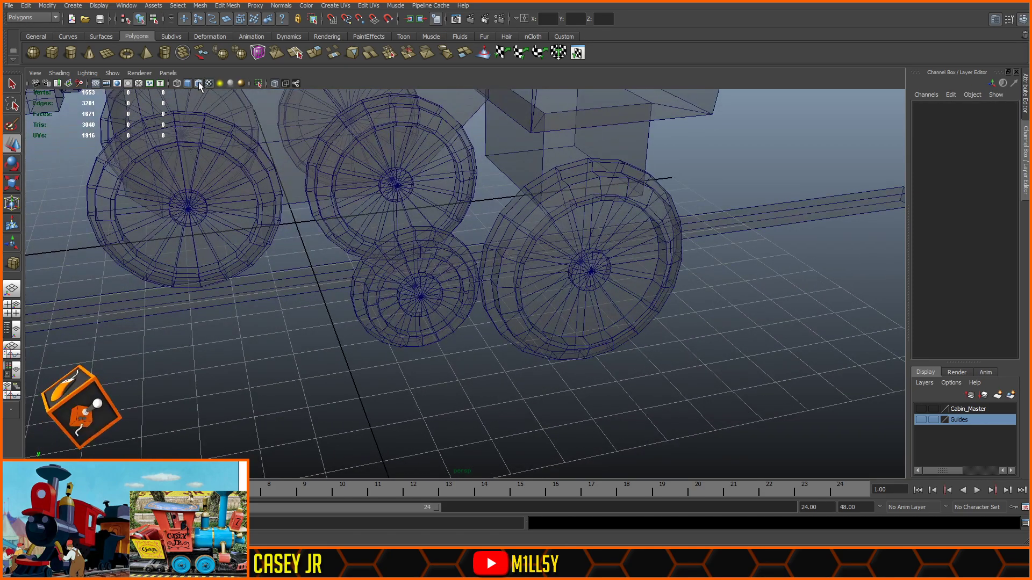
pyautogui.click(274, 84)
pyautogui.keyDown('alt'); pyautogui.moveTo(438, 319); pyautogui.dragTo(463, 330); pyautogui.keyUp('alt')
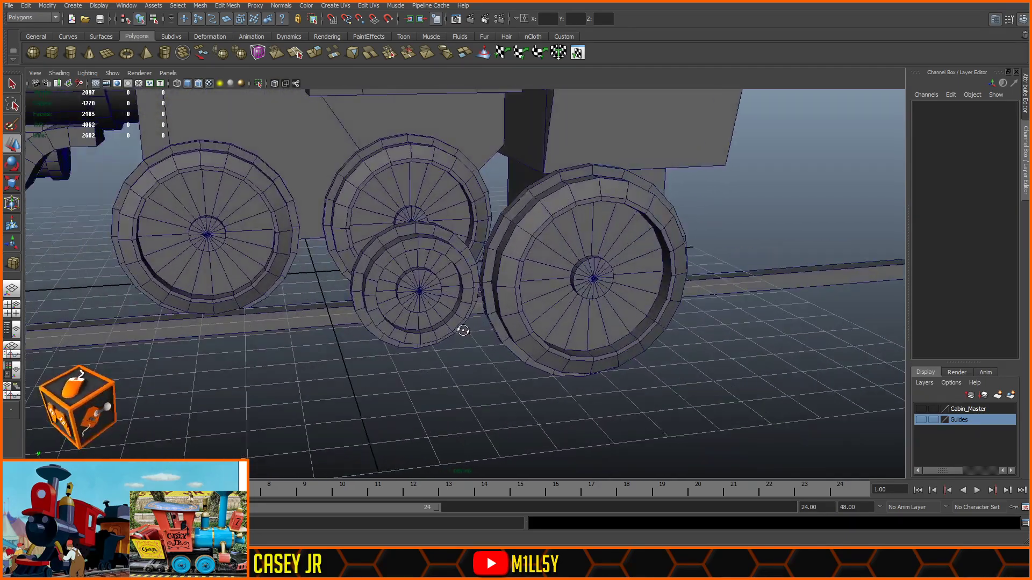
pyautogui.click(583, 282)
pyautogui.press('Delete')
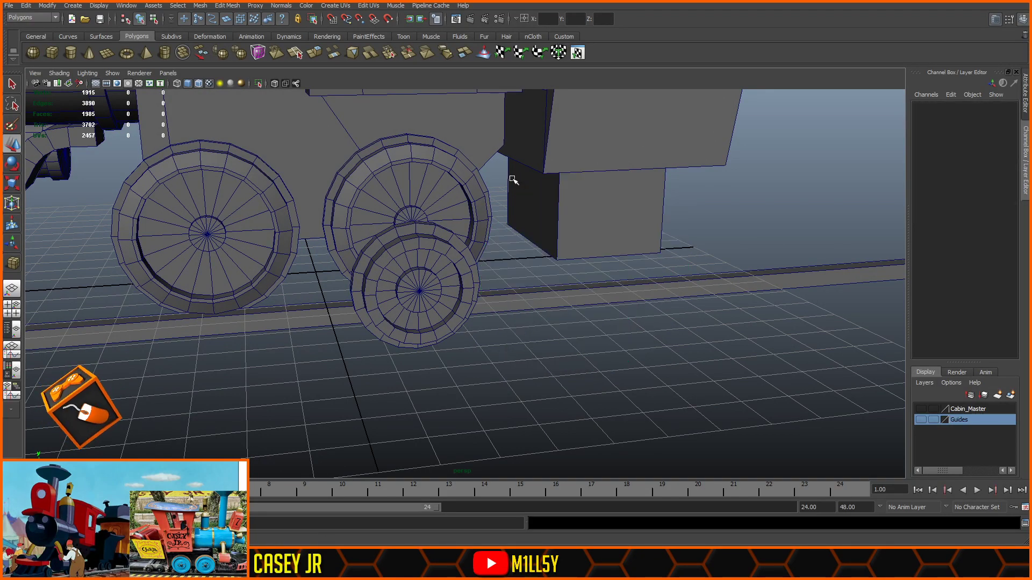
pyautogui.click(444, 296)
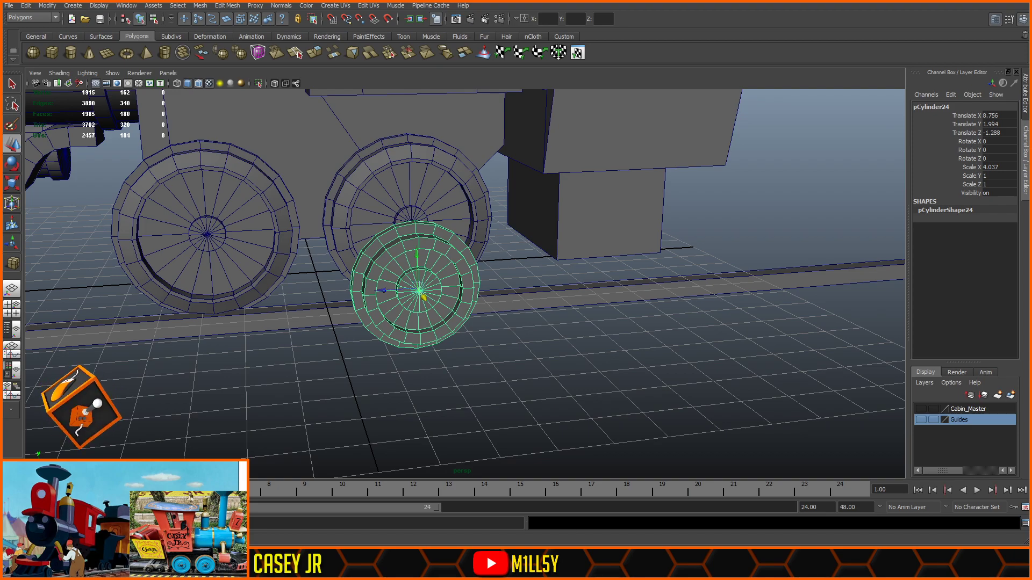
# - Move the small wheel inward to X 2.856 and rest it on the rail behind the large wheels at Y 1.048, Z -5.894
pyautogui.keyDown('alt'); pyautogui.moveTo(563, 369); pyautogui.dragTo(684, 353); pyautogui.keyUp('alt')
pyautogui.moveTo(479, 248); pyautogui.dragTo(175, 356)
pyautogui.keyDown('alt'); pyautogui.moveTo(327, 367); pyautogui.dragTo(307, 368); pyautogui.keyUp('alt')
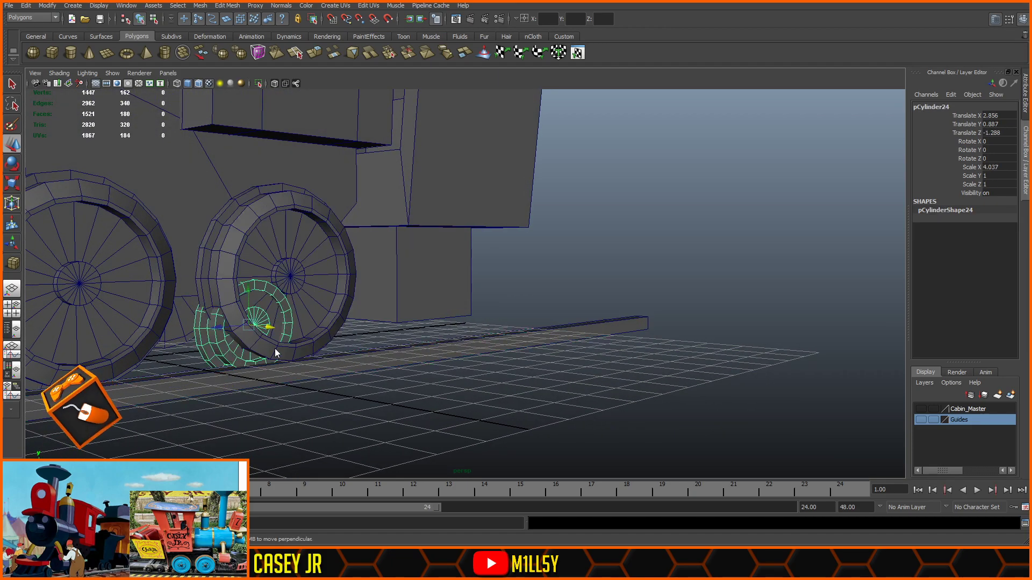
pyautogui.press('space')
pyautogui.moveTo(402, 322); pyautogui.dragTo(402, 312)
pyautogui.moveTo(364, 349); pyautogui.dragTo(671, 349)
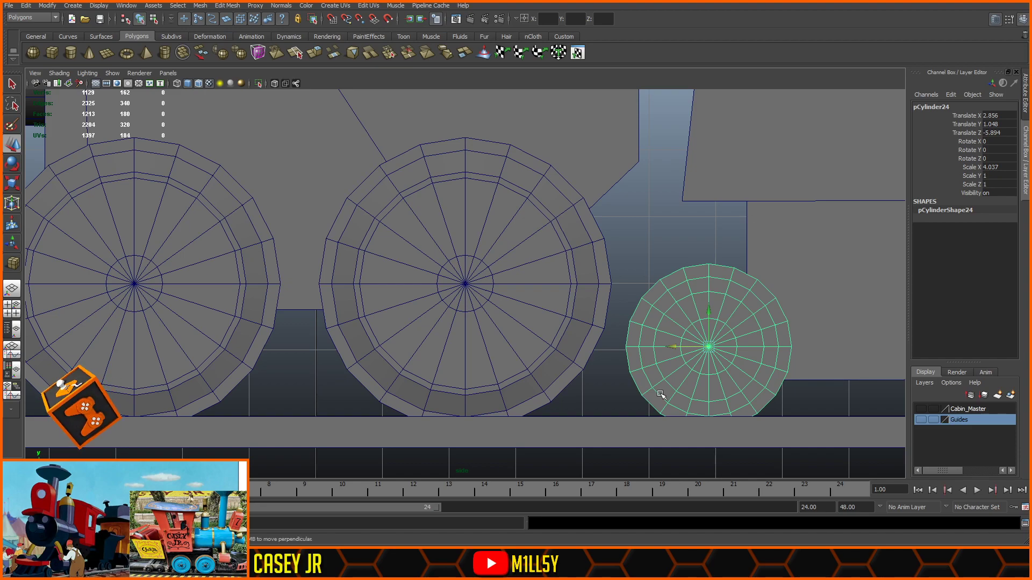
# - Move the small wheel farther back beneath the tender to Z -7.186 and frame it in the perspective view
pyautogui.scroll(-4, 631, 345)
pyautogui.keyDown('alt'); pyautogui.moveTo(697, 295); pyautogui.dragTo(484, 290, button='middle'); pyautogui.keyUp('alt')
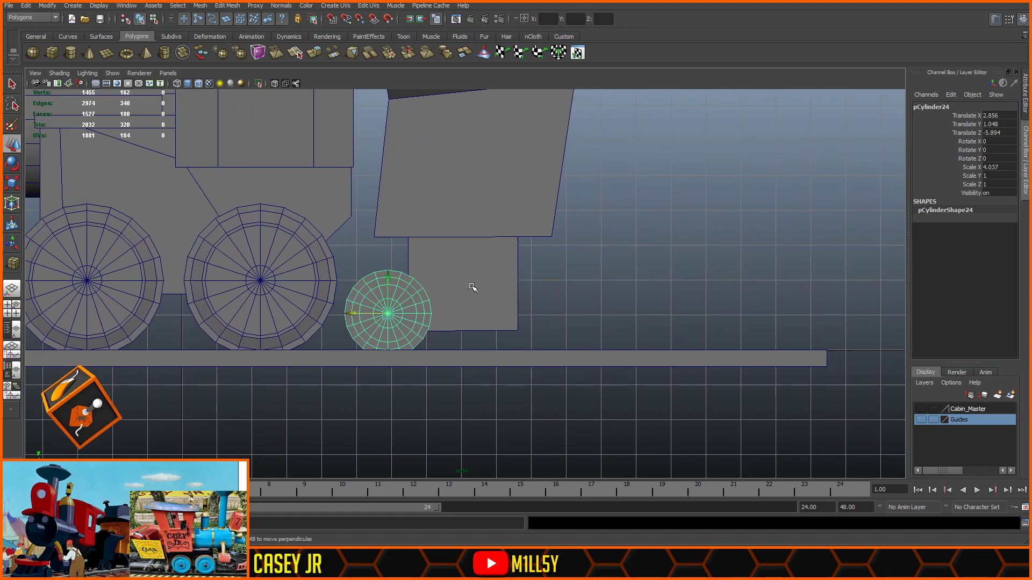
pyautogui.scroll(2, 408, 292)
pyautogui.scroll(2, 408, 291)
pyautogui.moveTo(255, 355); pyautogui.dragTo(356, 373)
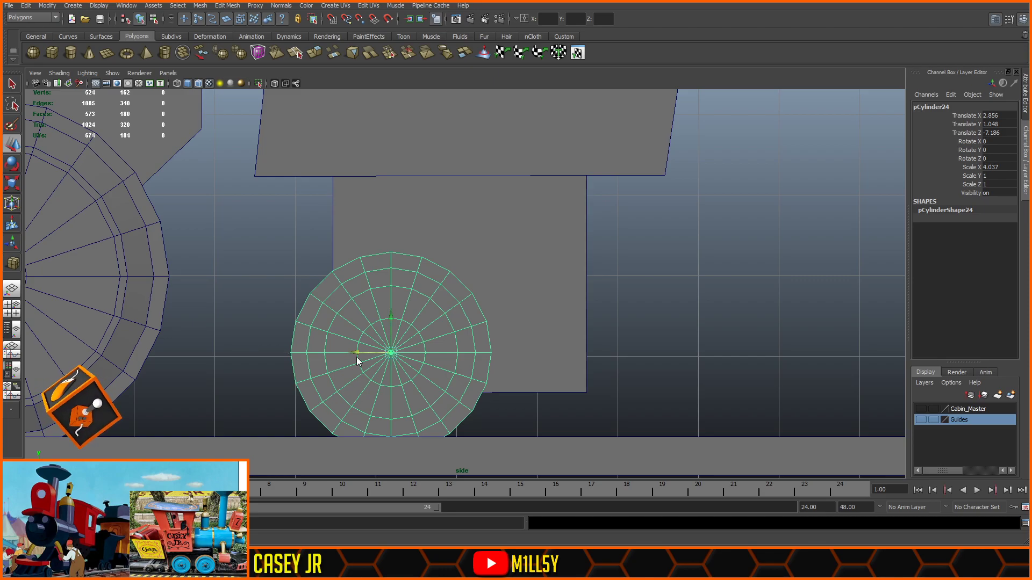
pyautogui.press('space')
pyautogui.moveTo(360, 333); pyautogui.dragTo(321, 235)
pyautogui.keyDown('alt'); pyautogui.moveTo(448, 159); pyautogui.dragTo(687, 218); pyautogui.keyUp('alt')
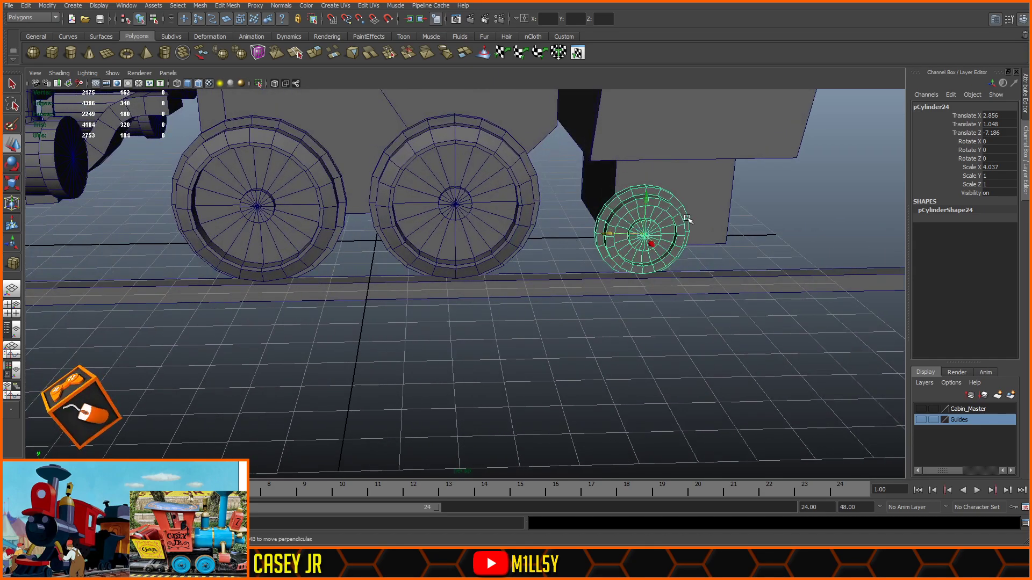
pyautogui.press('f')
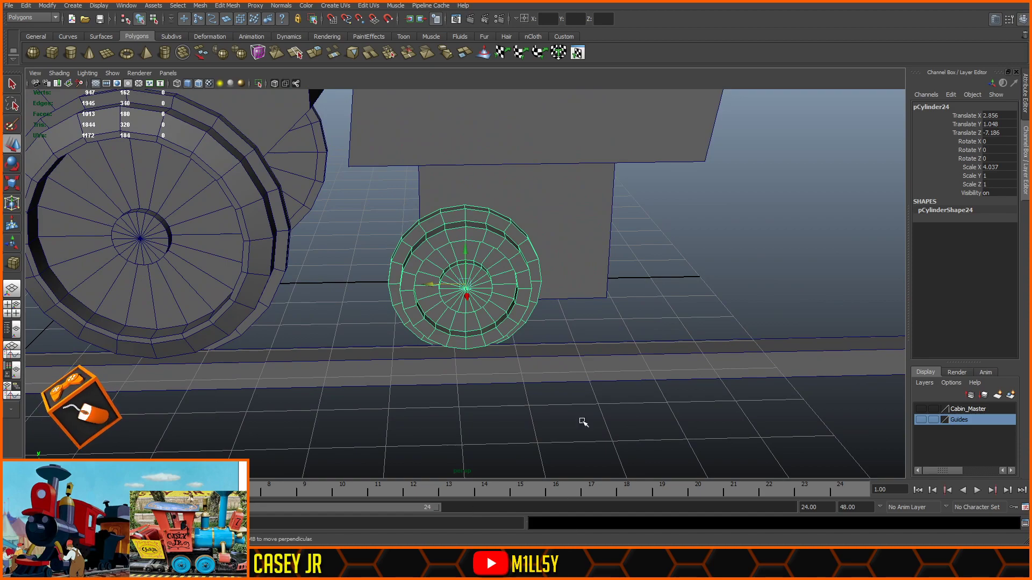
# - Select the front and rear faces of the tender's lower box and scale them apart along Z to lengthen the box
pyautogui.click(555, 183)
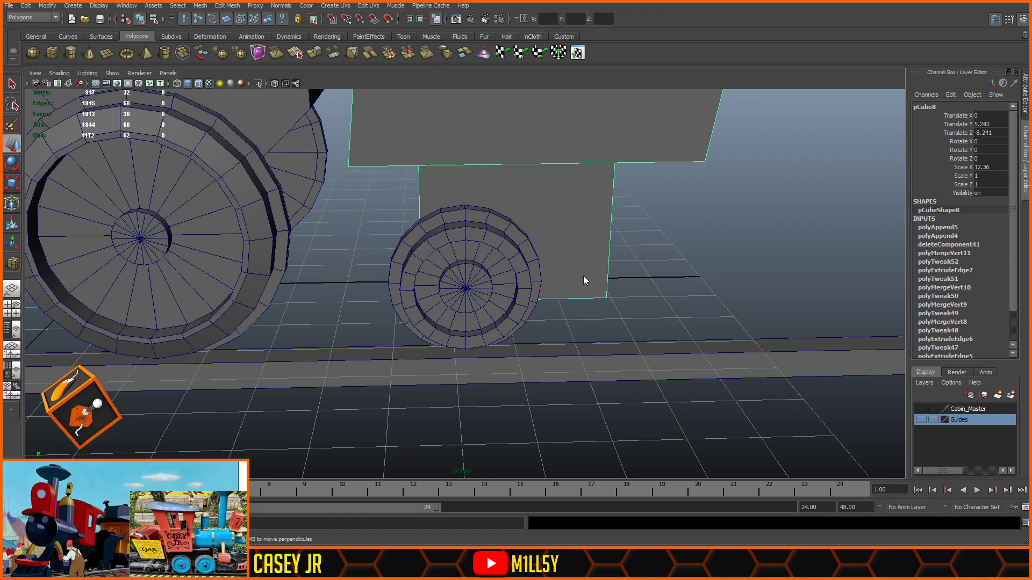
pyautogui.scroll(-3, 578, 258)
pyautogui.keyDown('alt'); pyautogui.moveTo(592, 352); pyautogui.dragTo(586, 271); pyautogui.keyUp('alt')
pyautogui.click(570, 350)
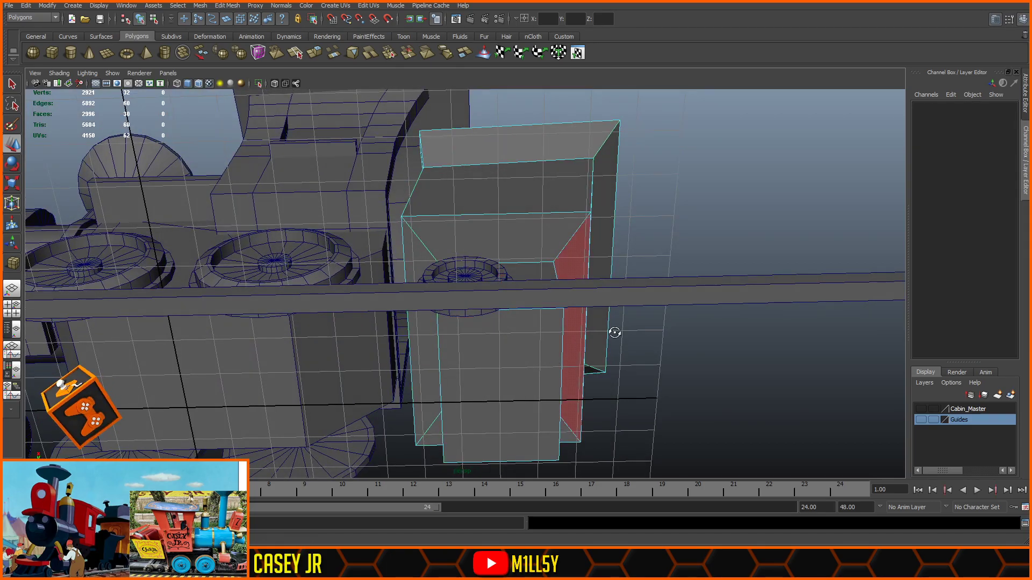
pyautogui.keyDown('alt'); pyautogui.moveTo(610, 334); pyautogui.dragTo(534, 315); pyautogui.keyUp('alt')
pyautogui.click(565, 282)
pyautogui.keyDown('alt'); pyautogui.moveTo(564, 281); pyautogui.dragTo(609, 207); pyautogui.keyUp('alt')
pyautogui.keyDown('shift'); pyautogui.click(403, 290); pyautogui.keyUp('shift')
pyautogui.click(12, 183)
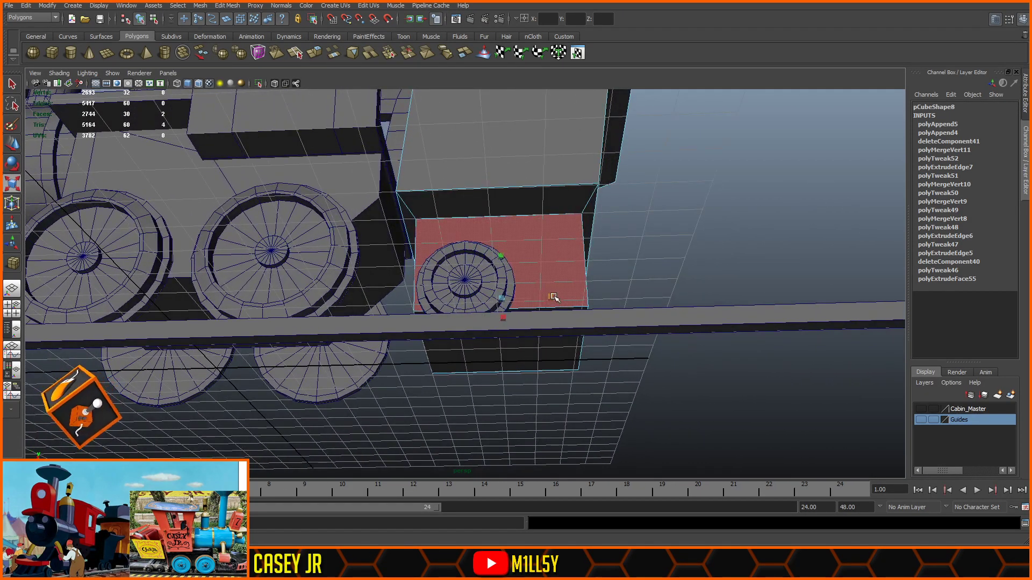
pyautogui.click(693, 244)
pyautogui.keyDown('alt'); pyautogui.moveTo(720, 235); pyautogui.dragTo(720, 287); pyautogui.keyUp('alt')
pyautogui.click(425, 283)
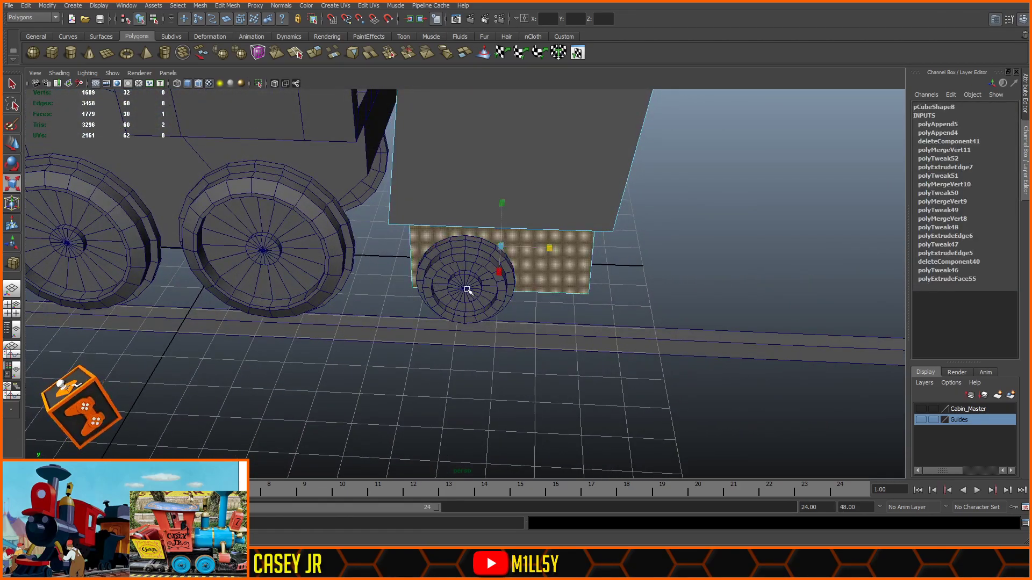
# - Move the small wheel forward to Z -6.56 and place a duplicate near the rear of the tender's lower box at Z -9.545
pyautogui.moveTo(564, 268); pyautogui.dragTo(601, 248, button='right')
pyautogui.click(486, 282)
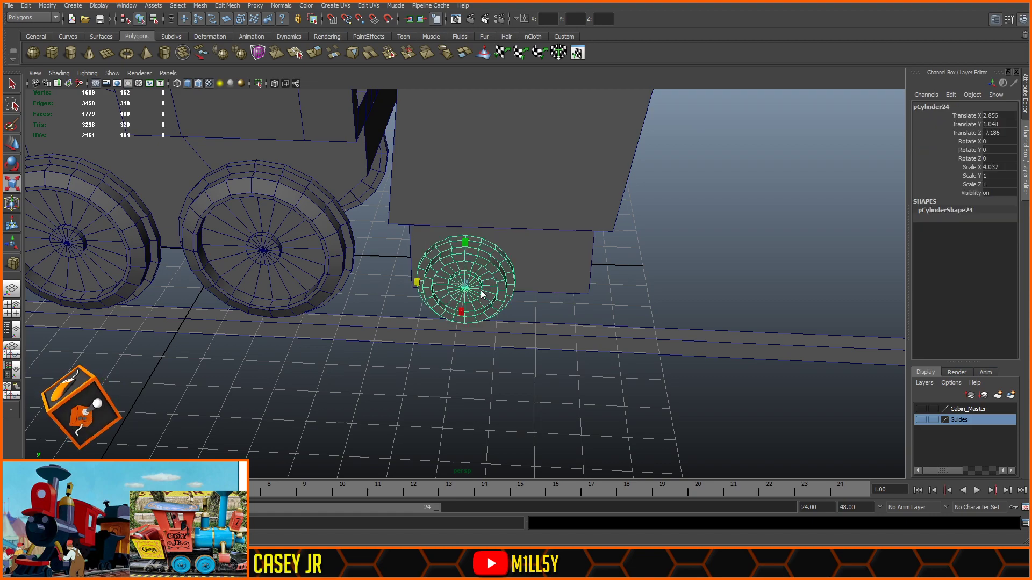
pyautogui.press('space')
pyautogui.press('space')
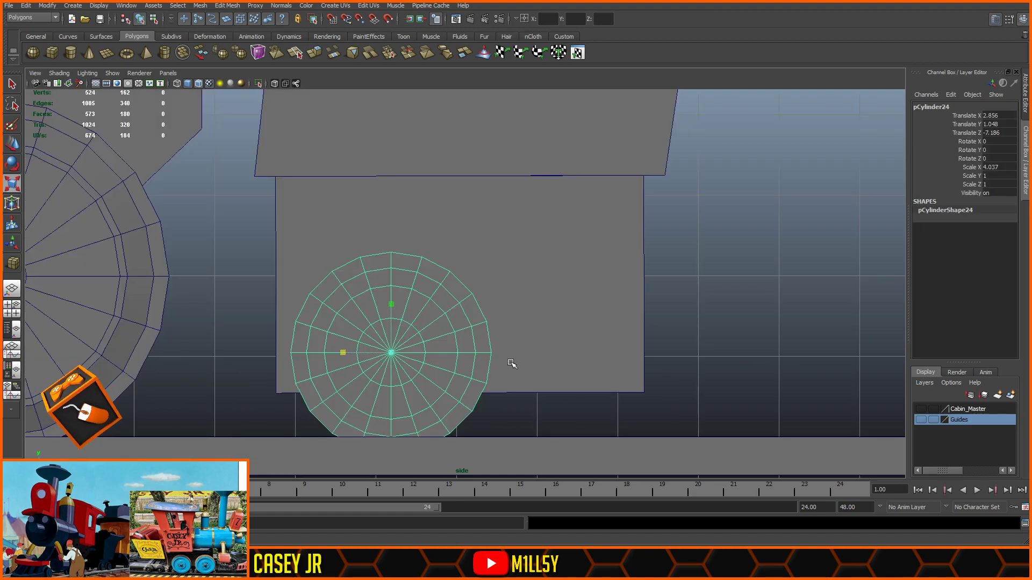
pyautogui.keyDown('alt'); pyautogui.moveTo(493, 345); pyautogui.dragTo(537, 269, button='middle'); pyautogui.keyUp('alt')
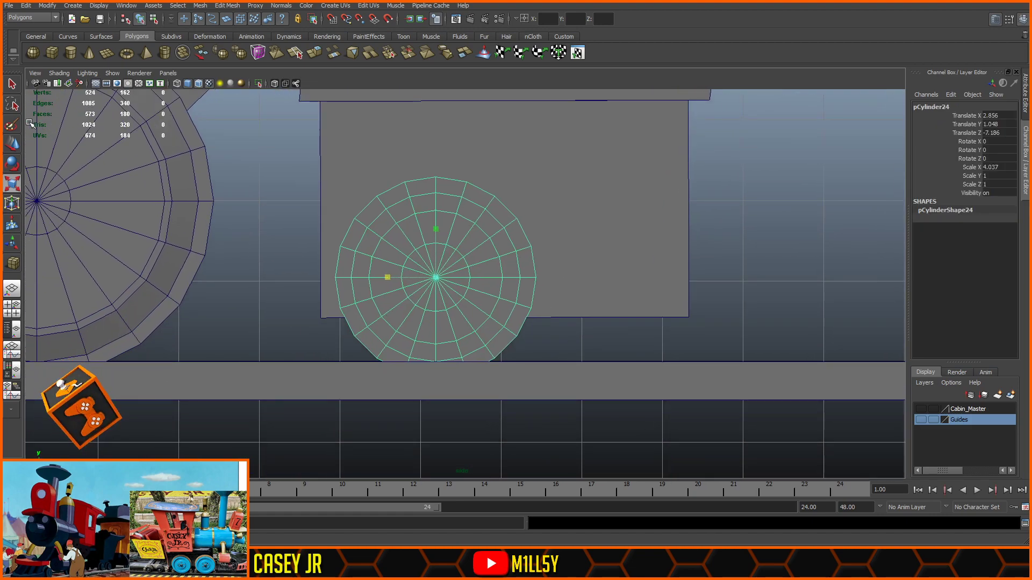
pyautogui.click(12, 144)
pyautogui.moveTo(400, 281); pyautogui.dragTo(589, 292)
pyautogui.hotkey('ctrl', 'd')
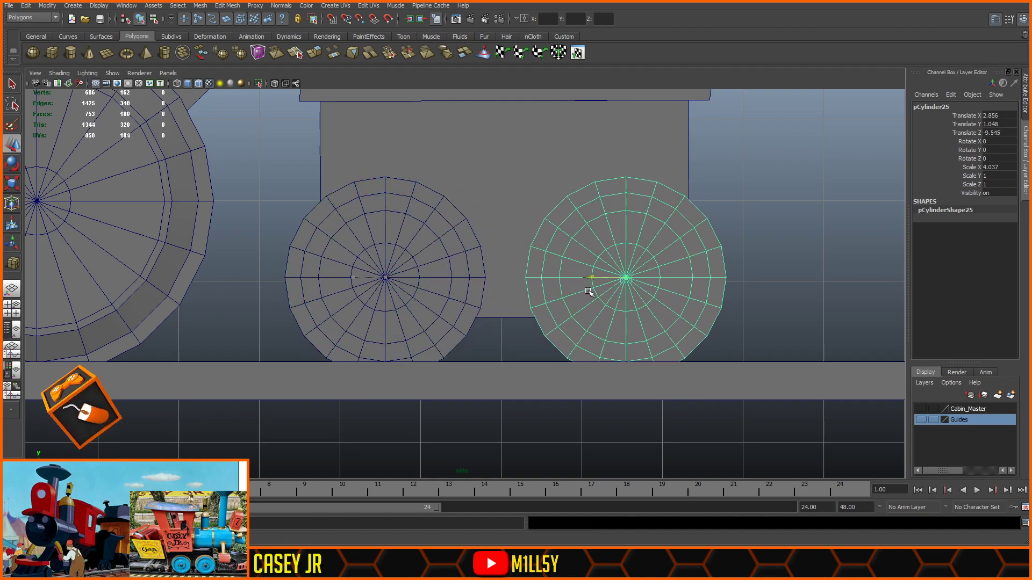
# - Fine-tune the rear small wheel's position to Z -9.525 with X-ray shading on, and turn X-ray off again
pyautogui.click(275, 83)
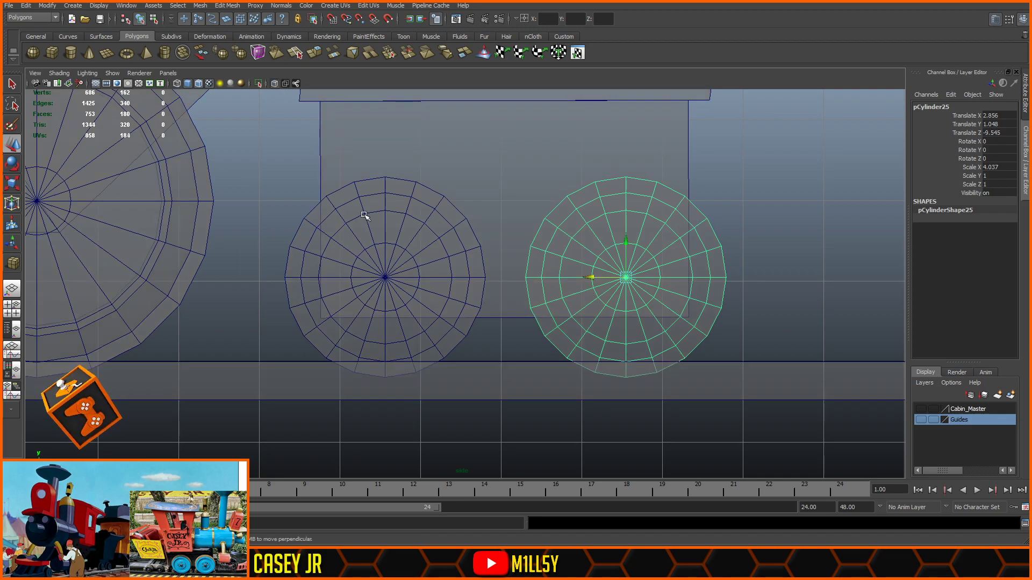
pyautogui.moveTo(588, 278); pyautogui.dragTo(588, 278)
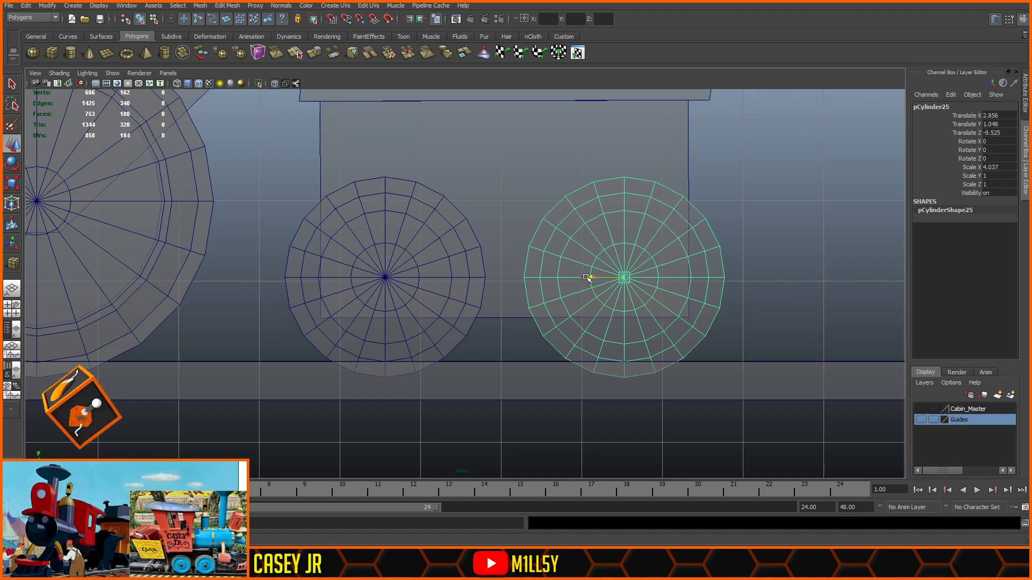
pyautogui.click(775, 181)
pyautogui.press('space')
pyautogui.press('space')
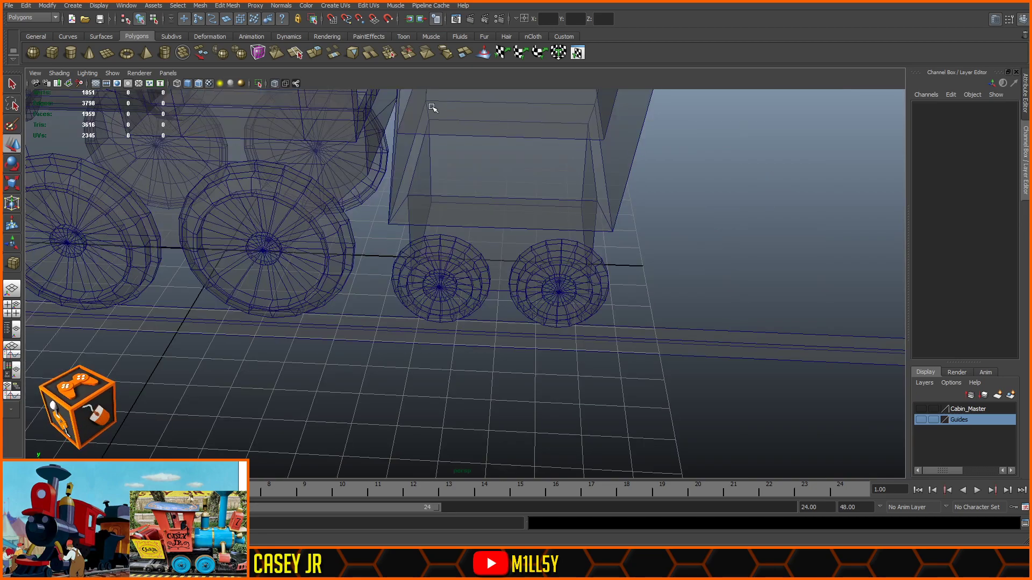
pyautogui.click(276, 83)
# - Duplicate the tender's front small wheel and move the copy forward along Z to just behind the cowcatcher, at Z 9.476
pyautogui.scroll(-5, 479, 339)
pyautogui.moveTo(479, 339)
pyautogui.keyDown('alt'); pyautogui.mouseDown()
pyautogui.moveTo(530, 343)
pyautogui.moveTo(537, 363)
pyautogui.mouseUp(); pyautogui.keyUp('alt')
pyautogui.keyDown('alt'); pyautogui.moveTo(453, 355); pyautogui.dragTo(660, 299); pyautogui.keyUp('alt')
pyautogui.click(640, 270)
pyautogui.keyDown('alt'); pyautogui.moveTo(747, 333); pyautogui.dragTo(675, 362); pyautogui.keyUp('alt')
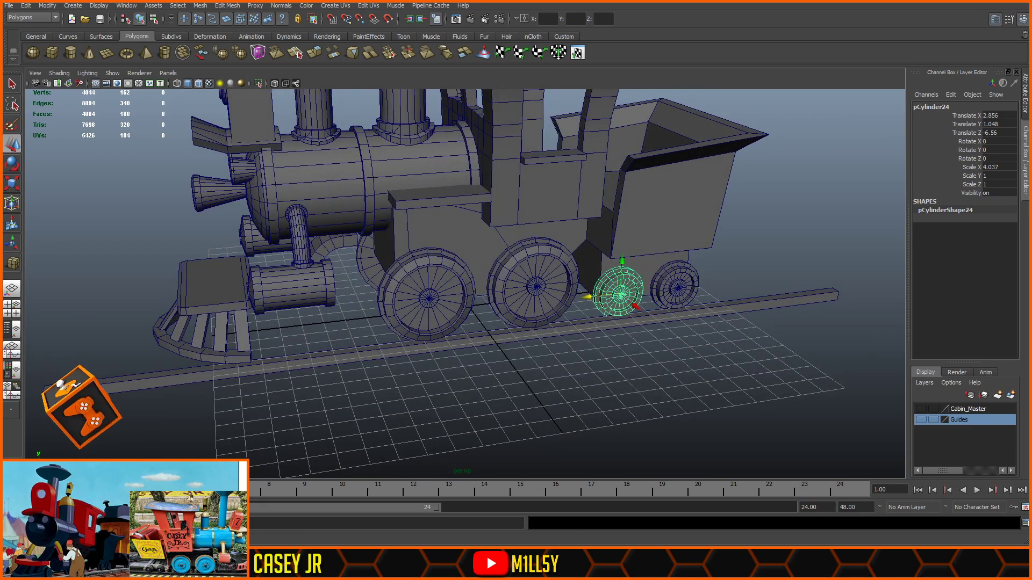
pyautogui.keyDown('alt'); pyautogui.moveTo(705, 387); pyautogui.dragTo(666, 376); pyautogui.keyUp('alt')
pyautogui.hotkey('ctrl', 'd')
pyautogui.moveTo(574, 308); pyautogui.dragTo(215, 355)
pyautogui.keyDown('alt'); pyautogui.moveTo(229, 427); pyautogui.dragTo(580, 361); pyautogui.keyUp('alt')
pyautogui.press('f')
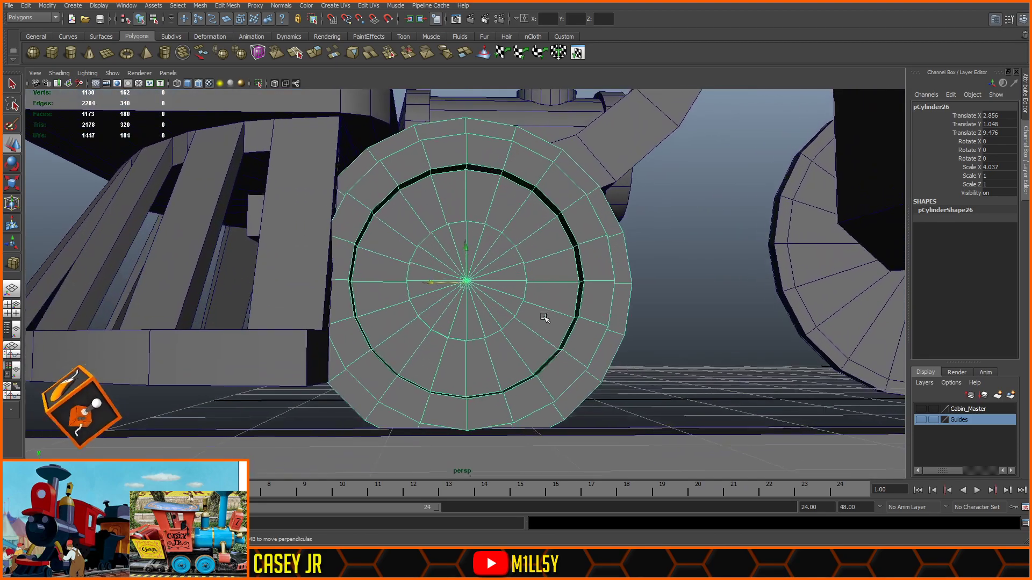
# - Shift the copied wheel slightly back from the cowcatcher to Z 9.236 and check its placement from the front
pyautogui.scroll(-2, 542, 317)
pyautogui.keyDown('alt'); pyautogui.moveTo(537, 313); pyautogui.dragTo(513, 331); pyautogui.keyUp('alt')
pyautogui.moveTo(439, 293); pyautogui.dragTo(479, 301, button='middle')
pyautogui.keyDown('alt'); pyautogui.moveTo(478, 301); pyautogui.dragTo(713, 274); pyautogui.keyUp('alt')
pyautogui.keyDown('alt'); pyautogui.moveTo(714, 274); pyautogui.dragTo(608, 279, button='right'); pyautogui.keyUp('alt')
pyautogui.keyDown('alt'); pyautogui.moveTo(638, 273); pyautogui.dragTo(855, 335); pyautogui.keyUp('alt')
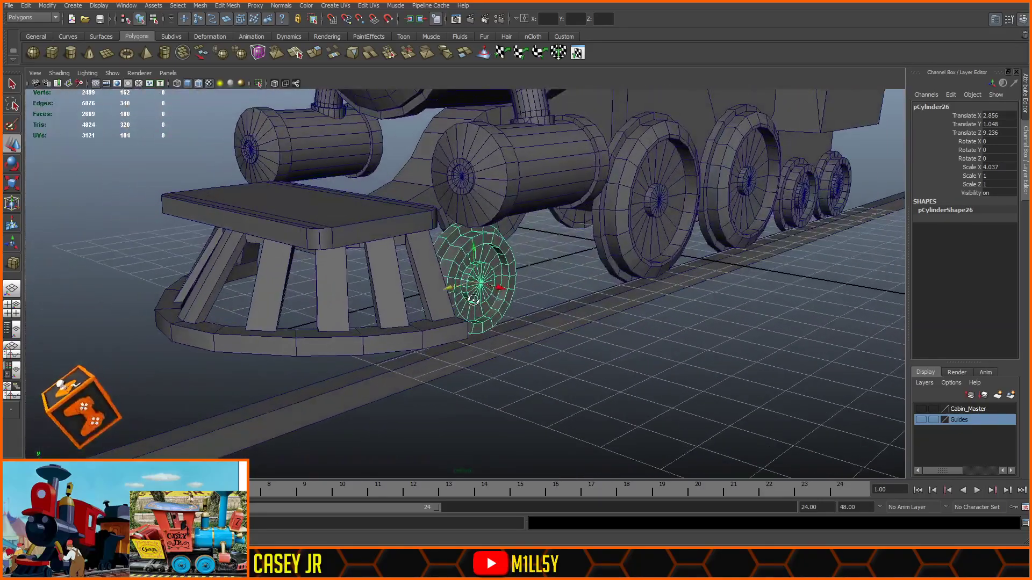
pyautogui.keyDown('alt'); pyautogui.moveTo(854, 336); pyautogui.dragTo(627, 322, button='right'); pyautogui.keyUp('alt')
pyautogui.keyDown('shift'); pyautogui.click(733, 246); pyautogui.keyUp('shift')
pyautogui.keyDown('shift'); pyautogui.click(774, 230); pyautogui.keyUp('shift')
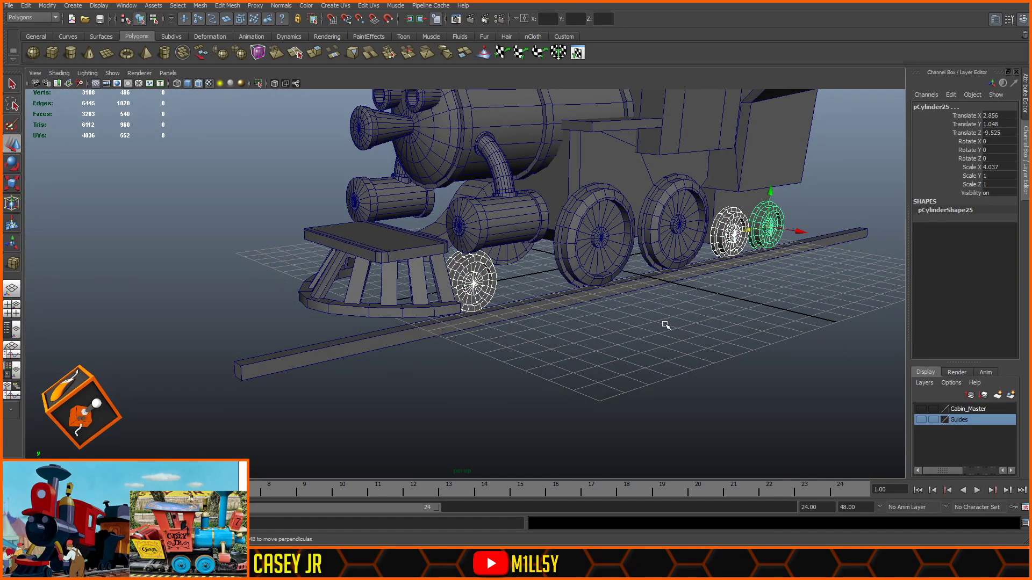
pyautogui.keyDown('shift'); pyautogui.click(582, 247); pyautogui.keyUp('shift')
pyautogui.keyDown('shift'); pyautogui.click(667, 224); pyautogui.keyUp('shift')
pyautogui.keyDown('alt'); pyautogui.moveTo(608, 342); pyautogui.dragTo(744, 327); pyautogui.keyUp('alt')
pyautogui.click(744, 327)
# - Delete the two old large wheels on the opposite side of the locomotive
pyautogui.click(237, 255)
pyautogui.keyDown('shift'); pyautogui.click(183, 250); pyautogui.keyUp('shift')
pyautogui.press('Delete')
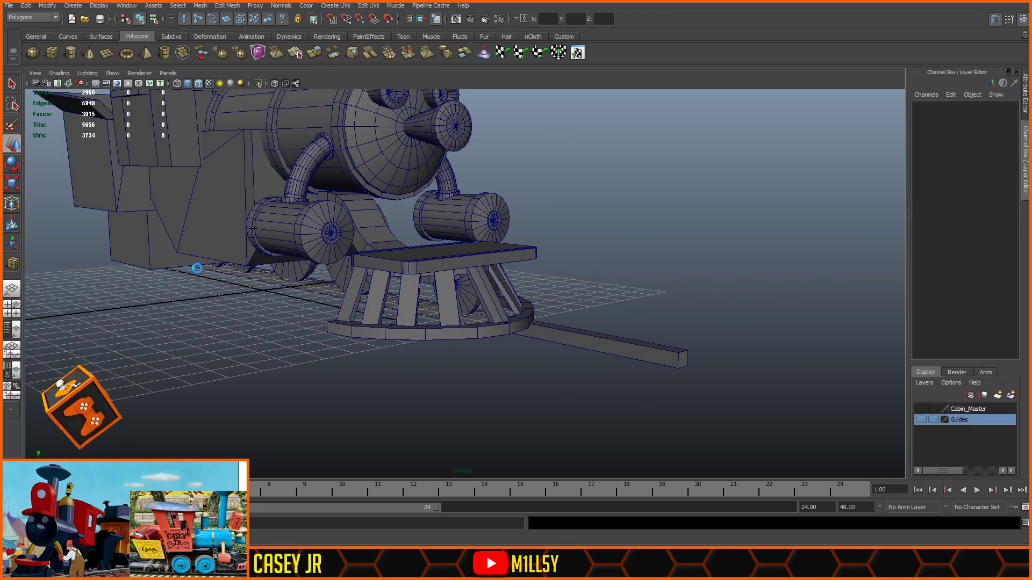
# - Group the three small wheels, two large wheels and the rail, and mirror a copy of the group to the opposite side
pyautogui.keyDown('alt'); pyautogui.moveTo(686, 218); pyautogui.dragTo(487, 265); pyautogui.keyUp('alt')
pyautogui.click(473, 282)
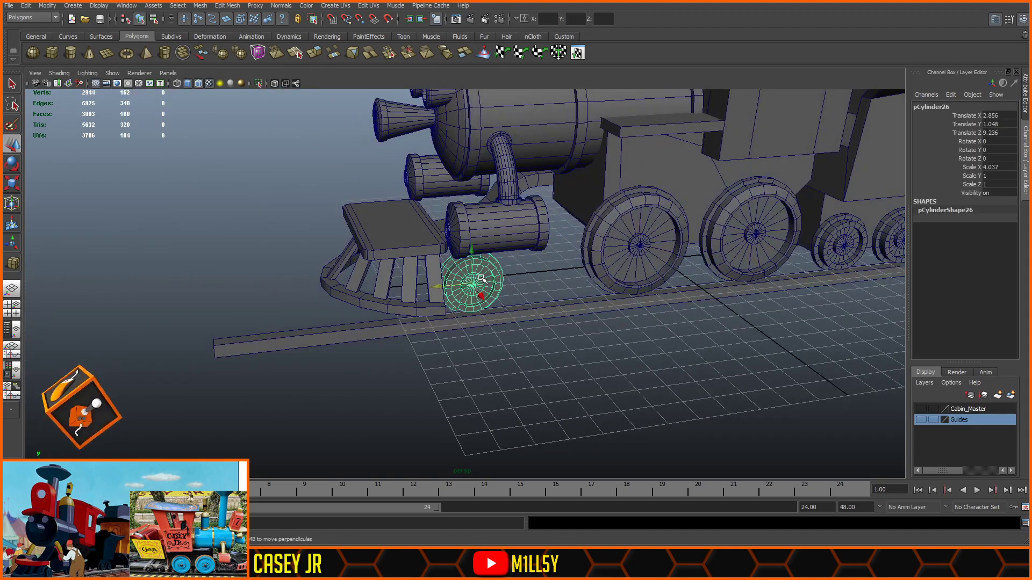
pyautogui.keyDown('shift'); pyautogui.click(632, 268); pyautogui.keyUp('shift')
pyautogui.keyDown('shift'); pyautogui.click(599, 308); pyautogui.keyUp('shift')
pyautogui.keyDown('shift'); pyautogui.click(737, 255); pyautogui.keyUp('shift')
pyautogui.keyDown('shift'); pyautogui.click(828, 242); pyautogui.keyUp('shift')
pyautogui.keyDown('shift'); pyautogui.click(894, 242); pyautogui.keyUp('shift')
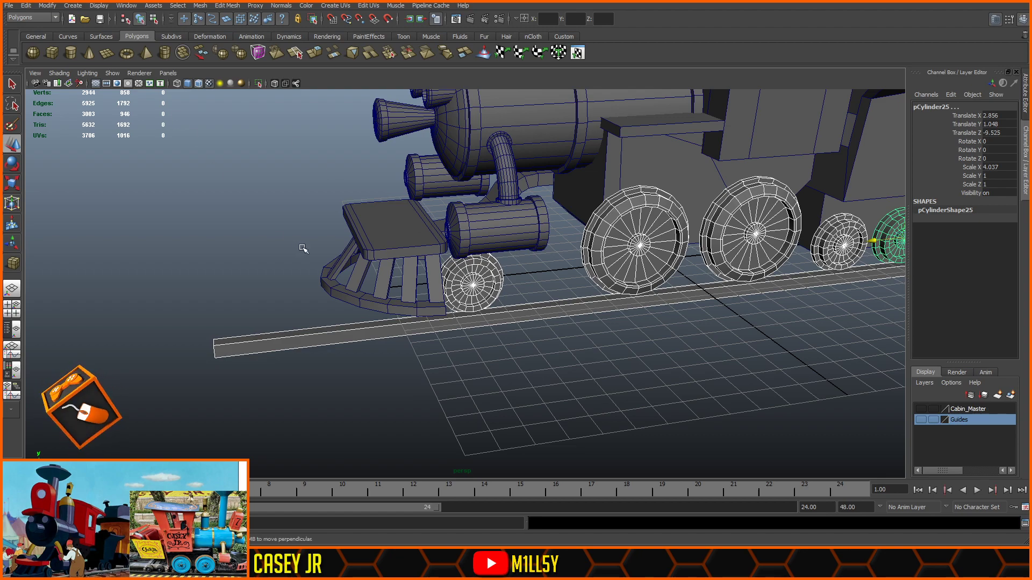
pyautogui.hotkey('ctrl', 'g')
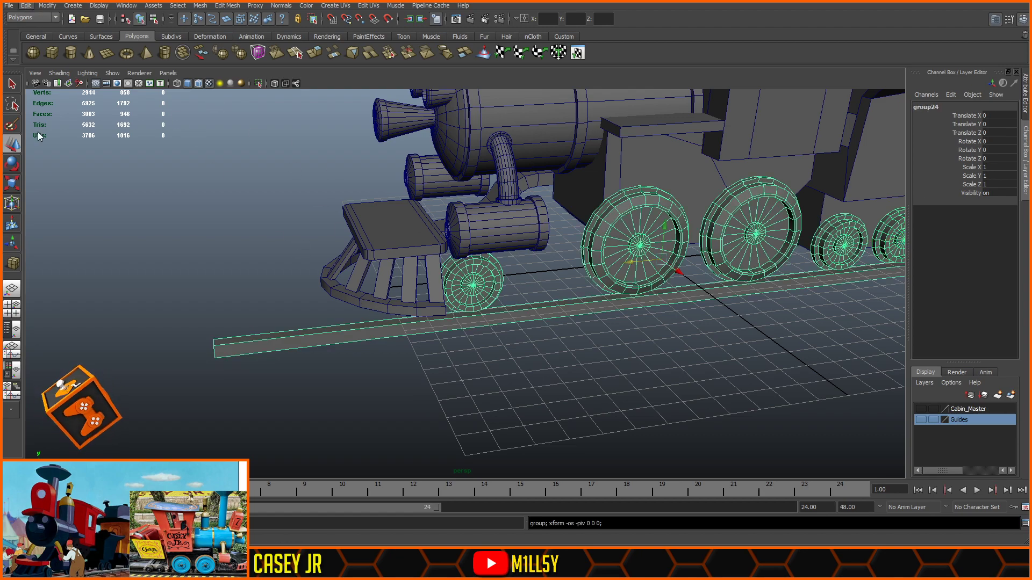
pyautogui.click(472, 369)
# - Examine the wheels and rails on both sides of the locomotive from the front, rear and underneath
pyautogui.keyDown('alt'); pyautogui.moveTo(470, 395); pyautogui.dragTo(615, 387); pyautogui.keyUp('alt')
pyautogui.keyDown('alt'); pyautogui.moveTo(456, 360); pyautogui.dragTo(618, 371); pyautogui.keyUp('alt')
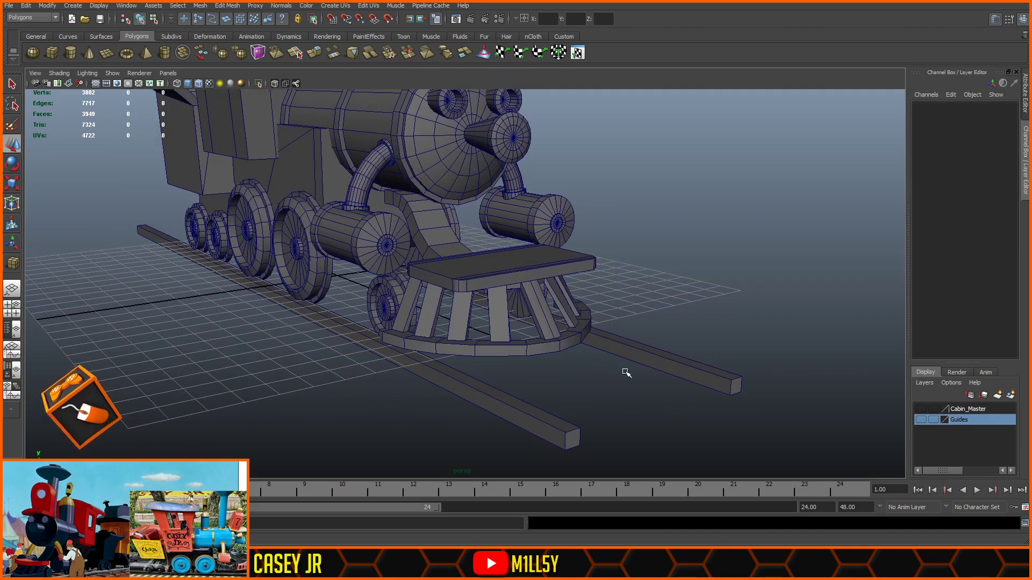
pyautogui.keyDown('alt'); pyautogui.moveTo(452, 380); pyautogui.dragTo(364, 321); pyautogui.keyUp('alt')
pyautogui.scroll(-5, 462, 371)
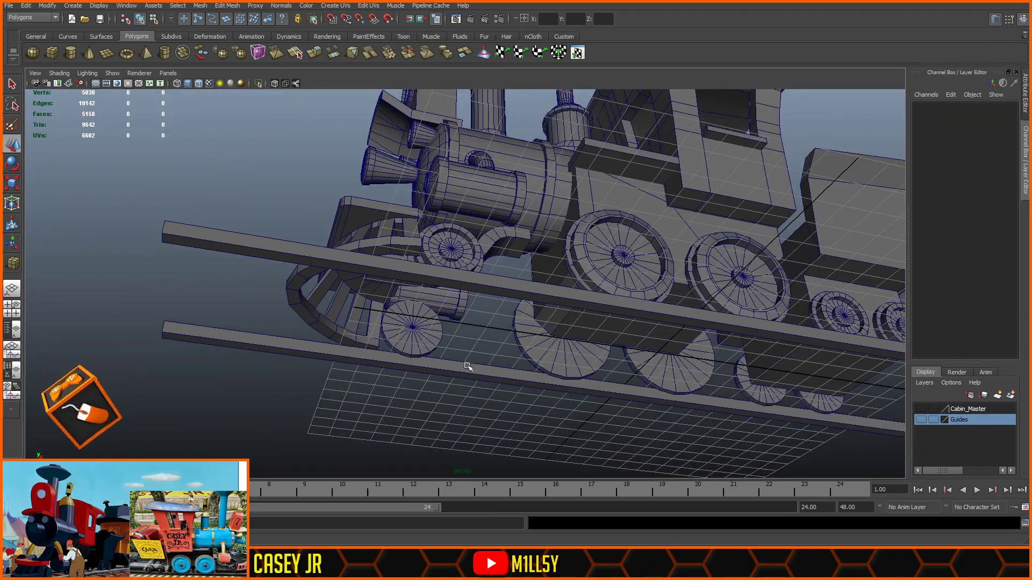
pyautogui.keyDown('alt'); pyautogui.moveTo(476, 334); pyautogui.dragTo(503, 347); pyautogui.keyUp('alt')
pyautogui.keyDown('alt'); pyautogui.moveTo(754, 345); pyautogui.dragTo(821, 292); pyautogui.keyUp('alt')
pyautogui.keyDown('alt'); pyautogui.moveTo(882, 301); pyautogui.dragTo(638, 368); pyautogui.keyUp('alt')
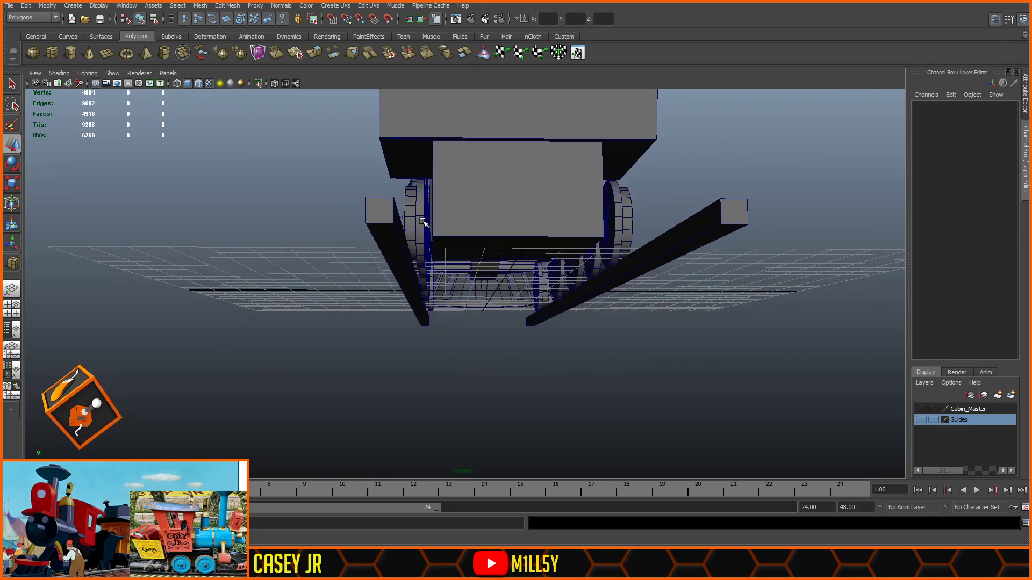
pyautogui.keyDown('alt'); pyautogui.moveTo(483, 263); pyautogui.dragTo(716, 233); pyautogui.keyUp('alt')
pyautogui.scroll(4, 526, 302)
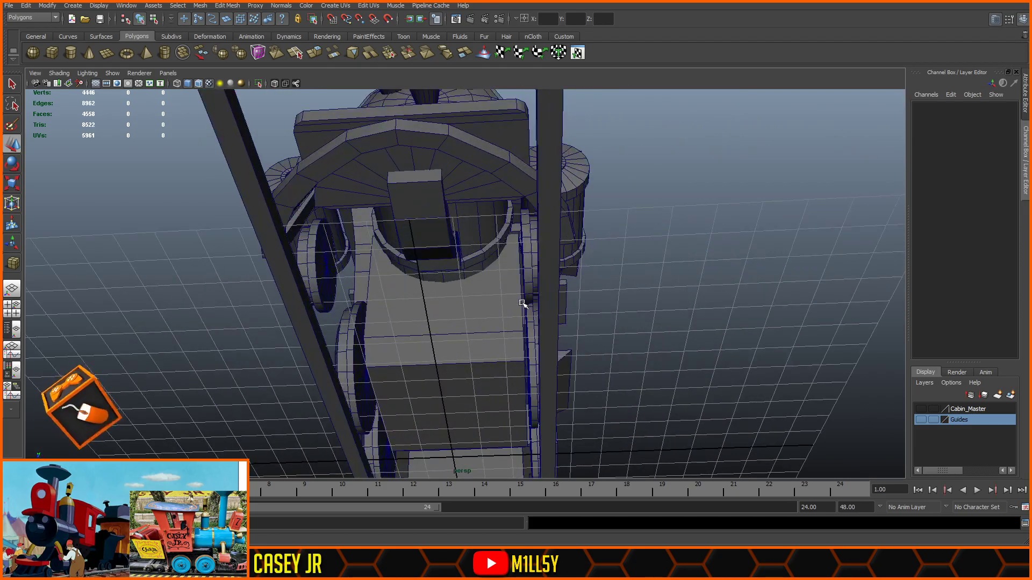
pyautogui.keyDown('alt'); pyautogui.moveTo(525, 302); pyautogui.dragTo(561, 307); pyautogui.keyUp('alt')
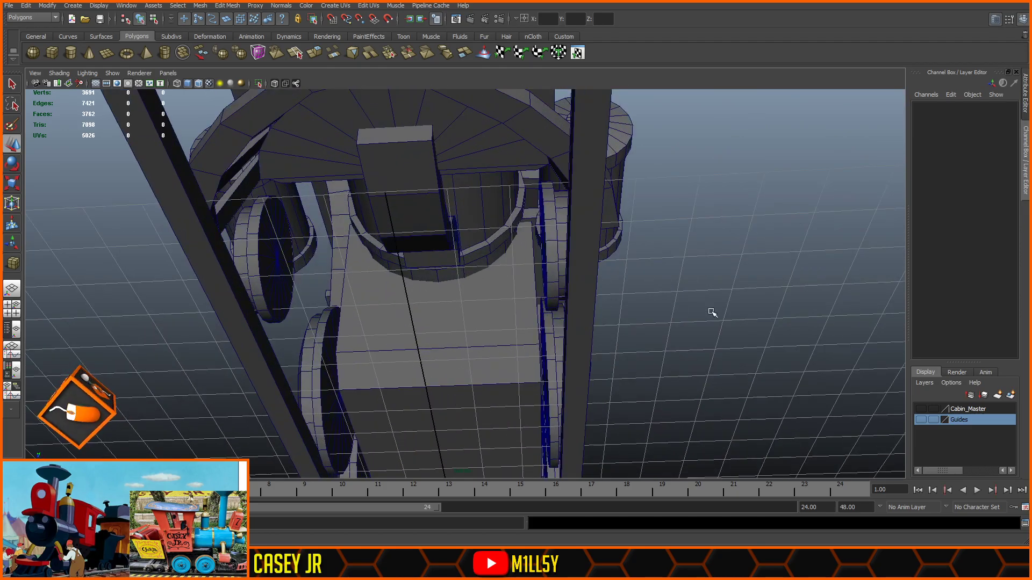
# - Create a polygon cylinder beside the front small wheel and set its Rotate Z to 90
pyautogui.click(71, 56)
pyautogui.scroll(-5, 567, 285)
pyautogui.moveTo(690, 322)
pyautogui.keyDown('alt'); pyautogui.mouseDown()
pyautogui.moveTo(474, 410)
pyautogui.moveTo(459, 317)
pyautogui.mouseUp(); pyautogui.keyUp('alt')
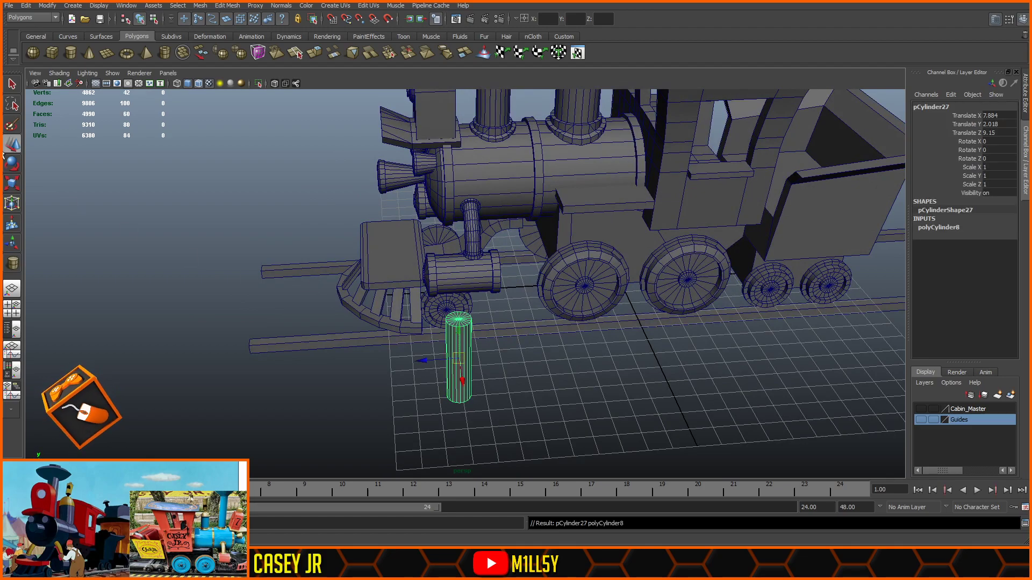
pyautogui.click(15, 166)
pyautogui.moveTo(462, 359); pyautogui.dragTo(443, 297)
pyautogui.click(998, 159)
pyautogui.write('90')
pyautogui.press('Return')
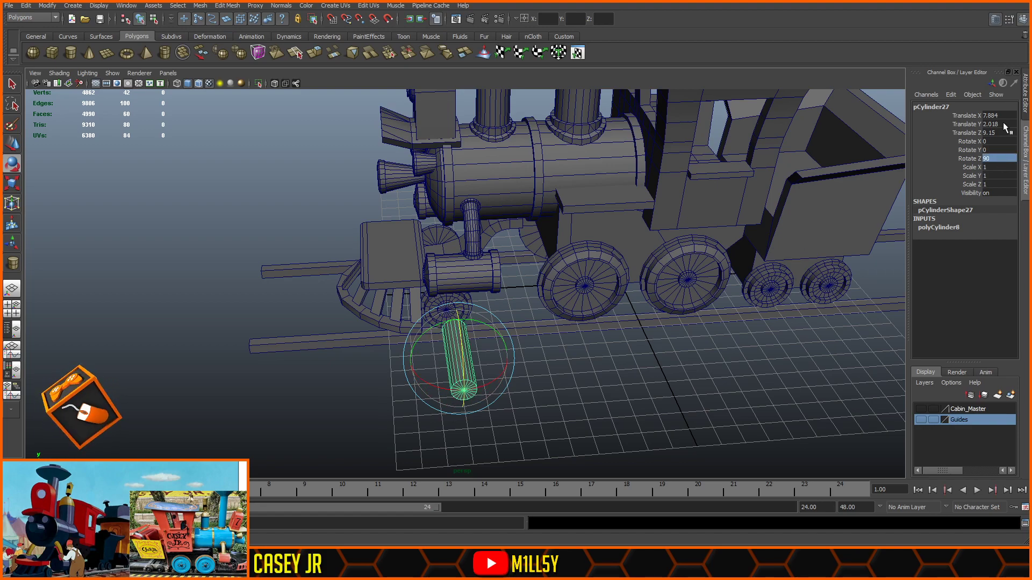
# - Snap the cylinder onto the centre of the front small wheel and set its Translate X to 0
pyautogui.press('space')
pyautogui.press('space')
pyautogui.keyDown('alt'); pyautogui.moveTo(559, 356); pyautogui.dragTo(392, 318, button='right'); pyautogui.keyUp('alt')
pyautogui.keyDown('alt'); pyautogui.moveTo(296, 302); pyautogui.dragTo(736, 325, button='middle'); pyautogui.keyUp('alt')
pyautogui.keyDown('alt'); pyautogui.moveTo(439, 310); pyautogui.dragTo(542, 280, button='middle'); pyautogui.keyUp('alt')
pyautogui.scroll(2, 588, 282)
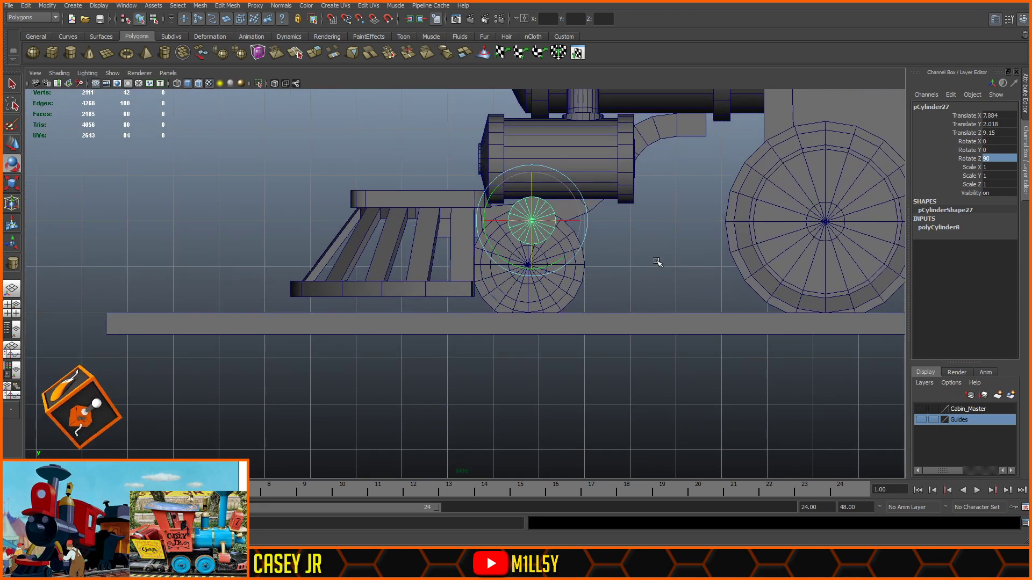
pyautogui.keyDown('alt'); pyautogui.moveTo(703, 208); pyautogui.dragTo(562, 229, button='middle'); pyautogui.keyUp('alt')
pyautogui.scroll(1, 562, 229)
pyautogui.press('q')
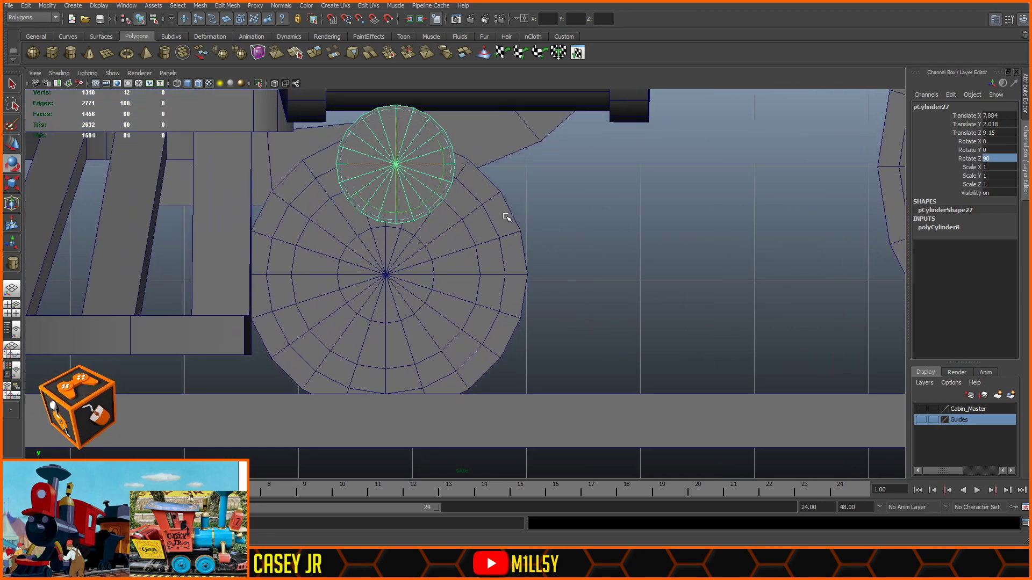
pyautogui.click(12, 144)
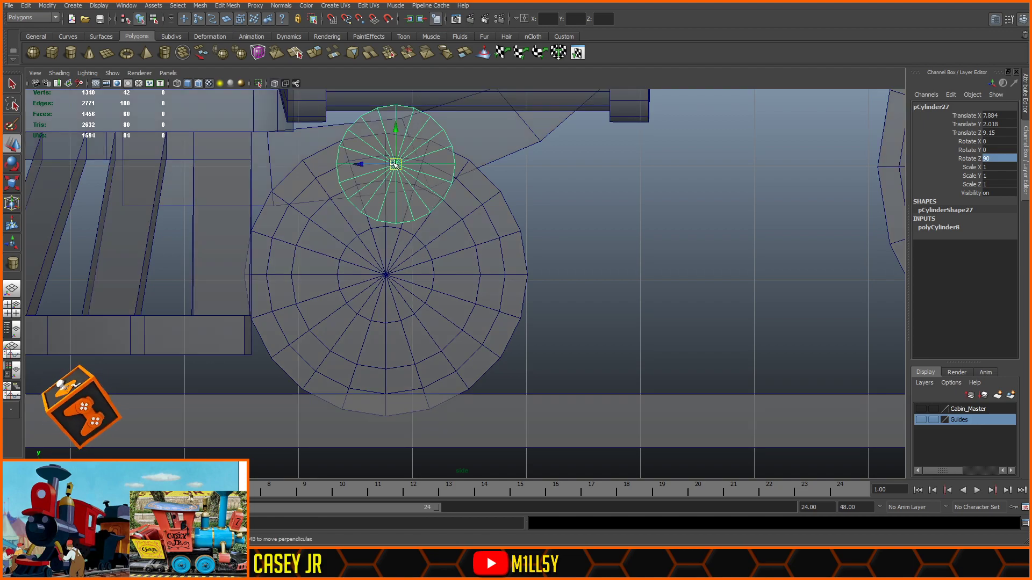
pyautogui.click(999, 115)
pyautogui.write('0')
pyautogui.press('Return')
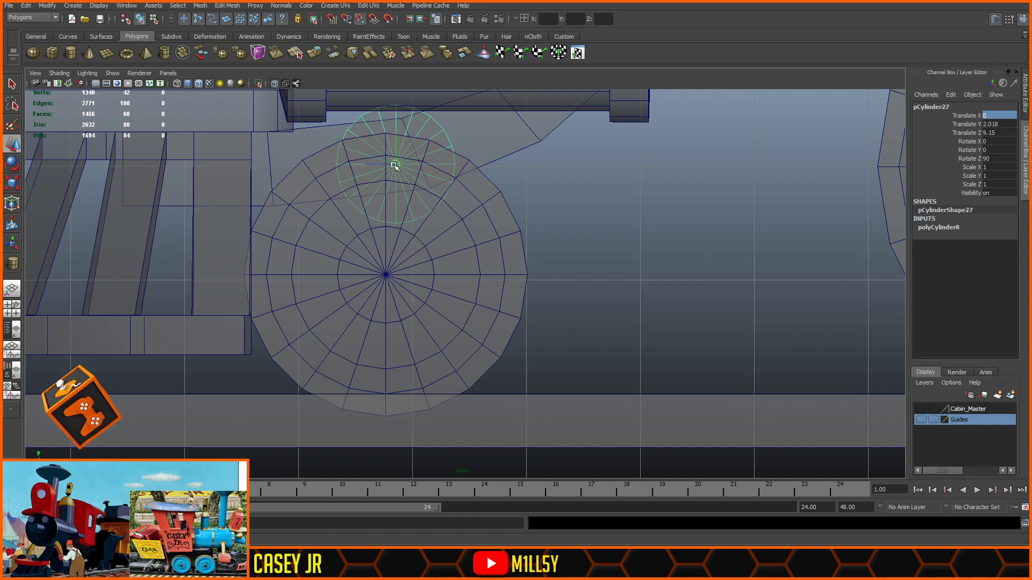
pyautogui.moveTo(395, 165); pyautogui.dragTo(386, 274)
pyautogui.click(992, 115)
pyautogui.write('0')
pyautogui.press('Return')
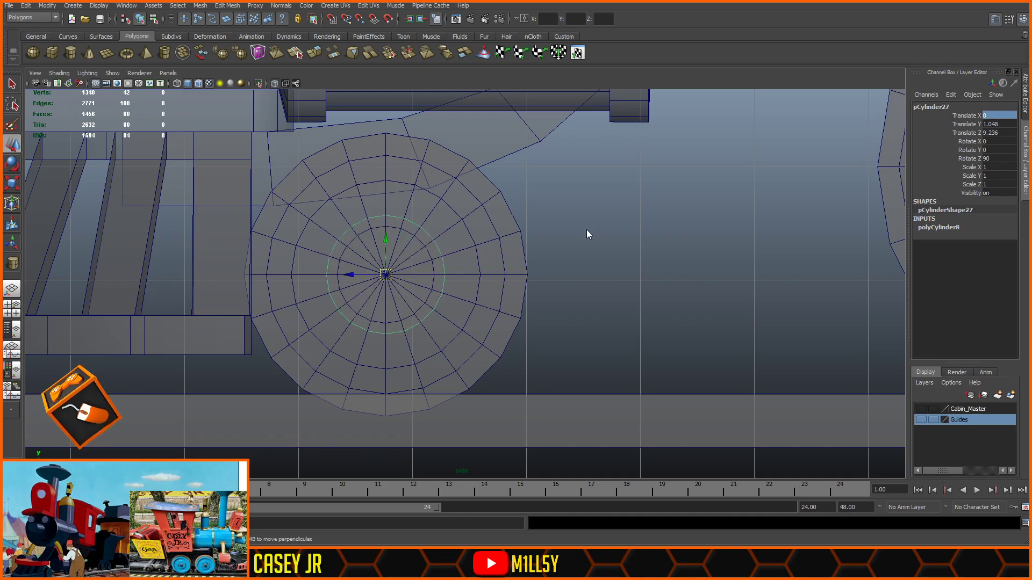
# - Scale the cylinder down uniformly to about 0.658 so it suits an axle between the front small wheels
pyautogui.press('space')
pyautogui.press('space')
pyautogui.keyDown('alt'); pyautogui.moveTo(553, 297); pyautogui.dragTo(652, 305); pyautogui.keyUp('alt')
pyautogui.scroll(5, 592, 304)
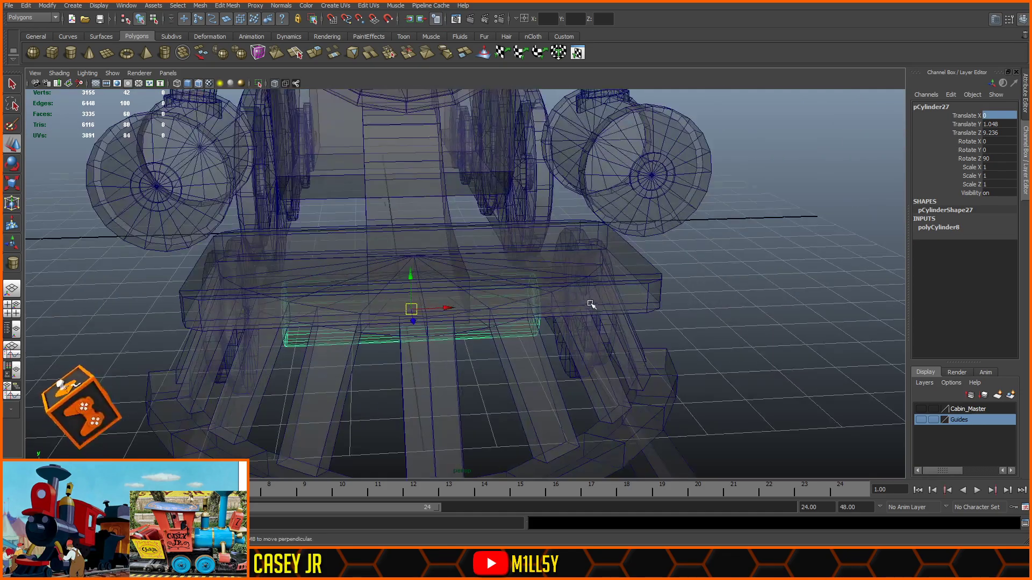
pyautogui.keyDown('alt'); pyautogui.moveTo(799, 325); pyautogui.dragTo(760, 265); pyautogui.keyUp('alt')
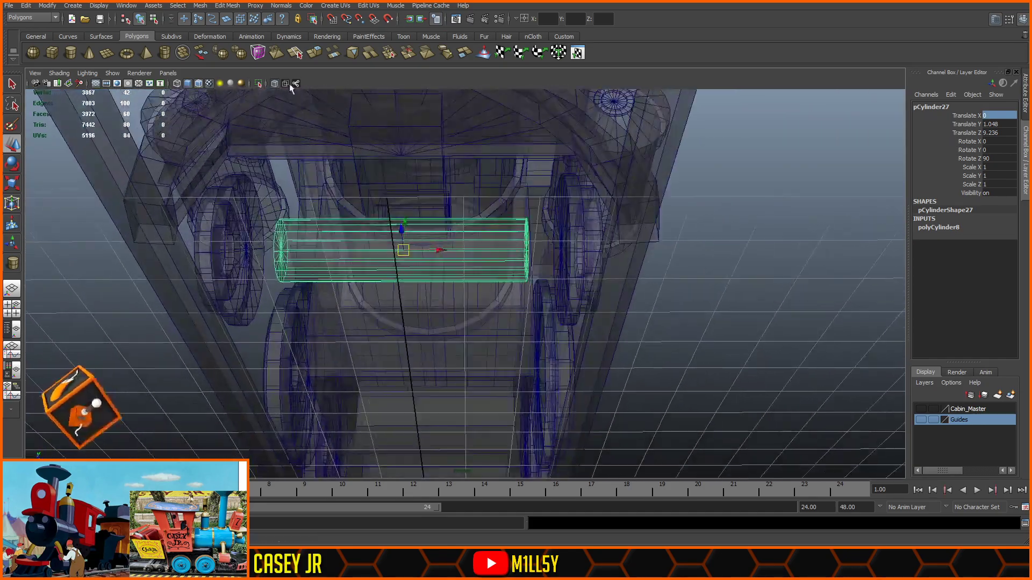
pyautogui.click(275, 84)
pyautogui.scroll(4, 375, 184)
pyautogui.keyDown('alt'); pyautogui.moveTo(403, 199); pyautogui.dragTo(387, 201); pyautogui.keyUp('alt')
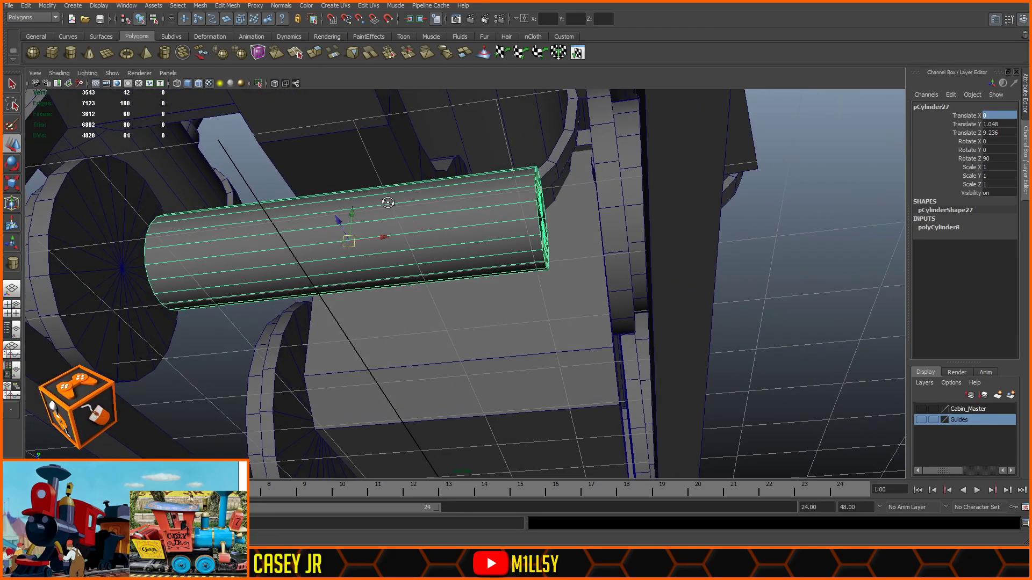
pyautogui.click(9, 185)
pyautogui.moveTo(348, 240); pyautogui.dragTo(332, 245)
pyautogui.keyDown('alt'); pyautogui.moveTo(431, 251); pyautogui.dragTo(453, 267); pyautogui.keyUp('alt')
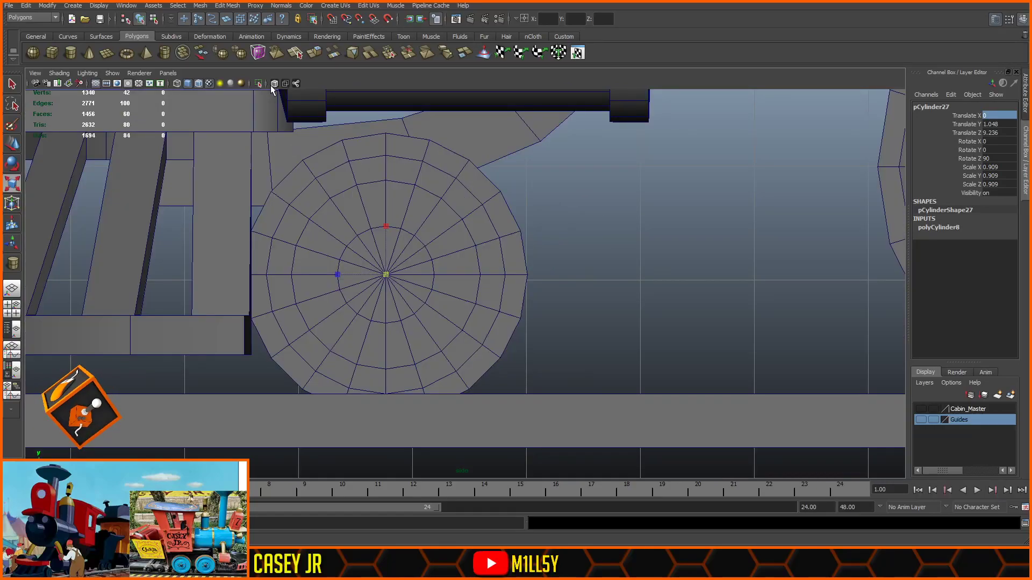
pyautogui.click(274, 84)
pyautogui.moveTo(386, 274); pyautogui.dragTo(314, 282)
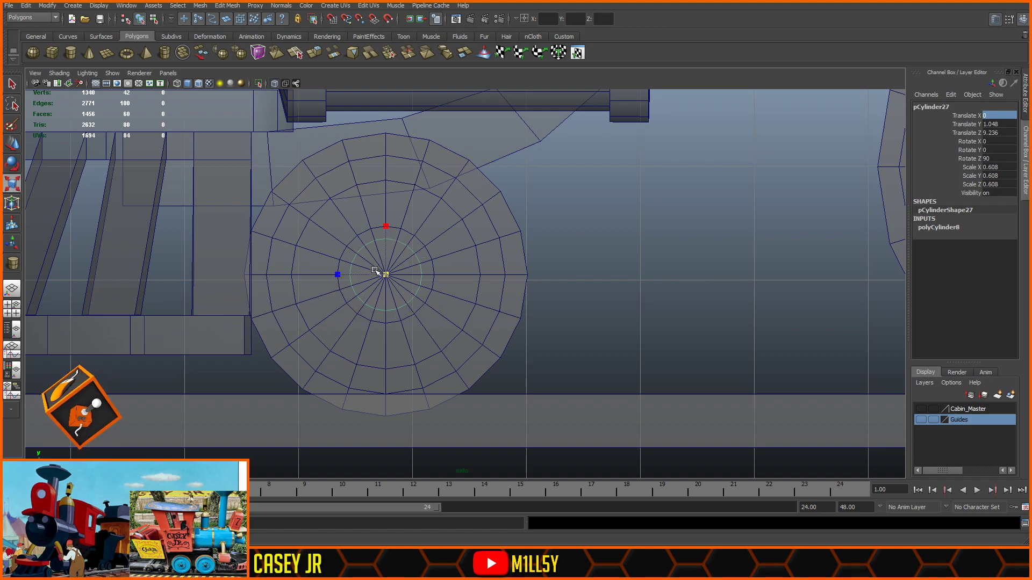
pyautogui.moveTo(389, 274)
pyautogui.mouseDown()
pyautogui.moveTo(410, 277)
pyautogui.moveTo(398, 278)
pyautogui.mouseUp()
pyautogui.press('space')
pyautogui.keyDown('alt'); pyautogui.moveTo(466, 237); pyautogui.dragTo(459, 233); pyautogui.keyUp('alt')
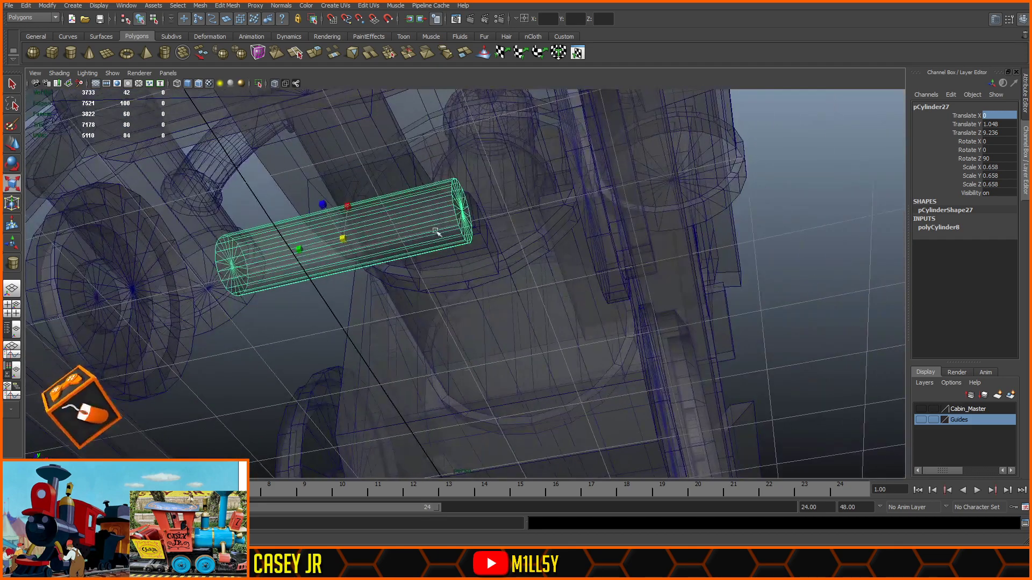
pyautogui.click(274, 84)
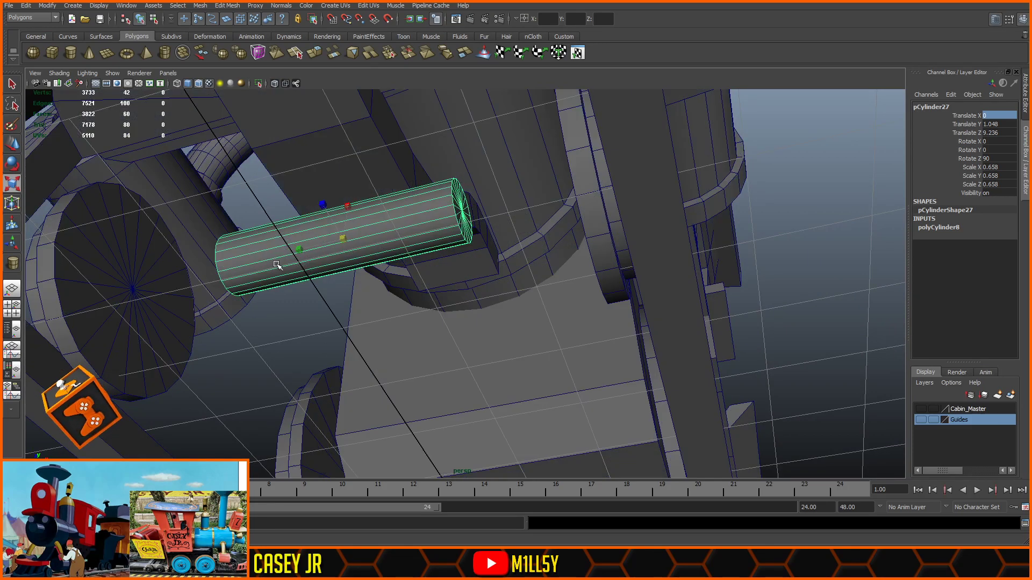
# - Delete the faces of both end caps of the axle cylinder
pyautogui.moveTo(424, 240); pyautogui.dragTo(424, 272, button='right')
pyautogui.moveTo(501, 147); pyautogui.dragTo(468, 268)
pyautogui.keyDown('shift'); pyautogui.moveTo(375, 90); pyautogui.dragTo(253, 187); pyautogui.keyUp('shift')
pyautogui.keyDown('alt'); pyautogui.moveTo(421, 255); pyautogui.dragTo(321, 263); pyautogui.keyUp('alt')
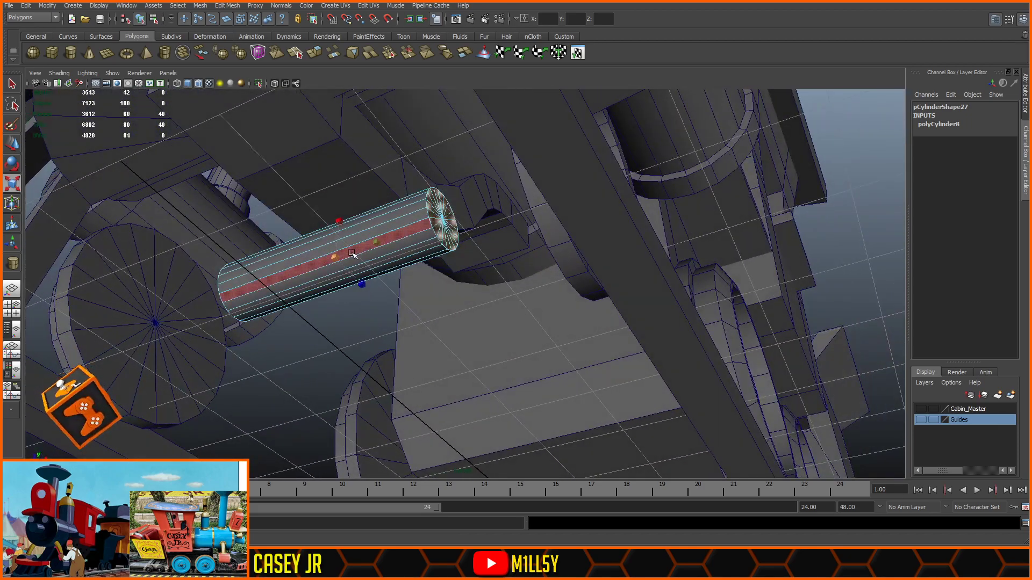
pyautogui.press('Delete')
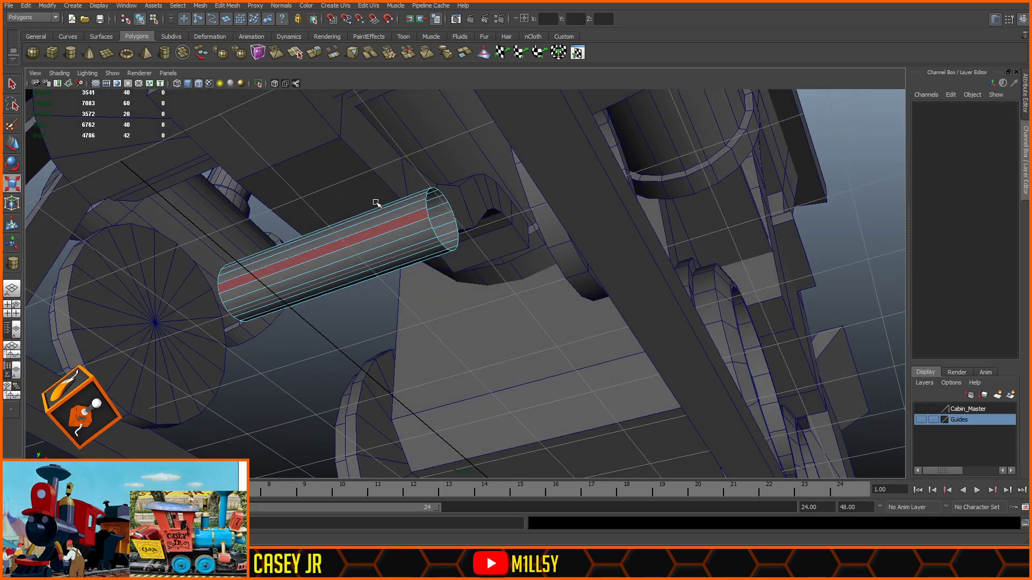
# - Stretch all the axle's vertices lengthwise until its open ends reach into both front small wheels
pyautogui.moveTo(376, 202); pyautogui.dragTo(327, 234, button='right')
pyautogui.moveTo(498, 163); pyautogui.dragTo(141, 368)
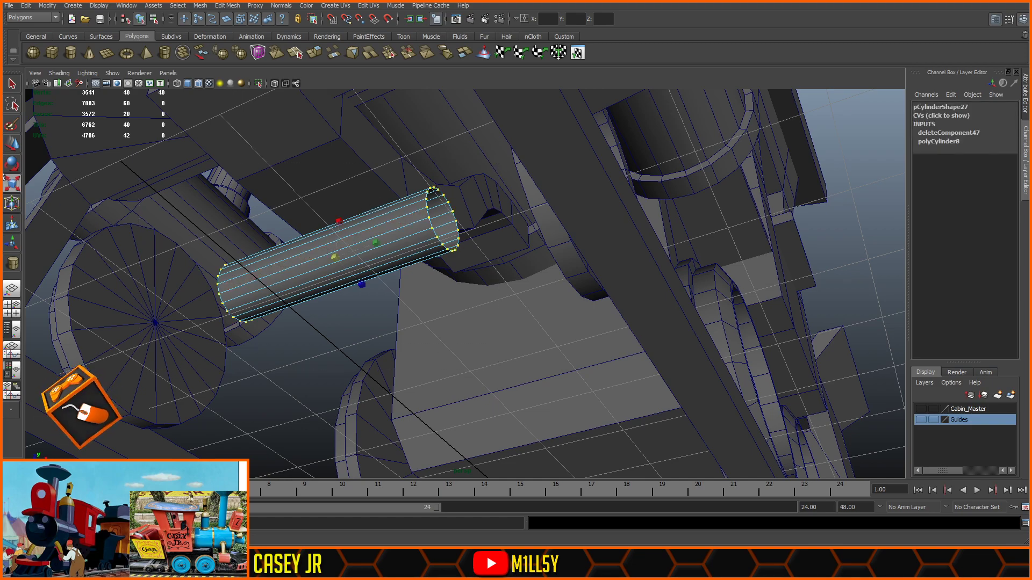
pyautogui.moveTo(376, 242); pyautogui.dragTo(421, 239)
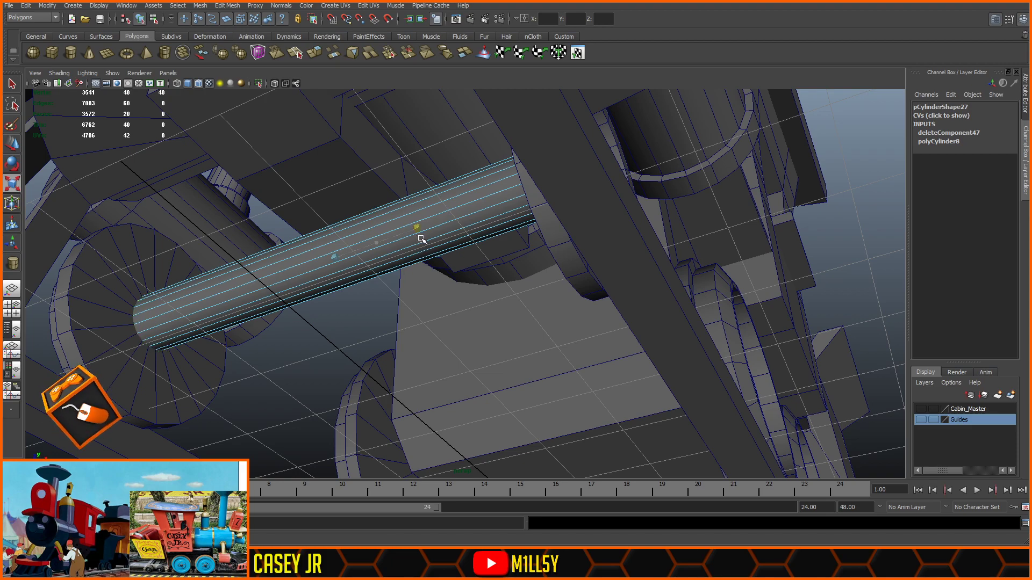
pyautogui.click(854, 250)
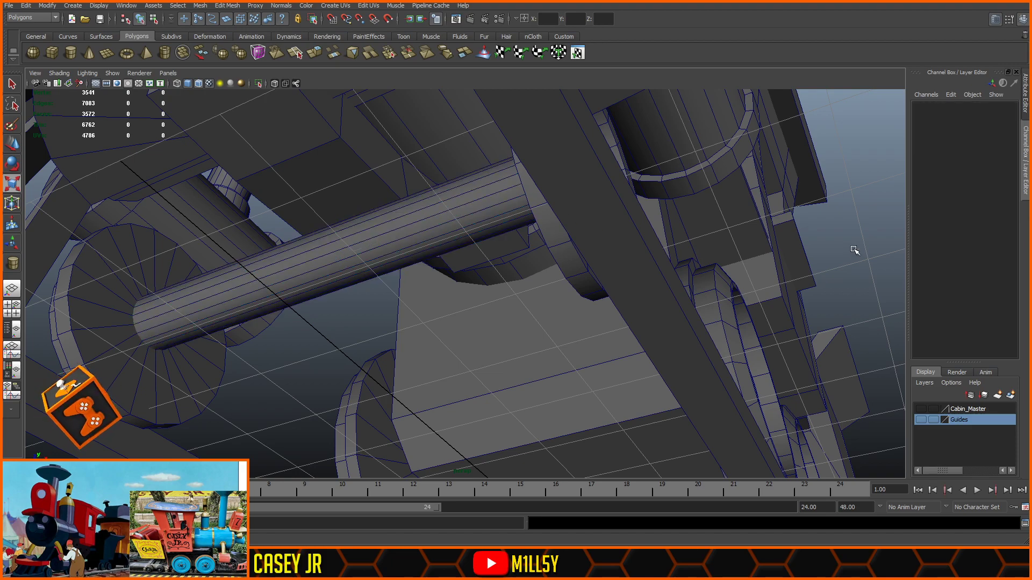
# - Duplicate the front assembly of plate, cowcatcher, wheels, axle and curved arm, and move the copy forward to about Translate Z 25.042
pyautogui.keyDown('alt'); pyautogui.moveTo(855, 249); pyautogui.dragTo(709, 268, button='right'); pyautogui.keyUp('alt')
pyautogui.keyDown('alt'); pyautogui.moveTo(462, 236); pyautogui.dragTo(424, 360); pyautogui.keyUp('alt')
pyautogui.keyDown('alt'); pyautogui.moveTo(470, 333); pyautogui.dragTo(384, 364); pyautogui.keyUp('alt')
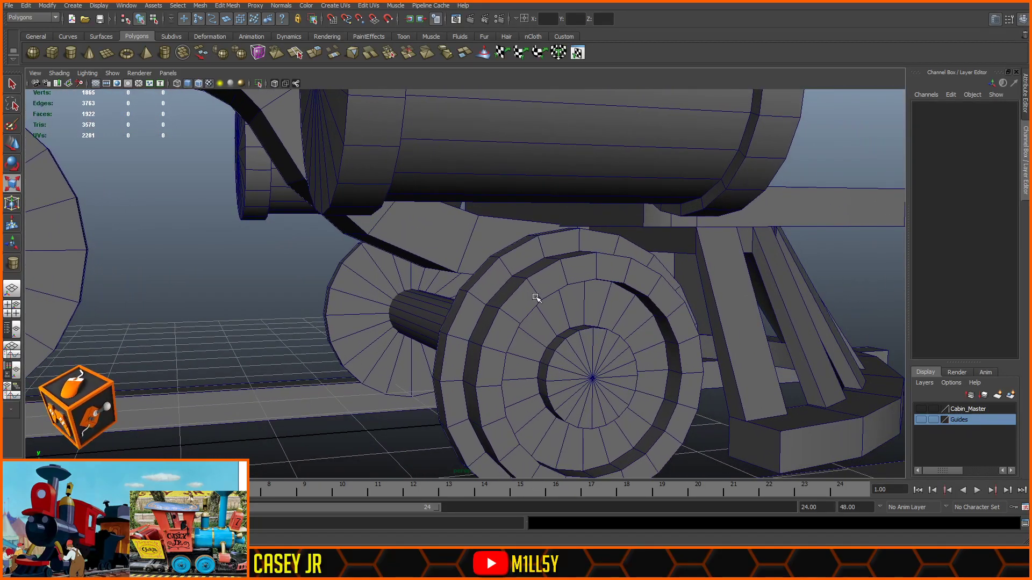
pyautogui.keyDown('alt'); pyautogui.moveTo(535, 297); pyautogui.dragTo(443, 252); pyautogui.keyUp('alt')
pyautogui.keyDown('alt'); pyautogui.moveTo(280, 255); pyautogui.dragTo(559, 350); pyautogui.keyUp('alt')
pyautogui.keyDown('alt'); pyautogui.moveTo(559, 350); pyautogui.dragTo(511, 302, button='right'); pyautogui.keyUp('alt')
pyautogui.click(466, 240)
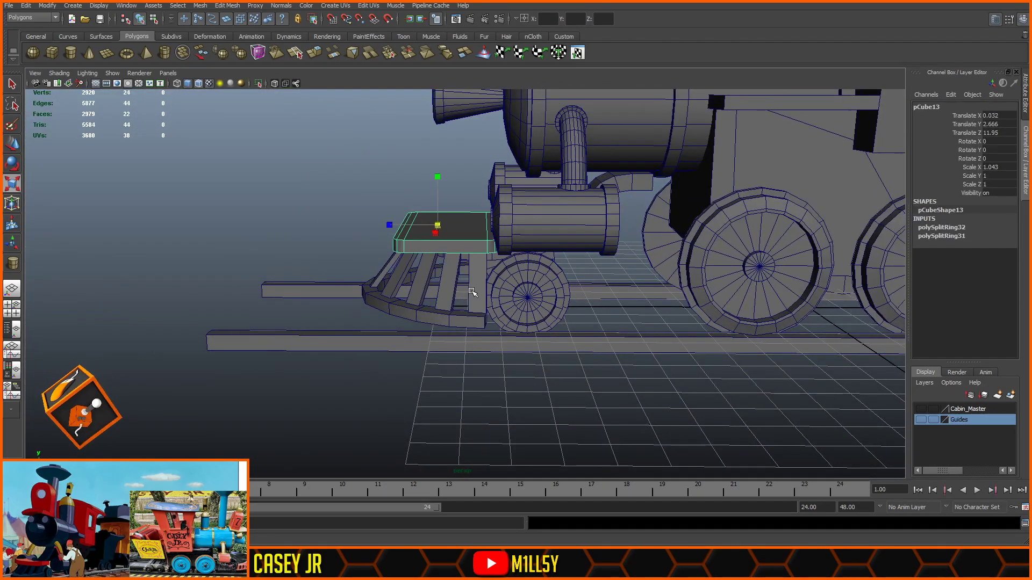
pyautogui.click(533, 279)
pyautogui.keyDown('alt'); pyautogui.moveTo(550, 275); pyautogui.dragTo(484, 199); pyautogui.keyUp('alt')
pyautogui.click(484, 199)
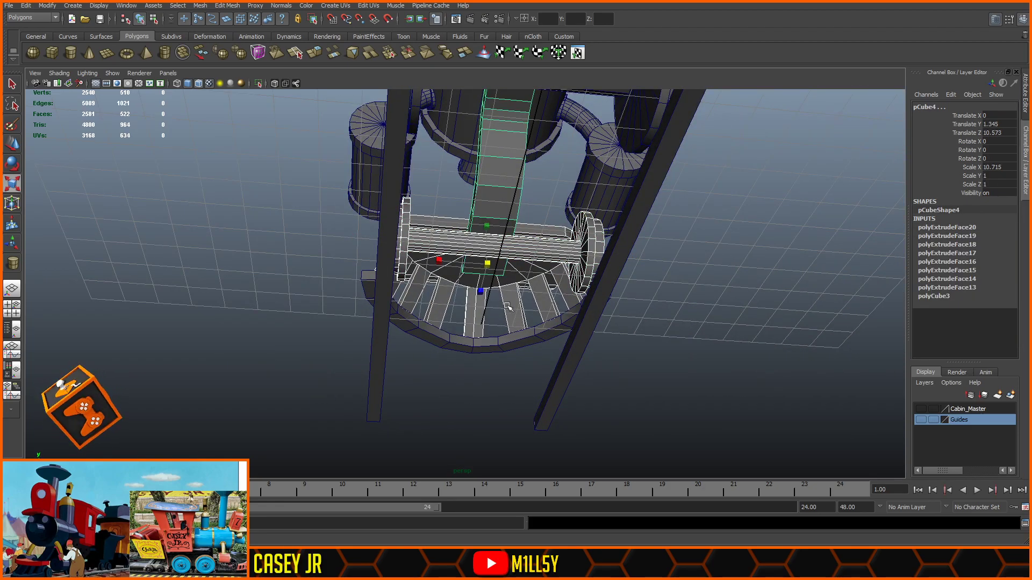
pyautogui.click(511, 350)
pyautogui.keyDown('alt'); pyautogui.moveTo(511, 350); pyautogui.dragTo(433, 299); pyautogui.keyUp('alt')
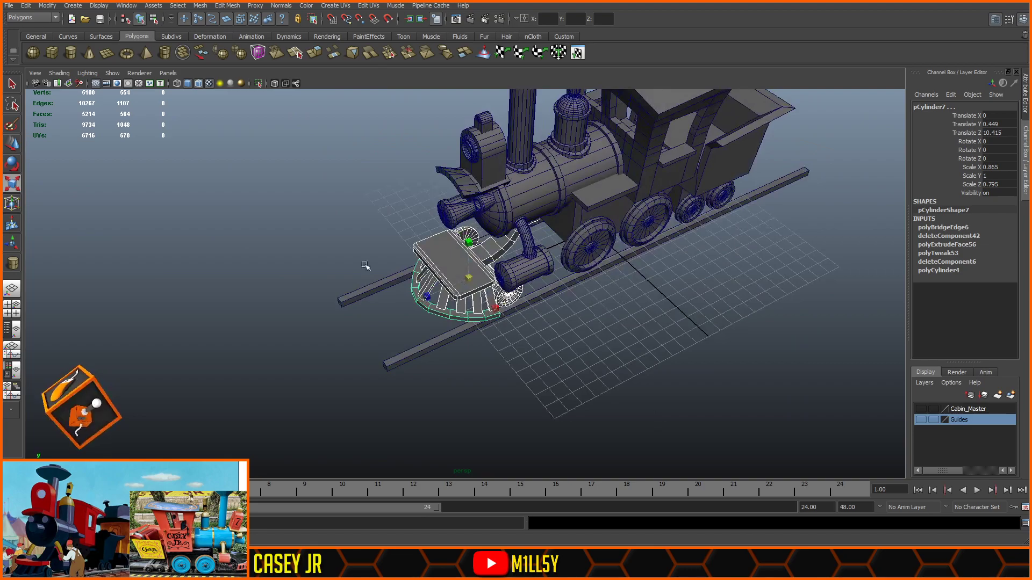
pyautogui.press('w')
pyautogui.hotkey('ctrl', 'd')
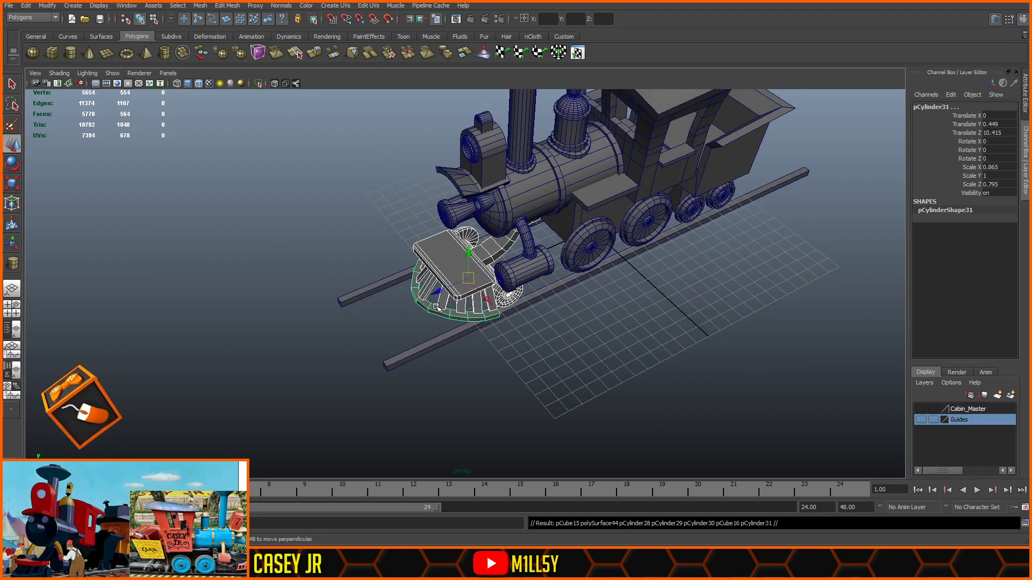
pyautogui.moveTo(432, 291); pyautogui.dragTo(236, 349)
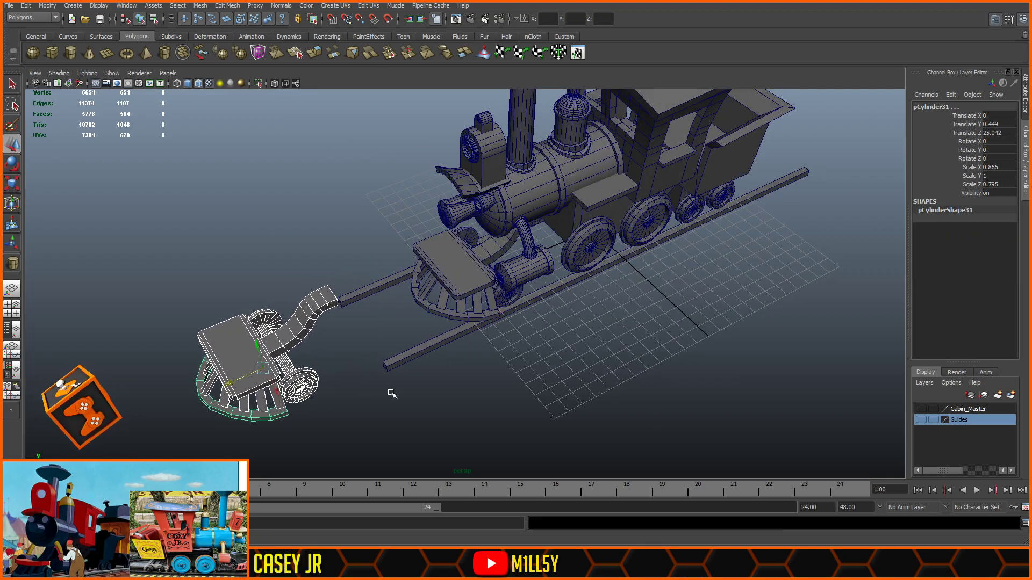
# - Examine the copied front assembly from underneath, checking the axle against the curved arm and wheels
pyautogui.scroll(3, 389, 392)
pyautogui.press('f')
pyautogui.click(629, 284)
pyautogui.keyDown('alt'); pyautogui.moveTo(646, 279); pyautogui.dragTo(690, 245); pyautogui.keyUp('alt')
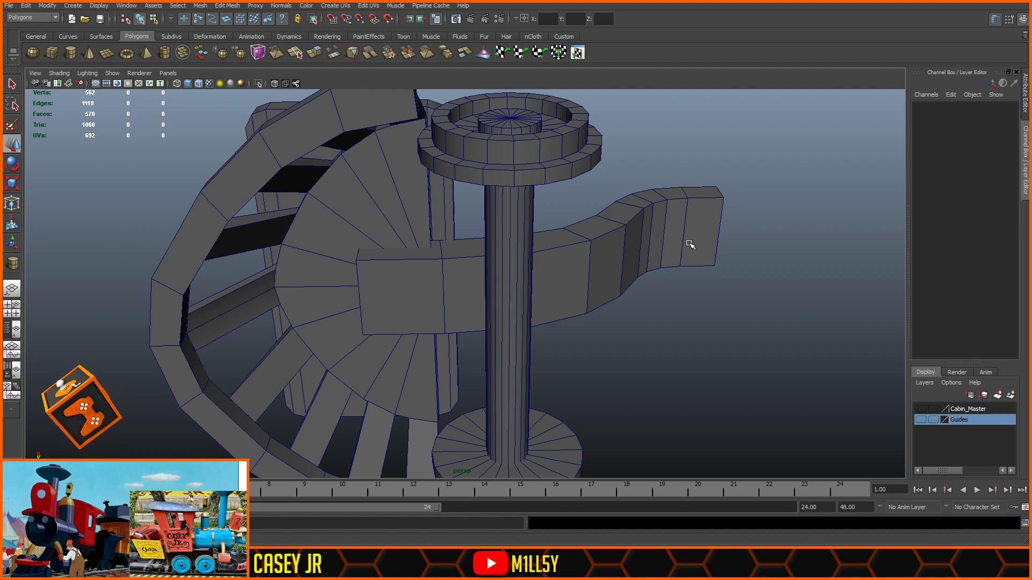
pyautogui.keyDown('alt'); pyautogui.moveTo(666, 309); pyautogui.dragTo(686, 253); pyautogui.keyUp('alt')
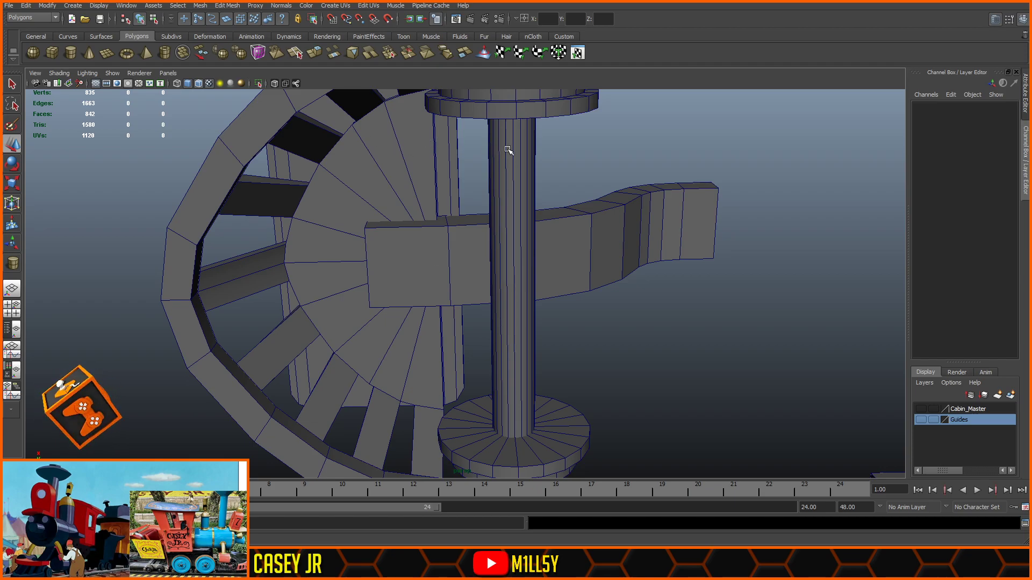
pyautogui.keyDown('alt'); pyautogui.moveTo(626, 158); pyautogui.dragTo(603, 173); pyautogui.keyUp('alt')
# - Compare the original and copied front assemblies in side view, with and without wireframe edges and with X-ray shading
pyautogui.press('space')
pyautogui.keyDown('alt'); pyautogui.moveTo(602, 184); pyautogui.dragTo(406, 333, button='right'); pyautogui.keyUp('alt')
pyautogui.press('space')
pyautogui.scroll(-7, 532, 262)
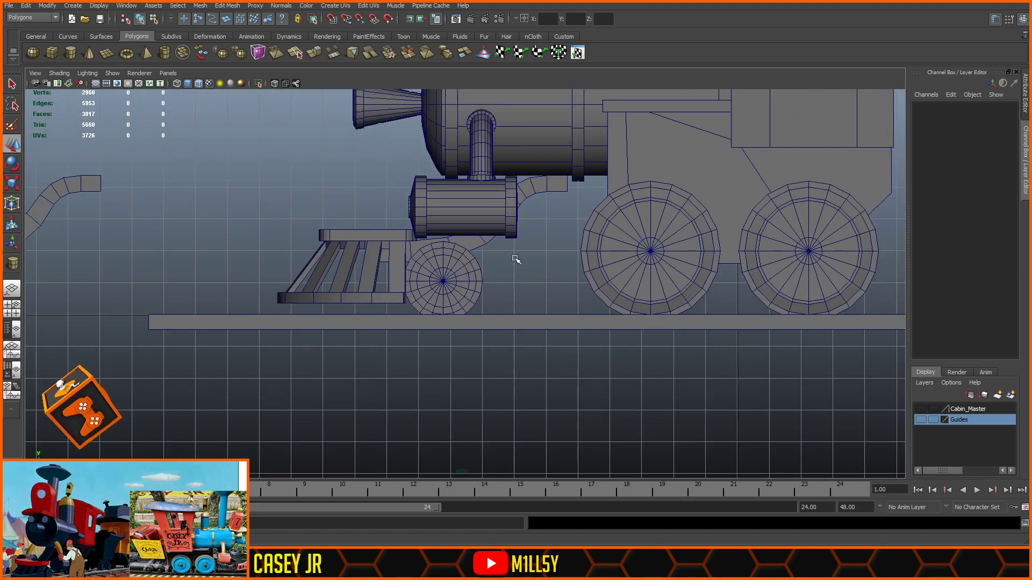
pyautogui.keyDown('alt'); pyautogui.moveTo(482, 264); pyautogui.dragTo(578, 267, button='middle'); pyautogui.keyUp('alt')
pyautogui.scroll(3, 578, 267)
pyautogui.click(200, 84)
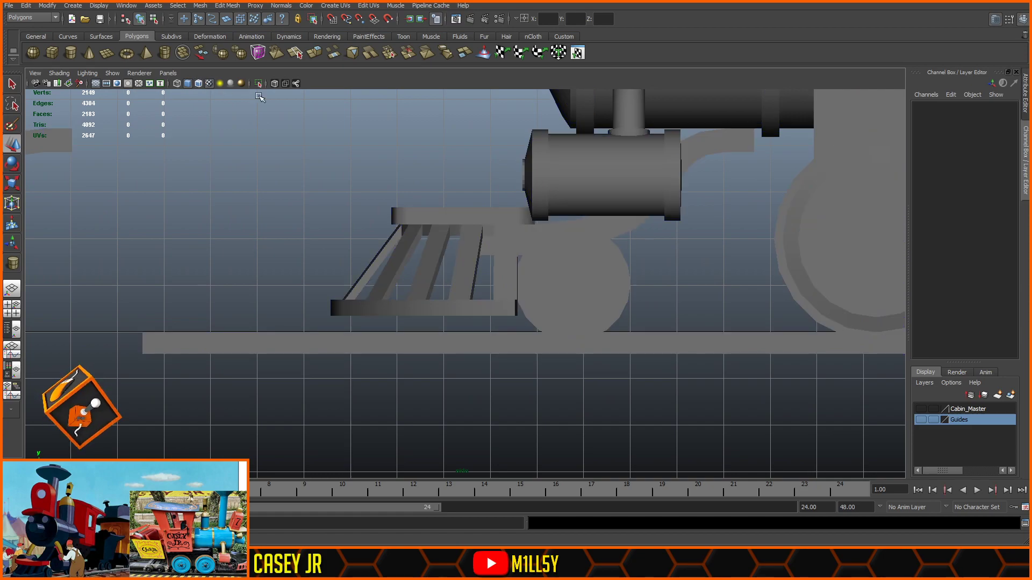
pyautogui.keyDown('alt'); pyautogui.moveTo(708, 260); pyautogui.dragTo(1009, 251, button='middle'); pyautogui.keyUp('alt')
pyautogui.keyDown('alt'); pyautogui.moveTo(424, 251); pyautogui.dragTo(735, 257, button='middle'); pyautogui.keyUp('alt')
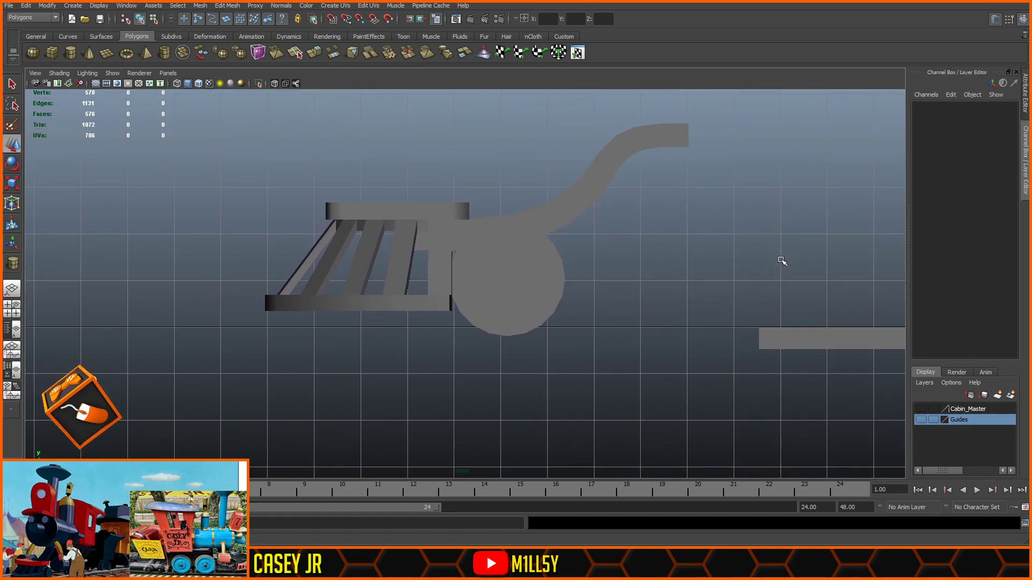
pyautogui.scroll(3, 792, 260)
pyautogui.click(199, 84)
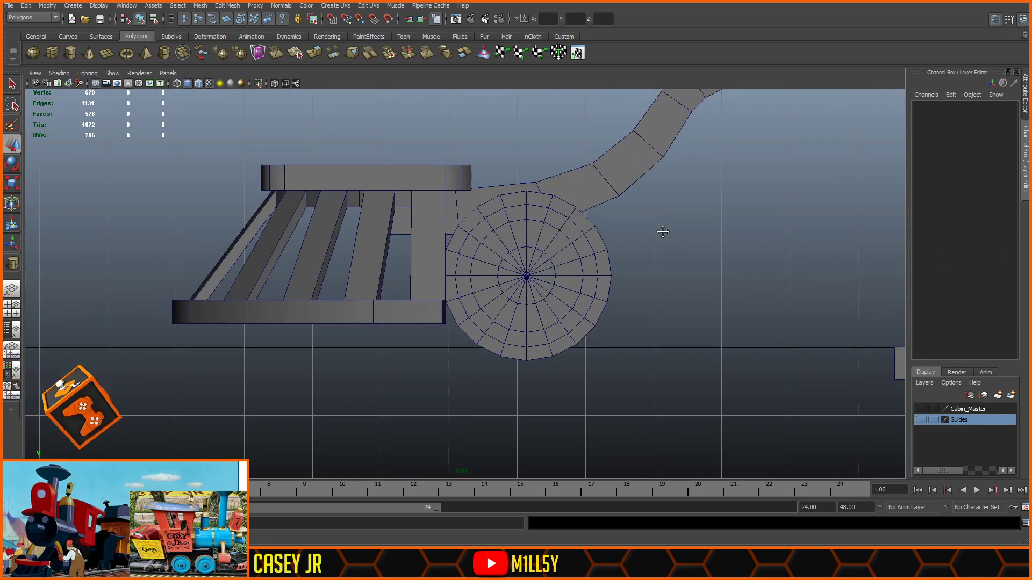
pyautogui.keyDown('alt'); pyautogui.moveTo(661, 231); pyautogui.dragTo(575, 260, button='middle'); pyautogui.keyUp('alt')
pyautogui.scroll(2, 575, 260)
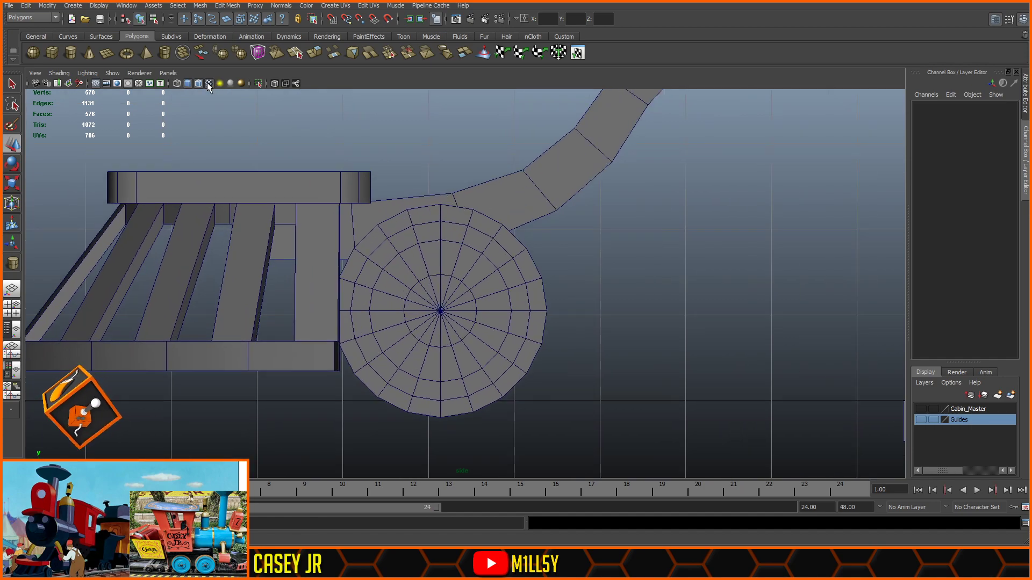
pyautogui.click(196, 84)
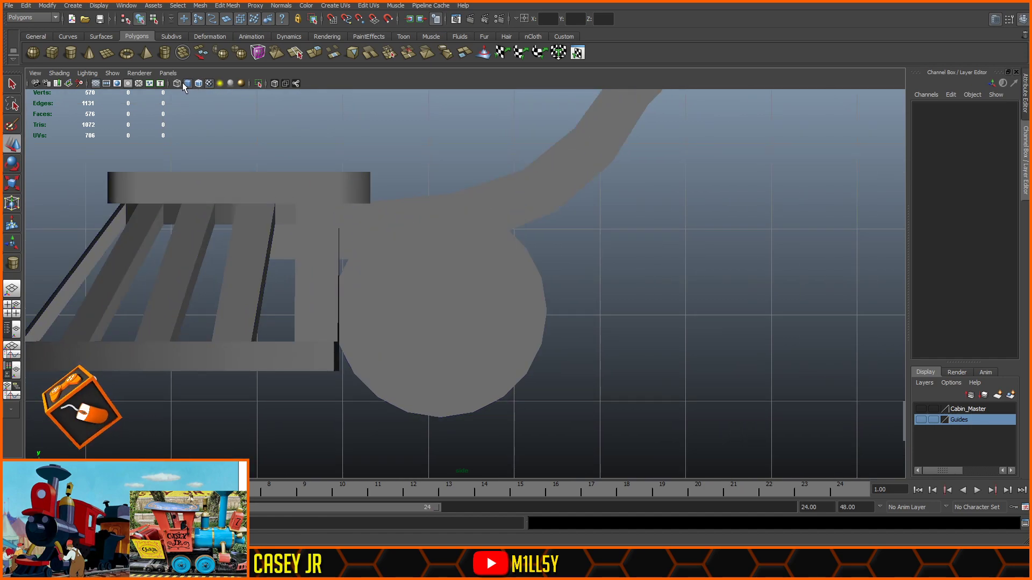
pyautogui.click(274, 85)
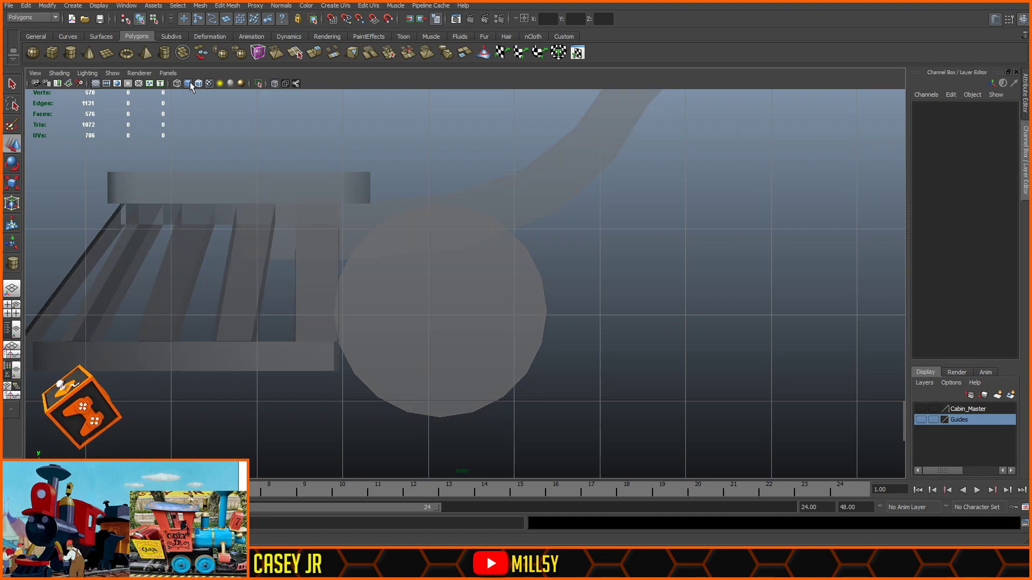
pyautogui.click(200, 83)
pyautogui.keyDown('alt'); pyautogui.moveTo(617, 297); pyautogui.dragTo(696, 264, button='middle'); pyautogui.keyUp('alt')
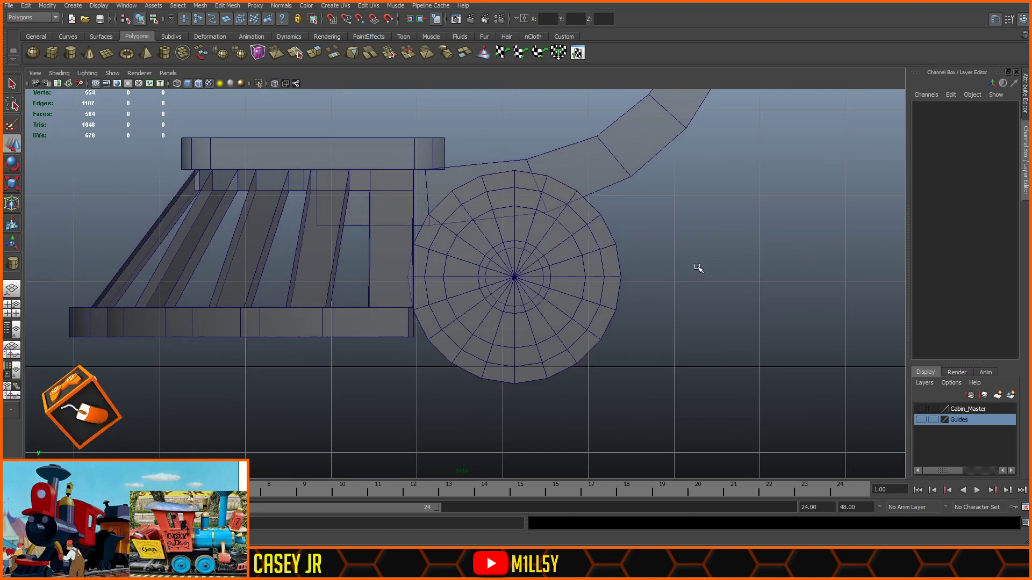
# - Duplicate the front axle, shorten the copy to about Scale Y 0.025 and shift it to about Translate X 1.92 near one wheel
pyautogui.press('space')
pyautogui.press('space')
pyautogui.keyDown('alt'); pyautogui.moveTo(627, 271); pyautogui.dragTo(517, 263); pyautogui.keyUp('alt')
pyautogui.click(275, 84)
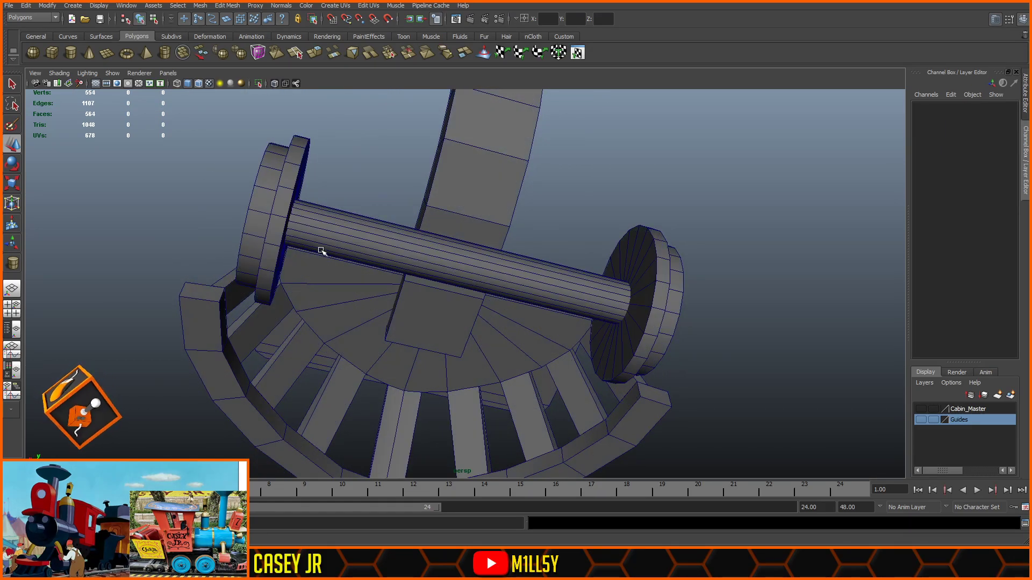
pyautogui.click(428, 247)
pyautogui.keyDown('alt'); pyautogui.moveTo(428, 246); pyautogui.dragTo(428, 269); pyautogui.keyUp('alt')
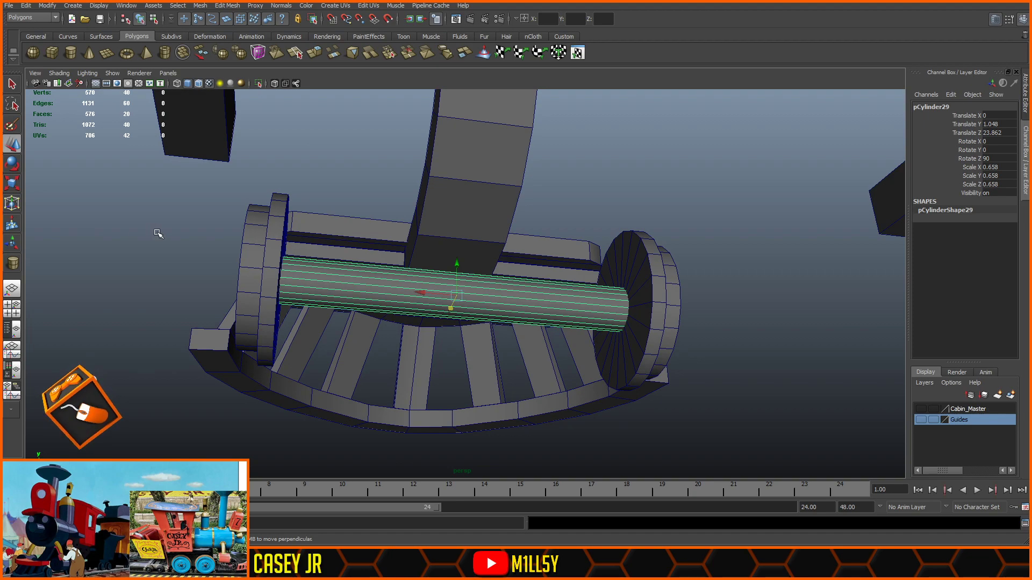
pyautogui.hotkey('ctrl', 'd')
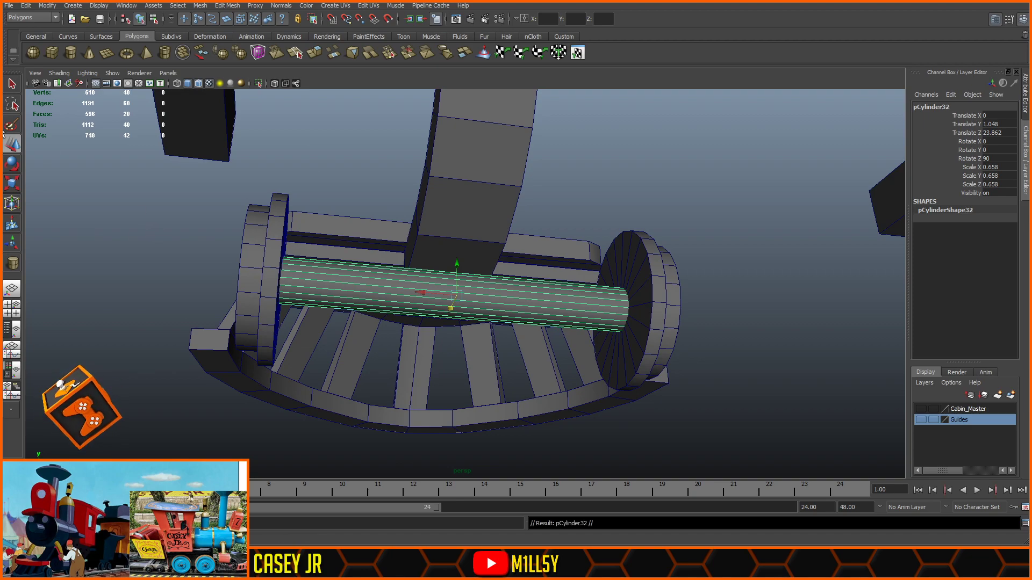
pyautogui.click(11, 185)
pyautogui.moveTo(507, 302); pyautogui.dragTo(347, 253)
pyautogui.click(12, 144)
# - Try scaling the short ring up uniformly so it stands out around the axle, and undo the scaling
pyautogui.click(12, 184)
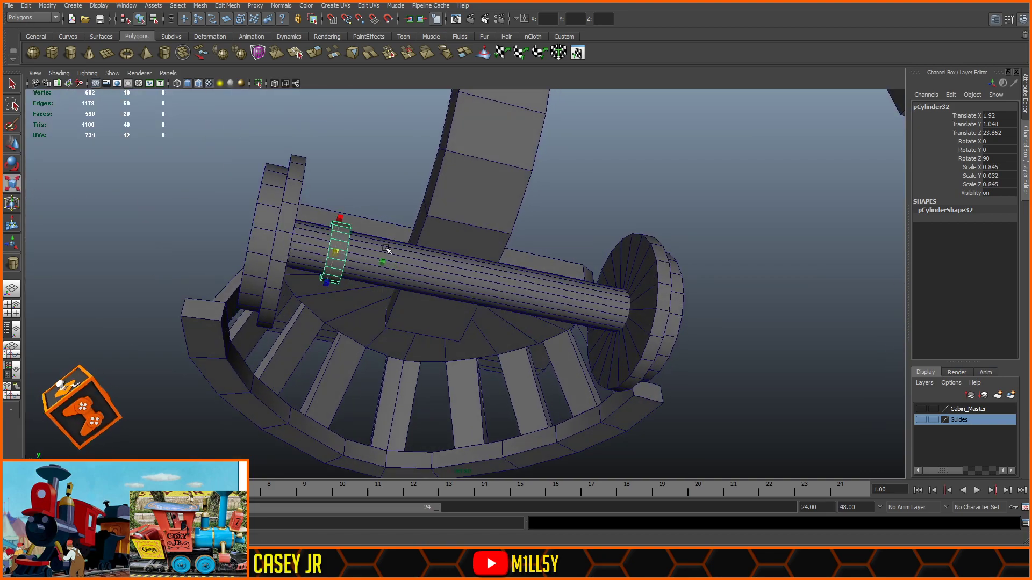
pyautogui.keyDown('alt'); pyautogui.moveTo(374, 256); pyautogui.dragTo(400, 256); pyautogui.keyUp('alt')
pyautogui.keyDown('alt'); pyautogui.moveTo(375, 238); pyautogui.dragTo(639, 228, button='middle'); pyautogui.keyUp('alt')
pyautogui.scroll(3, 639, 228)
pyautogui.keyDown('alt'); pyautogui.moveTo(779, 203); pyautogui.dragTo(653, 207); pyautogui.keyUp('alt')
pyautogui.scroll(2, 652, 207)
pyautogui.keyDown('alt'); pyautogui.moveTo(558, 214); pyautogui.dragTo(567, 222); pyautogui.keyUp('alt')
pyautogui.hotkey('ctrl', 'z')
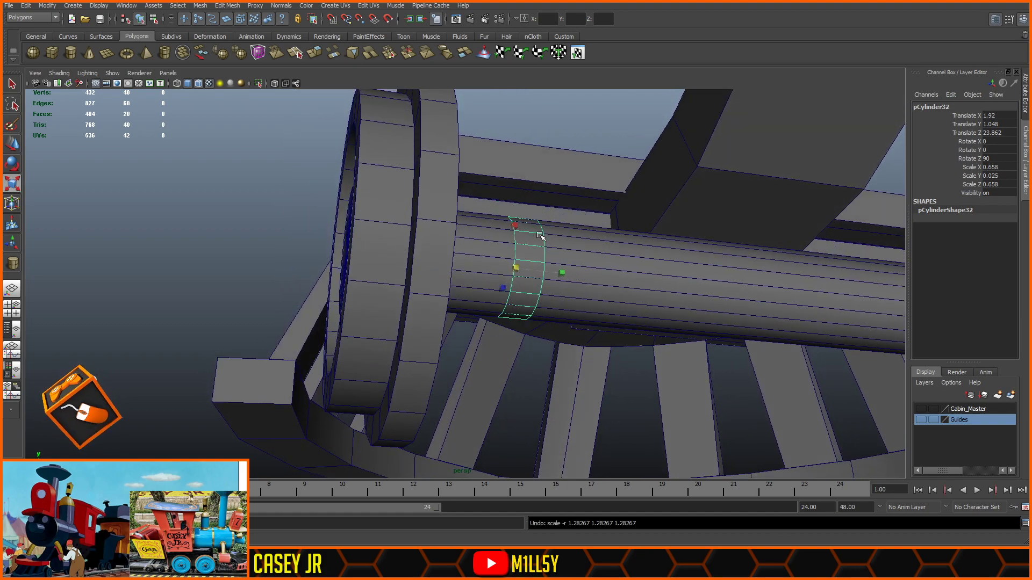
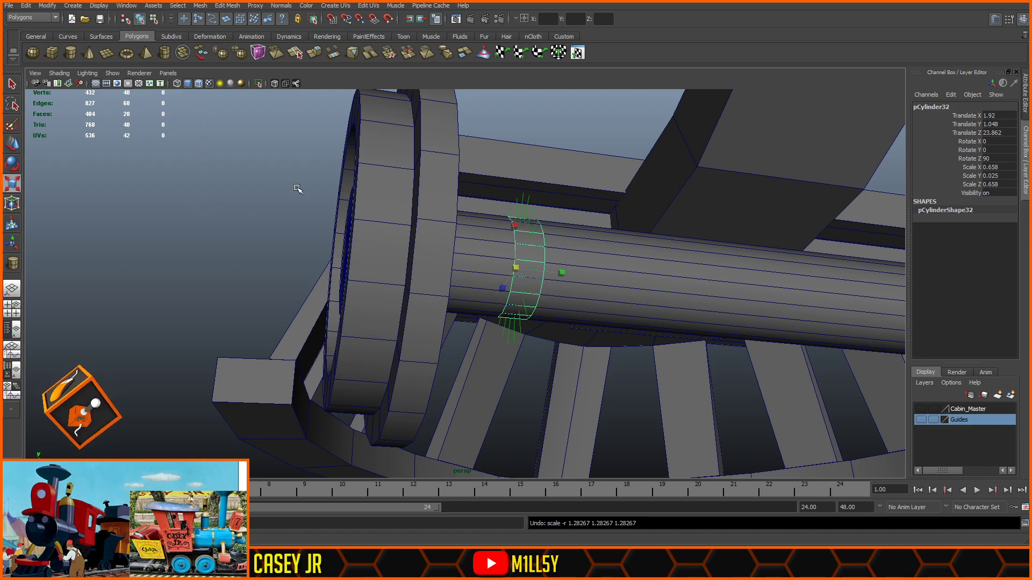
# - Try to select the ring's faces where it overlaps the axle, and reselect the whole ring as an object
pyautogui.keyDown('alt'); pyautogui.moveTo(571, 175); pyautogui.dragTo(564, 178); pyautogui.keyUp('alt')
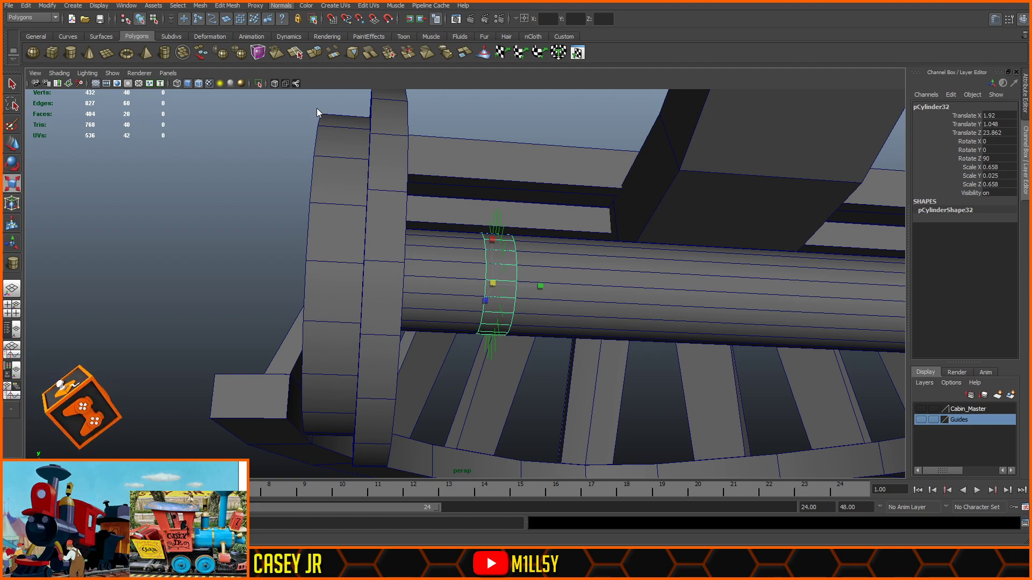
pyautogui.click(511, 262)
pyautogui.keyDown('alt'); pyautogui.moveTo(523, 269); pyautogui.dragTo(508, 307); pyautogui.keyUp('alt')
pyautogui.moveTo(470, 457); pyautogui.dragTo(461, 184)
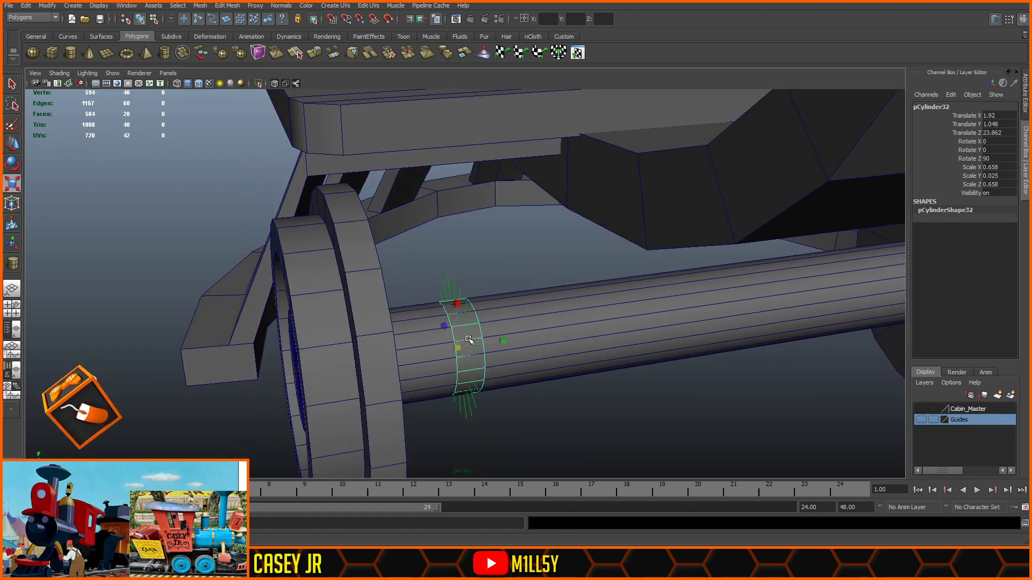
pyautogui.moveTo(469, 336); pyautogui.dragTo(466, 355, button='right')
pyautogui.moveTo(508, 258); pyautogui.dragTo(417, 440)
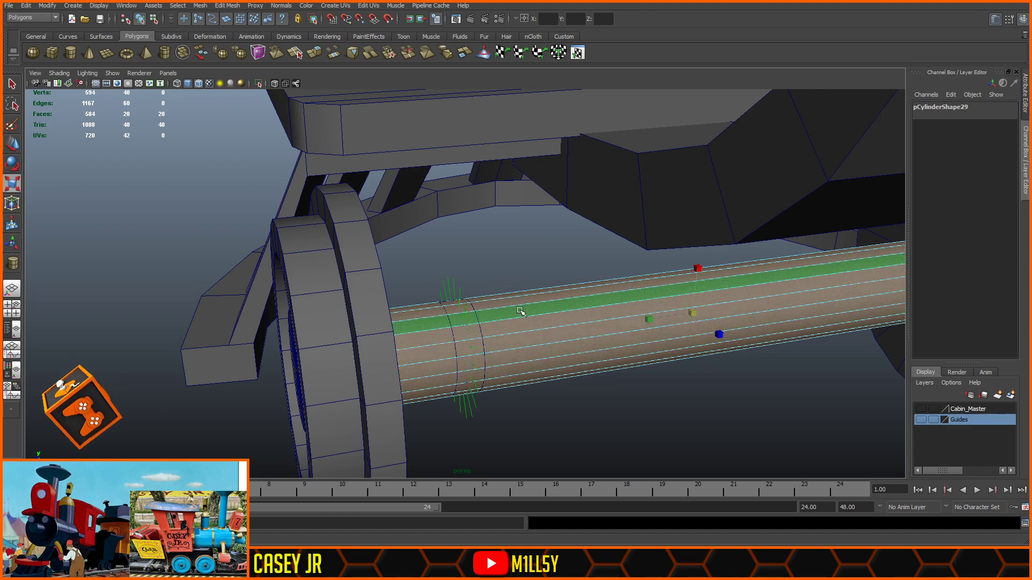
pyautogui.click(511, 253)
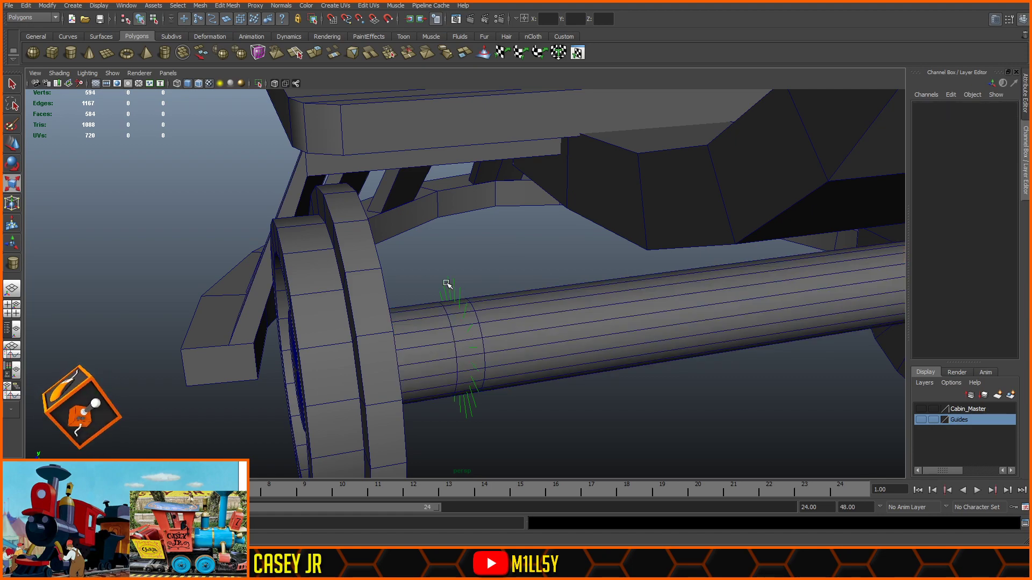
pyautogui.click(467, 355)
pyautogui.keyDown('shift'); pyautogui.moveTo(500, 284); pyautogui.dragTo(453, 356); pyautogui.keyUp('shift')
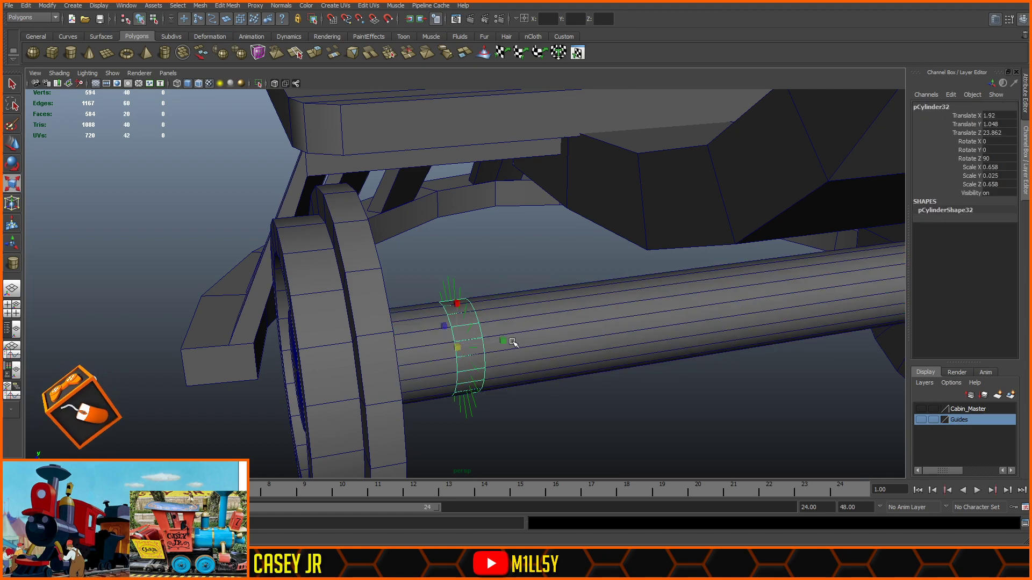
# - Move the ring clear of the axle to about Translate Z 22.385
pyautogui.click(11, 144)
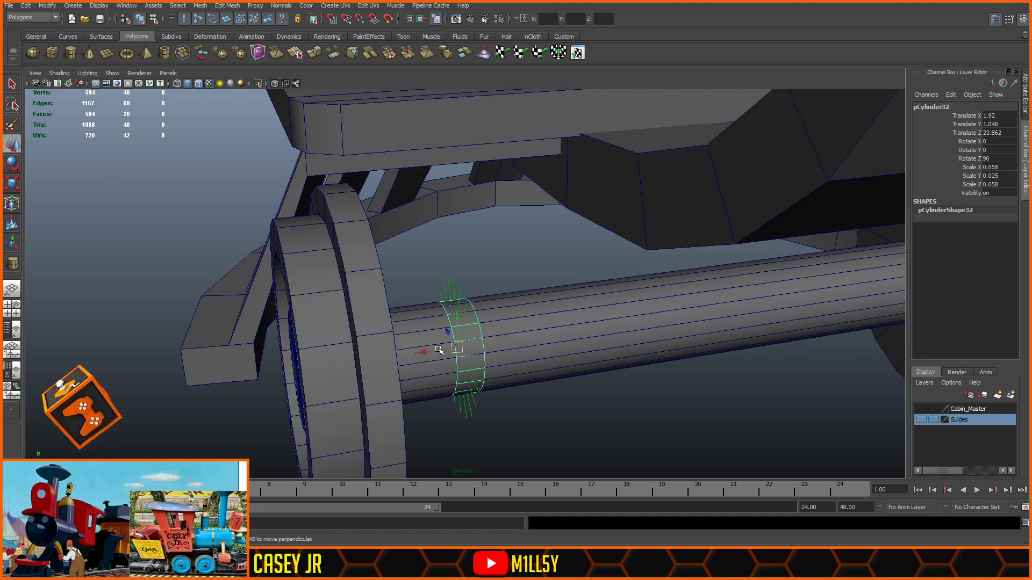
pyautogui.moveTo(447, 332); pyautogui.dragTo(535, 429)
pyautogui.keyDown('alt'); pyautogui.moveTo(580, 371); pyautogui.dragTo(589, 328); pyautogui.keyUp('alt')
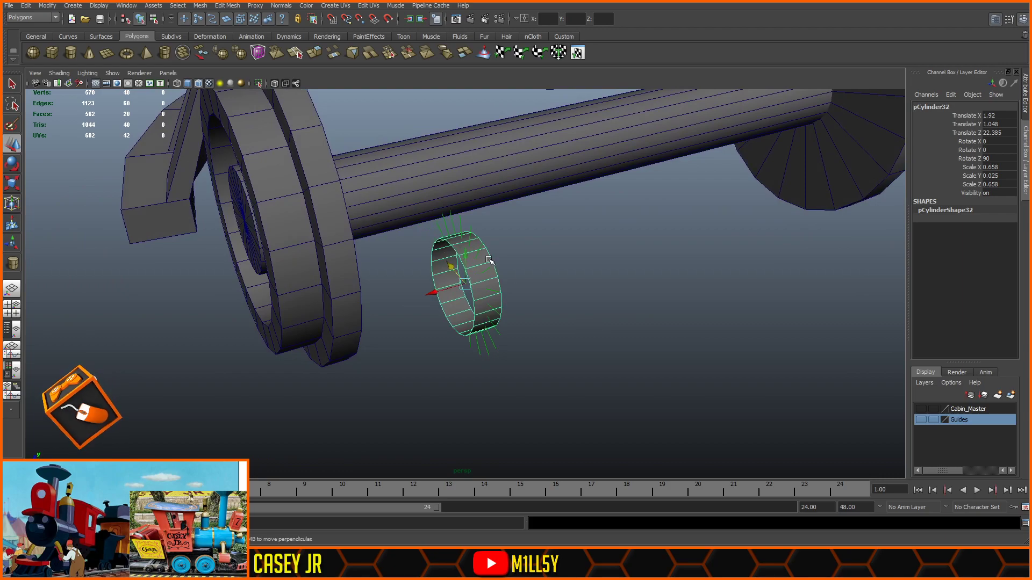
# - Extrude all of the ring's faces outward to a Local Translate Z of about 0.192, and return to object selection
pyautogui.press('F11')
pyautogui.moveTo(521, 224); pyautogui.dragTo(426, 397)
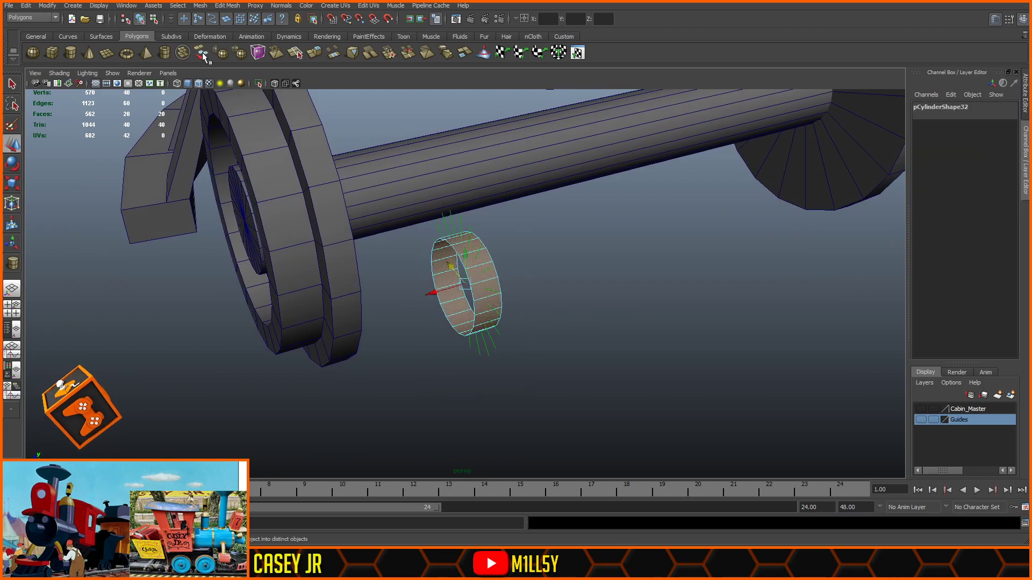
pyautogui.keyDown('alt'); pyautogui.moveTo(543, 253); pyautogui.dragTo(610, 251); pyautogui.keyUp('alt')
pyautogui.moveTo(495, 228); pyautogui.dragTo(502, 198)
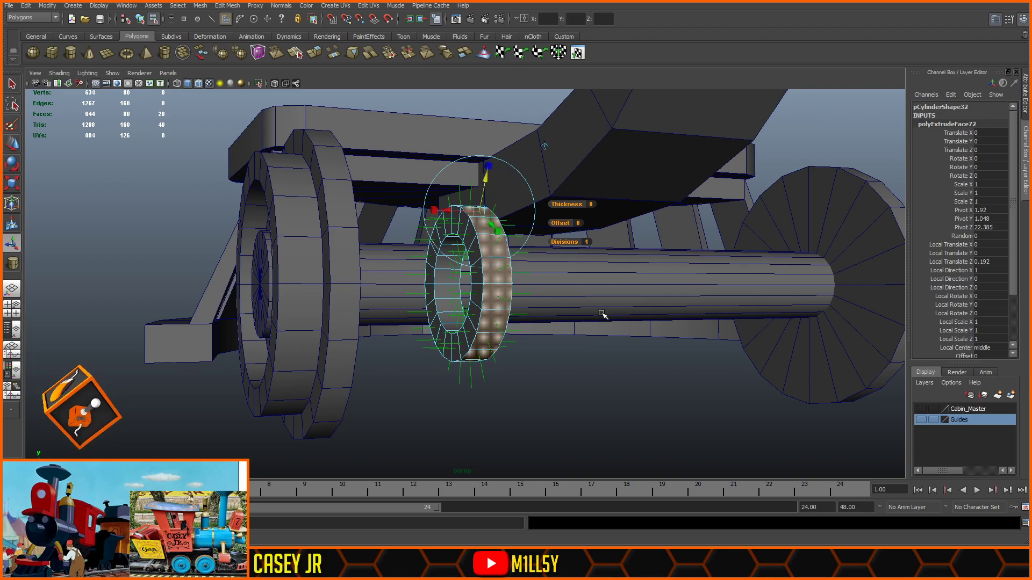
pyautogui.click(582, 375)
pyautogui.keyDown('alt'); pyautogui.moveTo(557, 374); pyautogui.dragTo(539, 344); pyautogui.keyUp('alt')
pyautogui.press('F8')
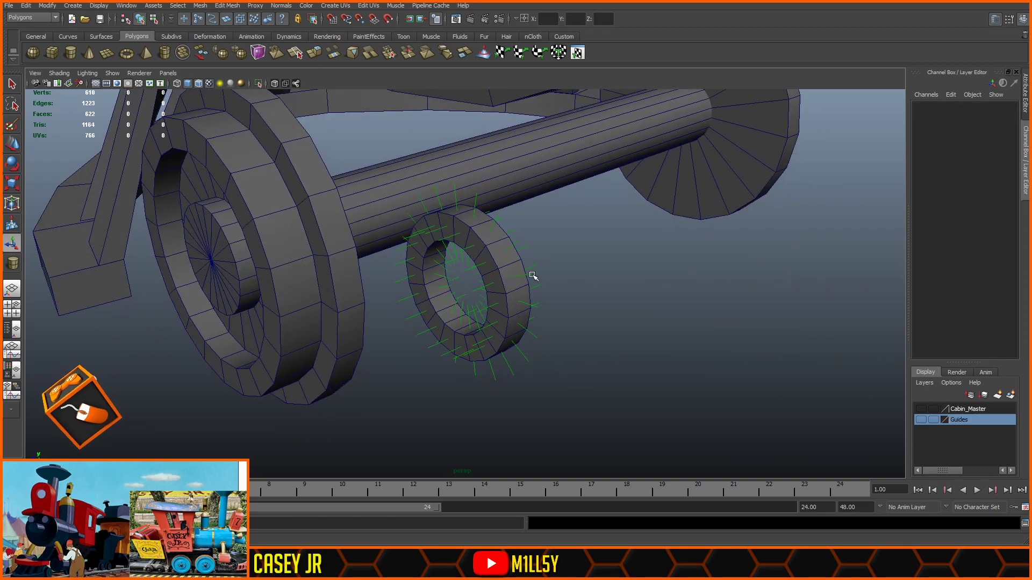
# - Move the thickened ring back around the axle at Translate Z 23.862
pyautogui.click(490, 276)
pyautogui.keyDown('alt'); pyautogui.moveTo(557, 299); pyautogui.dragTo(645, 322); pyautogui.keyUp('alt')
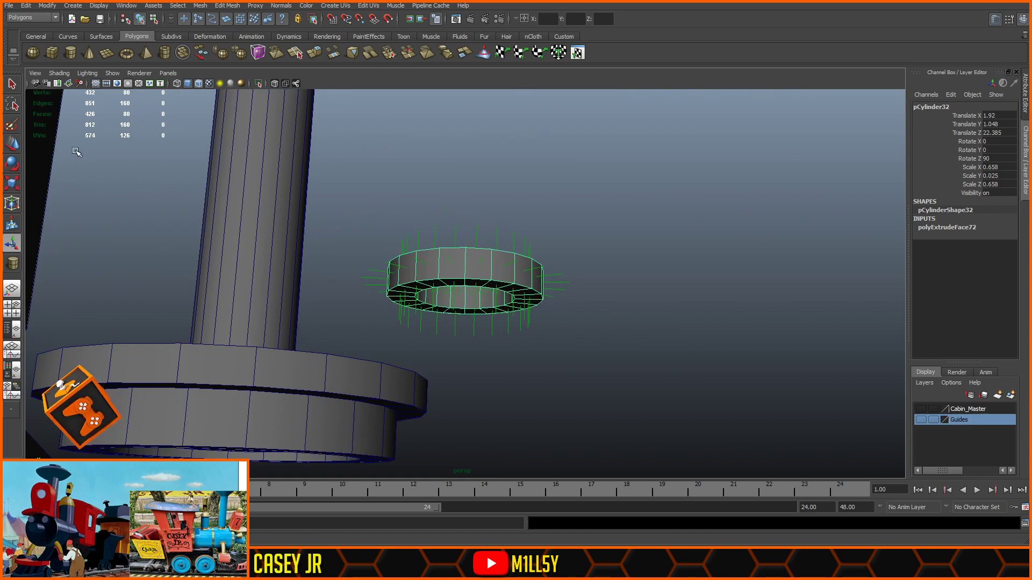
pyautogui.click(16, 145)
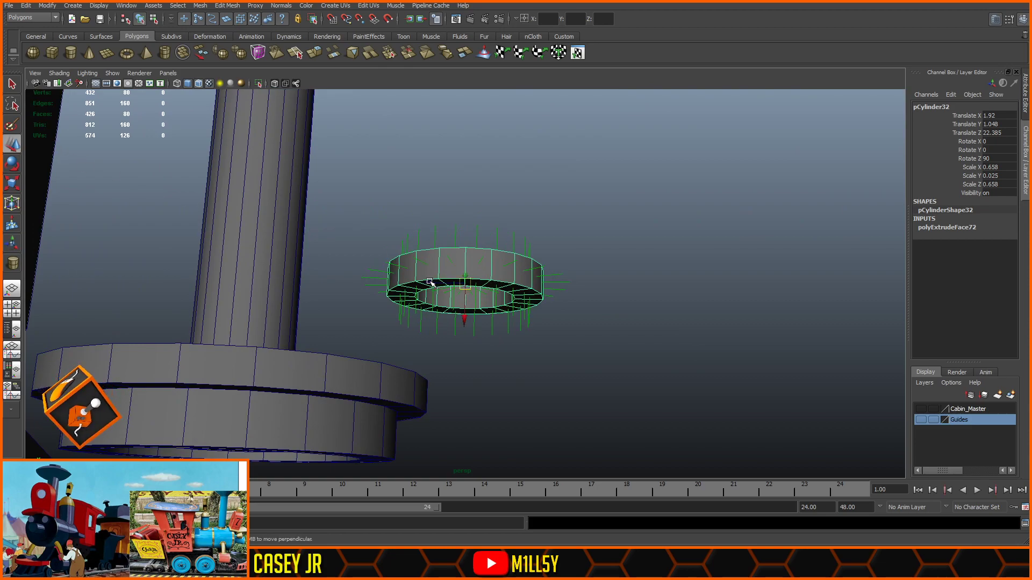
pyautogui.moveTo(430, 282); pyautogui.dragTo(215, 279)
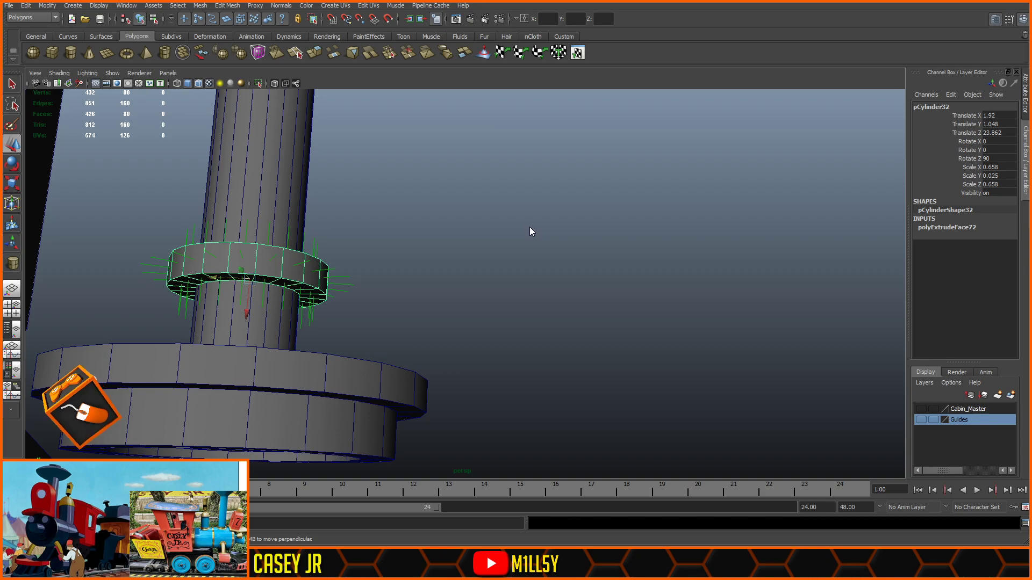
pyautogui.keyDown('alt'); pyautogui.moveTo(611, 272); pyautogui.dragTo(504, 228); pyautogui.keyUp('alt')
pyautogui.keyDown('alt'); pyautogui.moveTo(540, 310); pyautogui.dragTo(571, 373); pyautogui.keyUp('alt')
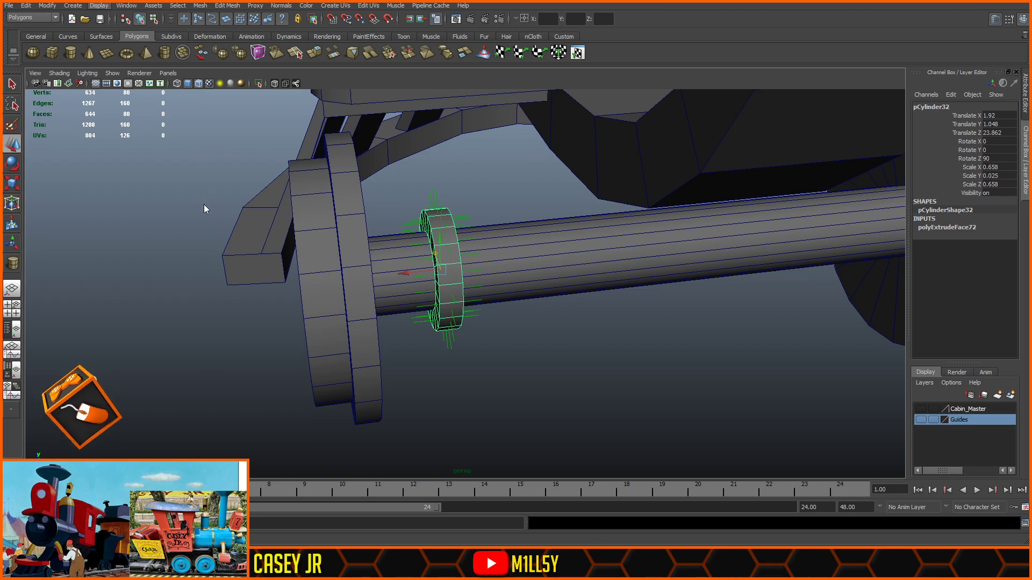
# - Widen the ring into a collar of about Scale Y 0.099 and shift it along the axle to about Translate X 1.658
pyautogui.click(559, 375)
pyautogui.keyDown('alt'); pyautogui.moveTo(470, 362); pyautogui.dragTo(583, 380); pyautogui.keyUp('alt')
pyautogui.keyDown('alt'); pyautogui.moveTo(392, 318); pyautogui.dragTo(608, 301, button='middle'); pyautogui.keyUp('alt')
pyautogui.keyDown('alt'); pyautogui.moveTo(608, 334); pyautogui.dragTo(715, 257); pyautogui.keyUp('alt')
pyautogui.keyDown('alt'); pyautogui.moveTo(510, 328); pyautogui.dragTo(600, 253, button='middle'); pyautogui.keyUp('alt')
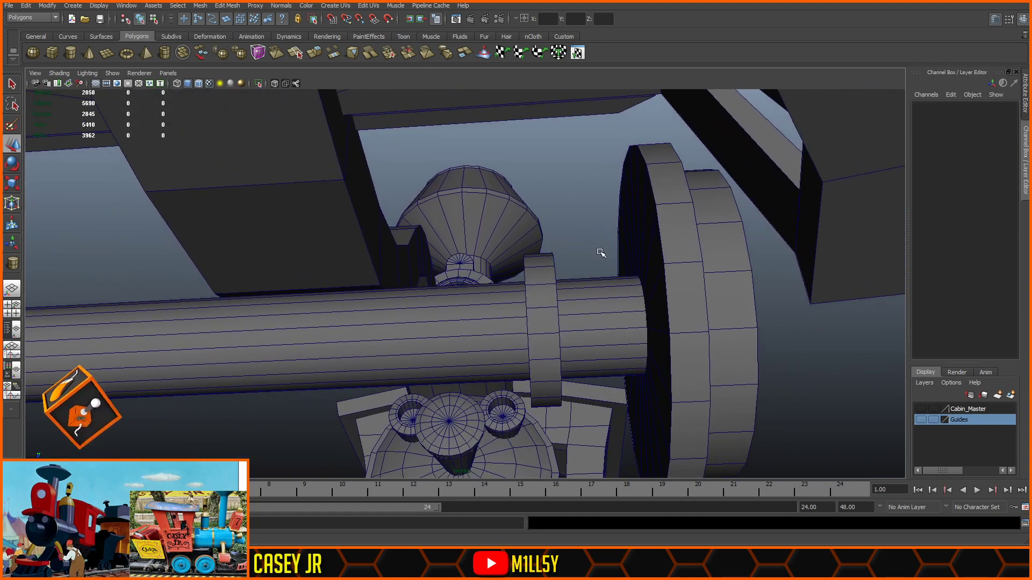
pyautogui.click(559, 280)
pyautogui.click(536, 278)
pyautogui.scroll(-2, 546, 283)
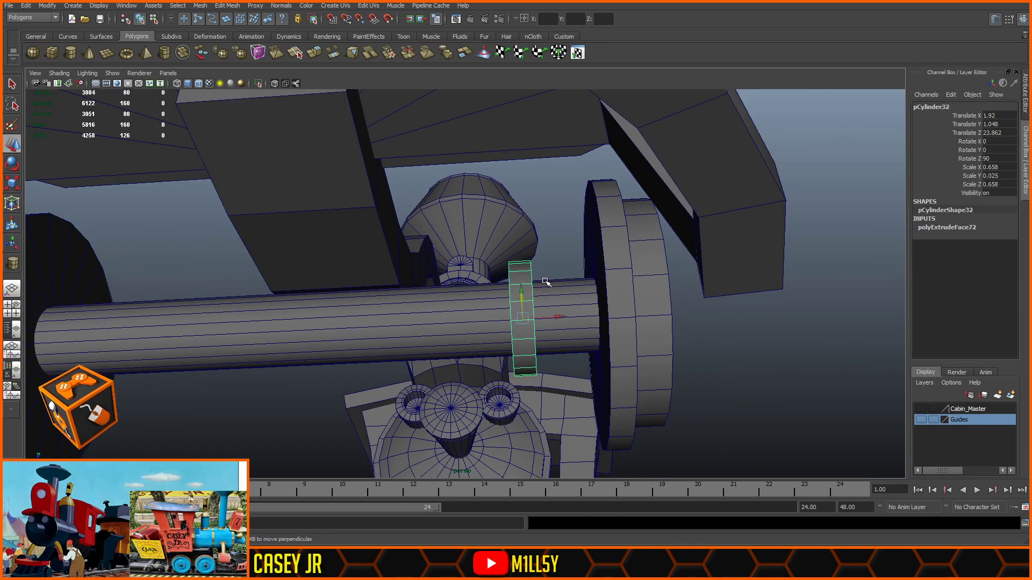
pyautogui.click(13, 183)
pyautogui.moveTo(477, 315); pyautogui.dragTo(363, 333)
pyautogui.press('w')
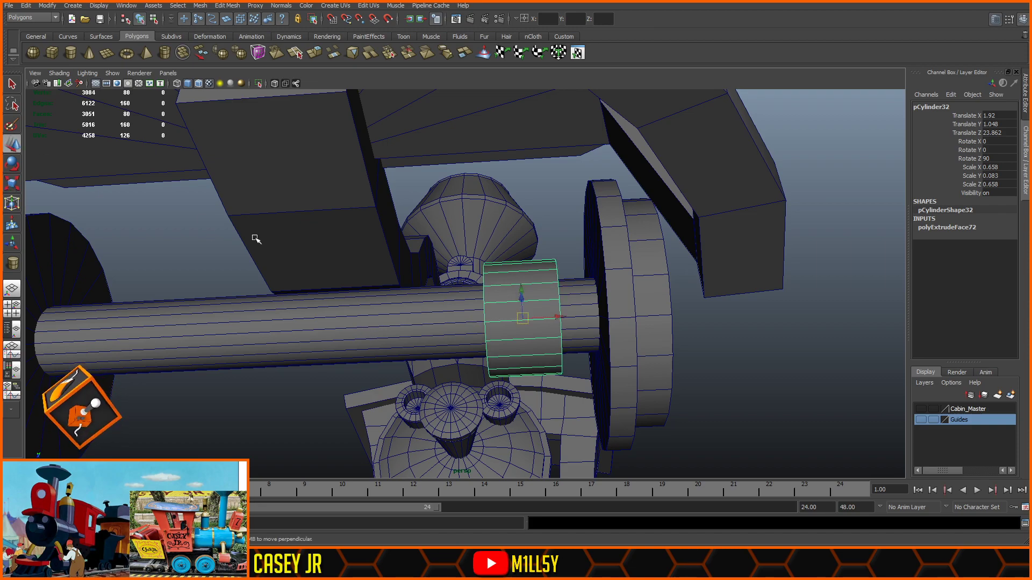
pyautogui.moveTo(562, 318); pyautogui.dragTo(533, 319)
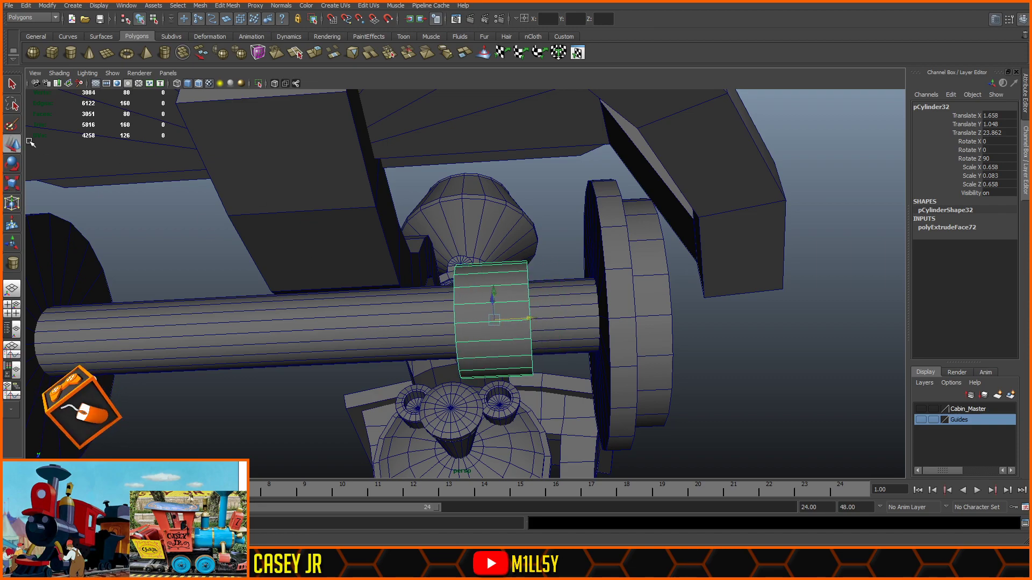
pyautogui.click(13, 184)
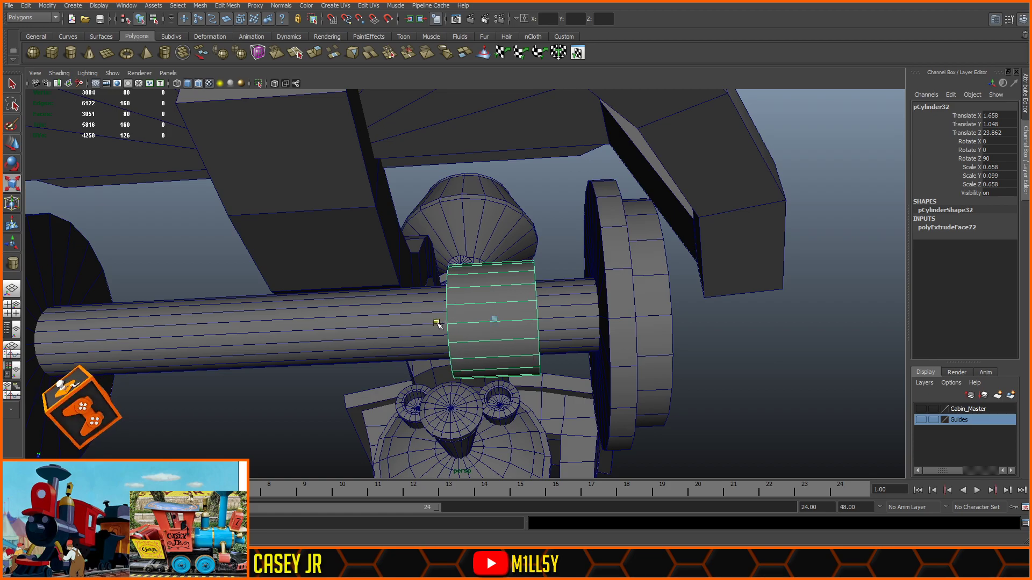
# - Duplicate the widened collar on the axle
pyautogui.keyDown('alt'); pyautogui.moveTo(495, 294); pyautogui.dragTo(568, 289); pyautogui.keyUp('alt')
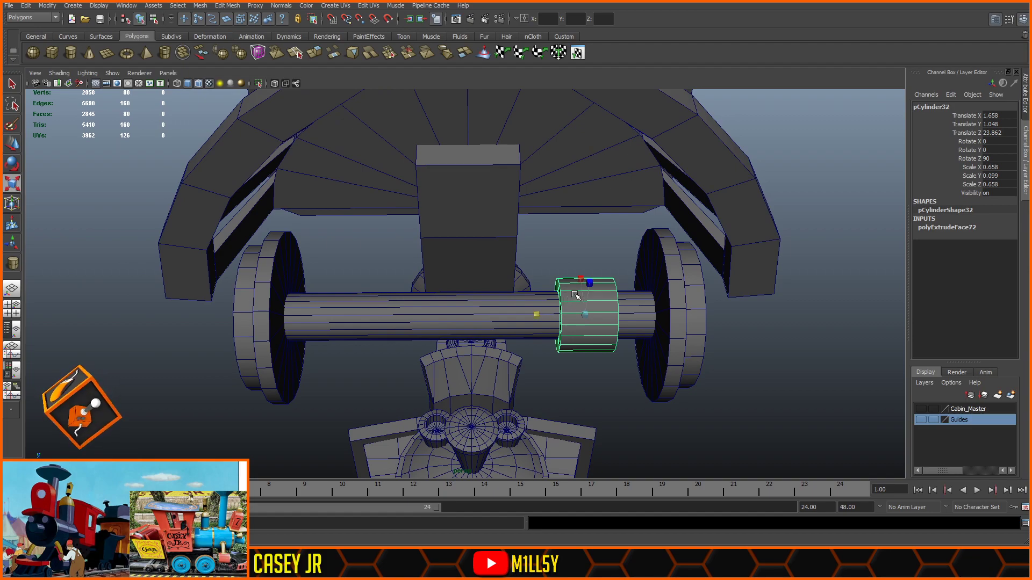
pyautogui.press('w')
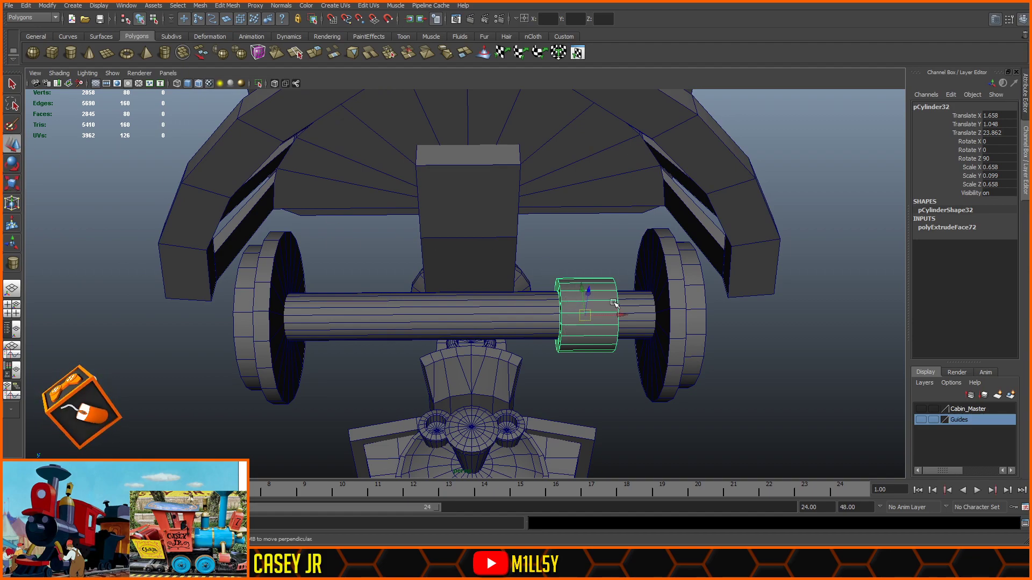
pyautogui.hotkey('ctrl', 'd')
# - Try placing the copied collar beside the opposite wheel at about Translate X -1.501, and undo the move
pyautogui.moveTo(617, 317); pyautogui.dragTo(410, 318)
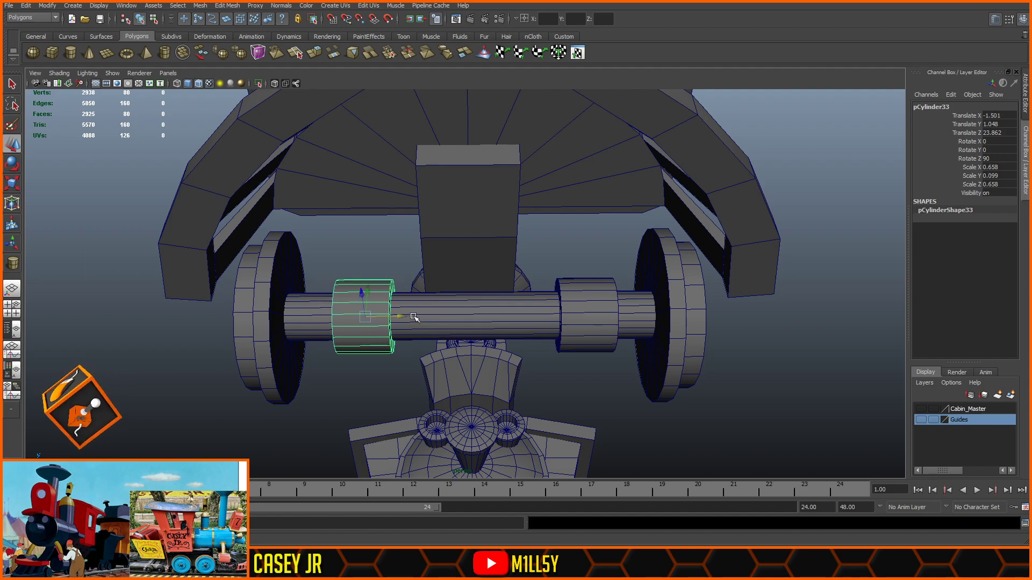
pyautogui.click(378, 154)
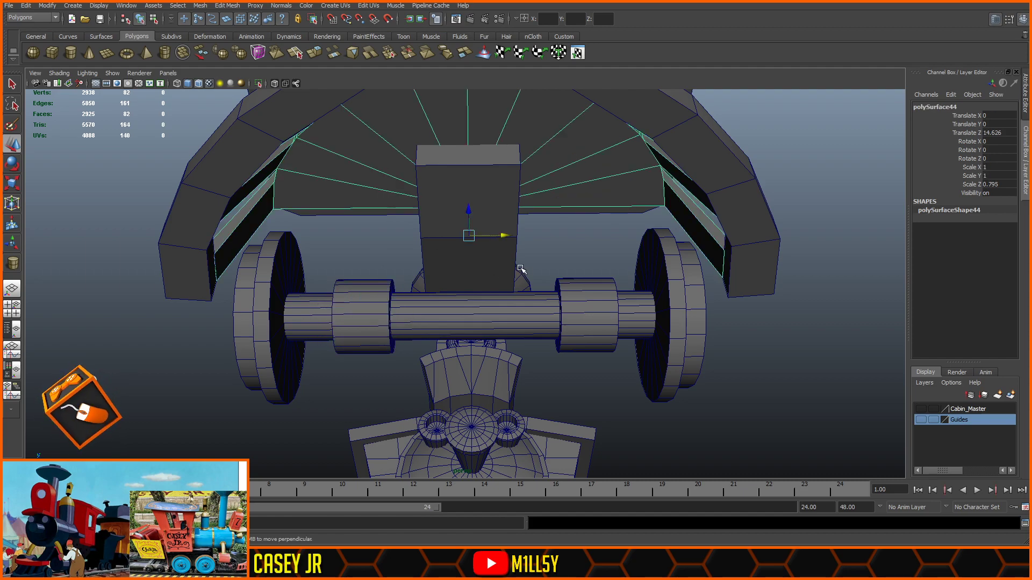
pyautogui.click(600, 240)
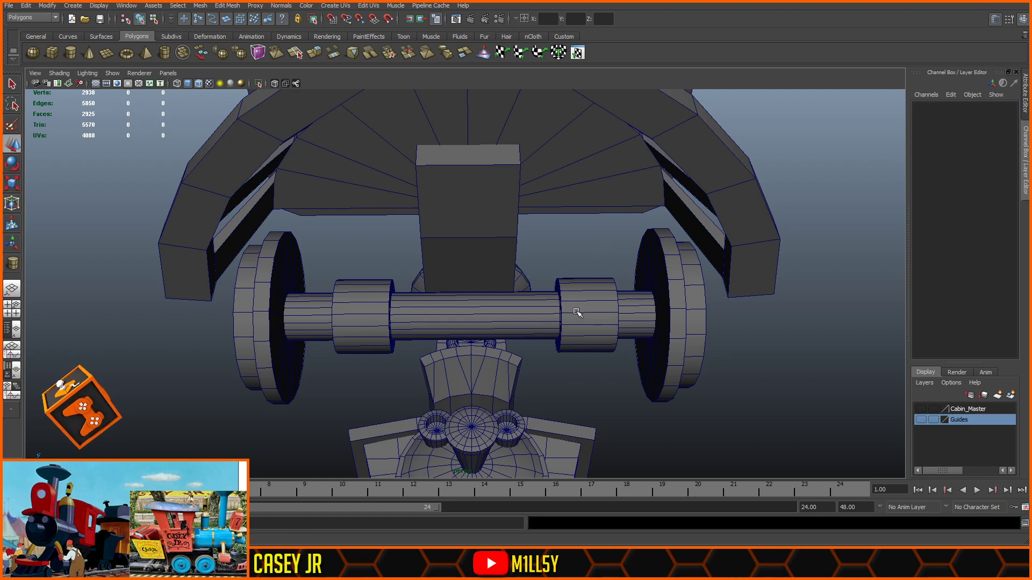
pyautogui.click(572, 316)
pyautogui.click(364, 309)
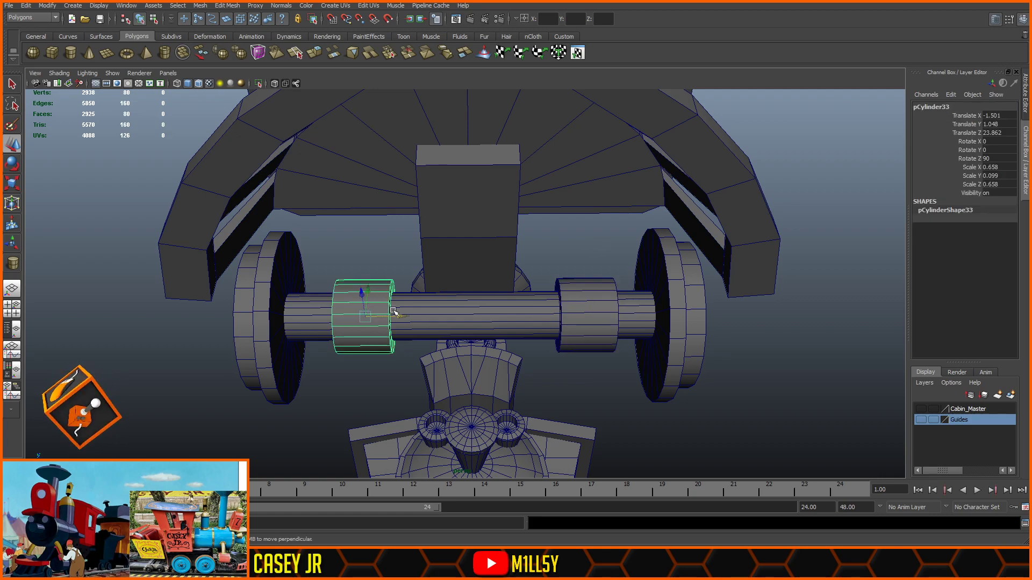
pyautogui.hotkey('ctrl', 'z')
pyautogui.hotkey('ctrl', 'z')
pyautogui.hotkey('ctrl', 'z')
pyautogui.hotkey('ctrl', 'z')
pyautogui.hotkey('ctrl', 'z')
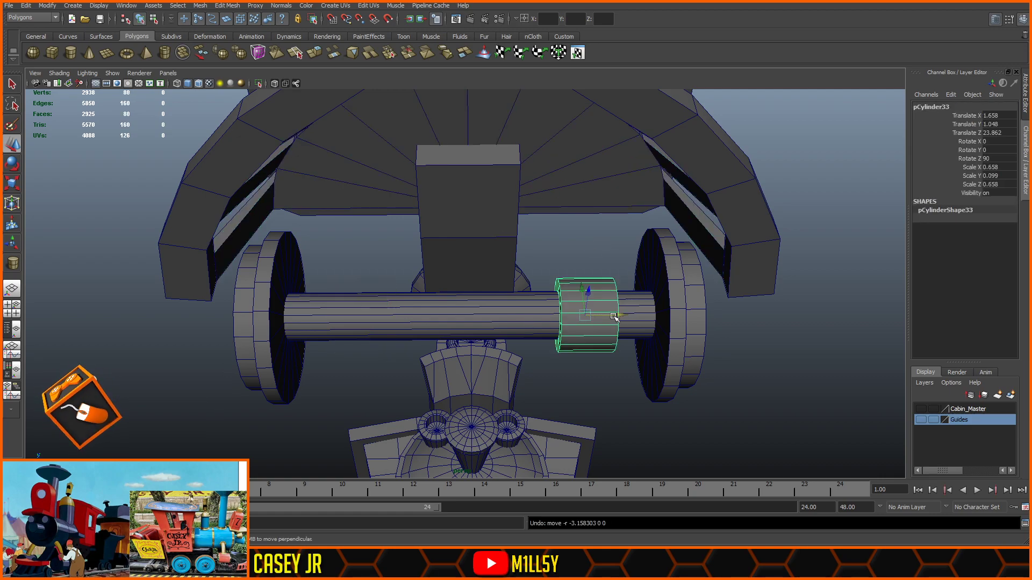
# - Move the copied collar to the axle's middle at about Translate X 0.052 and lengthen it to about Scale Y 0.361
pyautogui.moveTo(605, 312); pyautogui.dragTo(492, 313)
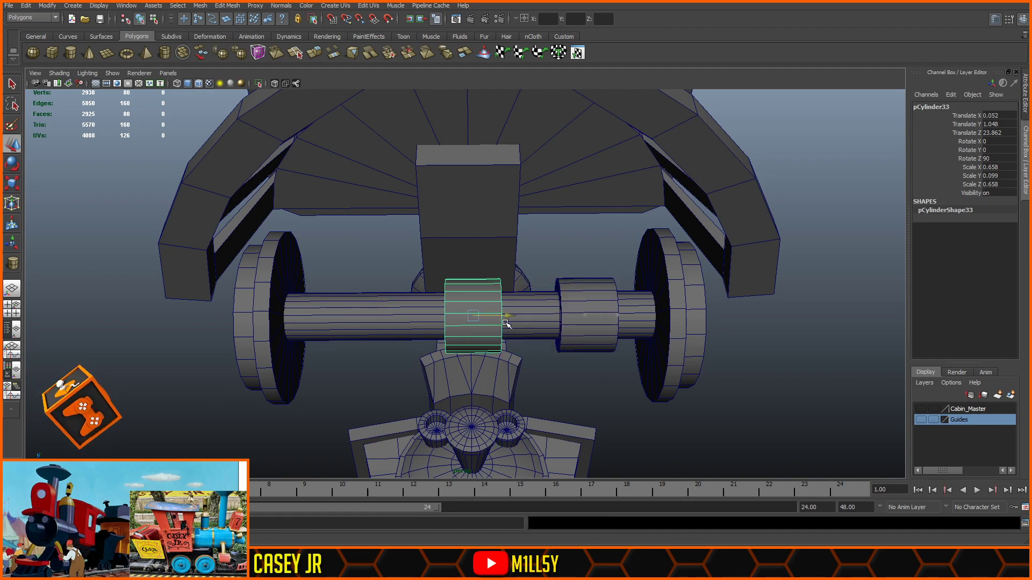
pyautogui.click(9, 187)
pyautogui.moveTo(425, 312); pyautogui.dragTo(299, 318)
pyautogui.keyDown('alt'); pyautogui.moveTo(537, 279); pyautogui.dragTo(547, 300); pyautogui.keyUp('alt')
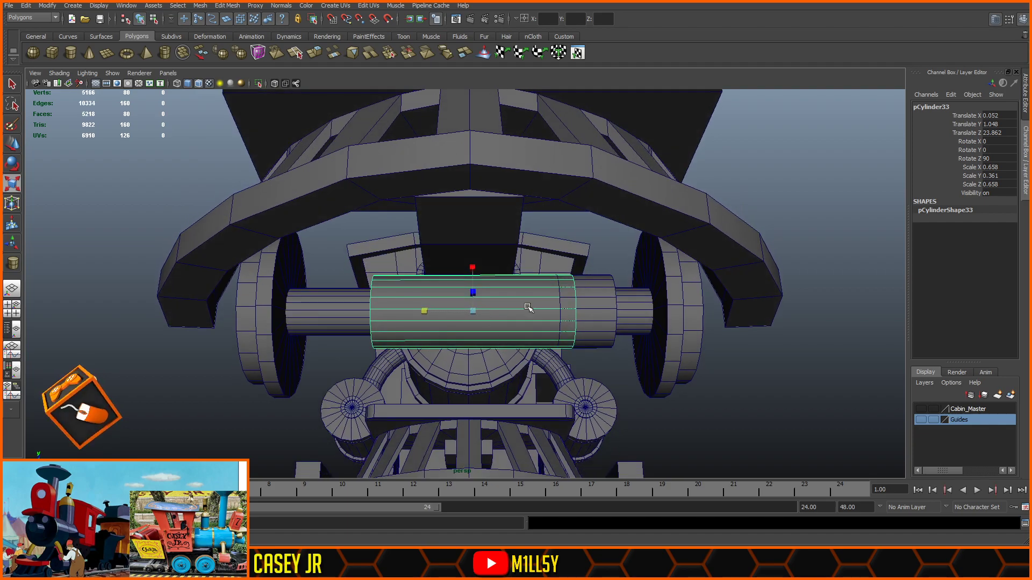
pyautogui.keyDown('alt'); pyautogui.moveTo(480, 269); pyautogui.dragTo(523, 185); pyautogui.keyUp('alt')
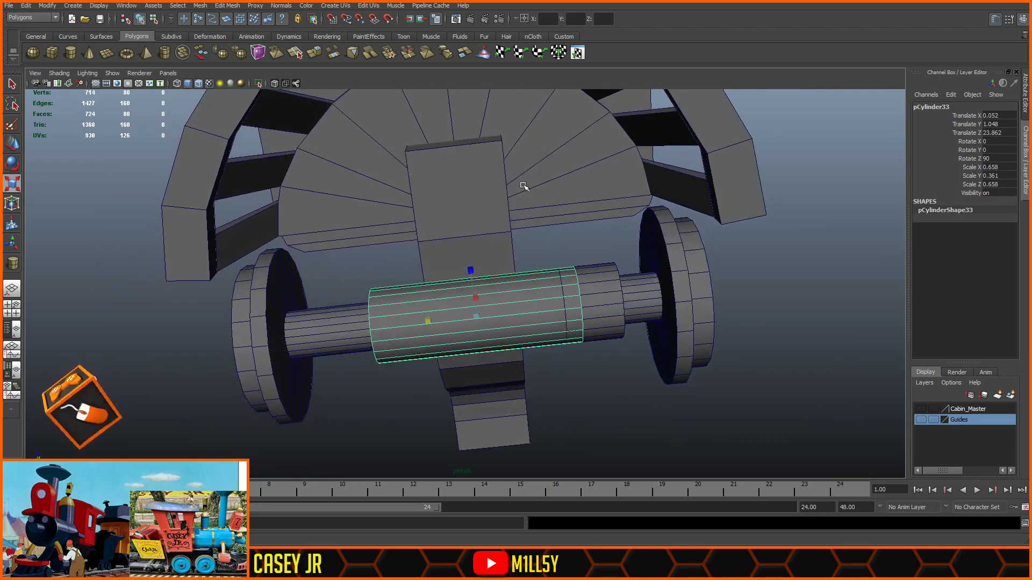
# - Delete the lengthened collar copy at the axle's middle and select the remaining collar beside the wheel
pyautogui.press('Delete')
pyautogui.click(602, 290)
pyautogui.keyDown('alt'); pyautogui.moveTo(647, 252); pyautogui.dragTo(578, 281); pyautogui.keyUp('alt')
pyautogui.click(449, 199)
pyautogui.click(610, 437)
pyautogui.press('f')
pyautogui.press('space')
pyautogui.press('space')
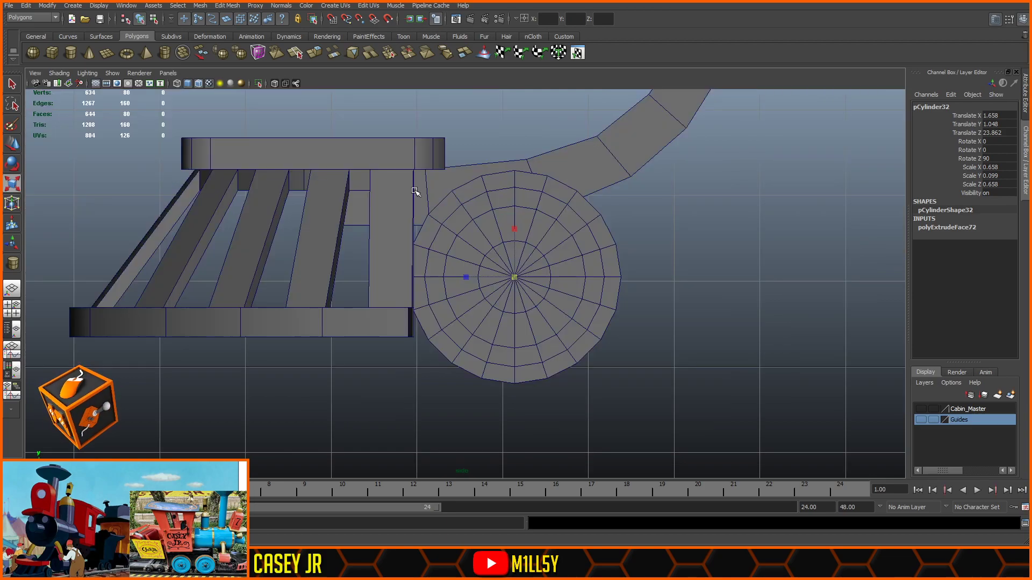
# - With X-ray shading on, select the collar's faces on the upper side that faces the cowcatcher
pyautogui.click(275, 82)
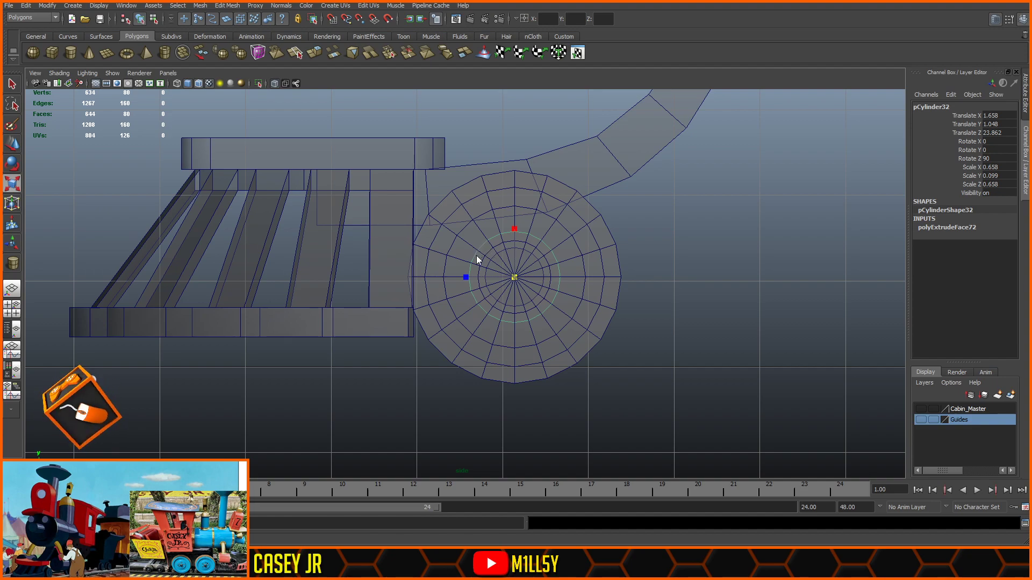
pyautogui.press('space')
pyautogui.press('space')
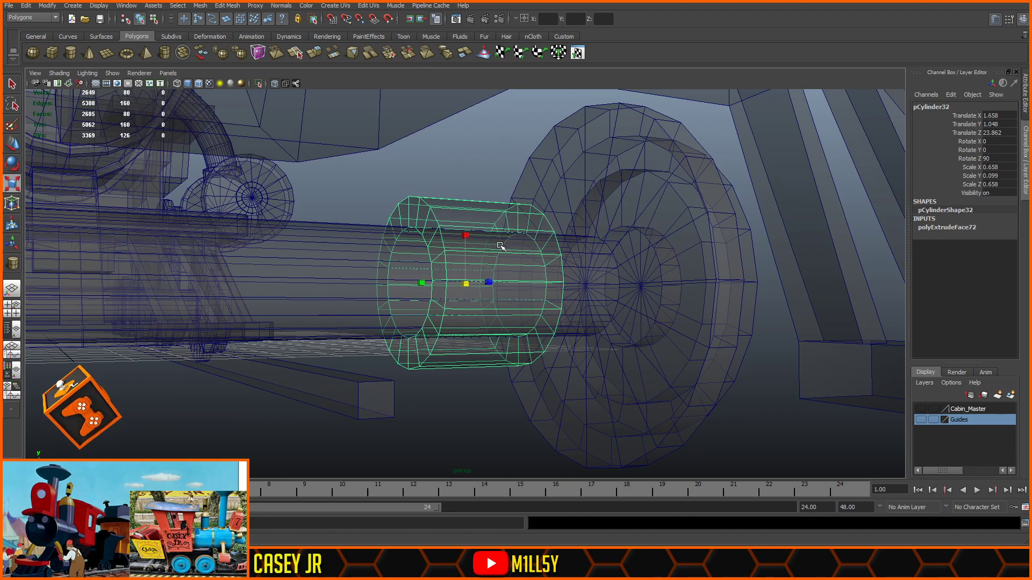
pyautogui.press('F11')
pyautogui.press('space')
pyautogui.press('space')
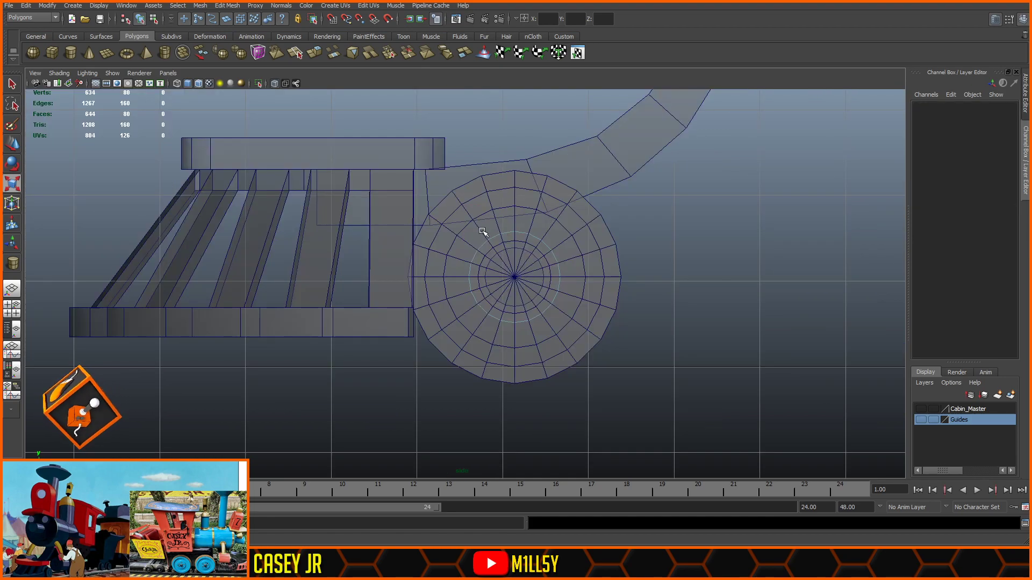
pyautogui.moveTo(462, 239); pyautogui.dragTo(484, 258)
pyautogui.hotkey('ctrl', 'e')
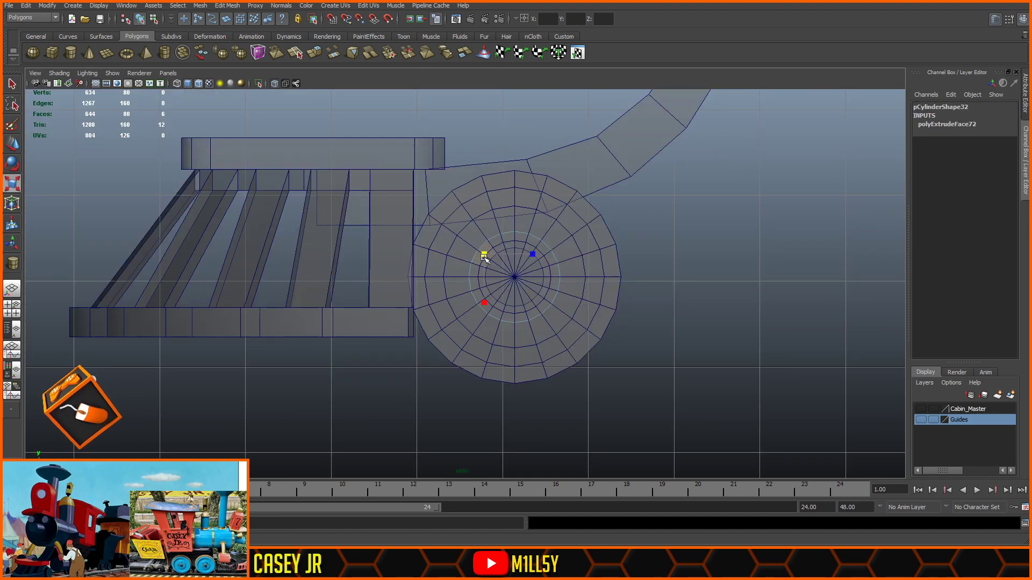
# - Reduce the collar's face selection to the two adjacent outer faces and turn off X-ray shading
pyautogui.press('space')
pyautogui.press('space')
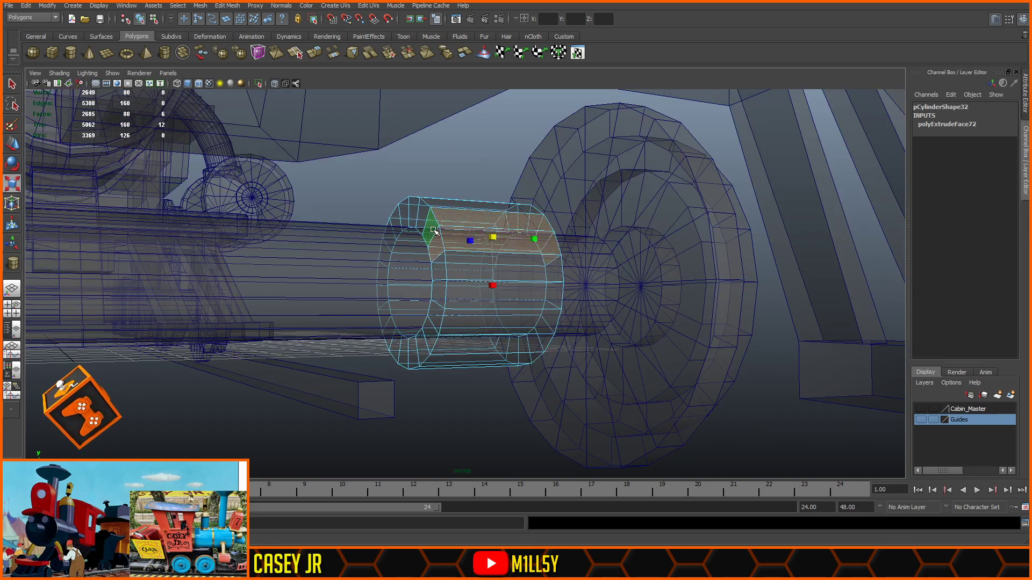
pyautogui.keyDown('ctrl'); pyautogui.click(440, 246); pyautogui.keyUp('ctrl')
pyautogui.keyDown('alt'); pyautogui.moveTo(573, 252); pyautogui.dragTo(482, 240); pyautogui.keyUp('alt')
pyautogui.keyDown('ctrl'); pyautogui.click(468, 214); pyautogui.keyUp('ctrl')
pyautogui.keyDown('ctrl'); pyautogui.click(460, 236); pyautogui.keyUp('ctrl')
pyautogui.keyDown('alt'); pyautogui.moveTo(370, 114); pyautogui.dragTo(474, 127); pyautogui.keyUp('alt')
pyautogui.click(274, 85)
pyautogui.keyDown('alt'); pyautogui.moveTo(506, 211); pyautogui.dragTo(603, 243); pyautogui.keyUp('alt')
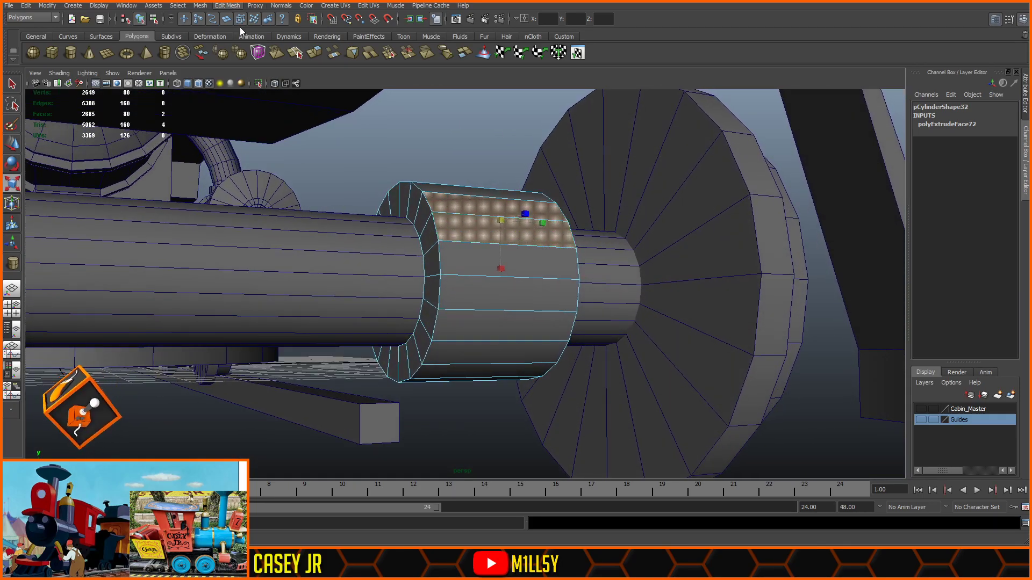
# - Extrude the collar's two selected outer faces and scale the extrusion slightly inward
pyautogui.hotkey('ctrl', 'e')
pyautogui.click(6, 185)
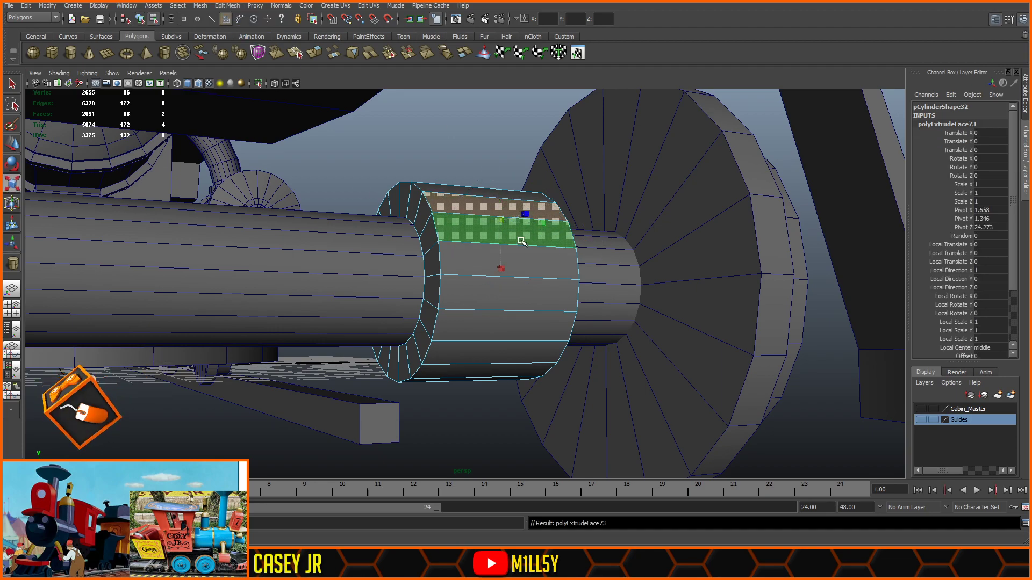
pyautogui.moveTo(542, 223); pyautogui.dragTo(534, 222)
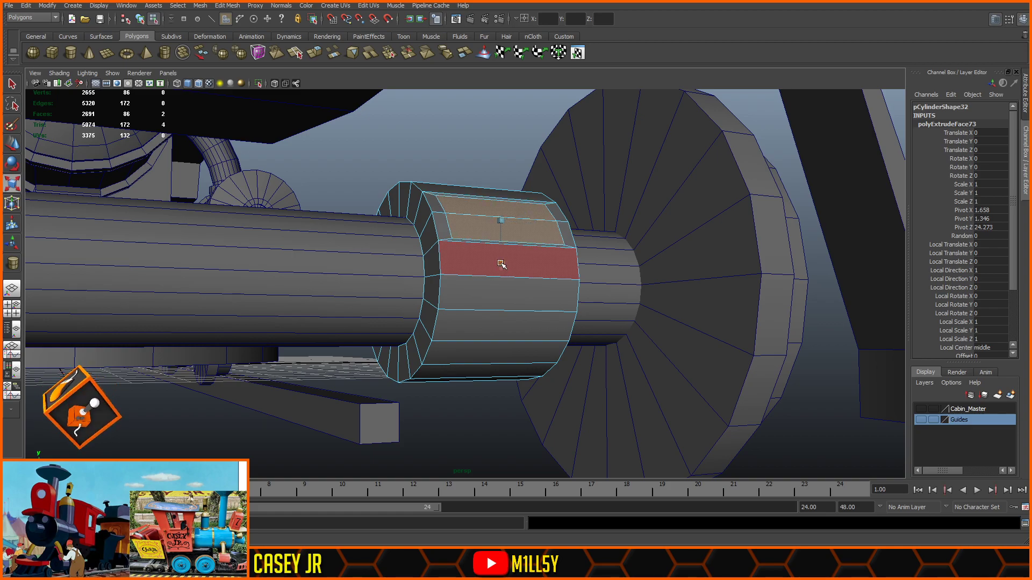
# - Move the inset's upper and lower edge vertices out toward the collar's outer outline in the side view
pyautogui.keyDown('alt'); pyautogui.moveTo(616, 227); pyautogui.dragTo(512, 229); pyautogui.keyUp('alt')
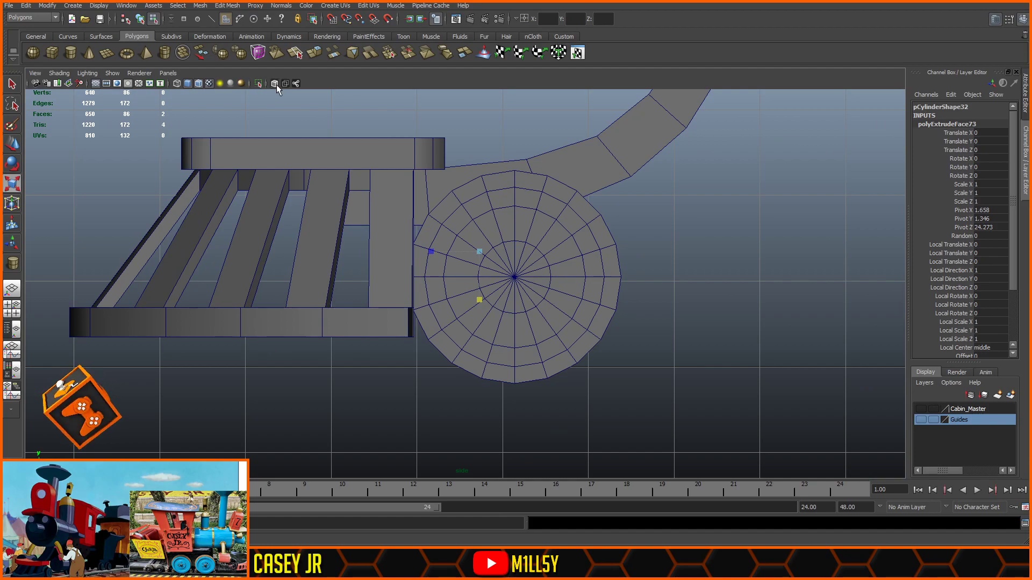
pyautogui.scroll(8, 504, 237)
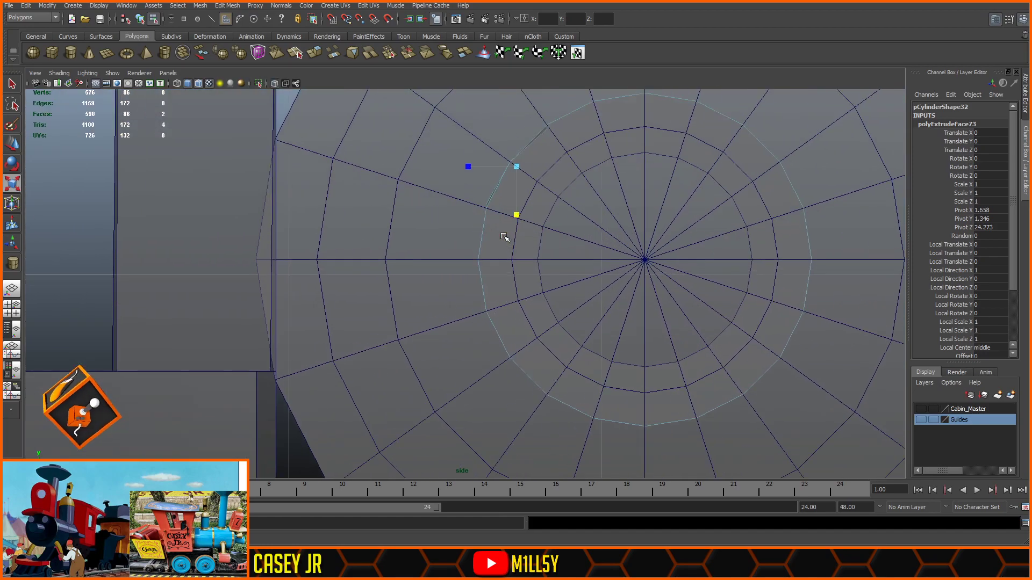
pyautogui.scroll(5, 504, 237)
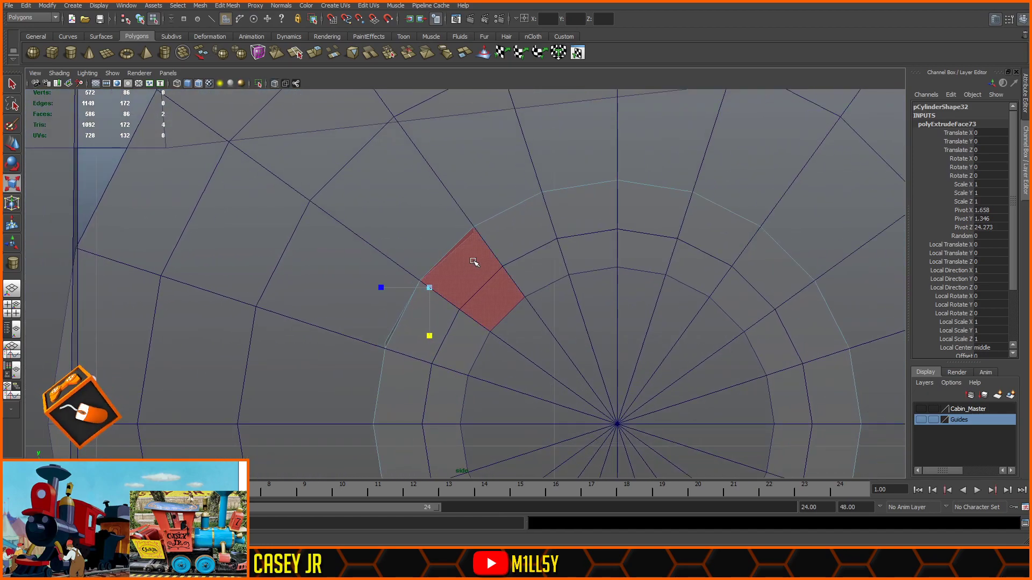
pyautogui.press('space')
pyautogui.press('space')
pyautogui.keyDown('alt'); pyautogui.moveTo(467, 270); pyautogui.dragTo(492, 235); pyautogui.keyUp('alt')
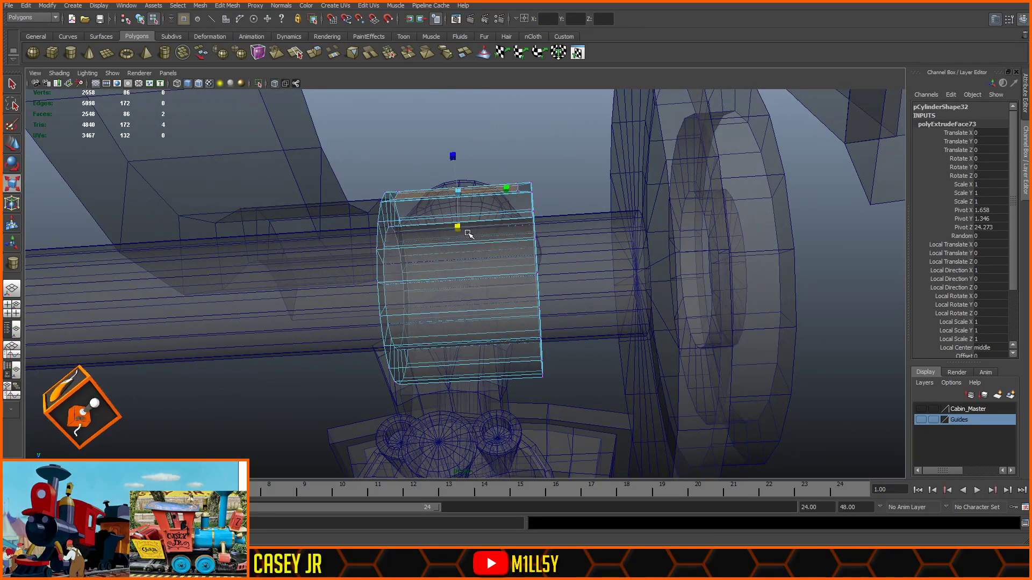
pyautogui.press('space')
pyautogui.press('space')
pyautogui.moveTo(461, 237)
pyautogui.mouseDown()
pyautogui.moveTo(484, 225)
pyautogui.moveTo(470, 237)
pyautogui.mouseUp()
pyautogui.click(17, 144)
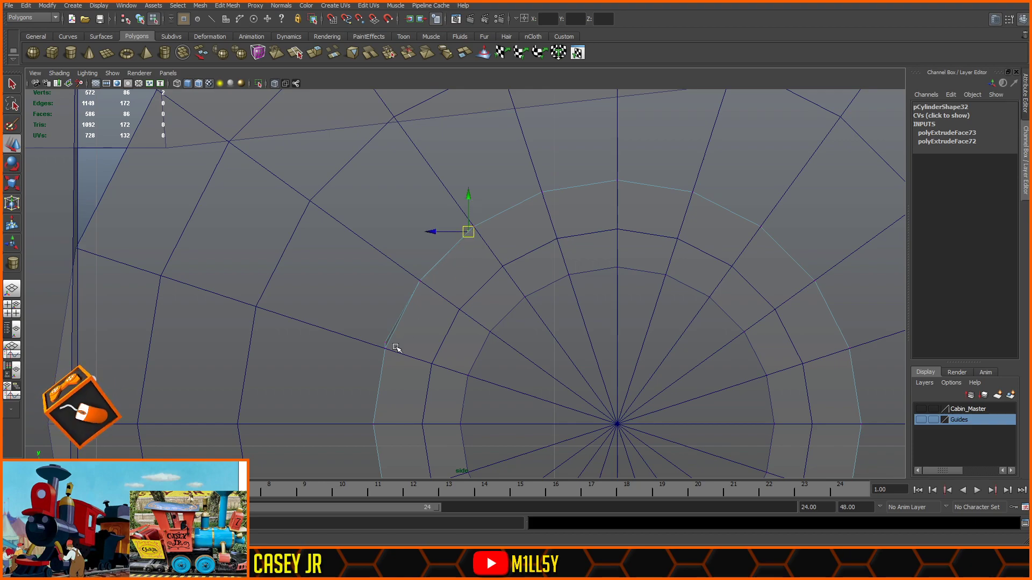
pyautogui.moveTo(378, 344); pyautogui.dragTo(380, 344)
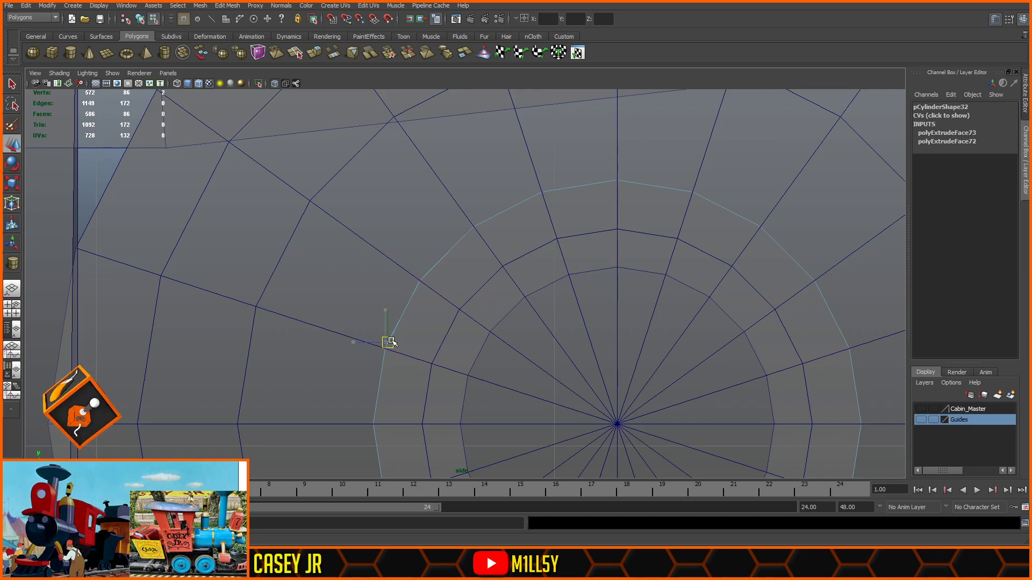
pyautogui.moveTo(391, 341); pyautogui.dragTo(392, 341)
pyautogui.click(286, 83)
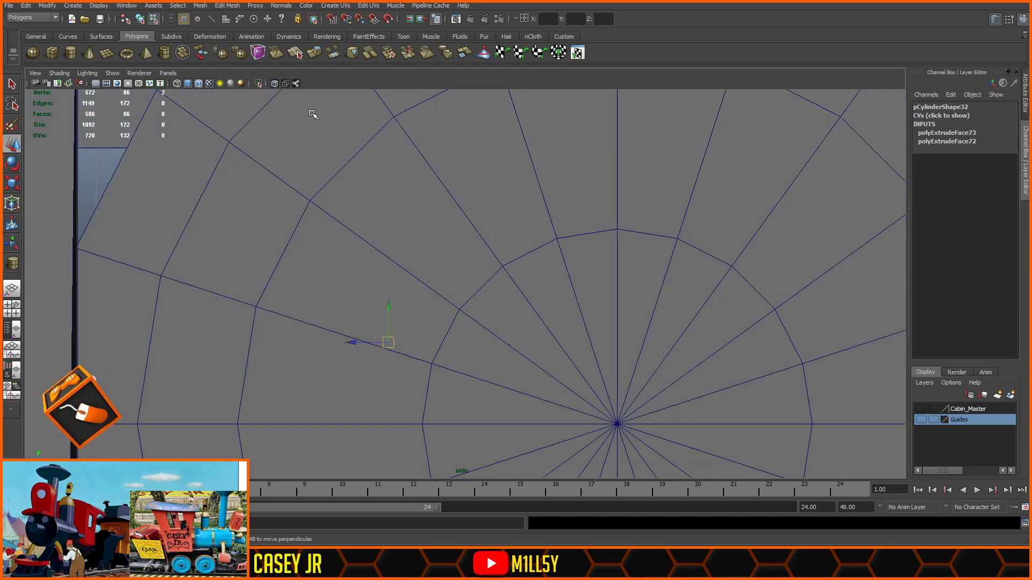
# - Extrude the two inset collar faces together and align the extrusion handles with the world axes
pyautogui.press('space')
pyautogui.press('space')
pyautogui.keyDown('alt'); pyautogui.moveTo(494, 240); pyautogui.dragTo(537, 272); pyautogui.keyUp('alt')
pyautogui.press('F11')
pyautogui.click(483, 235)
pyautogui.keyDown('shift'); pyautogui.click(482, 212); pyautogui.keyUp('shift')
pyautogui.click(255, 34)
pyautogui.scroll(-3, 537, 208)
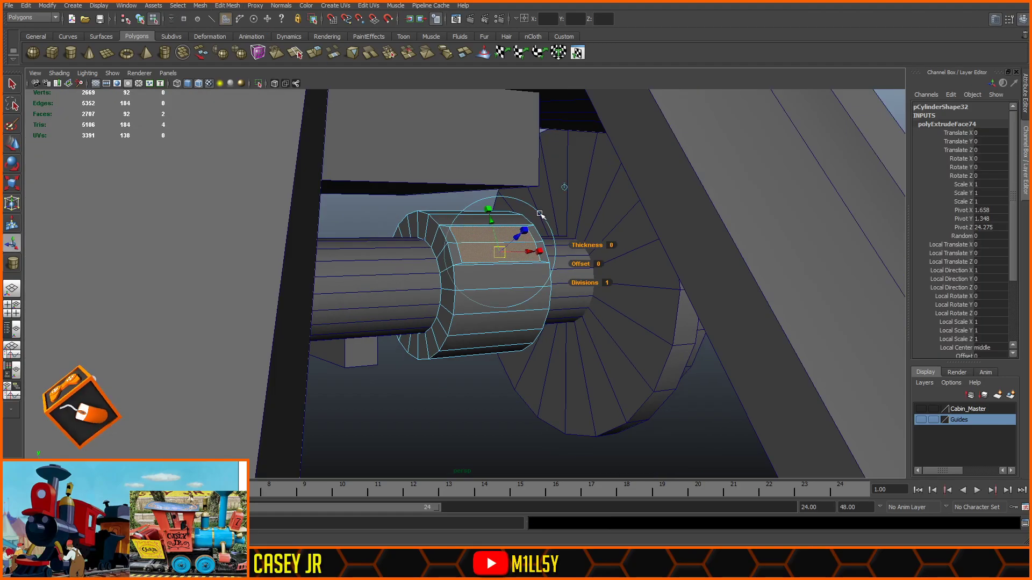
pyautogui.keyDown('alt'); pyautogui.moveTo(538, 236); pyautogui.dragTo(633, 171); pyautogui.keyUp('alt')
pyautogui.hotkey('ctrl', 'z')
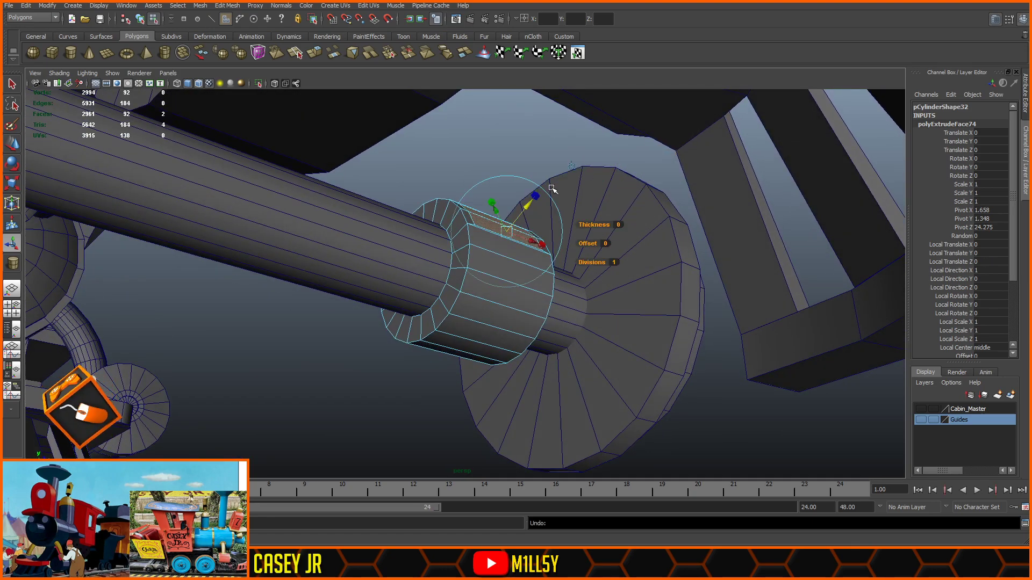
pyautogui.click(573, 167)
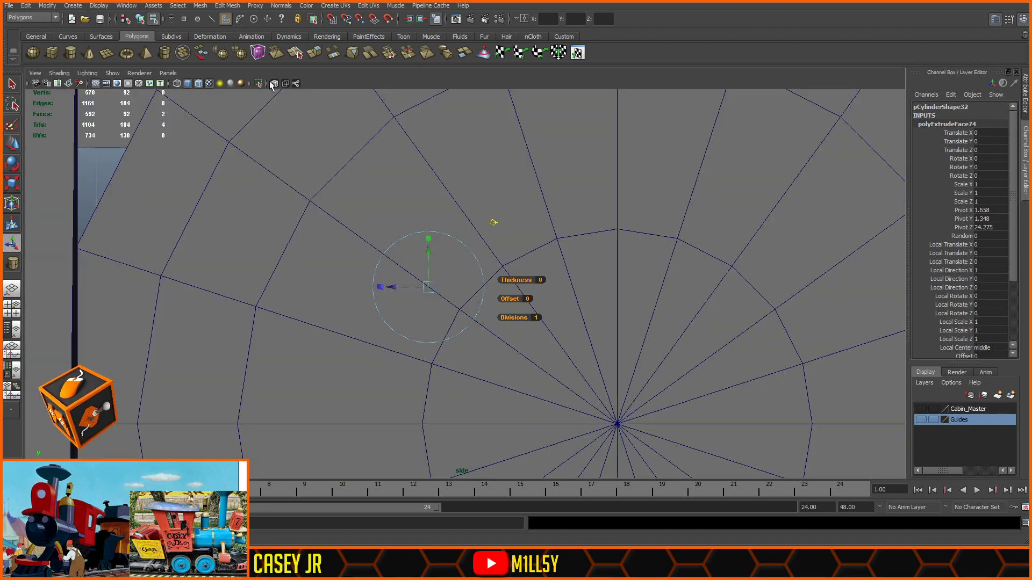
# - Pull the extrusion up and forward into an arm reaching the cowcatcher's top plate, at about Translate Y 0.914 and Translate Z 1.252
pyautogui.click(273, 83)
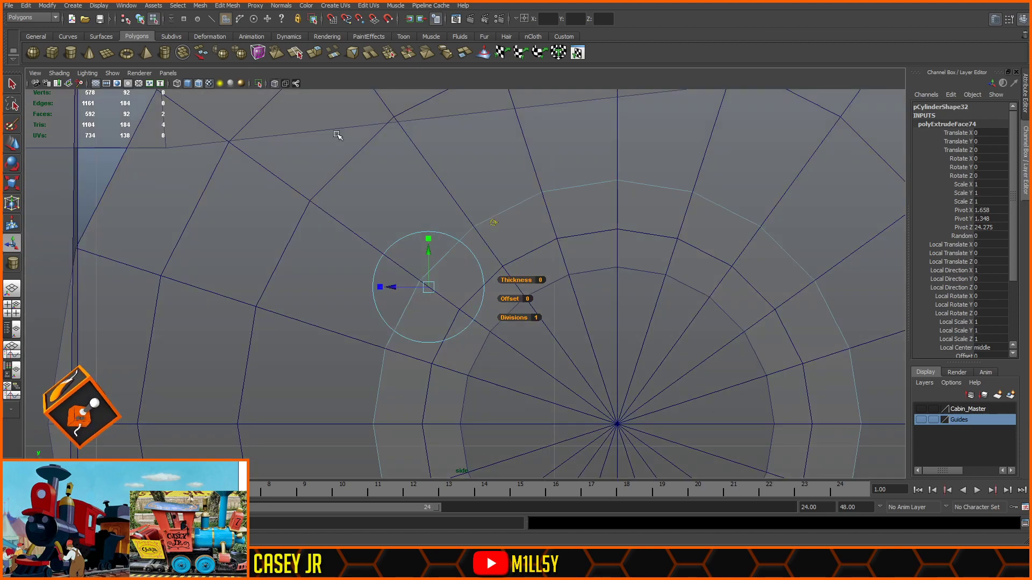
pyautogui.scroll(-8, 375, 171)
pyautogui.scroll(6, 565, 236)
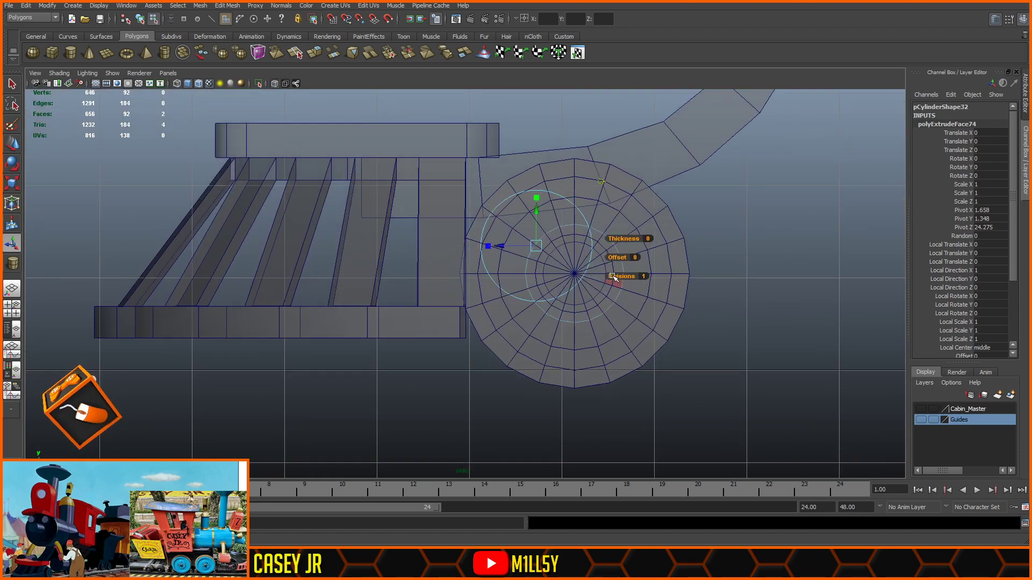
pyautogui.moveTo(589, 225); pyautogui.dragTo(494, 166)
pyautogui.keyDown('alt'); pyautogui.moveTo(562, 163); pyautogui.dragTo(531, 276, button='middle'); pyautogui.keyUp('alt')
pyautogui.moveTo(467, 277)
pyautogui.mouseDown()
pyautogui.moveTo(458, 285)
pyautogui.moveTo(464, 268)
pyautogui.mouseUp()
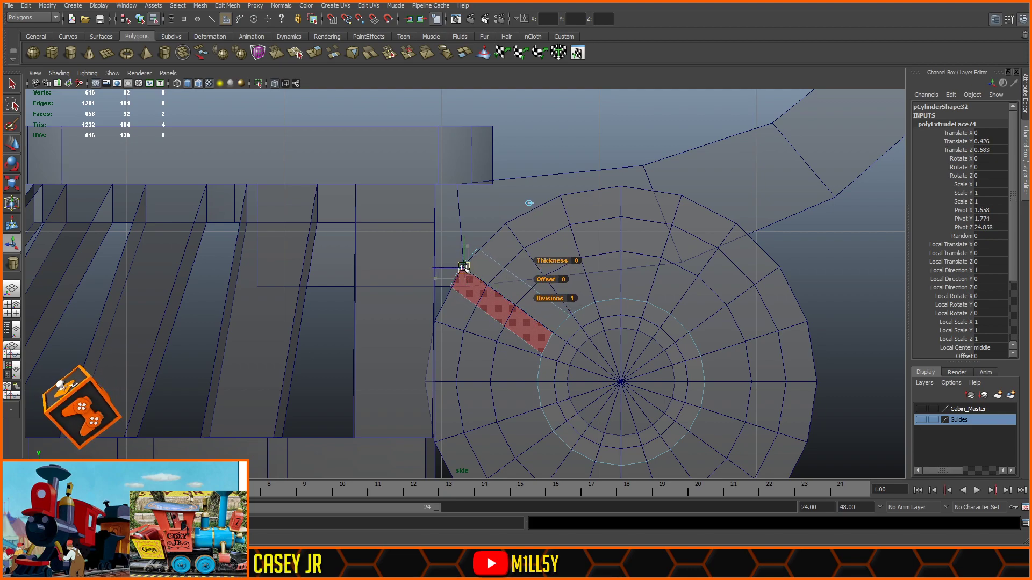
pyautogui.moveTo(463, 268); pyautogui.dragTo(360, 195)
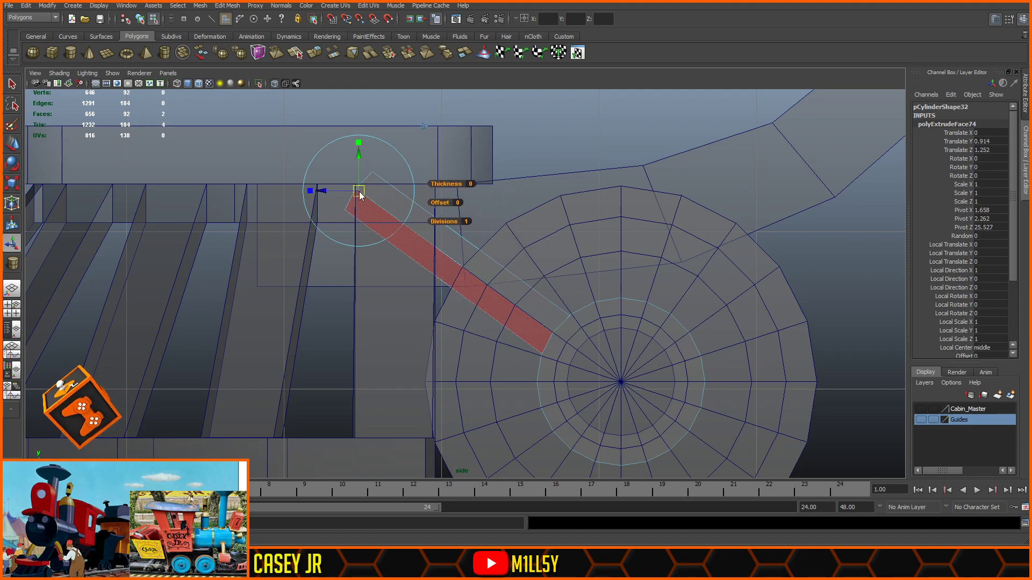
# - Examine from below how the new arm meets the underside of the cowcatcher's top plate
pyautogui.press('space')
pyautogui.press('space')
pyautogui.click(277, 81)
pyautogui.scroll(-5, 483, 188)
pyautogui.moveTo(693, 279)
pyautogui.keyDown('alt'); pyautogui.mouseDown()
pyautogui.moveTo(640, 272)
pyautogui.moveTo(521, 295)
pyautogui.moveTo(431, 332)
pyautogui.moveTo(387, 311)
pyautogui.moveTo(404, 275)
pyautogui.moveTo(518, 218)
pyautogui.moveTo(624, 233)
pyautogui.moveTo(730, 268)
pyautogui.mouseUp(); pyautogui.keyUp('alt')
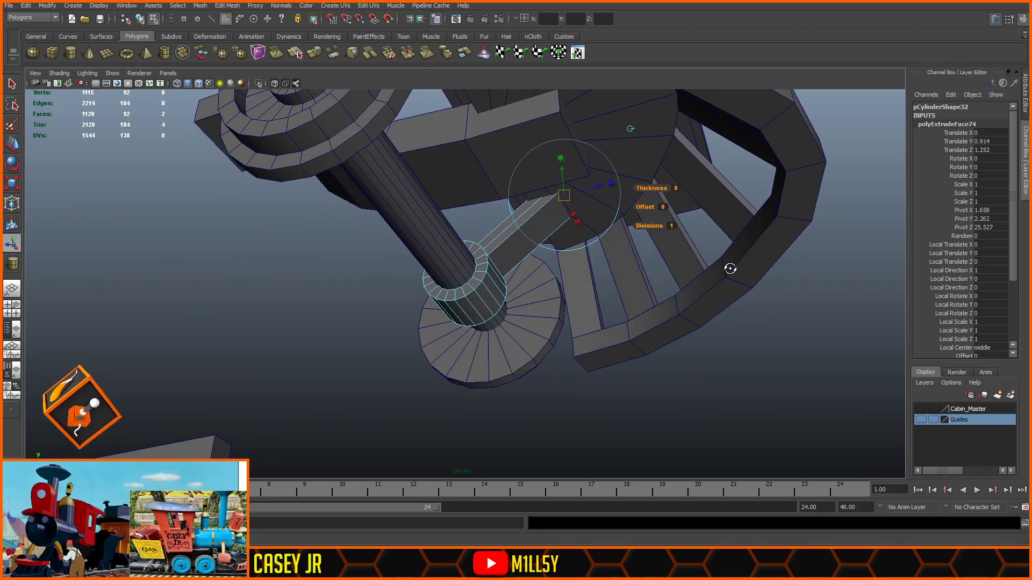
pyautogui.press('f')
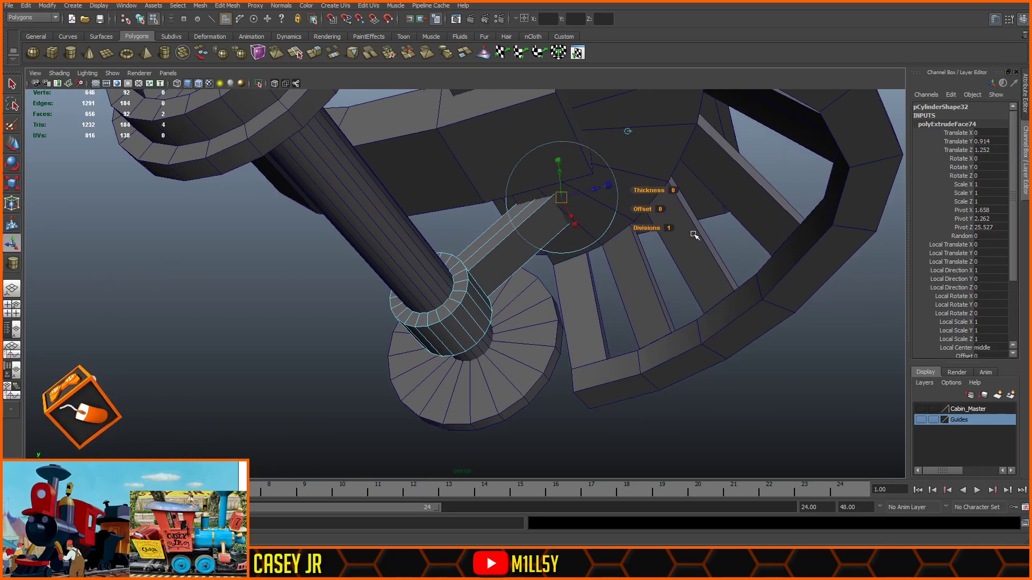
pyautogui.scroll(-5, 528, 297)
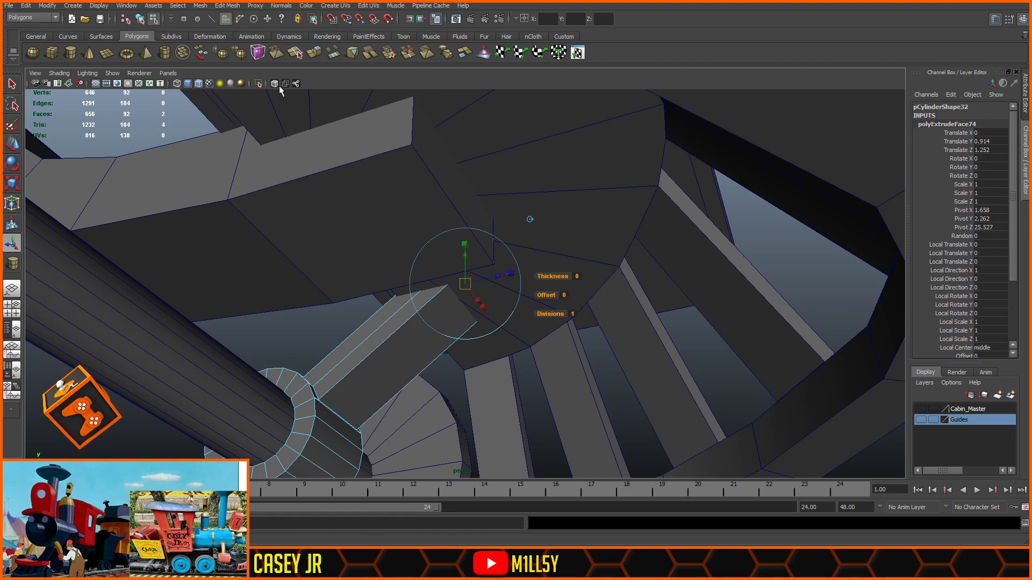
# - Cut the arm horizontally through its faces, level with the underside of the cowcatcher's top section
pyautogui.click(275, 83)
pyautogui.press('space')
pyautogui.moveTo(526, 241); pyautogui.dragTo(488, 221)
pyautogui.keyDown('alt'); pyautogui.moveTo(511, 301); pyautogui.dragTo(597, 304, button='middle'); pyautogui.keyUp('alt')
pyautogui.click(618, 295)
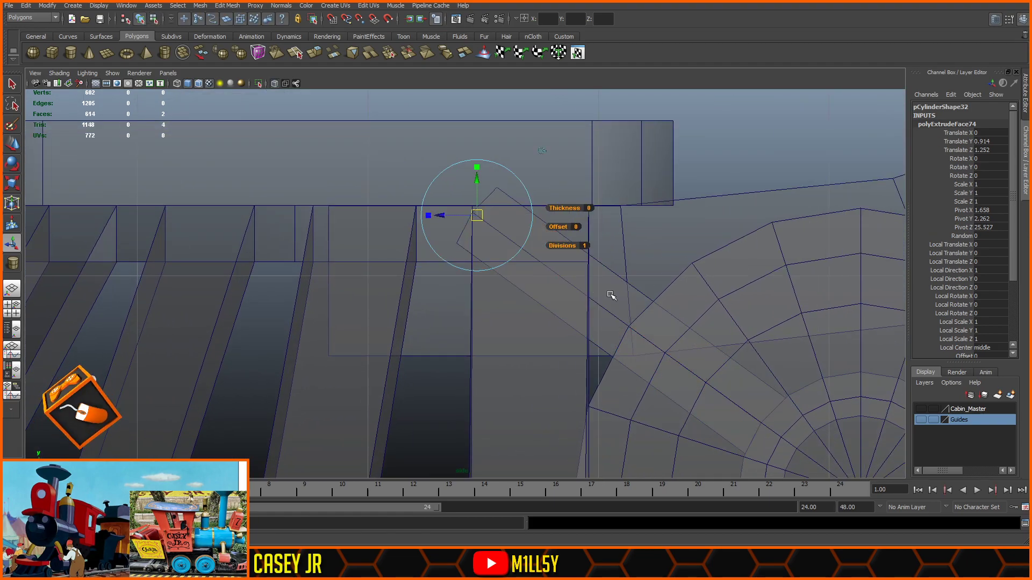
pyautogui.press('F8')
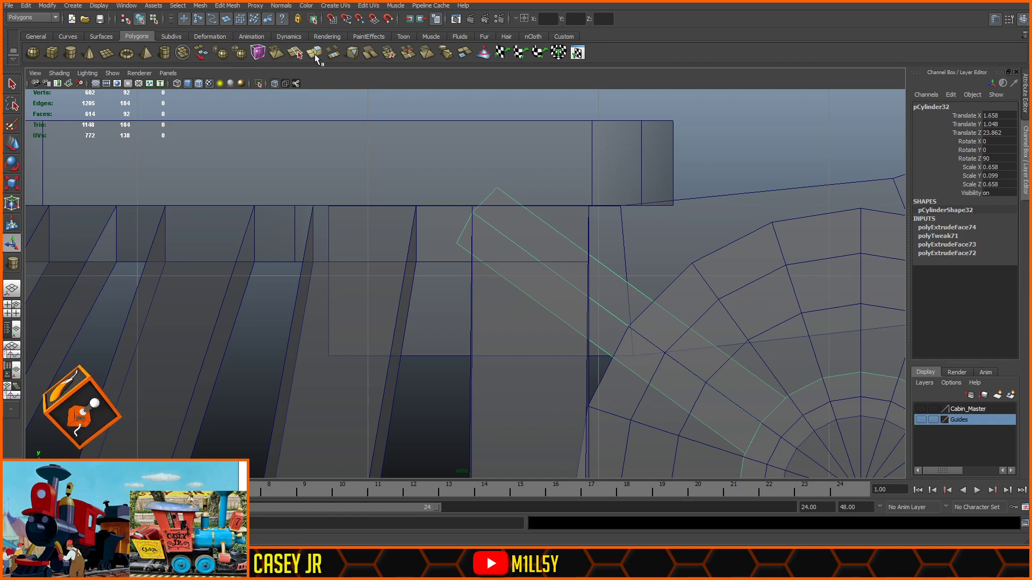
pyautogui.keyDown('shift'); pyautogui.moveTo(559, 229); pyautogui.dragTo(511, 260, button='right'); pyautogui.keyUp('shift')
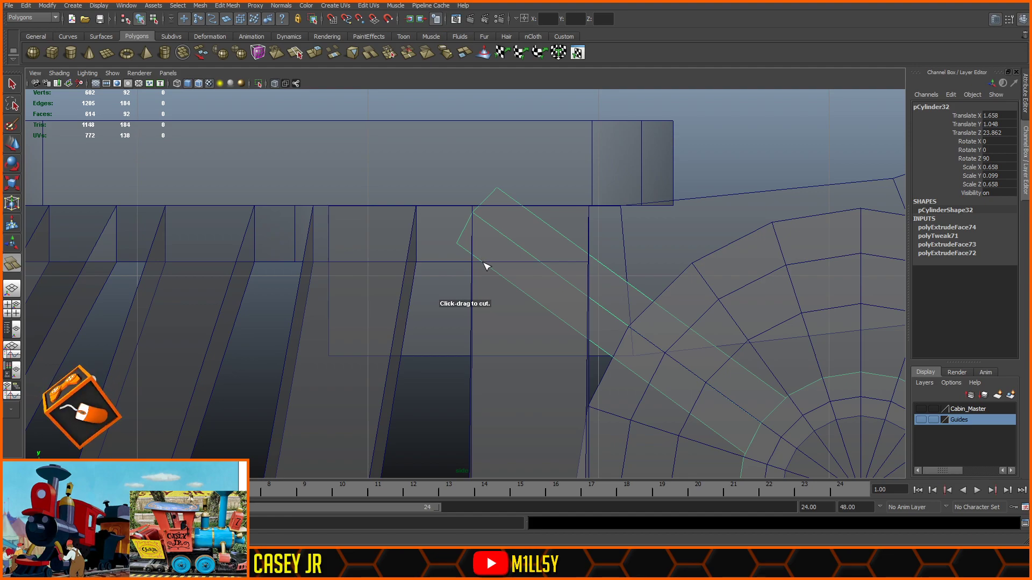
pyautogui.moveTo(486, 265); pyautogui.dragTo(520, 266)
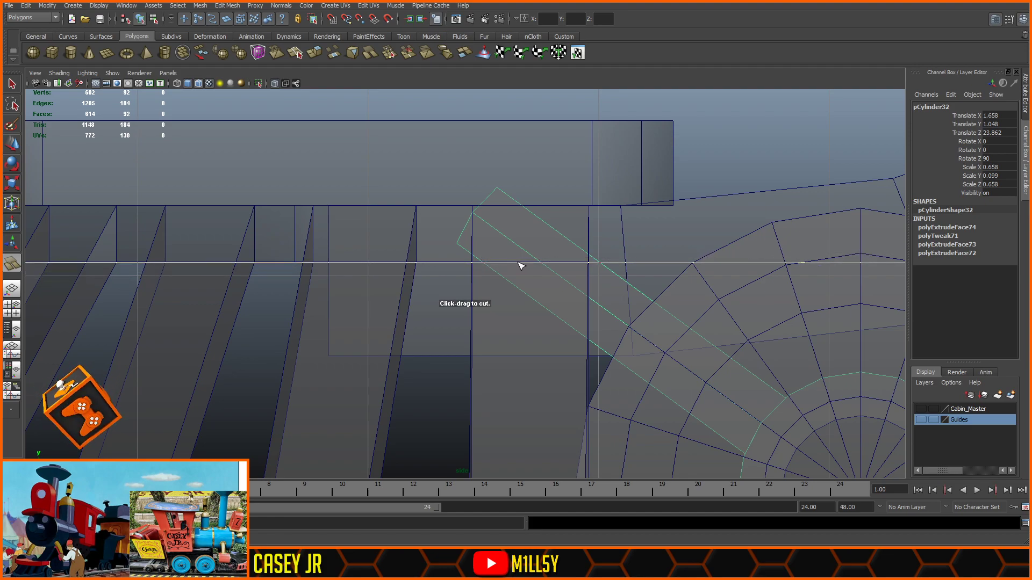
pyautogui.press('w')
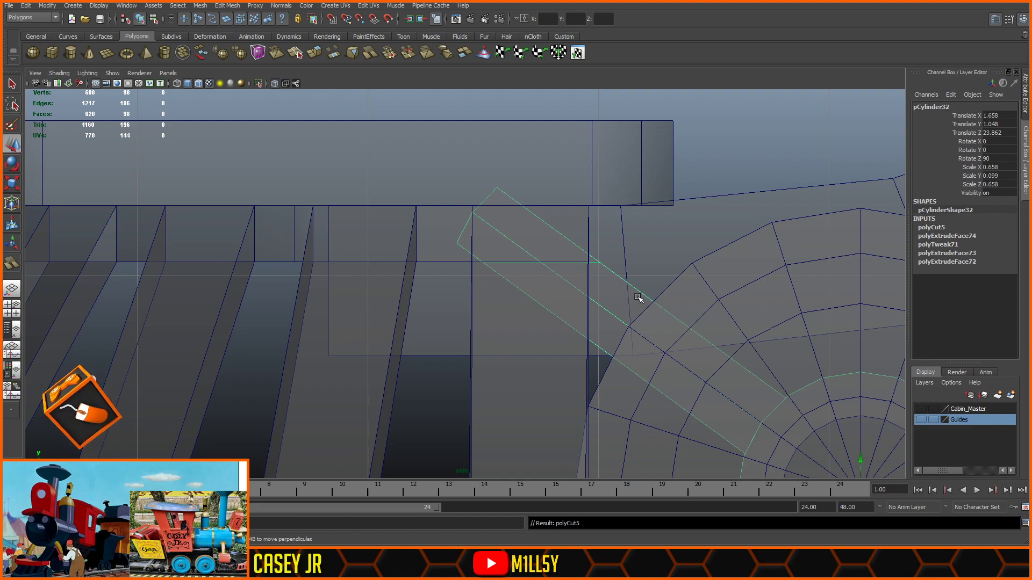
# - Delete the end of the arm that lies above the horizontal cut
pyautogui.click(609, 293)
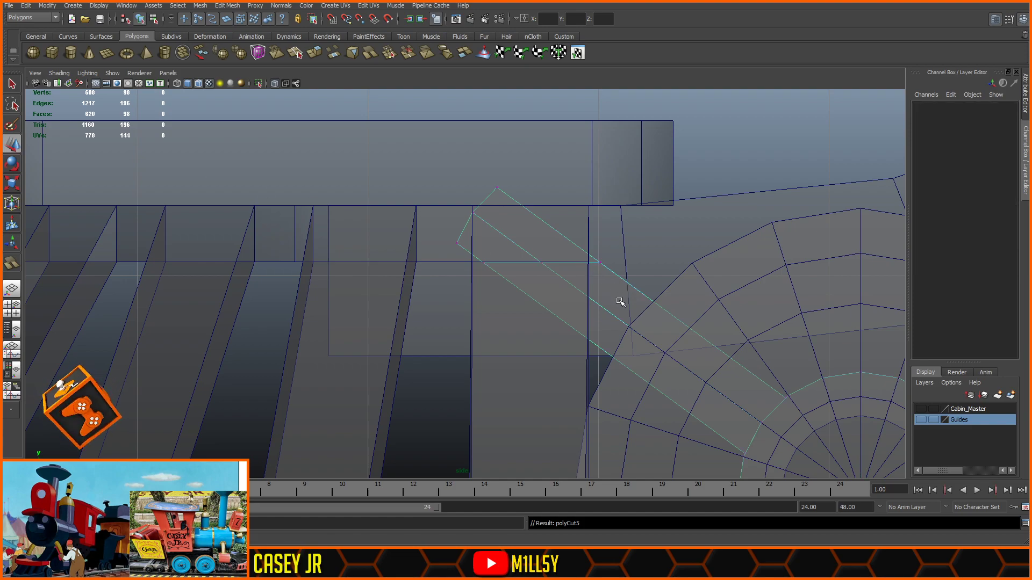
pyautogui.moveTo(619, 168); pyautogui.dragTo(304, 255)
pyautogui.press('Delete')
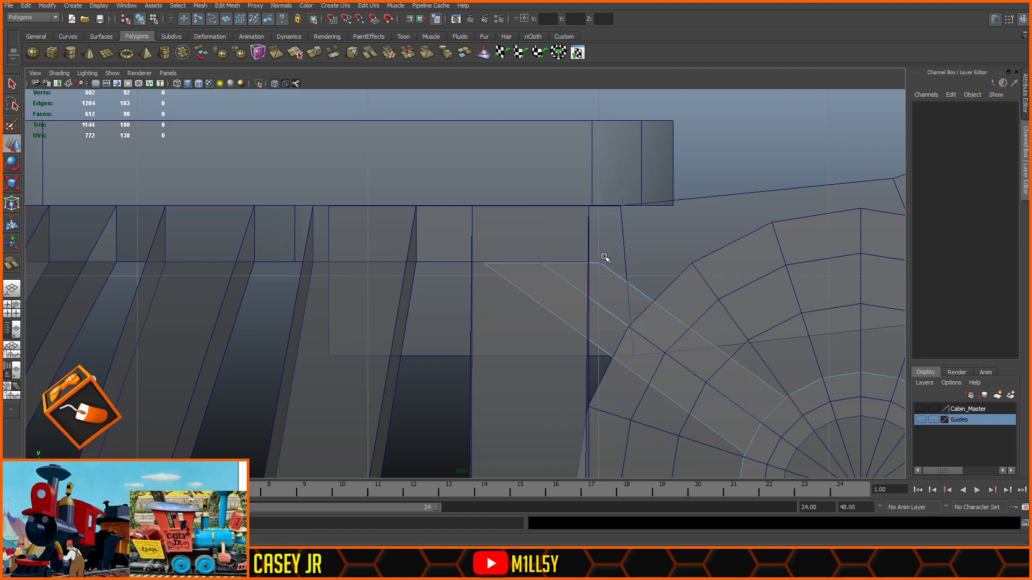
# - Shift the vertices of the arm's cut end forward toward the cowcatcher with point snapping
pyautogui.scroll(3, 592, 242)
pyautogui.moveTo(351, 285); pyautogui.dragTo(573, 242)
pyautogui.press('v')
pyautogui.moveTo(541, 252); pyautogui.dragTo(500, 259, button='middle')
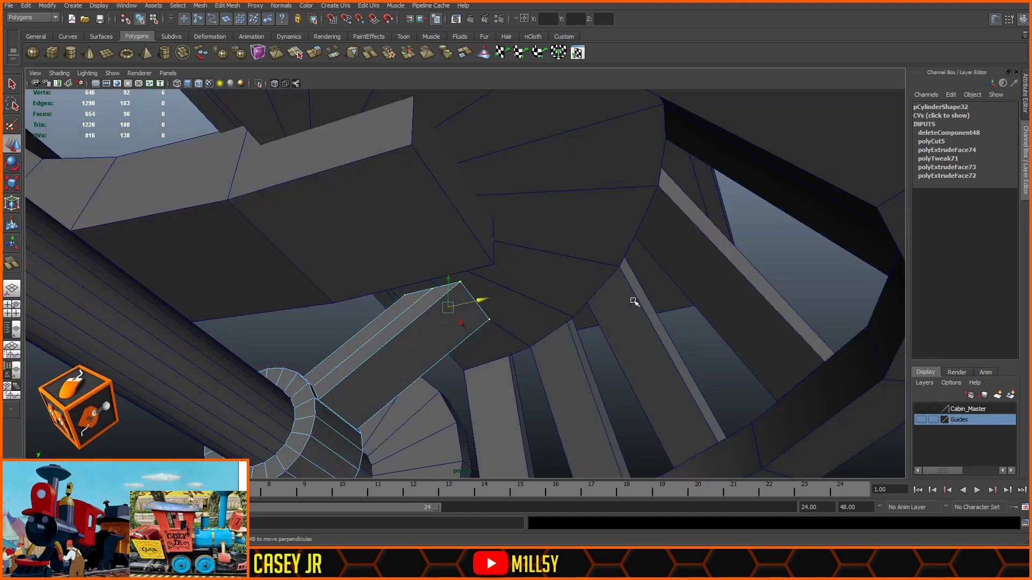
pyautogui.keyDown('alt'); pyautogui.moveTo(634, 302); pyautogui.dragTo(555, 269); pyautogui.keyUp('alt')
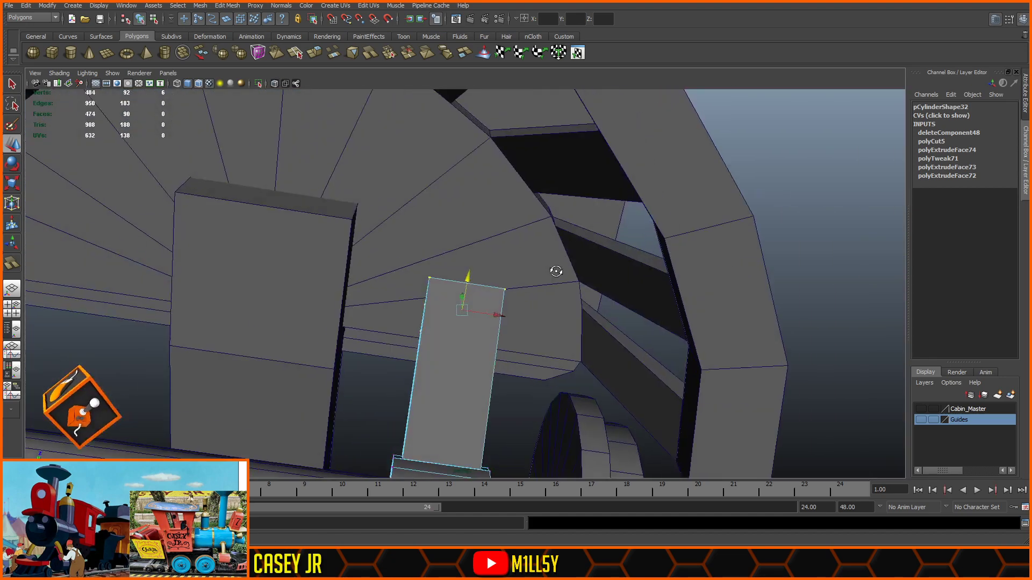
# - Group the finished collar and arm around the origin and make a mirrored copy for the opposite end of the front axle
pyautogui.click(769, 267)
pyautogui.keyDown('alt'); pyautogui.moveTo(769, 267); pyautogui.dragTo(654, 220); pyautogui.keyUp('alt')
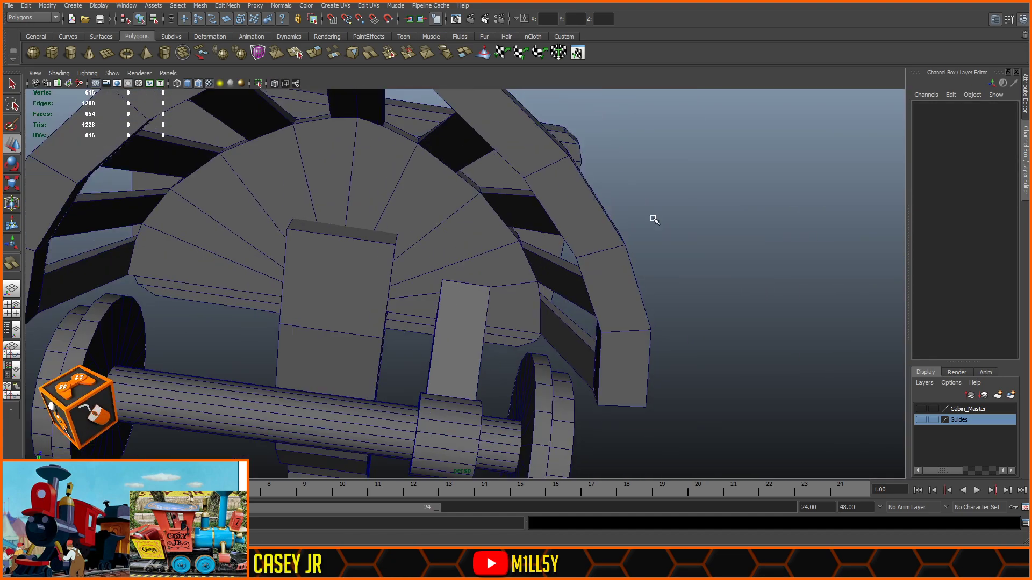
pyautogui.click(198, 83)
pyautogui.moveTo(720, 296)
pyautogui.keyDown('alt'); pyautogui.mouseDown()
pyautogui.moveTo(691, 311)
pyautogui.moveTo(564, 321)
pyautogui.moveTo(470, 344)
pyautogui.moveTo(430, 378)
pyautogui.moveTo(511, 392)
pyautogui.moveTo(486, 405)
pyautogui.moveTo(469, 394)
pyautogui.moveTo(459, 307)
pyautogui.moveTo(581, 262)
pyautogui.moveTo(707, 339)
pyautogui.mouseUp(); pyautogui.keyUp('alt')
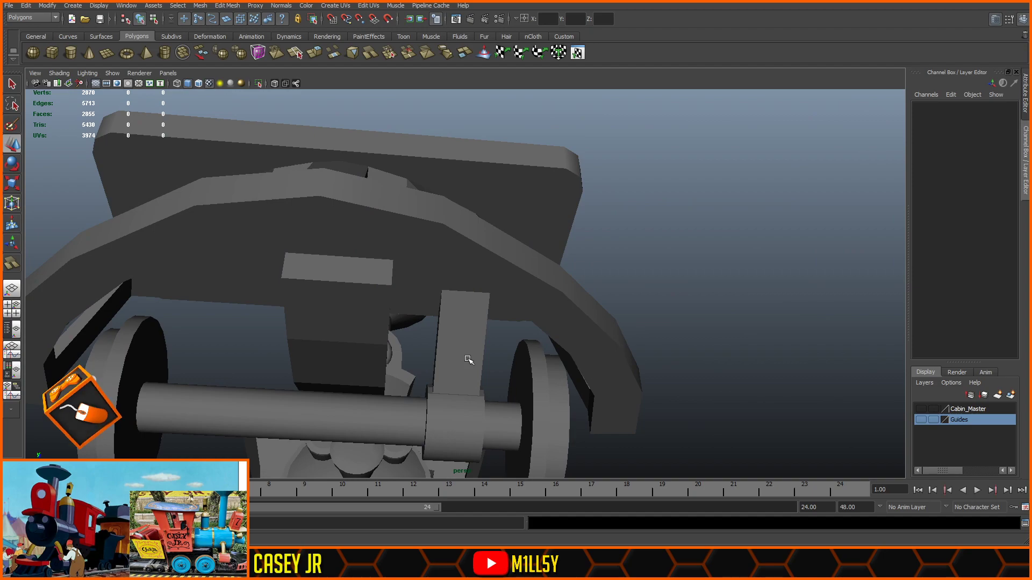
pyautogui.click(472, 357)
pyautogui.scroll(-3, 468, 357)
pyautogui.keyDown('alt'); pyautogui.moveTo(466, 358); pyautogui.dragTo(727, 286); pyautogui.keyUp('alt')
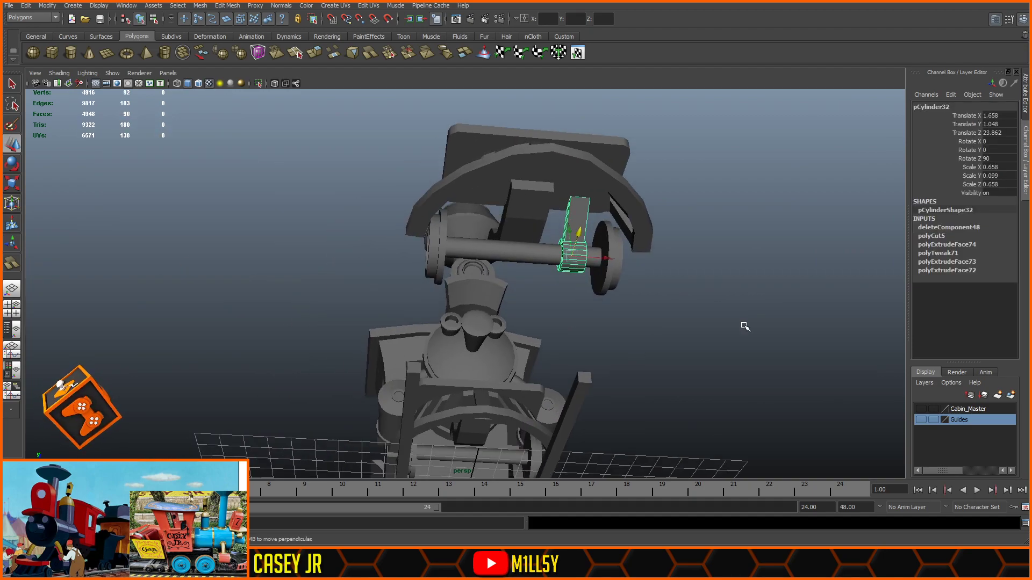
pyautogui.hotkey('ctrl', 'g')
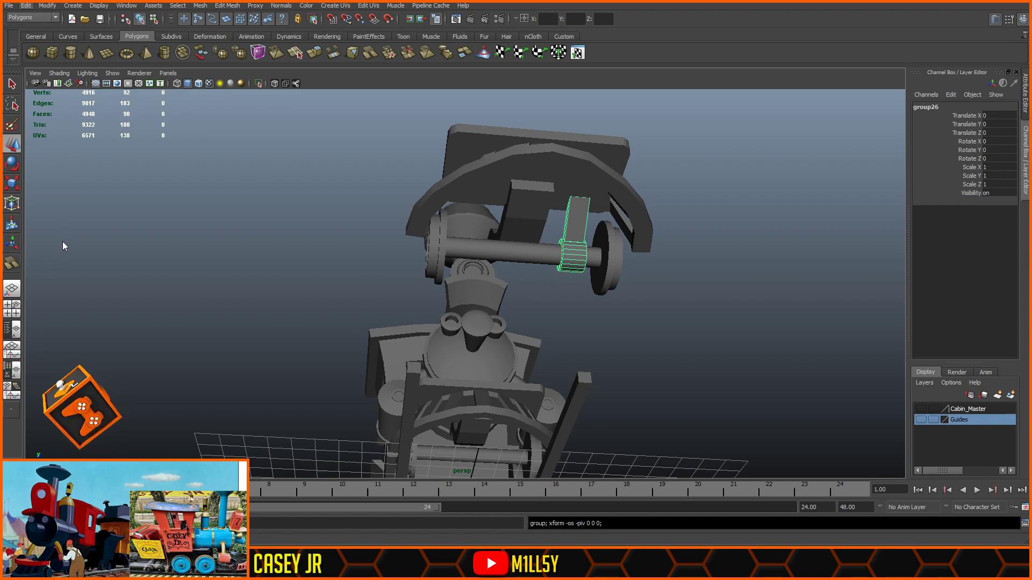
pyautogui.click(703, 318)
pyautogui.keyDown('alt'); pyautogui.moveTo(825, 328); pyautogui.dragTo(645, 370); pyautogui.keyUp('alt')
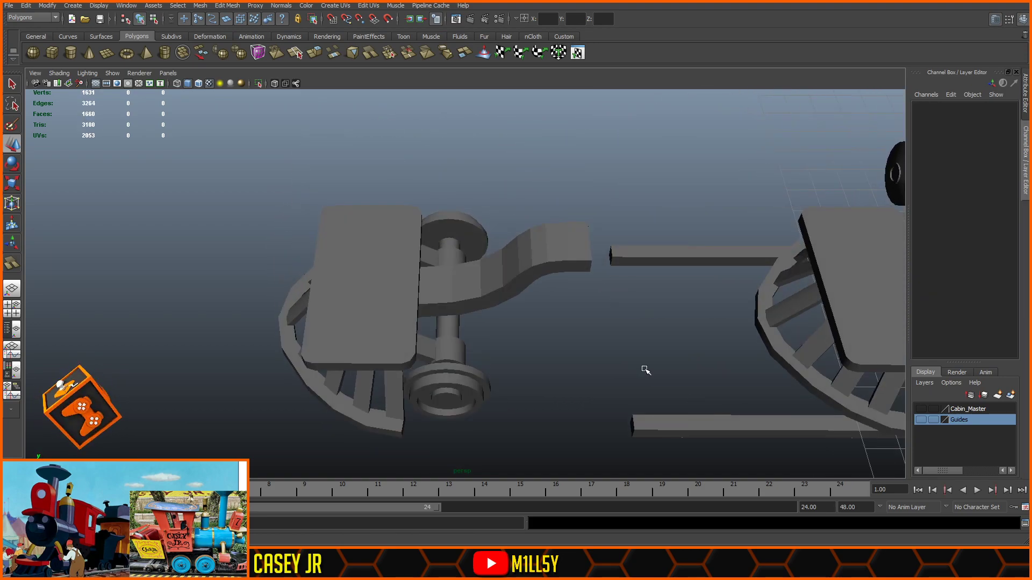
# - Move both collar-and-arm pieces together back along Z from the separate cowcatcher assembly toward the locomotive, to about Z 16
pyautogui.click(446, 353)
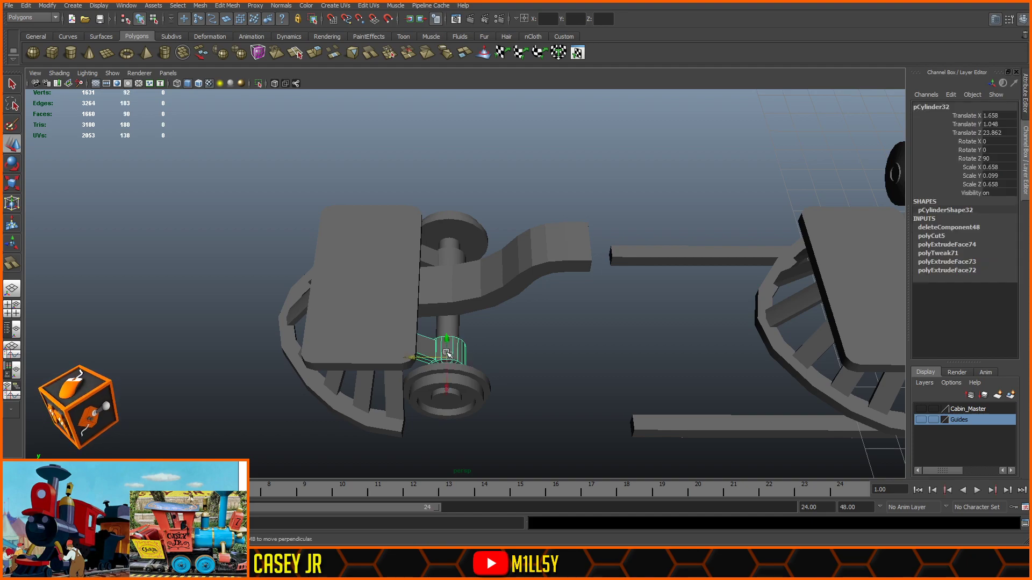
pyautogui.keyDown('shift'); pyautogui.click(451, 257); pyautogui.keyUp('shift')
pyautogui.scroll(-4, 551, 323)
pyautogui.keyDown('alt'); pyautogui.moveTo(631, 314); pyautogui.dragTo(438, 284, button='middle'); pyautogui.keyUp('alt')
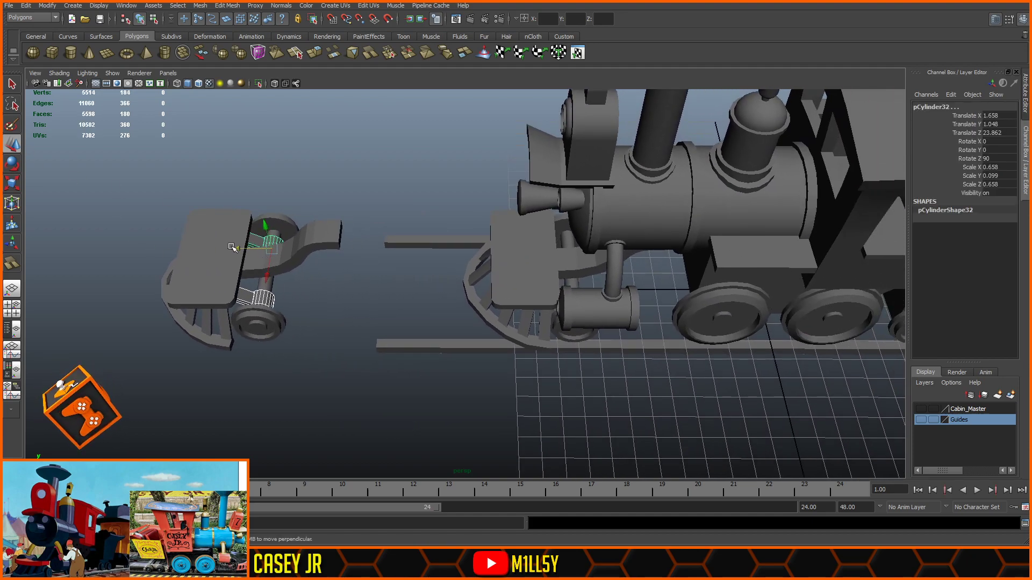
pyautogui.moveTo(232, 247); pyautogui.dragTo(390, 268)
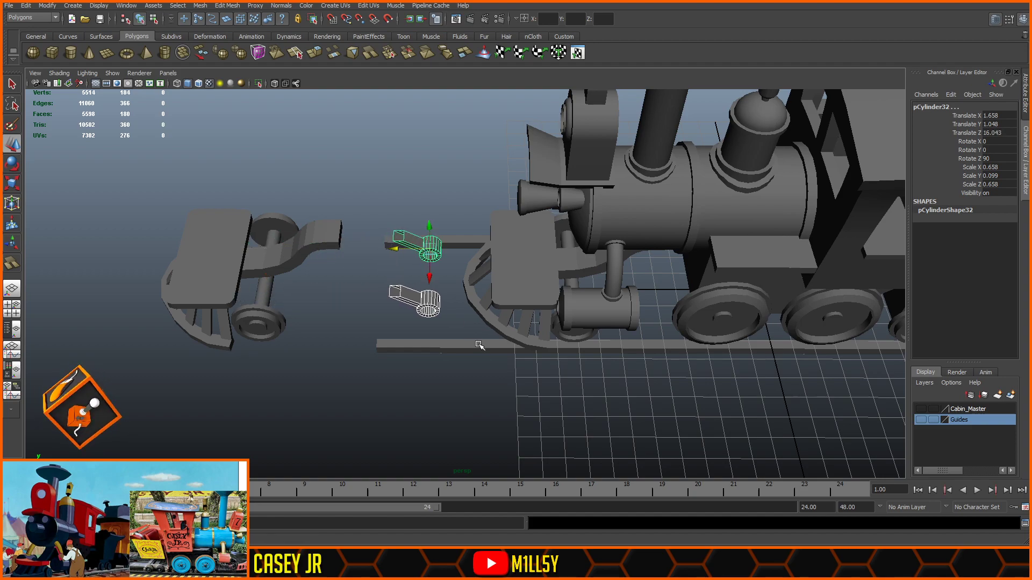
# - Snap both collar-and-arm pieces along Z onto the centre of the locomotive's front wheels, at Translate Z 9.236, using the side view
pyautogui.press('space')
pyautogui.press('space')
pyautogui.scroll(-8, 487, 310)
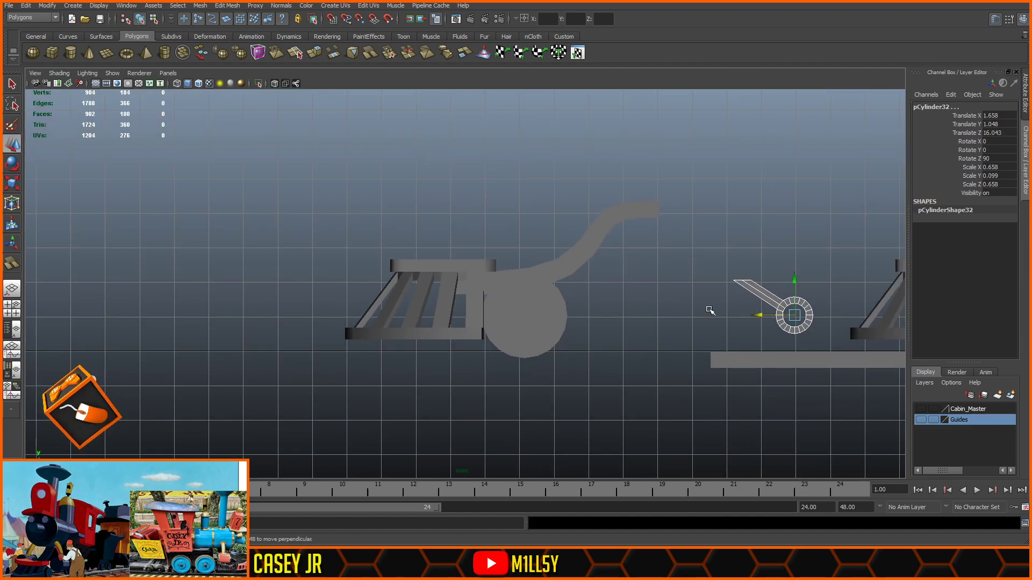
pyautogui.keyDown('alt'); pyautogui.moveTo(710, 314); pyautogui.dragTo(399, 290, button='middle'); pyautogui.keyUp('alt')
pyautogui.keyDown('alt'); pyautogui.moveTo(374, 278); pyautogui.dragTo(623, 243, button='right'); pyautogui.keyUp('alt')
pyautogui.keyDown('alt'); pyautogui.moveTo(623, 243); pyautogui.dragTo(277, 187, button='middle'); pyautogui.keyUp('alt')
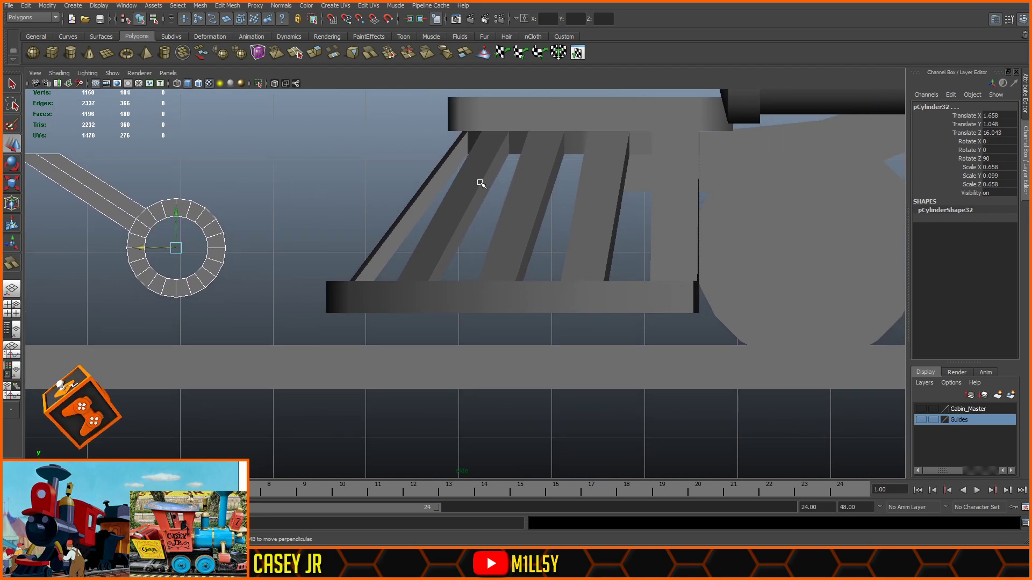
pyautogui.keyDown('alt'); pyautogui.moveTo(482, 184); pyautogui.dragTo(359, 152, button='right'); pyautogui.keyUp('alt')
pyautogui.click(275, 84)
pyautogui.scroll(2, 325, 134)
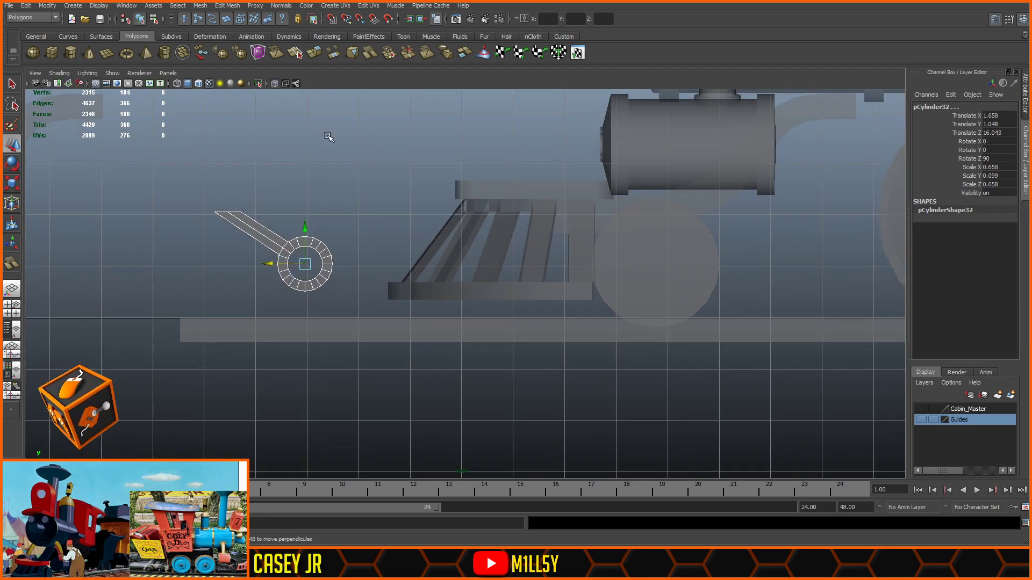
pyautogui.click(198, 84)
pyautogui.moveTo(269, 264); pyautogui.dragTo(656, 264)
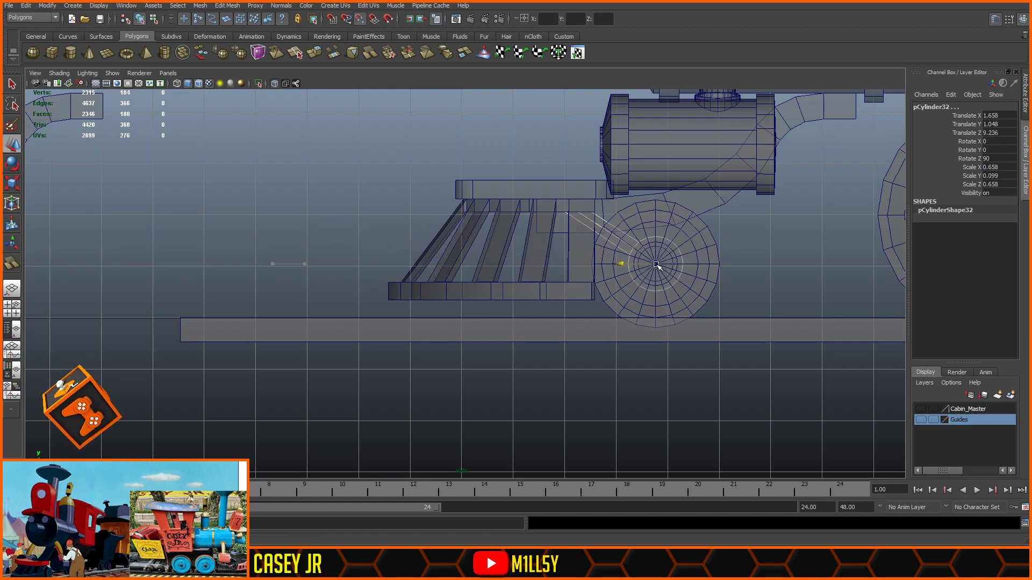
# - Delete the leftover cowcatcher and axle assembly standing in front of the locomotive
pyautogui.press('space')
pyautogui.press('space')
pyautogui.click(274, 84)
pyautogui.keyDown('alt'); pyautogui.moveTo(554, 280); pyautogui.dragTo(532, 131); pyautogui.keyUp('alt')
pyautogui.moveTo(345, 219); pyautogui.dragTo(200, 340)
pyautogui.press('Delete')
# - Examine the whole locomotive and the tender from several angles
pyautogui.keyDown('alt'); pyautogui.moveTo(550, 331); pyautogui.dragTo(573, 343); pyautogui.keyUp('alt')
pyautogui.keyDown('alt'); pyautogui.moveTo(569, 297); pyautogui.dragTo(666, 392); pyautogui.keyUp('alt')
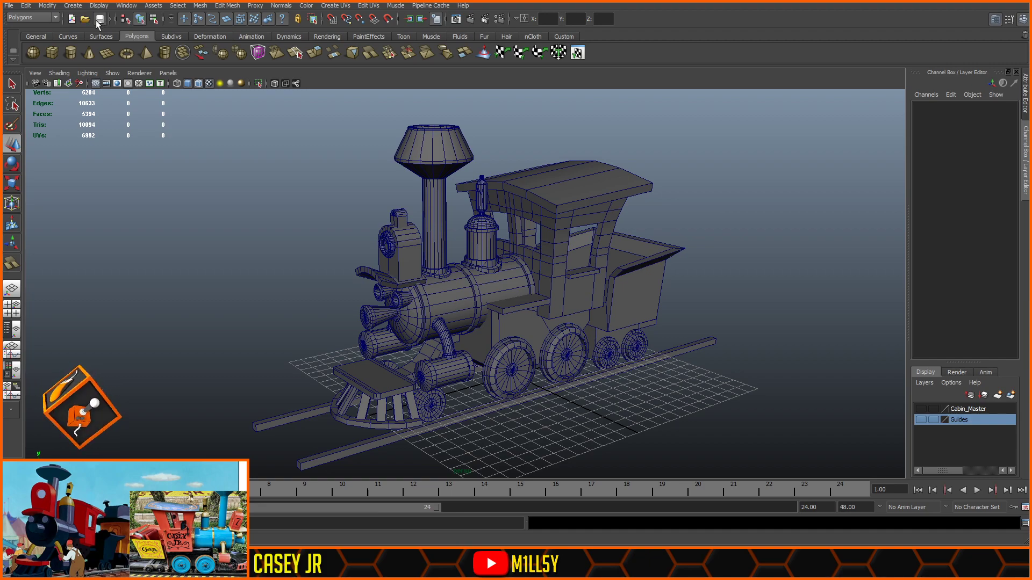
pyautogui.keyDown('alt'); pyautogui.moveTo(691, 389); pyautogui.dragTo(652, 397); pyautogui.keyUp('alt')
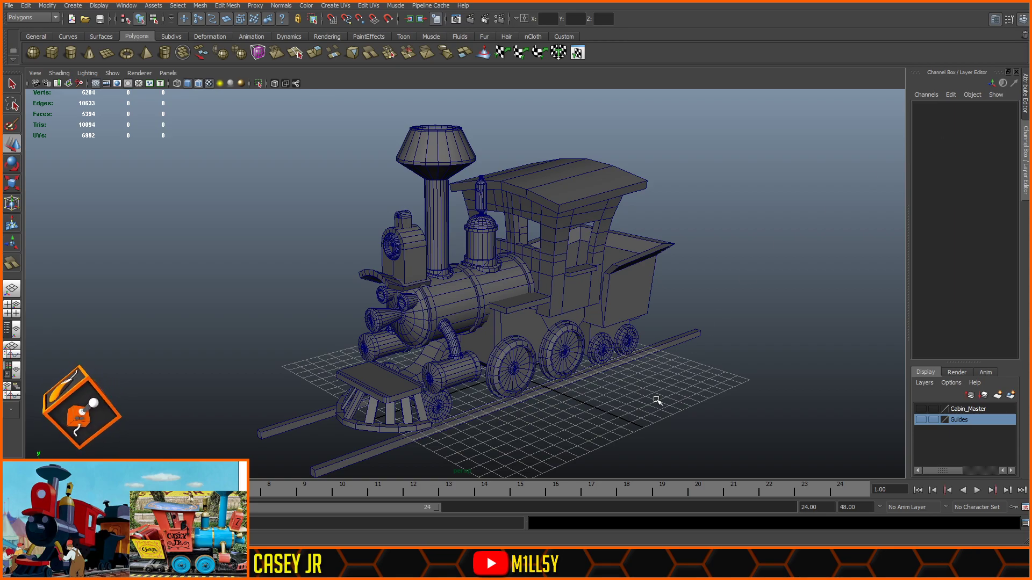
pyautogui.keyDown('alt'); pyautogui.moveTo(724, 377); pyautogui.dragTo(660, 391); pyautogui.keyUp('alt')
pyautogui.keyDown('alt'); pyautogui.moveTo(702, 436); pyautogui.dragTo(557, 383, button='middle'); pyautogui.keyUp('alt')
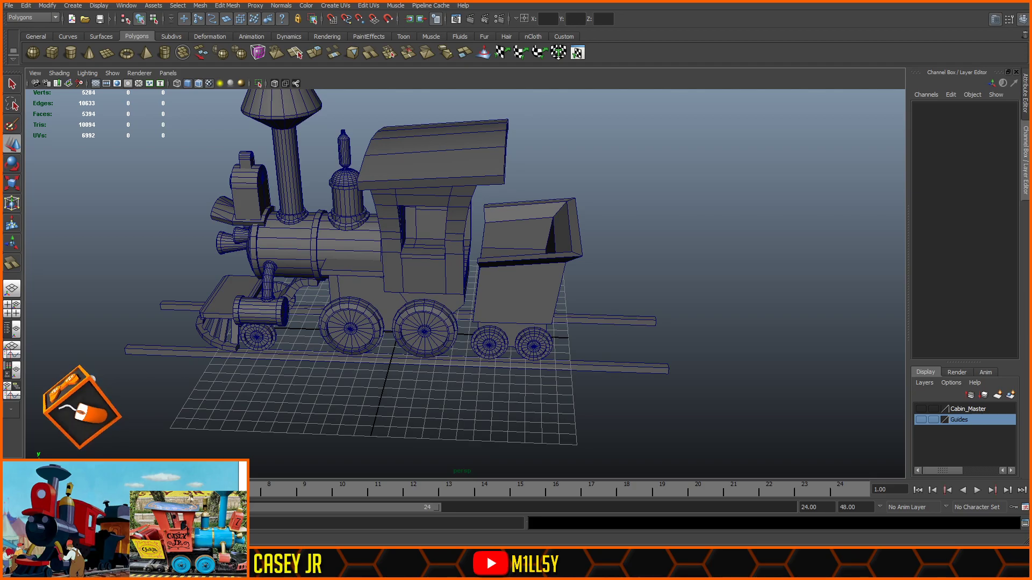
pyautogui.keyDown('alt'); pyautogui.moveTo(560, 357); pyautogui.dragTo(457, 223); pyautogui.keyUp('alt')
pyautogui.scroll(5, 552, 338)
pyautogui.scroll(-3, 524, 310)
# - Select the tender body with all its wheels and move it backward along the track, away from the cab
pyautogui.click(458, 226)
pyautogui.click(537, 275)
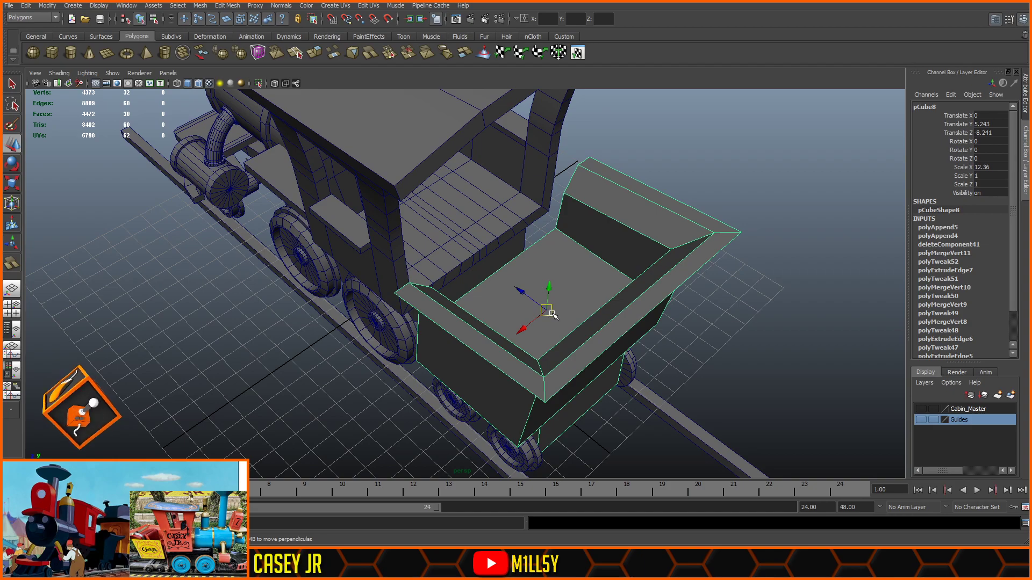
pyautogui.keyDown('alt'); pyautogui.moveTo(593, 299); pyautogui.dragTo(641, 268); pyautogui.keyUp('alt')
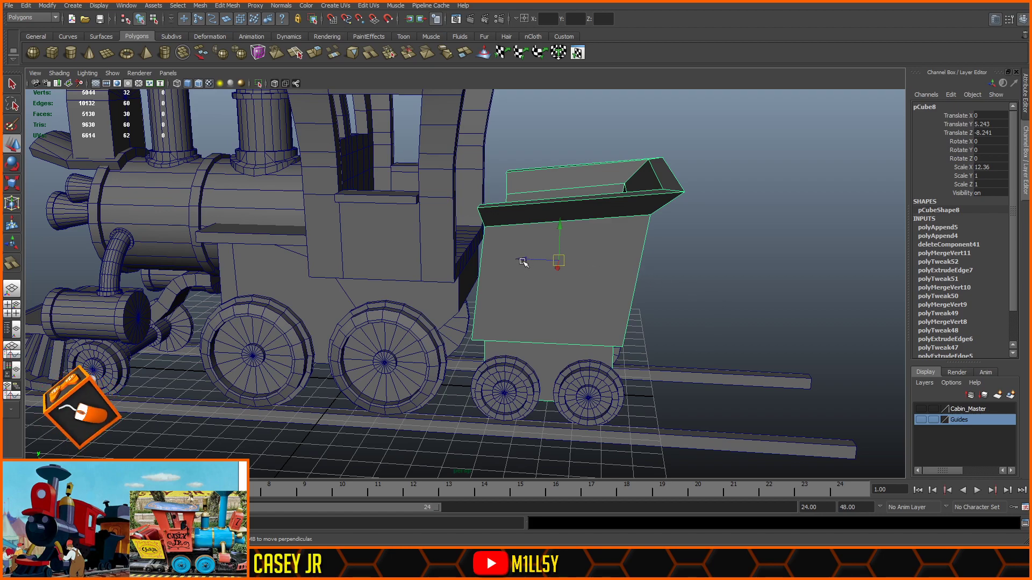
pyautogui.click(593, 380)
pyautogui.keyDown('shift'); pyautogui.click(509, 371); pyautogui.keyUp('shift')
pyautogui.keyDown('alt'); pyautogui.moveTo(764, 289); pyautogui.dragTo(439, 389); pyautogui.keyUp('alt')
pyautogui.keyDown('shift'); pyautogui.click(356, 420); pyautogui.keyUp('shift')
pyautogui.keyDown('shift'); pyautogui.click(472, 393); pyautogui.keyUp('shift')
pyautogui.keyDown('alt'); pyautogui.moveTo(376, 397); pyautogui.dragTo(570, 371); pyautogui.keyUp('alt')
pyautogui.moveTo(462, 327); pyautogui.dragTo(583, 271)
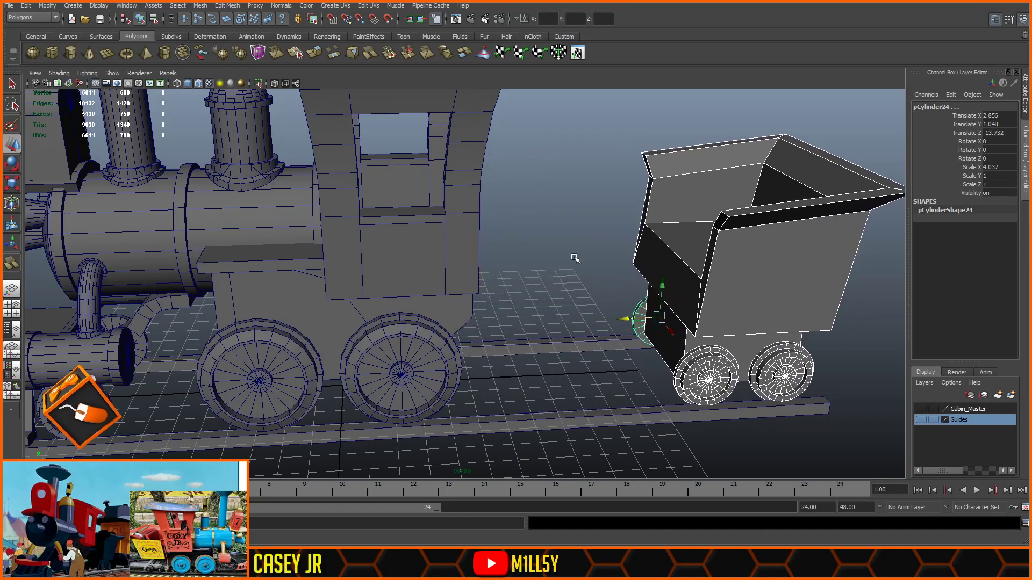
# - Create a wide, low polygon cube in the gap behind the cab and centre it across the track at Translate X 0
pyautogui.click(576, 188)
pyautogui.keyDown('alt'); pyautogui.moveTo(576, 188); pyautogui.dragTo(496, 206); pyautogui.keyUp('alt')
pyautogui.click(51, 52)
pyautogui.scroll(-2, 358, 312)
pyautogui.moveTo(394, 384); pyautogui.dragTo(317, 458)
pyautogui.moveTo(361, 415); pyautogui.dragTo(360, 399)
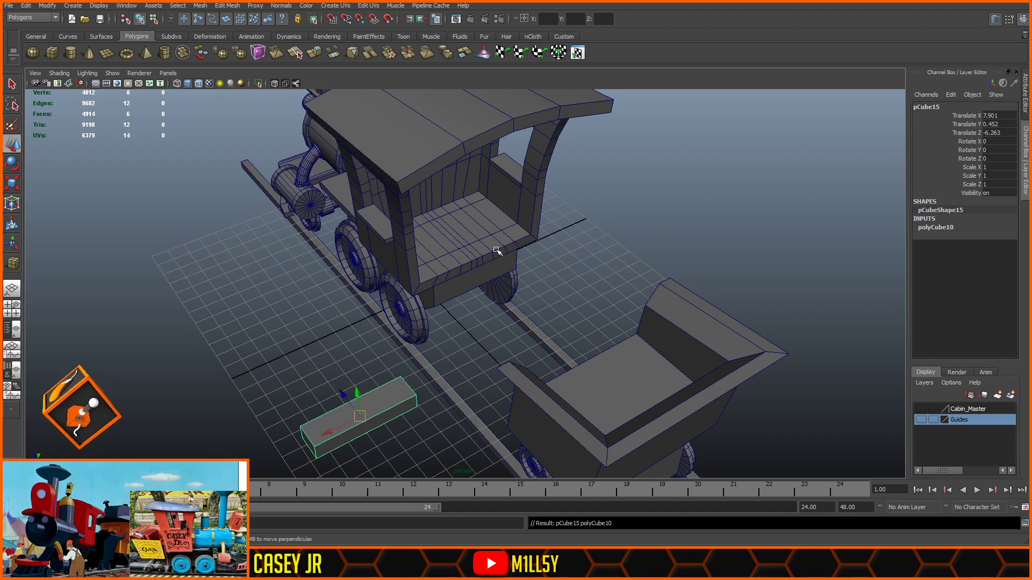
pyautogui.keyDown('alt'); pyautogui.moveTo(373, 411); pyautogui.dragTo(488, 401); pyautogui.keyUp('alt')
pyautogui.keyDown('alt'); pyautogui.moveTo(524, 378); pyautogui.dragTo(515, 288, button='middle'); pyautogui.keyUp('alt')
pyautogui.scroll(3, 532, 267)
pyautogui.keyDown('alt'); pyautogui.moveTo(532, 267); pyautogui.dragTo(503, 379); pyautogui.keyUp('alt')
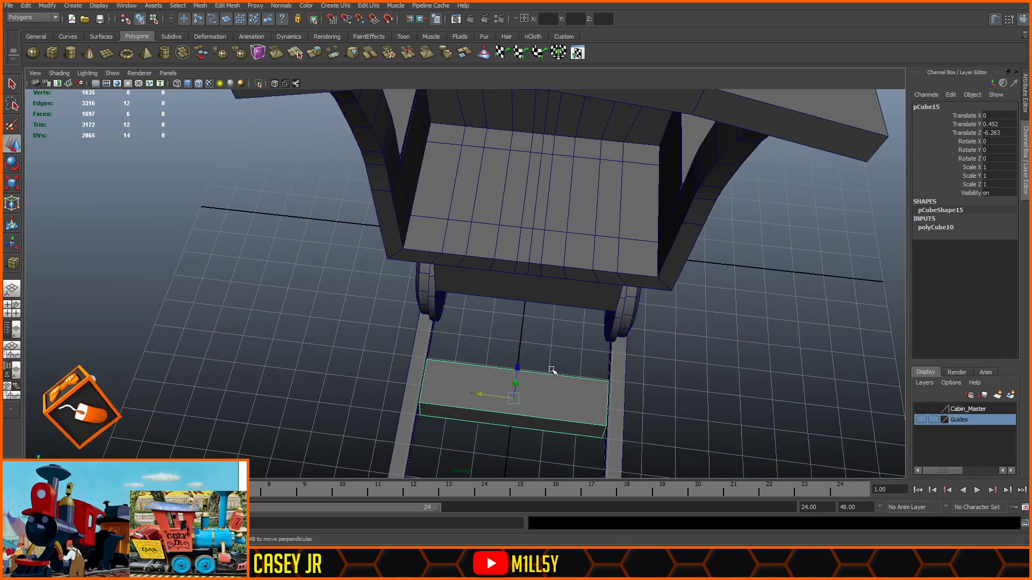
# - Widen the new block across the track to Scale X 1.555 to suit the cab's width, using the top view
pyautogui.press('space')
pyautogui.press('space')
pyautogui.click(275, 84)
pyautogui.scroll(-6, 392, 212)
pyautogui.keyDown('alt'); pyautogui.moveTo(422, 212); pyautogui.dragTo(603, 348, button='middle'); pyautogui.keyUp('alt')
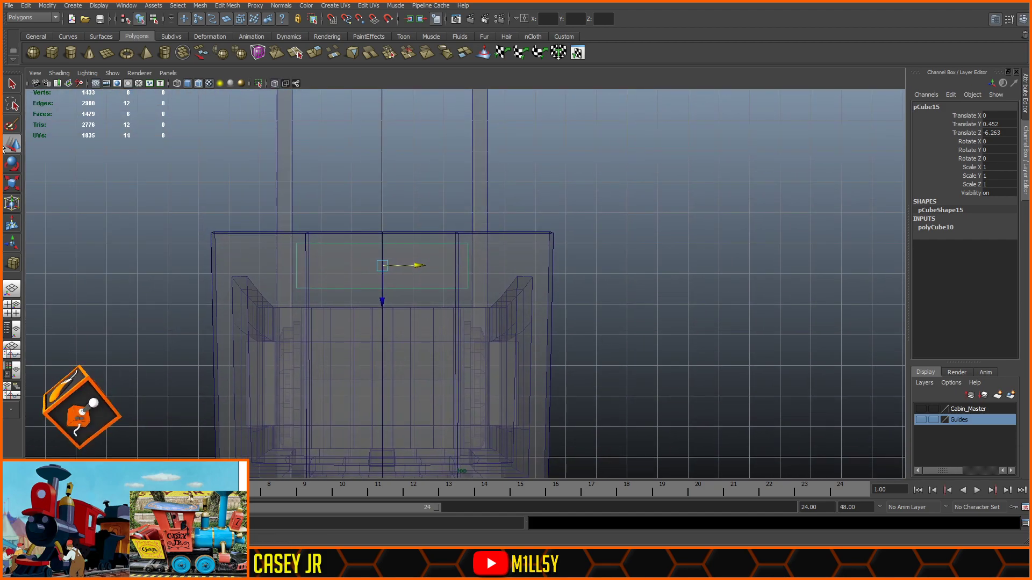
pyautogui.press('r')
pyautogui.moveTo(433, 266); pyautogui.dragTo(458, 267)
pyautogui.press('space')
pyautogui.press('space')
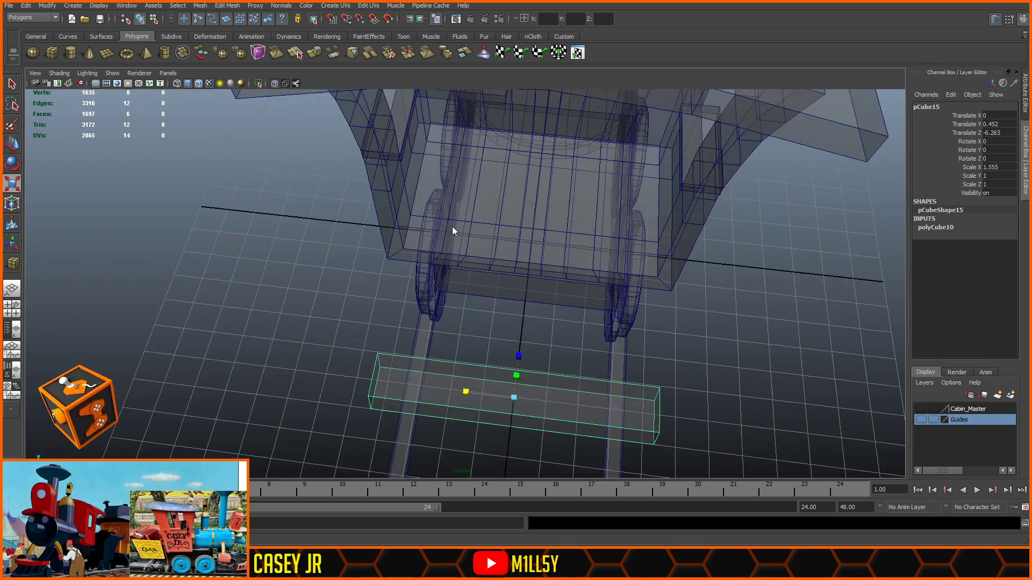
pyautogui.click(277, 84)
# - Raise the block's top face to the level of the cab floor
pyautogui.keyDown('alt'); pyautogui.moveTo(346, 282); pyautogui.dragTo(442, 230); pyautogui.keyUp('alt')
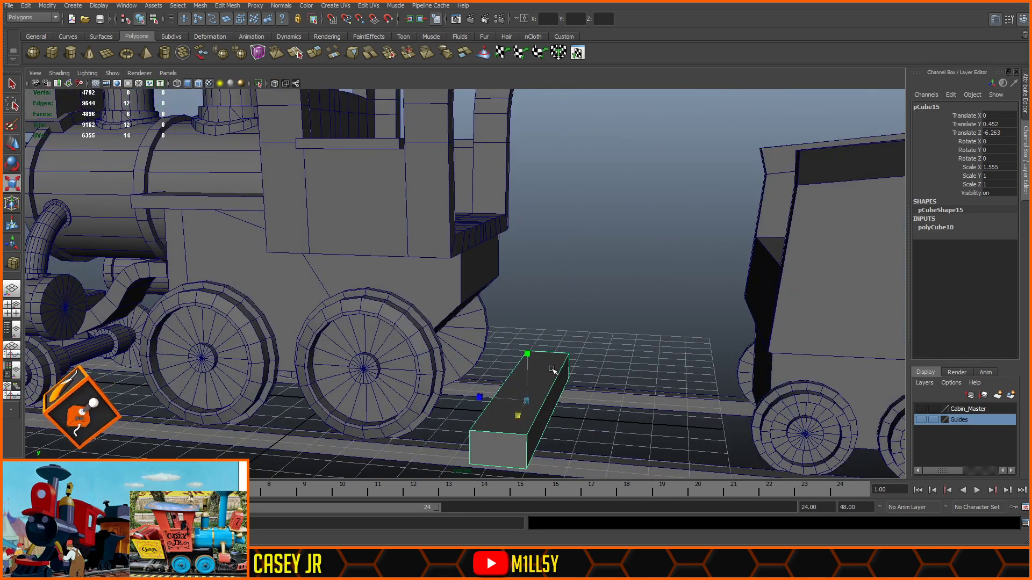
pyautogui.moveTo(552, 370); pyautogui.dragTo(552, 390, button='right')
pyautogui.click(538, 372)
pyautogui.click(12, 145)
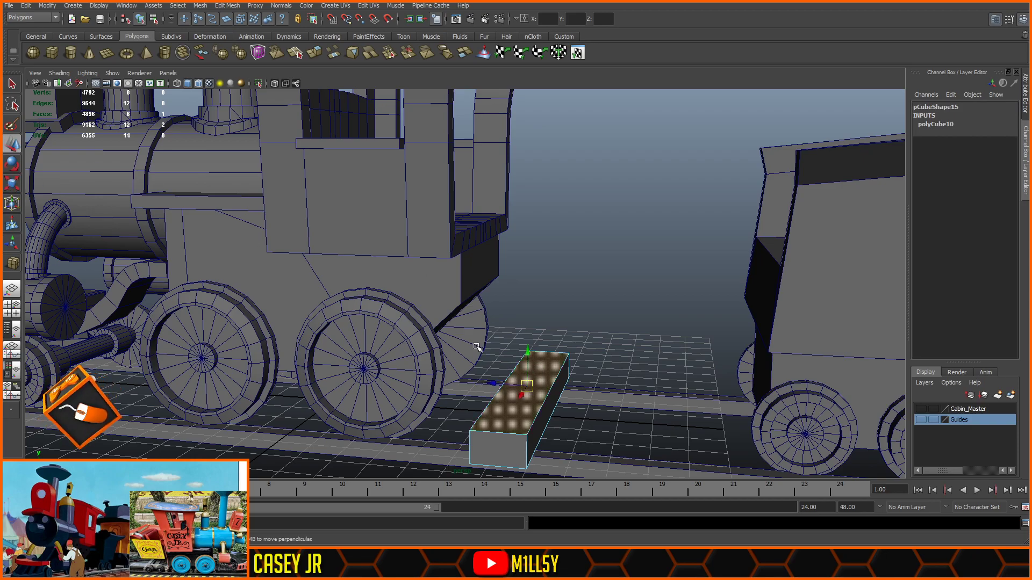
pyautogui.moveTo(528, 355); pyautogui.dragTo(533, 194)
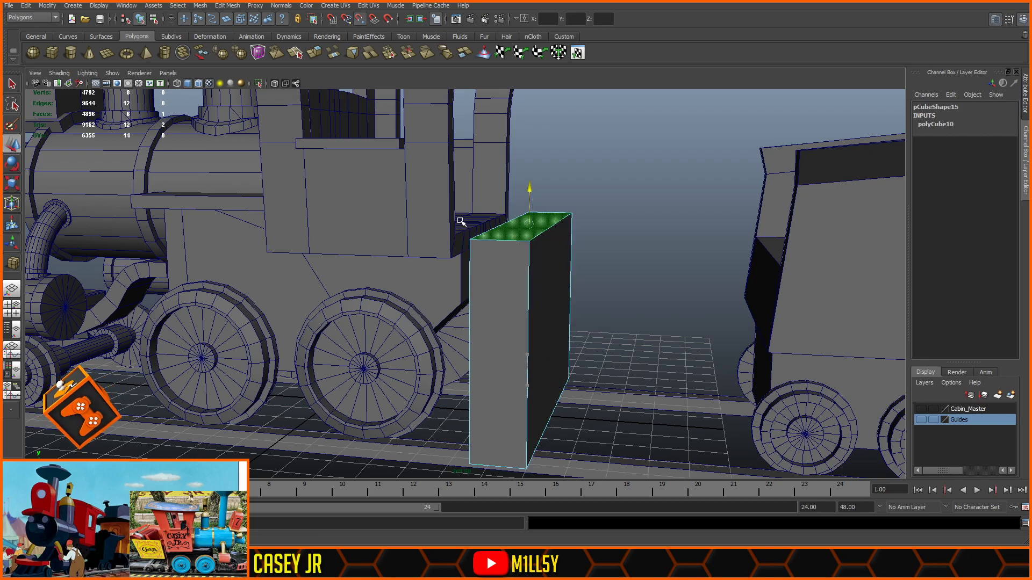
# - Extend the block's front side forward until it meets the rear edge of the cab
pyautogui.keyDown('alt'); pyautogui.moveTo(636, 281); pyautogui.dragTo(605, 298); pyautogui.keyUp('alt')
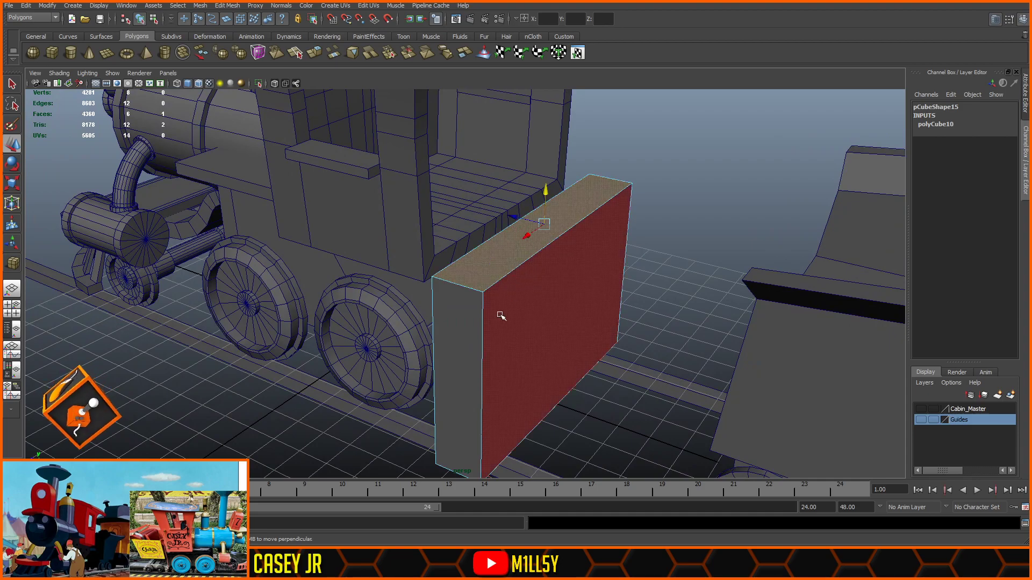
pyautogui.keyDown('alt'); pyautogui.moveTo(487, 335); pyautogui.dragTo(530, 307); pyautogui.keyUp('alt')
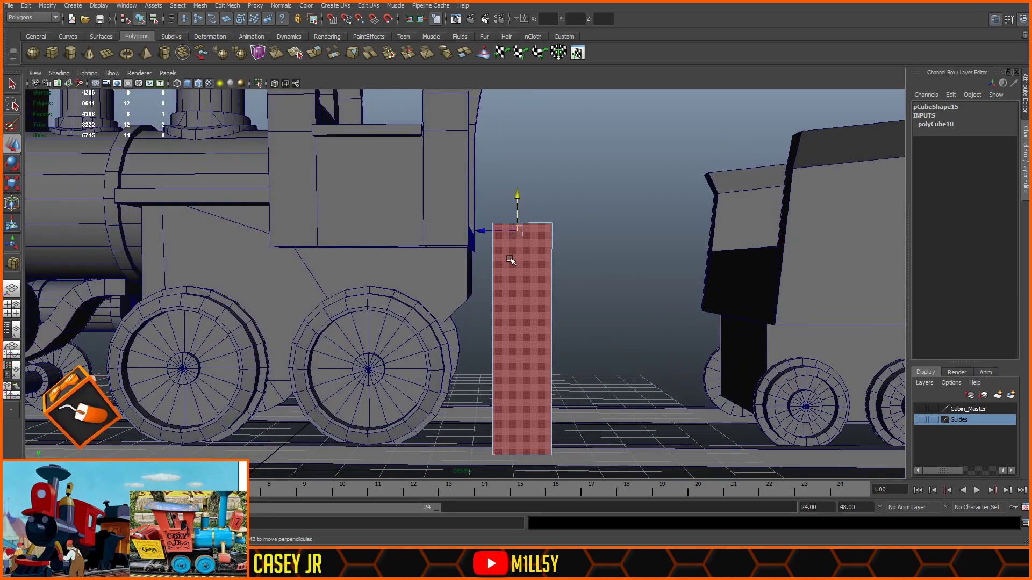
pyautogui.moveTo(500, 189); pyautogui.dragTo(391, 531)
pyautogui.moveTo(455, 326); pyautogui.dragTo(468, 228)
pyautogui.keyDown('alt'); pyautogui.moveTo(573, 213); pyautogui.dragTo(554, 239); pyautogui.keyUp('alt')
pyautogui.click(647, 272)
# - Raise the block's bottom face to leave a thin platform slab extending behind the cab floor
pyautogui.moveTo(538, 387); pyautogui.dragTo(539, 422, button='right')
pyautogui.keyDown('alt'); pyautogui.moveTo(599, 423); pyautogui.dragTo(600, 352); pyautogui.keyUp('alt')
pyautogui.click(541, 399)
pyautogui.keyDown('alt'); pyautogui.moveTo(637, 277); pyautogui.dragTo(645, 355); pyautogui.keyUp('alt')
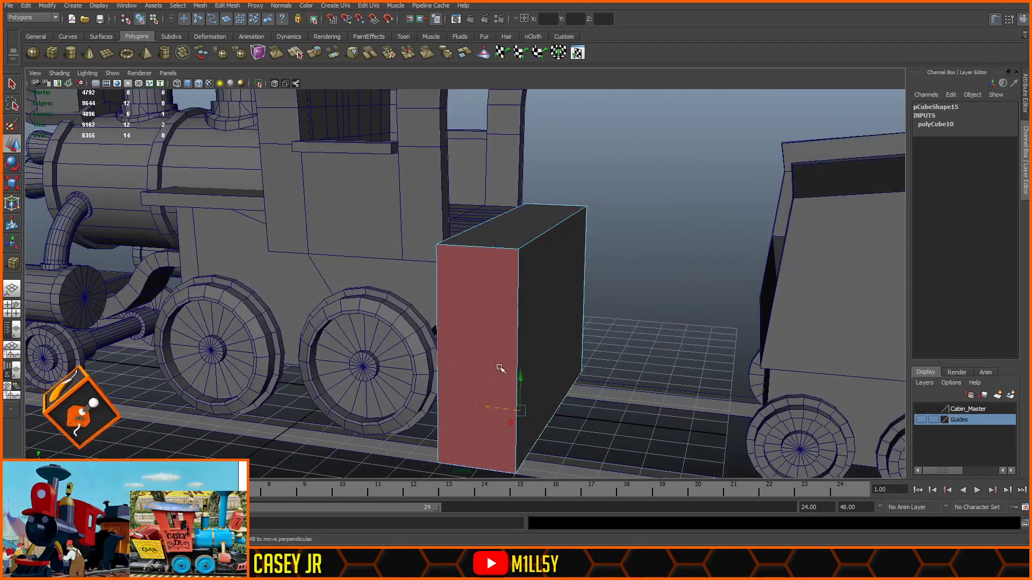
pyautogui.moveTo(519, 376); pyautogui.dragTo(534, 202)
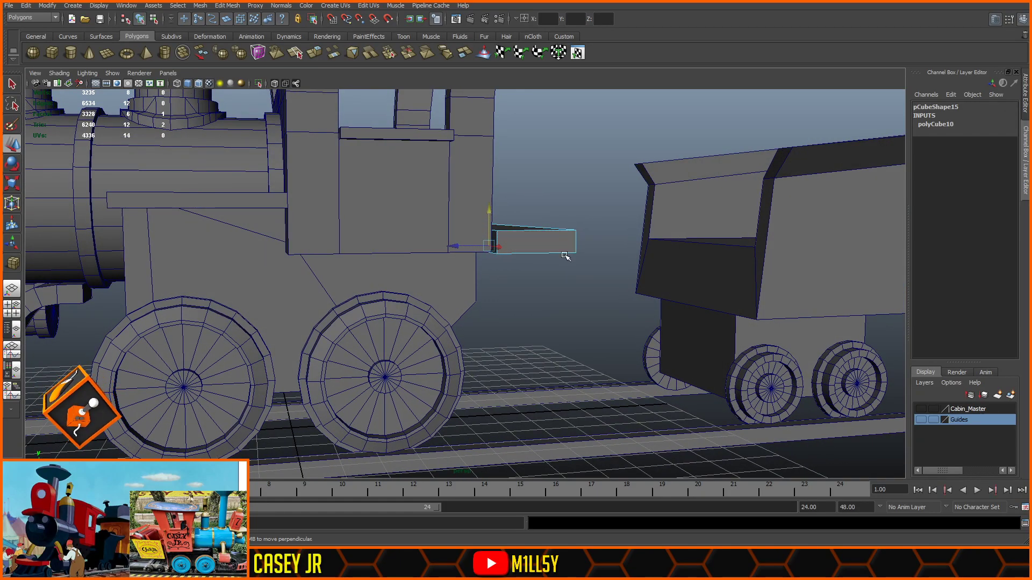
pyautogui.keyDown('alt'); pyautogui.moveTo(664, 310); pyautogui.dragTo(645, 301); pyautogui.keyUp('alt')
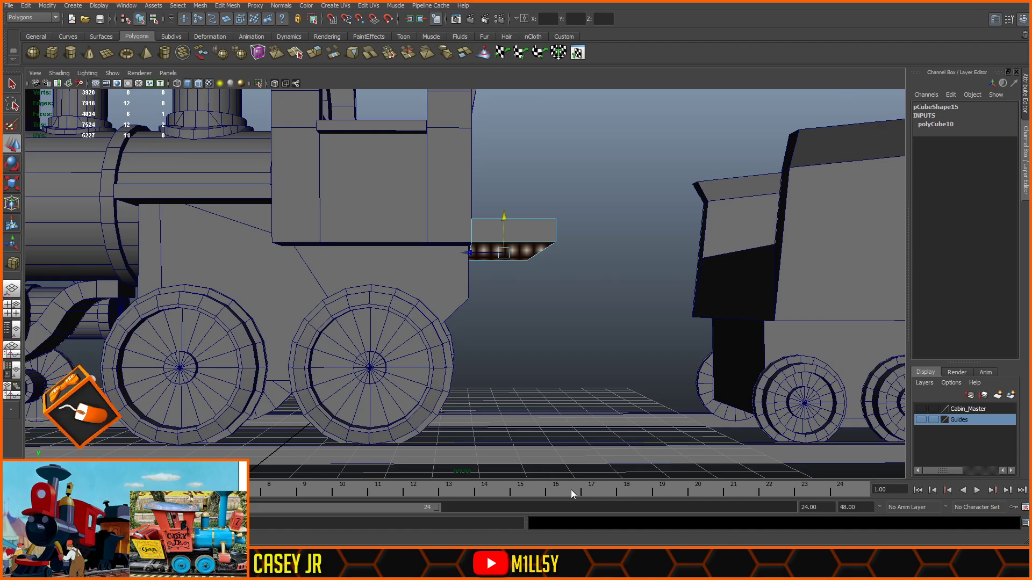
pyautogui.keyDown('alt'); pyautogui.moveTo(654, 228); pyautogui.dragTo(677, 232); pyautogui.keyUp('alt')
pyautogui.keyDown('alt'); pyautogui.moveTo(665, 255); pyautogui.dragTo(540, 282); pyautogui.keyUp('alt')
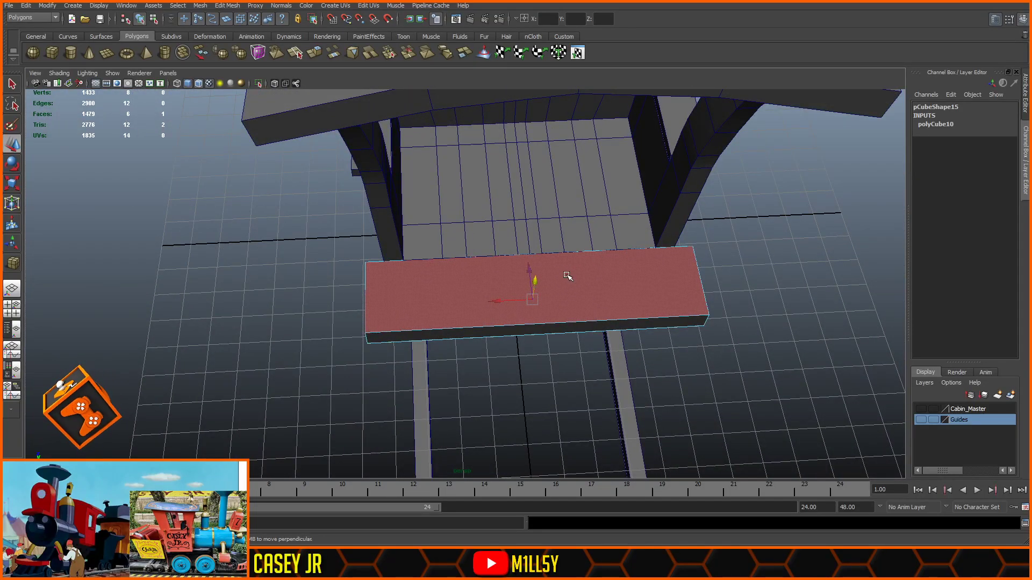
# - Narrow the platform slab behind the cab to Scale X 1.193 and lower it to Translate Y -0.084
pyautogui.press('F8')
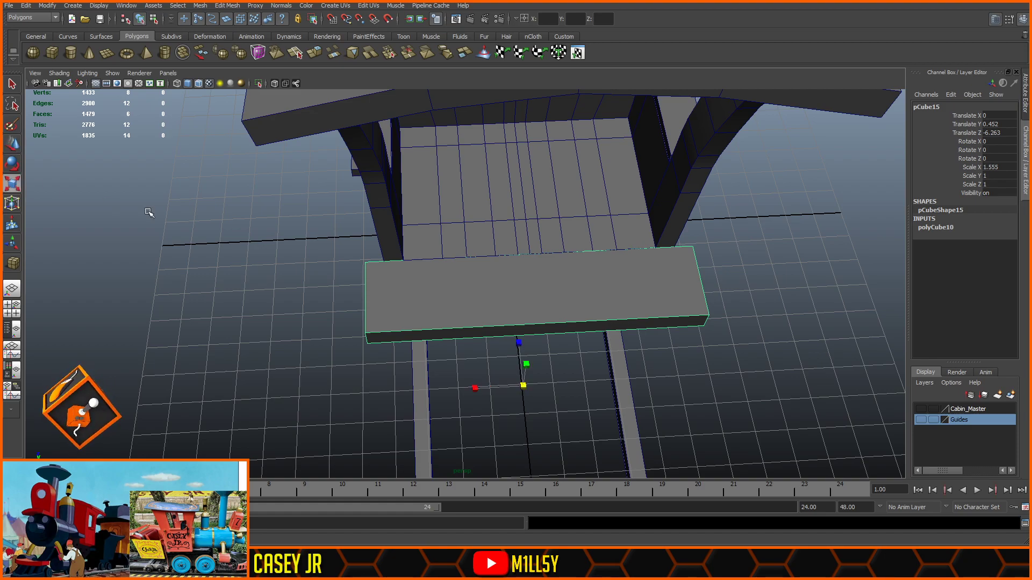
pyautogui.moveTo(477, 386); pyautogui.dragTo(610, 290)
pyautogui.click(10, 148)
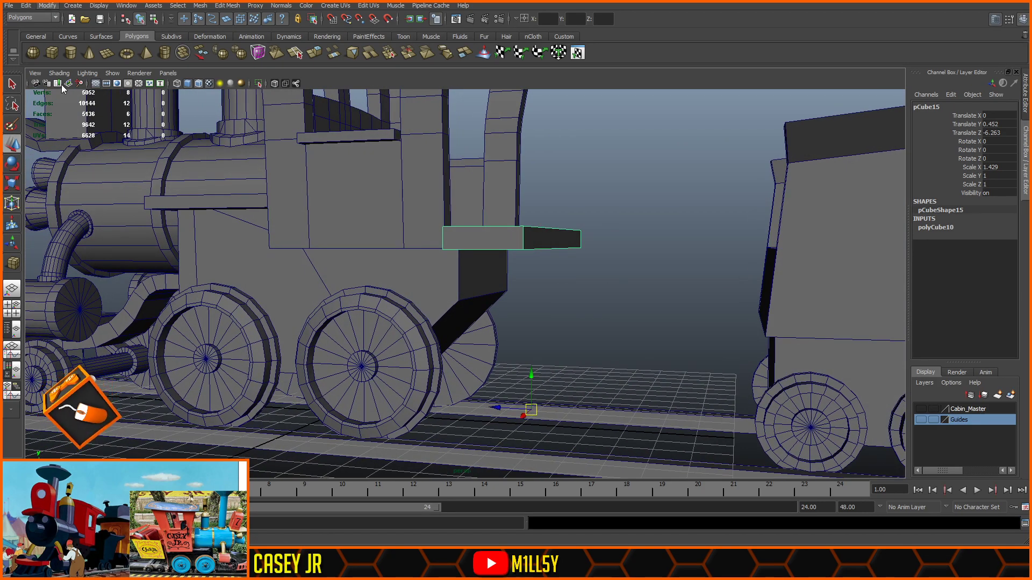
pyautogui.moveTo(519, 203); pyautogui.dragTo(669, 210)
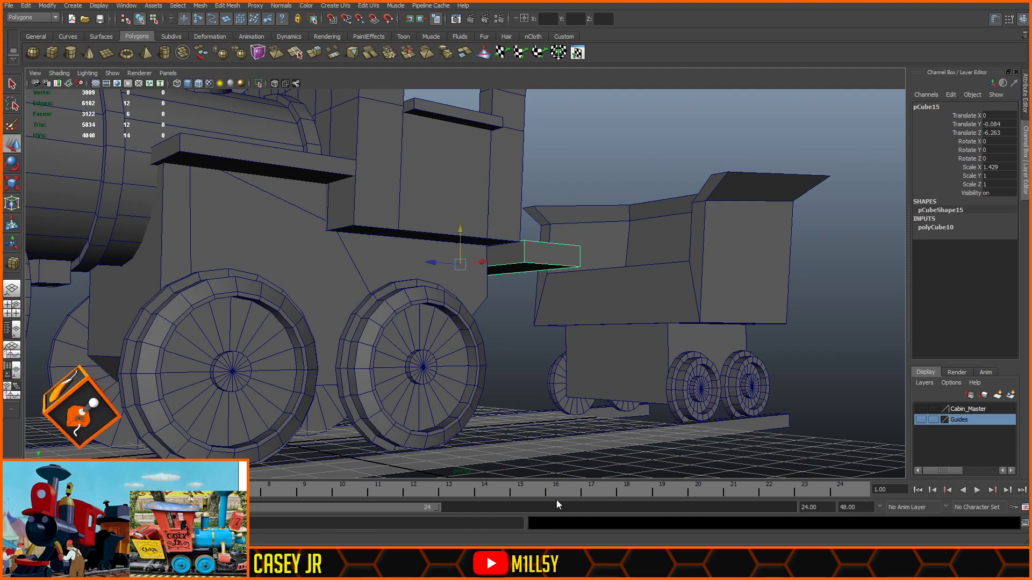
pyautogui.keyDown('alt'); pyautogui.moveTo(610, 280); pyautogui.dragTo(463, 339); pyautogui.keyUp('alt')
pyautogui.click(11, 185)
pyautogui.moveTo(494, 298); pyautogui.dragTo(527, 271)
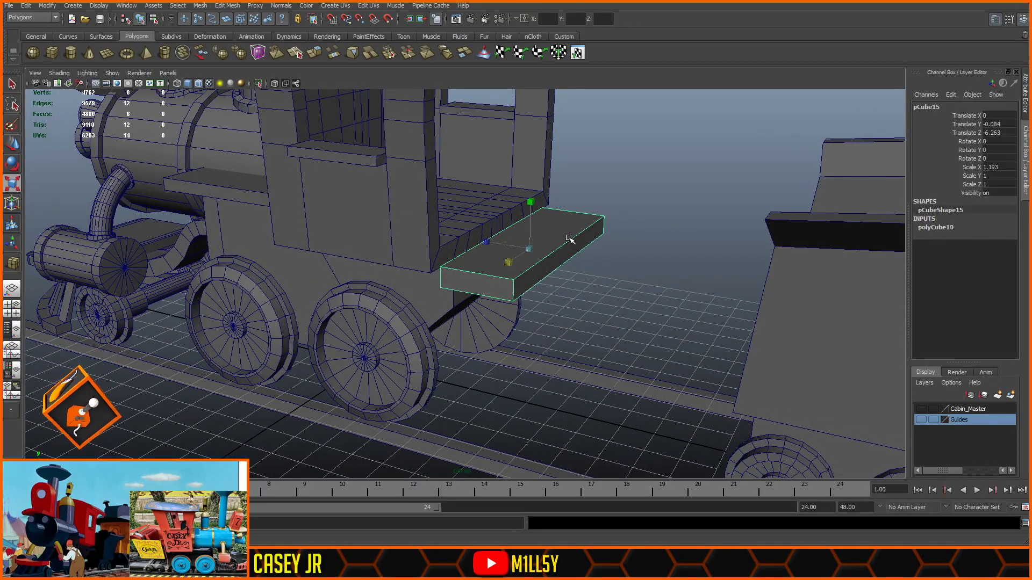
# - Raise the platform slab to about Translate Y 0.22, near the level of the cab floor
pyautogui.click(610, 215)
pyautogui.keyDown('alt'); pyautogui.moveTo(633, 196); pyautogui.dragTo(493, 284); pyautogui.keyUp('alt')
pyautogui.click(494, 284)
pyautogui.moveTo(599, 265)
pyautogui.keyDown('alt'); pyautogui.mouseDown()
pyautogui.moveTo(565, 286)
pyautogui.moveTo(600, 259)
pyautogui.mouseUp(); pyautogui.keyUp('alt')
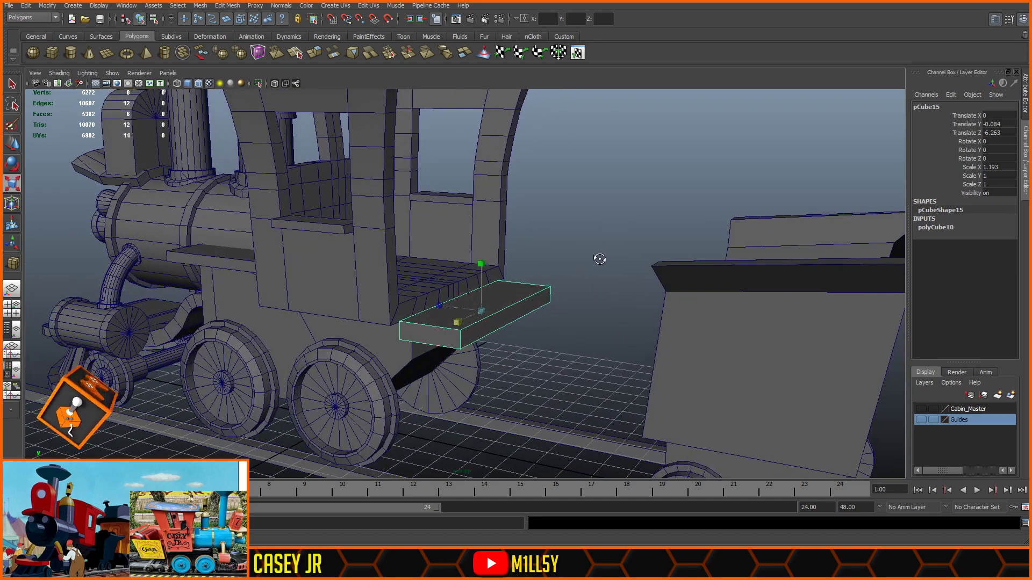
pyautogui.click(13, 143)
pyautogui.keyDown('alt'); pyautogui.moveTo(529, 290); pyautogui.dragTo(470, 277); pyautogui.keyUp('alt')
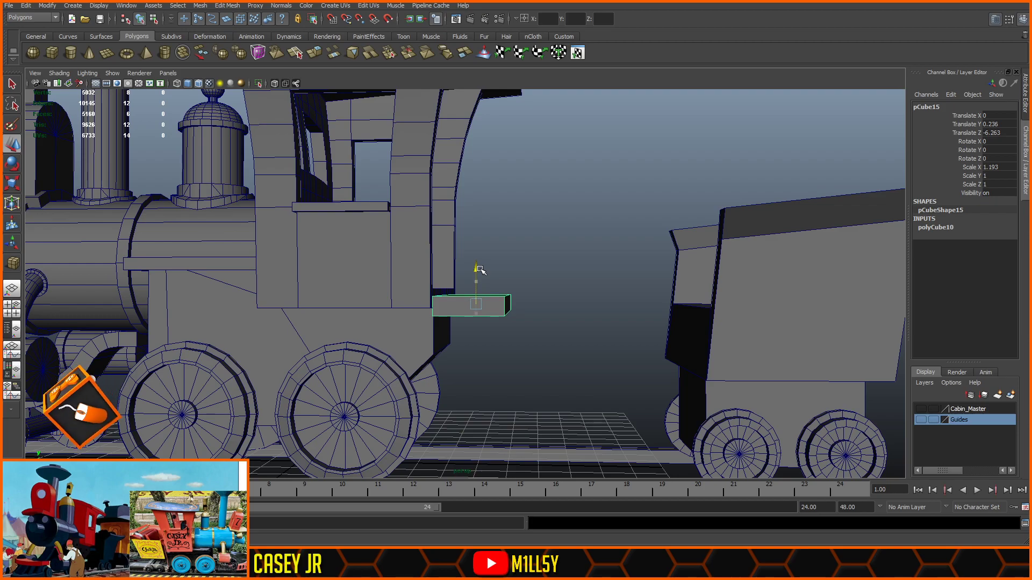
pyautogui.keyDown('alt'); pyautogui.moveTo(536, 308); pyautogui.dragTo(477, 318); pyautogui.keyUp('alt')
# - Move the slab's top face slightly upward to meet the cab floor, and hide the wireframe on the shaded models
pyautogui.moveTo(476, 331); pyautogui.dragTo(476, 365, button='right')
pyautogui.click(455, 306)
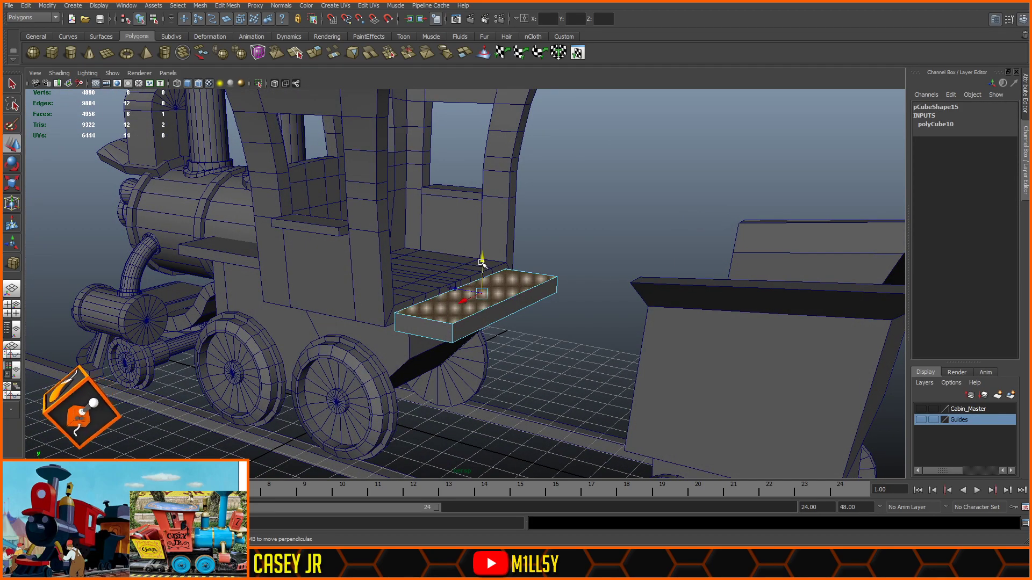
pyautogui.moveTo(482, 262); pyautogui.dragTo(482, 256)
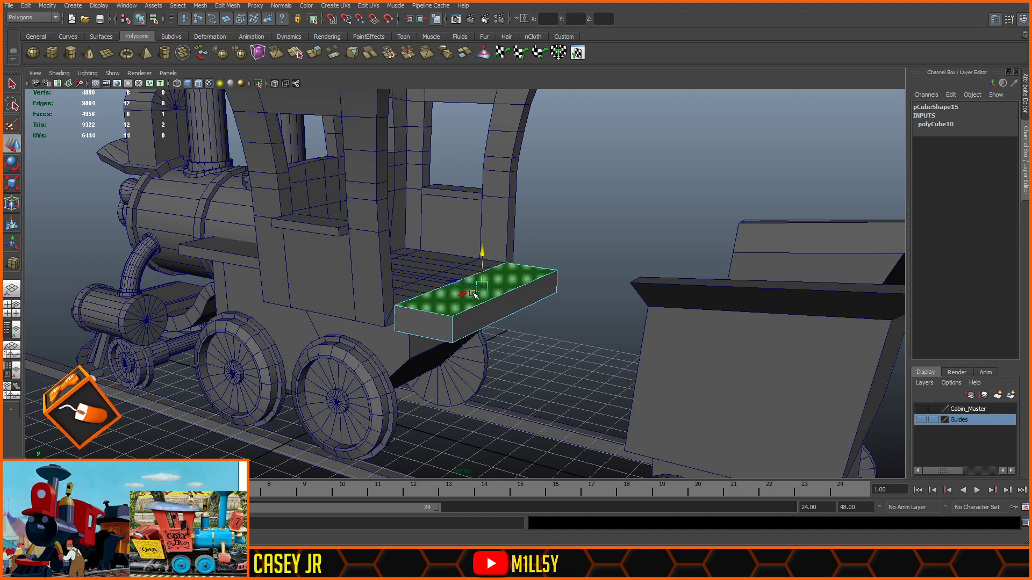
pyautogui.click(474, 191)
pyautogui.click(199, 84)
# - Examine how the rear platform meets the cab floor and how it sits in front of the tender
pyautogui.moveTo(516, 269)
pyautogui.keyDown('alt'); pyautogui.mouseDown()
pyautogui.moveTo(551, 276)
pyautogui.moveTo(601, 256)
pyautogui.moveTo(580, 240)
pyautogui.moveTo(536, 251)
pyautogui.moveTo(500, 283)
pyautogui.moveTo(446, 301)
pyautogui.moveTo(315, 284)
pyautogui.moveTo(330, 285)
pyautogui.moveTo(323, 258)
pyautogui.moveTo(329, 271)
pyautogui.moveTo(378, 290)
pyautogui.moveTo(494, 303)
pyautogui.mouseUp(); pyautogui.keyUp('alt')
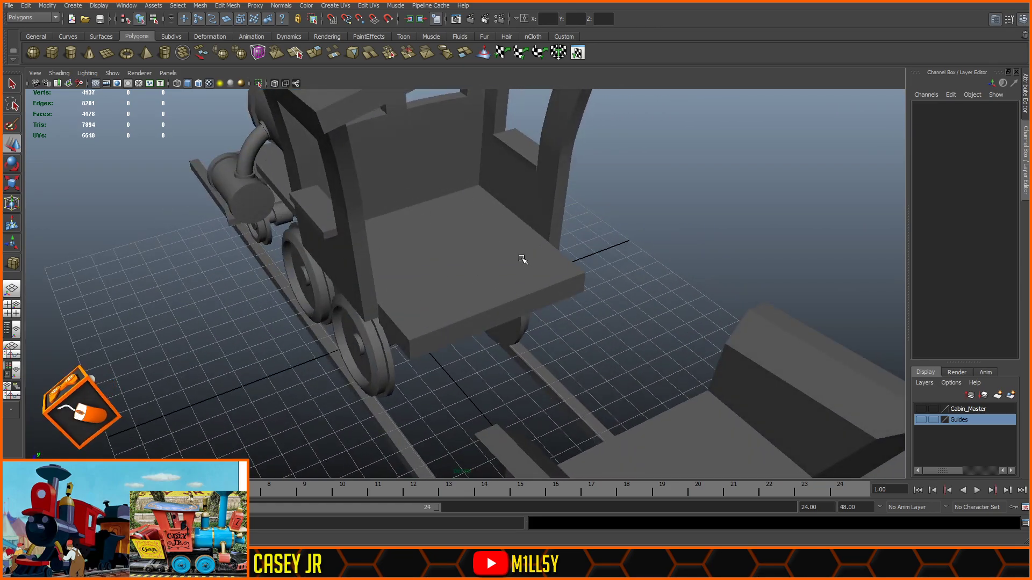
pyautogui.keyDown('alt'); pyautogui.moveTo(515, 265); pyautogui.dragTo(538, 271); pyautogui.keyUp('alt')
pyautogui.click(537, 269)
pyautogui.click(571, 259)
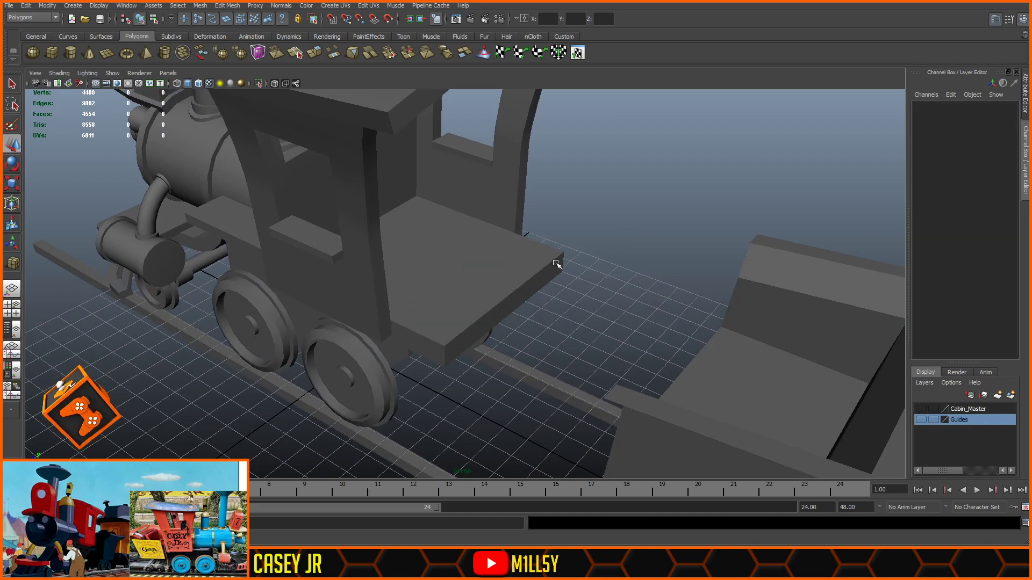
pyautogui.click(511, 267)
pyautogui.click(582, 323)
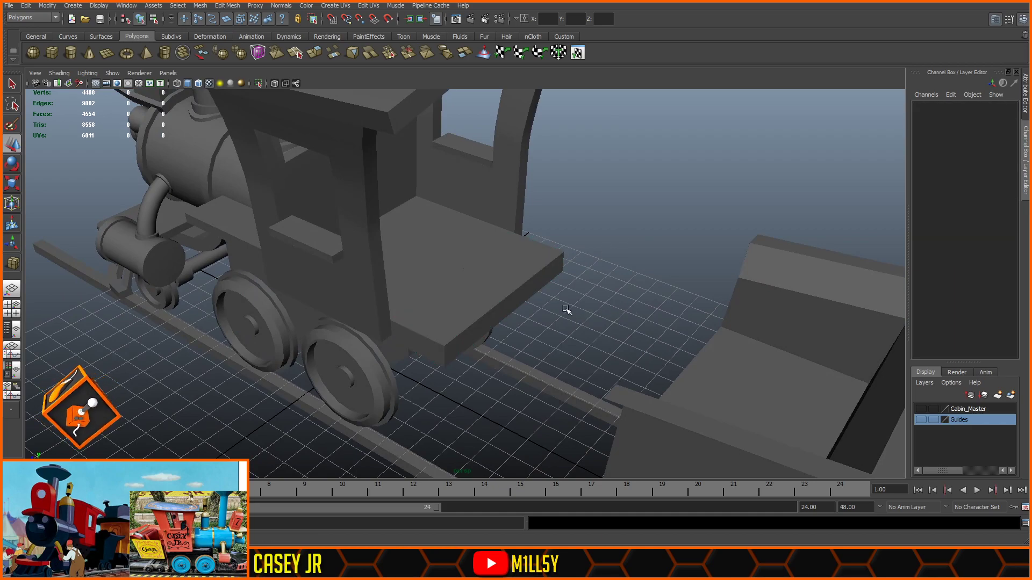
pyautogui.keyDown('alt'); pyautogui.moveTo(567, 310); pyautogui.dragTo(617, 299); pyautogui.keyUp('alt')
pyautogui.click(697, 290)
pyautogui.moveTo(725, 297); pyautogui.dragTo(709, 299)
pyautogui.hotkey('ctrl', 'z')
pyautogui.click(645, 350)
pyautogui.click(706, 448)
pyautogui.keyDown('shift'); pyautogui.click(815, 457); pyautogui.keyUp('shift')
pyautogui.keyDown('alt'); pyautogui.moveTo(851, 402); pyautogui.dragTo(609, 295); pyautogui.keyUp('alt')
pyautogui.keyDown('shift'); pyautogui.click(505, 217); pyautogui.keyUp('shift')
pyautogui.keyDown('alt'); pyautogui.moveTo(440, 267); pyautogui.dragTo(580, 374); pyautogui.keyUp('alt')
# - Shorten the platform by moving its rear vertices toward the cab
pyautogui.click(428, 297)
pyautogui.click(475, 309)
pyautogui.keyDown('alt'); pyautogui.moveTo(530, 336); pyautogui.dragTo(497, 304); pyautogui.keyUp('alt')
pyautogui.moveTo(497, 305); pyautogui.dragTo(445, 290, button='right')
pyautogui.moveTo(532, 221); pyautogui.dragTo(489, 372)
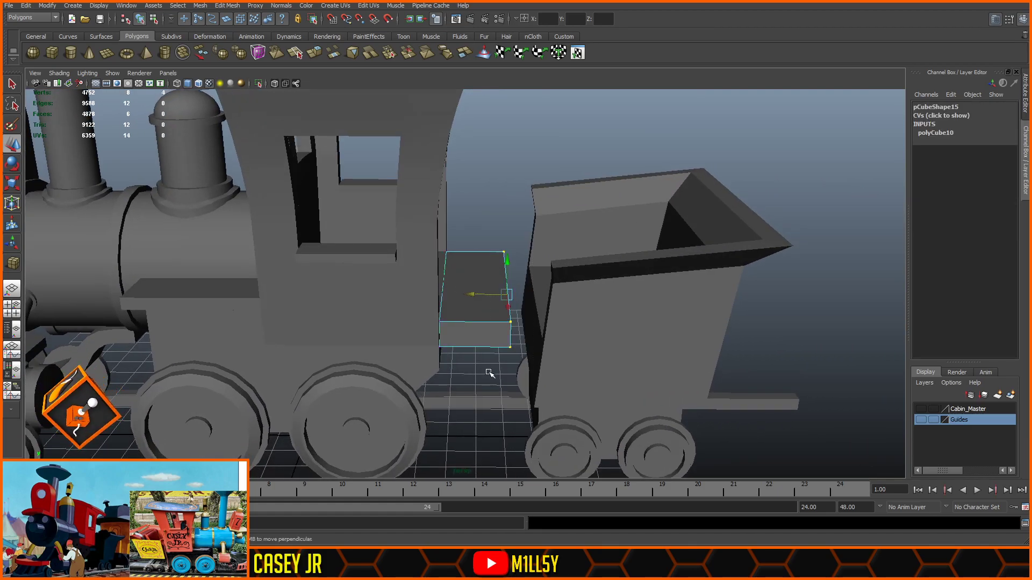
pyautogui.moveTo(473, 297); pyautogui.dragTo(450, 300)
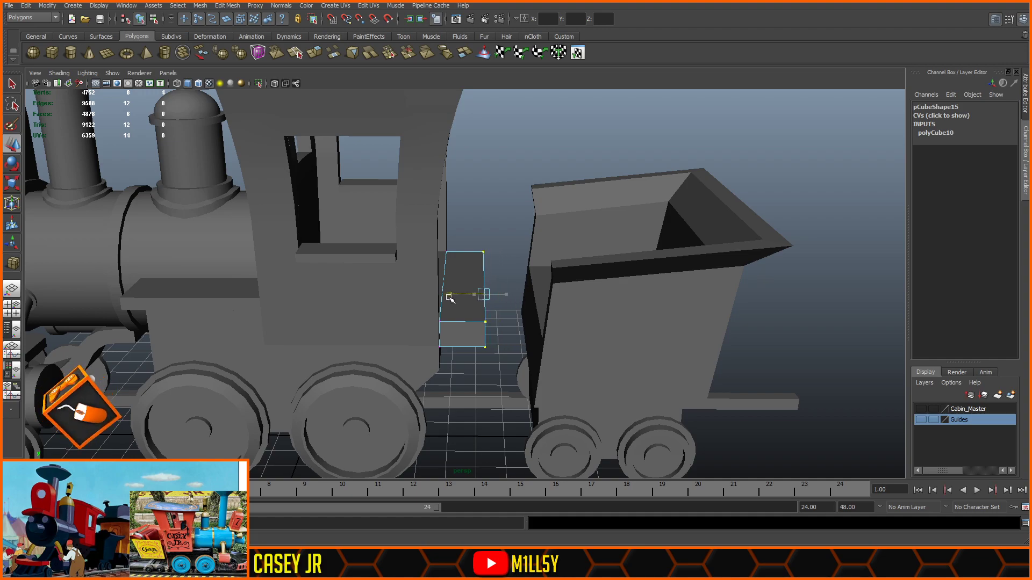
pyautogui.moveTo(484, 321); pyautogui.dragTo(527, 210, button='right')
pyautogui.click(526, 210)
# - Move the tender and its wheels forward along the track, closer to the cab
pyautogui.keyDown('alt'); pyautogui.moveTo(715, 360); pyautogui.dragTo(692, 321); pyautogui.keyUp('alt')
pyautogui.moveTo(803, 247); pyautogui.dragTo(552, 428)
pyautogui.moveTo(582, 393); pyautogui.dragTo(545, 402)
pyautogui.click(701, 326)
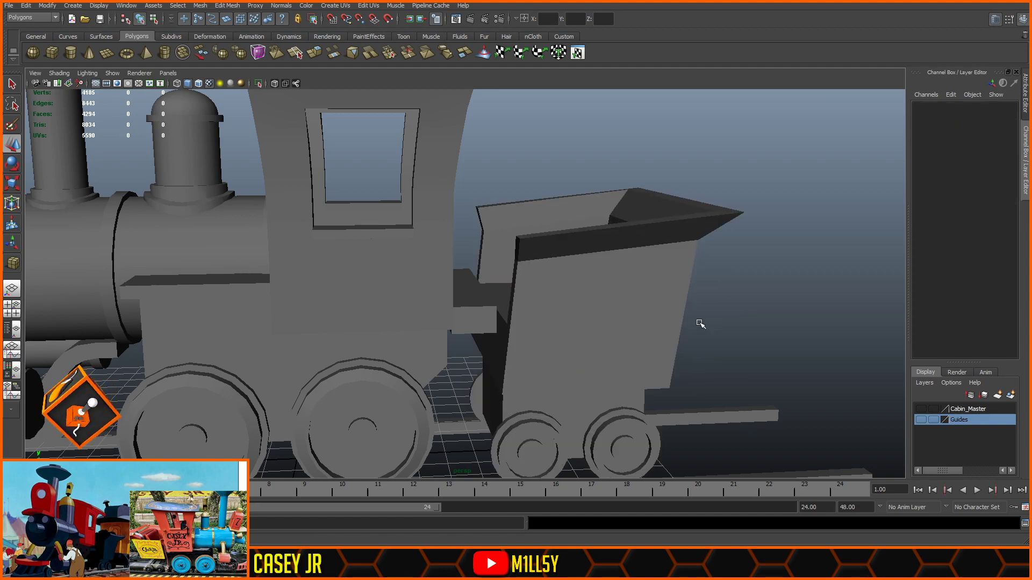
pyautogui.scroll(-5, 700, 325)
pyautogui.keyDown('alt'); pyautogui.moveTo(621, 296); pyautogui.dragTo(690, 295); pyautogui.keyUp('alt')
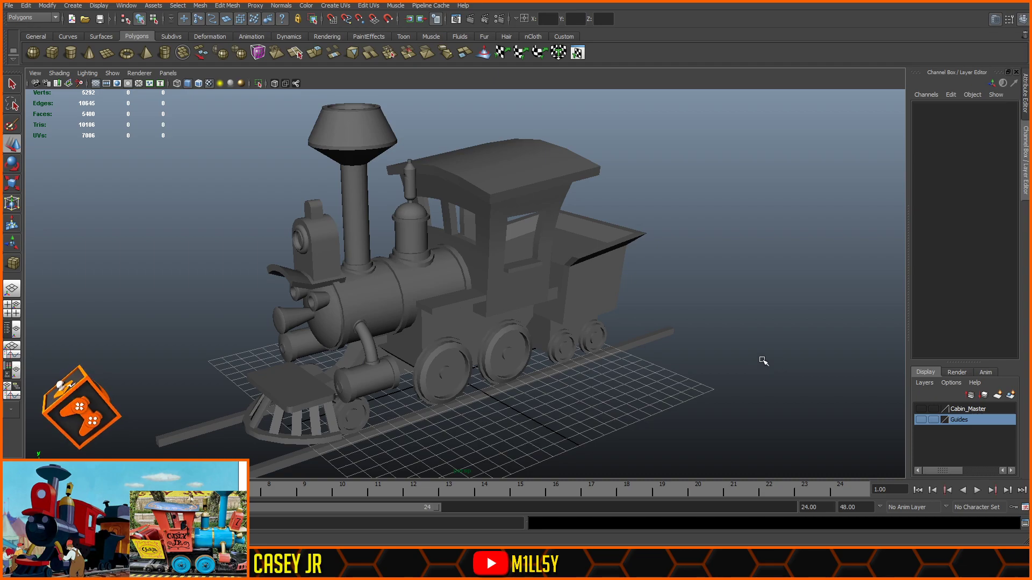
pyautogui.keyDown('alt'); pyautogui.moveTo(780, 321); pyautogui.dragTo(723, 312); pyautogui.keyUp('alt')
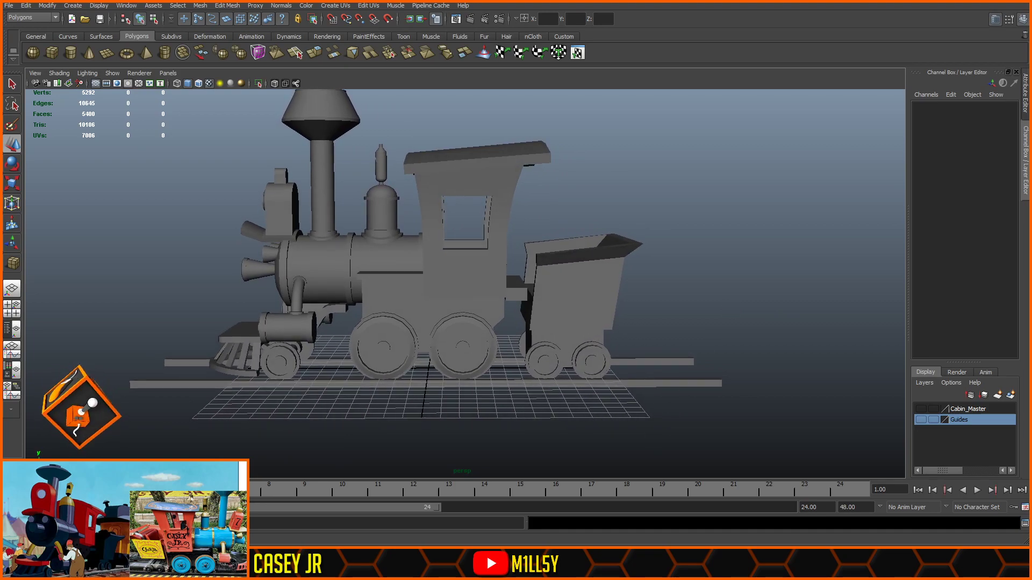
pyautogui.keyDown('alt'); pyautogui.moveTo(611, 290); pyautogui.dragTo(552, 349); pyautogui.keyUp('alt')
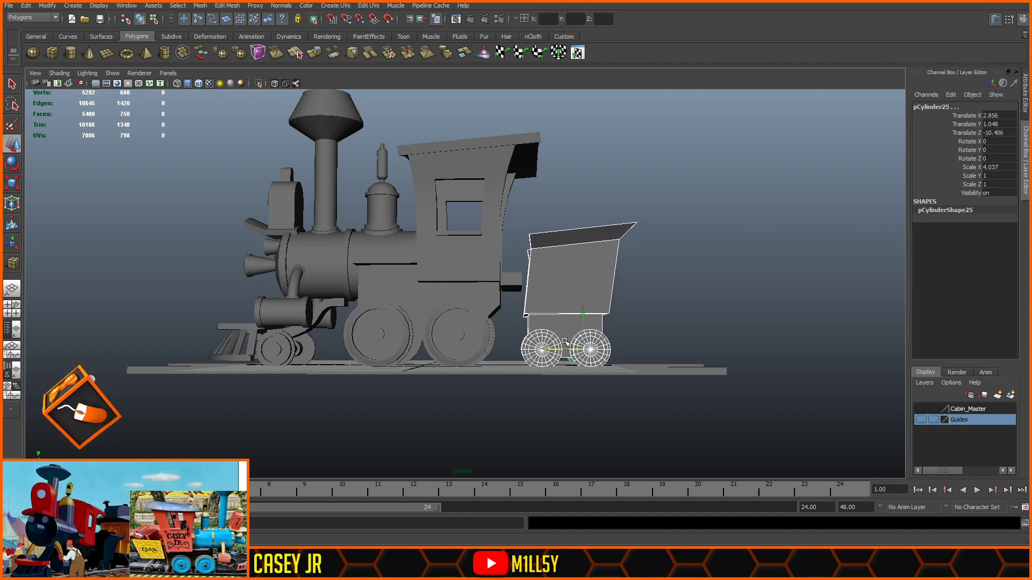
pyautogui.click(675, 272)
# - Raise the underside face of the rear platform to make the slab thinner
pyautogui.keyDown('alt'); pyautogui.moveTo(675, 272); pyautogui.dragTo(618, 322); pyautogui.keyUp('alt')
pyautogui.keyDown('alt'); pyautogui.moveTo(457, 313); pyautogui.dragTo(558, 263); pyautogui.keyUp('alt')
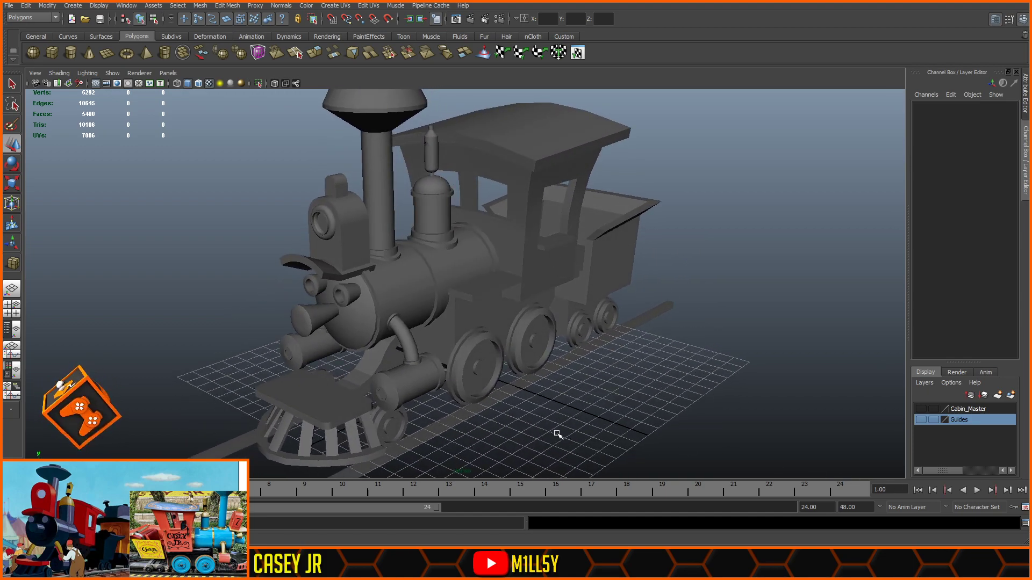
pyautogui.keyDown('alt'); pyautogui.moveTo(751, 312); pyautogui.dragTo(683, 295); pyautogui.keyUp('alt')
pyautogui.click(545, 282)
pyautogui.keyDown('alt'); pyautogui.moveTo(546, 282); pyautogui.dragTo(653, 267, button='right'); pyautogui.keyUp('alt')
pyautogui.press('F11')
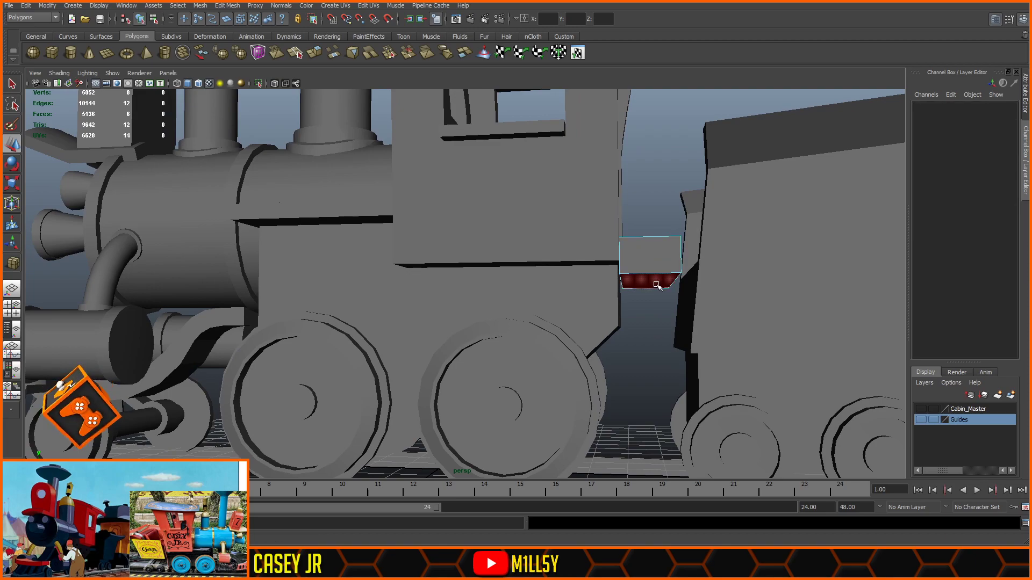
pyautogui.click(653, 280)
pyautogui.moveTo(648, 248)
pyautogui.keyDown('alt'); pyautogui.mouseDown()
pyautogui.moveTo(610, 263)
pyautogui.moveTo(651, 247)
pyautogui.mouseUp(); pyautogui.keyUp('alt')
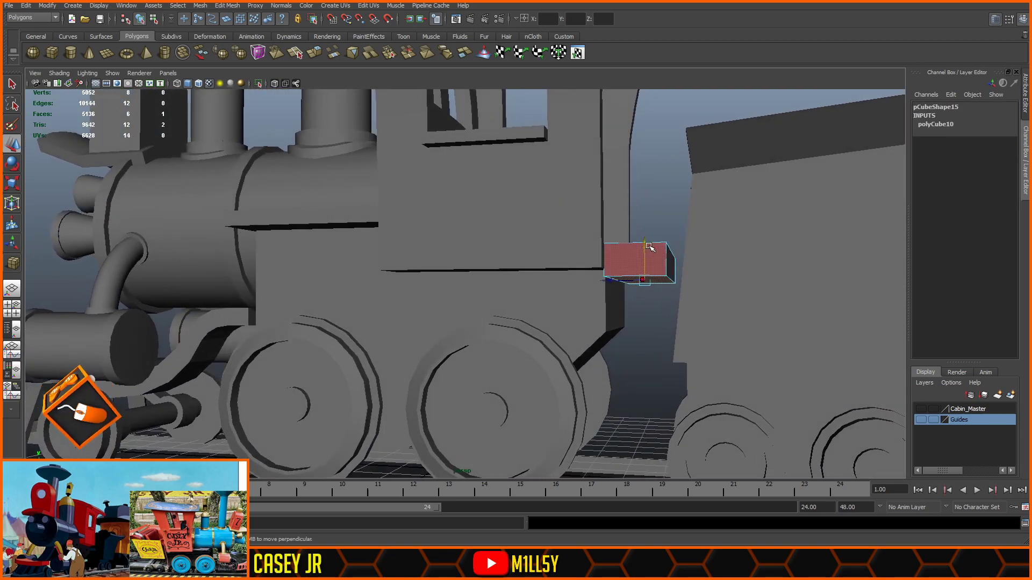
pyautogui.keyDown('alt'); pyautogui.moveTo(661, 247); pyautogui.dragTo(634, 242); pyautogui.keyUp('alt')
pyautogui.click(595, 256)
pyautogui.click(648, 188)
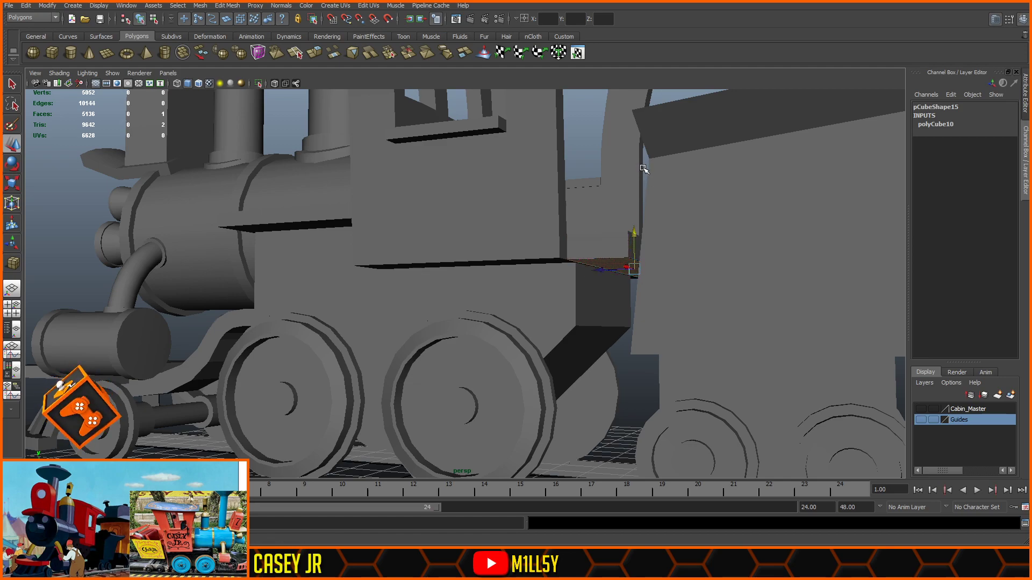
pyautogui.click(644, 169)
# - Pull the platform's rear vertices slightly farther toward the cab, leaving a gap before the tender
pyautogui.keyDown('alt'); pyautogui.moveTo(645, 168); pyautogui.dragTo(578, 269, button='right'); pyautogui.keyUp('alt')
pyautogui.keyDown('alt'); pyautogui.moveTo(578, 270); pyautogui.dragTo(612, 289); pyautogui.keyUp('alt')
pyautogui.click(651, 178)
pyautogui.keyDown('alt'); pyautogui.moveTo(645, 239); pyautogui.dragTo(628, 228); pyautogui.keyUp('alt')
pyautogui.click(588, 286)
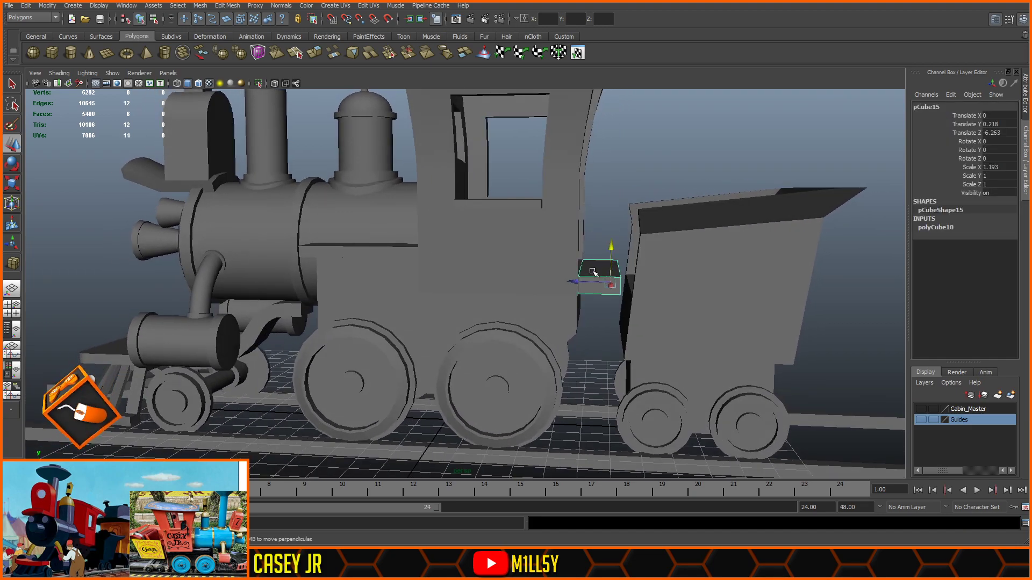
pyautogui.moveTo(599, 271); pyautogui.dragTo(571, 271, button='right')
pyautogui.moveTo(645, 235); pyautogui.dragTo(605, 317)
pyautogui.moveTo(586, 275); pyautogui.dragTo(582, 276, button='middle')
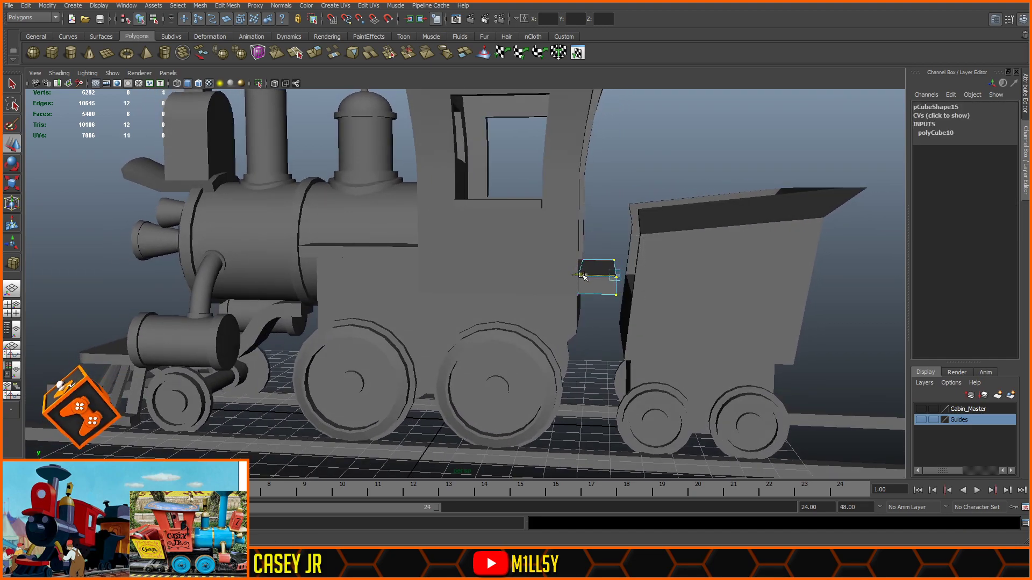
pyautogui.click(701, 306)
# - Examine the complete locomotive and tender from several angles, including a closer look at the wheels
pyautogui.moveTo(834, 343); pyautogui.dragTo(682, 384)
pyautogui.click(844, 317)
pyautogui.keyDown('alt'); pyautogui.moveTo(860, 315); pyautogui.dragTo(689, 331, button='right'); pyautogui.keyUp('alt')
pyautogui.keyDown('alt'); pyautogui.moveTo(690, 330); pyautogui.dragTo(716, 348); pyautogui.keyUp('alt')
pyautogui.keyDown('alt'); pyautogui.moveTo(518, 373); pyautogui.dragTo(604, 348, button='middle'); pyautogui.keyUp('alt')
pyautogui.scroll(3, 603, 348)
pyautogui.keyDown('alt'); pyautogui.moveTo(564, 388); pyautogui.dragTo(628, 364); pyautogui.keyUp('alt')
pyautogui.keyDown('alt'); pyautogui.moveTo(638, 327); pyautogui.dragTo(624, 350, button='middle'); pyautogui.keyUp('alt')
pyautogui.keyDown('alt'); pyautogui.moveTo(624, 351); pyautogui.dragTo(629, 363); pyautogui.keyUp('alt')
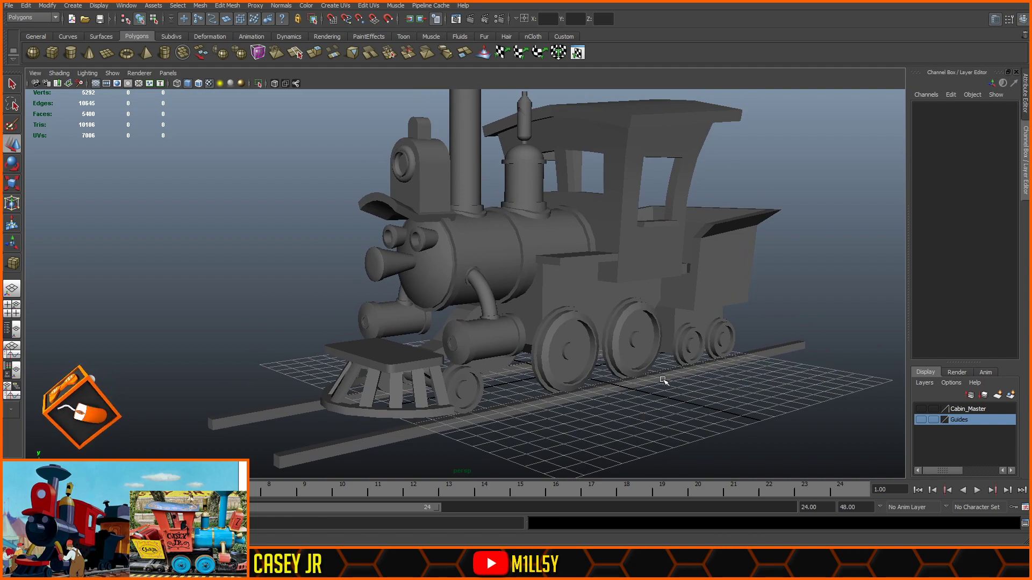
pyautogui.moveTo(664, 380)
pyautogui.keyDown('alt'); pyautogui.mouseDown()
pyautogui.moveTo(645, 392)
pyautogui.moveTo(672, 387)
pyautogui.mouseUp(); pyautogui.keyUp('alt')
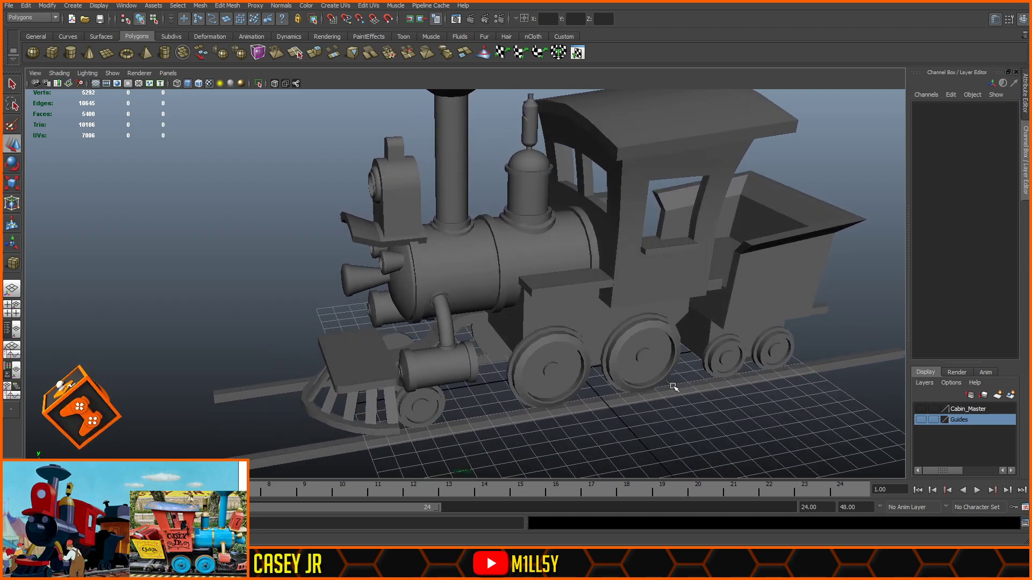
pyautogui.keyDown('alt'); pyautogui.moveTo(735, 362); pyautogui.dragTo(703, 395); pyautogui.keyUp('alt')
pyautogui.scroll(8, 703, 396)
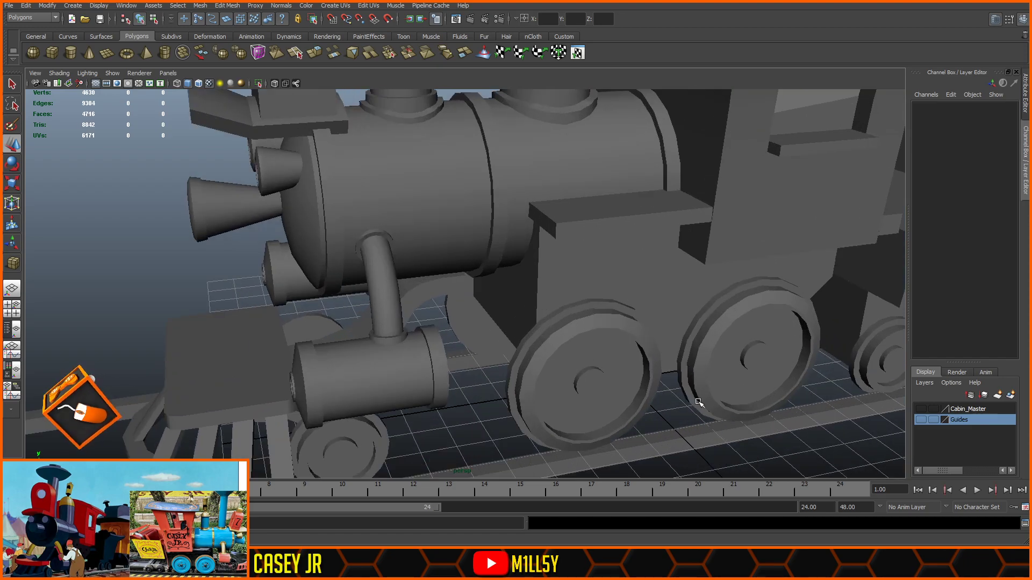
pyautogui.scroll(-3, 669, 275)
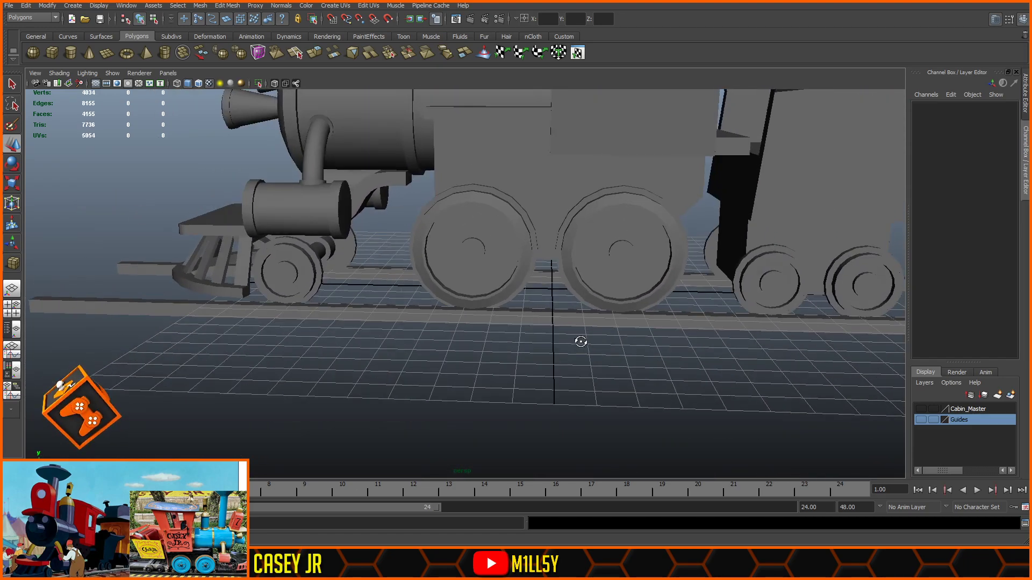
# - Duplicate the front large driving wheel, move the copy out beside the track to Translate X 9.156, and frame it
pyautogui.keyDown('alt'); pyautogui.moveTo(579, 340); pyautogui.dragTo(692, 400); pyautogui.keyUp('alt')
pyautogui.click(552, 247)
pyautogui.hotkey('ctrl', 'd')
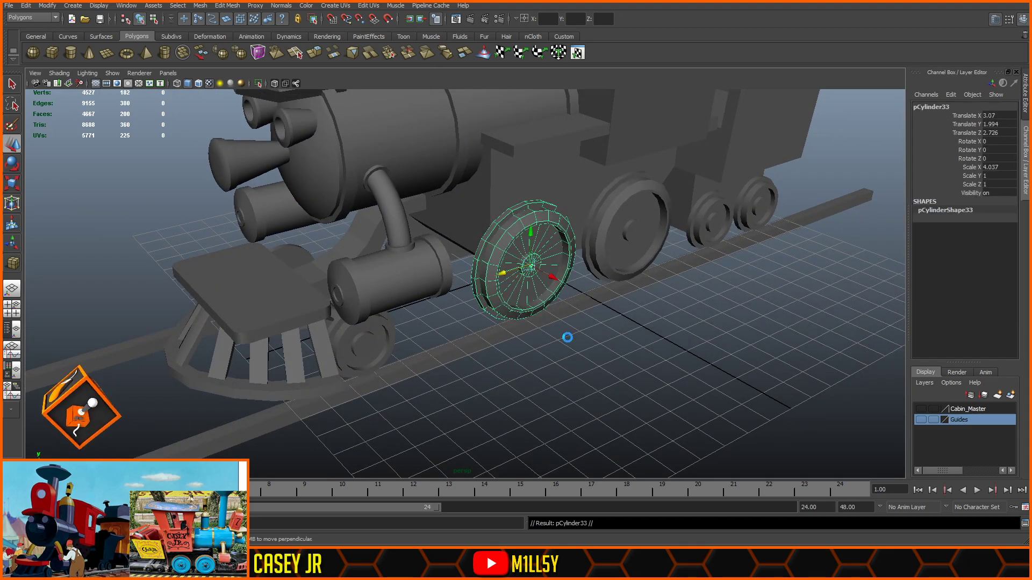
pyautogui.moveTo(556, 278); pyautogui.dragTo(684, 384)
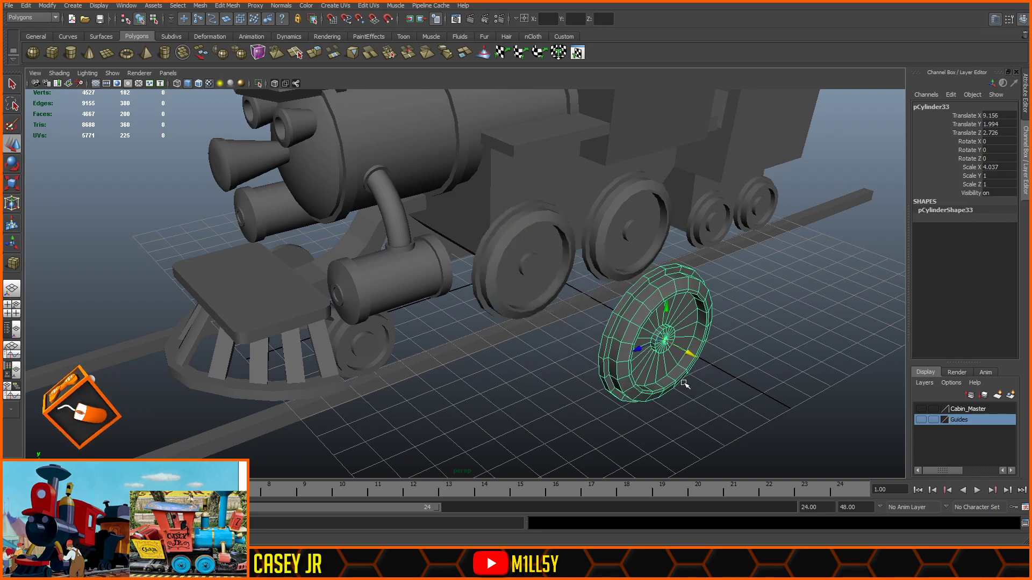
pyautogui.press('f')
pyautogui.keyDown('alt'); pyautogui.moveTo(642, 295); pyautogui.dragTo(592, 292); pyautogui.keyUp('alt')
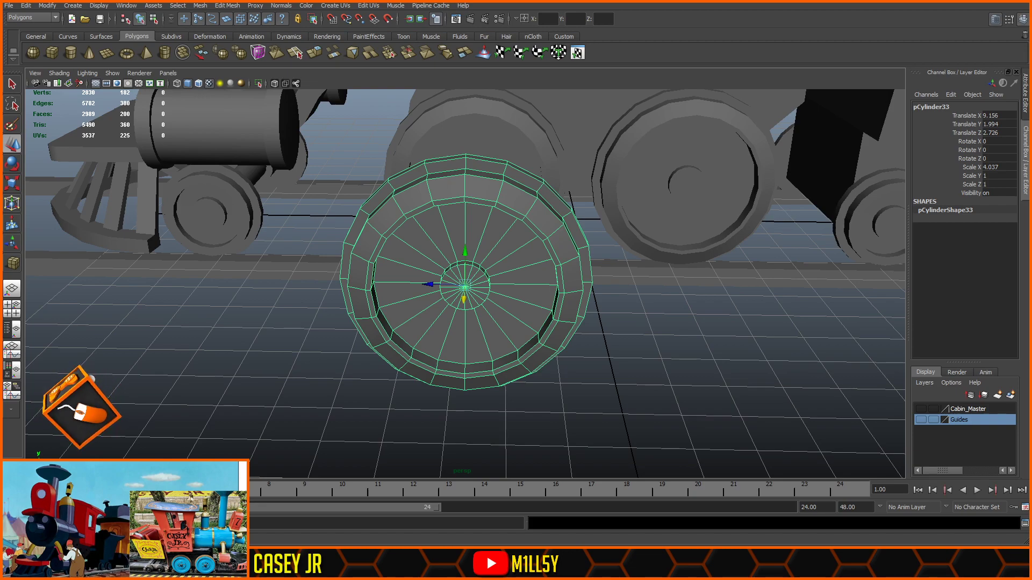
pyautogui.click(616, 320)
pyautogui.click(555, 298)
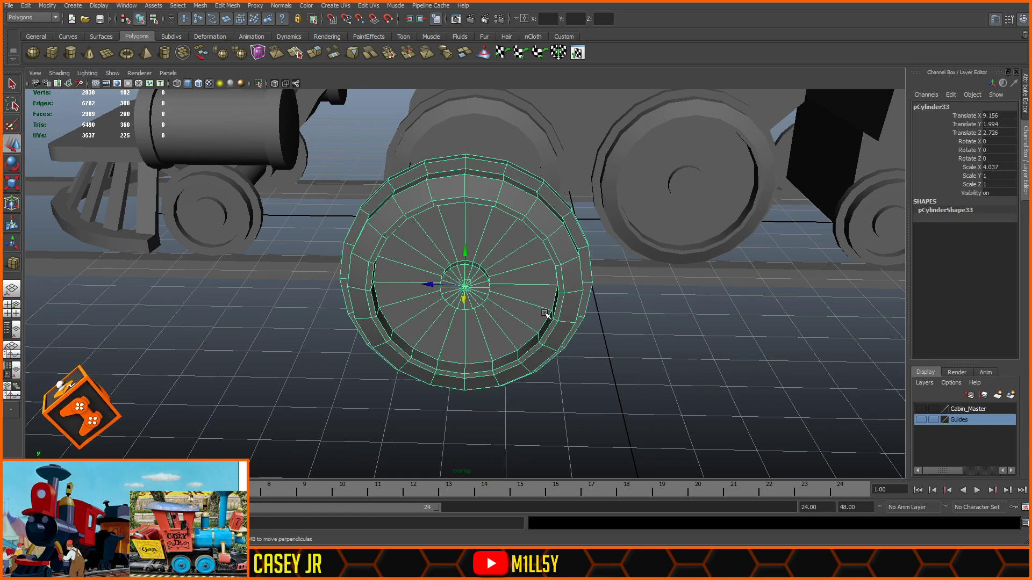
pyautogui.keyDown('alt'); pyautogui.moveTo(545, 313); pyautogui.dragTo(516, 314); pyautogui.keyUp('alt')
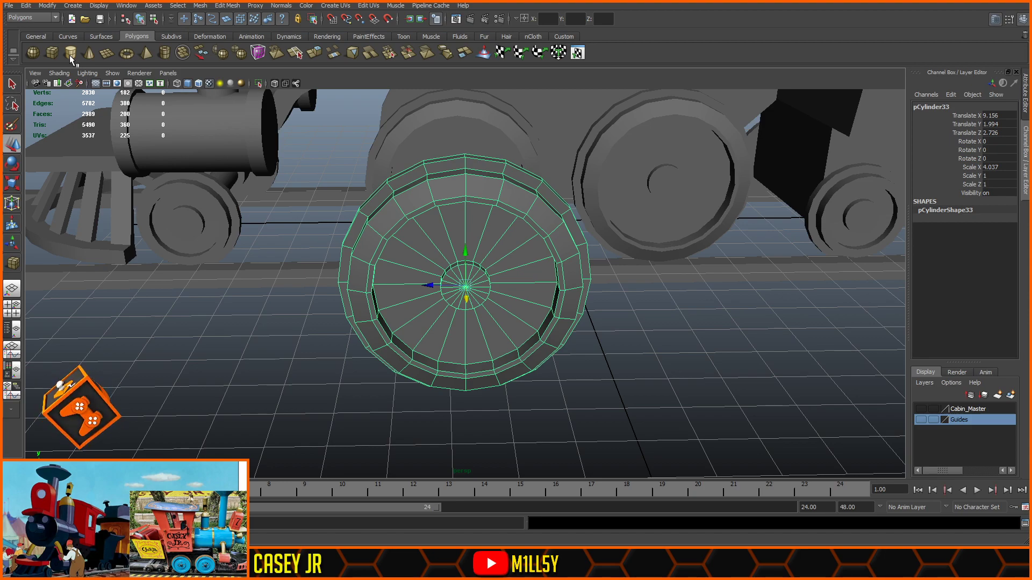
# - Create a small polygon cylinder beside the duplicated wheel and set its Rotate Z to 90
pyautogui.click(70, 56)
pyautogui.scroll(-4, 544, 356)
pyautogui.keyDown('alt'); pyautogui.moveTo(548, 364); pyautogui.dragTo(639, 351); pyautogui.keyUp('alt')
pyautogui.click(12, 163)
pyautogui.click(1000, 158)
pyautogui.write('90')
pyautogui.press('Return')
# - Delete the end-cap faces on the small cylinder's wheel-facing side
pyautogui.keyDown('alt'); pyautogui.moveTo(592, 324); pyautogui.dragTo(694, 337); pyautogui.keyUp('alt')
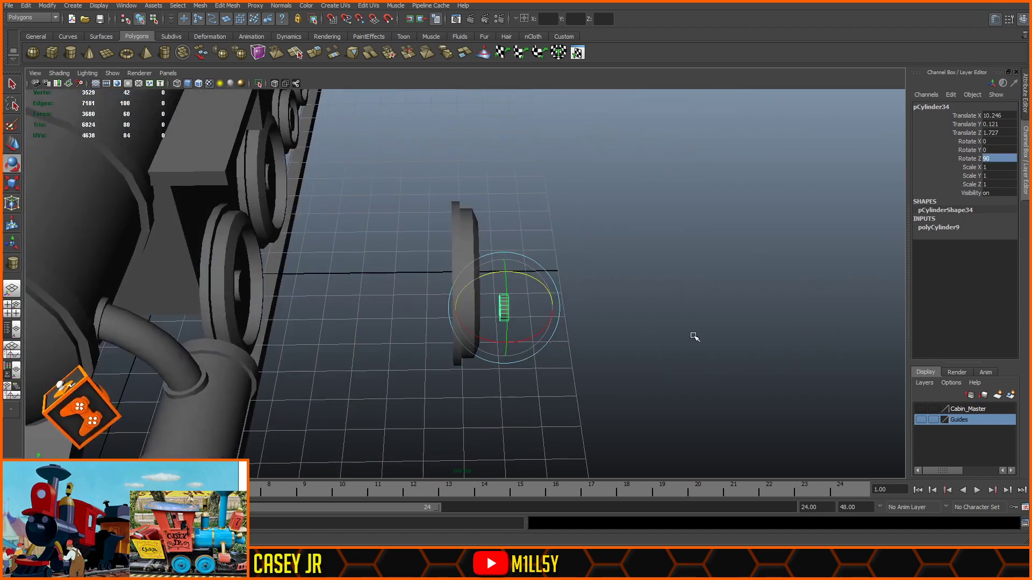
pyautogui.press('space')
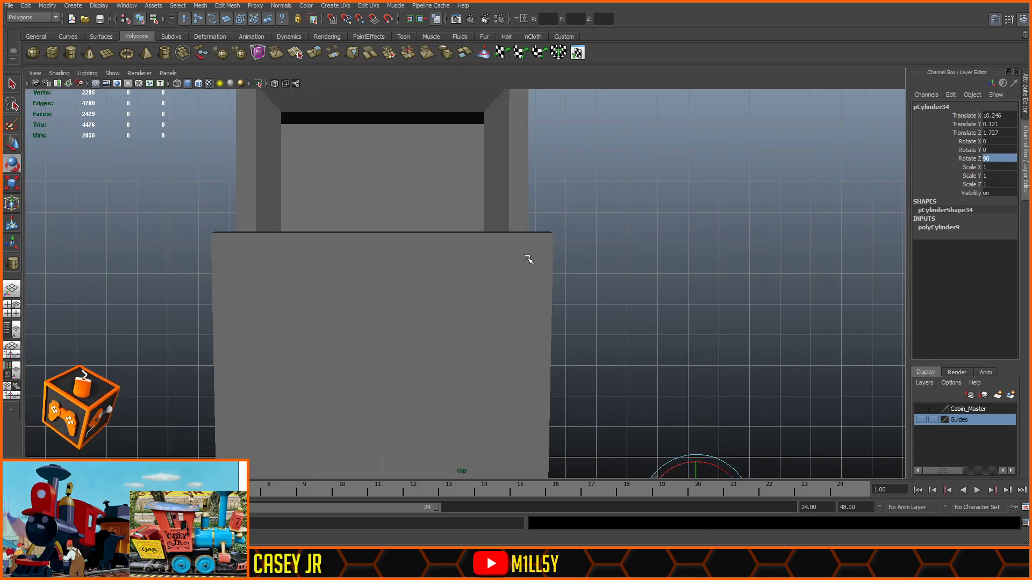
pyautogui.click(273, 83)
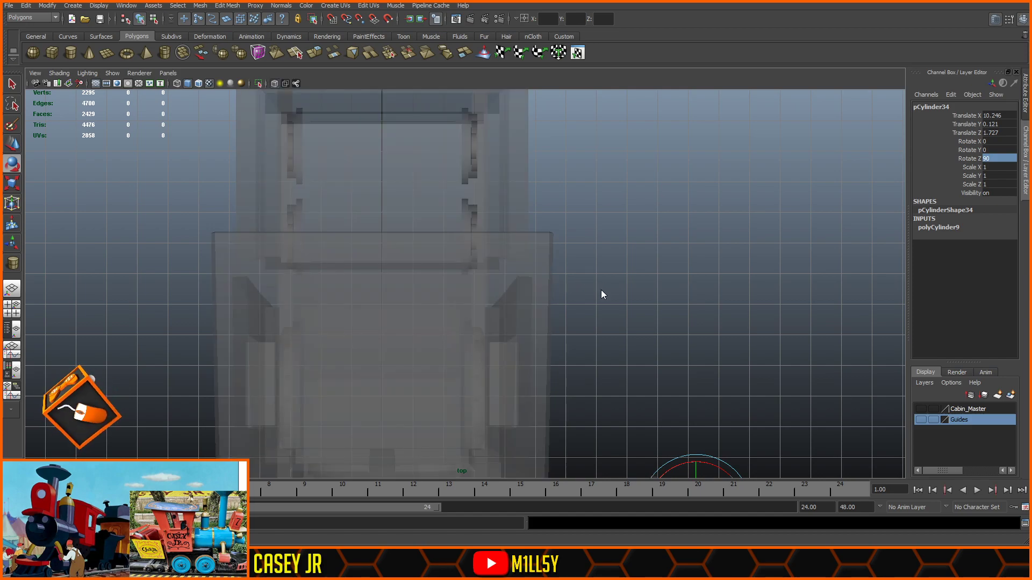
pyautogui.hotkey('ctrl', '1')
pyautogui.press('f')
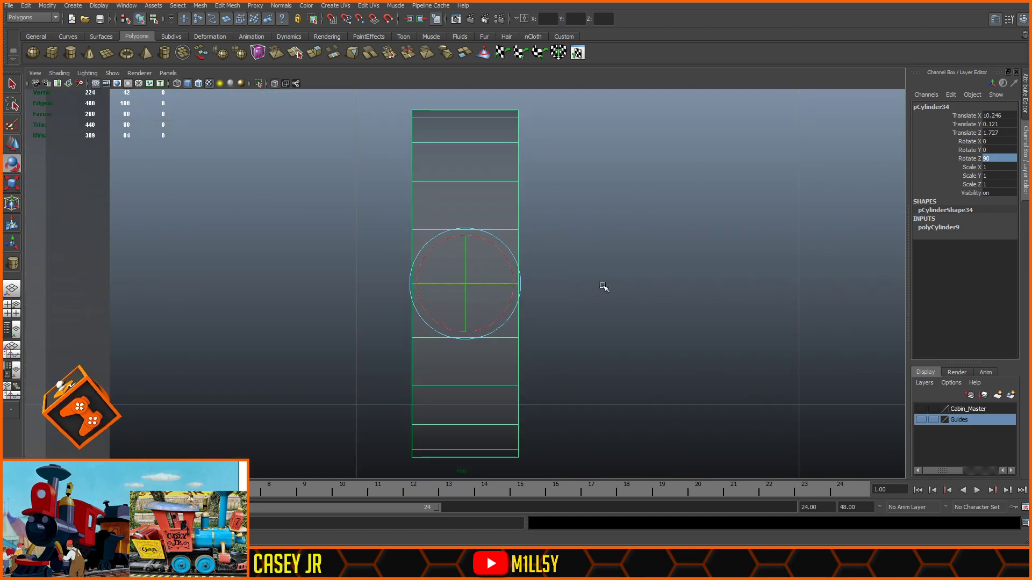
pyautogui.click(425, 185)
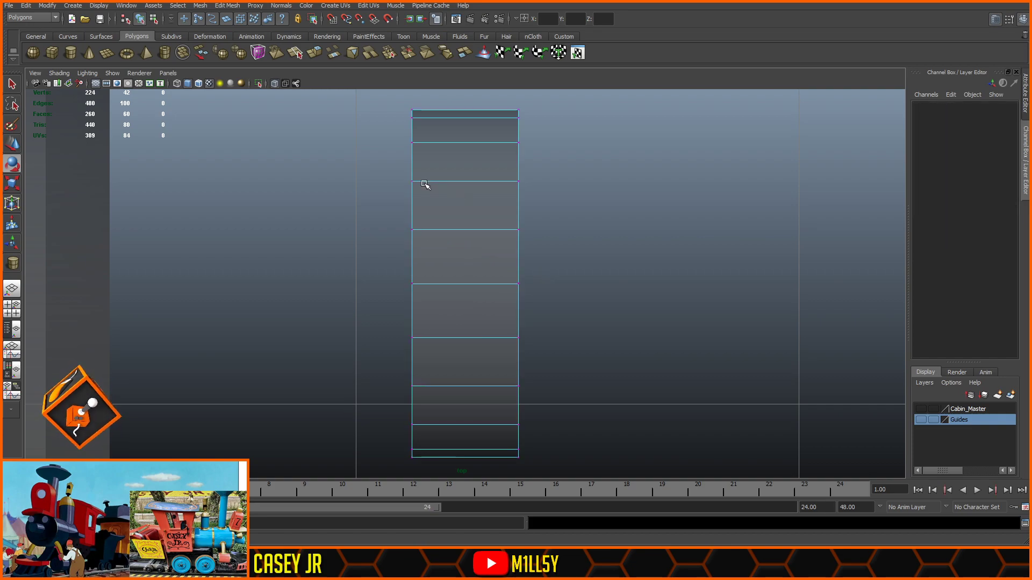
pyautogui.moveTo(384, 96); pyautogui.dragTo(480, 419)
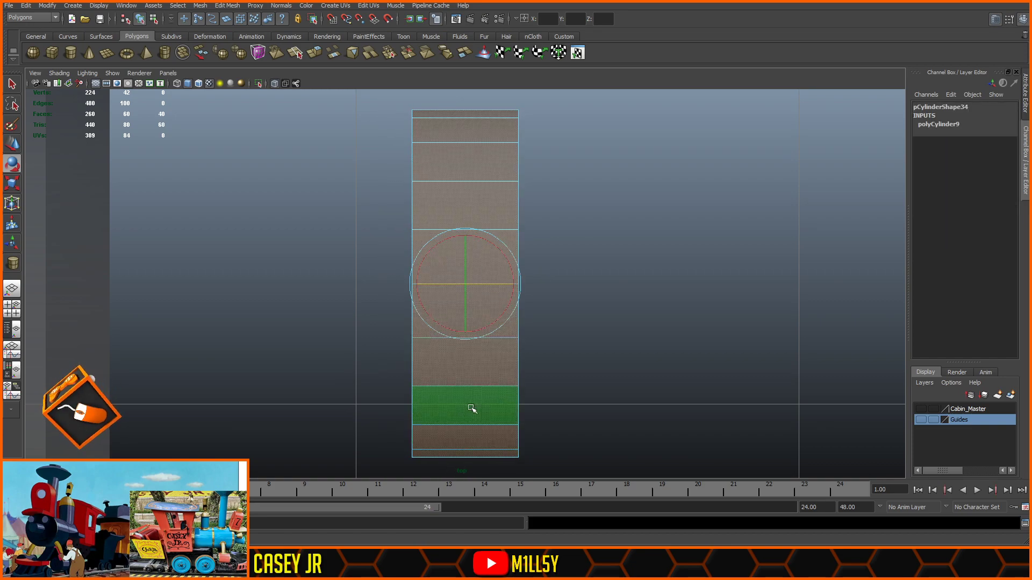
pyautogui.moveTo(442, 98); pyautogui.dragTo(473, 484)
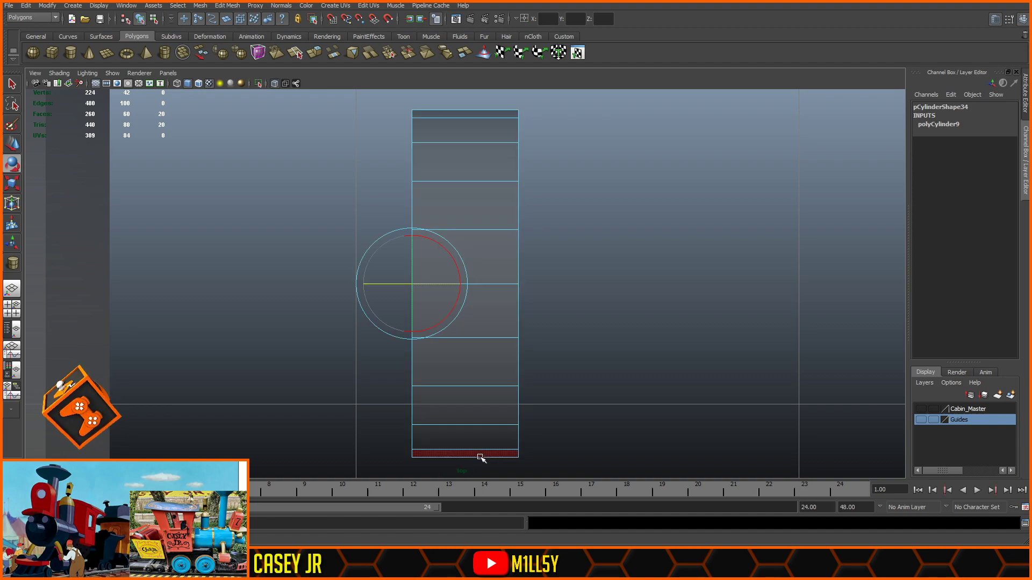
pyautogui.press('Delete')
pyautogui.press('F8')
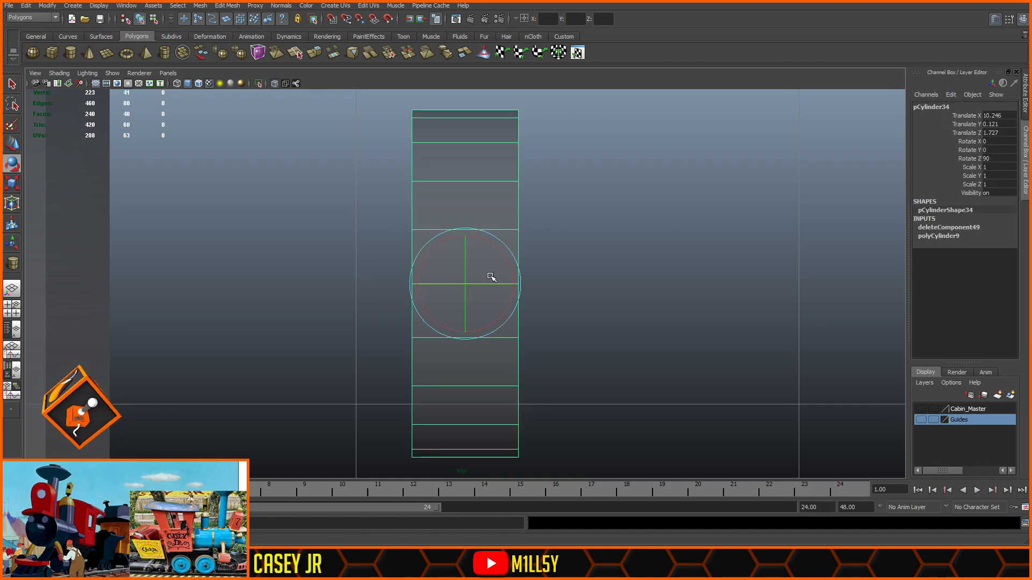
# - Turn off X-ray in the perspective view, show wireframe on shaded, and raise the small cylinder to Translate Y 2.076
pyautogui.press('space')
pyautogui.press('space')
pyautogui.keyDown('alt'); pyautogui.moveTo(591, 233); pyautogui.dragTo(476, 202); pyautogui.keyUp('alt')
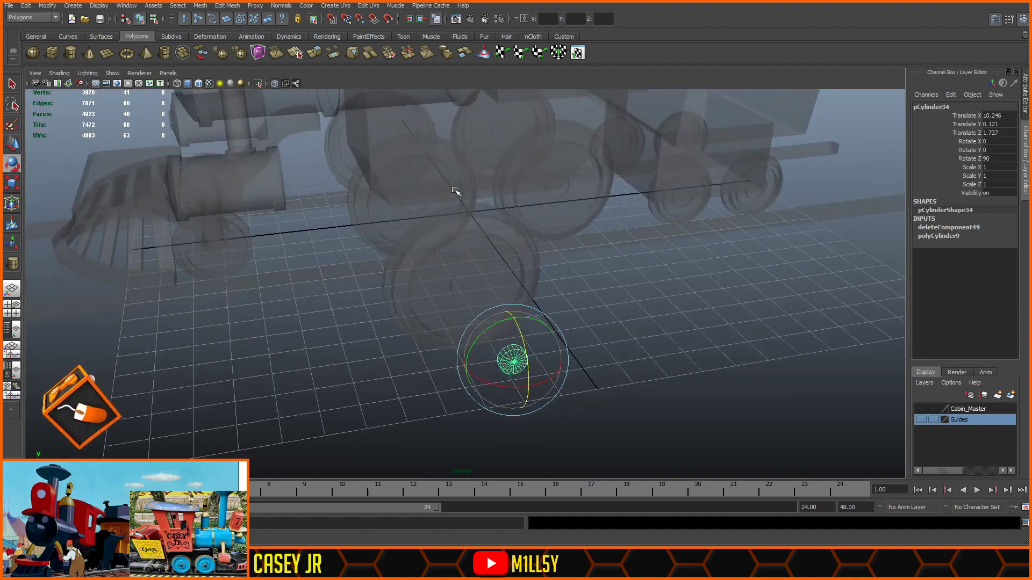
pyautogui.click(277, 84)
pyautogui.keyDown('alt'); pyautogui.moveTo(559, 261); pyautogui.dragTo(541, 265); pyautogui.keyUp('alt')
pyautogui.moveTo(617, 303)
pyautogui.keyDown('alt'); pyautogui.mouseDown()
pyautogui.moveTo(657, 296)
pyautogui.moveTo(585, 279)
pyautogui.moveTo(599, 285)
pyautogui.mouseUp(); pyautogui.keyUp('alt')
pyautogui.click(198, 83)
pyautogui.click(12, 144)
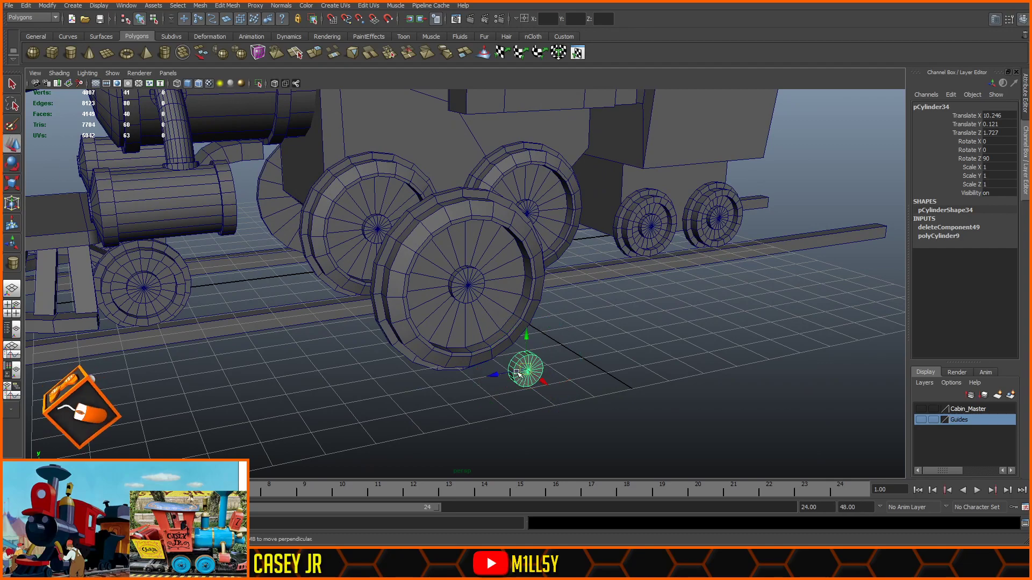
pyautogui.moveTo(524, 344); pyautogui.dragTo(520, 257)
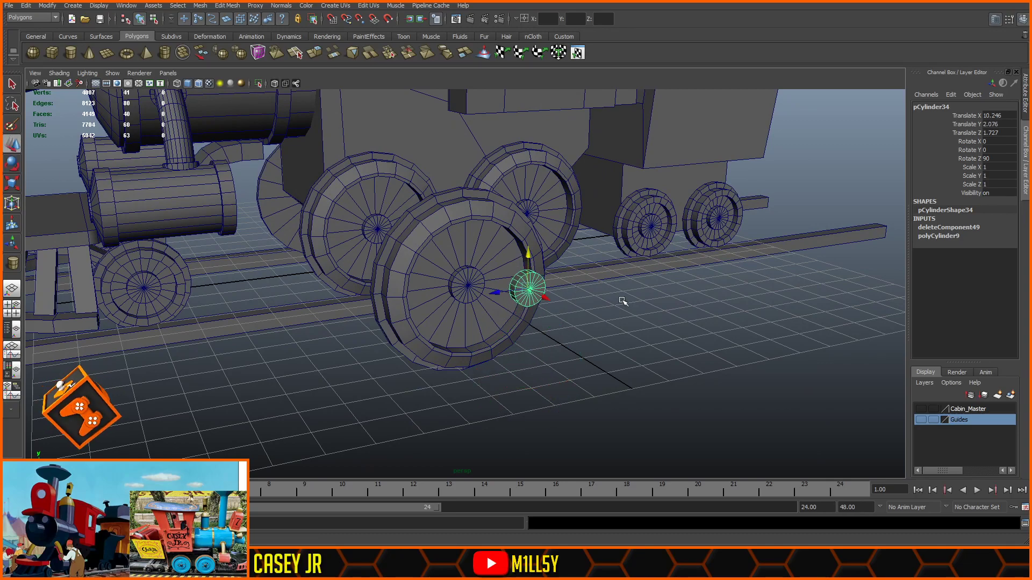
# - Snap the small cylinder to the hub centre's height at Translate Y 1.994 and shift it toward the rim to Translate Z 1.532
pyautogui.press('space')
pyautogui.press('space')
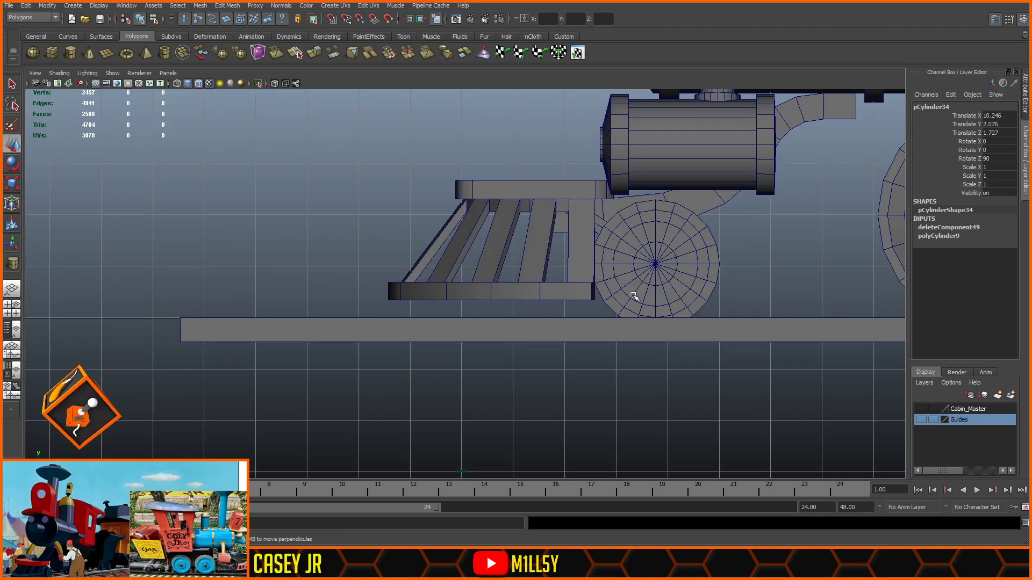
pyautogui.press('f')
pyautogui.scroll(-10, 597, 289)
pyautogui.scroll(3, 475, 302)
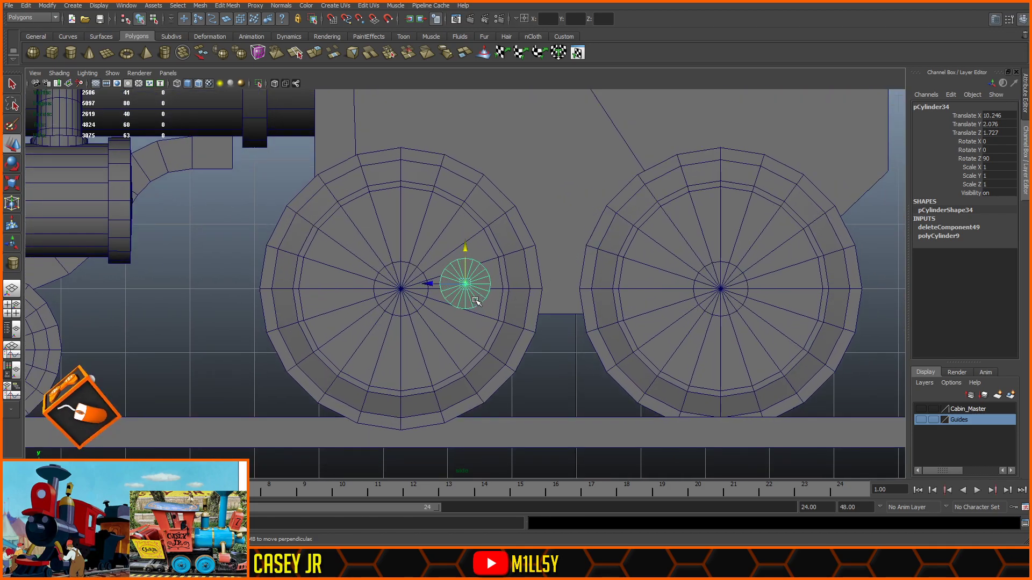
pyautogui.scroll(3, 480, 304)
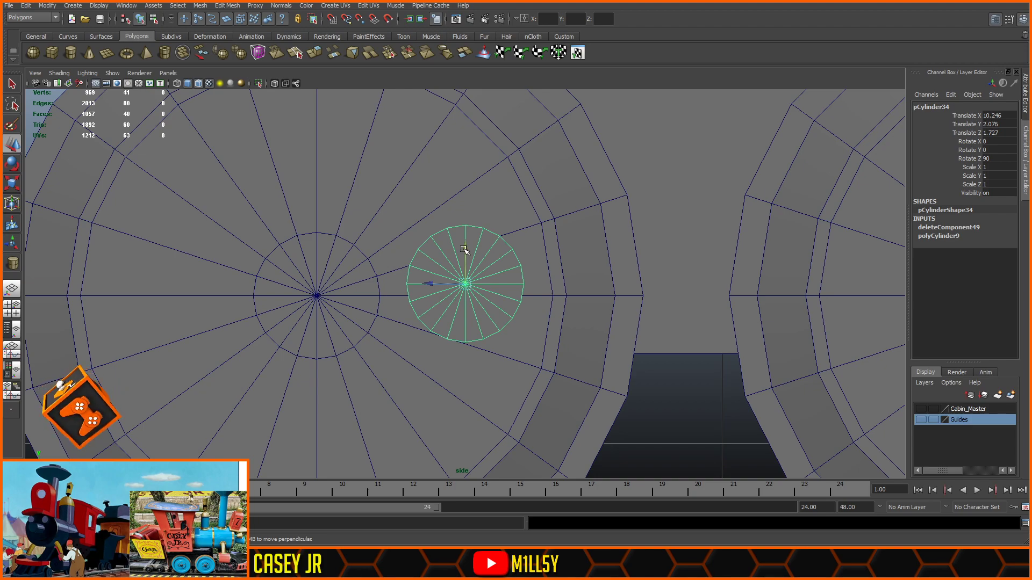
pyautogui.press('v')
pyautogui.moveTo(464, 249); pyautogui.dragTo(473, 294)
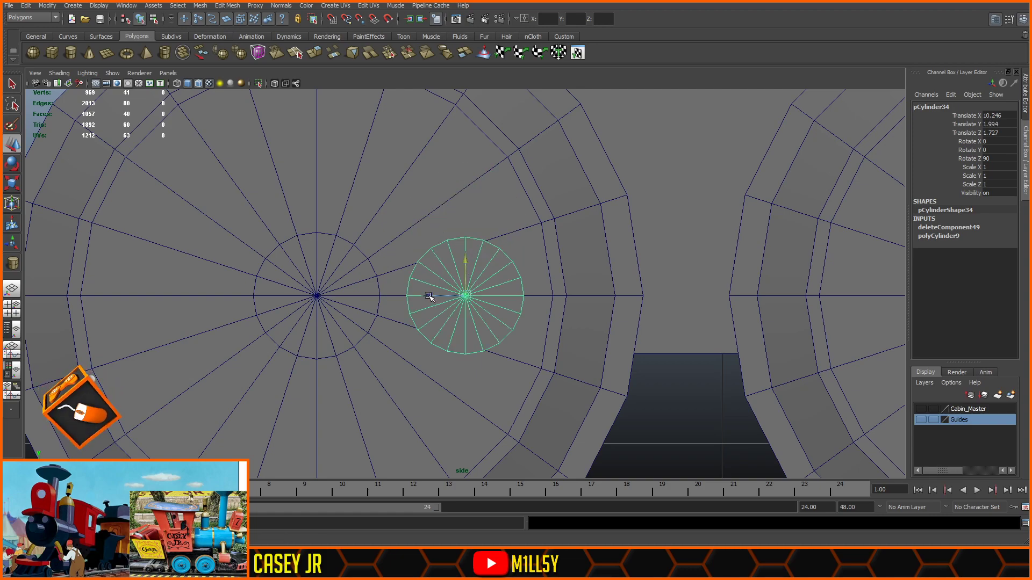
pyautogui.moveTo(428, 296); pyautogui.dragTo(489, 295)
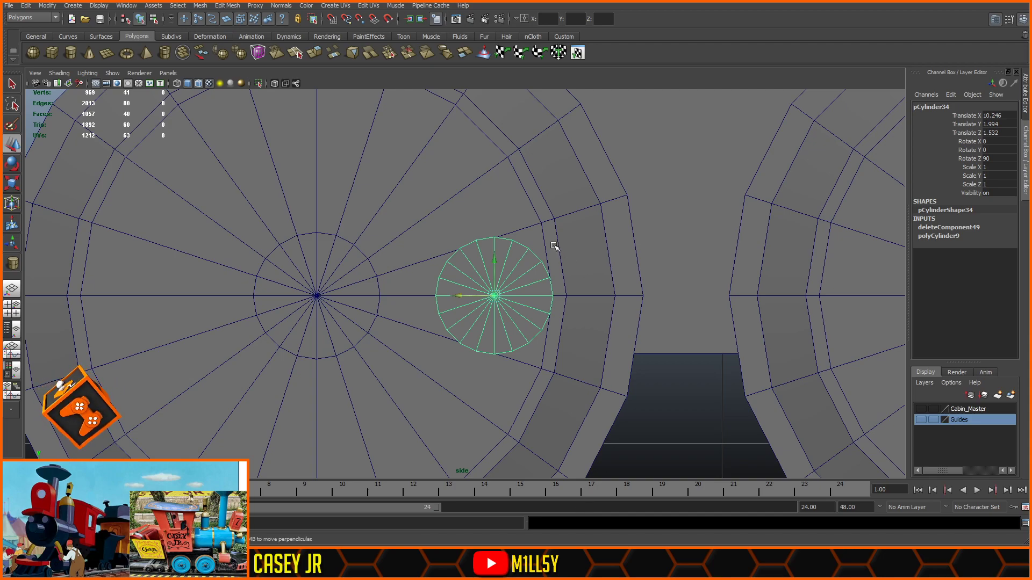
# - Scale the small cylinder down near the rim, test the spacing with a duplicate beside the hub, and delete the extra copies
pyautogui.press('r')
pyautogui.moveTo(491, 297); pyautogui.dragTo(372, 305)
pyautogui.click(13, 144)
pyautogui.hotkey('ctrl', 'd')
pyautogui.hotkey('ctrl', 'd')
pyautogui.press('Delete')
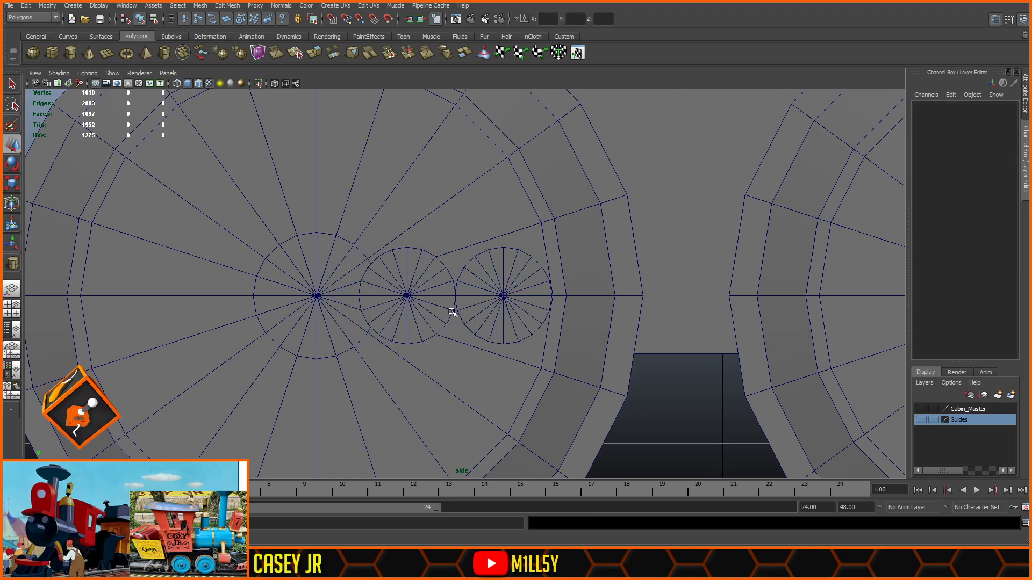
pyautogui.click(403, 288)
pyautogui.press('Delete')
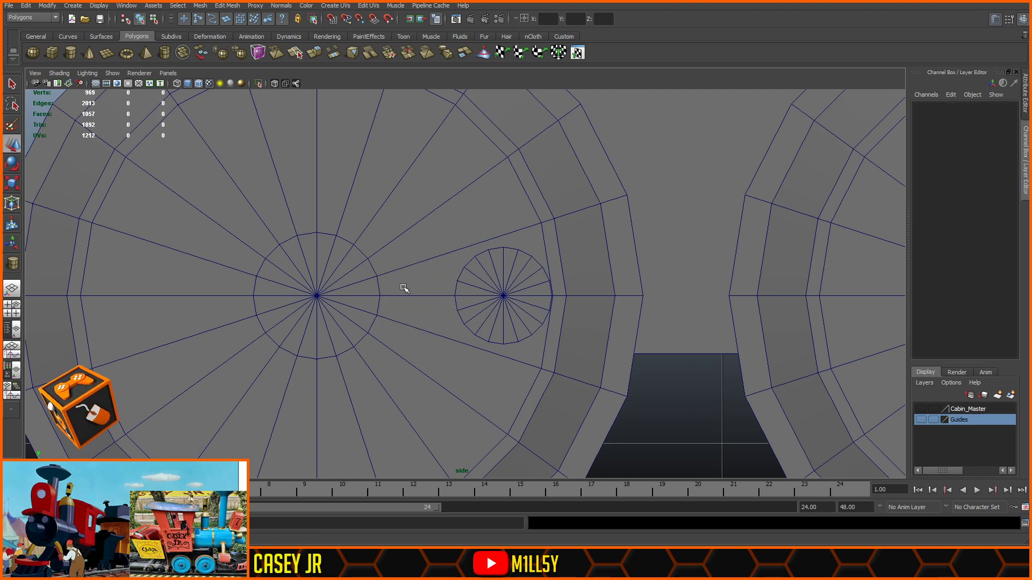
# - Scale the small cylinder to 0.753 against the inner rim, recheck its spacing from the hub with a duplicate, and delete that copy
pyautogui.click(495, 284)
pyautogui.moveTo(500, 294); pyautogui.dragTo(387, 297)
pyautogui.click(12, 144)
pyautogui.hotkey('ctrl', 'd')
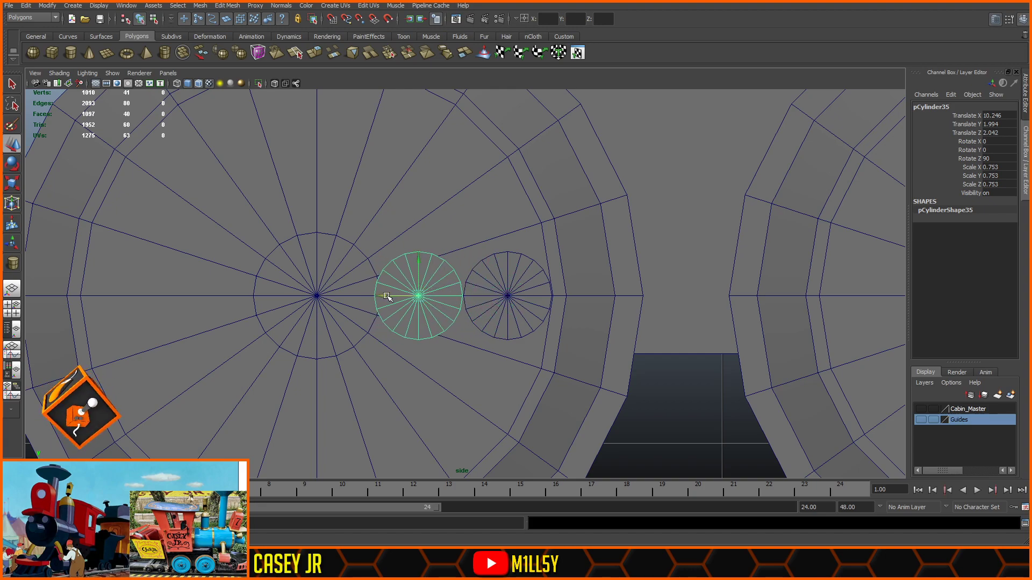
pyautogui.press('Delete')
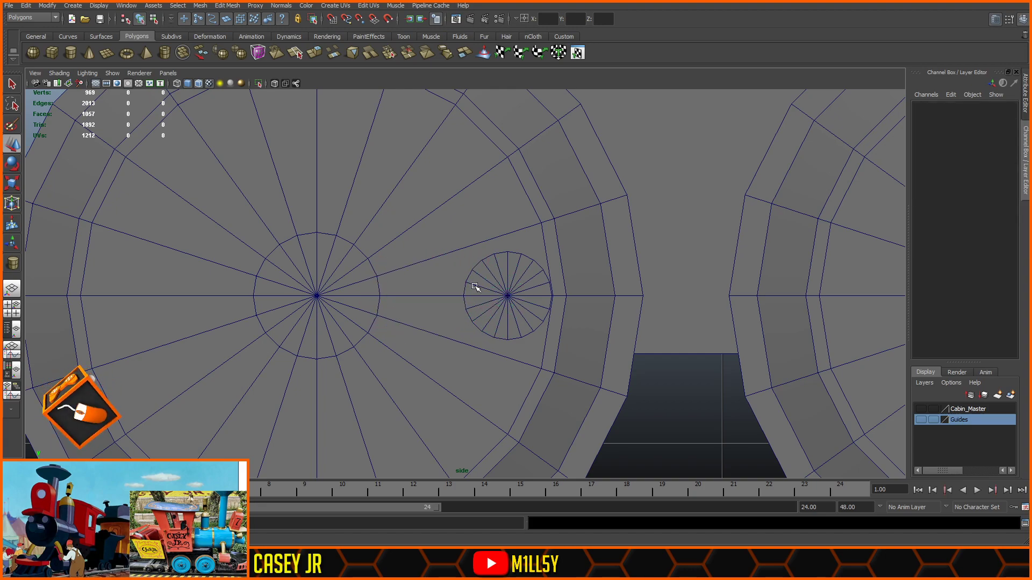
# - Slide the small cylinder along X into the duplicated wheel to Translate X 9.434, leaving its outer end slightly proud of the rim
pyautogui.press('space')
pyautogui.press('space')
pyautogui.click(529, 288)
pyautogui.keyDown('alt'); pyautogui.moveTo(532, 290); pyautogui.dragTo(654, 371); pyautogui.keyUp('alt')
pyautogui.moveTo(561, 273); pyautogui.dragTo(529, 256)
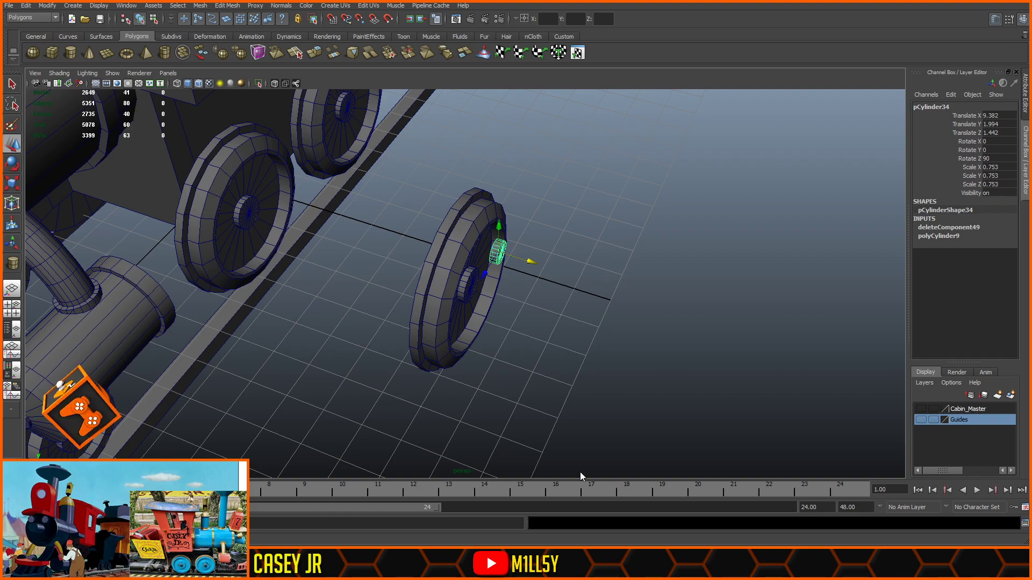
pyautogui.keyDown('alt'); pyautogui.moveTo(682, 276); pyautogui.dragTo(496, 265); pyautogui.keyUp('alt')
pyautogui.moveTo(436, 326); pyautogui.dragTo(432, 328)
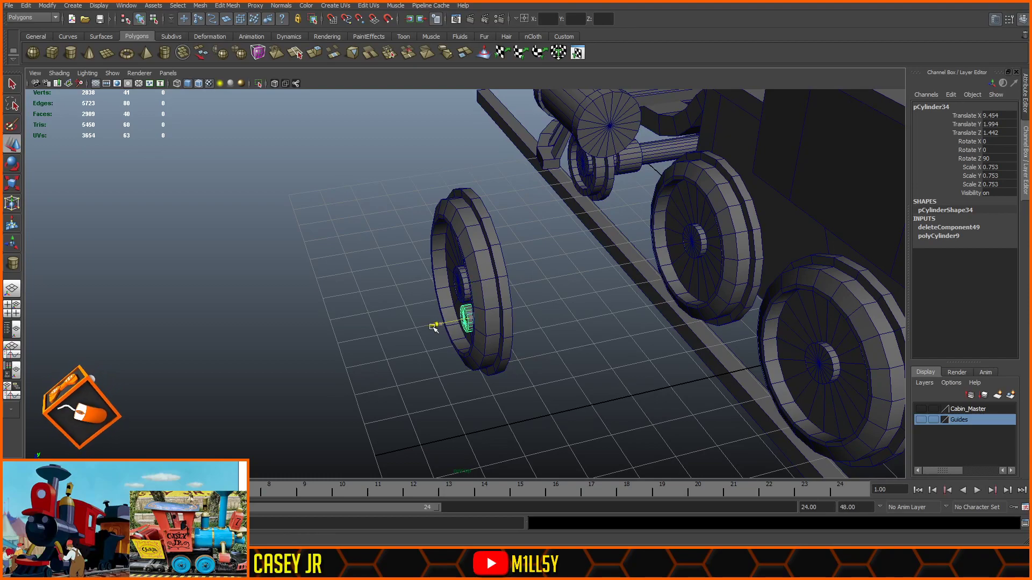
pyautogui.press('space')
pyautogui.press('space')
pyautogui.scroll(-7, 370, 209)
pyautogui.keyDown('alt'); pyautogui.moveTo(386, 238); pyautogui.dragTo(485, 209, button='middle'); pyautogui.keyUp('alt')
pyautogui.moveTo(518, 230); pyautogui.dragTo(513, 228)
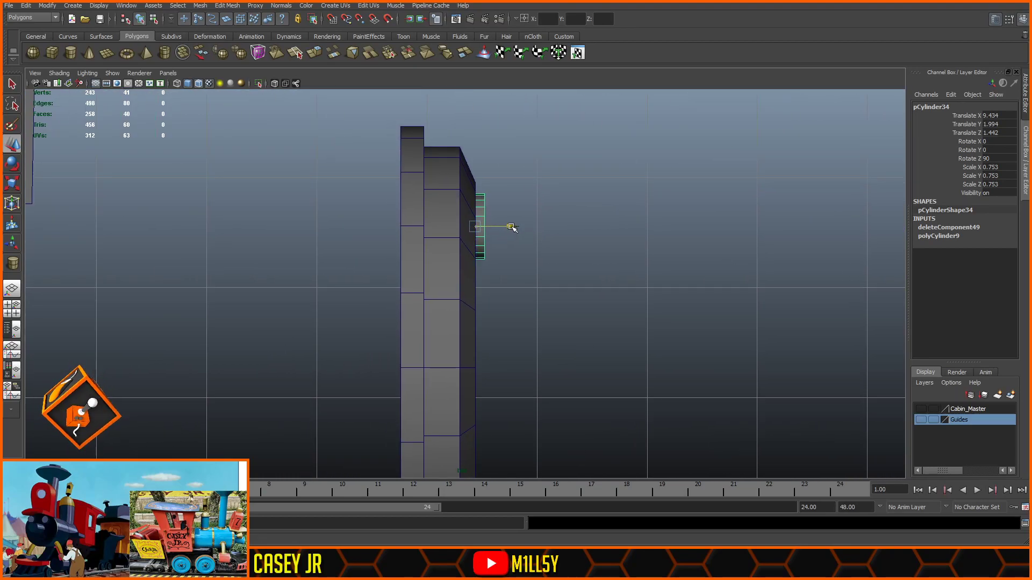
# - Snap the small cylinder's open-end vertices along X back onto the wheel's recessed disc, forming a crank pin
pyautogui.click(457, 209)
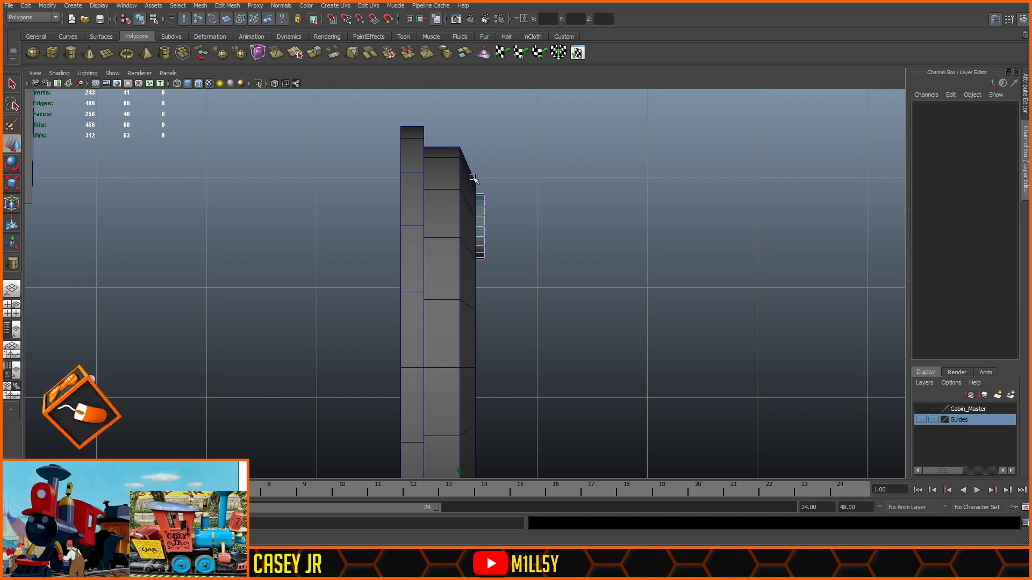
pyautogui.moveTo(473, 177); pyautogui.dragTo(430, 322)
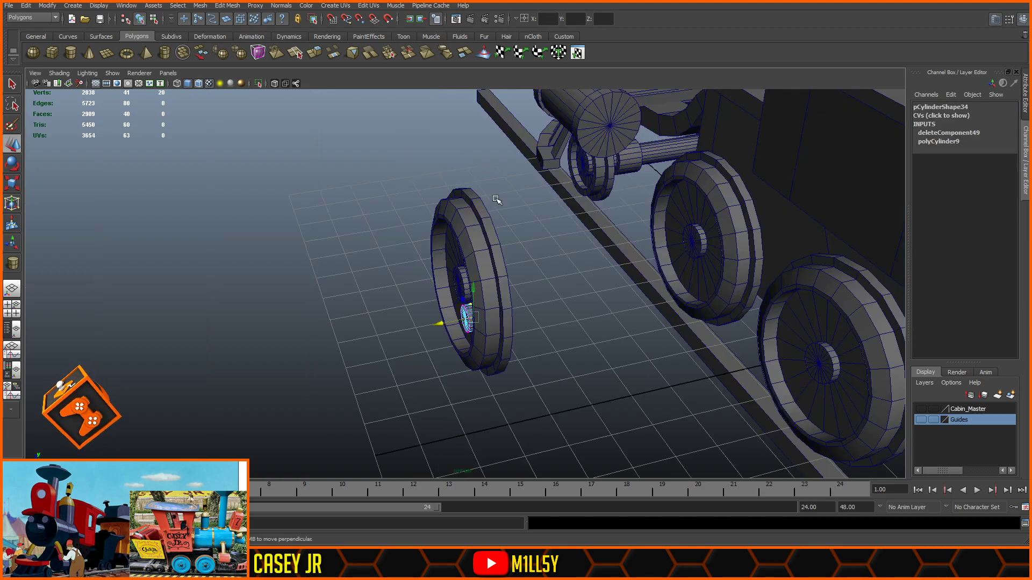
pyautogui.keyDown('alt'); pyautogui.moveTo(562, 247); pyautogui.dragTo(718, 249); pyautogui.keyUp('alt')
pyautogui.scroll(5, 627, 267)
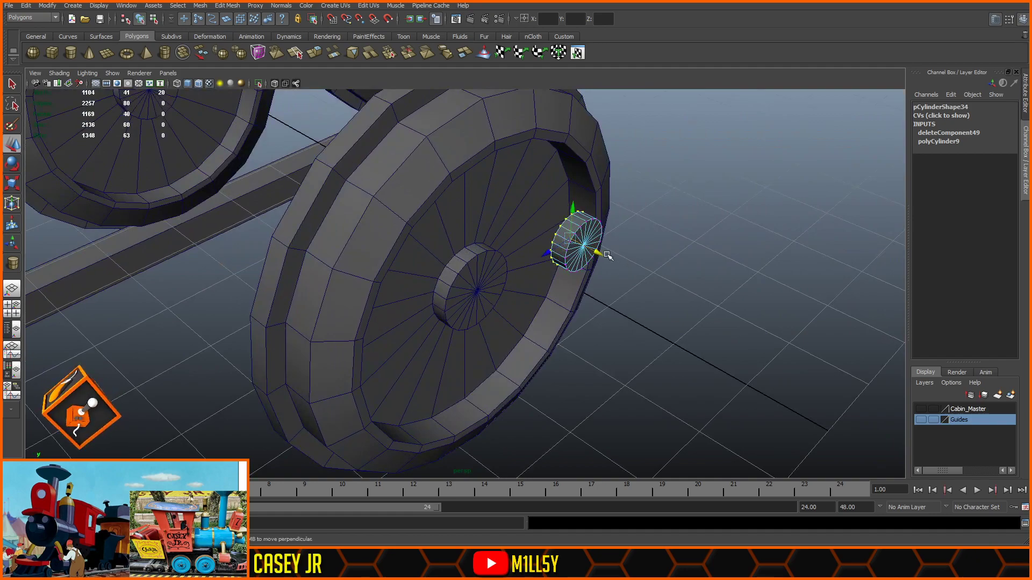
pyautogui.press('v')
pyautogui.moveTo(597, 251); pyautogui.dragTo(566, 230)
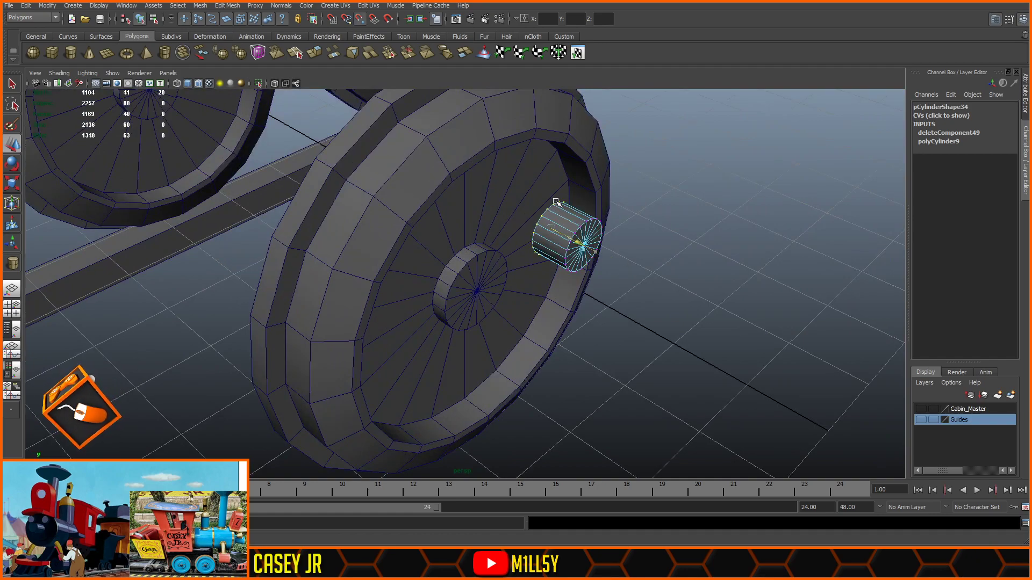
pyautogui.click(681, 208)
pyautogui.scroll(-5, 682, 207)
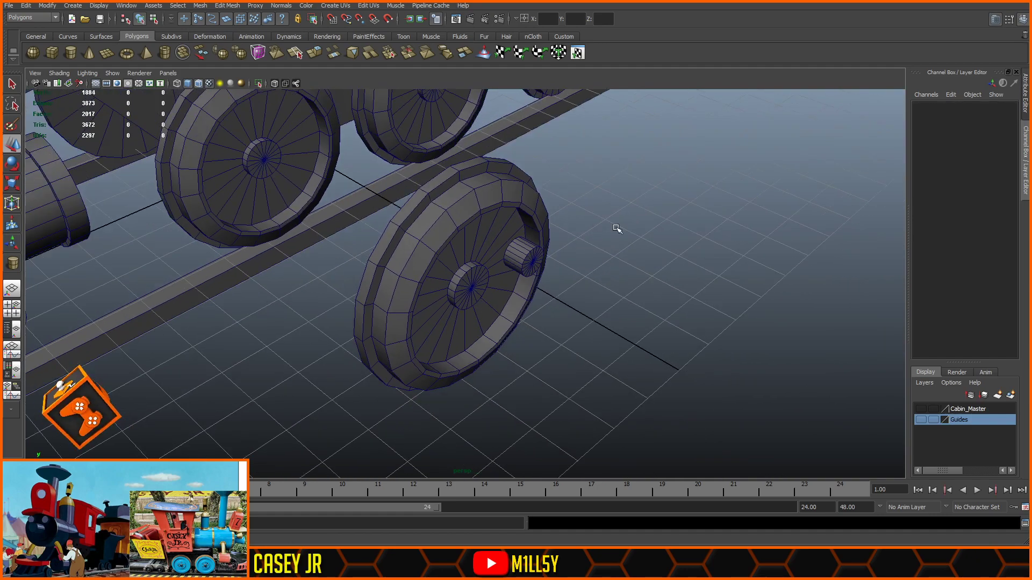
# - Combine the crank pin and the duplicated wheel into one mesh
pyautogui.click(525, 256)
pyautogui.keyDown('shift'); pyautogui.click(492, 222); pyautogui.keyUp('shift')
pyautogui.click(217, 52)
pyautogui.click(609, 182)
pyautogui.click(506, 249)
pyautogui.keyDown('alt'); pyautogui.moveTo(620, 286); pyautogui.dragTo(571, 263); pyautogui.keyUp('alt')
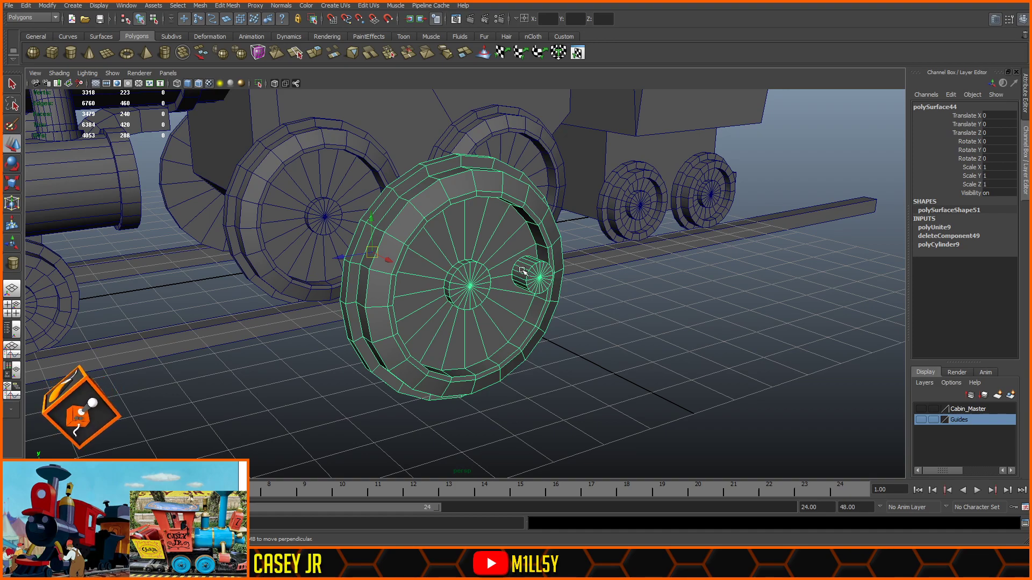
# - Try rotating the combined wheel about its hub in the side view, and undo the rotation
pyautogui.keyDown('alt'); pyautogui.moveTo(546, 314); pyautogui.dragTo(597, 321); pyautogui.keyUp('alt')
pyautogui.press('space')
pyautogui.press('space')
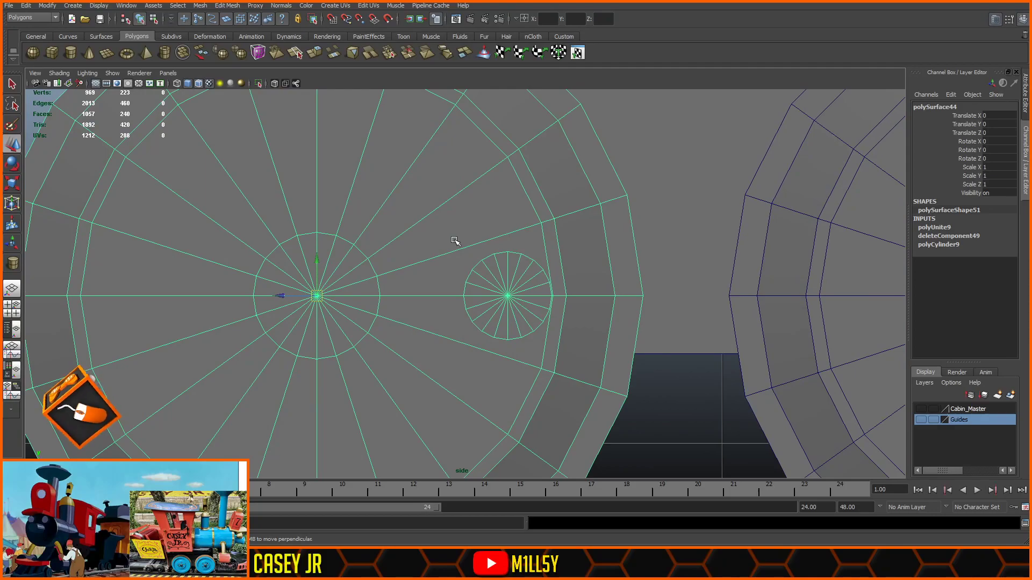
pyautogui.keyDown('alt'); pyautogui.moveTo(333, 258); pyautogui.dragTo(489, 228, button='middle'); pyautogui.keyUp('alt')
pyautogui.scroll(-5, 489, 228)
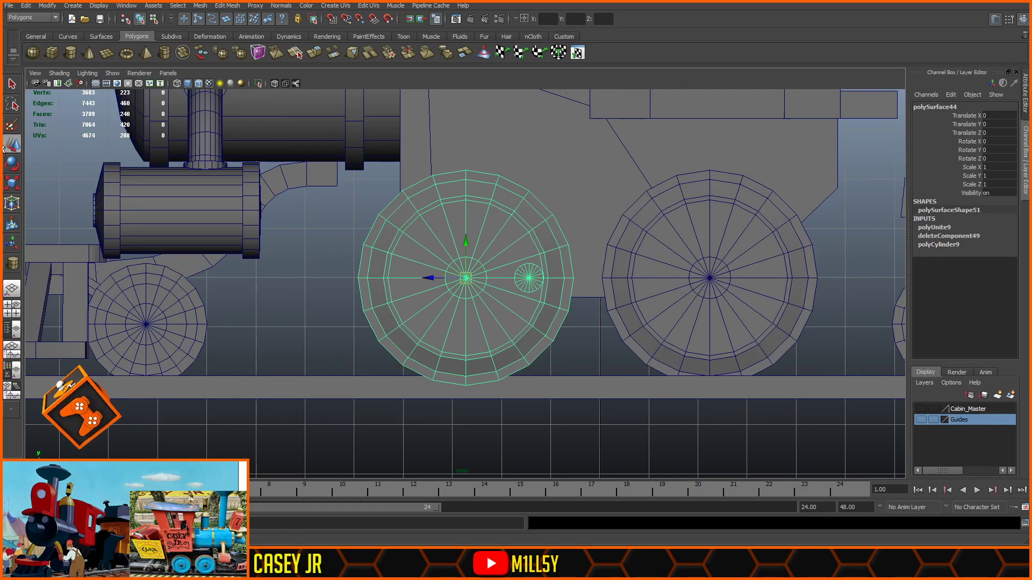
pyautogui.click(12, 166)
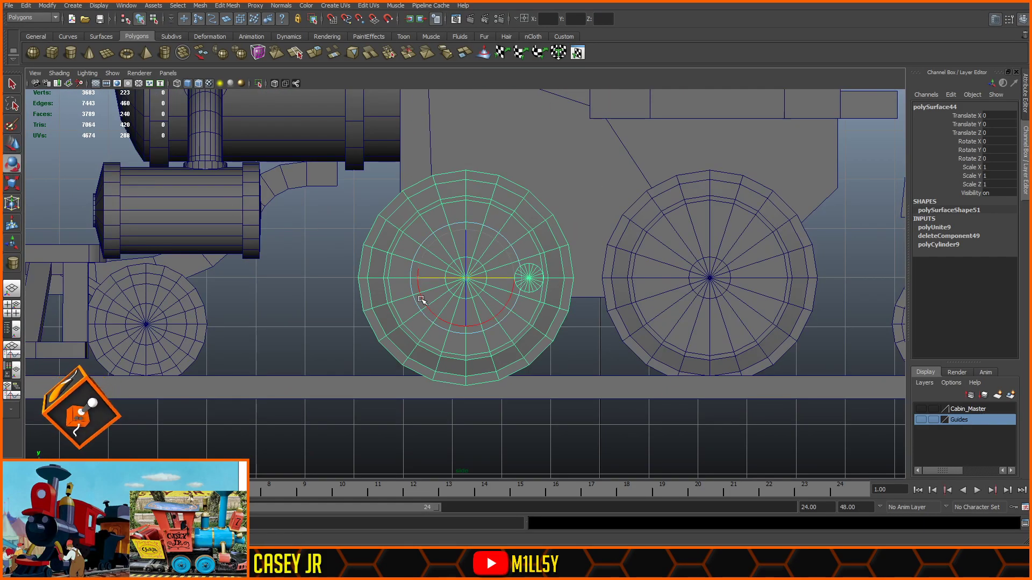
pyautogui.moveTo(423, 301); pyautogui.dragTo(458, 237)
pyautogui.hotkey('ctrl', 'z')
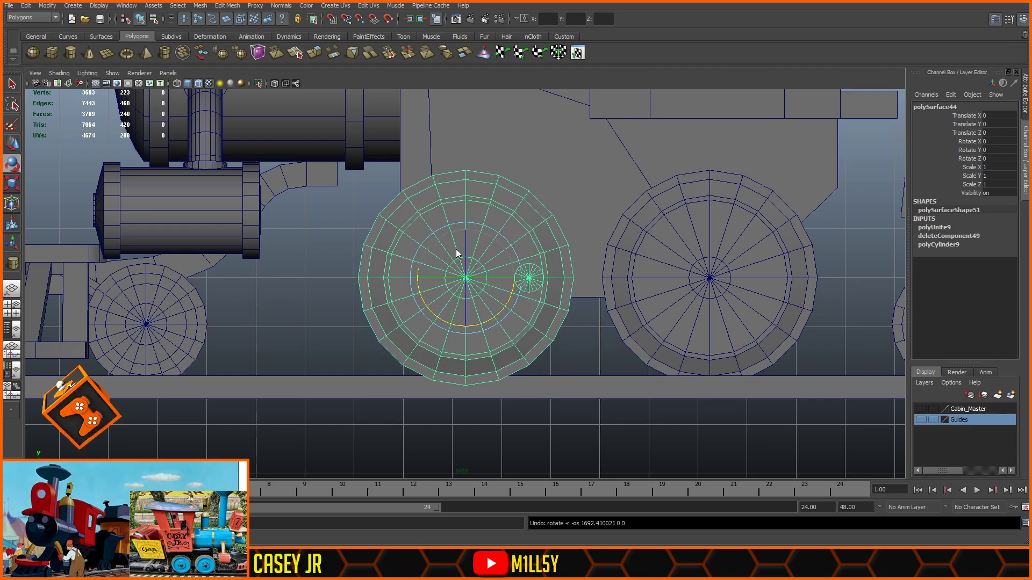
# - Move the combined pinned wheel along X to Translate X -6.085, aligning it with the front large driving wheel
pyautogui.press('space')
pyautogui.press('space')
pyautogui.keyDown('alt'); pyautogui.moveTo(532, 317); pyautogui.dragTo(546, 324); pyautogui.keyUp('alt')
pyautogui.click(563, 307)
pyautogui.keyDown('alt'); pyautogui.moveTo(557, 279); pyautogui.dragTo(682, 275, button='middle'); pyautogui.keyUp('alt')
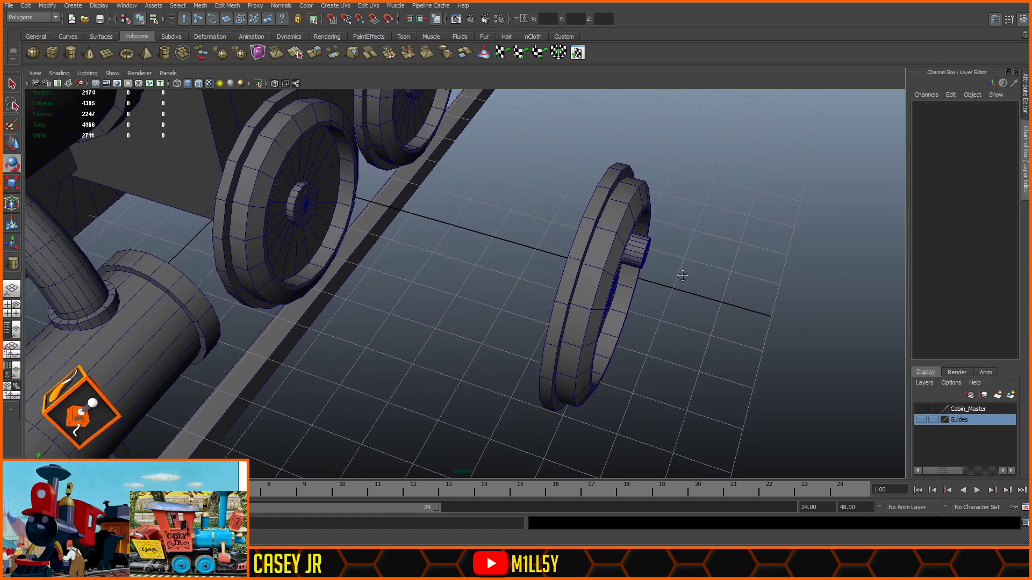
pyautogui.click(602, 254)
pyautogui.click(296, 212)
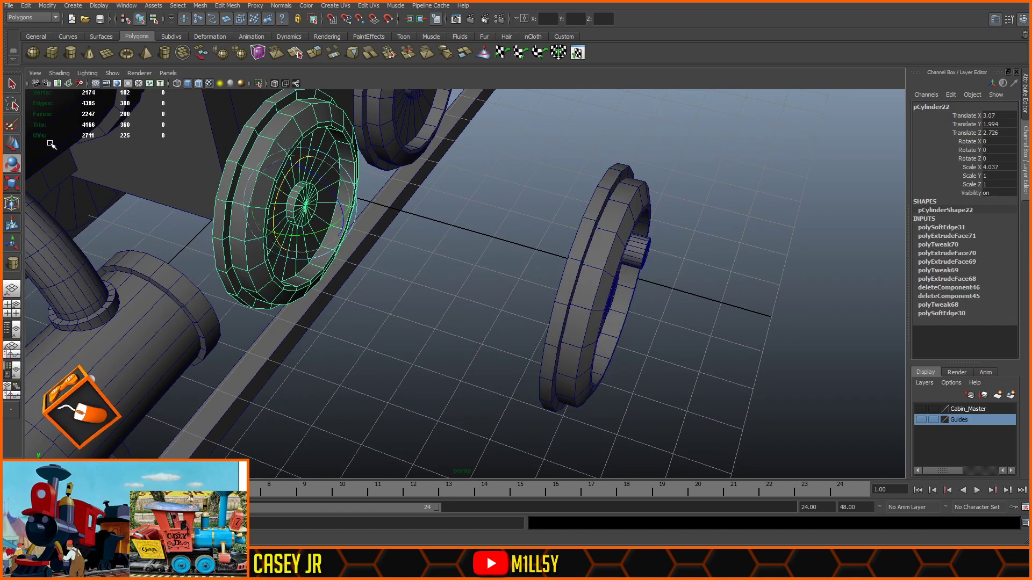
pyautogui.click(637, 301)
pyautogui.moveTo(638, 303); pyautogui.dragTo(321, 237)
pyautogui.press('f')
pyautogui.keyDown('alt'); pyautogui.moveTo(383, 239); pyautogui.dragTo(502, 275, button='right'); pyautogui.keyUp('alt')
pyautogui.moveTo(495, 292); pyautogui.dragTo(496, 293)
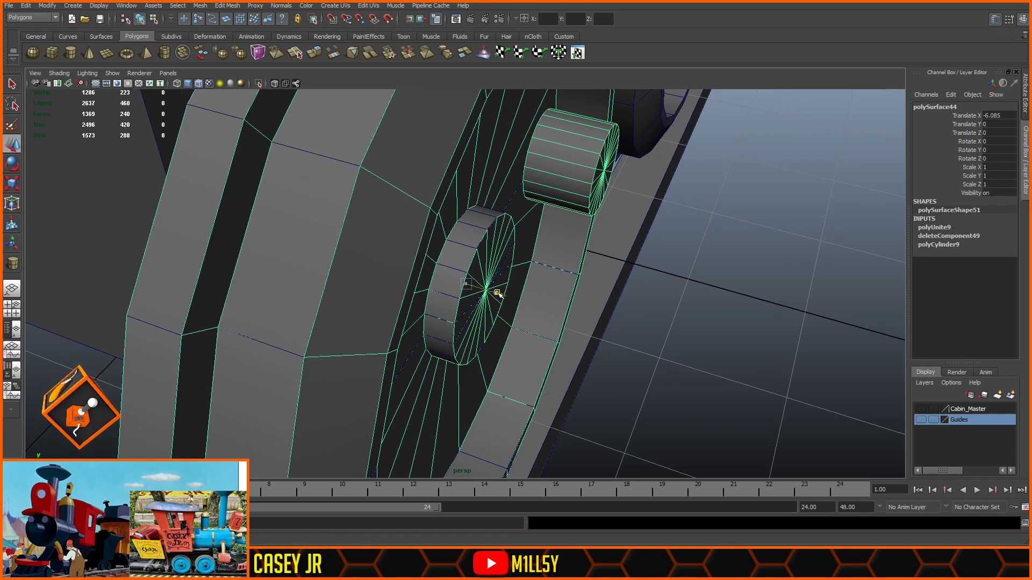
# - Delete the original plain front driving wheel behind the pinned one
pyautogui.click(311, 326)
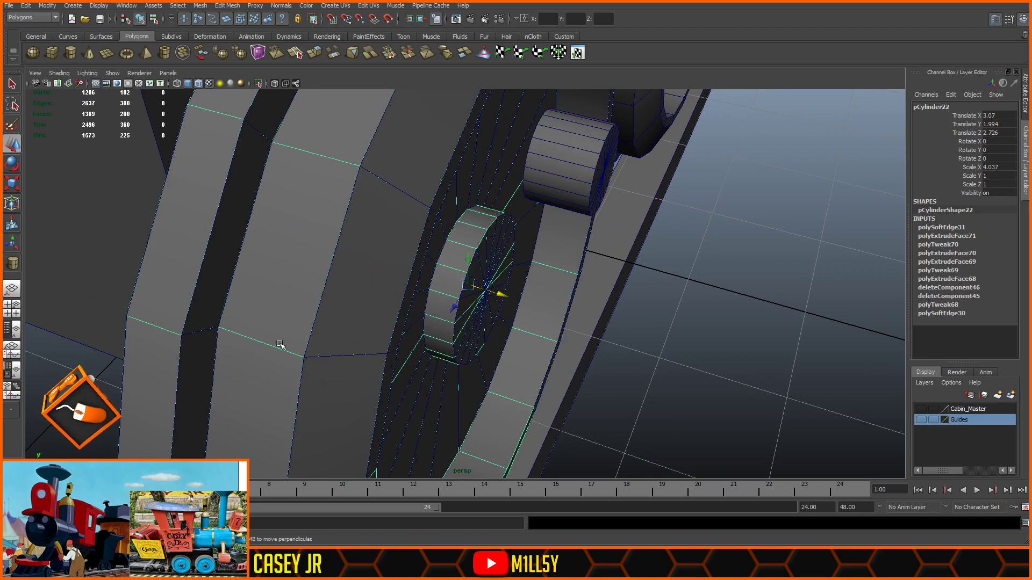
pyautogui.press('Delete')
pyautogui.scroll(-5, 617, 407)
pyautogui.keyDown('alt'); pyautogui.moveTo(617, 408); pyautogui.dragTo(614, 333); pyautogui.keyUp('alt')
pyautogui.scroll(-5, 614, 347)
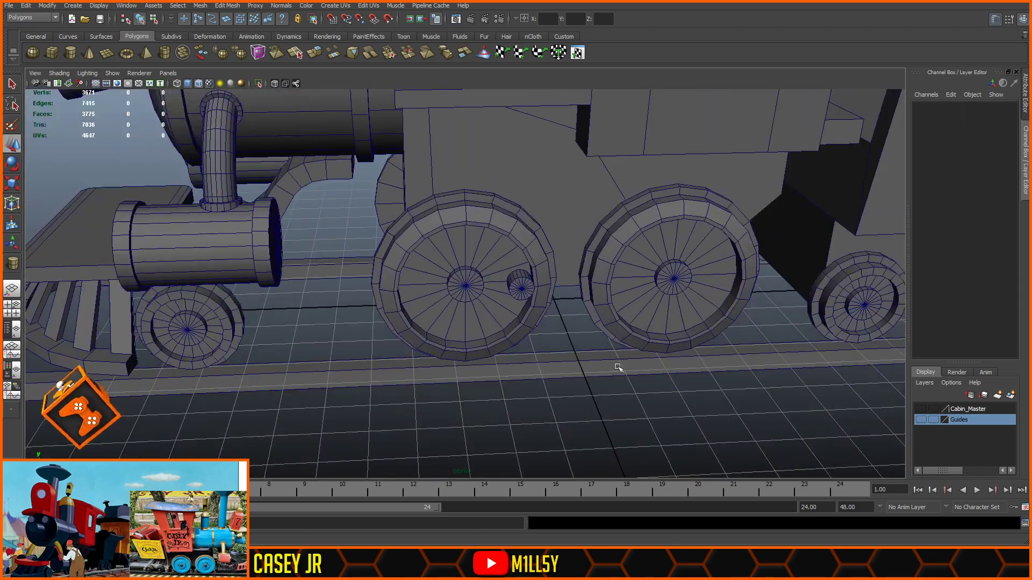
# - Duplicate the pinned wheel and move the copy to Translate Z -4.966, replacing the original rear driving wheel
pyautogui.scroll(-4, 615, 357)
pyautogui.scroll(-2, 604, 373)
pyautogui.scroll(-4, 629, 387)
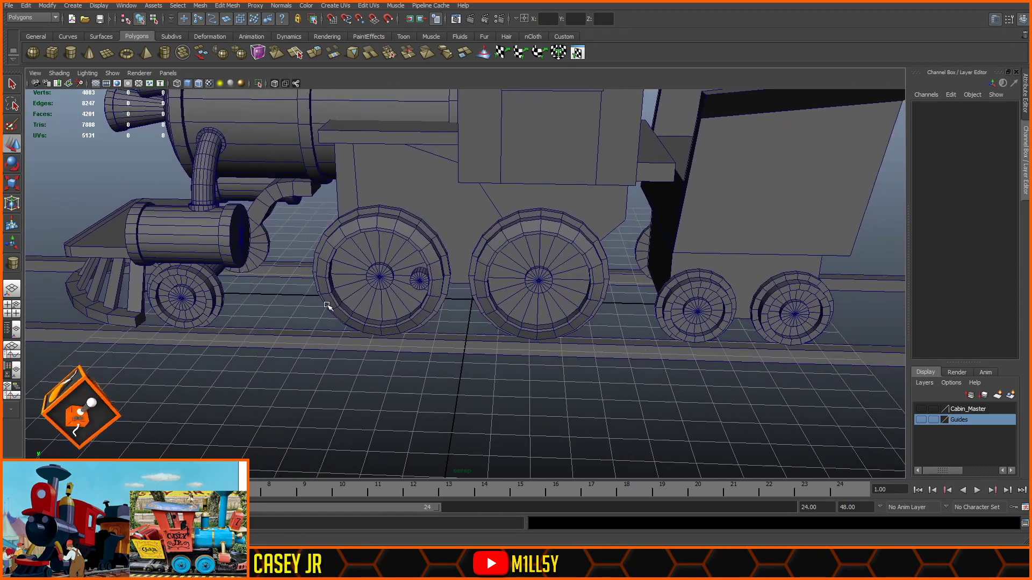
pyautogui.click(327, 306)
pyautogui.hotkey('ctrl', 'd')
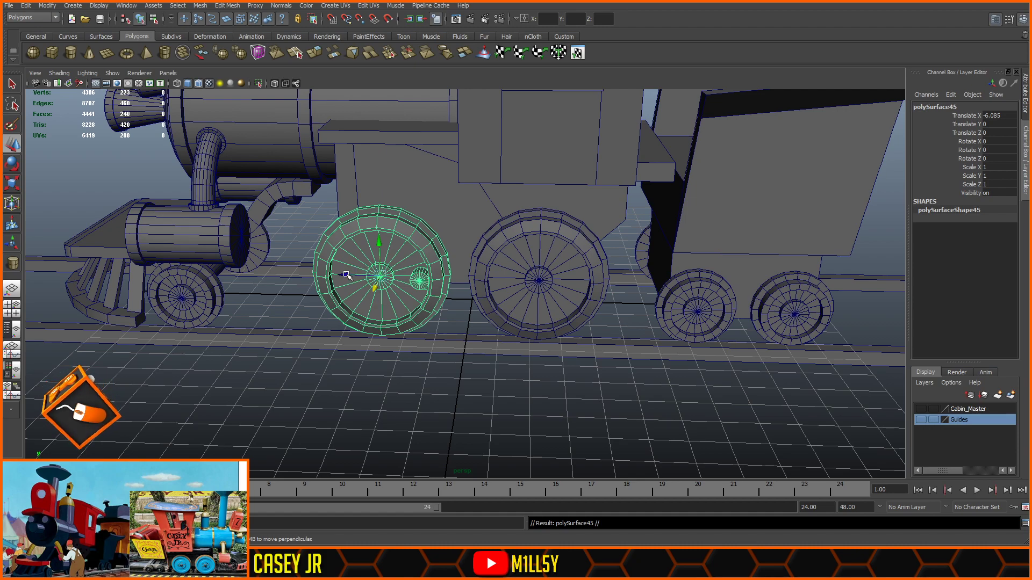
pyautogui.moveTo(347, 275); pyautogui.dragTo(536, 288)
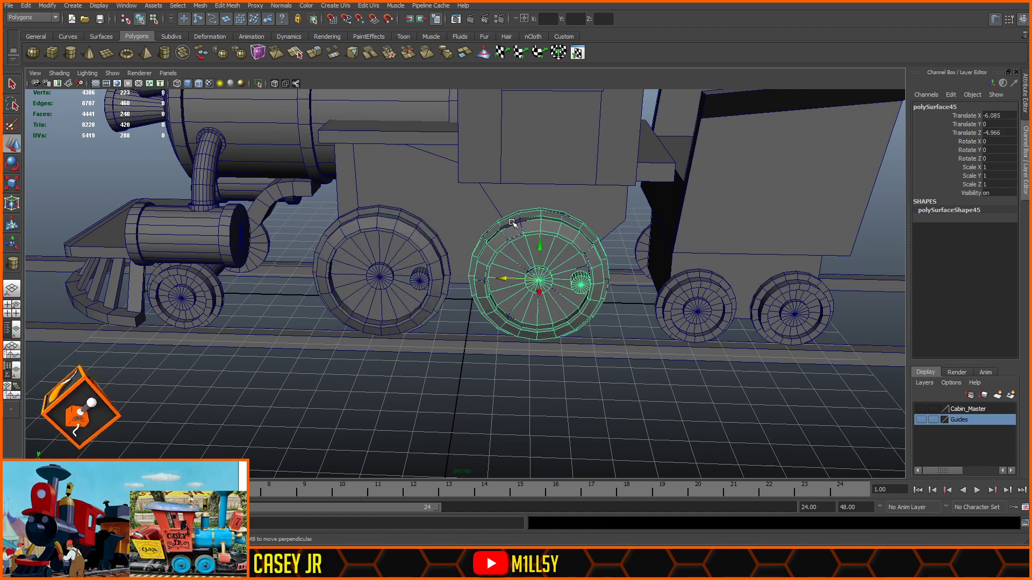
pyautogui.keyDown('alt'); pyautogui.moveTo(523, 248); pyautogui.dragTo(551, 272); pyautogui.keyUp('alt')
pyautogui.click(564, 299)
pyautogui.click(543, 259)
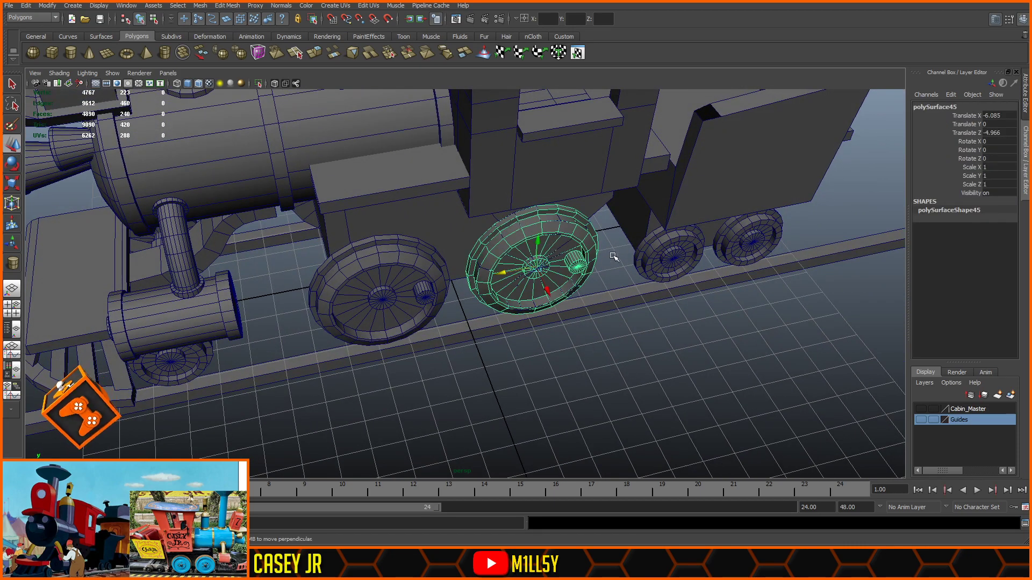
pyautogui.click(595, 251)
pyautogui.click(604, 288)
# - Rotate both pinned driving wheels together about their hubs to Rotate X 43.832
pyautogui.keyDown('alt'); pyautogui.moveTo(625, 365); pyautogui.dragTo(618, 315); pyautogui.keyUp('alt')
pyautogui.keyDown('alt'); pyautogui.moveTo(609, 344); pyautogui.dragTo(656, 320, button='middle'); pyautogui.keyUp('alt')
pyautogui.keyDown('alt'); pyautogui.moveTo(655, 320); pyautogui.dragTo(661, 341, button='right'); pyautogui.keyUp('alt')
pyautogui.keyDown('alt'); pyautogui.moveTo(746, 379); pyautogui.dragTo(712, 392); pyautogui.keyUp('alt')
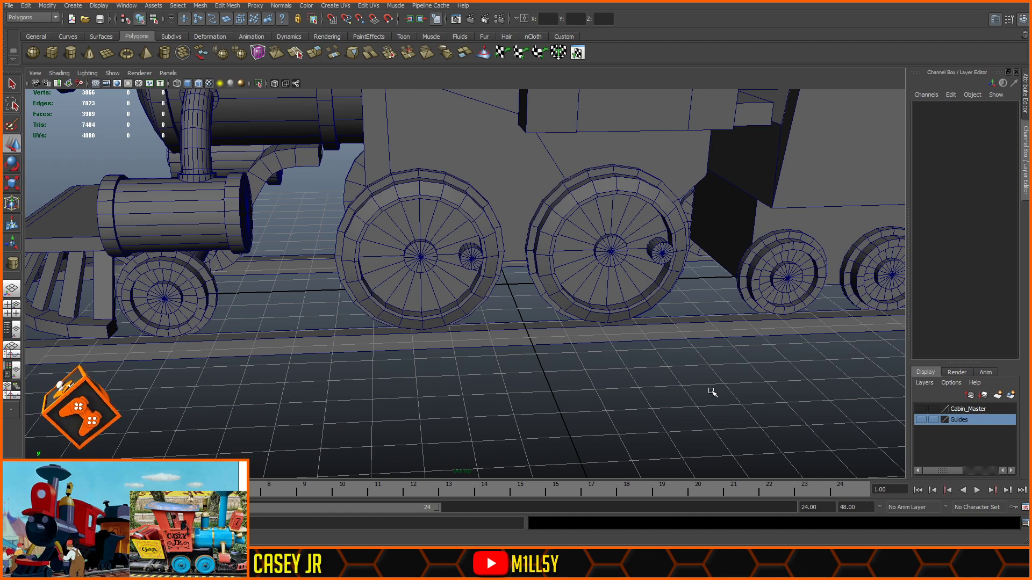
pyautogui.click(439, 234)
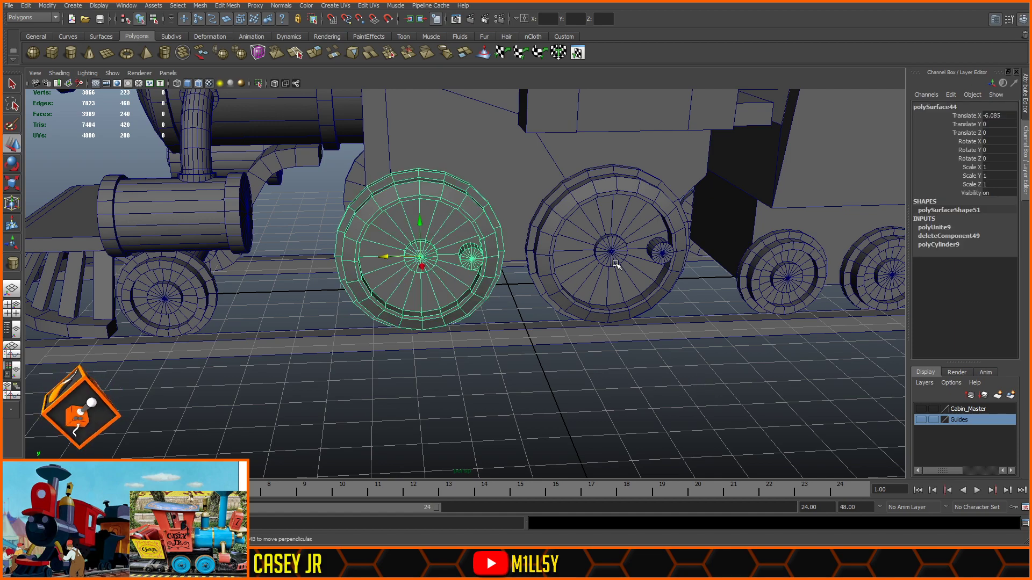
pyautogui.keyDown('shift'); pyautogui.click(615, 263); pyautogui.keyUp('shift')
pyautogui.click(9, 165)
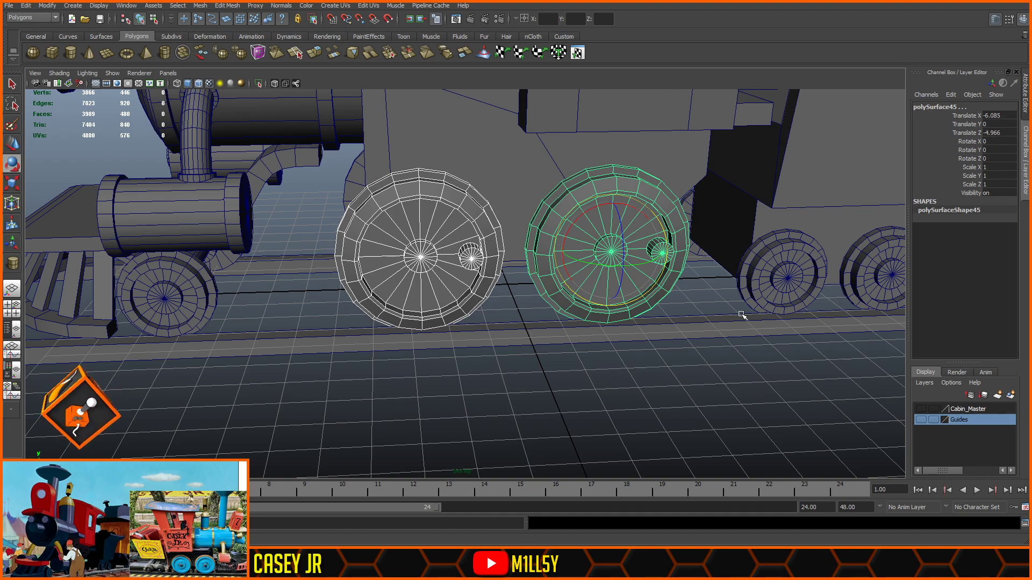
pyautogui.keyDown('alt'); pyautogui.moveTo(626, 377); pyautogui.dragTo(618, 361); pyautogui.keyUp('alt')
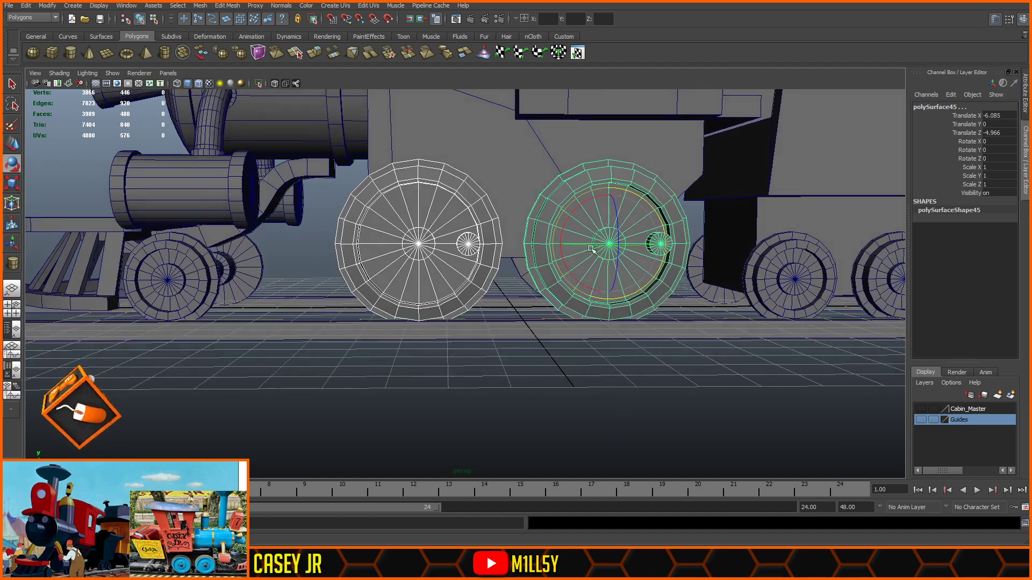
pyautogui.moveTo(576, 207); pyautogui.dragTo(524, 237)
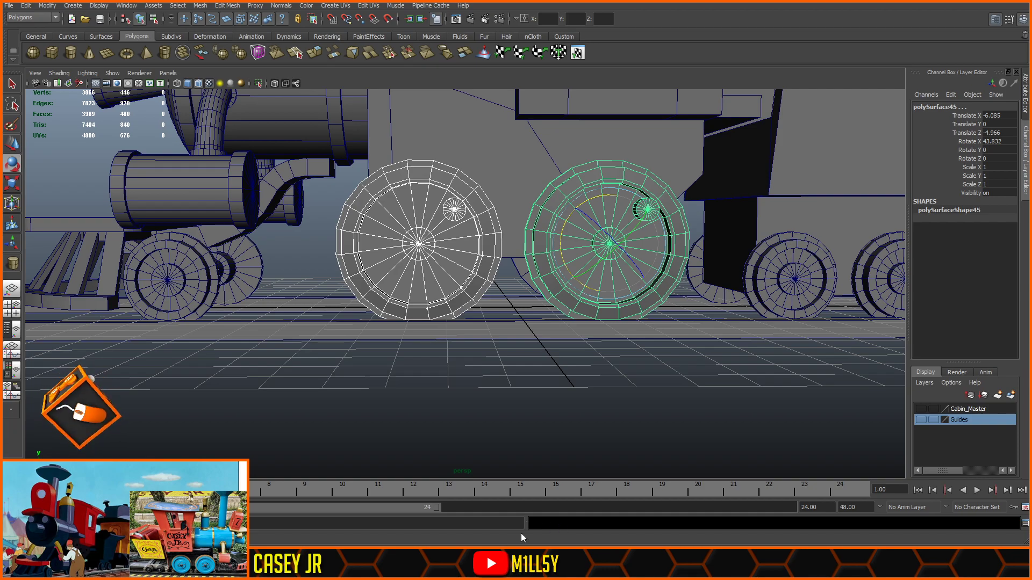
# - Undo a trial spin of both pinned wheels and rotate them together to Rotate X -35.359
pyautogui.keyDown('alt'); pyautogui.moveTo(682, 408); pyautogui.dragTo(611, 370); pyautogui.keyUp('alt')
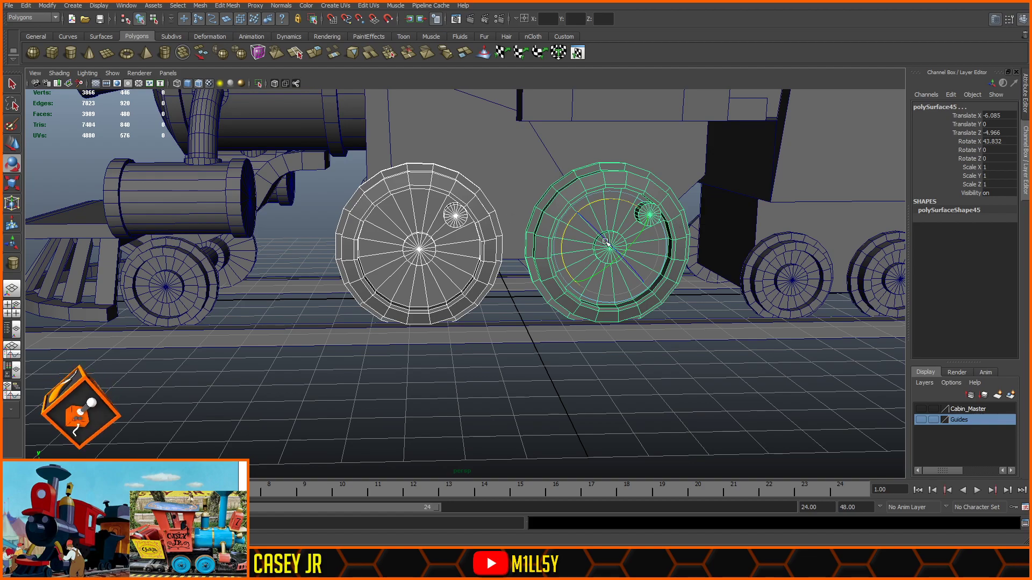
pyautogui.moveTo(585, 205); pyautogui.dragTo(640, 316)
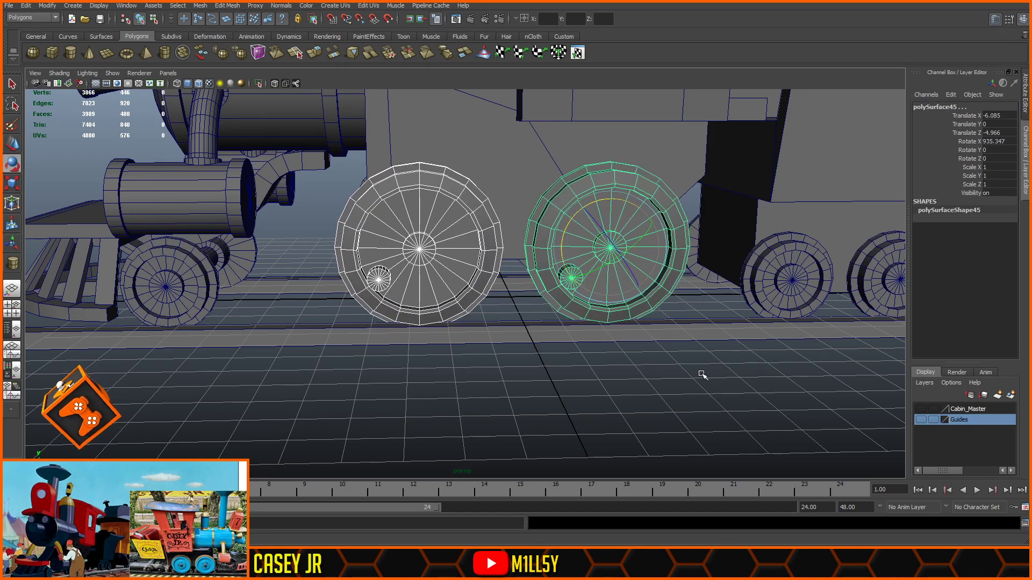
pyautogui.hotkey('ctrl', 'z')
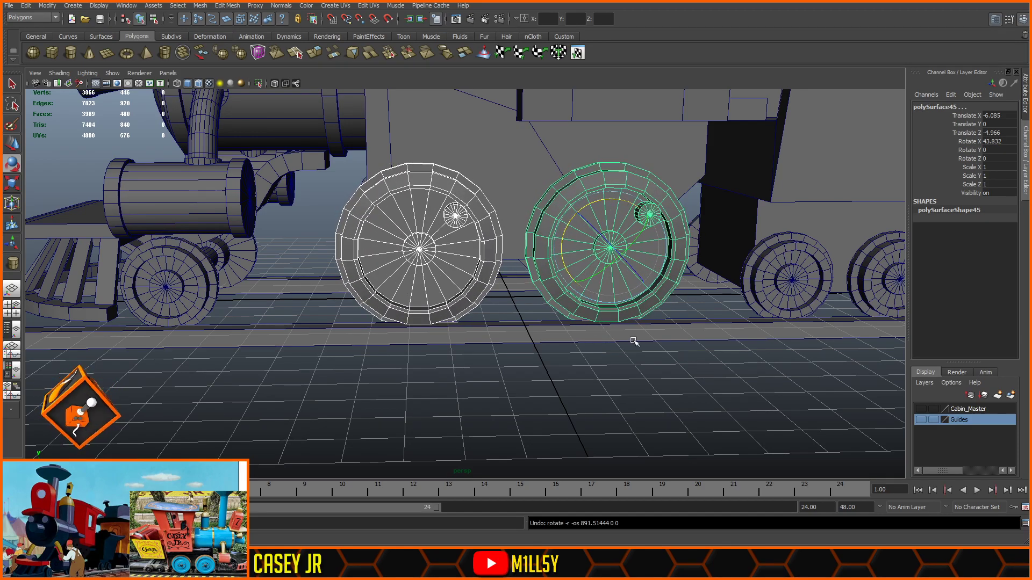
pyautogui.moveTo(602, 201); pyautogui.dragTo(669, 227)
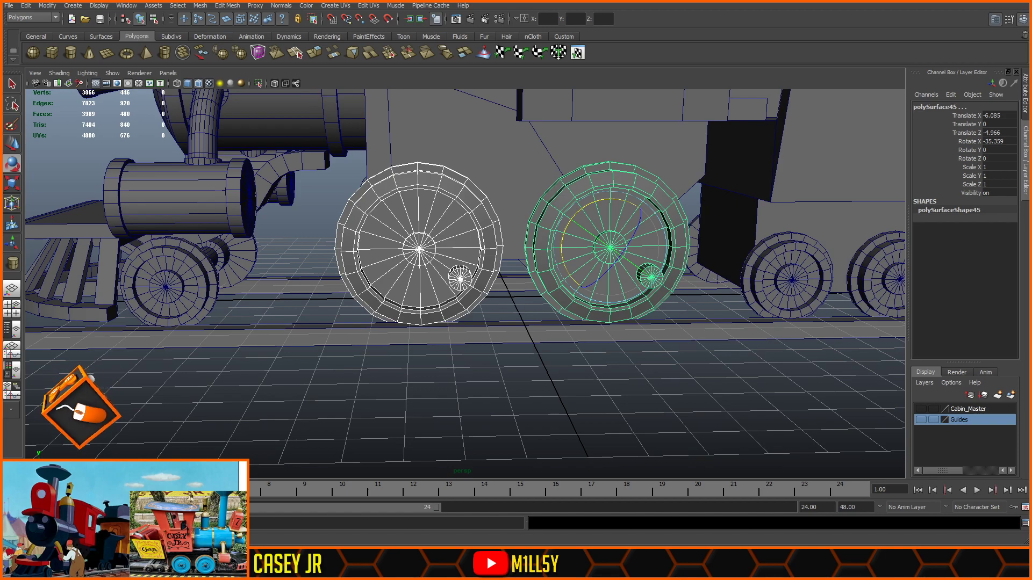
pyautogui.click(46, 400)
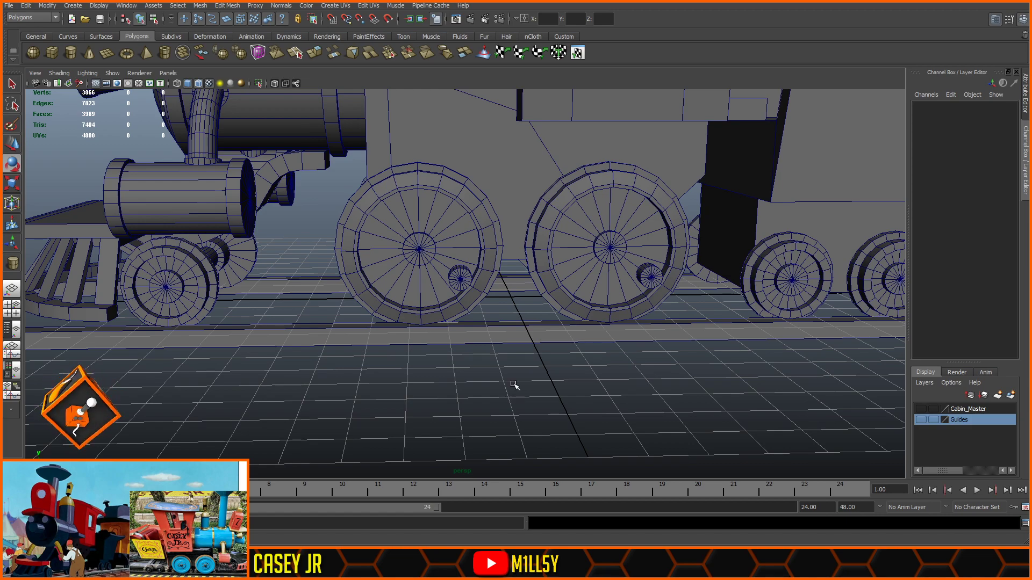
# - Duplicate both pinned driving wheels and rotate the copies to Rotate X 144.784, putting their pins on the opposite side of the hubs
pyautogui.keyDown('alt'); pyautogui.moveTo(547, 375); pyautogui.dragTo(539, 365); pyautogui.keyUp('alt')
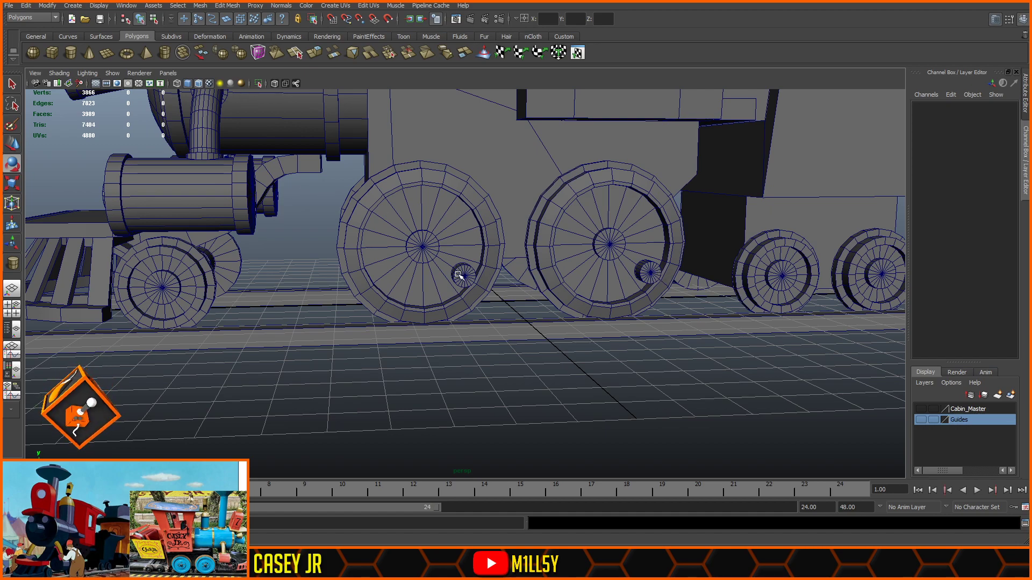
pyautogui.click(442, 249)
pyautogui.keyDown('shift'); pyautogui.click(588, 242); pyautogui.keyUp('shift')
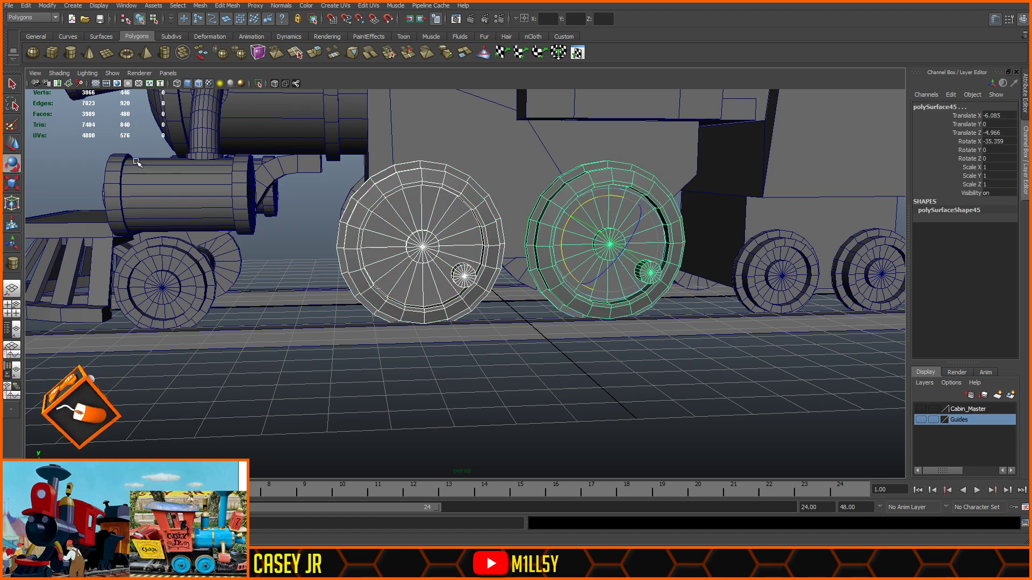
pyautogui.click(10, 167)
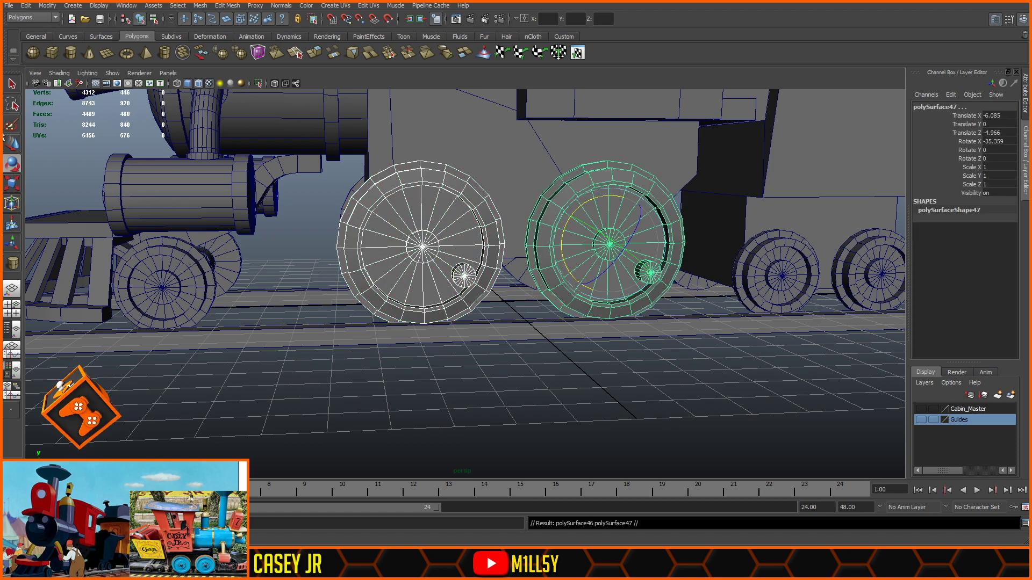
pyautogui.moveTo(580, 210); pyautogui.dragTo(669, 328)
pyautogui.click(623, 401)
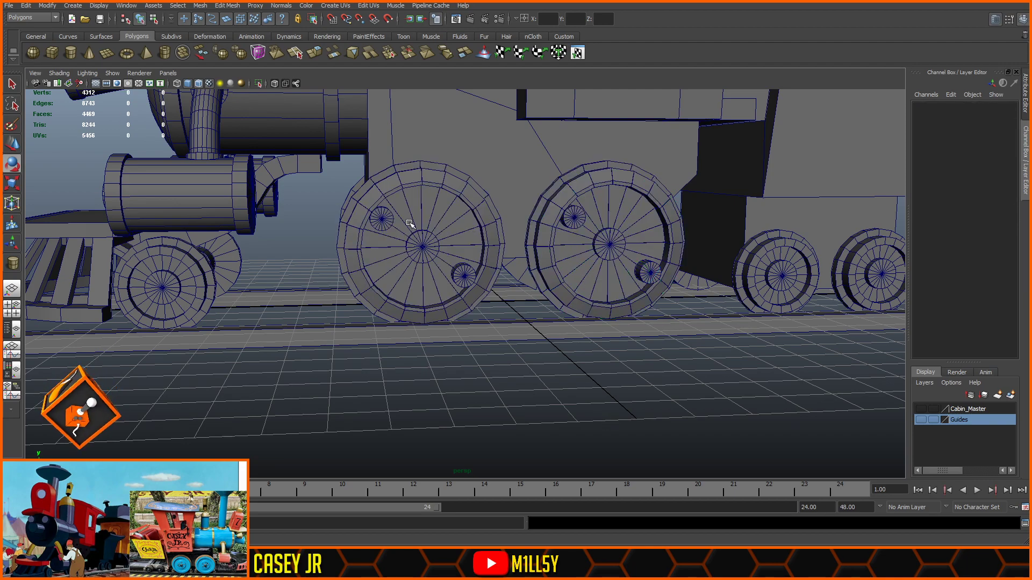
# - Try deleting the two pinned wheels at Rotate X -35.359, and undo back to the selected copies
pyautogui.click(463, 272)
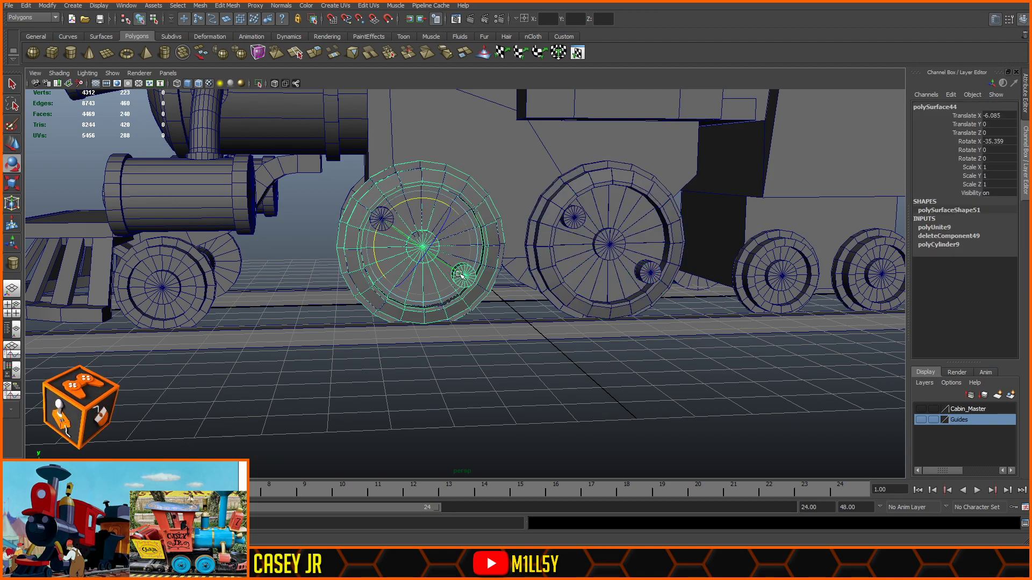
pyautogui.keyDown('shift'); pyautogui.click(639, 270); pyautogui.keyUp('shift')
pyautogui.press('Delete')
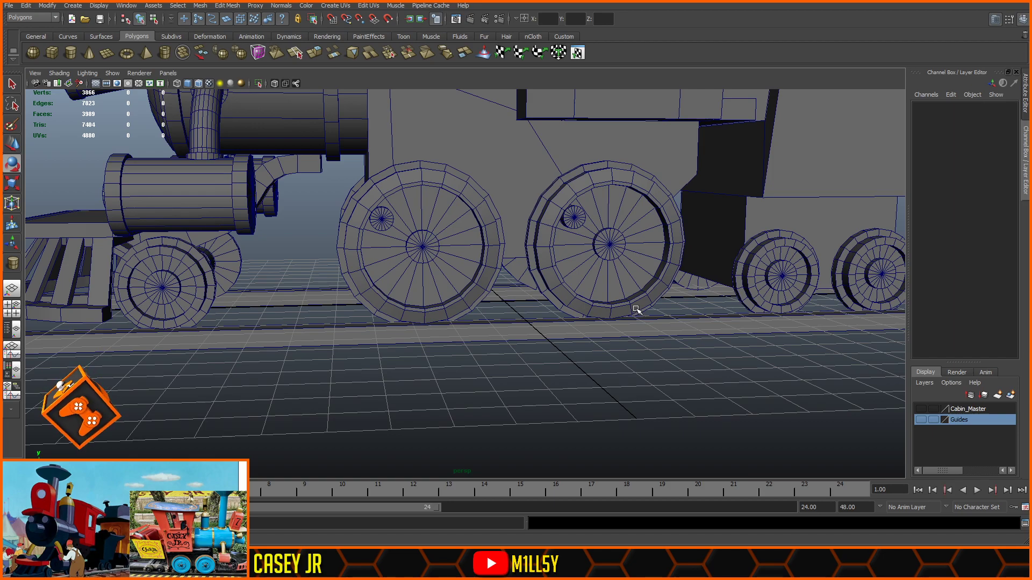
pyautogui.hotkey('ctrl', 'z')
pyautogui.hotkey('ctrl', 'z')
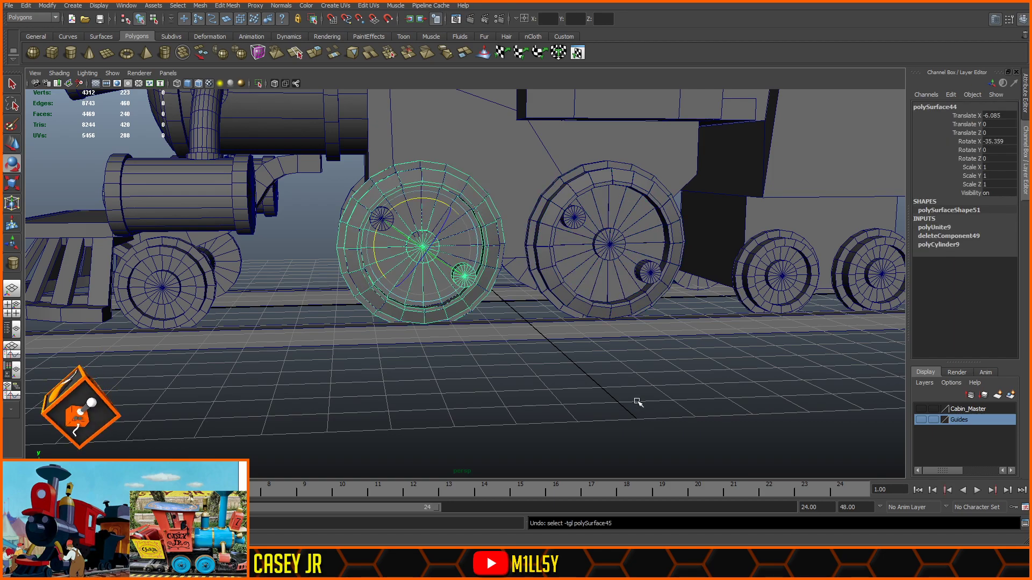
pyautogui.hotkey('ctrl', 'z')
pyautogui.hotkey('ctrl', 'z')
# - Group the two rotated wheel copies and duplicate the group mirrored across the locomotive with Scale X -1
pyautogui.keyDown('alt'); pyautogui.moveTo(612, 375); pyautogui.dragTo(647, 397); pyautogui.keyUp('alt')
pyautogui.click(27, 5)
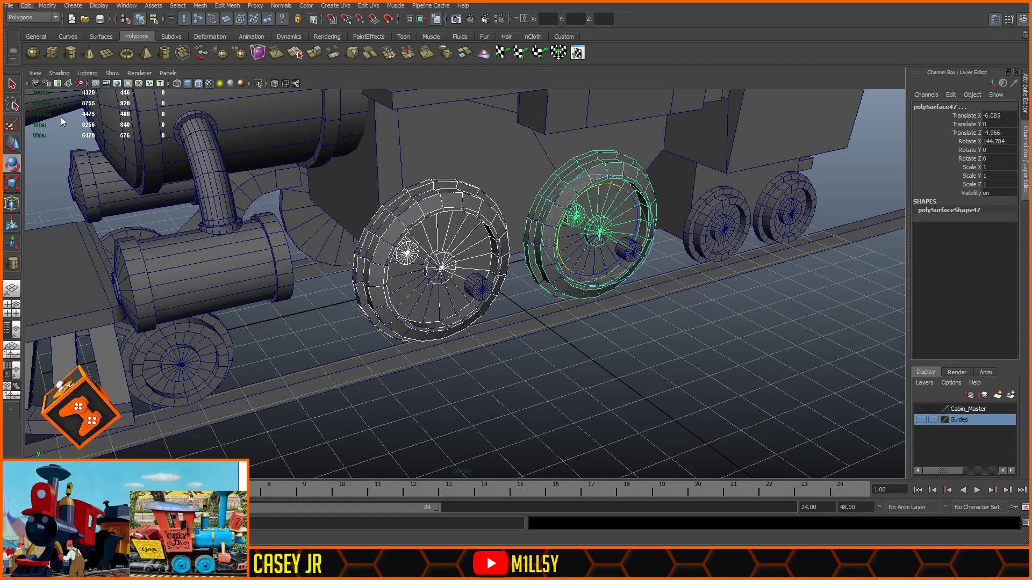
pyautogui.hotkey('ctrl', 'g')
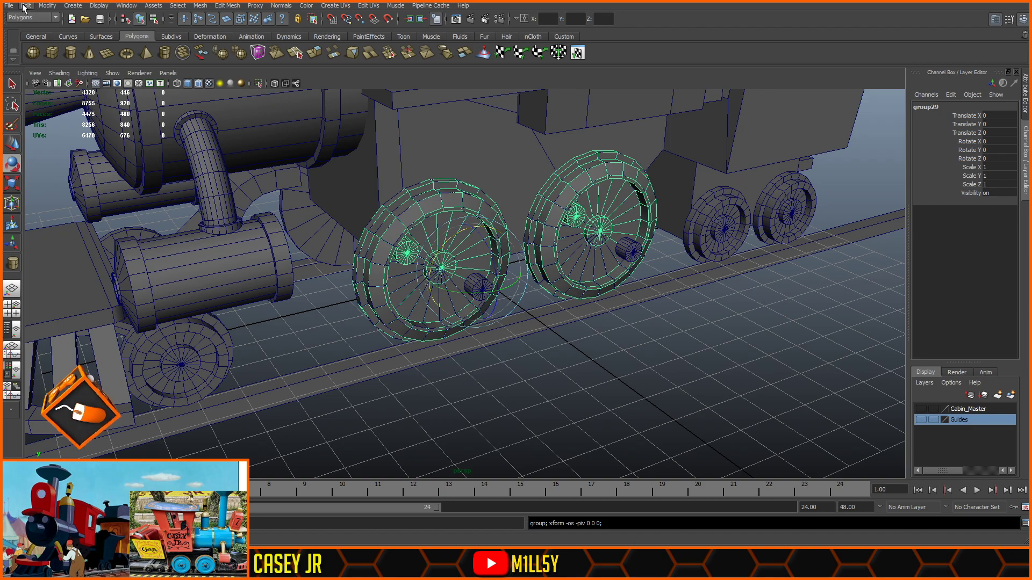
pyautogui.hotkey('ctrl', 'shift', 'd')
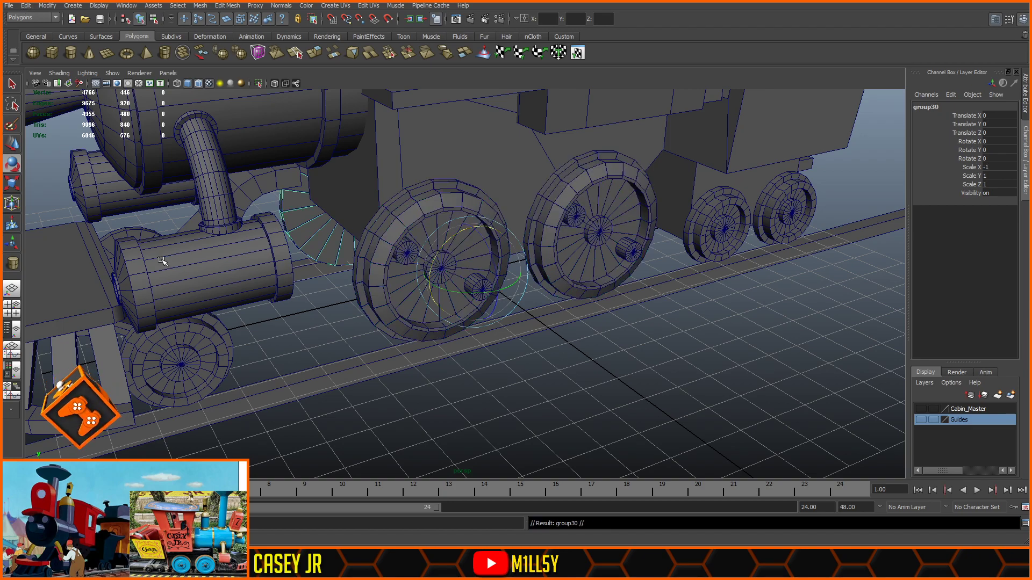
pyautogui.click(570, 380)
# - Delete the two original plain driving wheels on the far side of the locomotive, keeping the mirrored pinned wheels
pyautogui.keyDown('alt'); pyautogui.moveTo(461, 406); pyautogui.dragTo(652, 390); pyautogui.keyUp('alt')
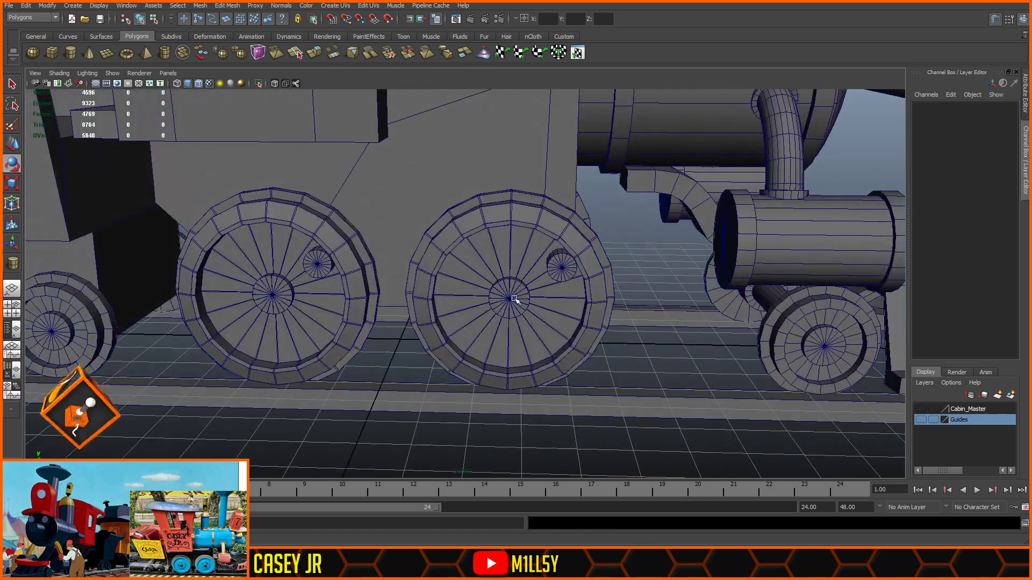
pyautogui.click(517, 301)
pyautogui.click(567, 364)
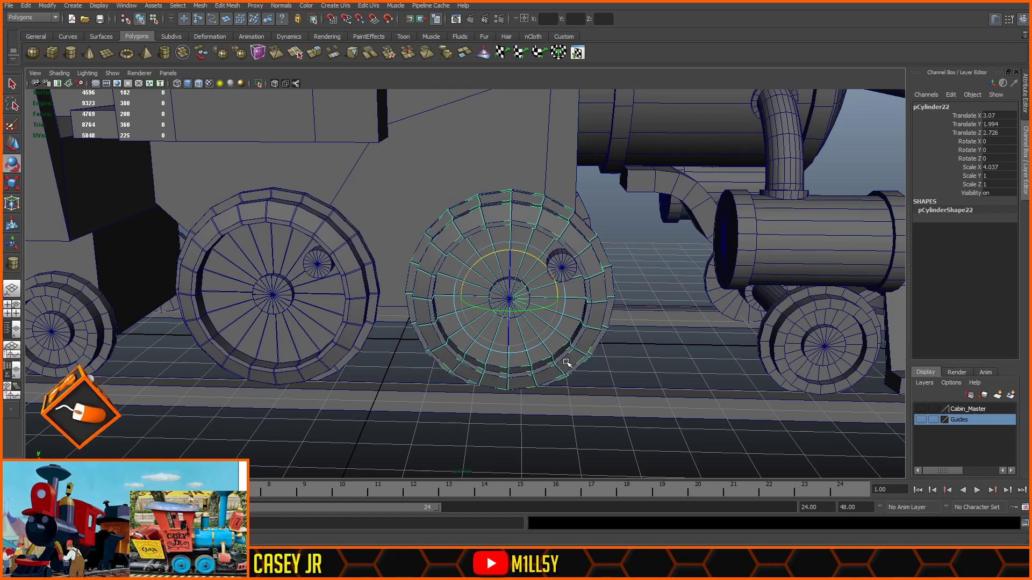
pyautogui.press('Delete')
pyautogui.click(344, 341)
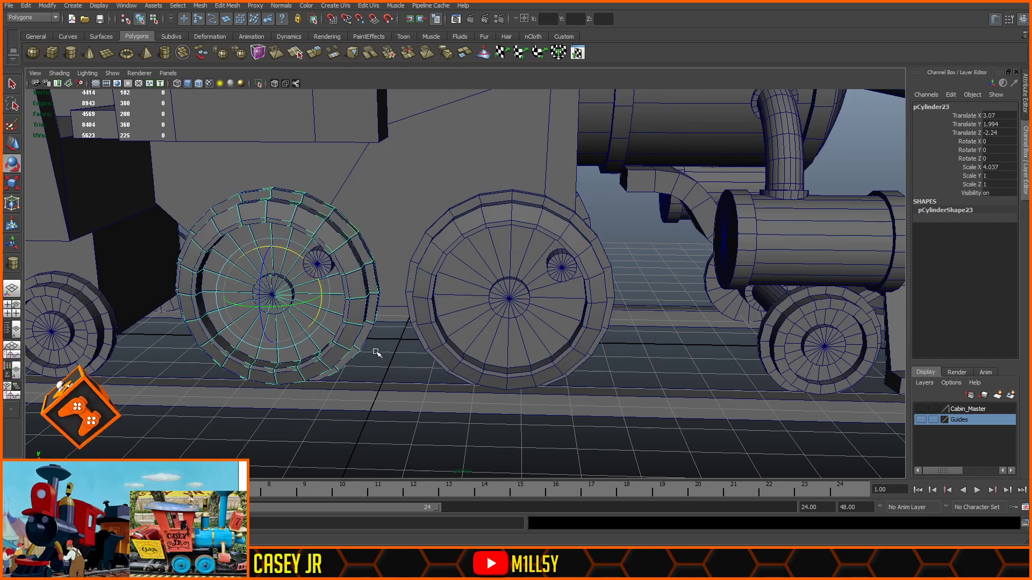
pyautogui.click(346, 356)
pyautogui.press('Delete')
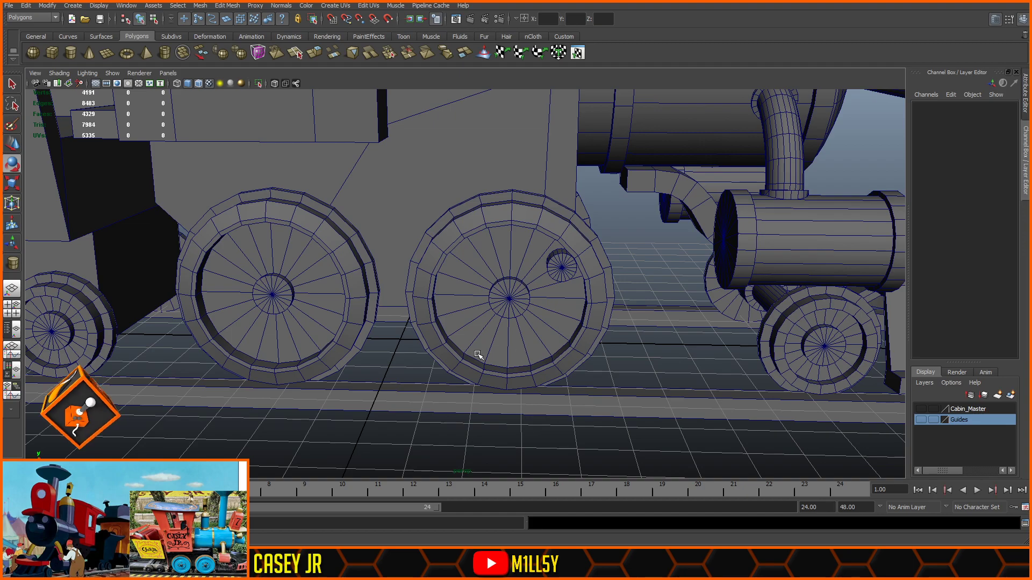
pyautogui.hotkey('ctrl', 'z')
pyautogui.click(379, 358)
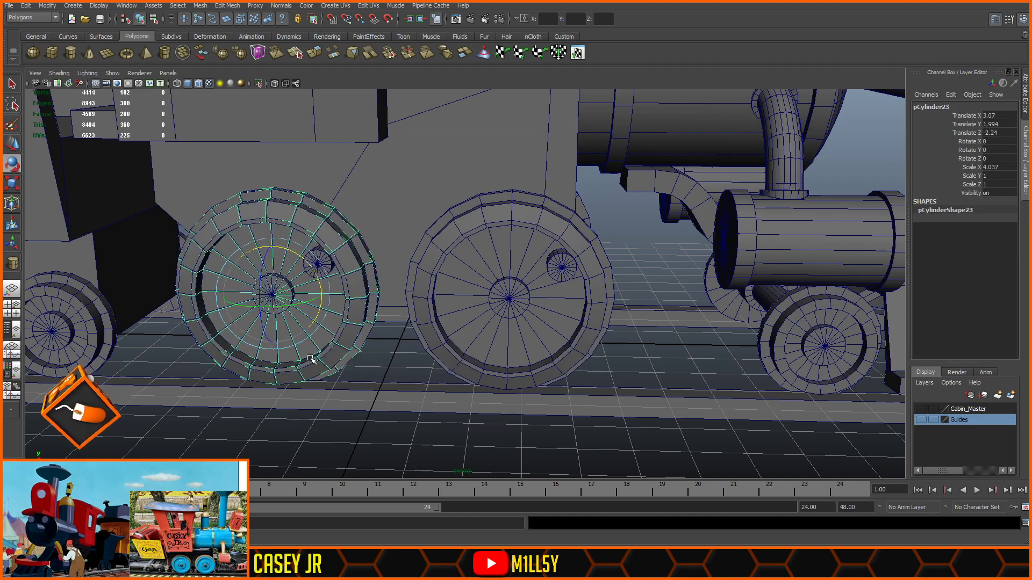
pyautogui.press('Delete')
# - Delete the two duplicate driving wheels at Rotate X 144.784 that overlap the original pinned wheels
pyautogui.keyDown('alt'); pyautogui.moveTo(637, 346); pyautogui.dragTo(654, 329); pyautogui.keyUp('alt')
pyautogui.keyDown('alt'); pyautogui.moveTo(706, 283); pyautogui.dragTo(407, 252); pyautogui.keyUp('alt')
pyautogui.click(368, 220)
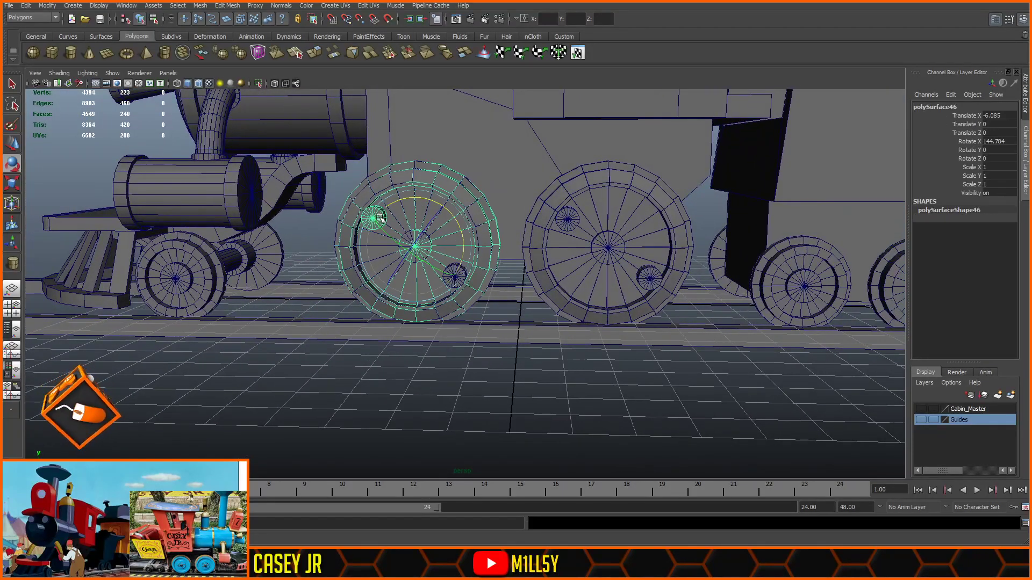
pyautogui.press('Delete')
pyautogui.click(557, 216)
pyautogui.press('Delete')
pyautogui.keyDown('alt'); pyautogui.moveTo(471, 370); pyautogui.dragTo(491, 380); pyautogui.keyUp('alt')
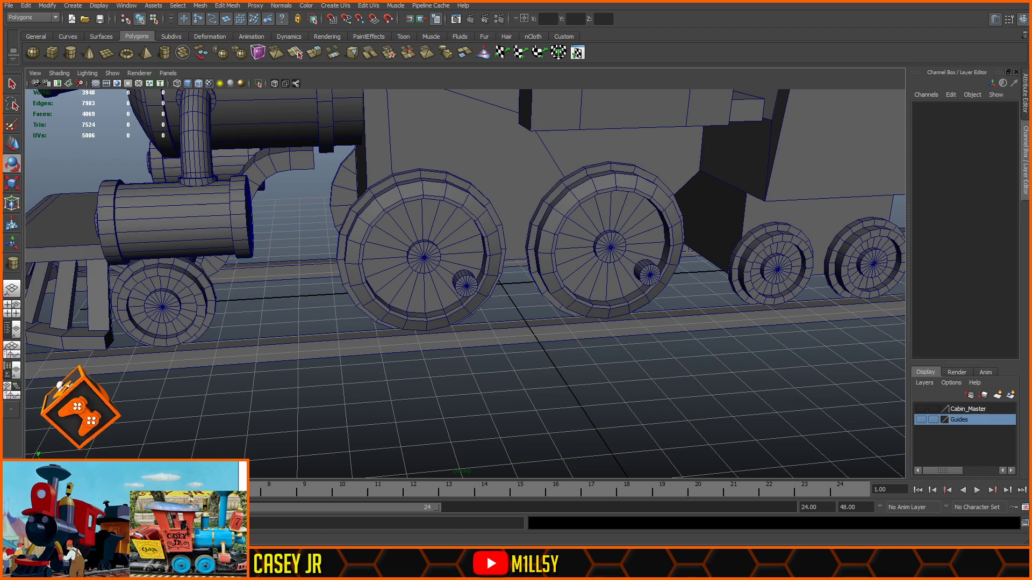
pyautogui.keyDown('alt'); pyautogui.moveTo(686, 377); pyautogui.dragTo(665, 384); pyautogui.keyUp('alt')
pyautogui.click(53, 52)
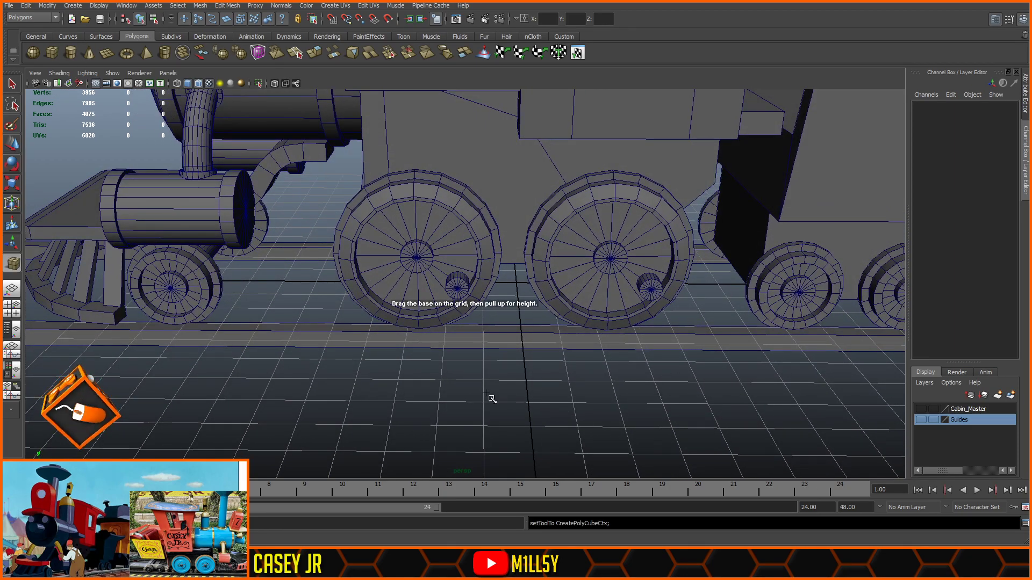
pyautogui.moveTo(503, 404); pyautogui.dragTo(656, 414)
pyautogui.moveTo(643, 376)
pyautogui.mouseDown()
pyautogui.moveTo(624, 362)
pyautogui.moveTo(638, 387)
pyautogui.moveTo(718, 414)
pyautogui.moveTo(721, 392)
pyautogui.moveTo(717, 402)
pyautogui.moveTo(707, 392)
pyautogui.mouseUp()
pyautogui.click(724, 394)
pyautogui.keyDown('alt'); pyautogui.moveTo(648, 333); pyautogui.dragTo(535, 272, button='middle'); pyautogui.keyUp('alt')
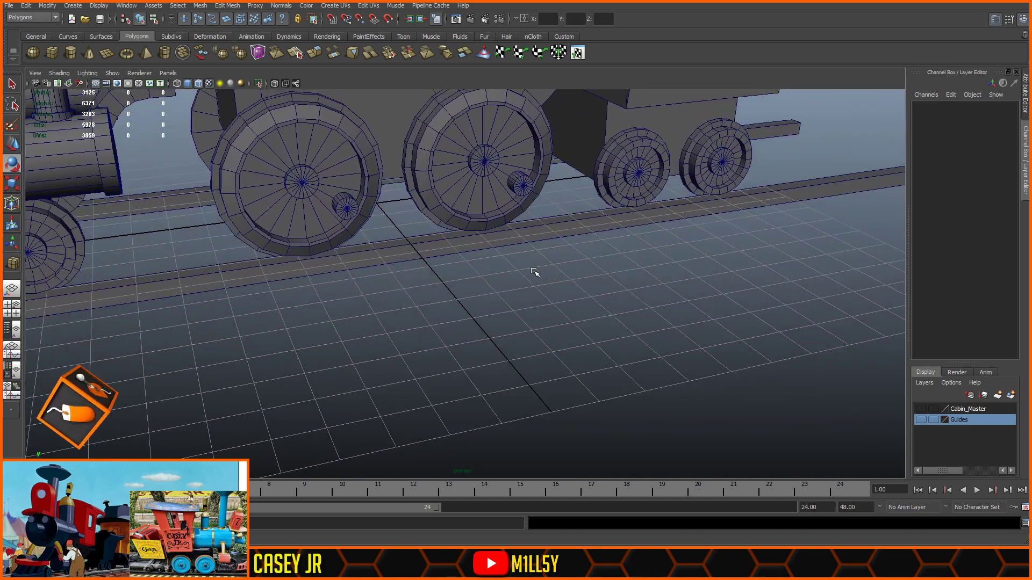
# - Create a small polygon cylinder on the grid beside the driving wheels and set its Rotate Z to 90
pyautogui.click(71, 51)
pyautogui.moveTo(380, 317)
pyautogui.mouseDown()
pyautogui.moveTo(392, 323)
pyautogui.moveTo(386, 300)
pyautogui.mouseUp()
pyautogui.click(12, 144)
pyautogui.click(12, 164)
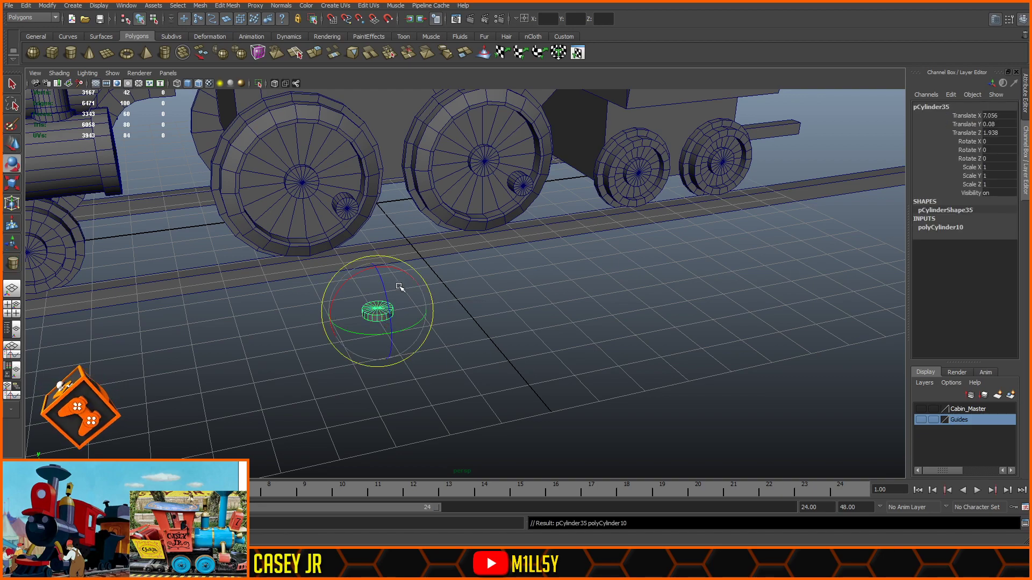
pyautogui.moveTo(382, 280); pyautogui.dragTo(426, 341)
pyautogui.click(999, 158)
pyautogui.write('90')
pyautogui.press('Return')
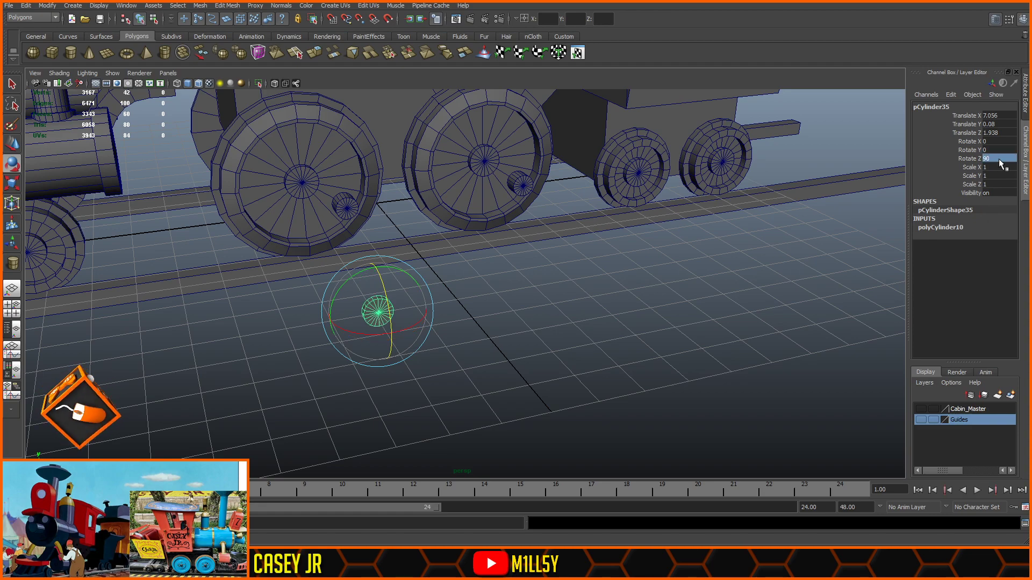
# - Move the cylinder over the front driving wheel's crank pin in the side view, at about Translate Y 1.251 and Translate Z 1.679
pyautogui.click(12, 144)
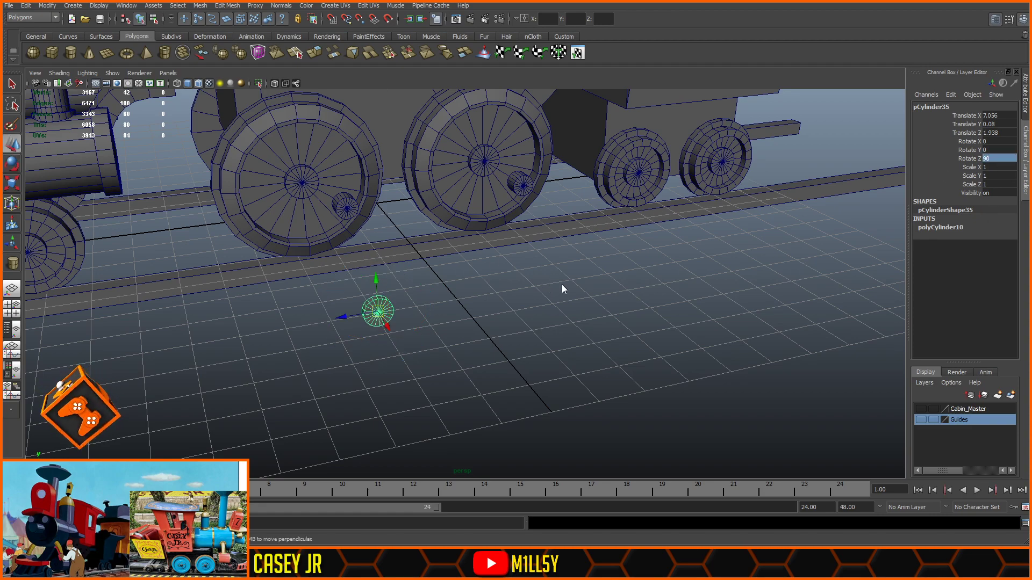
pyautogui.press('space')
pyautogui.press('space')
pyautogui.moveTo(505, 340); pyautogui.dragTo(506, 279)
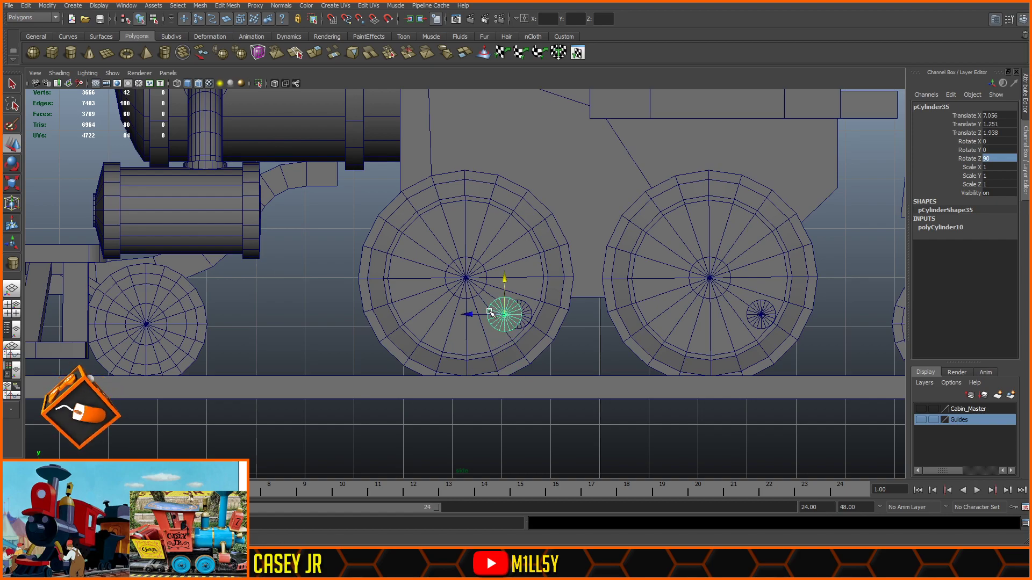
pyautogui.moveTo(472, 315); pyautogui.dragTo(485, 315)
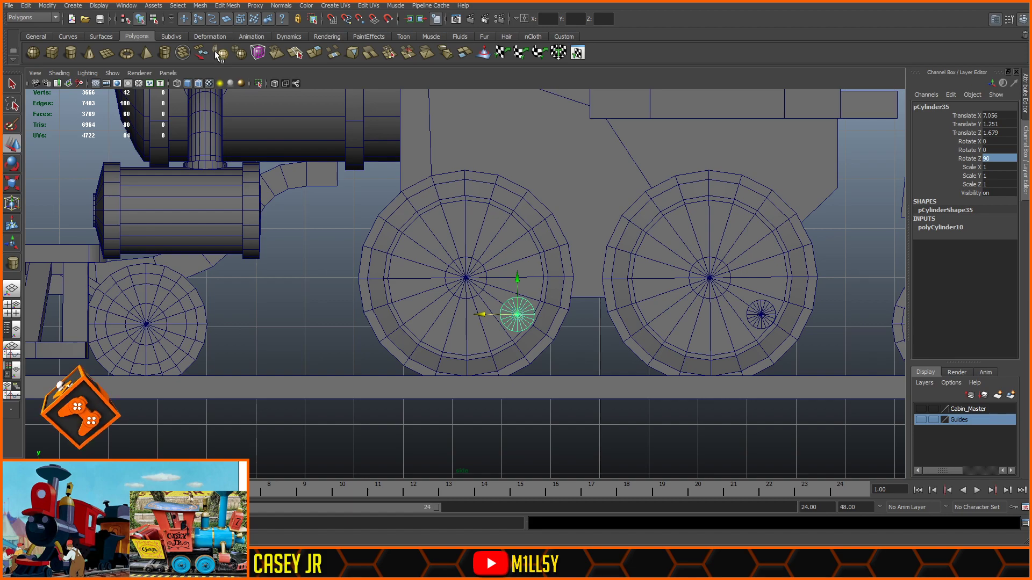
# - Show the model see-through and scale the cylinder over the front crank pin uniformly to about 1.104
pyautogui.click(274, 84)
pyautogui.keyDown('alt'); pyautogui.moveTo(654, 231); pyautogui.dragTo(529, 192, button='middle'); pyautogui.keyUp('alt')
pyautogui.keyDown('alt'); pyautogui.moveTo(530, 192); pyautogui.dragTo(602, 191, button='right'); pyautogui.keyUp('alt')
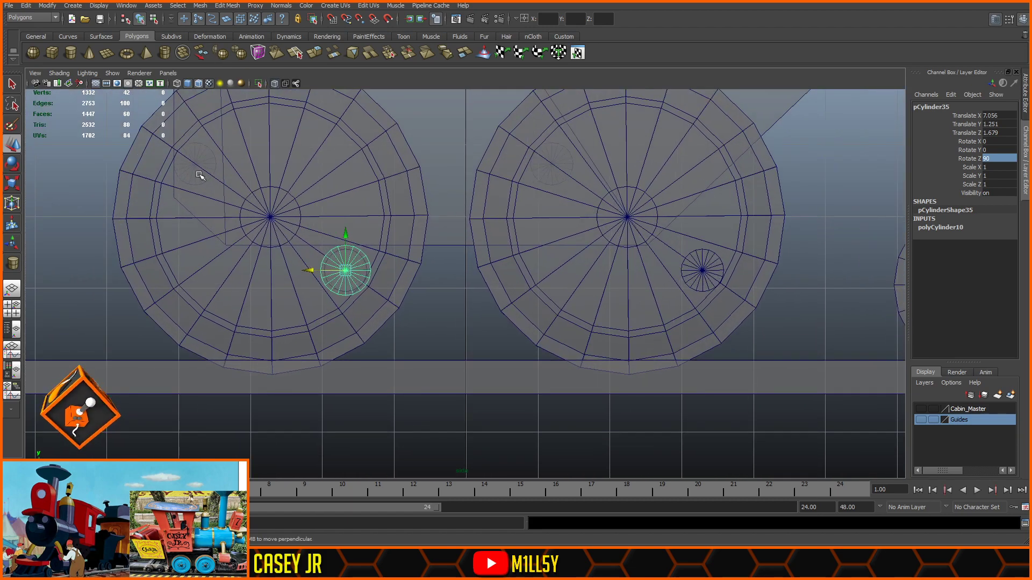
pyautogui.click(12, 183)
pyautogui.moveTo(347, 271); pyautogui.dragTo(355, 271)
pyautogui.press('w')
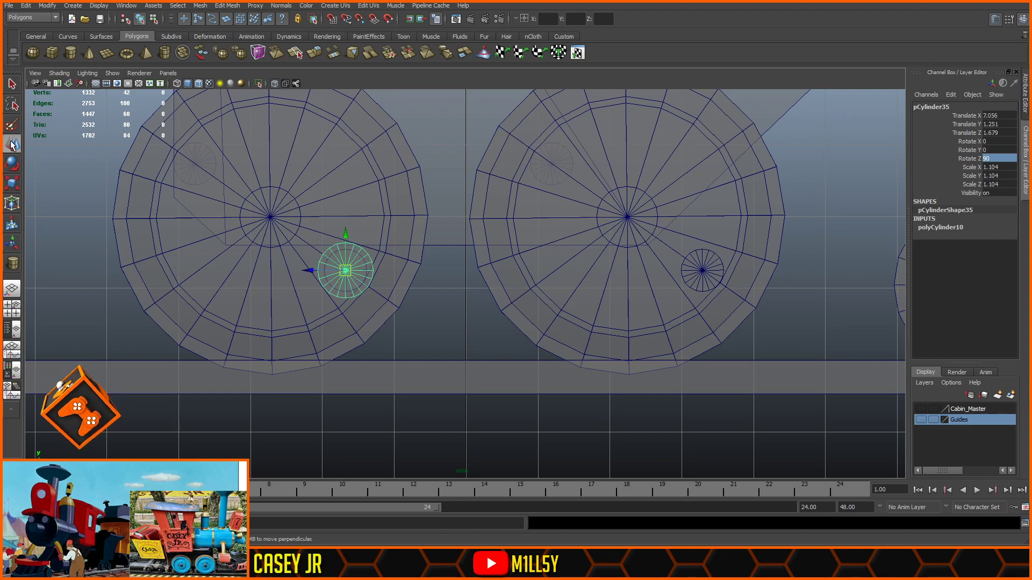
# - Duplicate the cylinder and move the copy over the rear driving wheel's crank pin, at about Translate Z -3.287
pyautogui.hotkey('ctrl', 'd')
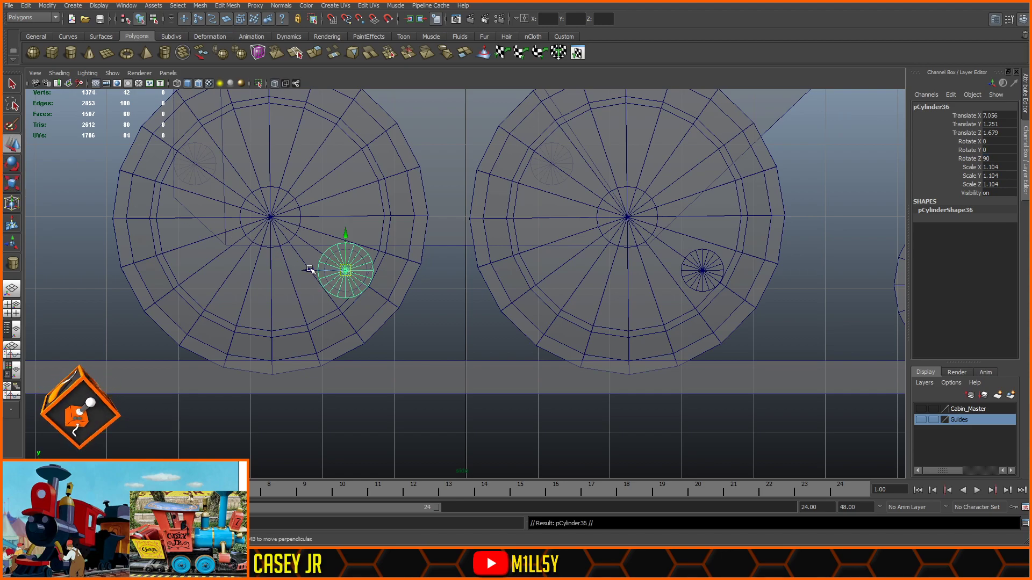
pyautogui.moveTo(310, 269); pyautogui.dragTo(666, 283)
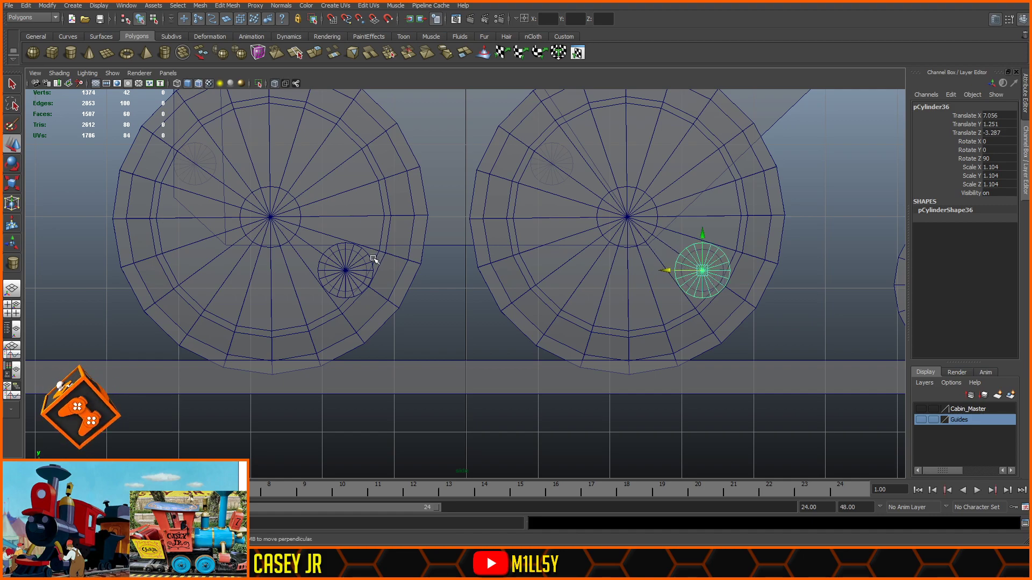
pyautogui.scroll(2, 529, 224)
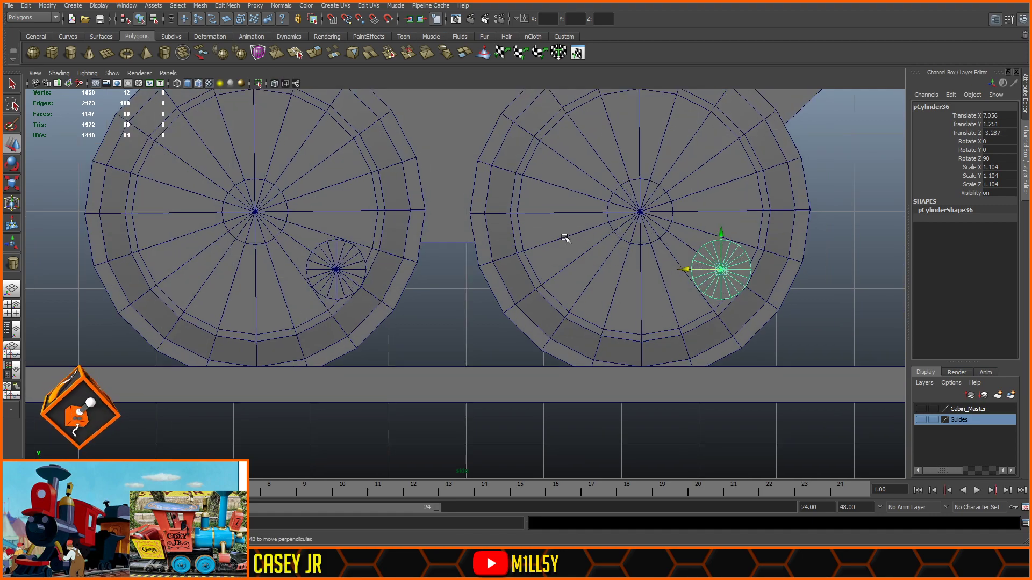
pyautogui.press('space')
pyautogui.press('space')
pyautogui.keyDown('alt'); pyautogui.moveTo(581, 227); pyautogui.dragTo(527, 224); pyautogui.keyUp('alt')
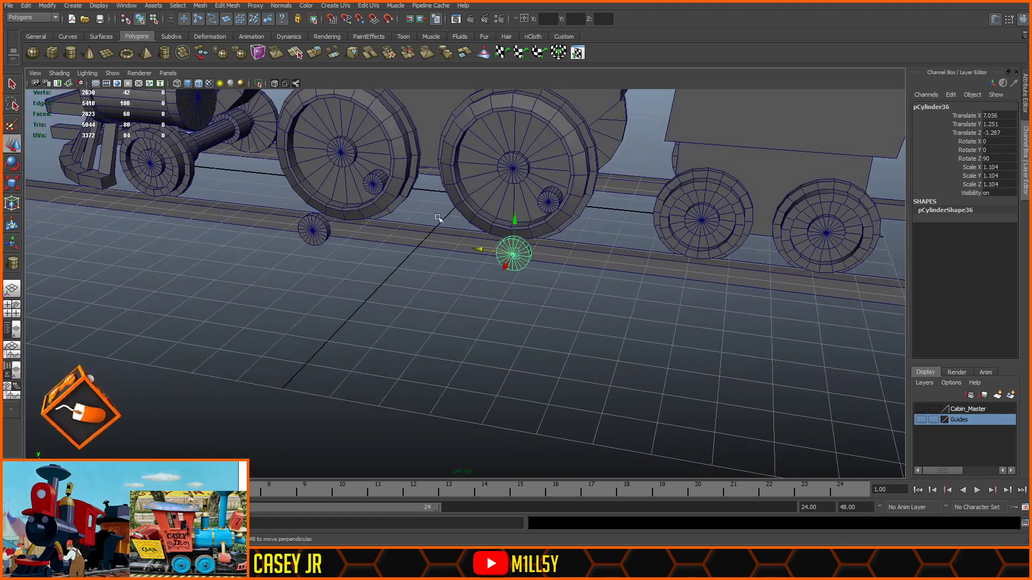
# - Select the faces on the half of the front disc that points toward the rear disc
pyautogui.scroll(3, 355, 220)
pyautogui.click(176, 170)
pyautogui.moveTo(177, 170); pyautogui.dragTo(178, 197, button='right')
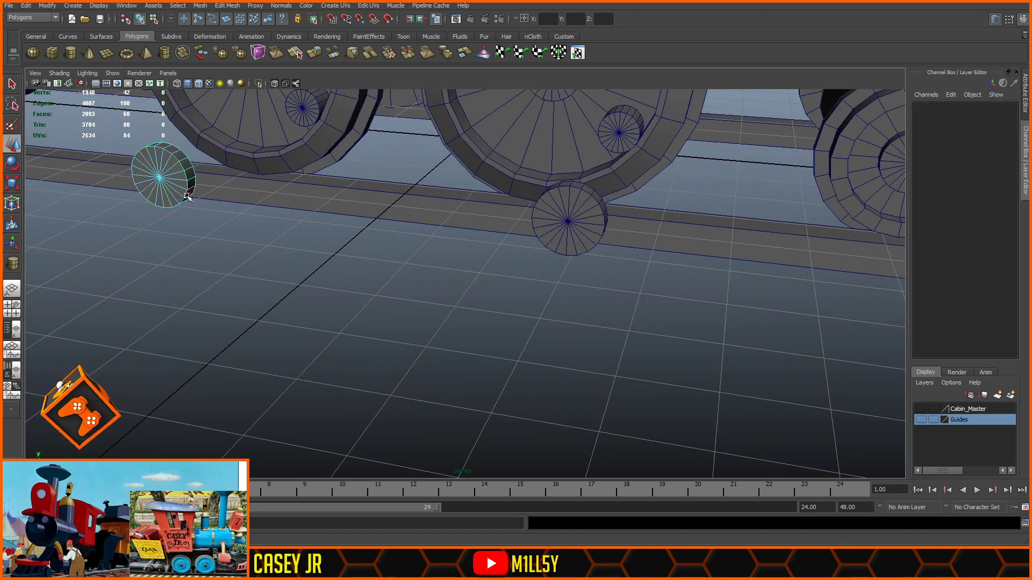
pyautogui.press('space')
pyautogui.moveTo(256, 198); pyautogui.dragTo(353, 206)
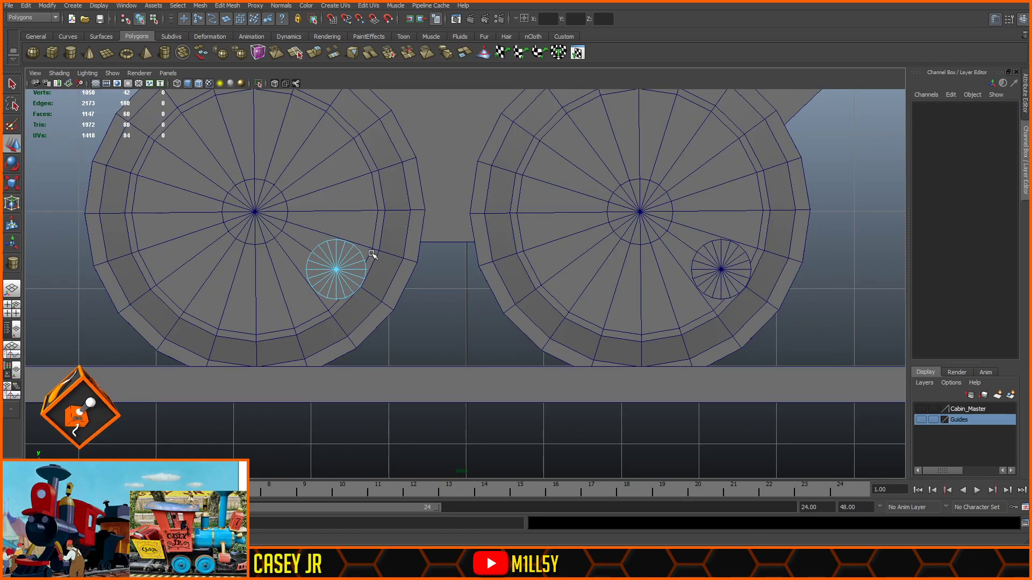
pyautogui.moveTo(385, 250); pyautogui.dragTo(359, 291)
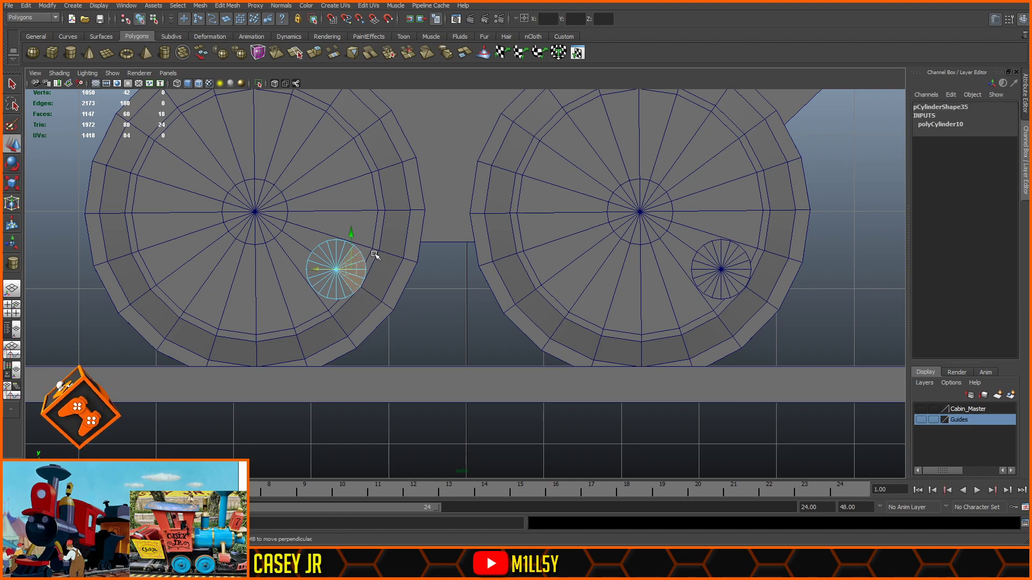
pyautogui.hotkey('shift', ',')
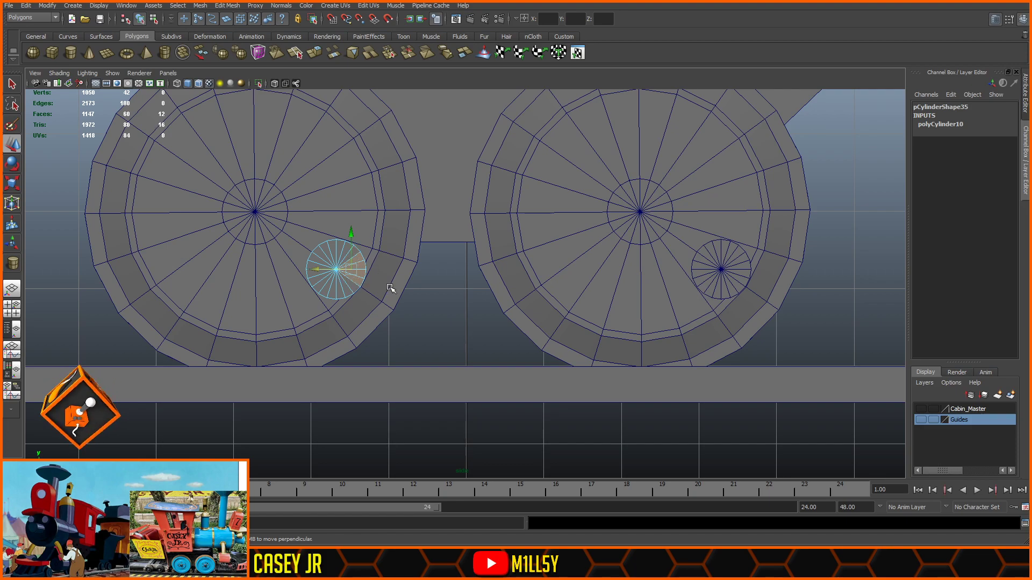
pyautogui.moveTo(390, 249); pyautogui.dragTo(359, 290)
pyautogui.press('space')
pyautogui.press('space')
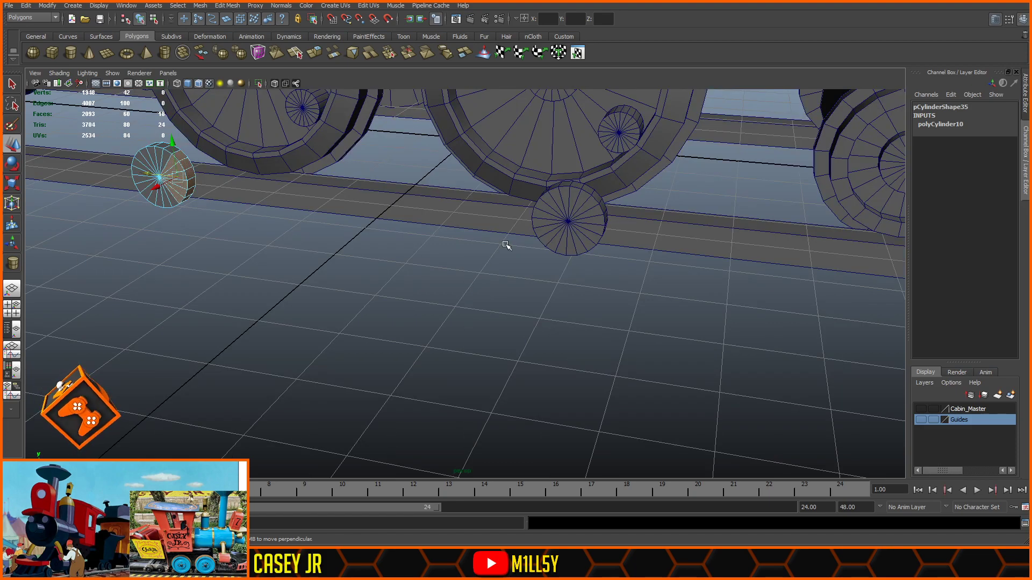
pyautogui.keyDown('alt'); pyautogui.moveTo(505, 244); pyautogui.dragTo(308, 219); pyautogui.keyUp('alt')
pyautogui.keyDown('alt'); pyautogui.moveTo(308, 219); pyautogui.dragTo(509, 269, button='middle'); pyautogui.keyUp('alt')
pyautogui.scroll(3, 510, 253)
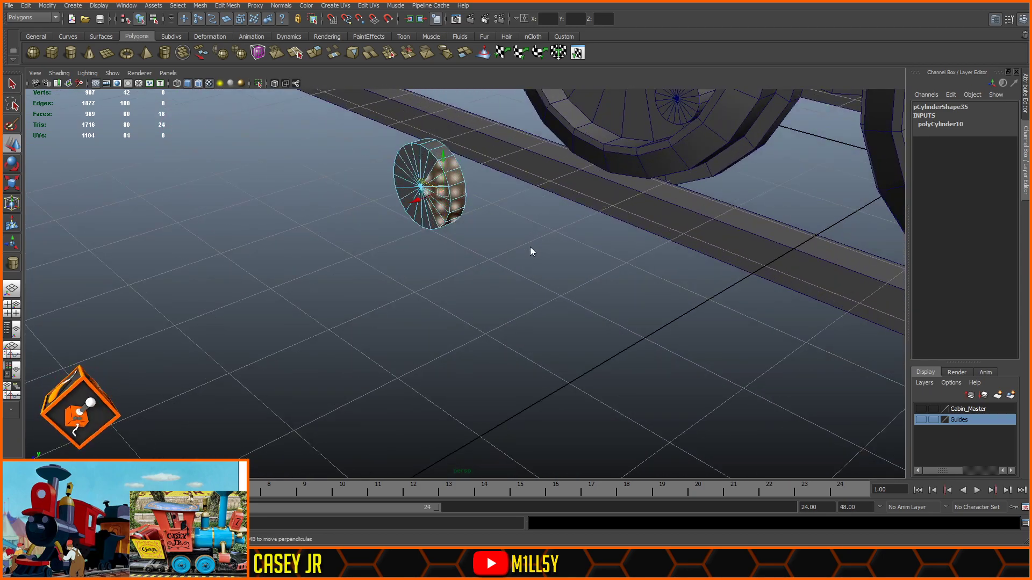
# - Reduce the front disc's face selection to the six rim faces pointing toward the rear disc, leaving out the cap faces
pyautogui.press('space')
pyautogui.press('space')
pyautogui.moveTo(353, 252); pyautogui.dragTo(352, 277)
pyautogui.hotkey('ctrl', 'z')
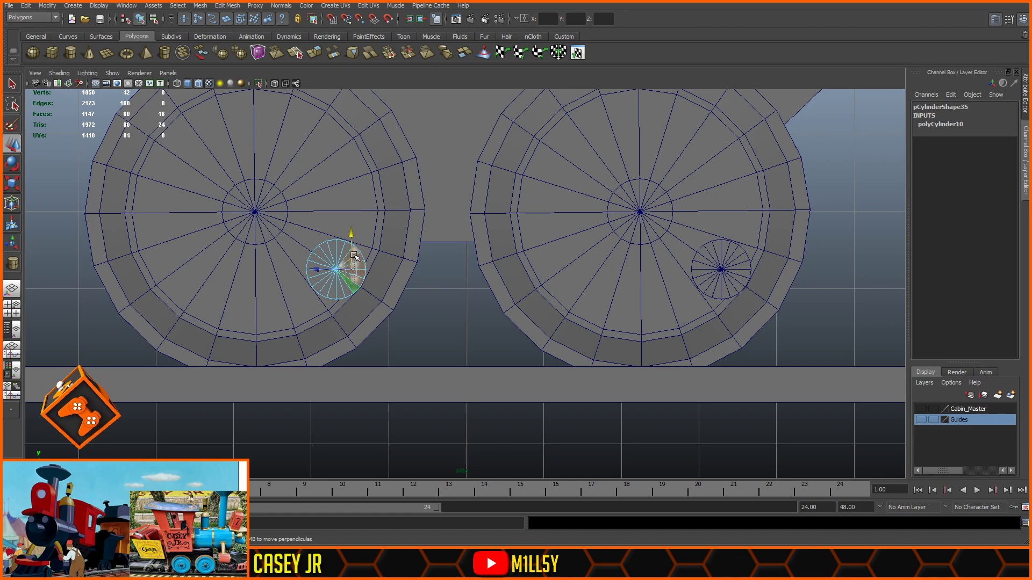
pyautogui.hotkey('ctrl', 'z')
pyautogui.press('space')
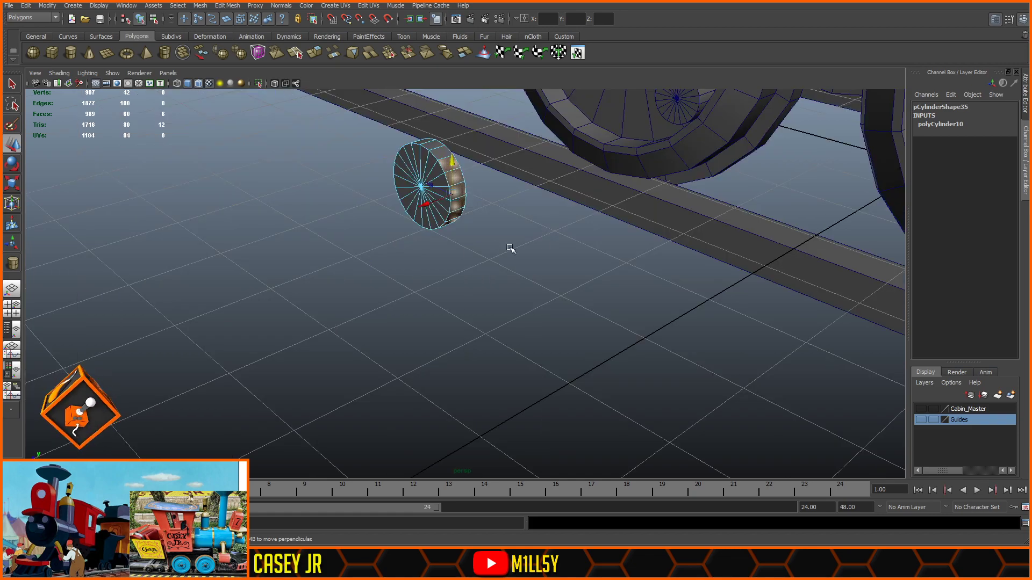
pyautogui.keyDown('alt'); pyautogui.moveTo(496, 242); pyautogui.dragTo(528, 226); pyautogui.keyUp('alt')
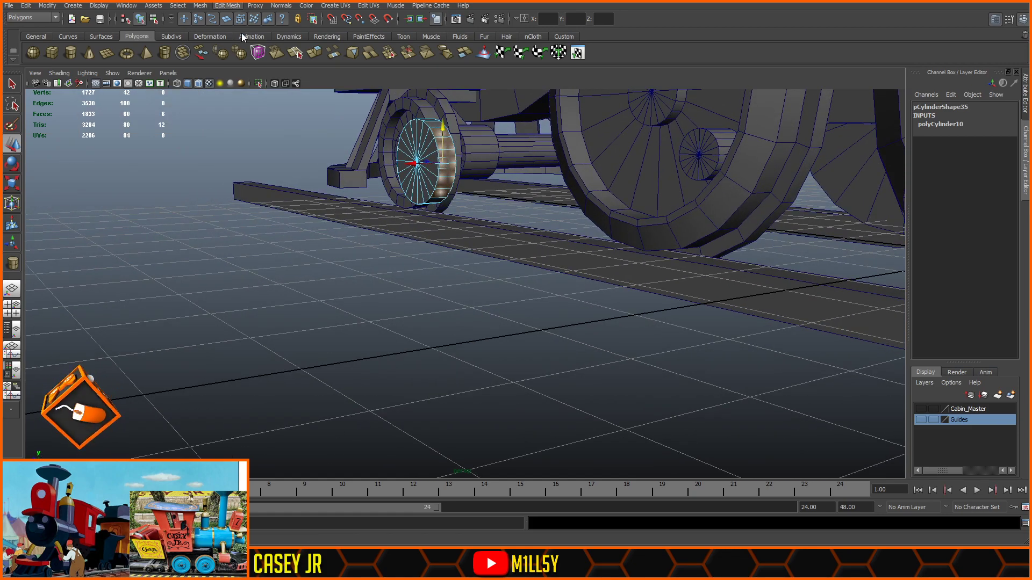
# - Extrude the six rim faces of the front disc into a rod reaching almost to the rear disc, and delete its end faces
pyautogui.hotkey('ctrl', 'e')
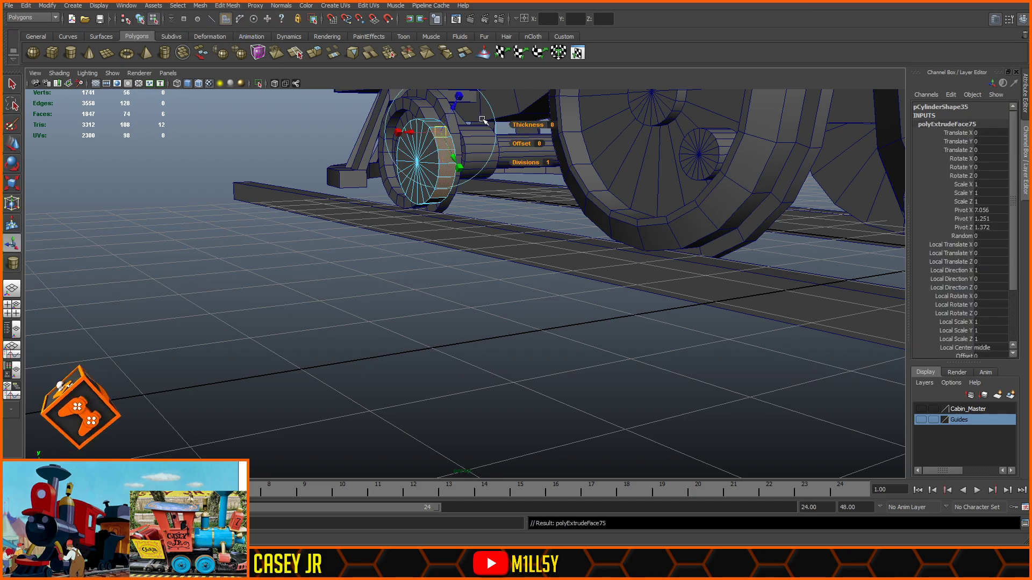
pyautogui.scroll(-3, 482, 119)
pyautogui.click(513, 126)
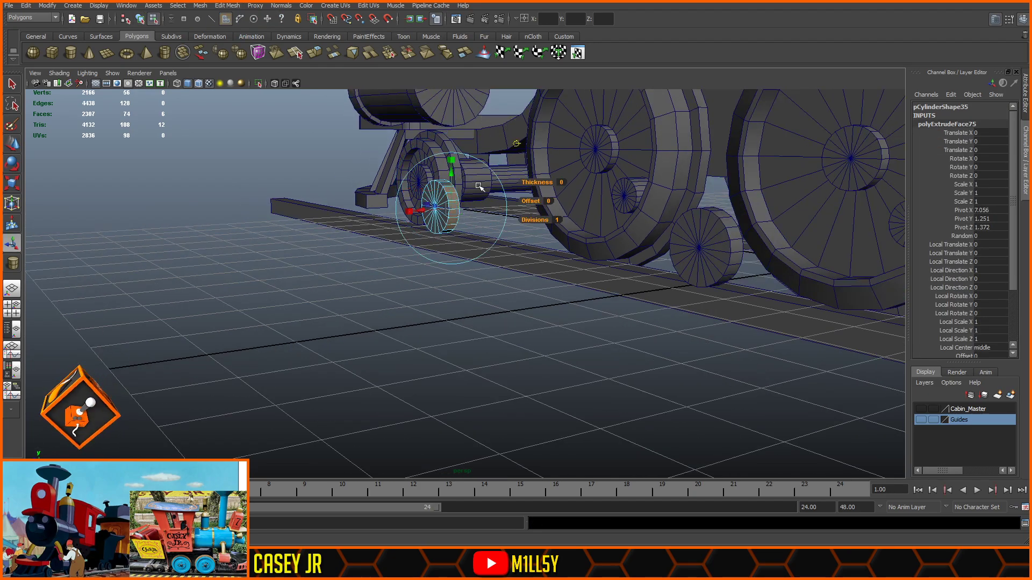
pyautogui.keyDown('alt'); pyautogui.moveTo(455, 231); pyautogui.dragTo(529, 251); pyautogui.keyUp('alt')
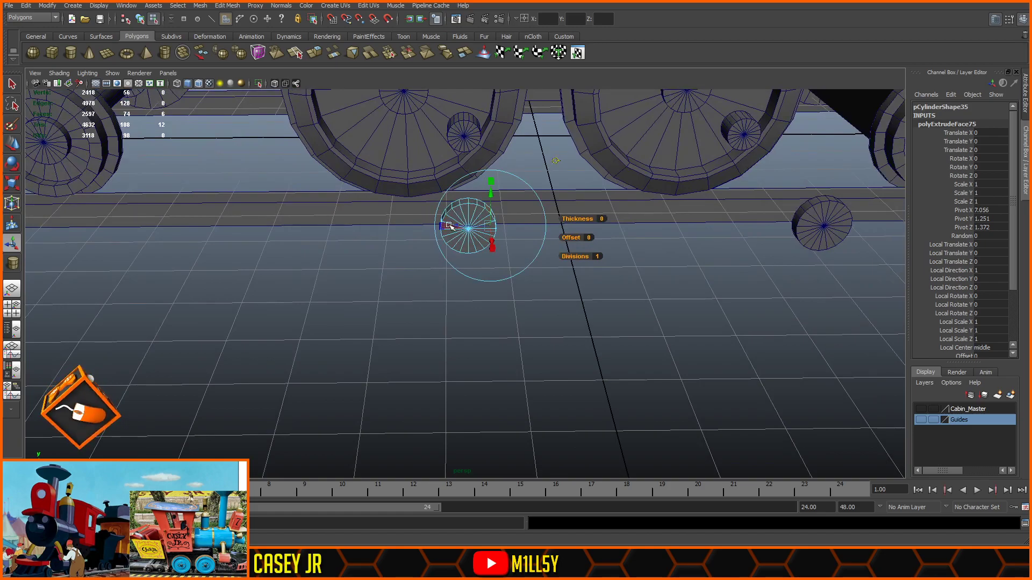
pyautogui.moveTo(452, 227); pyautogui.dragTo(739, 222)
pyautogui.keyDown('alt'); pyautogui.moveTo(793, 290); pyautogui.dragTo(622, 300); pyautogui.keyUp('alt')
pyautogui.press('Delete')
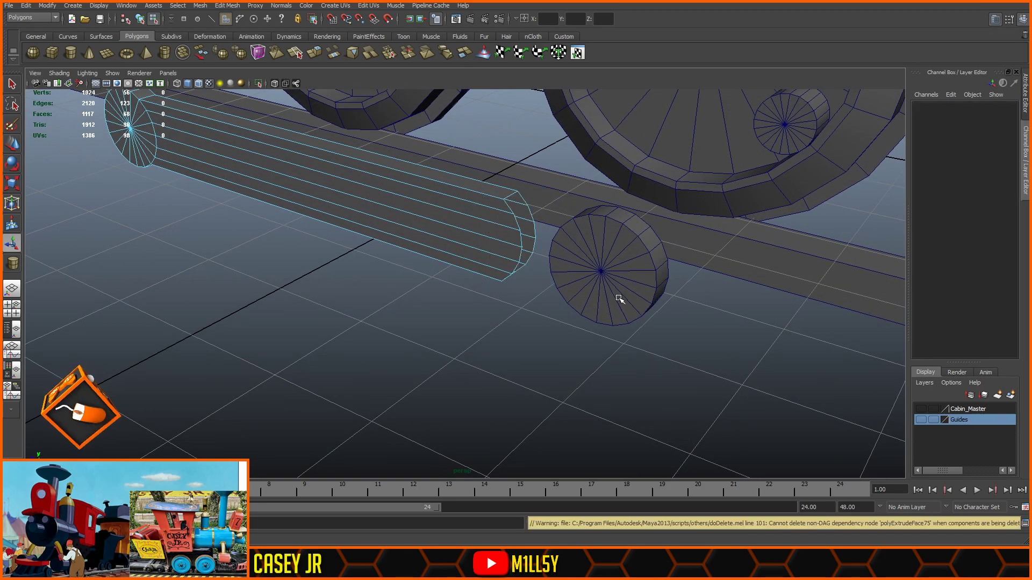
# - Delete the six rim faces of the rear disc that face the open end of the extruded rod
pyautogui.keyDown('alt'); pyautogui.moveTo(555, 286); pyautogui.dragTo(693, 240); pyautogui.keyUp('alt')
pyautogui.click(690, 209)
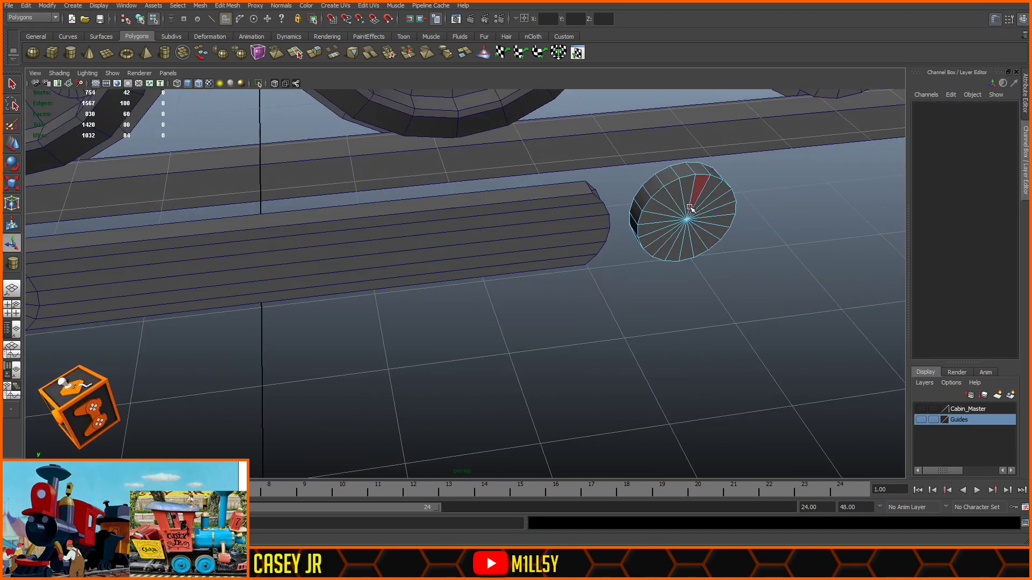
pyautogui.click(656, 191)
pyautogui.keyDown('alt'); pyautogui.moveTo(653, 279); pyautogui.dragTo(657, 212); pyautogui.keyUp('alt')
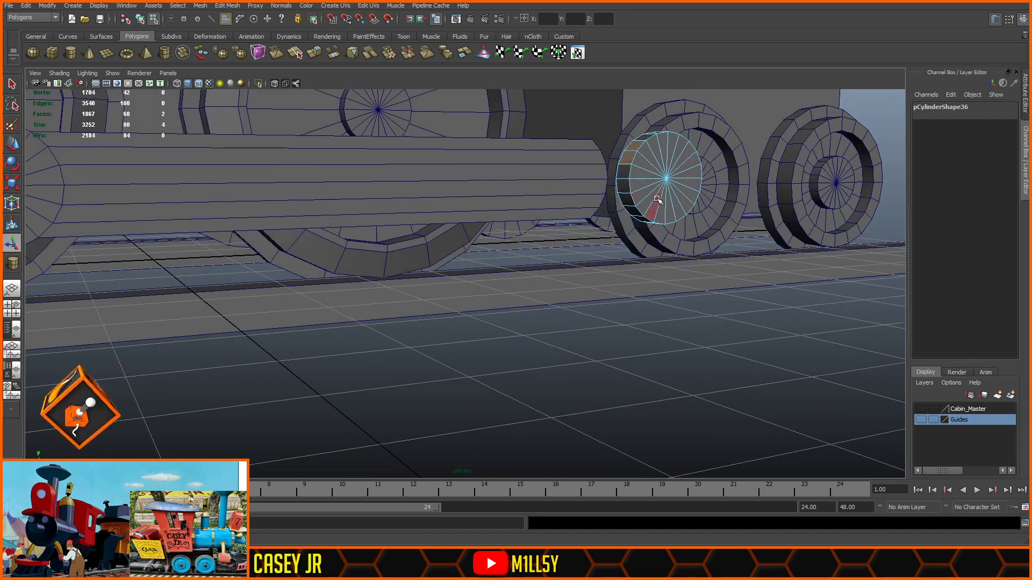
pyautogui.keyDown('shift'); pyautogui.click(624, 173); pyautogui.keyUp('shift')
pyautogui.keyDown('shift'); pyautogui.click(623, 187); pyautogui.keyUp('shift')
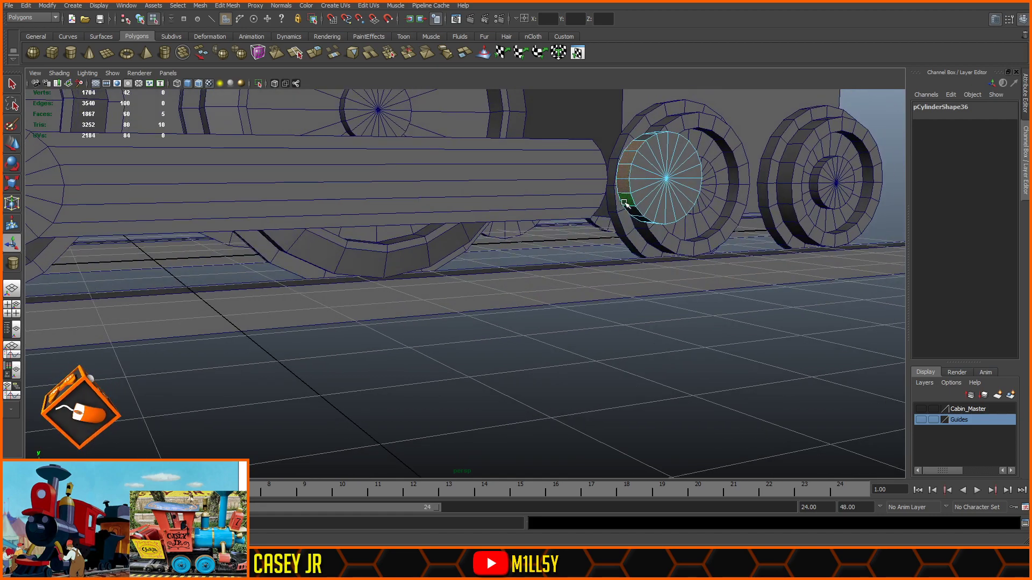
pyautogui.press('Delete')
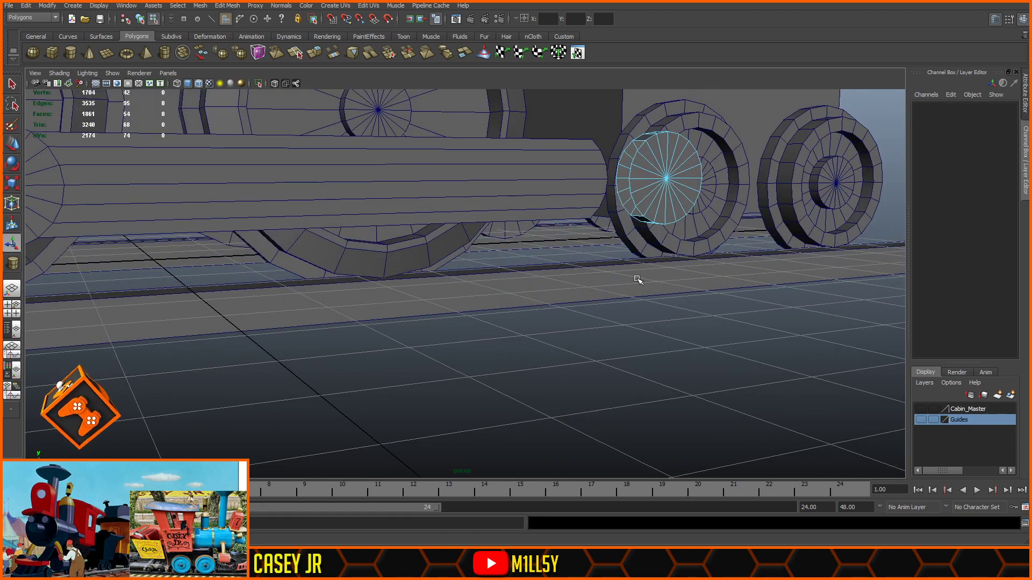
# - Combine the front disc with its extruded rod and the rear disc into one mesh
pyautogui.press('space')
pyautogui.press('space')
pyautogui.keyDown('alt'); pyautogui.moveTo(706, 261); pyautogui.dragTo(388, 283, button='middle'); pyautogui.keyUp('alt')
pyautogui.scroll(6, 337, 269)
pyautogui.keyDown('alt'); pyautogui.moveTo(269, 241); pyautogui.dragTo(612, 252, button='middle'); pyautogui.keyUp('alt')
pyautogui.press('F8')
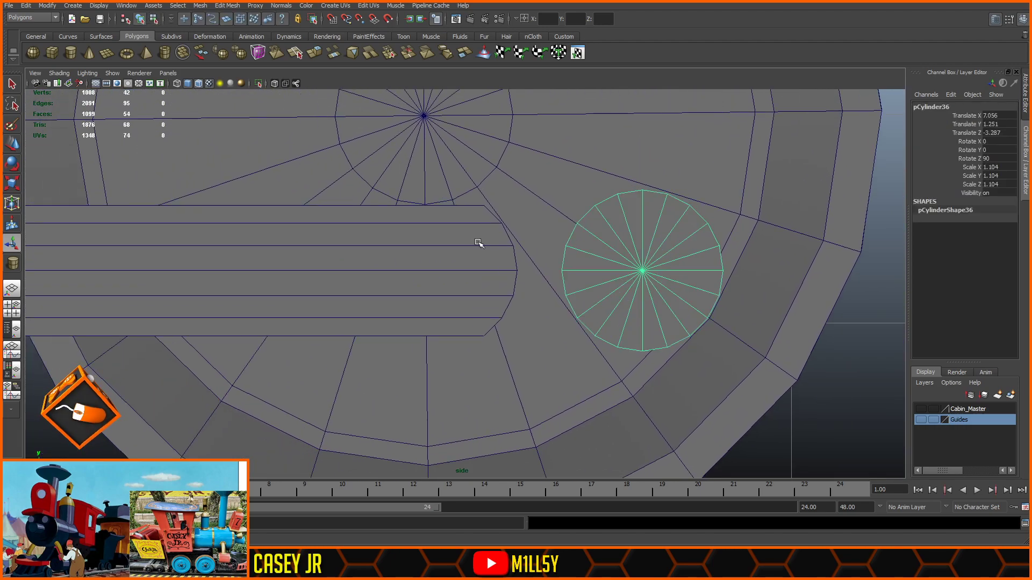
pyautogui.keyDown('shift'); pyautogui.click(491, 242); pyautogui.keyUp('shift')
pyautogui.click(182, 52)
pyautogui.press('w')
# - Snap the vertices at the rod's open end onto the matching rim vertices of the rear disc in the side view
pyautogui.keyDown('alt'); pyautogui.moveTo(665, 209); pyautogui.dragTo(539, 222, button='middle'); pyautogui.keyUp('alt')
pyautogui.scroll(3, 539, 222)
pyautogui.press('F8')
pyautogui.moveTo(384, 264); pyautogui.dragTo(420, 280)
pyautogui.moveTo(385, 229); pyautogui.dragTo(412, 245)
pyautogui.press('v')
pyautogui.moveTo(358, 190); pyautogui.dragTo(468, 200)
pyautogui.press('v')
pyautogui.moveTo(370, 308); pyautogui.dragTo(429, 314)
pyautogui.moveTo(375, 334); pyautogui.dragTo(430, 337)
pyautogui.moveTo(334, 369); pyautogui.dragTo(468, 325)
pyautogui.press('v')
pyautogui.press('space')
pyautogui.keyDown('alt'); pyautogui.moveTo(564, 284); pyautogui.dragTo(608, 280); pyautogui.keyUp('alt')
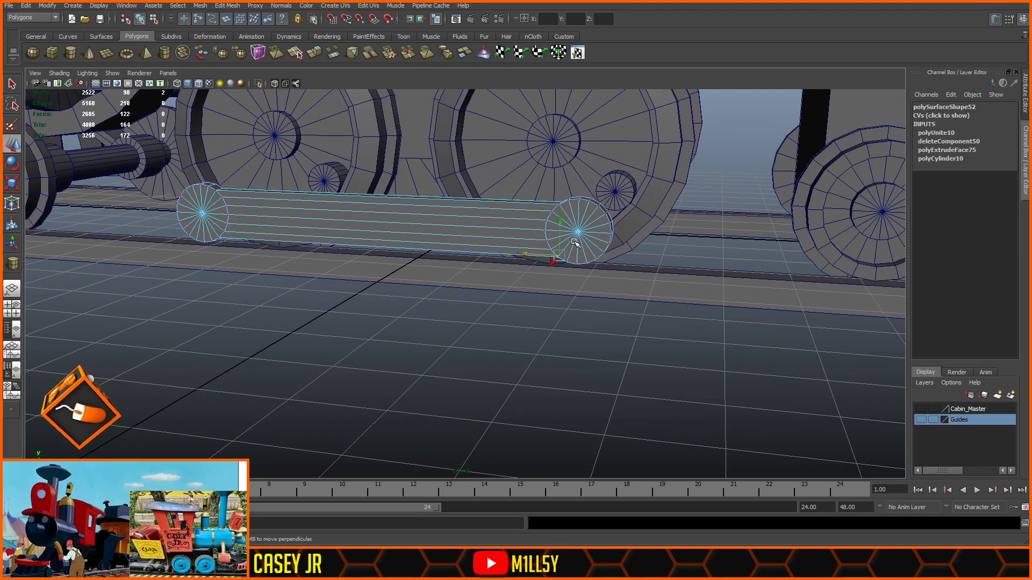
pyautogui.press('space')
pyautogui.moveTo(574, 221); pyautogui.dragTo(618, 213)
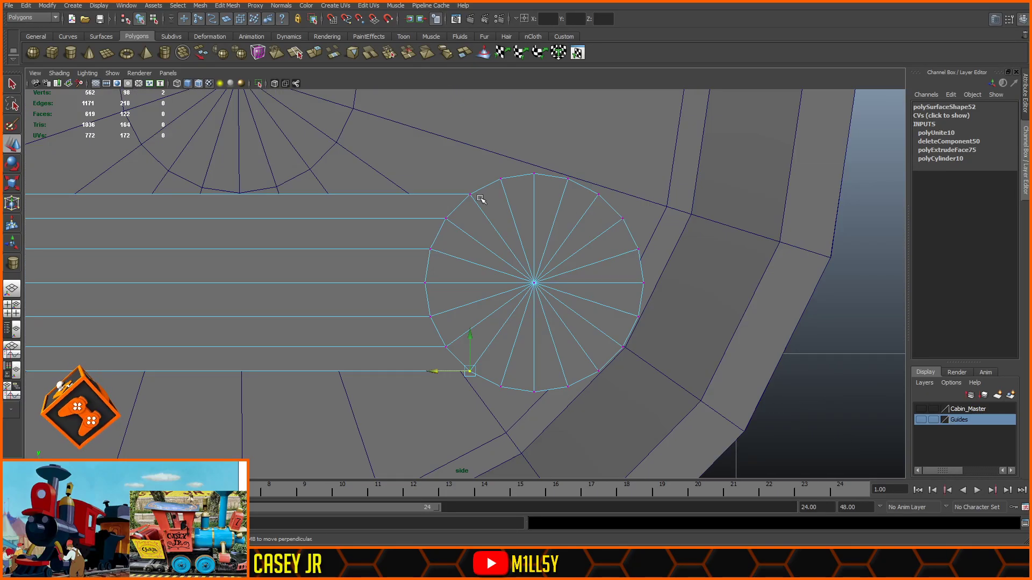
# - Merge the overlapping vertices where the rod joins the rear disc, then test the weld by moving a joint vertex and undoing the move
pyautogui.moveTo(390, 384); pyautogui.dragTo(391, 383)
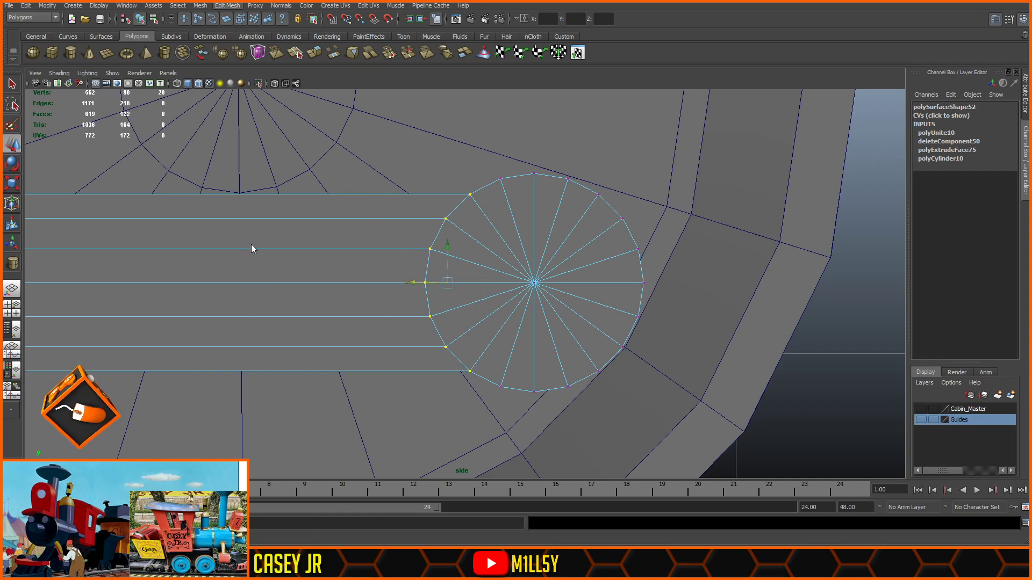
pyautogui.moveTo(522, 262); pyautogui.dragTo(550, 256, button='right')
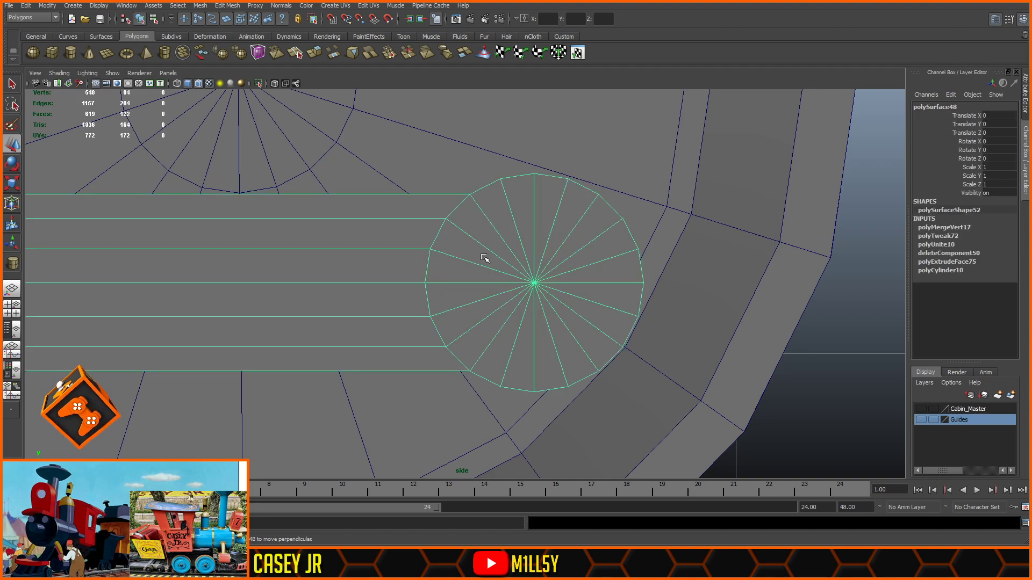
pyautogui.moveTo(450, 258); pyautogui.dragTo(422, 245, button='right')
pyautogui.click(428, 249)
pyautogui.moveTo(403, 246); pyautogui.dragTo(351, 267)
pyautogui.hotkey('ctrl', 'z')
pyautogui.moveTo(480, 257); pyautogui.dragTo(516, 244, button='right')
# - Examine the joined coupling rod in perspective from the front, side and end
pyautogui.press('space')
pyautogui.press('space')
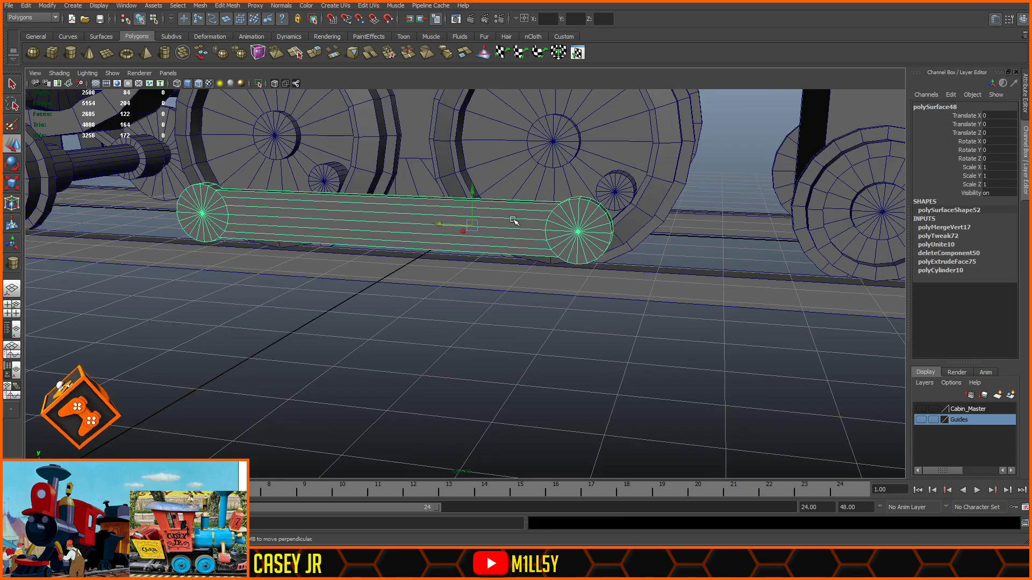
pyautogui.scroll(-3, 514, 222)
pyautogui.keyDown('alt'); pyautogui.moveTo(481, 248); pyautogui.dragTo(445, 321); pyautogui.keyUp('alt')
pyautogui.keyDown('alt'); pyautogui.moveTo(444, 320); pyautogui.dragTo(605, 334, button='middle'); pyautogui.keyUp('alt')
pyautogui.scroll(1, 542, 330)
pyautogui.keyDown('alt'); pyautogui.moveTo(559, 318); pyautogui.dragTo(640, 267); pyautogui.keyUp('alt')
pyautogui.keyDown('alt'); pyautogui.moveTo(641, 267); pyautogui.dragTo(530, 306, button='middle'); pyautogui.keyUp('alt')
pyautogui.scroll(2, 530, 307)
pyautogui.keyDown('alt'); pyautogui.moveTo(463, 265); pyautogui.dragTo(530, 246); pyautogui.keyUp('alt')
# - Extrude the flat circular faces on both sides of the two end discs outward, making the discs thicker than the rod
pyautogui.press('F10')
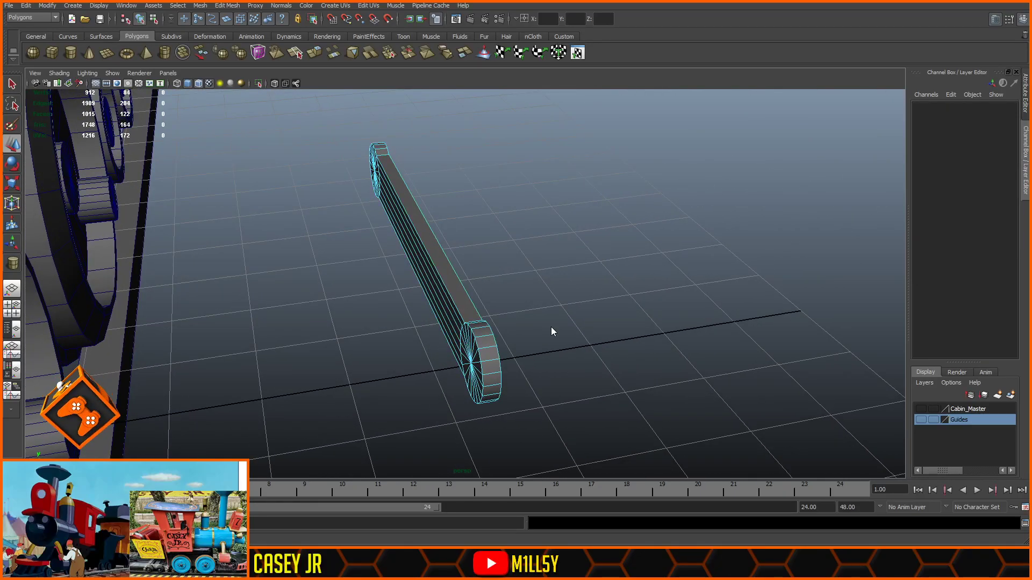
pyautogui.press('space')
pyautogui.press('space')
pyautogui.moveTo(500, 313); pyautogui.dragTo(500, 315)
pyautogui.keyDown('alt'); pyautogui.moveTo(500, 315); pyautogui.dragTo(228, 290, button='right'); pyautogui.keyUp('alt')
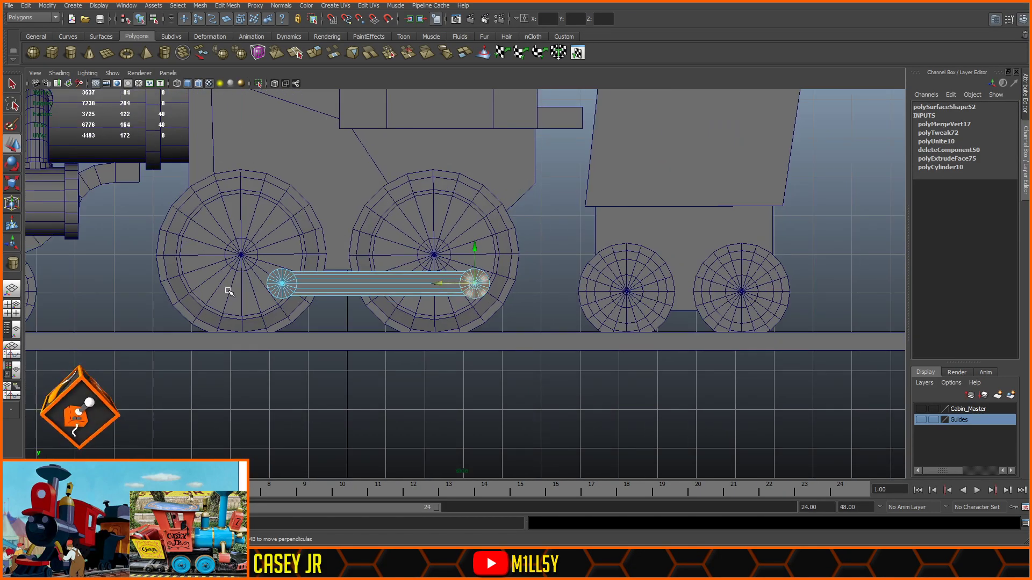
pyautogui.keyDown('shift'); pyautogui.moveTo(292, 266); pyautogui.dragTo(274, 290); pyautogui.keyUp('shift')
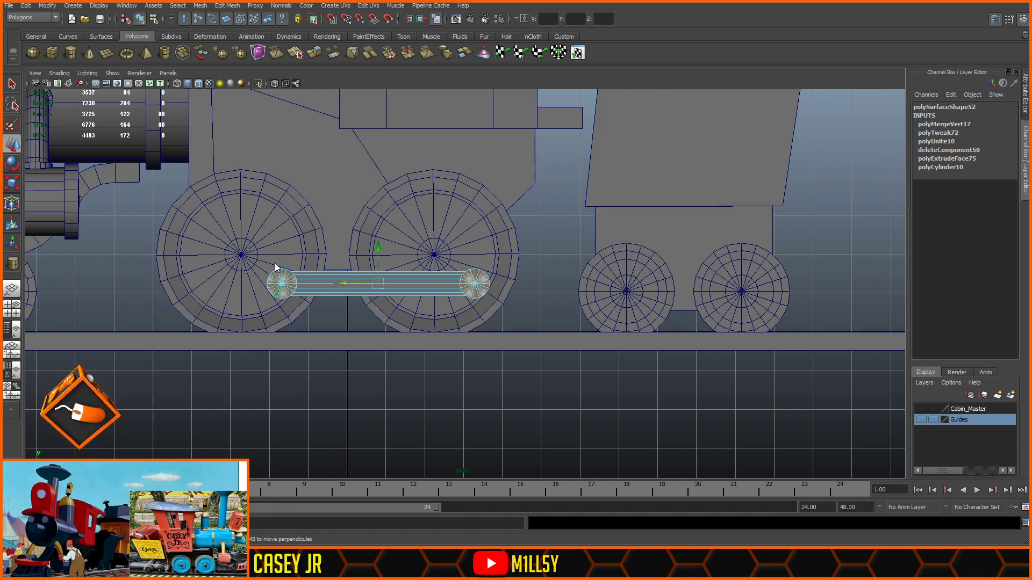
pyautogui.press('space')
pyautogui.press('space')
pyautogui.click(275, 81)
pyautogui.keyDown('alt'); pyautogui.moveTo(580, 307); pyautogui.dragTo(514, 306); pyautogui.keyUp('alt')
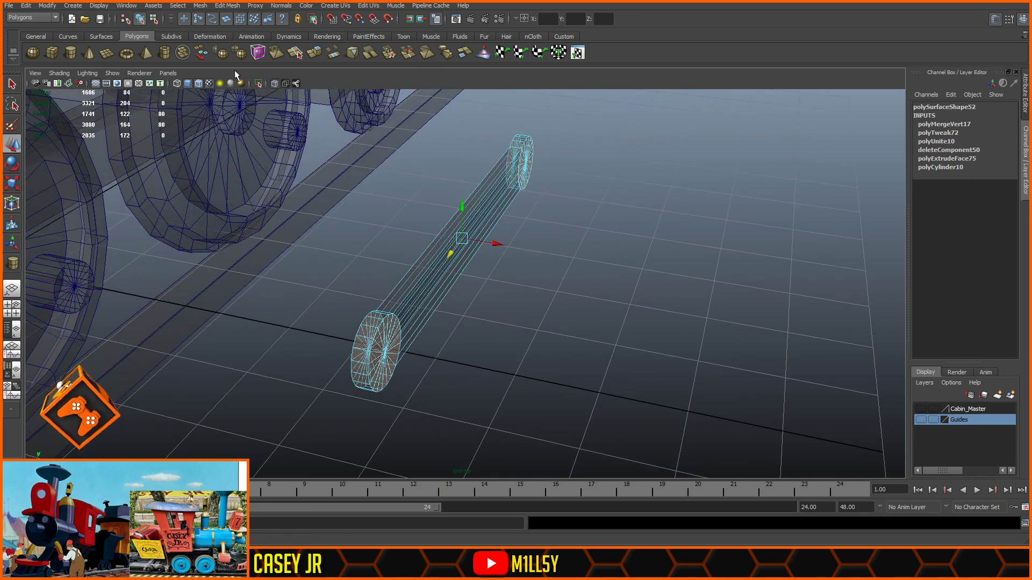
pyautogui.click(285, 83)
pyautogui.keyDown('alt'); pyautogui.moveTo(415, 285); pyautogui.dragTo(407, 267); pyautogui.keyUp('alt')
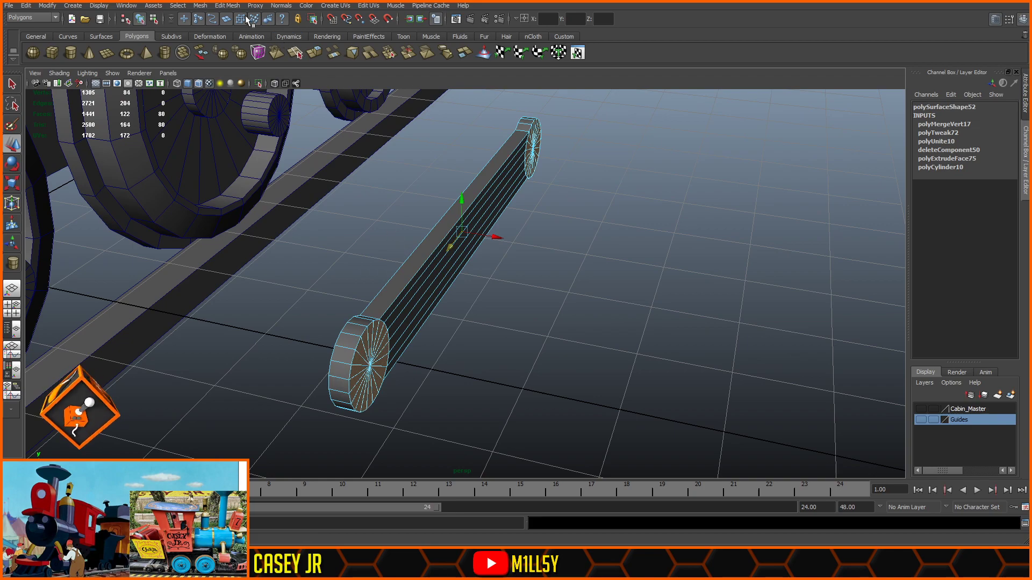
pyautogui.hotkey('ctrl', 'e')
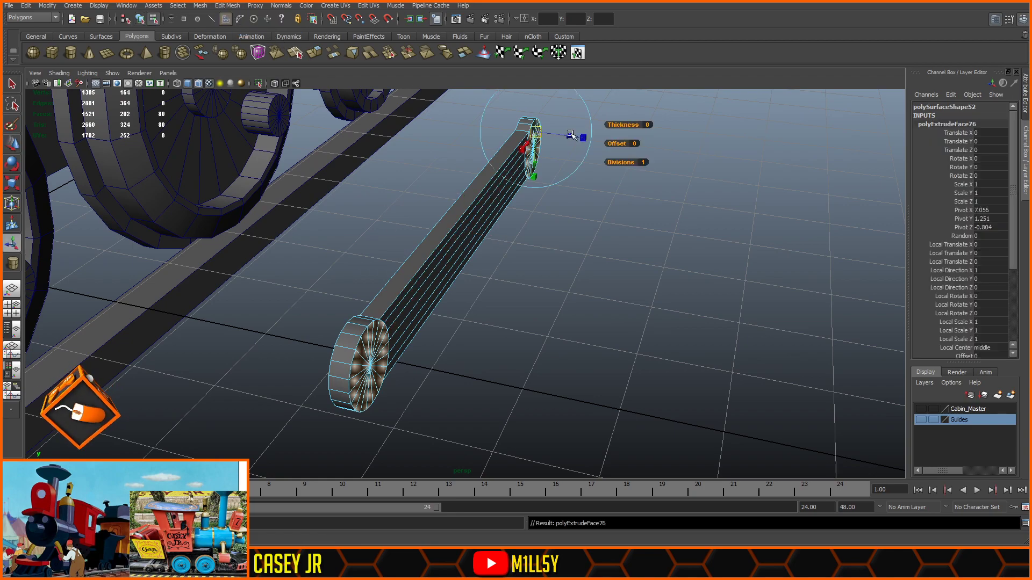
pyautogui.moveTo(571, 135); pyautogui.dragTo(543, 261)
pyautogui.press('F8')
# - Move the coupling rod inward along X to about -3.494 so its end discs sit on the crank pins
pyautogui.keyDown('alt'); pyautogui.moveTo(445, 209); pyautogui.dragTo(618, 211); pyautogui.keyUp('alt')
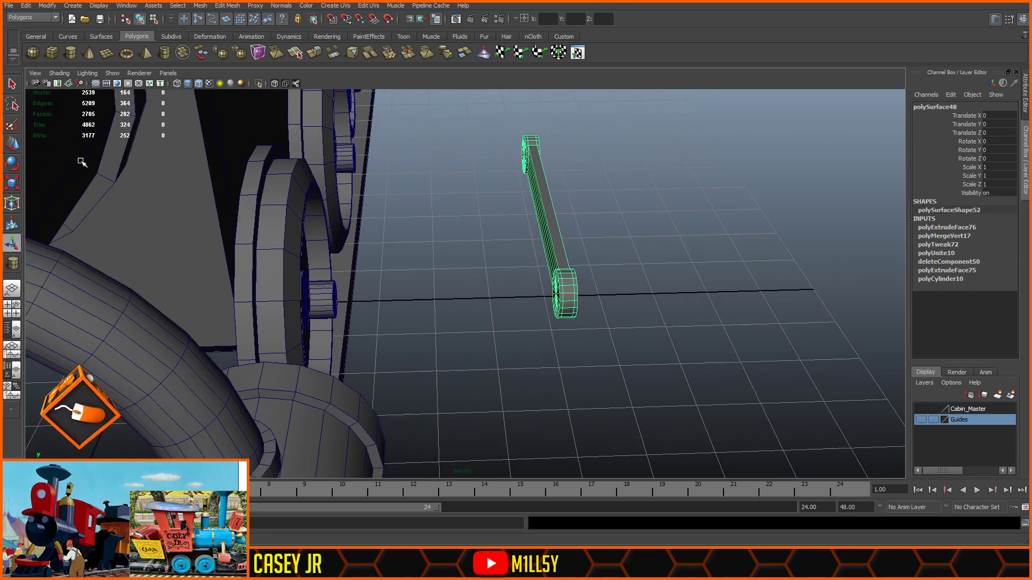
pyautogui.click(12, 144)
pyautogui.keyDown('alt'); pyautogui.moveTo(617, 246); pyautogui.dragTo(226, 101); pyautogui.keyUp('alt')
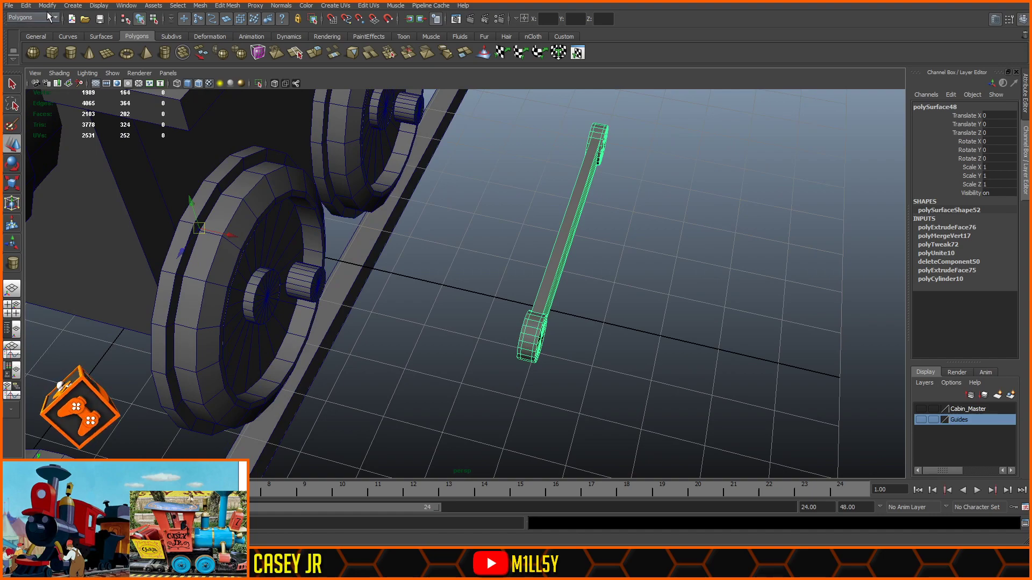
pyautogui.moveTo(613, 246); pyautogui.dragTo(408, 223)
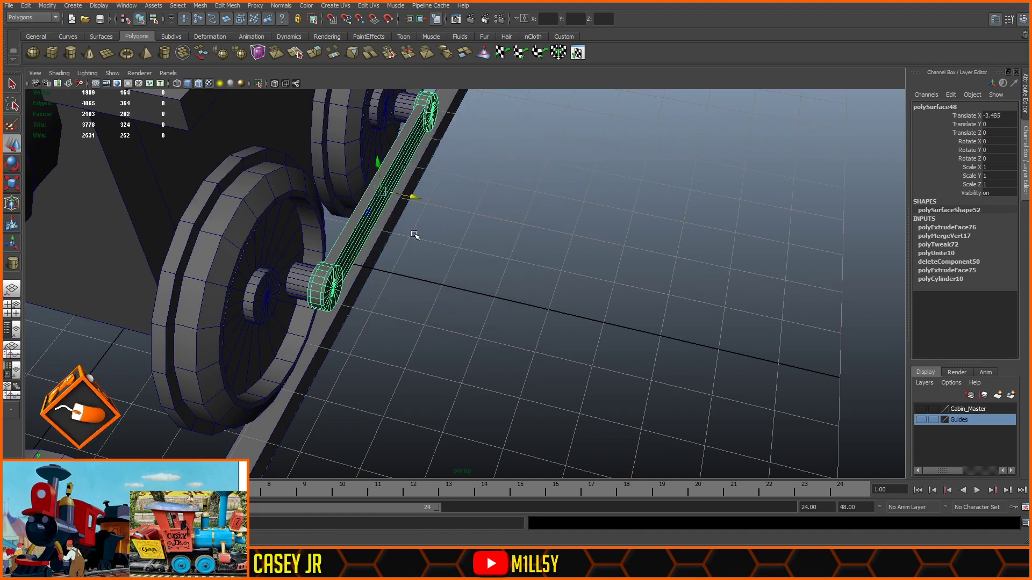
pyautogui.keyDown('alt'); pyautogui.moveTo(493, 233); pyautogui.dragTo(530, 230); pyautogui.keyUp('alt')
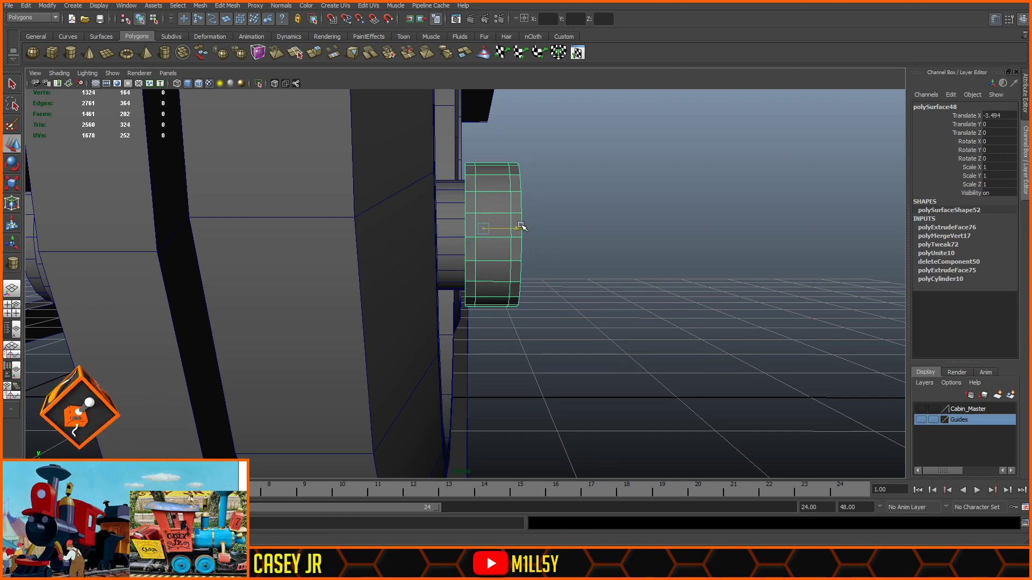
pyautogui.keyDown('alt'); pyautogui.moveTo(618, 225); pyautogui.dragTo(624, 224); pyautogui.keyUp('alt')
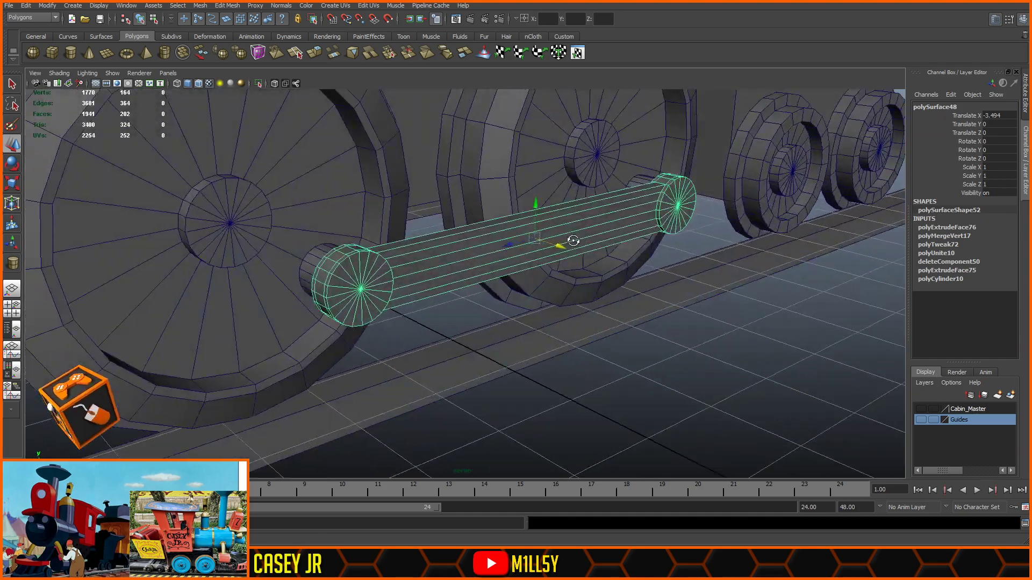
# - Deselect the coupling rod and turn off the wireframe overlay on the shaded model
pyautogui.keyDown('alt'); pyautogui.moveTo(532, 236); pyautogui.dragTo(554, 349); pyautogui.keyUp('alt')
pyautogui.click(559, 360)
pyautogui.keyDown('alt'); pyautogui.moveTo(553, 350); pyautogui.dragTo(509, 337, button='right'); pyautogui.keyUp('alt')
pyautogui.keyDown('alt'); pyautogui.moveTo(509, 337); pyautogui.dragTo(559, 376); pyautogui.keyUp('alt')
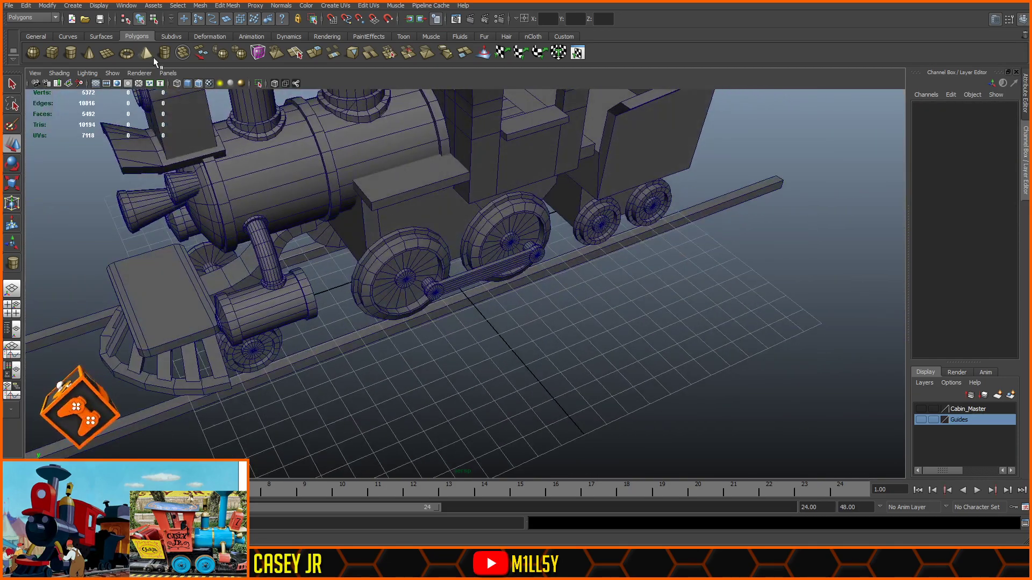
pyautogui.click(198, 84)
# - Examine the shaded locomotive around the coupling rod, driving wheels and front cylinder from several angles
pyautogui.keyDown('alt'); pyautogui.moveTo(510, 346); pyautogui.dragTo(514, 322); pyautogui.keyUp('alt')
pyautogui.scroll(-5, 513, 318)
pyautogui.keyDown('alt'); pyautogui.moveTo(514, 316); pyautogui.dragTo(547, 364, button='middle'); pyautogui.keyUp('alt')
pyautogui.keyDown('alt'); pyautogui.moveTo(547, 364); pyautogui.dragTo(571, 371); pyautogui.keyUp('alt')
pyautogui.keyDown('alt'); pyautogui.moveTo(571, 371); pyautogui.dragTo(654, 408, button='right'); pyautogui.keyUp('alt')
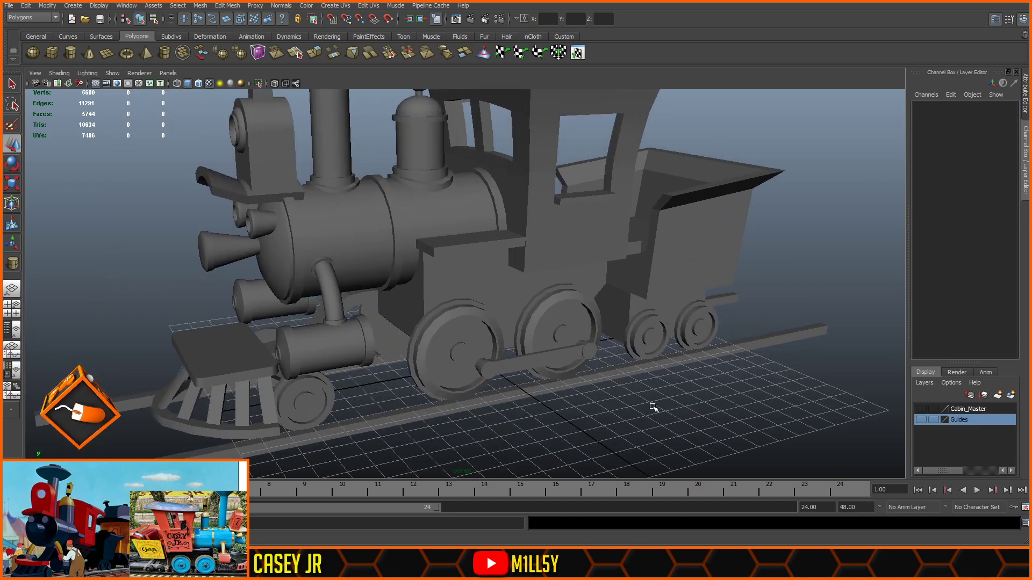
pyautogui.keyDown('alt'); pyautogui.moveTo(654, 408); pyautogui.dragTo(613, 324, button='middle'); pyautogui.keyUp('alt')
pyautogui.scroll(3, 614, 325)
pyautogui.keyDown('alt'); pyautogui.moveTo(640, 338); pyautogui.dragTo(526, 299); pyautogui.keyUp('alt')
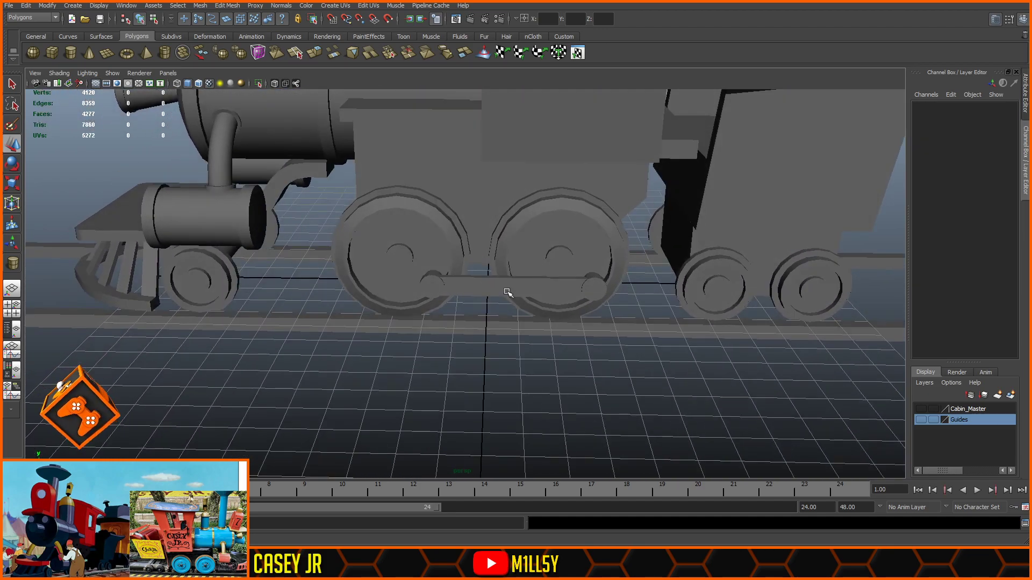
pyautogui.click(478, 283)
pyautogui.click(433, 385)
pyautogui.keyDown('alt'); pyautogui.moveTo(415, 372); pyautogui.dragTo(652, 351); pyautogui.keyUp('alt')
pyautogui.keyDown('alt'); pyautogui.moveTo(656, 264); pyautogui.dragTo(438, 382); pyautogui.keyUp('alt')
pyautogui.keyDown('alt'); pyautogui.moveTo(395, 368); pyautogui.dragTo(554, 382, button='middle'); pyautogui.keyUp('alt')
pyautogui.scroll(3, 555, 382)
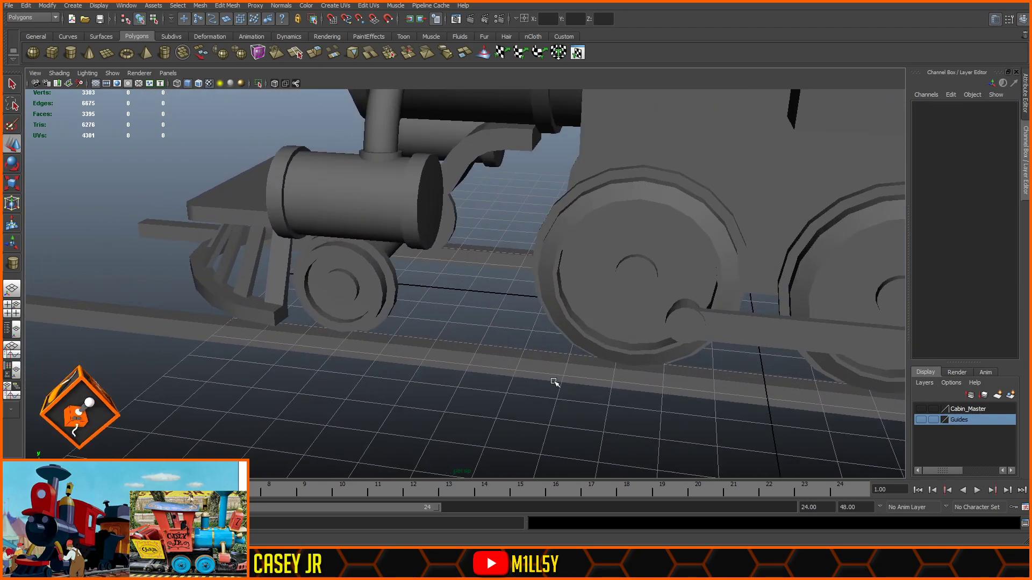
# - Move the coupling rod outward along X to about -0.483, clear of the driving wheels
pyautogui.scroll(-3, 554, 382)
pyautogui.keyDown('alt'); pyautogui.moveTo(516, 380); pyautogui.dragTo(715, 295); pyautogui.keyUp('alt')
pyautogui.click(438, 249)
pyautogui.click(681, 304)
pyautogui.moveTo(640, 232); pyautogui.dragTo(603, 254)
# - Soften the widthwise edges around the extruded rims of both end discs, selecting them in the top view
pyautogui.press('space')
pyautogui.press('space')
pyautogui.scroll(-1, 540, 256)
pyautogui.keyDown('alt'); pyautogui.moveTo(411, 230); pyautogui.dragTo(493, 311, button='middle'); pyautogui.keyUp('alt')
pyautogui.scroll(3, 492, 311)
pyautogui.click(472, 218)
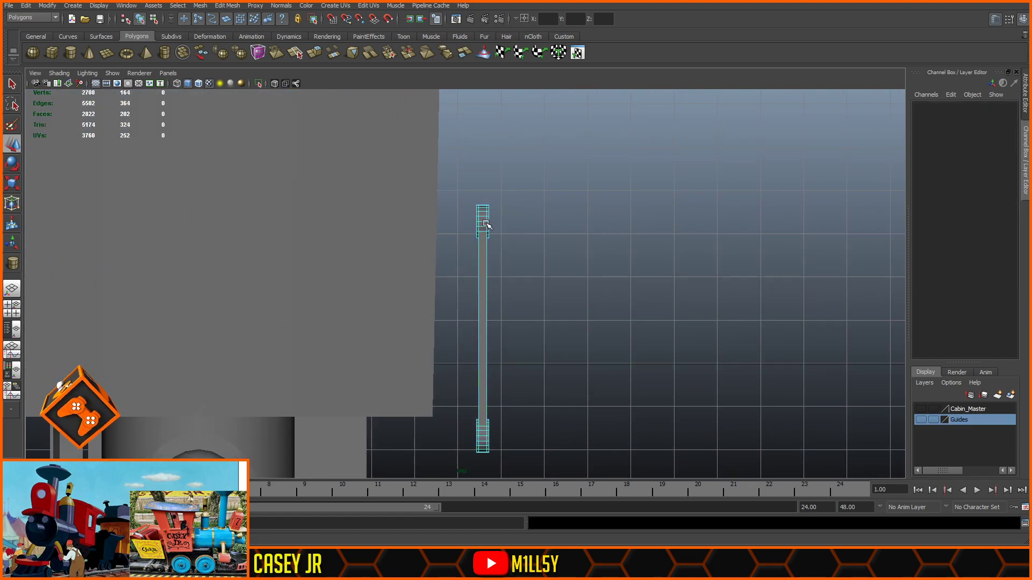
pyautogui.scroll(2, 525, 172)
pyautogui.moveTo(486, 136); pyautogui.dragTo(487, 231)
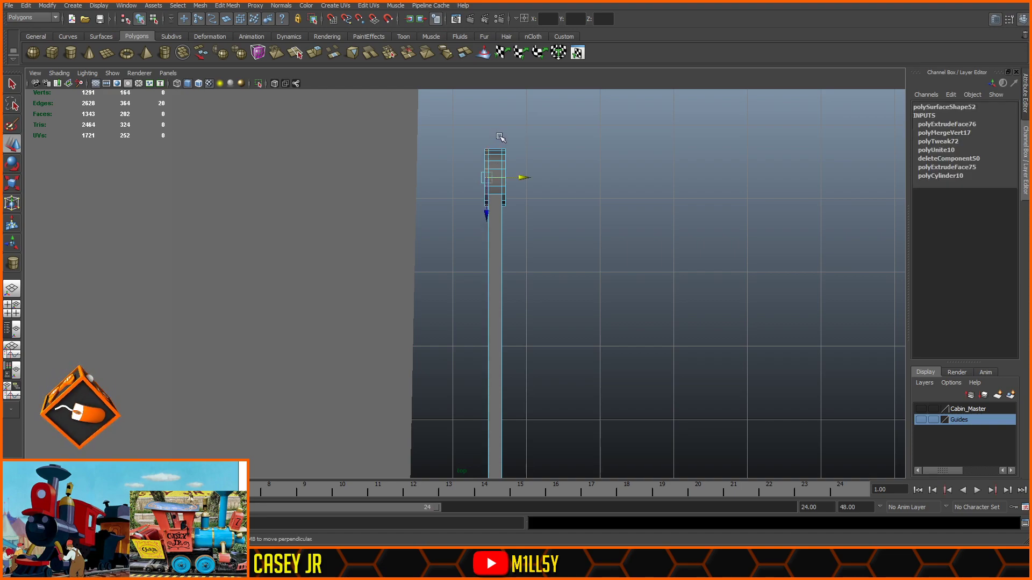
pyautogui.keyDown('shift'); pyautogui.moveTo(501, 138); pyautogui.dragTo(505, 221); pyautogui.keyUp('shift')
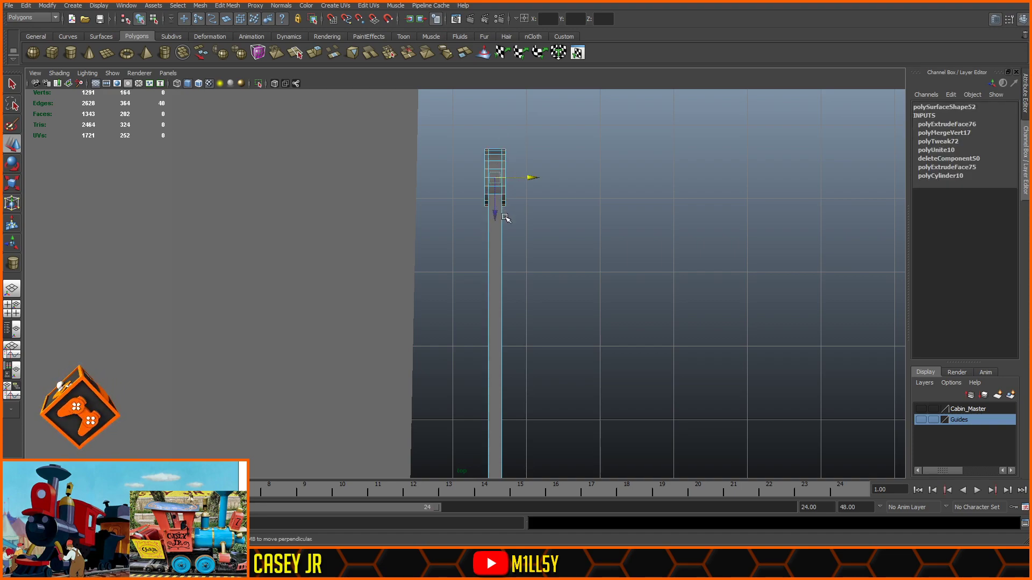
pyautogui.keyDown('alt'); pyautogui.moveTo(532, 336); pyautogui.dragTo(488, 244, button='middle'); pyautogui.keyUp('alt')
pyautogui.scroll(7, 489, 244)
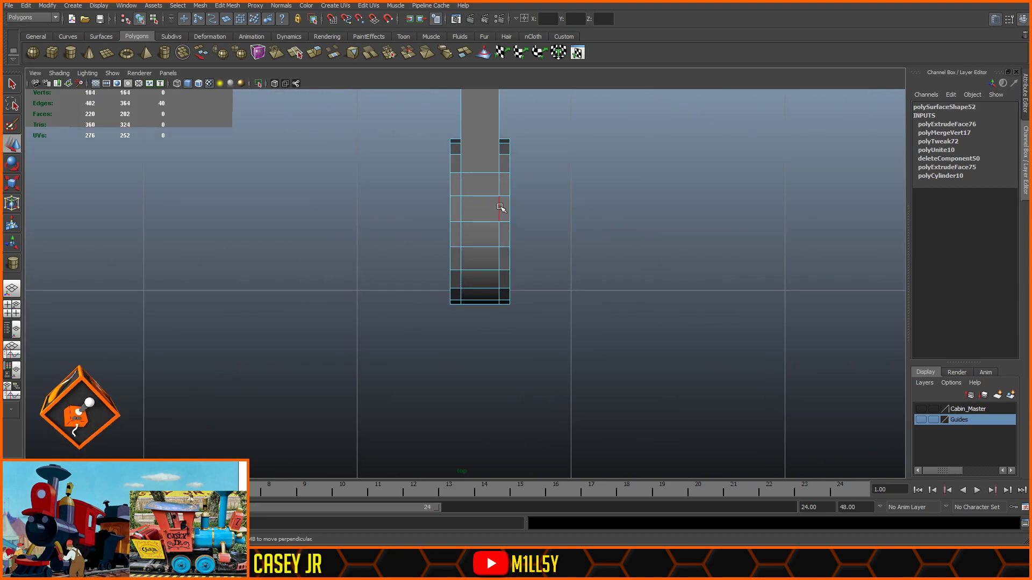
pyautogui.keyDown('shift'); pyautogui.moveTo(505, 130); pyautogui.dragTo(502, 334); pyautogui.keyUp('shift')
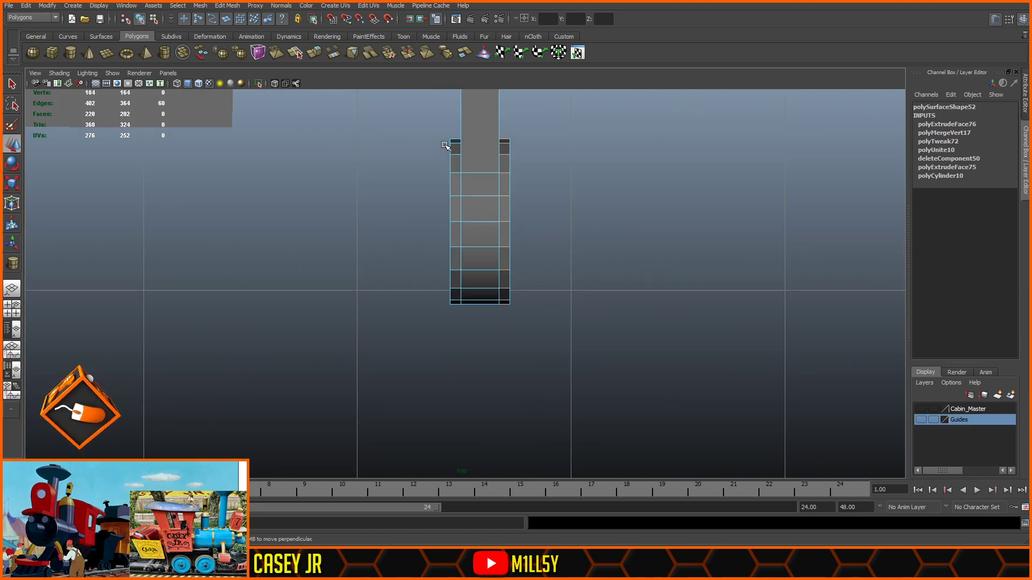
pyautogui.keyDown('shift'); pyautogui.moveTo(455, 127); pyautogui.dragTo(456, 327); pyautogui.keyUp('shift')
pyautogui.click(513, 209)
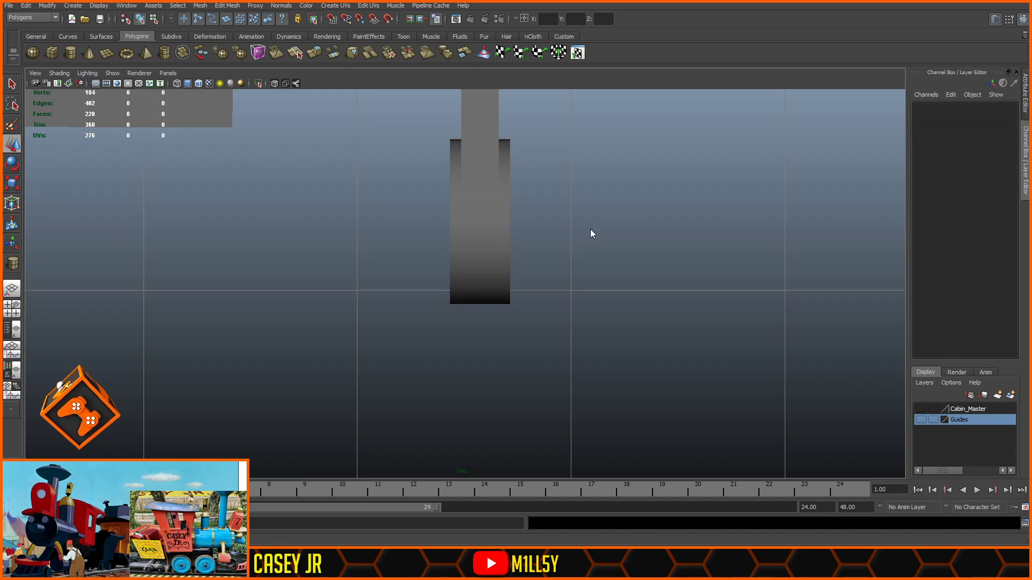
# - Move the coupling rod back along X to about -3.521 so its end discs fit over the crank pins
pyautogui.press('space')
pyautogui.press('space')
pyautogui.keyDown('alt'); pyautogui.moveTo(564, 301); pyautogui.dragTo(553, 341); pyautogui.keyUp('alt')
pyautogui.click(474, 295)
pyautogui.moveTo(421, 294); pyautogui.dragTo(422, 293)
pyautogui.keyDown('alt'); pyautogui.moveTo(386, 334); pyautogui.dragTo(486, 272, button='middle'); pyautogui.keyUp('alt')
pyautogui.scroll(5, 486, 272)
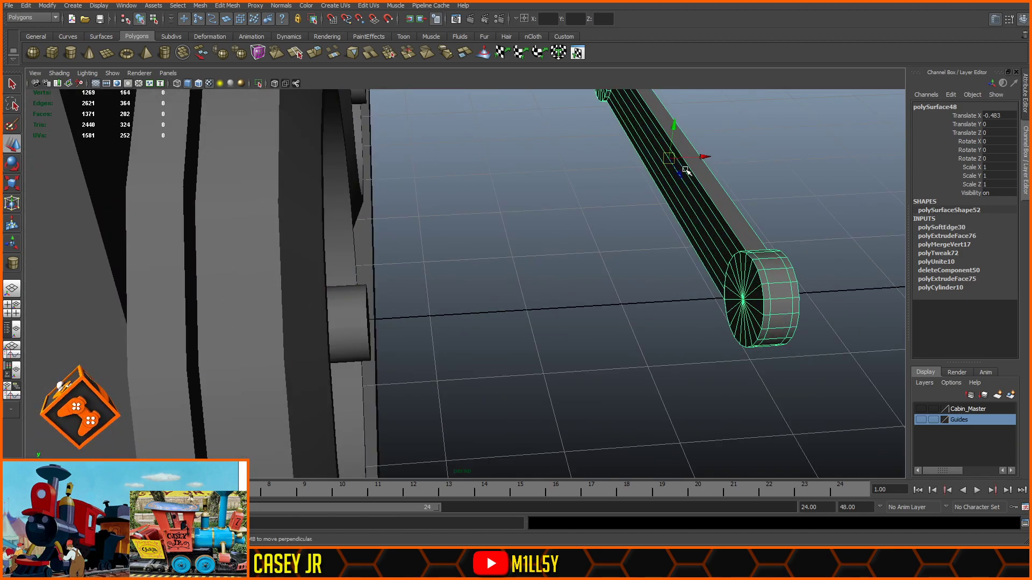
pyautogui.moveTo(701, 158); pyautogui.dragTo(406, 170)
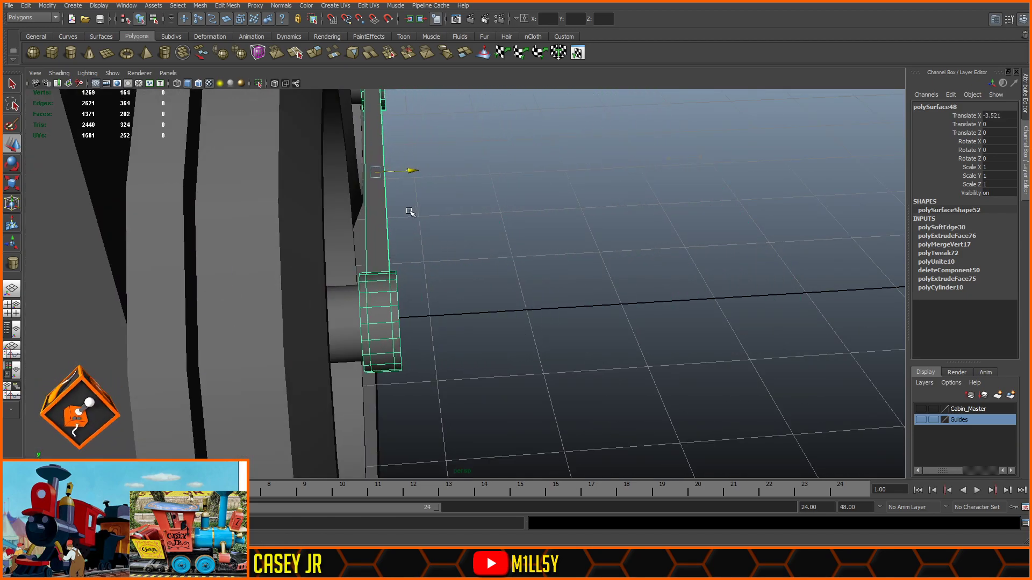
pyautogui.keyDown('alt'); pyautogui.moveTo(452, 244); pyautogui.dragTo(362, 247); pyautogui.keyUp('alt')
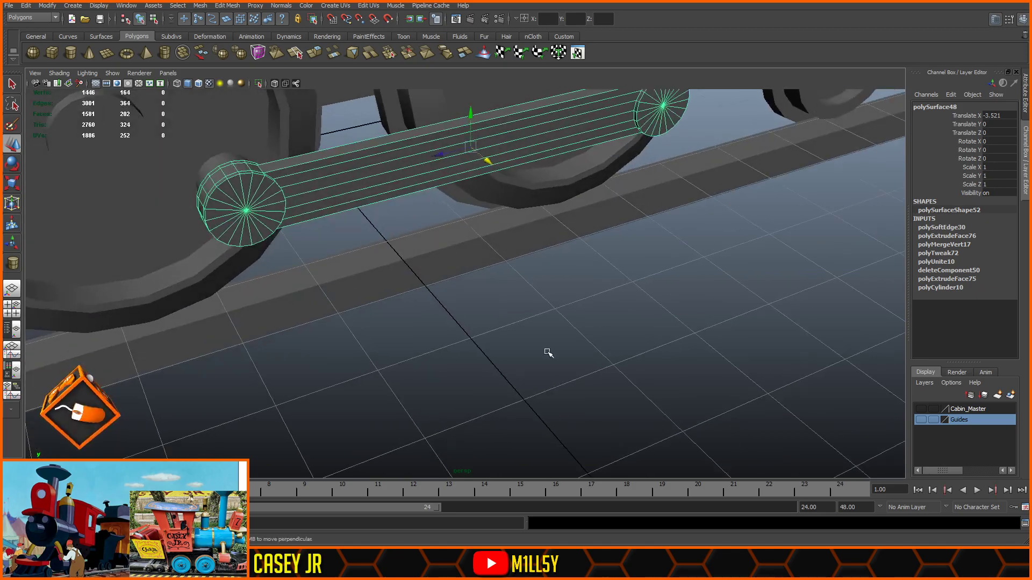
# - Examine the front of the engine around the cylinders and curved steam pipes
pyautogui.click(549, 354)
pyautogui.scroll(-5, 576, 342)
pyautogui.scroll(-3, 577, 342)
pyautogui.keyDown('alt'); pyautogui.moveTo(577, 342); pyautogui.dragTo(530, 325); pyautogui.keyUp('alt')
pyautogui.keyDown('alt'); pyautogui.moveTo(421, 326); pyautogui.dragTo(705, 369); pyautogui.keyUp('alt')
pyautogui.scroll(3, 569, 357)
pyautogui.click(423, 168)
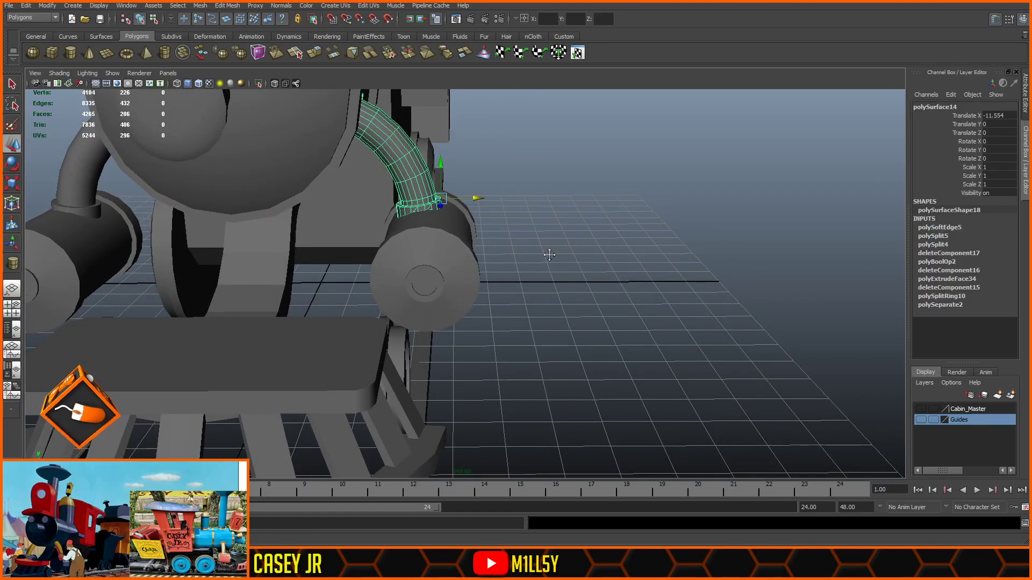
pyautogui.keyDown('alt'); pyautogui.moveTo(546, 249); pyautogui.dragTo(626, 294); pyautogui.keyUp('alt')
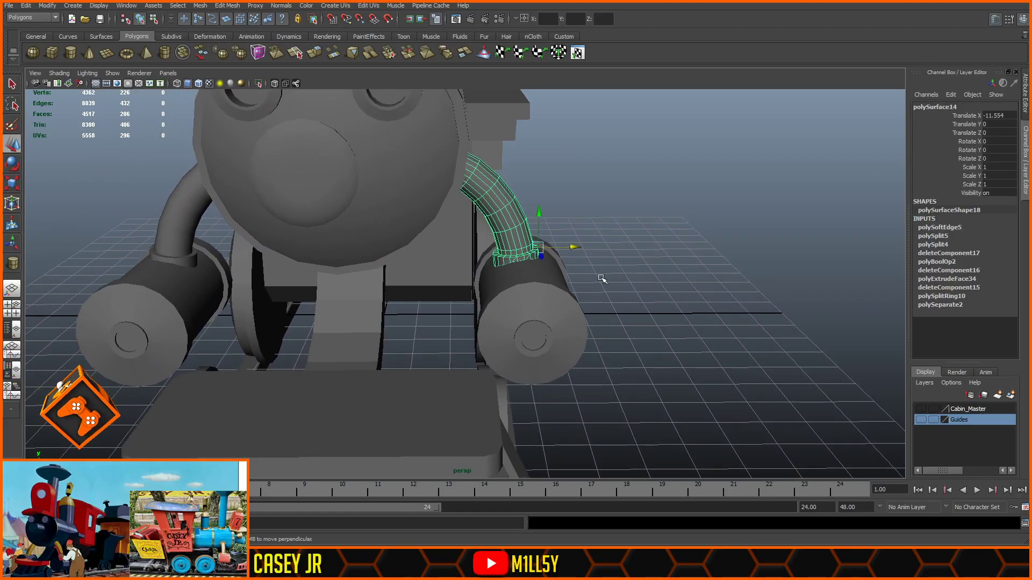
pyautogui.keyDown('alt'); pyautogui.moveTo(687, 303); pyautogui.dragTo(610, 283); pyautogui.keyUp('alt')
# - Duplicate the coupling rod and move the copy outward along X to about -3.227, in front of the original
pyautogui.click(611, 284)
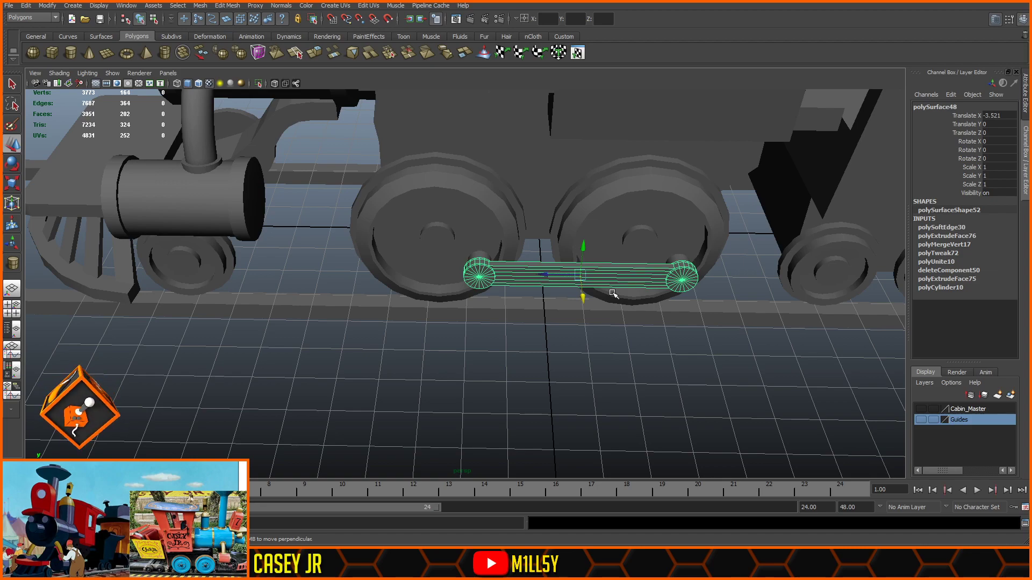
pyautogui.hotkey('ctrl', 'd')
pyautogui.hotkey('ctrl', 'z')
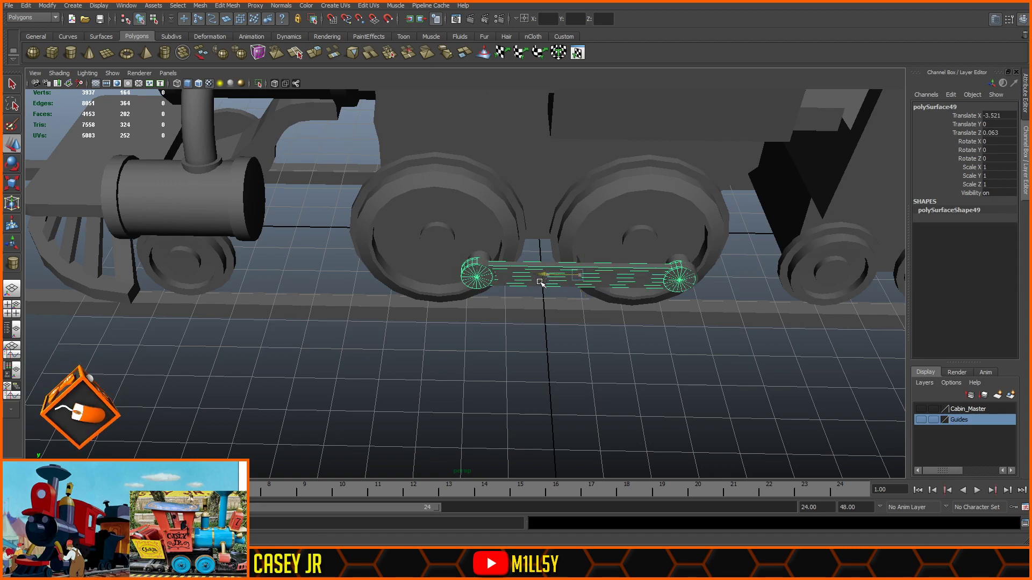
pyautogui.moveTo(587, 298); pyautogui.dragTo(587, 307)
pyautogui.keyDown('alt'); pyautogui.moveTo(652, 323); pyautogui.dragTo(446, 246); pyautogui.keyUp('alt')
pyautogui.keyDown('alt'); pyautogui.moveTo(454, 249); pyautogui.dragTo(453, 324, button='right'); pyautogui.keyUp('alt')
pyautogui.moveTo(403, 275); pyautogui.dragTo(478, 261)
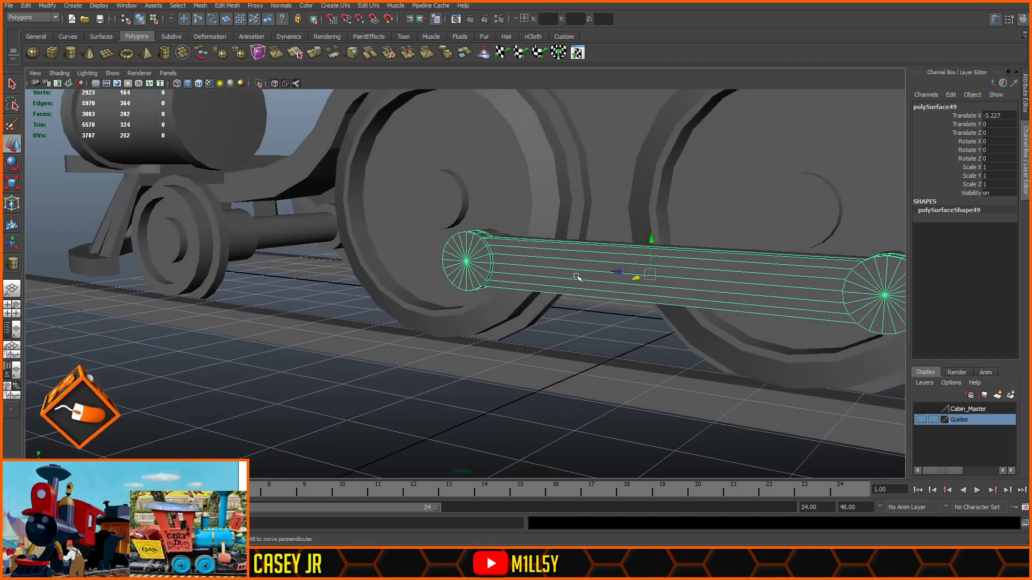
# - Snap the duplicated rod's pivot to the centre vertex of its rear end disc
pyautogui.scroll(-2, 576, 276)
pyautogui.press('Insert')
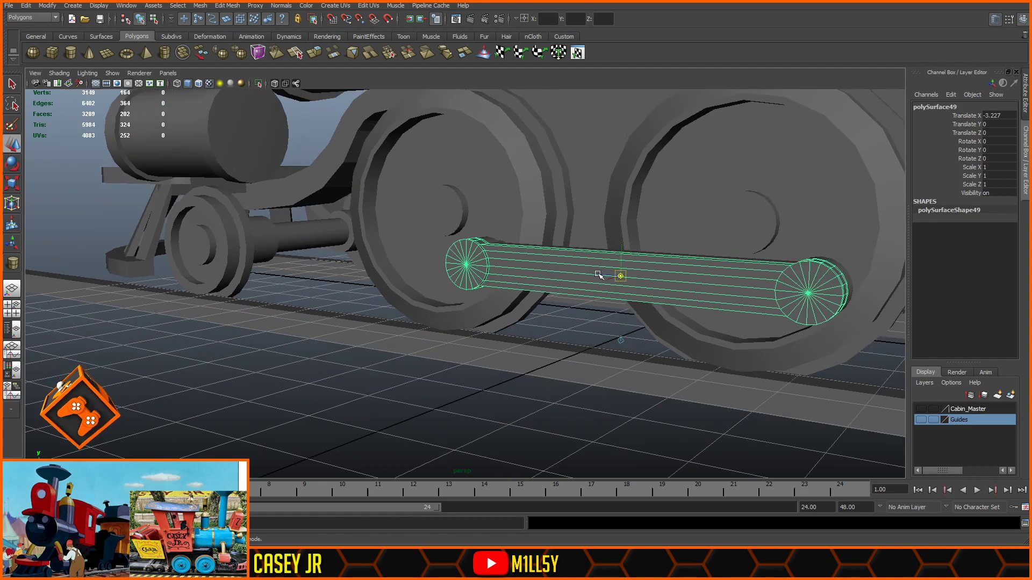
pyautogui.press('v')
pyautogui.moveTo(620, 276); pyautogui.dragTo(809, 293)
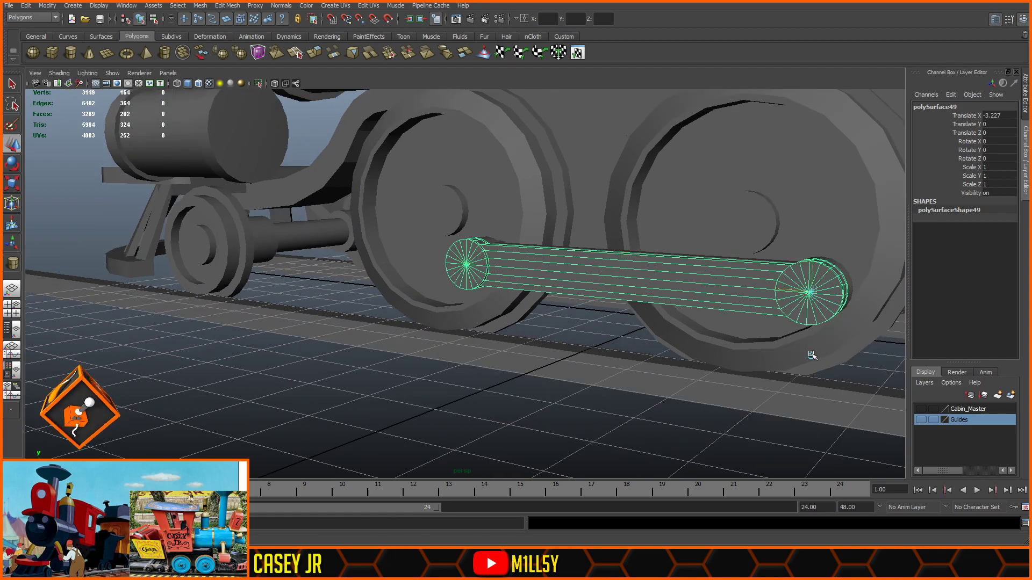
pyautogui.keyDown('alt'); pyautogui.moveTo(811, 353); pyautogui.dragTo(831, 353); pyautogui.keyUp('alt')
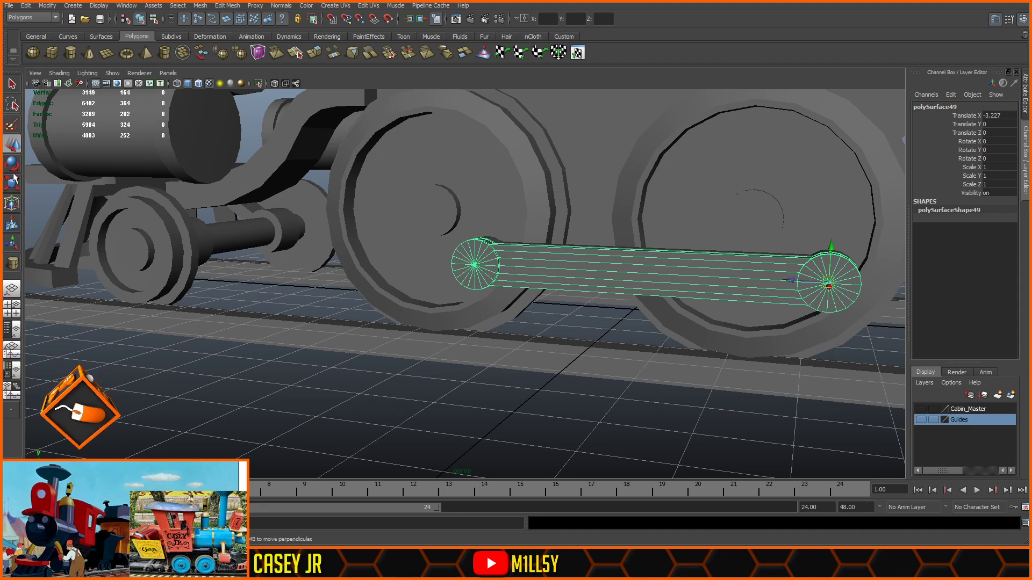
# - Try tilting the duplicated rod about its rear pivot to X rotations of about -22.8 and -12.1, and undo both rotations
pyautogui.press('e')
pyautogui.moveTo(849, 237)
pyautogui.mouseDown()
pyautogui.moveTo(875, 251)
pyautogui.moveTo(866, 245)
pyautogui.mouseUp()
pyautogui.keyDown('alt'); pyautogui.moveTo(554, 230); pyautogui.dragTo(602, 236); pyautogui.keyUp('alt')
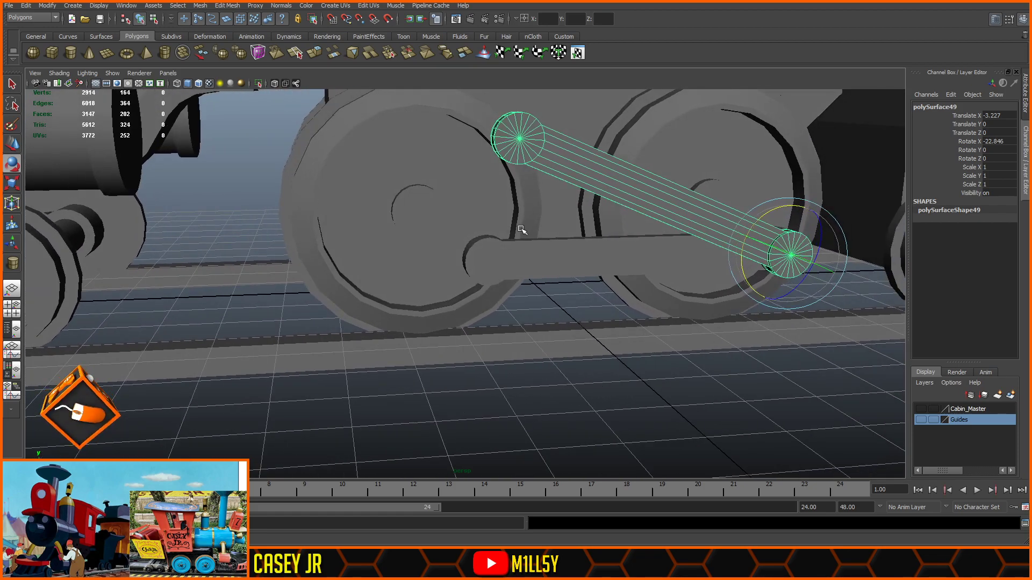
pyautogui.scroll(-3, 521, 229)
pyautogui.keyDown('alt'); pyautogui.moveTo(521, 228); pyautogui.dragTo(582, 325, button='middle'); pyautogui.keyUp('alt')
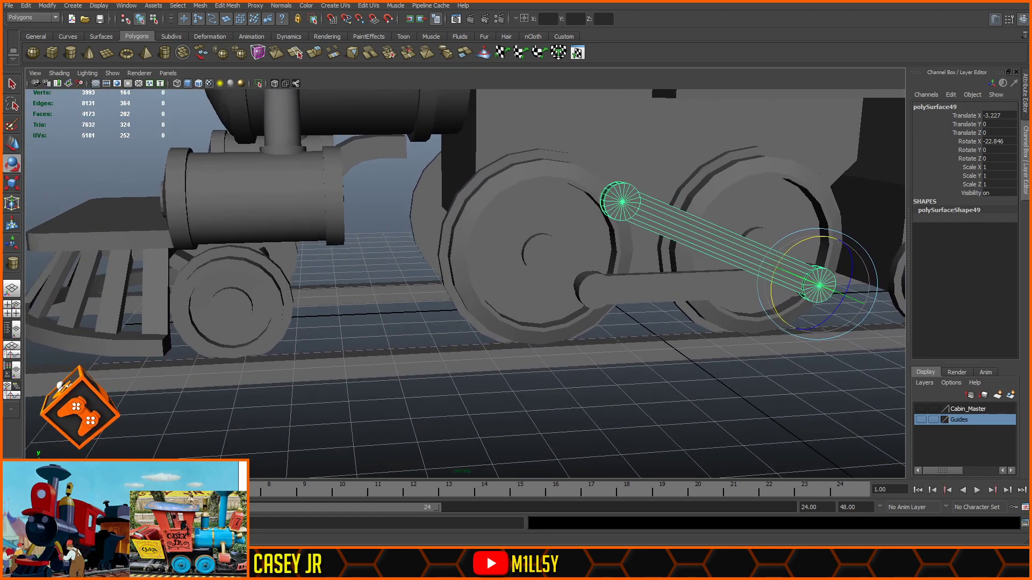
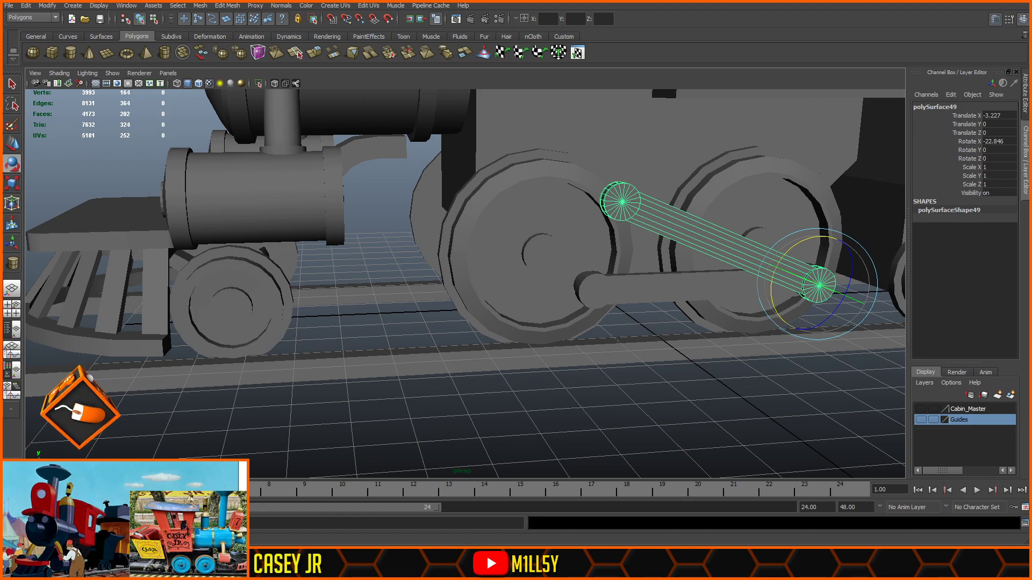
pyautogui.keyDown('alt'); pyautogui.moveTo(747, 400); pyautogui.dragTo(709, 384); pyautogui.keyUp('alt')
pyautogui.moveTo(830, 253); pyautogui.dragTo(796, 261)
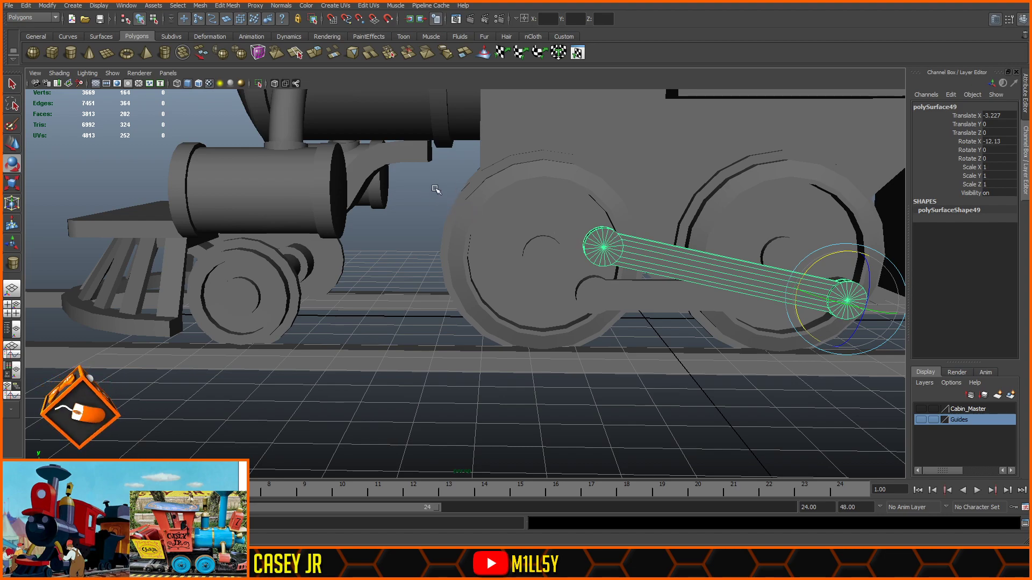
pyautogui.moveTo(627, 246); pyautogui.dragTo(576, 237, button='right')
pyautogui.hotkey('ctrl', 'z')
pyautogui.hotkey('ctrl', 'z')
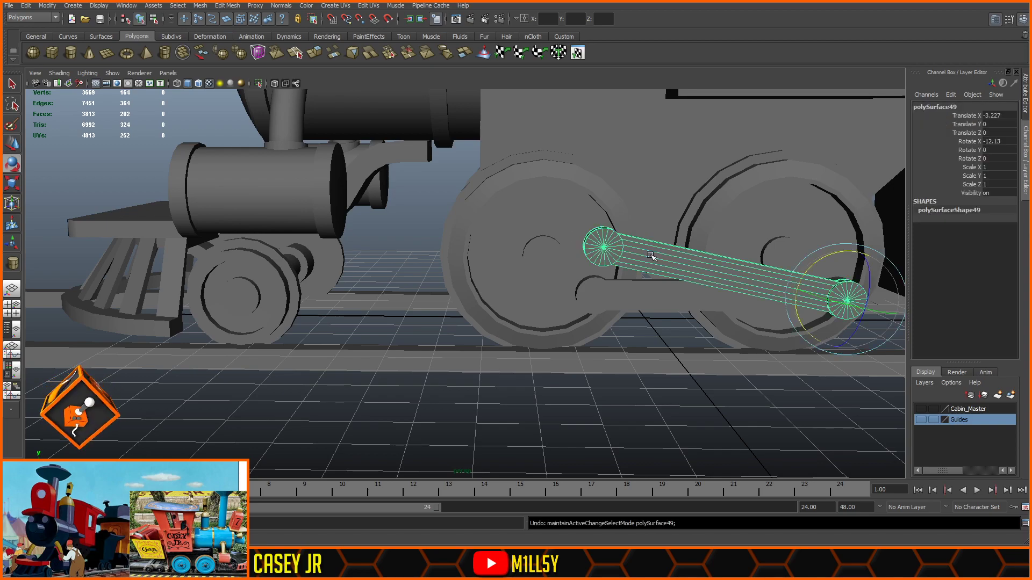
pyautogui.hotkey('ctrl', 'z')
pyautogui.hotkey('ctrl', 'z')
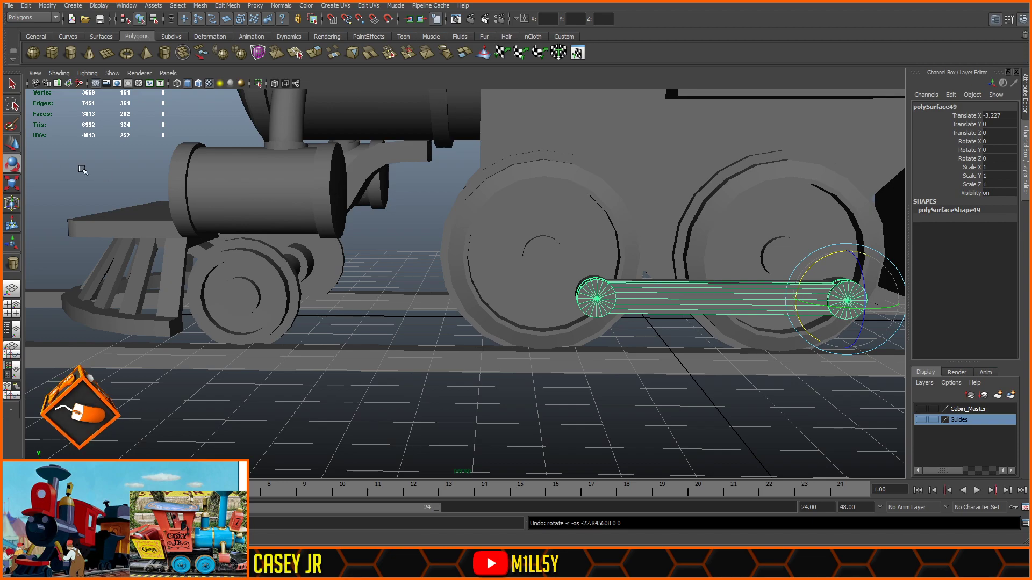
# - Lengthen the duplicated rod by moving its front end disc's vertices forward along Z, past the front driving wheel's edge
pyautogui.click(13, 178)
pyautogui.moveTo(619, 286); pyautogui.dragTo(596, 278, button='right')
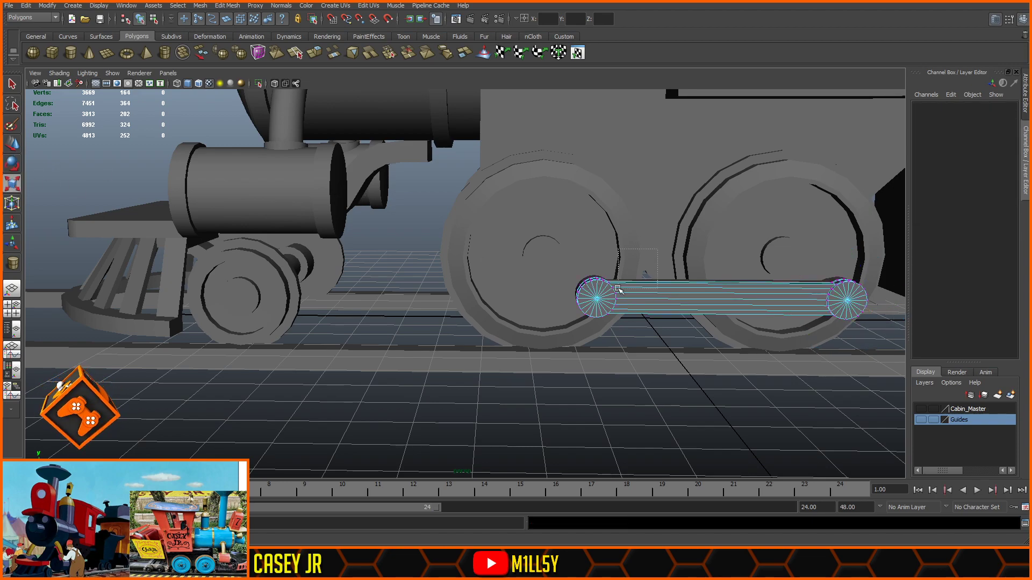
pyautogui.moveTo(633, 272); pyautogui.dragTo(520, 346)
pyautogui.press('w')
pyautogui.moveTo(564, 295); pyautogui.dragTo(404, 295)
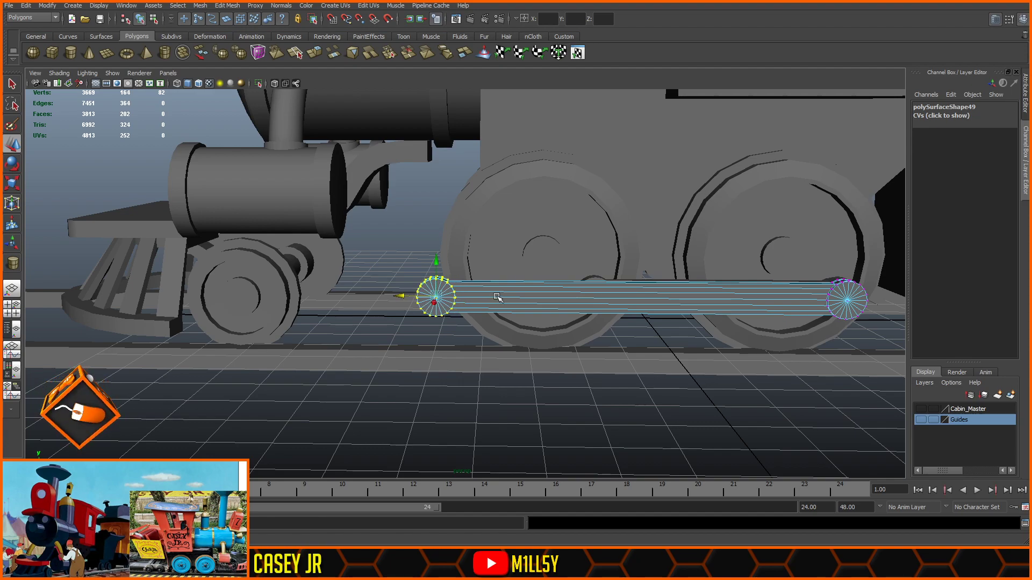
pyautogui.press('F8')
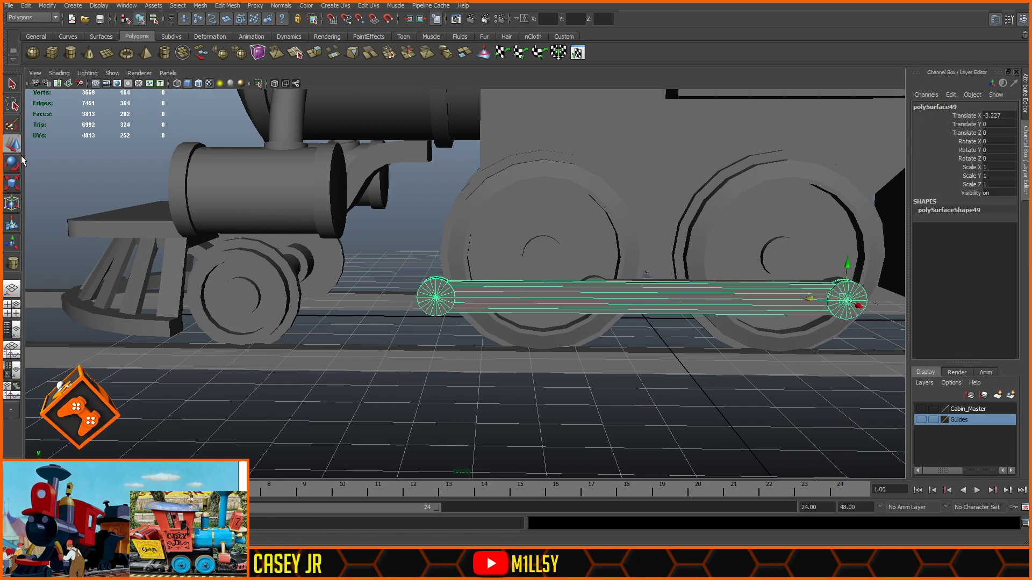
# - Try rotating the lengthened rod to about -15.3 on X around its rear pivot, and undo the rotation
pyautogui.press('e')
pyautogui.moveTo(812, 267); pyautogui.dragTo(825, 262)
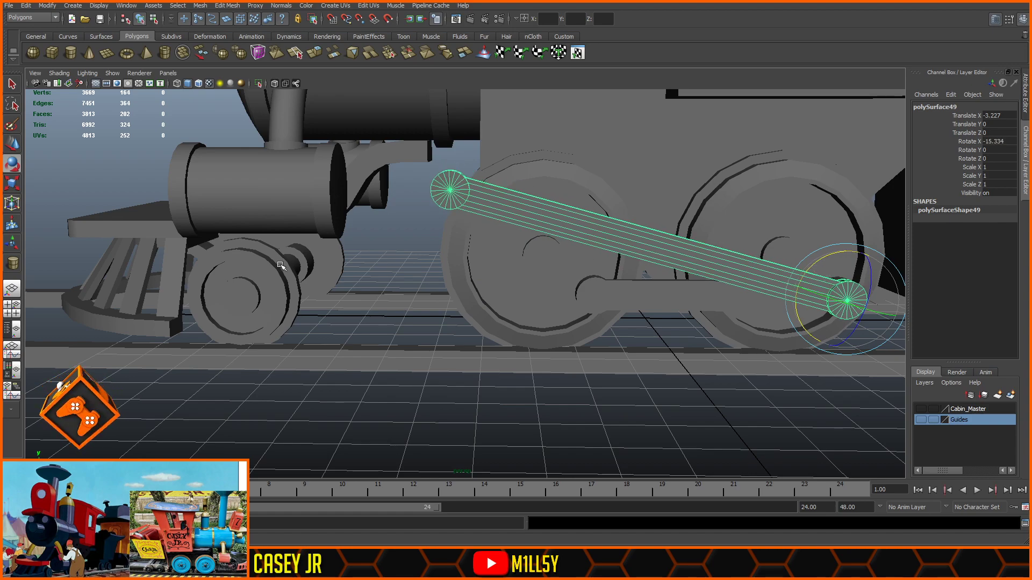
pyautogui.hotkey('ctrl', 'z')
# - Shorten the rod slightly by moving its front end disc's vertices back toward the wheel
pyautogui.press('F8')
pyautogui.moveTo(489, 262); pyautogui.dragTo(362, 347)
pyautogui.press('w')
pyautogui.moveTo(395, 298); pyautogui.dragTo(410, 297)
pyautogui.press('F8')
# - Try tilting the shortened rod to about -15.1 on X around its rear pivot, and undo the rotation
pyautogui.press('e')
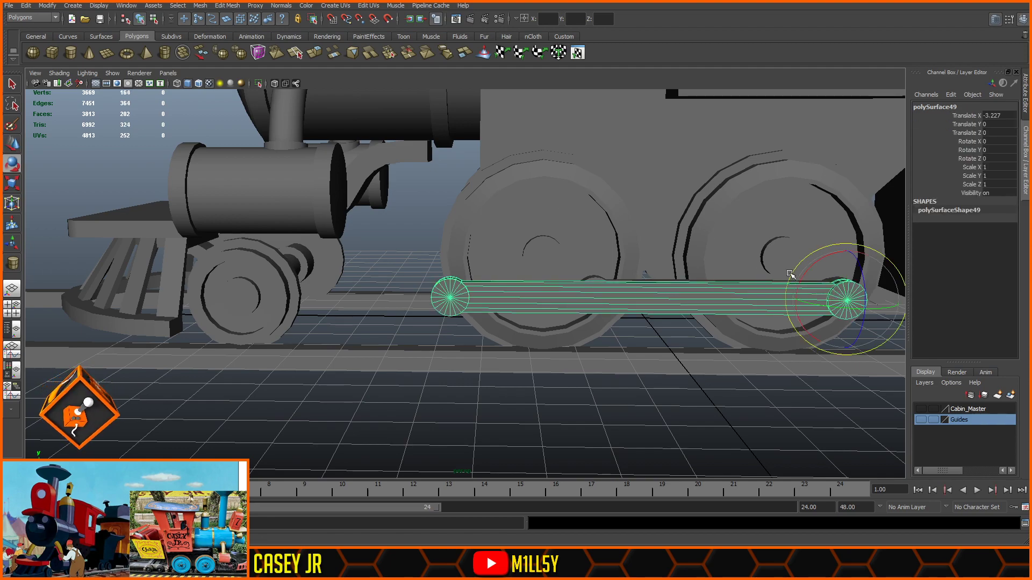
pyautogui.moveTo(796, 272); pyautogui.dragTo(815, 267)
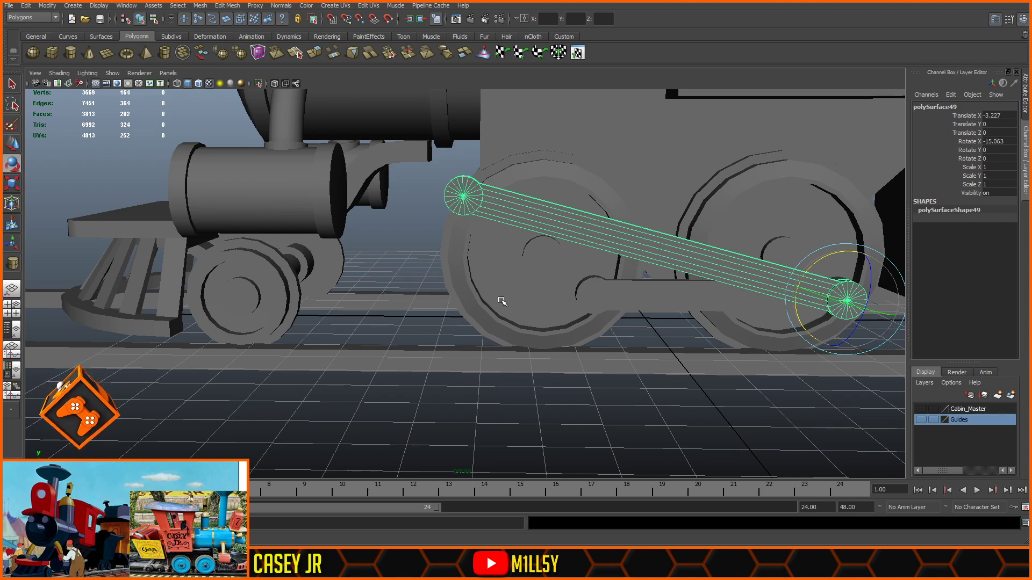
pyautogui.hotkey('ctrl', 'z')
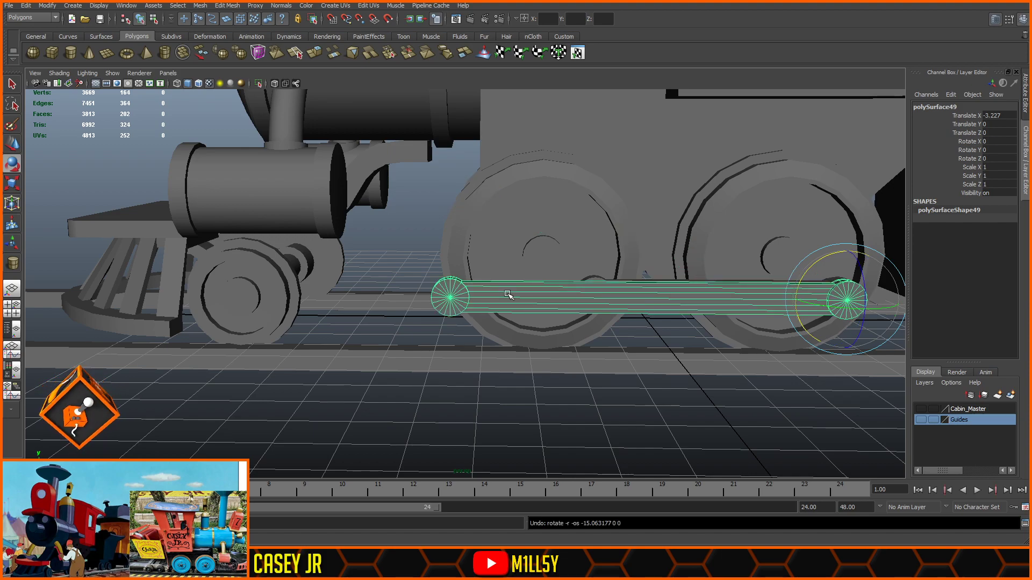
# - Move the front end disc's vertices a little further back along Z to shorten the rod again
pyautogui.press('F8')
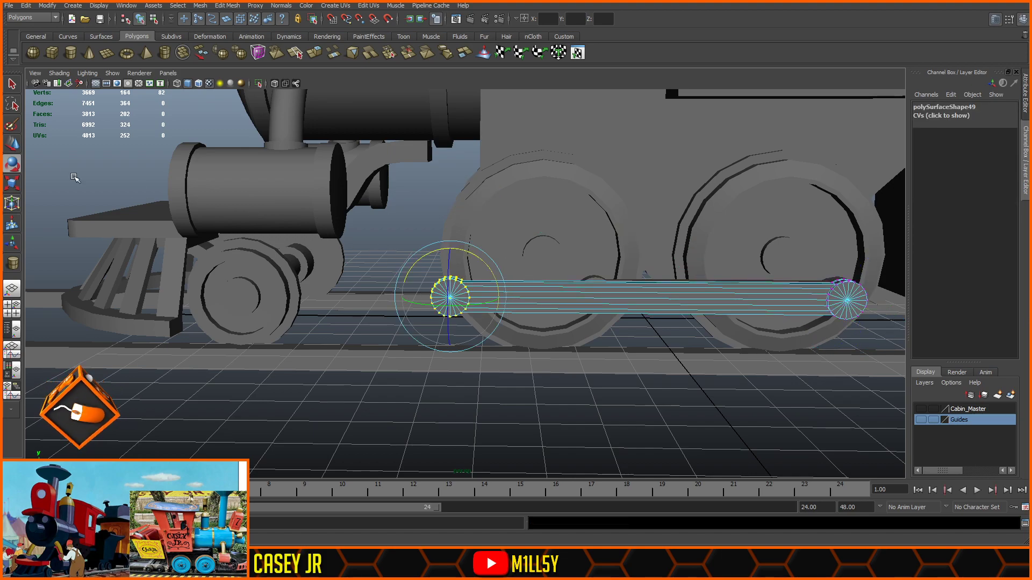
pyautogui.click(12, 144)
pyautogui.moveTo(410, 296); pyautogui.dragTo(425, 298)
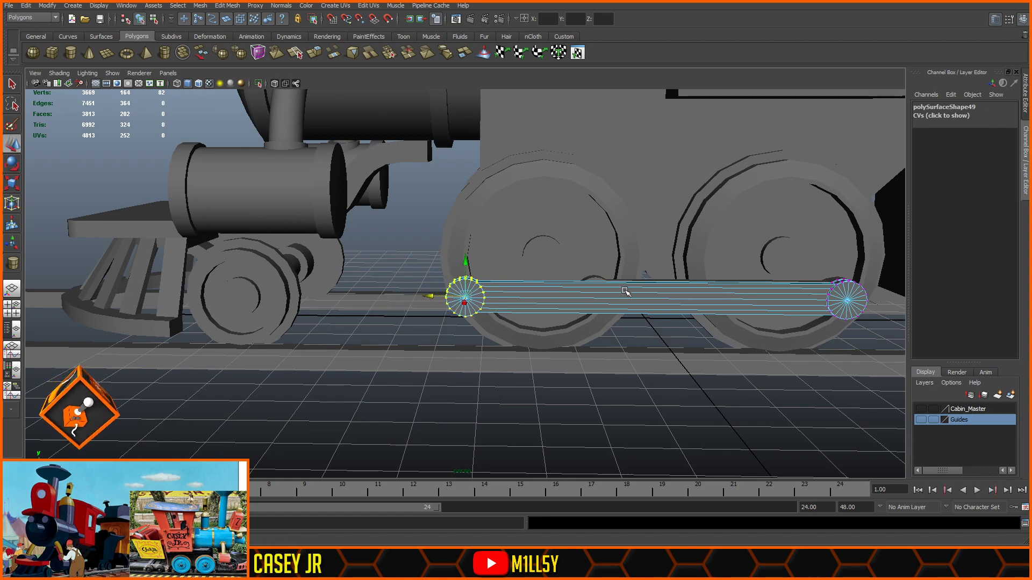
pyautogui.press('F8')
# - Try tilting the rod to about -16.5 on X to check its length, and undo the rotation
pyautogui.press('e')
pyautogui.moveTo(808, 270); pyautogui.dragTo(821, 263)
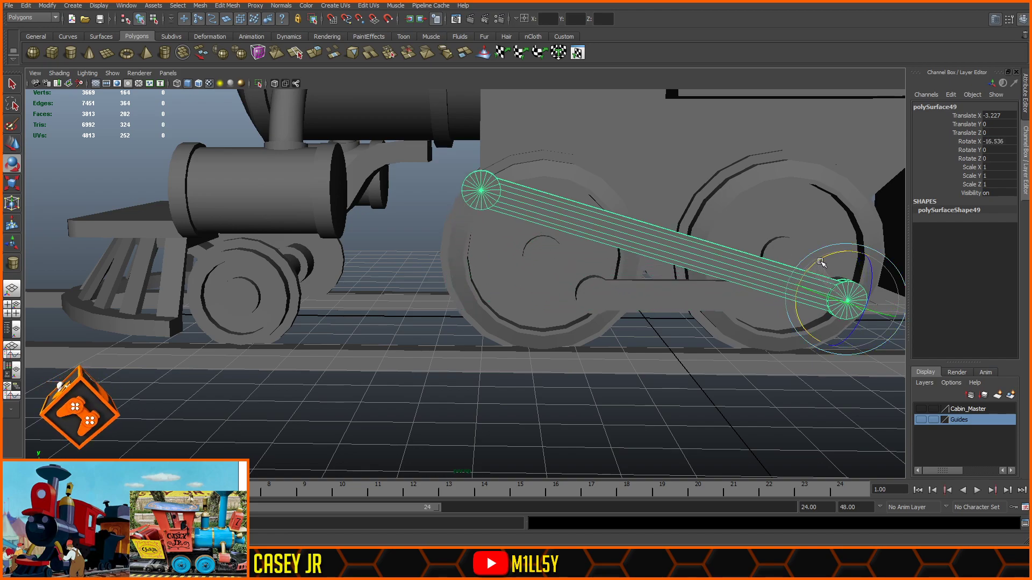
pyautogui.moveTo(472, 315)
pyautogui.keyDown('alt'); pyautogui.mouseDown()
pyautogui.moveTo(462, 297)
pyautogui.moveTo(470, 310)
pyautogui.mouseUp(); pyautogui.keyUp('alt')
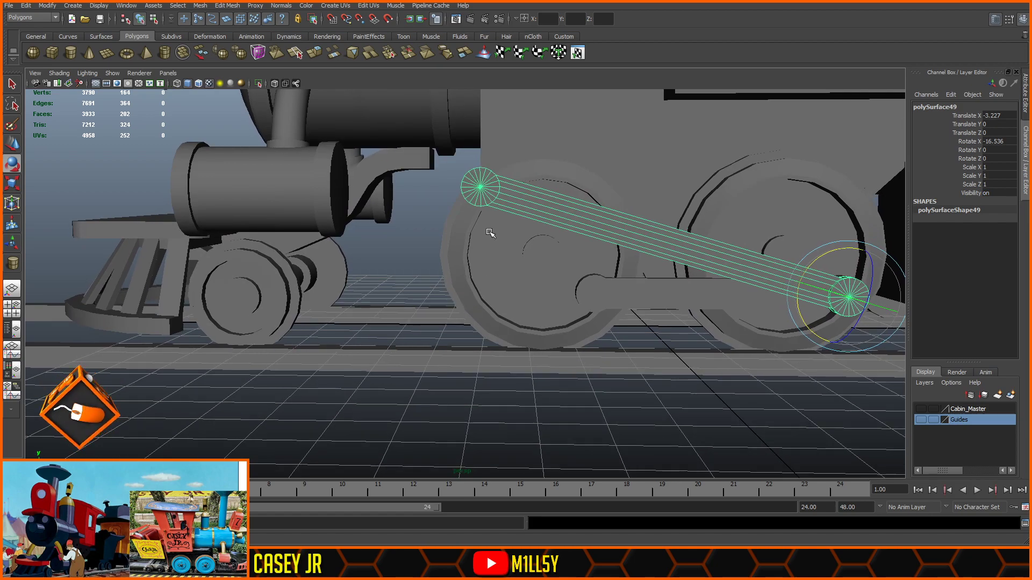
pyautogui.hotkey('ctrl', 'z')
# - Select the front end disc's vertices and nudge them slightly rearward to fine-tune the rod's length
pyautogui.moveTo(474, 288); pyautogui.dragTo(430, 290, button='right')
pyautogui.moveTo(505, 258); pyautogui.dragTo(440, 295)
pyautogui.click(12, 144)
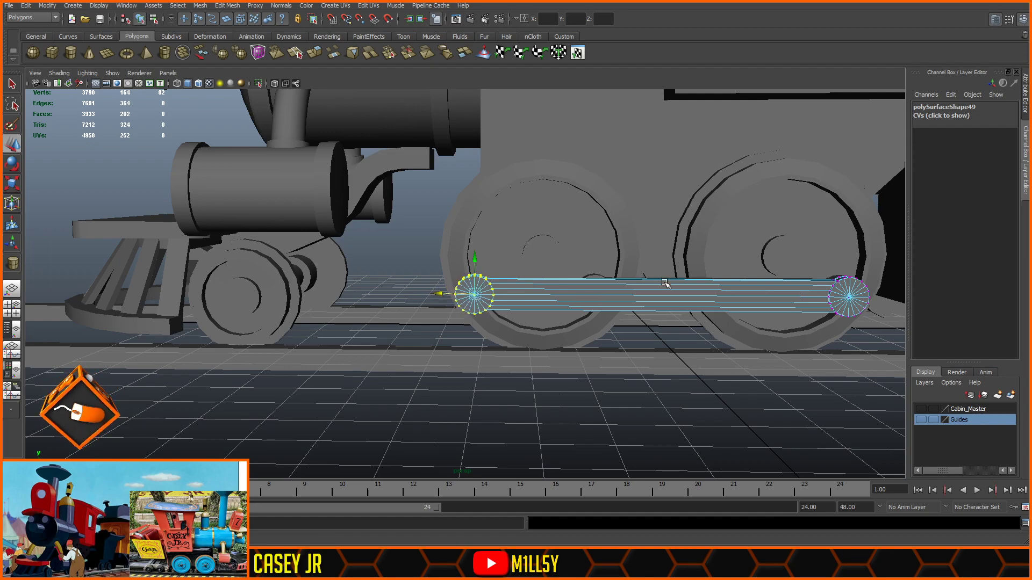
pyautogui.press('F8')
# - Rotate the second rod to about -15.394 on X around its rear pivot so its front end rises toward the cylinder
pyautogui.press('e')
pyautogui.moveTo(817, 260); pyautogui.dragTo(824, 251)
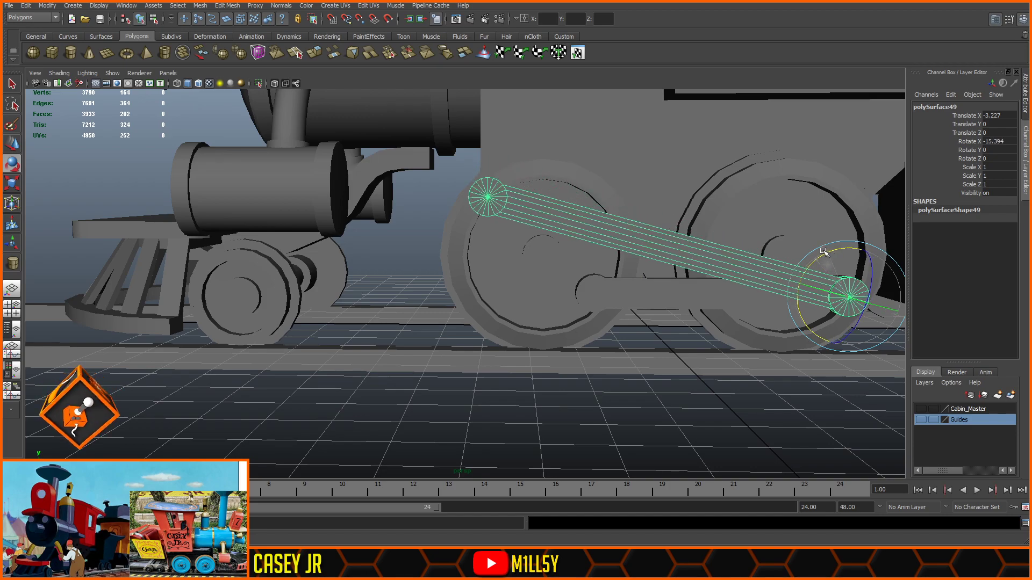
pyautogui.moveTo(575, 391)
pyautogui.keyDown('alt'); pyautogui.mouseDown()
pyautogui.moveTo(559, 392)
pyautogui.moveTo(569, 456)
pyautogui.moveTo(543, 410)
pyautogui.moveTo(499, 385)
pyautogui.moveTo(557, 392)
pyautogui.moveTo(559, 379)
pyautogui.mouseUp(); pyautogui.keyUp('alt')
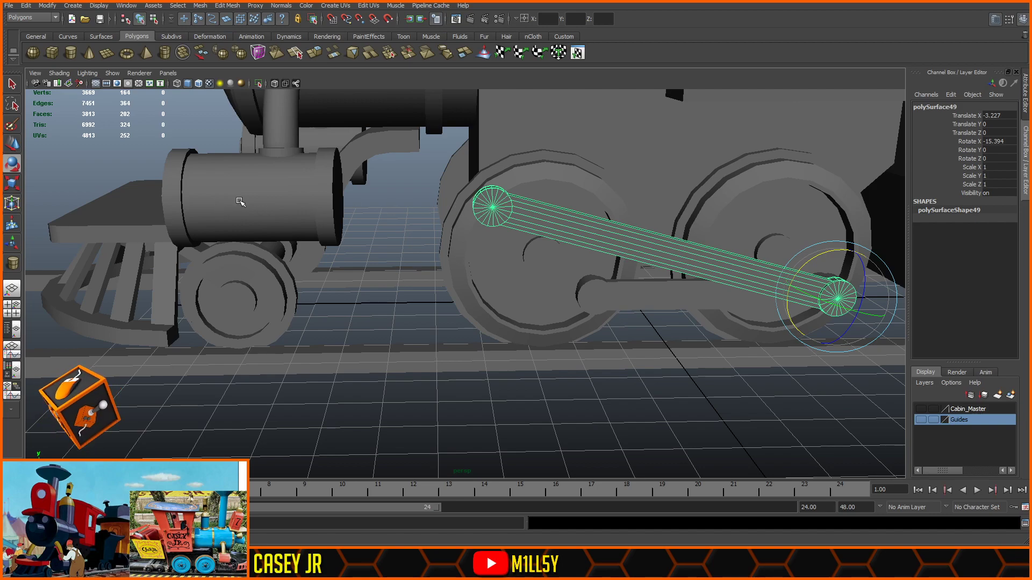
pyautogui.keyDown('alt'); pyautogui.moveTo(553, 291); pyautogui.dragTo(579, 287, button='middle'); pyautogui.keyUp('alt')
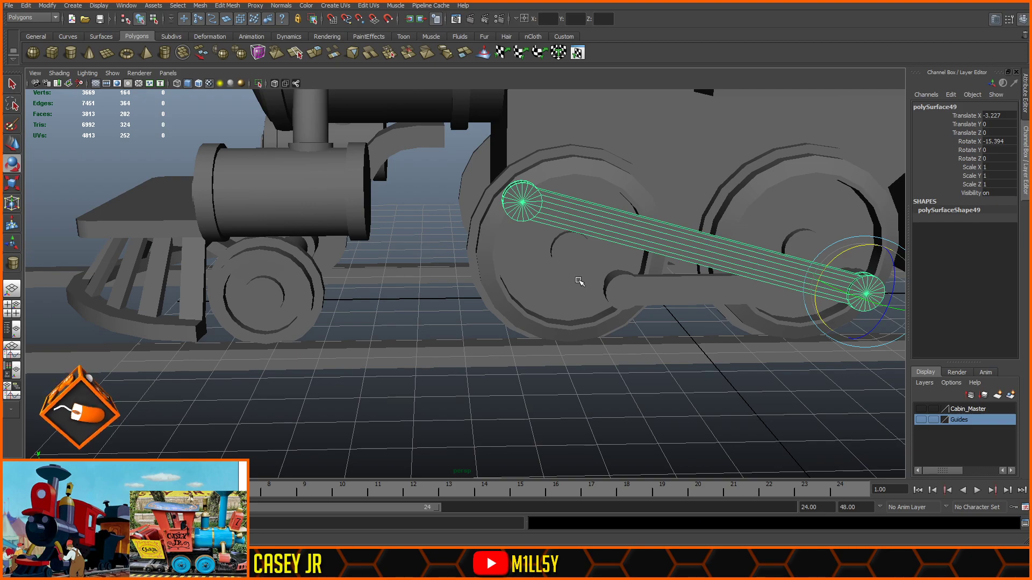
# - Duplicate the tilted rod and move the copy outward along X to about 2.756, clear of the engine
pyautogui.keyDown('alt'); pyautogui.moveTo(672, 248); pyautogui.dragTo(645, 219); pyautogui.keyUp('alt')
pyautogui.click(9, 144)
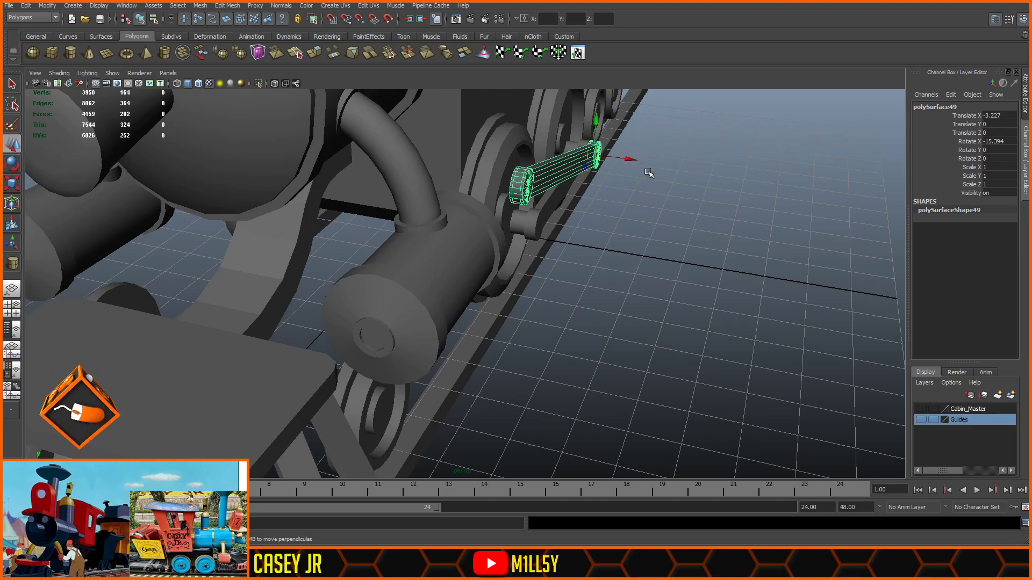
pyautogui.hotkey('ctrl', 'd')
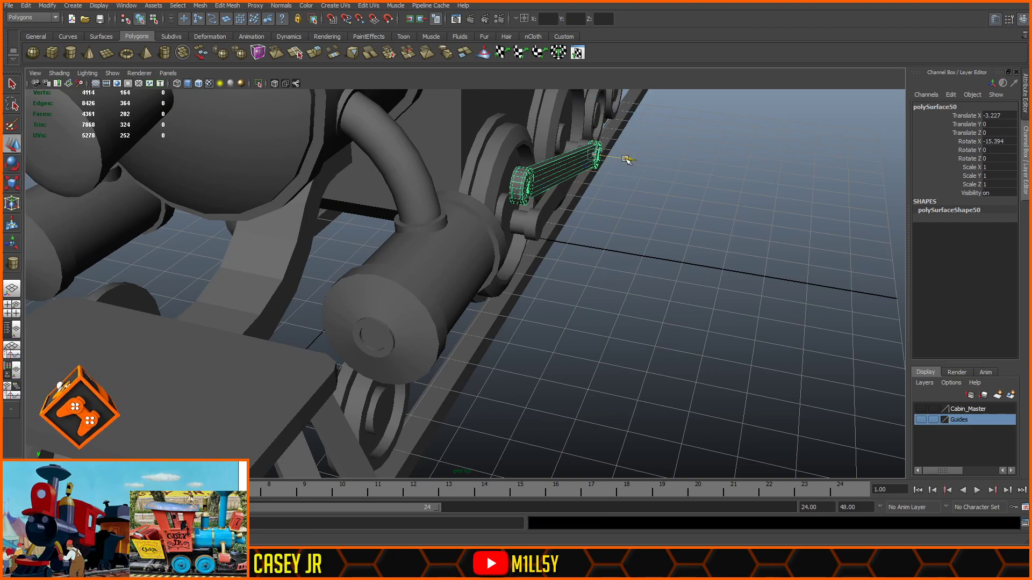
pyautogui.moveTo(628, 160); pyautogui.dragTo(846, 215)
pyautogui.keyDown('alt'); pyautogui.moveTo(825, 229); pyautogui.dragTo(751, 244, button='middle'); pyautogui.keyUp('alt')
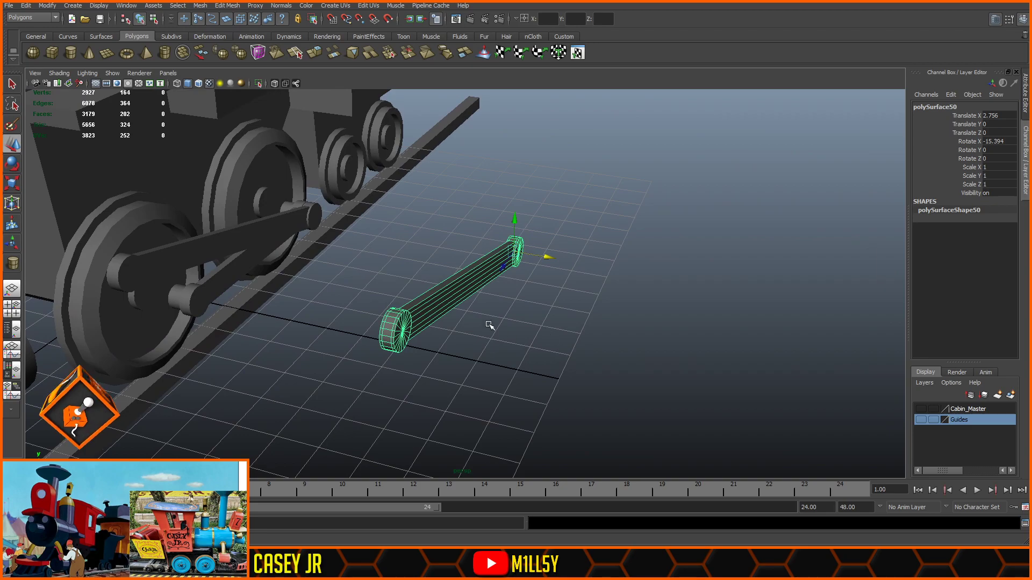
# - Examine the copied rod and its front end disc from several angles beside the driving wheels
pyautogui.keyDown('alt'); pyautogui.moveTo(491, 328); pyautogui.dragTo(605, 237, button='middle'); pyautogui.keyUp('alt')
pyautogui.scroll(3, 607, 237)
pyautogui.keyDown('alt'); pyautogui.moveTo(720, 255); pyautogui.dragTo(594, 304); pyautogui.keyUp('alt')
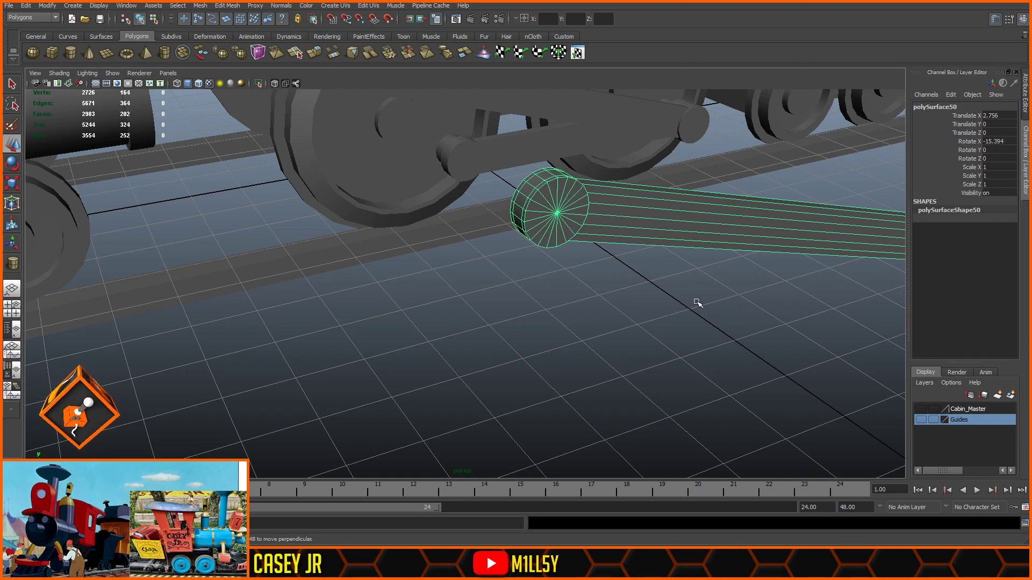
pyautogui.keyDown('alt'); pyautogui.moveTo(665, 289); pyautogui.dragTo(487, 233); pyautogui.keyUp('alt')
pyautogui.scroll(-2, 486, 233)
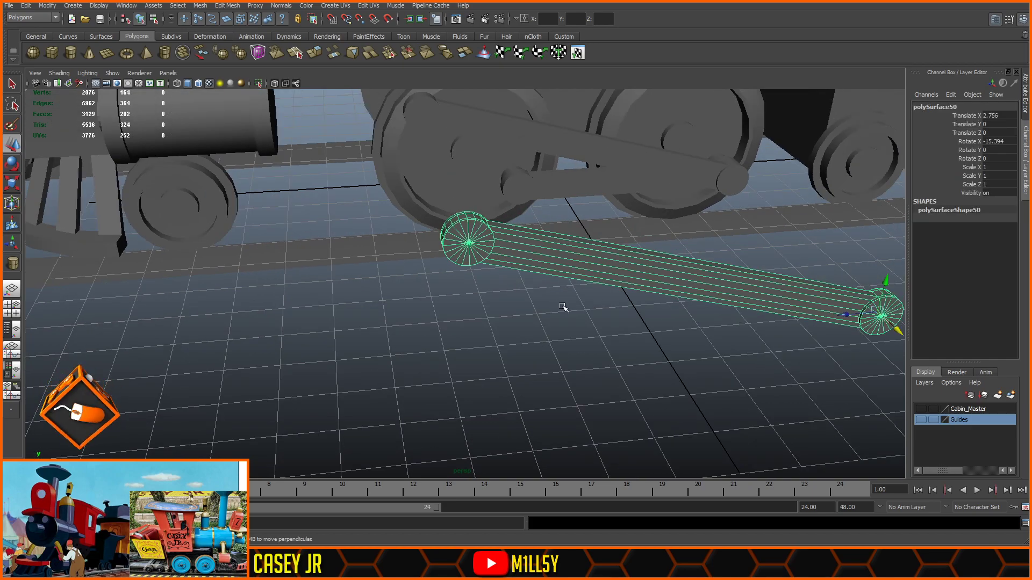
pyautogui.keyDown('alt'); pyautogui.moveTo(563, 307); pyautogui.dragTo(601, 276); pyautogui.keyUp('alt')
pyautogui.scroll(2, 671, 243)
pyautogui.scroll(2, 671, 242)
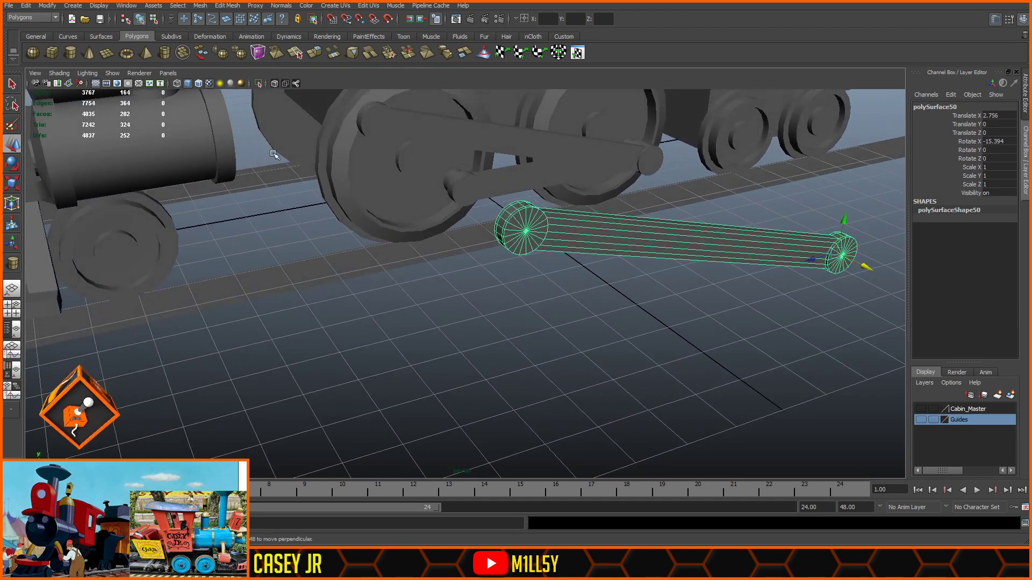
# - Create a tall polygon cube on the grid in front of the copied rod
pyautogui.click(51, 54)
pyautogui.keyDown('alt'); pyautogui.moveTo(573, 323); pyautogui.dragTo(495, 408); pyautogui.keyUp('alt')
pyautogui.keyDown('alt'); pyautogui.moveTo(495, 408); pyautogui.dragTo(550, 349, button='middle'); pyautogui.keyUp('alt')
pyautogui.keyDown('alt'); pyautogui.moveTo(512, 373); pyautogui.dragTo(471, 397); pyautogui.keyUp('alt')
pyautogui.moveTo(426, 357); pyautogui.dragTo(500, 334)
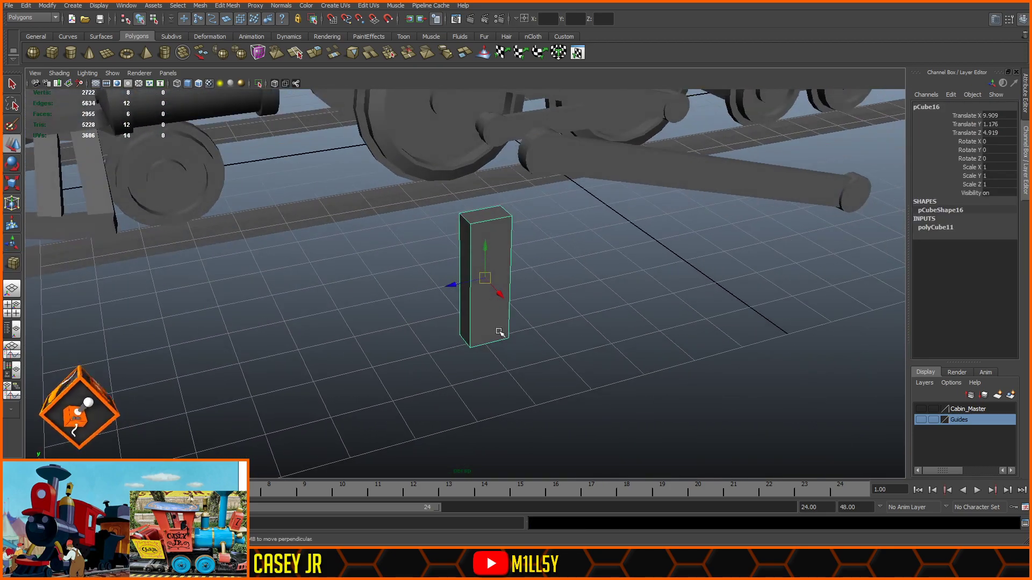
# - Scale the cube to about 0.409 in Y and raise it to about 3.223 in Y, level with the rod's front end
pyautogui.click(12, 184)
pyautogui.moveTo(485, 239); pyautogui.dragTo(488, 130)
pyautogui.click(19, 144)
pyautogui.keyDown('alt'); pyautogui.moveTo(647, 153); pyautogui.dragTo(529, 154); pyautogui.keyUp('alt')
pyautogui.keyDown('alt'); pyautogui.moveTo(528, 154); pyautogui.dragTo(550, 239, button='middle'); pyautogui.keyUp('alt')
pyautogui.keyDown('alt'); pyautogui.moveTo(550, 240); pyautogui.dragTo(601, 235); pyautogui.keyUp('alt')
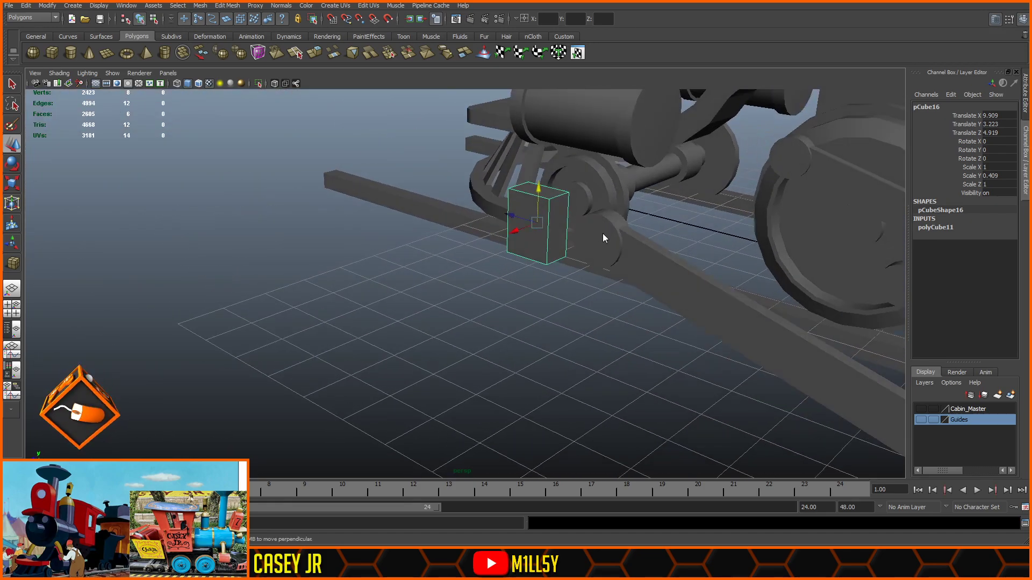
# - In the side view with wireframe on shaded, reduce the cube's Y scale to 0.38 and snap its height to the rod's front disc centre
pyautogui.press('space')
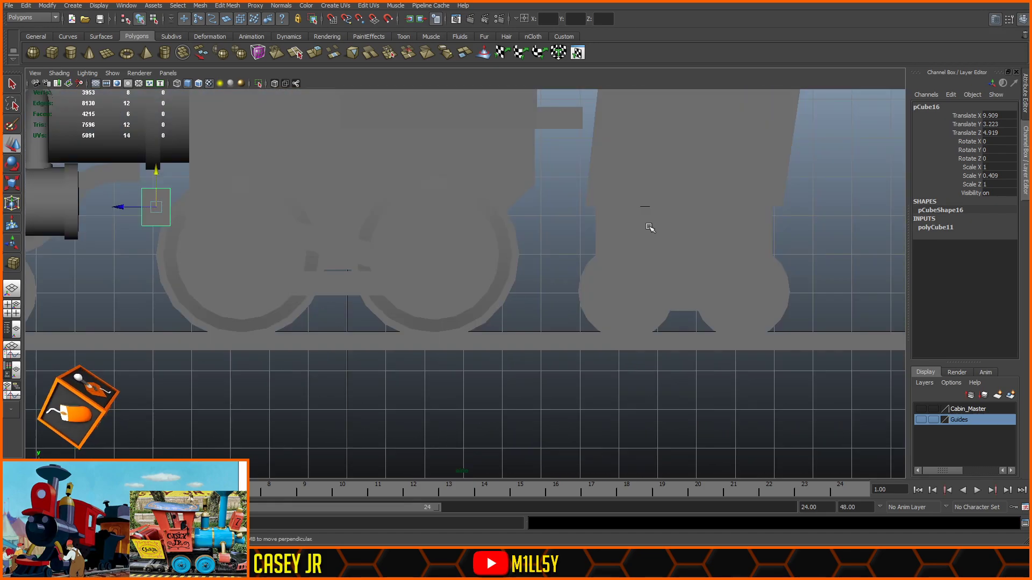
pyautogui.click(199, 84)
pyautogui.moveTo(255, 207)
pyautogui.keyDown('alt'); pyautogui.mouseDown(button='middle')
pyautogui.moveTo(532, 270)
pyautogui.moveTo(559, 295)
pyautogui.mouseUp(button='middle'); pyautogui.keyUp('alt')
pyautogui.scroll(7, 532, 271)
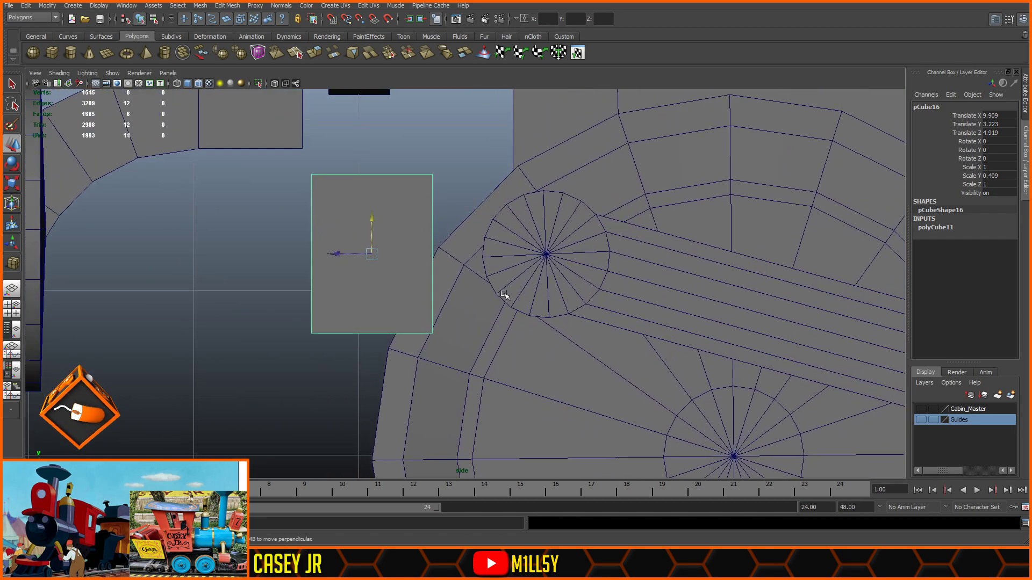
pyautogui.press('r')
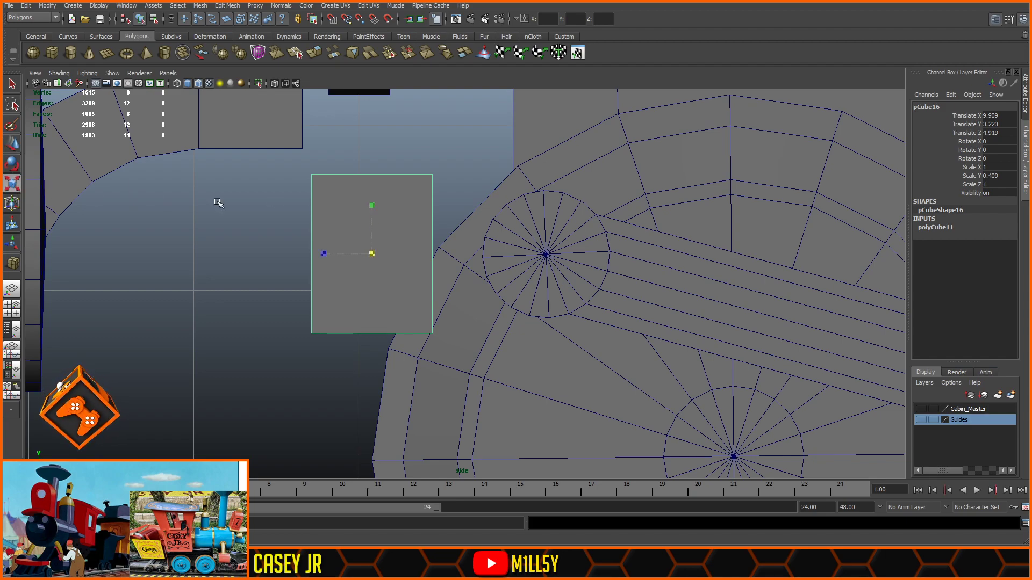
pyautogui.moveTo(372, 205); pyautogui.dragTo(372, 210)
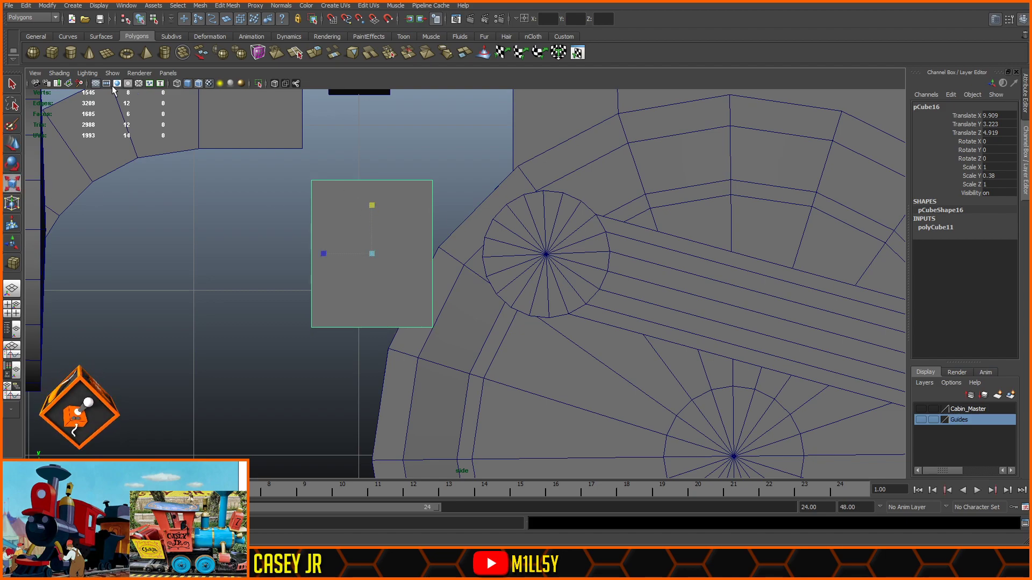
pyautogui.click(9, 146)
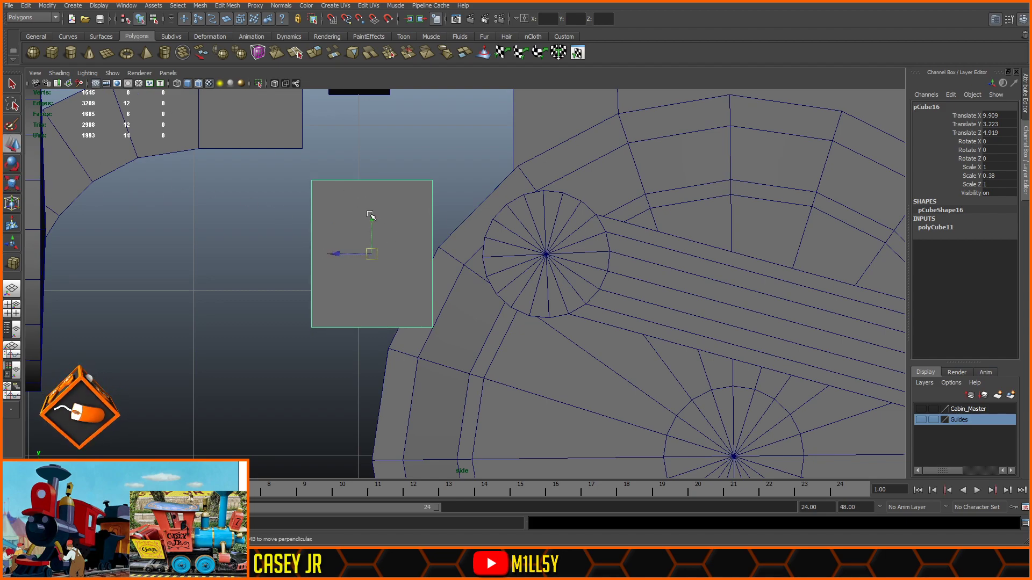
pyautogui.moveTo(371, 218); pyautogui.dragTo(546, 254)
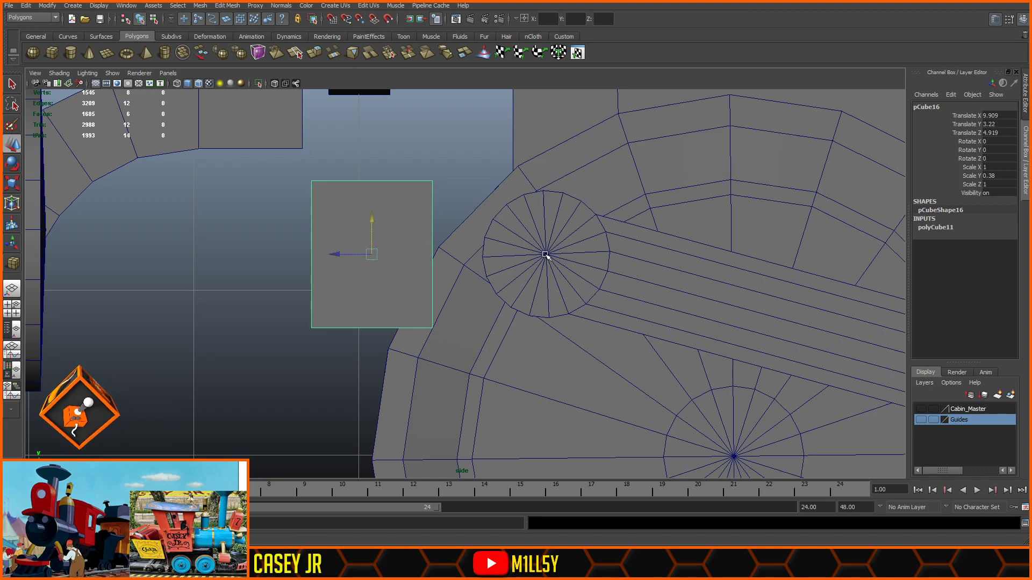
# - Scale the block in front of the rod to 0.41 in Y
pyautogui.click(12, 184)
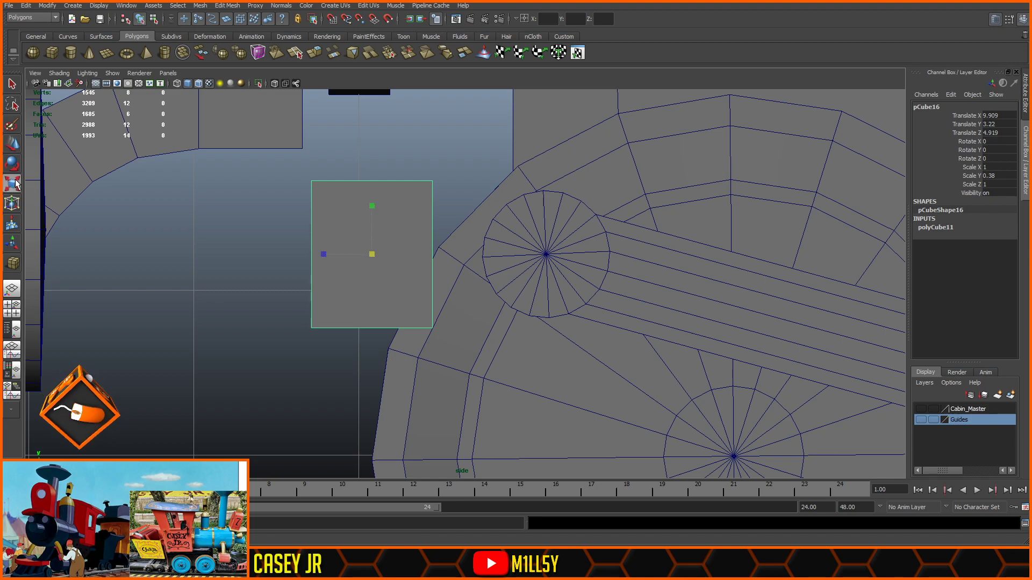
pyautogui.moveTo(370, 208); pyautogui.dragTo(371, 199)
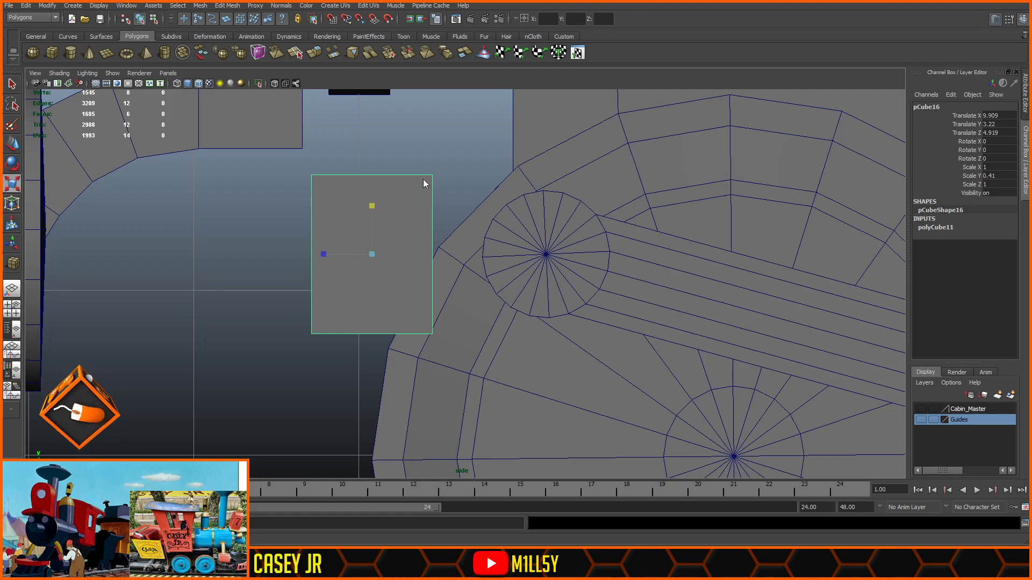
pyautogui.press('space')
pyautogui.keyDown('alt'); pyautogui.moveTo(544, 246); pyautogui.dragTo(430, 249); pyautogui.keyUp('alt')
# - In the top view, align the rod and the block on the same grid line, with Translate X 2.944 for the rod and 10 for the block
pyautogui.click(11, 144)
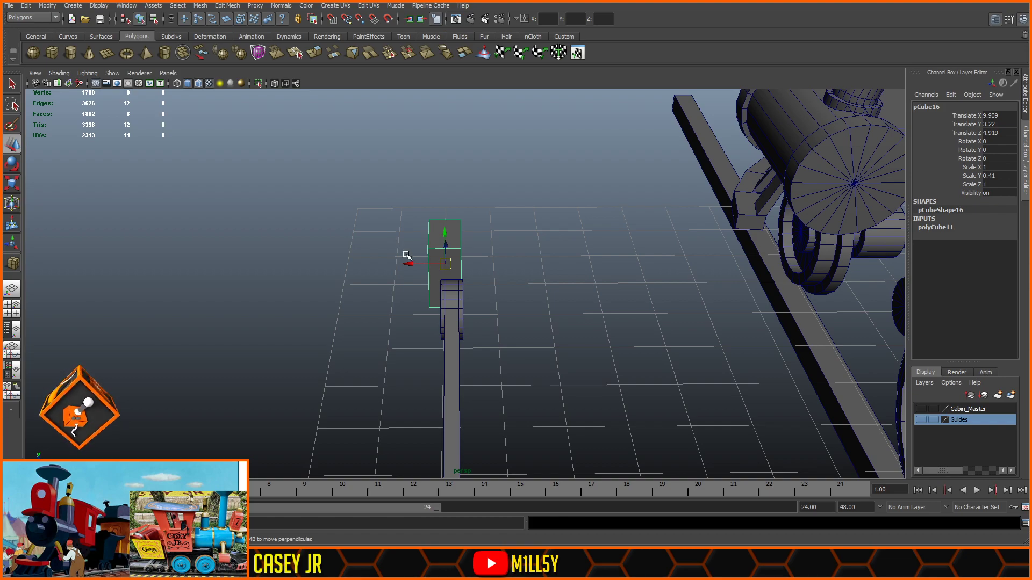
pyautogui.press('space')
pyautogui.press('space')
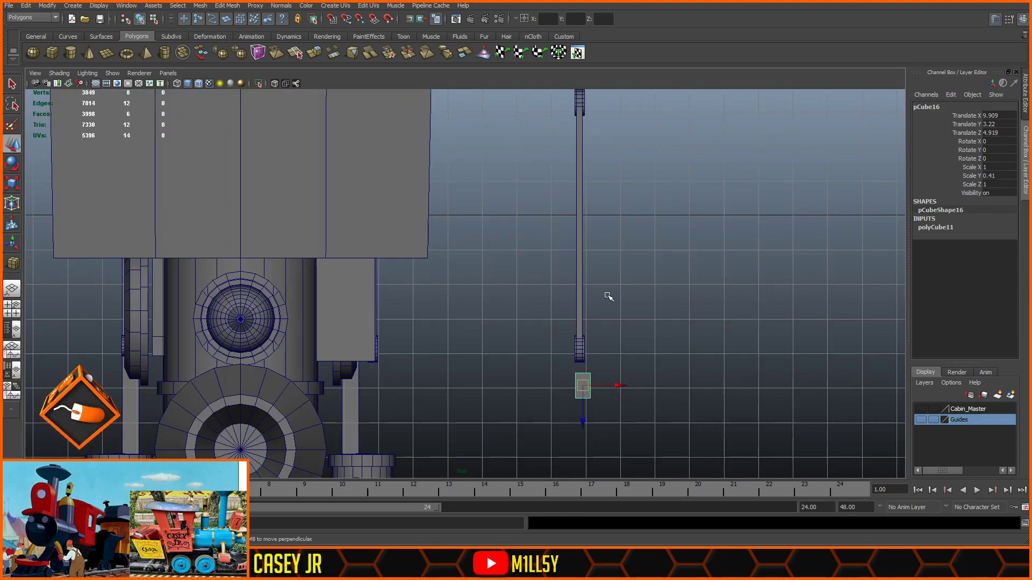
pyautogui.keyDown('alt'); pyautogui.moveTo(600, 297); pyautogui.dragTo(469, 224, button='middle'); pyautogui.keyUp('alt')
pyautogui.click(505, 226)
pyautogui.keyDown('alt'); pyautogui.moveTo(535, 252); pyautogui.dragTo(453, 253, button='middle'); pyautogui.keyUp('alt')
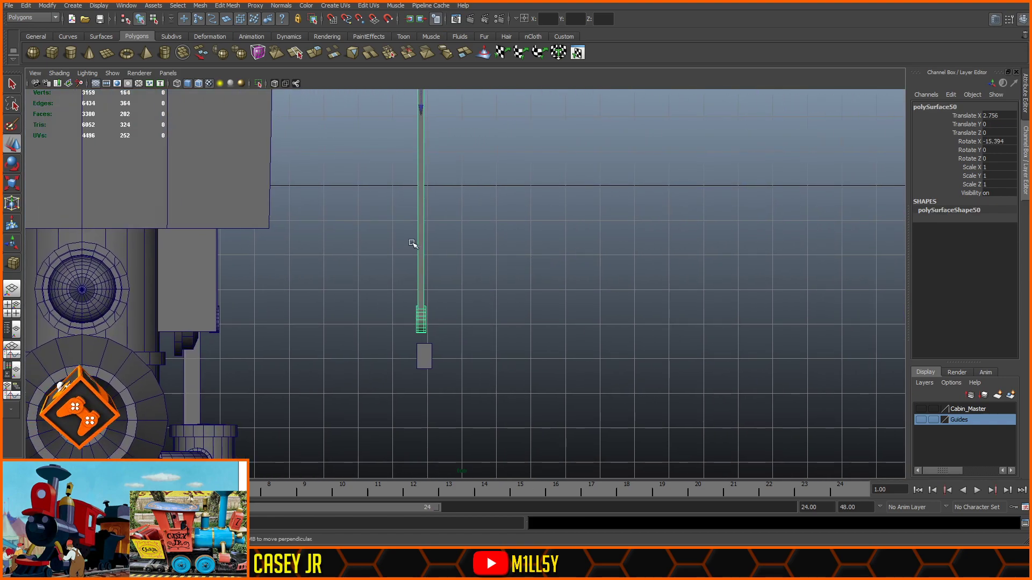
pyautogui.keyDown('alt'); pyautogui.moveTo(504, 195); pyautogui.dragTo(512, 252, button='middle'); pyautogui.keyUp('alt')
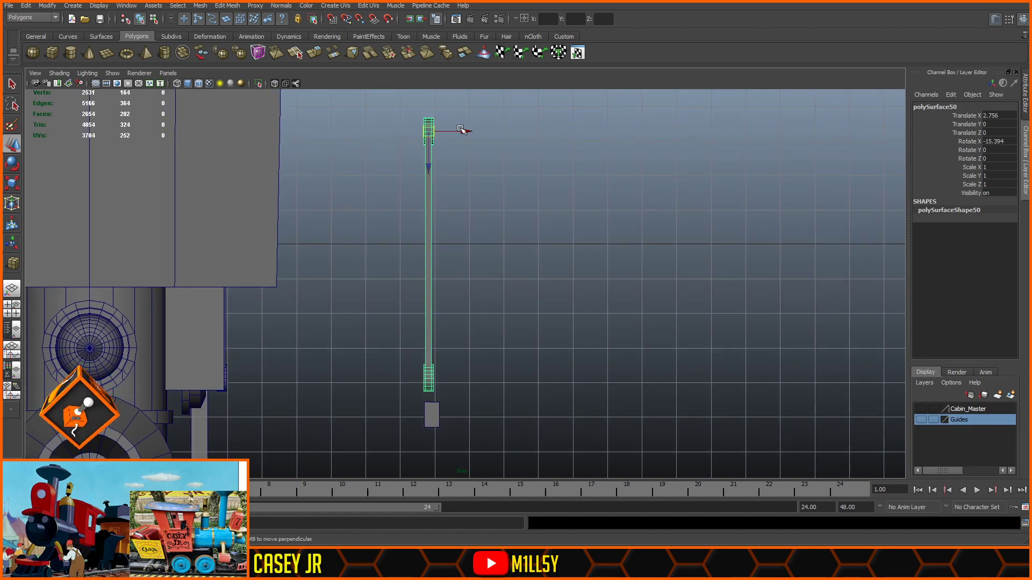
pyautogui.moveTo(462, 131)
pyautogui.mouseDown()
pyautogui.moveTo(500, 131)
pyautogui.moveTo(468, 131)
pyautogui.mouseUp()
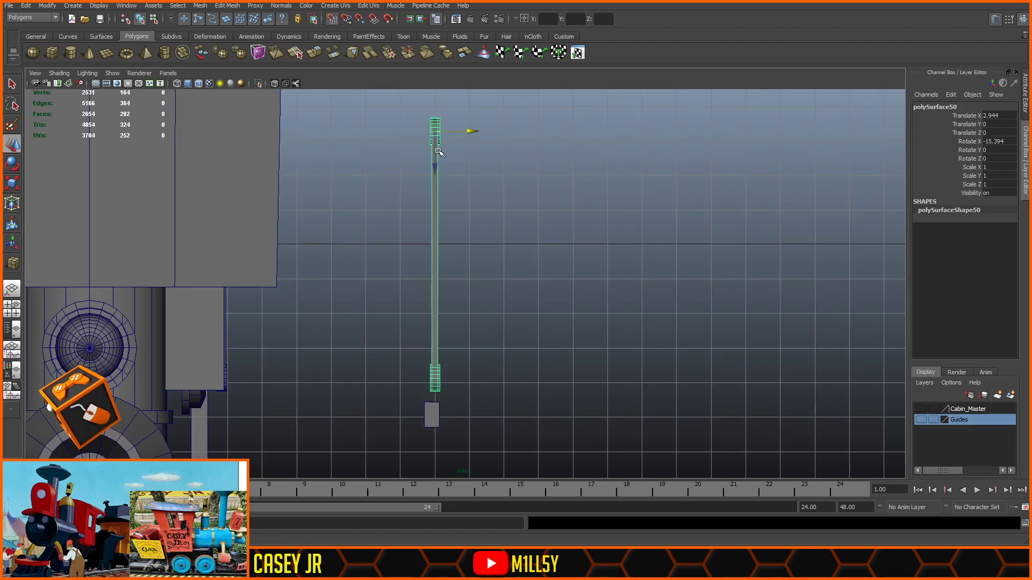
pyautogui.click(433, 411)
pyautogui.moveTo(461, 415); pyautogui.dragTo(453, 415)
# - Snap the block's vertices on both long sides in X to the side faces of the rod's front disc so their widths match
pyautogui.keyDown('alt'); pyautogui.moveTo(547, 393); pyautogui.dragTo(548, 239, button='middle'); pyautogui.keyUp('alt')
pyautogui.scroll(3, 519, 233)
pyautogui.scroll(3, 520, 233)
pyautogui.keyDown('alt'); pyautogui.moveTo(393, 170); pyautogui.dragTo(467, 231, button='middle'); pyautogui.keyUp('alt')
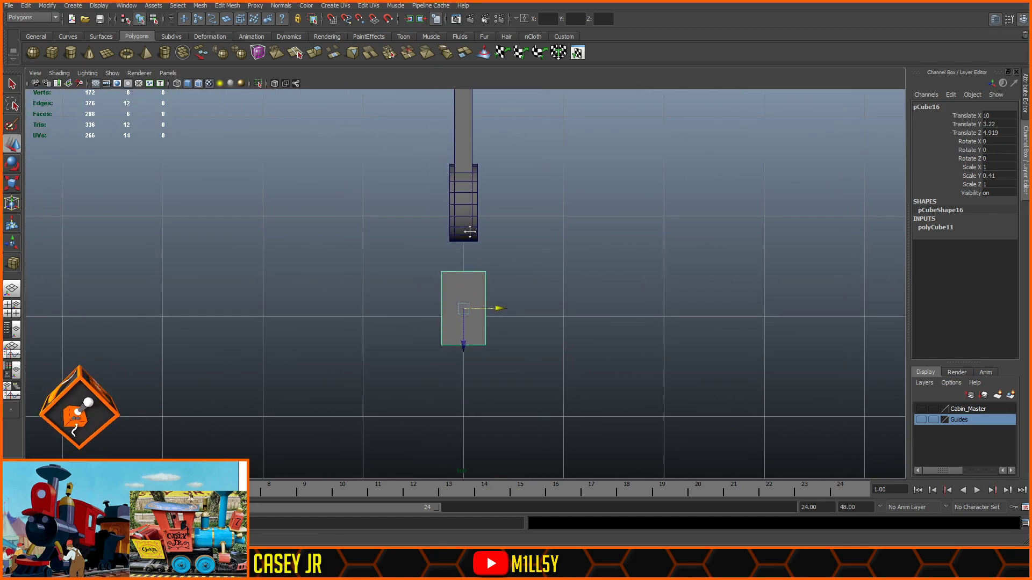
pyautogui.scroll(4, 469, 232)
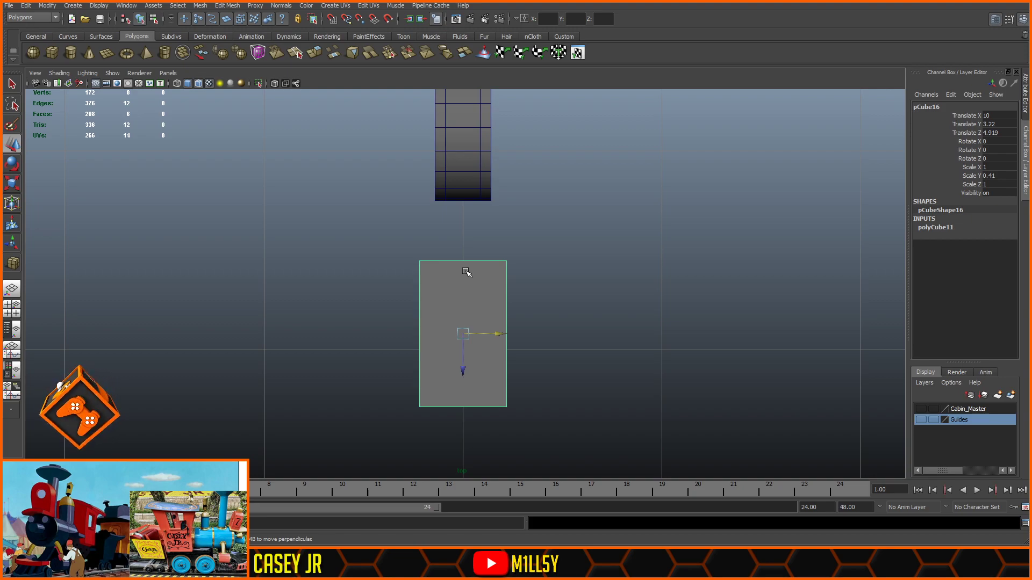
pyautogui.press('F8')
pyautogui.moveTo(425, 251); pyautogui.dragTo(364, 442)
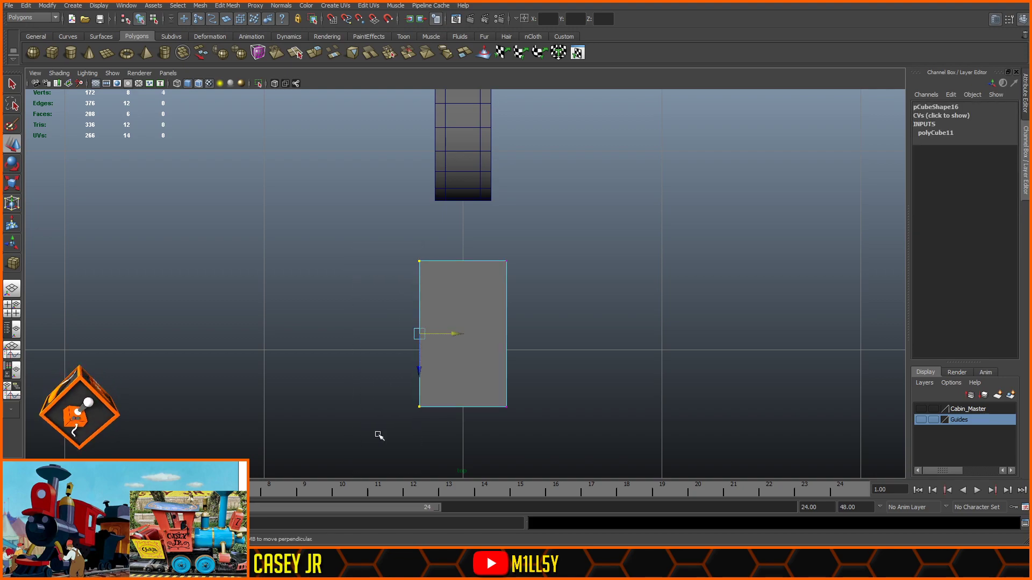
pyautogui.press('v')
pyautogui.moveTo(451, 334); pyautogui.dragTo(435, 201)
pyautogui.moveTo(547, 244); pyautogui.dragTo(477, 436)
pyautogui.moveTo(542, 336); pyautogui.dragTo(498, 235)
pyautogui.moveTo(501, 334); pyautogui.dragTo(494, 211)
# - Select the block's two opposite side faces and extrude them outward with a local Z translation of 0.175
pyautogui.press('space')
pyautogui.press('space')
pyautogui.keyDown('alt'); pyautogui.moveTo(516, 272); pyautogui.dragTo(463, 216); pyautogui.keyUp('alt')
pyautogui.click(530, 233)
pyautogui.keyDown('shift'); pyautogui.click(410, 236); pyautogui.keyUp('shift')
pyautogui.keyDown('alt'); pyautogui.moveTo(454, 263); pyautogui.dragTo(516, 253); pyautogui.keyUp('alt')
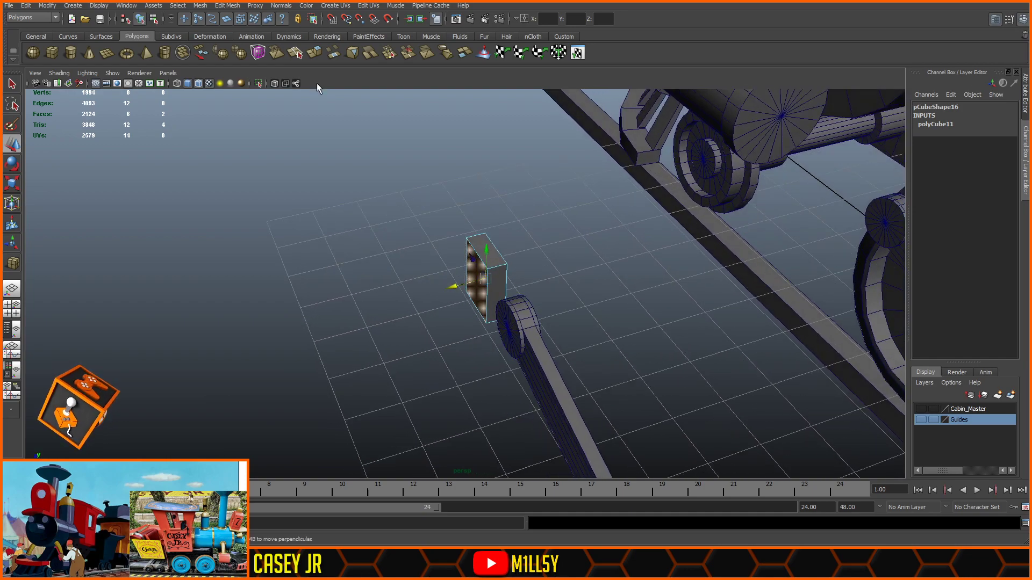
pyautogui.click(233, 32)
pyautogui.moveTo(445, 288); pyautogui.dragTo(437, 290)
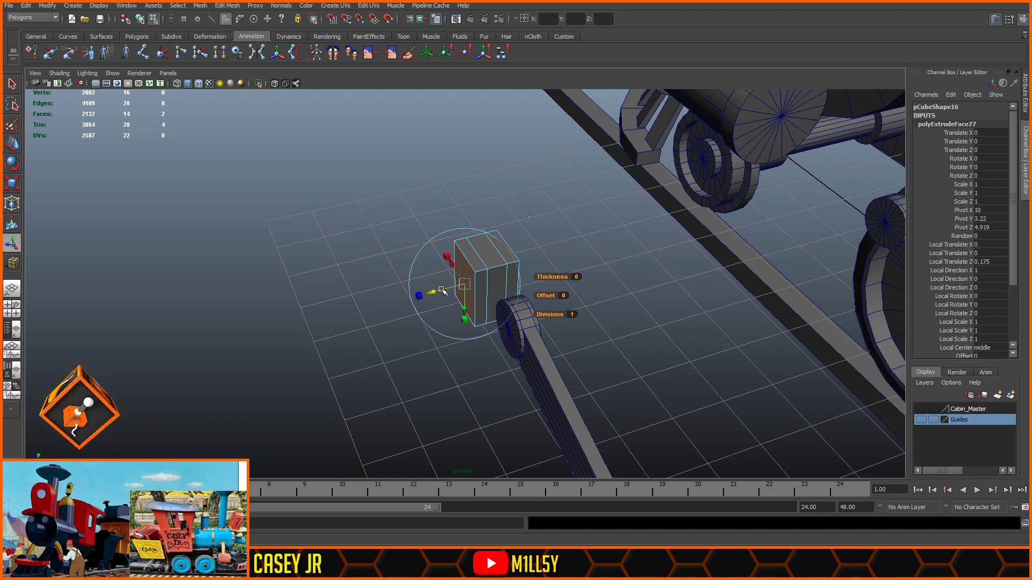
pyautogui.press('q')
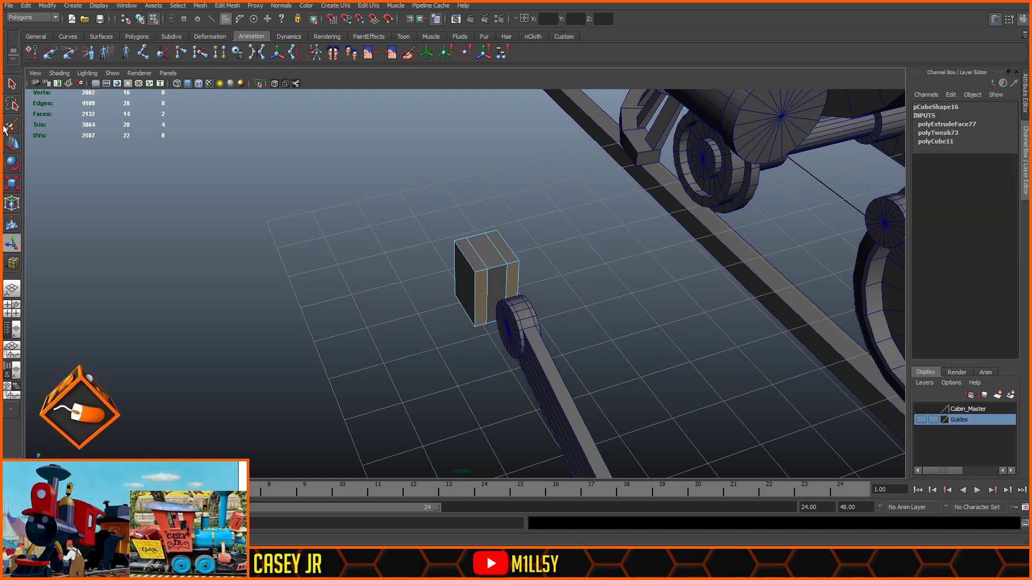
pyautogui.click(12, 143)
pyautogui.moveTo(479, 276)
pyautogui.mouseDown()
pyautogui.moveTo(493, 299)
pyautogui.moveTo(474, 276)
pyautogui.mouseUp()
pyautogui.hotkey('ctrl', 'z')
# - Examine the widened block and the rod's front end from several angles to judge how they can be joined
pyautogui.keyDown('alt'); pyautogui.moveTo(534, 256); pyautogui.dragTo(621, 246); pyautogui.keyUp('alt')
pyautogui.keyDown('alt'); pyautogui.moveTo(722, 218); pyautogui.dragTo(513, 232); pyautogui.keyUp('alt')
pyautogui.scroll(3, 513, 231)
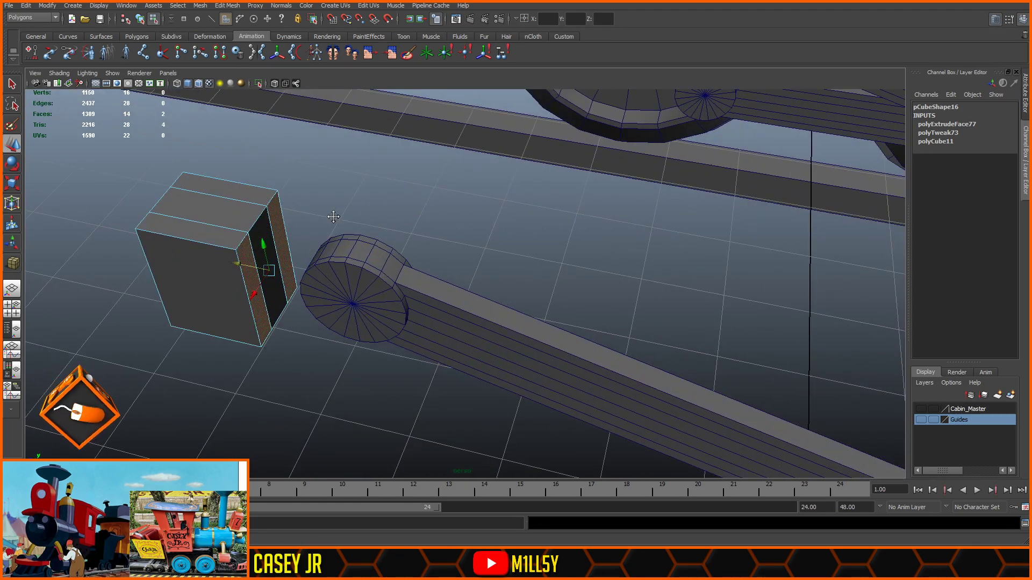
pyautogui.keyDown('alt'); pyautogui.moveTo(334, 215); pyautogui.dragTo(454, 200); pyautogui.keyUp('alt')
pyautogui.moveTo(529, 204)
pyautogui.keyDown('alt'); pyautogui.mouseDown()
pyautogui.moveTo(570, 195)
pyautogui.moveTo(525, 195)
pyautogui.mouseUp(); pyautogui.keyUp('alt')
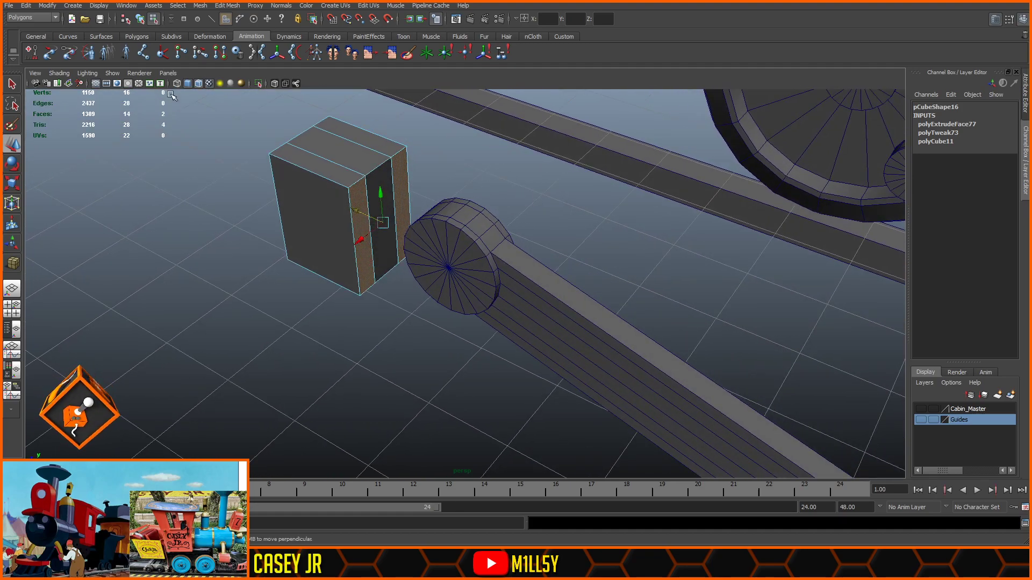
pyautogui.click(144, 225)
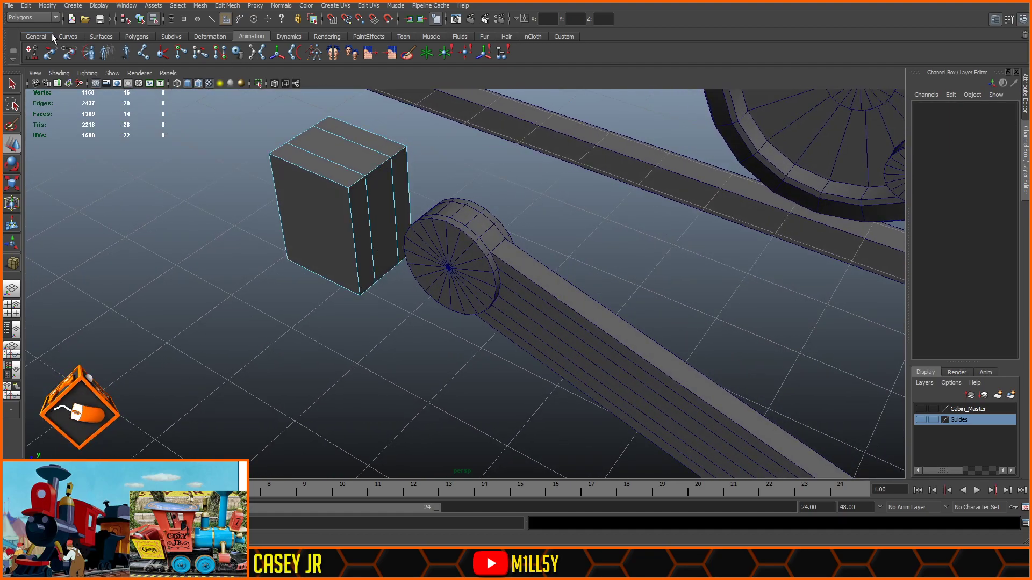
pyautogui.click(133, 38)
pyautogui.scroll(-5, 184, 202)
pyautogui.keyDown('alt'); pyautogui.moveTo(279, 274); pyautogui.dragTo(452, 328); pyautogui.keyUp('alt')
pyautogui.keyDown('alt'); pyautogui.moveTo(625, 366); pyautogui.dragTo(506, 278, button='middle'); pyautogui.keyUp('alt')
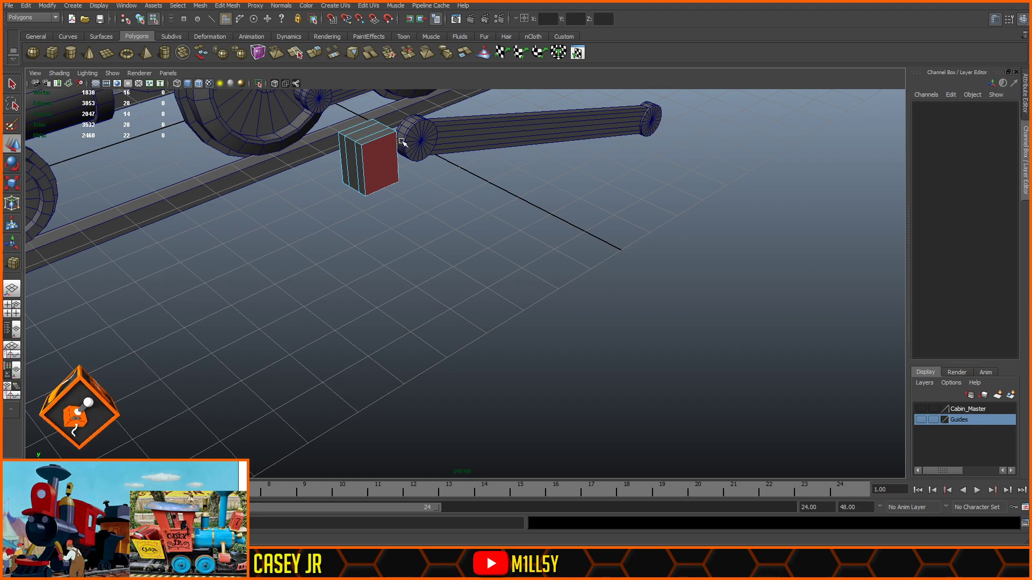
# - Return to object mode, create a polygon cylinder on the grid beside the block and set its Rotate Z to 90
pyautogui.press('F8')
pyautogui.click(418, 139)
pyautogui.click(377, 153)
pyautogui.click(445, 247)
pyautogui.keyDown('alt'); pyautogui.moveTo(510, 273); pyautogui.dragTo(392, 268); pyautogui.keyUp('alt')
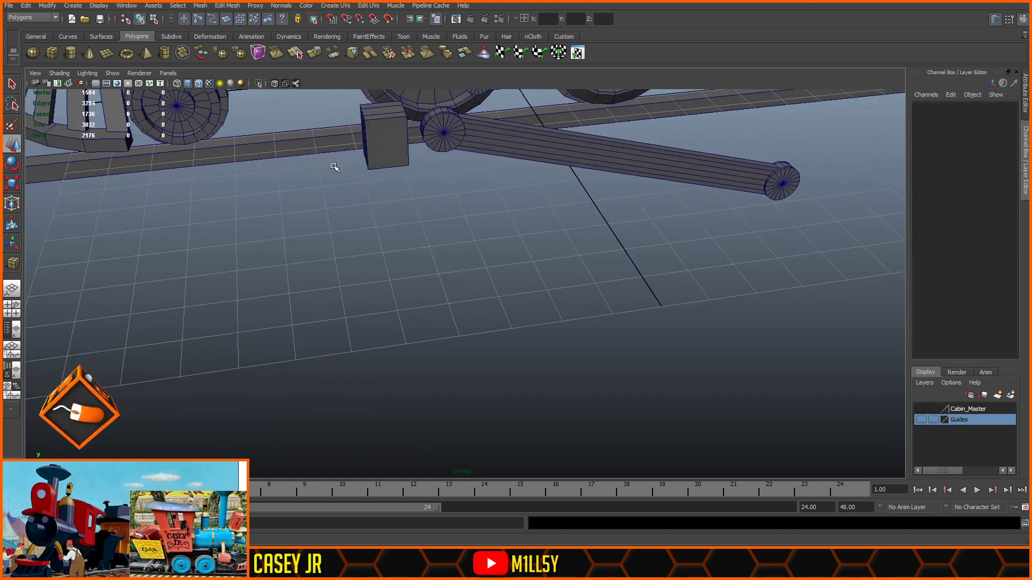
pyautogui.click(70, 53)
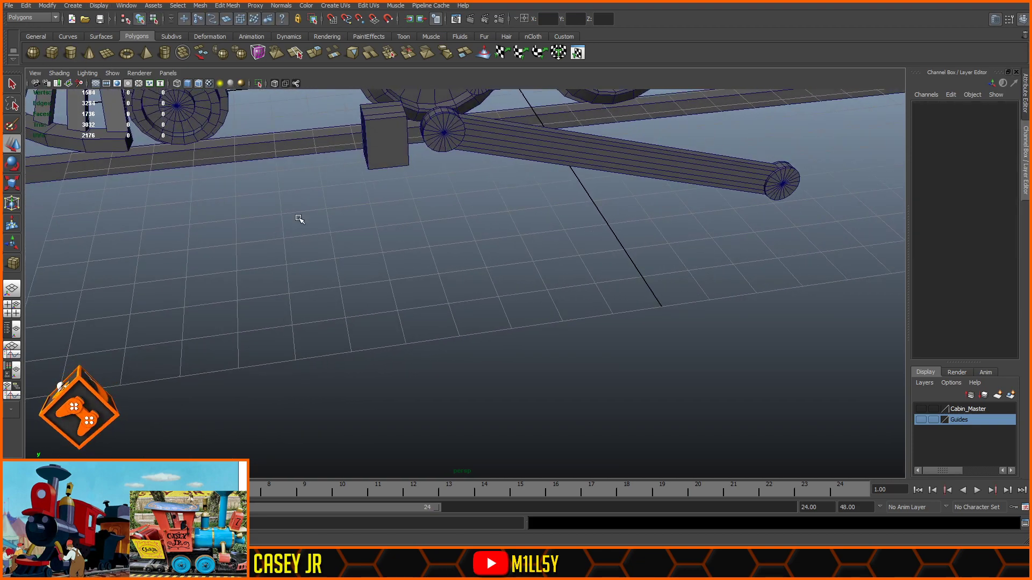
pyautogui.moveTo(425, 300); pyautogui.dragTo(431, 330)
pyautogui.click(18, 162)
pyautogui.click(992, 159)
pyautogui.write('90')
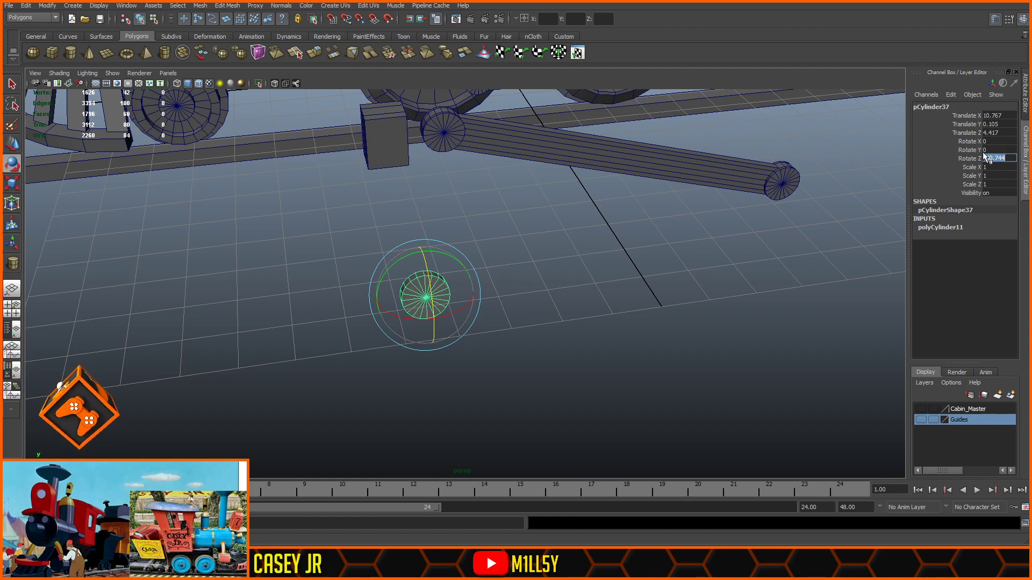
pyautogui.press('Return')
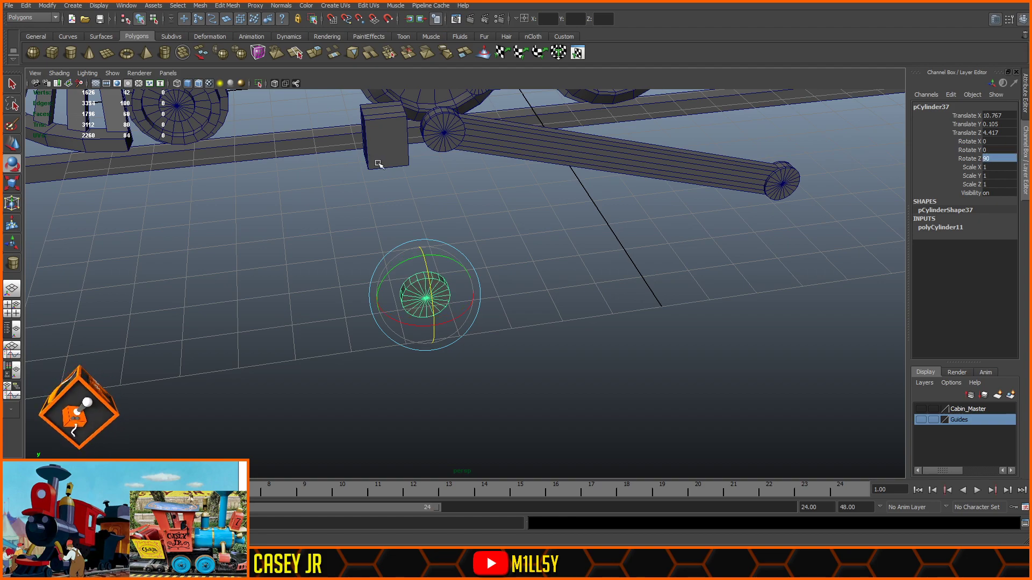
# - In the side view, snap the cylinder to the centre of the rod's front disc at Translate Y 3.22 and Z 3.863
pyautogui.click(9, 144)
pyautogui.press('space')
pyautogui.moveTo(388, 238); pyautogui.dragTo(413, 242)
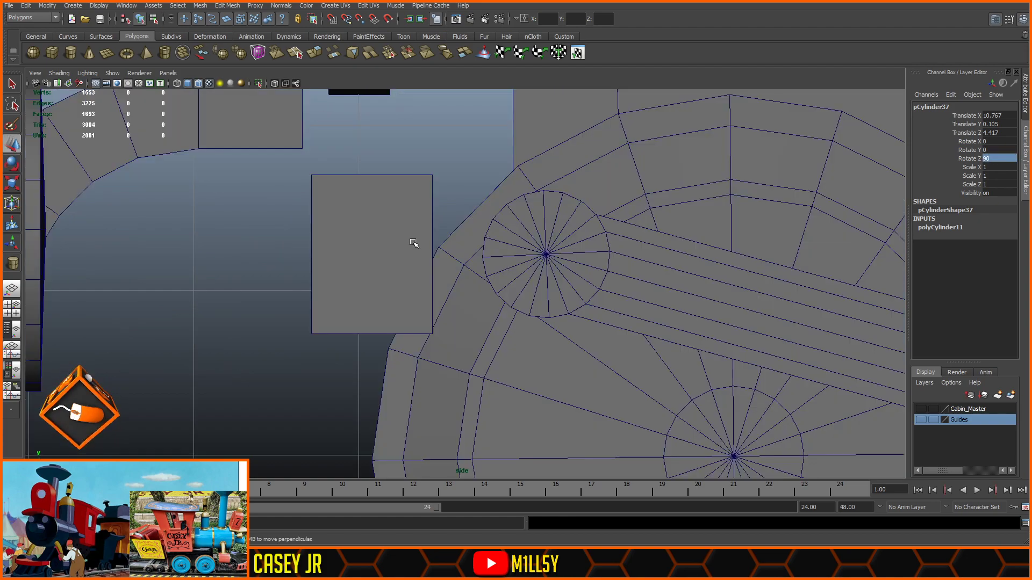
pyautogui.scroll(-7, 419, 248)
pyautogui.moveTo(459, 353); pyautogui.dragTo(460, 256)
pyautogui.scroll(5, 473, 283)
pyautogui.keyDown('alt'); pyautogui.moveTo(473, 283); pyautogui.dragTo(412, 289, button='middle'); pyautogui.keyUp('alt')
pyautogui.moveTo(393, 253); pyautogui.dragTo(393, 231)
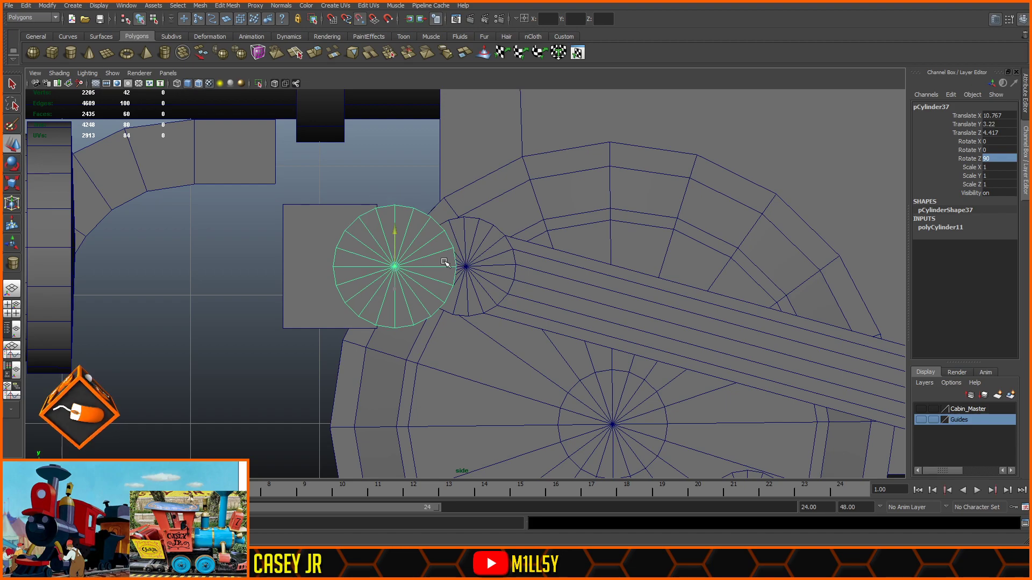
pyautogui.moveTo(362, 267); pyautogui.dragTo(432, 267)
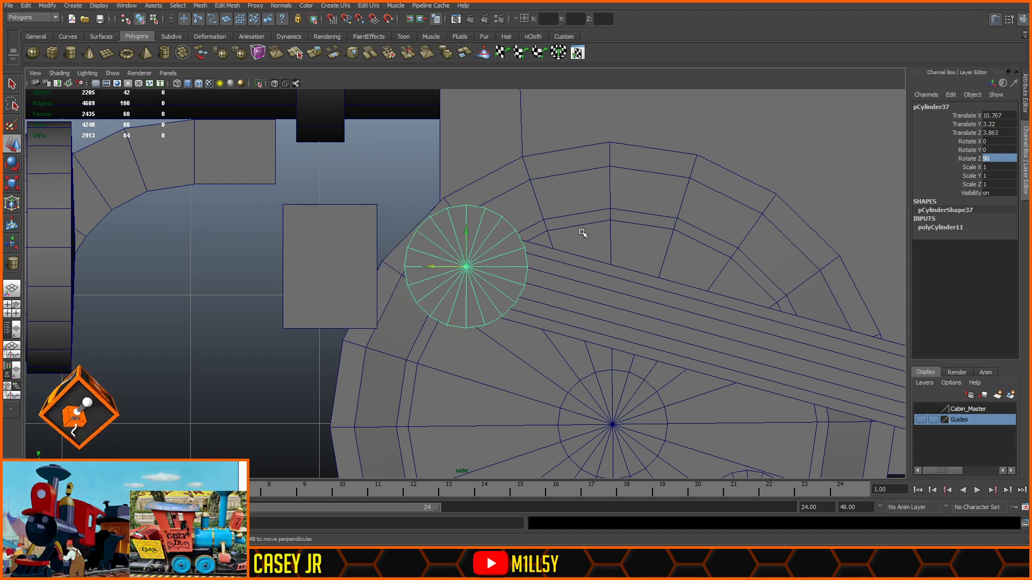
# - Scale the cylinder down uniformly with X-ray display on, until it sits well inside the outline of the rod's front disc
pyautogui.click(13, 184)
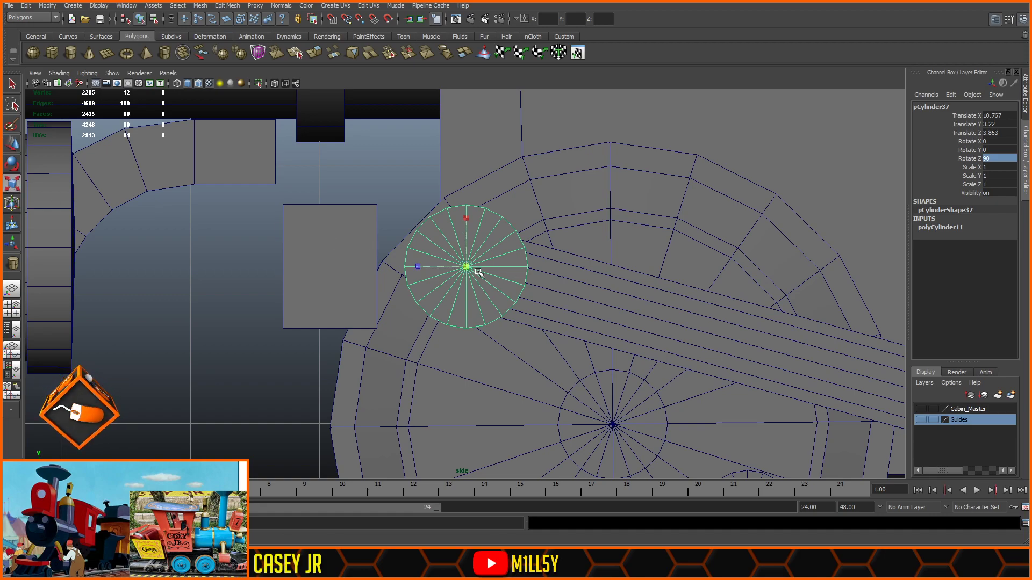
pyautogui.moveTo(468, 267); pyautogui.dragTo(436, 271)
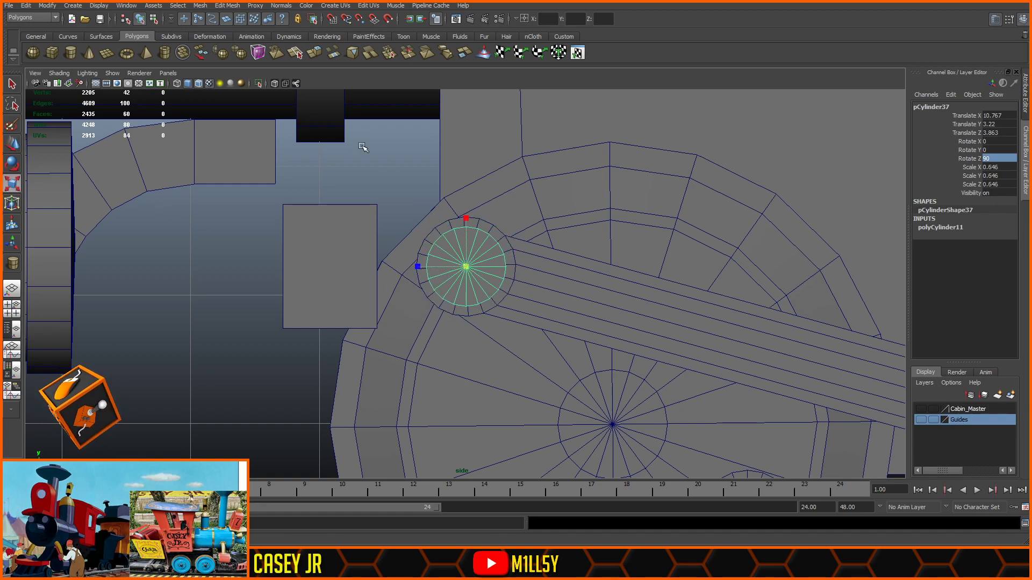
pyautogui.click(274, 83)
pyautogui.scroll(5, 424, 250)
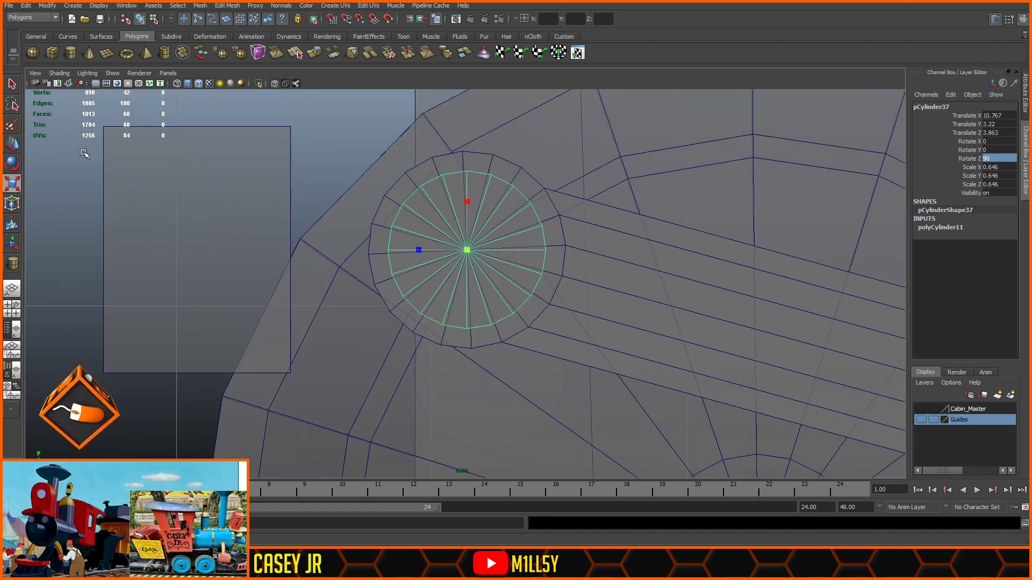
pyautogui.scroll(-4, 495, 260)
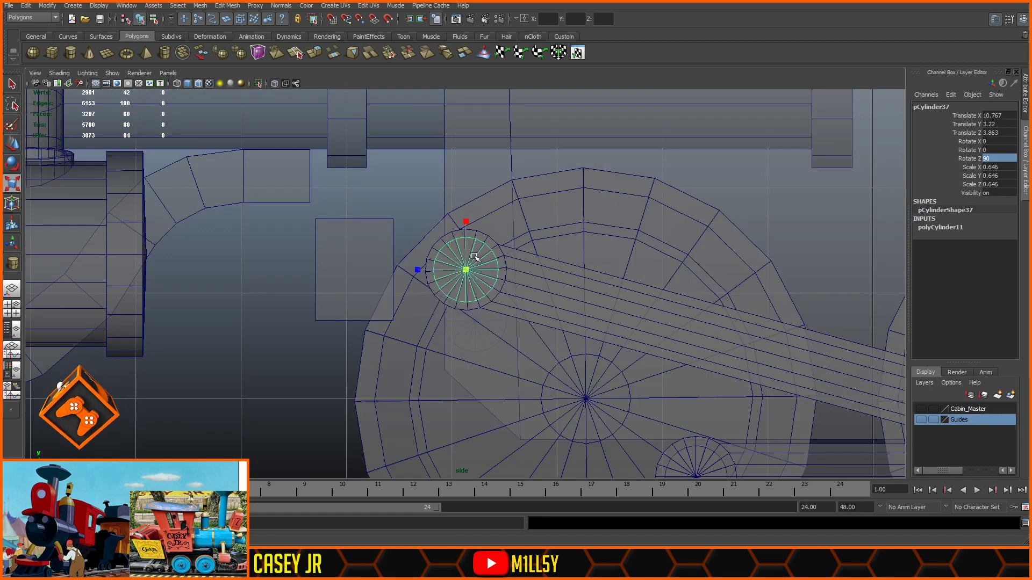
pyautogui.scroll(5, 474, 256)
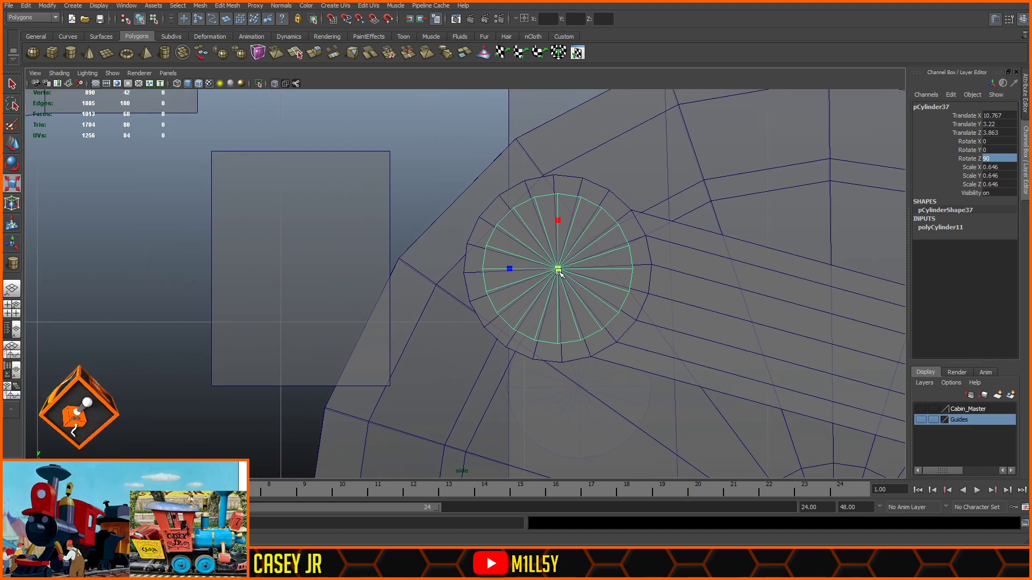
pyautogui.moveTo(559, 272)
pyautogui.mouseDown()
pyautogui.moveTo(524, 269)
pyautogui.moveTo(562, 269)
pyautogui.mouseUp()
# - Delete the half of the cylinder's faces that lies toward the block
pyautogui.moveTo(571, 261); pyautogui.dragTo(495, 214, button='right')
pyautogui.moveTo(479, 191); pyautogui.dragTo(548, 382)
pyautogui.press('Delete')
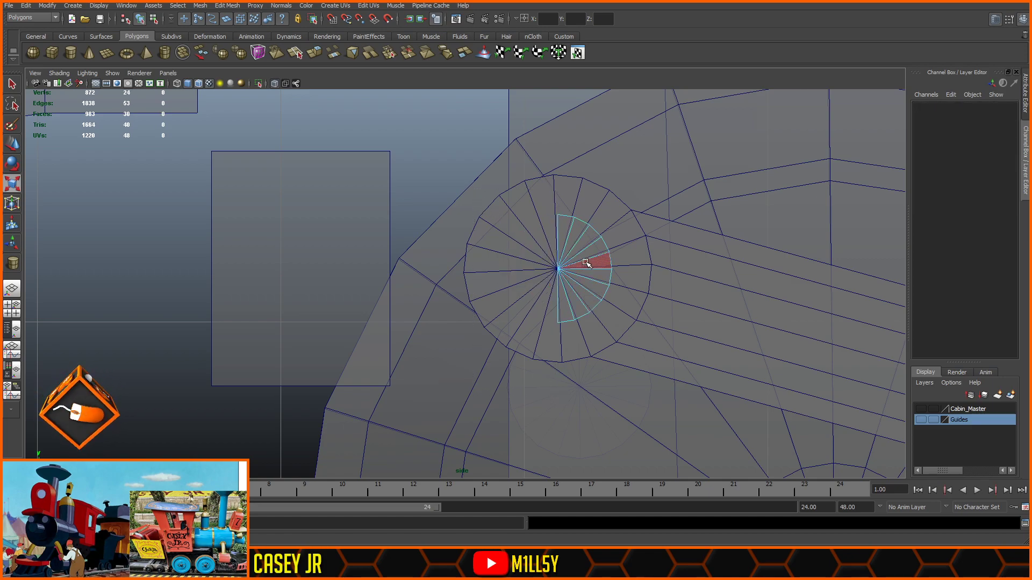
# - Snap the half cylinder's upper and lower end vertices to the upper and lower corners of the block's edge facing the rod
pyautogui.moveTo(564, 197); pyautogui.dragTo(552, 232)
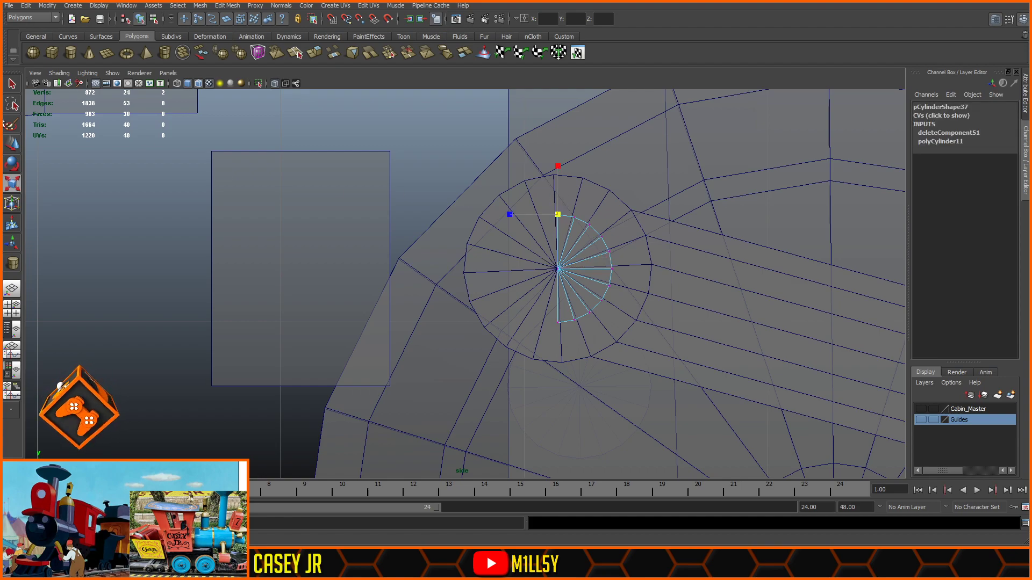
pyautogui.click(11, 147)
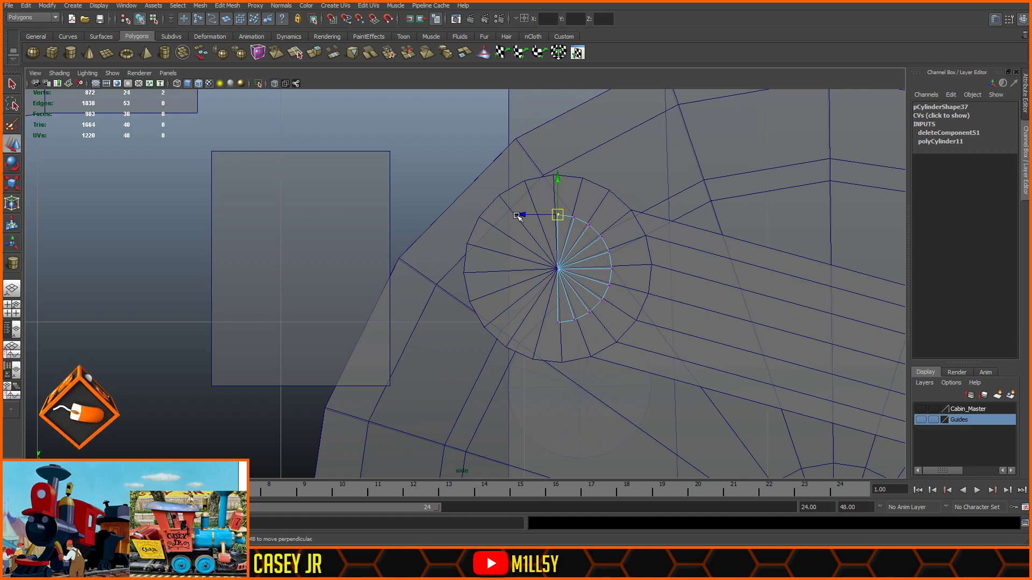
pyautogui.moveTo(517, 216); pyautogui.dragTo(350, 215)
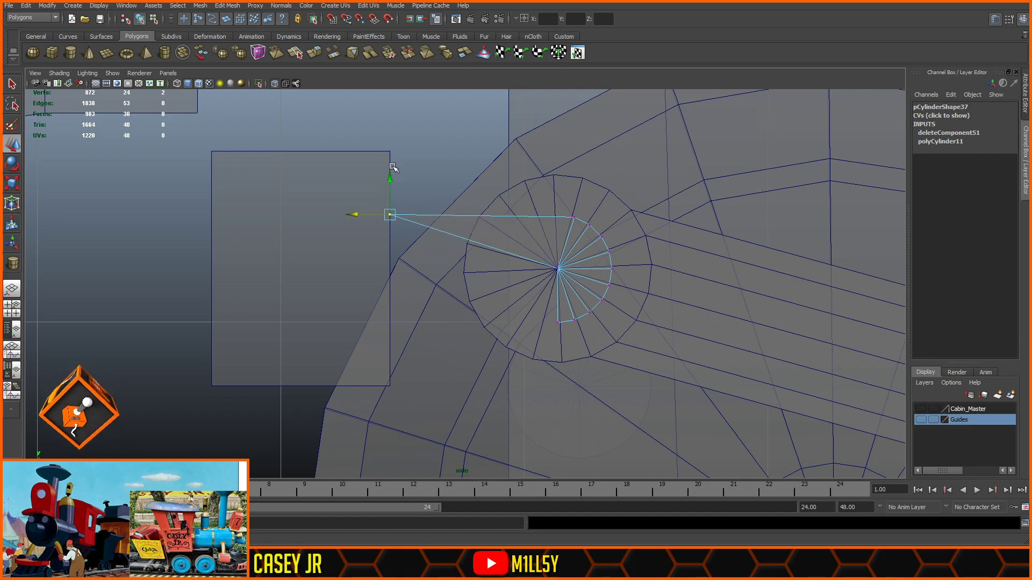
pyautogui.moveTo(391, 180); pyautogui.dragTo(391, 116)
pyautogui.click(562, 318)
pyautogui.moveTo(557, 289); pyautogui.dragTo(556, 353)
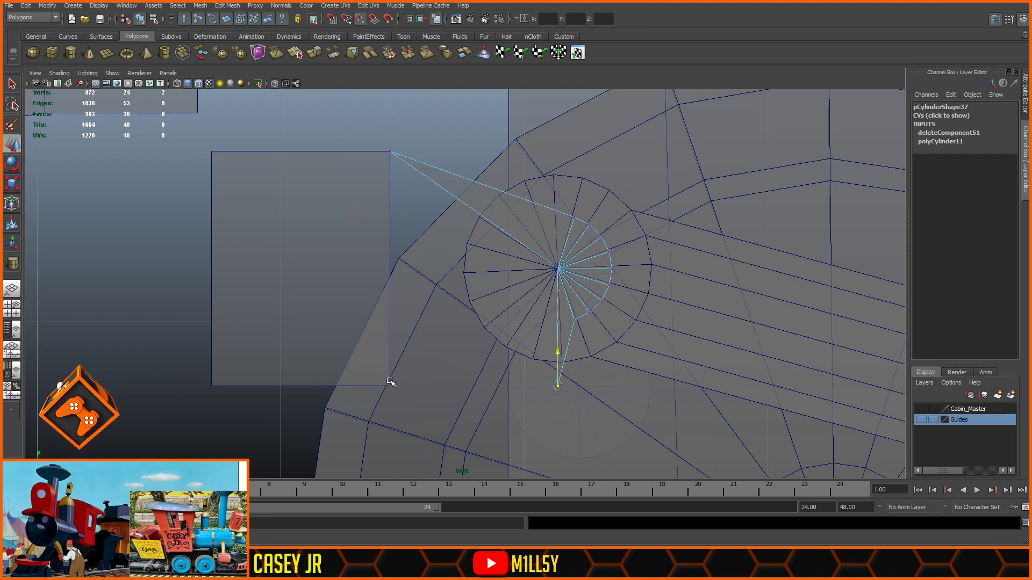
pyautogui.moveTo(525, 385); pyautogui.dragTo(360, 387)
# - Snap the half cylinder's centre vertices onto the block's edge facing the rod, keeping them at the disc centre's height
pyautogui.click(558, 268)
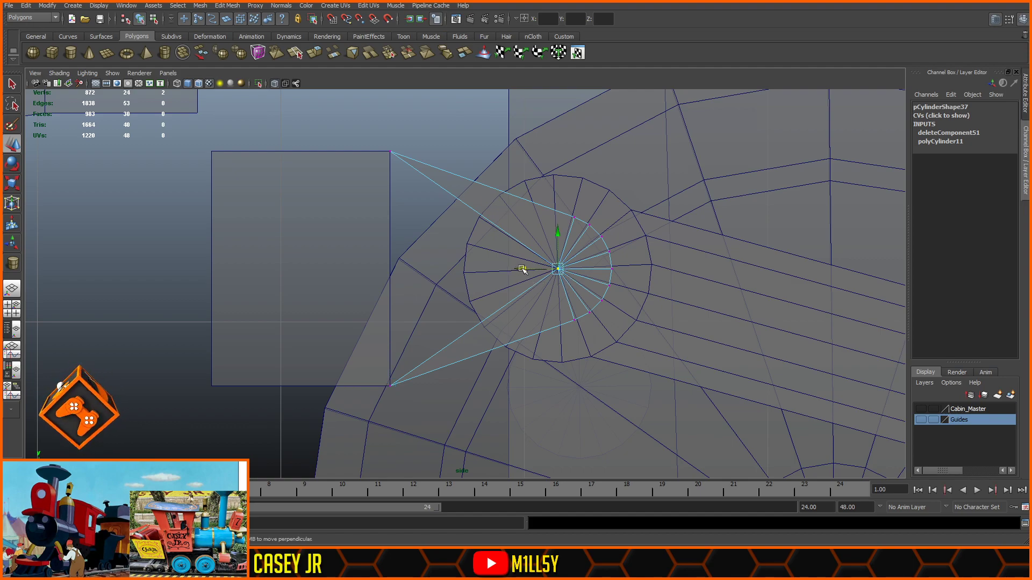
pyautogui.moveTo(522, 269); pyautogui.dragTo(378, 268)
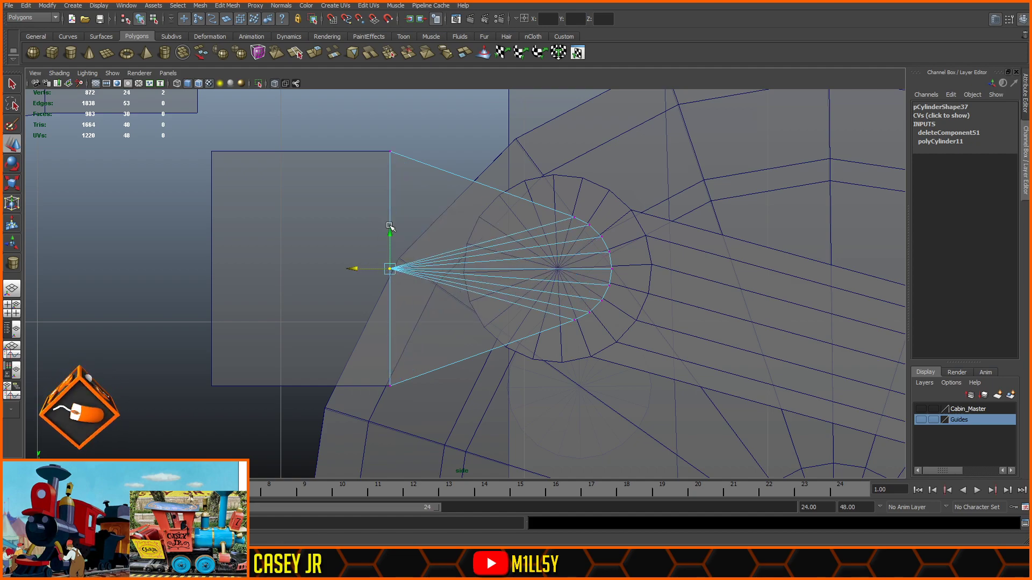
pyautogui.moveTo(390, 230); pyautogui.dragTo(387, 347)
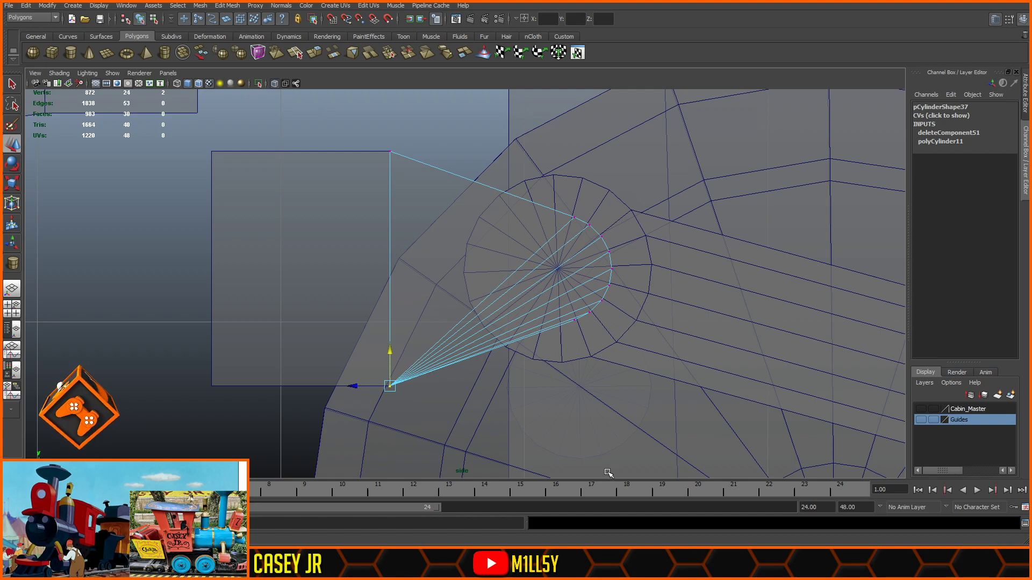
pyautogui.hotkey('ctrl', 'z')
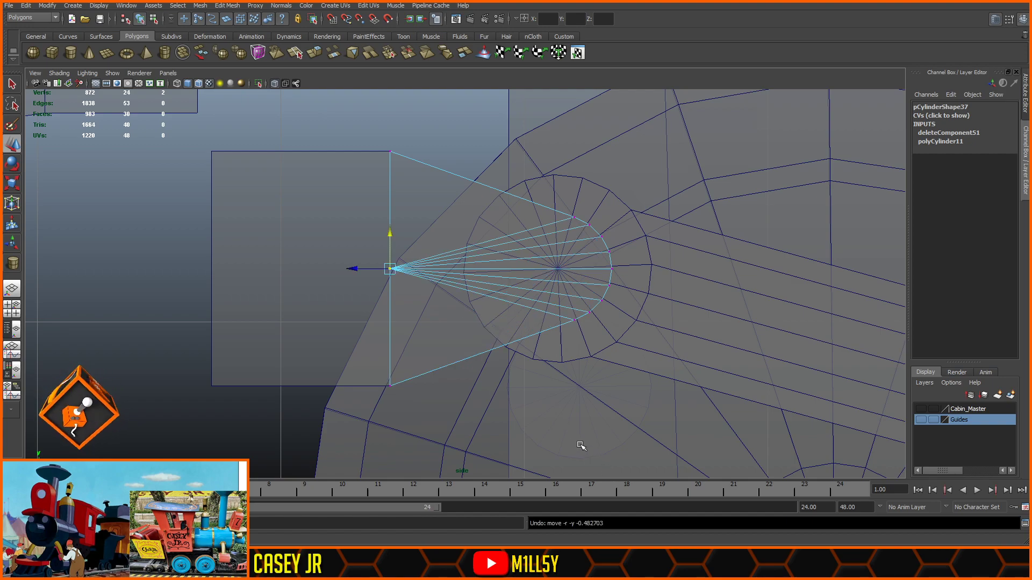
pyautogui.moveTo(476, 281); pyautogui.dragTo(508, 261, button='right')
# - Turn off X-ray display and frame the half cylinder in the perspective view
pyautogui.press('space')
pyautogui.press('space')
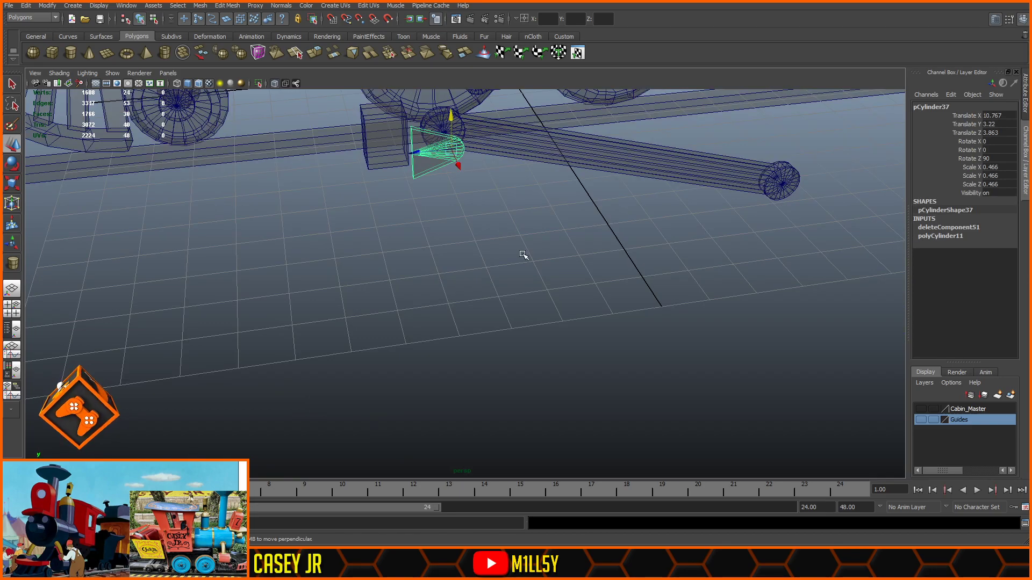
pyautogui.click(270, 86)
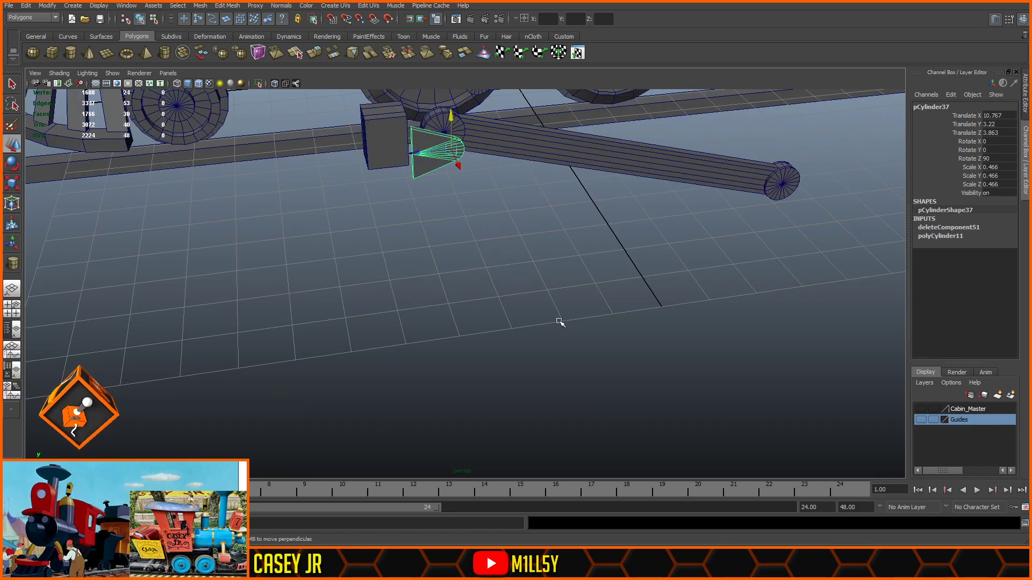
pyautogui.press('f')
pyautogui.keyDown('alt'); pyautogui.moveTo(690, 331); pyautogui.dragTo(646, 329); pyautogui.keyUp('alt')
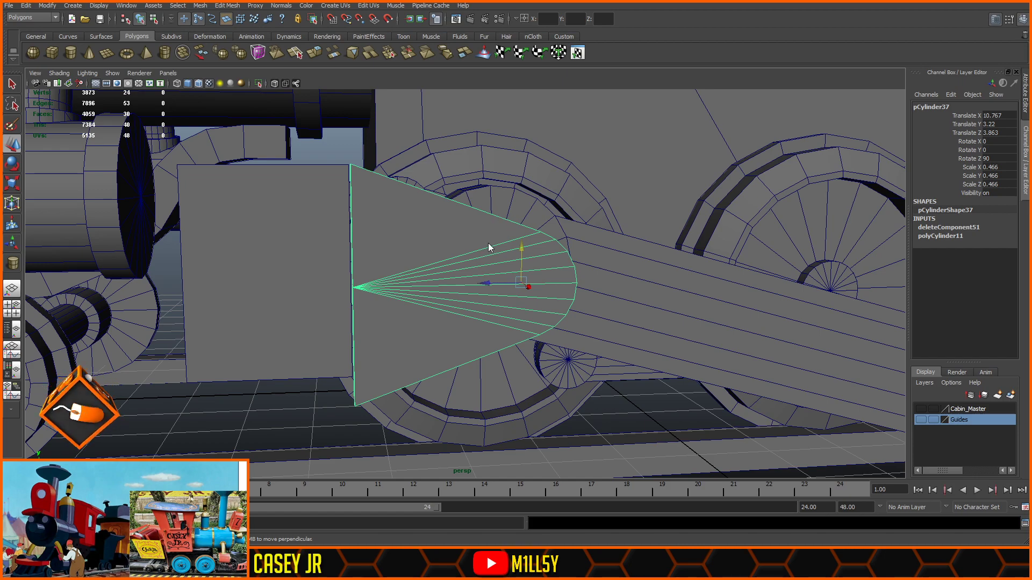
# - Examine the half cylinder's outline against the block and rod from the side and in perspective, and save the scene
pyautogui.press('space')
pyautogui.press('space')
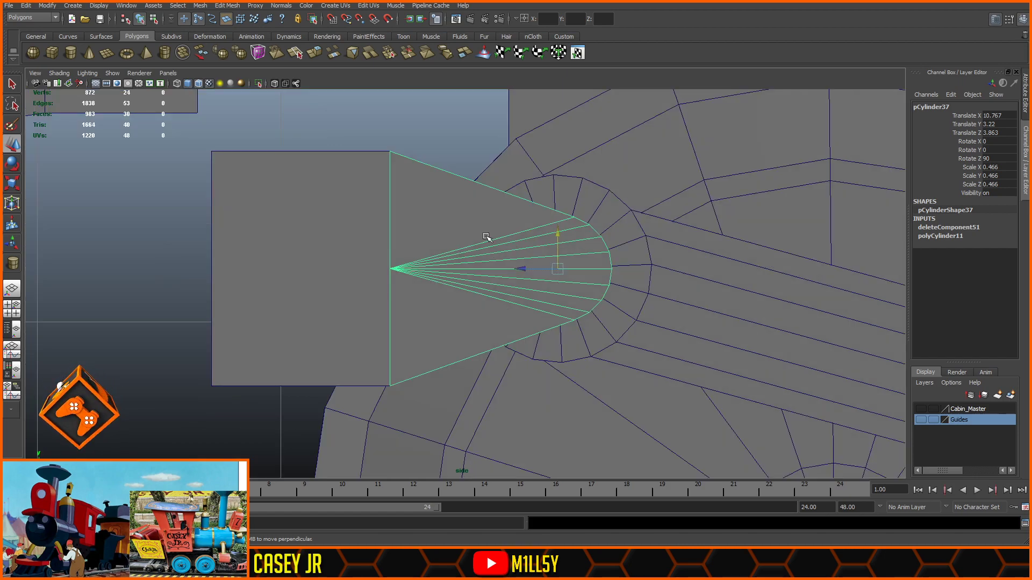
pyautogui.press('F9')
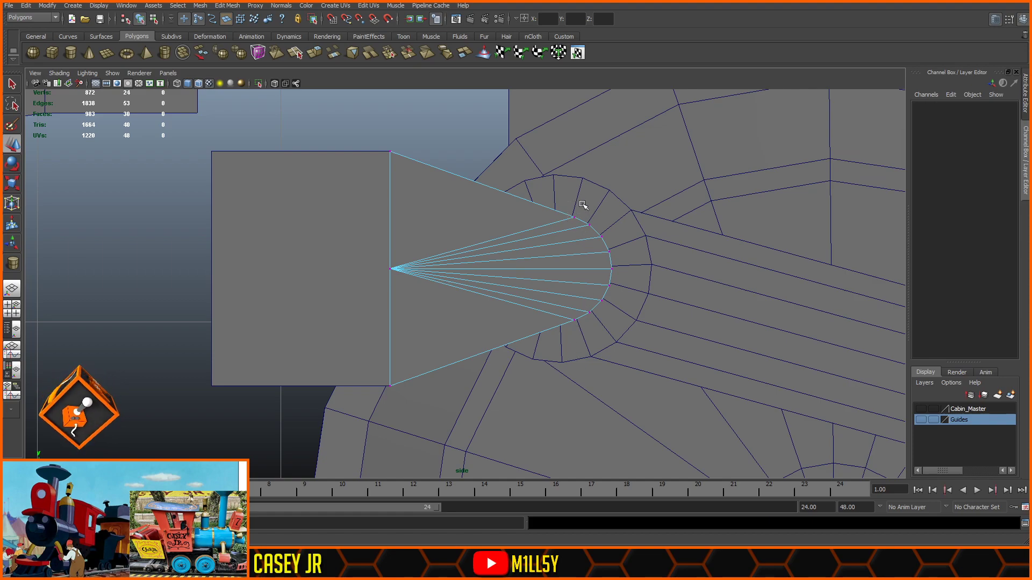
pyautogui.moveTo(588, 207); pyautogui.dragTo(552, 224)
pyautogui.press('space')
pyautogui.press('space')
pyautogui.keyDown('alt'); pyautogui.moveTo(550, 258); pyautogui.dragTo(538, 238); pyautogui.keyUp('alt')
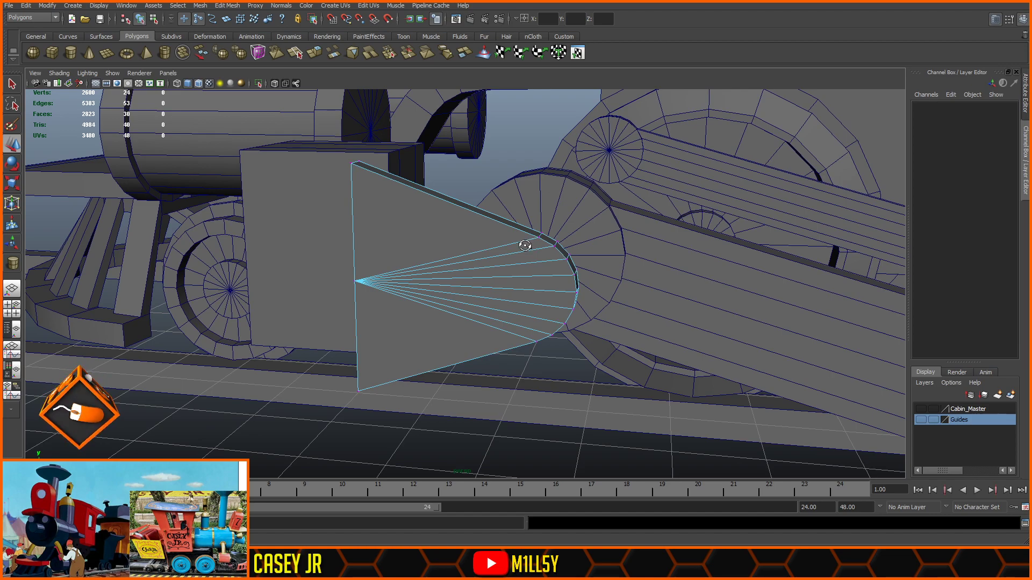
pyautogui.keyDown('alt'); pyautogui.moveTo(525, 246); pyautogui.dragTo(530, 243); pyautogui.keyUp('alt')
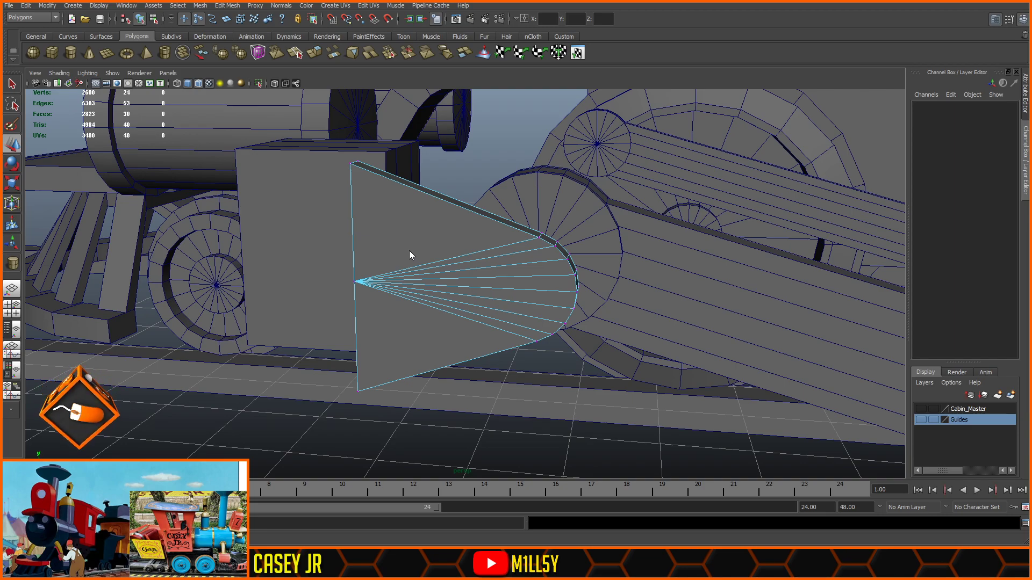
pyautogui.keyDown('alt'); pyautogui.moveTo(514, 249); pyautogui.dragTo(512, 272); pyautogui.keyUp('alt')
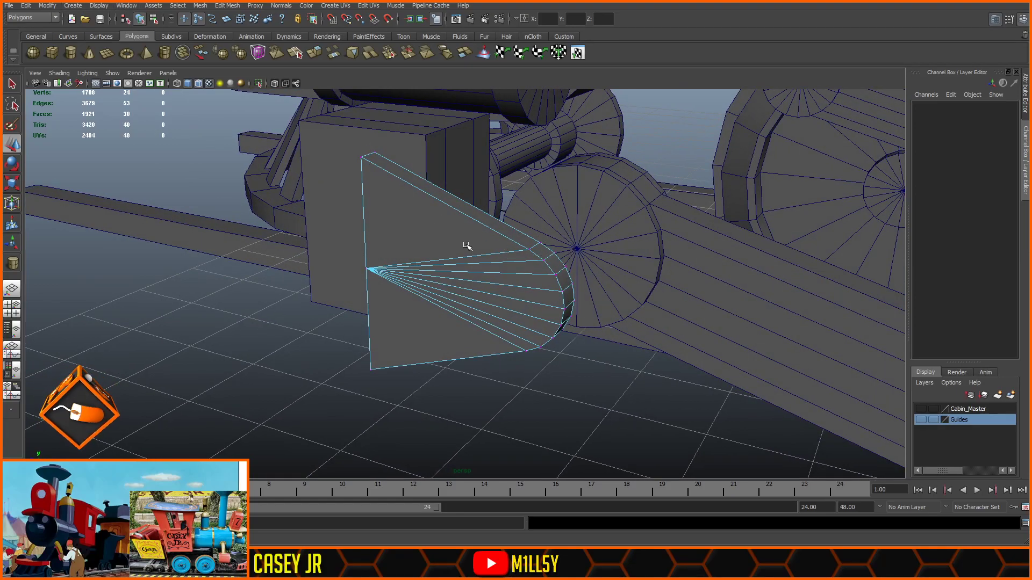
pyautogui.click(100, 19)
pyautogui.click(509, 259)
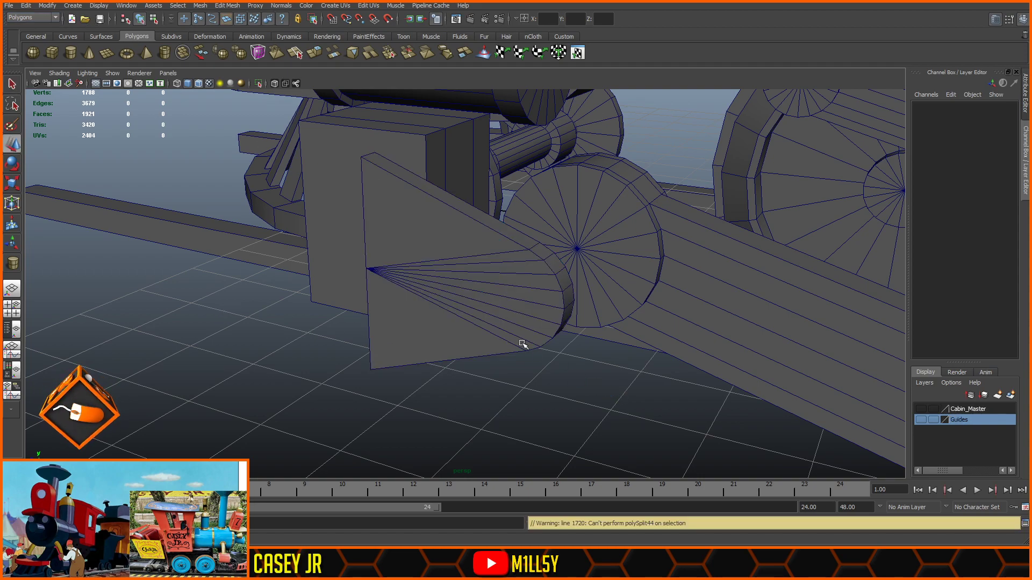
# - Move the upper and lower arc vertices nearest the block toward it and scale them apart vertically to round the bracket's outline
pyautogui.click(529, 254)
pyautogui.moveTo(527, 253); pyautogui.dragTo(480, 252, button='right')
pyautogui.moveTo(549, 234); pyautogui.dragTo(566, 347)
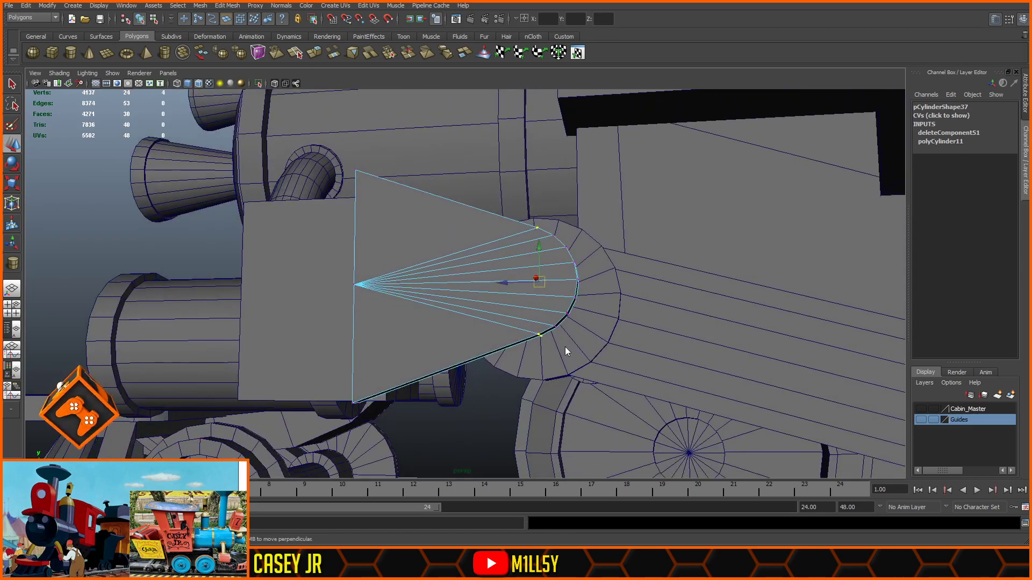
pyautogui.press('space')
pyautogui.press('space')
pyautogui.click(14, 182)
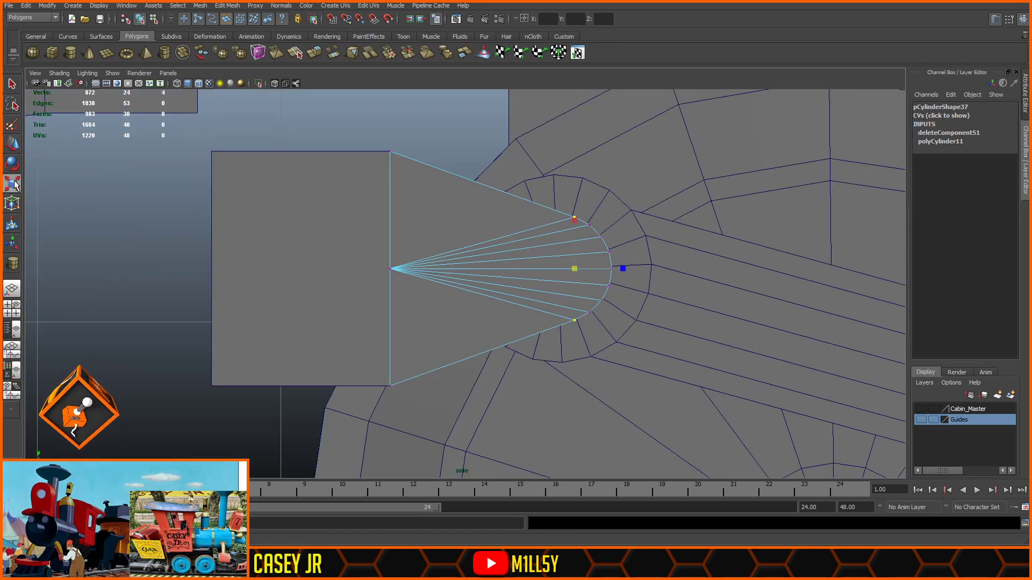
pyautogui.click(12, 144)
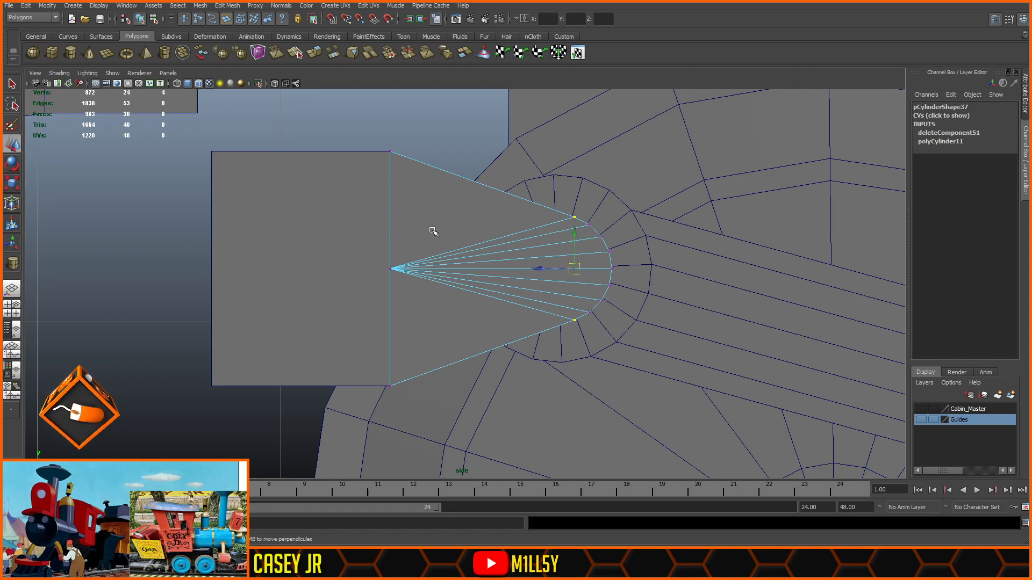
pyautogui.moveTo(536, 271); pyautogui.dragTo(448, 273)
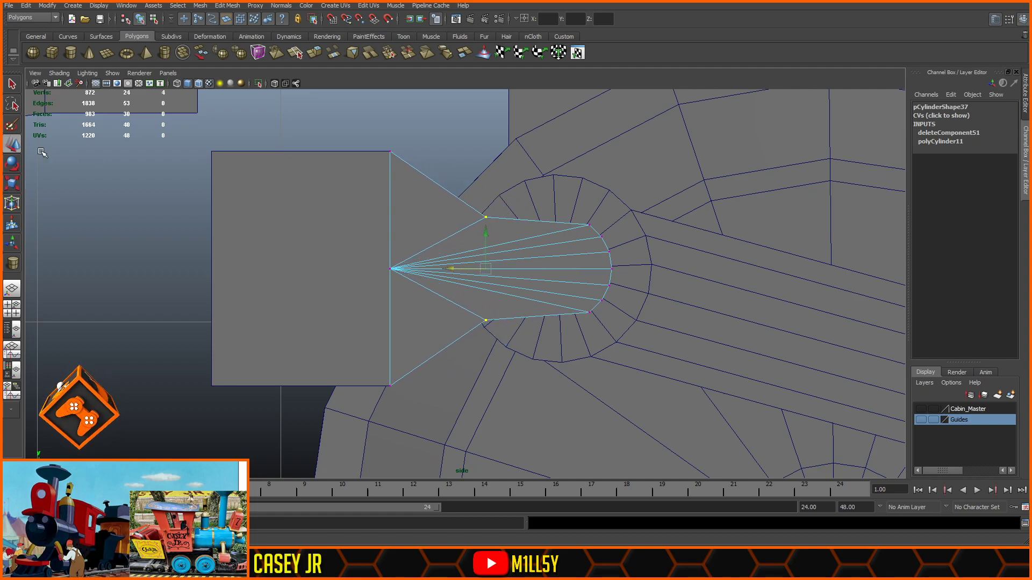
pyautogui.click(10, 185)
pyautogui.moveTo(484, 221); pyautogui.dragTo(472, 172)
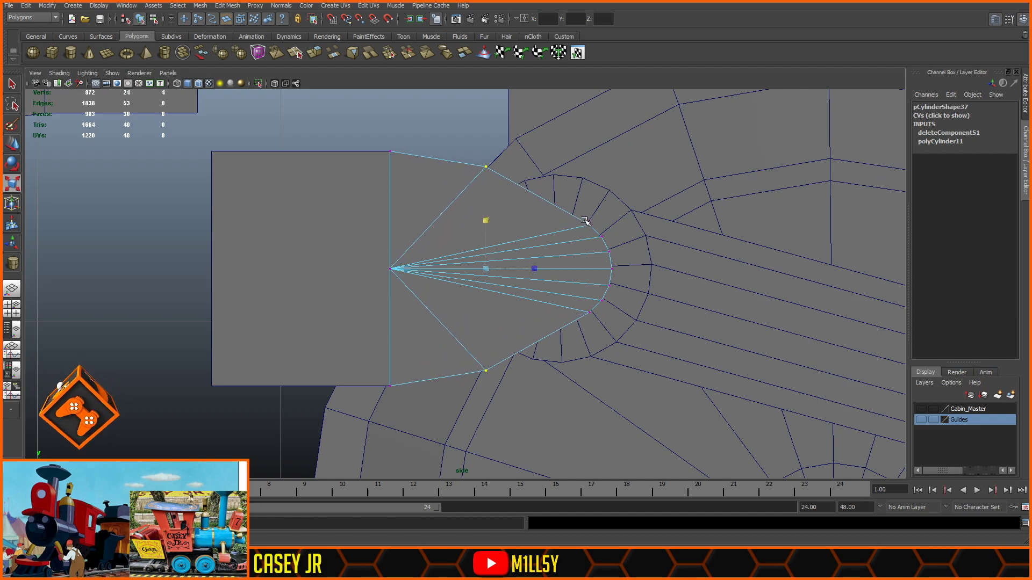
# - Shift the second pair of arc vertices toward the block and scale them apart vertically to continue the rounded outline
pyautogui.moveTo(593, 219); pyautogui.dragTo(575, 227)
pyautogui.keyDown('shift'); pyautogui.moveTo(593, 304); pyautogui.dragTo(573, 318); pyautogui.keyUp('shift')
pyautogui.click(19, 144)
pyautogui.moveTo(547, 269); pyautogui.dragTo(503, 269)
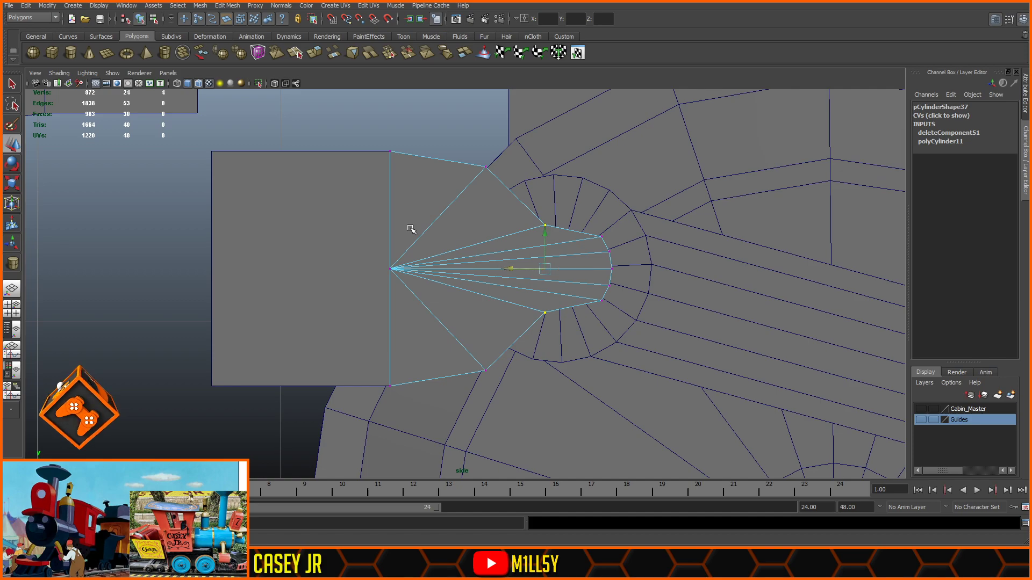
pyautogui.click(12, 184)
pyautogui.moveTo(545, 221); pyautogui.dragTo(544, 177)
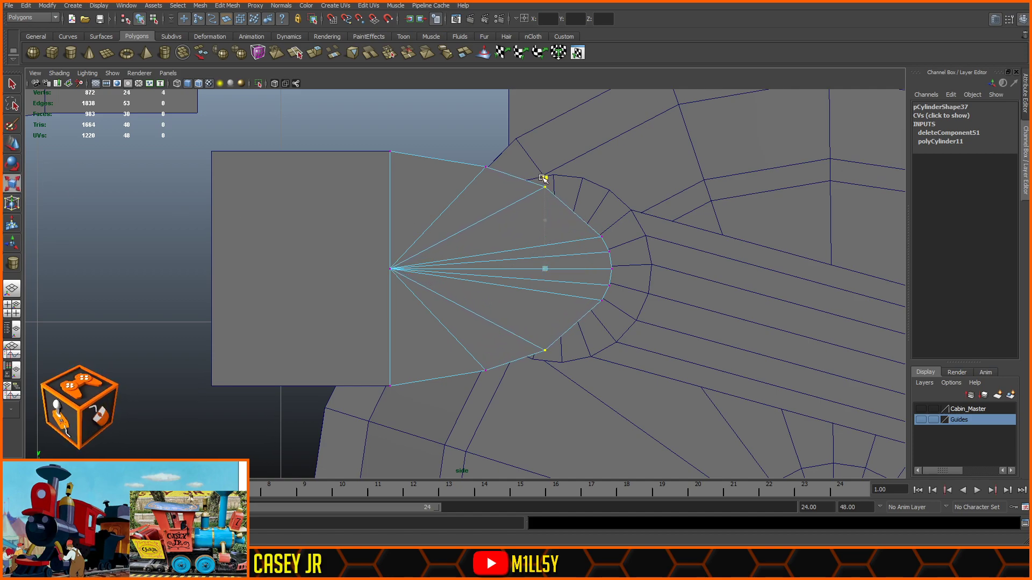
pyautogui.click(10, 143)
pyautogui.moveTo(507, 267); pyautogui.dragTo(519, 269)
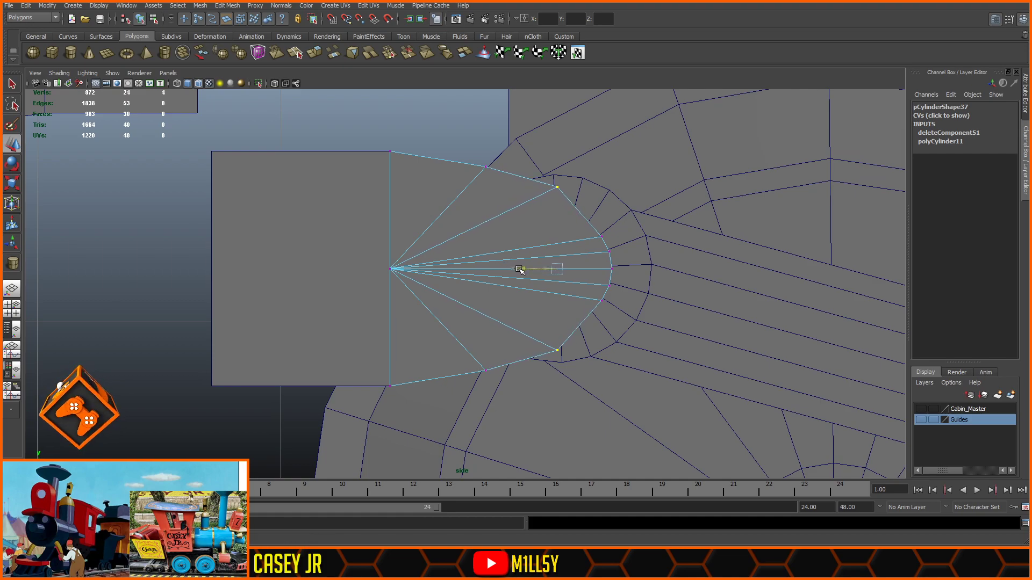
pyautogui.press('r')
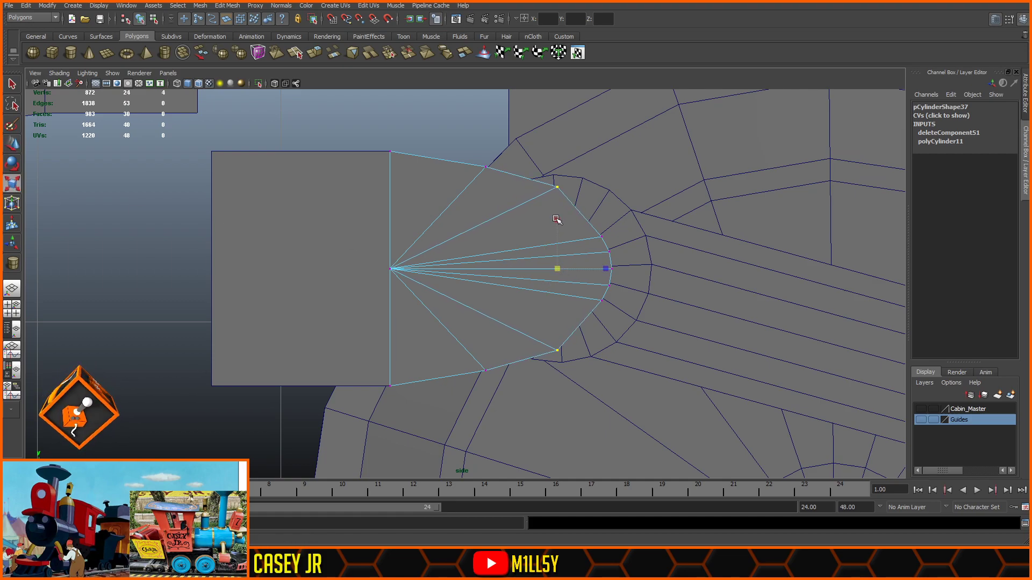
pyautogui.moveTo(557, 221); pyautogui.dragTo(557, 228)
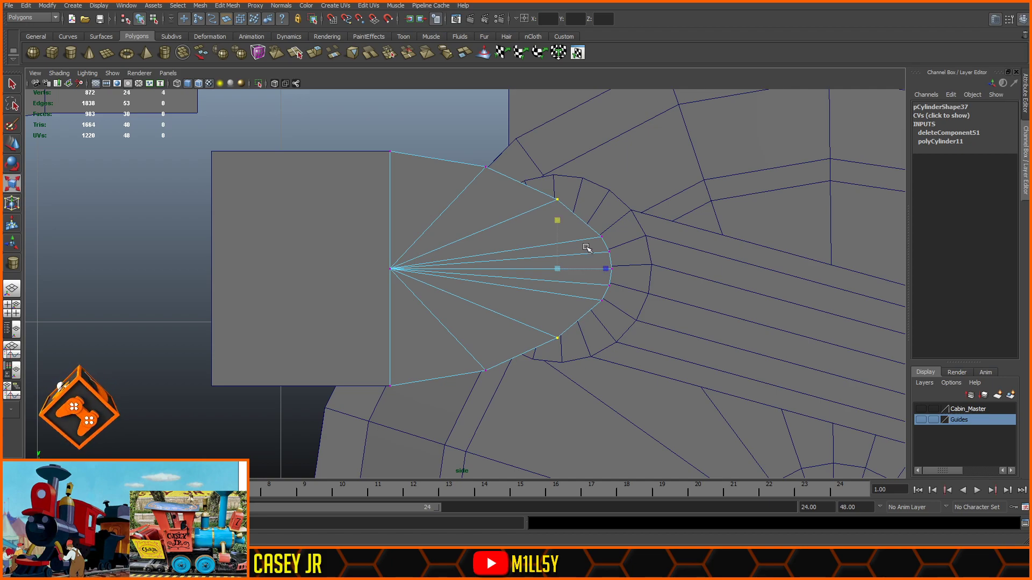
pyautogui.moveTo(587, 247); pyautogui.dragTo(608, 235, button='right')
pyautogui.click(429, 114)
# - Nudge the vertex pair nearest the block slightly closer to it and spread the pair slightly further apart vertically
pyautogui.press('space')
pyautogui.press('space')
pyautogui.moveTo(534, 252)
pyautogui.keyDown('alt'); pyautogui.mouseDown()
pyautogui.moveTo(468, 276)
pyautogui.moveTo(473, 291)
pyautogui.moveTo(571, 267)
pyautogui.moveTo(525, 267)
pyautogui.moveTo(535, 272)
pyautogui.mouseUp(); pyautogui.keyUp('alt')
pyautogui.press('space')
pyautogui.press('space')
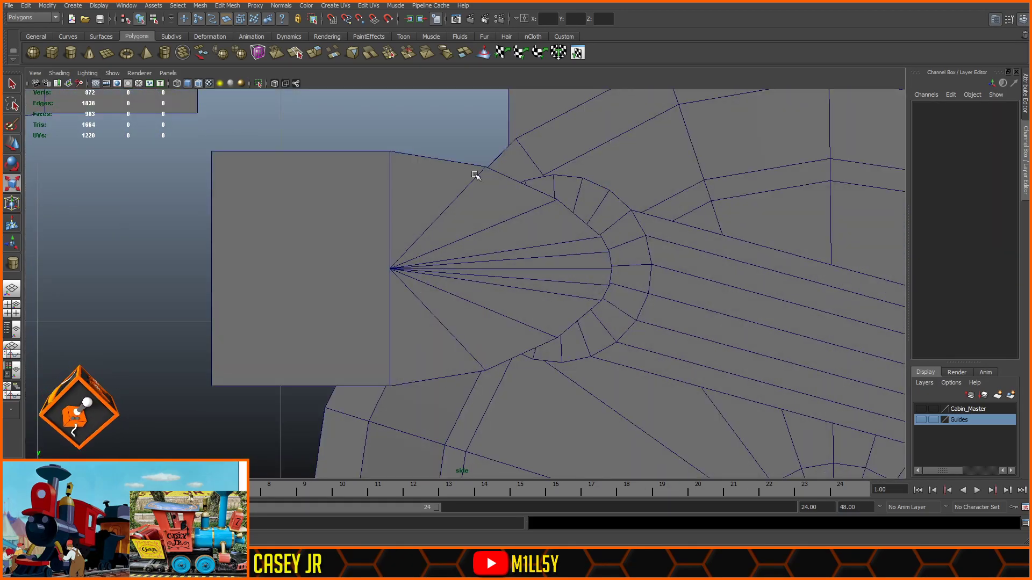
pyautogui.click(440, 170)
pyautogui.moveTo(512, 154); pyautogui.dragTo(481, 383)
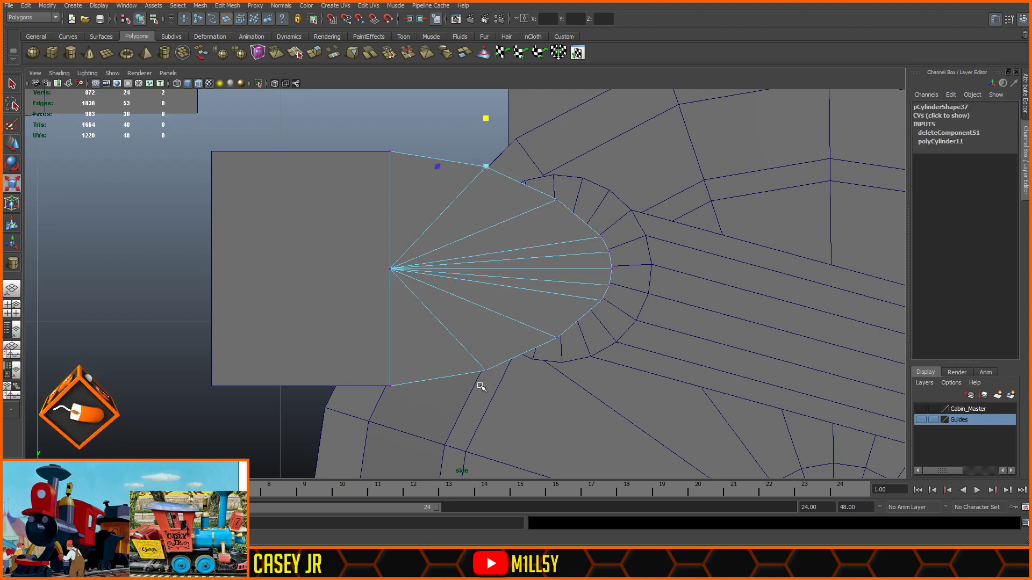
pyautogui.click(12, 144)
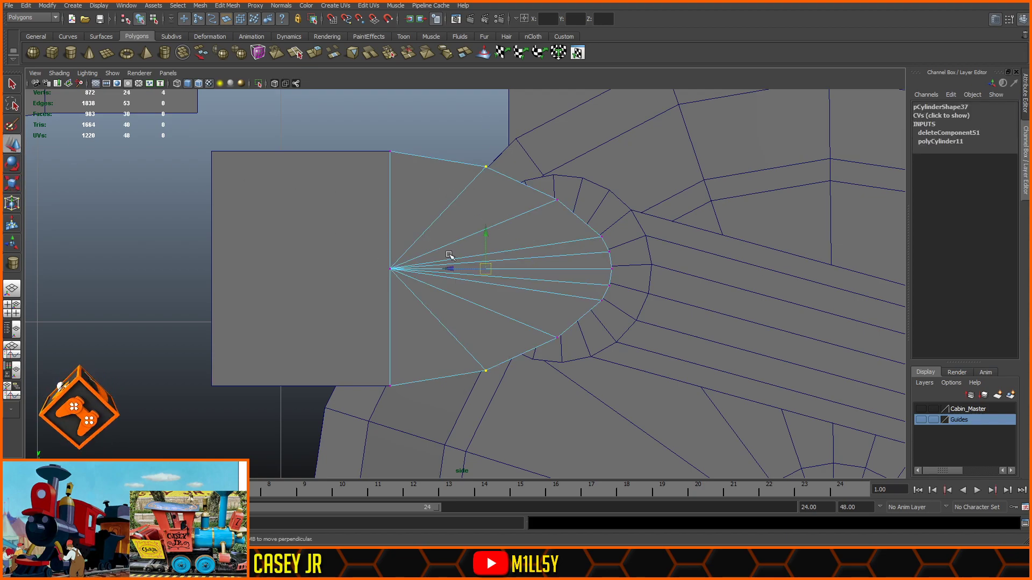
pyautogui.moveTo(452, 269); pyautogui.dragTo(438, 272)
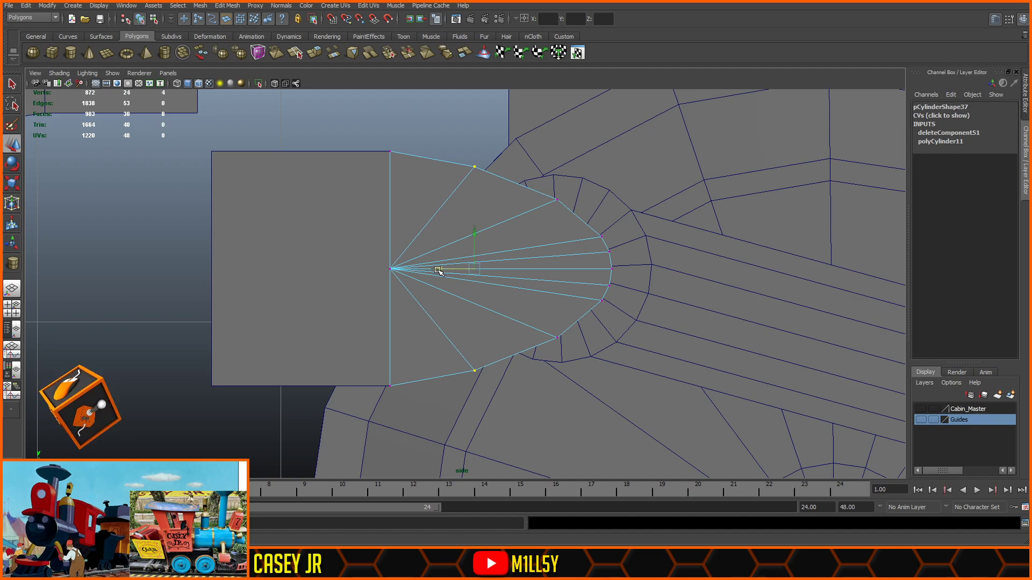
pyautogui.click(12, 184)
pyautogui.moveTo(475, 221); pyautogui.dragTo(473, 217)
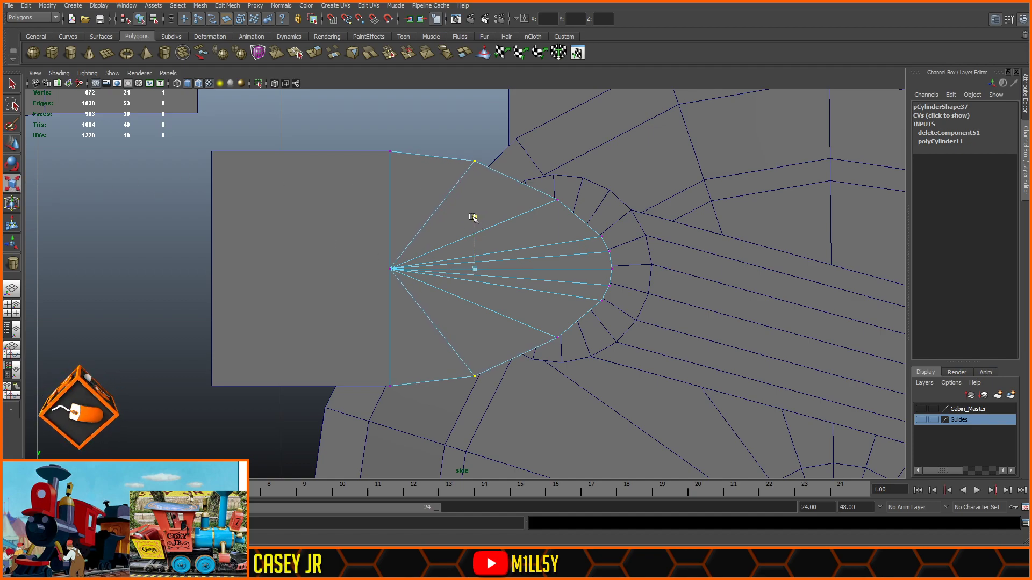
# - Refine the second vertex pair by moving it slightly toward the block and scaling it wider vertically to smooth the curve
pyautogui.moveTo(571, 190); pyautogui.dragTo(539, 352)
pyautogui.press('w')
pyautogui.moveTo(523, 267); pyautogui.dragTo(499, 268)
pyautogui.press('r')
pyautogui.moveTo(534, 222); pyautogui.dragTo(530, 203)
pyautogui.click(20, 147)
pyautogui.moveTo(497, 270); pyautogui.dragTo(512, 271)
pyautogui.press('r')
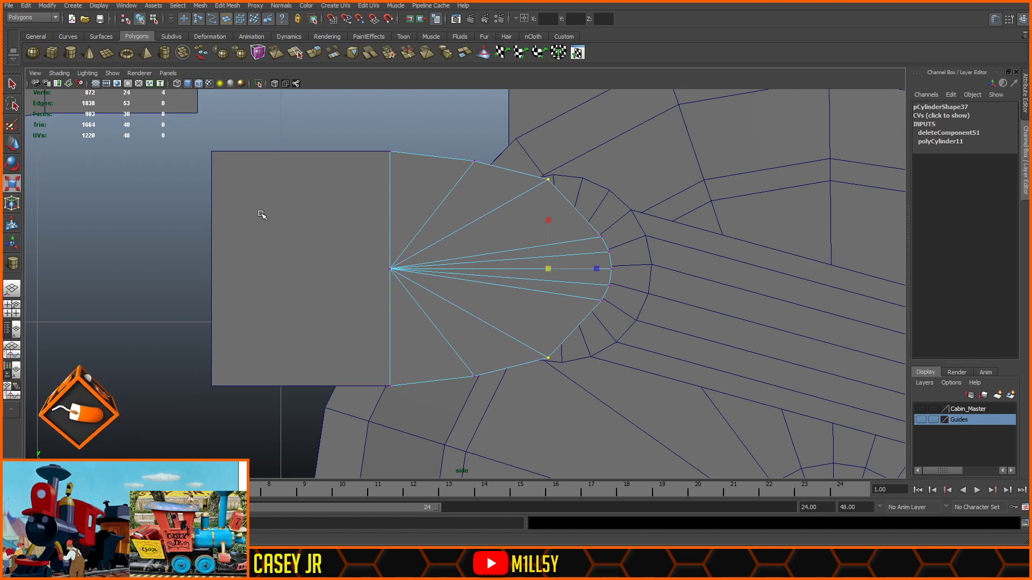
pyautogui.moveTo(547, 222); pyautogui.dragTo(547, 220)
# - Move the third pair of arc vertices slightly toward the block, scale them apart vertically, and return to object mode
pyautogui.click(601, 237)
pyautogui.keyDown('shift'); pyautogui.click(601, 300); pyautogui.keyUp('shift')
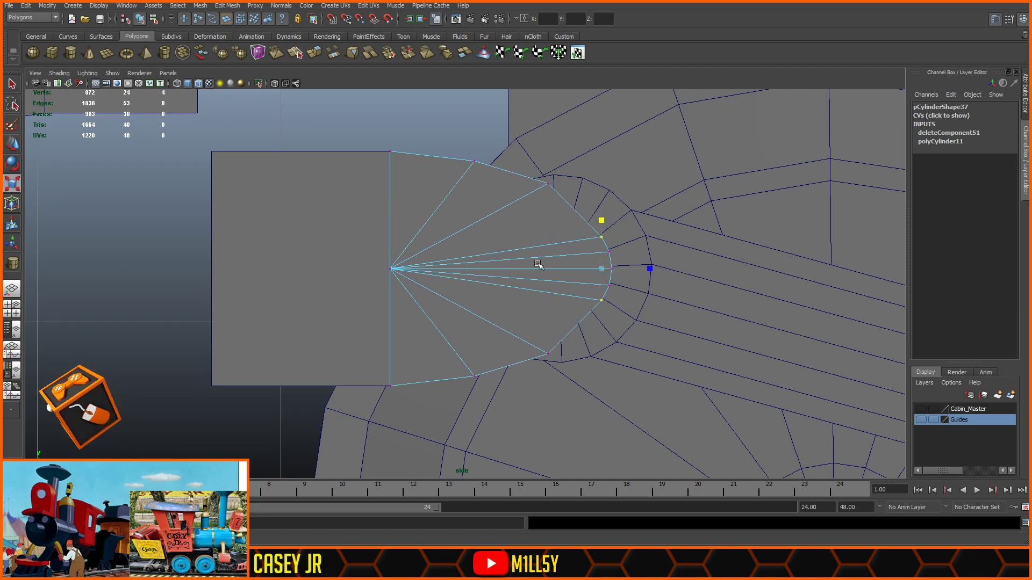
pyautogui.click(12, 144)
pyautogui.moveTo(567, 269); pyautogui.dragTo(553, 271)
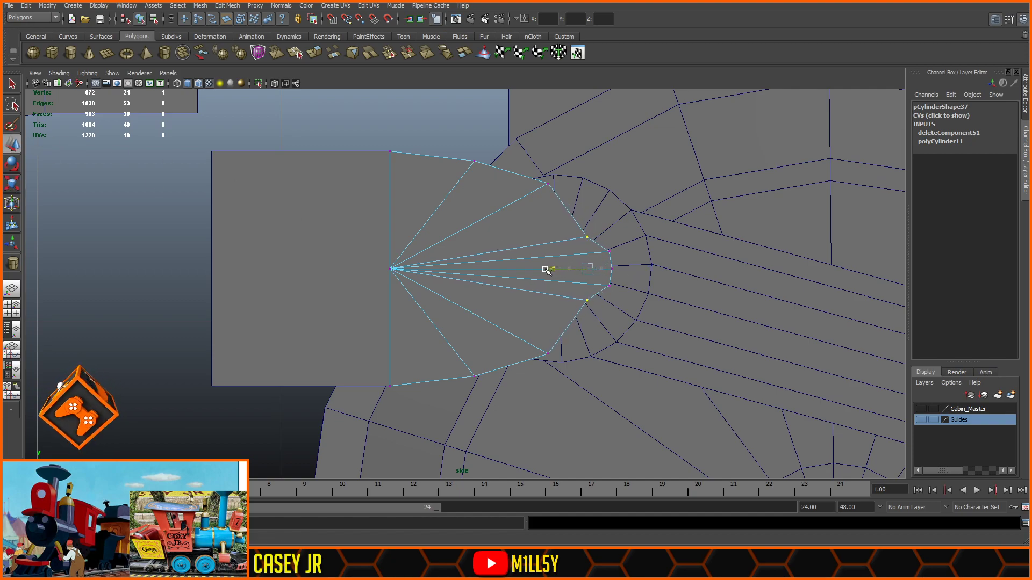
pyautogui.press('r')
pyautogui.moveTo(587, 220); pyautogui.dragTo(586, 195)
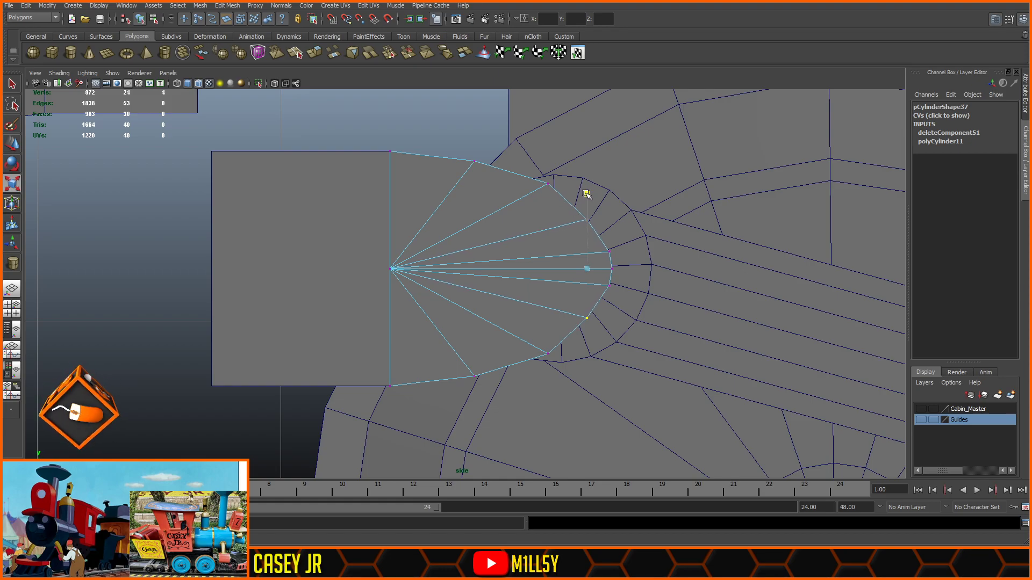
pyautogui.press('F8')
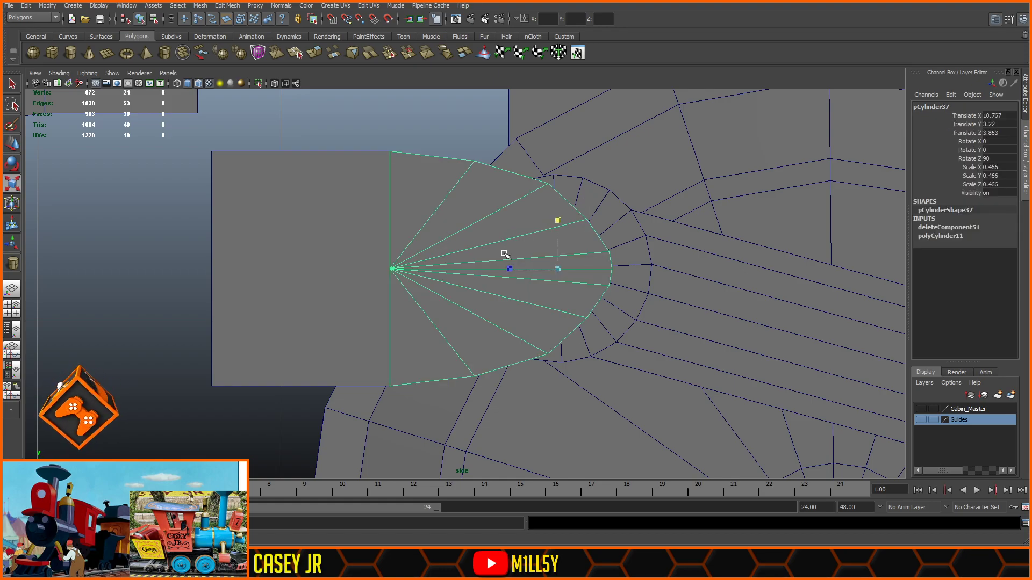
# - Move the half-cylinder bracket along X to 10.315 so it lines up with the block's outer side
pyautogui.press('space')
pyautogui.press('space')
pyautogui.keyDown('alt'); pyautogui.moveTo(519, 244); pyautogui.dragTo(479, 227); pyautogui.keyUp('alt')
pyautogui.press('w')
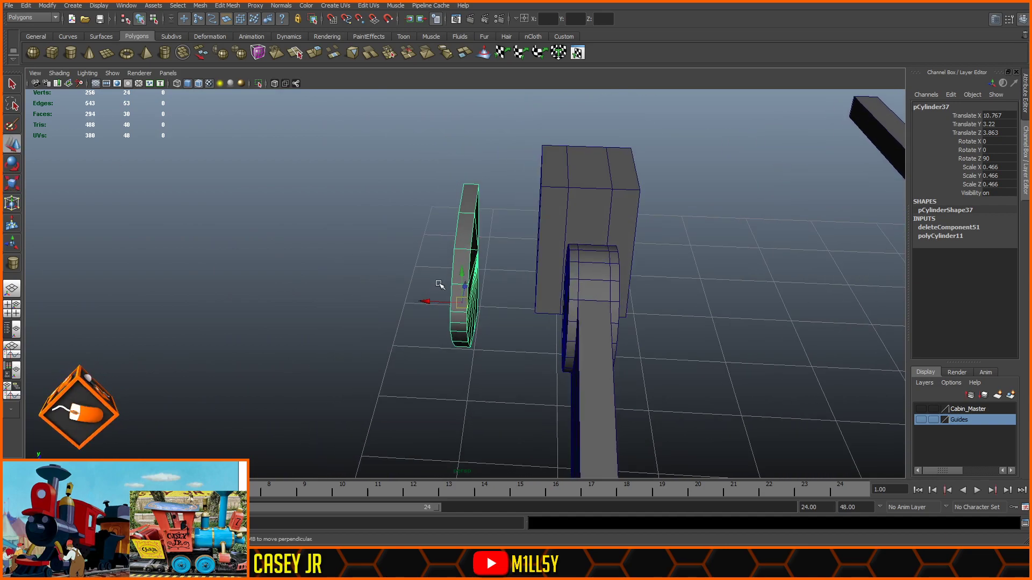
pyautogui.moveTo(437, 300); pyautogui.dragTo(489, 308)
pyautogui.press('space')
pyautogui.press('space')
pyautogui.scroll(-5, 497, 292)
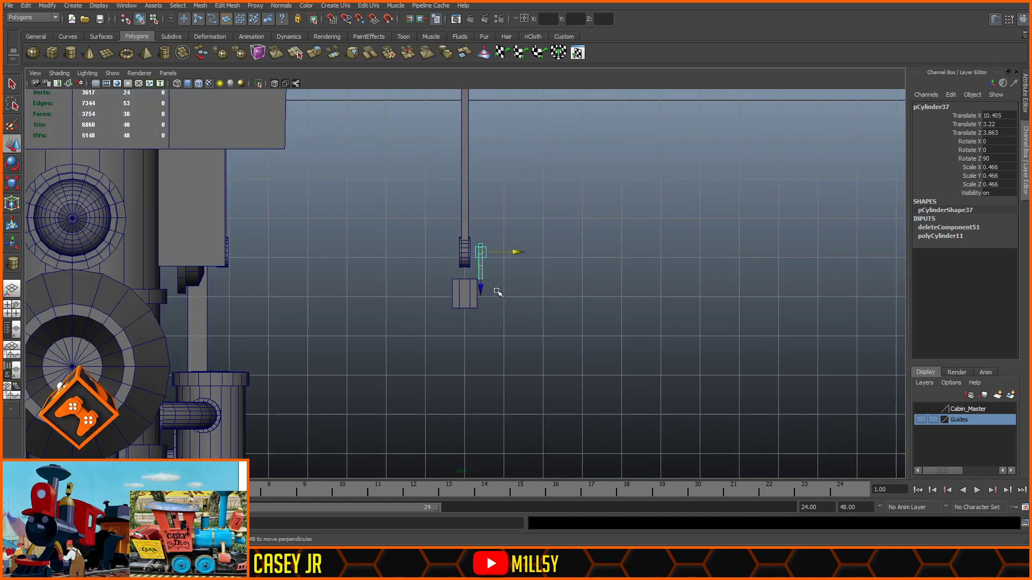
pyautogui.scroll(6, 507, 276)
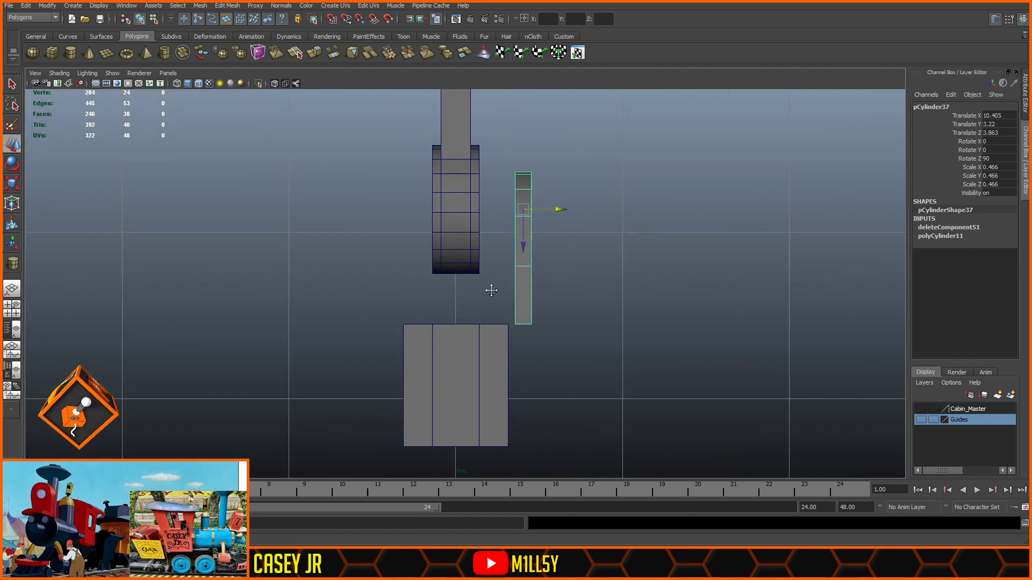
pyautogui.moveTo(567, 220); pyautogui.dragTo(552, 220)
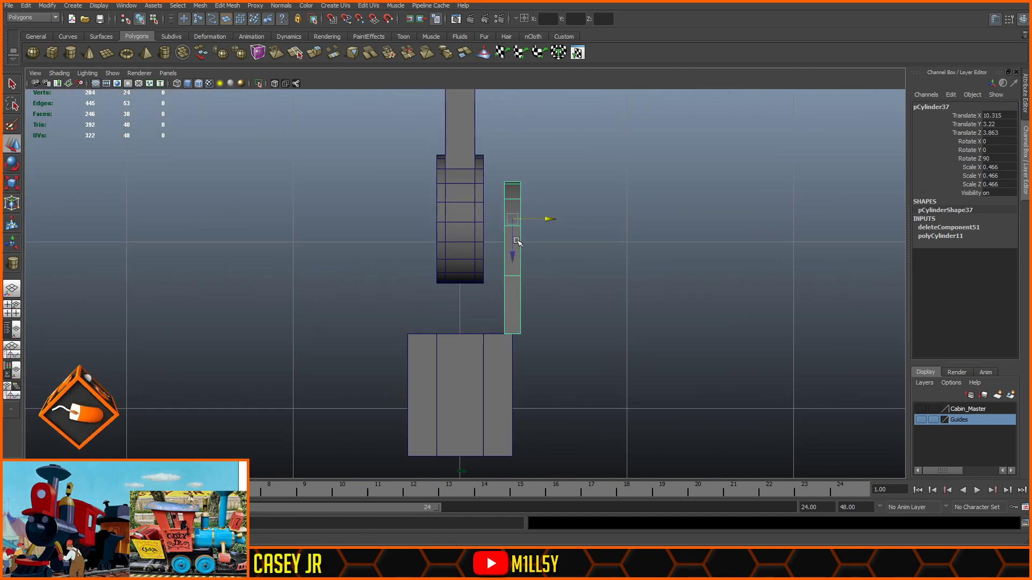
# - Align the half-cylinder's inner vertices to the block's dividing line and its outer vertices to the block's outer edge
pyautogui.moveTo(511, 241); pyautogui.dragTo(484, 239, button='right')
pyautogui.moveTo(511, 169); pyautogui.dragTo(482, 383)
pyautogui.moveTo(540, 257); pyautogui.dragTo(520, 257)
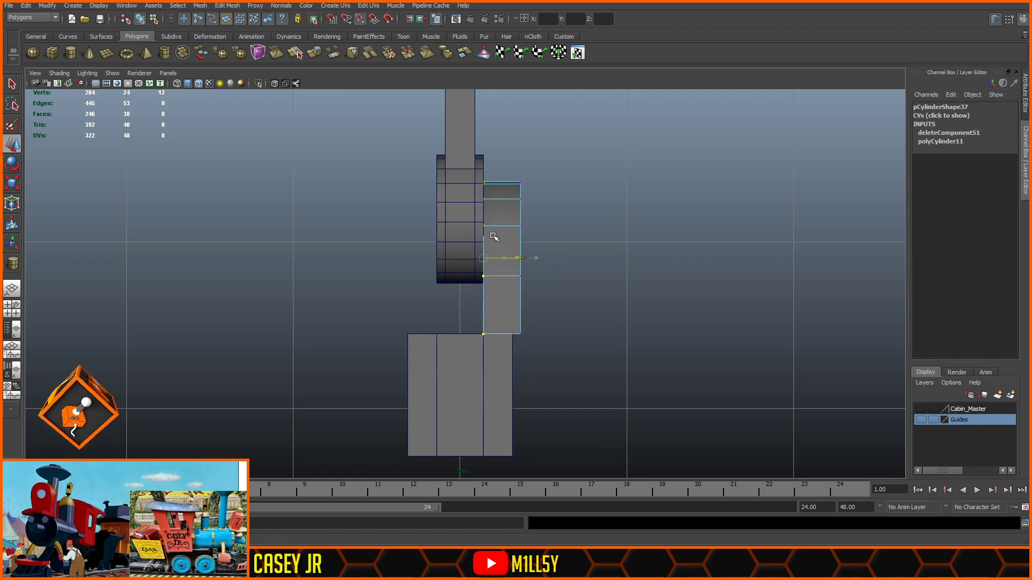
pyautogui.moveTo(543, 171); pyautogui.dragTo(508, 380)
pyautogui.moveTo(556, 257); pyautogui.dragTo(513, 332)
pyautogui.click(603, 275)
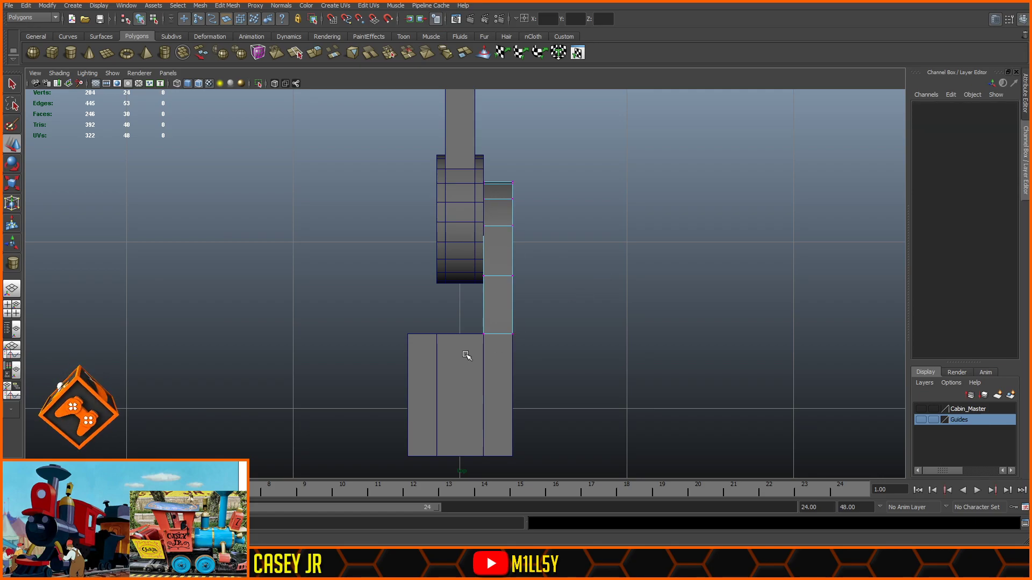
pyautogui.press('F8')
# - Insert a horizontal edge loop around the block near the height of the half-cylinder's centre point
pyautogui.click(473, 367)
pyautogui.keyDown('alt'); pyautogui.moveTo(472, 368); pyautogui.dragTo(774, 295); pyautogui.keyUp('alt')
pyautogui.keyDown('alt'); pyautogui.moveTo(560, 300); pyautogui.dragTo(615, 259, button='right'); pyautogui.keyUp('alt')
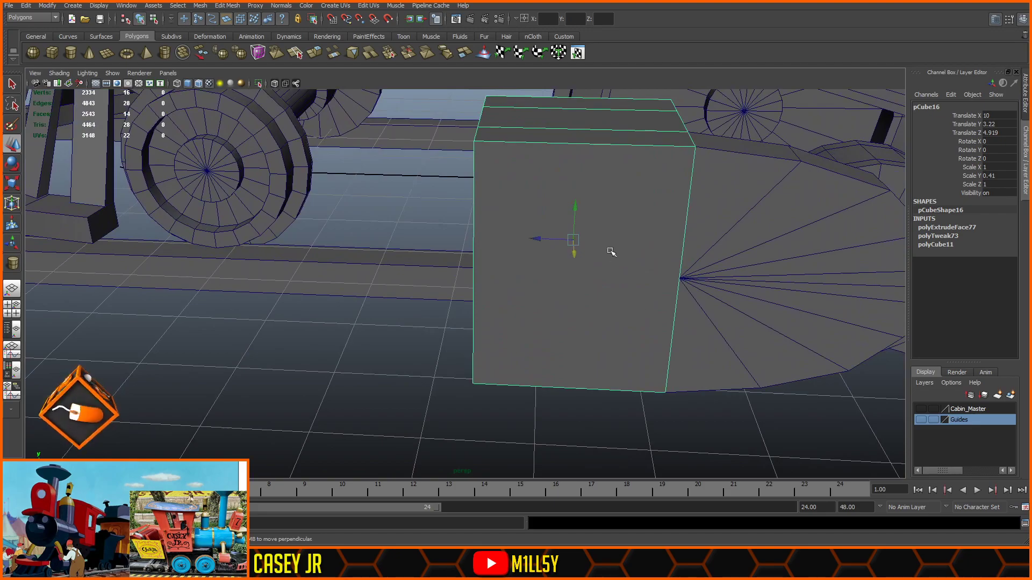
pyautogui.scroll(-3, 590, 208)
pyautogui.moveTo(589, 208)
pyautogui.keyDown('alt'); pyautogui.mouseDown()
pyautogui.moveTo(528, 224)
pyautogui.moveTo(595, 203)
pyautogui.mouseUp(); pyautogui.keyUp('alt')
pyautogui.keyDown('alt'); pyautogui.moveTo(595, 203); pyautogui.dragTo(368, 173, button='middle'); pyautogui.keyUp('alt')
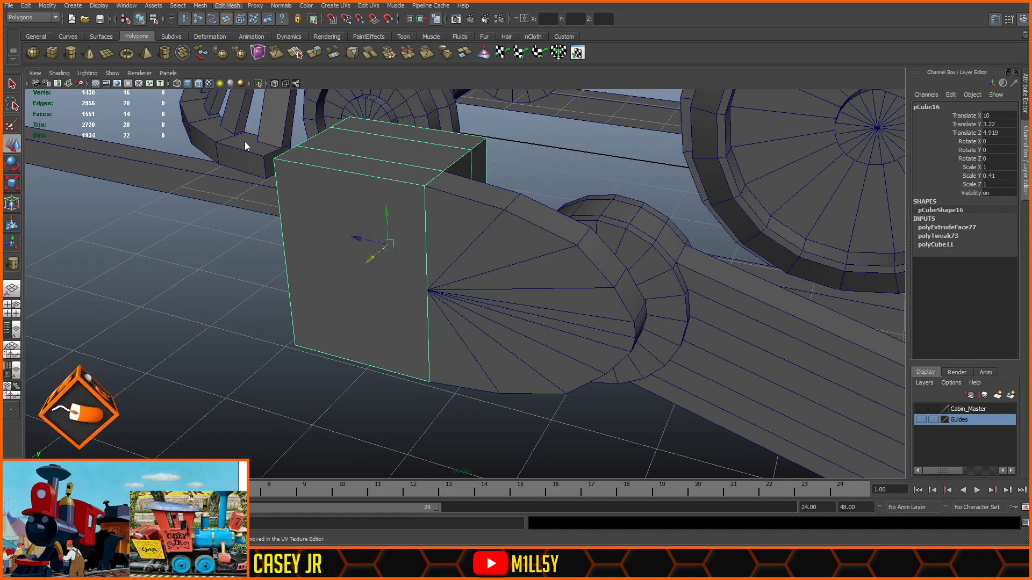
pyautogui.click(252, 107)
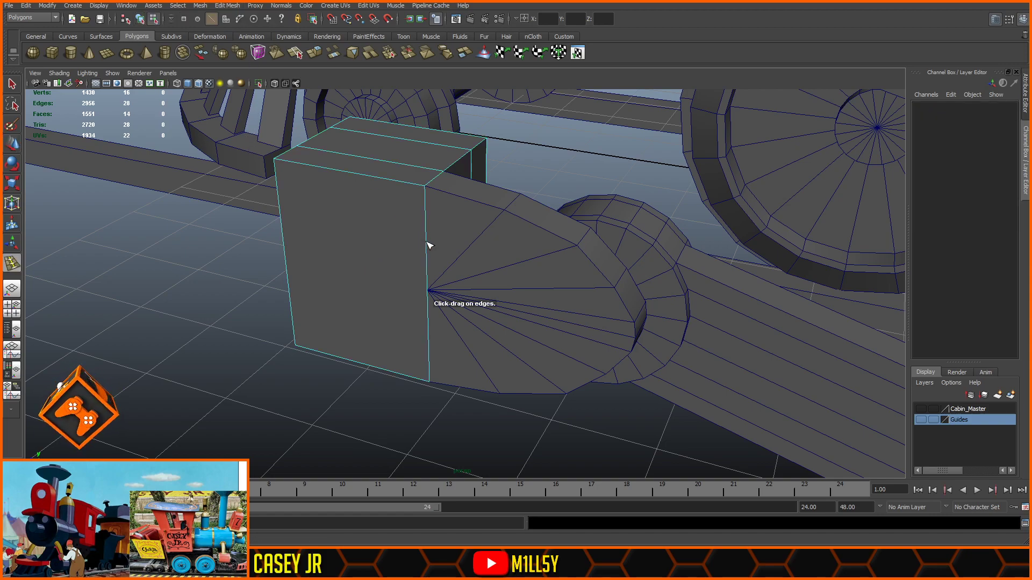
pyautogui.moveTo(429, 245); pyautogui.dragTo(430, 249)
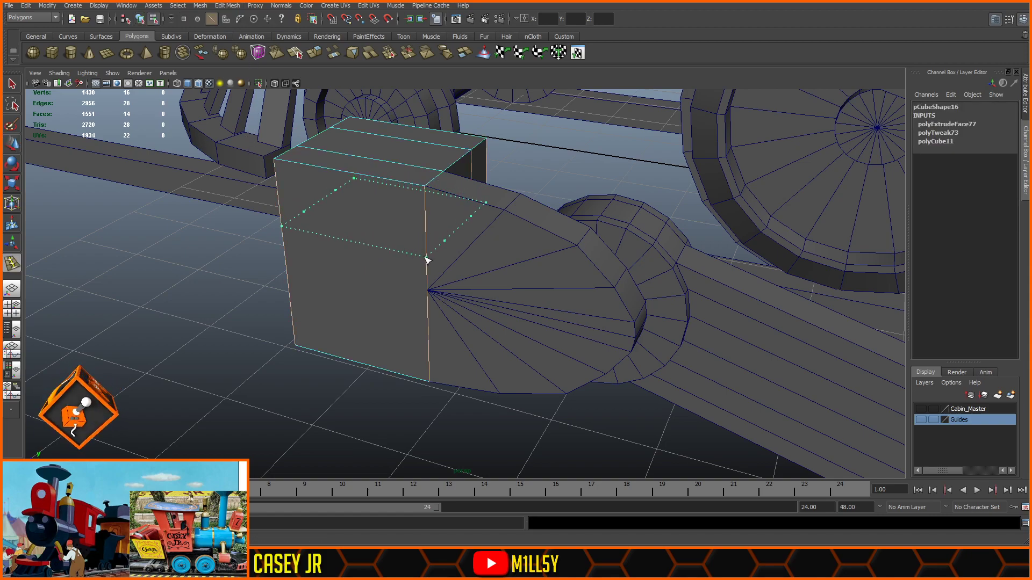
pyautogui.moveTo(421, 304); pyautogui.dragTo(426, 298)
# - Snap the block's new horizontal edge loop vertically to the half-cylinder's centre vertex
pyautogui.click(11, 145)
pyautogui.click(198, 380)
pyautogui.doubleClick(337, 278)
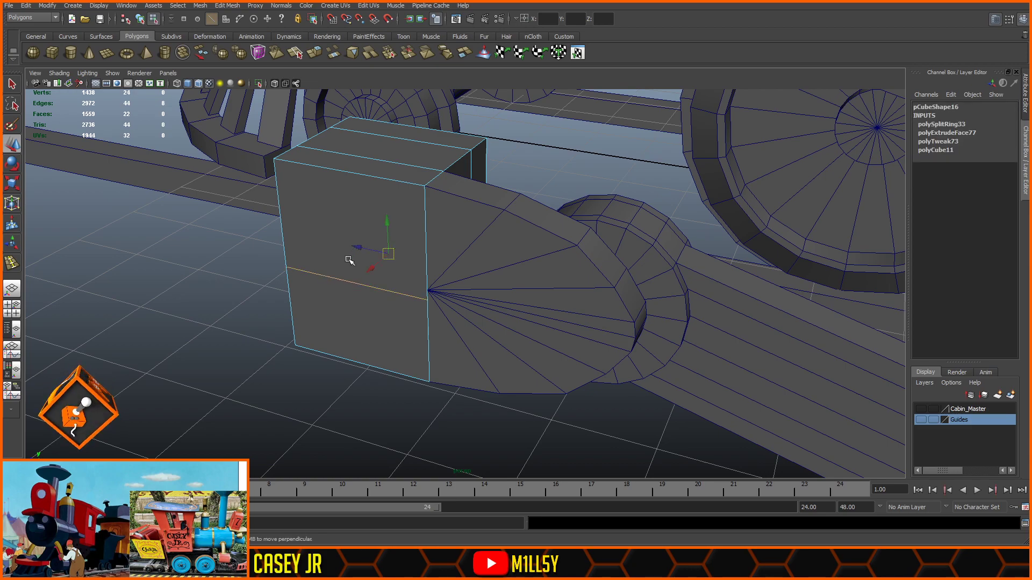
pyautogui.press('v')
pyautogui.moveTo(387, 222); pyautogui.dragTo(446, 288)
# - Delete the four outer faces on the block's rod-facing end, using X-ray display to select them
pyautogui.keyDown('alt'); pyautogui.moveTo(384, 321); pyautogui.dragTo(407, 325); pyautogui.keyUp('alt')
pyautogui.click(275, 84)
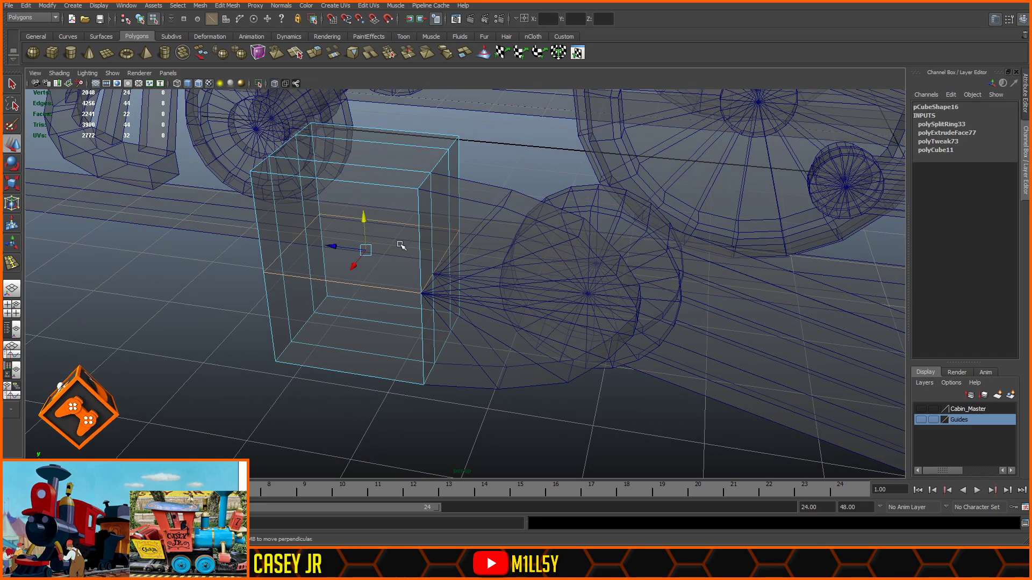
pyautogui.press('F11')
pyautogui.click(423, 283)
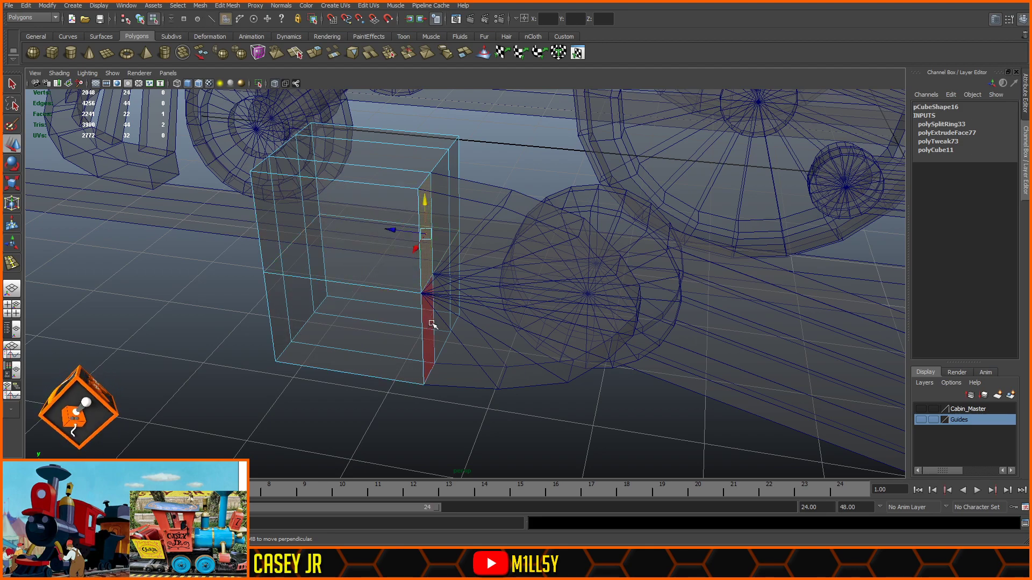
pyautogui.keyDown('shift'); pyautogui.click(455, 214); pyautogui.keyUp('shift')
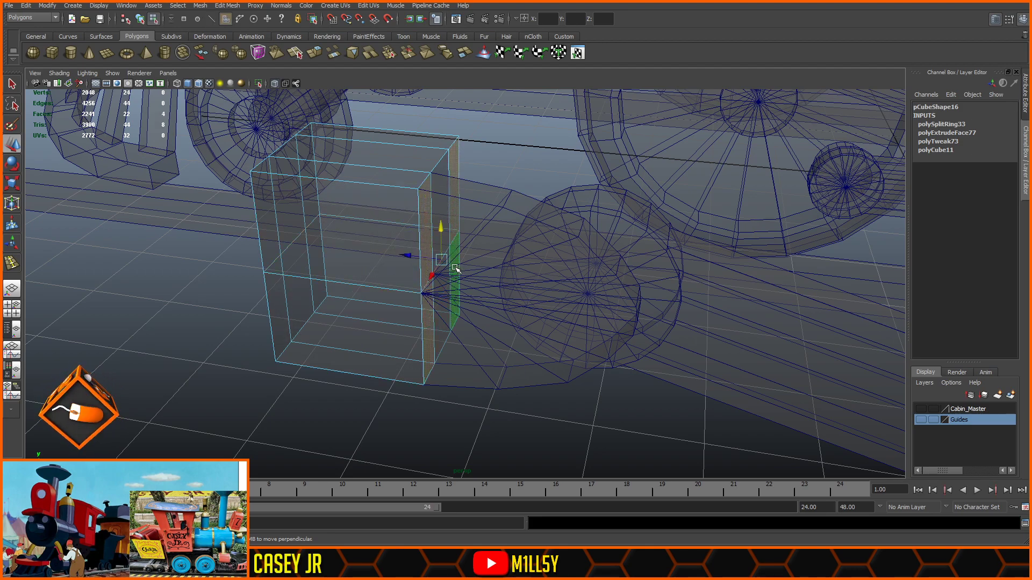
pyautogui.press('Delete')
pyautogui.press('F8')
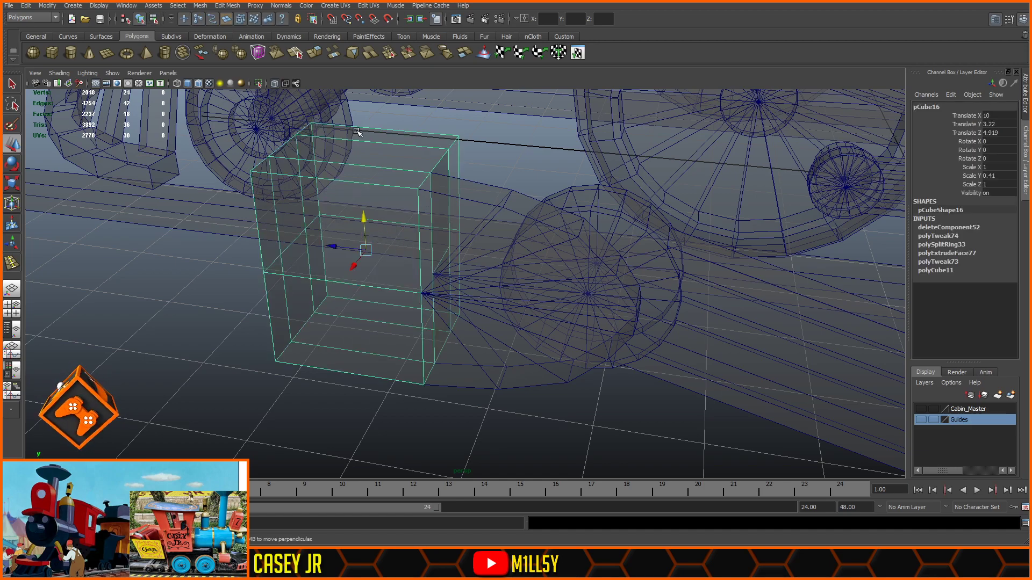
# - Combine the block and the half-cylinder bracket into one mesh
pyautogui.press('5')
pyautogui.click(425, 222)
pyautogui.keyDown('shift'); pyautogui.click(392, 202); pyautogui.keyUp('shift')
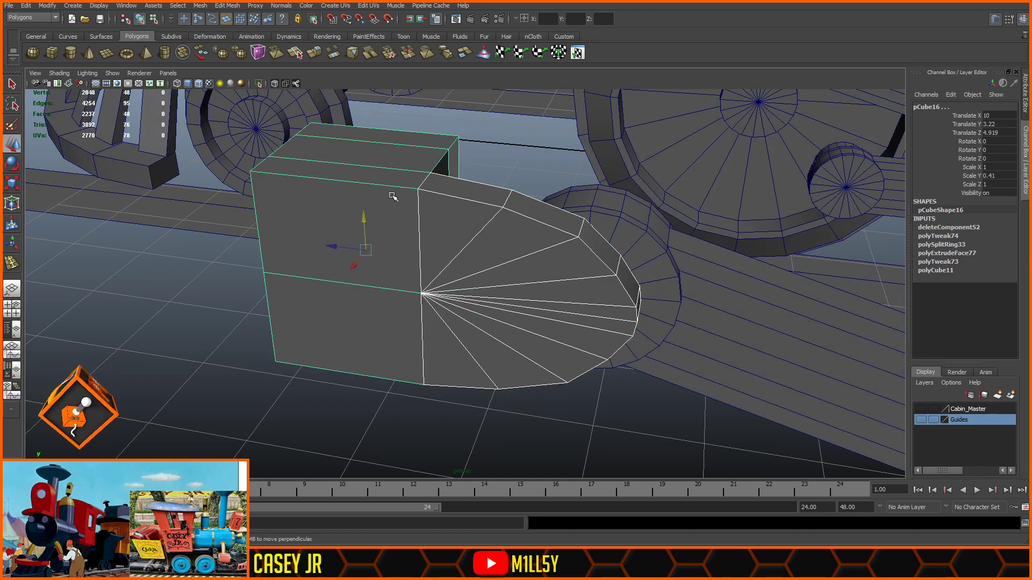
pyautogui.click(182, 54)
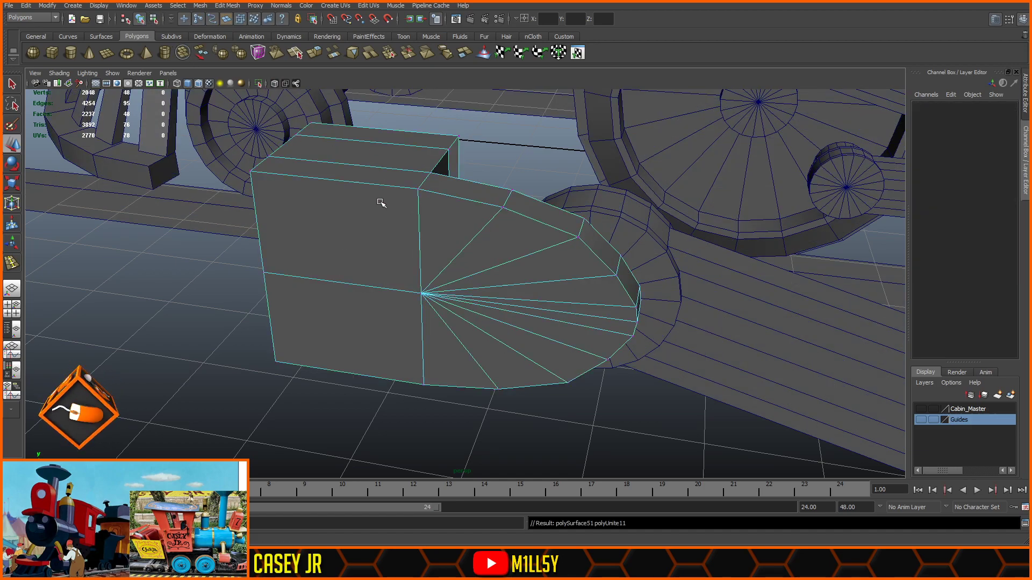
# - Merge the overlapping vertices along the seam between the block and the half-cylinder
pyautogui.press('space')
pyautogui.press('space')
pyautogui.moveTo(545, 314); pyautogui.dragTo(473, 357)
pyautogui.press('space')
pyautogui.press('space')
pyautogui.click(560, 229)
pyautogui.hotkey('ctrl', 'z')
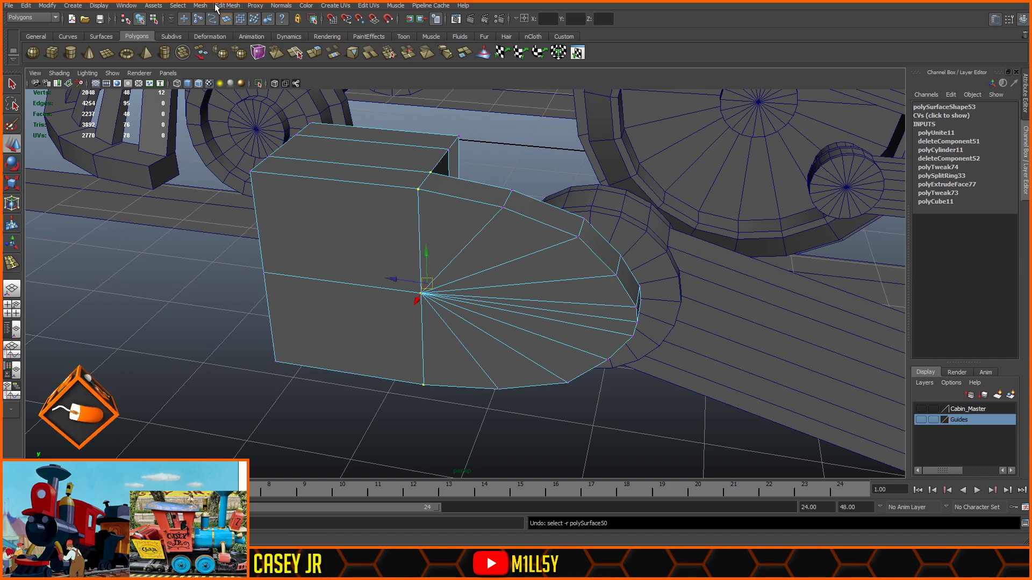
pyautogui.click(258, 243)
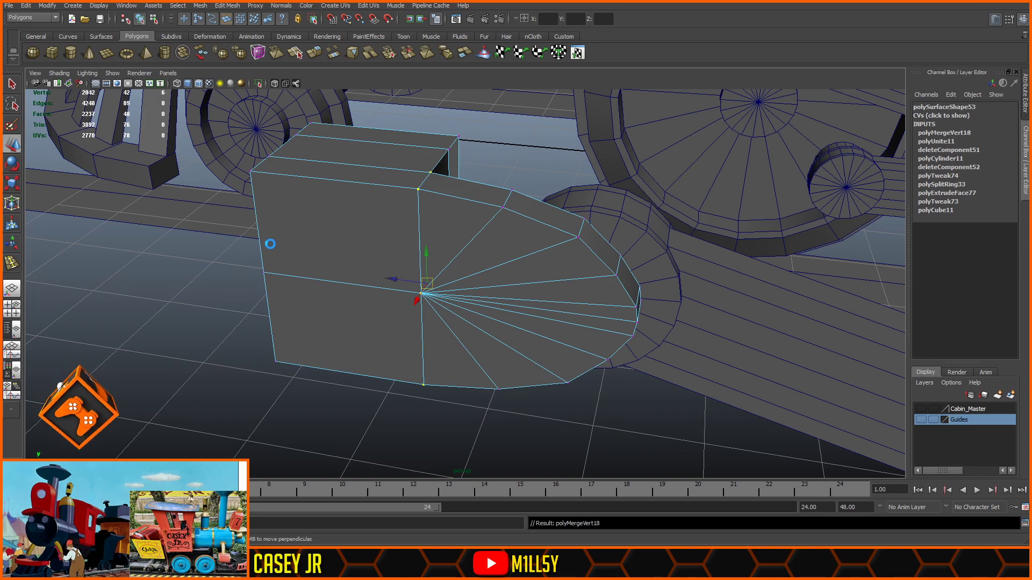
# - Return to object mode and turn off the wireframe overlay on the shaded models
pyautogui.moveTo(460, 236); pyautogui.dragTo(420, 232, button='right')
pyautogui.keyDown('alt'); pyautogui.moveTo(503, 236); pyautogui.dragTo(491, 278); pyautogui.keyUp('alt')
pyautogui.keyDown('alt'); pyautogui.moveTo(540, 235); pyautogui.dragTo(464, 252, button='middle'); pyautogui.keyUp('alt')
pyautogui.scroll(5, 460, 240)
pyautogui.click(552, 232)
pyautogui.click(199, 83)
pyautogui.keyDown('alt'); pyautogui.moveTo(219, 97); pyautogui.dragTo(434, 263); pyautogui.keyUp('alt')
# - Harden the two inner vertical edges where the half-cylinder meets the block, and return to object mode
pyautogui.click(420, 240)
pyautogui.moveTo(420, 241); pyautogui.dragTo(411, 209, button='right')
pyautogui.click(412, 226)
pyautogui.keyDown('shift'); pyautogui.click(413, 321); pyautogui.keyUp('shift')
pyautogui.click(280, 6)
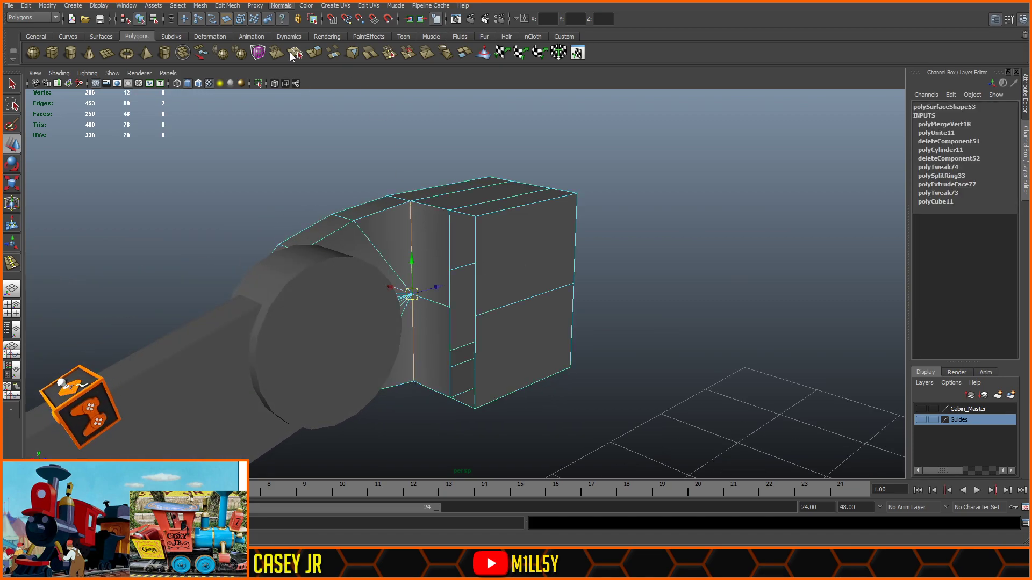
pyautogui.click(311, 113)
pyautogui.moveTo(449, 244); pyautogui.dragTo(472, 233, button='right')
pyautogui.click(631, 336)
# - Undo the edge hardening, vertex merge and combine so the half-cylinder and block are separate objects again
pyautogui.keyDown('alt'); pyautogui.moveTo(592, 417); pyautogui.dragTo(695, 423); pyautogui.keyUp('alt')
pyautogui.keyDown('alt'); pyautogui.moveTo(695, 423); pyautogui.dragTo(684, 429, button='right'); pyautogui.keyUp('alt')
pyautogui.keyDown('alt'); pyautogui.moveTo(684, 429); pyautogui.dragTo(385, 293); pyautogui.keyUp('alt')
pyautogui.click(385, 292)
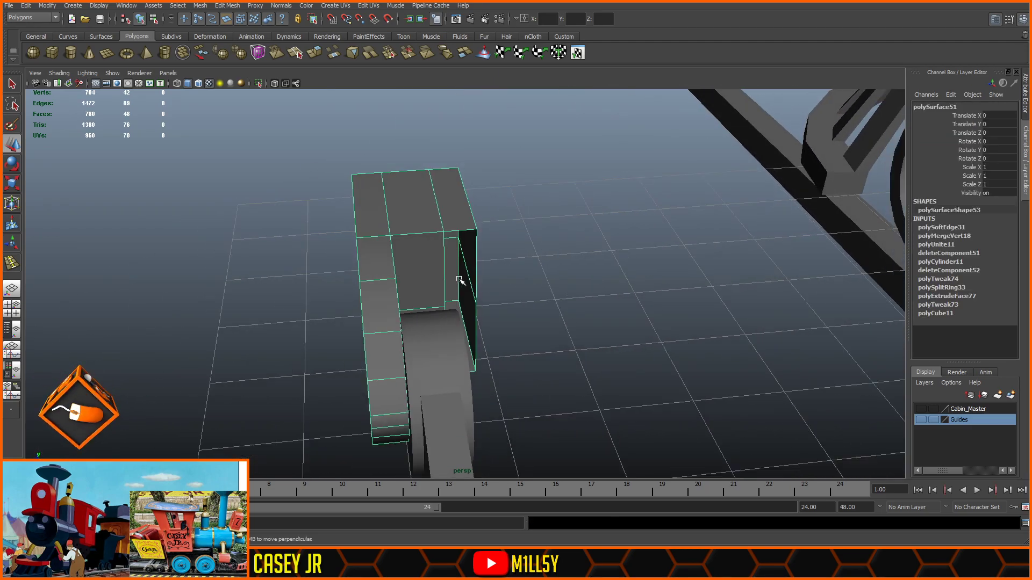
pyautogui.keyDown('alt'); pyautogui.moveTo(470, 275); pyautogui.dragTo(561, 232); pyautogui.keyUp('alt')
pyautogui.keyDown('alt'); pyautogui.moveTo(610, 264); pyautogui.dragTo(728, 258); pyautogui.keyUp('alt')
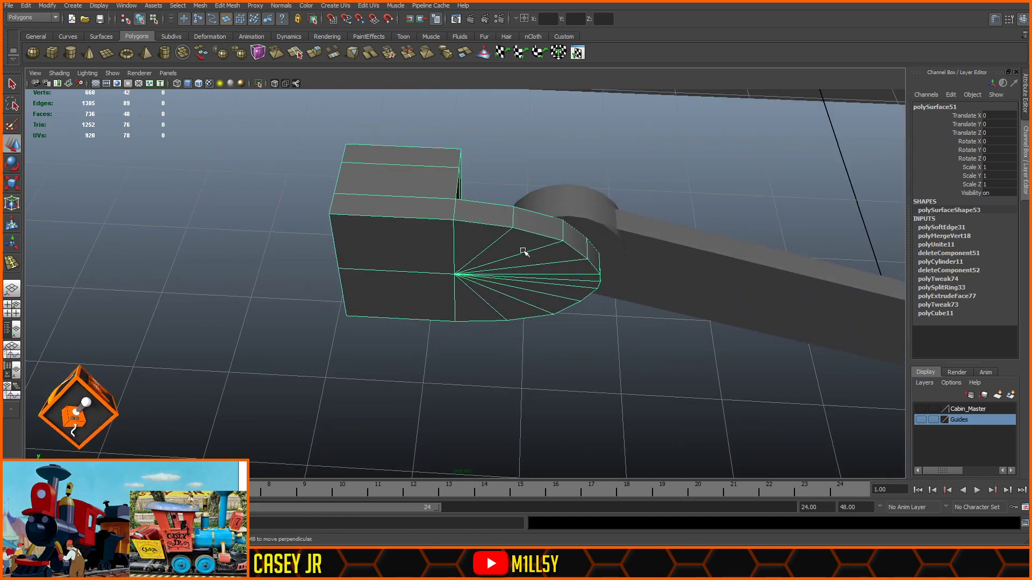
pyautogui.hotkey('ctrl', 'z')
pyautogui.hotkey('ctrl', 'z')
pyautogui.hotkey('ctrl', 'z')
pyautogui.hotkey('ctrl', 'z')
pyautogui.hotkey('ctrl', 'z')
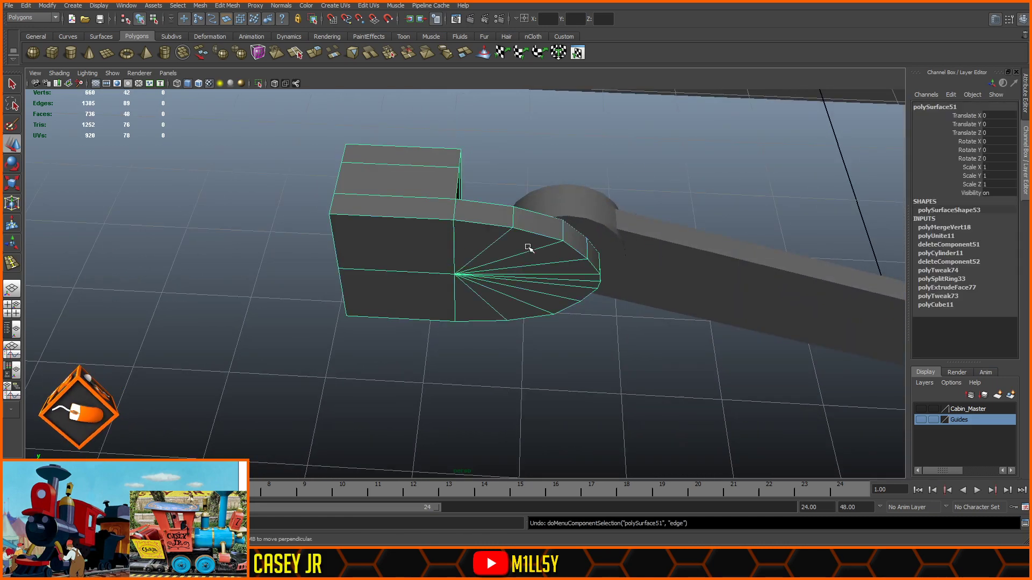
pyautogui.hotkey('ctrl', 'z')
pyautogui.hotkey('ctrl', 'z')
pyautogui.hotkey('ctrl', 'z')
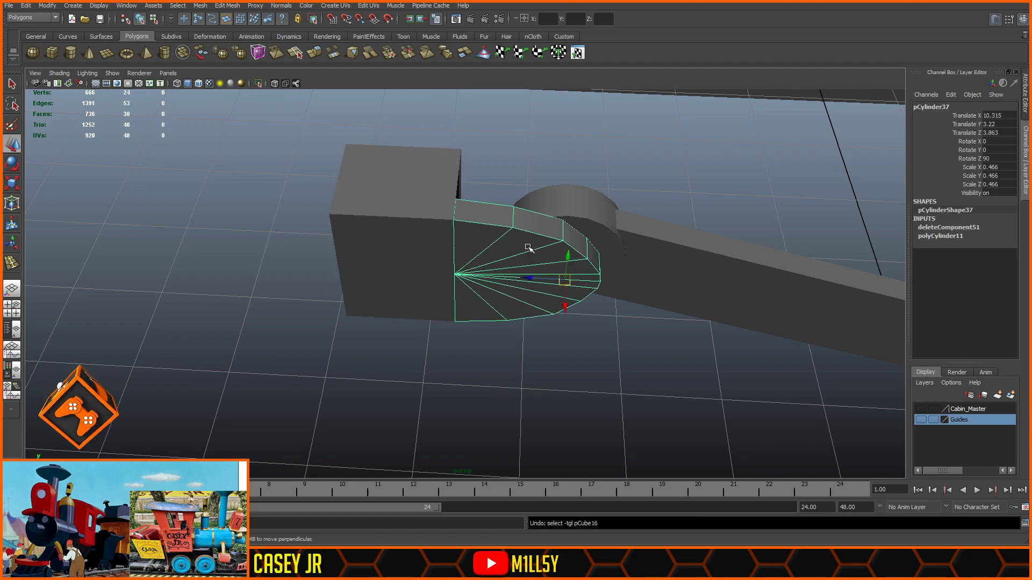
# - Duplicate the half-cylinder bracket and move the copy across to the block's opposite side
pyautogui.keyDown('alt'); pyautogui.moveTo(619, 140); pyautogui.dragTo(532, 127); pyautogui.keyUp('alt')
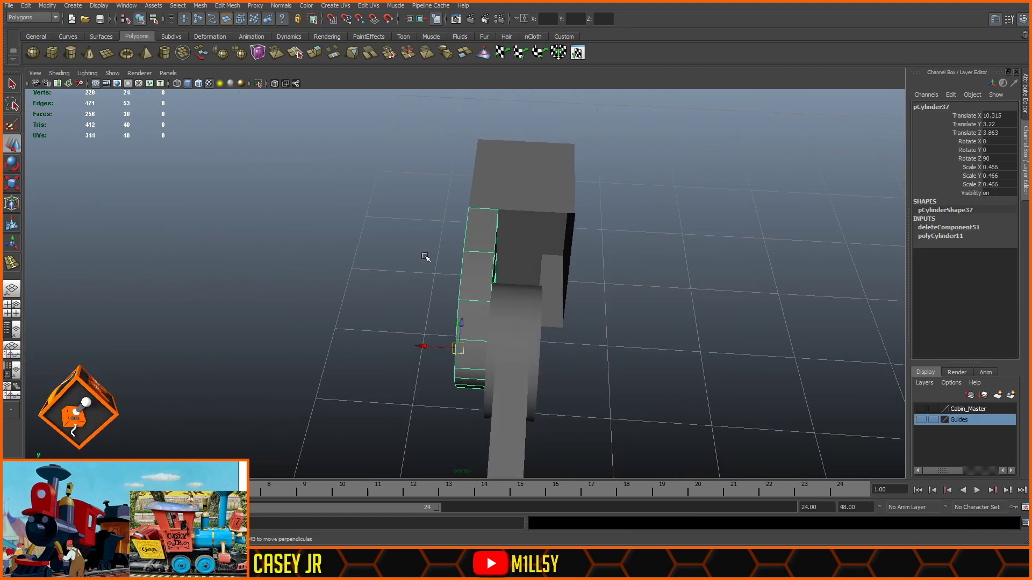
pyautogui.hotkey('ctrl', 'd')
pyautogui.moveTo(419, 340); pyautogui.dragTo(569, 213)
# - Combine the block and both half-cylinder brackets into a single mesh
pyautogui.click(569, 212)
pyautogui.keyDown('alt'); pyautogui.moveTo(647, 254); pyautogui.dragTo(694, 260); pyautogui.keyUp('alt')
pyautogui.keyDown('shift'); pyautogui.click(572, 234); pyautogui.keyUp('shift')
pyautogui.keyDown('shift'); pyautogui.click(483, 258); pyautogui.keyUp('shift')
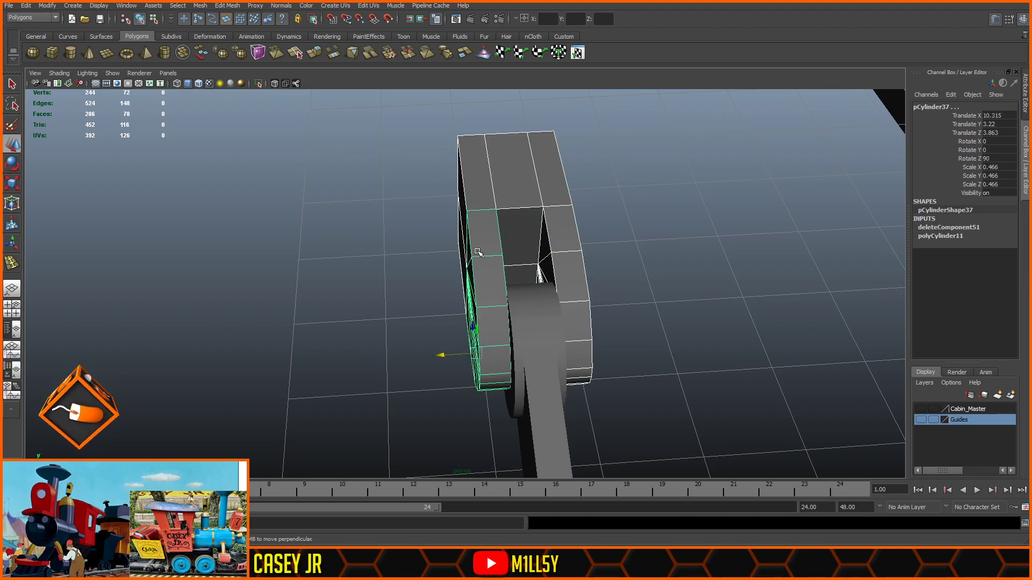
pyautogui.click(275, 84)
pyautogui.moveTo(294, 189)
pyautogui.keyDown('alt'); pyautogui.mouseDown()
pyautogui.moveTo(379, 198)
pyautogui.moveTo(353, 200)
pyautogui.mouseUp(); pyautogui.keyUp('alt')
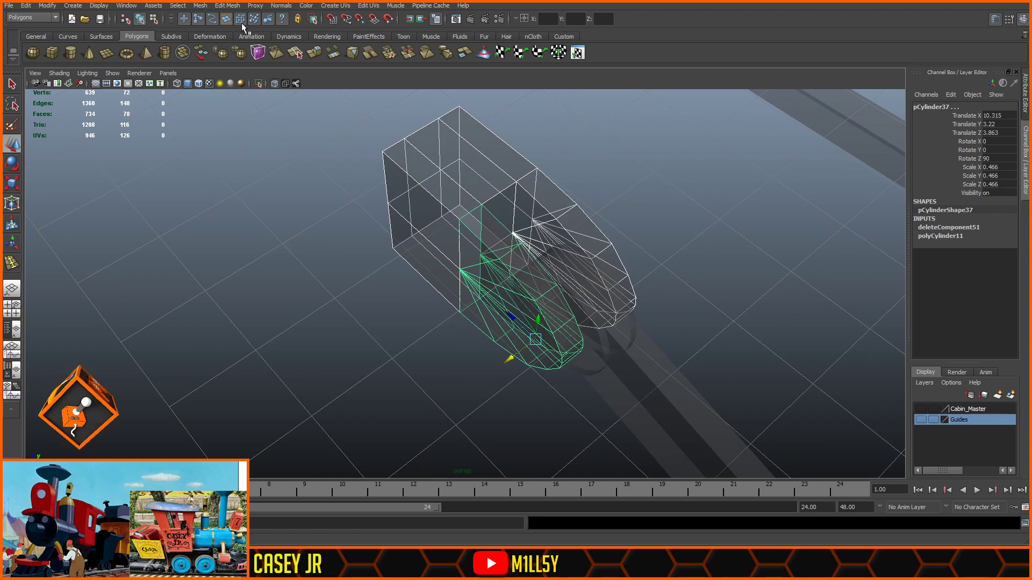
pyautogui.press('space')
pyautogui.press('space')
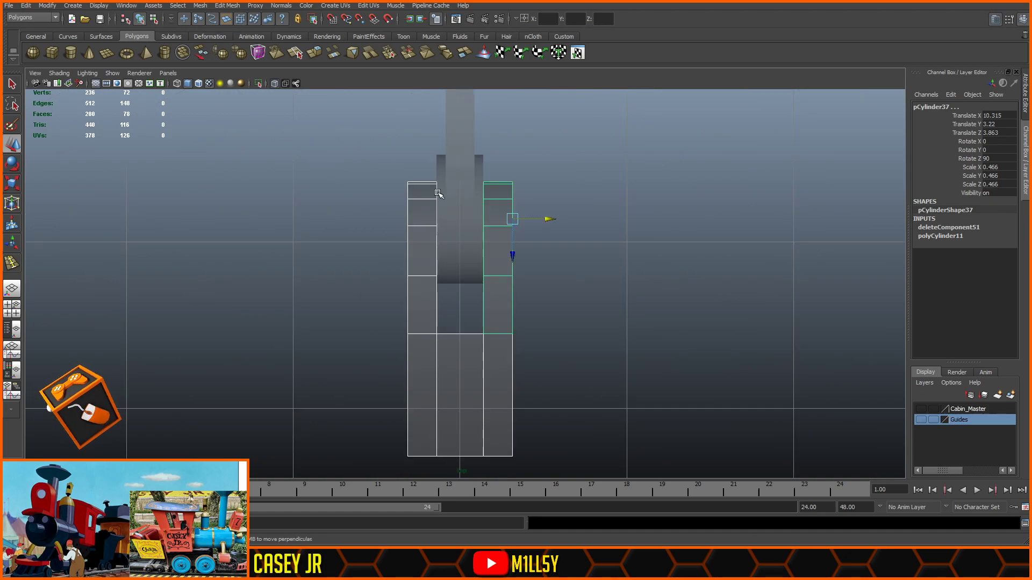
pyautogui.click(184, 52)
# - Merge the vertices along the seam between the block and both brackets, and turn off X-ray display
pyautogui.moveTo(480, 300); pyautogui.dragTo(458, 294, button='right')
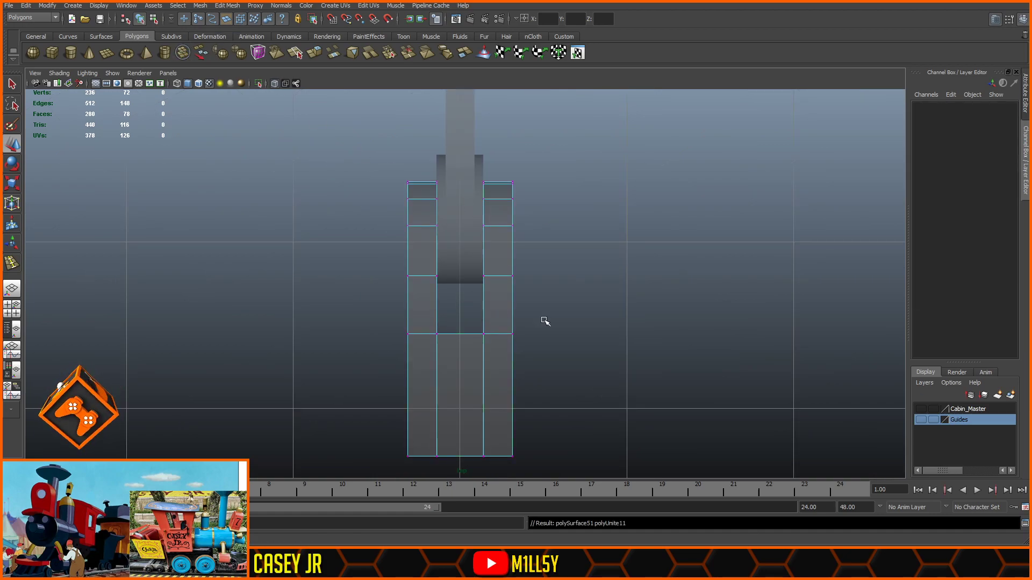
pyautogui.moveTo(544, 320); pyautogui.dragTo(388, 350)
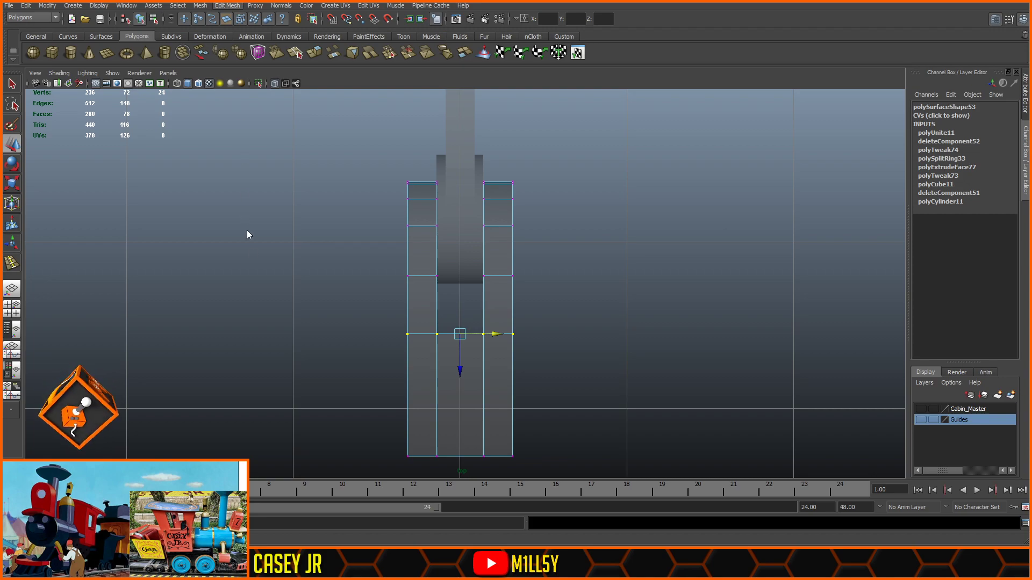
pyautogui.click(250, 244)
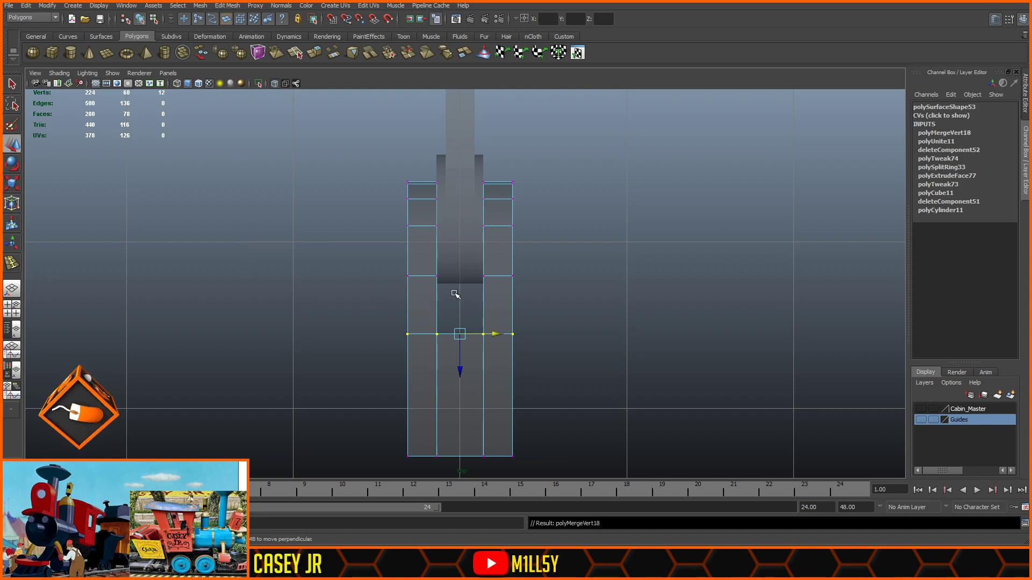
pyautogui.click(561, 321)
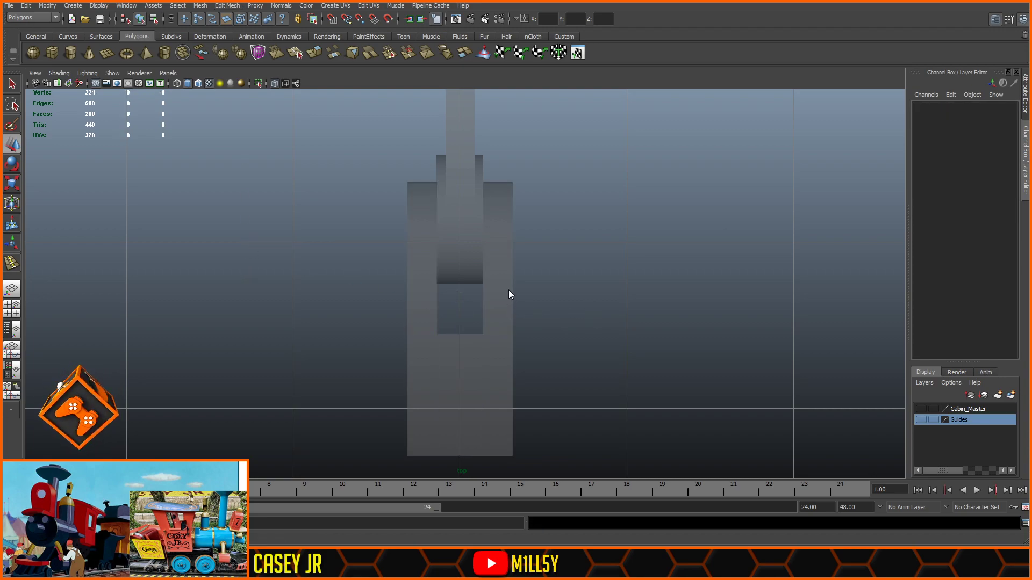
pyautogui.press('space')
pyautogui.press('space')
pyautogui.click(274, 83)
pyautogui.moveTo(441, 330)
pyautogui.keyDown('alt'); pyautogui.mouseDown()
pyautogui.moveTo(500, 302)
pyautogui.moveTo(495, 281)
pyautogui.moveTo(450, 308)
pyautogui.mouseUp(); pyautogui.keyUp('alt')
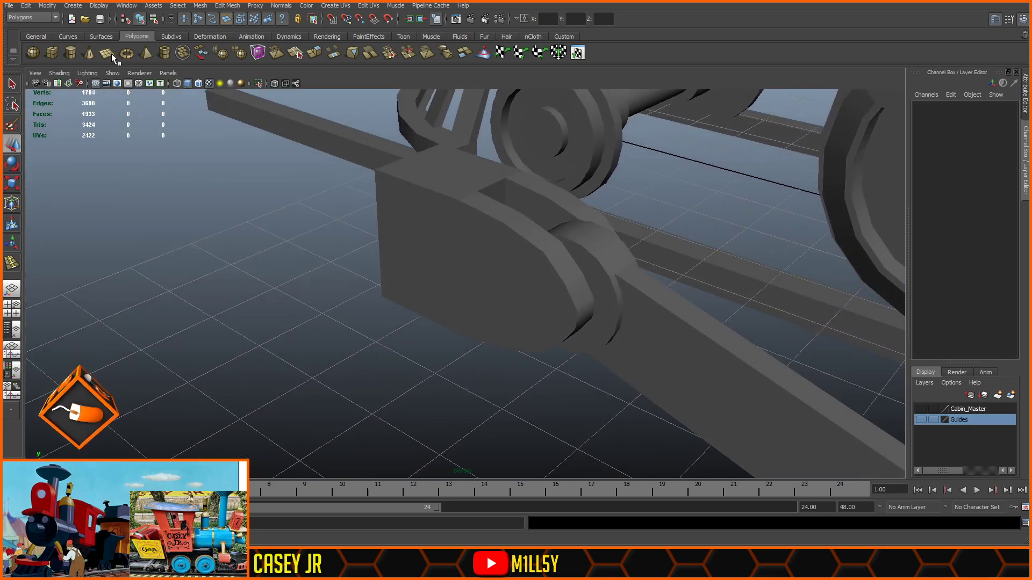
# - Create a small polygon cylinder in the side view in front of the bracket and turn on wireframe on shaded
pyautogui.click(70, 52)
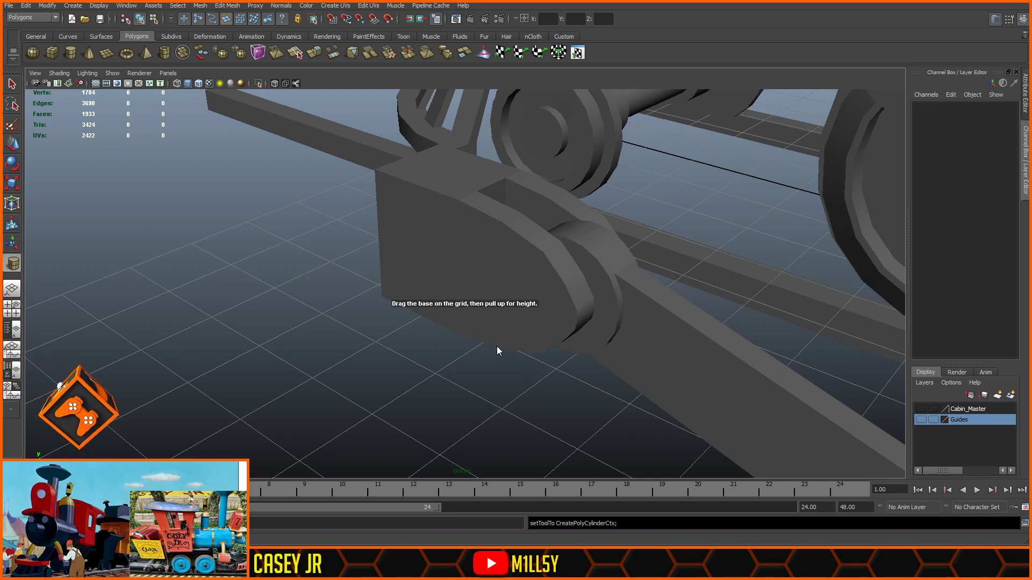
pyautogui.press('space')
pyautogui.press('space')
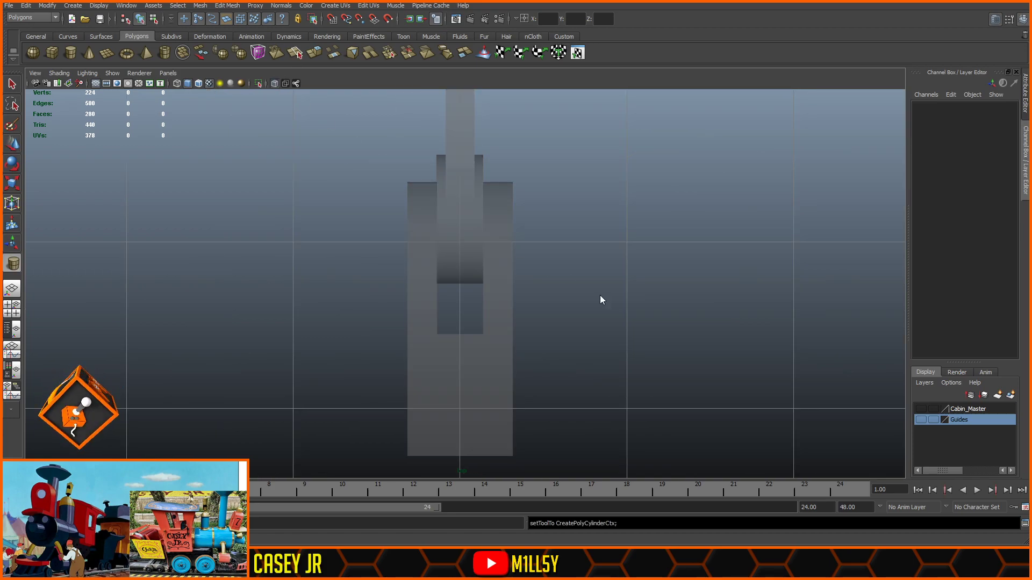
pyautogui.press('space')
pyautogui.press('space')
pyautogui.press('space')
pyautogui.press('space')
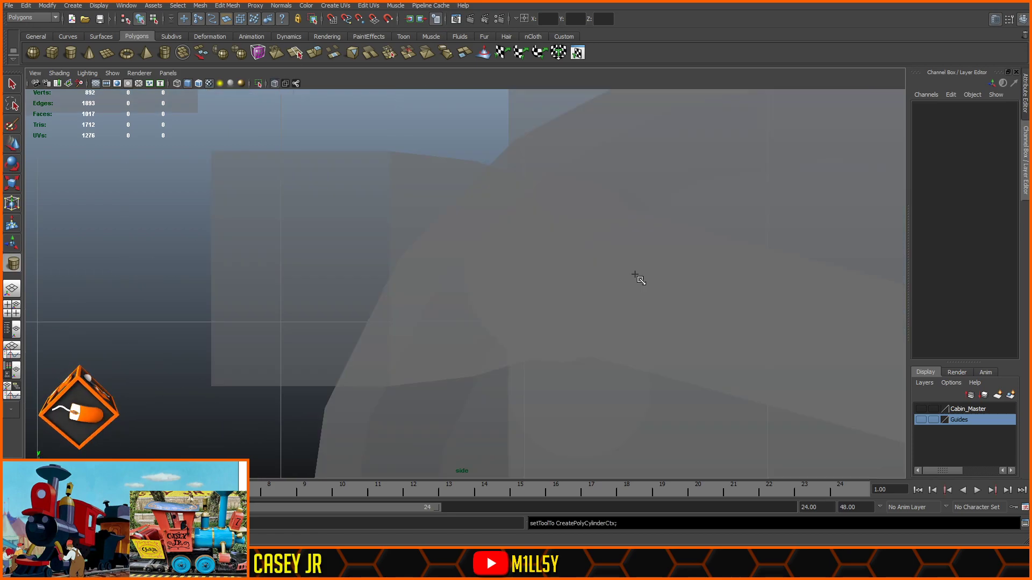
pyautogui.moveTo(120, 222)
pyautogui.mouseDown()
pyautogui.moveTo(157, 245)
pyautogui.moveTo(140, 236)
pyautogui.moveTo(120, 173)
pyautogui.mouseUp()
pyautogui.click(198, 83)
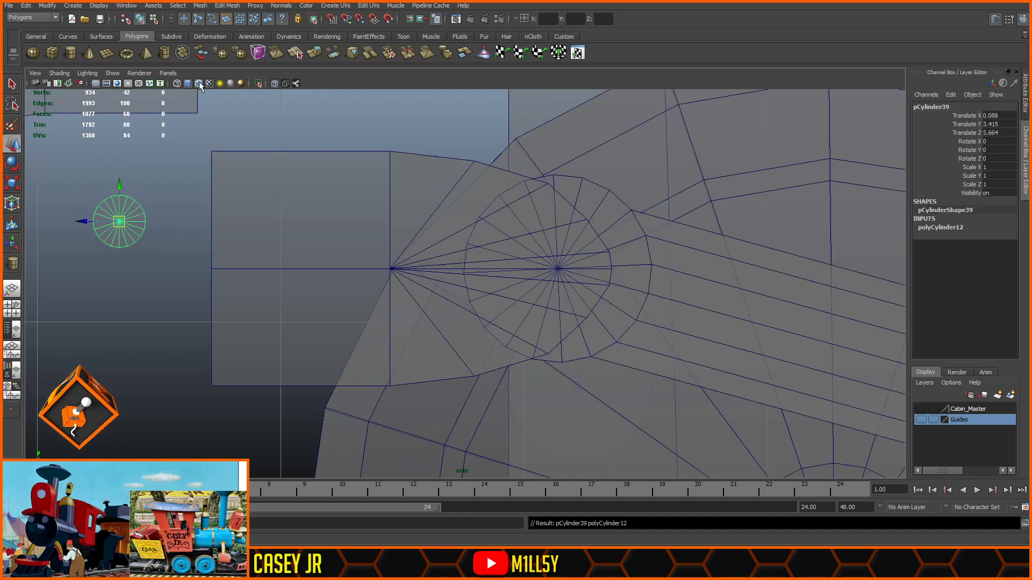
# - Snap the small cylinder to the centre of the rod's round front end, then slide it along X to the bracket at about 9.919
pyautogui.moveTo(86, 221); pyautogui.dragTo(553, 270)
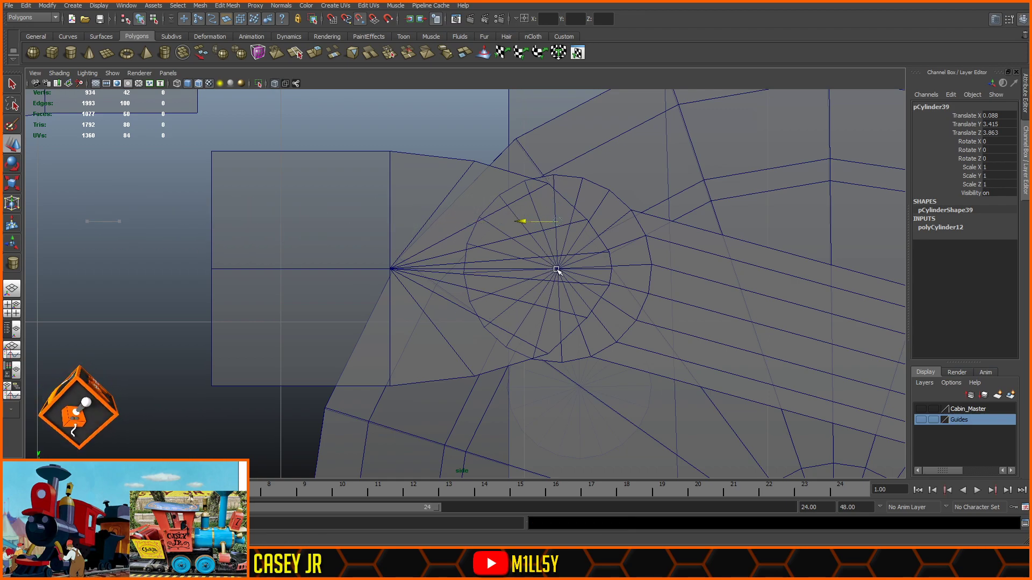
pyautogui.moveTo(558, 193); pyautogui.dragTo(558, 270)
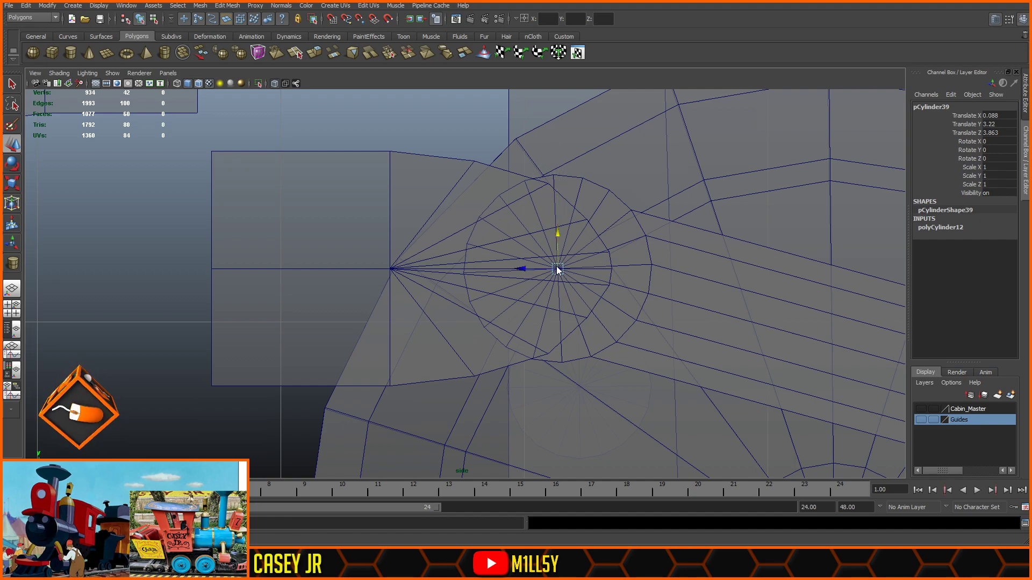
pyautogui.press('space')
pyautogui.press('space')
pyautogui.click(275, 84)
pyautogui.scroll(-4, 539, 215)
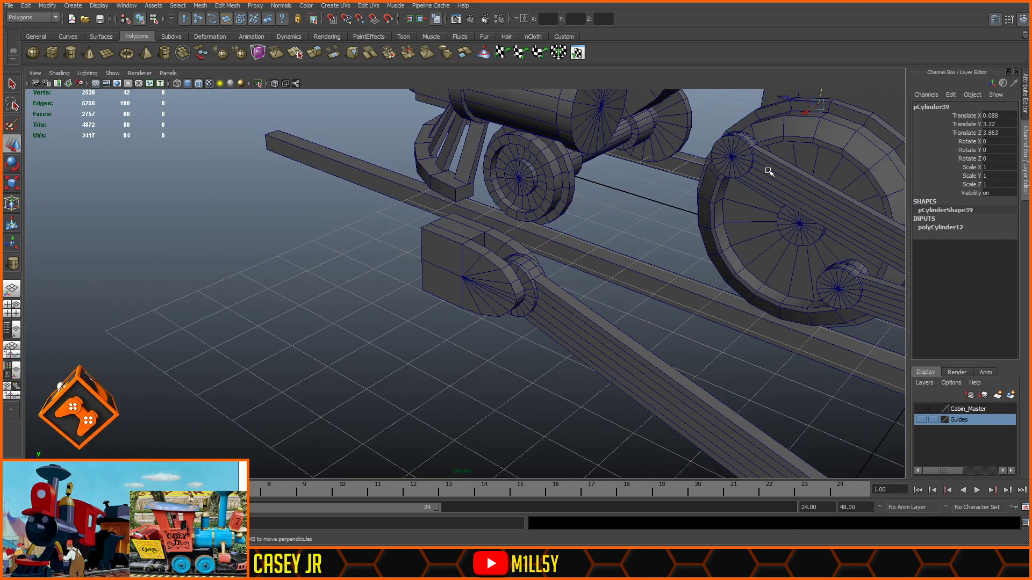
pyautogui.moveTo(805, 111); pyautogui.dragTo(526, 290)
# - Centre the cylinder across the bracket at X 10 and stretch it to Scale X 3.923 as a pin through both arms
pyautogui.press('space')
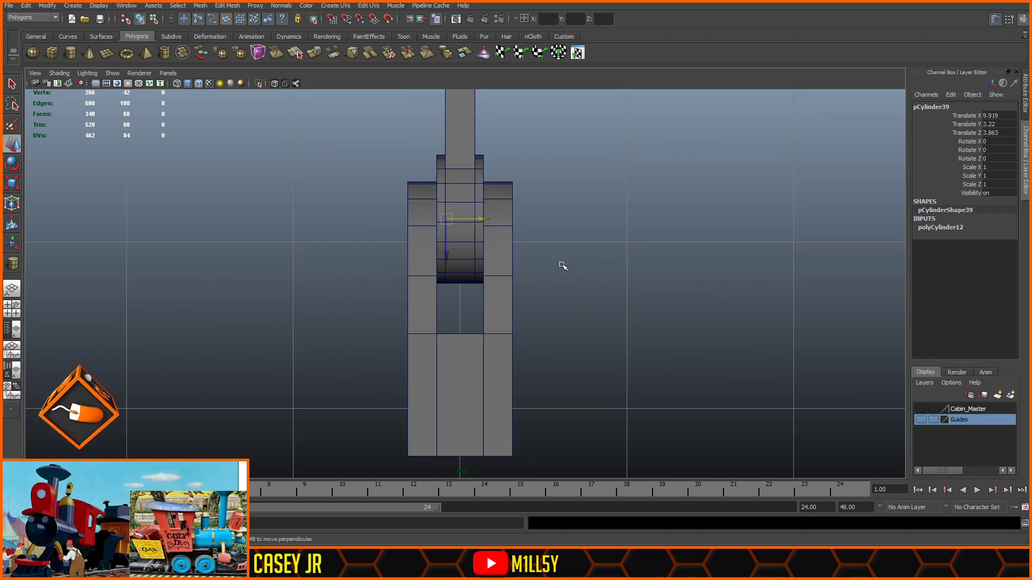
pyautogui.moveTo(482, 218); pyautogui.dragTo(600, 216)
pyautogui.click(16, 184)
pyautogui.click(587, 239)
pyautogui.scroll(3, 543, 296)
pyautogui.keyDown('alt'); pyautogui.moveTo(492, 338); pyautogui.dragTo(586, 332); pyautogui.keyUp('alt')
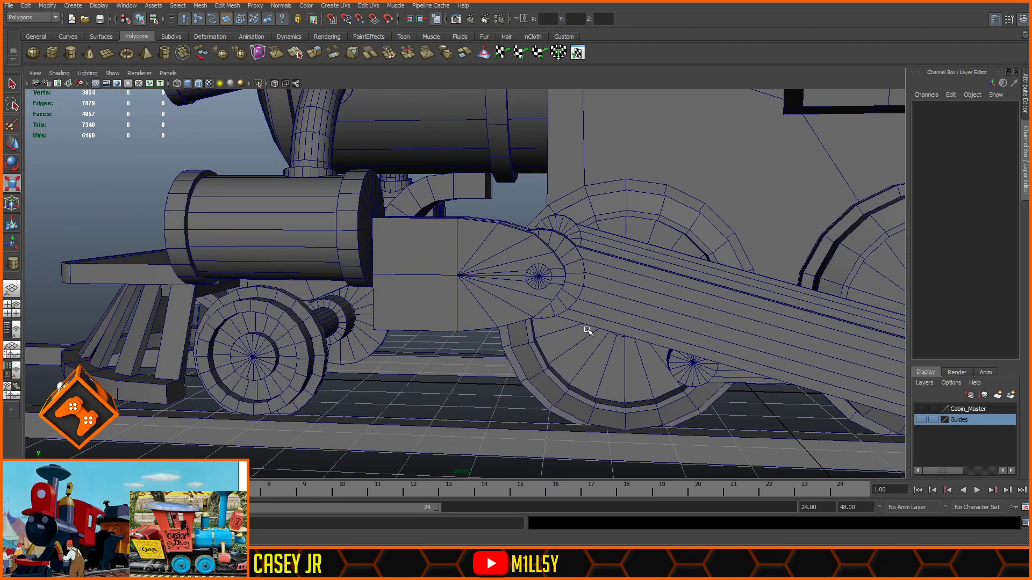
# - Select the vertices of the bracket's two rounded arms and shift them along the bracket's length towards the rod
pyautogui.click(198, 84)
pyautogui.moveTo(594, 259)
pyautogui.keyDown('alt'); pyautogui.mouseDown()
pyautogui.moveTo(563, 253)
pyautogui.moveTo(530, 221)
pyautogui.moveTo(590, 261)
pyautogui.moveTo(583, 279)
pyautogui.mouseUp(); pyautogui.keyUp('alt')
pyautogui.click(198, 83)
pyautogui.moveTo(380, 177)
pyautogui.keyDown('alt'); pyautogui.mouseDown()
pyautogui.moveTo(610, 309)
pyautogui.moveTo(615, 357)
pyautogui.moveTo(611, 344)
pyautogui.mouseUp(); pyautogui.keyUp('alt')
pyautogui.click(475, 250)
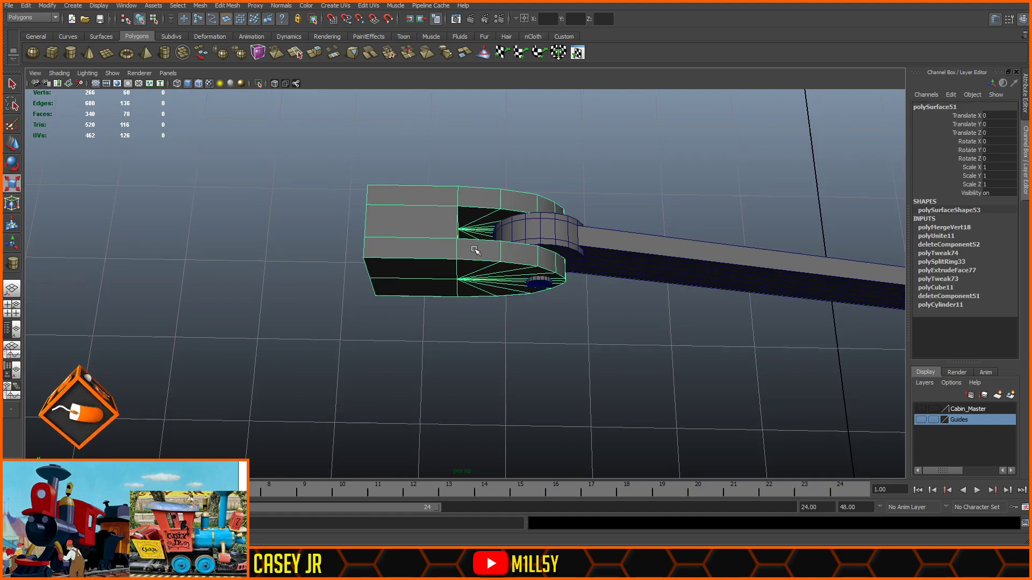
pyautogui.moveTo(439, 246); pyautogui.dragTo(384, 246, button='right')
pyautogui.moveTo(645, 160); pyautogui.dragTo(440, 372)
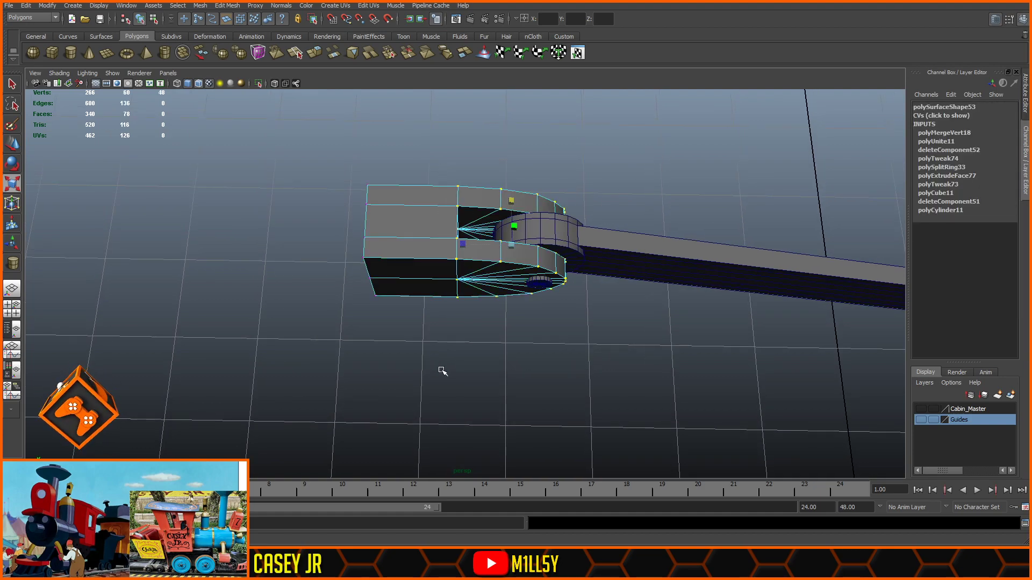
pyautogui.click(12, 144)
pyautogui.keyDown('alt'); pyautogui.moveTo(494, 253); pyautogui.dragTo(476, 253); pyautogui.keyUp('alt')
pyautogui.moveTo(475, 243); pyautogui.dragTo(486, 245, button='middle')
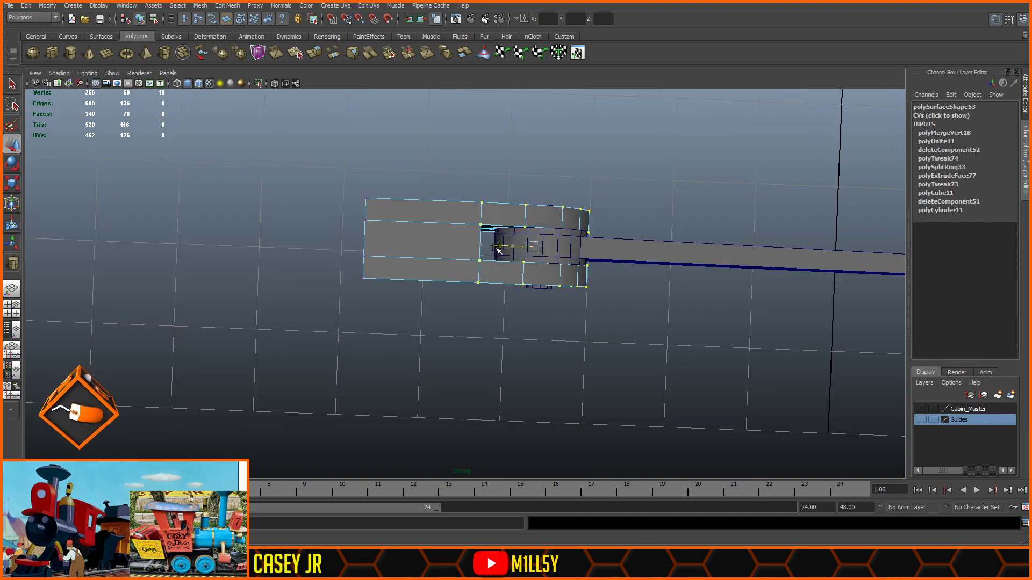
pyautogui.keyDown('alt'); pyautogui.moveTo(497, 248); pyautogui.dragTo(463, 144); pyautogui.keyUp('alt')
pyautogui.hotkey('shift', 'i')
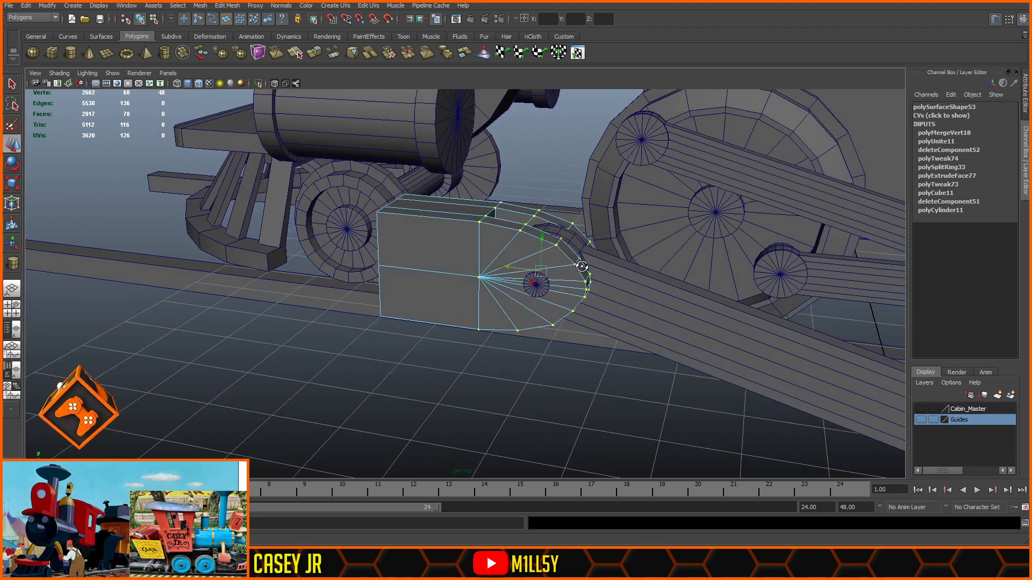
# - Scale the rounded arm vertices along the bracket's length to shorten the curve around the pin
pyautogui.click(12, 184)
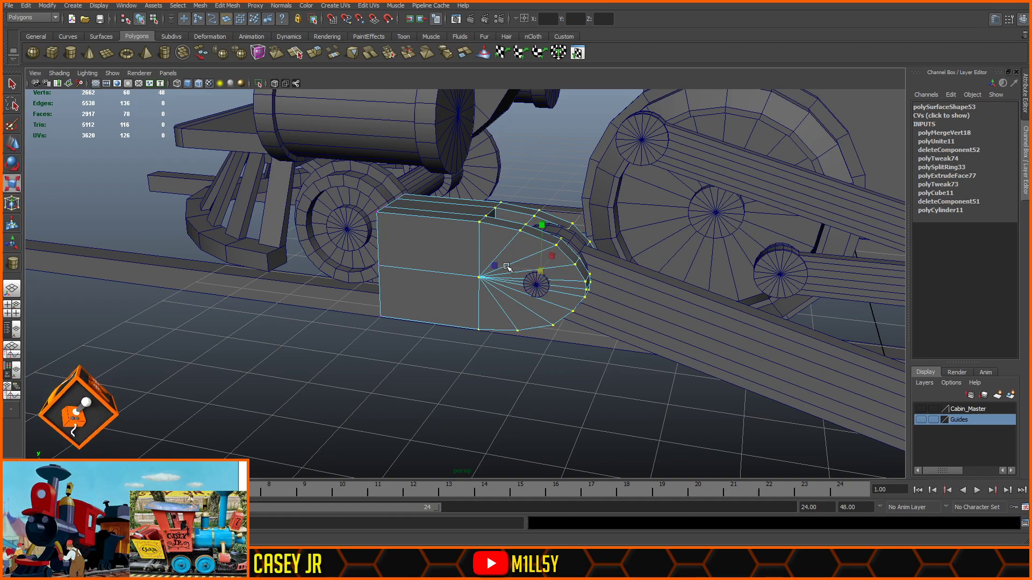
pyautogui.moveTo(495, 266); pyautogui.dragTo(510, 318)
pyautogui.hotkey('shift', 'i')
pyautogui.moveTo(490, 248); pyautogui.dragTo(551, 200)
pyautogui.press('w')
pyautogui.hotkey('ctrl', 'shift', 'h')
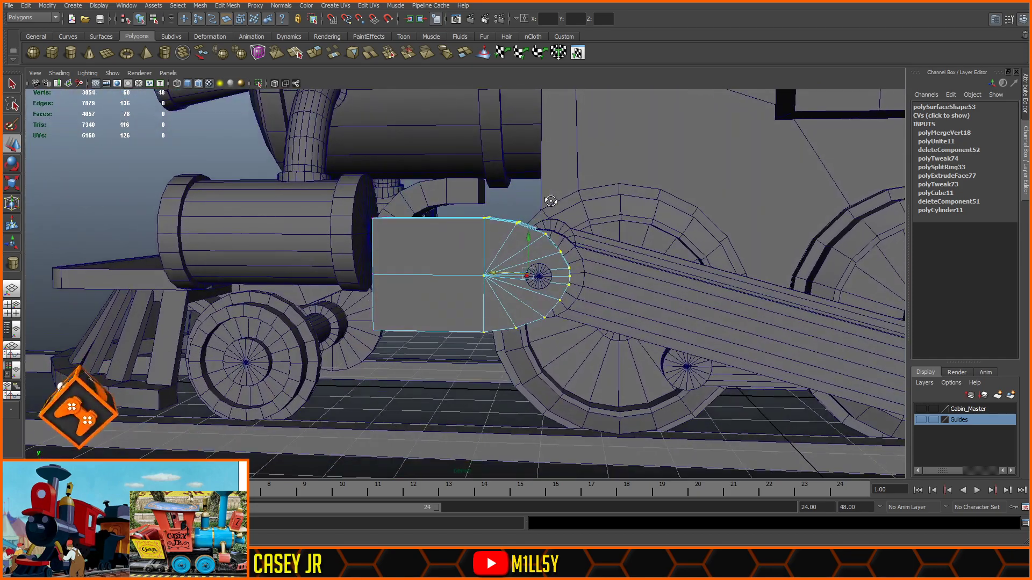
# - Shorten the bracket block by moving its flat front-end vertices towards the pin, then return to object selection
pyautogui.keyDown('alt'); pyautogui.moveTo(479, 403); pyautogui.dragTo(487, 402); pyautogui.keyUp('alt')
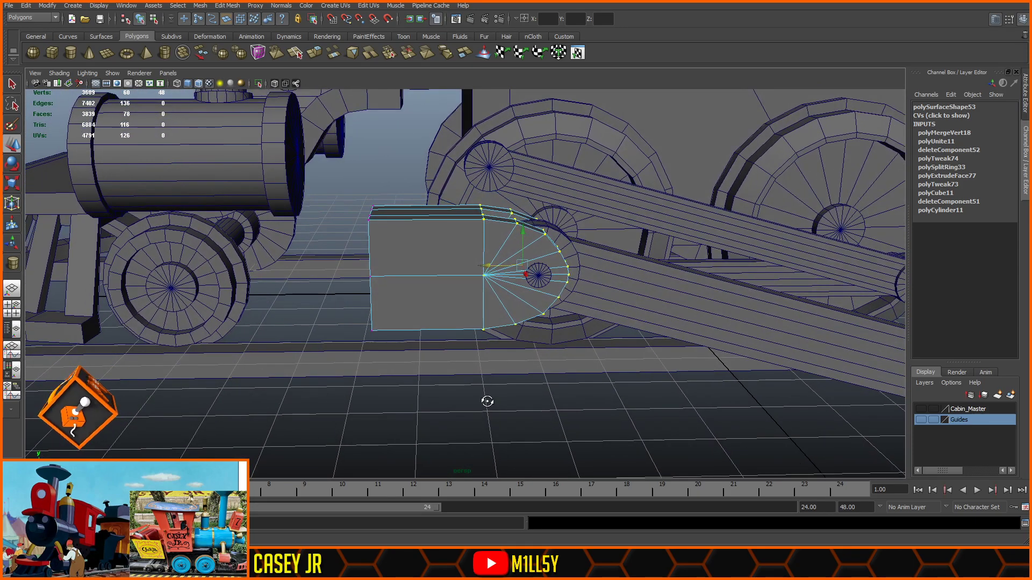
pyautogui.moveTo(395, 161); pyautogui.dragTo(257, 428)
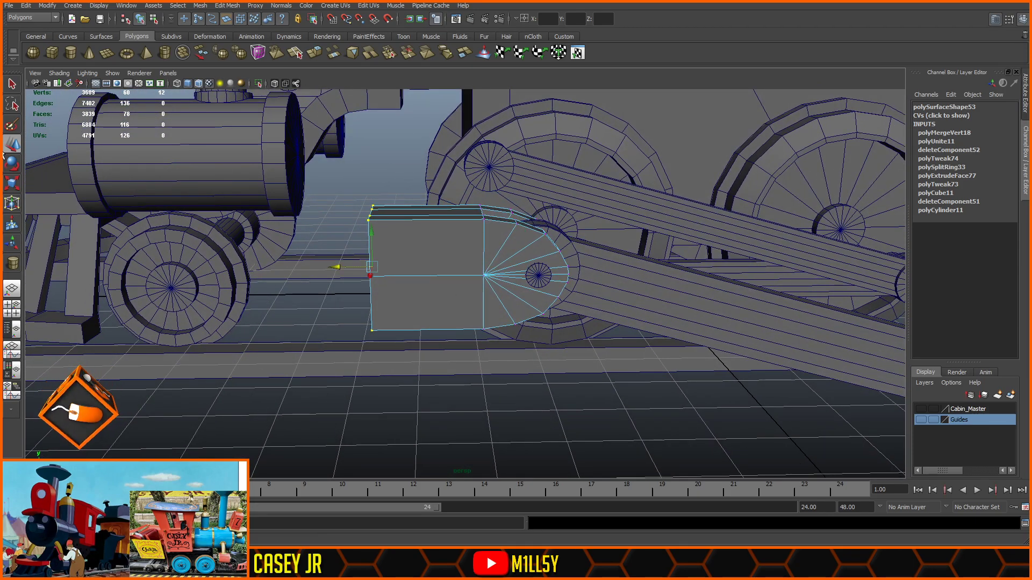
pyautogui.moveTo(340, 266); pyautogui.dragTo(389, 270)
pyautogui.moveTo(480, 235); pyautogui.dragTo(510, 210, button='right')
pyautogui.click(491, 410)
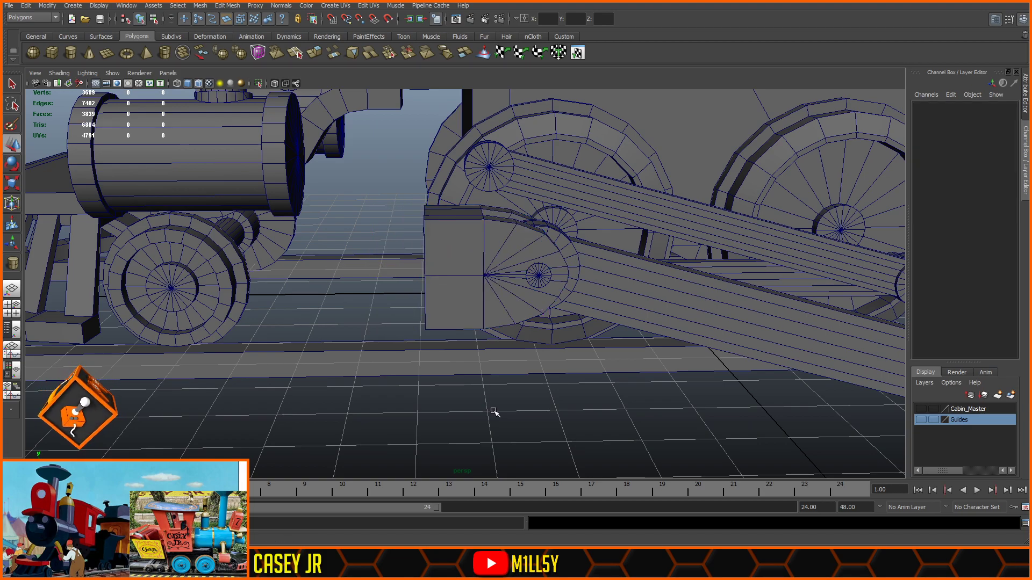
# - Group the bracket, the pin and the tilted rod together
pyautogui.scroll(-2, 486, 404)
pyautogui.keyDown('alt'); pyautogui.moveTo(504, 371); pyautogui.dragTo(550, 343); pyautogui.keyUp('alt')
pyautogui.click(487, 248)
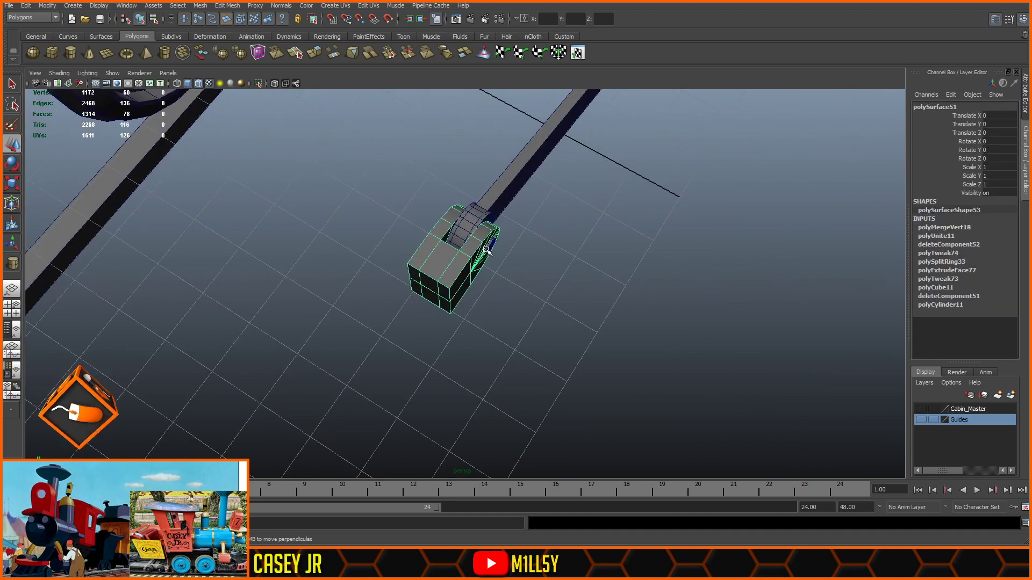
pyautogui.scroll(-5, 546, 263)
pyautogui.keyDown('alt'); pyautogui.moveTo(546, 263); pyautogui.dragTo(662, 359, button='middle'); pyautogui.keyUp('alt')
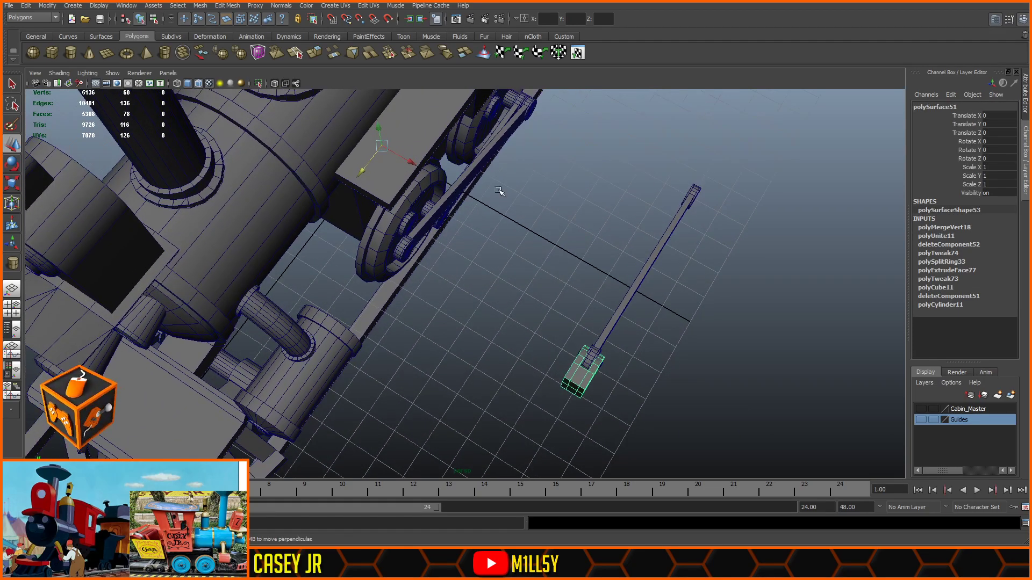
pyautogui.click(679, 216)
pyautogui.keyDown('shift'); pyautogui.moveTo(669, 312); pyautogui.dragTo(512, 439); pyautogui.keyUp('shift')
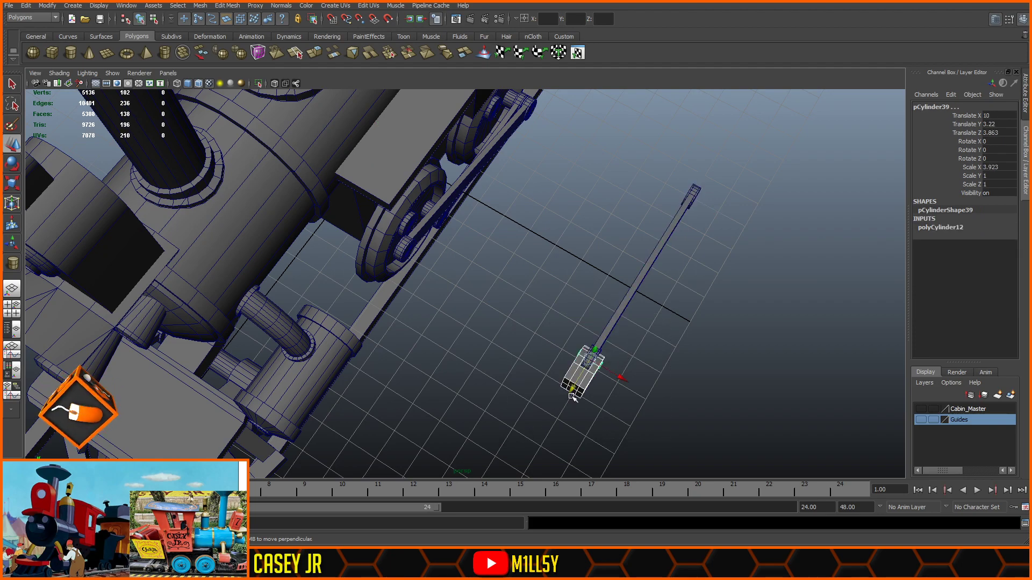
pyautogui.keyDown('shift'); pyautogui.click(625, 301); pyautogui.keyUp('shift')
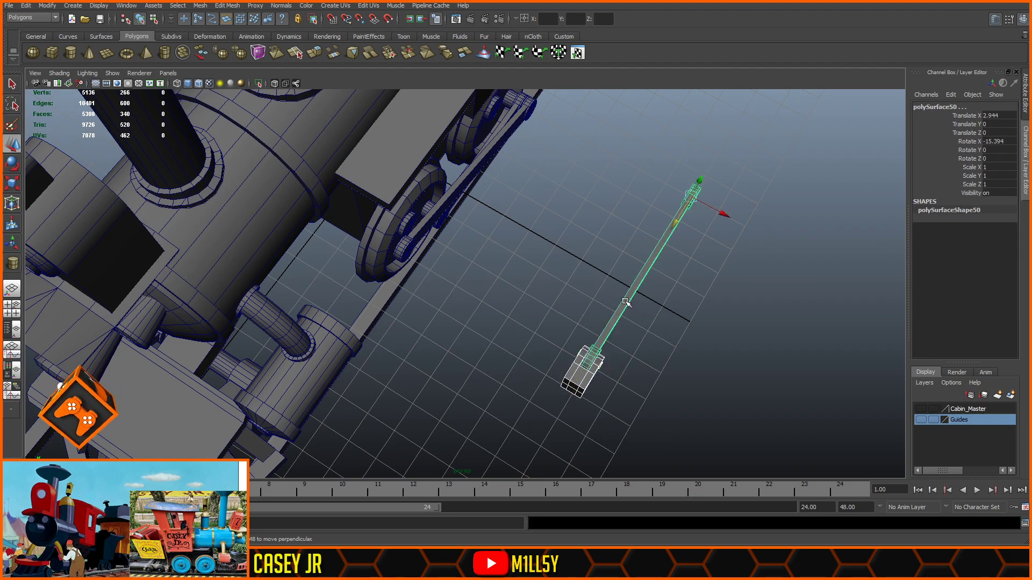
pyautogui.hotkey('ctrl', 'g')
# - Move the group's pivot to the centre of the tilted rod's rear round end
pyautogui.scroll(3, 644, 375)
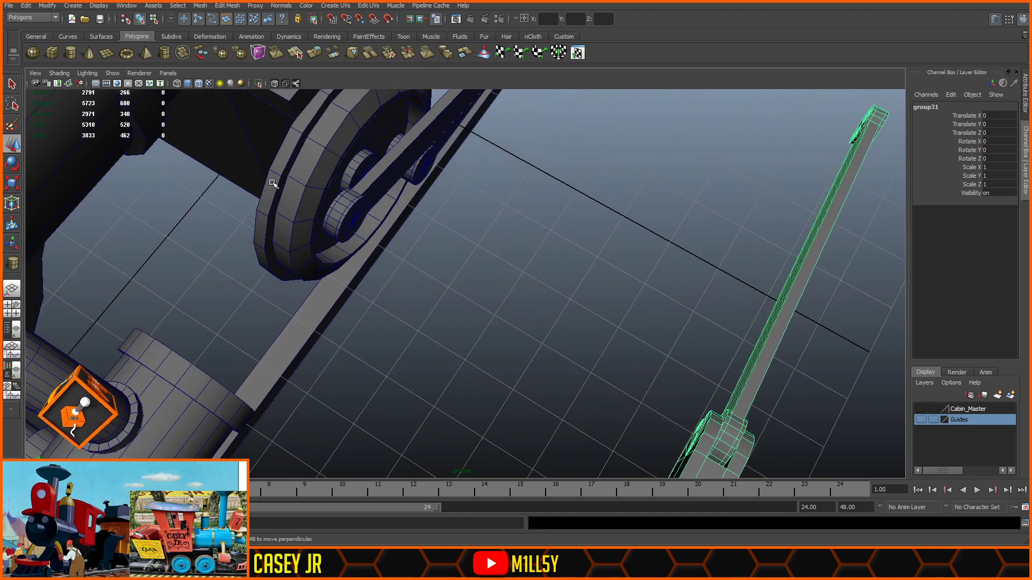
pyautogui.scroll(-2, 318, 194)
pyautogui.click(87, 106)
pyautogui.keyDown('alt'); pyautogui.moveTo(827, 261); pyautogui.dragTo(781, 318); pyautogui.keyUp('alt')
pyautogui.keyDown('alt'); pyautogui.moveTo(781, 318); pyautogui.dragTo(372, 185, button='middle'); pyautogui.keyUp('alt')
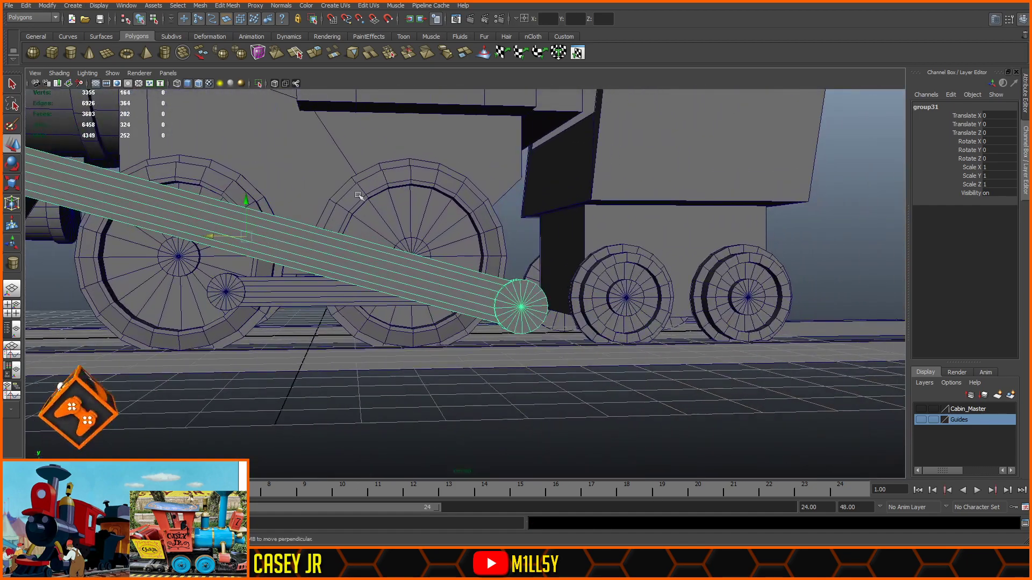
pyautogui.press('Insert')
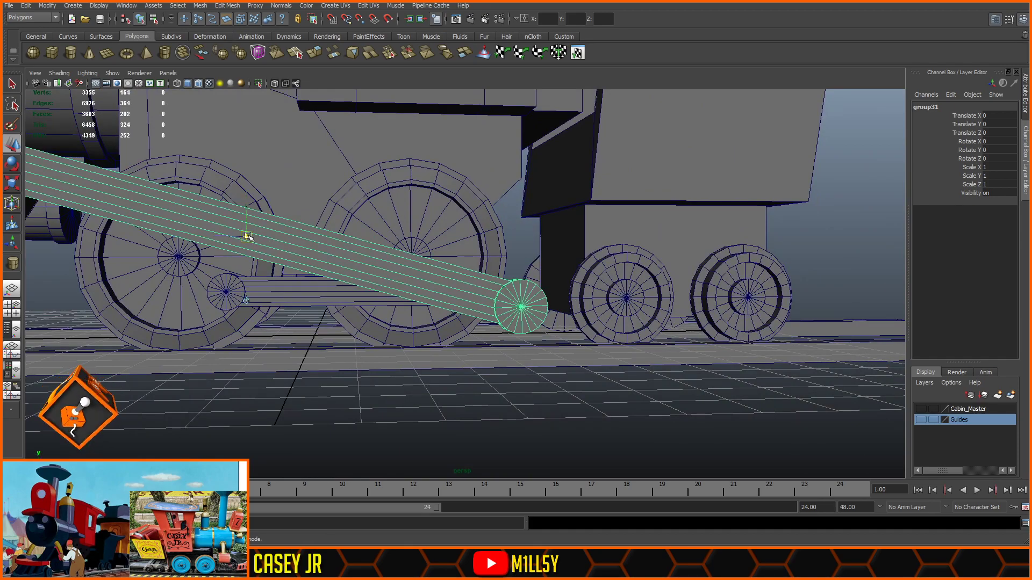
pyautogui.moveTo(246, 237); pyautogui.dragTo(480, 381)
pyautogui.press('Insert')
# - Move the rod group inward along X to Translate X -6.171, beside the coupling rod on the rear driving wheel
pyautogui.moveTo(304, 386); pyautogui.dragTo(323, 383, button='middle')
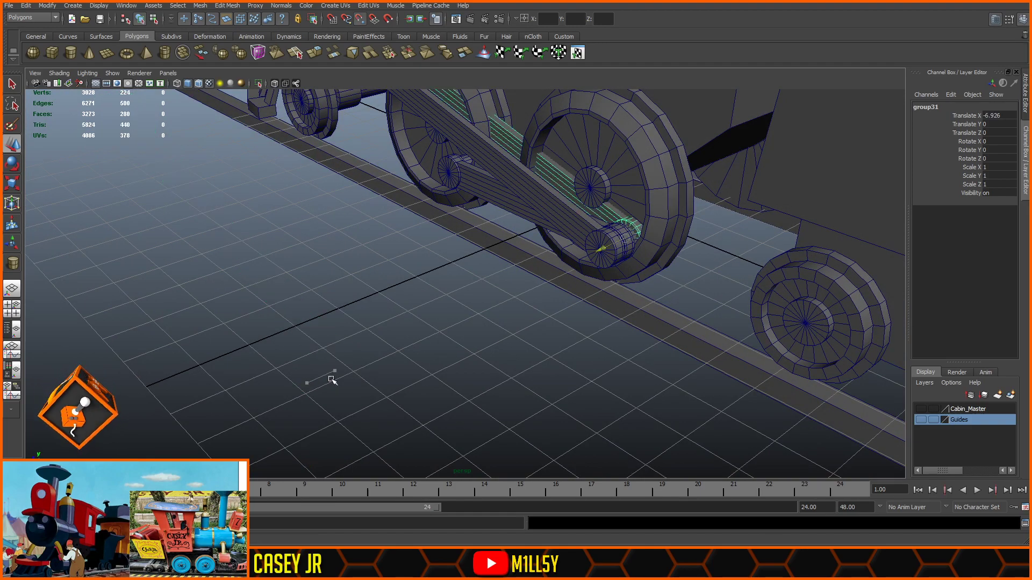
pyautogui.moveTo(520, 318); pyautogui.dragTo(587, 256, button='middle')
pyautogui.keyDown('alt'); pyautogui.moveTo(550, 318); pyautogui.dragTo(487, 412, button='middle'); pyautogui.keyUp('alt')
pyautogui.keyDown('alt'); pyautogui.moveTo(487, 412); pyautogui.dragTo(538, 354, button='right'); pyautogui.keyUp('alt')
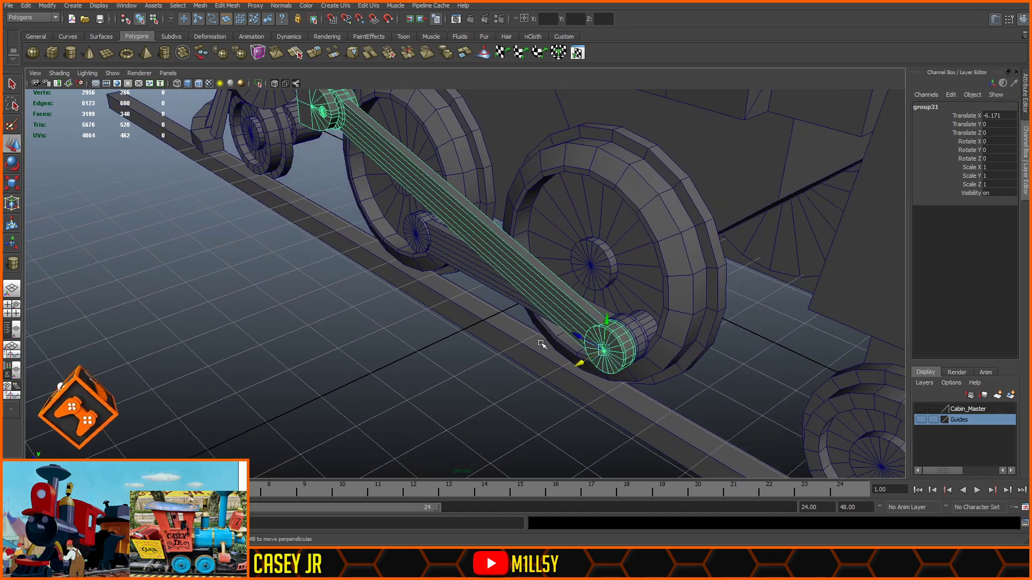
# - Inspect how the tilted rod, pin and bracket sit against the driving wheels and coupling rod
pyautogui.click(627, 363)
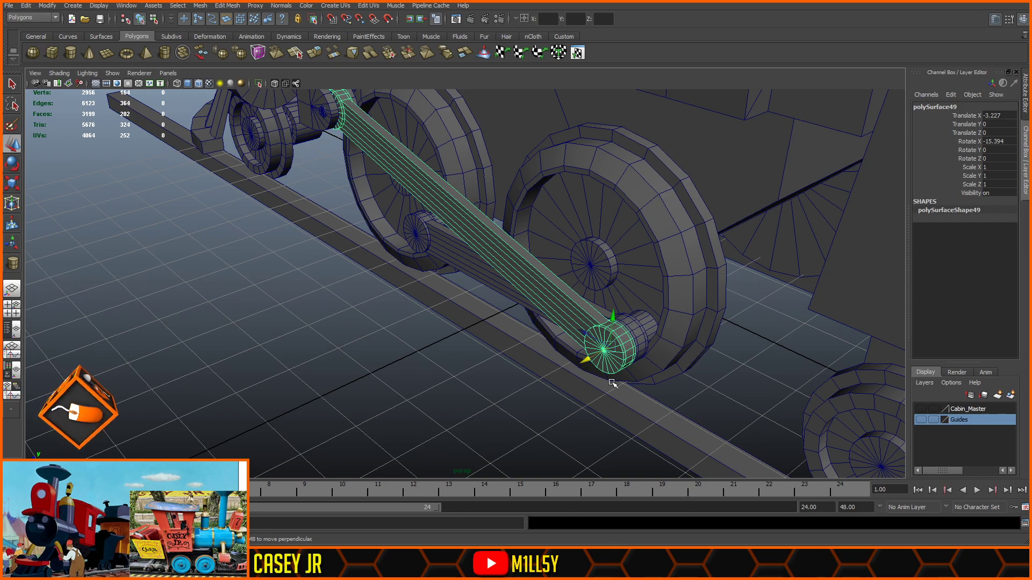
pyautogui.click(613, 383)
pyautogui.click(598, 362)
pyautogui.moveTo(564, 366)
pyautogui.keyDown('alt'); pyautogui.mouseDown()
pyautogui.moveTo(502, 385)
pyautogui.moveTo(573, 381)
pyautogui.mouseUp(); pyautogui.keyUp('alt')
pyautogui.keyDown('alt'); pyautogui.moveTo(573, 381); pyautogui.dragTo(684, 332, button='middle'); pyautogui.keyUp('alt')
pyautogui.keyDown('alt'); pyautogui.moveTo(684, 332); pyautogui.dragTo(648, 322); pyautogui.keyUp('alt')
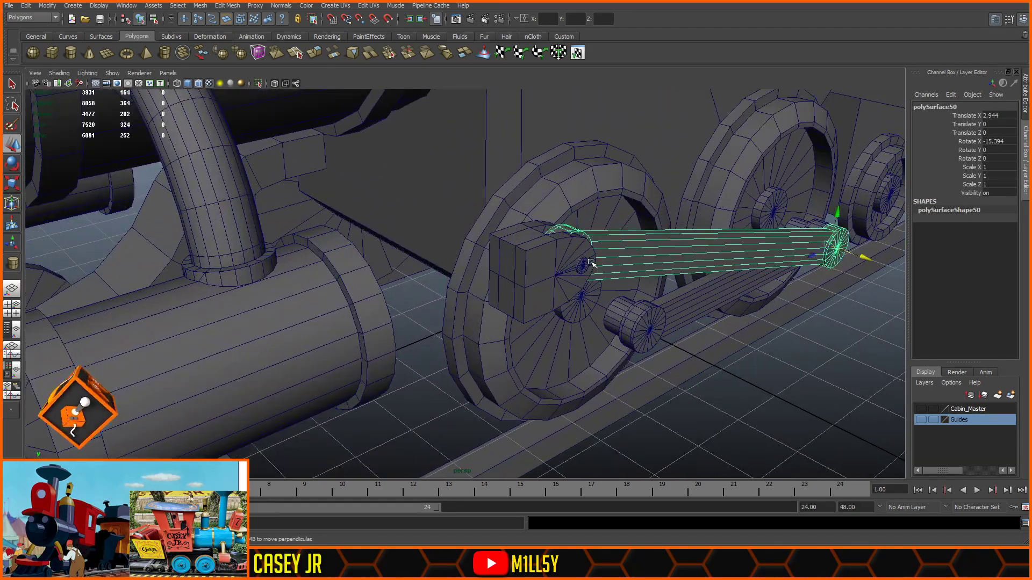
pyautogui.click(590, 264)
pyautogui.keyDown('alt'); pyautogui.moveTo(675, 389); pyautogui.dragTo(618, 378); pyautogui.keyUp('alt')
# - Try to raise the bracket and pin to the front steam cylinder's centre height with vertex snapping, and undo the move
pyautogui.click(458, 260)
pyautogui.moveTo(458, 260)
pyautogui.keyDown('alt'); pyautogui.mouseDown()
pyautogui.moveTo(484, 303)
pyautogui.moveTo(458, 280)
pyautogui.mouseUp(); pyautogui.keyUp('alt')
pyautogui.press('space')
pyautogui.press('space')
pyautogui.press('f')
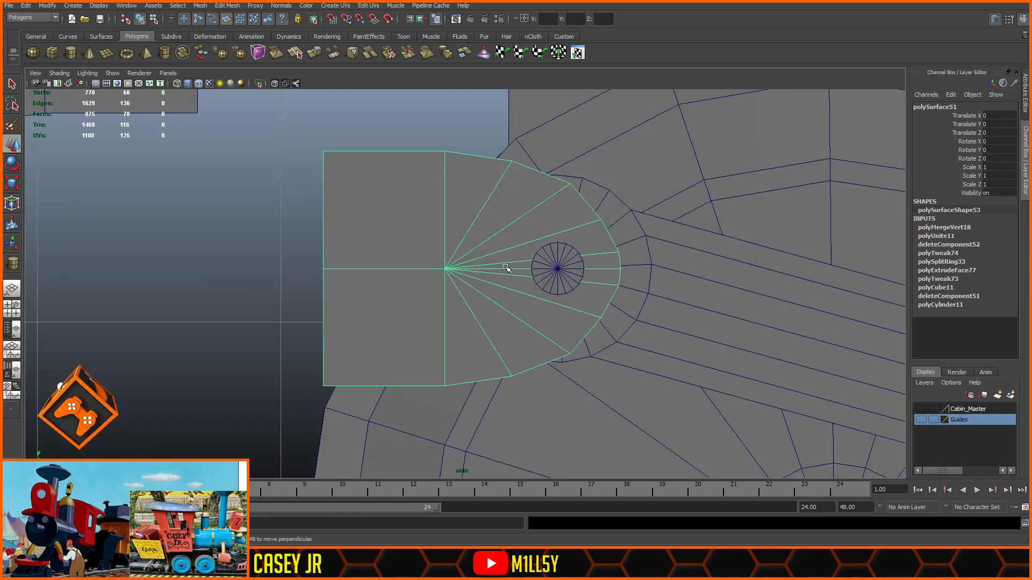
pyautogui.scroll(-10, 504, 266)
pyautogui.keyDown('alt'); pyautogui.moveTo(503, 265); pyautogui.dragTo(396, 262, button='middle'); pyautogui.keyUp('alt')
pyautogui.scroll(3, 611, 249)
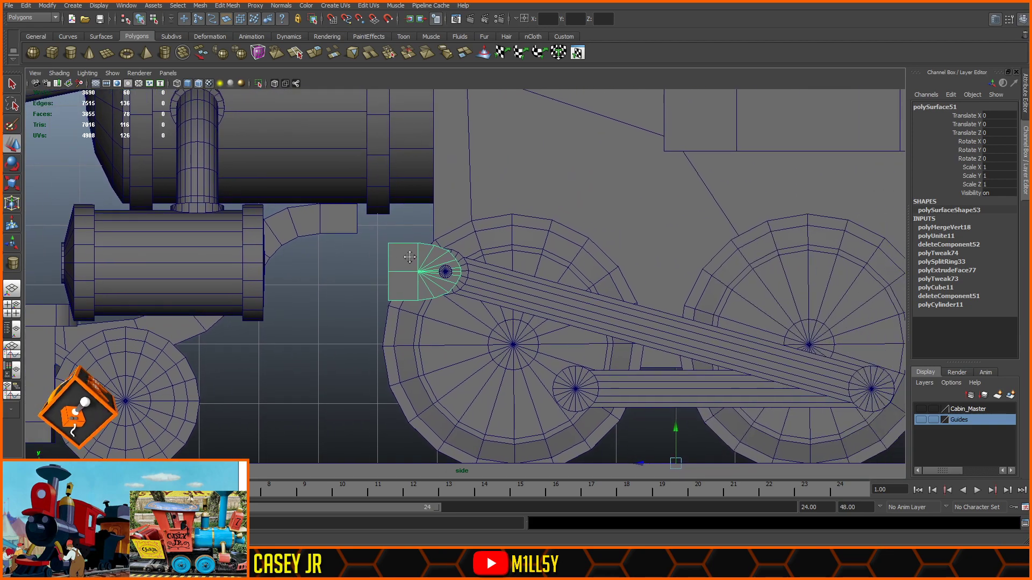
pyautogui.scroll(2, 410, 256)
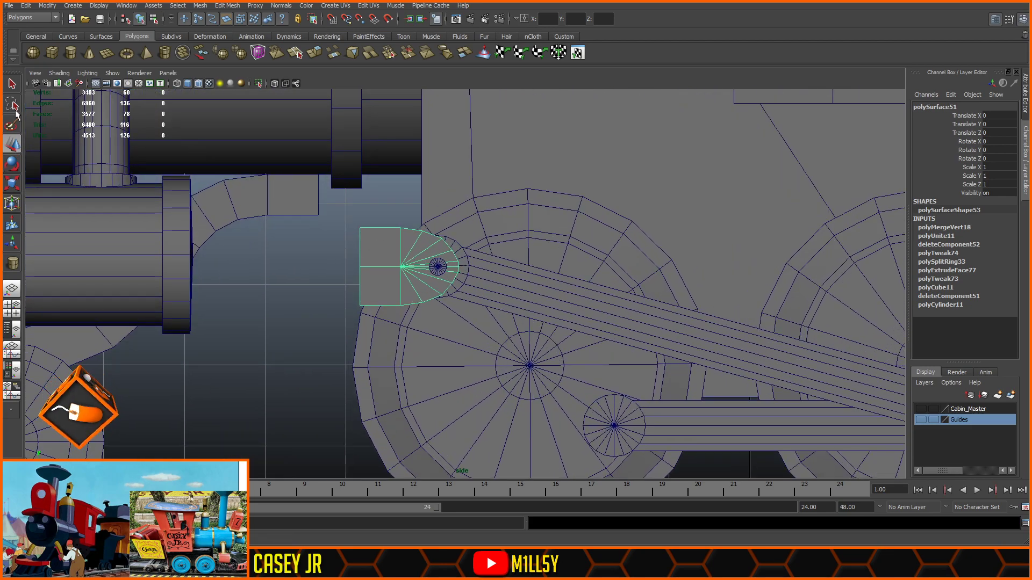
pyautogui.click(438, 267)
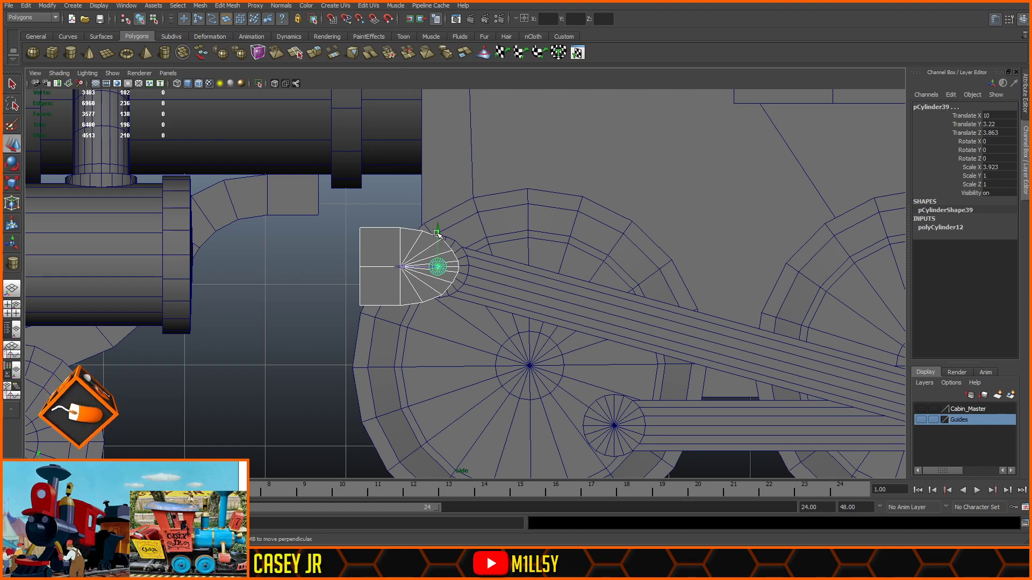
pyautogui.press('v')
pyautogui.moveTo(436, 232); pyautogui.dragTo(158, 253)
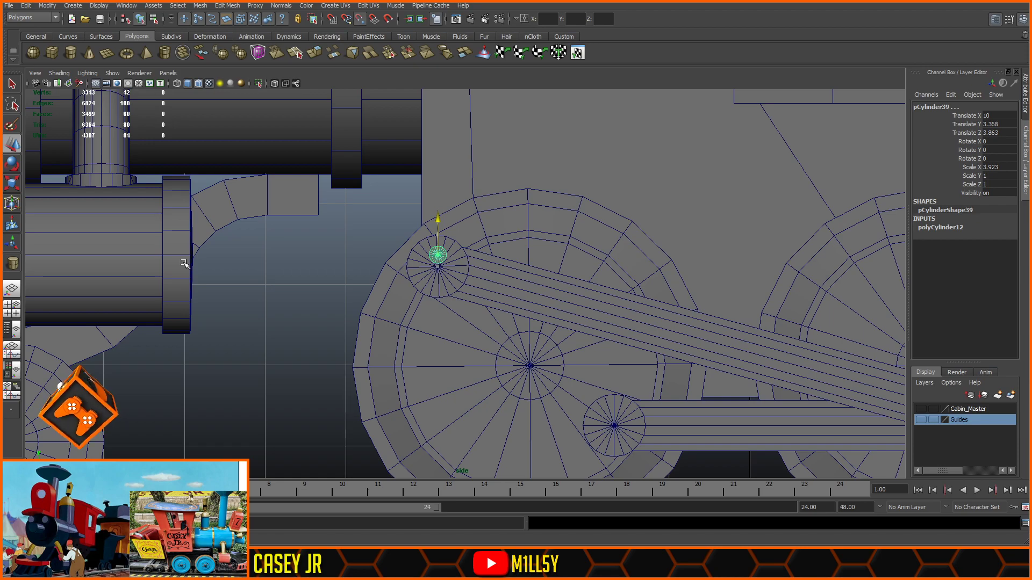
pyautogui.hotkey('ctrl', 'z')
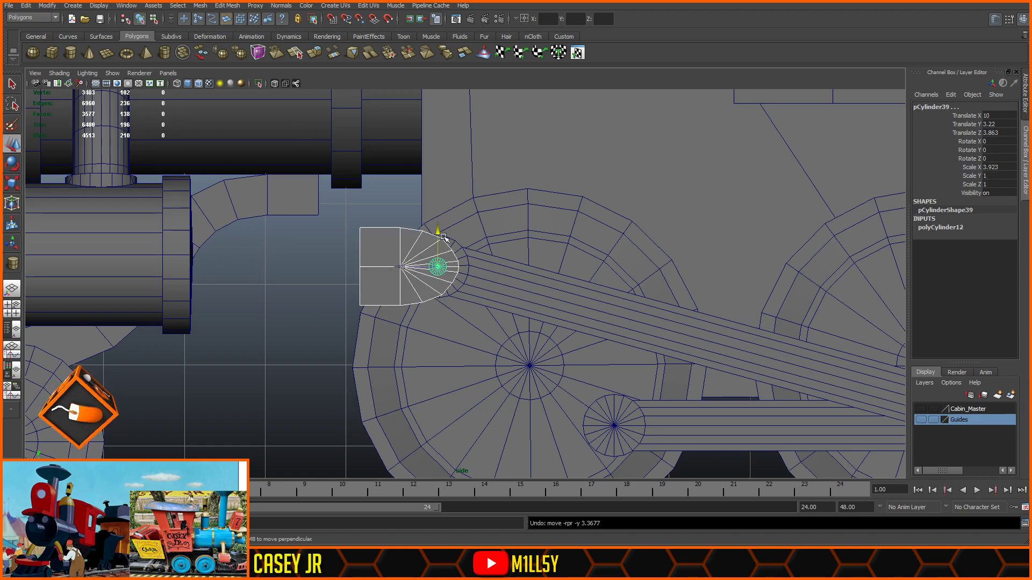
# - Raise the clevis bracket and pin to Translate Y 3.368, level with the centre of the front steam cylinder
pyautogui.moveTo(439, 232); pyautogui.dragTo(439, 221)
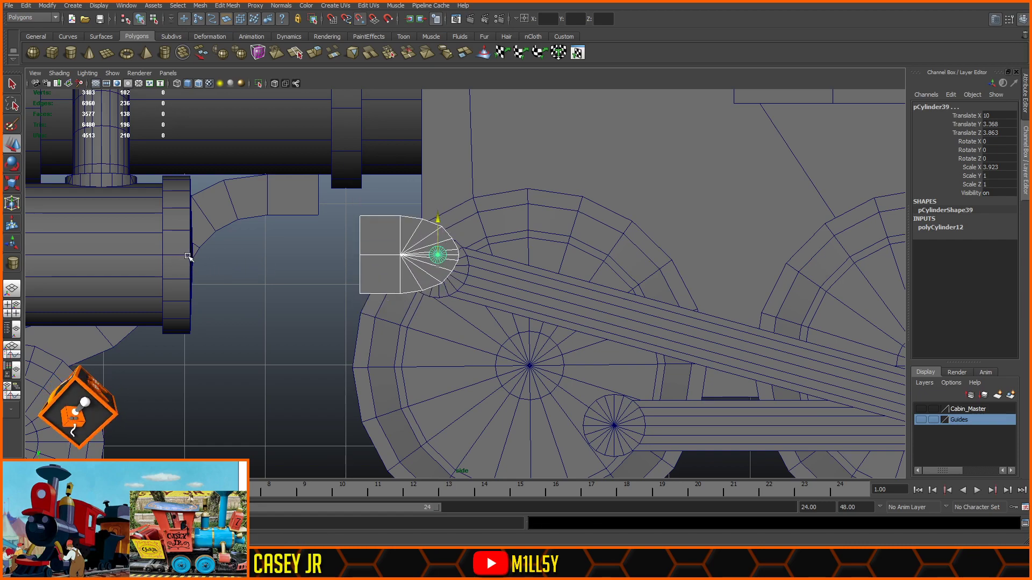
pyautogui.press('space')
pyautogui.press('space')
# - Examine from above and in perspective how the raised bracket and pin line up with the steam cylinder, rod and driving wheels
pyautogui.scroll(-7, 460, 283)
pyautogui.keyDown('alt'); pyautogui.moveTo(423, 285); pyautogui.dragTo(546, 214, button='middle'); pyautogui.keyUp('alt')
pyautogui.scroll(2, 571, 240)
pyautogui.scroll(3, 571, 240)
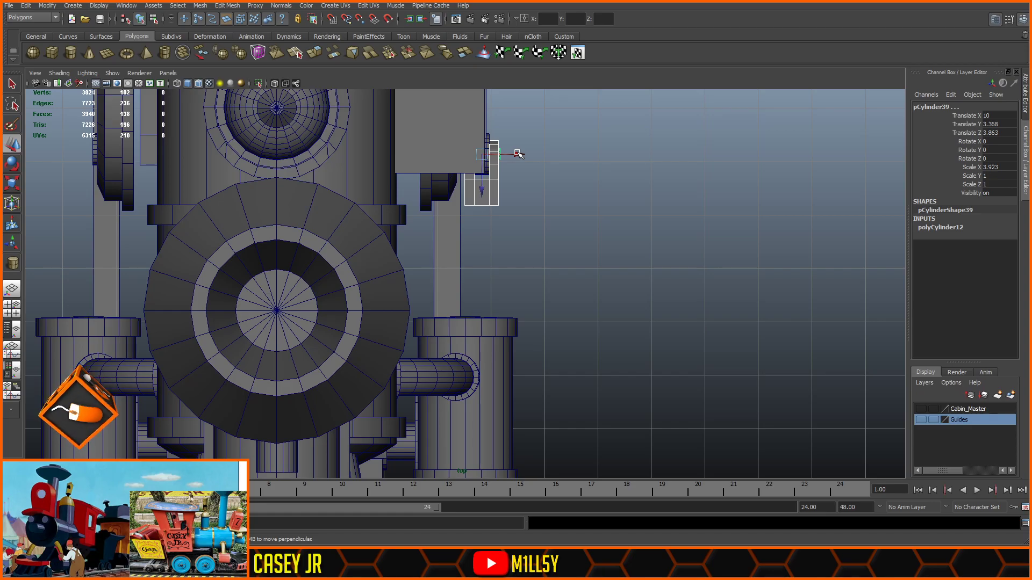
pyautogui.press('space')
pyautogui.press('space')
pyautogui.keyDown('alt'); pyautogui.moveTo(647, 254); pyautogui.dragTo(698, 257); pyautogui.keyUp('alt')
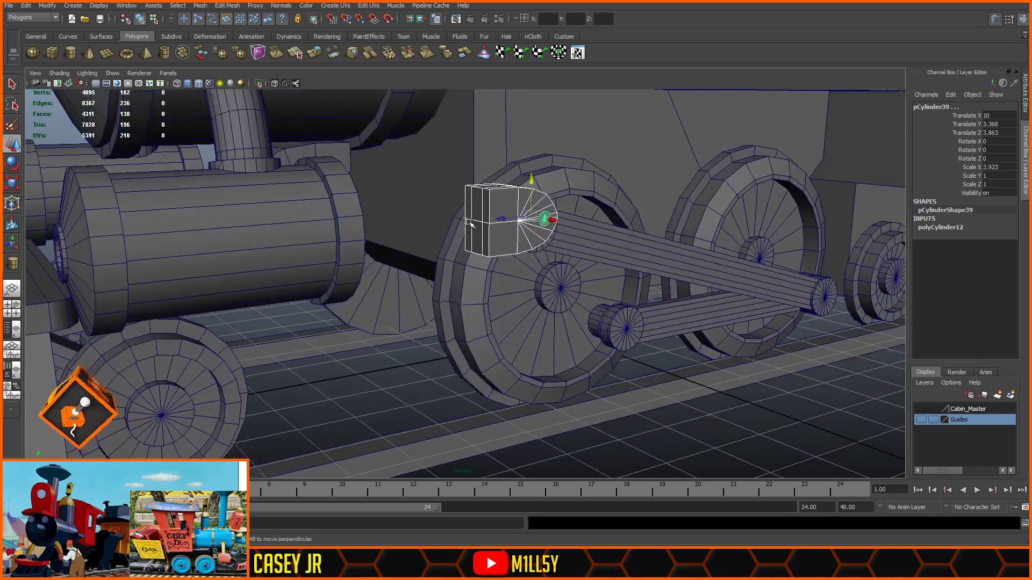
pyautogui.keyDown('alt'); pyautogui.moveTo(544, 219); pyautogui.dragTo(519, 222); pyautogui.keyUp('alt')
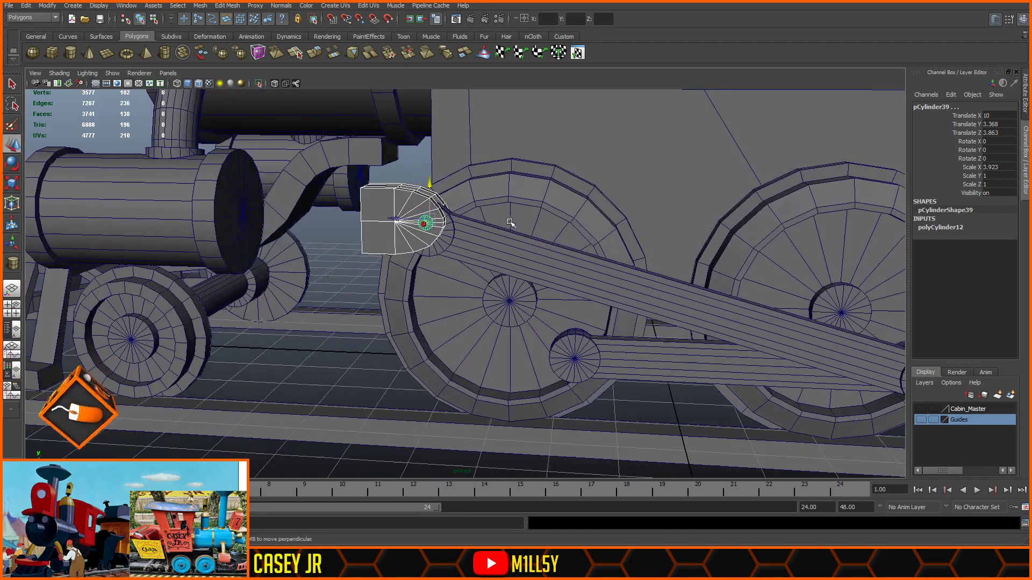
pyautogui.keyDown('alt'); pyautogui.moveTo(283, 214); pyautogui.dragTo(258, 189); pyautogui.keyUp('alt')
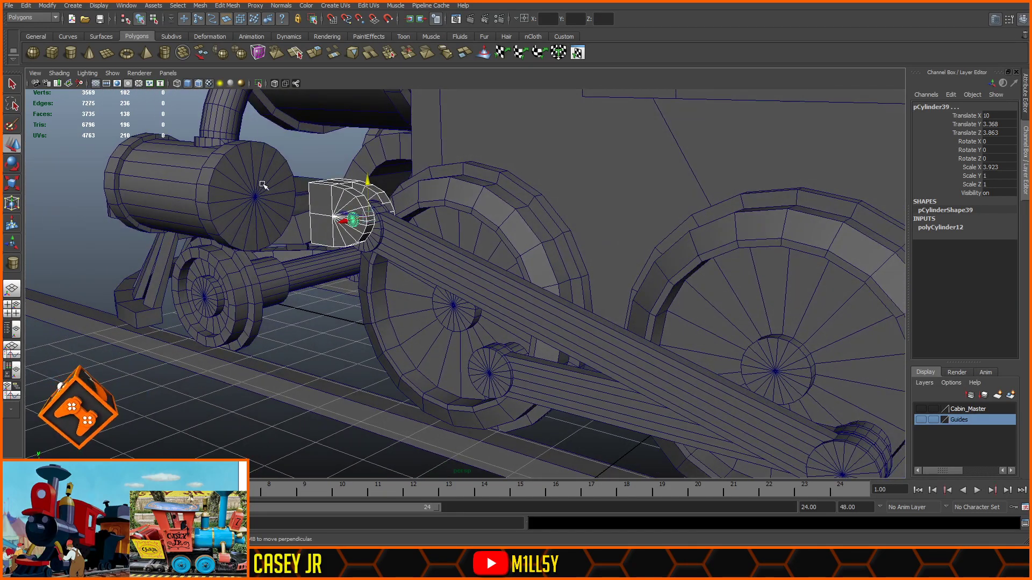
pyautogui.keyDown('alt'); pyautogui.moveTo(318, 250); pyautogui.dragTo(411, 254, button='middle'); pyautogui.keyUp('alt')
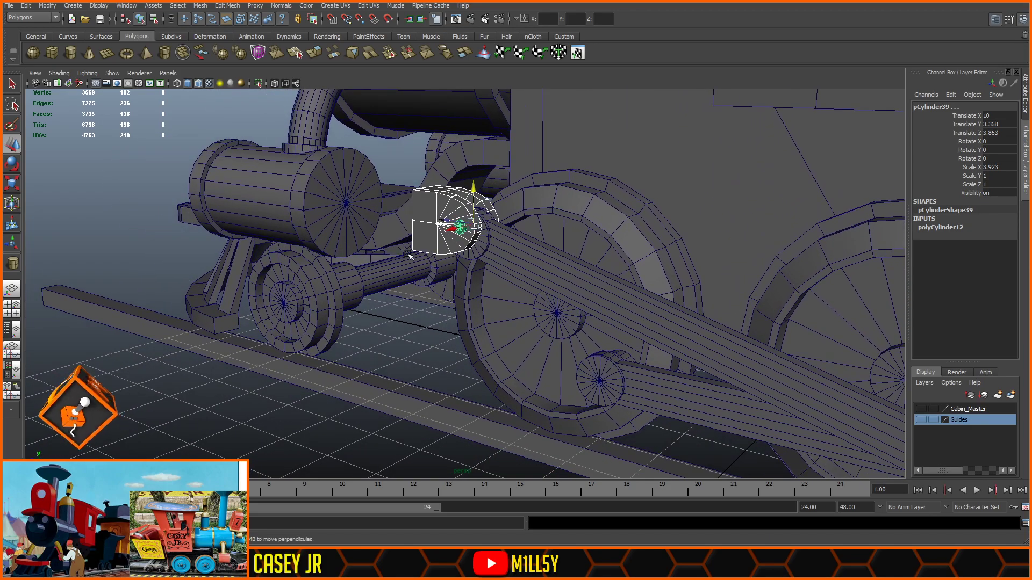
pyautogui.scroll(3, 412, 254)
pyautogui.keyDown('alt'); pyautogui.moveTo(485, 262); pyautogui.dragTo(642, 262); pyautogui.keyUp('alt')
pyautogui.scroll(-3, 645, 260)
pyautogui.keyDown('alt'); pyautogui.moveTo(667, 247); pyautogui.dragTo(451, 221, button='middle'); pyautogui.keyUp('alt')
# - Rotate the tilted rod about its rear end to Rotate X -16.509 in the side view, with X-ray shading on
pyautogui.click(431, 230)
pyautogui.press('space')
pyautogui.moveTo(474, 219); pyautogui.dragTo(511, 226)
pyautogui.keyDown('alt'); pyautogui.moveTo(642, 254); pyautogui.dragTo(408, 200, button='middle'); pyautogui.keyUp('alt')
pyautogui.click(13, 161)
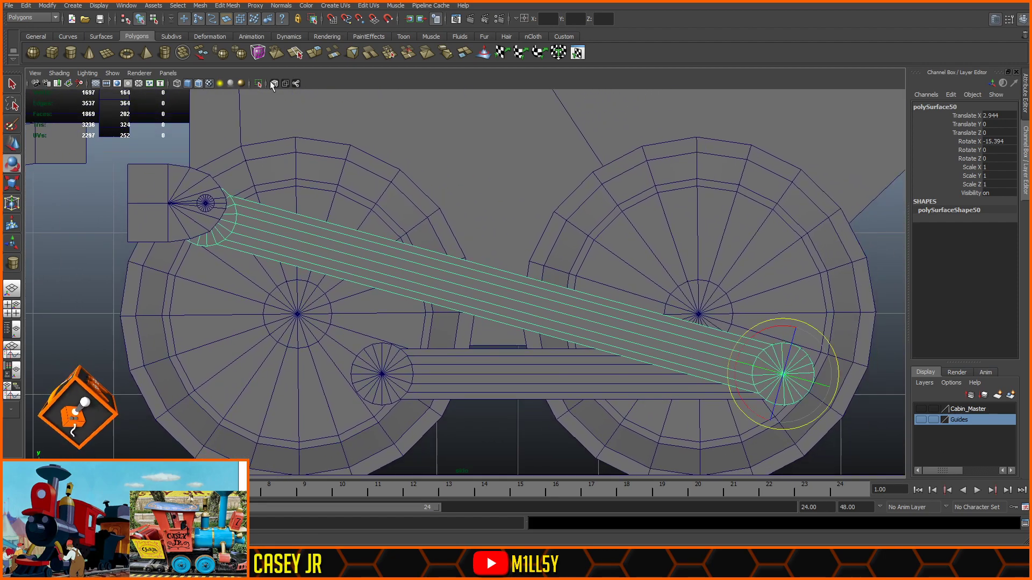
pyautogui.click(273, 83)
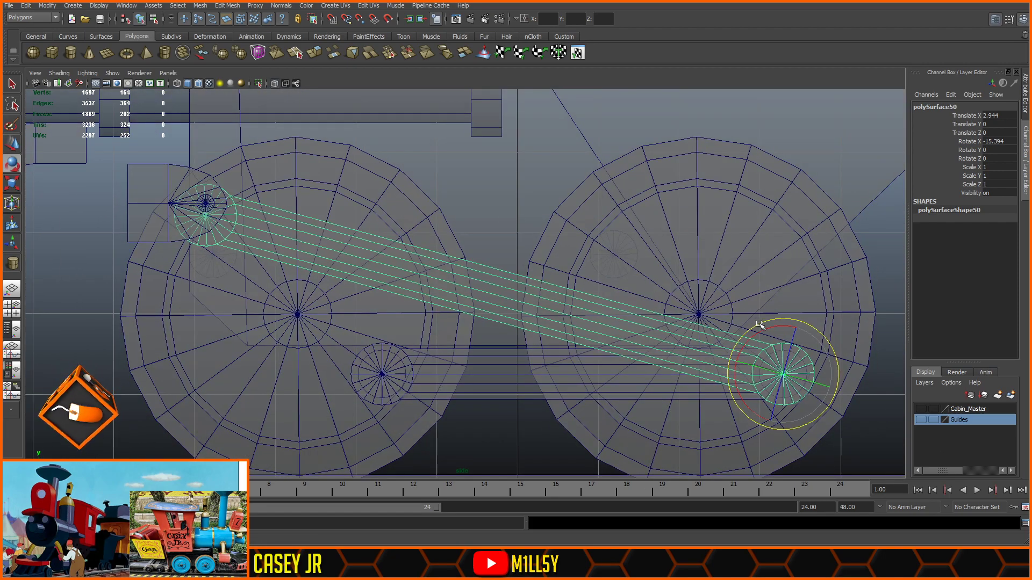
pyautogui.moveTo(765, 331); pyautogui.dragTo(765, 330)
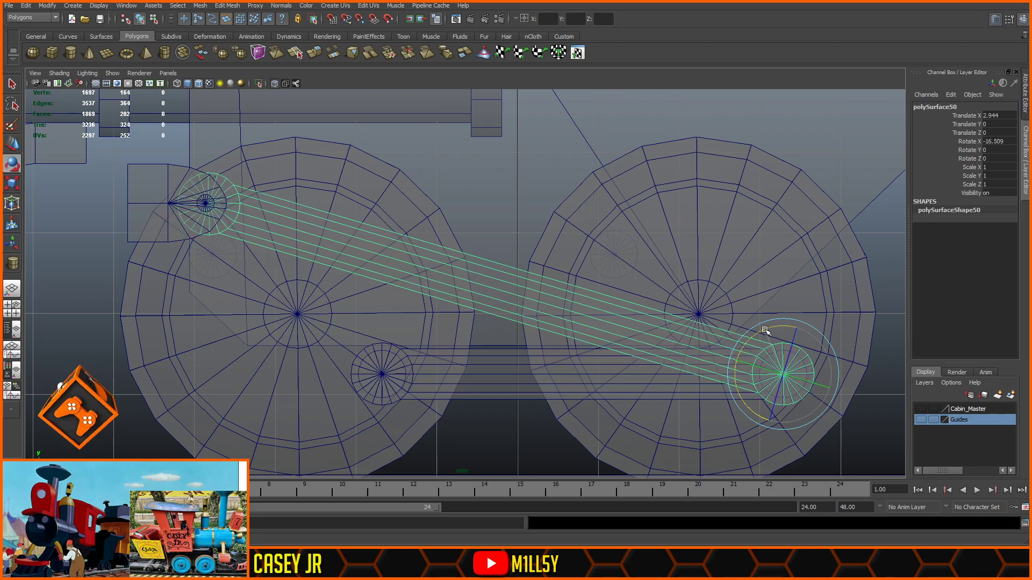
# - Fine-tune the tilted rod's Rotate X to -16.57 to bring its front end centre to the pin's height
pyautogui.keyDown('alt'); pyautogui.moveTo(236, 214); pyautogui.dragTo(460, 284, button='middle'); pyautogui.keyUp('alt')
pyautogui.scroll(8, 461, 283)
pyautogui.keyDown('alt'); pyautogui.moveTo(322, 257); pyautogui.dragTo(495, 291, button='middle'); pyautogui.keyUp('alt')
pyautogui.scroll(3, 495, 286)
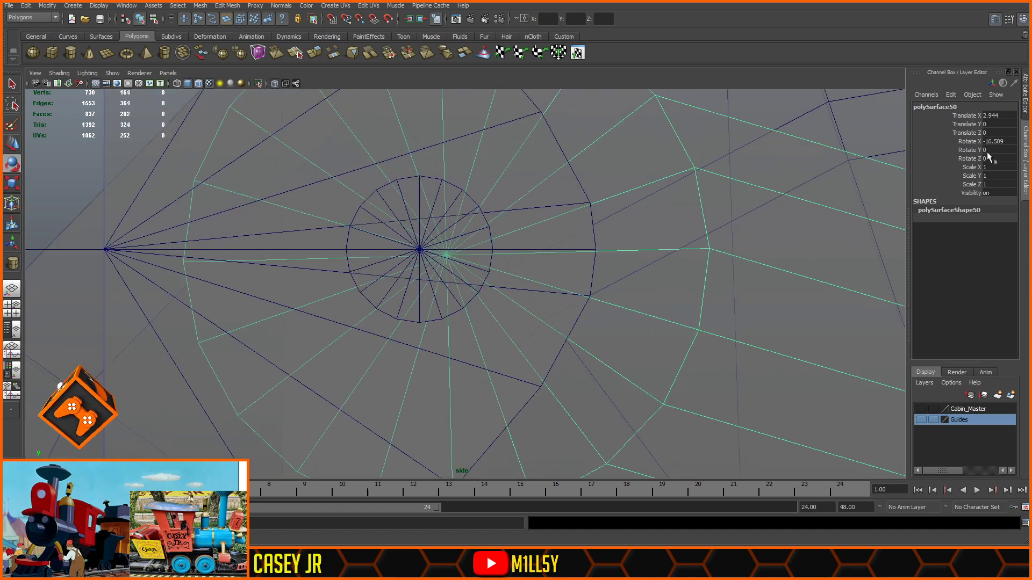
pyautogui.click(1010, 142)
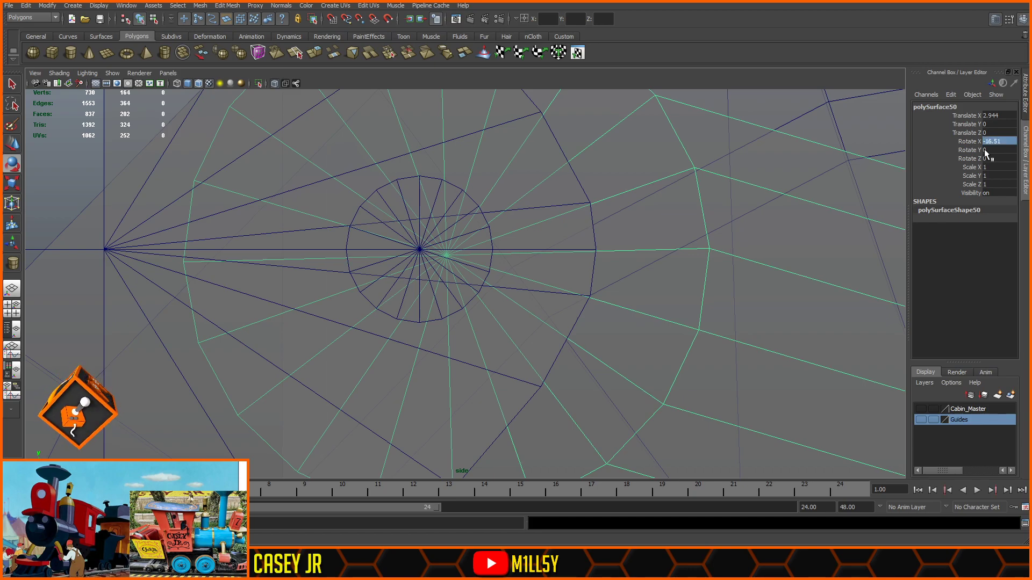
pyautogui.click(1008, 141)
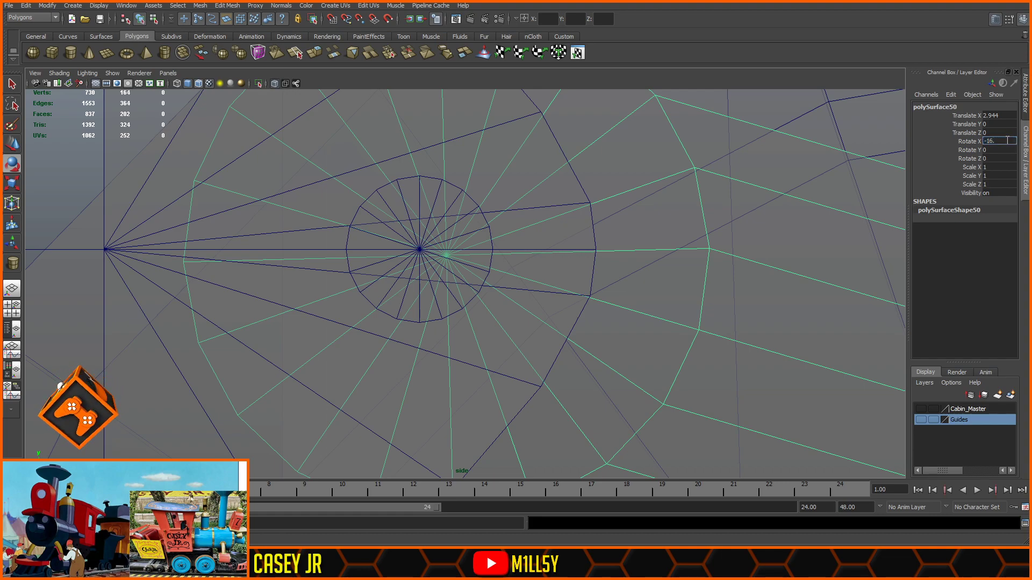
pyautogui.press('Return')
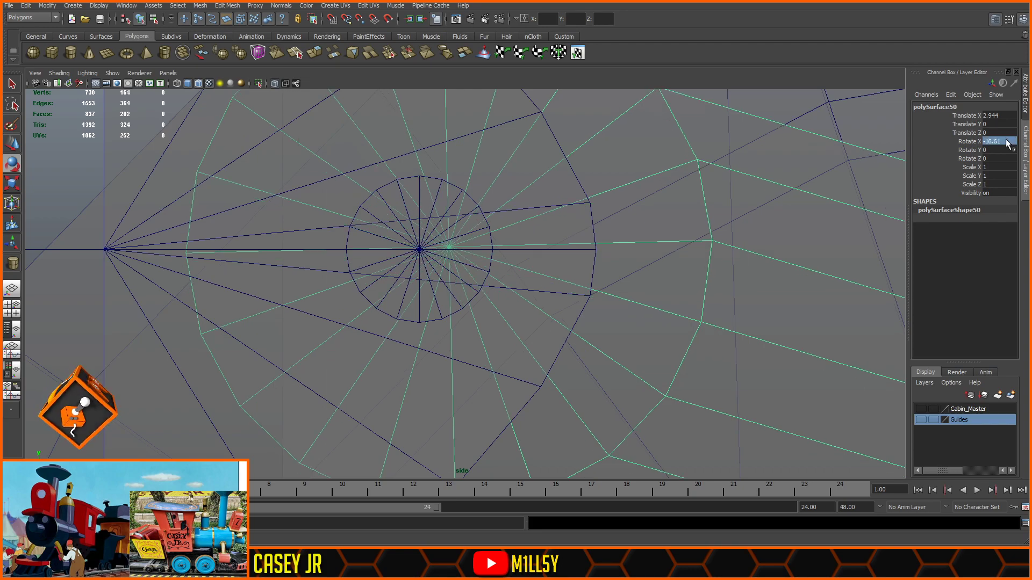
pyautogui.click(1007, 141)
pyautogui.click(1008, 141)
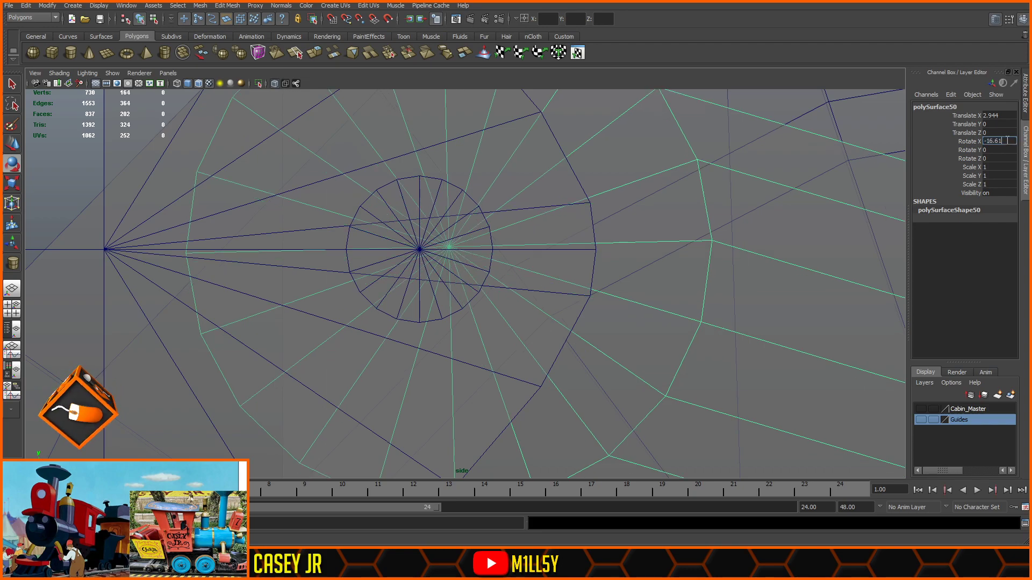
pyautogui.write('57')
pyautogui.press('Return')
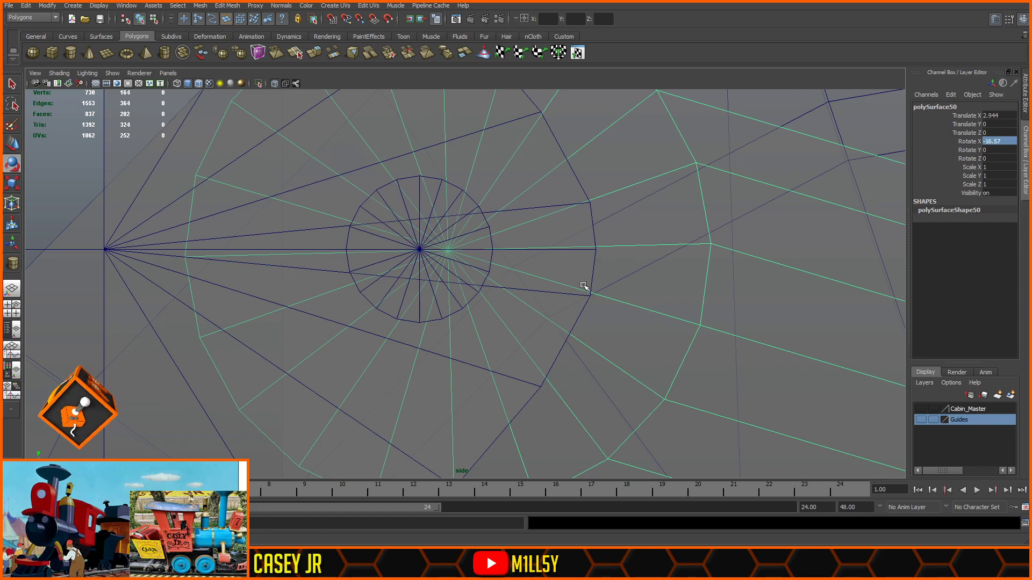
# - Inspect the joint between the tilted rod, pin and bracket in perspective with X-ray shading off
pyautogui.press('space')
pyautogui.press('space')
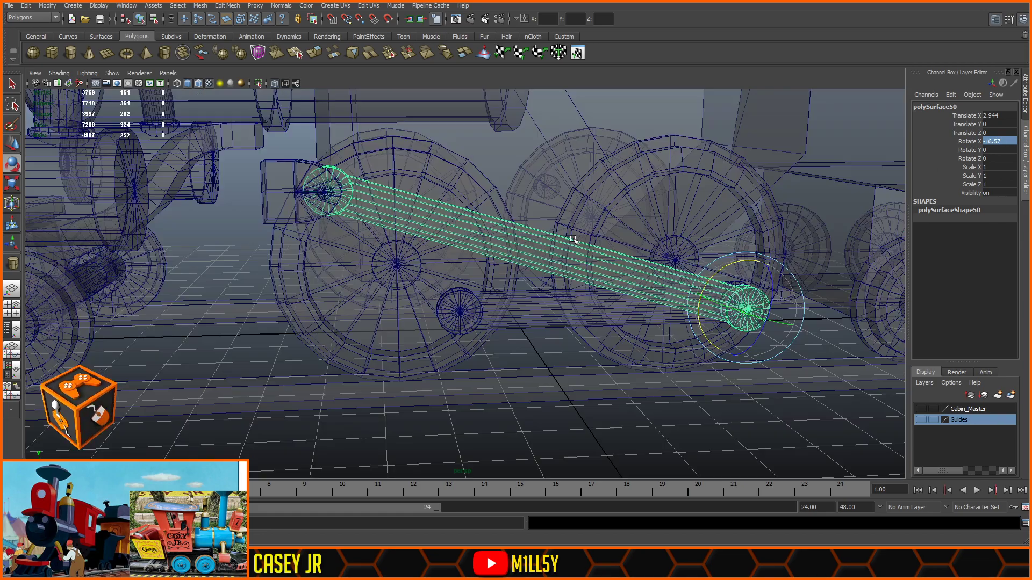
pyautogui.click(273, 84)
pyautogui.keyDown('alt'); pyautogui.moveTo(392, 166); pyautogui.dragTo(317, 213); pyautogui.keyUp('alt')
pyautogui.keyDown('alt'); pyautogui.moveTo(318, 213); pyautogui.dragTo(428, 237, button='middle'); pyautogui.keyUp('alt')
pyautogui.scroll(2, 428, 237)
# - Move the bracket and pin together along Z to Translate Z 3.821, centring the pin on the rod's front round end
pyautogui.click(379, 232)
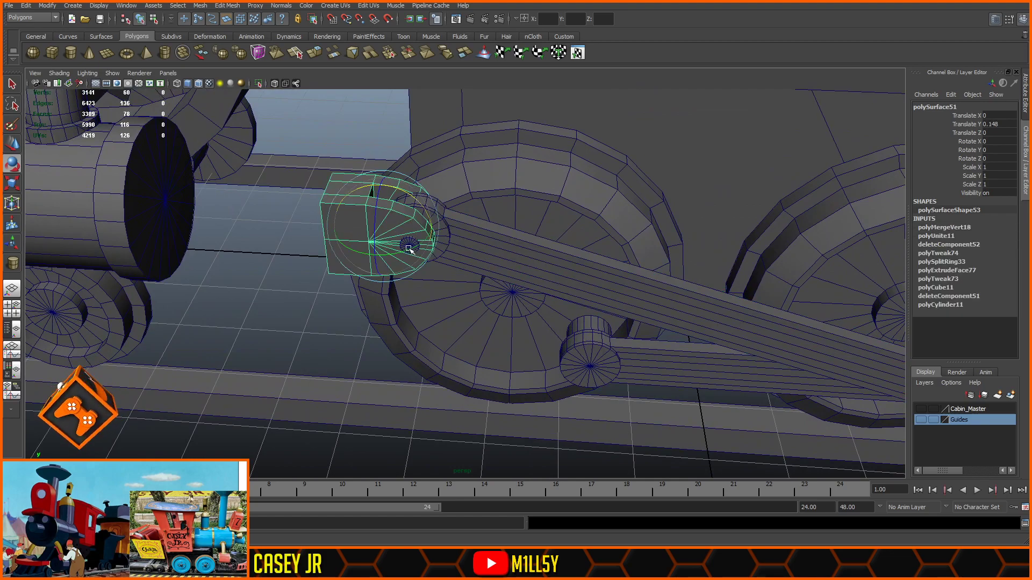
pyautogui.press('space')
pyautogui.press('space')
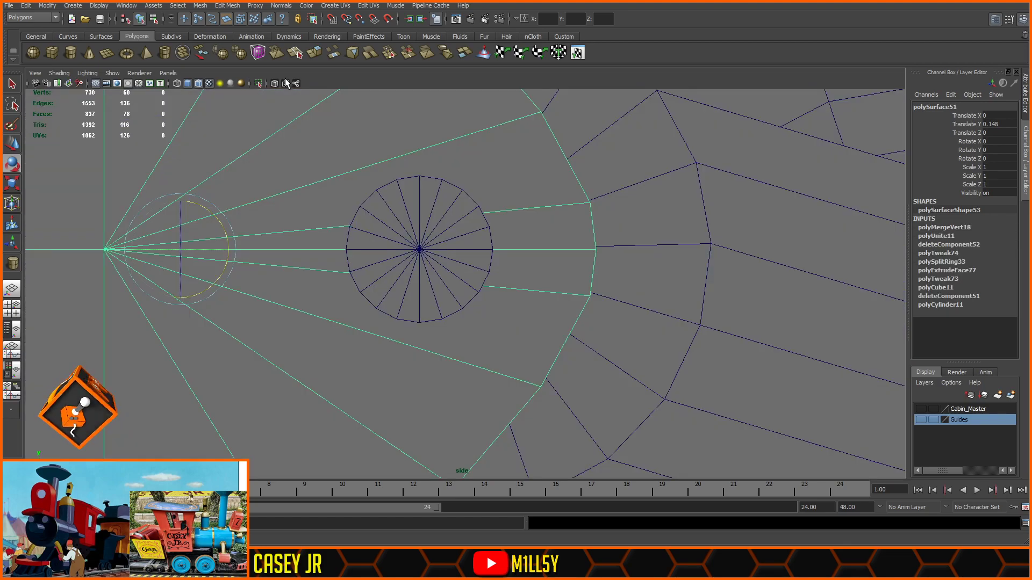
pyautogui.click(273, 84)
pyautogui.click(461, 234)
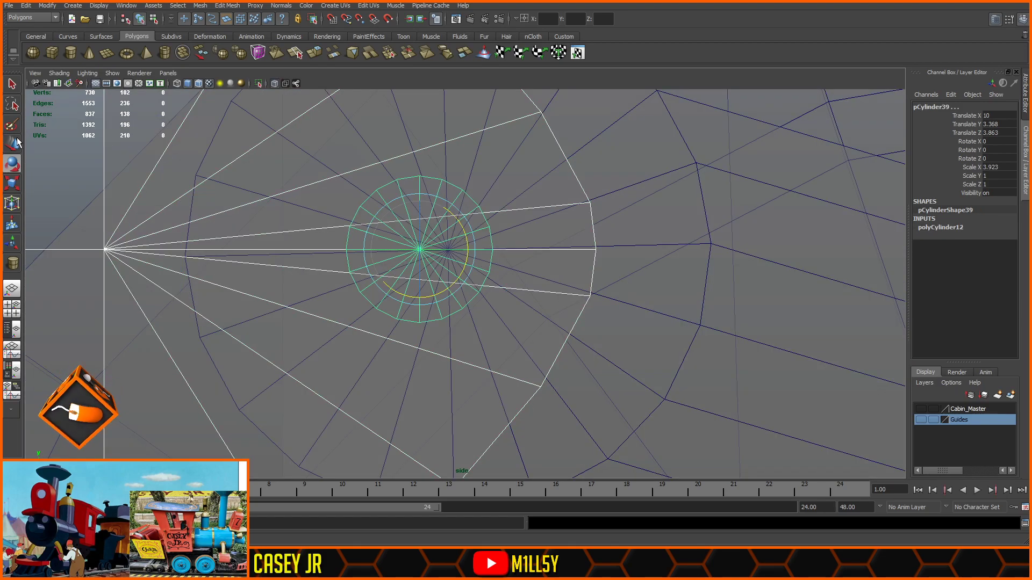
pyautogui.click(16, 144)
pyautogui.moveTo(384, 254); pyautogui.dragTo(453, 251)
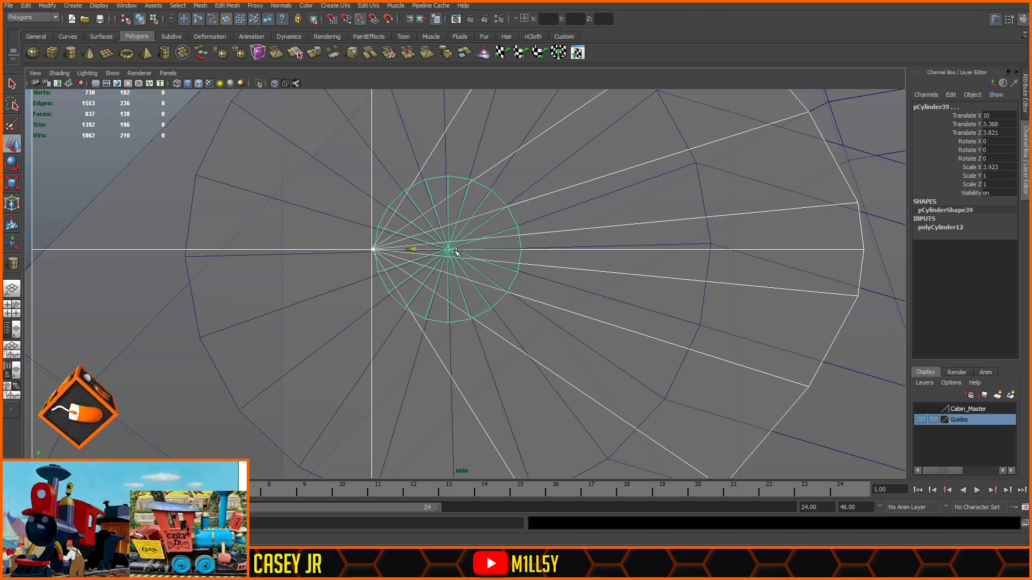
pyautogui.hotkey('ctrl', 'z')
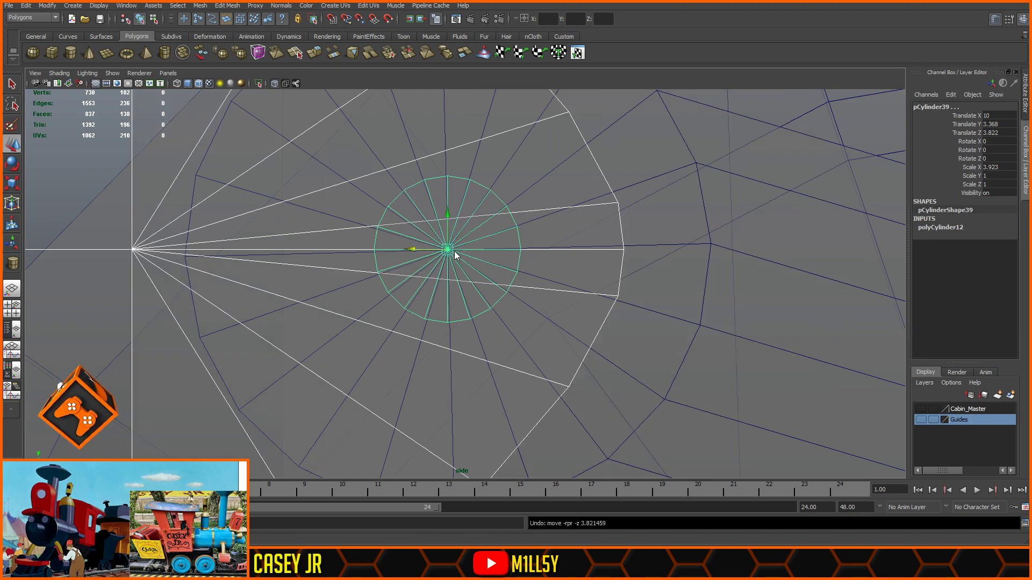
pyautogui.keyDown('alt'); pyautogui.moveTo(423, 253); pyautogui.dragTo(653, 318, button='right'); pyautogui.keyUp('alt')
pyautogui.keyDown('alt'); pyautogui.moveTo(653, 317); pyautogui.dragTo(539, 251, button='middle'); pyautogui.keyUp('alt')
pyautogui.moveTo(418, 217); pyautogui.dragTo(421, 217)
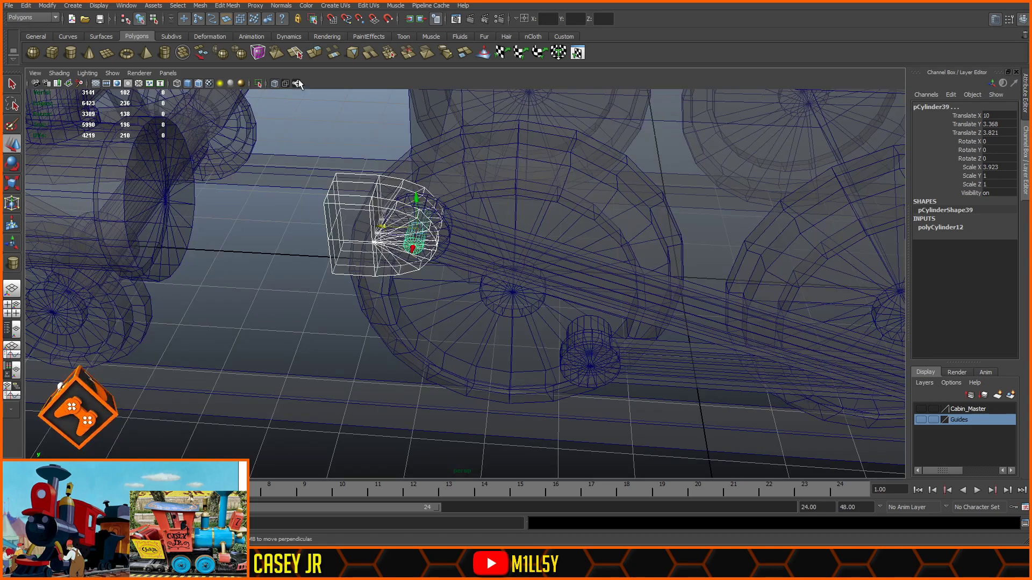
# - Examine the gap between the clevis bracket and the steam cylinder in solid shading with nothing selected
pyautogui.click(274, 84)
pyautogui.keyDown('alt'); pyautogui.moveTo(303, 306); pyautogui.dragTo(307, 275); pyautogui.keyUp('alt')
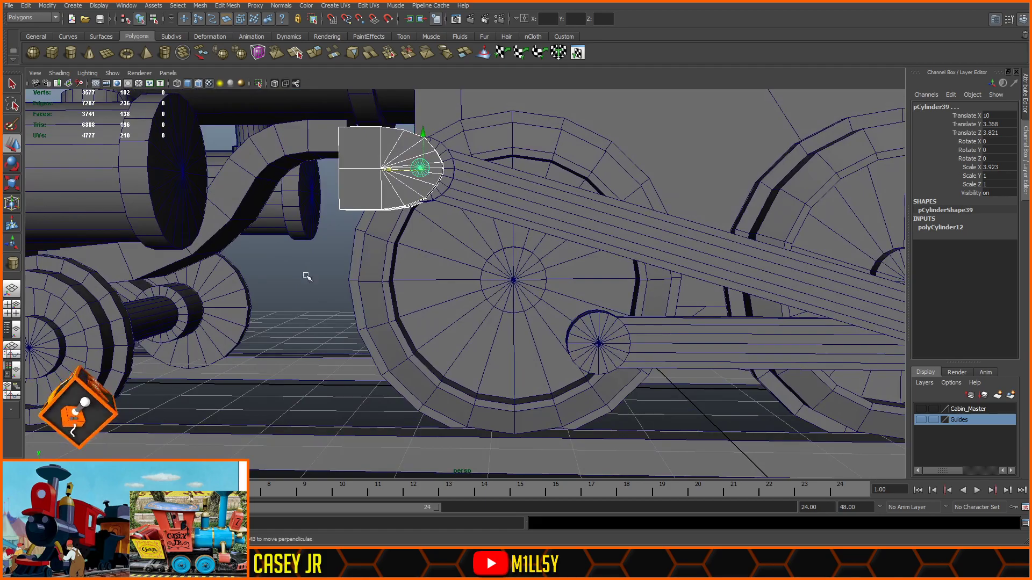
pyautogui.click(303, 299)
pyautogui.keyDown('alt'); pyautogui.moveTo(304, 291); pyautogui.dragTo(279, 268, button='right'); pyautogui.keyUp('alt')
pyautogui.keyDown('alt'); pyautogui.moveTo(279, 268); pyautogui.dragTo(328, 287); pyautogui.keyUp('alt')
pyautogui.keyDown('alt'); pyautogui.moveTo(329, 288); pyautogui.dragTo(537, 316, button='middle'); pyautogui.keyUp('alt')
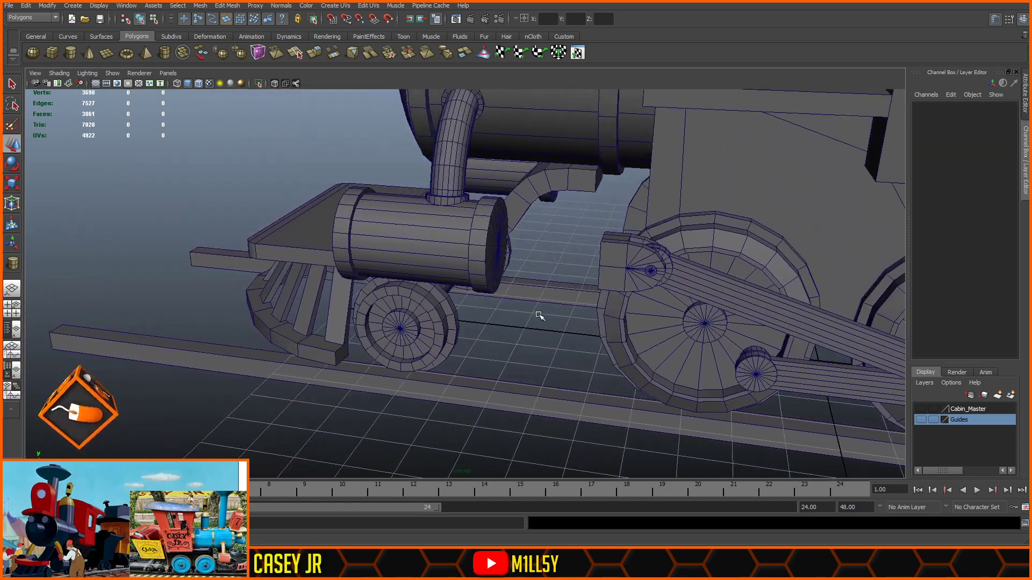
pyautogui.keyDown('alt'); pyautogui.moveTo(537, 315); pyautogui.dragTo(594, 300, button='right'); pyautogui.keyUp('alt')
pyautogui.keyDown('alt'); pyautogui.moveTo(594, 299); pyautogui.dragTo(626, 231); pyautogui.keyUp('alt')
pyautogui.click(627, 230)
pyautogui.click(582, 429)
# - Create a thin polygon cylinder on the ground beside the track and set its Rotate X to 90
pyautogui.click(72, 53)
pyautogui.scroll(-3, 498, 251)
pyautogui.keyDown('alt'); pyautogui.moveTo(613, 328); pyautogui.dragTo(676, 364); pyautogui.keyUp('alt')
pyautogui.moveTo(613, 365); pyautogui.dragTo(564, 379)
pyautogui.press('e')
pyautogui.click(993, 143)
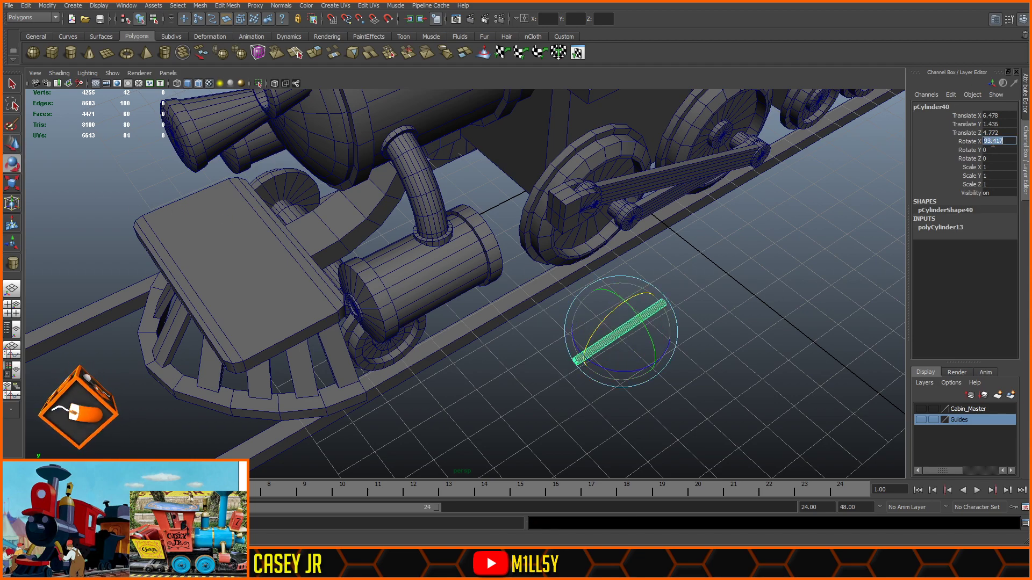
pyautogui.write('90')
pyautogui.press('Return')
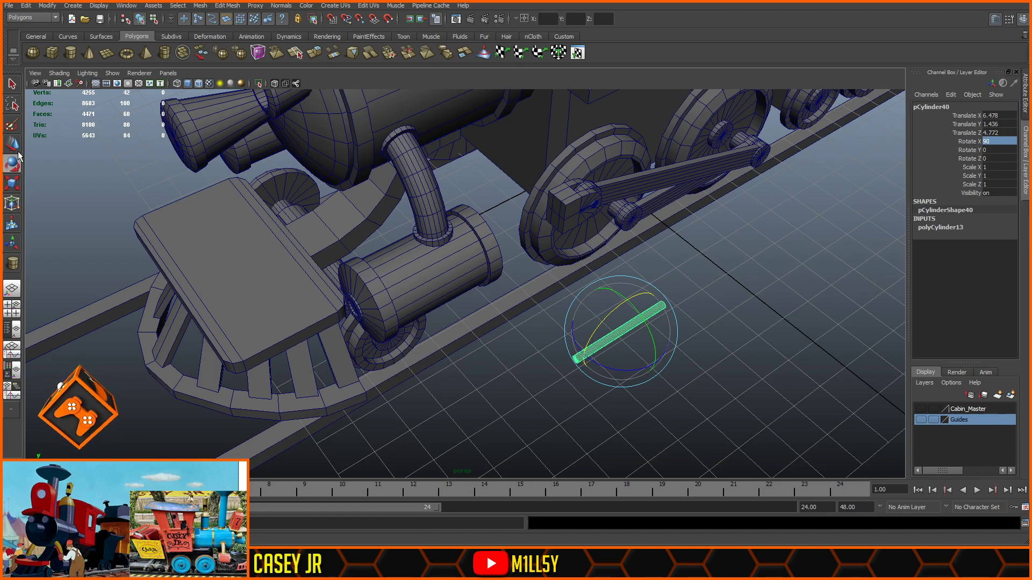
# - Move the thin cylinder along X to Translate X 3.821, in line with the clevis bracket as seen from above
pyautogui.press('w')
pyautogui.moveTo(645, 353); pyautogui.dragTo(559, 273)
pyautogui.press('space')
pyautogui.moveTo(557, 227)
pyautogui.keyDown('alt'); pyautogui.mouseDown(button='middle')
pyautogui.moveTo(492, 283)
pyautogui.moveTo(599, 294)
pyautogui.mouseUp(button='middle'); pyautogui.keyUp('alt')
pyautogui.scroll(3, 492, 283)
pyautogui.scroll(2, 492, 283)
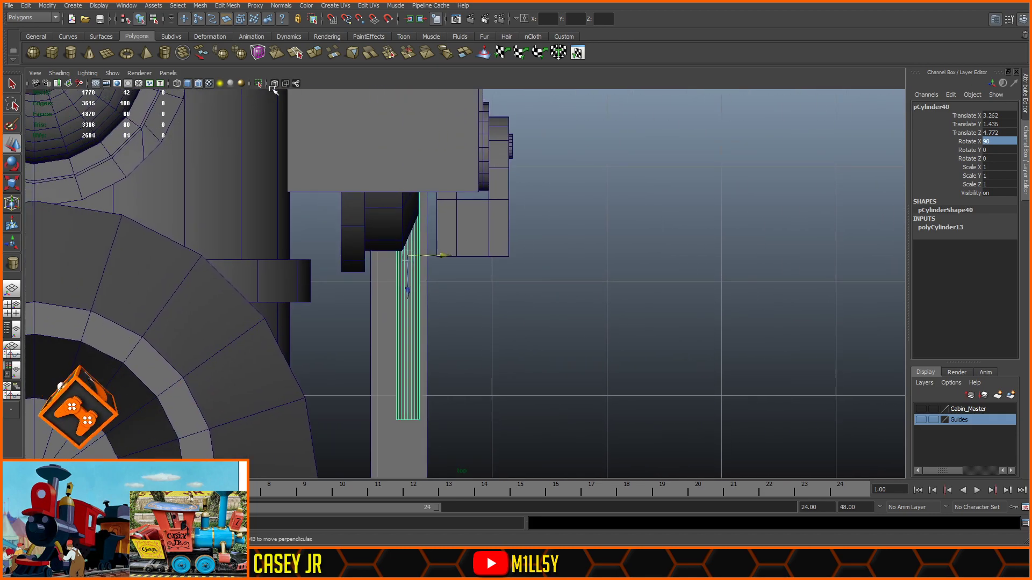
pyautogui.click(274, 83)
pyautogui.moveTo(443, 253); pyautogui.dragTo(502, 258)
pyautogui.scroll(2, 508, 261)
pyautogui.scroll(2, 513, 263)
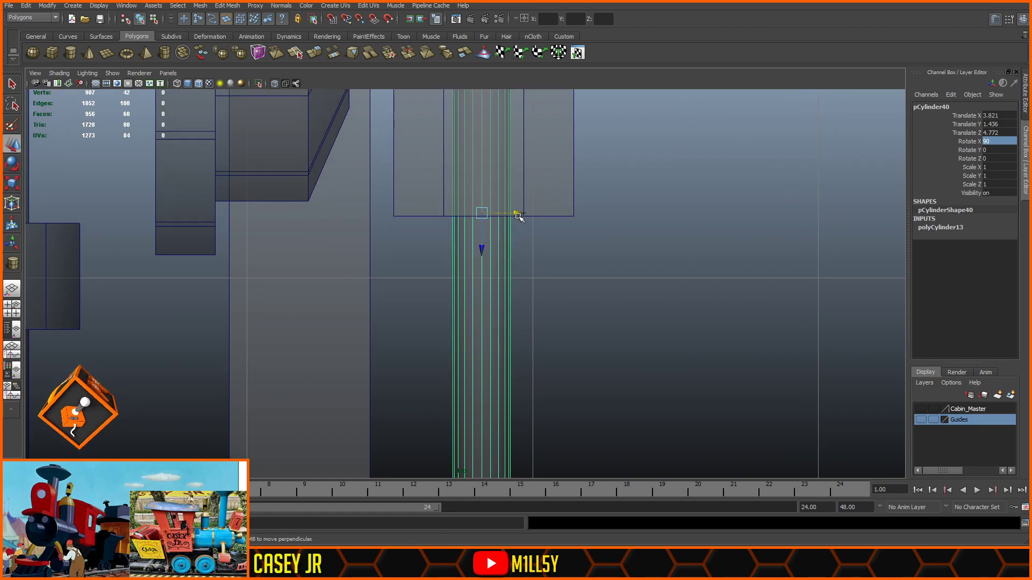
# - Nudge the thin cylinder along X to Translate X 3.826 to centre it on the bracket's width
pyautogui.moveTo(516, 211); pyautogui.dragTo(518, 212)
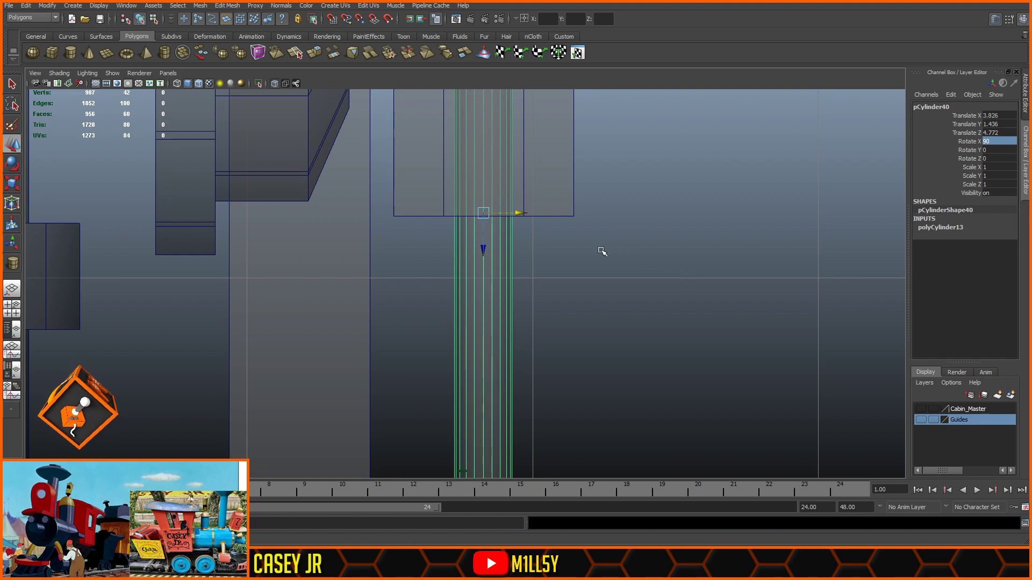
pyautogui.moveTo(520, 213); pyautogui.dragTo(520, 212)
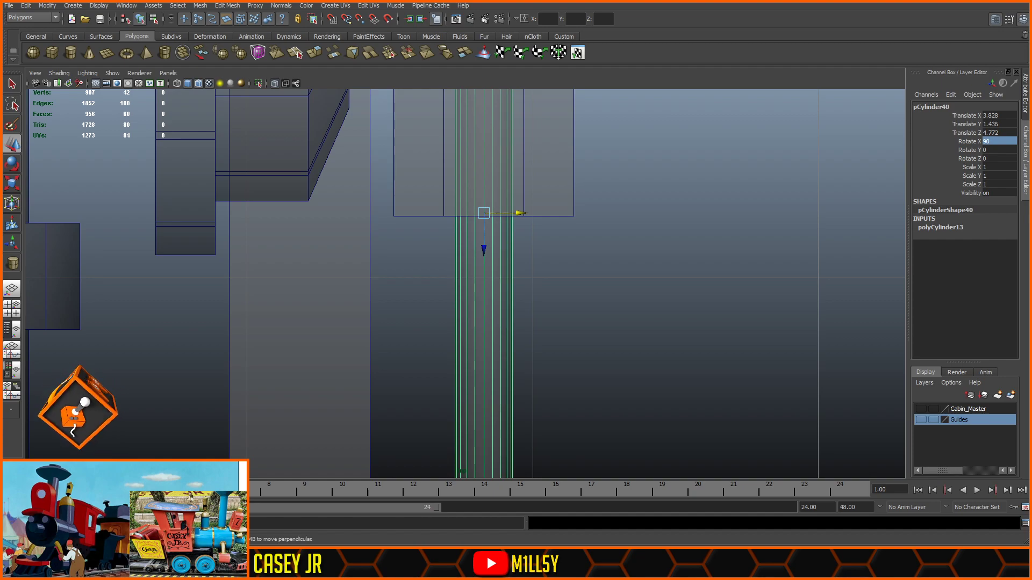
pyautogui.press('Escape')
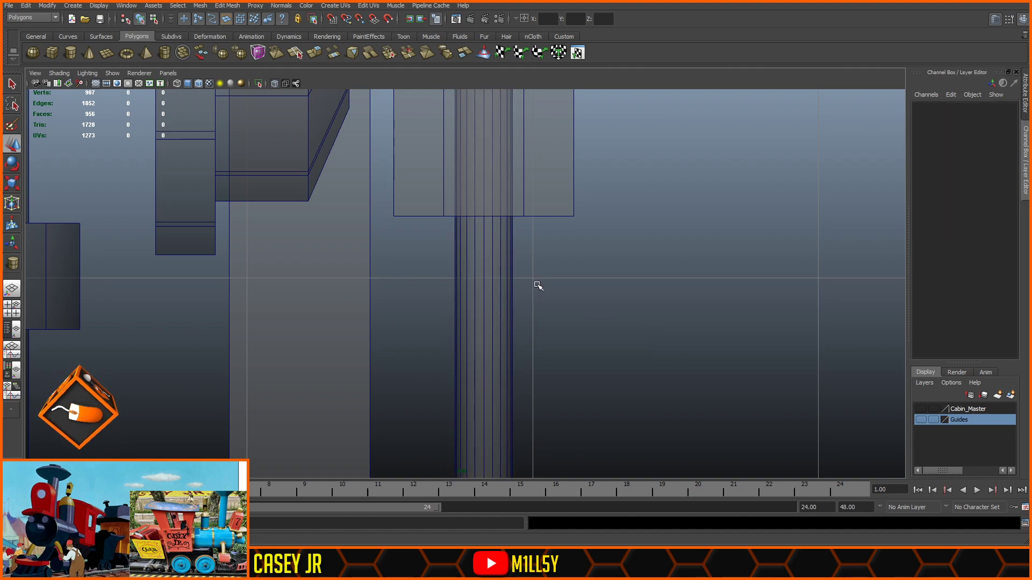
pyautogui.click(493, 269)
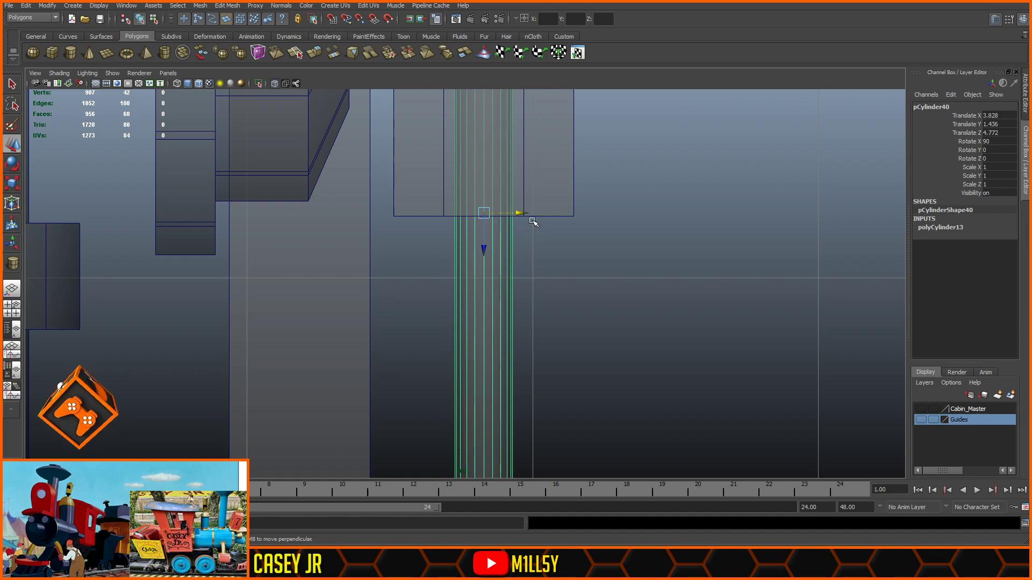
pyautogui.moveTo(519, 216); pyautogui.dragTo(518, 216)
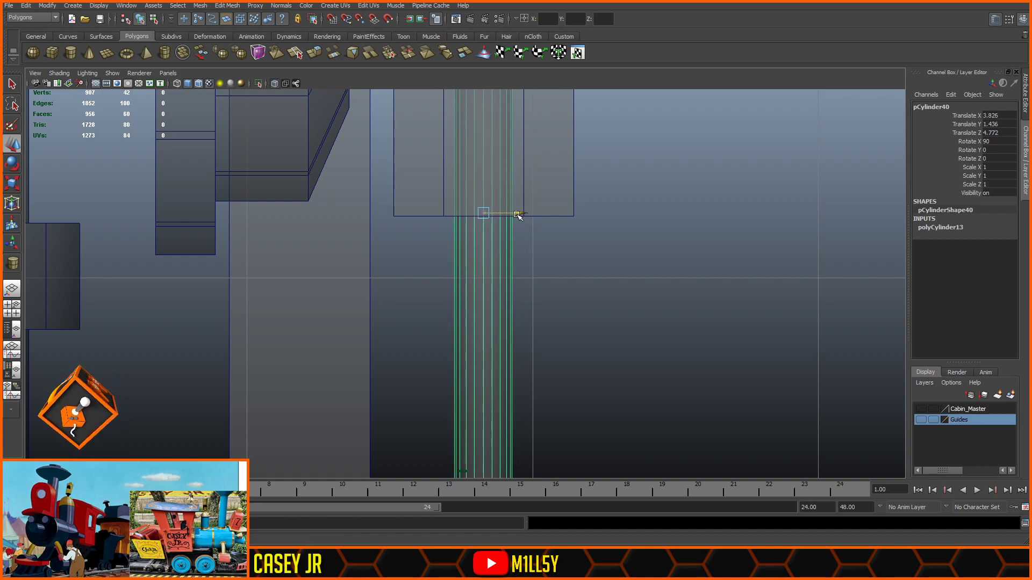
pyautogui.click(626, 262)
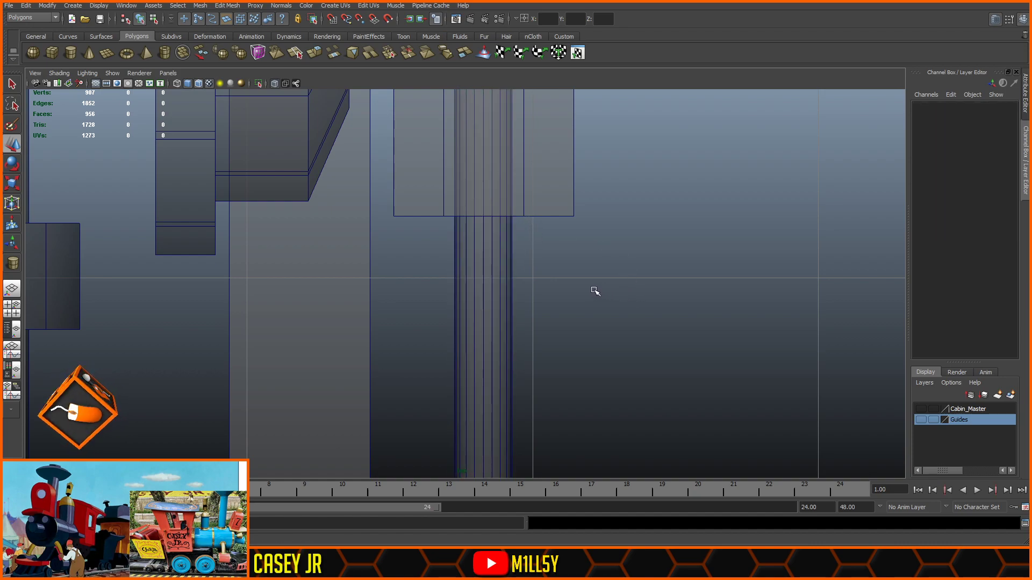
# - Turn off X-ray shading in the perspective view of the locomotive
pyautogui.click(482, 246)
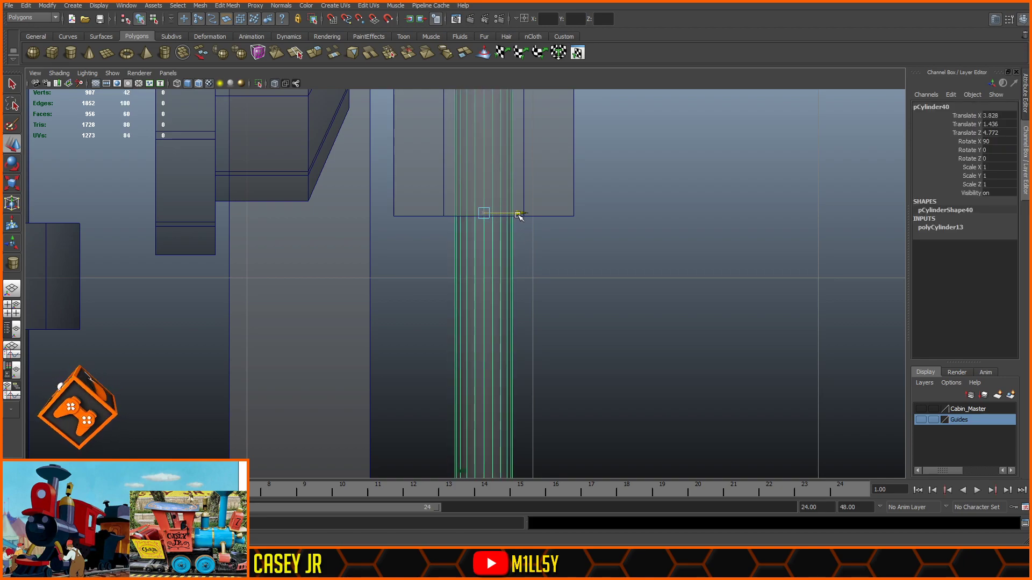
pyautogui.click(614, 263)
pyautogui.press('space')
pyautogui.press('space')
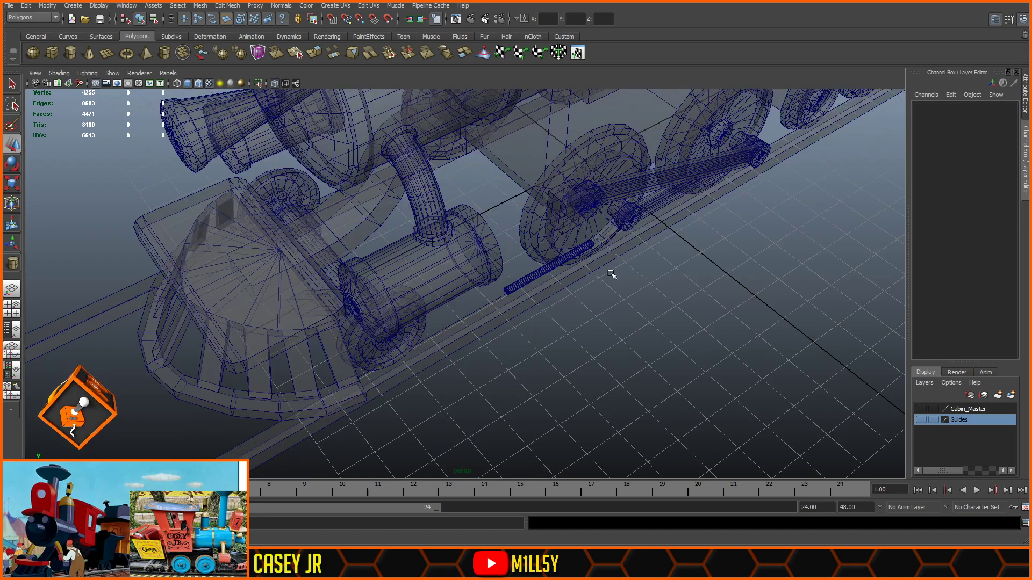
pyautogui.click(260, 83)
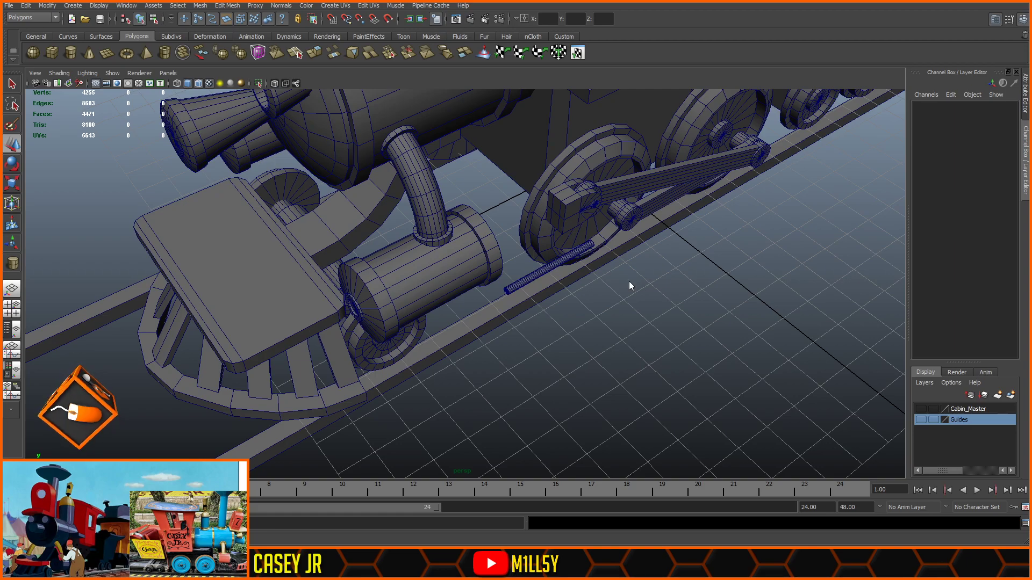
# - Shorten the thin rod in the side view by moving its wheel-side end vertices back to the large wheel's front edge
pyautogui.press('space')
pyautogui.press('space')
pyautogui.scroll(-15, 543, 245)
pyautogui.keyDown('alt'); pyautogui.moveTo(473, 327); pyautogui.dragTo(508, 278, button='middle'); pyautogui.keyUp('alt')
pyautogui.scroll(3, 508, 259)
pyautogui.scroll(4, 495, 285)
pyautogui.click(438, 312)
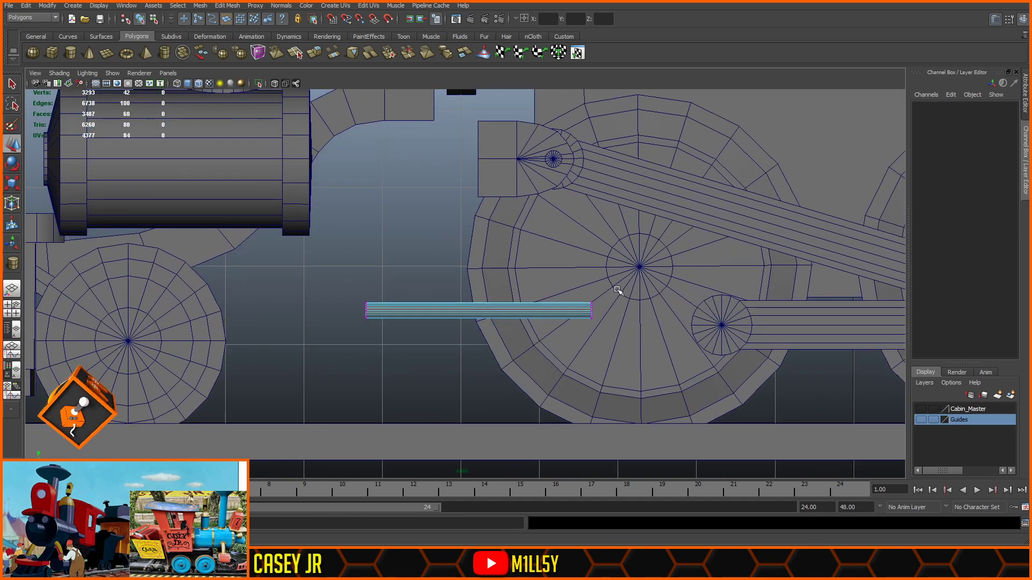
pyautogui.press('w')
pyautogui.moveTo(557, 311); pyautogui.dragTo(444, 311)
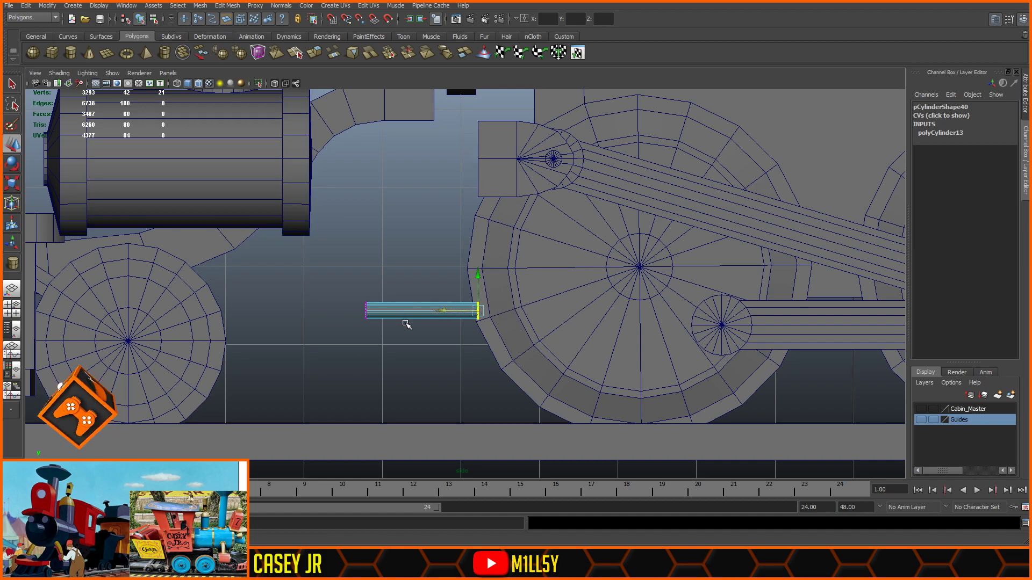
# - Delete the cap faces at both ends of the thin rod
pyautogui.hotkey('ctrl', 'F11')
pyautogui.keyDown('ctrl'); pyautogui.moveTo(450, 285); pyautogui.dragTo(424, 340); pyautogui.keyUp('ctrl')
pyautogui.press('Delete')
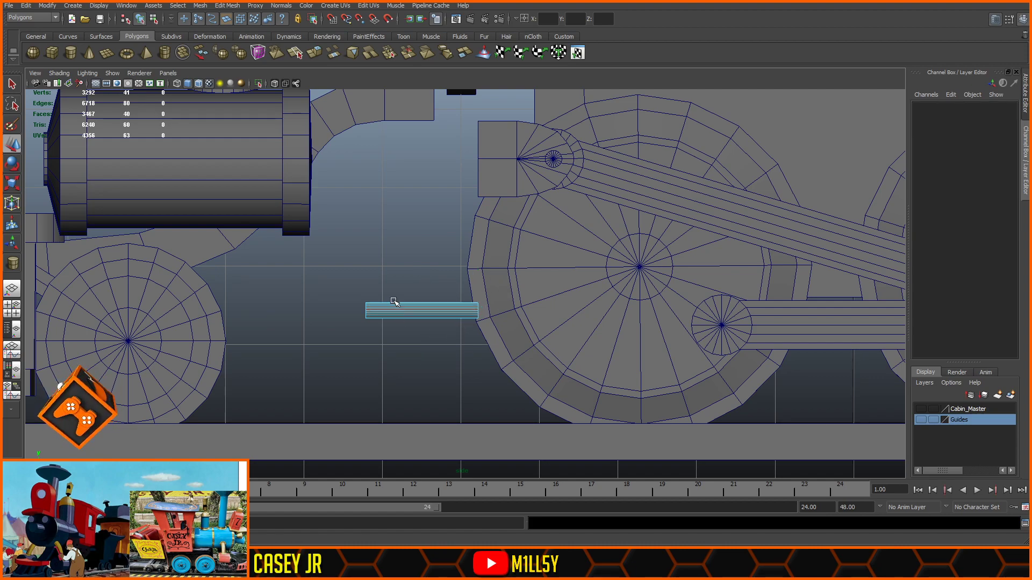
pyautogui.moveTo(380, 284); pyautogui.dragTo(376, 323)
pyautogui.keyDown('ctrl'); pyautogui.moveTo(410, 281); pyautogui.dragTo(394, 342); pyautogui.keyUp('ctrl')
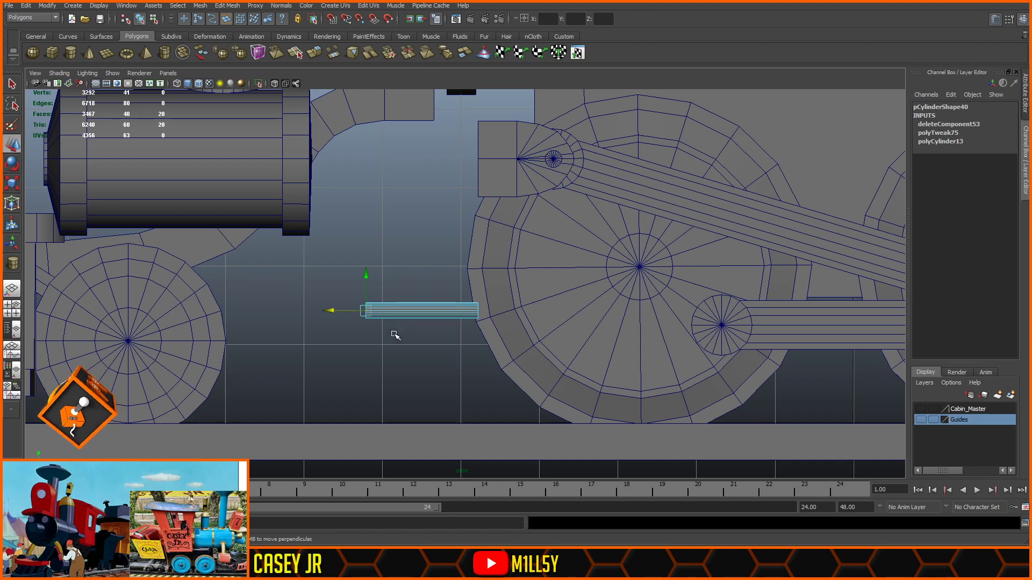
pyautogui.press('Delete')
# - Raise the rod with point snapping to the centre height of the connecting-rod block, at Translate Y 3.368
pyautogui.click(419, 311)
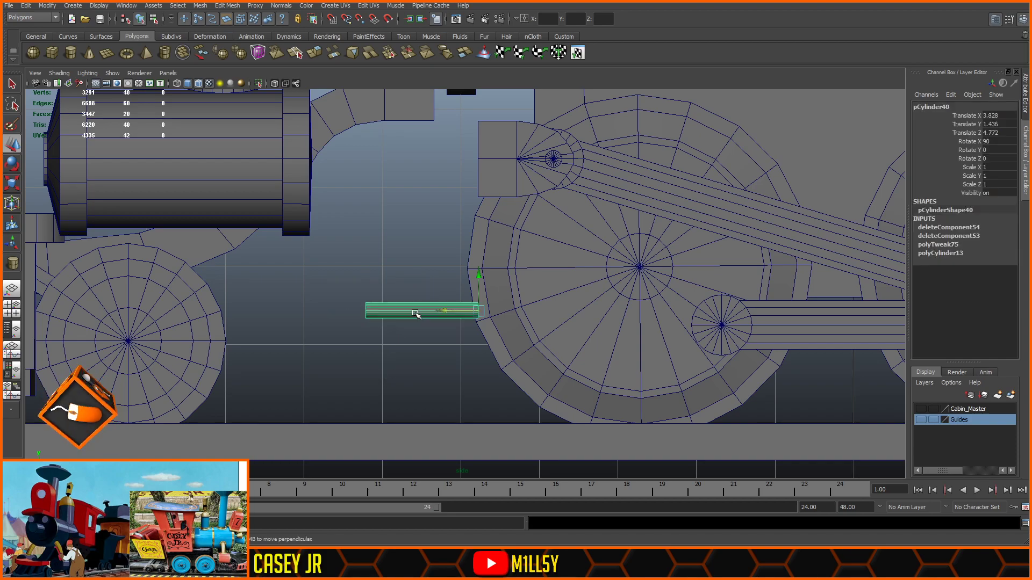
pyautogui.press('v')
pyautogui.moveTo(479, 277); pyautogui.dragTo(478, 159)
# - Stretch the rod along its length to a Scale Y of about 1.522 so it reaches the steam cylinder's end face
pyautogui.press('space')
pyautogui.press('space')
pyautogui.keyDown('alt'); pyautogui.moveTo(521, 236); pyautogui.dragTo(594, 244); pyautogui.keyUp('alt')
pyautogui.keyDown('alt'); pyautogui.moveTo(595, 244); pyautogui.dragTo(472, 288, button='middle'); pyautogui.keyUp('alt')
pyautogui.scroll(5, 476, 286)
pyautogui.scroll(3, 535, 293)
pyautogui.keyDown('alt'); pyautogui.moveTo(537, 271); pyautogui.dragTo(583, 349); pyautogui.keyUp('alt')
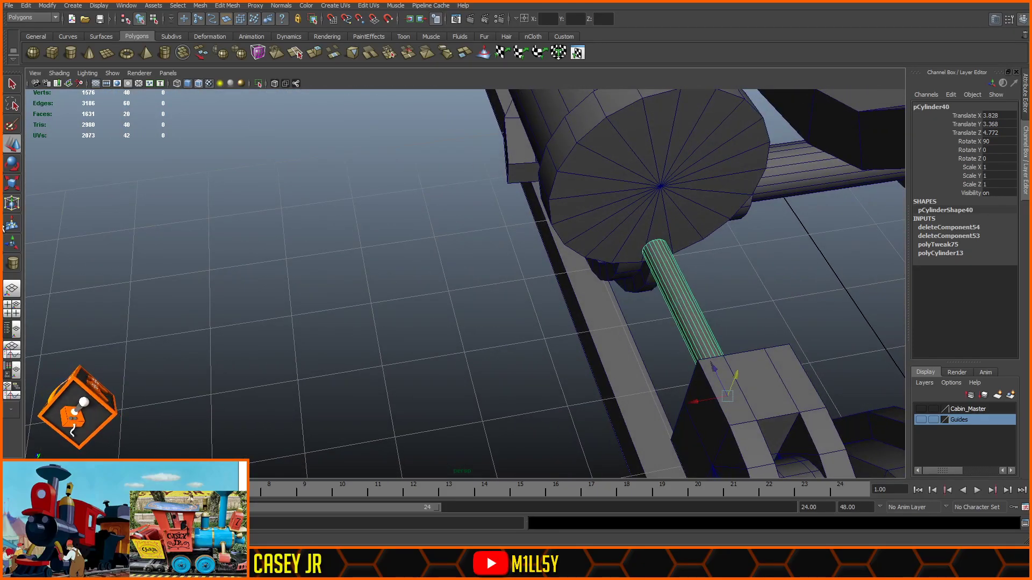
pyautogui.click(14, 188)
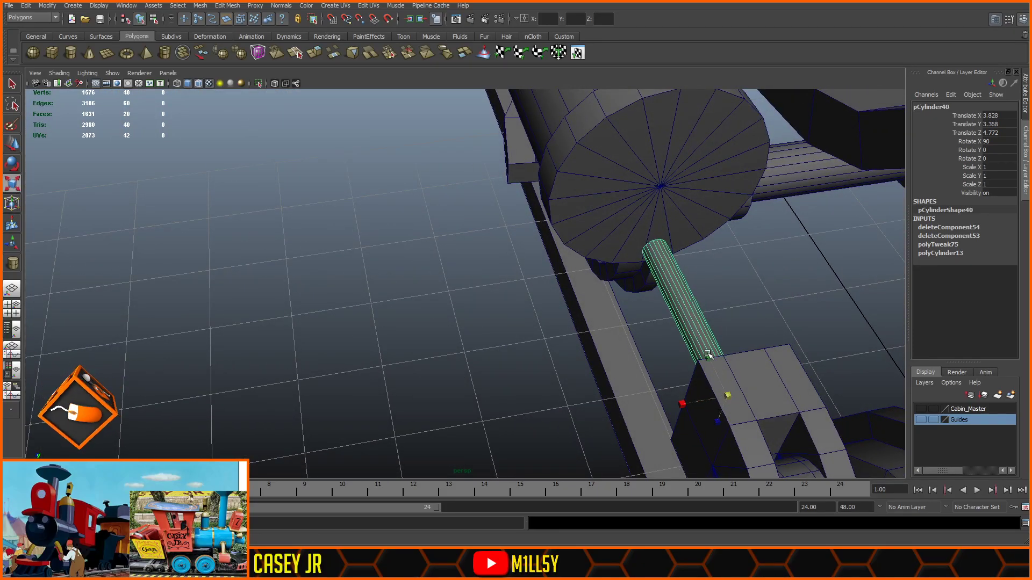
pyautogui.moveTo(707, 355); pyautogui.dragTo(698, 340)
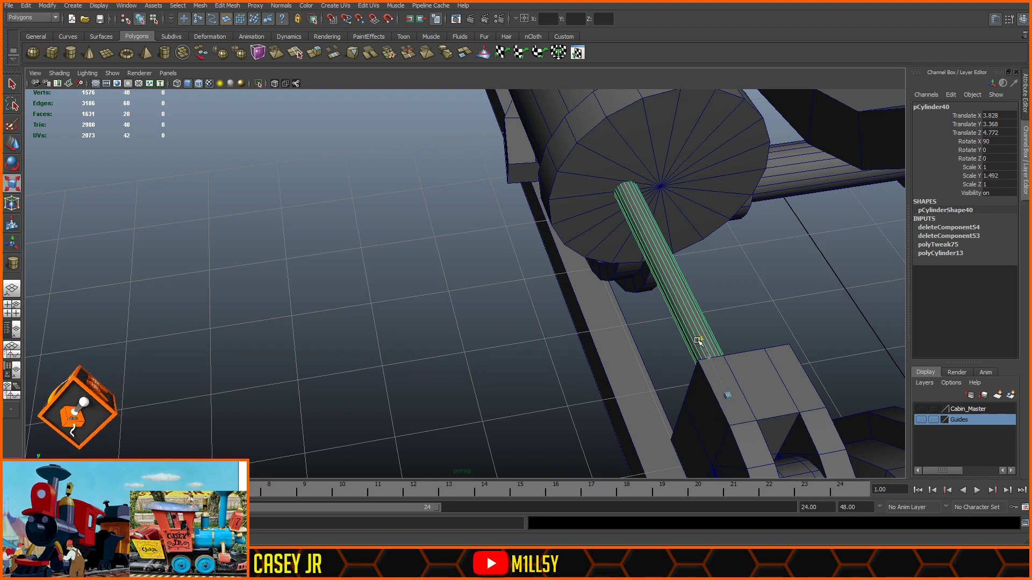
# - Inspect from several angles how the rod meets the steam cylinder's end face and the connecting-rod block
pyautogui.keyDown('alt'); pyautogui.moveTo(571, 325); pyautogui.dragTo(635, 289); pyautogui.keyUp('alt')
pyautogui.keyDown('alt'); pyautogui.moveTo(734, 229); pyautogui.dragTo(549, 235, button='middle'); pyautogui.keyUp('alt')
pyautogui.keyDown('alt'); pyautogui.moveTo(488, 220); pyautogui.dragTo(683, 239); pyautogui.keyUp('alt')
pyautogui.keyDown('alt'); pyautogui.moveTo(682, 239); pyautogui.dragTo(505, 279, button='right'); pyautogui.keyUp('alt')
pyautogui.keyDown('alt'); pyautogui.moveTo(511, 307); pyautogui.dragTo(416, 298); pyautogui.keyUp('alt')
pyautogui.keyDown('alt'); pyautogui.moveTo(417, 245); pyautogui.dragTo(543, 276, button='middle'); pyautogui.keyUp('alt')
pyautogui.scroll(3, 544, 276)
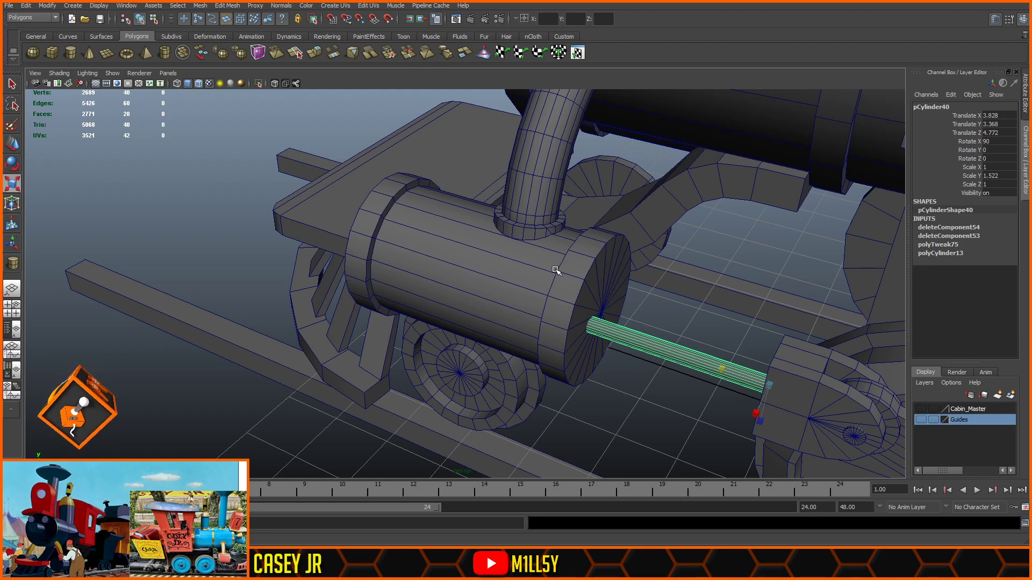
pyautogui.keyDown('alt'); pyautogui.moveTo(655, 264); pyautogui.dragTo(582, 243); pyautogui.keyUp('alt')
pyautogui.keyDown('alt'); pyautogui.moveTo(673, 296); pyautogui.dragTo(598, 217, button='middle'); pyautogui.keyUp('alt')
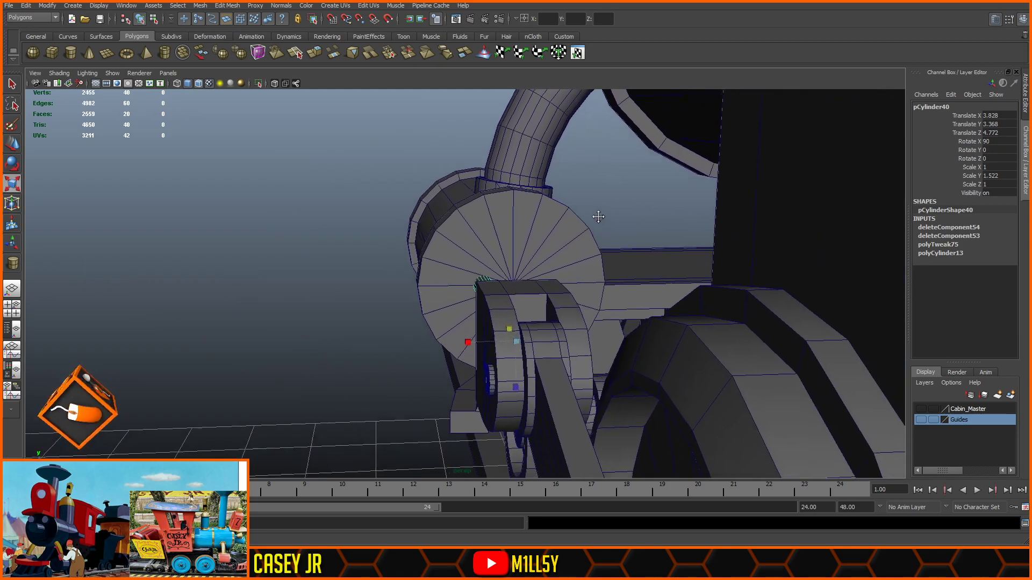
pyautogui.scroll(3, 587, 215)
pyautogui.keyDown('alt'); pyautogui.moveTo(562, 220); pyautogui.dragTo(564, 229); pyautogui.keyUp('alt')
# - Duplicate the steam cylinder with its curved pipe and slide the copies outward to a pipe Translate X of about -11.223
pyautogui.click(555, 225)
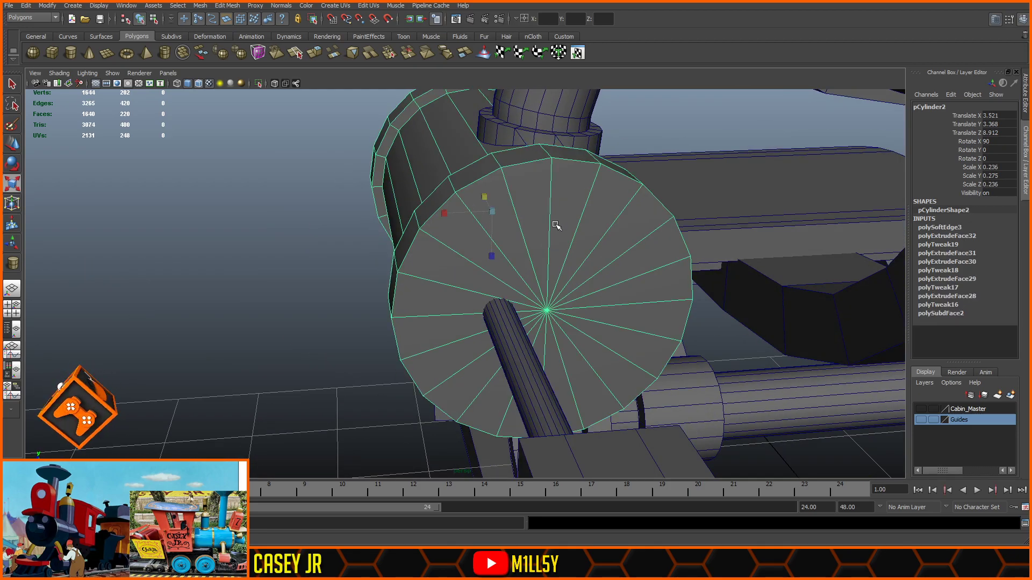
pyautogui.scroll(-3, 553, 225)
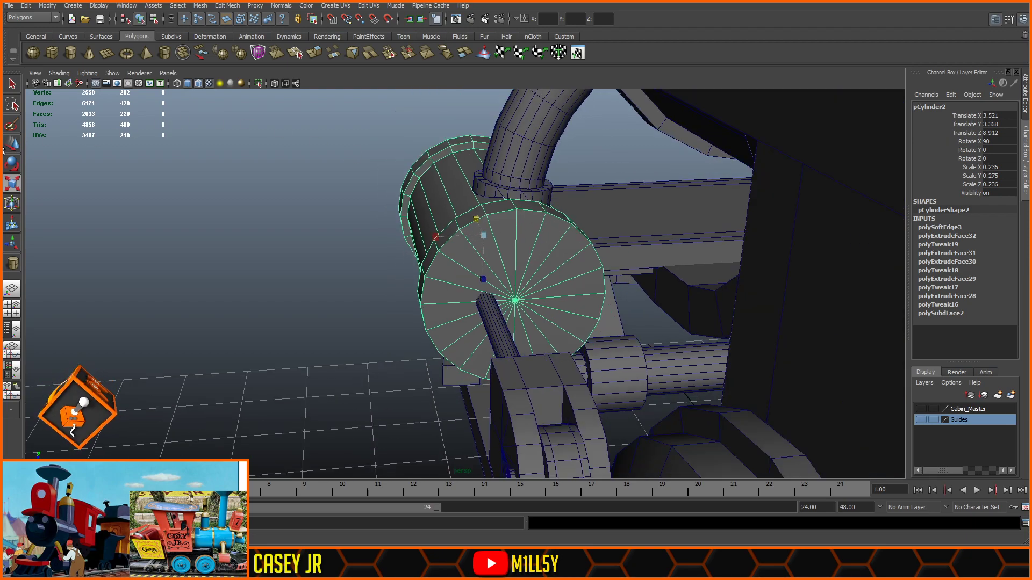
pyautogui.press('w')
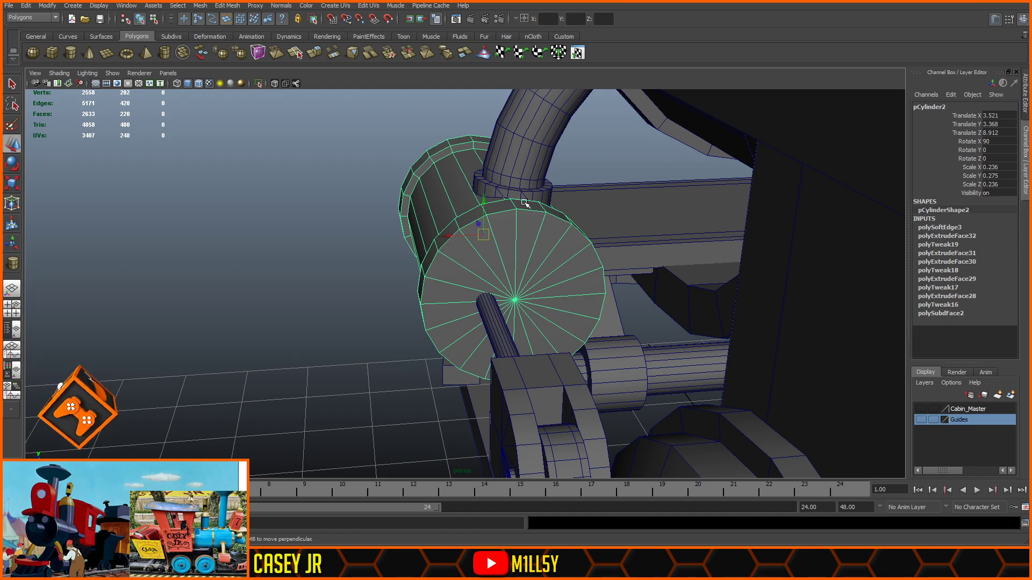
pyautogui.click(525, 179)
pyautogui.keyDown('alt'); pyautogui.moveTo(550, 227); pyautogui.dragTo(469, 273); pyautogui.keyUp('alt')
pyautogui.hotkey('ctrl', 'd')
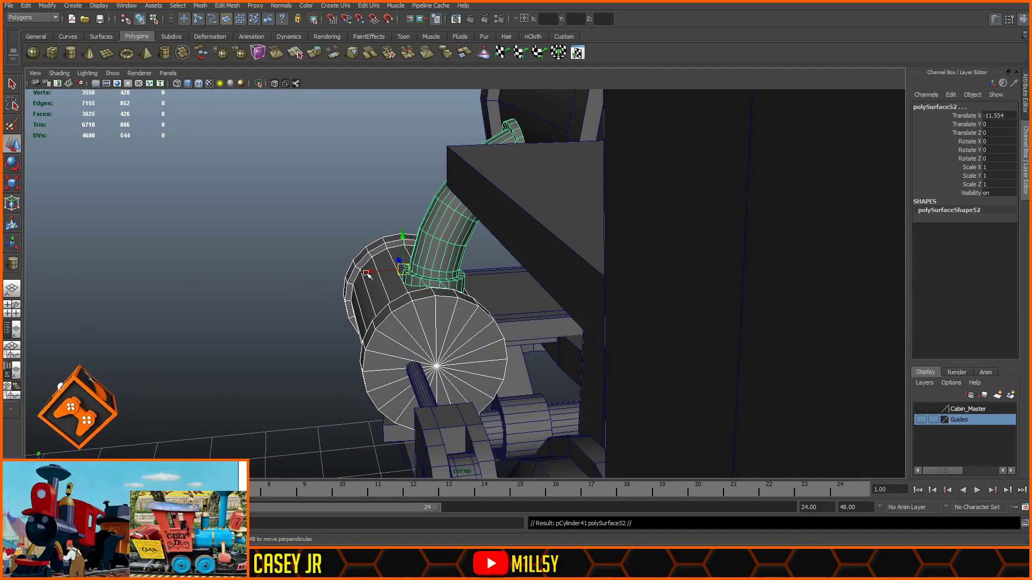
pyautogui.moveTo(368, 274); pyautogui.dragTo(364, 274)
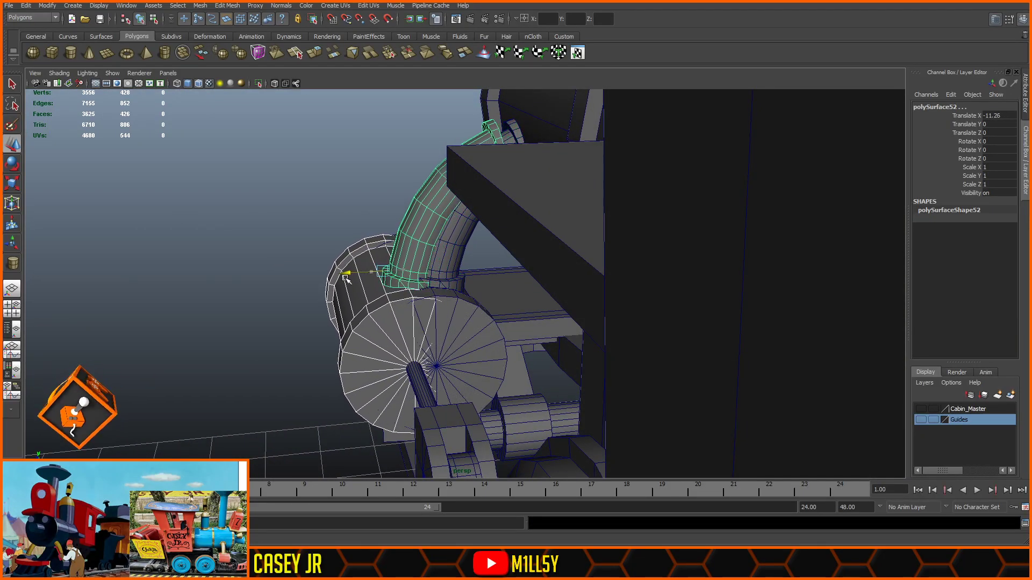
# - Turn on X-ray shading in the front view and shift the copied cylinder and pipe slightly inward to a pipe Translate X of about -11.245
pyautogui.press('space')
pyautogui.press('space')
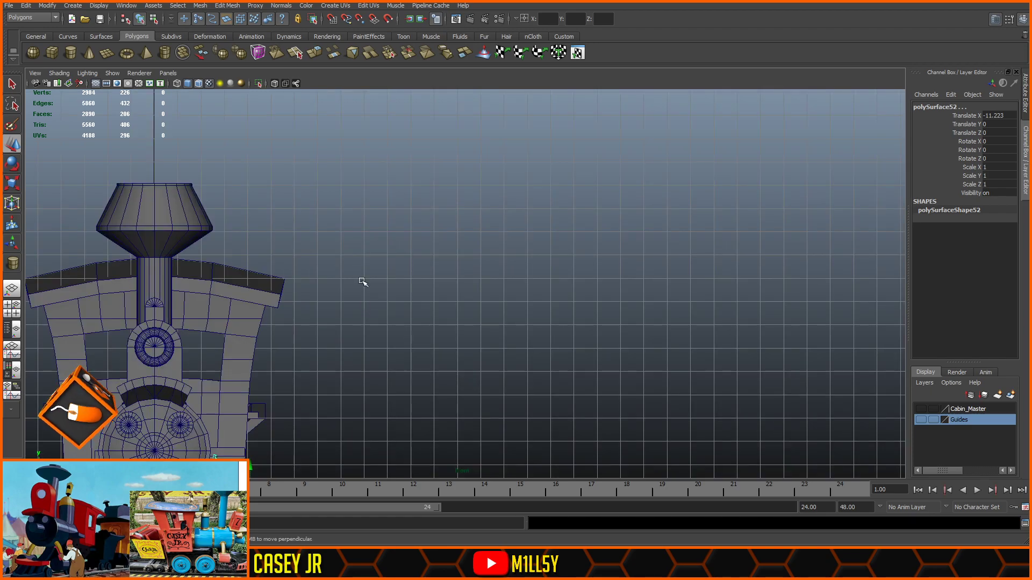
pyautogui.keyDown('alt'); pyautogui.moveTo(416, 438); pyautogui.dragTo(573, 243, button='middle'); pyautogui.keyUp('alt')
pyautogui.keyDown('alt'); pyautogui.moveTo(466, 406); pyautogui.dragTo(559, 258, button='middle'); pyautogui.keyUp('alt')
pyautogui.keyDown('alt'); pyautogui.moveTo(559, 258); pyautogui.dragTo(631, 173, button='right'); pyautogui.keyUp('alt')
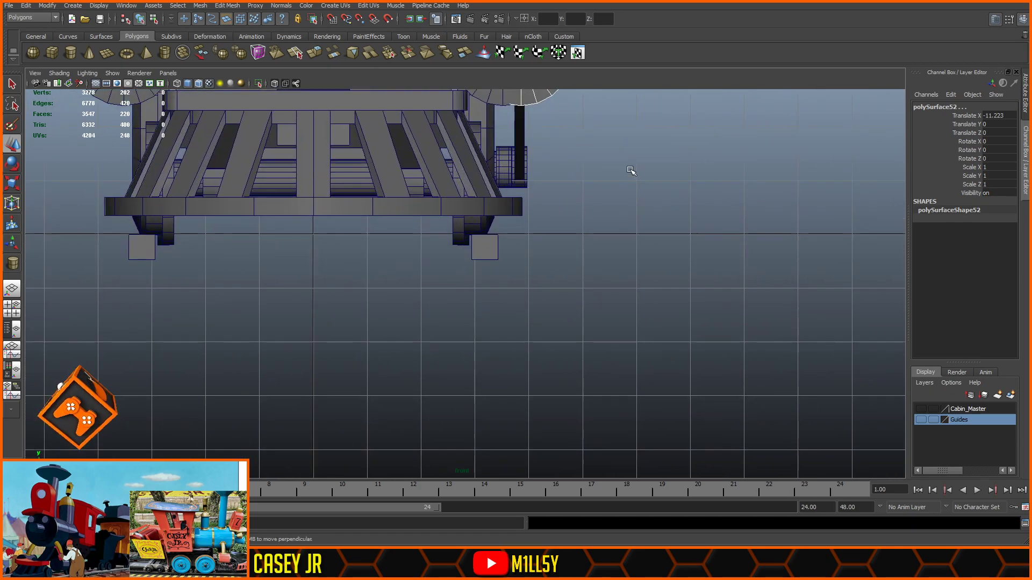
pyautogui.keyDown('alt'); pyautogui.moveTo(630, 159); pyautogui.dragTo(595, 366, button='middle'); pyautogui.keyUp('alt')
pyautogui.scroll(2, 595, 367)
pyautogui.click(274, 83)
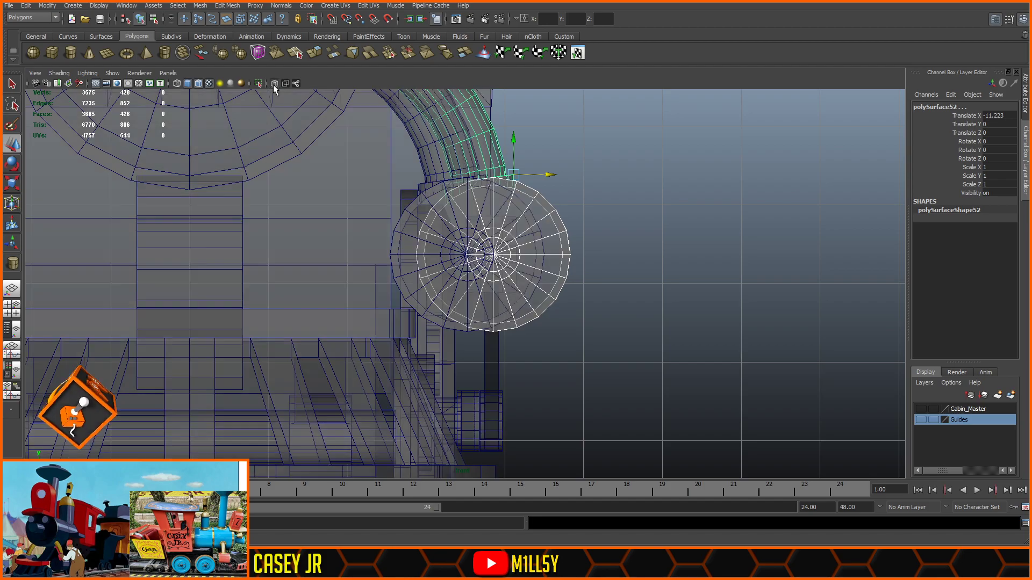
pyautogui.scroll(3, 629, 286)
pyautogui.keyDown('alt'); pyautogui.moveTo(717, 238); pyautogui.dragTo(654, 279, button='middle'); pyautogui.keyUp('alt')
pyautogui.scroll(6, 544, 277)
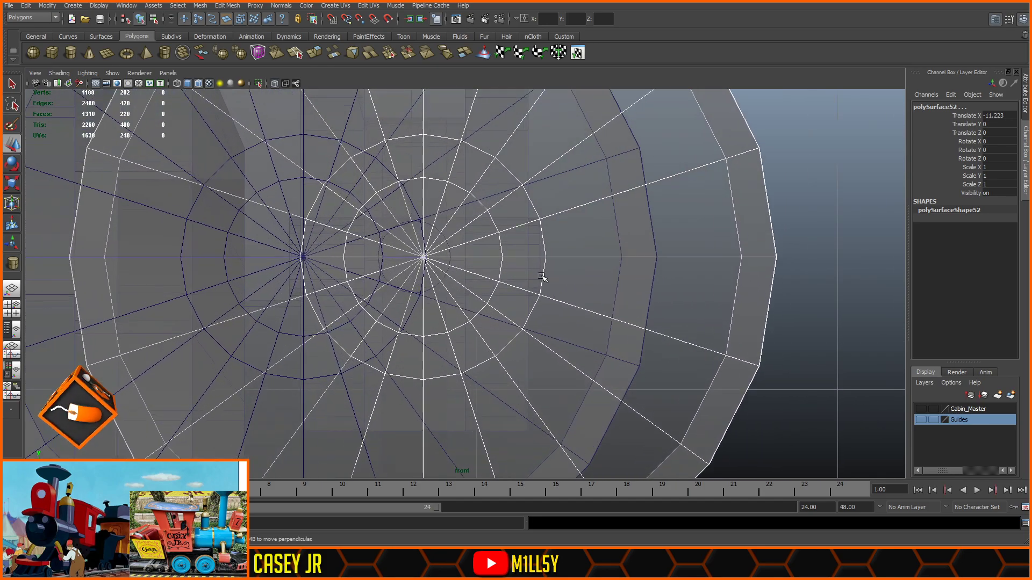
pyautogui.keyDown('alt'); pyautogui.moveTo(455, 219); pyautogui.dragTo(519, 401, button='middle'); pyautogui.keyUp('alt')
pyautogui.scroll(-7, 498, 293)
pyautogui.scroll(5, 546, 415)
pyautogui.scroll(2, 603, 302)
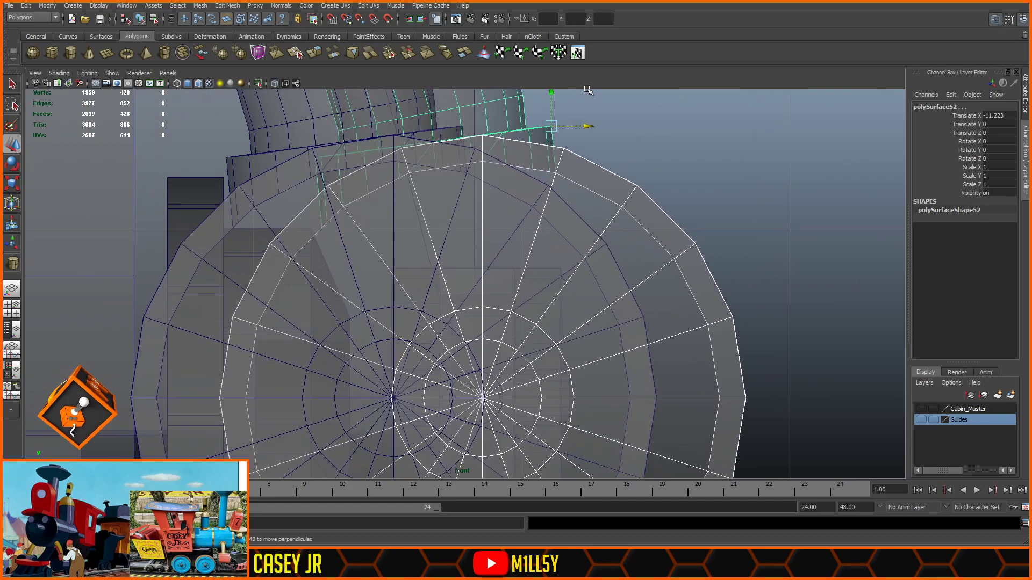
pyautogui.moveTo(589, 131); pyautogui.dragTo(583, 128)
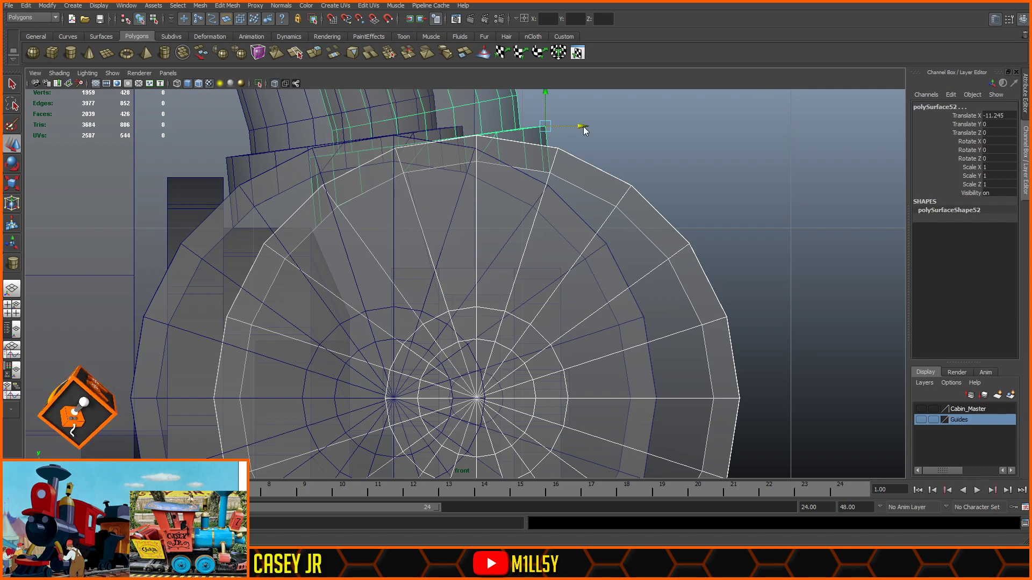
# - Fine-tune the copied cylinder and pipe in the perspective view so the rod meets the cylinder's centre, at pipe Translate X -11.246
pyautogui.press('space')
pyautogui.press('space')
pyautogui.click(275, 83)
pyautogui.moveTo(302, 214)
pyautogui.keyDown('alt'); pyautogui.mouseDown()
pyautogui.moveTo(293, 210)
pyautogui.moveTo(307, 215)
pyautogui.moveTo(341, 180)
pyautogui.moveTo(530, 302)
pyautogui.moveTo(582, 315)
pyautogui.moveTo(550, 284)
pyautogui.mouseUp(); pyautogui.keyUp('alt')
pyautogui.moveTo(256, 370); pyautogui.dragTo(255, 372)
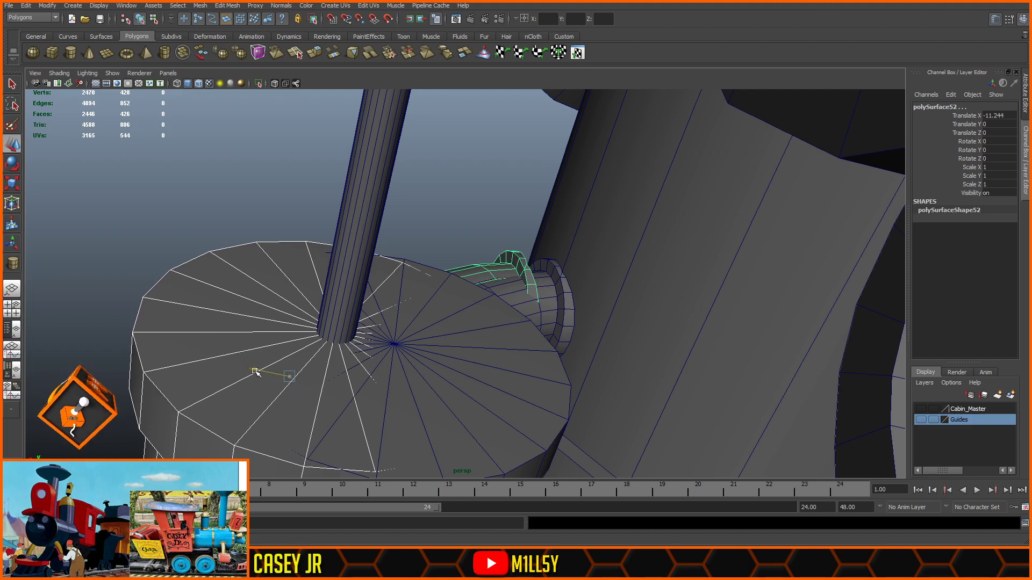
pyautogui.keyDown('alt'); pyautogui.moveTo(360, 344); pyautogui.dragTo(445, 286, button='middle'); pyautogui.keyUp('alt')
pyautogui.keyDown('alt'); pyautogui.moveTo(444, 285); pyautogui.dragTo(630, 481, button='right'); pyautogui.keyUp('alt')
pyautogui.moveTo(207, 361); pyautogui.dragTo(208, 360)
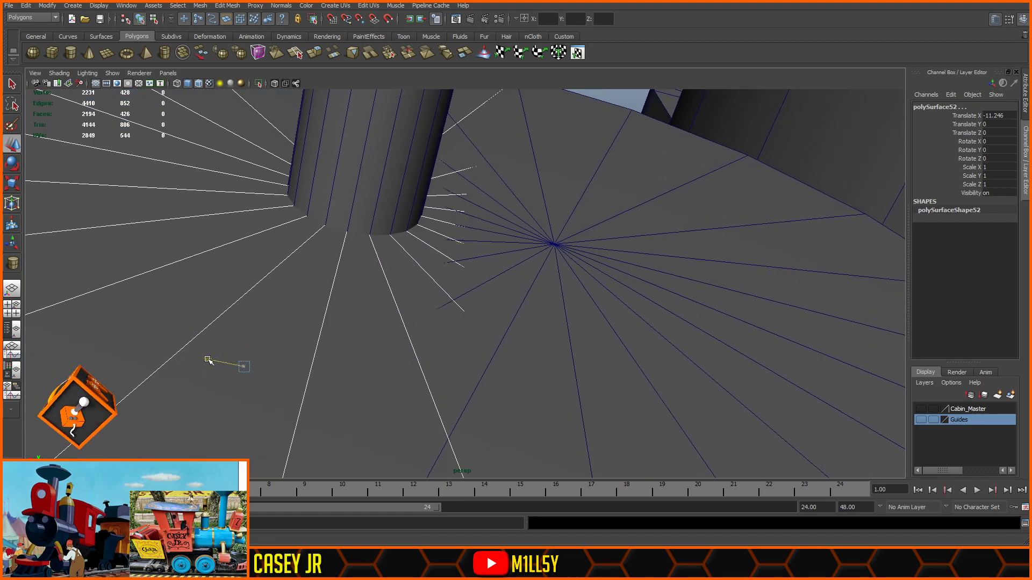
# - Inspect the alignment of the rod, the copied steam cylinder and the pipe from several angles and from the side
pyautogui.scroll(-5, 434, 265)
pyautogui.keyDown('alt'); pyautogui.moveTo(445, 262); pyautogui.dragTo(559, 333); pyautogui.keyUp('alt')
pyautogui.scroll(-4, 560, 334)
pyautogui.keyDown('alt'); pyautogui.moveTo(478, 288); pyautogui.dragTo(596, 283); pyautogui.keyUp('alt')
pyautogui.keyDown('alt'); pyautogui.moveTo(598, 266); pyautogui.dragTo(675, 283, button='middle'); pyautogui.keyUp('alt')
pyautogui.scroll(4, 678, 284)
pyautogui.keyDown('alt'); pyautogui.moveTo(755, 279); pyautogui.dragTo(651, 246); pyautogui.keyUp('alt')
pyautogui.scroll(2, 509, 186)
pyautogui.scroll(-2, 473, 149)
pyautogui.keyDown('alt'); pyautogui.moveTo(488, 161); pyautogui.dragTo(401, 187); pyautogui.keyUp('alt')
pyautogui.press('space')
pyautogui.press('space')
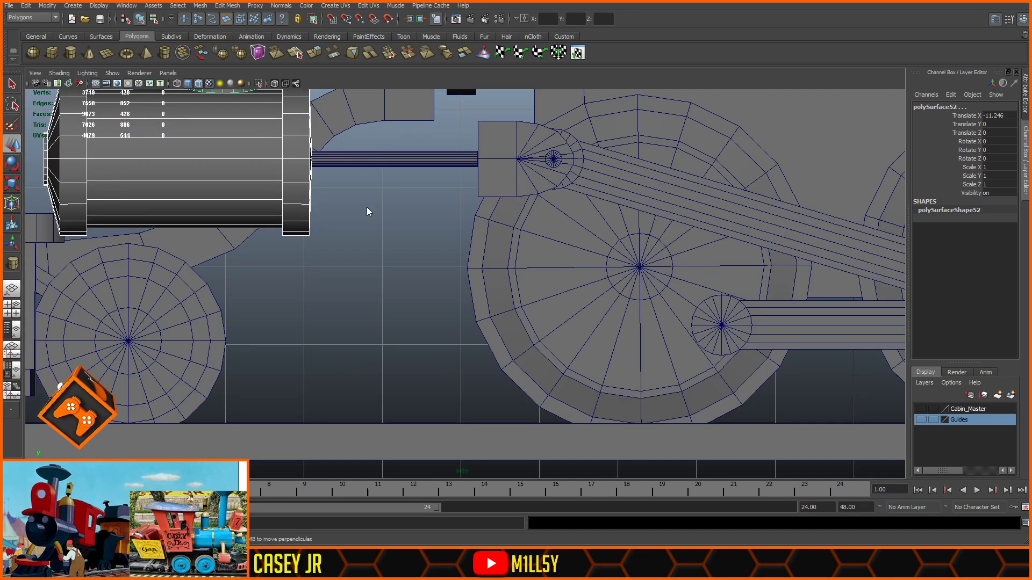
# - Save the scene and move the copied pipe's upper flange vertices inward to line up with the original pipe's flange at the boiler
pyautogui.press('space')
pyautogui.press('space')
pyautogui.scroll(3, 493, 177)
pyautogui.keyDown('alt'); pyautogui.moveTo(493, 178); pyautogui.dragTo(570, 430, button='middle'); pyautogui.keyUp('alt')
pyautogui.keyDown('alt'); pyautogui.moveTo(419, 177); pyautogui.dragTo(703, 421, button='middle'); pyautogui.keyUp('alt')
pyautogui.click(279, 83)
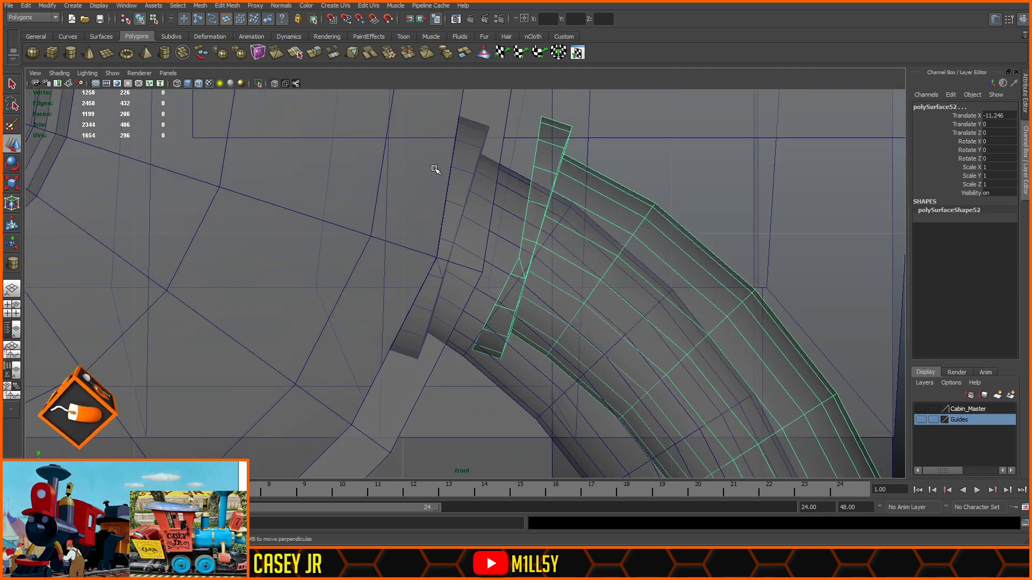
pyautogui.press('F9')
pyautogui.moveTo(594, 101); pyautogui.dragTo(623, 135)
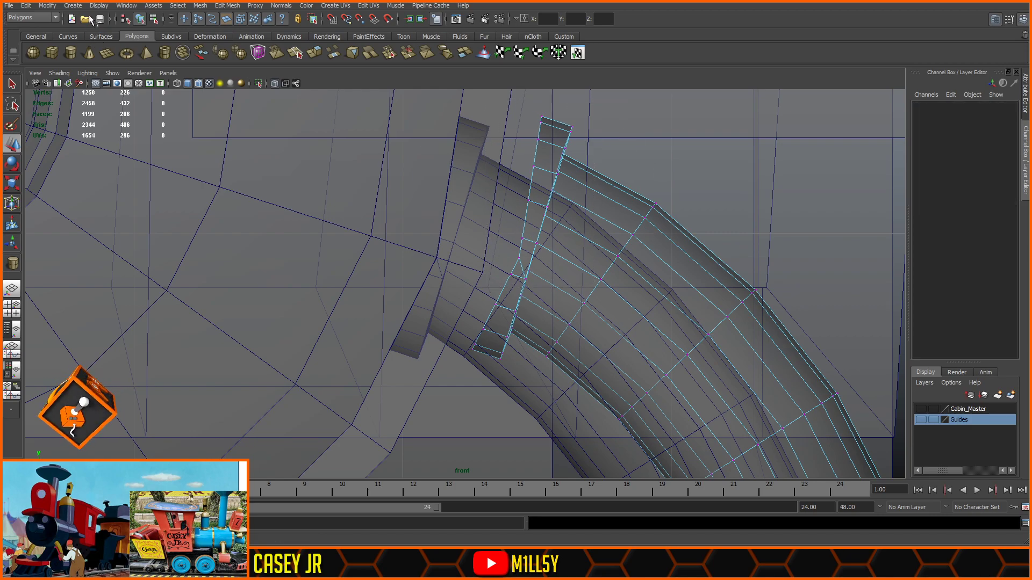
pyautogui.click(100, 18)
pyautogui.click(590, 107)
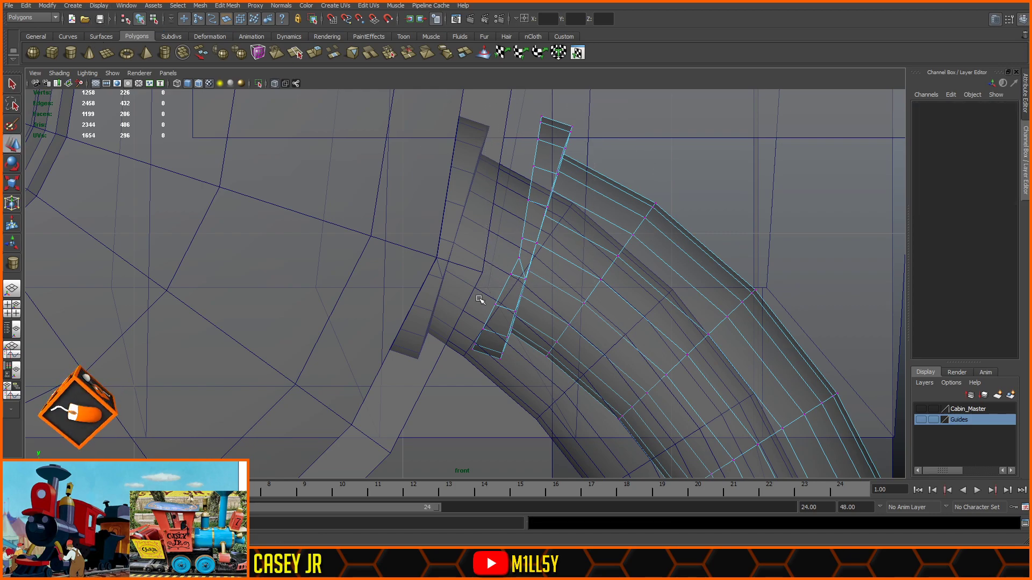
pyautogui.moveTo(477, 287); pyautogui.dragTo(449, 390)
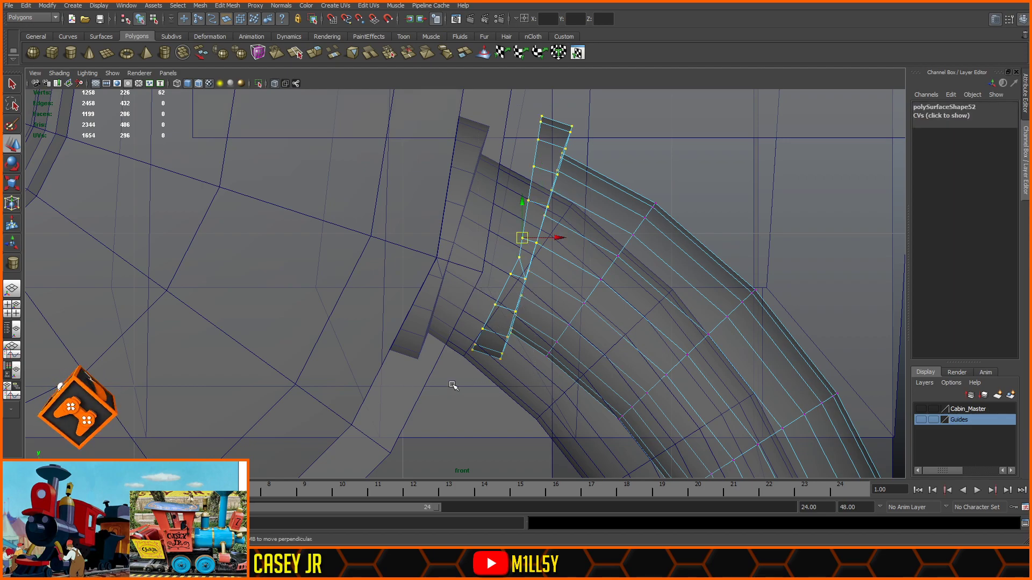
pyautogui.moveTo(556, 242); pyautogui.dragTo(473, 243)
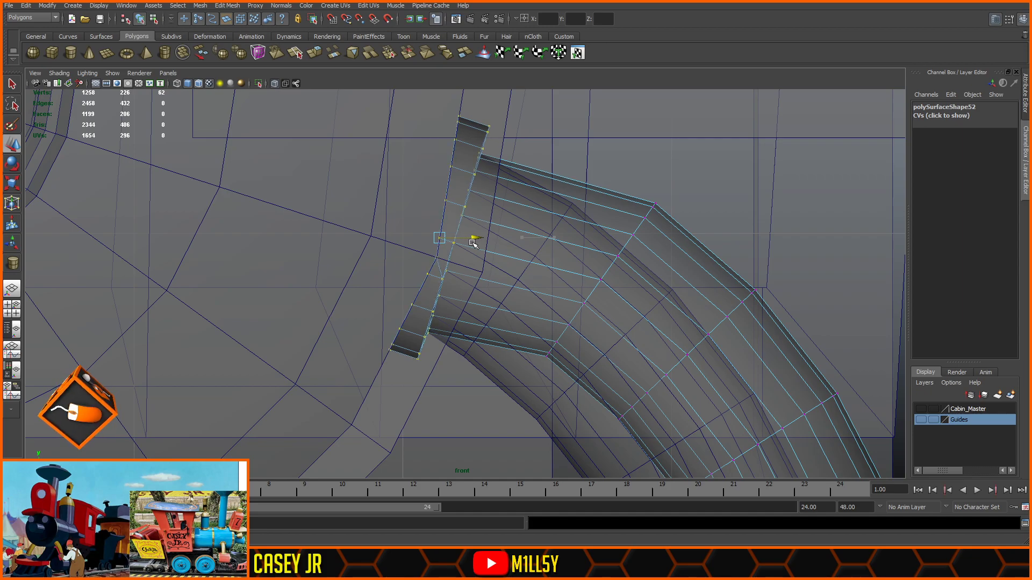
# - Move the copied pipe's first two vertex rings below the upper flange inward to smooth the bend
pyautogui.keyDown('alt'); pyautogui.moveTo(690, 357); pyautogui.dragTo(597, 202, button='middle'); pyautogui.keyUp('alt')
pyautogui.scroll(-8, 597, 203)
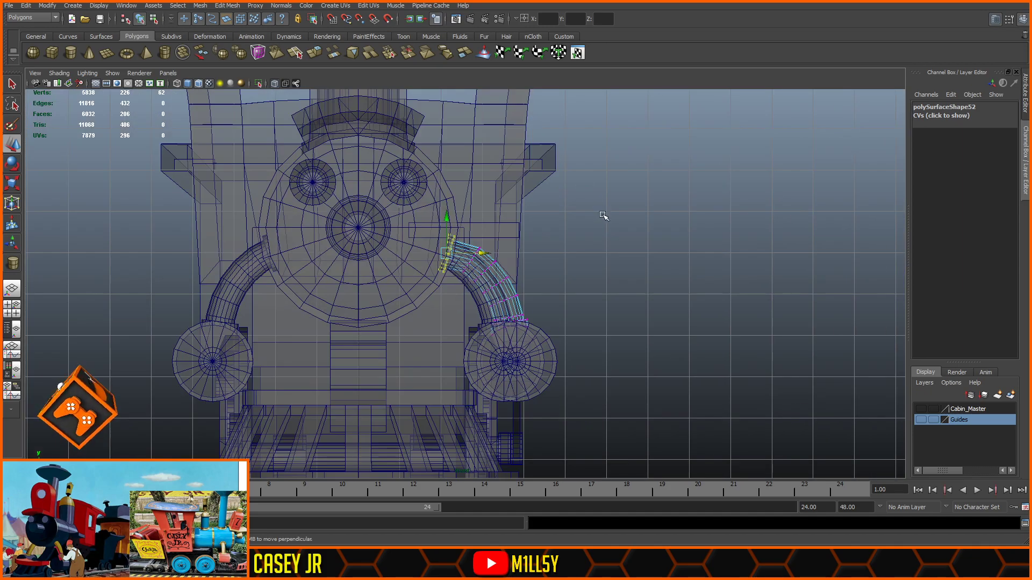
pyautogui.keyDown('alt'); pyautogui.moveTo(656, 304); pyautogui.dragTo(602, 269, button='middle'); pyautogui.keyUp('alt')
pyautogui.scroll(3, 559, 266)
pyautogui.scroll(1, 559, 267)
pyautogui.keyDown('alt'); pyautogui.moveTo(471, 209); pyautogui.dragTo(573, 272, button='middle'); pyautogui.keyUp('alt')
pyautogui.scroll(5, 574, 272)
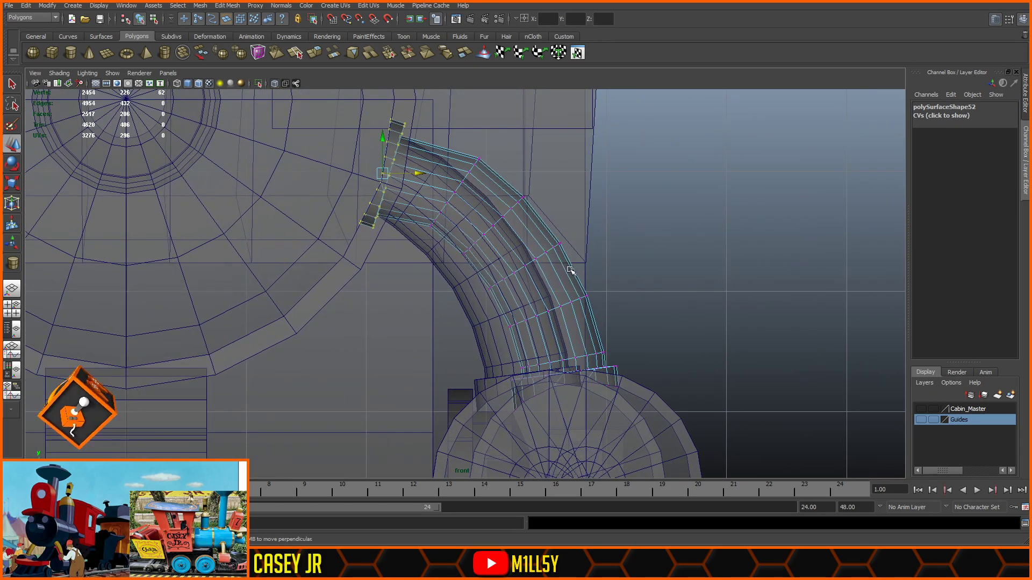
pyautogui.keyDown('alt'); pyautogui.moveTo(631, 241); pyautogui.dragTo(623, 256, button='middle'); pyautogui.keyUp('alt')
pyautogui.moveTo(508, 93); pyautogui.dragTo(379, 227)
pyautogui.moveTo(436, 154); pyautogui.dragTo(417, 165)
pyautogui.moveTo(555, 160); pyautogui.dragTo(421, 268)
pyautogui.moveTo(500, 208); pyautogui.dragTo(490, 217)
# - Nudge the copied pipe's middle and lower vertex rings slightly inward to even out the spacing along the curve
pyautogui.moveTo(638, 218); pyautogui.dragTo(543, 280)
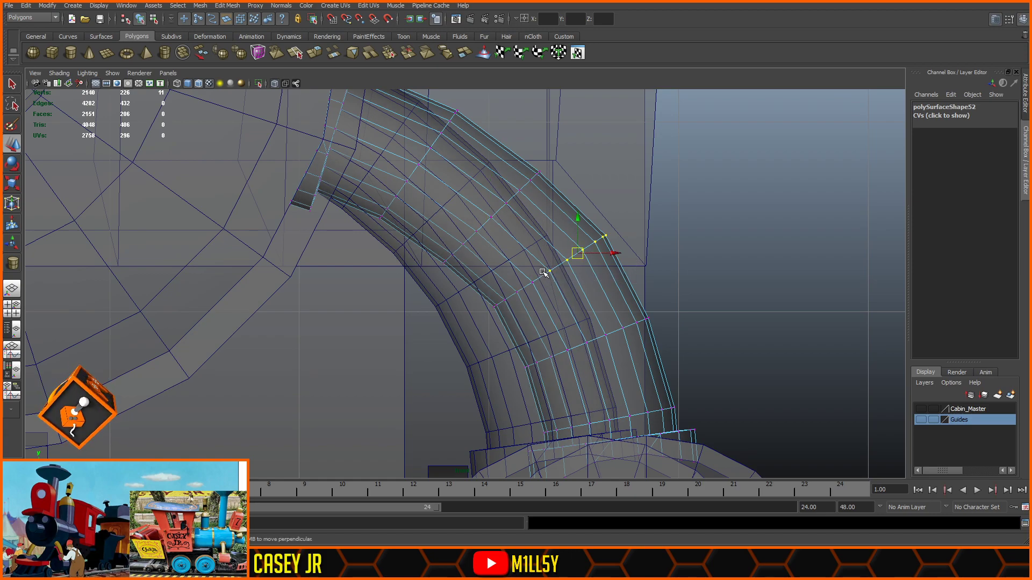
pyautogui.keyDown('shift'); pyautogui.moveTo(488, 313); pyautogui.dragTo(487, 314); pyautogui.keyUp('shift')
pyautogui.moveTo(548, 273); pyautogui.dragTo(544, 279)
pyautogui.moveTo(696, 304); pyautogui.dragTo(513, 381)
pyautogui.moveTo(583, 345); pyautogui.dragTo(579, 349)
pyautogui.moveTo(642, 219); pyautogui.dragTo(528, 293)
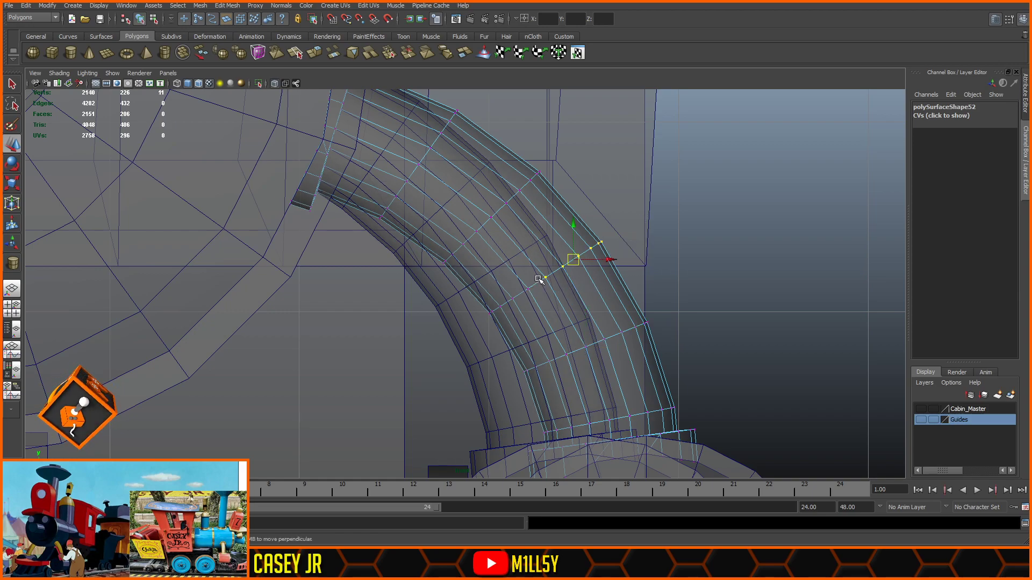
pyautogui.keyDown('shift'); pyautogui.moveTo(468, 322); pyautogui.dragTo(468, 323); pyautogui.keyUp('shift')
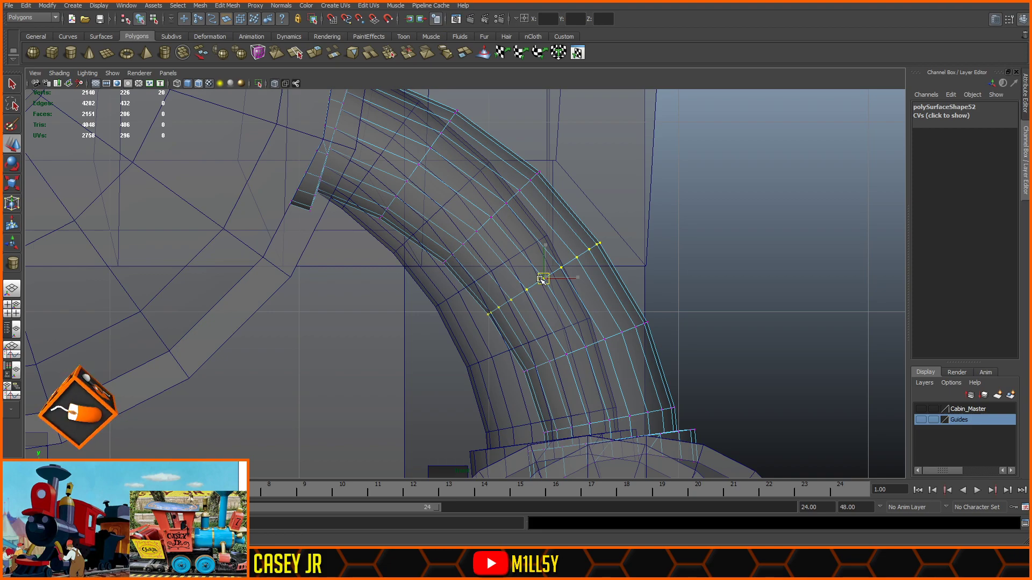
pyautogui.moveTo(578, 155); pyautogui.dragTo(420, 274)
pyautogui.moveTo(491, 218); pyautogui.dragTo(490, 219)
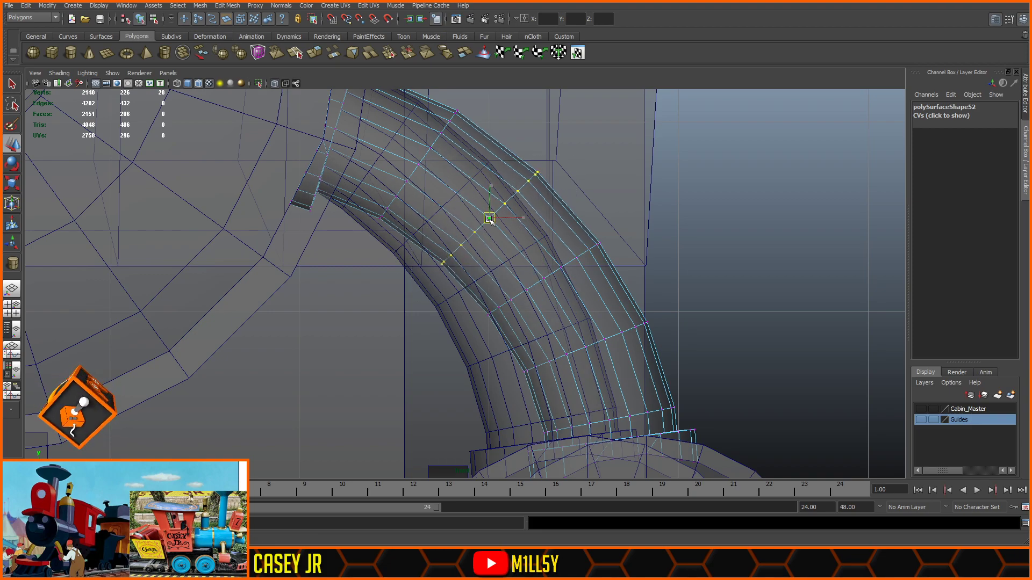
pyautogui.moveTo(422, 172); pyautogui.dragTo(363, 227)
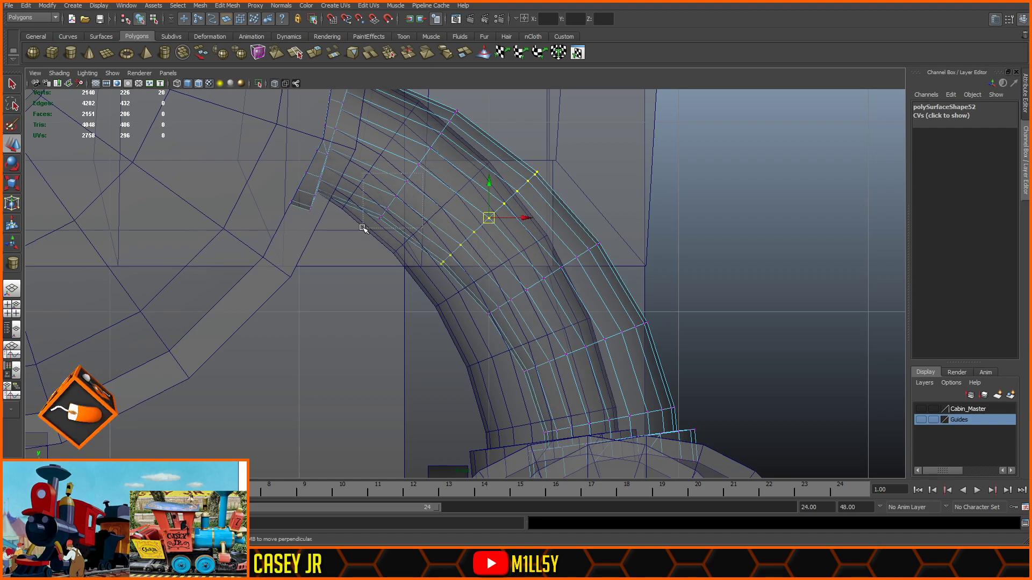
pyautogui.keyDown('shift'); pyautogui.moveTo(482, 106); pyautogui.dragTo(421, 161); pyautogui.keyUp('shift')
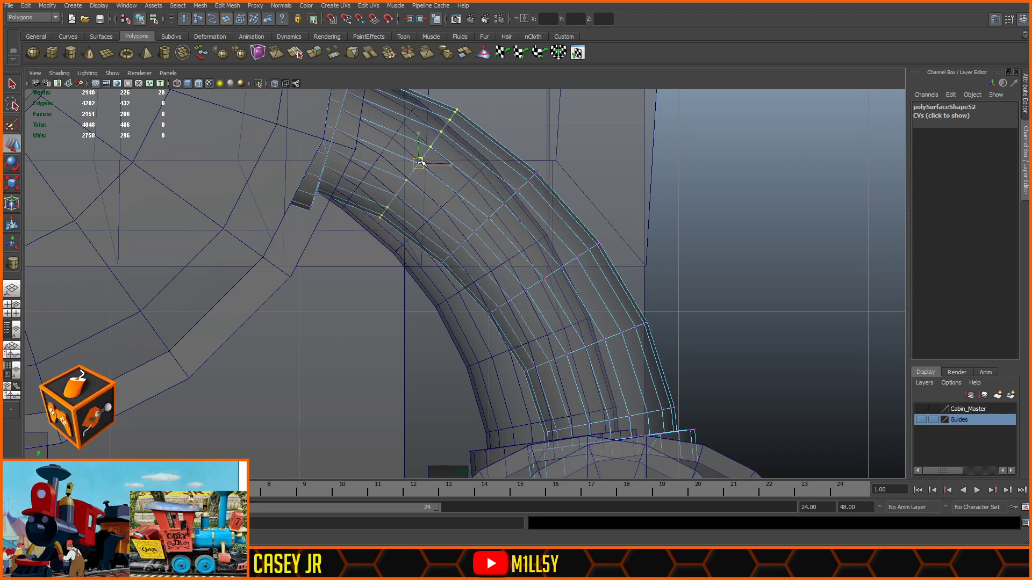
# - Deselect the pipe, turn off X-ray shading and return to the perspective view facing the locomotive's front
pyautogui.click(275, 83)
pyautogui.click(746, 201)
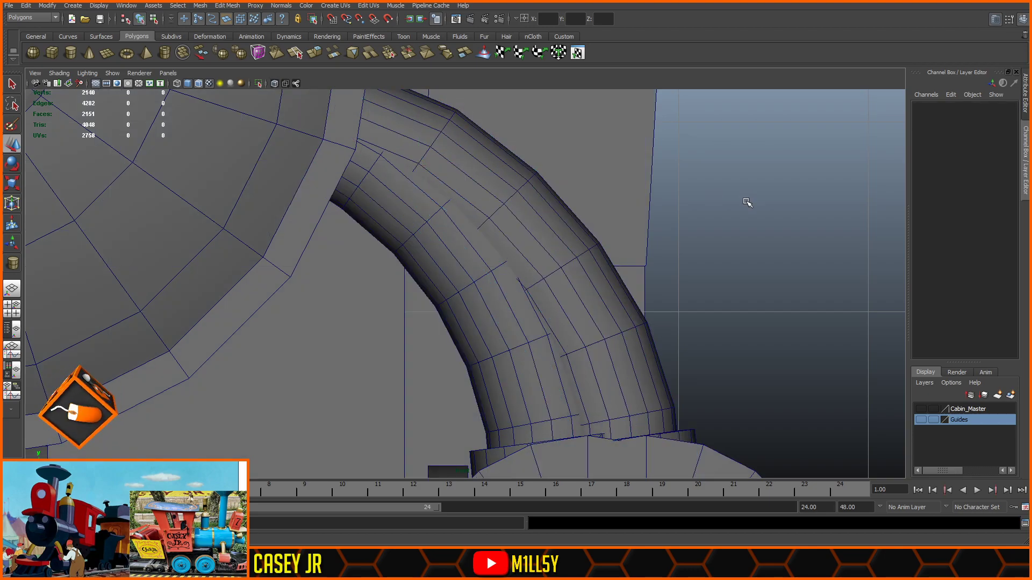
pyautogui.keyDown('alt'); pyautogui.moveTo(747, 201); pyautogui.dragTo(688, 235, button='right'); pyautogui.keyUp('alt')
pyautogui.press('space')
pyautogui.press('space')
pyautogui.keyDown('alt'); pyautogui.moveTo(525, 245); pyautogui.dragTo(456, 252, button='right'); pyautogui.keyUp('alt')
pyautogui.keyDown('alt'); pyautogui.moveTo(457, 252); pyautogui.dragTo(586, 268); pyautogui.keyUp('alt')
pyautogui.keyDown('alt'); pyautogui.moveTo(585, 269); pyautogui.dragTo(606, 228, button='middle'); pyautogui.keyUp('alt')
# - Move the original pipe and cylinder that overlap the adjusted copy along X, well clear of the locomotive
pyautogui.click(553, 235)
pyautogui.click(569, 295)
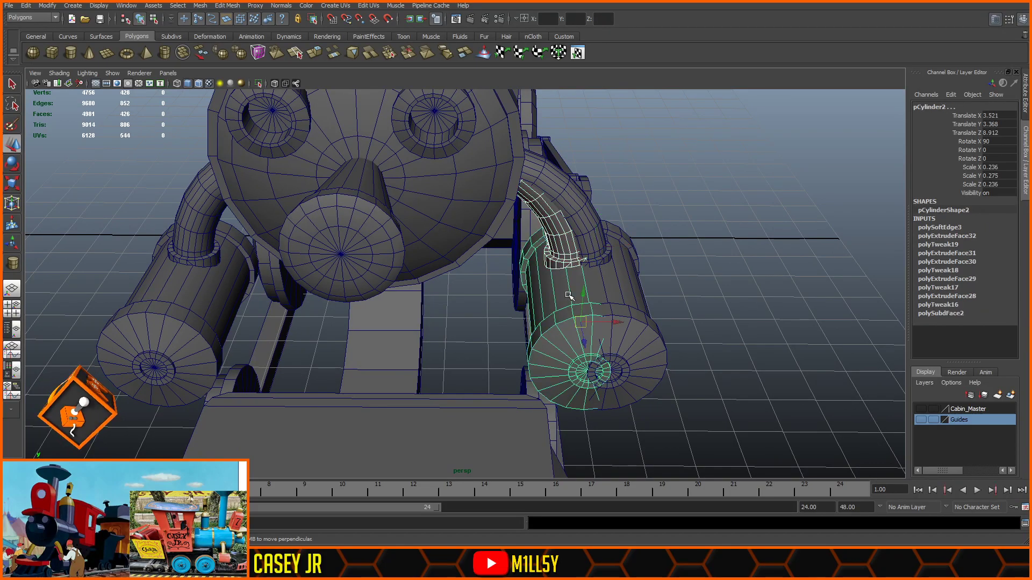
pyautogui.moveTo(612, 321); pyautogui.dragTo(1031, 315)
pyautogui.keyDown('alt'); pyautogui.moveTo(806, 258); pyautogui.dragTo(690, 244, button='right'); pyautogui.keyUp('alt')
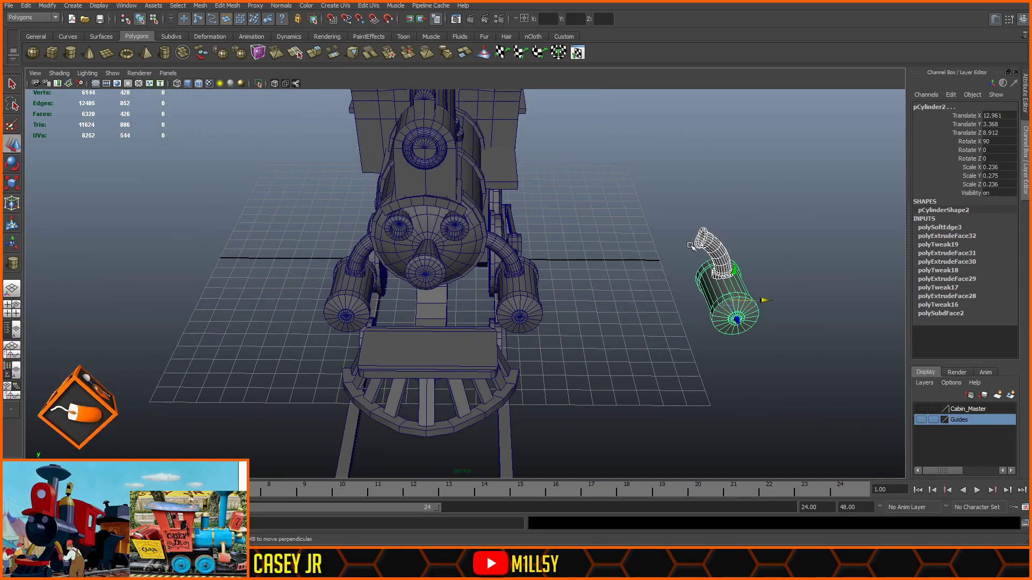
pyautogui.moveTo(764, 300); pyautogui.dragTo(854, 300)
pyautogui.click(670, 300)
# - Move the opposite side's original pipe and cylinder outward from the locomotive to a cylinder Translate X of about 13.735
pyautogui.keyDown('alt'); pyautogui.moveTo(645, 327); pyautogui.dragTo(634, 300); pyautogui.keyUp('alt')
pyautogui.keyDown('alt'); pyautogui.moveTo(570, 293); pyautogui.dragTo(682, 290, button='right'); pyautogui.keyUp('alt')
pyautogui.moveTo(653, 290)
pyautogui.keyDown('alt'); pyautogui.mouseDown()
pyautogui.moveTo(618, 276)
pyautogui.moveTo(583, 286)
pyautogui.moveTo(642, 301)
pyautogui.mouseUp(); pyautogui.keyUp('alt')
pyautogui.keyDown('alt'); pyautogui.moveTo(642, 301); pyautogui.dragTo(647, 281, button='right'); pyautogui.keyUp('alt')
pyautogui.keyDown('alt'); pyautogui.moveTo(647, 281); pyautogui.dragTo(731, 274, button='middle'); pyautogui.keyUp('alt')
pyautogui.click(430, 222)
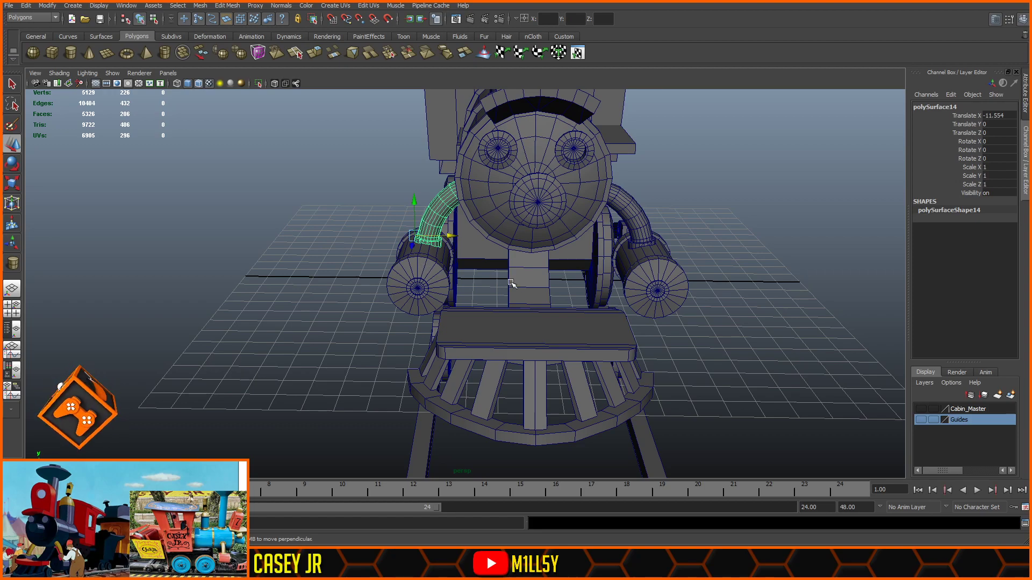
pyautogui.keyDown('shift'); pyautogui.click(424, 277); pyautogui.keyUp('shift')
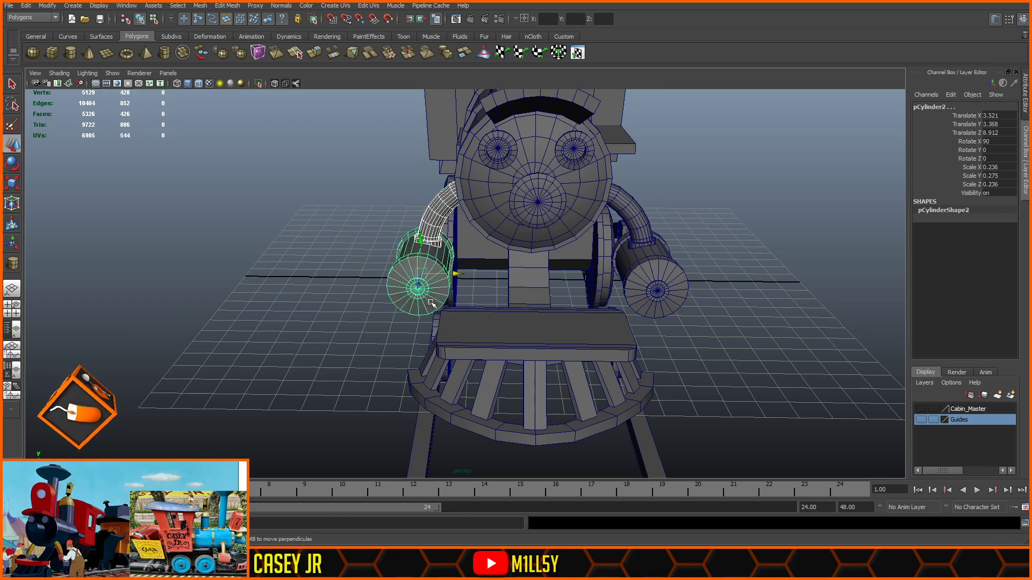
pyautogui.moveTo(457, 275); pyautogui.dragTo(131, 268)
# - Group the adjusted pipe and steam cylinder and duplicate the group as a mirrored copy on the locomotive's other side
pyautogui.keyDown('alt'); pyautogui.moveTo(728, 240); pyautogui.dragTo(707, 244); pyautogui.keyUp('alt')
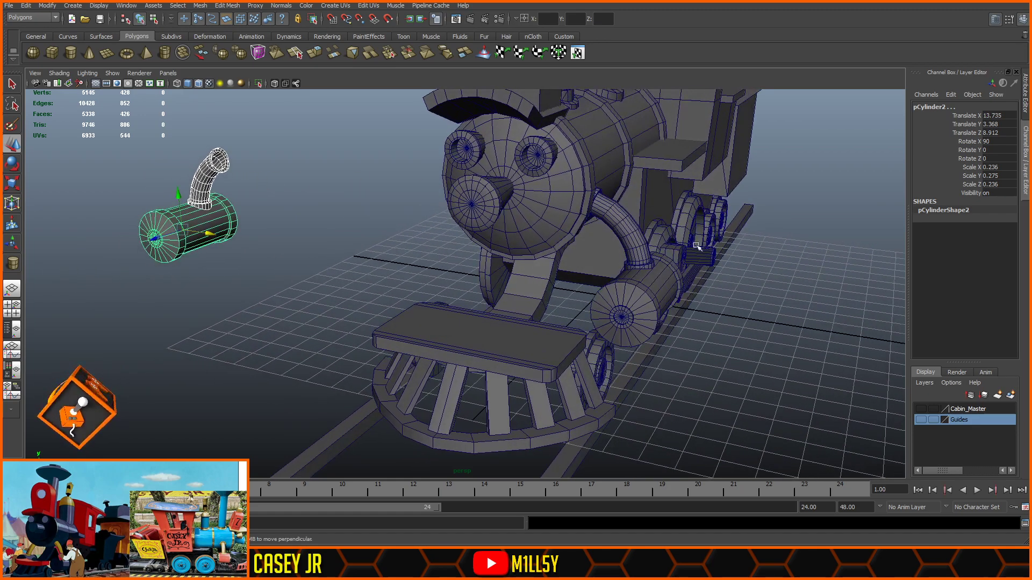
pyautogui.click(639, 237)
pyautogui.keyDown('shift'); pyautogui.click(647, 296); pyautogui.keyUp('shift')
pyautogui.moveTo(737, 354)
pyautogui.keyDown('alt'); pyautogui.mouseDown()
pyautogui.moveTo(619, 354)
pyautogui.moveTo(726, 353)
pyautogui.mouseUp(); pyautogui.keyUp('alt')
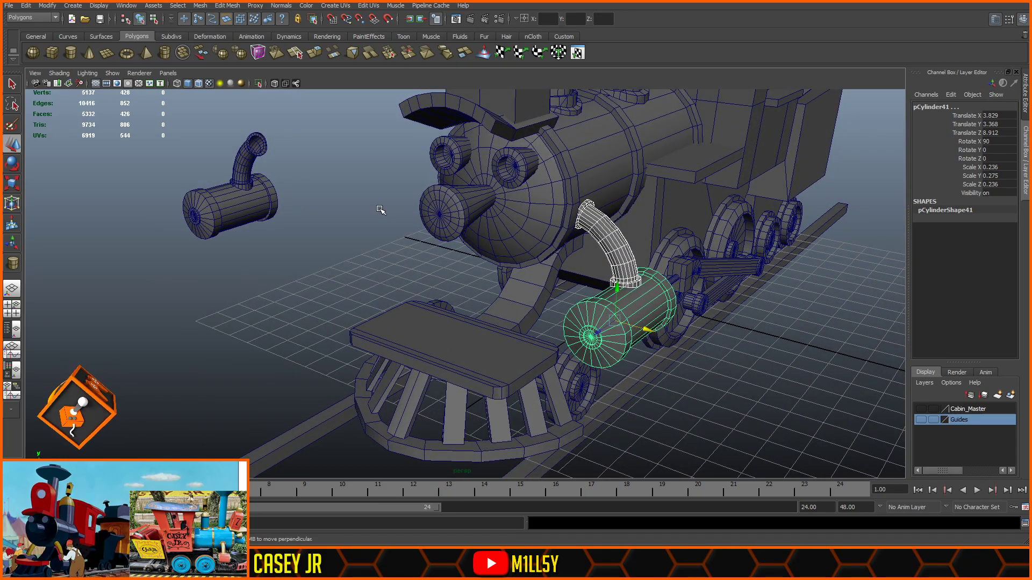
pyautogui.hotkey('ctrl', 'g')
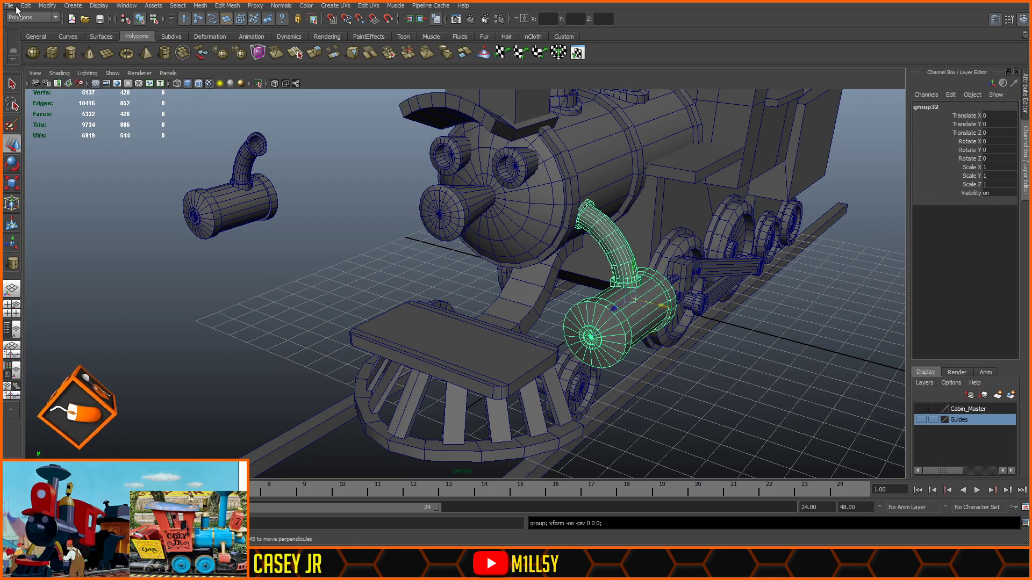
pyautogui.click(61, 245)
# - Select the set-aside original pipes and cylinders on both sides and add them to a new display layer
pyautogui.keyDown('alt'); pyautogui.moveTo(237, 341); pyautogui.dragTo(277, 258); pyautogui.keyUp('alt')
pyautogui.scroll(-4, 276, 258)
pyautogui.moveTo(358, 222); pyautogui.dragTo(254, 320)
pyautogui.moveTo(763, 270); pyautogui.dragTo(701, 362)
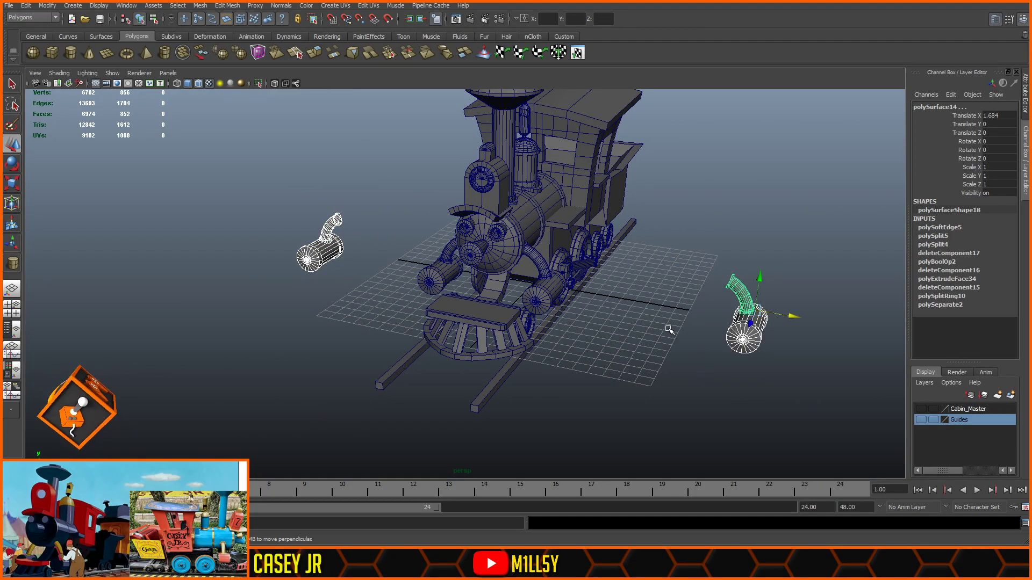
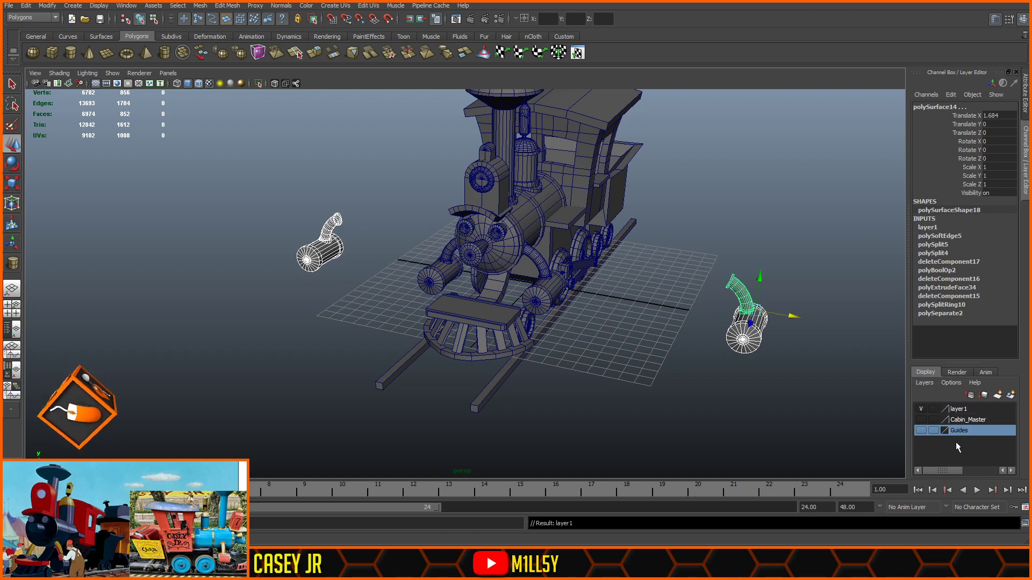
# - Rename the new display layer to Original Arms and hide it
pyautogui.click(963, 409)
pyautogui.hotkey('ctrl', 'a')
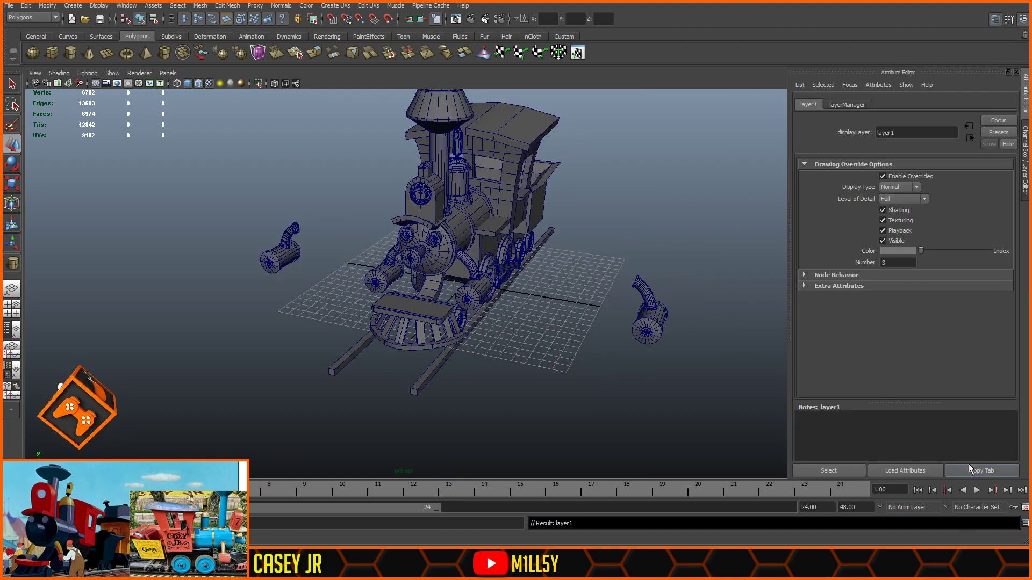
pyautogui.doubleClick(926, 135)
pyautogui.write('Original Arms')
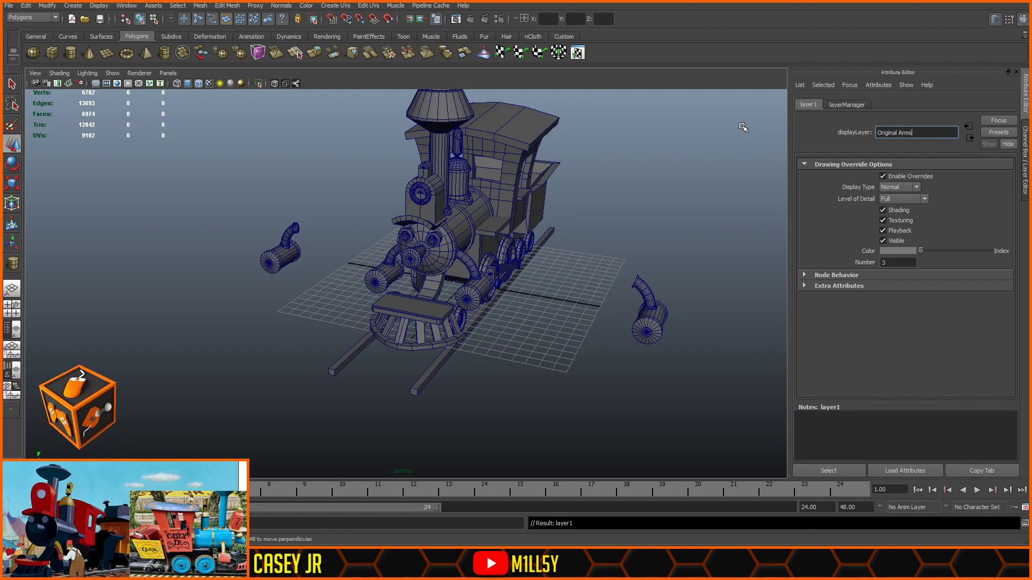
pyautogui.press('Return')
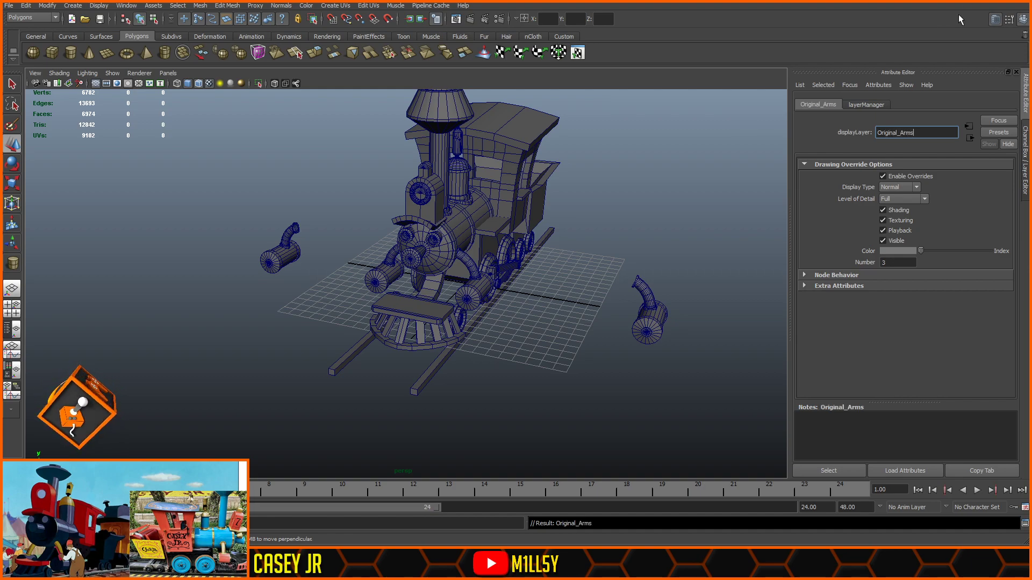
pyautogui.click(1021, 161)
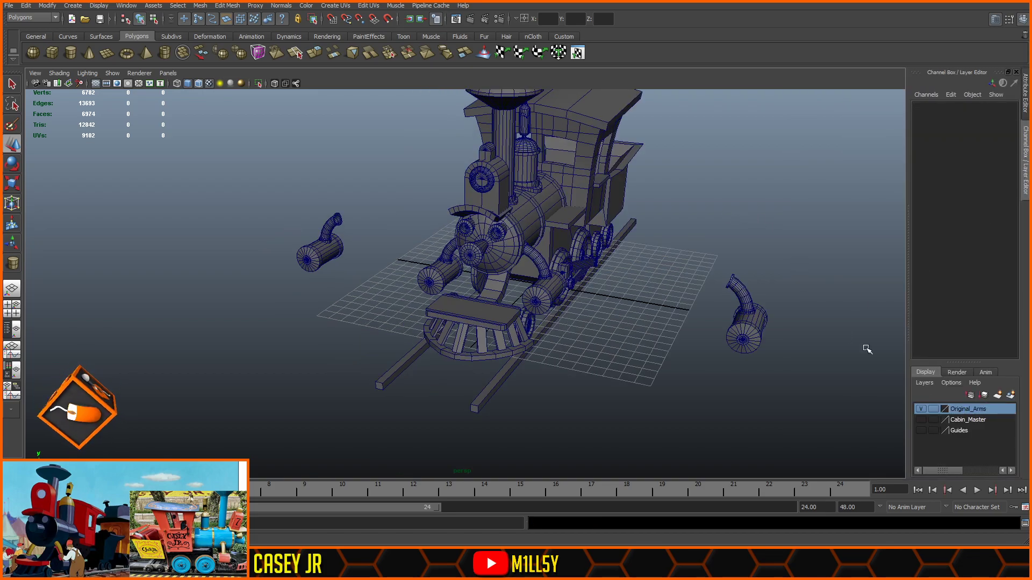
pyautogui.click(921, 409)
# - Select the adjusted steam cylinder and bring its rear end, where the piston rod enters, into close view
pyautogui.keyDown('alt'); pyautogui.moveTo(702, 322); pyautogui.dragTo(668, 306); pyautogui.keyUp('alt')
pyautogui.keyDown('alt'); pyautogui.moveTo(668, 307); pyautogui.dragTo(784, 384, button='right'); pyautogui.keyUp('alt')
pyautogui.keyDown('alt'); pyautogui.moveTo(785, 384); pyautogui.dragTo(637, 337, button='middle'); pyautogui.keyUp('alt')
pyautogui.keyDown('alt'); pyautogui.moveTo(710, 352); pyautogui.dragTo(643, 357); pyautogui.keyUp('alt')
pyautogui.keyDown('alt'); pyautogui.moveTo(398, 290); pyautogui.dragTo(484, 288, button='middle'); pyautogui.keyUp('alt')
pyautogui.keyDown('alt'); pyautogui.moveTo(462, 287); pyautogui.dragTo(540, 284, button='right'); pyautogui.keyUp('alt')
pyautogui.click(524, 185)
pyautogui.scroll(-2, 524, 185)
pyautogui.keyDown('alt'); pyautogui.moveTo(554, 198); pyautogui.dragTo(496, 194); pyautogui.keyUp('alt')
pyautogui.keyDown('alt'); pyautogui.moveTo(496, 193); pyautogui.dragTo(484, 238, button='middle'); pyautogui.keyUp('alt')
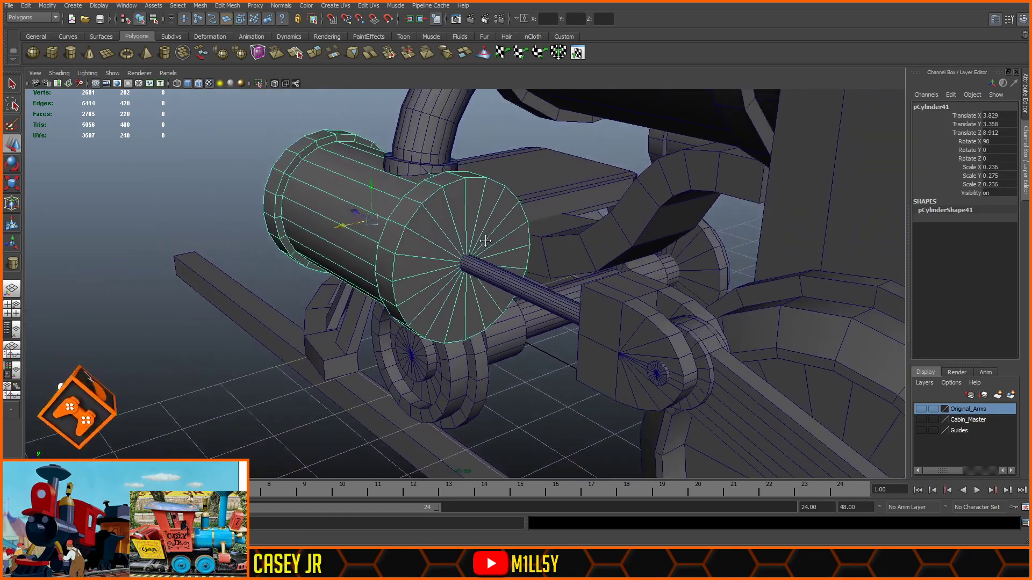
pyautogui.scroll(4, 485, 237)
pyautogui.press('F11')
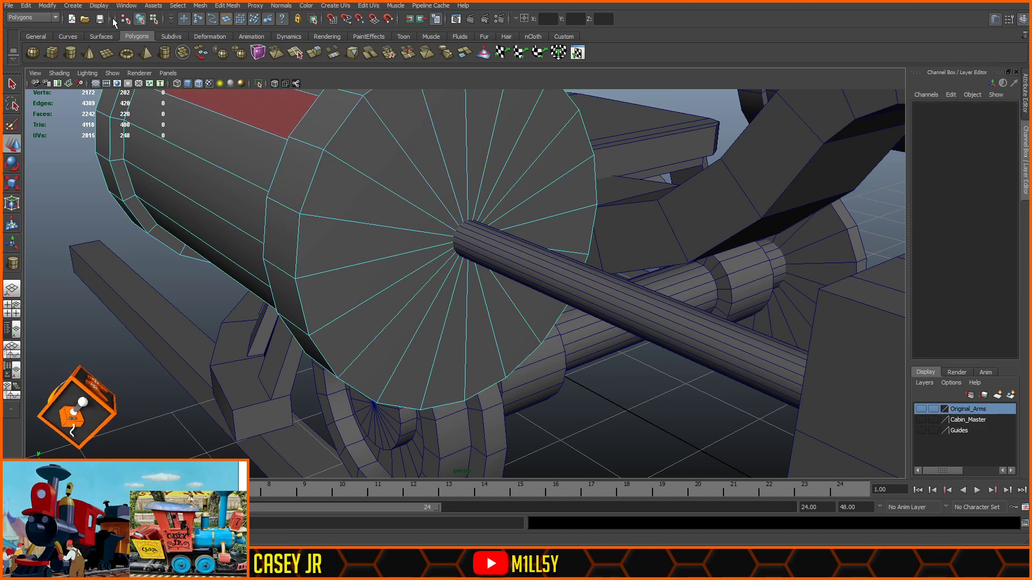
pyautogui.click(12, 125)
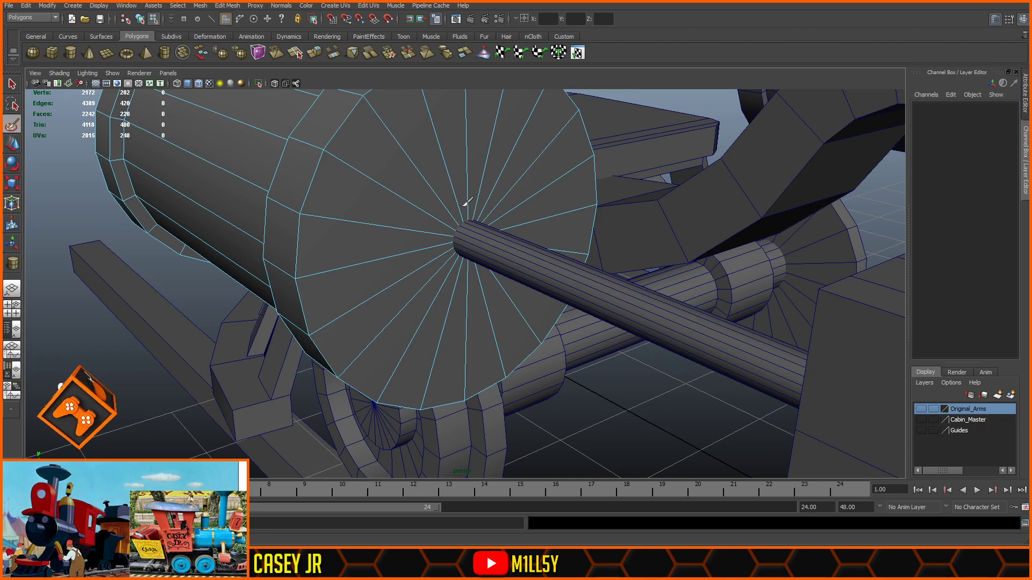
pyautogui.click(467, 204)
pyautogui.click(12, 144)
pyautogui.click(52, 191)
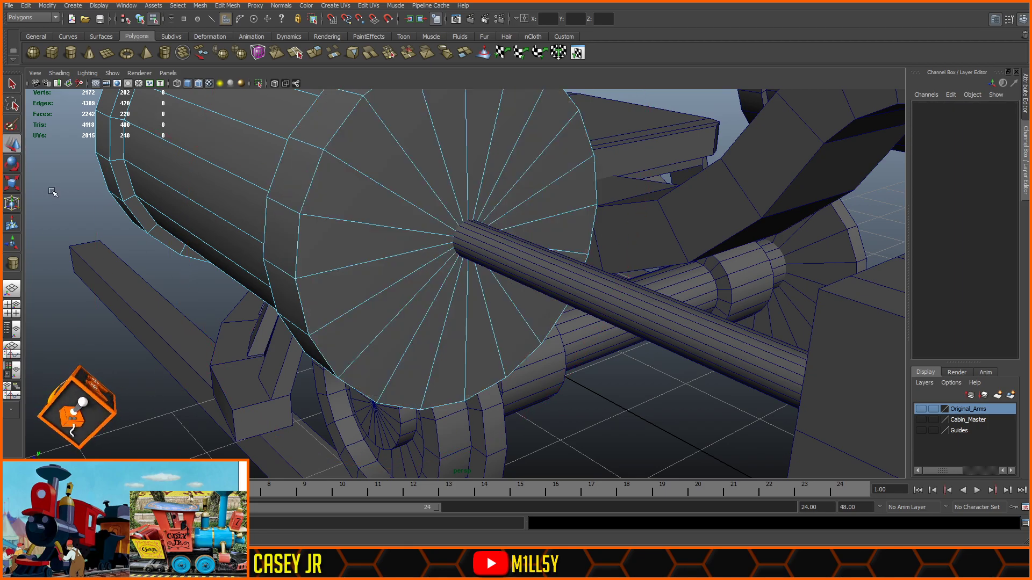
# - In the side view with X-ray shading, move the cylinder's rear centre vertex inward so it is flush with the cap's rim
pyautogui.scroll(-3, 52, 191)
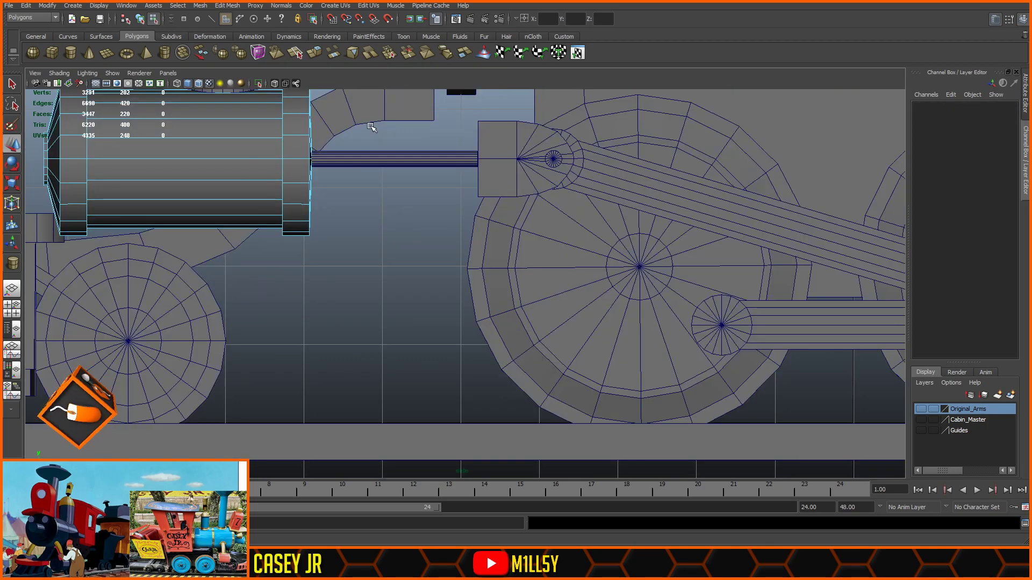
pyautogui.scroll(8, 516, 272)
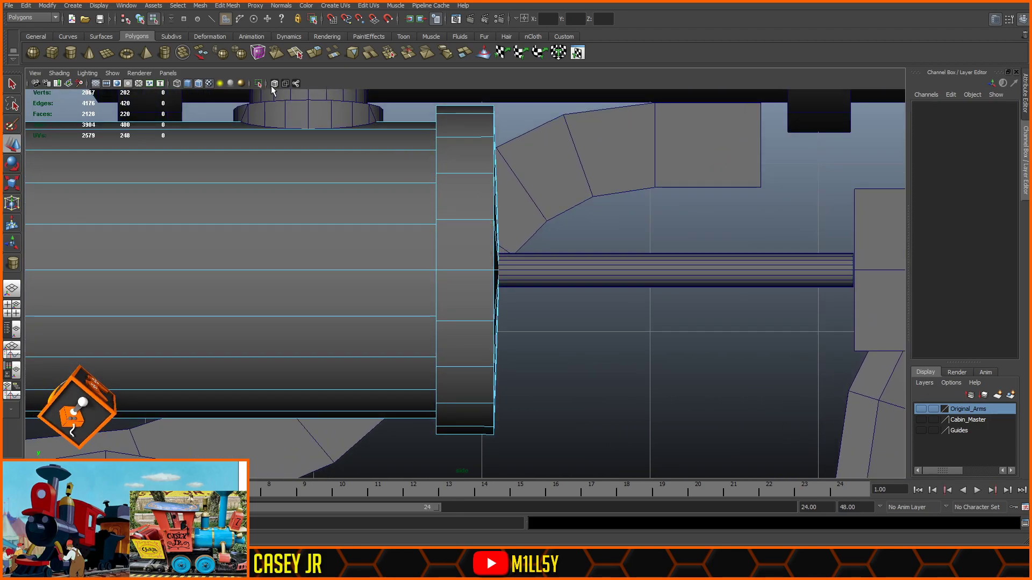
pyautogui.hotkey('alt', 'x')
pyautogui.scroll(1, 526, 252)
pyautogui.press('F9')
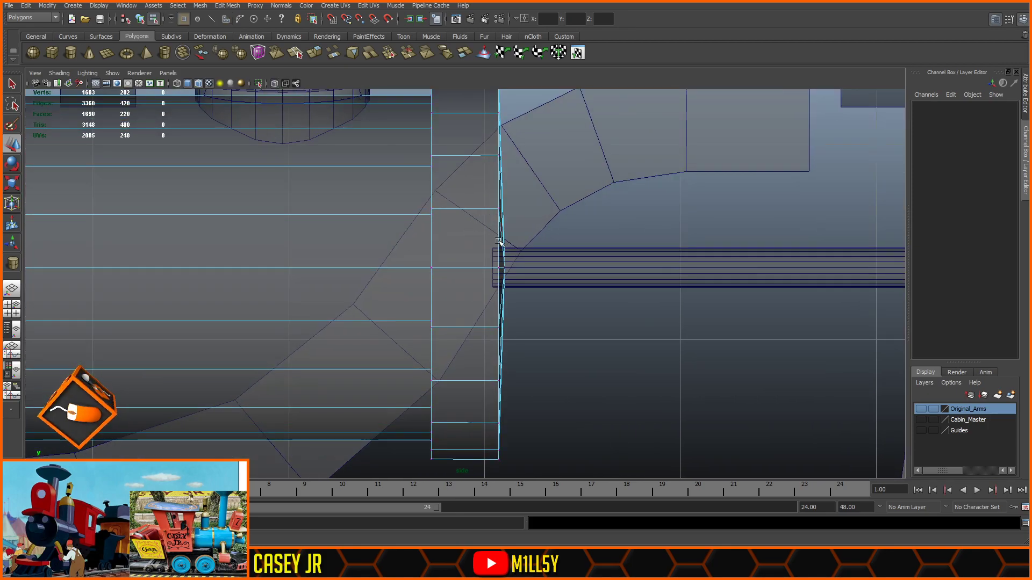
pyautogui.click(504, 269)
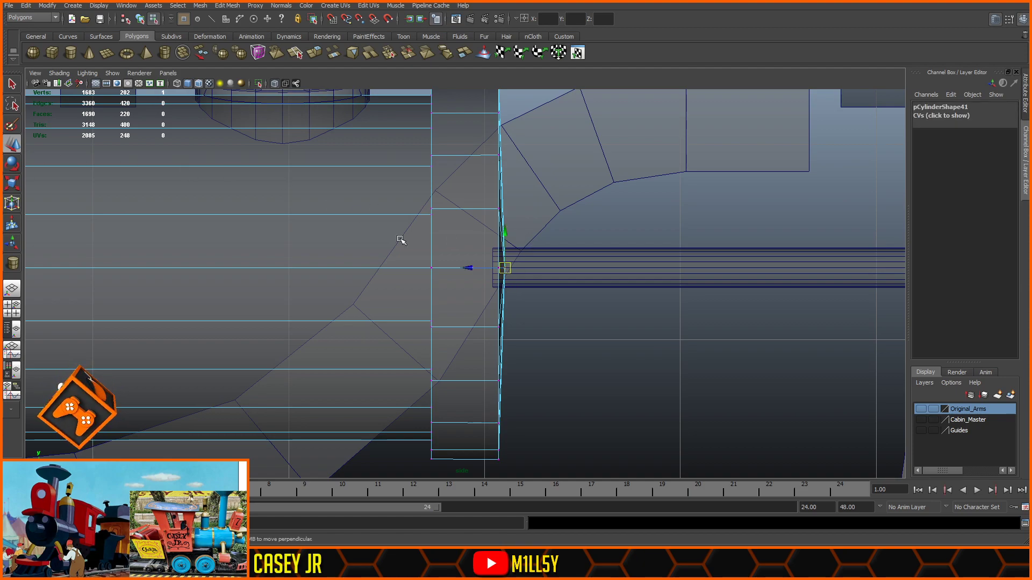
pyautogui.moveTo(469, 267); pyautogui.dragTo(465, 267)
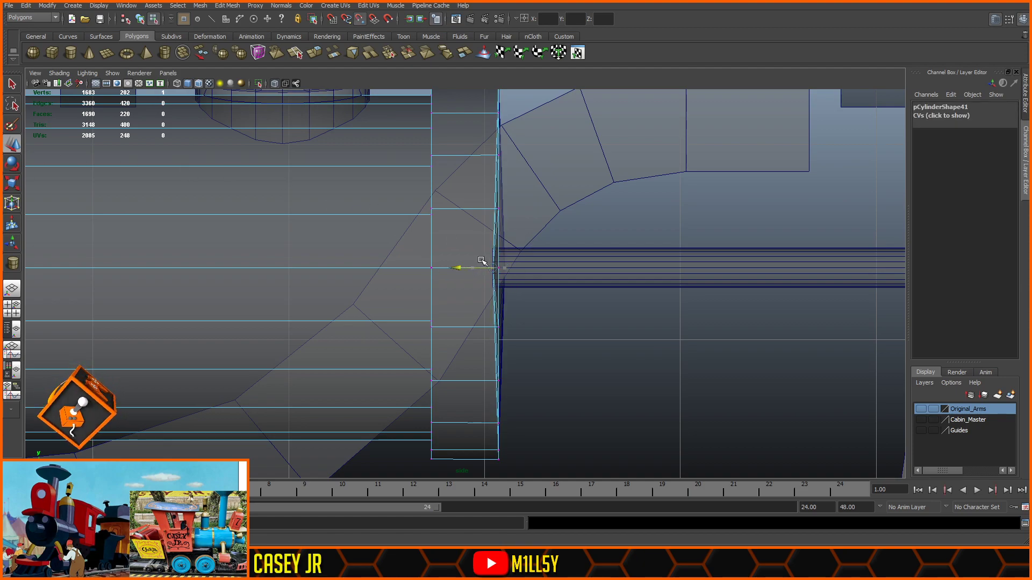
pyautogui.moveTo(499, 223); pyautogui.dragTo(501, 214)
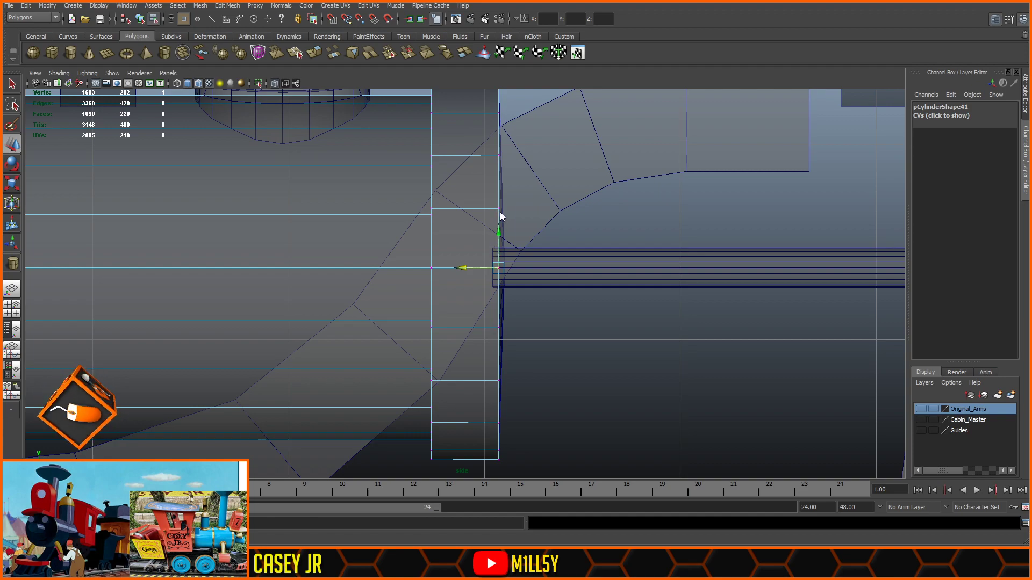
# - Select all the faces of the steam cylinder's rear cap in the side view and turn off X-ray shading
pyautogui.press('space')
pyautogui.press('space')
pyautogui.press('F8')
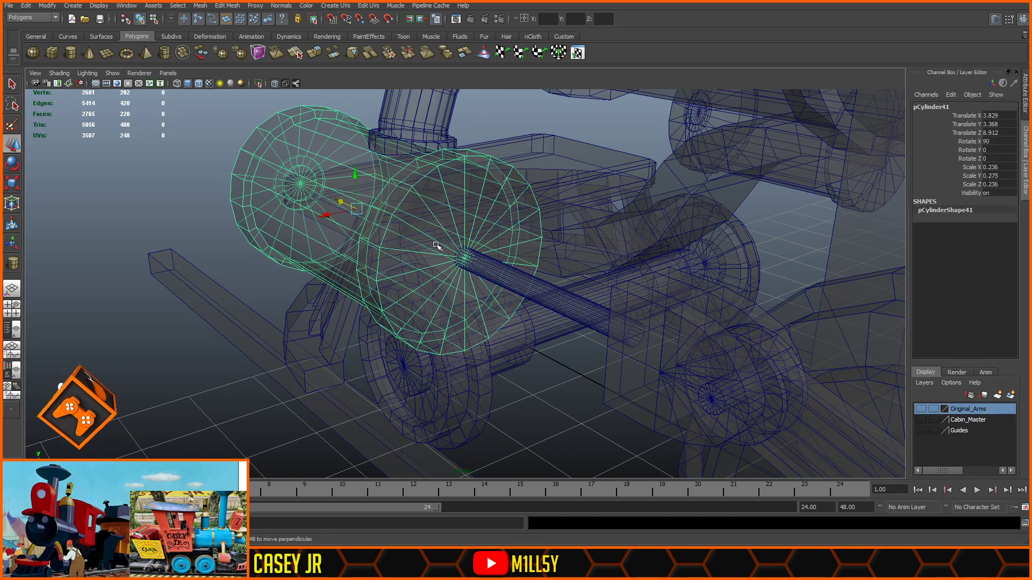
pyautogui.moveTo(436, 240); pyautogui.dragTo(437, 247, button='right')
pyautogui.press('space')
pyautogui.press('space')
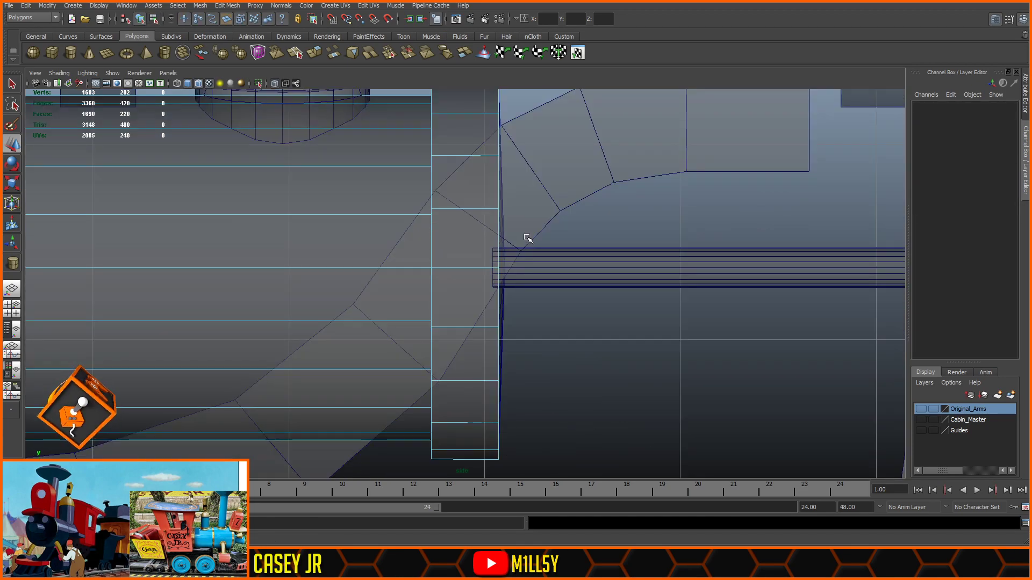
pyautogui.click(492, 299)
pyautogui.keyDown('ctrl'); pyautogui.moveTo(480, 248); pyautogui.dragTo(472, 272); pyautogui.keyUp('ctrl')
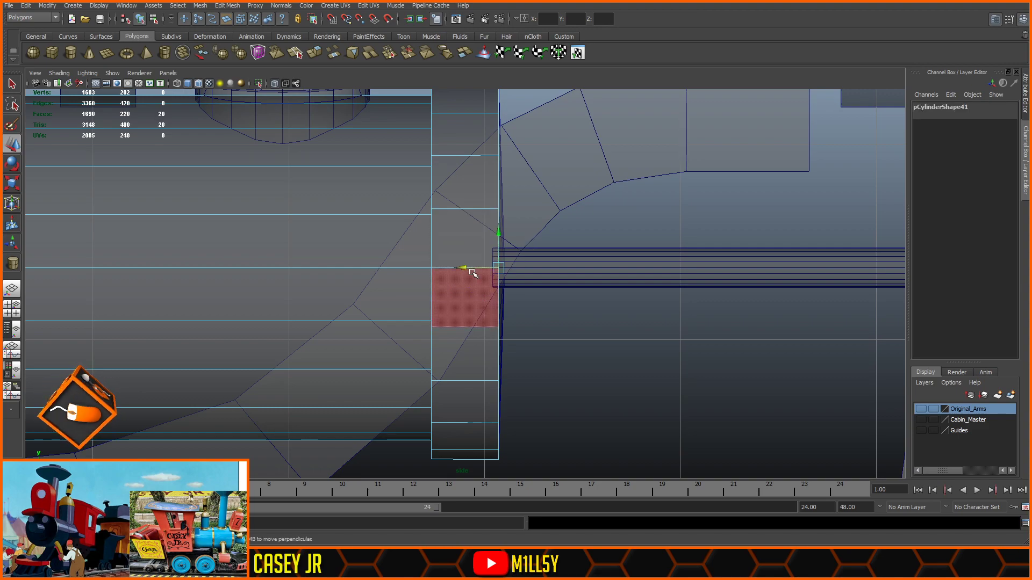
pyautogui.press('space')
pyautogui.press('space')
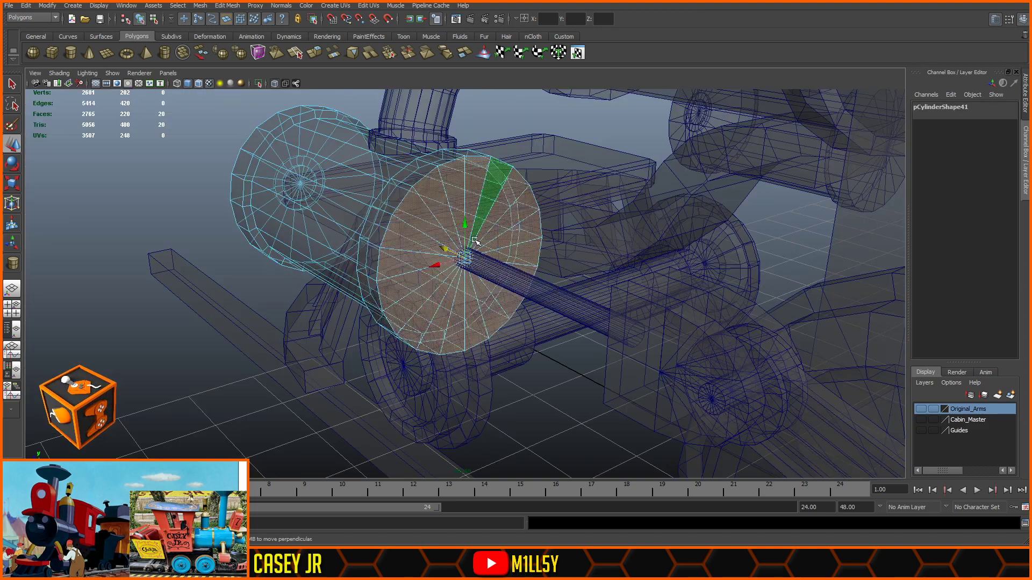
pyautogui.click(274, 84)
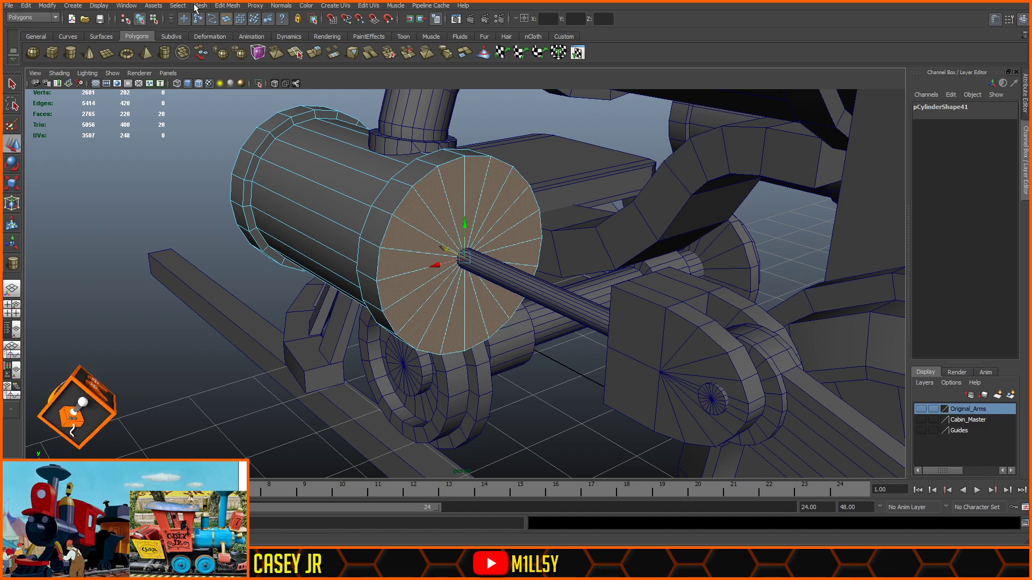
# - Extrude the rear cap faces and scale them down to a small circle around the piston rod
pyautogui.click(256, 49)
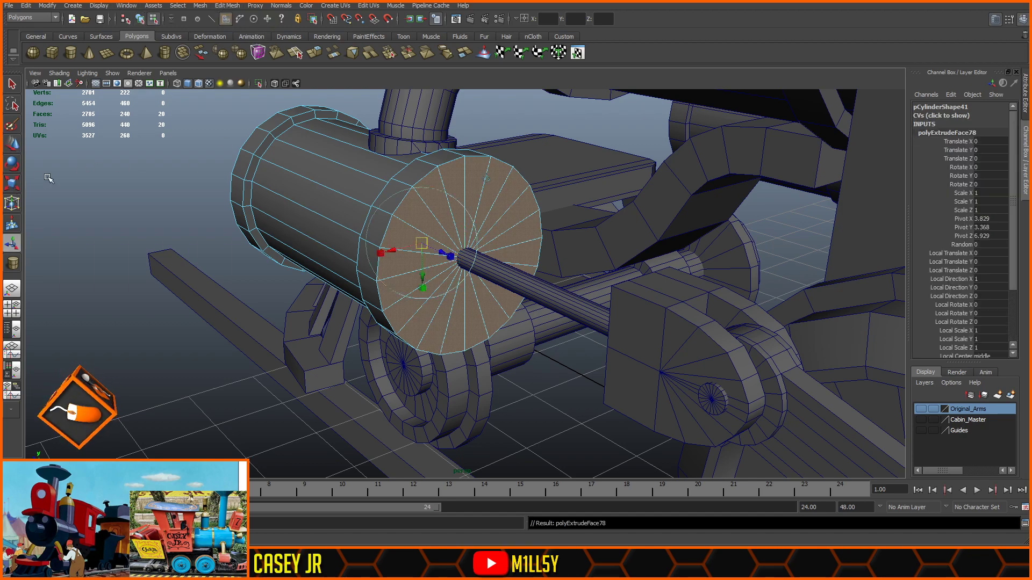
pyautogui.click(8, 186)
pyautogui.moveTo(465, 258); pyautogui.dragTo(595, 277)
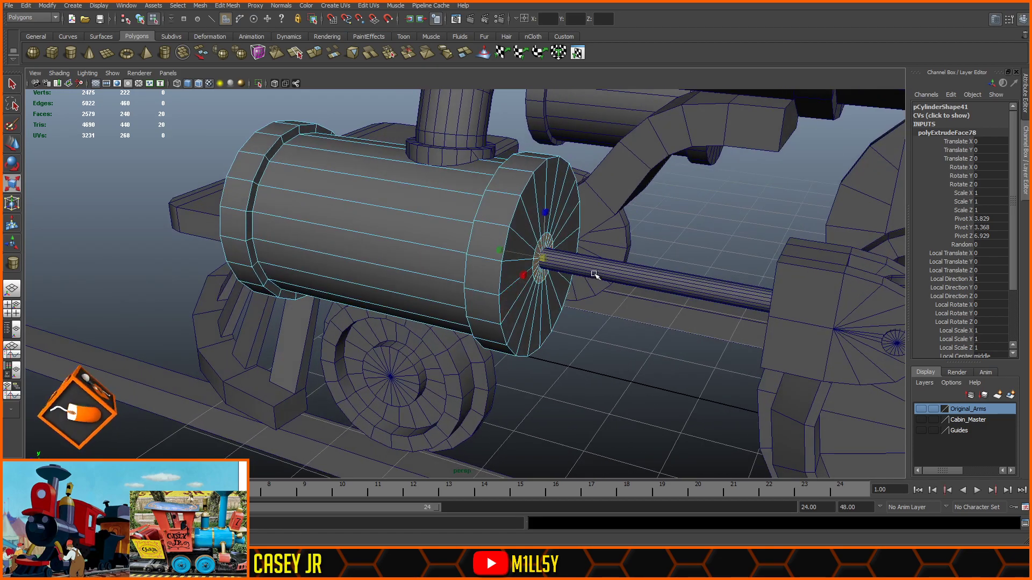
# - Extrude the small inner circle of faces outward by 0.12 to form a collar around the piston rod
pyautogui.keyDown('alt'); pyautogui.moveTo(595, 277); pyautogui.dragTo(690, 385, button='right'); pyautogui.keyUp('alt')
pyautogui.keyDown('alt'); pyautogui.moveTo(721, 384); pyautogui.dragTo(687, 374); pyautogui.keyUp('alt')
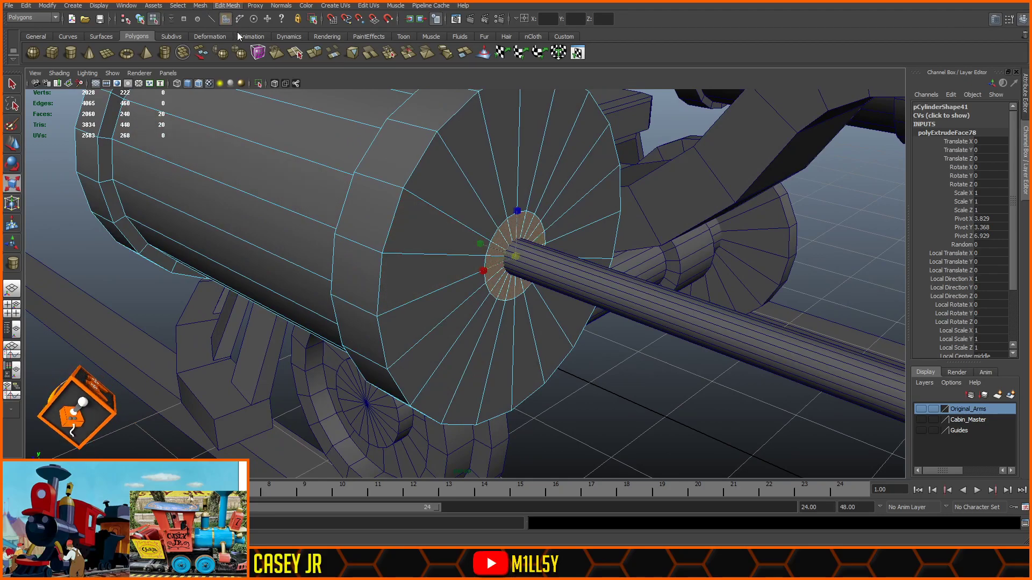
pyautogui.hotkey('ctrl', 'e')
pyautogui.moveTo(528, 262); pyautogui.dragTo(548, 267)
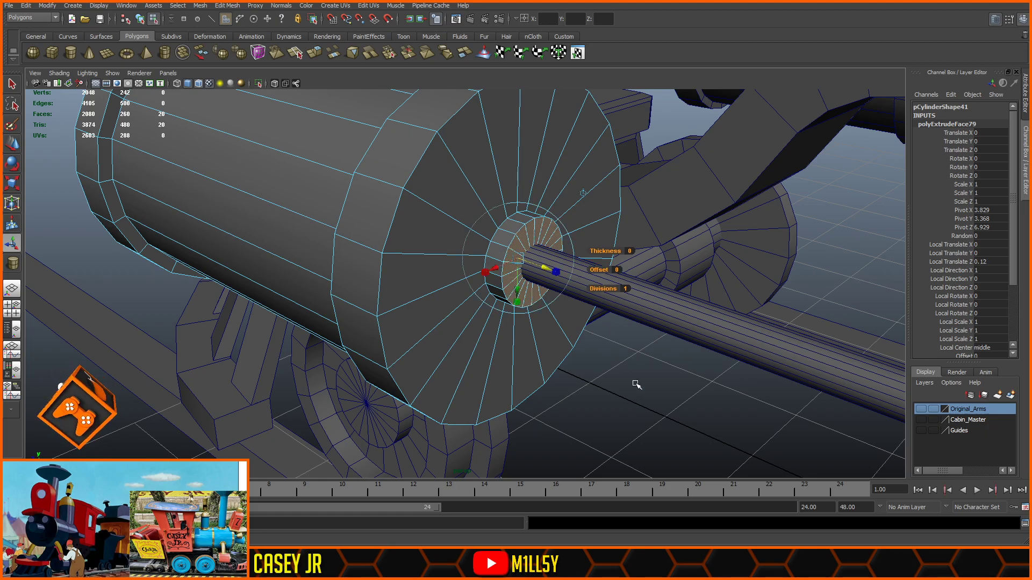
pyautogui.click(649, 400)
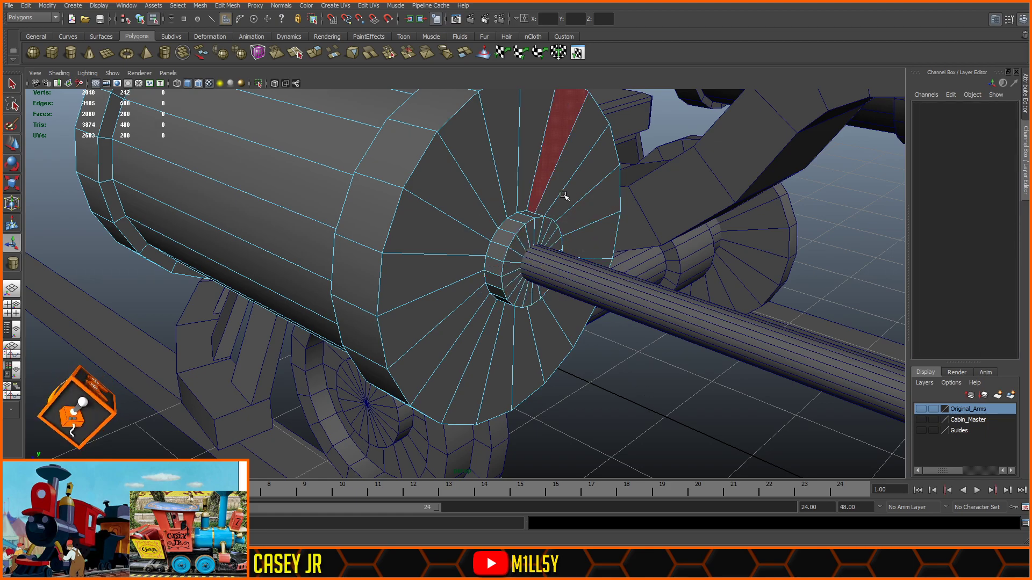
# - Select the edges around the new collar's side in the top view and soften them
pyautogui.press('F8')
pyautogui.scroll(-3, 604, 383)
pyautogui.keyDown('alt'); pyautogui.moveTo(569, 323); pyautogui.dragTo(604, 333); pyautogui.keyUp('alt')
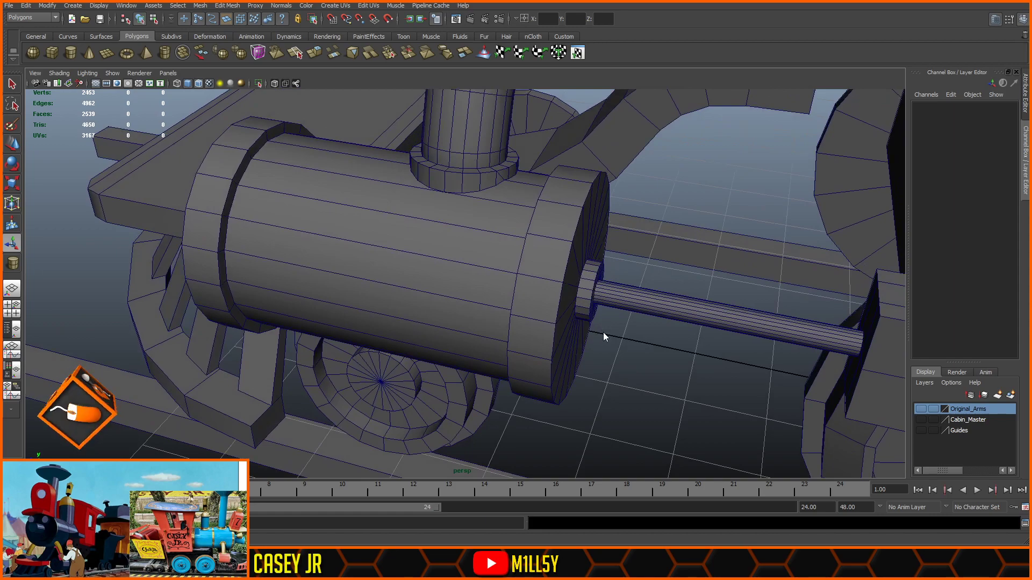
pyautogui.press('space')
pyautogui.scroll(-5, 472, 221)
pyautogui.keyDown('alt'); pyautogui.moveTo(495, 338); pyautogui.dragTo(498, 310, button='middle'); pyautogui.keyUp('alt')
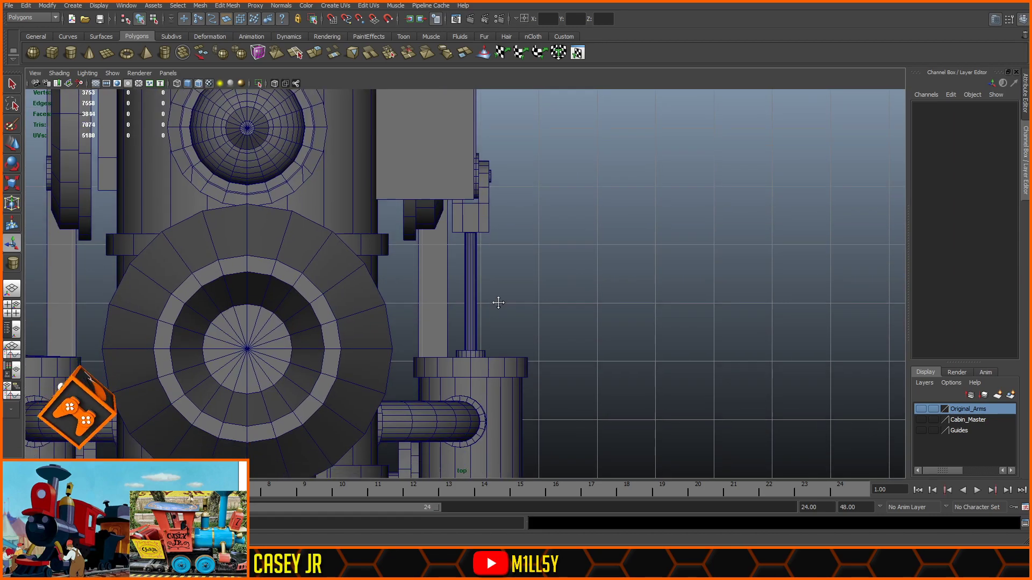
pyautogui.scroll(5, 503, 290)
pyautogui.click(508, 293)
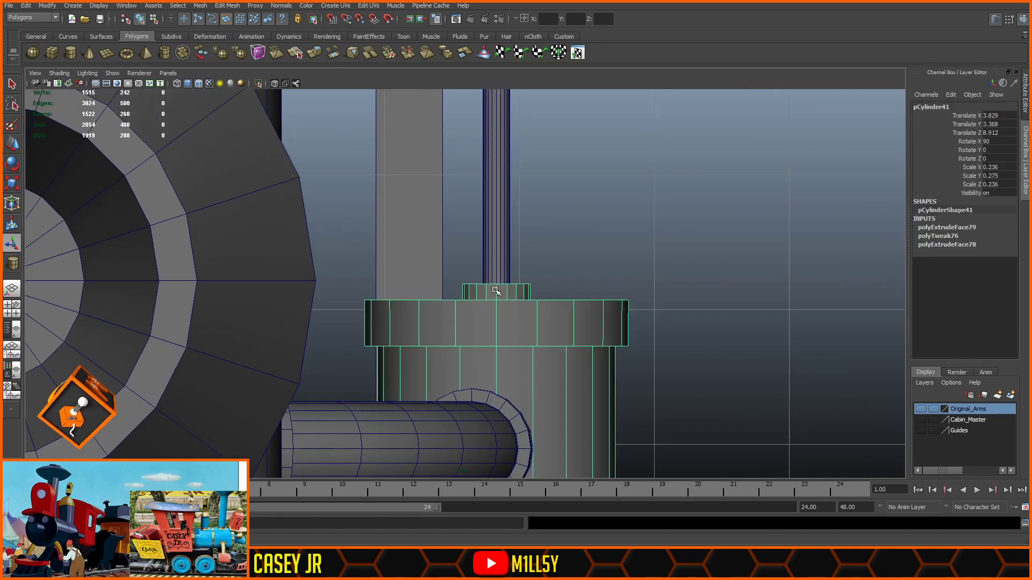
pyautogui.click(510, 270)
pyautogui.moveTo(557, 289); pyautogui.dragTo(421, 291)
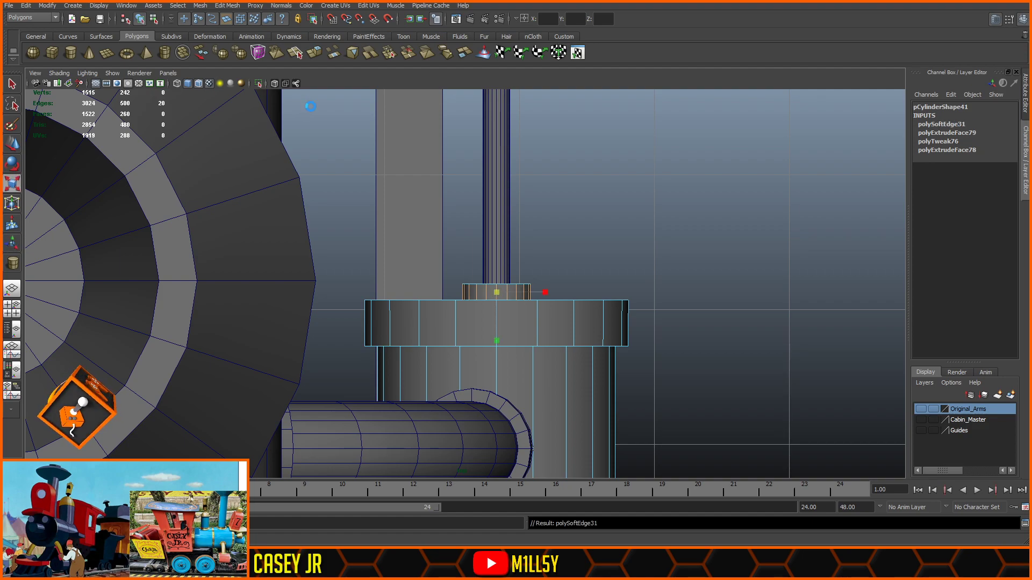
pyautogui.click(630, 250)
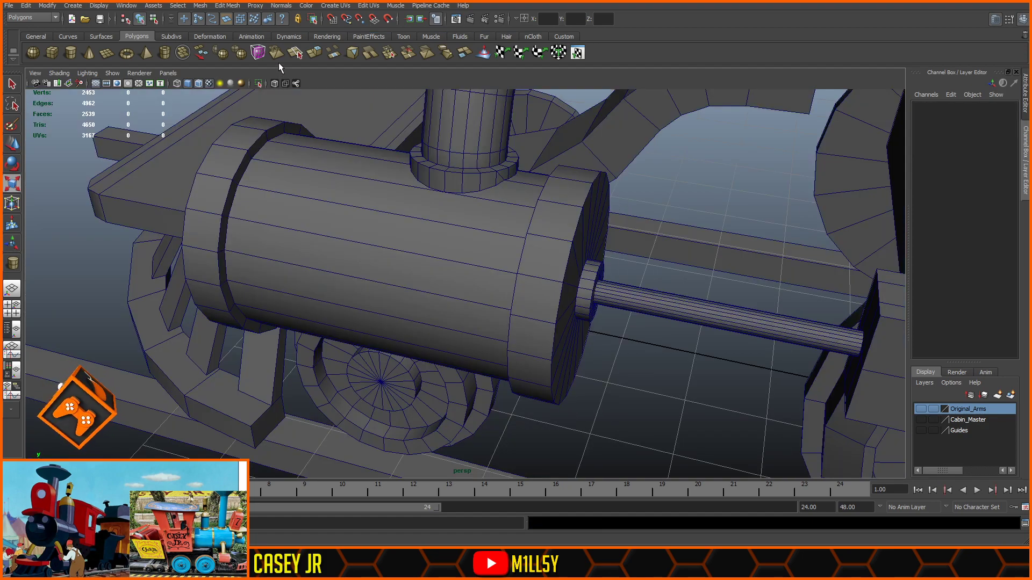
# - Inspect the cylinder and collar in X-ray shading, and view the locomotive's front without the wireframe overlay
pyautogui.click(275, 85)
pyautogui.scroll(-2, 528, 172)
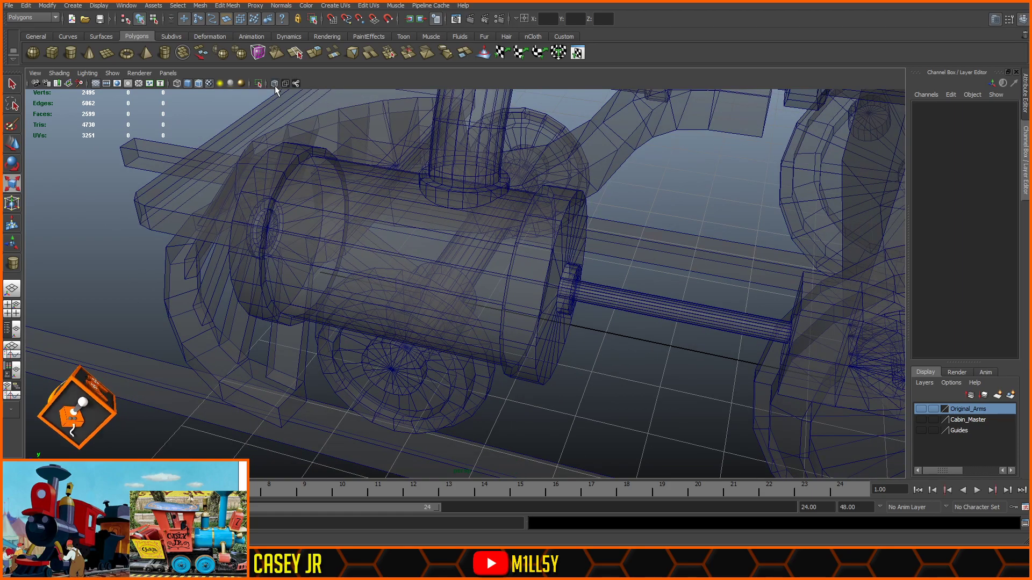
pyautogui.click(276, 85)
pyautogui.keyDown('alt'); pyautogui.moveTo(484, 253); pyautogui.dragTo(598, 267); pyautogui.keyUp('alt')
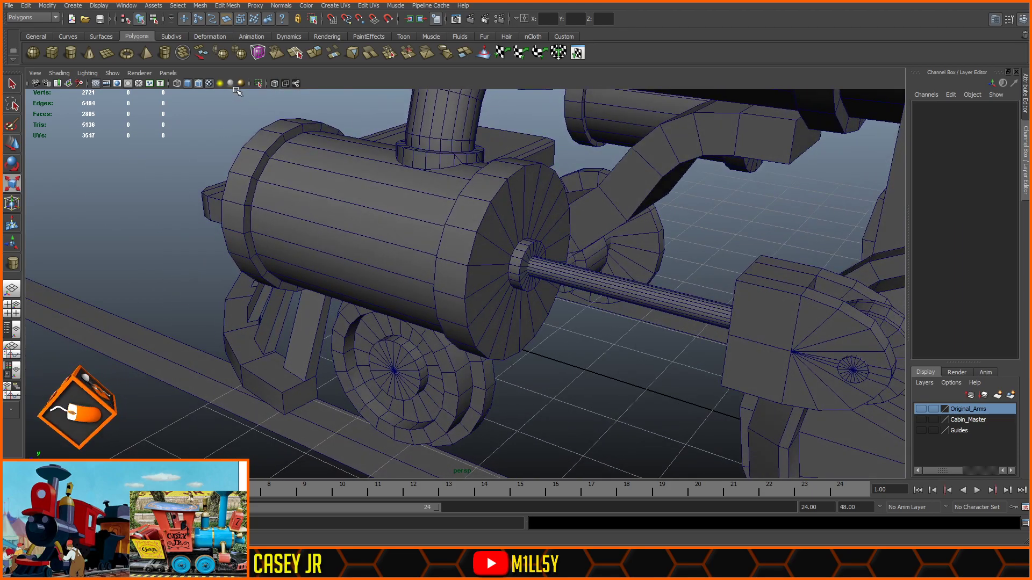
pyautogui.click(198, 84)
pyautogui.keyDown('alt'); pyautogui.moveTo(386, 186); pyautogui.dragTo(532, 272); pyautogui.keyUp('alt')
pyautogui.keyDown('alt'); pyautogui.moveTo(533, 271); pyautogui.dragTo(453, 269, button='middle'); pyautogui.keyUp('alt')
pyautogui.scroll(-3, 336, 273)
pyautogui.keyDown('alt'); pyautogui.moveTo(382, 277); pyautogui.dragTo(576, 240); pyautogui.keyUp('alt')
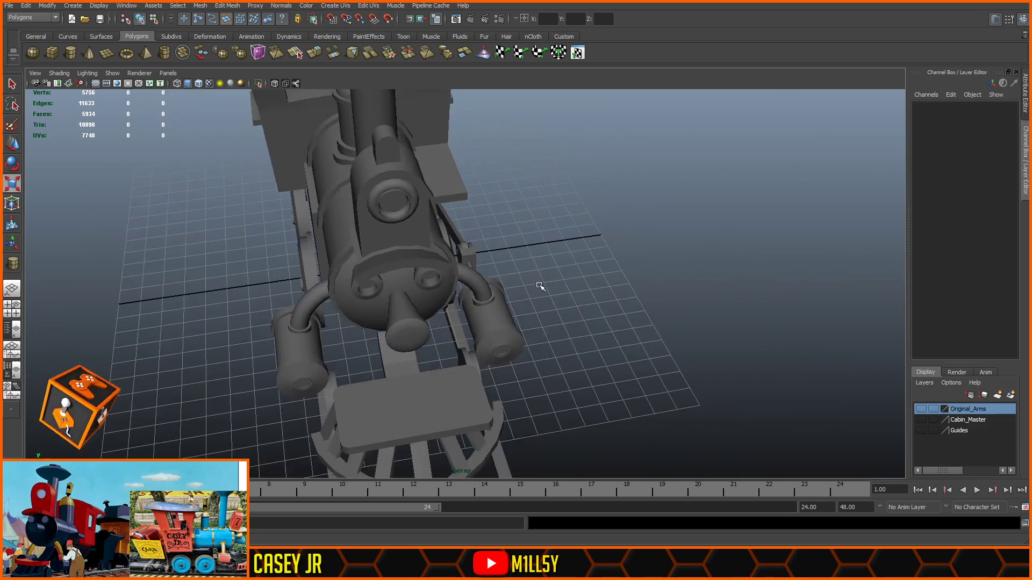
# - Delete the unrefined steam cylinder on the locomotive's opposite side
pyautogui.click(566, 258)
pyautogui.click(377, 306)
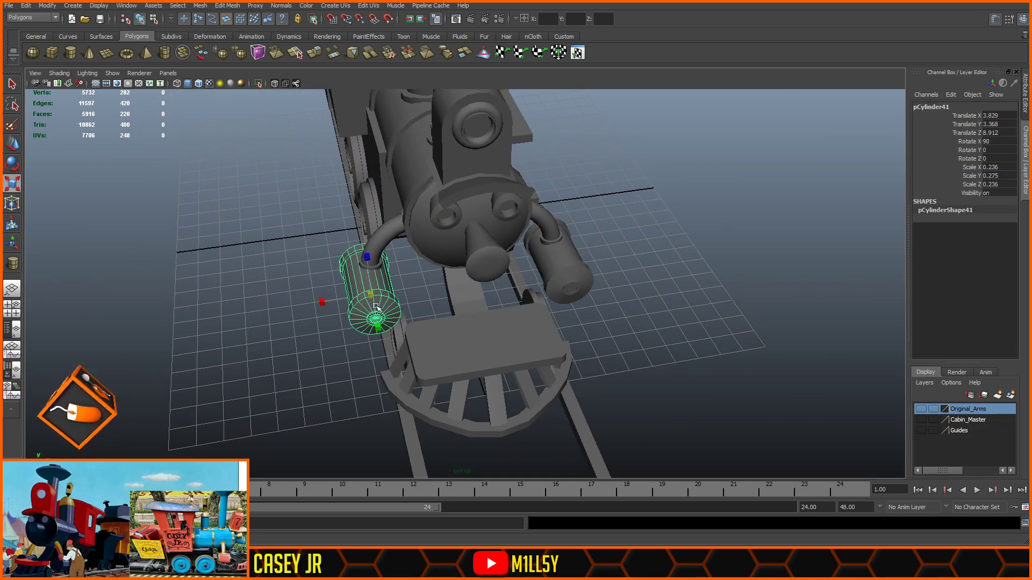
pyautogui.press('Delete')
# - Group the refined cylinder, create its mirrored duplicate on the opposite side of the locomotive, and save the scene
pyautogui.click(574, 265)
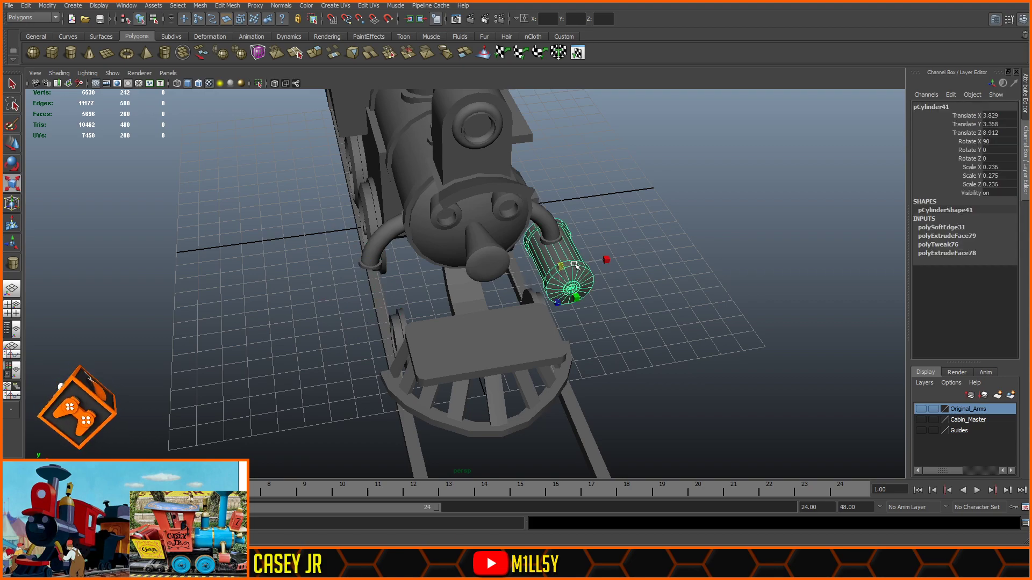
pyautogui.hotkey('ctrl', 'g')
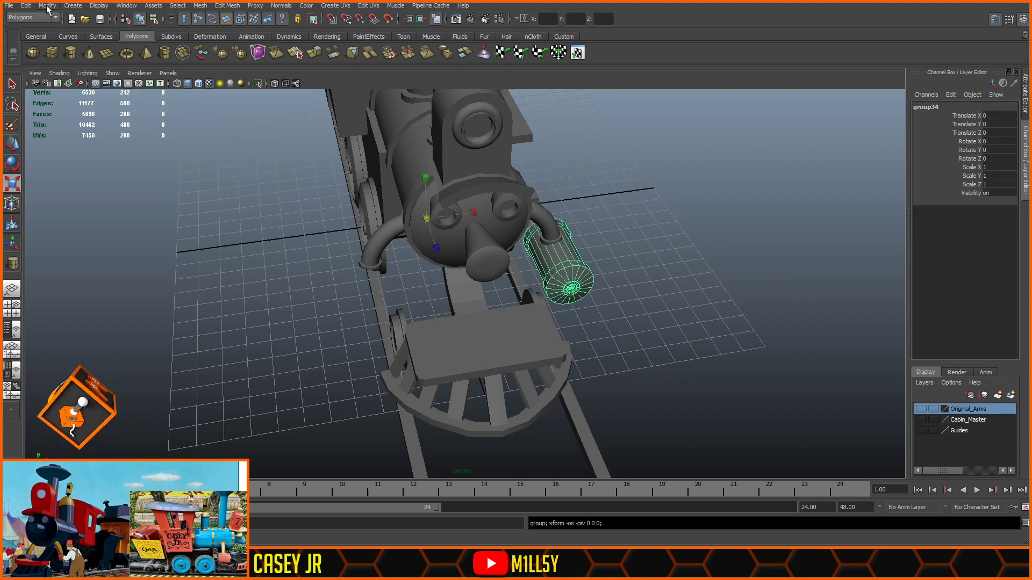
pyautogui.hotkey('ctrl', 'shift', 'd')
pyautogui.click(637, 229)
# - Select the crosshead block, piston rod, connecting rod, its pin and the coupling rod together on the finished side
pyautogui.keyDown('alt'); pyautogui.moveTo(610, 272); pyautogui.dragTo(316, 96); pyautogui.keyUp('alt')
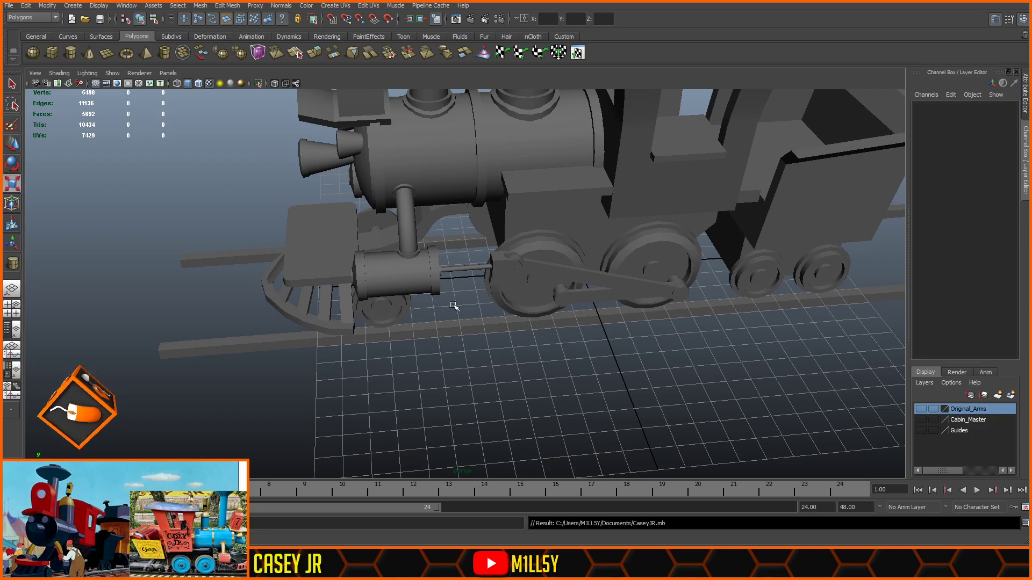
pyautogui.keyDown('alt'); pyautogui.moveTo(655, 426); pyautogui.dragTo(664, 391); pyautogui.keyUp('alt')
pyautogui.keyDown('alt'); pyautogui.moveTo(664, 391); pyautogui.dragTo(588, 376, button='middle'); pyautogui.keyUp('alt')
pyautogui.scroll(3, 588, 376)
pyautogui.moveTo(559, 387)
pyautogui.keyDown('alt'); pyautogui.mouseDown()
pyautogui.moveTo(558, 371)
pyautogui.moveTo(558, 386)
pyautogui.mouseUp(); pyautogui.keyUp('alt')
pyautogui.click(403, 248)
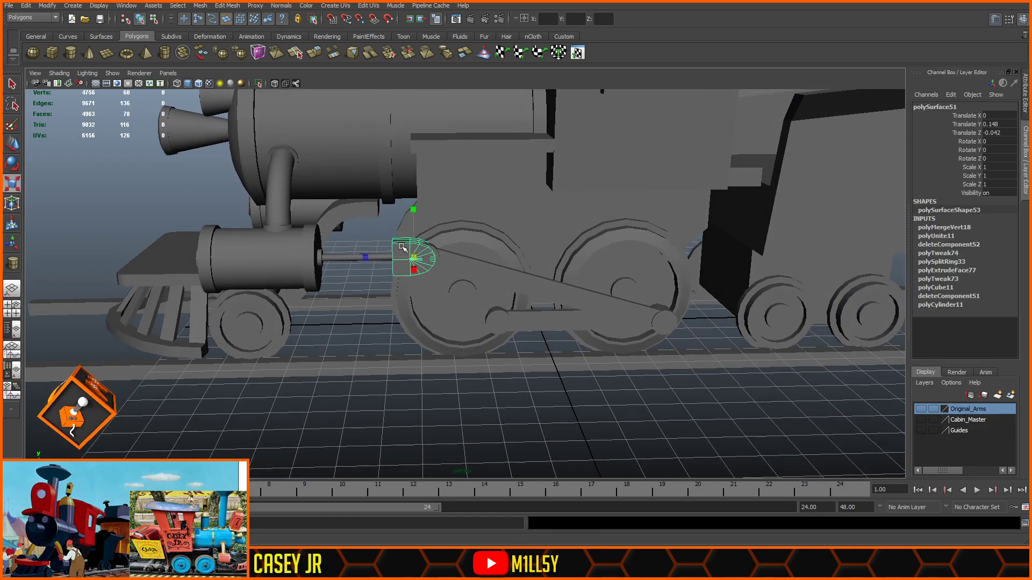
pyautogui.keyDown('shift'); pyautogui.click(348, 258); pyautogui.keyUp('shift')
pyautogui.scroll(3, 447, 280)
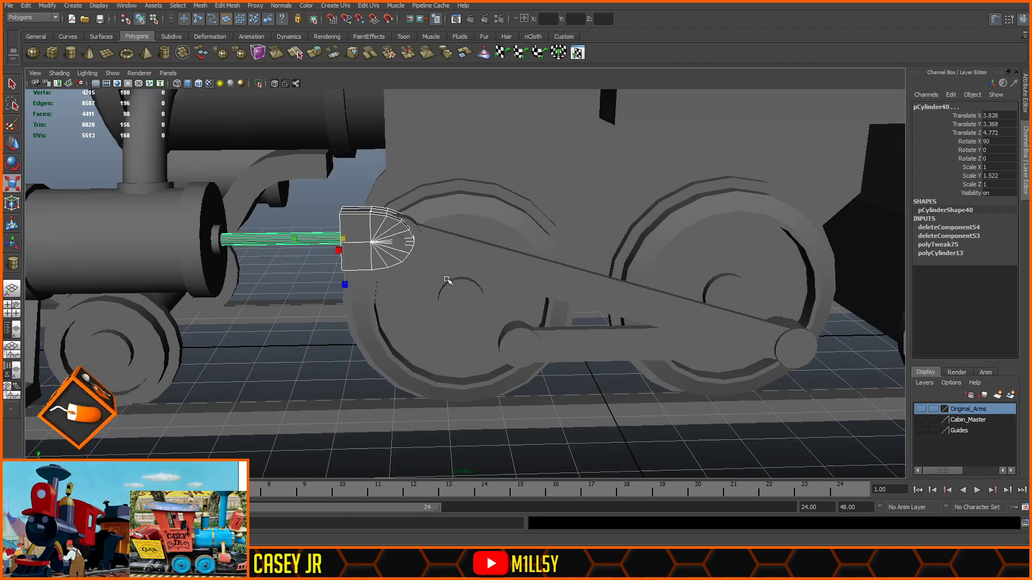
pyautogui.keyDown('shift'); pyautogui.click(399, 241); pyautogui.keyUp('shift')
pyautogui.keyDown('shift'); pyautogui.click(472, 270); pyautogui.keyUp('shift')
pyautogui.keyDown('shift'); pyautogui.click(556, 357); pyautogui.keyUp('shift')
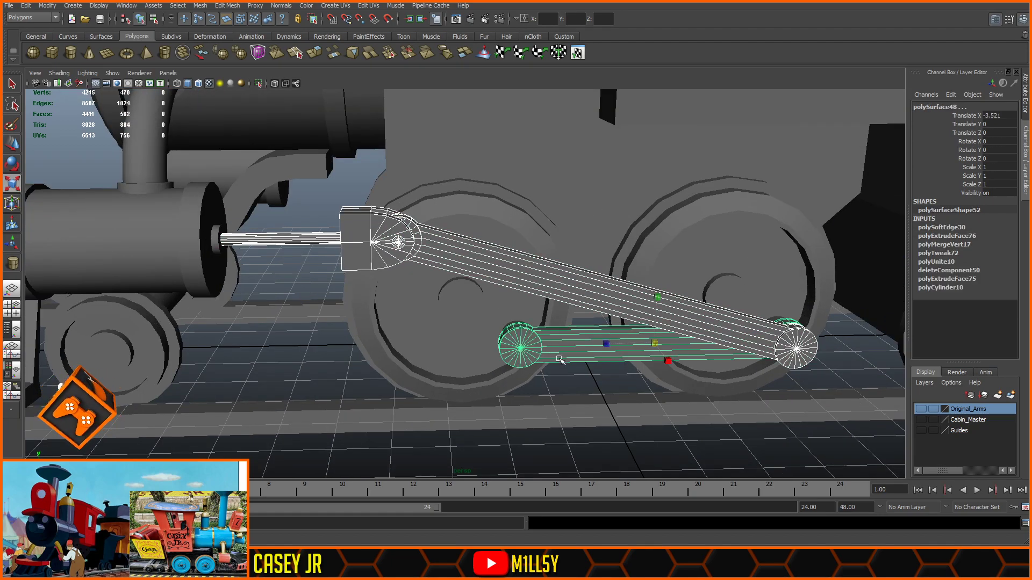
pyautogui.scroll(-5, 601, 377)
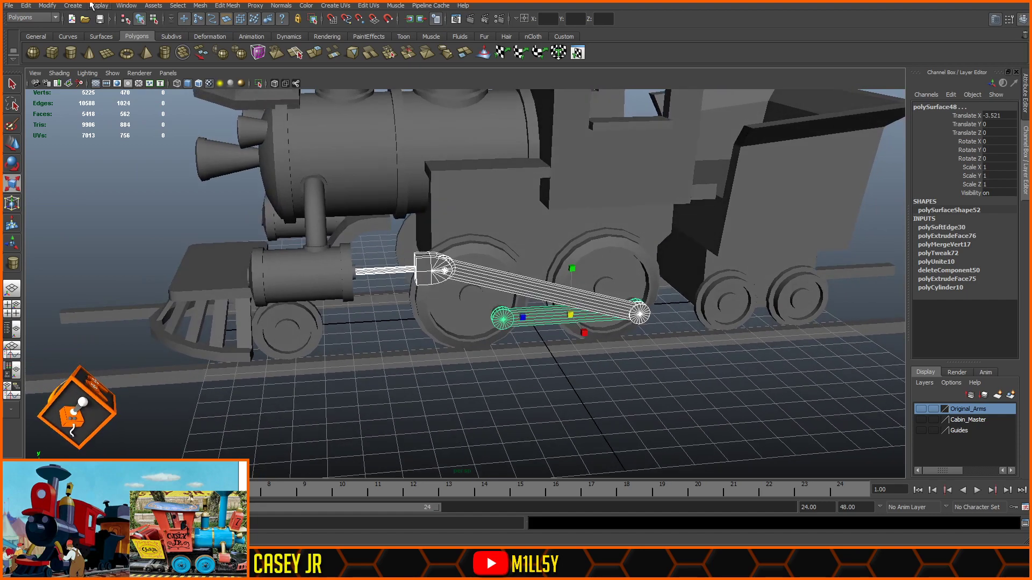
# - Group the selected rod parts and duplicate the group with Scale X -1 to mirror it to the opposite side
pyautogui.hotkey('ctrl', 'g')
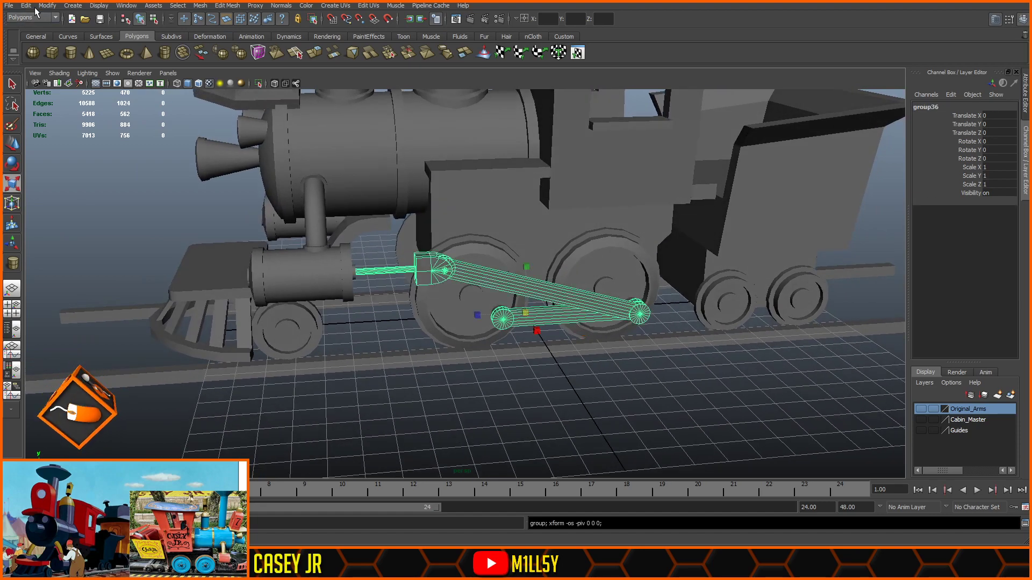
pyautogui.click(66, 243)
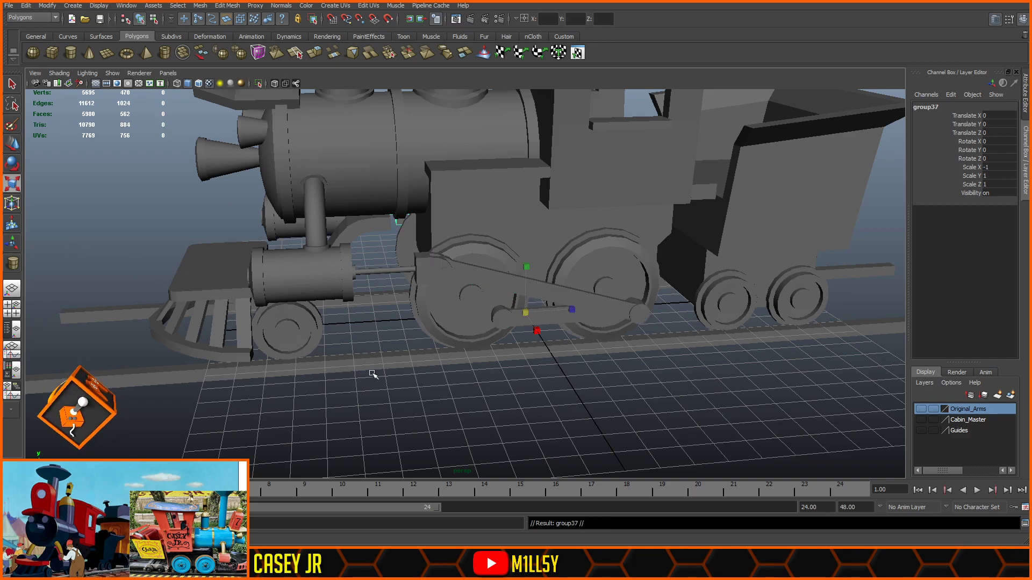
pyautogui.keyDown('alt'); pyautogui.moveTo(390, 383); pyautogui.dragTo(581, 367); pyautogui.keyUp('alt')
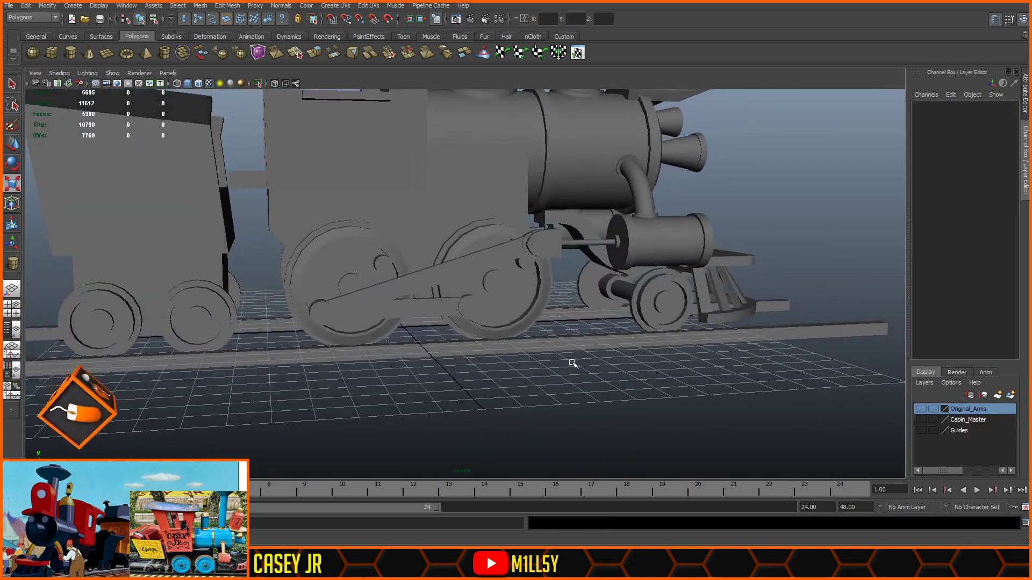
# - Snap the mirrored coupling rod's pivot to its front end centre, then snap the rod onto the front driving wheel's upper crank pin
pyautogui.click(200, 84)
pyautogui.keyDown('alt'); pyautogui.moveTo(410, 262); pyautogui.dragTo(378, 265); pyautogui.keyUp('alt')
pyautogui.keyDown('alt'); pyautogui.moveTo(376, 302); pyautogui.dragTo(395, 265, button='middle'); pyautogui.keyUp('alt')
pyautogui.scroll(3, 396, 266)
pyautogui.click(416, 266)
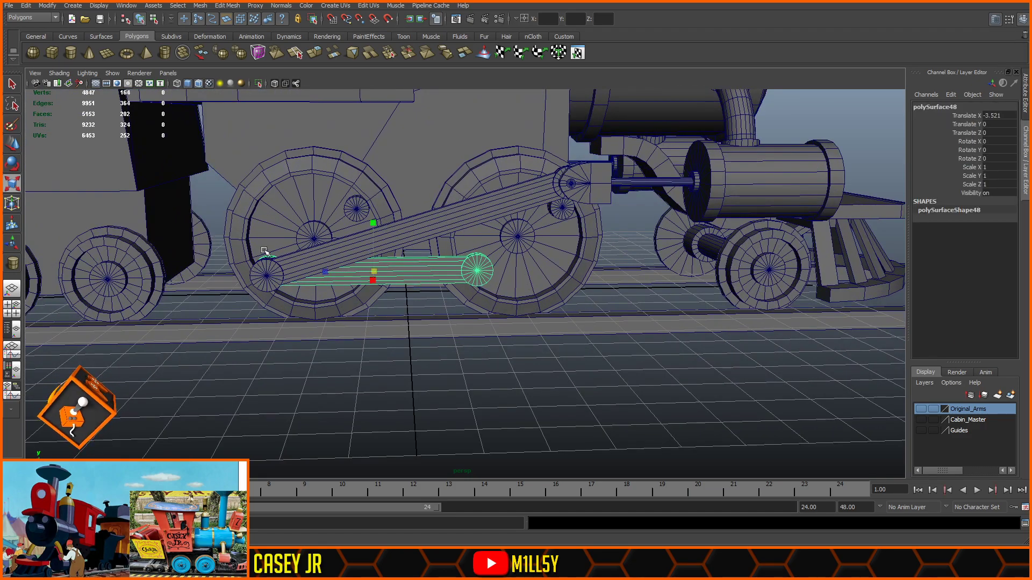
pyautogui.click(11, 144)
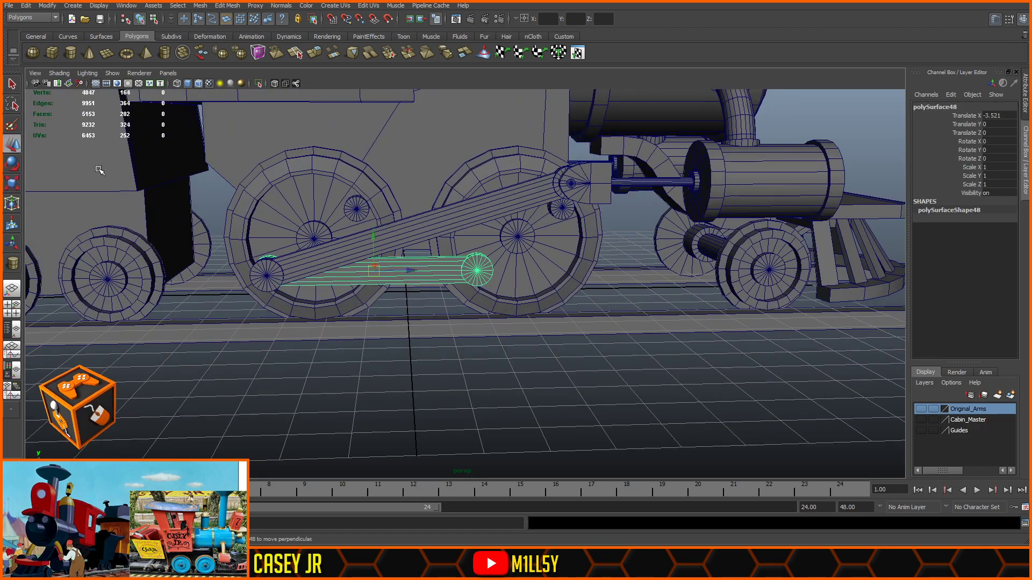
pyautogui.press('Insert')
pyautogui.press('v')
pyautogui.click(391, 270)
pyautogui.moveTo(391, 270); pyautogui.dragTo(476, 278)
pyautogui.press('Insert')
pyautogui.press('v')
pyautogui.moveTo(513, 269); pyautogui.dragTo(563, 205)
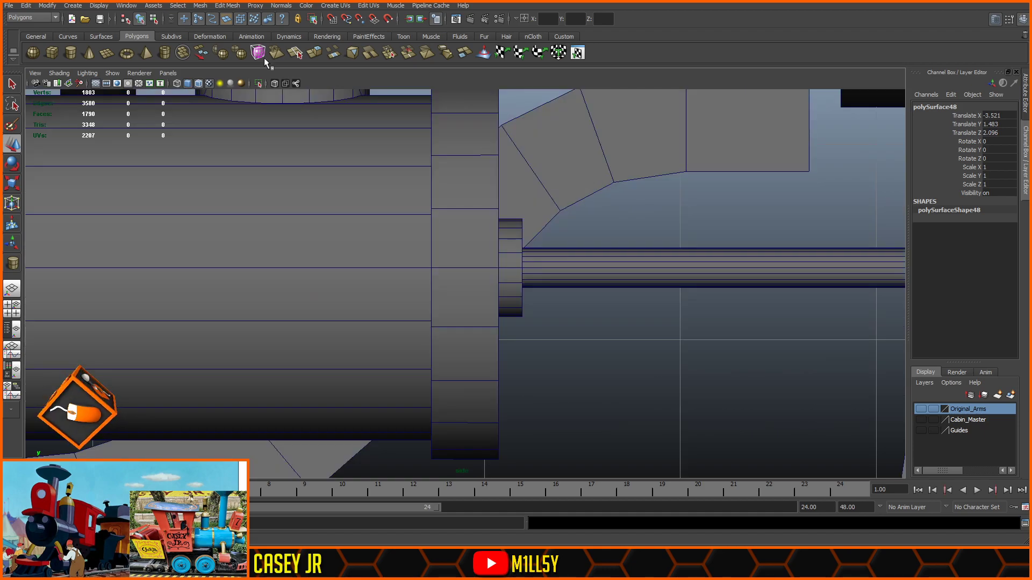
# - Examine the repositioned coupling rod's alignment with the driving wheels and connecting rod in the side view with X-ray shading
pyautogui.click(276, 85)
pyautogui.scroll(-8, 467, 196)
pyautogui.keyDown('alt'); pyautogui.moveTo(656, 253); pyautogui.dragTo(446, 218, button='middle'); pyautogui.keyUp('alt')
pyautogui.scroll(5, 430, 223)
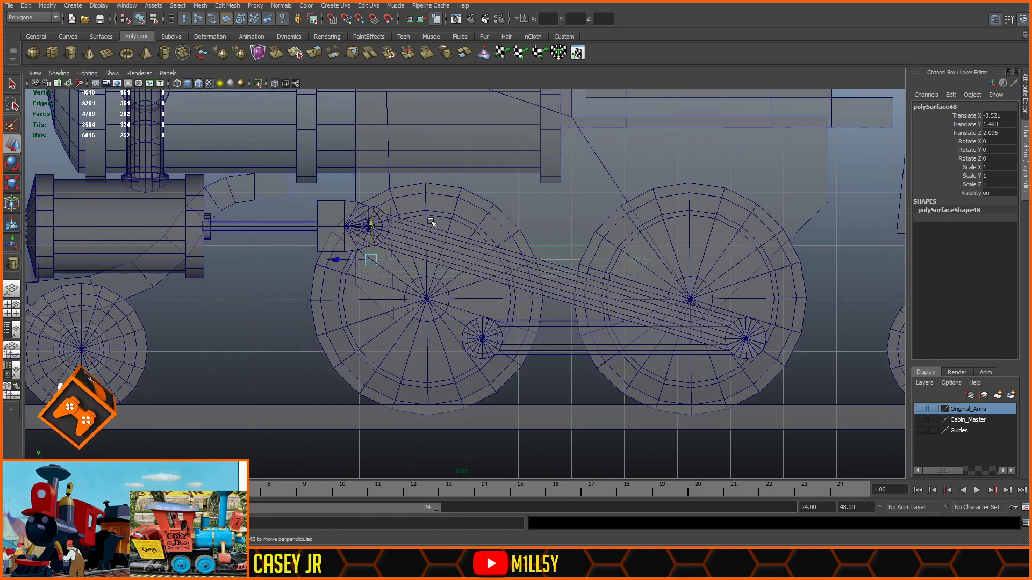
pyautogui.keyDown('alt'); pyautogui.moveTo(381, 258); pyautogui.dragTo(502, 261, button='middle'); pyautogui.keyUp('alt')
pyautogui.scroll(3, 418, 292)
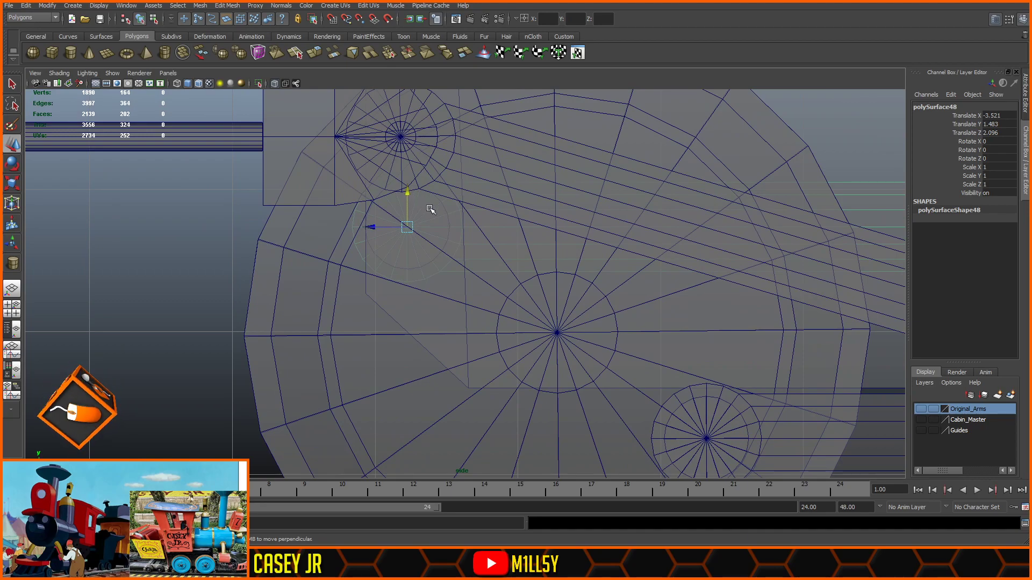
pyautogui.press('space')
pyautogui.press('space')
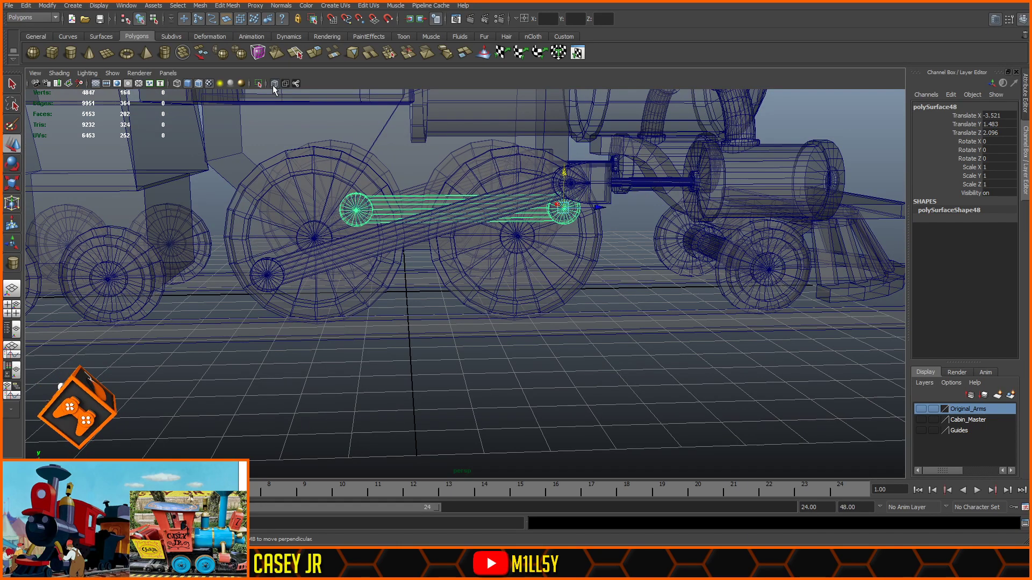
# - Move the mirrored connecting rod's rear end onto the coupling rod's rear pivot and rotate it to about -4.6 degrees on X
pyautogui.click(273, 84)
pyautogui.click(405, 362)
pyautogui.click(360, 230)
pyautogui.keyDown('alt'); pyautogui.moveTo(417, 326); pyautogui.dragTo(416, 343); pyautogui.keyUp('alt')
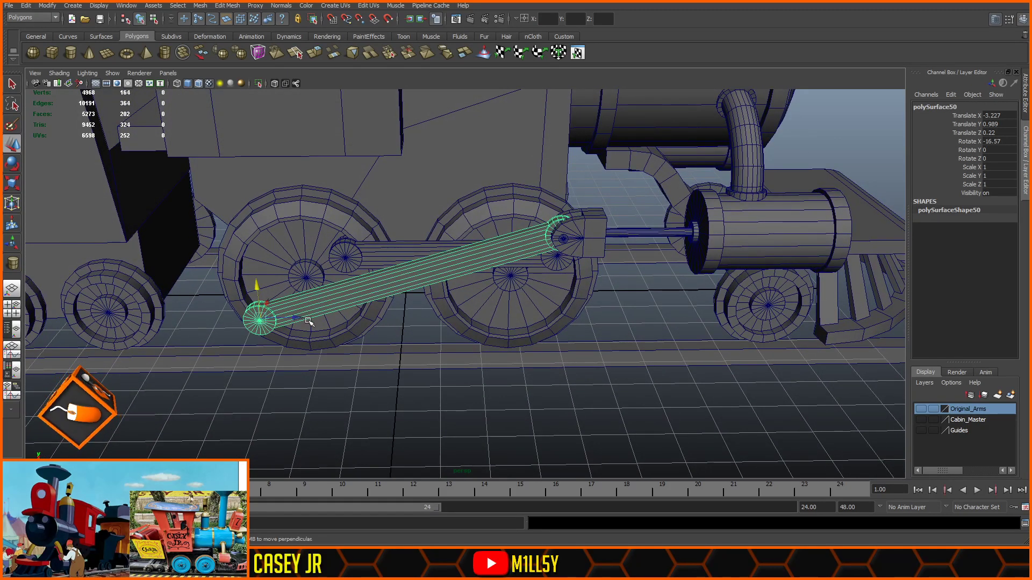
pyautogui.moveTo(297, 317); pyautogui.dragTo(344, 234)
pyautogui.keyDown('alt'); pyautogui.moveTo(418, 268); pyautogui.dragTo(171, 164); pyautogui.keyUp('alt')
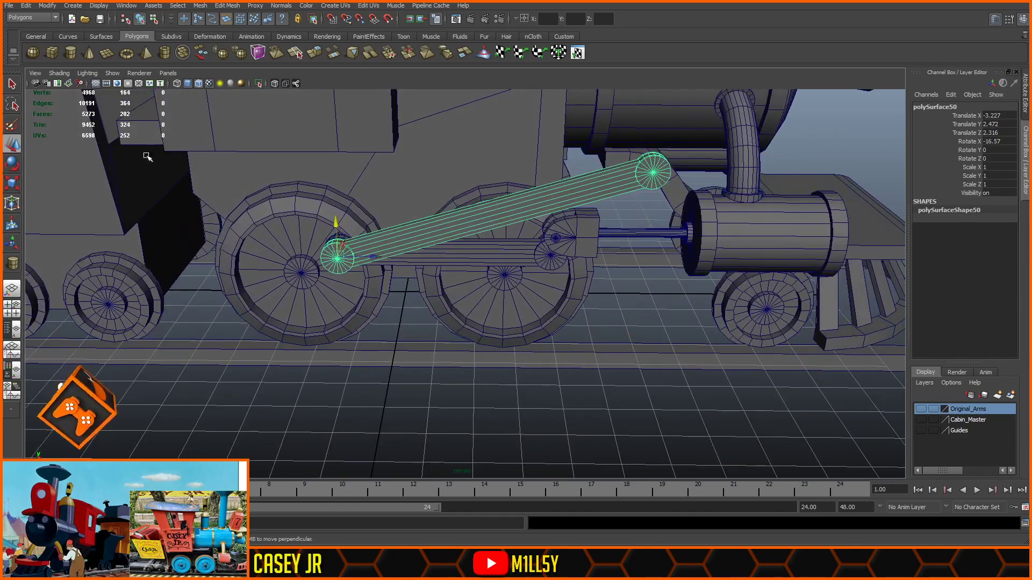
pyautogui.click(12, 162)
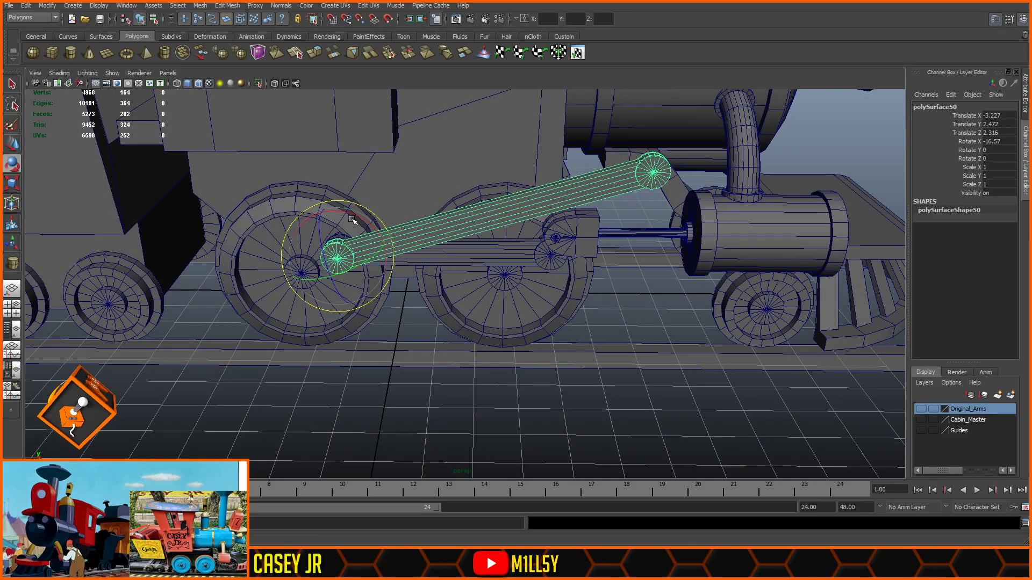
pyautogui.moveTo(353, 216); pyautogui.dragTo(364, 219)
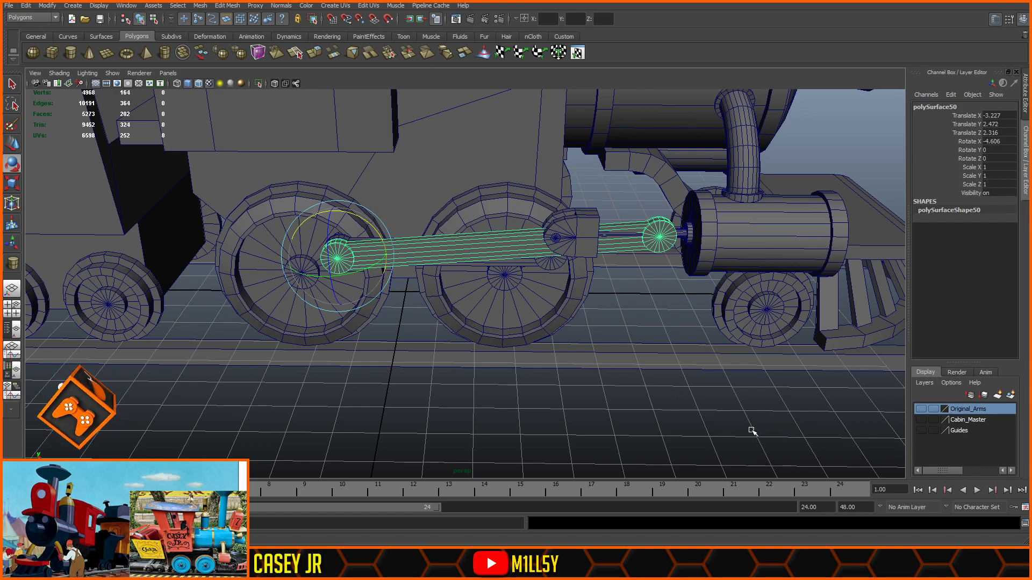
pyautogui.click(586, 246)
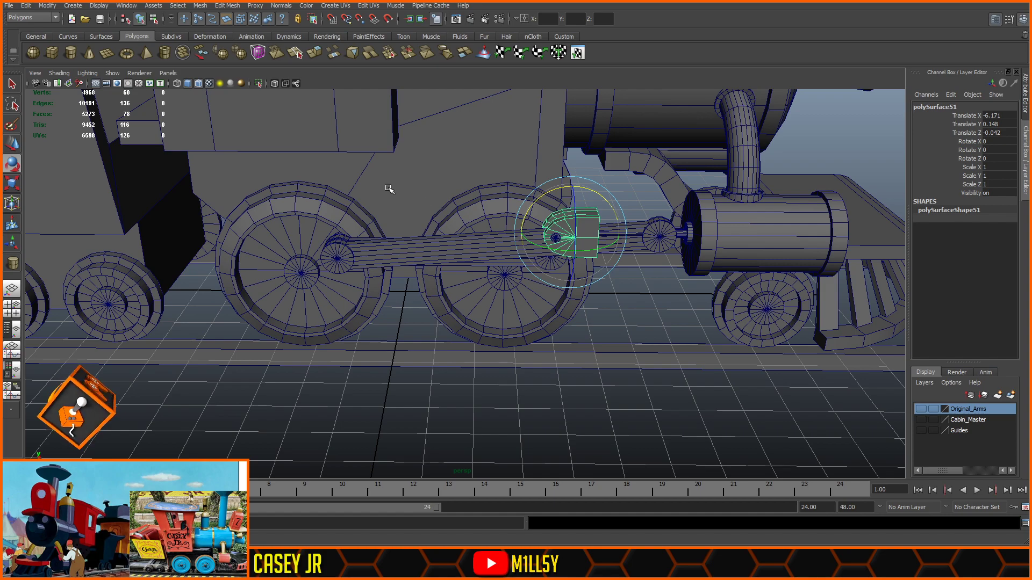
pyautogui.click(7, 143)
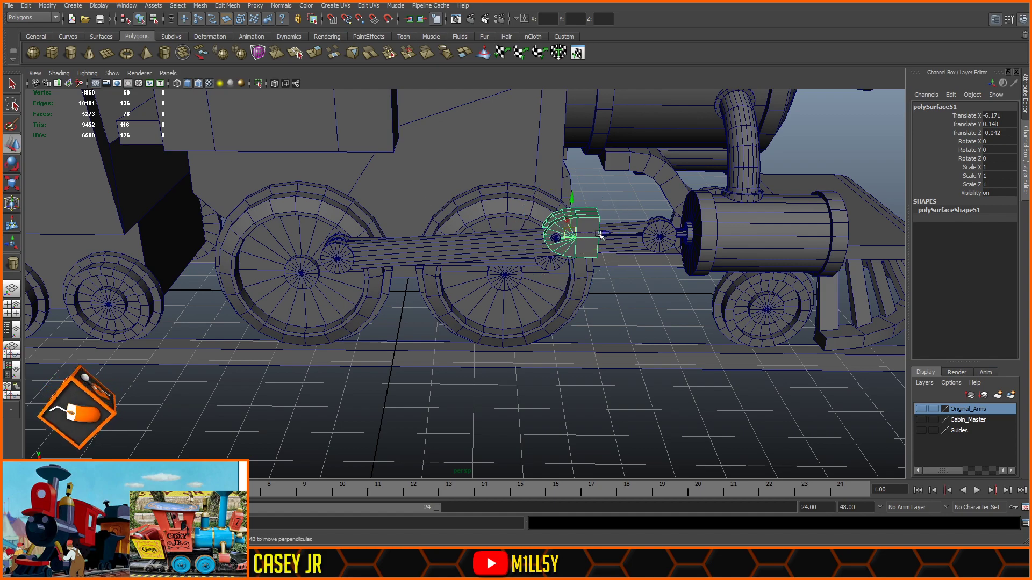
pyautogui.moveTo(601, 234); pyautogui.dragTo(707, 240)
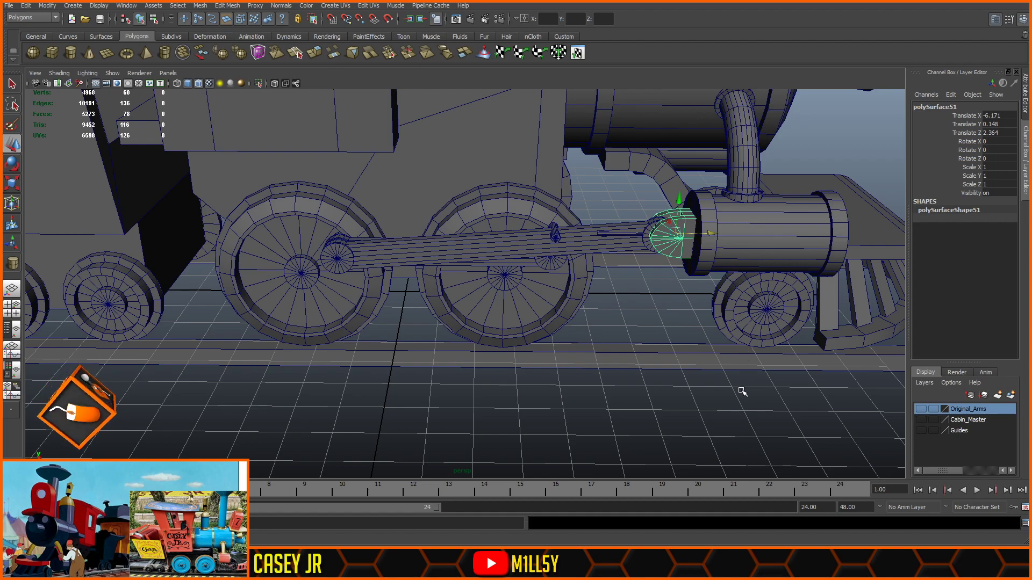
pyautogui.hotkey('ctrl', 'z')
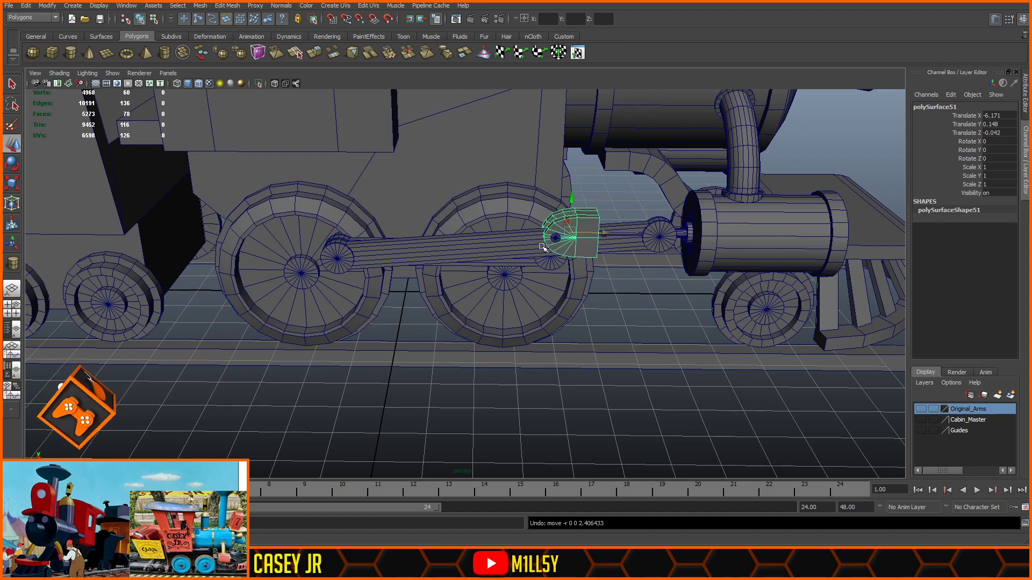
# - Duplicate the connecting rod in place, and shorten the original by sliding its front-end vertices rearward along the rod in the side view
pyautogui.click(448, 244)
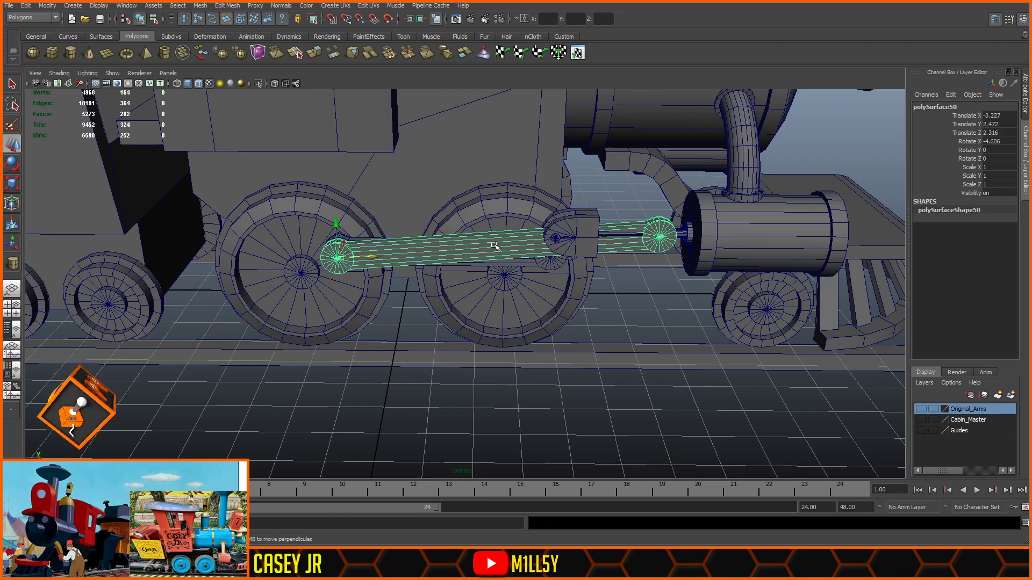
pyautogui.press('space')
pyautogui.moveTo(498, 244); pyautogui.dragTo(542, 240)
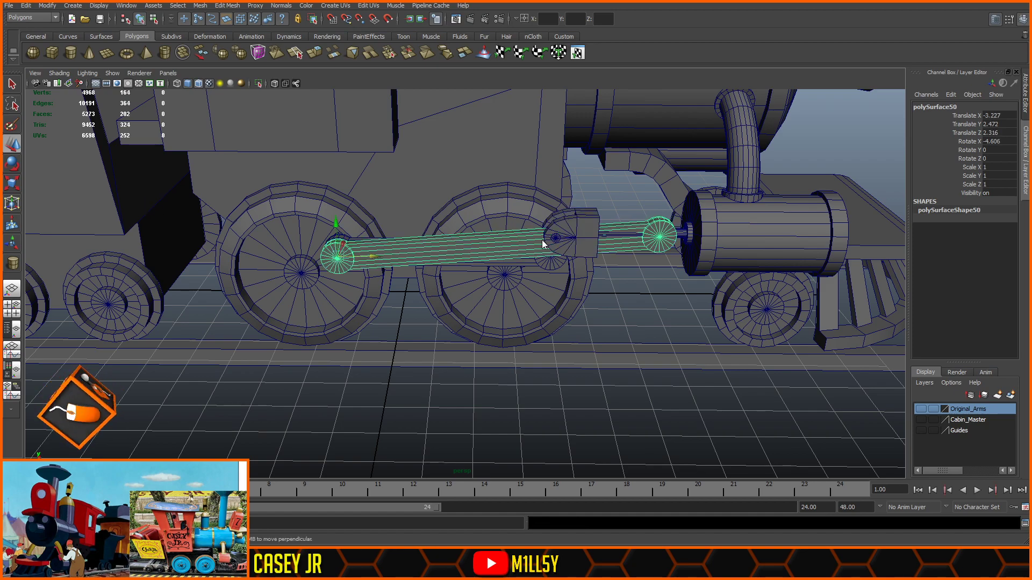
pyautogui.click(275, 81)
pyautogui.scroll(-4, 295, 239)
pyautogui.keyDown('alt'); pyautogui.moveTo(295, 239); pyautogui.dragTo(297, 242, button='middle'); pyautogui.keyUp('alt')
pyautogui.keyDown('alt'); pyautogui.moveTo(387, 284); pyautogui.dragTo(378, 272); pyautogui.keyUp('alt')
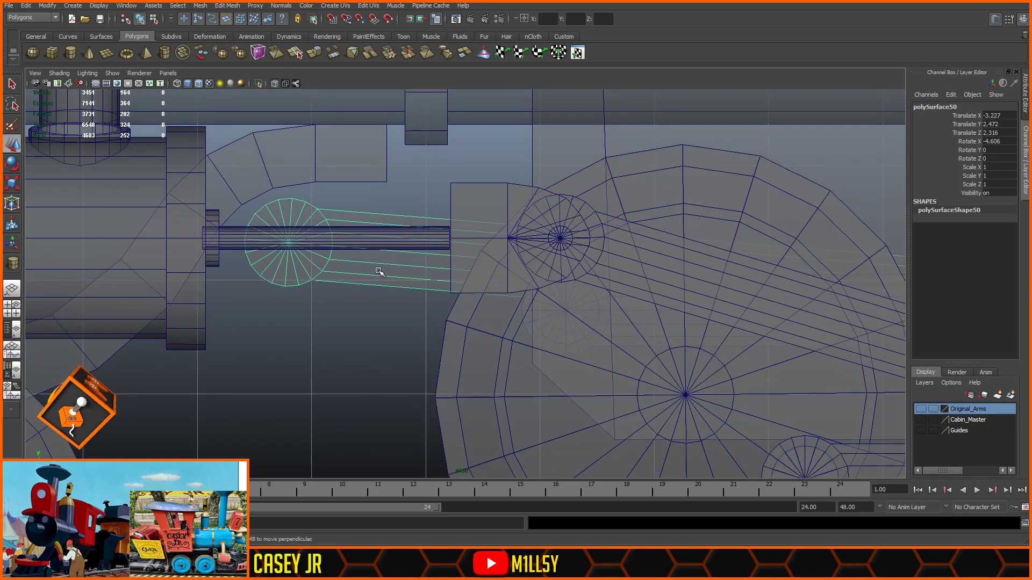
pyautogui.press('F9')
pyautogui.moveTo(362, 161); pyautogui.dragTo(219, 323)
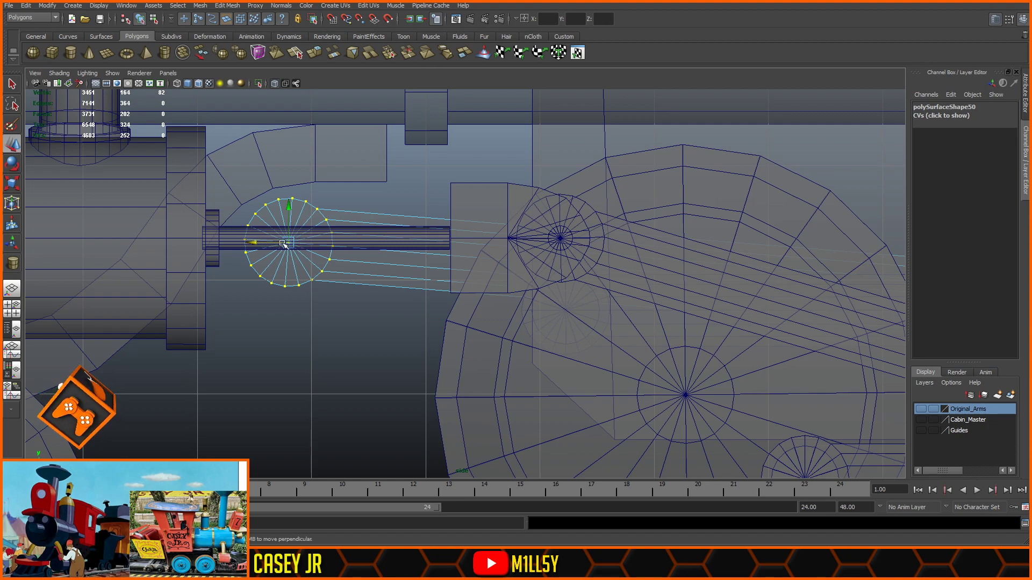
pyautogui.press('F8')
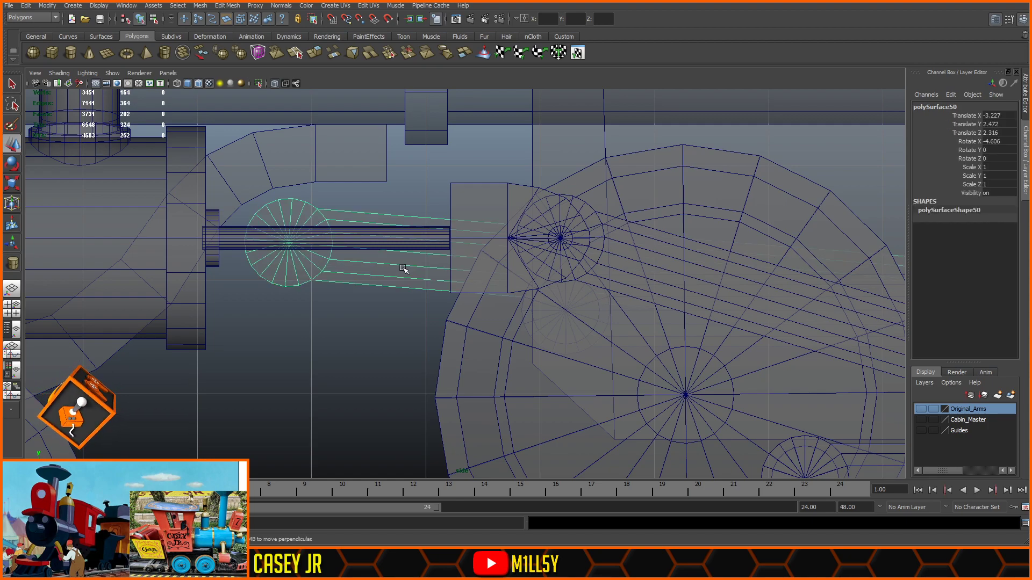
pyautogui.hotkey('ctrl', 'd')
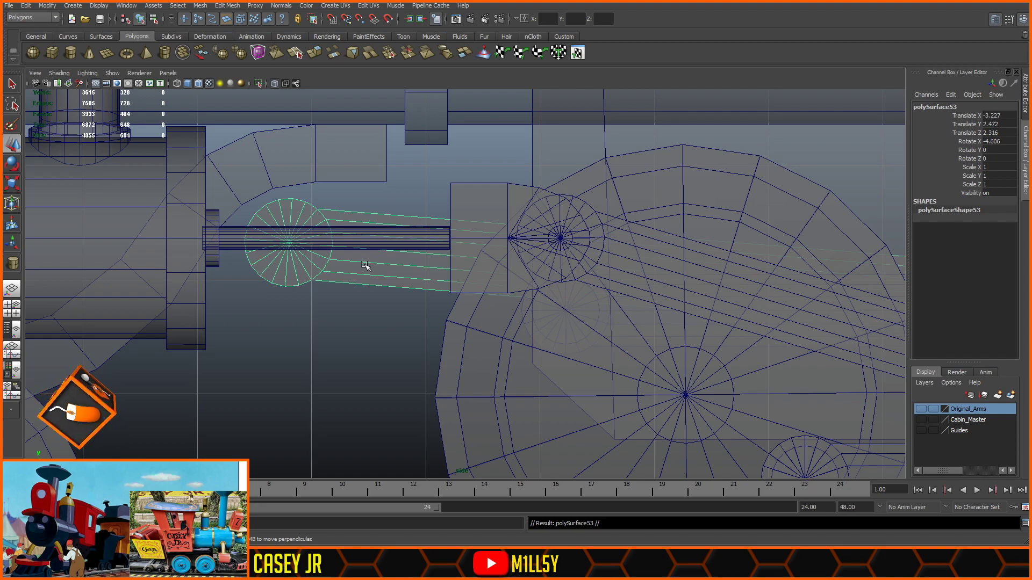
pyautogui.press('F8')
pyautogui.moveTo(290, 244); pyautogui.dragTo(412, 254)
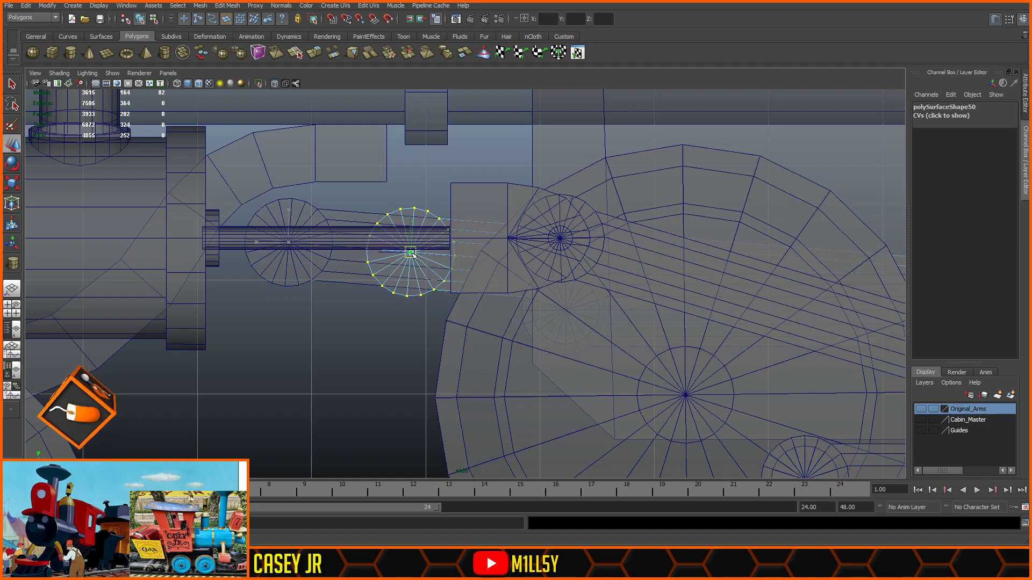
pyautogui.click(360, 340)
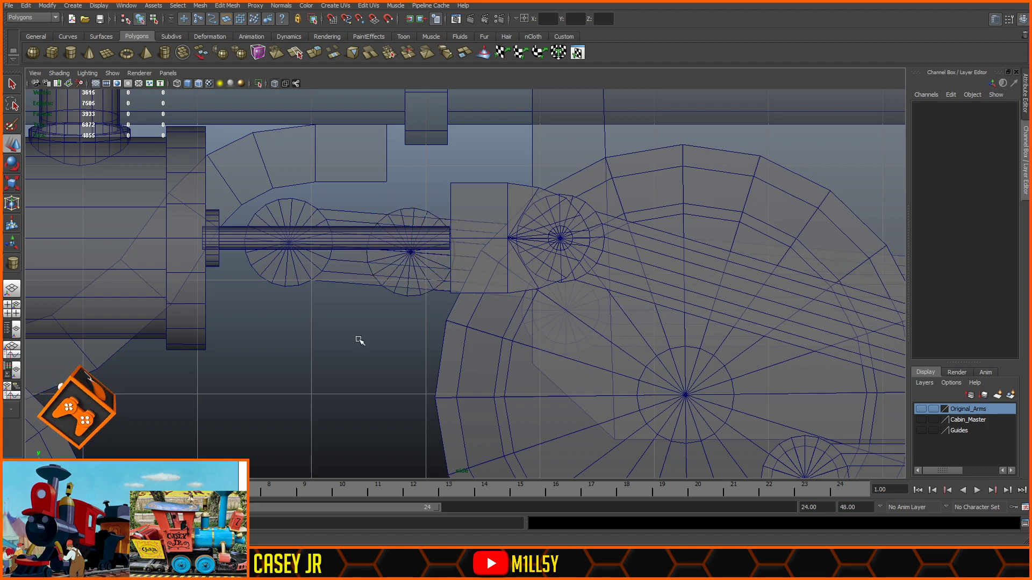
# - Slide the crosshead block and its pin together forward along Z to the shortened connecting rod's front end
pyautogui.press('space')
pyautogui.press('space')
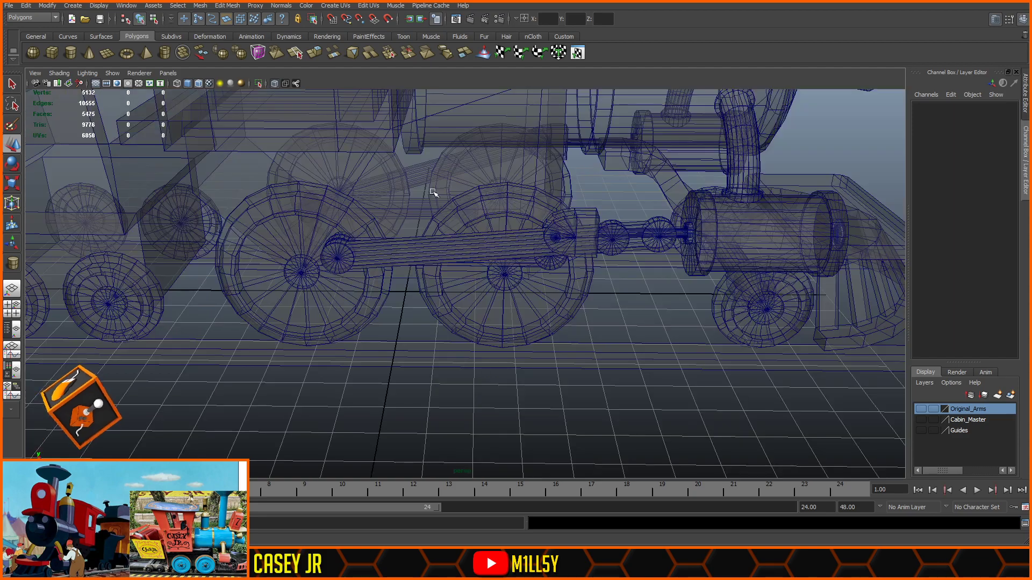
pyautogui.click(274, 83)
pyautogui.keyDown('alt'); pyautogui.moveTo(666, 334); pyautogui.dragTo(554, 326, button='middle'); pyautogui.keyUp('alt')
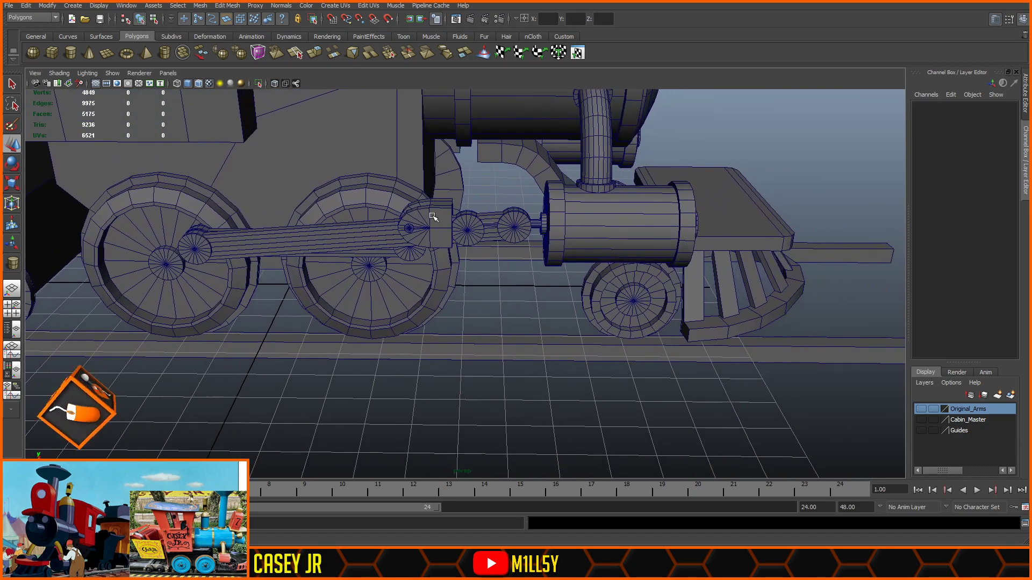
pyautogui.click(432, 215)
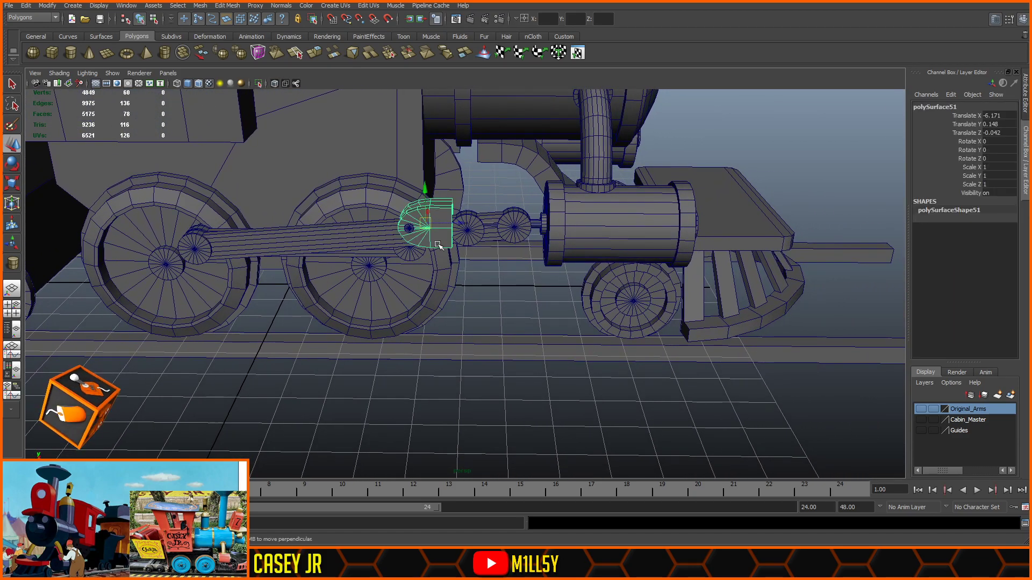
pyautogui.click(409, 226)
pyautogui.scroll(3, 476, 257)
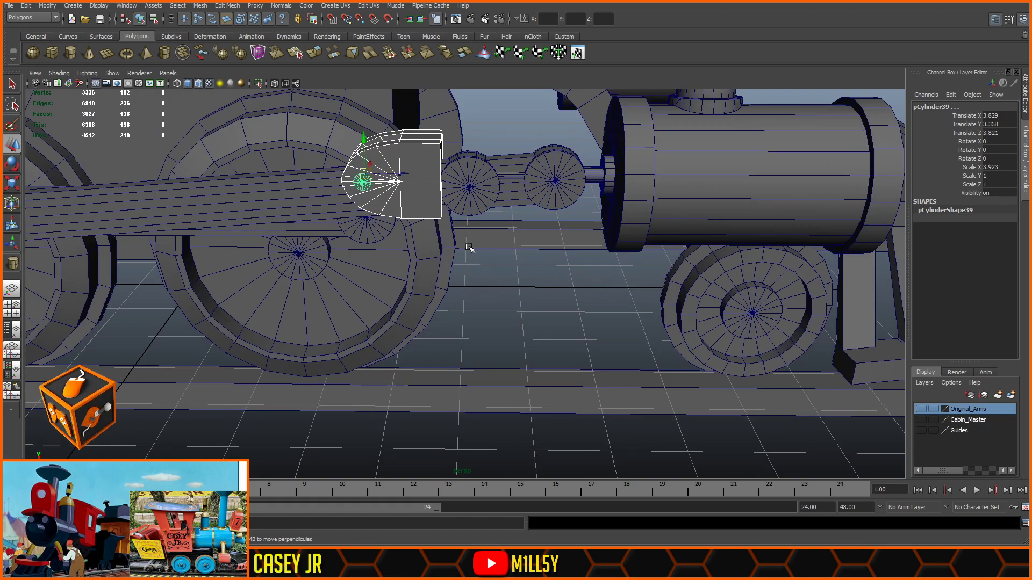
pyautogui.keyDown('alt'); pyautogui.moveTo(469, 247); pyautogui.dragTo(464, 296, button='middle'); pyautogui.keyUp('alt')
pyautogui.scroll(3, 463, 295)
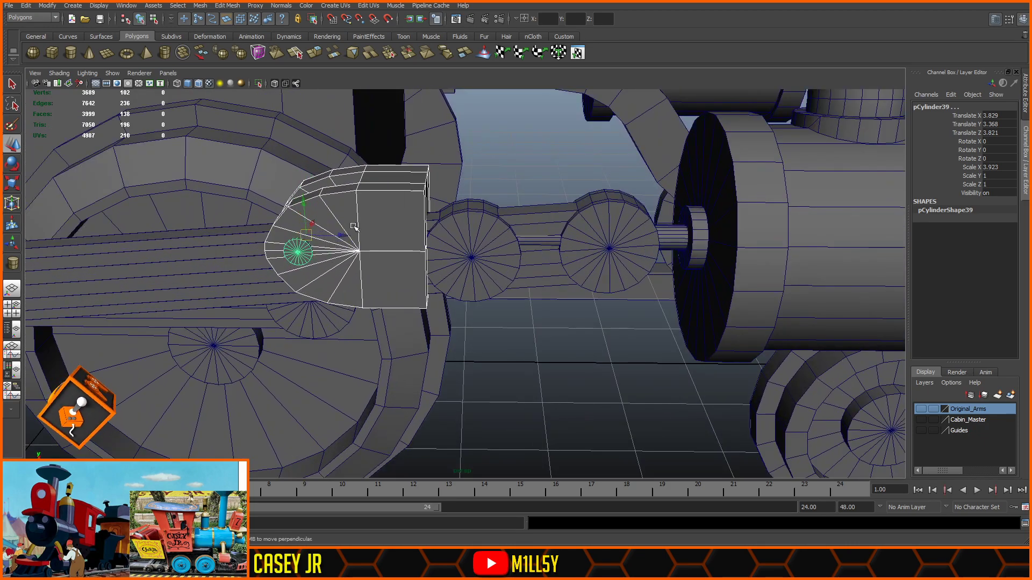
pyautogui.moveTo(344, 235); pyautogui.dragTo(512, 262)
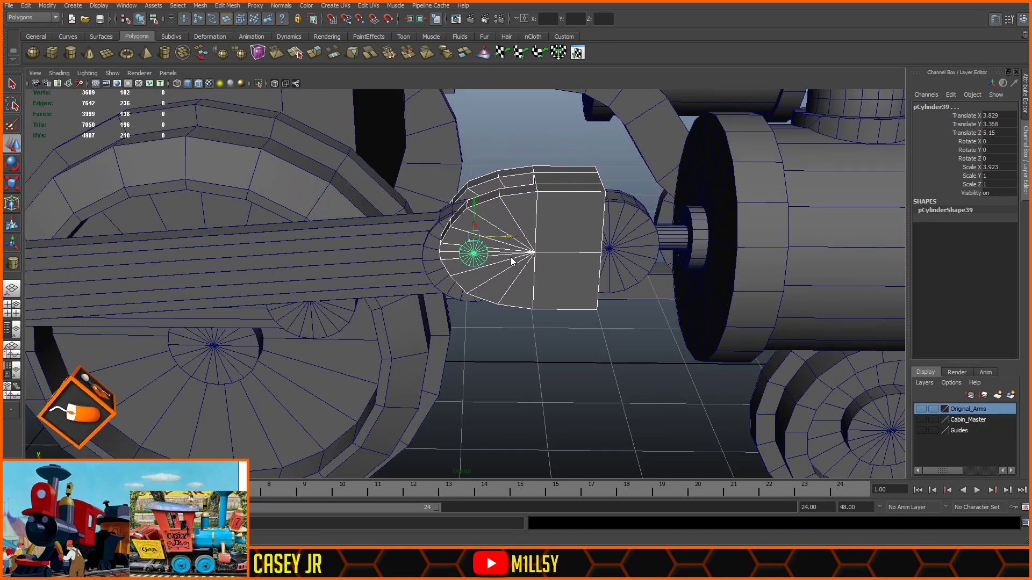
# - Nudge the crosshead block and pin along Z to line up with the shortened rod's front-end centre in the X-ray side view
pyautogui.press('space')
pyautogui.press('space')
pyautogui.click(274, 83)
pyautogui.keyDown('alt'); pyautogui.moveTo(403, 216); pyautogui.dragTo(457, 247, button='middle'); pyautogui.keyUp('alt')
pyautogui.scroll(3, 458, 247)
pyautogui.scroll(3, 457, 246)
pyautogui.moveTo(430, 232); pyautogui.dragTo(435, 233)
# - Rotate the shortened connecting rod about its rear pivot to about -5.59 degrees on X, bringing its front end to the crosshead pin
pyautogui.click(492, 417)
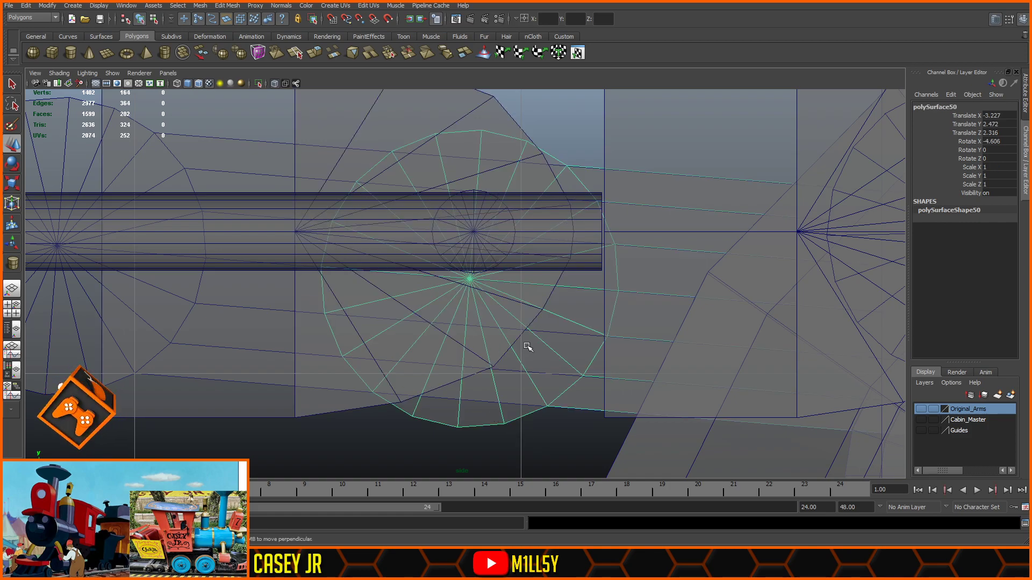
pyautogui.click(15, 161)
pyautogui.keyDown('alt'); pyautogui.moveTo(839, 285); pyautogui.dragTo(430, 285, button='right'); pyautogui.keyUp('alt')
pyautogui.keyDown('alt'); pyautogui.moveTo(618, 288); pyautogui.dragTo(503, 282, button='middle'); pyautogui.keyUp('alt')
pyautogui.keyDown('alt'); pyautogui.moveTo(532, 283); pyautogui.dragTo(751, 280, button='right'); pyautogui.keyUp('alt')
pyautogui.scroll(2, 840, 341)
pyautogui.keyDown('alt'); pyautogui.moveTo(866, 340); pyautogui.dragTo(798, 323, button='middle'); pyautogui.keyUp('alt')
pyautogui.moveTo(811, 333); pyautogui.dragTo(792, 342)
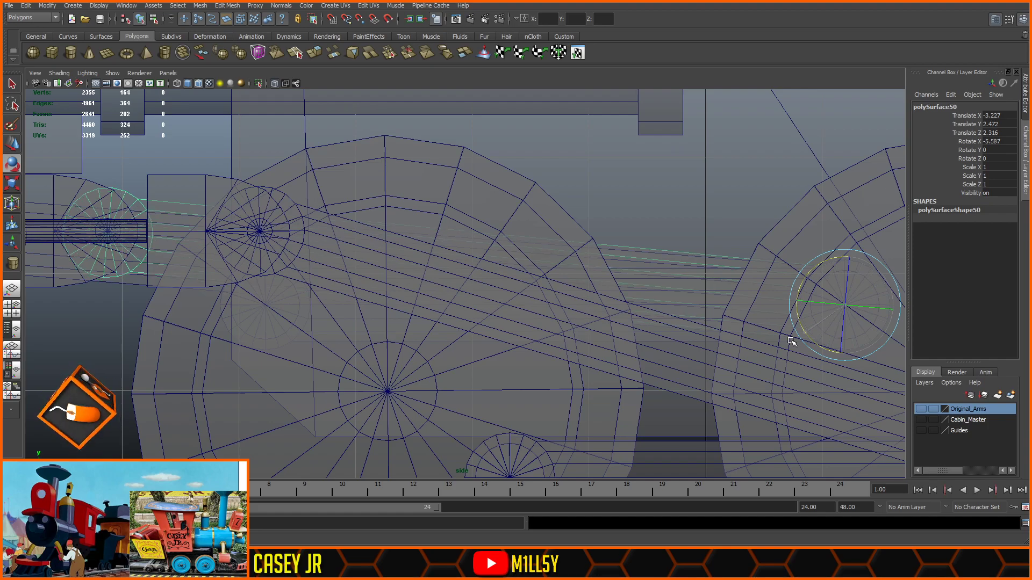
# - Refine the connecting rod's Rotate X through -5.597, -5.627 and -5.667 to -5.697, centring its front end on the crosshead pin
pyautogui.keyDown('alt'); pyautogui.moveTo(210, 315); pyautogui.dragTo(520, 352, button='middle'); pyautogui.keyUp('alt')
pyautogui.scroll(4, 487, 337)
pyautogui.scroll(2, 519, 345)
pyautogui.scroll(4, 516, 341)
pyautogui.doubleClick(996, 142)
pyautogui.click(1006, 142)
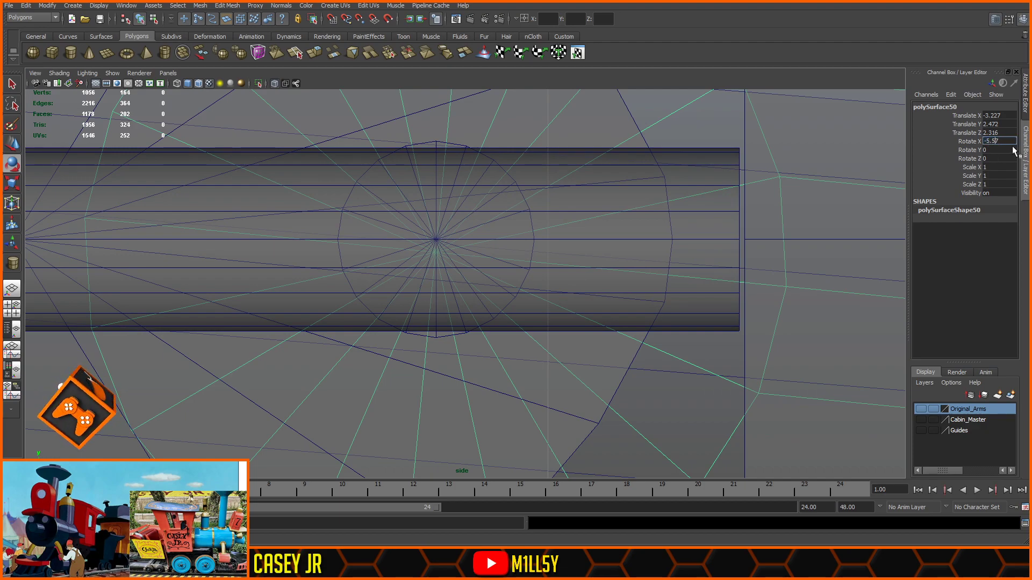
pyautogui.press('Return')
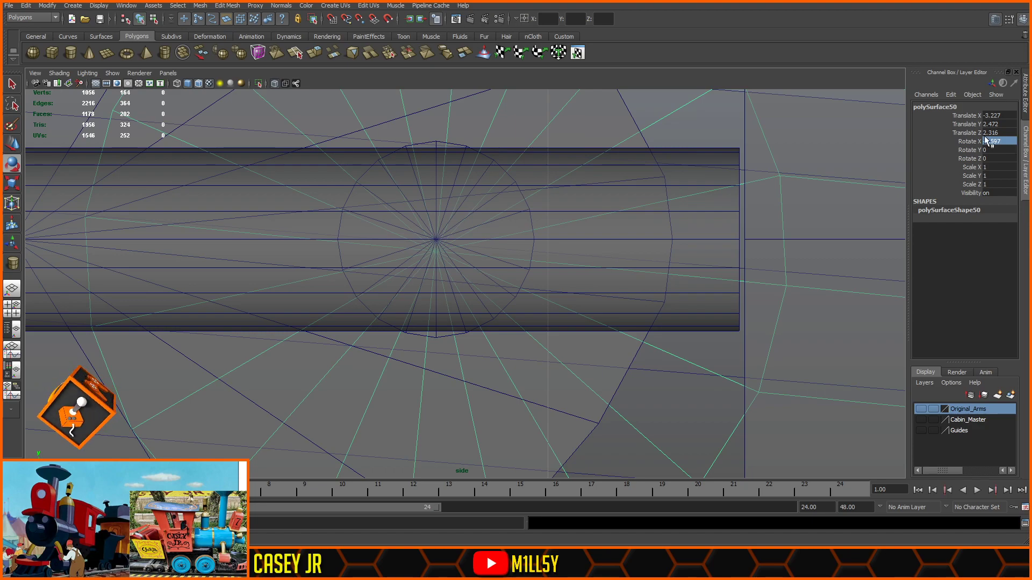
pyautogui.click(1002, 140)
pyautogui.moveTo(995, 142); pyautogui.dragTo(1003, 144)
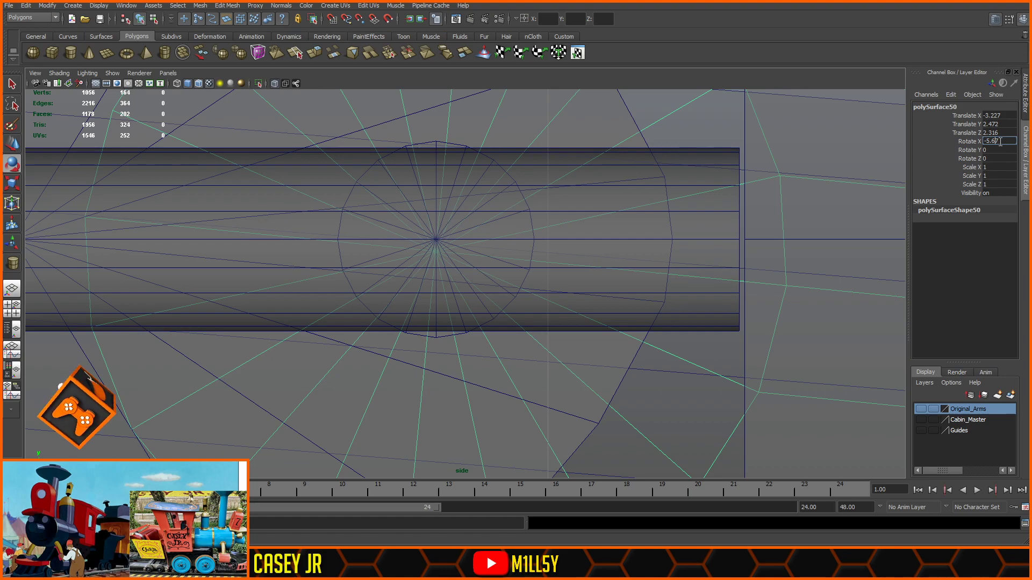
pyautogui.press('Return')
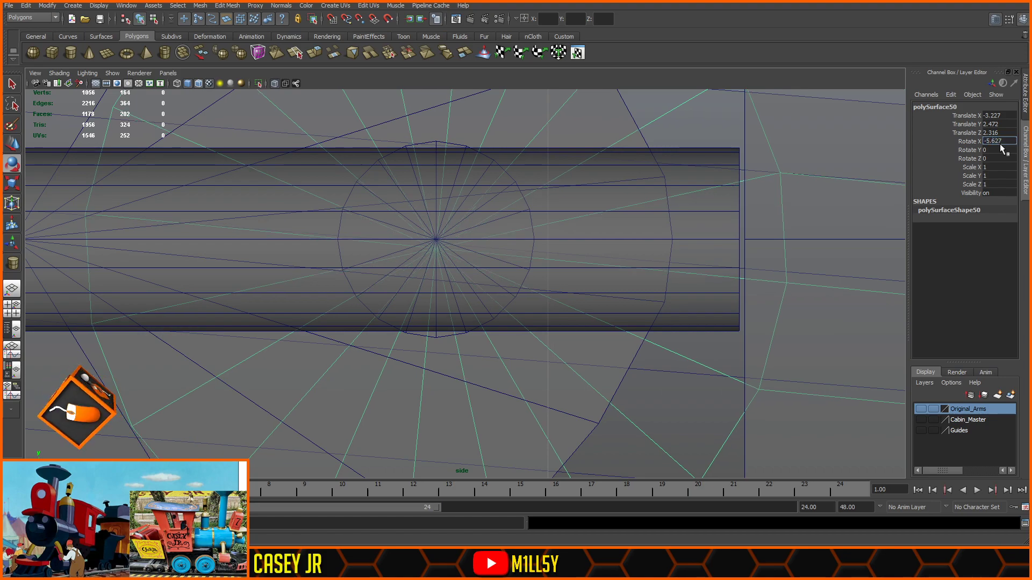
pyautogui.write('6')
pyautogui.press('Return')
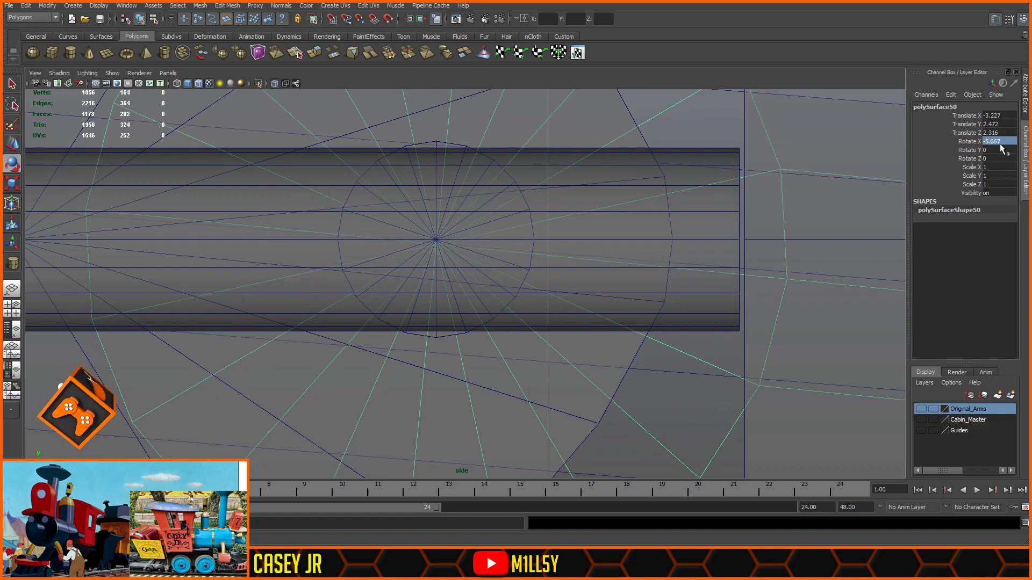
pyautogui.click(1000, 143)
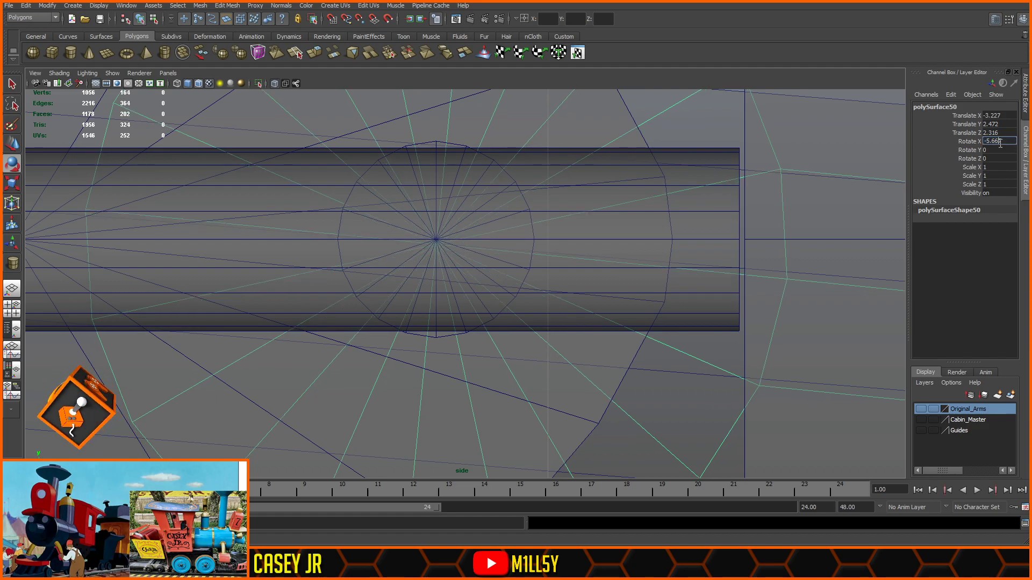
pyautogui.press('Return')
# - Delete the duplicate full-length connecting rod protruding in front of the crosshead block
pyautogui.scroll(-12, 578, 297)
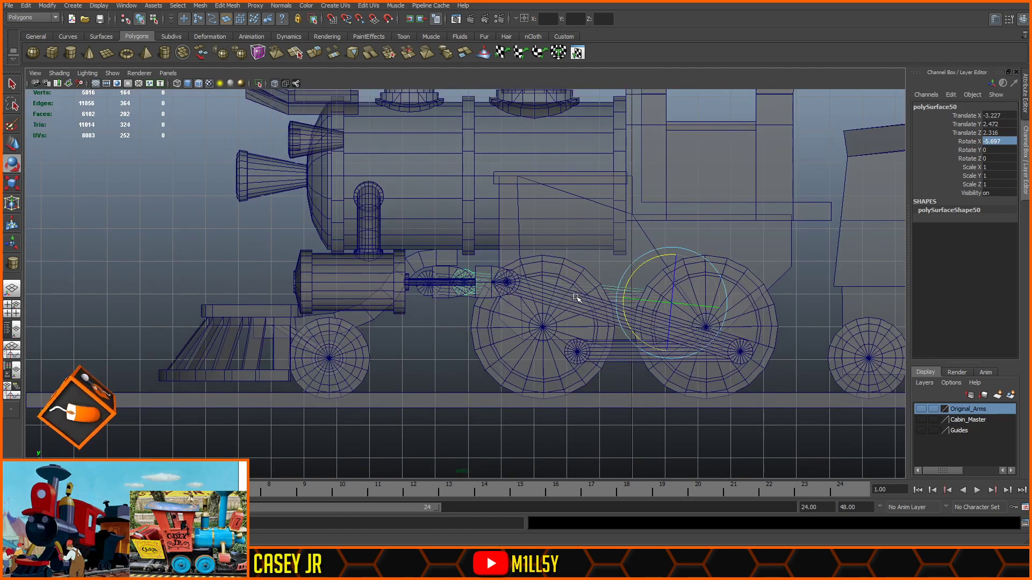
pyautogui.scroll(1, 504, 322)
pyautogui.scroll(5, 504, 322)
pyautogui.click(431, 373)
pyautogui.press('space')
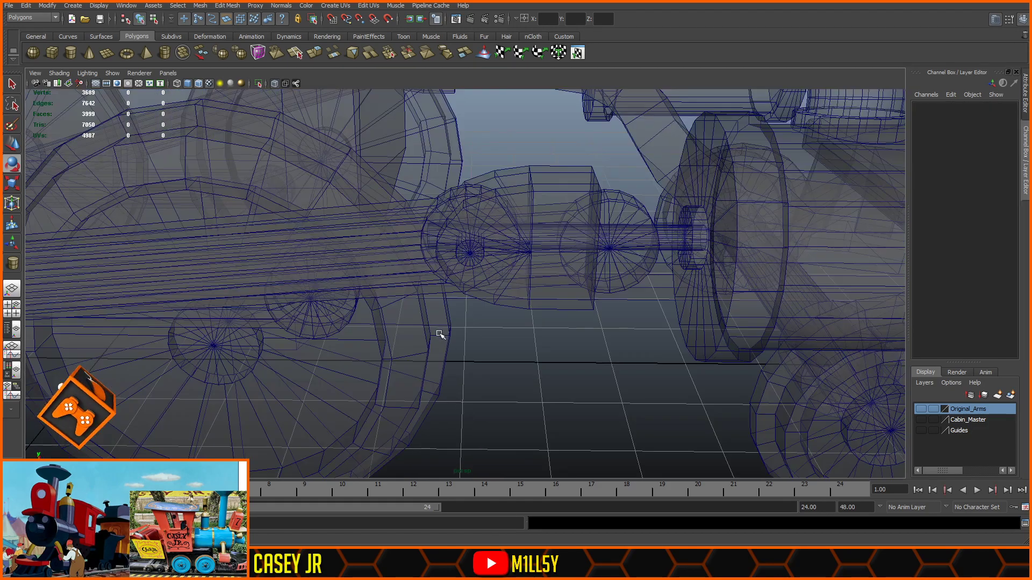
pyautogui.click(274, 84)
pyautogui.scroll(-3, 528, 297)
pyautogui.moveTo(574, 382)
pyautogui.keyDown('alt'); pyautogui.mouseDown()
pyautogui.moveTo(551, 378)
pyautogui.moveTo(543, 290)
pyautogui.mouseUp(); pyautogui.keyUp('alt')
pyautogui.click(531, 252)
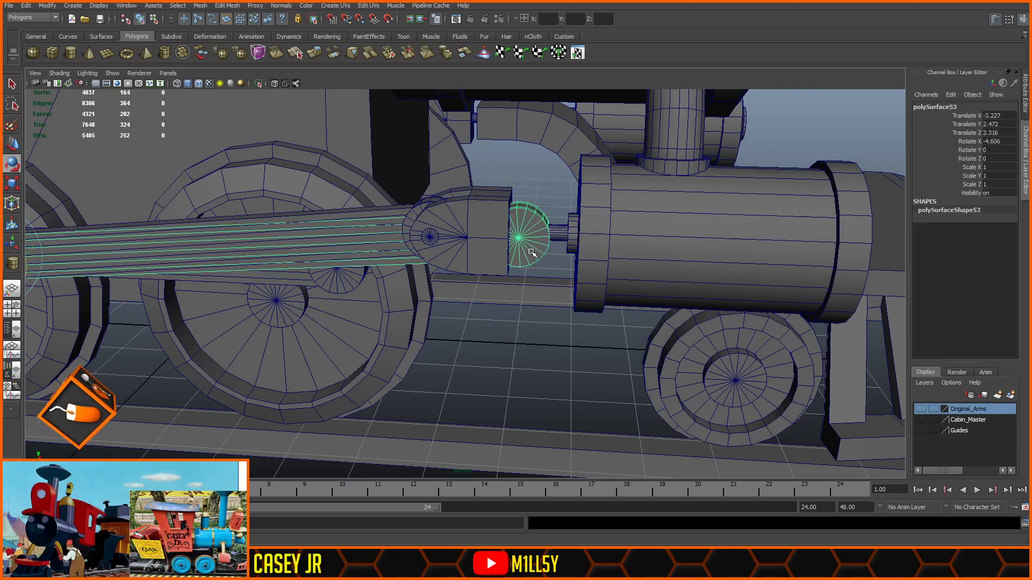
pyautogui.press('Delete')
# - Examine the shortened connecting rod's fit at its crosshead pin in the X-ray side view and around the locomotive in shaded perspective
pyautogui.keyDown('alt'); pyautogui.moveTo(532, 251); pyautogui.dragTo(535, 353); pyautogui.keyUp('alt')
pyautogui.keyDown('alt'); pyautogui.moveTo(446, 333); pyautogui.dragTo(671, 365, button='middle'); pyautogui.keyUp('alt')
pyautogui.click(436, 256)
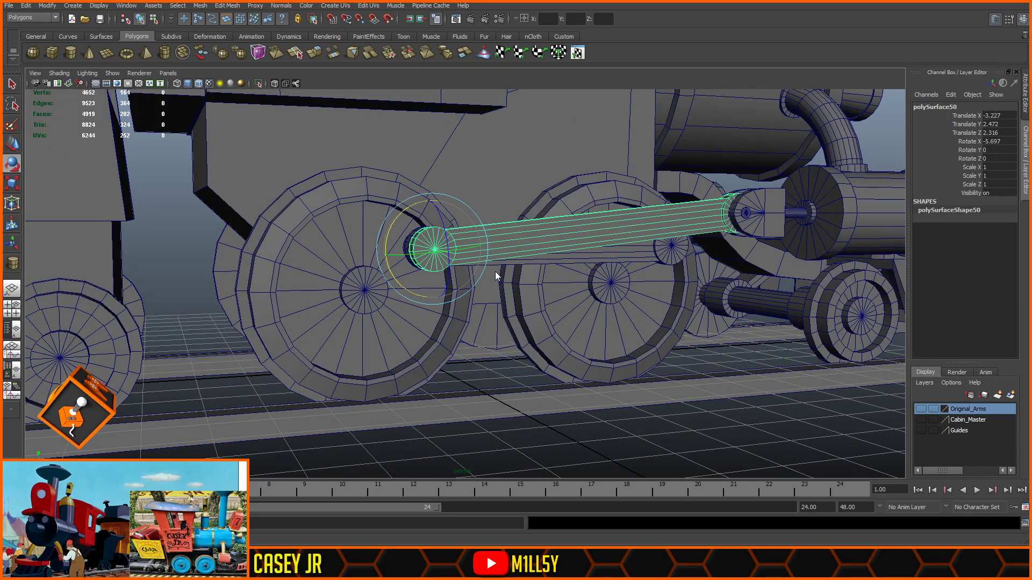
pyautogui.press('space')
pyautogui.press('space')
pyautogui.click(275, 83)
pyautogui.keyDown('alt'); pyautogui.moveTo(748, 194); pyautogui.dragTo(336, 146, button='middle'); pyautogui.keyUp('alt')
pyautogui.keyDown('alt'); pyautogui.moveTo(453, 189); pyautogui.dragTo(574, 242, button='right'); pyautogui.keyUp('alt')
pyautogui.scroll(6, 588, 253)
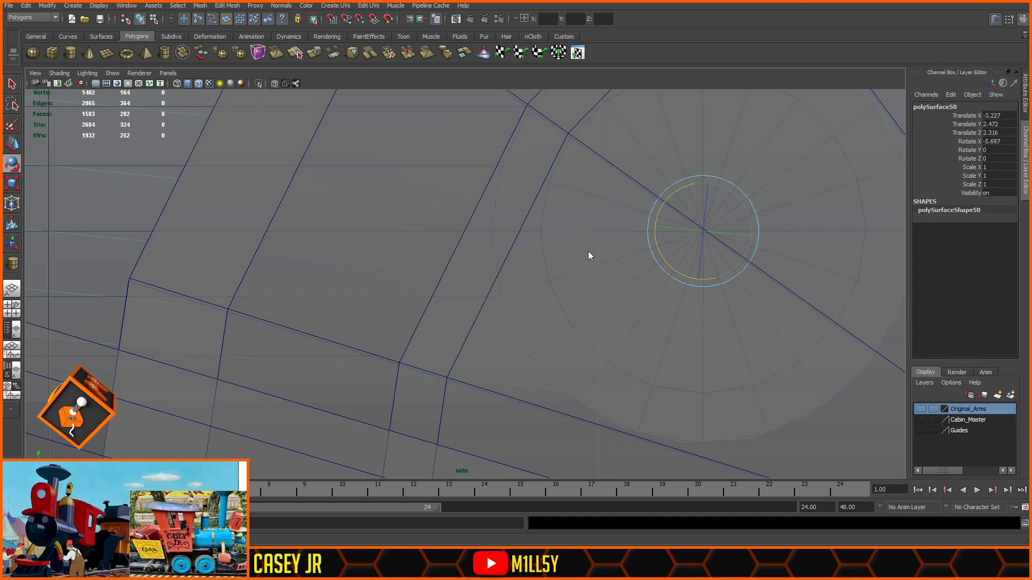
pyautogui.press('space')
pyautogui.press('space')
pyautogui.scroll(-3, 329, 115)
pyautogui.keyDown('alt'); pyautogui.moveTo(428, 229); pyautogui.dragTo(286, 170); pyautogui.keyUp('alt')
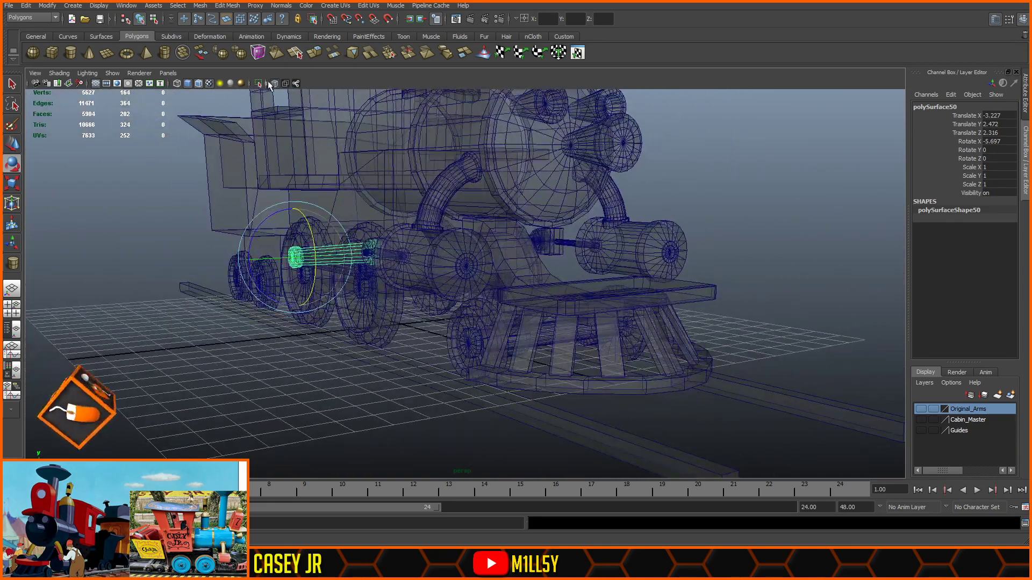
pyautogui.click(274, 84)
pyautogui.keyDown('alt'); pyautogui.moveTo(457, 177); pyautogui.dragTo(525, 170); pyautogui.keyUp('alt')
pyautogui.click(581, 363)
pyautogui.moveTo(598, 351)
pyautogui.keyDown('alt'); pyautogui.mouseDown()
pyautogui.moveTo(607, 345)
pyautogui.moveTo(585, 295)
pyautogui.moveTo(565, 292)
pyautogui.mouseUp(); pyautogui.keyUp('alt')
pyautogui.click(596, 314)
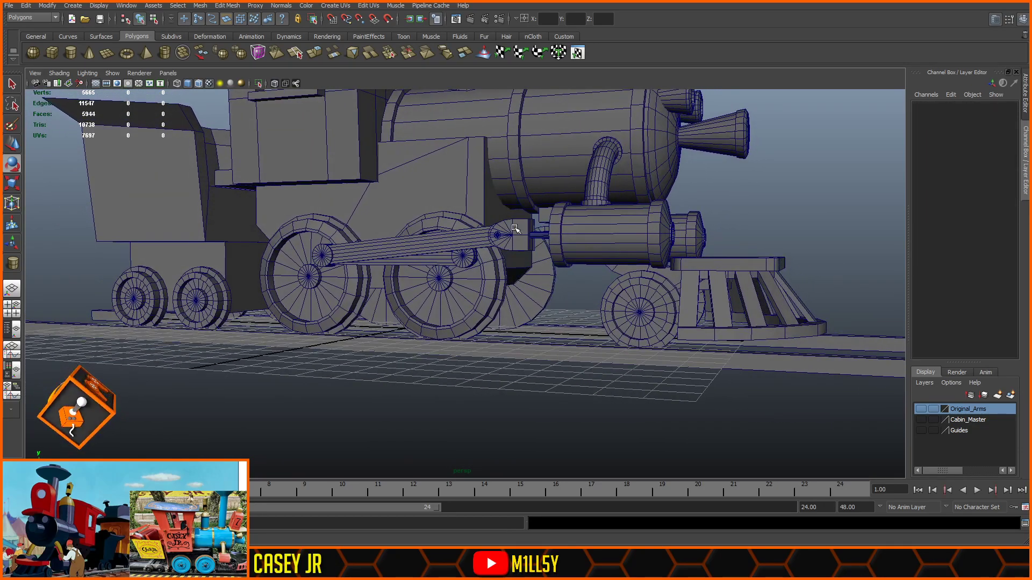
pyautogui.keyDown('alt'); pyautogui.moveTo(545, 259); pyautogui.dragTo(571, 270); pyautogui.keyUp('alt')
# - Group the shortened connecting rod and make a duplicate mirrored across the locomotive with Scale X -1
pyautogui.click(498, 247)
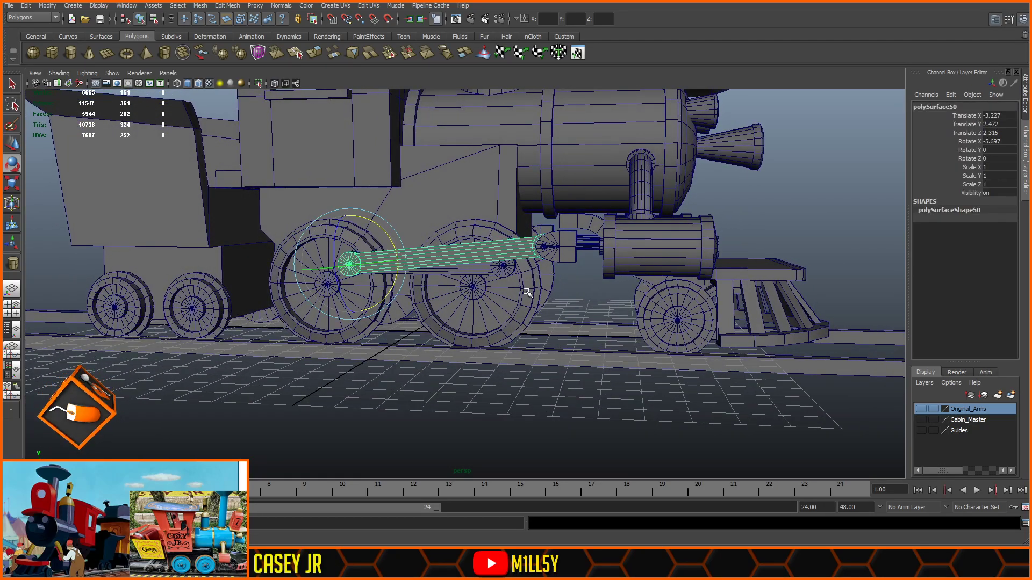
pyautogui.click(12, 144)
pyautogui.keyDown('alt'); pyautogui.moveTo(456, 253); pyautogui.dragTo(412, 266); pyautogui.keyUp('alt')
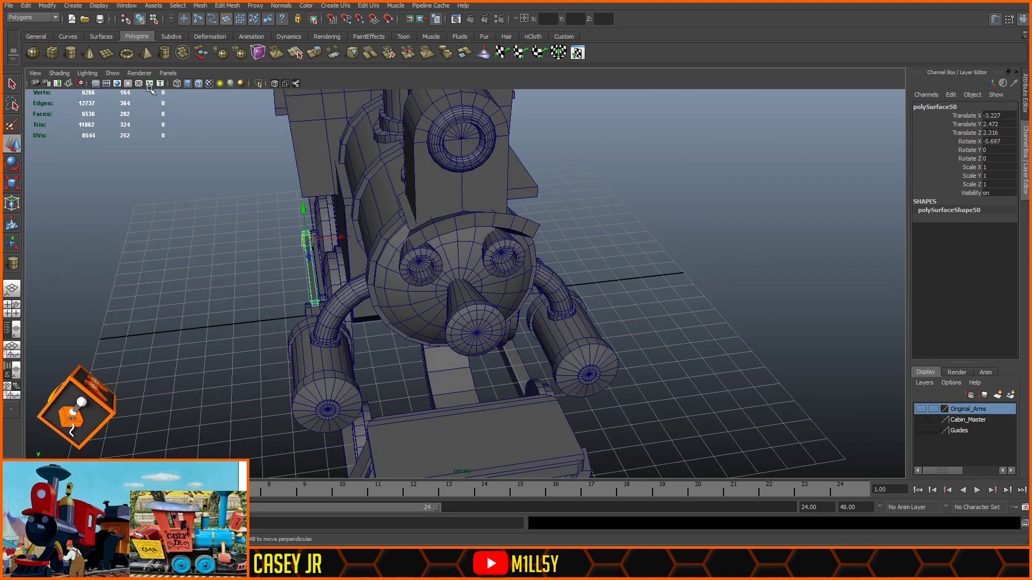
pyautogui.hotkey('ctrl', 'g')
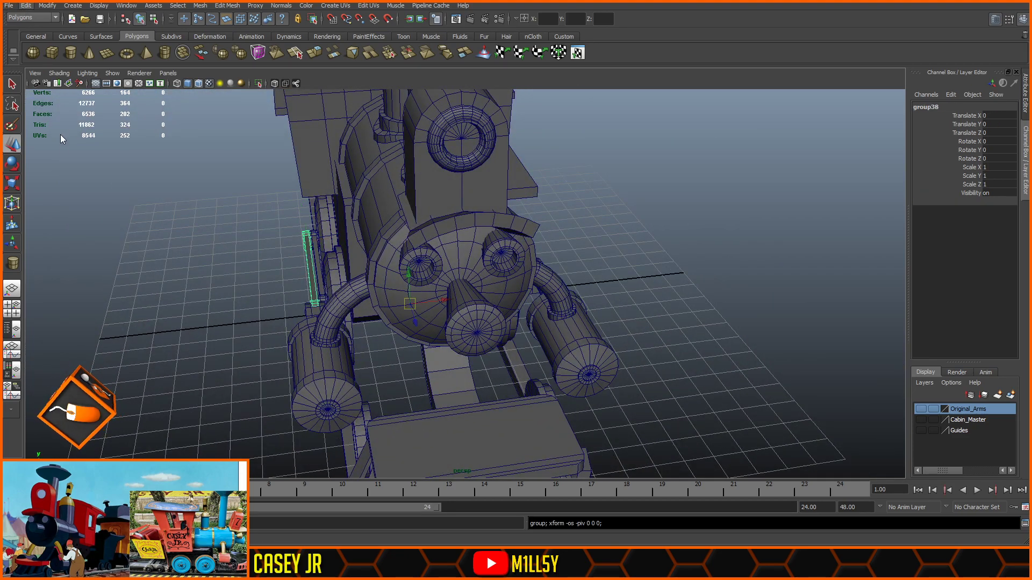
pyautogui.hotkey('ctrl', 'shift', 'd')
pyautogui.keyDown('alt'); pyautogui.moveTo(640, 280); pyautogui.dragTo(506, 262); pyautogui.keyUp('alt')
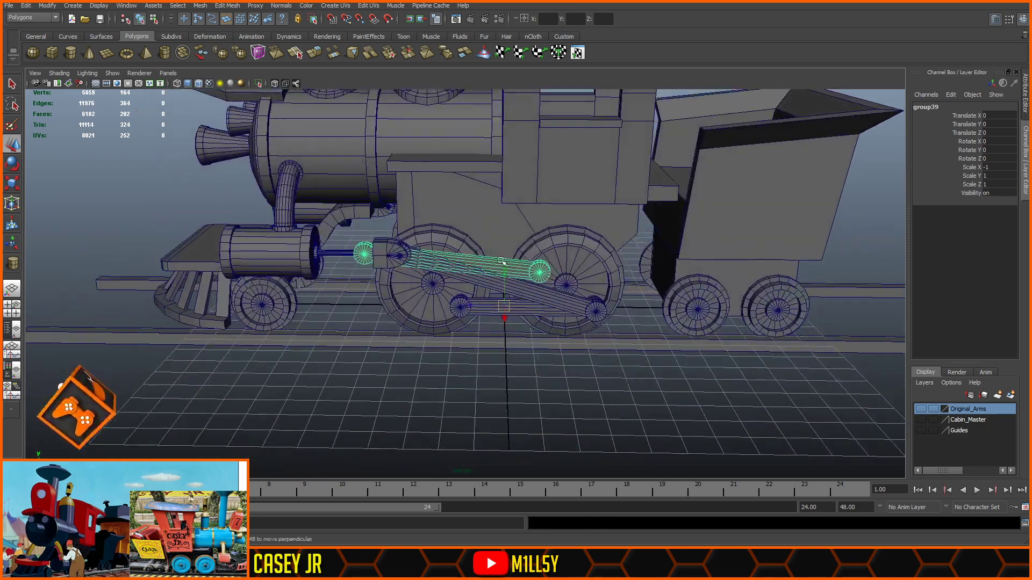
# - Move the mirrored connecting rod in side view to Translate Y 0.332 and Z 0.108, centring its rear end on the rear wheel's crank pin
pyautogui.keyDown('alt'); pyautogui.moveTo(442, 368); pyautogui.dragTo(417, 339, button='middle'); pyautogui.keyUp('alt')
pyautogui.keyDown('alt'); pyautogui.moveTo(416, 340); pyautogui.dragTo(540, 297, button='right'); pyautogui.keyUp('alt')
pyautogui.click(560, 252)
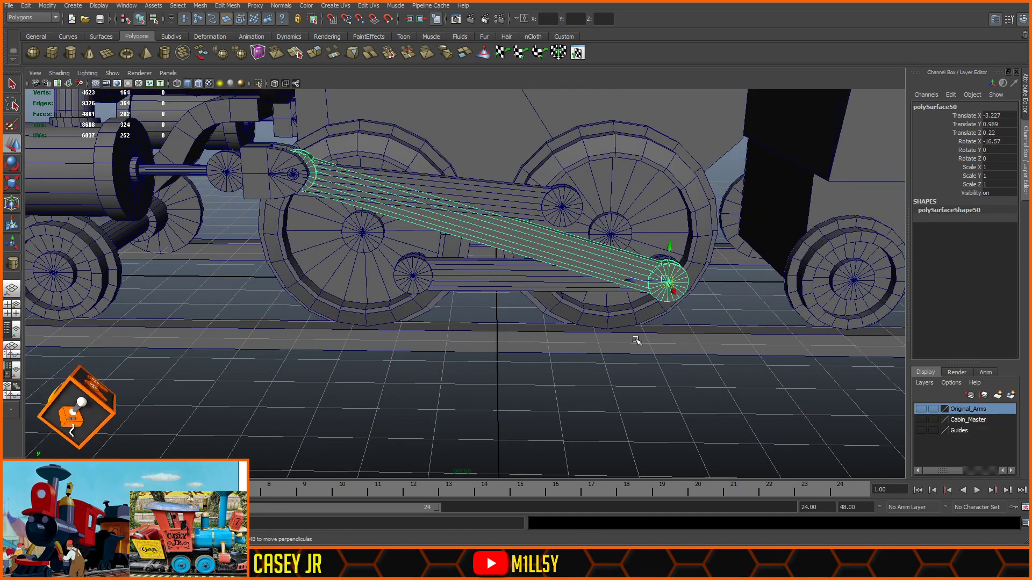
pyautogui.click(538, 205)
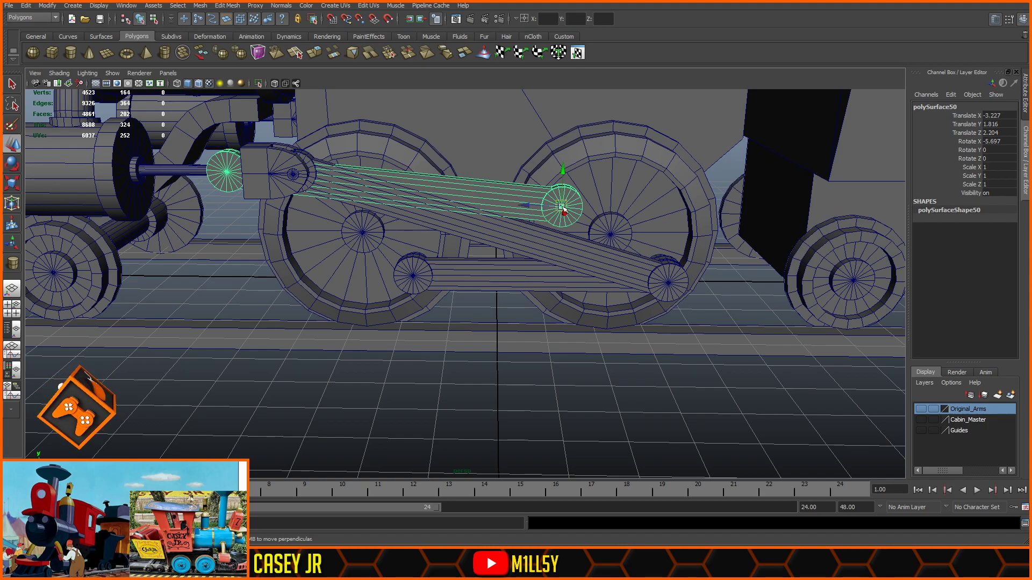
pyautogui.press('space')
pyautogui.press('space')
pyautogui.scroll(-10, 599, 216)
pyautogui.keyDown('alt'); pyautogui.moveTo(542, 286); pyautogui.dragTo(530, 240, button='middle'); pyautogui.keyUp('alt')
pyautogui.scroll(3, 497, 223)
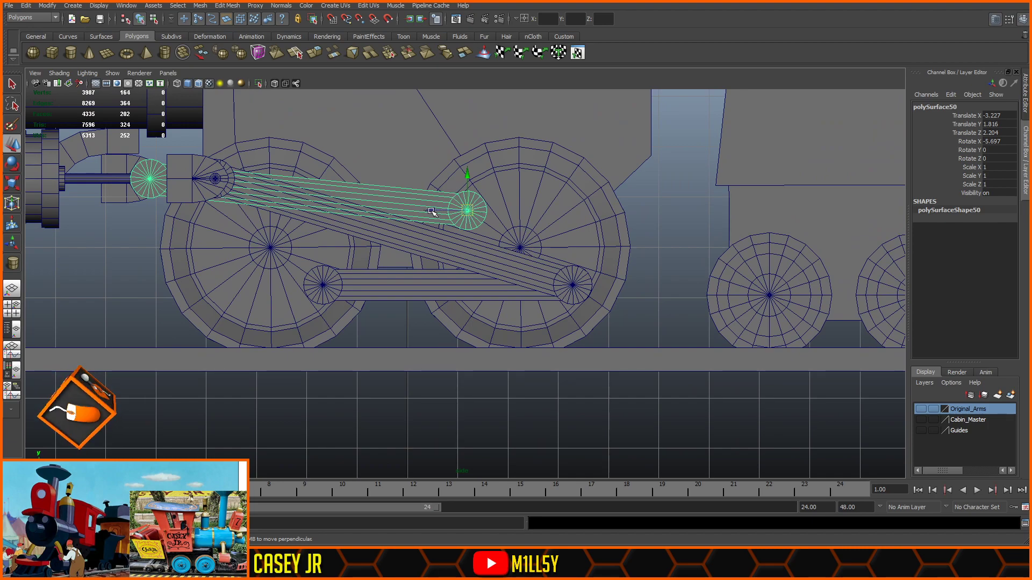
pyautogui.moveTo(470, 211); pyautogui.dragTo(592, 260)
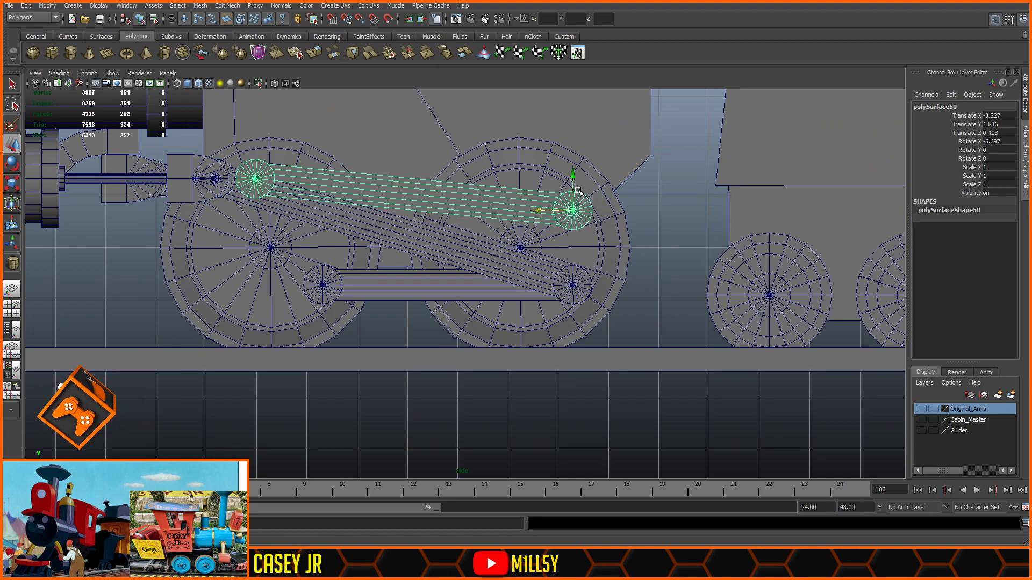
pyautogui.moveTo(575, 175); pyautogui.dragTo(572, 290)
# - Rotate the mirrored connecting rod about its rear pivot to -19.419 on X, levelling its front end with the crosshead pin
pyautogui.keyDown('alt'); pyautogui.moveTo(408, 207); pyautogui.dragTo(496, 228, button='middle'); pyautogui.keyUp('alt')
pyautogui.scroll(3, 115, 153)
pyautogui.click(10, 165)
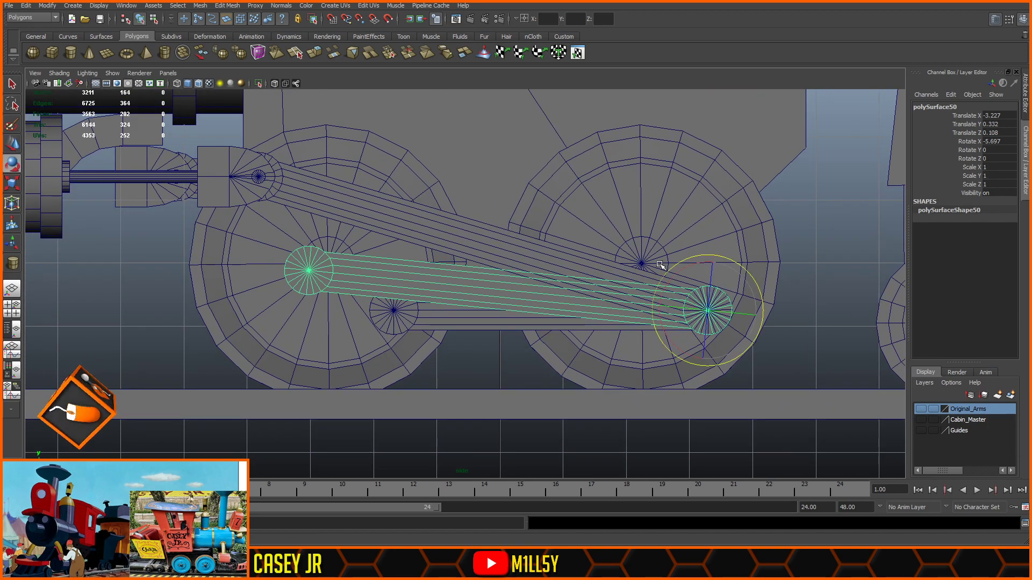
pyautogui.moveTo(679, 274)
pyautogui.mouseDown()
pyautogui.moveTo(678, 261)
pyautogui.moveTo(687, 265)
pyautogui.mouseUp()
pyautogui.keyDown('alt'); pyautogui.moveTo(261, 196); pyautogui.dragTo(435, 258, button='middle'); pyautogui.keyUp('alt')
pyautogui.scroll(3, 435, 259)
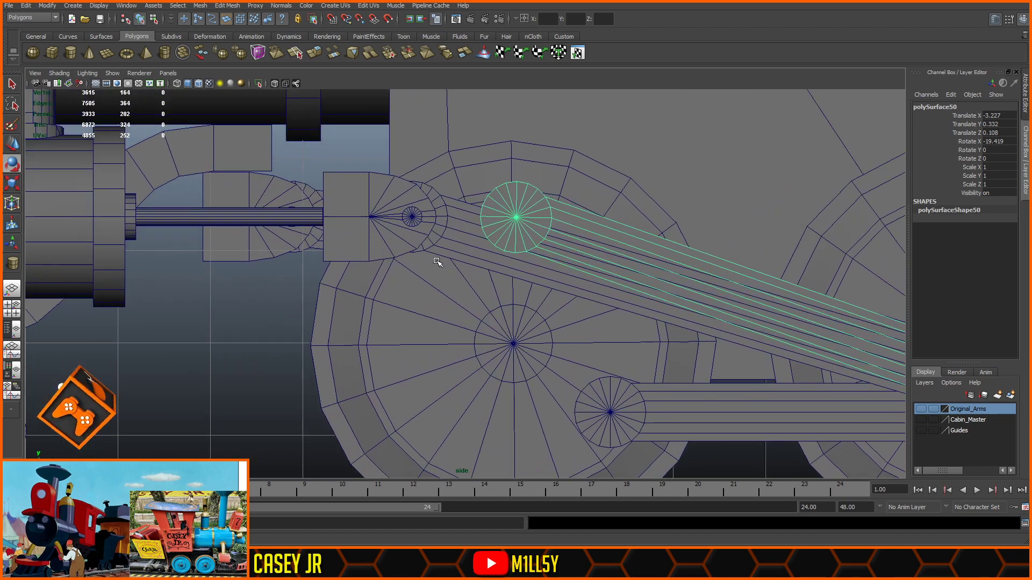
# - Slide the crosshead block and pin along Z in X-ray side view onto the mirrored rod's front end, putting the pin at about Z 2.688
pyautogui.keyDown('alt'); pyautogui.moveTo(369, 196); pyautogui.dragTo(360, 265, button='middle'); pyautogui.keyUp('alt')
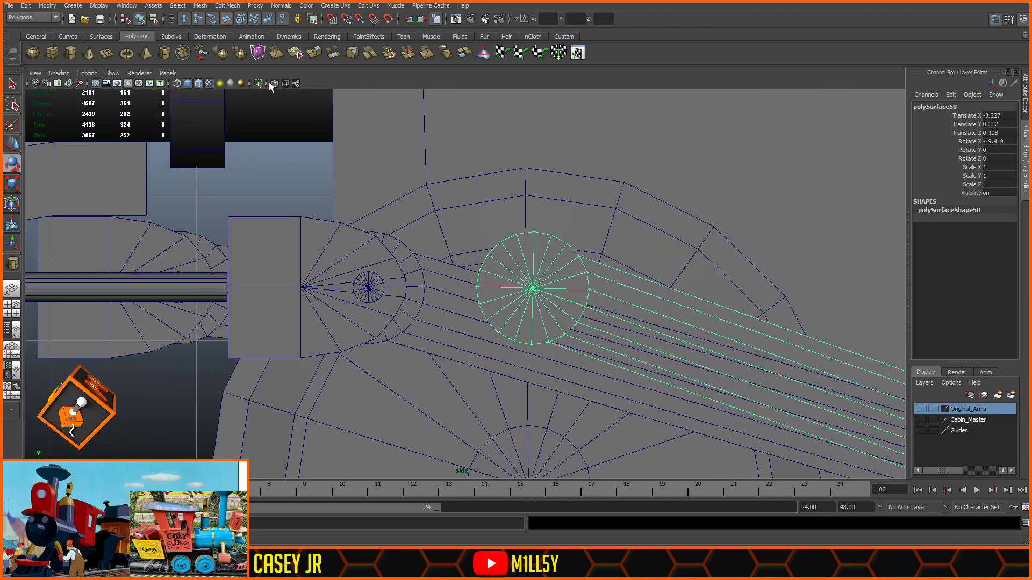
pyautogui.scroll(4, 385, 225)
pyautogui.click(323, 289)
pyautogui.keyDown('shift'); pyautogui.click(215, 267); pyautogui.keyUp('shift')
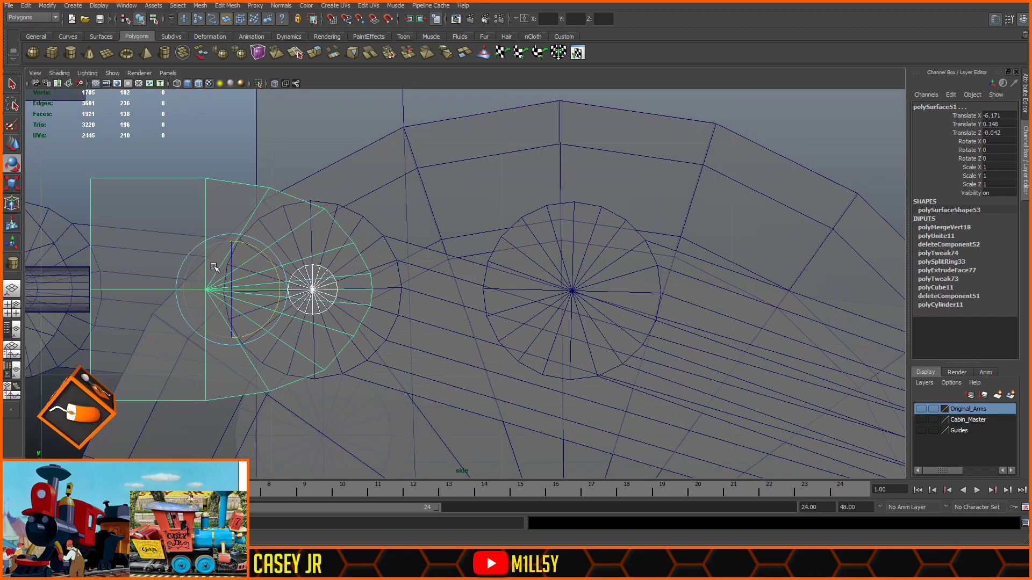
pyautogui.click(11, 143)
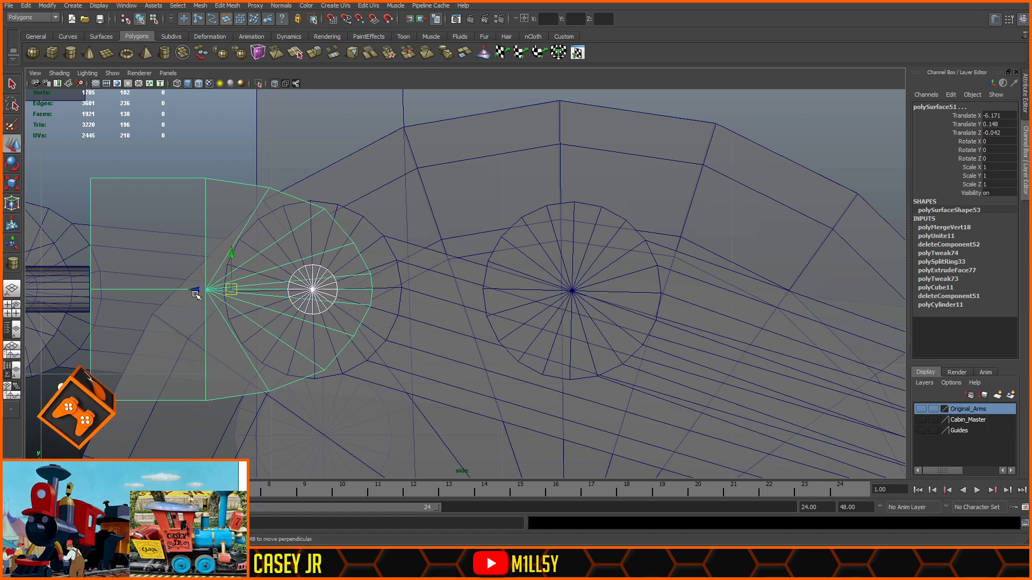
pyautogui.moveTo(195, 290); pyautogui.dragTo(455, 295)
pyautogui.keyDown('alt'); pyautogui.moveTo(696, 270); pyautogui.dragTo(476, 199, button='middle'); pyautogui.keyUp('alt')
pyautogui.scroll(3, 475, 198)
pyautogui.keyDown('alt'); pyautogui.moveTo(364, 197); pyautogui.dragTo(504, 311, button='middle'); pyautogui.keyUp('alt')
pyautogui.scroll(5, 518, 312)
# - Refine the mirrored connecting rod's Rotate X to -19.469 to centre its front end on the crosshead pin
pyautogui.click(620, 325)
pyautogui.keyDown('alt'); pyautogui.moveTo(600, 345); pyautogui.dragTo(618, 297, button='middle'); pyautogui.keyUp('alt')
pyautogui.scroll(4, 635, 283)
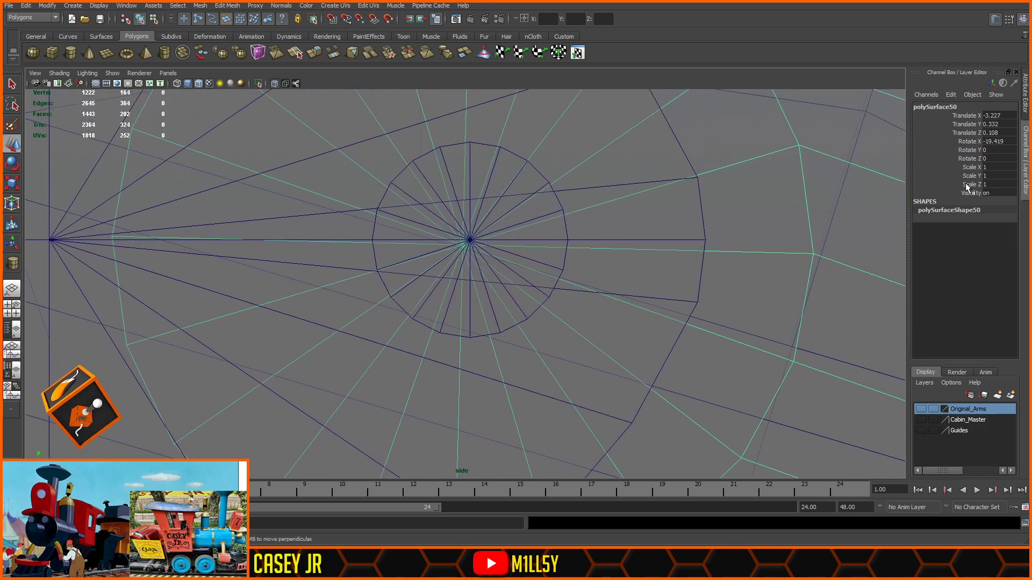
pyautogui.click(1001, 142)
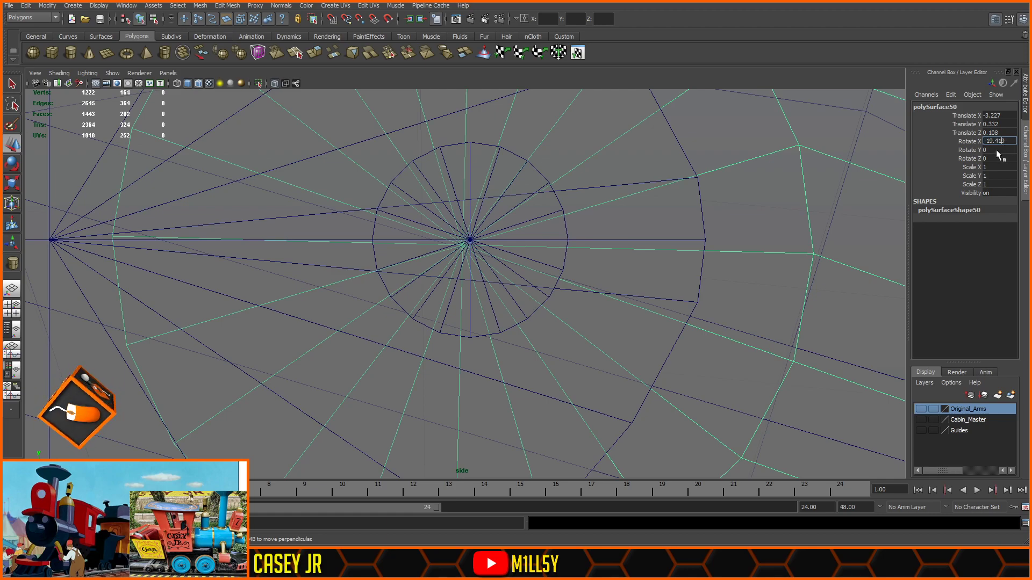
pyautogui.write('4')
pyautogui.press('Return')
pyautogui.doubleClick(1001, 144)
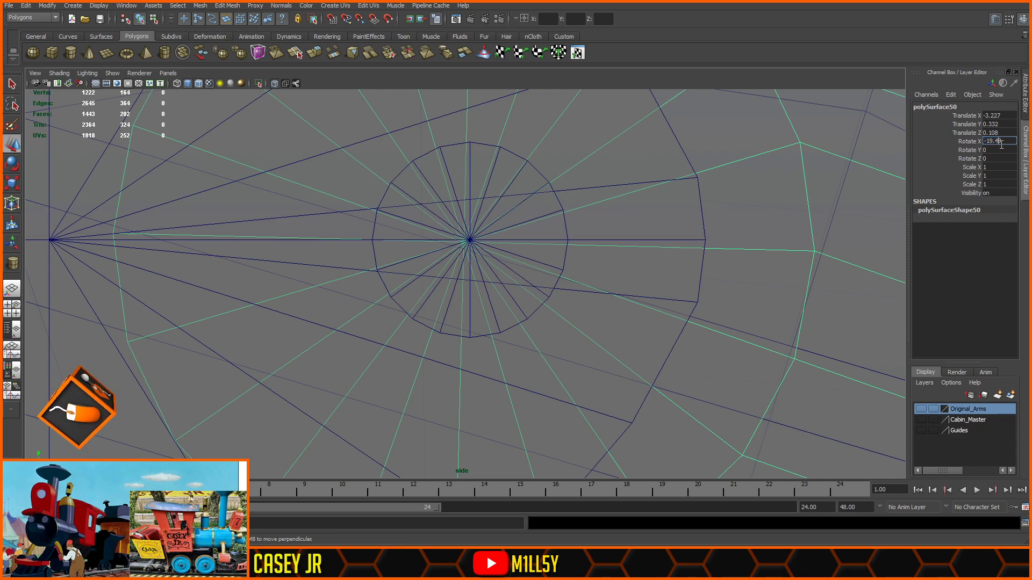
pyautogui.write('469')
pyautogui.press('Return')
# - Nudge the crosshead block and pin along Z to line up exactly with the mirrored rod's front-end centre, with the pin at Translate Z 2.695
pyautogui.scroll(-10, 507, 316)
pyautogui.scroll(10, 449, 283)
pyautogui.click(450, 283)
pyautogui.click(462, 283)
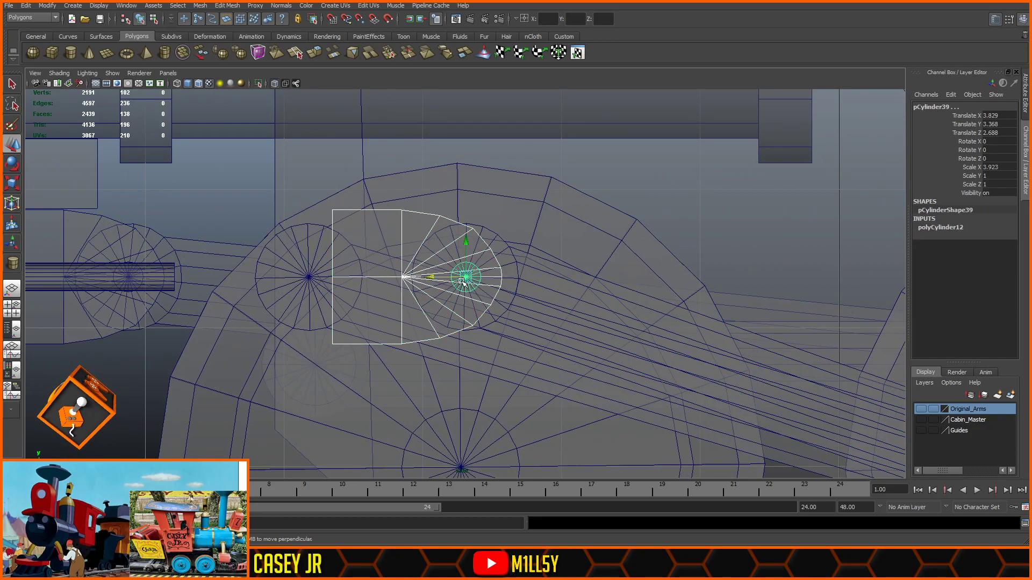
pyautogui.scroll(5, 430, 281)
pyautogui.scroll(3, 438, 263)
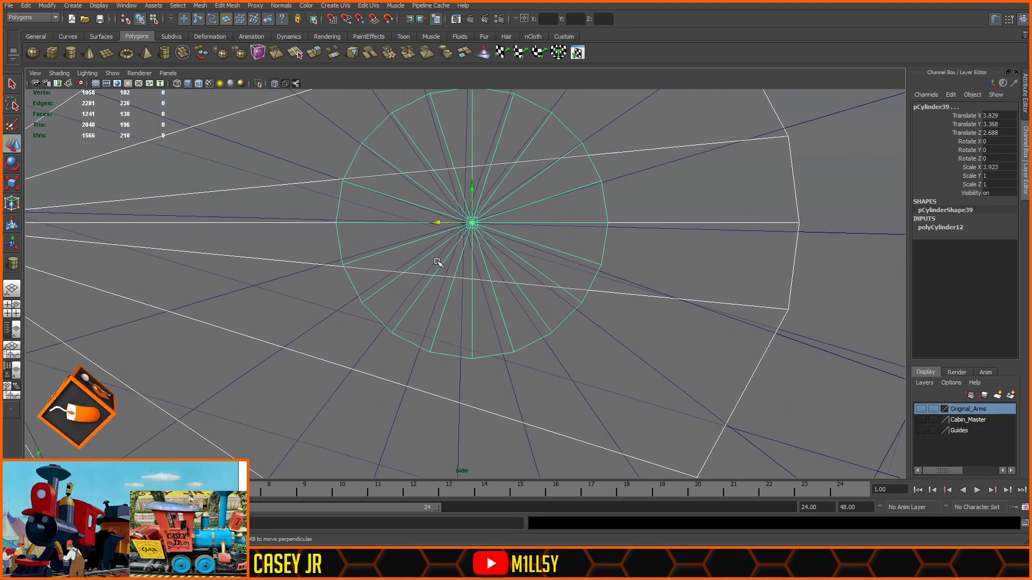
pyautogui.moveTo(442, 222); pyautogui.dragTo(431, 224)
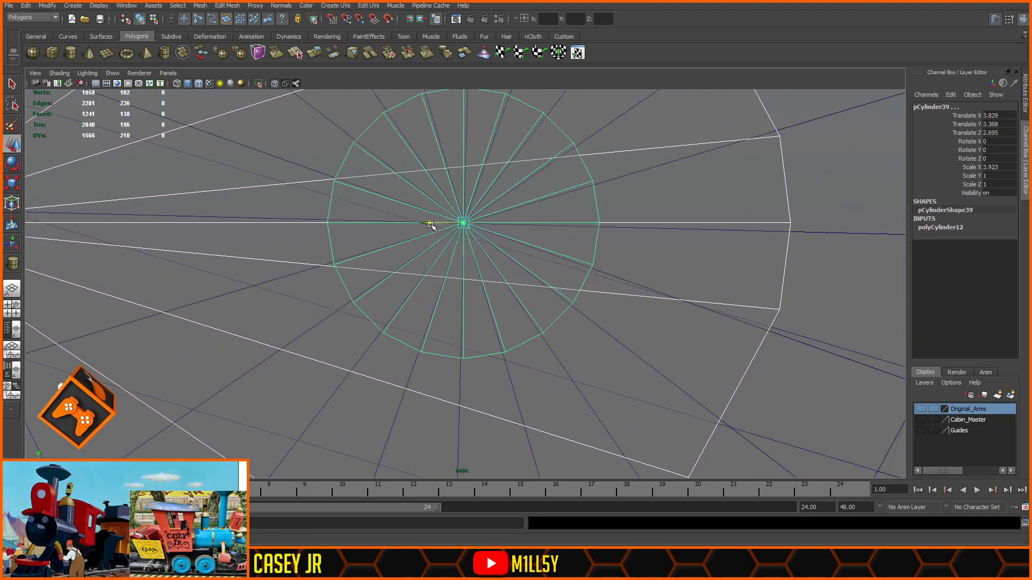
pyautogui.scroll(-8, 424, 234)
pyautogui.scroll(-1, 424, 234)
pyautogui.scroll(5, 392, 235)
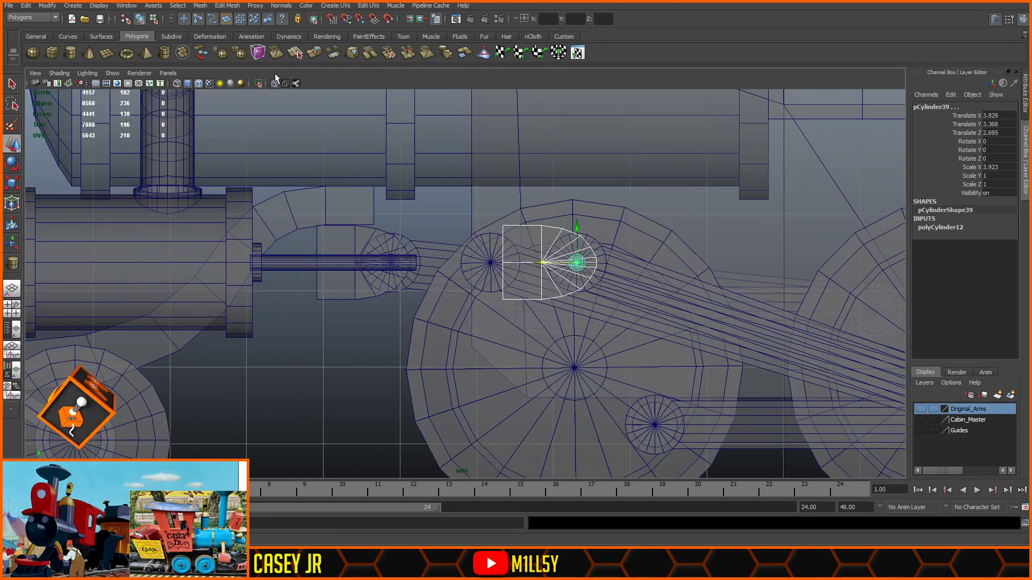
pyautogui.scroll(2, 280, 86)
pyautogui.scroll(1, 369, 272)
pyautogui.click(378, 255)
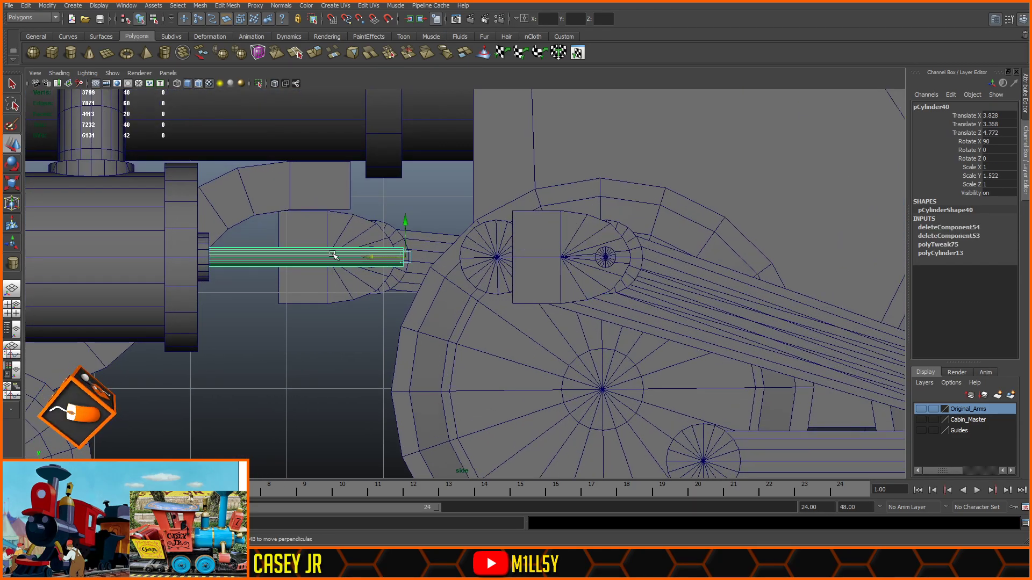
pyautogui.press('F8')
pyautogui.moveTo(422, 222); pyautogui.dragTo(480, 265)
pyautogui.hotkey('ctrl', 'z')
# - Delete the leftover full-length connecting rod that protrudes in front of the crosshead block on this side
pyautogui.press('space')
pyautogui.press('space')
pyautogui.keyDown('alt'); pyautogui.moveTo(467, 240); pyautogui.dragTo(467, 285); pyautogui.keyUp('alt')
pyautogui.keyDown('alt'); pyautogui.moveTo(348, 283); pyautogui.dragTo(492, 275, button='middle'); pyautogui.keyUp('alt')
pyautogui.scroll(1, 491, 276)
pyautogui.click(461, 244)
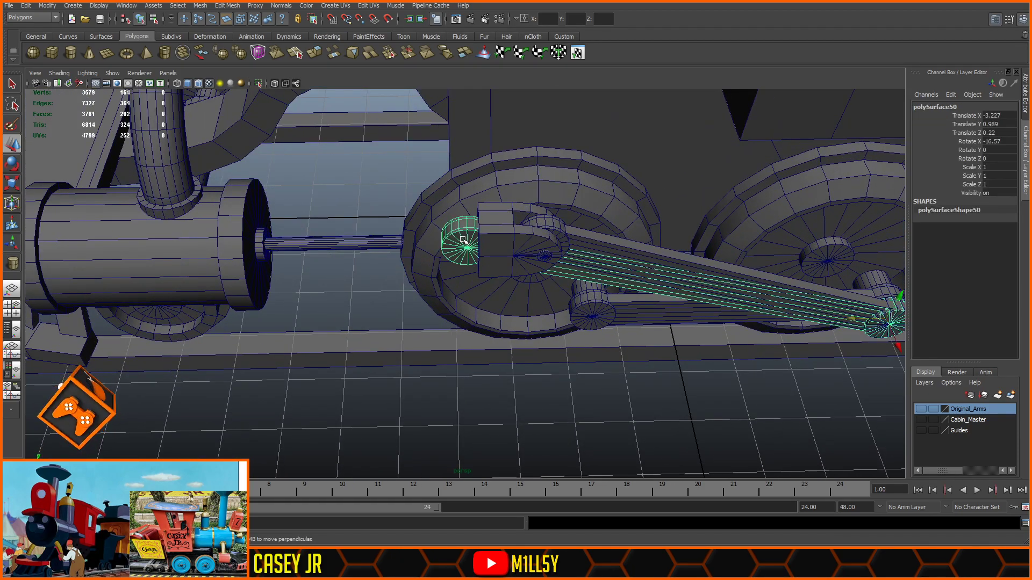
pyautogui.press('Delete')
# - Extend the piston rod by snapping its rear end to the crosshead block's front face and its front-end vertices to the cylinder
pyautogui.click(385, 241)
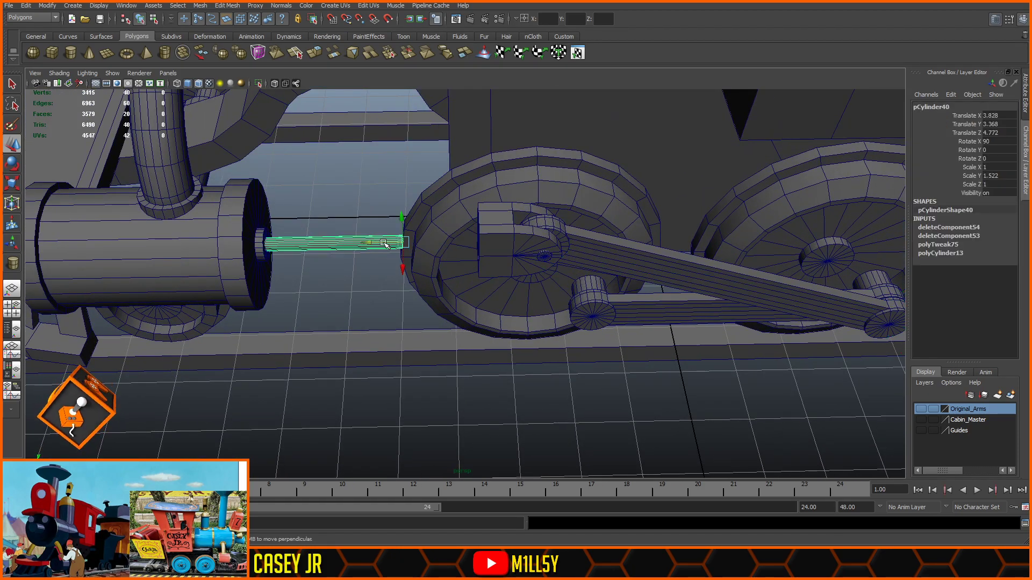
pyautogui.press('v')
pyautogui.moveTo(367, 245); pyautogui.dragTo(472, 248)
pyautogui.moveTo(338, 234); pyautogui.dragTo(323, 231, button='right')
pyautogui.moveTo(352, 230); pyautogui.dragTo(274, 239)
pyautogui.press('v')
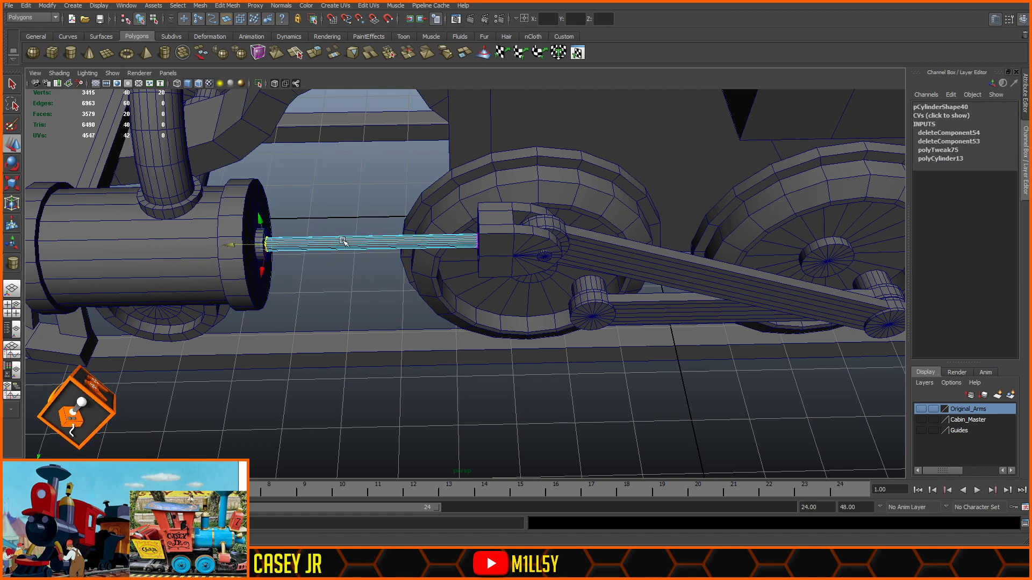
pyautogui.click(357, 307)
# - Shorten the opposite side's piston rod by moving its rear-end vertices forward to the crosshead block's face, using X-ray display
pyautogui.scroll(-4, 376, 301)
pyautogui.keyDown('alt'); pyautogui.moveTo(403, 295); pyautogui.dragTo(672, 276); pyautogui.keyUp('alt')
pyautogui.keyDown('alt'); pyautogui.moveTo(626, 288); pyautogui.dragTo(548, 270, button='middle'); pyautogui.keyUp('alt')
pyautogui.scroll(2, 549, 270)
pyautogui.click(532, 221)
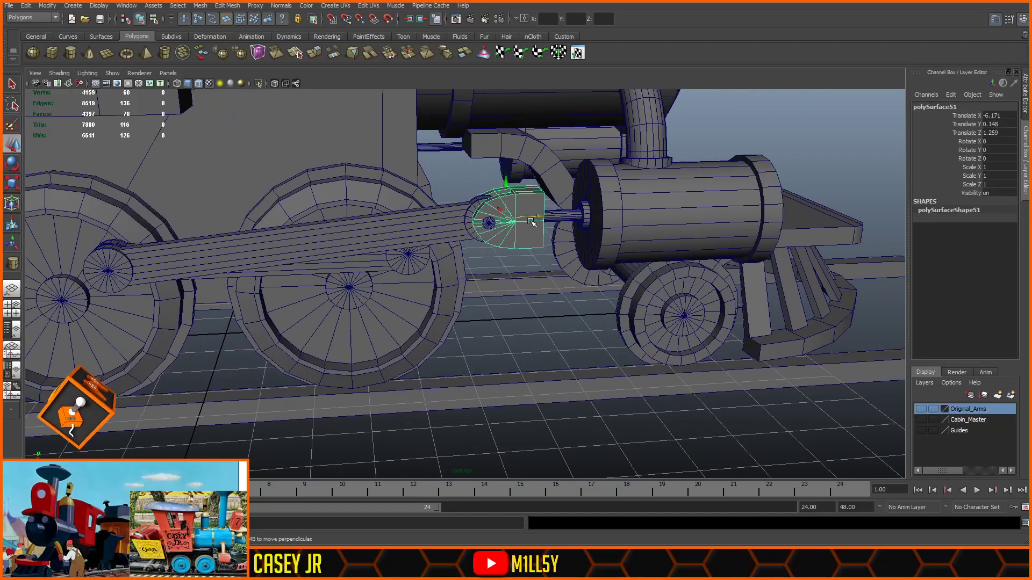
pyautogui.moveTo(531, 221); pyautogui.dragTo(492, 215, button='right')
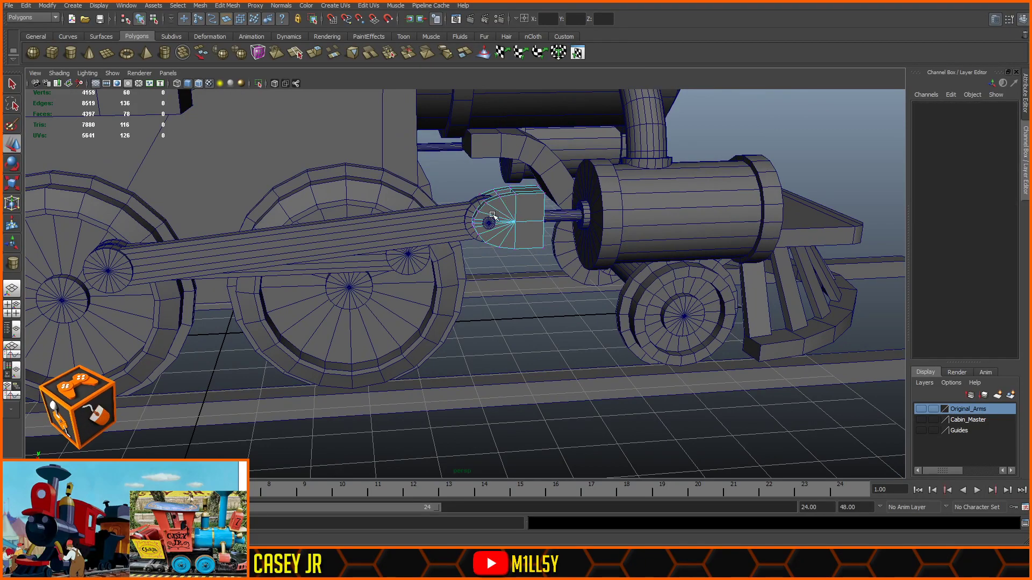
pyautogui.click(279, 83)
pyautogui.click(558, 218)
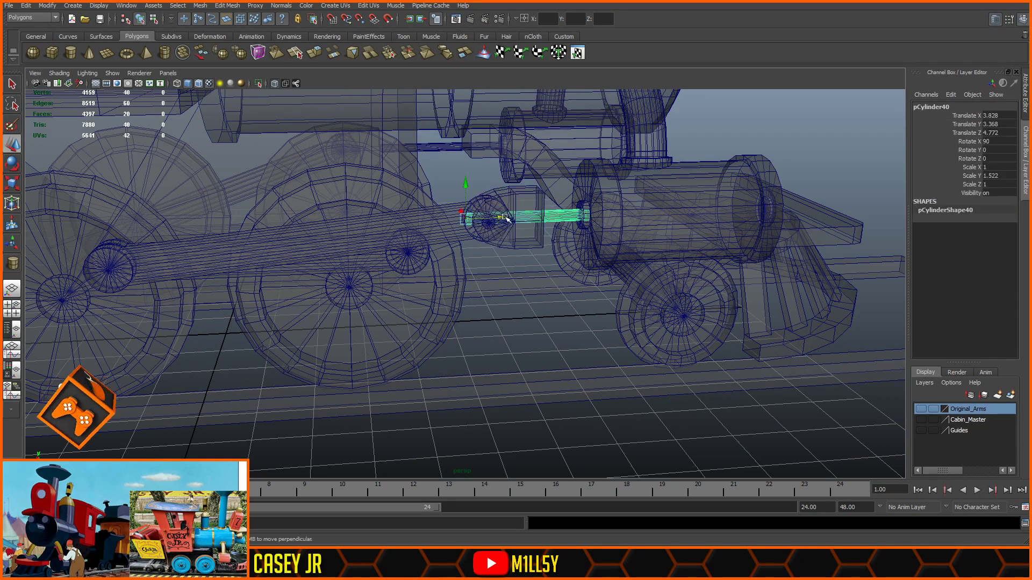
pyautogui.moveTo(505, 218); pyautogui.dragTo(469, 217, button='right')
pyautogui.moveTo(479, 194); pyautogui.dragTo(413, 261)
pyautogui.keyDown('alt'); pyautogui.moveTo(537, 245); pyautogui.dragTo(517, 249); pyautogui.keyUp('alt')
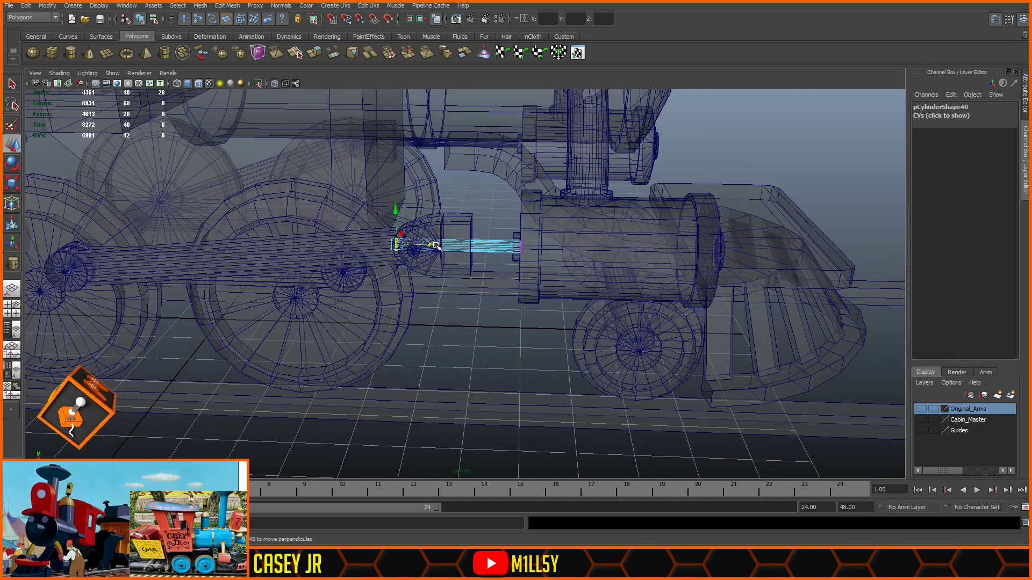
pyautogui.moveTo(431, 246); pyautogui.dragTo(549, 248)
pyautogui.click(472, 316)
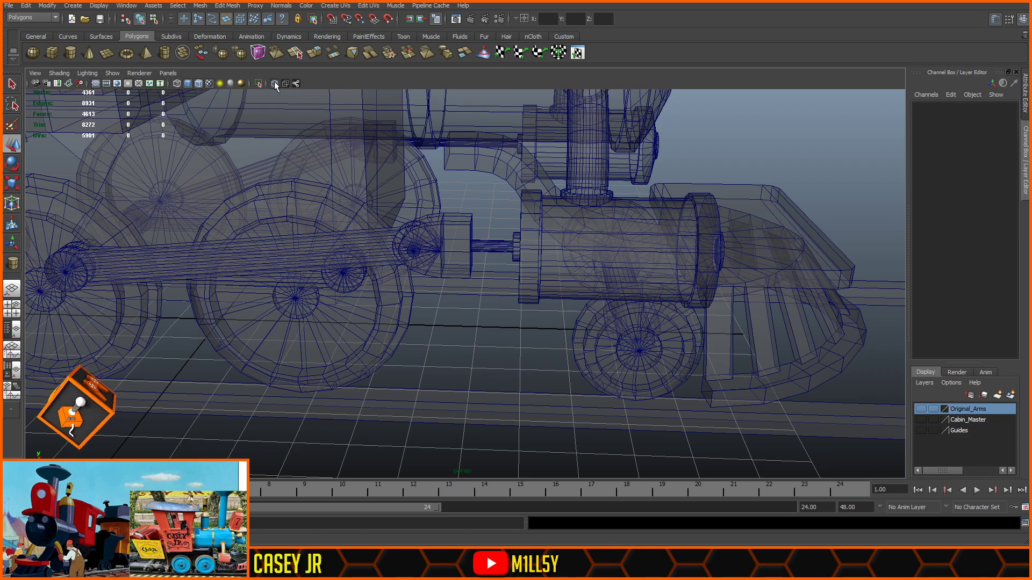
# - Return to the shaded display and review the whole locomotive with its fitted rods and crossheads
pyautogui.click(275, 84)
pyautogui.scroll(-5, 416, 208)
pyautogui.moveTo(630, 220)
pyautogui.keyDown('alt'); pyautogui.mouseDown()
pyautogui.moveTo(633, 209)
pyautogui.moveTo(471, 206)
pyautogui.moveTo(491, 226)
pyautogui.mouseUp(); pyautogui.keyUp('alt')
pyautogui.keyDown('alt'); pyautogui.moveTo(594, 277); pyautogui.dragTo(580, 387); pyautogui.keyUp('alt')
pyautogui.keyDown('alt'); pyautogui.moveTo(580, 387); pyautogui.dragTo(608, 381, button='middle'); pyautogui.keyUp('alt')
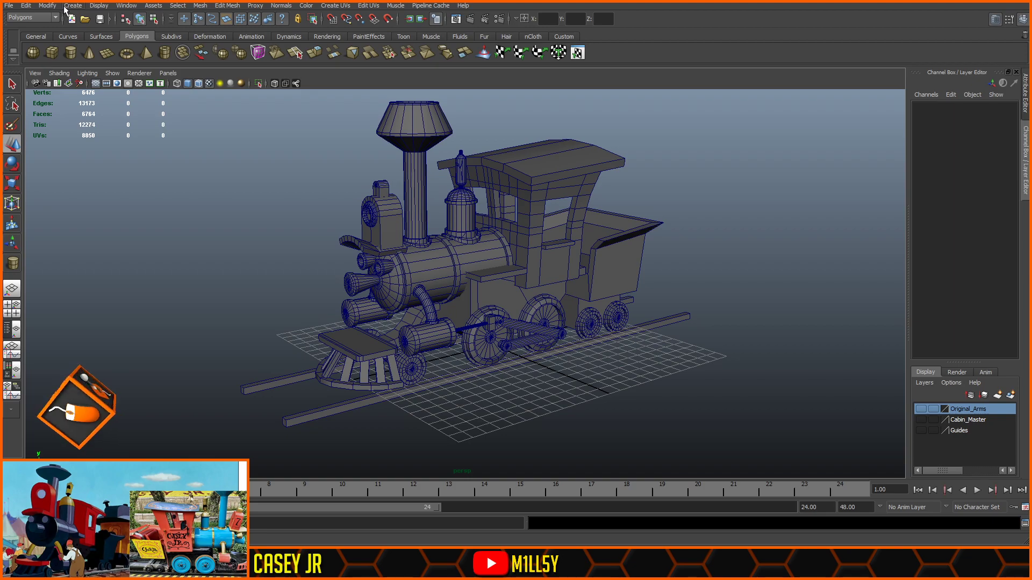
pyautogui.scroll(2, 189, 110)
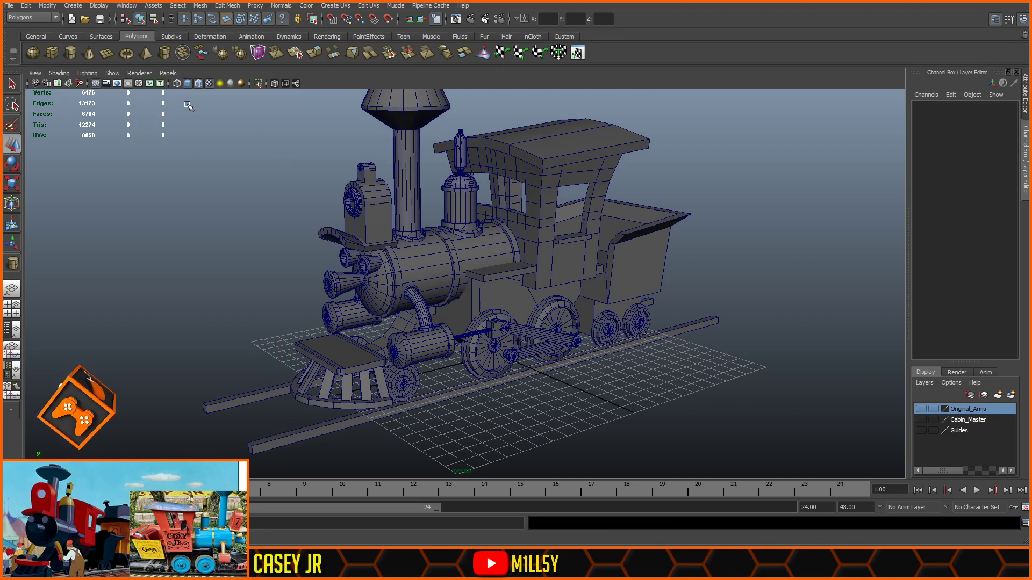
# - Hide the wireframe on the shaded display and examine the whole locomotive from the front and side, especially the cab and tender
pyautogui.click(194, 84)
pyautogui.moveTo(543, 366)
pyautogui.keyDown('alt'); pyautogui.mouseDown()
pyautogui.moveTo(437, 322)
pyautogui.moveTo(680, 368)
pyautogui.moveTo(767, 366)
pyautogui.moveTo(624, 355)
pyautogui.moveTo(519, 371)
pyautogui.moveTo(583, 376)
pyautogui.mouseUp(); pyautogui.keyUp('alt')
pyautogui.keyDown('alt'); pyautogui.moveTo(583, 376); pyautogui.dragTo(561, 391, button='middle'); pyautogui.keyUp('alt')
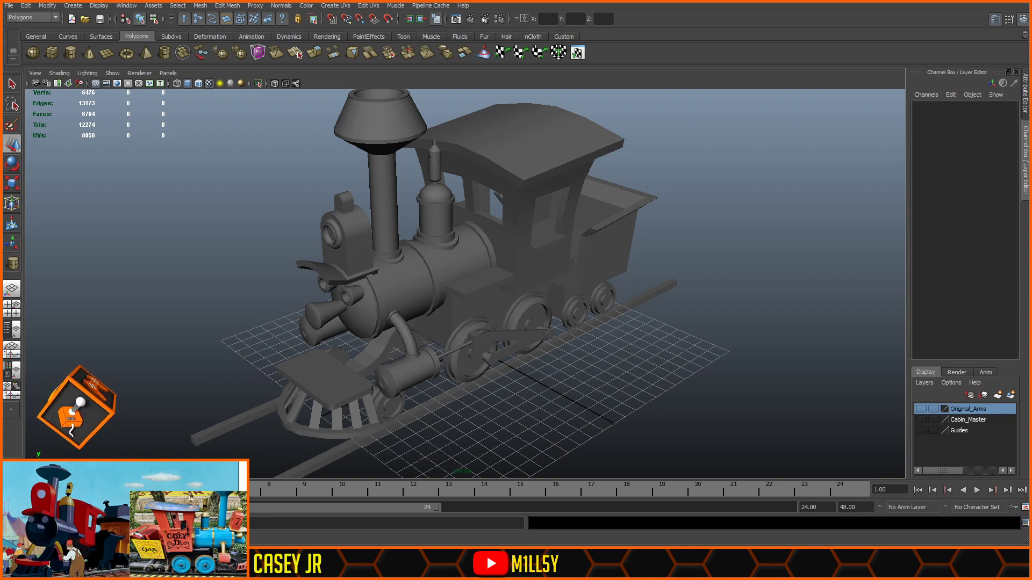
pyautogui.keyDown('alt'); pyautogui.moveTo(754, 240); pyautogui.dragTo(733, 224); pyautogui.keyUp('alt')
pyautogui.keyDown('alt'); pyautogui.moveTo(744, 178); pyautogui.dragTo(654, 261, button='middle'); pyautogui.keyUp('alt')
pyautogui.keyDown('alt'); pyautogui.moveTo(654, 260); pyautogui.dragTo(682, 237, button='right'); pyautogui.keyUp('alt')
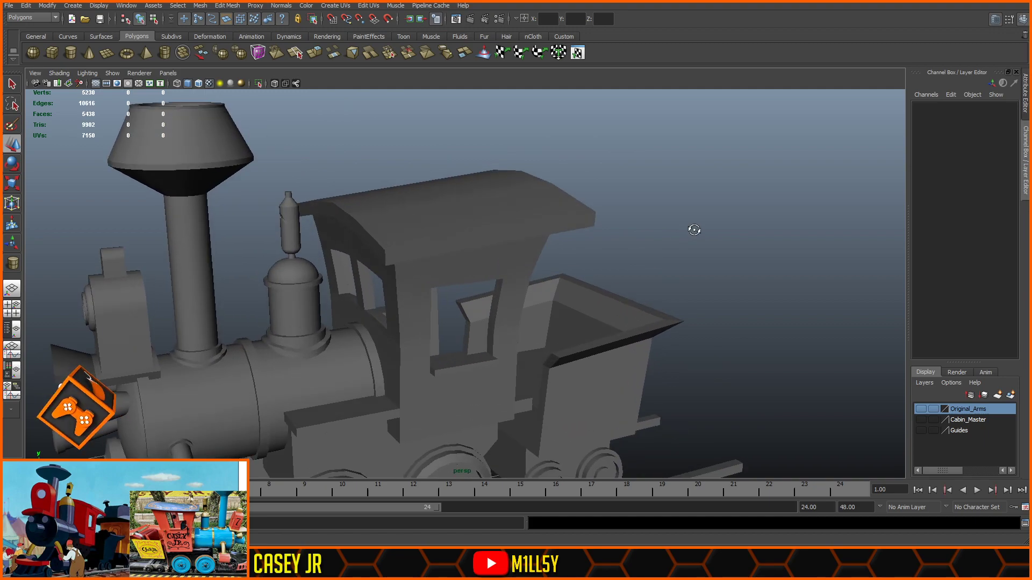
pyautogui.keyDown('alt'); pyautogui.moveTo(694, 228); pyautogui.dragTo(656, 219); pyautogui.keyUp('alt')
pyautogui.keyDown('alt'); pyautogui.moveTo(657, 219); pyautogui.dragTo(744, 196, button='middle'); pyautogui.keyUp('alt')
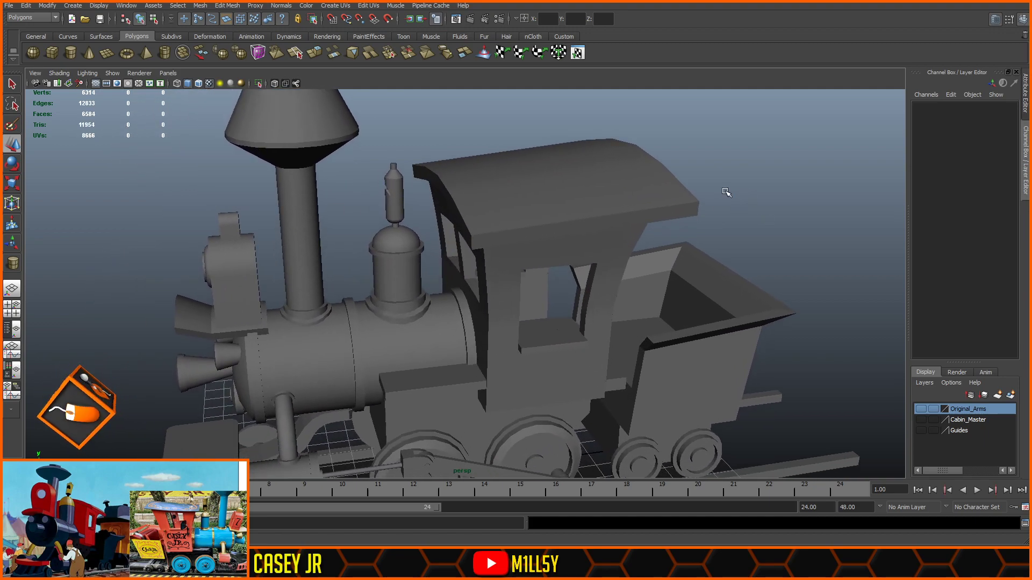
pyautogui.scroll(-3, 723, 191)
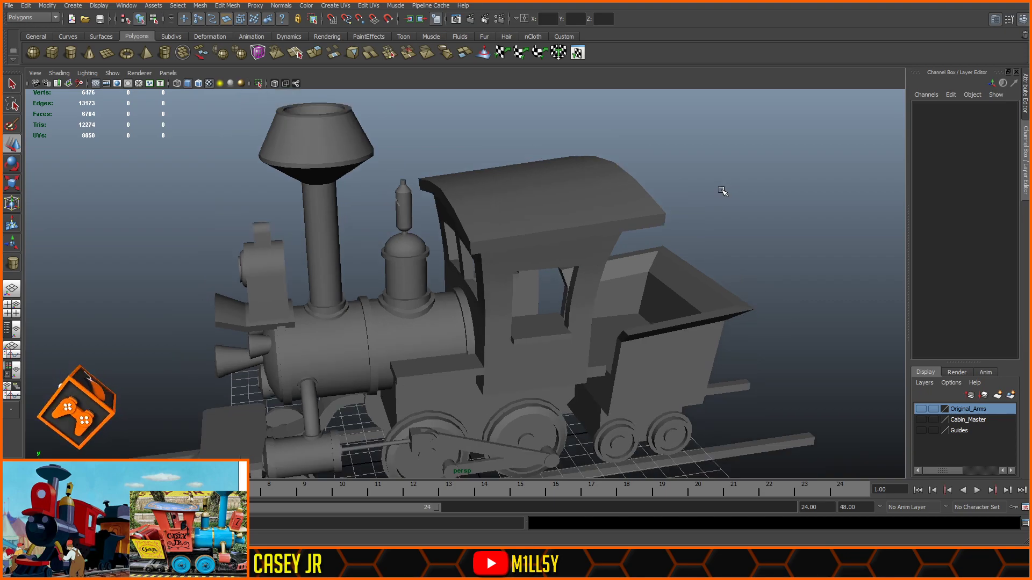
pyautogui.keyDown('alt'); pyautogui.moveTo(688, 237); pyautogui.dragTo(724, 234); pyautogui.keyUp('alt')
pyautogui.keyDown('alt'); pyautogui.moveTo(675, 228); pyautogui.dragTo(709, 157, button='middle'); pyautogui.keyUp('alt')
pyautogui.keyDown('alt'); pyautogui.moveTo(746, 169); pyautogui.dragTo(711, 166); pyautogui.keyUp('alt')
pyautogui.keyDown('alt'); pyautogui.moveTo(740, 153); pyautogui.dragTo(669, 227, button='middle'); pyautogui.keyUp('alt')
pyautogui.scroll(5, 684, 224)
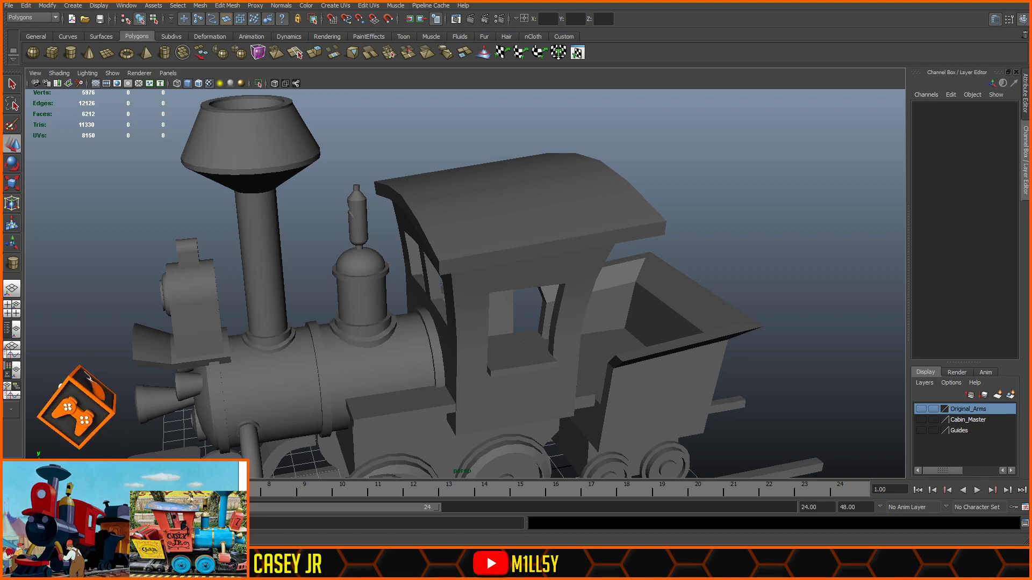
pyautogui.scroll(-3, 734, 180)
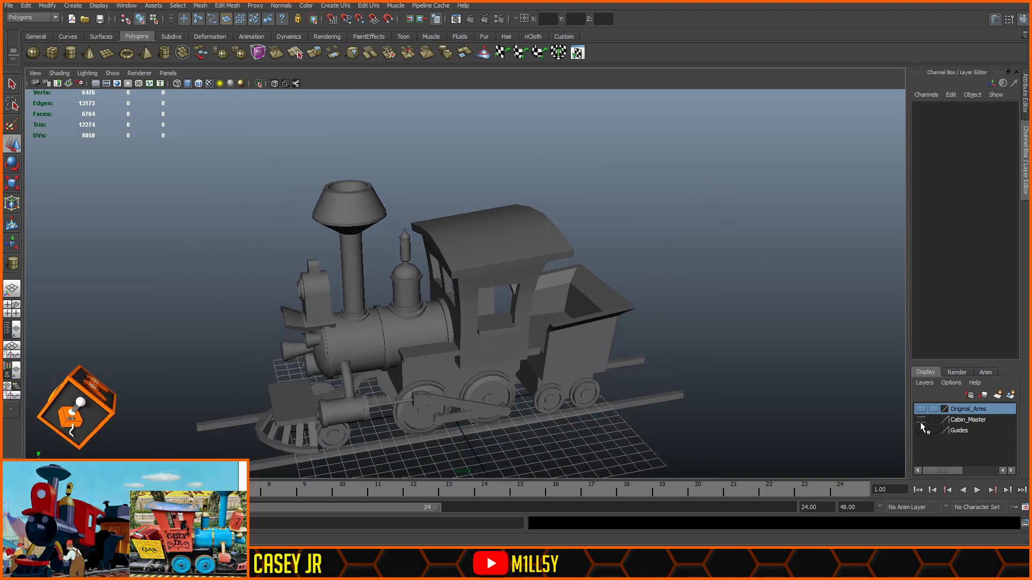
# - Show the Guides layer and study the bell drawn above the cab roof on the side blueprint
pyautogui.click(921, 430)
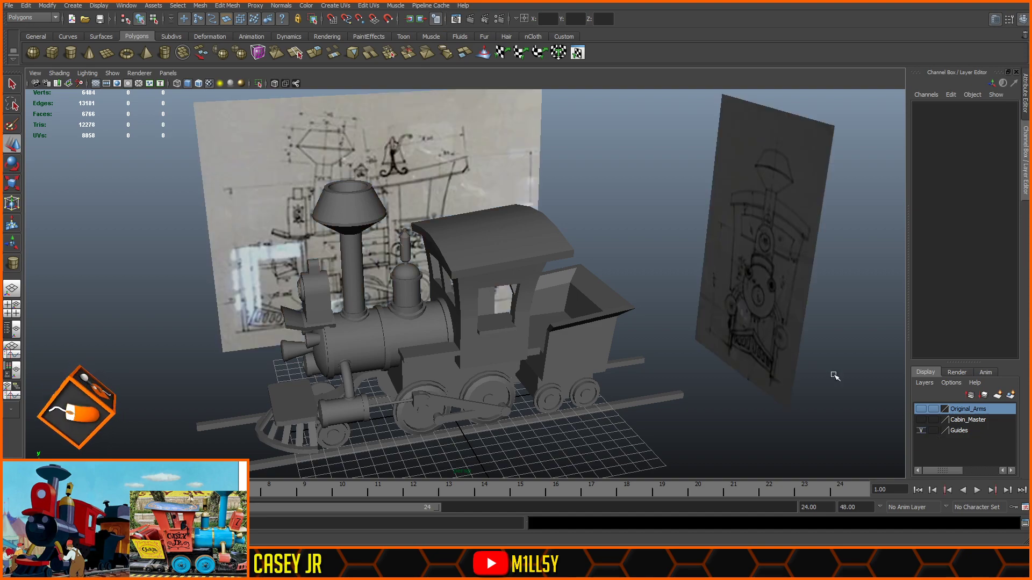
pyautogui.keyDown('alt'); pyautogui.moveTo(642, 210); pyautogui.dragTo(628, 206); pyautogui.keyUp('alt')
pyautogui.scroll(5, 626, 236)
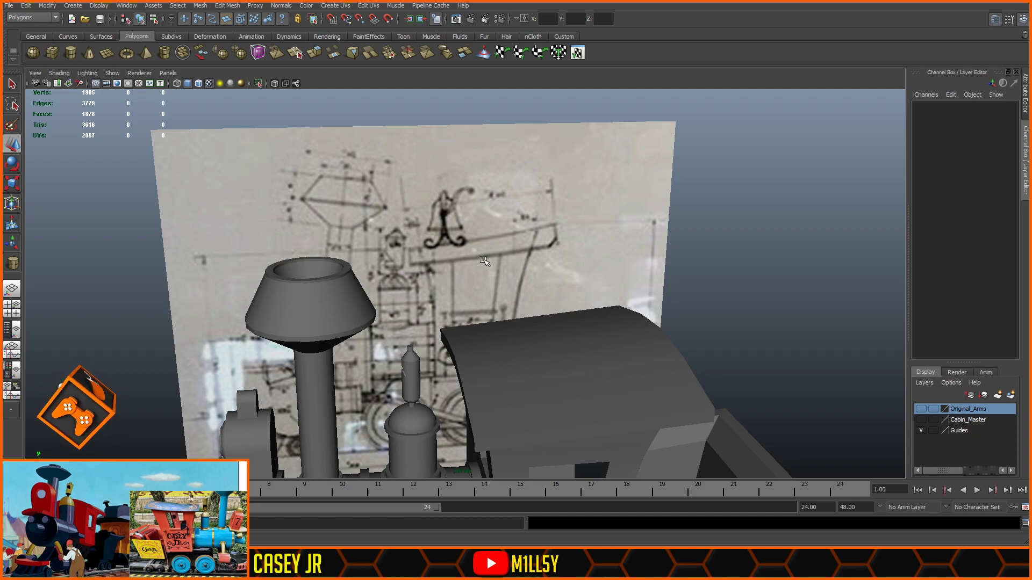
pyautogui.scroll(-3, 505, 253)
pyautogui.scroll(-1, 684, 256)
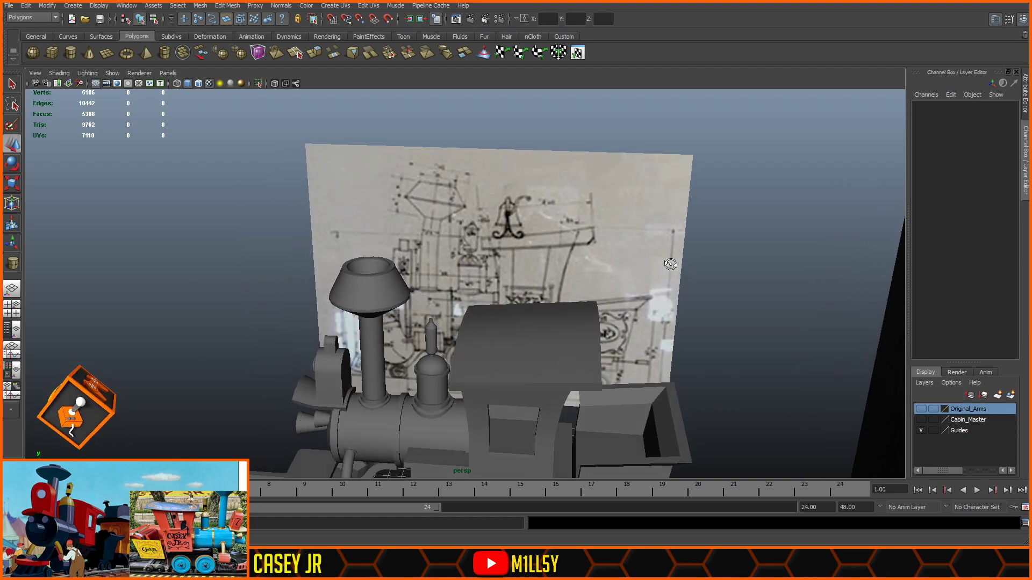
pyautogui.click(589, 233)
pyautogui.scroll(-3, 559, 230)
pyautogui.keyDown('alt'); pyautogui.moveTo(443, 162); pyautogui.dragTo(571, 177, button='middle'); pyautogui.keyUp('alt')
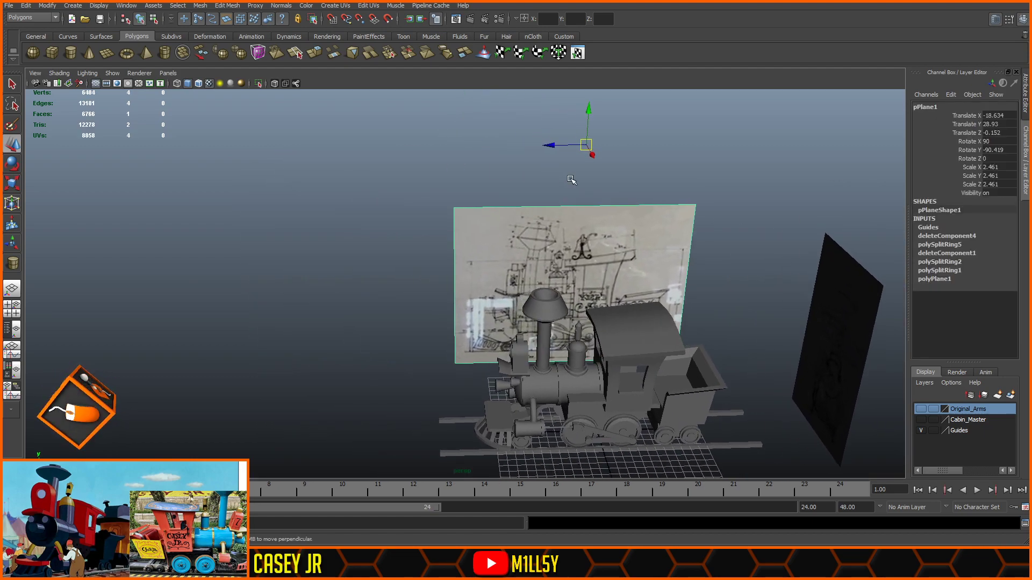
pyautogui.click(735, 274)
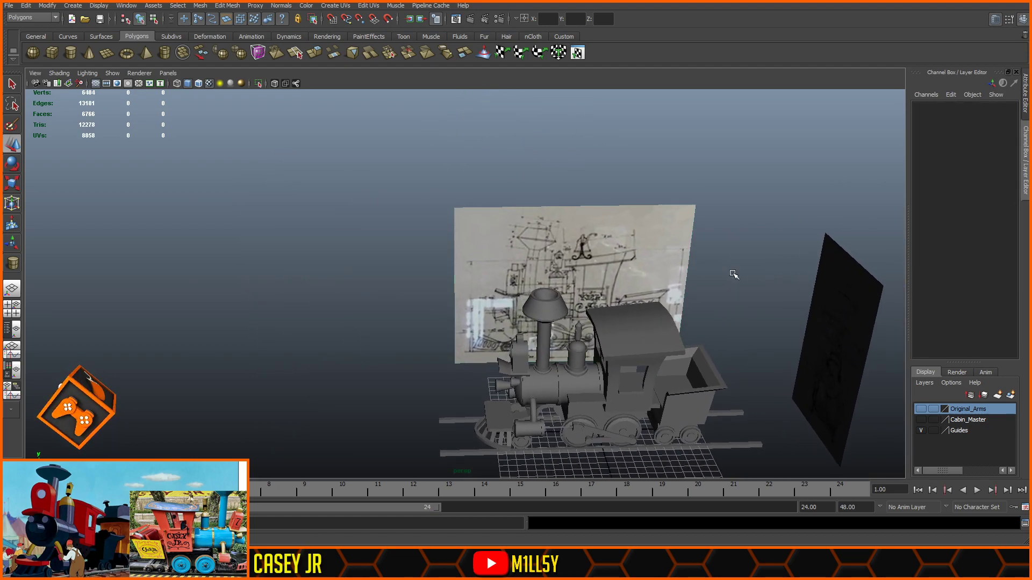
# - Examine the blueprint's bell and scrolled stand against the cab roof in the side view with X-ray display, returning to shaded perspective
pyautogui.press('space')
pyautogui.press('space')
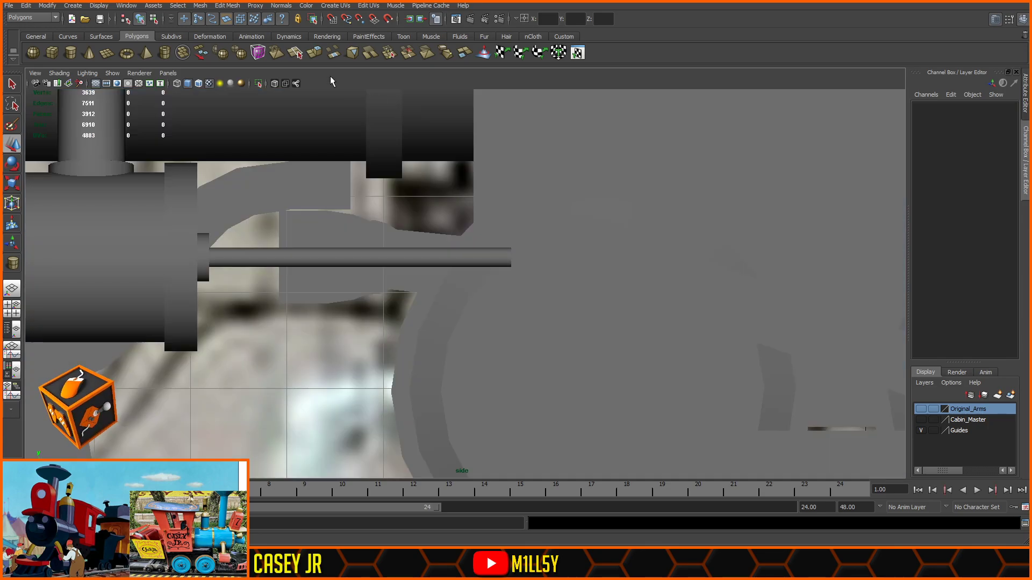
pyautogui.click(275, 84)
pyautogui.scroll(-7, 539, 187)
pyautogui.keyDown('alt'); pyautogui.moveTo(617, 166); pyautogui.dragTo(478, 371, button='middle'); pyautogui.keyUp('alt')
pyautogui.keyDown('alt'); pyautogui.moveTo(546, 225); pyautogui.dragTo(559, 287, button='middle'); pyautogui.keyUp('alt')
pyautogui.keyDown('alt'); pyautogui.moveTo(505, 240); pyautogui.dragTo(514, 283, button='middle'); pyautogui.keyUp('alt')
pyautogui.scroll(5, 513, 281)
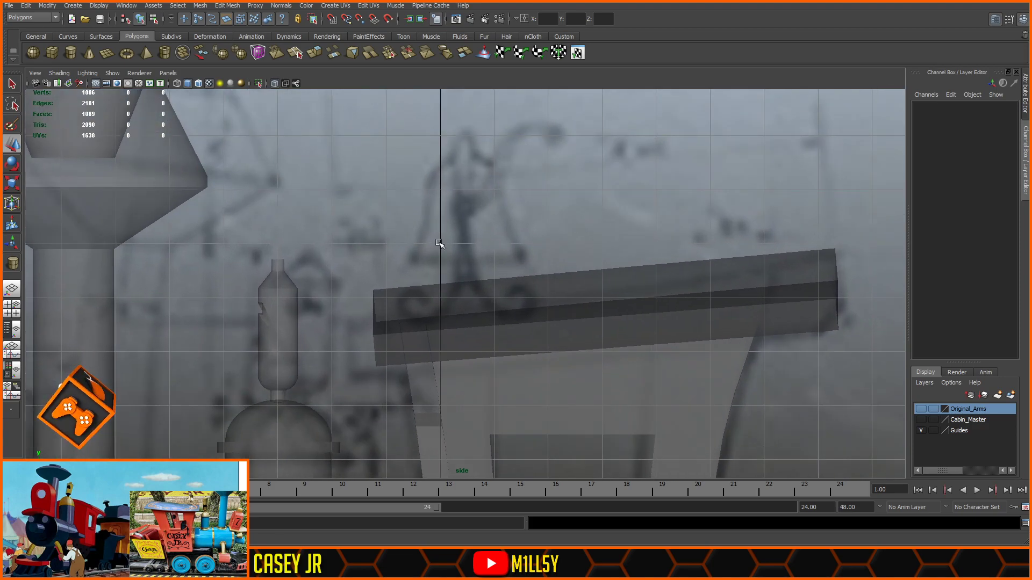
pyautogui.press('space')
pyautogui.press('space')
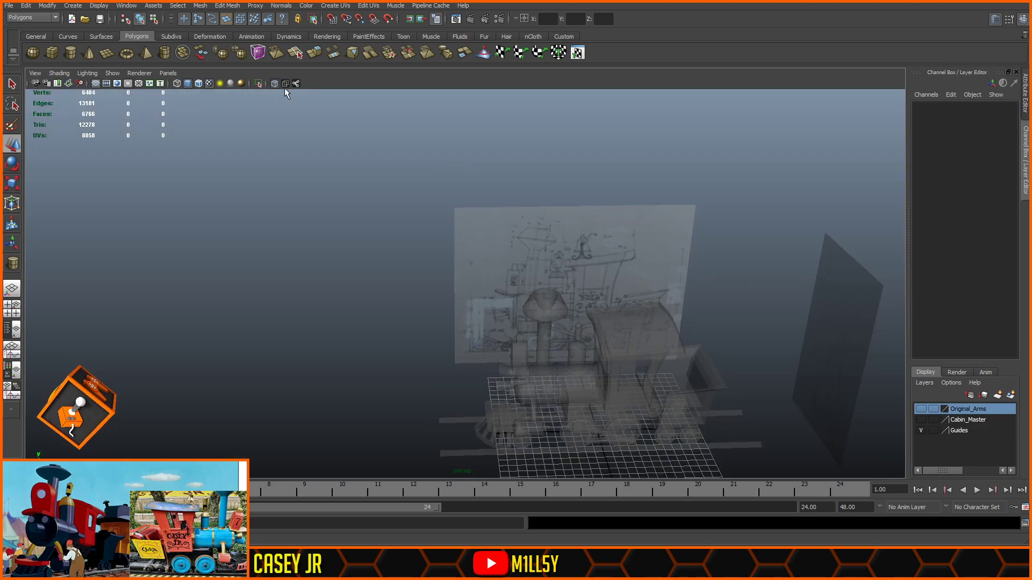
pyautogui.click(276, 84)
# - Create a small, tall polygon cube on the grid beside the locomotive
pyautogui.keyDown('alt'); pyautogui.moveTo(716, 175); pyautogui.dragTo(693, 147, button='middle'); pyautogui.keyUp('alt')
pyautogui.keyDown('alt'); pyautogui.moveTo(693, 146); pyautogui.dragTo(190, 156); pyautogui.keyUp('alt')
pyautogui.click(56, 55)
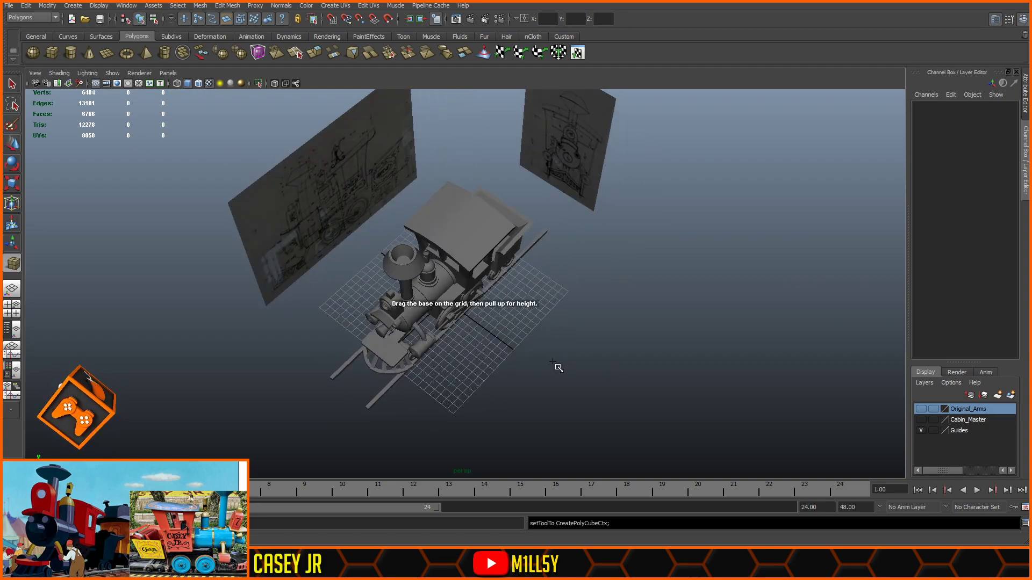
pyautogui.moveTo(556, 357); pyautogui.dragTo(567, 366)
pyautogui.moveTo(568, 366); pyautogui.dragTo(586, 238)
# - In the side view, move the new cube onto the blueprint's bell stand above the cab roof, using X-ray display
pyautogui.press('space')
pyautogui.press('space')
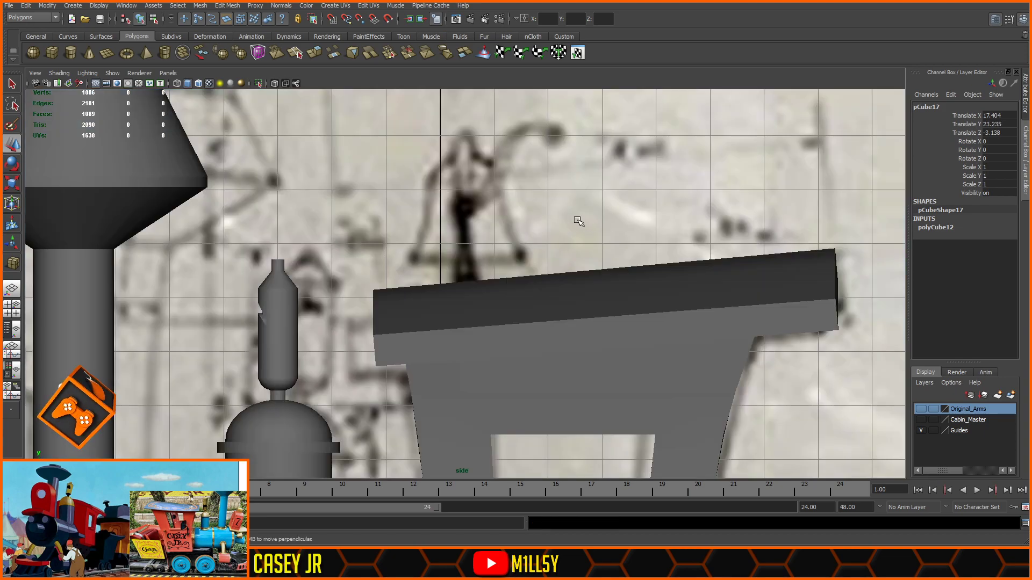
pyautogui.scroll(-4, 570, 220)
pyautogui.scroll(-2, 447, 276)
pyautogui.scroll(-2, 447, 276)
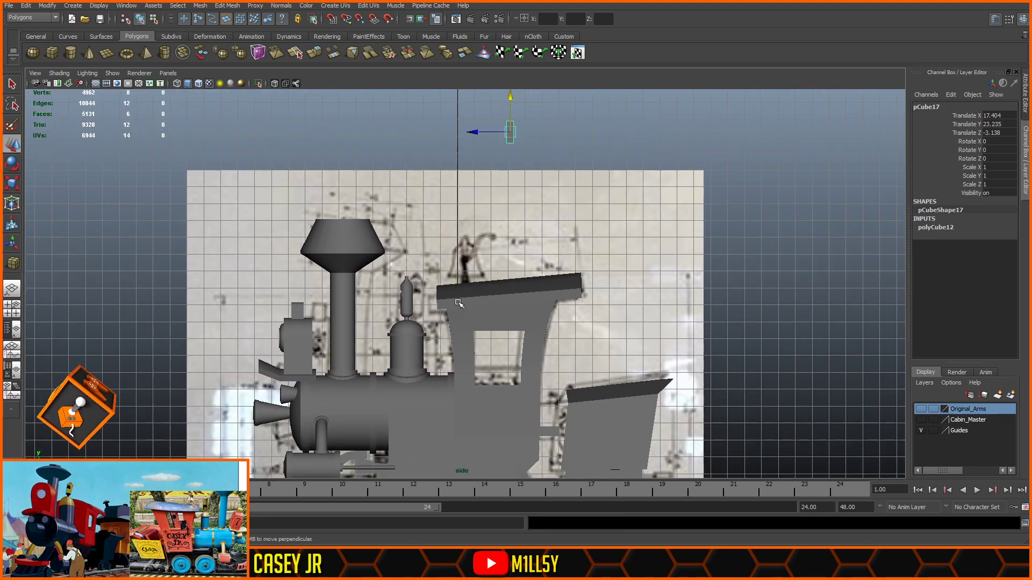
pyautogui.moveTo(511, 140); pyautogui.dragTo(468, 272)
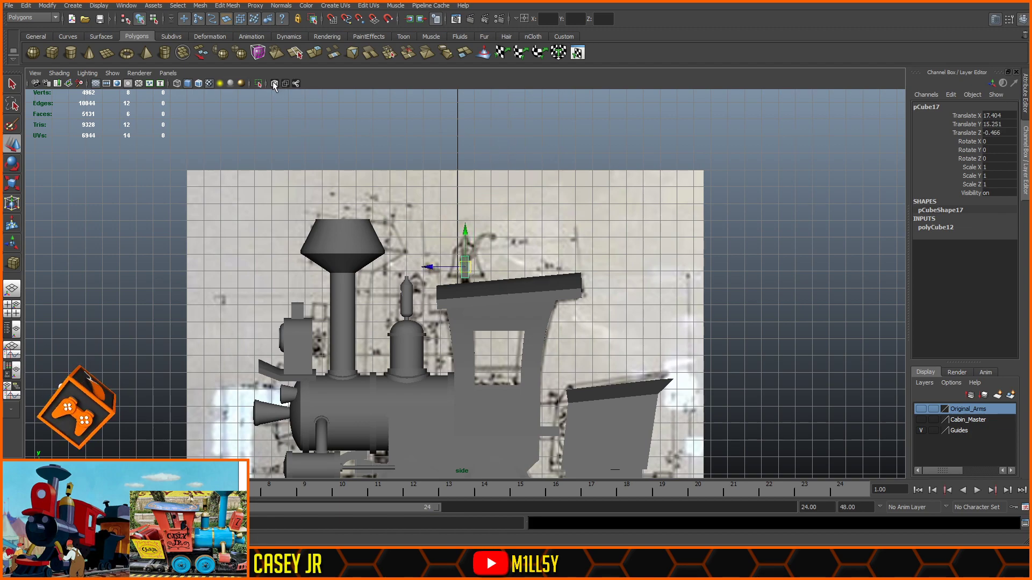
pyautogui.scroll(10, 482, 199)
pyautogui.scroll(4, 482, 200)
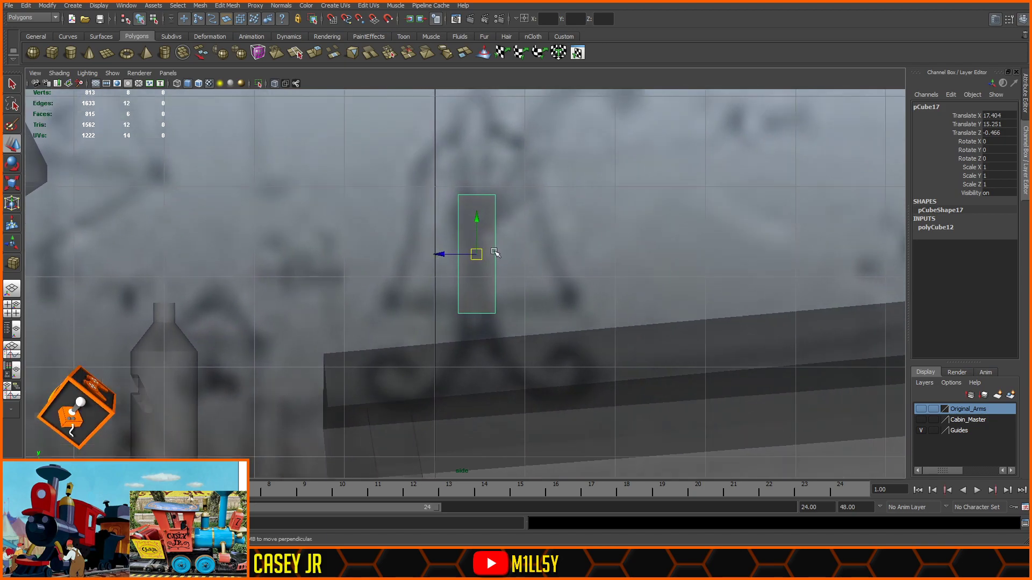
pyautogui.click(12, 183)
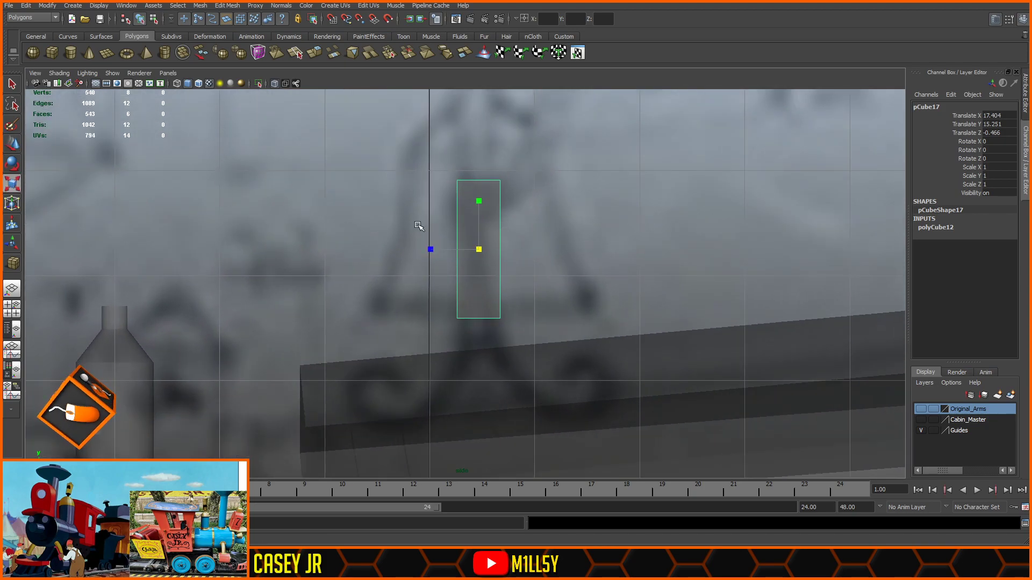
pyautogui.click(12, 144)
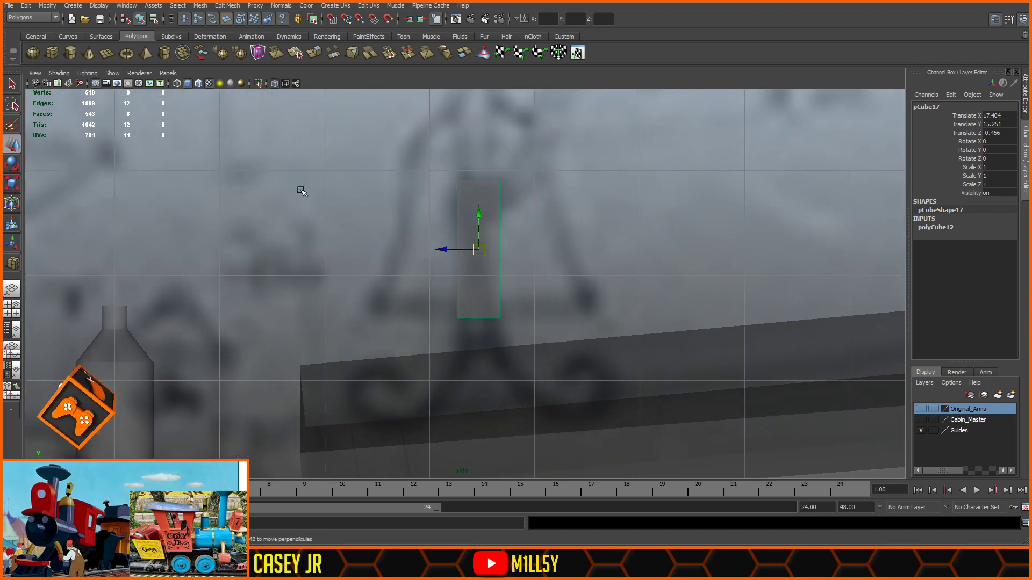
pyautogui.moveTo(446, 250); pyautogui.dragTo(431, 278)
# - Scale all the cube's vertices along the locomotive's length into a thin upright bar and position it over the bell stand's post
pyautogui.moveTo(465, 270); pyautogui.dragTo(439, 270, button='right')
pyautogui.moveTo(511, 302); pyautogui.dragTo(422, 336)
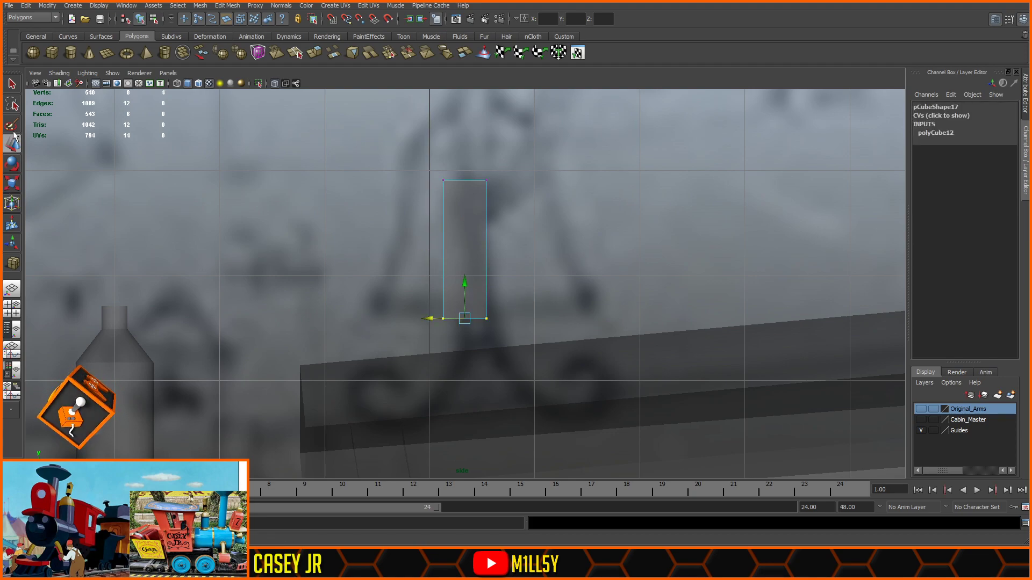
pyautogui.press('r')
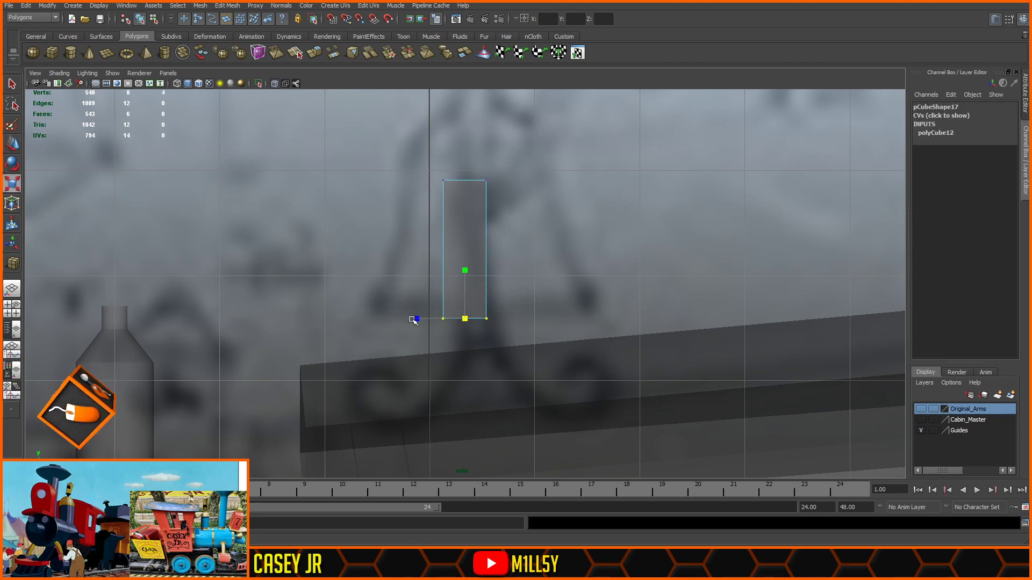
pyautogui.moveTo(537, 131); pyautogui.dragTo(421, 352)
pyautogui.moveTo(420, 249); pyautogui.dragTo(463, 265)
pyautogui.click(12, 145)
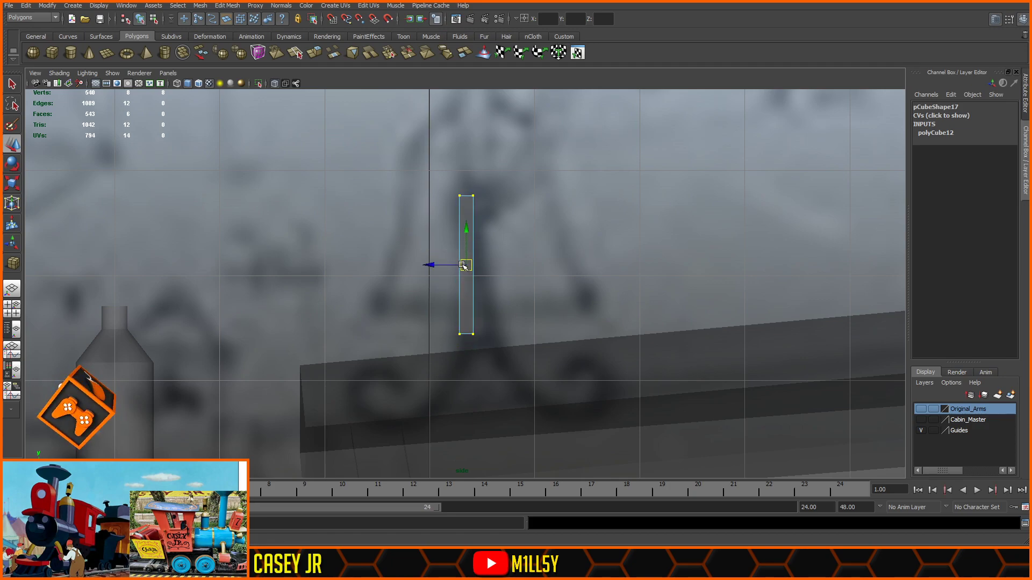
pyautogui.click(470, 232)
# - Shorten the bar by lowering its top vertices, and narrow it by moving its front-side vertices inward
pyautogui.keyDown('alt'); pyautogui.moveTo(523, 256); pyautogui.dragTo(521, 233, button='middle'); pyautogui.keyUp('alt')
pyautogui.scroll(3, 513, 225)
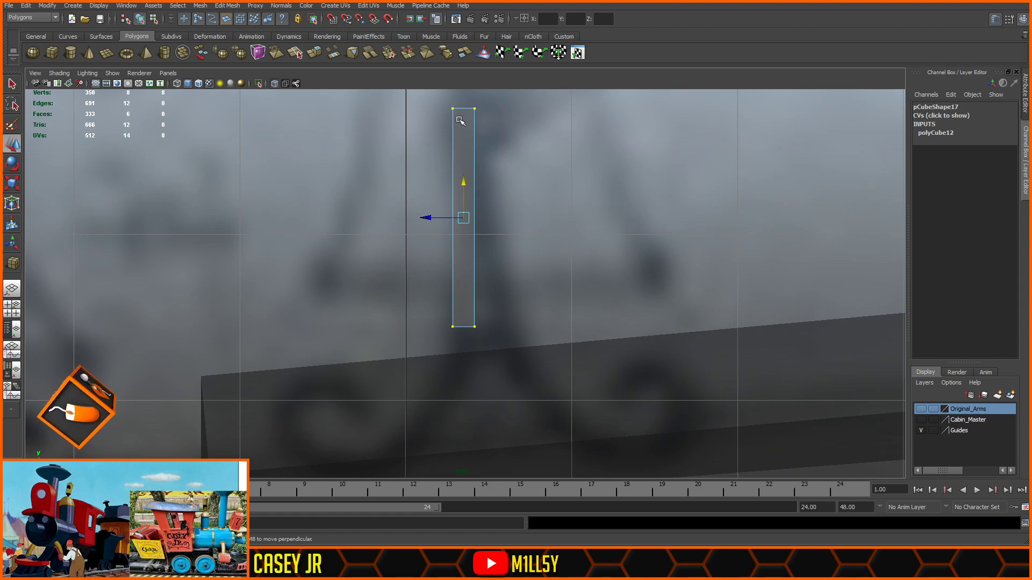
pyautogui.moveTo(485, 105); pyautogui.dragTo(444, 223)
pyautogui.moveTo(422, 384); pyautogui.dragTo(459, 226)
pyautogui.moveTo(416, 278); pyautogui.dragTo(421, 278)
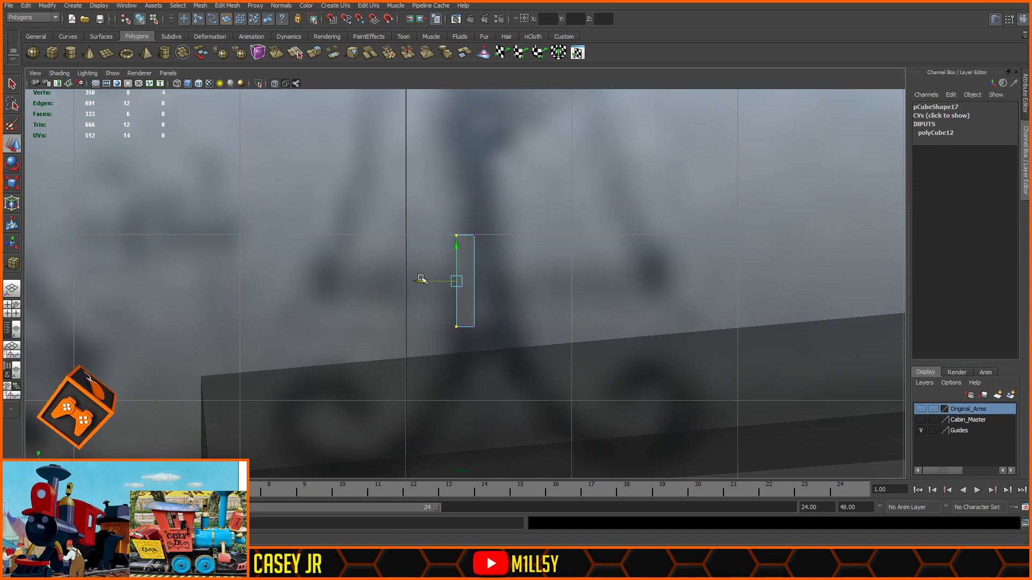
# - Shift the bar's top vertices rearward so it slants along the drawn stand, and return to object selection
pyautogui.moveTo(465, 220); pyautogui.dragTo(444, 235)
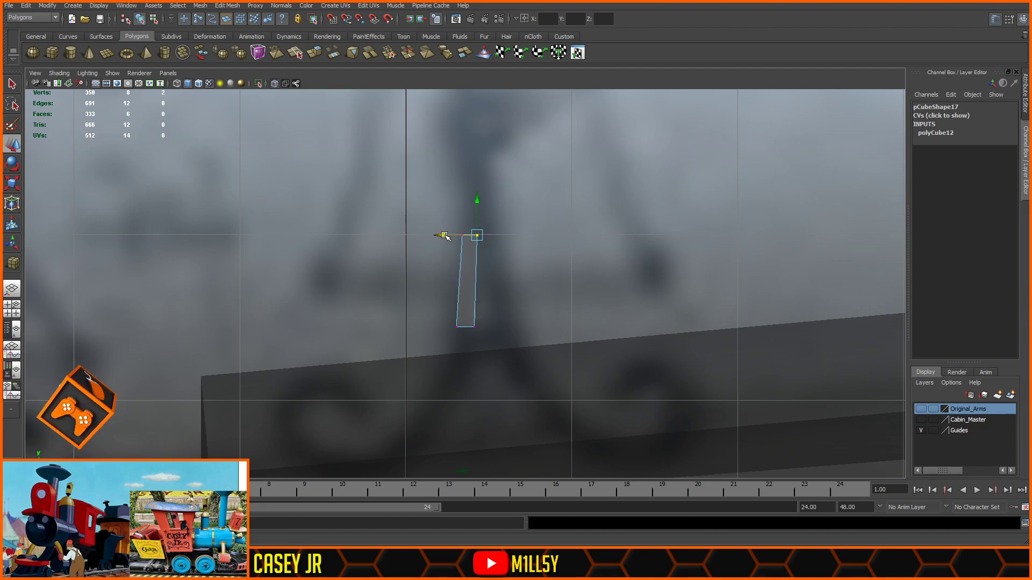
pyautogui.rightClick(470, 267)
pyautogui.press('F8')
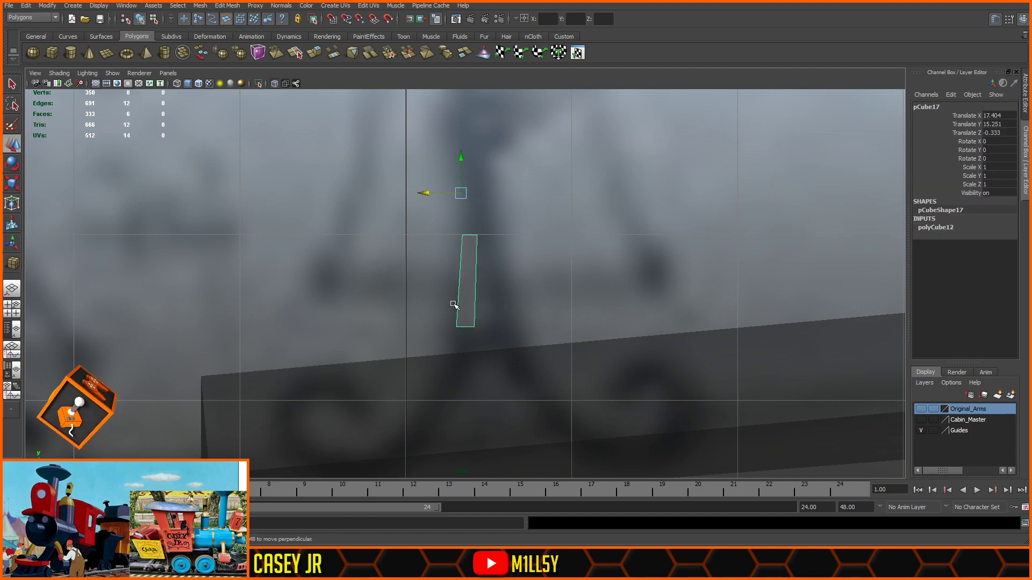
# - Extrude the bar's bottom face downward by 0.117 towards the stand's curved foot
pyautogui.keyDown('alt'); pyautogui.moveTo(458, 295); pyautogui.dragTo(464, 254, button='middle'); pyautogui.keyUp('alt')
pyautogui.keyDown('alt'); pyautogui.moveTo(481, 219); pyautogui.dragTo(482, 226, button='middle'); pyautogui.keyUp('alt')
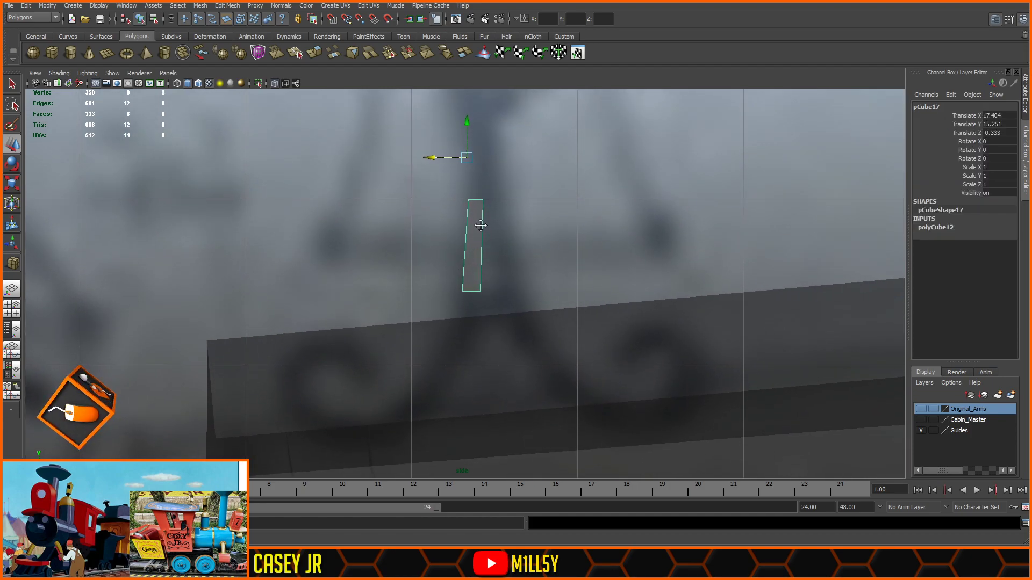
pyautogui.press('F11')
pyautogui.moveTo(473, 283); pyautogui.dragTo(474, 322)
pyautogui.click(472, 275)
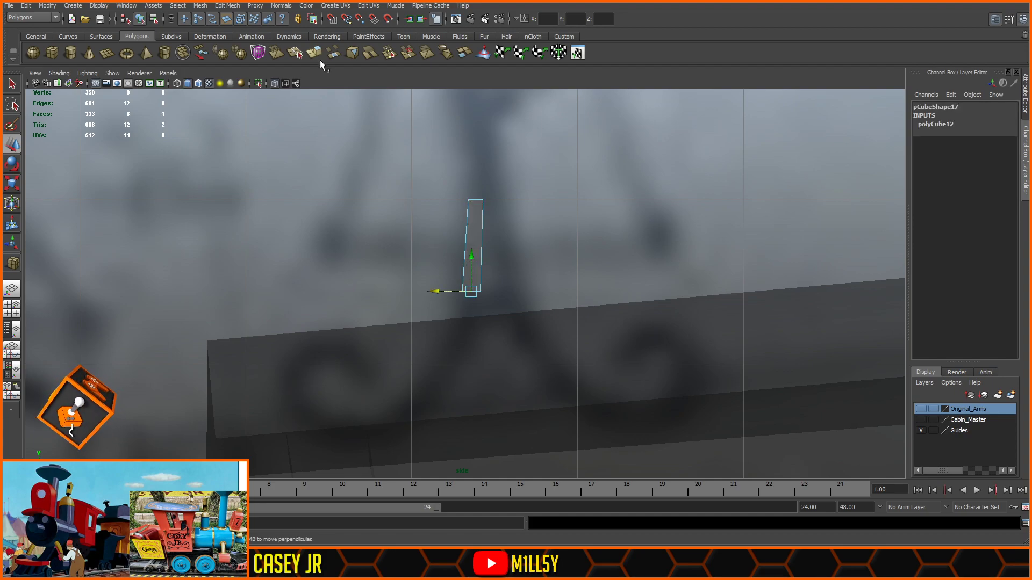
pyautogui.hotkey('ctrl', 'e')
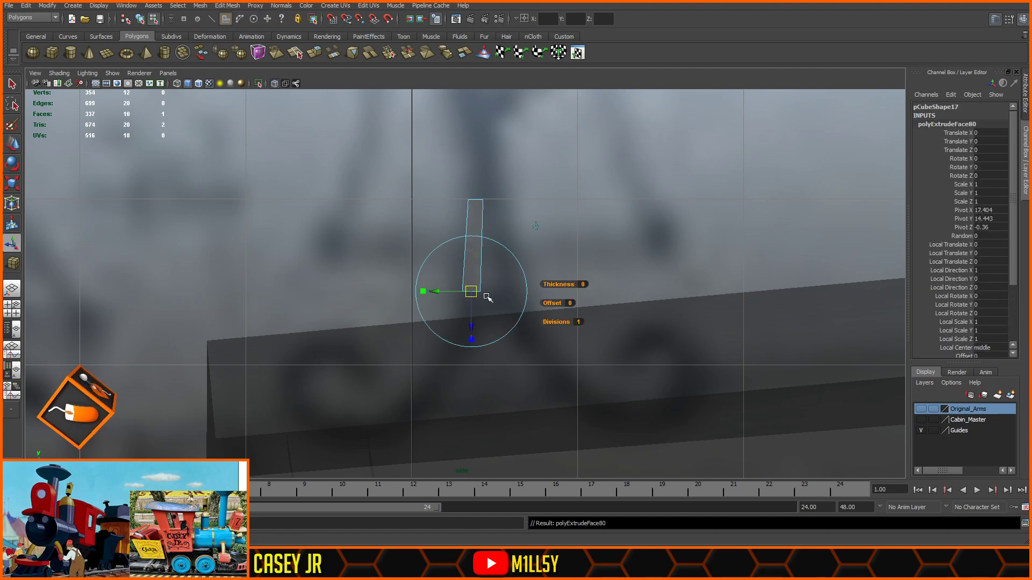
pyautogui.moveTo(469, 329)
pyautogui.mouseDown()
pyautogui.moveTo(465, 356)
pyautogui.moveTo(462, 348)
pyautogui.mouseUp()
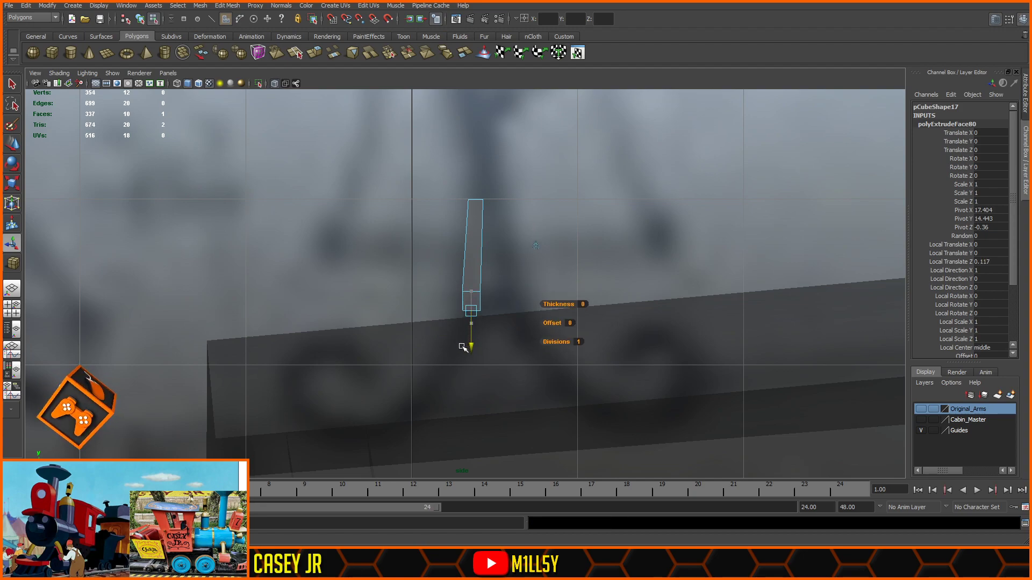
# - Move the extruded end's bottom vertices slightly forward to follow the curve of the blueprint's stand leg
pyautogui.moveTo(465, 294); pyautogui.dragTo(438, 286, button='right')
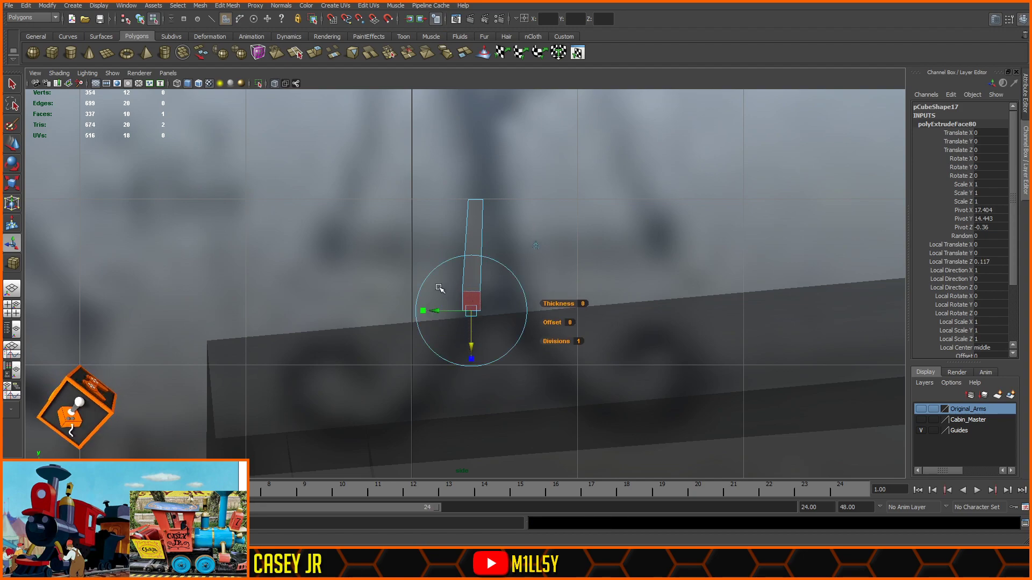
pyautogui.moveTo(490, 304); pyautogui.dragTo(436, 326)
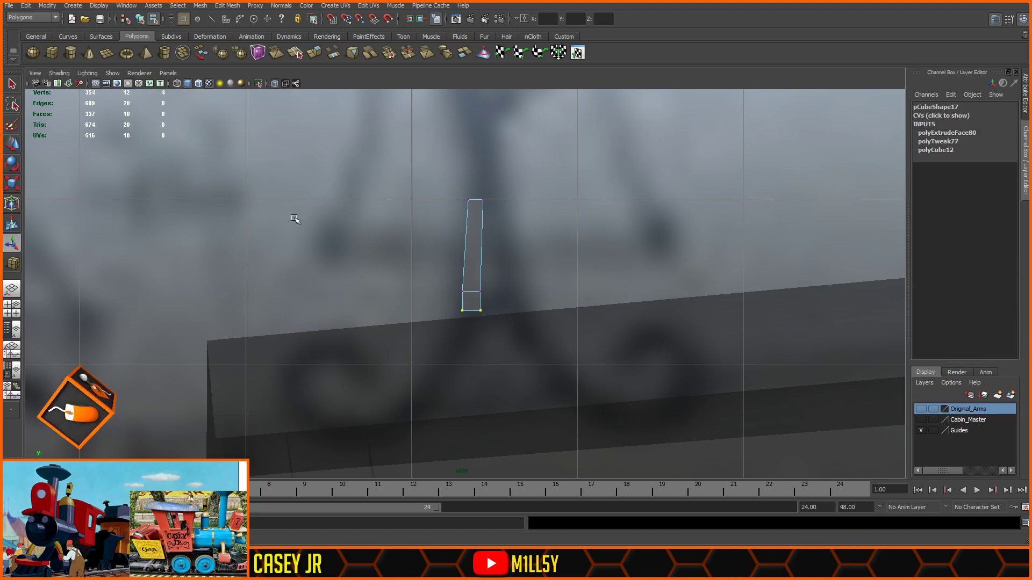
pyautogui.click(11, 146)
pyautogui.moveTo(436, 313); pyautogui.dragTo(434, 313)
pyautogui.keyDown('alt'); pyautogui.moveTo(477, 344); pyautogui.dragTo(509, 315, button='middle'); pyautogui.keyUp('alt')
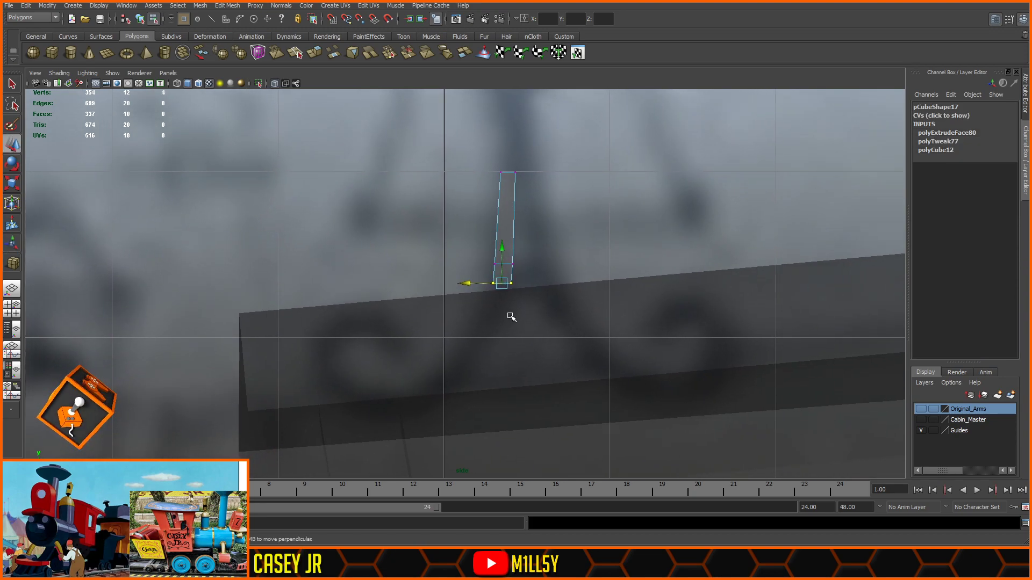
# - Extrude the stand leg's bottom face about 0.17 down and forward, and rotate the new end to follow the drawn curve
pyautogui.scroll(1, 516, 315)
pyautogui.press('F11')
pyautogui.moveTo(506, 275); pyautogui.dragTo(515, 278)
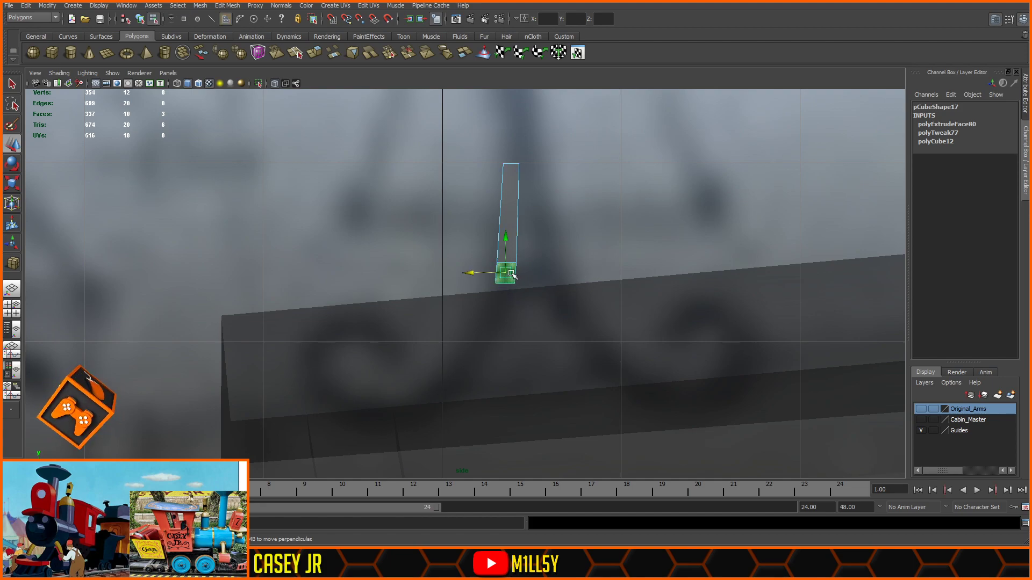
pyautogui.click(505, 282)
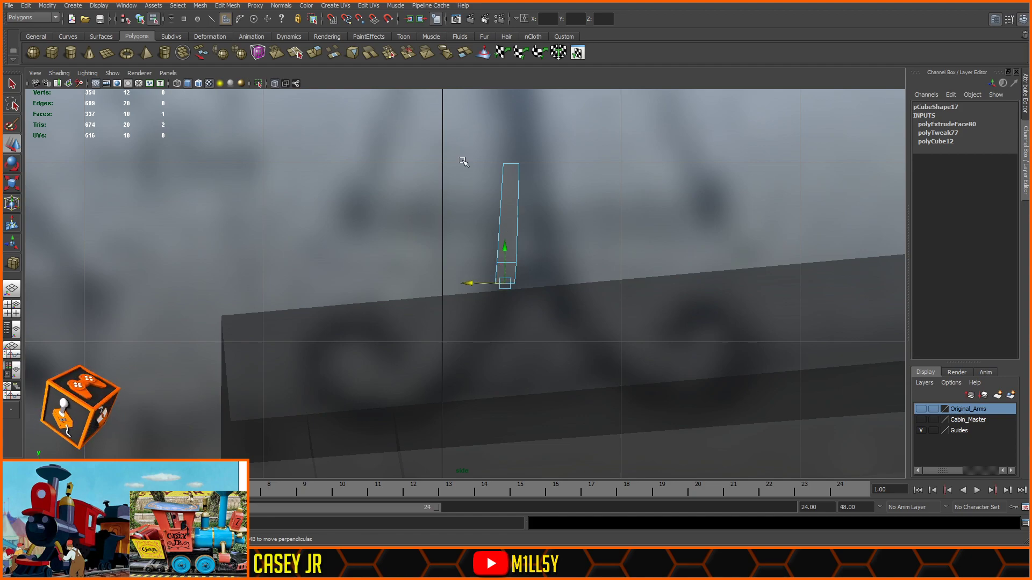
pyautogui.click(232, 35)
pyautogui.moveTo(510, 292); pyautogui.dragTo(493, 316)
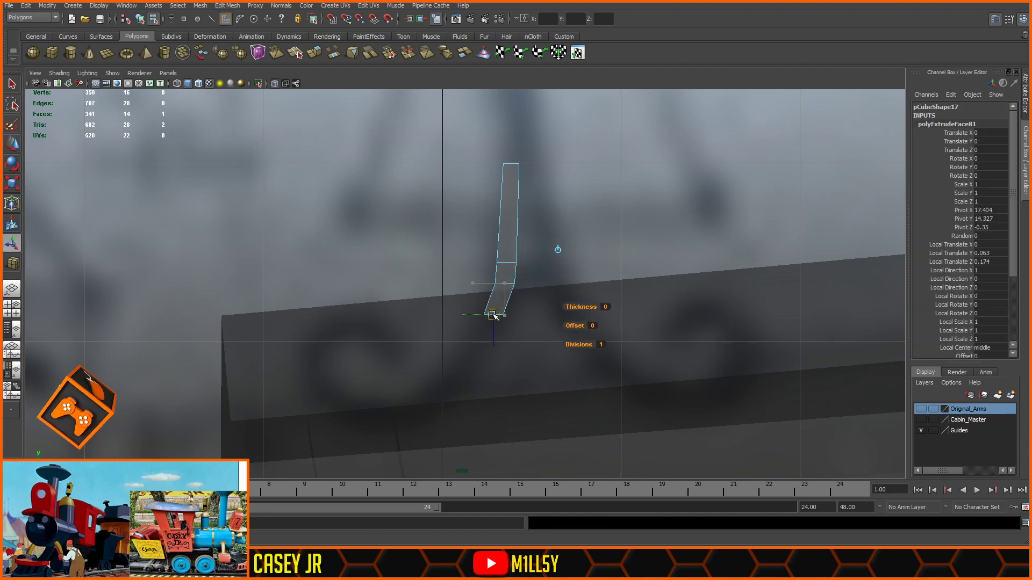
pyautogui.click(6, 158)
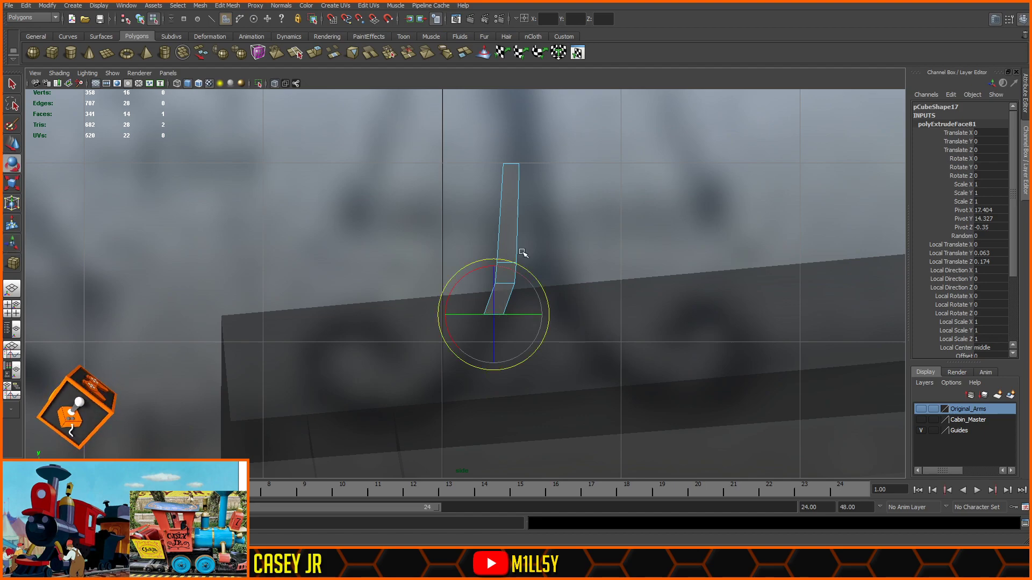
pyautogui.moveTo(522, 278); pyautogui.dragTo(538, 284)
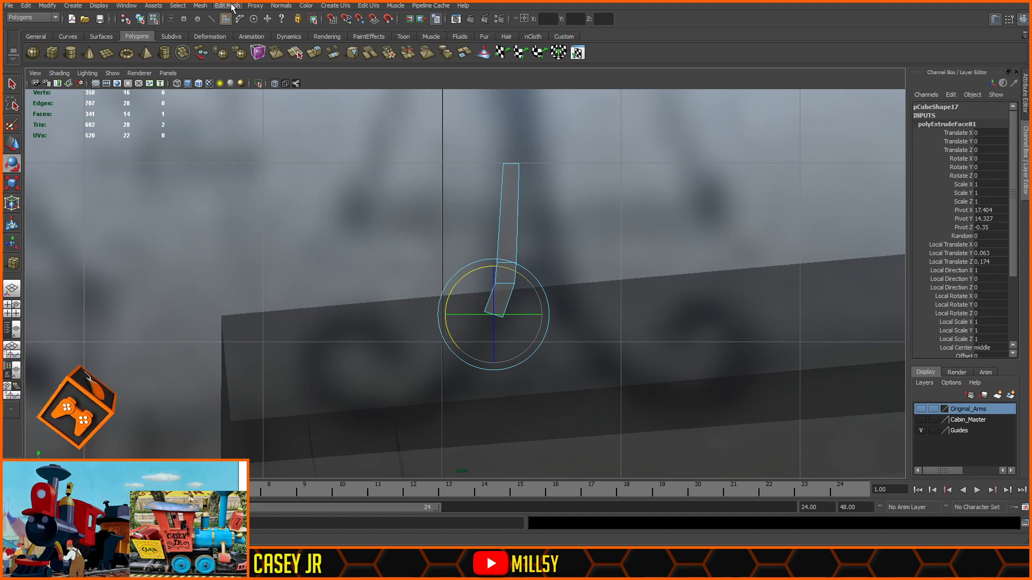
# - Extrude two further segments of about 0.23 down and forward, rotating each end face along the blueprint's leg
pyautogui.click(235, 31)
pyautogui.moveTo(493, 315); pyautogui.dragTo(475, 354)
pyautogui.click(10, 163)
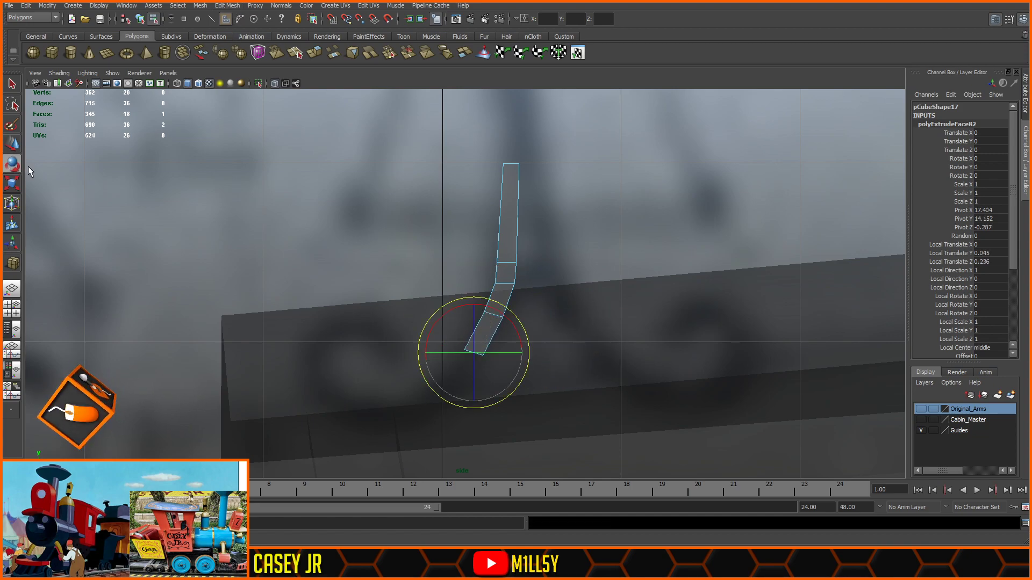
pyautogui.moveTo(492, 309); pyautogui.dragTo(506, 311)
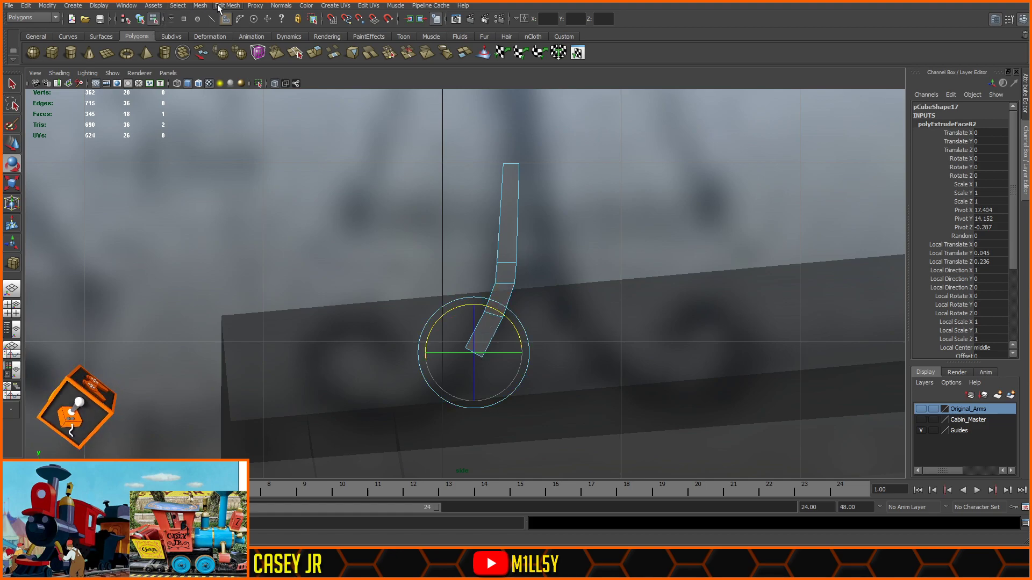
pyautogui.press('g')
pyautogui.moveTo(473, 352); pyautogui.dragTo(449, 387)
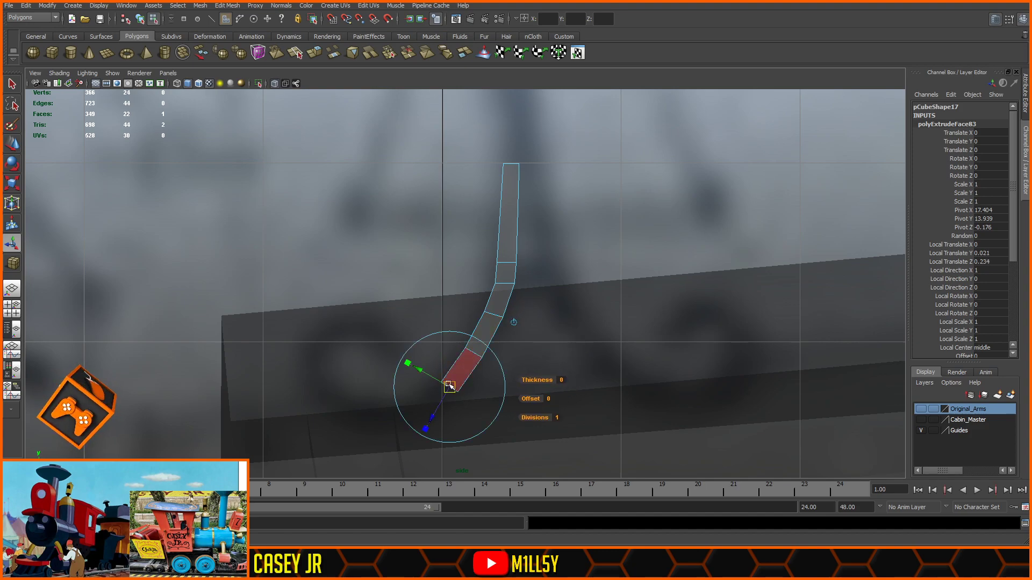
pyautogui.press('e')
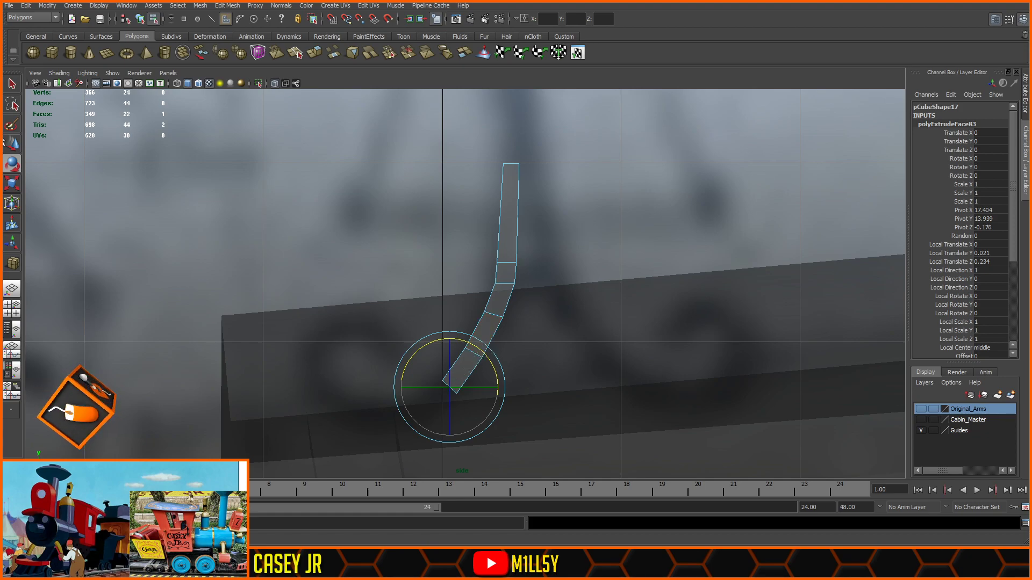
pyautogui.click(11, 185)
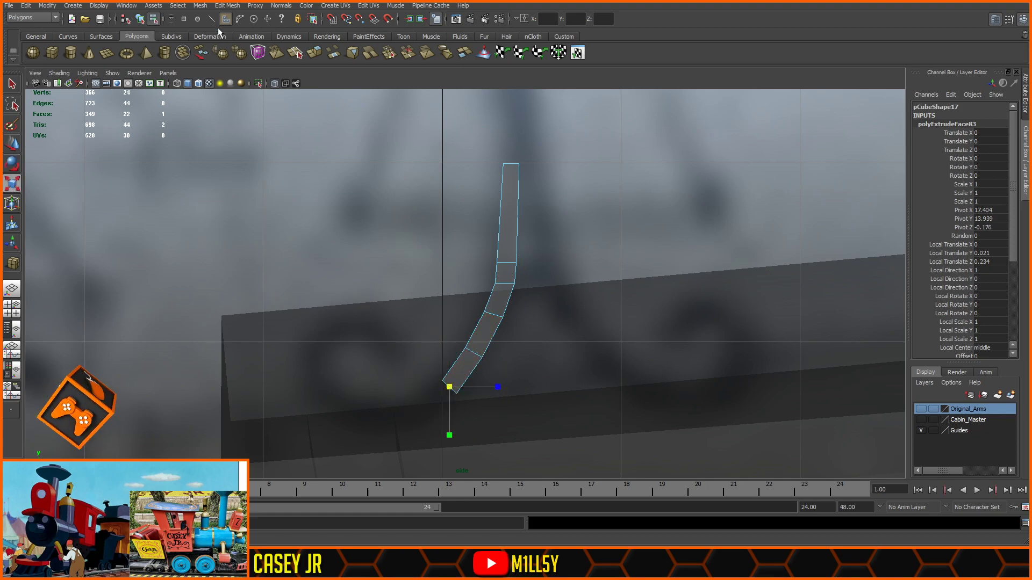
# - Extrude two segments of about 0.21 along the underside of the foot's scroll, rotating the last end face to vertical
pyautogui.hotkey('ctrl', 'e')
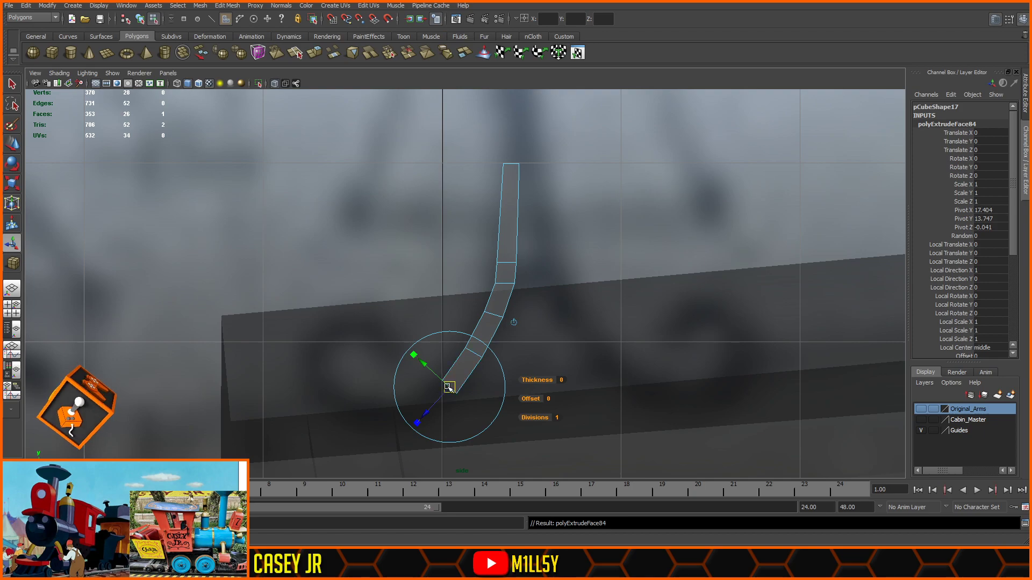
pyautogui.moveTo(449, 387); pyautogui.dragTo(414, 407)
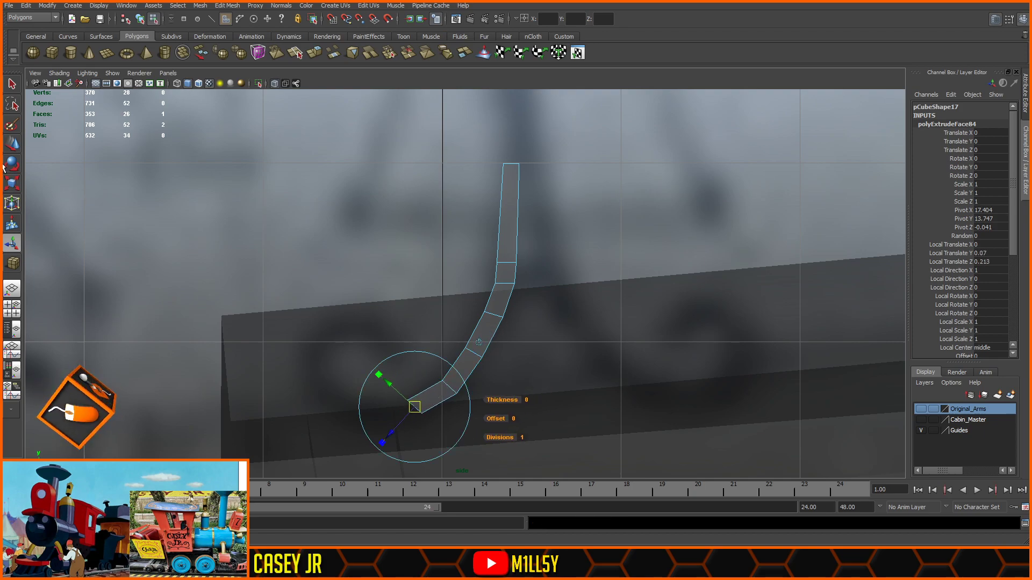
pyautogui.press('e')
pyautogui.moveTo(439, 368)
pyautogui.mouseDown()
pyautogui.moveTo(456, 373)
pyautogui.moveTo(443, 354)
pyautogui.mouseUp()
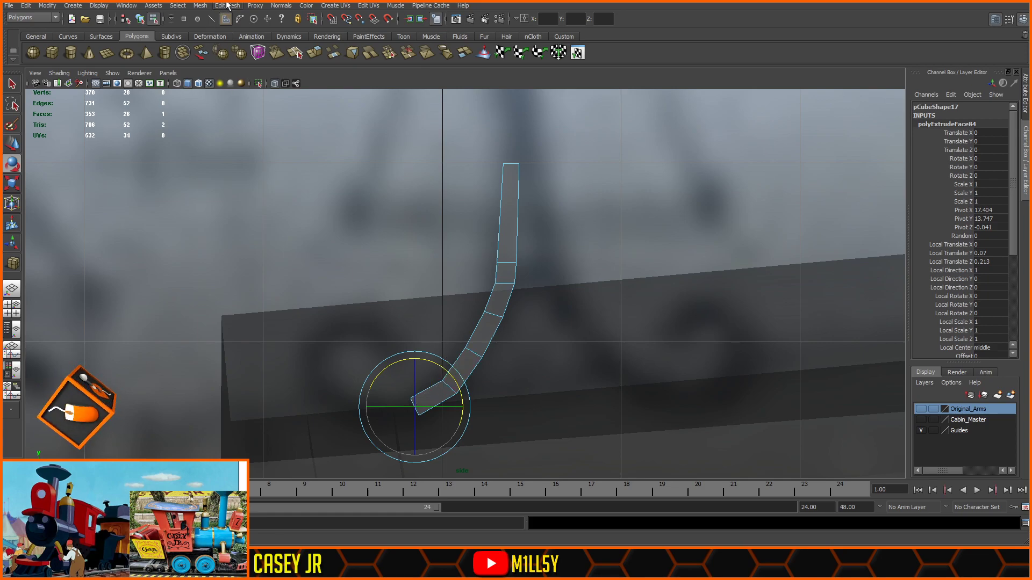
pyautogui.hotkey('ctrl', 'e')
pyautogui.moveTo(413, 411); pyautogui.dragTo(375, 419)
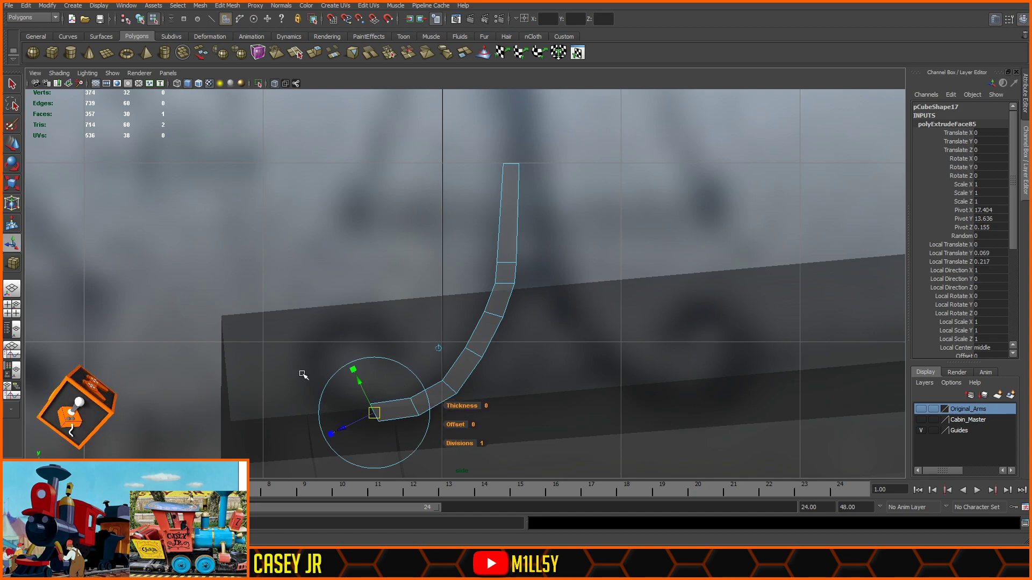
pyautogui.click(8, 169)
pyautogui.moveTo(400, 372); pyautogui.dragTo(416, 376)
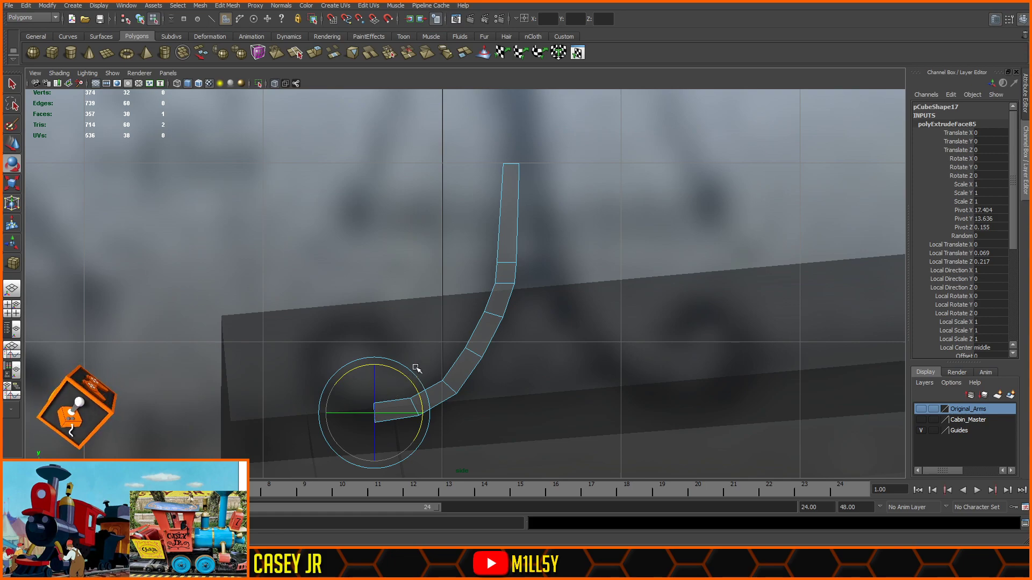
# - Extrude two shorter segments, about 0.19 and 0.15, up the scroll's lower front curve and rotate their ends to match
pyautogui.hotkey('ctrl', 'e')
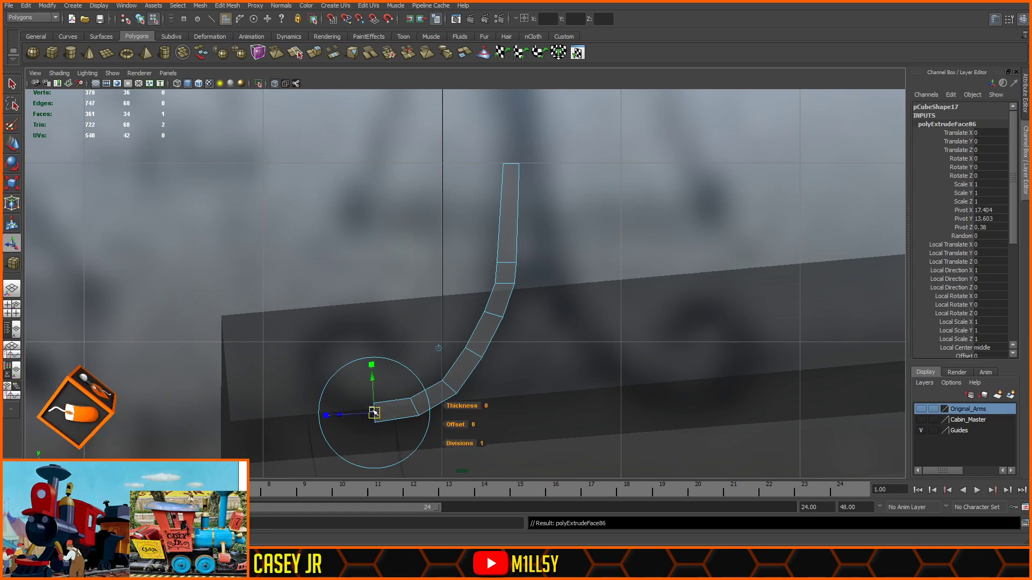
pyautogui.moveTo(346, 401); pyautogui.dragTo(339, 402)
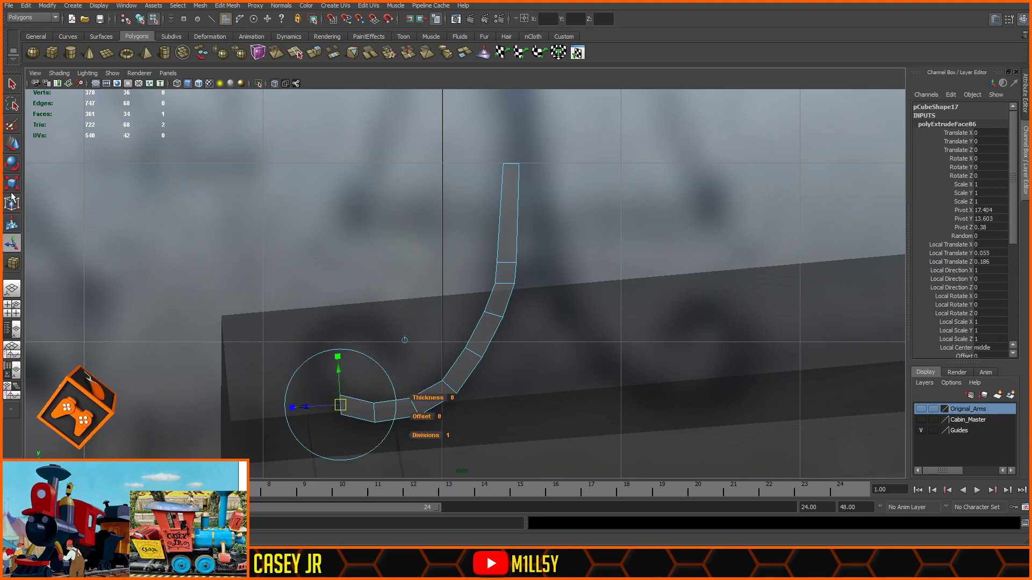
pyautogui.click(10, 164)
pyautogui.moveTo(373, 369); pyautogui.dragTo(319, 383)
pyautogui.press('w')
pyautogui.hotkey('ctrl', 'e')
pyautogui.press('e')
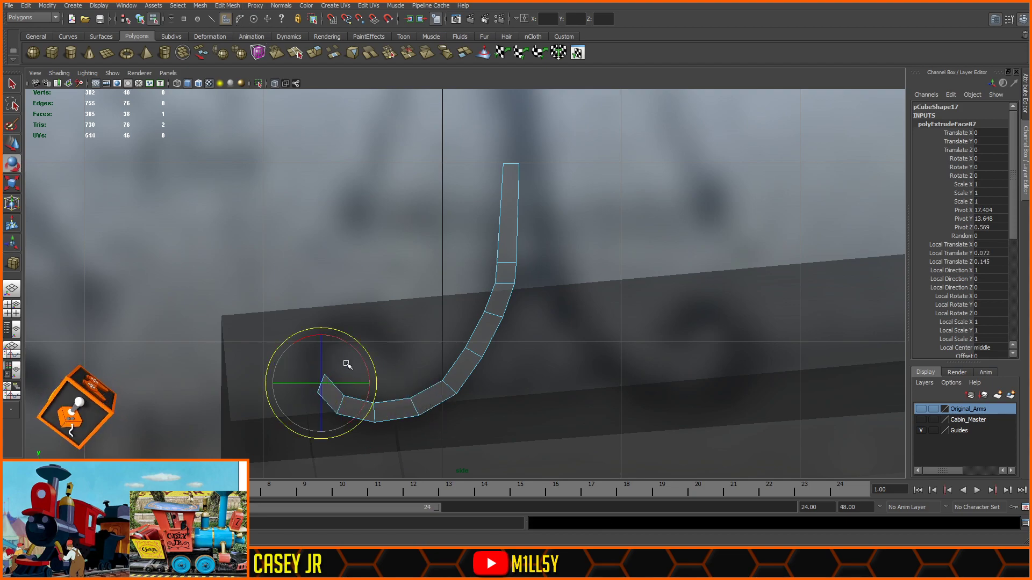
pyautogui.moveTo(354, 350); pyautogui.dragTo(376, 385)
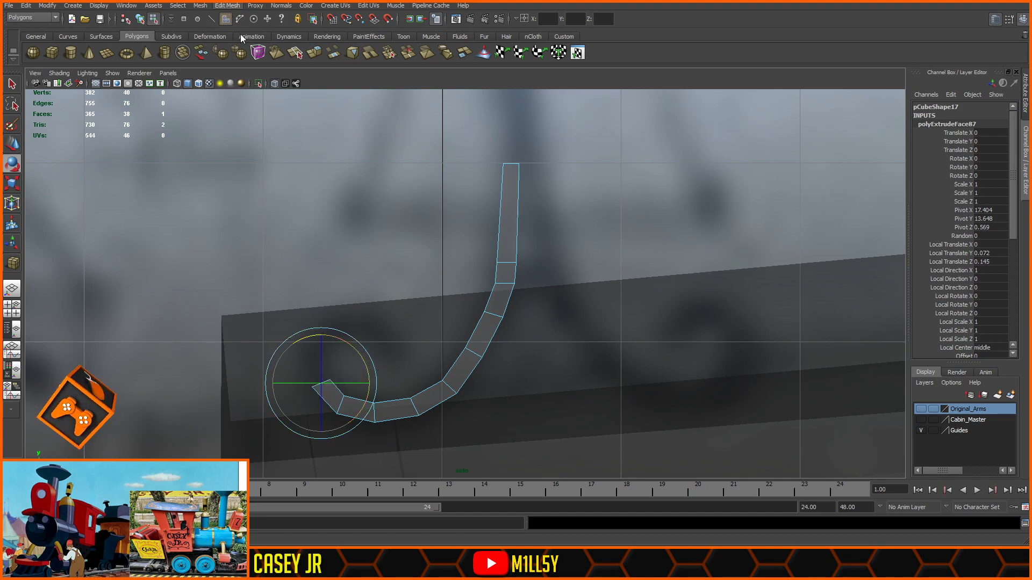
# - Extrude the end face about 0.15 up the scroll's front side and rotate it to follow the curl
pyautogui.hotkey('ctrl', 'e')
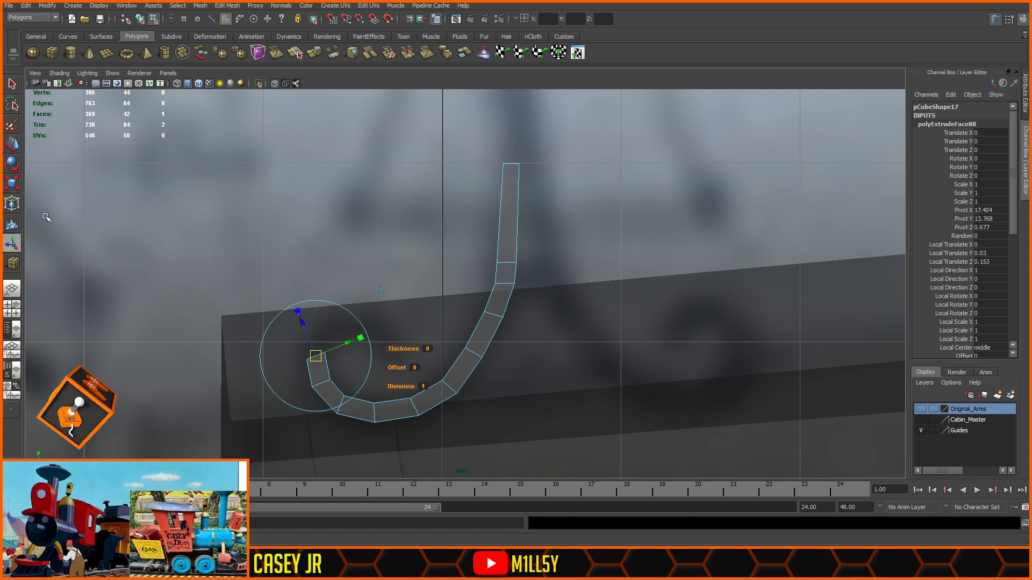
pyautogui.click(12, 164)
pyautogui.moveTo(354, 325); pyautogui.dragTo(368, 356)
pyautogui.click(13, 144)
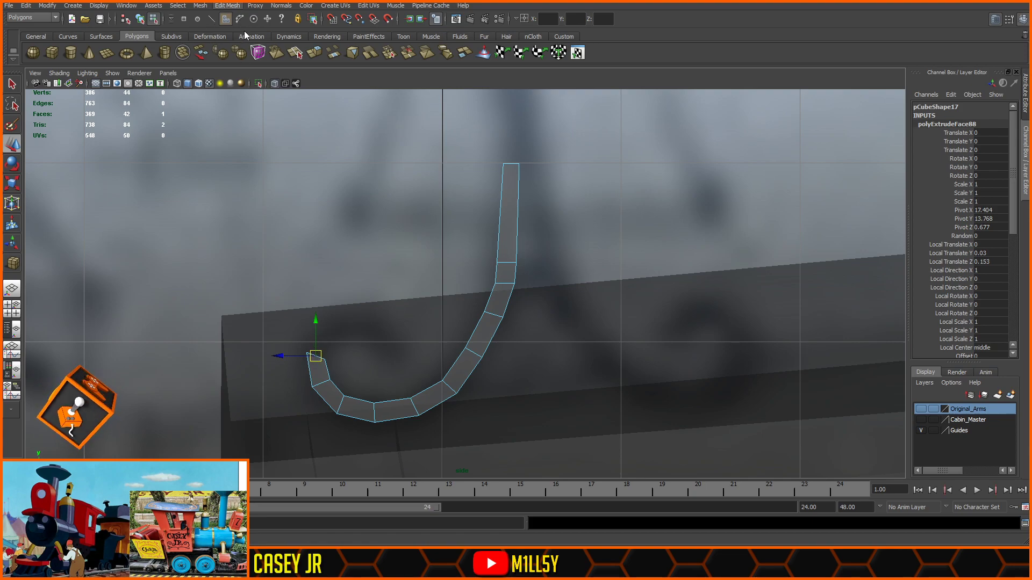
# - Extrude two segments rearward over the top of the scroll, turning the end faces along the curl
pyautogui.hotkey('ctrl', 'e')
pyautogui.moveTo(322, 355); pyautogui.dragTo(414, 345)
pyautogui.press('e')
pyautogui.hotkey('ctrl', 'e')
pyautogui.click(8, 168)
pyautogui.click(11, 145)
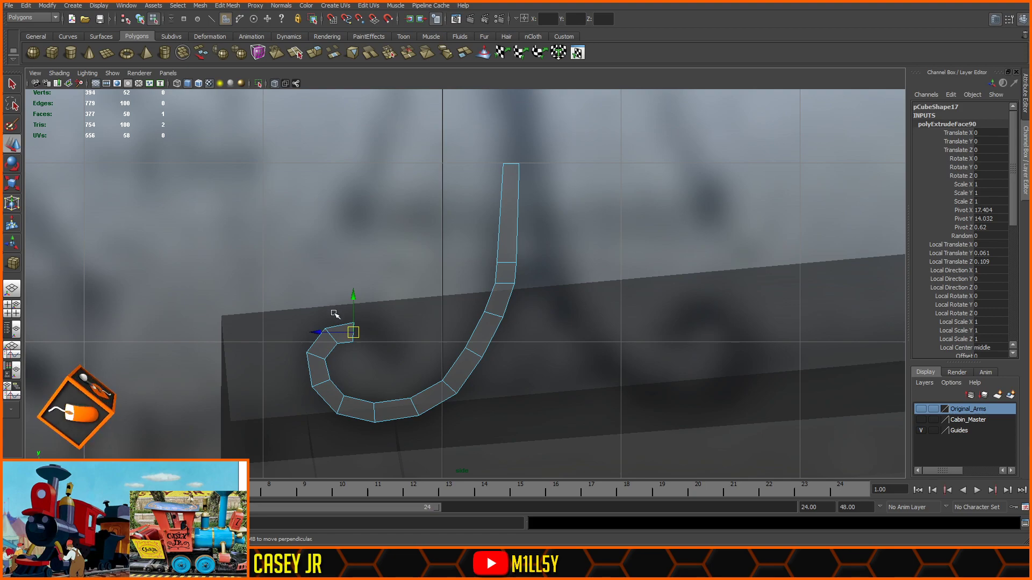
# - Extrude the end face about 0.12 rearward along the scroll's top and rotate it slightly downward
pyautogui.click(230, 25)
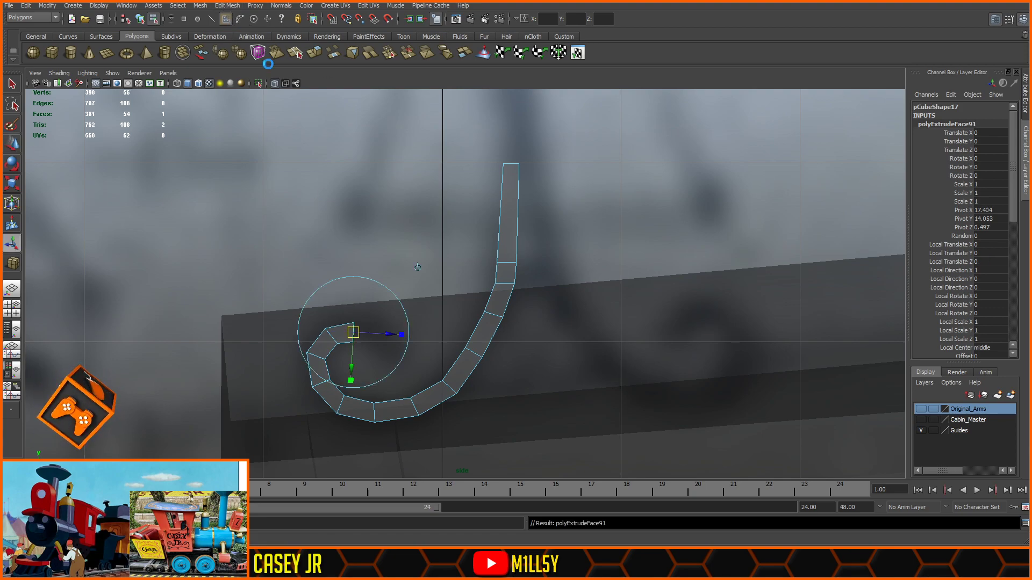
pyautogui.moveTo(355, 333); pyautogui.dragTo(380, 339)
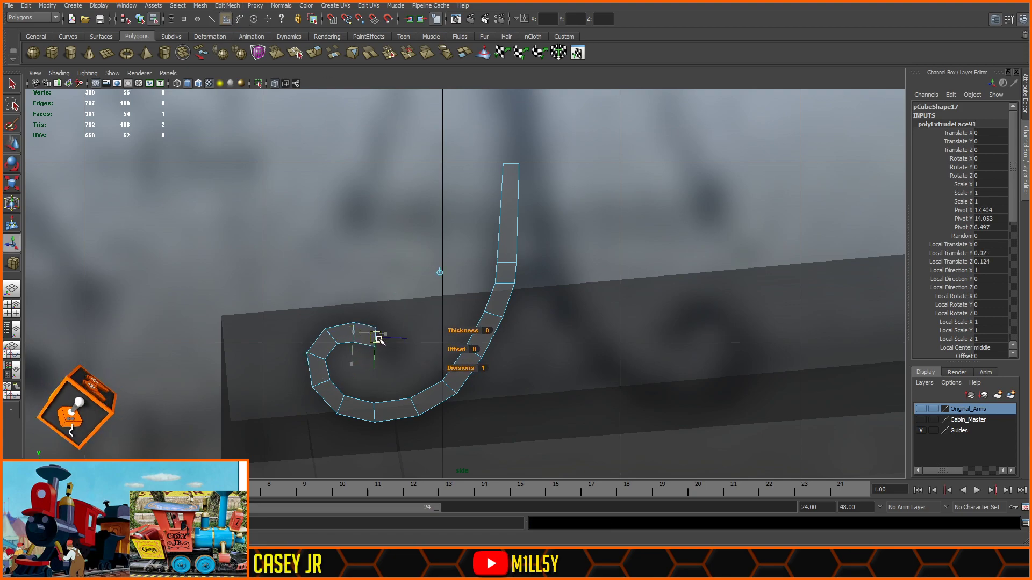
pyautogui.click(15, 165)
pyautogui.moveTo(411, 305); pyautogui.dragTo(420, 317)
# - Extrude the final segment down into the scroll's centre and rotate its end face to form the curl's tip
pyautogui.click(230, 4)
pyautogui.click(236, 30)
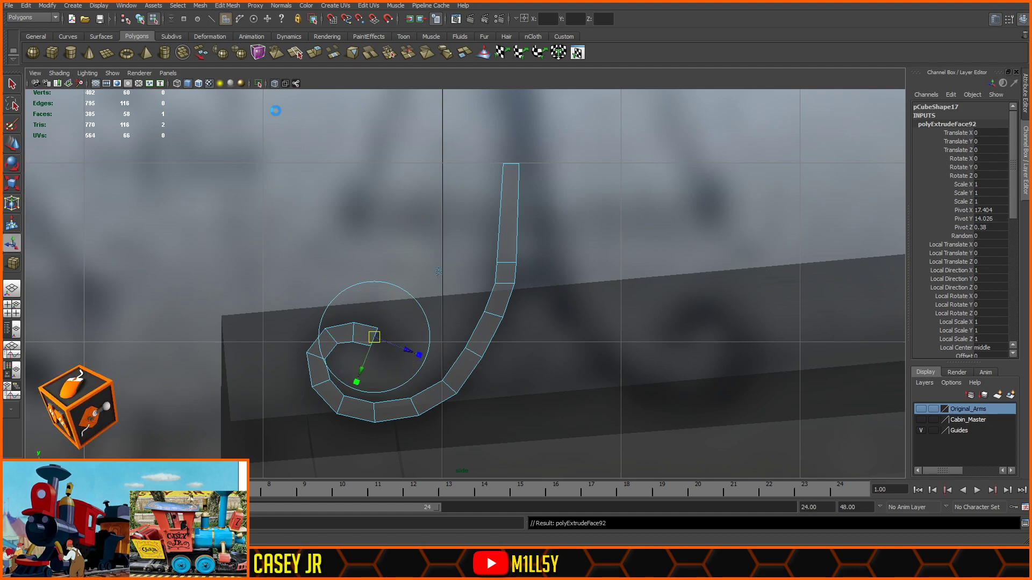
pyautogui.click(12, 143)
pyautogui.moveTo(375, 337); pyautogui.dragTo(391, 357)
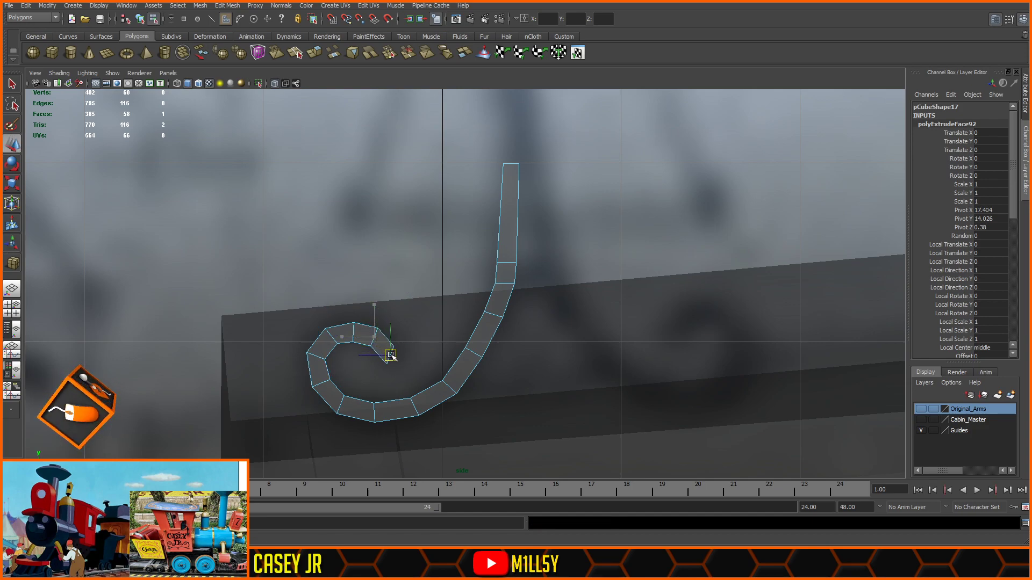
pyautogui.click(12, 162)
pyautogui.moveTo(434, 331); pyautogui.dragTo(446, 367)
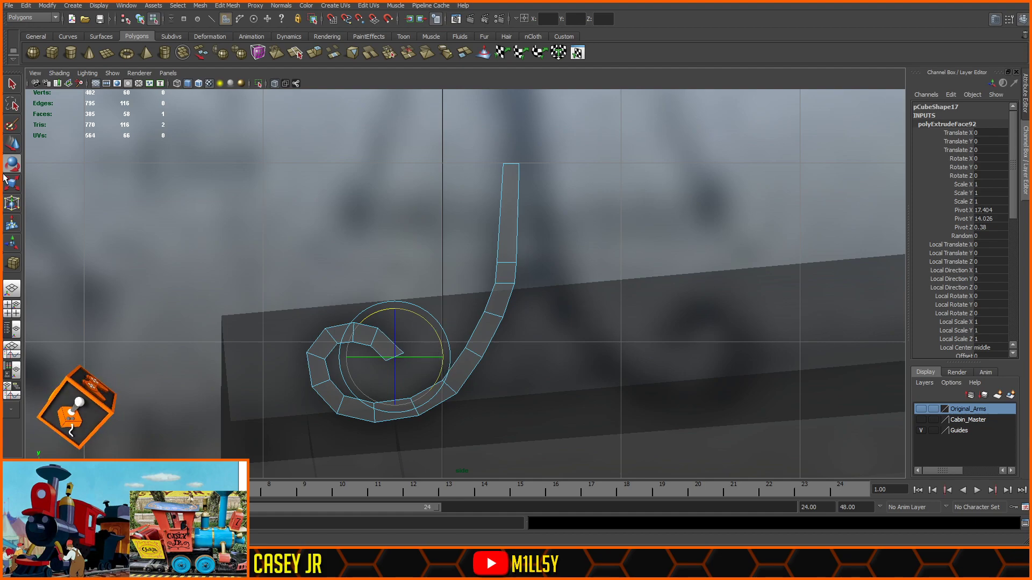
pyautogui.click(12, 183)
# - Taper the scroll's tip by moving its inner end vertices outward, and thin the upper curl by adjusting its inner vertices
pyautogui.scroll(5, 401, 368)
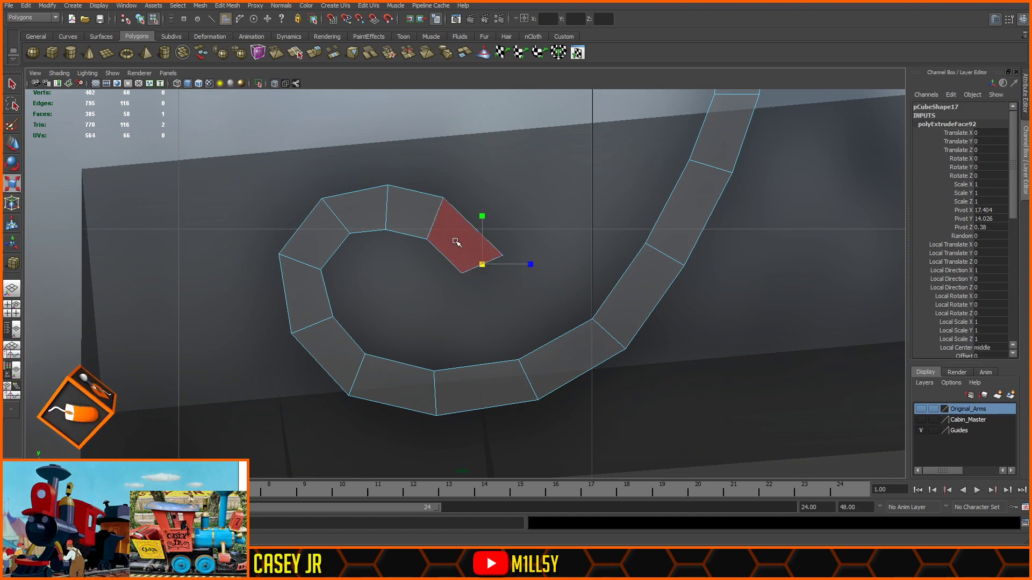
pyautogui.moveTo(454, 241); pyautogui.dragTo(418, 226, button='right')
pyautogui.moveTo(471, 254); pyautogui.dragTo(421, 302)
pyautogui.click(14, 146)
pyautogui.moveTo(464, 273); pyautogui.dragTo(488, 263)
pyautogui.moveTo(443, 222); pyautogui.dragTo(301, 331)
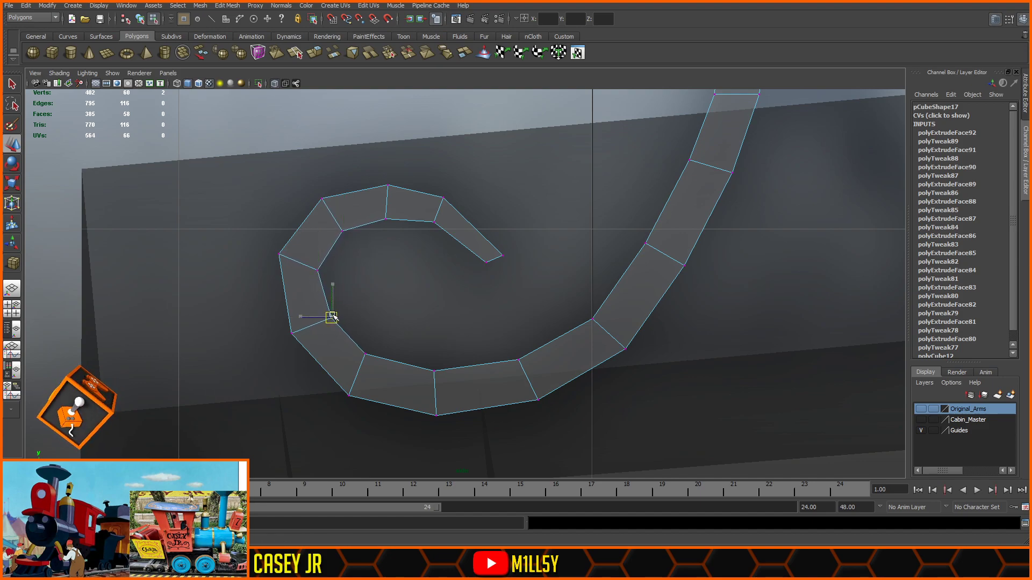
# - Smooth the scroll's front curve by repositioning its lower inner vertices and the vertex pairs along the front and upper front
pyautogui.moveTo(380, 340); pyautogui.dragTo(359, 368)
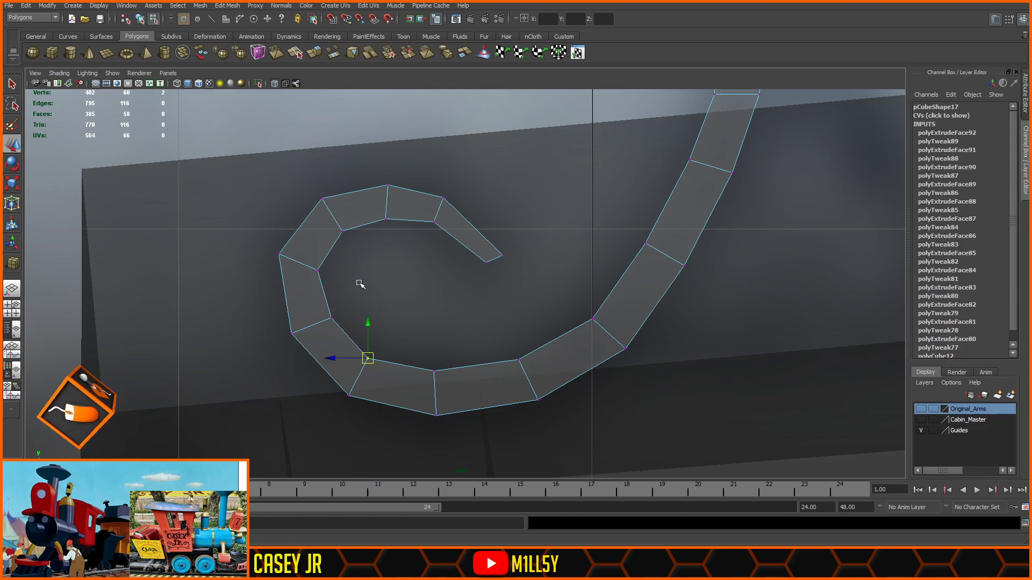
pyautogui.moveTo(331, 259); pyautogui.dragTo(308, 280)
pyautogui.moveTo(271, 240); pyautogui.dragTo(303, 263)
pyautogui.moveTo(358, 187); pyautogui.dragTo(342, 218)
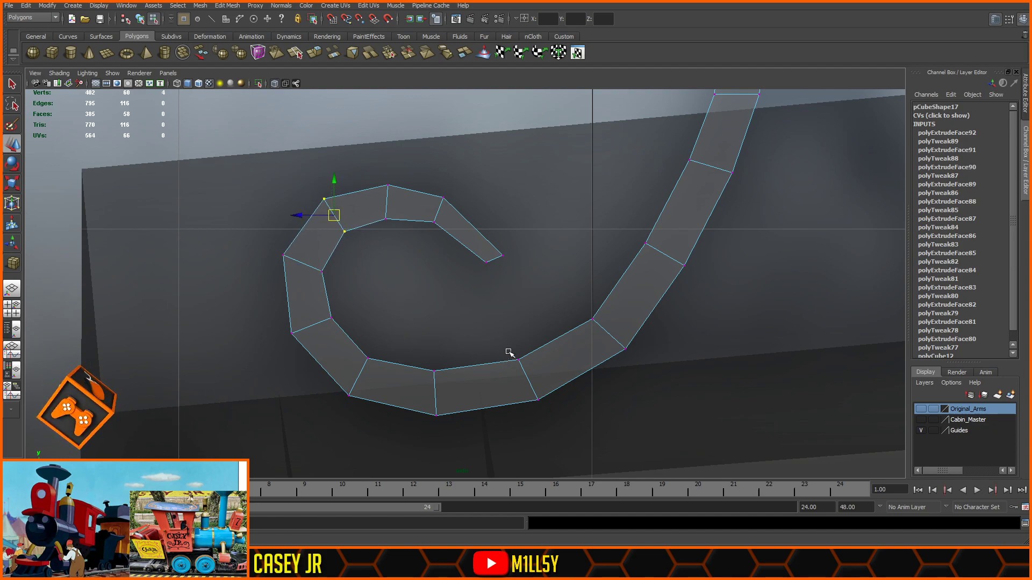
# - Return to object selection with the whole curled stand leg selected, and switch to the perspective view
pyautogui.scroll(-10, 560, 308)
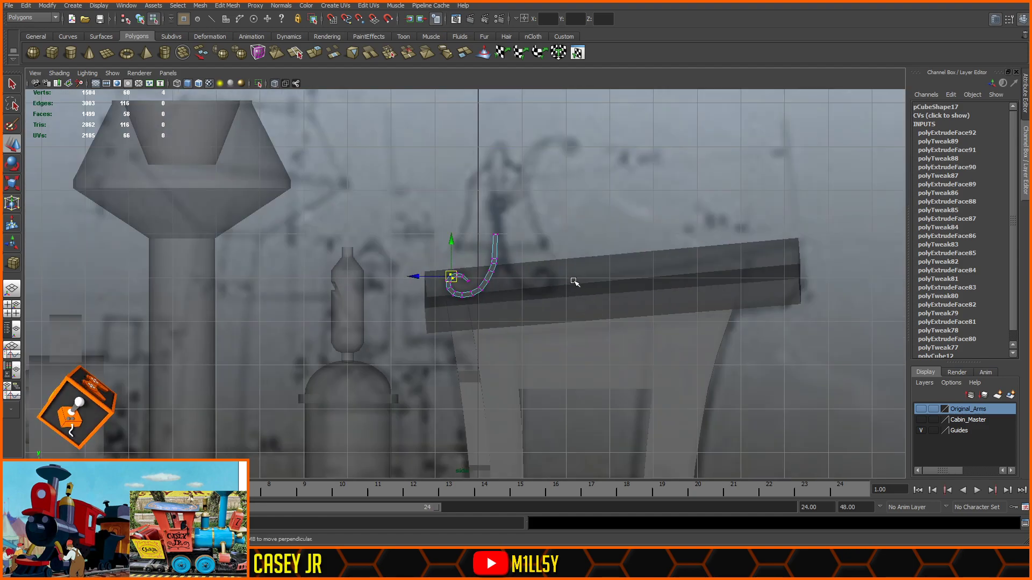
pyautogui.scroll(7, 576, 284)
pyautogui.keyDown('alt'); pyautogui.moveTo(625, 169); pyautogui.dragTo(483, 219, button='middle'); pyautogui.keyUp('alt')
pyautogui.scroll(1, 479, 215)
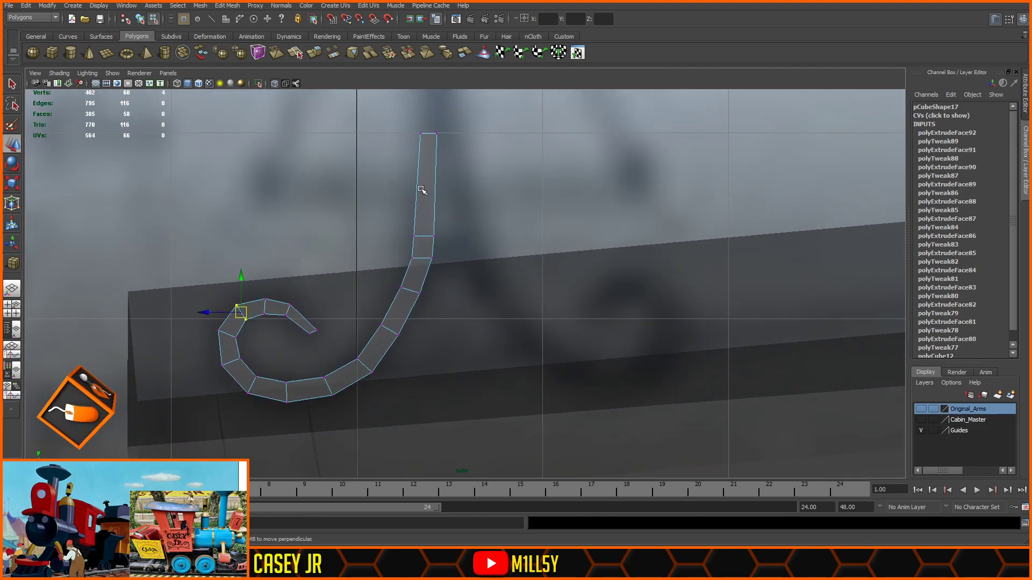
pyautogui.moveTo(435, 180); pyautogui.dragTo(449, 171, button='right')
pyautogui.click(431, 176)
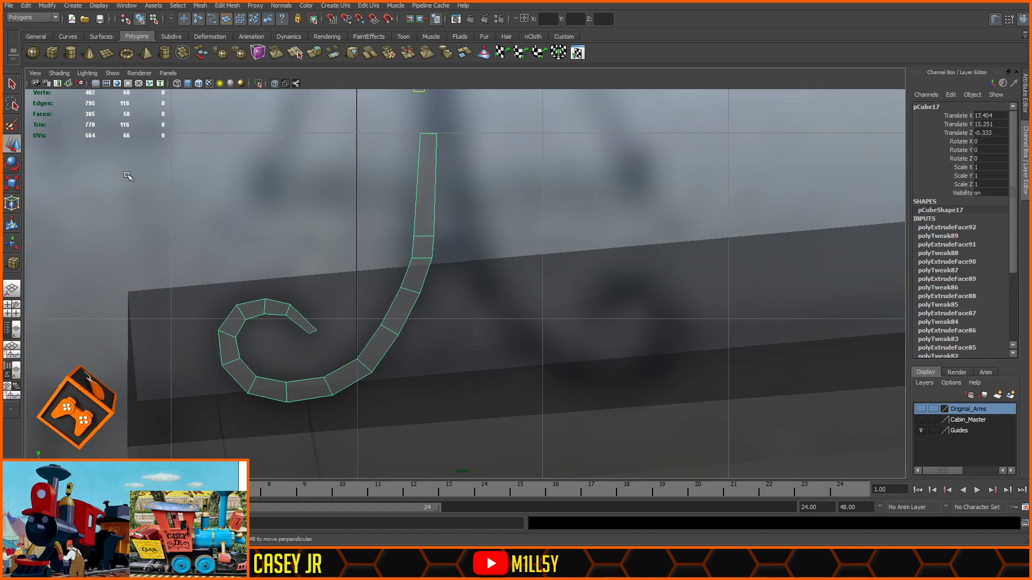
pyautogui.press('space')
pyautogui.moveTo(304, 185); pyautogui.dragTo(298, 163)
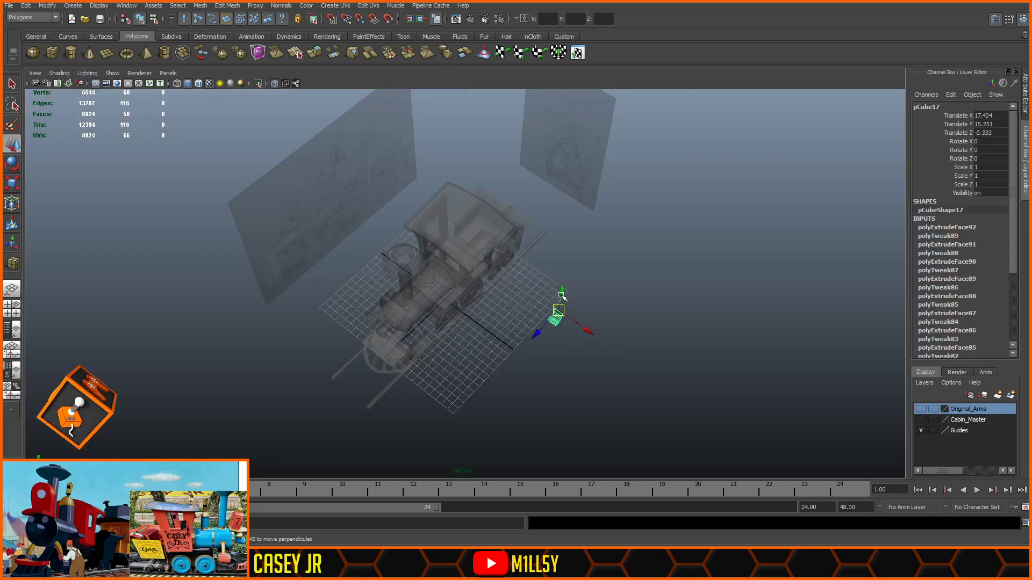
# - Turn off X-ray display in the perspective view and narrow the curled stand leg to an X scale of about 0.118
pyautogui.press('f')
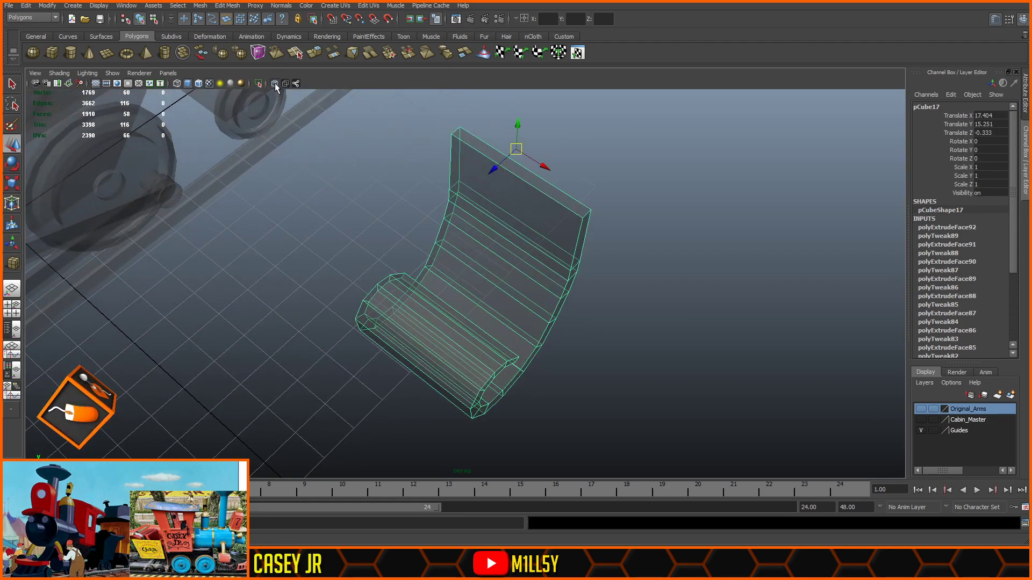
pyautogui.click(275, 83)
pyautogui.press('r')
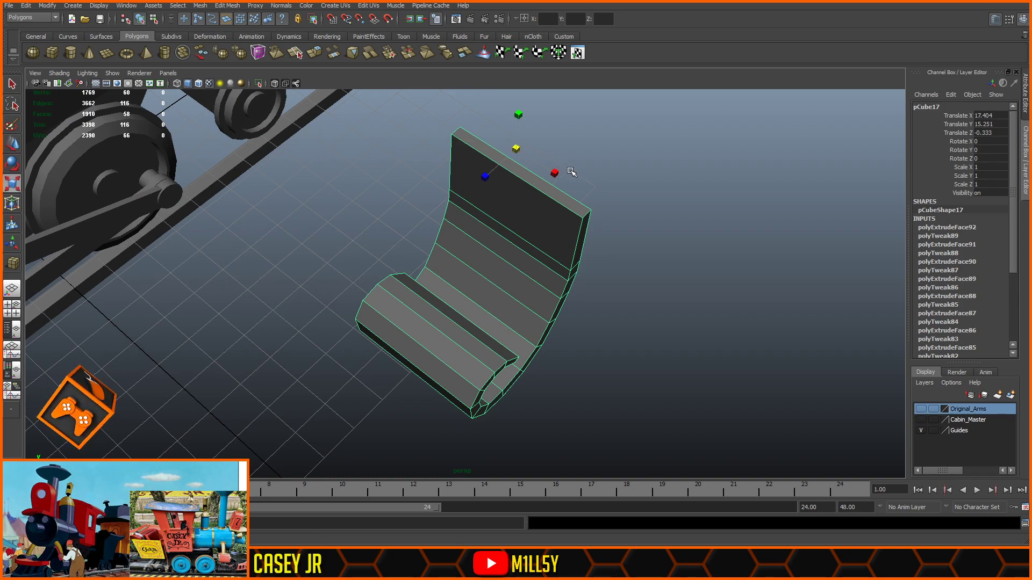
pyautogui.moveTo(551, 175); pyautogui.dragTo(515, 160)
pyautogui.click(618, 237)
pyautogui.keyDown('alt'); pyautogui.moveTo(618, 238); pyautogui.dragTo(649, 285); pyautogui.keyUp('alt')
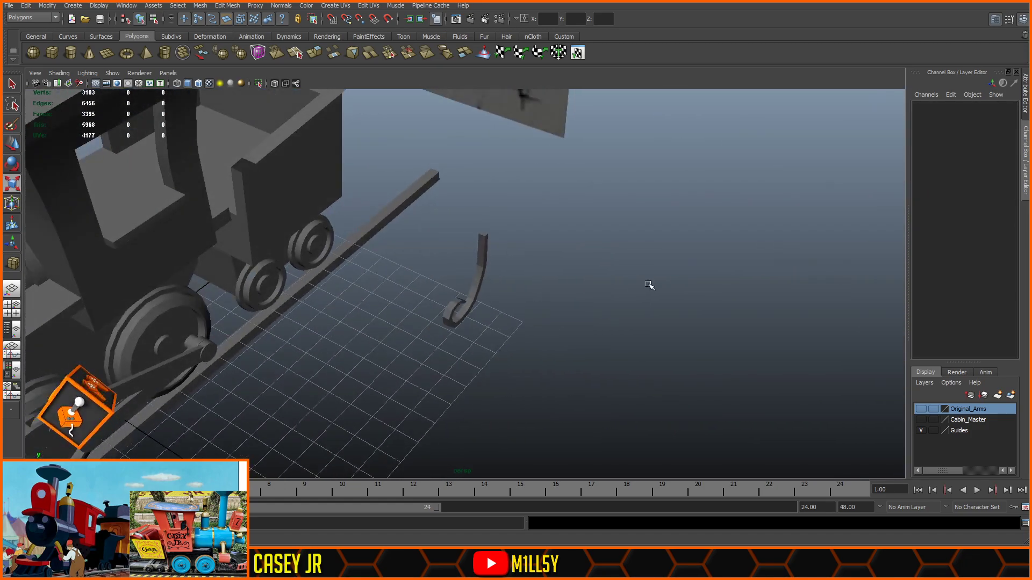
# - Turn on X-ray display in the side view and select the stand leg over the blueprint
pyautogui.press('space')
pyautogui.press('space')
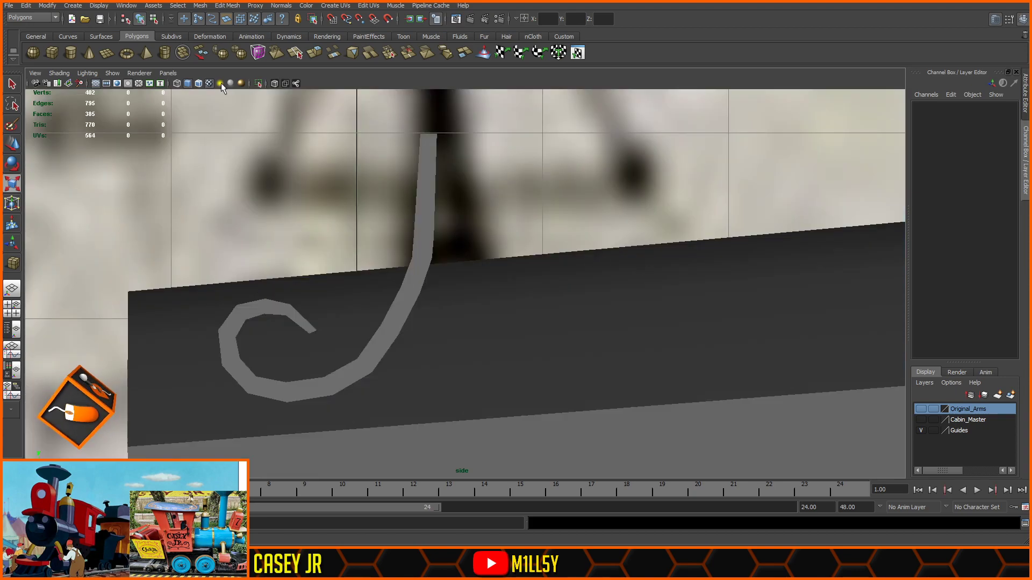
pyautogui.click(198, 83)
pyautogui.click(199, 83)
pyautogui.click(274, 83)
pyautogui.click(427, 251)
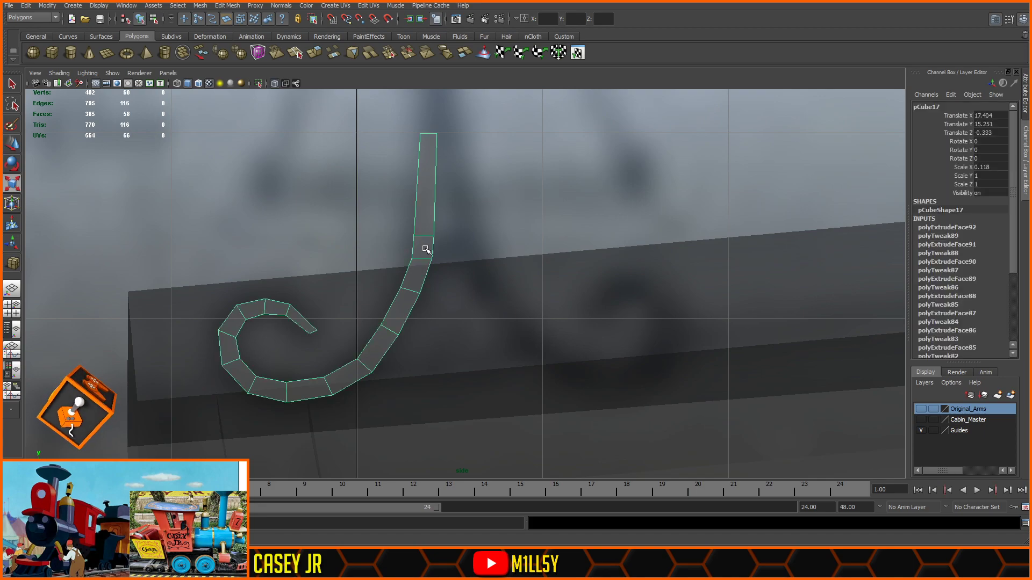
pyautogui.keyDown('alt'); pyautogui.moveTo(437, 214); pyautogui.dragTo(448, 267, button='middle'); pyautogui.keyUp('alt')
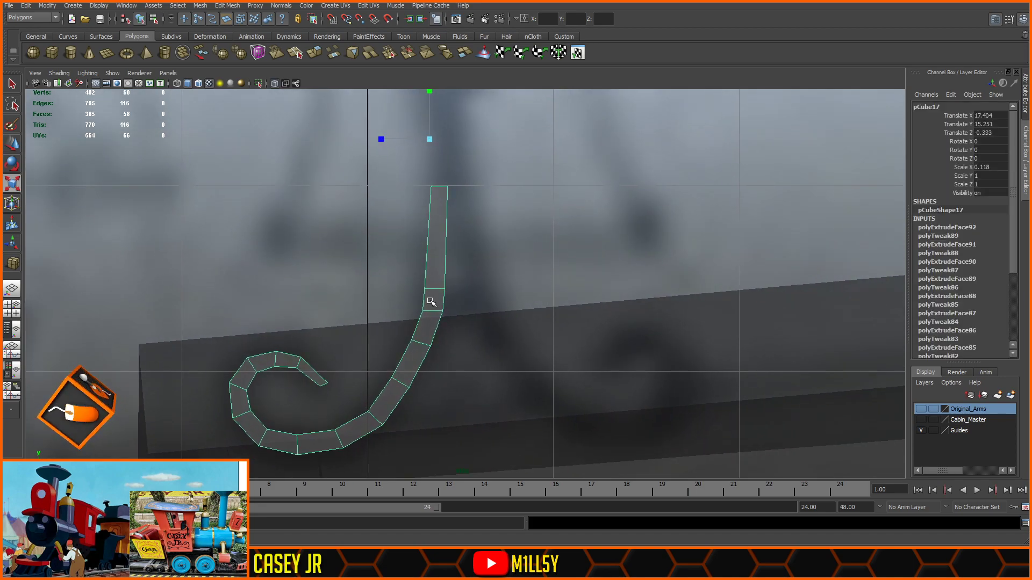
# - Extrude the rear face of the leg's short segment above the curve backward to form a small connecting block
pyautogui.moveTo(437, 320); pyautogui.dragTo(447, 305, button='right')
pyautogui.click(435, 300)
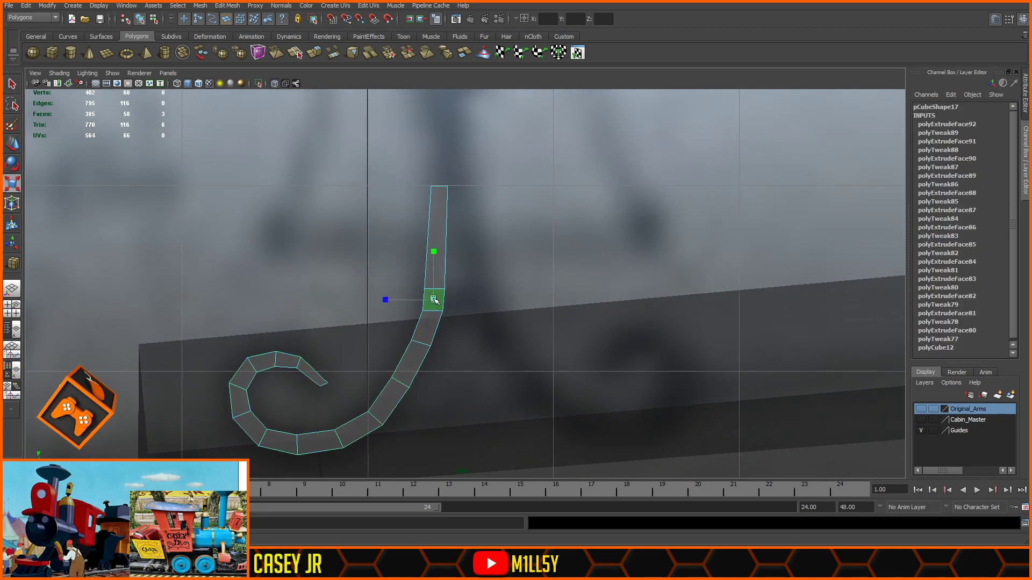
pyautogui.keyDown('ctrl'); pyautogui.moveTo(438, 295); pyautogui.dragTo(433, 299); pyautogui.keyUp('ctrl')
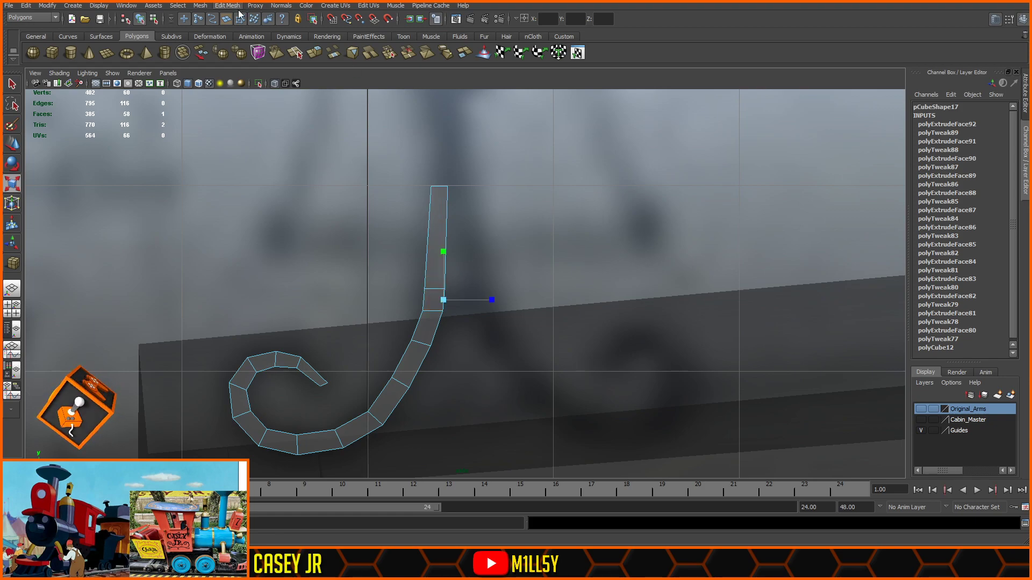
pyautogui.hotkey('ctrl', 'e')
pyautogui.click(508, 235)
pyautogui.moveTo(409, 298); pyautogui.dragTo(432, 300)
pyautogui.moveTo(449, 299); pyautogui.dragTo(470, 280, button='right')
pyautogui.click(434, 276)
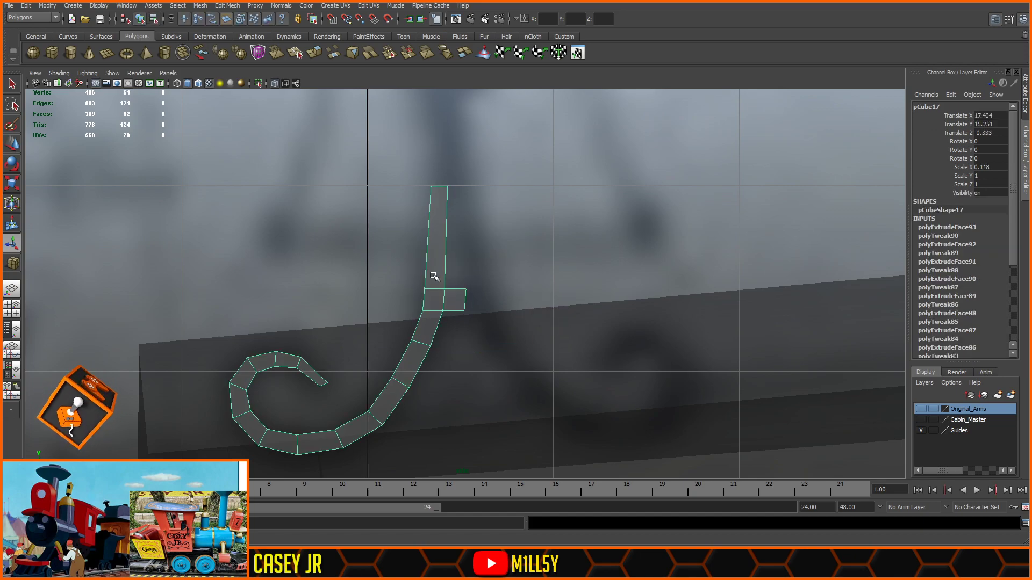
# - Extrude the leg's top face upward by about 0.388 to lengthen the stem, and return to object selection
pyautogui.keyDown('alt'); pyautogui.moveTo(441, 205); pyautogui.dragTo(455, 290, button='middle'); pyautogui.keyUp('alt')
pyautogui.press('F11')
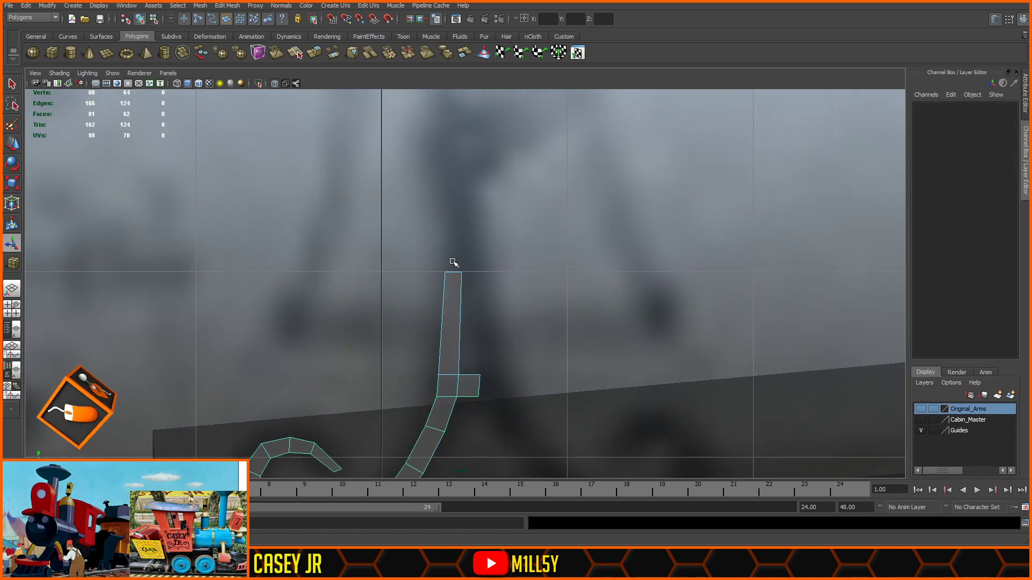
pyautogui.click(452, 293)
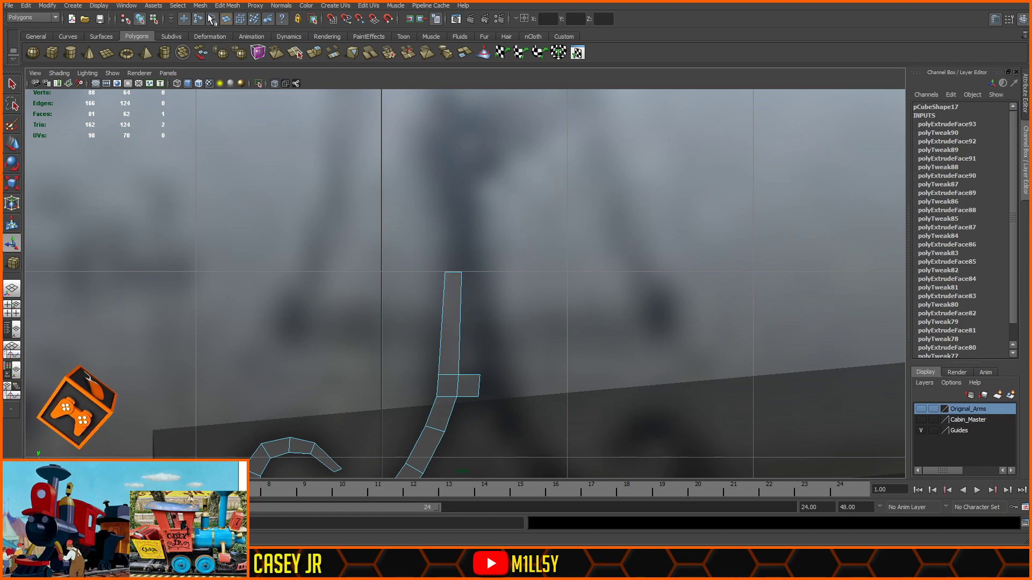
pyautogui.hotkey('ctrl', 'e')
pyautogui.moveTo(452, 237); pyautogui.dragTo(445, 165)
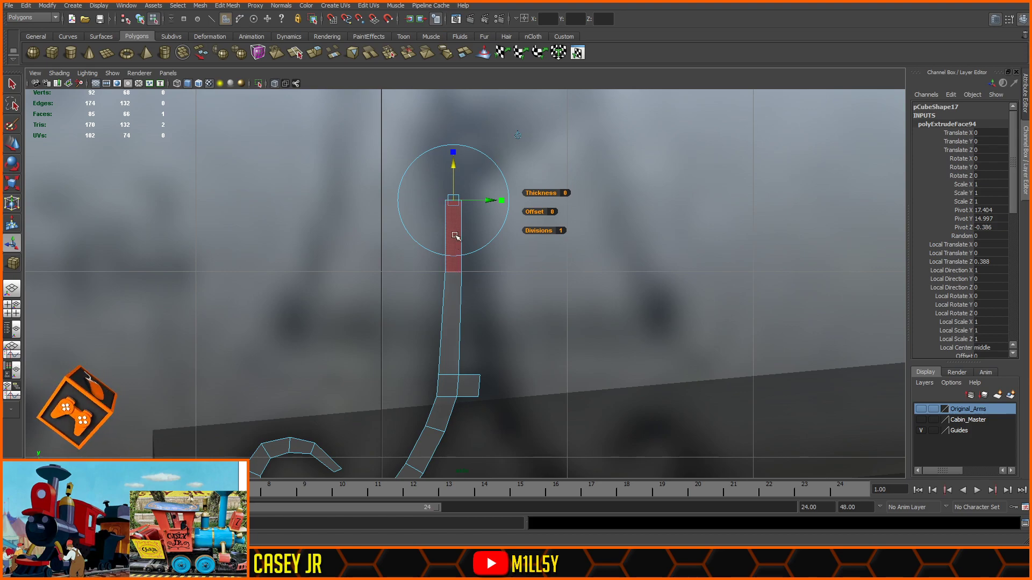
pyautogui.moveTo(456, 226); pyautogui.dragTo(433, 225, button='right')
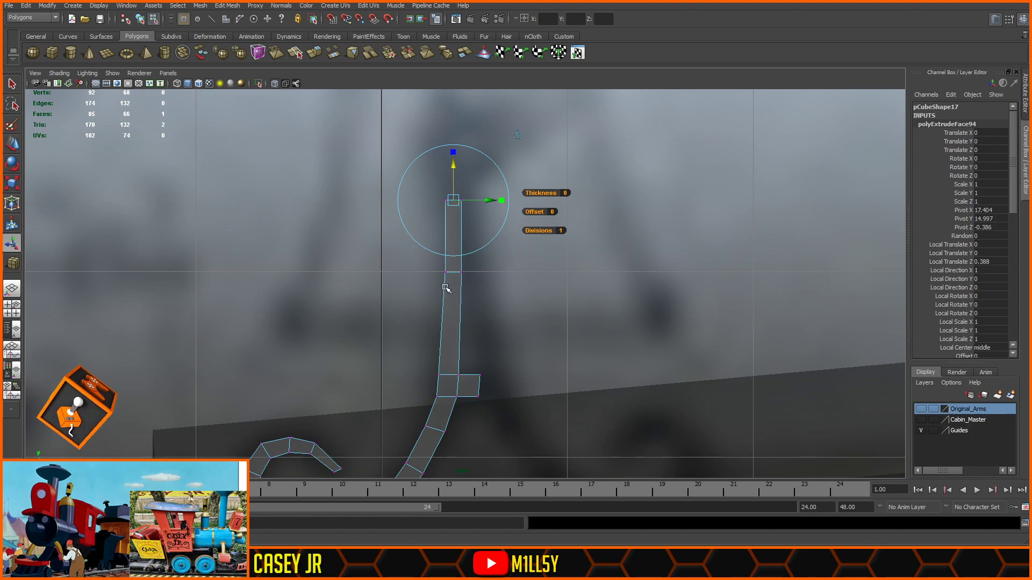
pyautogui.moveTo(459, 284); pyautogui.dragTo(479, 271, button='right')
pyautogui.scroll(-7, 433, 298)
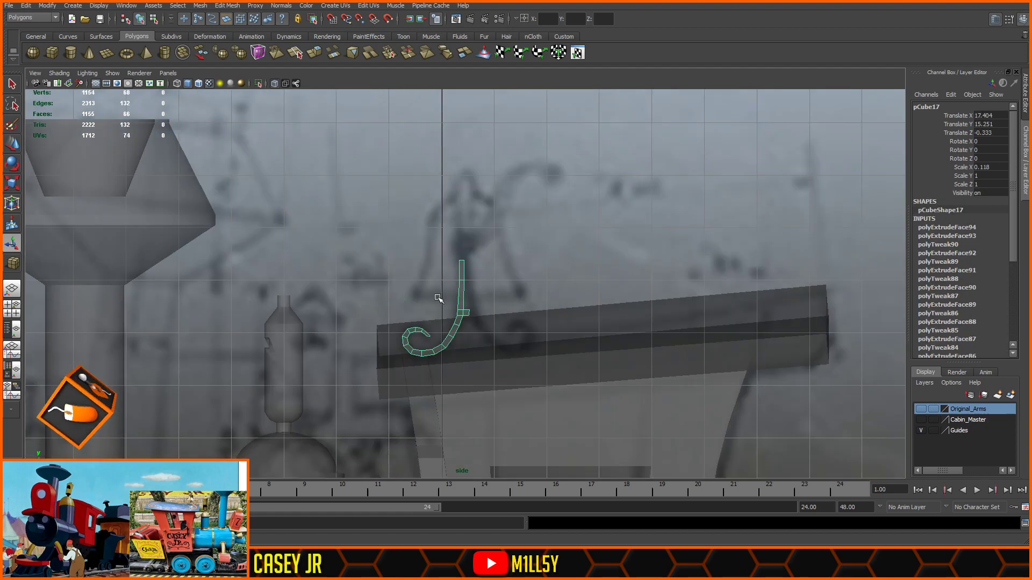
pyautogui.scroll(2, 450, 293)
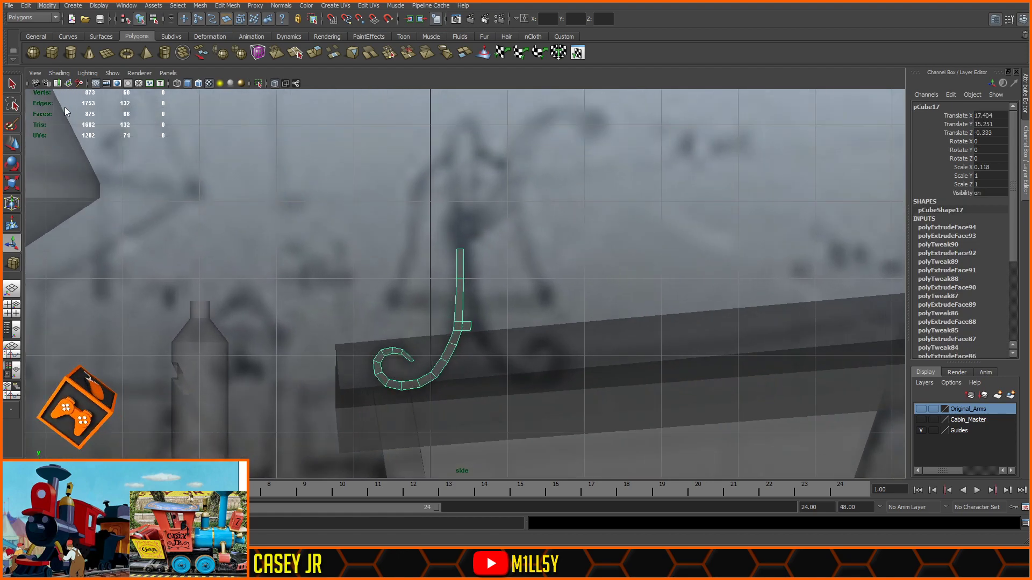
# - Duplicate the stand leg in the perspective view and undo the copy's trial move along Z
pyautogui.click(13, 146)
pyautogui.press('space')
pyautogui.press('space')
pyautogui.moveTo(518, 241)
pyautogui.keyDown('alt'); pyautogui.mouseDown()
pyautogui.moveTo(566, 240)
pyautogui.moveTo(508, 250)
pyautogui.mouseUp(); pyautogui.keyUp('alt')
pyautogui.hotkey('ctrl', 'd')
pyautogui.moveTo(432, 282); pyautogui.dragTo(502, 273)
pyautogui.click(16, 163)
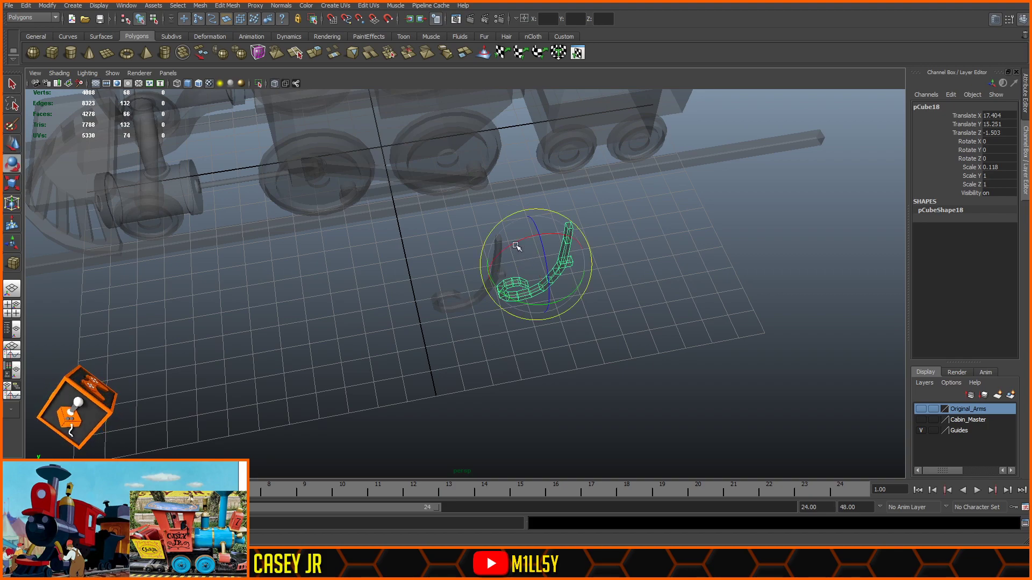
pyautogui.hotkey('ctrl', 'z')
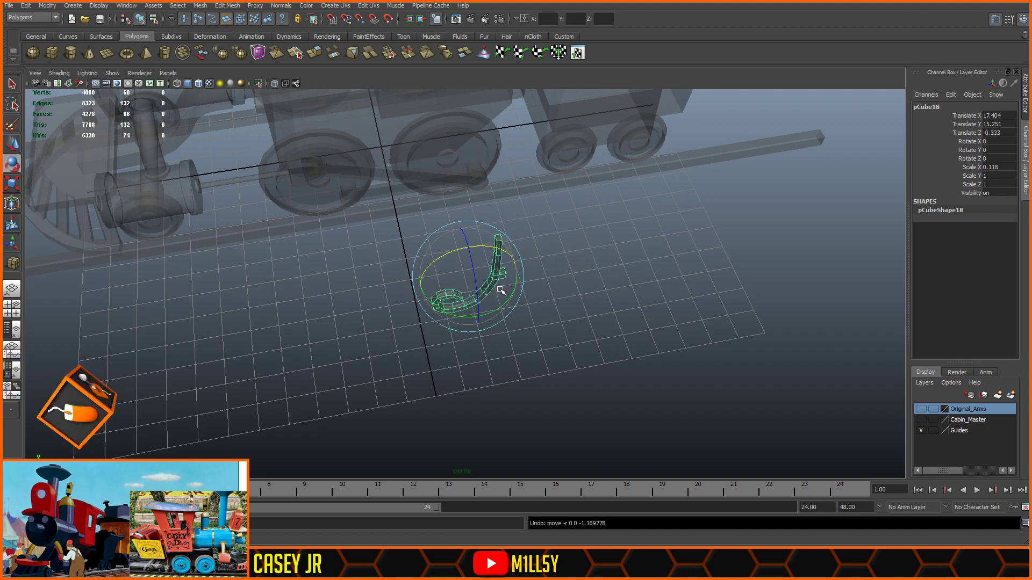
# - Rotate the duplicate leg to 180 degrees around Y so that it faces the opposite way
pyautogui.moveTo(437, 306); pyautogui.dragTo(521, 181)
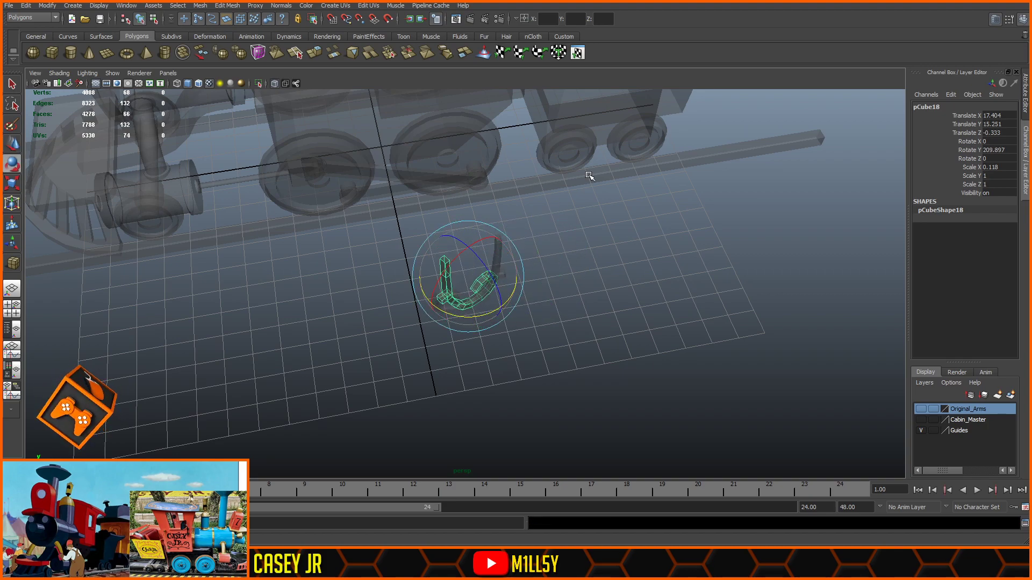
pyautogui.doubleClick(1001, 151)
pyautogui.write('-1')
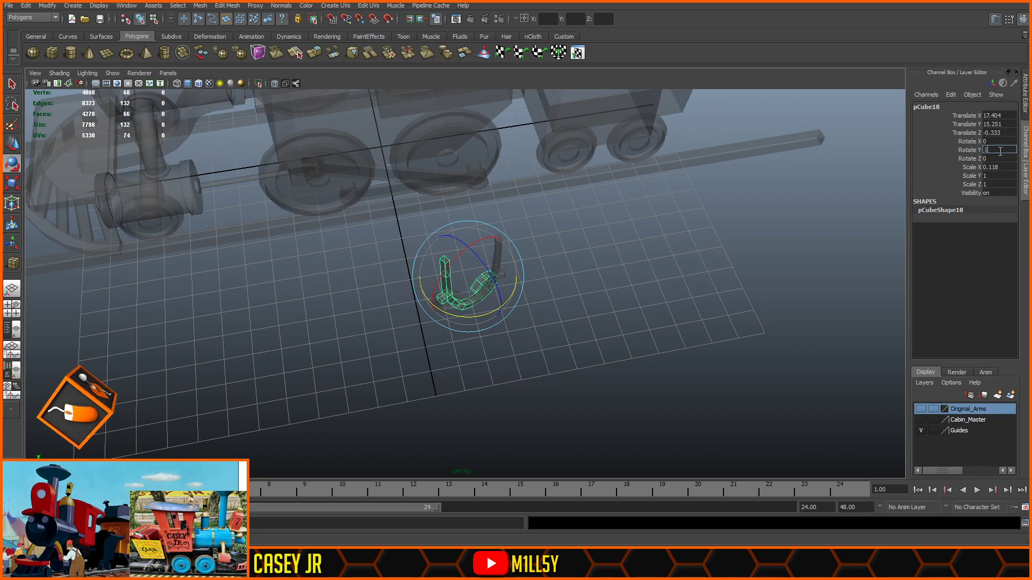
pyautogui.write('80')
pyautogui.press('Return')
pyautogui.click(8, 148)
pyautogui.press('space')
pyautogui.press('space')
pyautogui.scroll(-5, 577, 312)
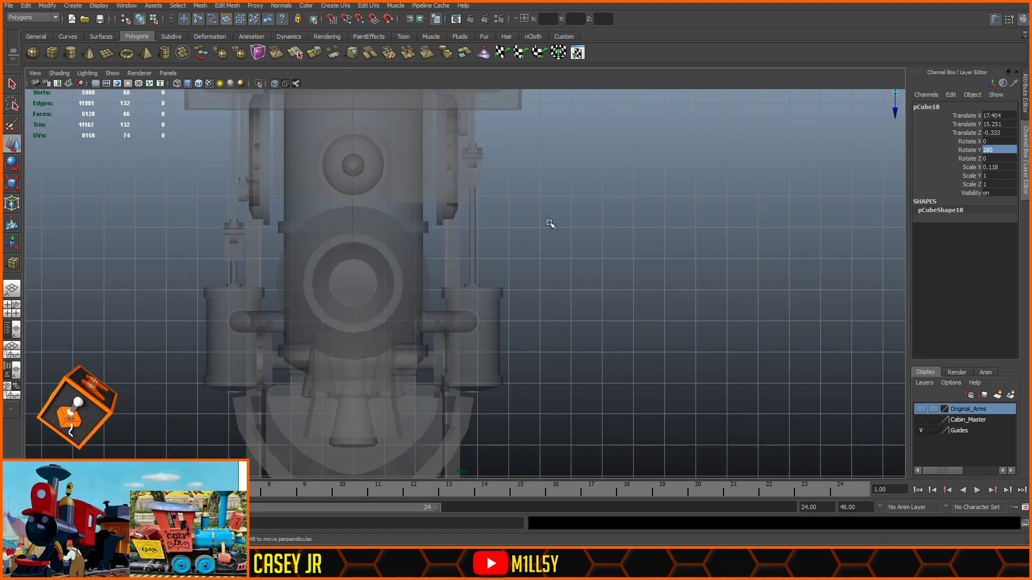
pyautogui.hotkey('ctrl', '1')
pyautogui.press('f')
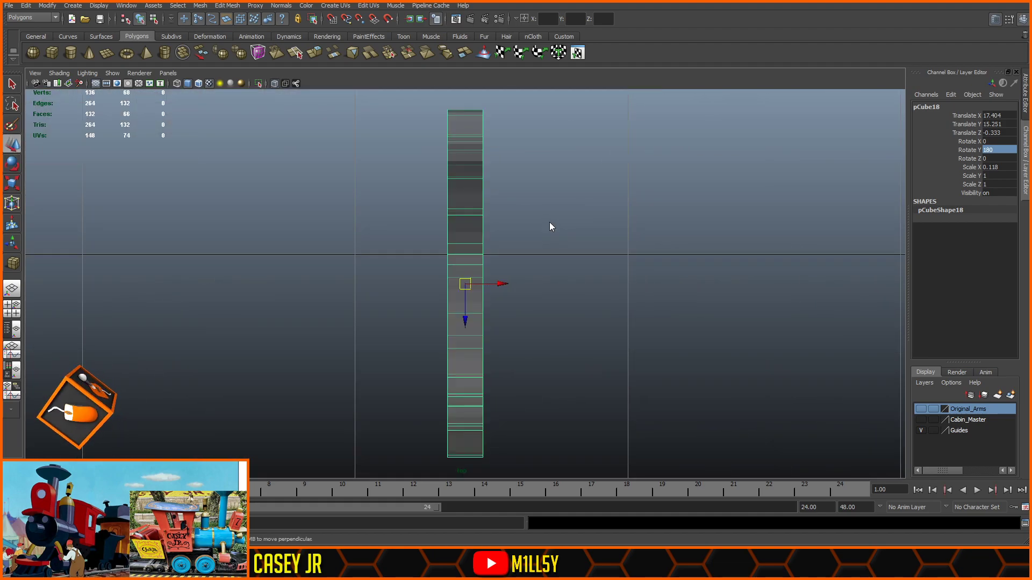
# - Delete the small connecting block's faces from the duplicate leg in the side view and return to object selection
pyautogui.press('space')
pyautogui.press('space')
pyautogui.scroll(5, 403, 220)
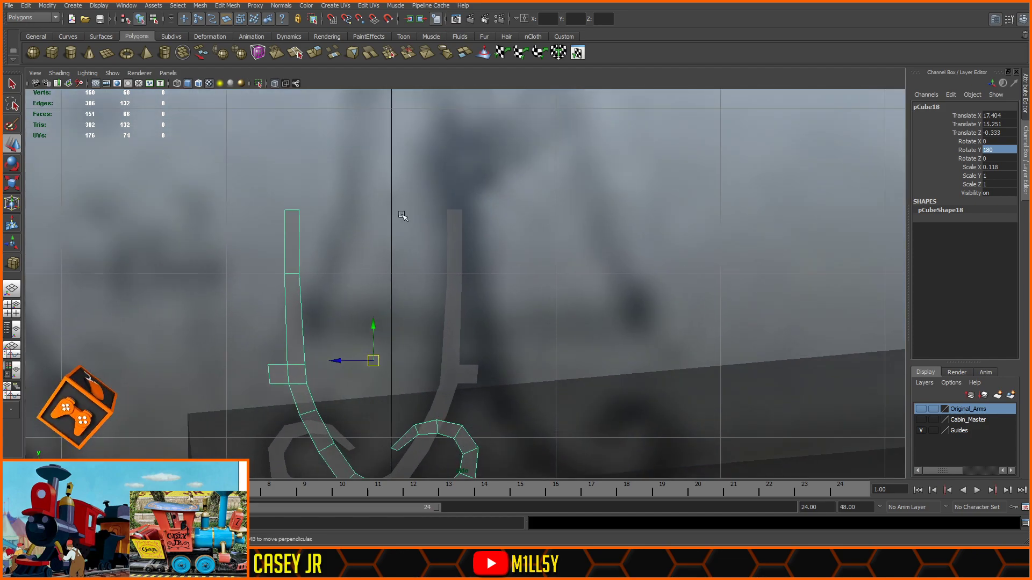
pyautogui.scroll(-3, 494, 232)
pyautogui.scroll(3, 447, 151)
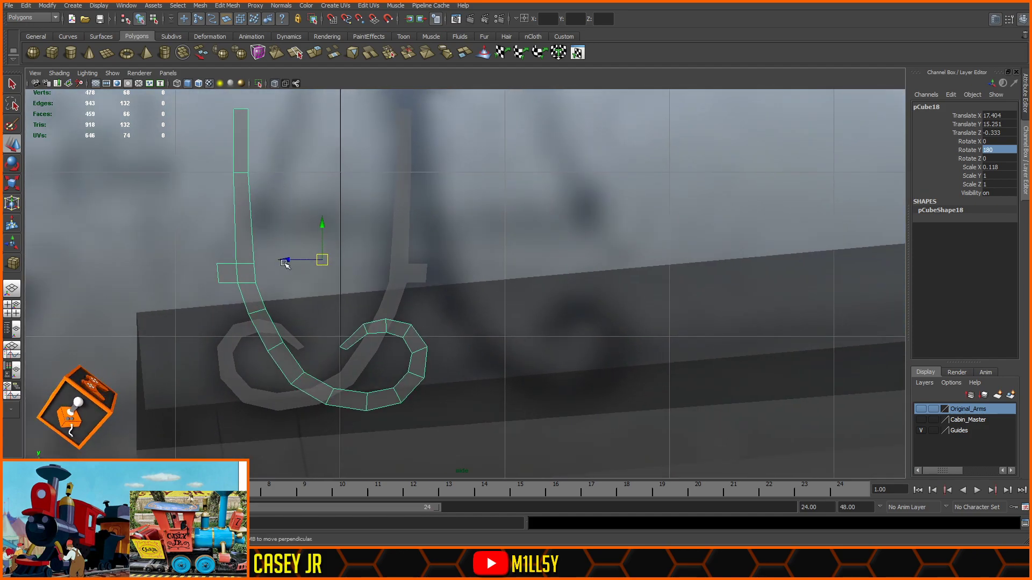
pyautogui.press('F11')
pyautogui.moveTo(221, 257); pyautogui.dragTo(193, 316)
pyautogui.press('Delete')
pyautogui.press('F8')
# - Move the duplicate leg rearward to Translate Z -1.407, beside the original stem, and show wireframe over X-ray shading
pyautogui.click(239, 212)
pyautogui.moveTo(285, 261); pyautogui.dragTo(461, 266)
pyautogui.scroll(6, 423, 170)
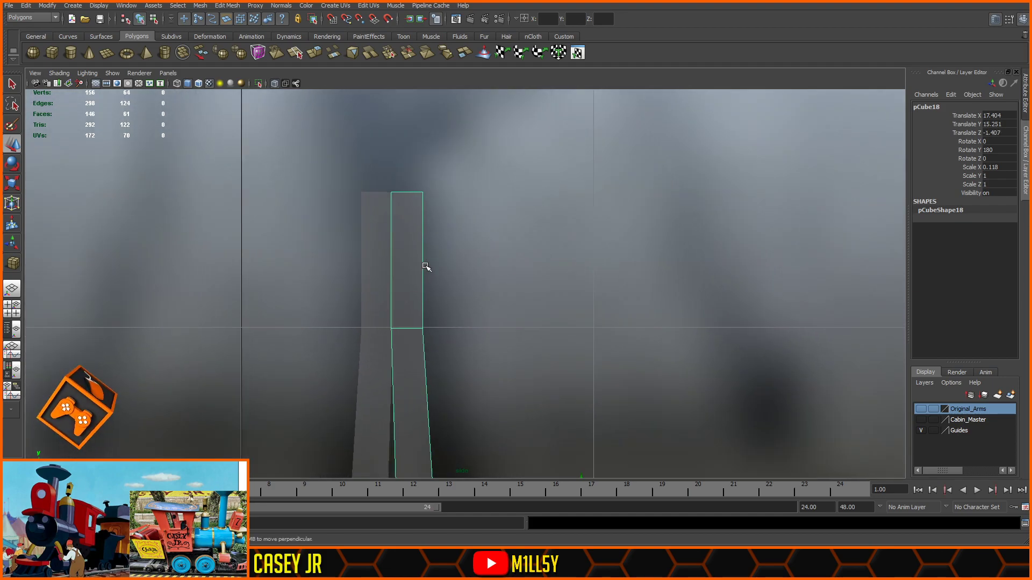
pyautogui.scroll(2, 405, 231)
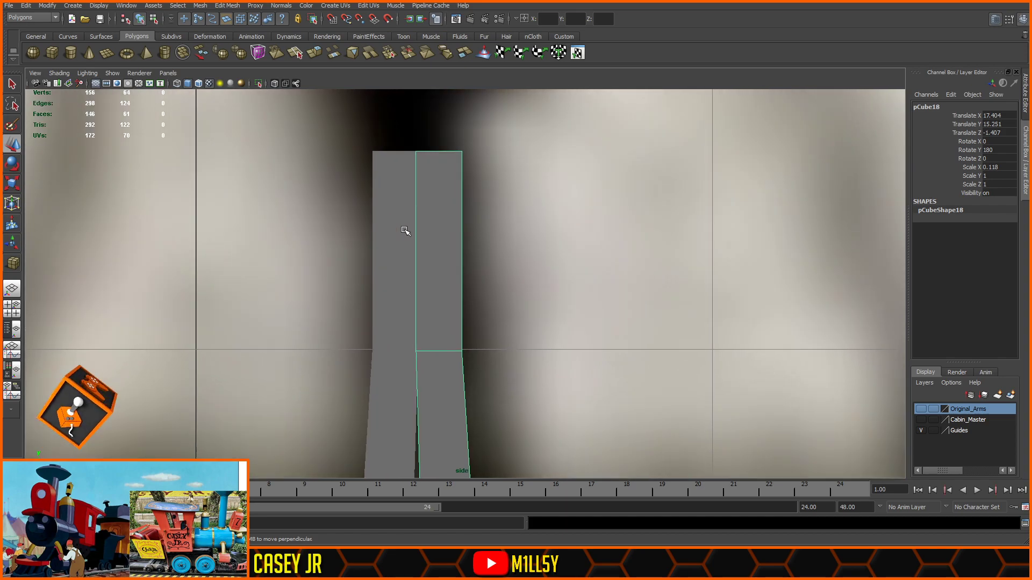
pyautogui.click(274, 83)
pyautogui.click(198, 83)
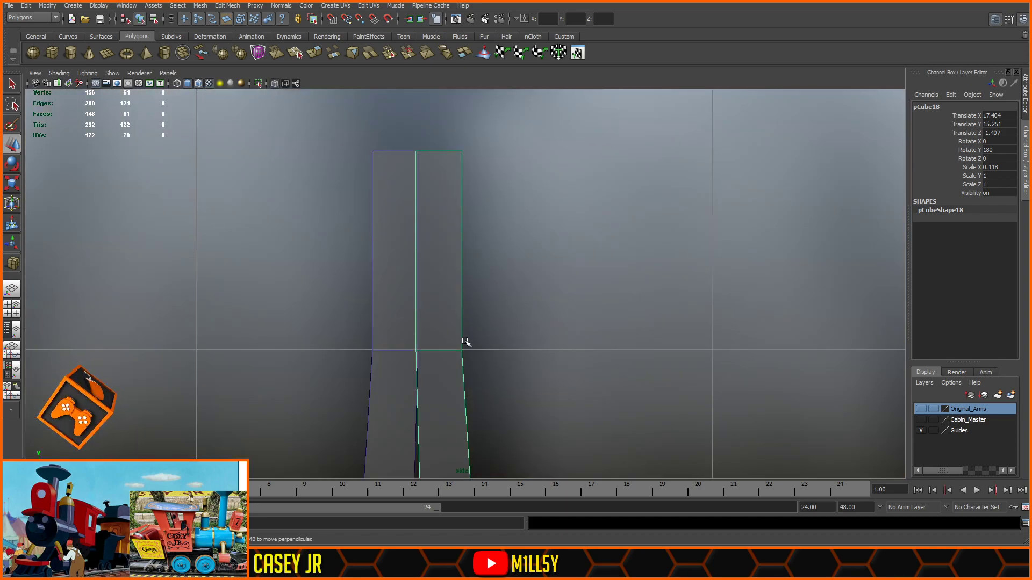
pyautogui.scroll(-5, 460, 186)
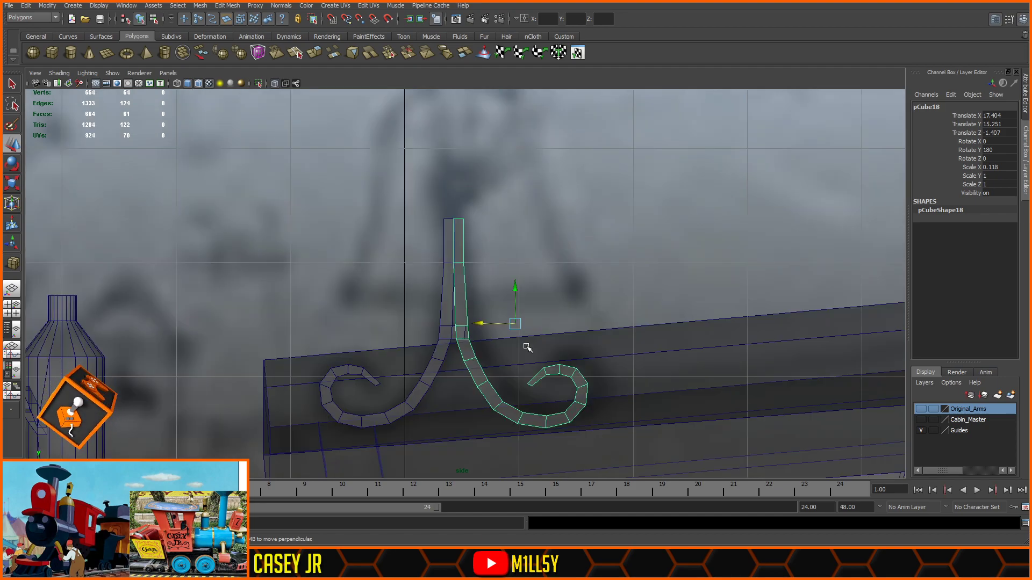
# - Move the rear leg's pivot to its stem's top inner corner and align it against the front stem at Translate Z -1.411
pyautogui.scroll(2, 473, 226)
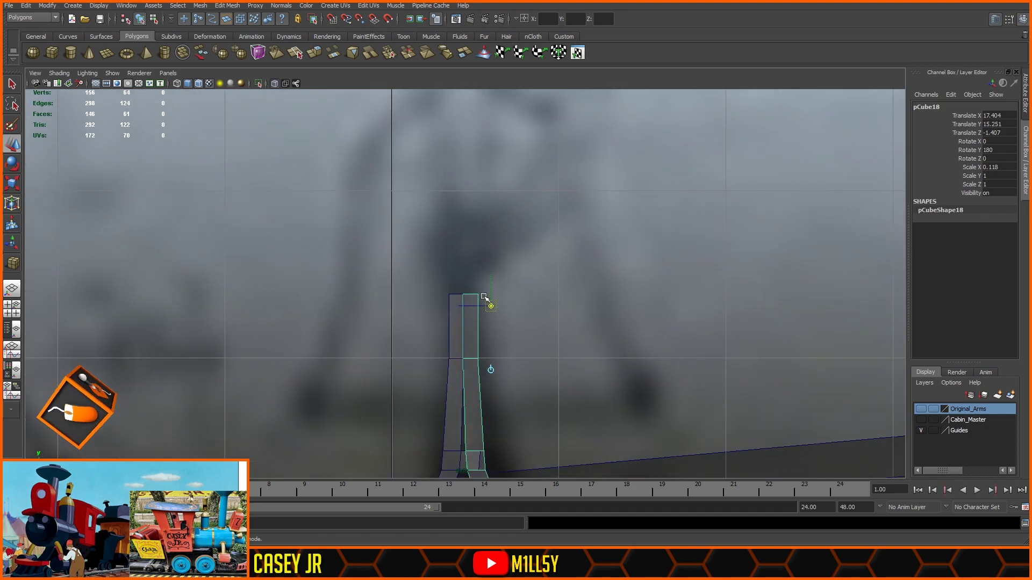
pyautogui.scroll(4, 502, 323)
pyautogui.keyDown('alt'); pyautogui.moveTo(520, 341); pyautogui.dragTo(539, 223, button='middle'); pyautogui.keyUp('alt')
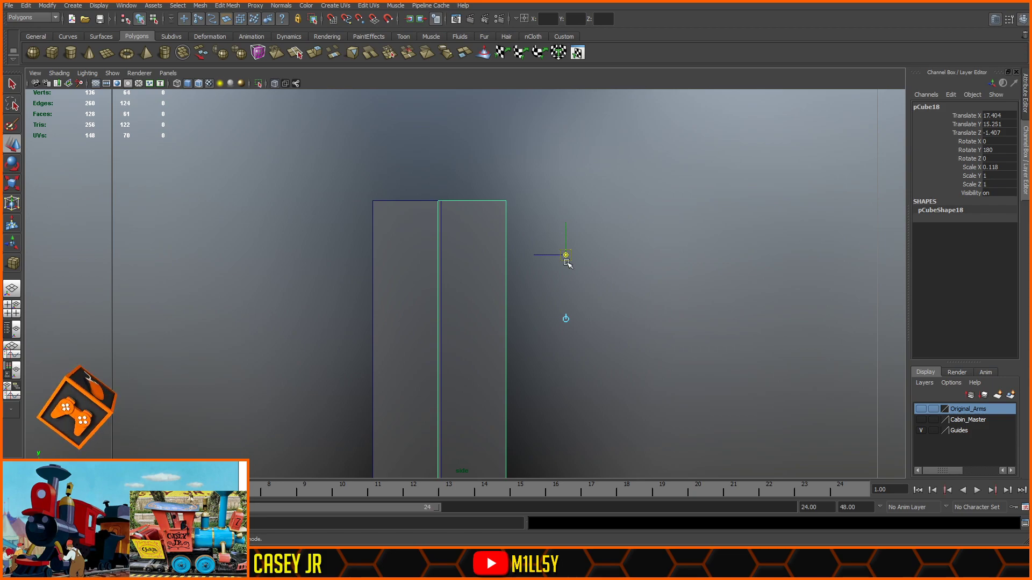
pyautogui.moveTo(567, 258); pyautogui.dragTo(434, 211)
pyautogui.press('Insert')
pyautogui.scroll(-10, 472, 276)
pyautogui.keyDown('alt'); pyautogui.moveTo(468, 387); pyautogui.dragTo(443, 329, button='middle'); pyautogui.keyUp('alt')
pyautogui.scroll(2, 442, 329)
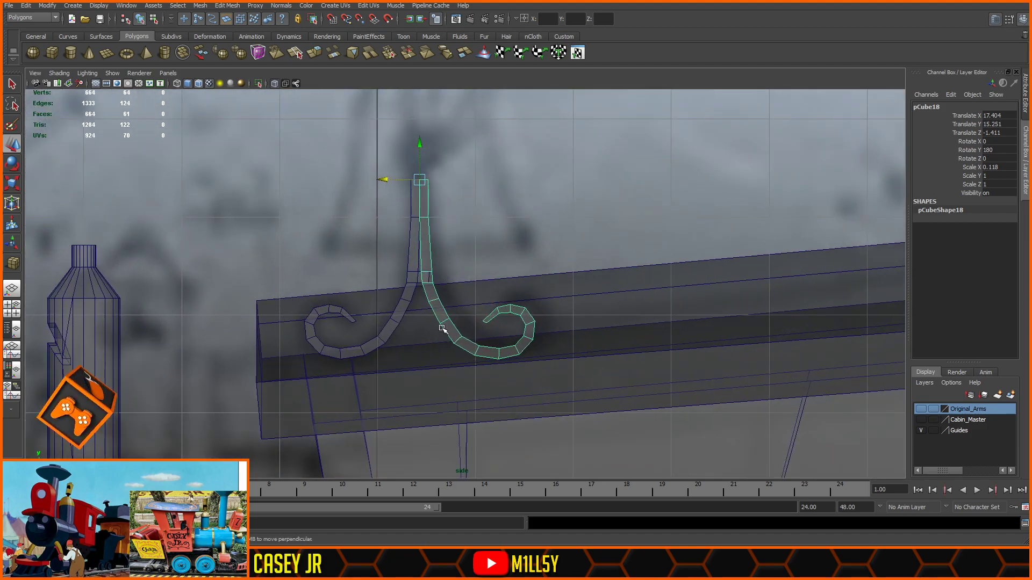
# - Thin the front leg by moving the vertices along its rear edge, from the connecting block down the curve, slightly forward
pyautogui.scroll(3, 442, 329)
pyautogui.scroll(5, 504, 306)
pyautogui.keyDown('shift'); pyautogui.click(521, 279); pyautogui.keyUp('shift')
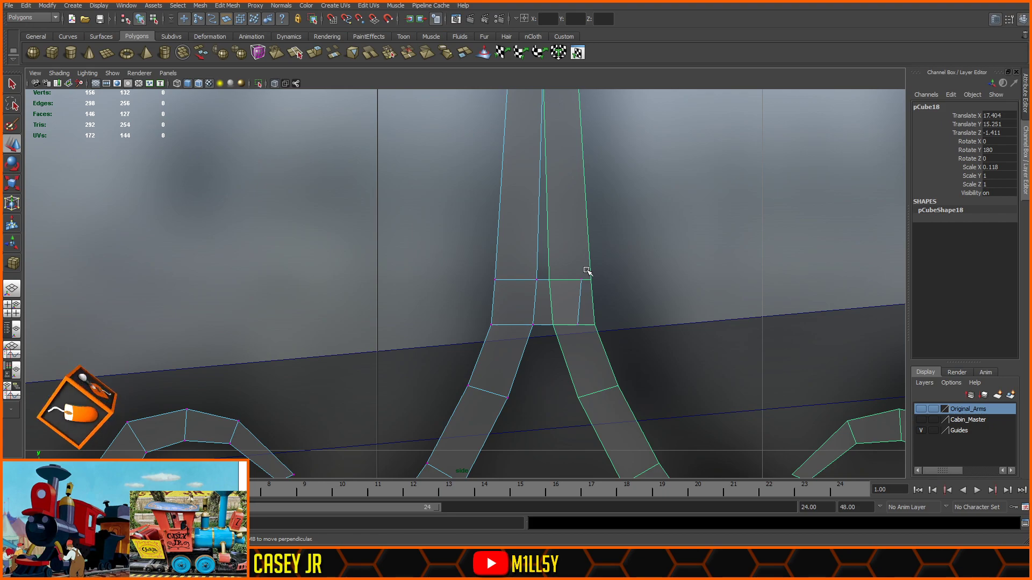
pyautogui.moveTo(587, 270); pyautogui.dragTo(576, 291)
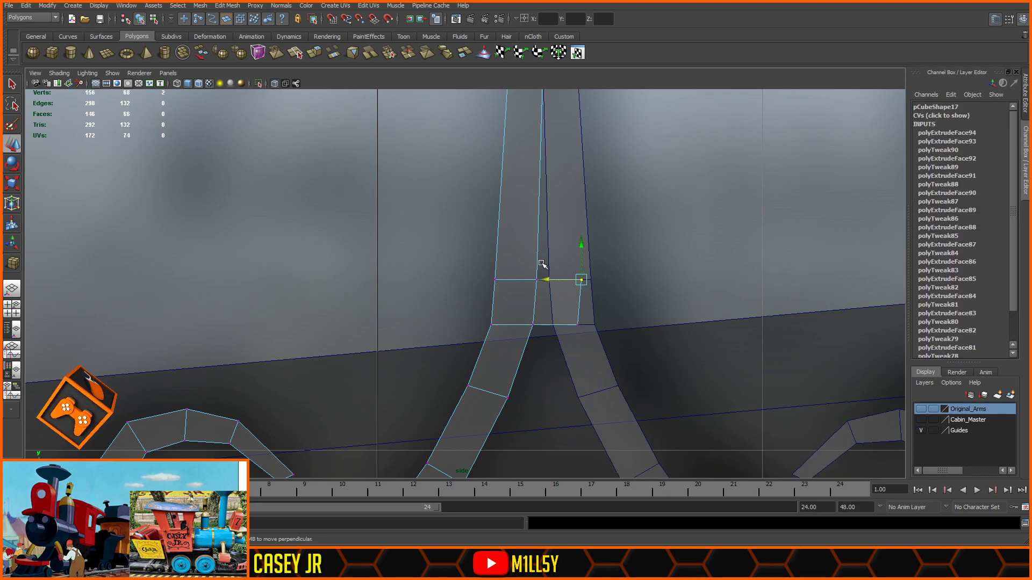
pyautogui.moveTo(544, 269); pyautogui.dragTo(517, 348)
pyautogui.keyDown('alt'); pyautogui.moveTo(532, 418); pyautogui.dragTo(547, 324, button='middle'); pyautogui.keyUp('alt')
pyautogui.keyDown('shift'); pyautogui.moveTo(540, 292); pyautogui.dragTo(509, 335); pyautogui.keyUp('shift')
pyautogui.keyDown('alt'); pyautogui.moveTo(502, 371); pyautogui.dragTo(521, 350, button='middle'); pyautogui.keyUp('alt')
pyautogui.keyDown('shift'); pyautogui.moveTo(473, 420); pyautogui.dragTo(429, 461); pyautogui.keyUp('shift')
pyautogui.moveTo(485, 299); pyautogui.dragTo(477, 300)
pyautogui.keyDown('alt'); pyautogui.moveTo(493, 360); pyautogui.dragTo(559, 303, button='middle'); pyautogui.keyUp('alt')
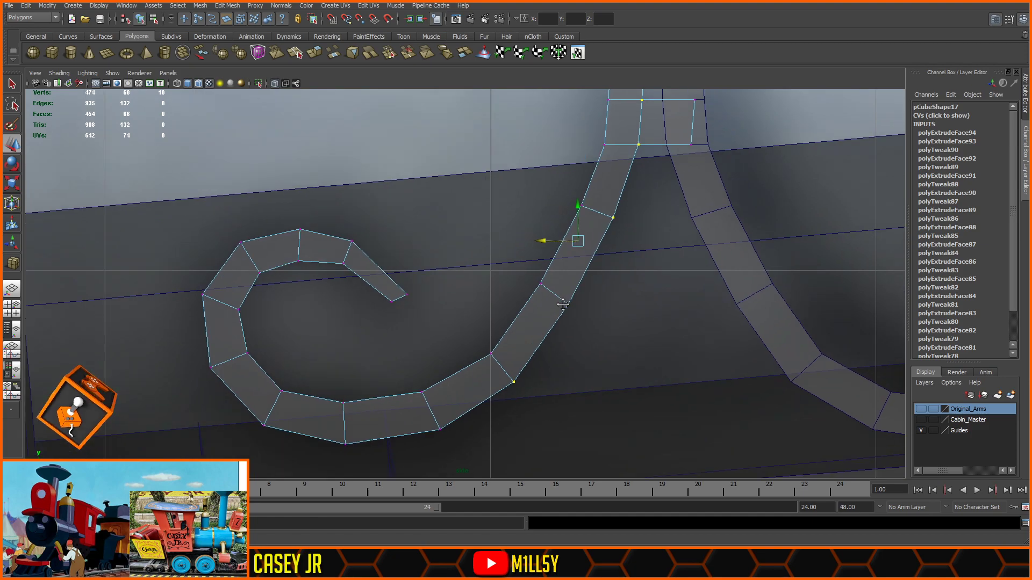
pyautogui.keyDown('shift'); pyautogui.moveTo(460, 420); pyautogui.dragTo(326, 459); pyautogui.keyUp('shift')
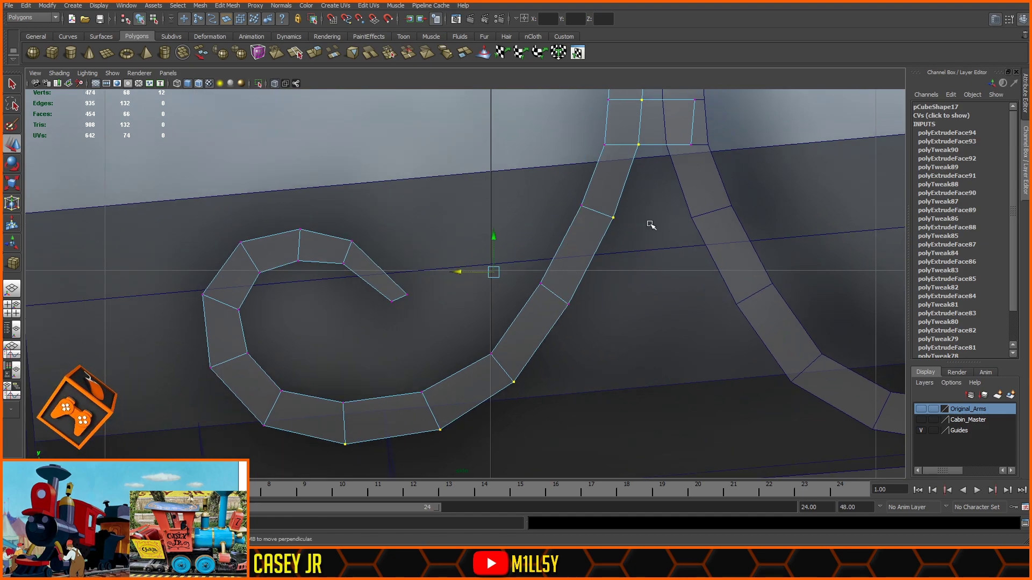
pyautogui.click(548, 381)
pyautogui.hotkey('ctrl', 'z')
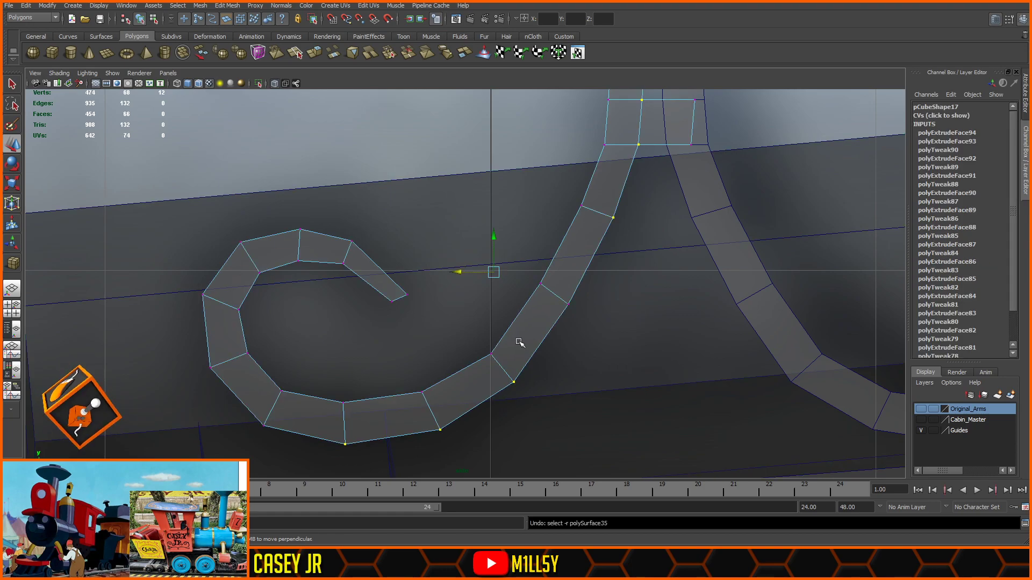
pyautogui.click(546, 319)
pyautogui.click(616, 190)
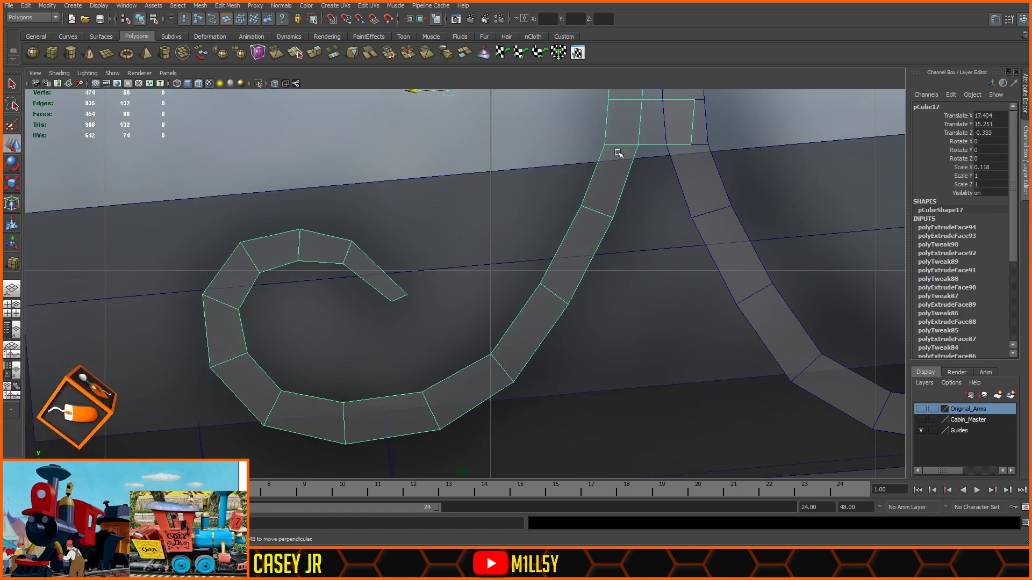
# - Thin the front leg's curve by nudging its underside vertices and two rear-edge vertices slightly inward, and return to object selection
pyautogui.press('F8')
pyautogui.moveTo(524, 373); pyautogui.dragTo(330, 459)
pyautogui.moveTo(421, 413); pyautogui.dragTo(419, 410)
pyautogui.keyDown('alt'); pyautogui.moveTo(588, 260); pyautogui.dragTo(476, 336, button='middle'); pyautogui.keyUp('alt')
pyautogui.keyDown('alt'); pyautogui.moveTo(543, 267); pyautogui.dragTo(514, 283, button='middle'); pyautogui.keyUp('alt')
pyautogui.moveTo(483, 305); pyautogui.dragTo(455, 334)
pyautogui.keyDown('shift'); pyautogui.moveTo(446, 387); pyautogui.dragTo(407, 412); pyautogui.keyUp('shift')
pyautogui.moveTo(450, 357); pyautogui.dragTo(449, 355)
pyautogui.press('F8')
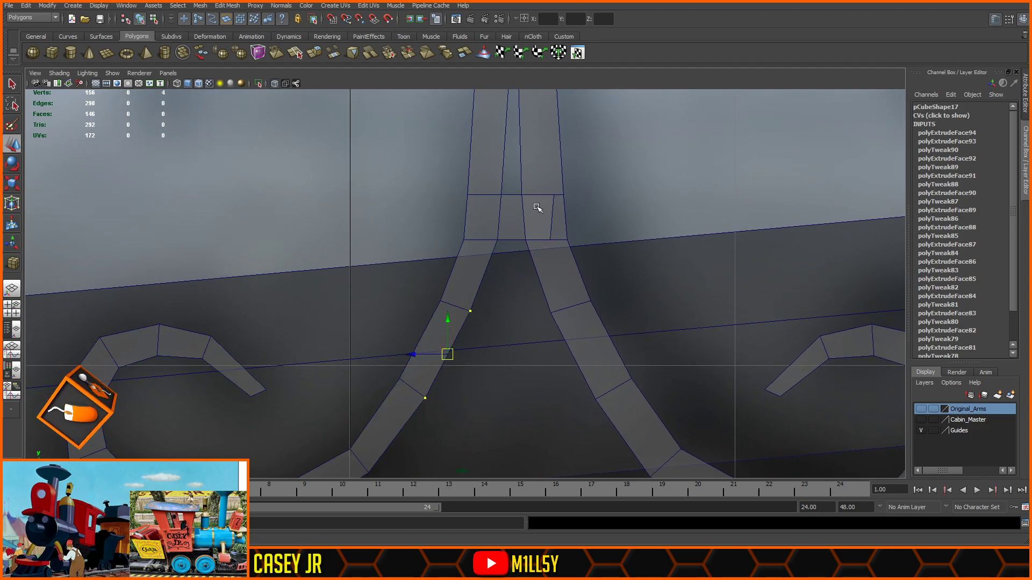
# - Duplicate the thinned front leg and set the copy's Rotate Y to 180
pyautogui.click(492, 196)
pyautogui.hotkey('ctrl', 'd')
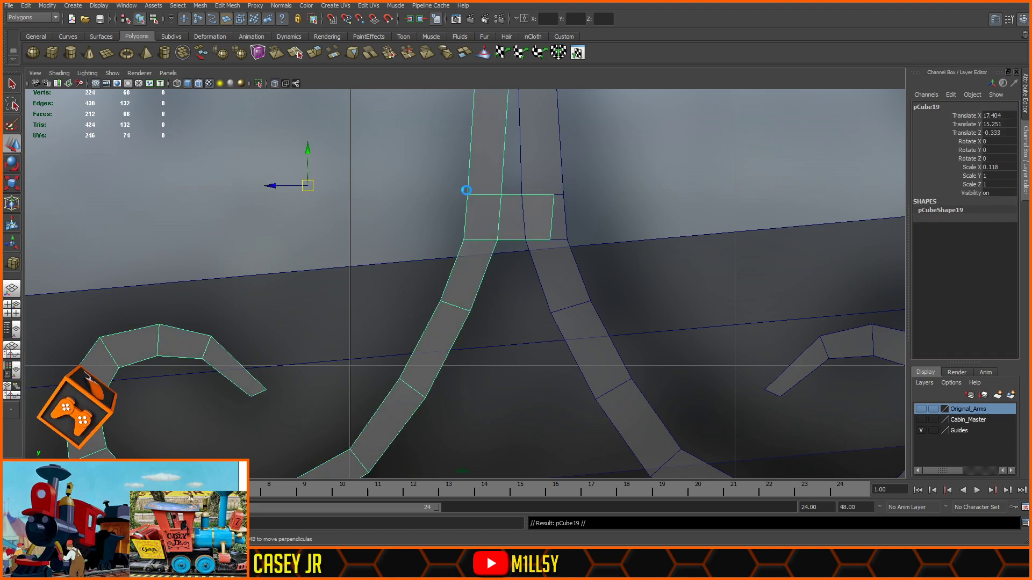
pyautogui.press('e')
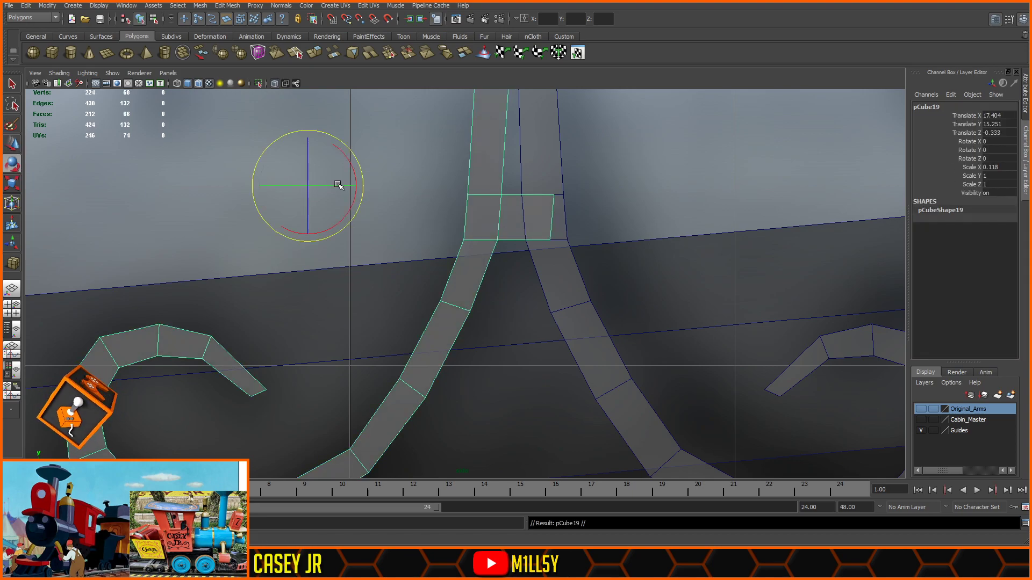
pyautogui.moveTo(341, 185); pyautogui.dragTo(242, 194)
pyautogui.click(998, 150)
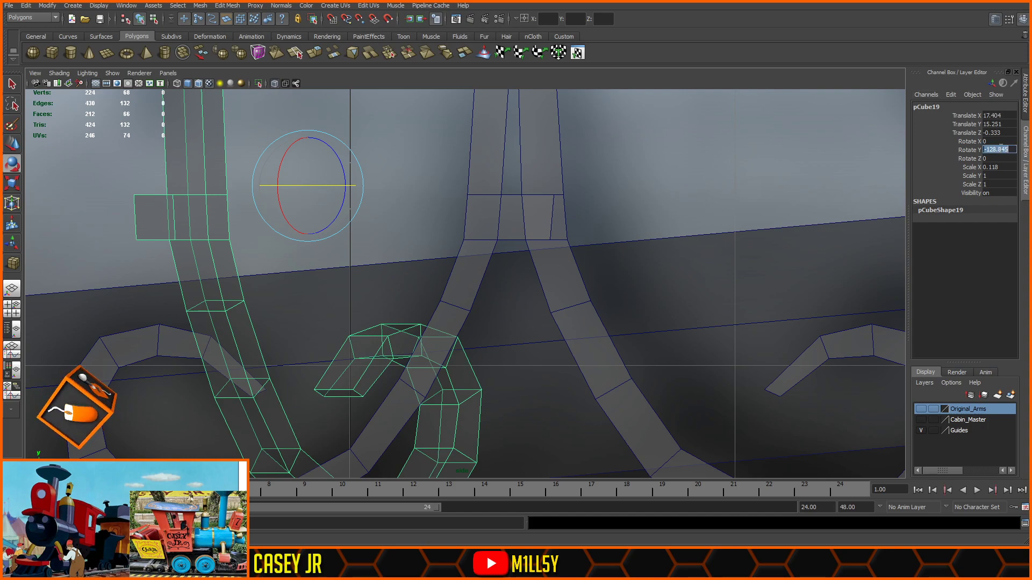
pyautogui.click(997, 146)
pyautogui.press('Return')
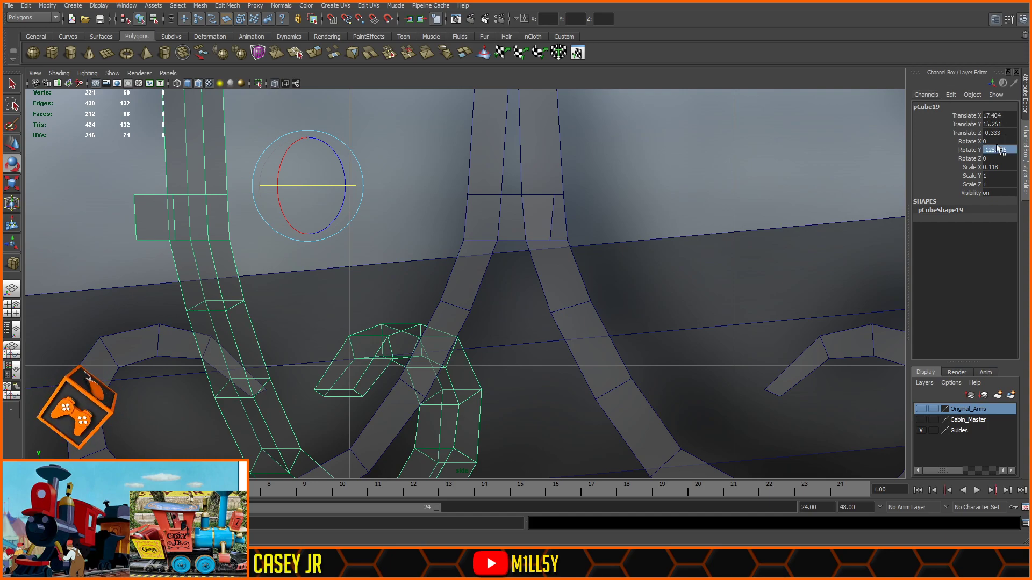
pyautogui.click(1011, 149)
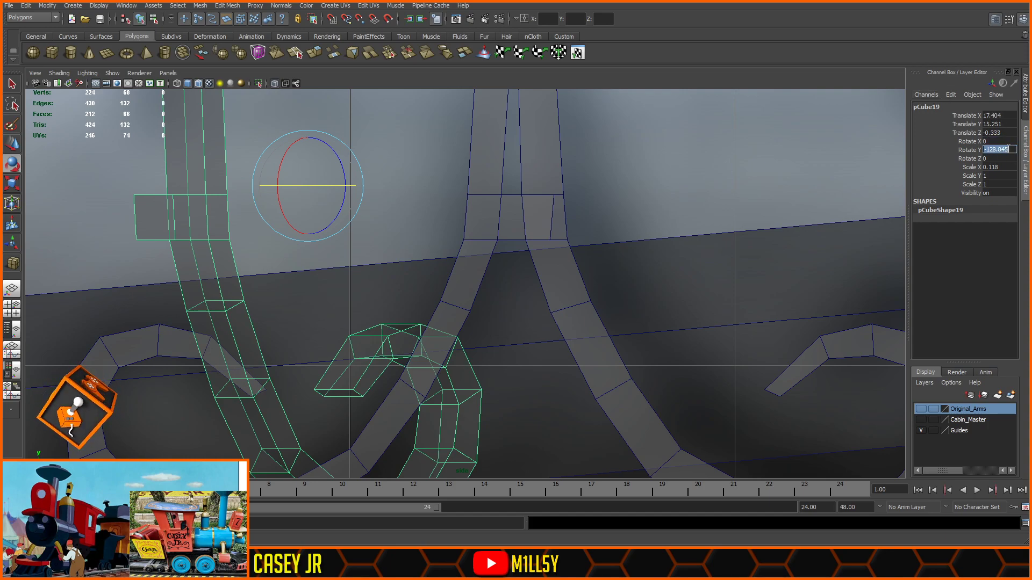
pyautogui.write('180')
pyautogui.press('Return')
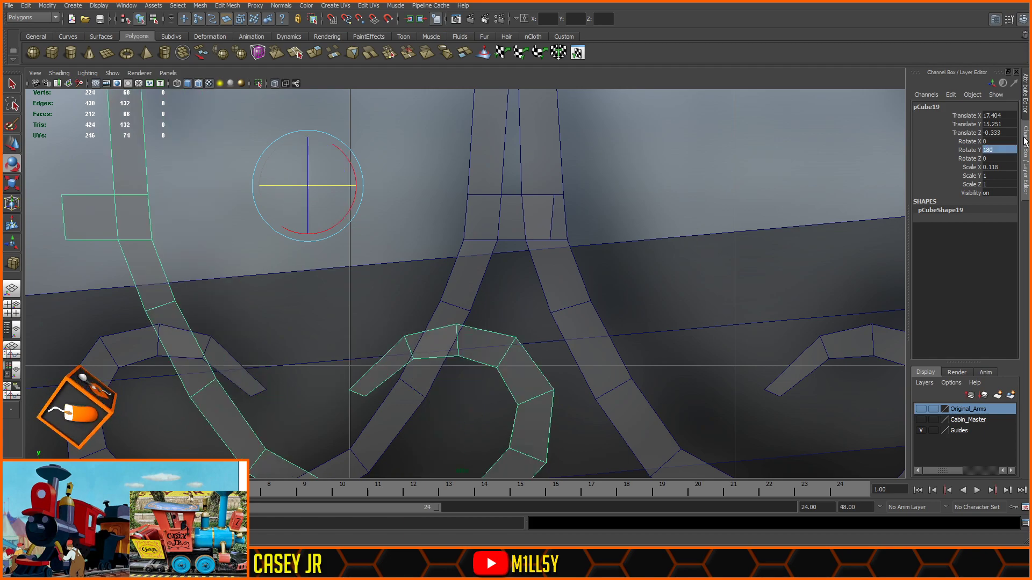
# - Delete the old rear leg and move the new copy's pivot to its stem's top inner corner
pyautogui.click(567, 274)
pyautogui.press('Delete')
pyautogui.click(114, 167)
pyautogui.keyDown('alt'); pyautogui.moveTo(190, 154); pyautogui.dragTo(524, 351, button='middle'); pyautogui.keyUp('alt')
pyautogui.press('w')
pyautogui.moveTo(641, 385); pyautogui.dragTo(470, 101)
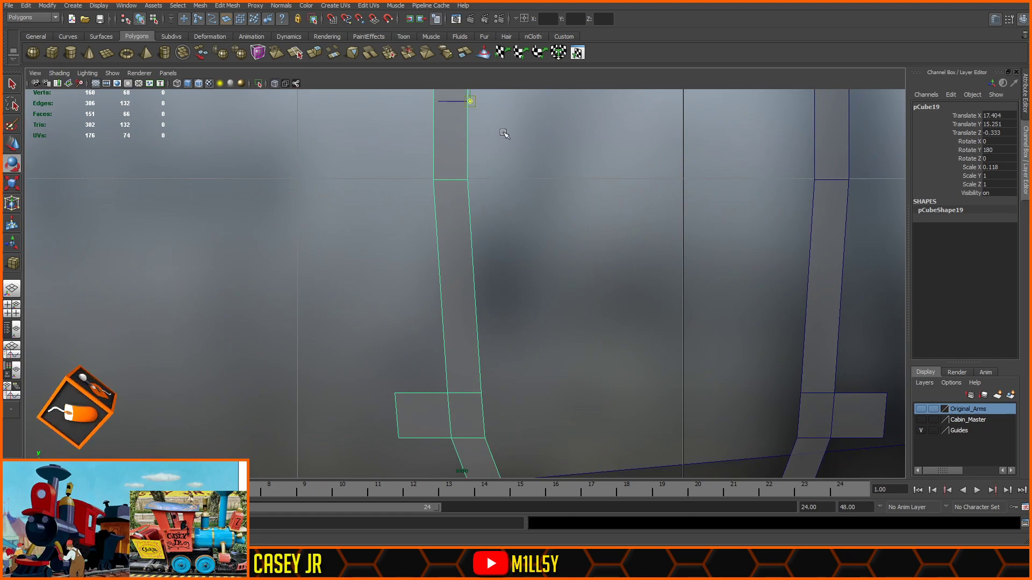
pyautogui.keyDown('alt'); pyautogui.moveTo(506, 132); pyautogui.dragTo(569, 281, button='middle'); pyautogui.keyUp('alt')
pyautogui.moveTo(532, 251); pyautogui.dragTo(488, 172)
pyautogui.press('e')
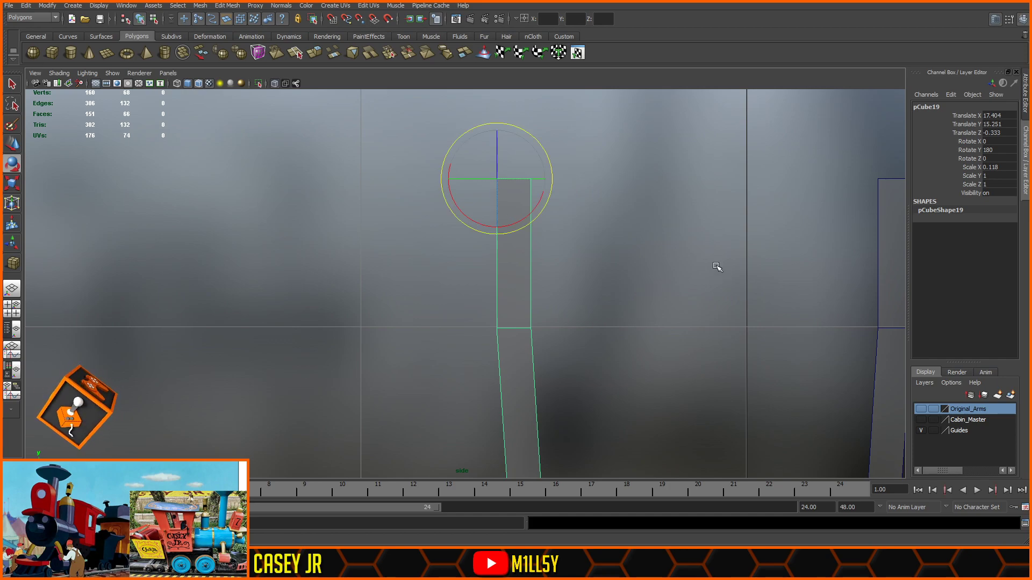
# - Move the rotated leg rearward against the front leg's stem at Translate Z -1.411
pyautogui.keyDown('alt'); pyautogui.moveTo(721, 272); pyautogui.dragTo(466, 192, button='middle'); pyautogui.keyUp('alt')
pyautogui.keyDown('alt'); pyautogui.moveTo(465, 191); pyautogui.dragTo(243, 197, button='right'); pyautogui.keyUp('alt')
pyautogui.press('w')
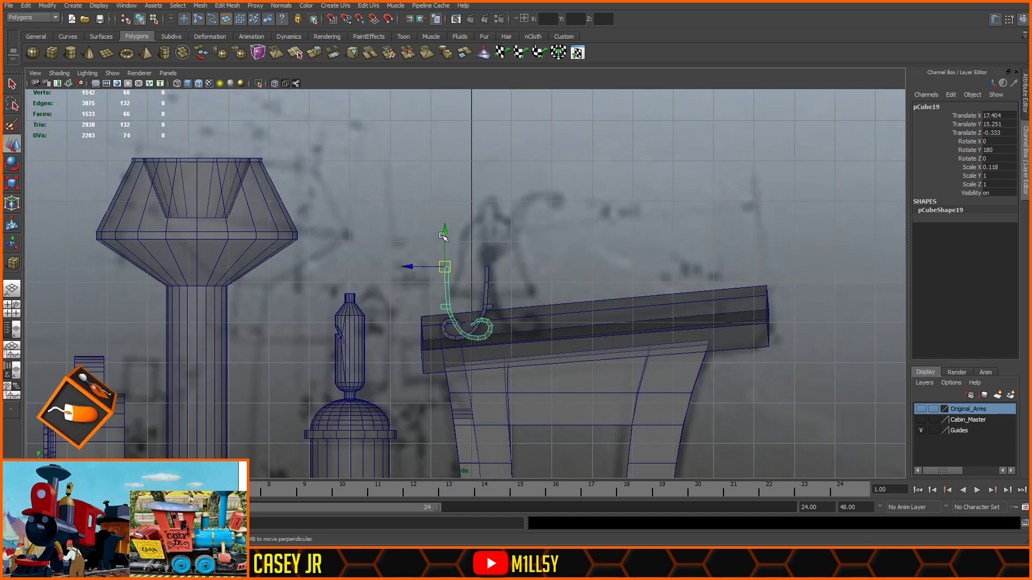
pyautogui.keyDown('alt'); pyautogui.moveTo(371, 257); pyautogui.dragTo(442, 259, button='right'); pyautogui.keyUp('alt')
pyautogui.moveTo(376, 238); pyautogui.dragTo(492, 238)
pyautogui.scroll(3, 452, 279)
pyautogui.scroll(2, 452, 279)
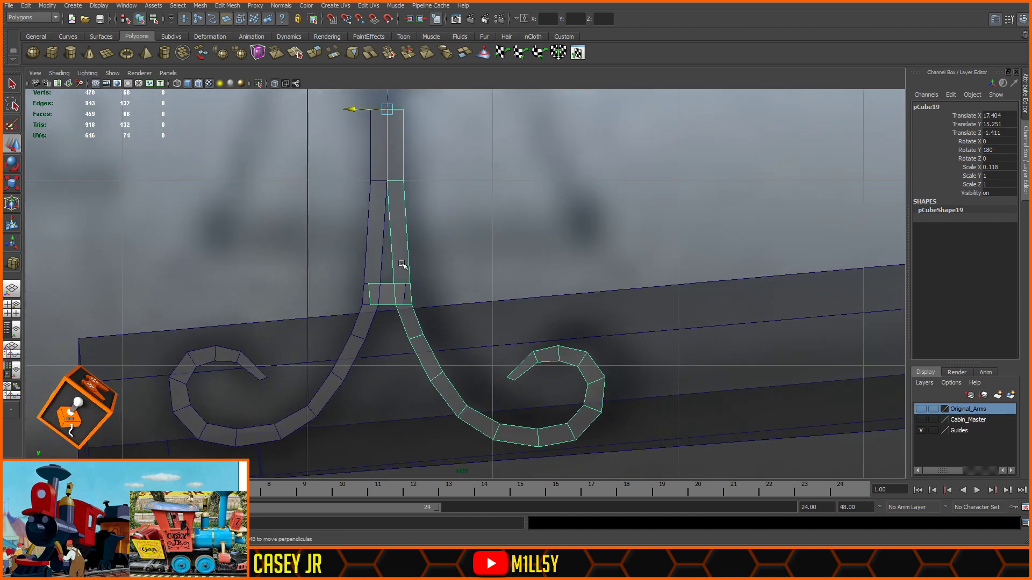
# - Delete the connecting block's faces from the new rear leg
pyautogui.keyDown('alt'); pyautogui.moveTo(403, 265); pyautogui.dragTo(507, 267, button='middle'); pyautogui.keyUp('alt')
pyautogui.scroll(6, 507, 267)
pyautogui.keyDown('shift'); pyautogui.click(522, 333); pyautogui.keyUp('shift')
pyautogui.click(551, 259)
pyautogui.press('F11')
pyautogui.moveTo(521, 275); pyautogui.dragTo(429, 378)
pyautogui.press('Delete')
pyautogui.scroll(3, 558, 348)
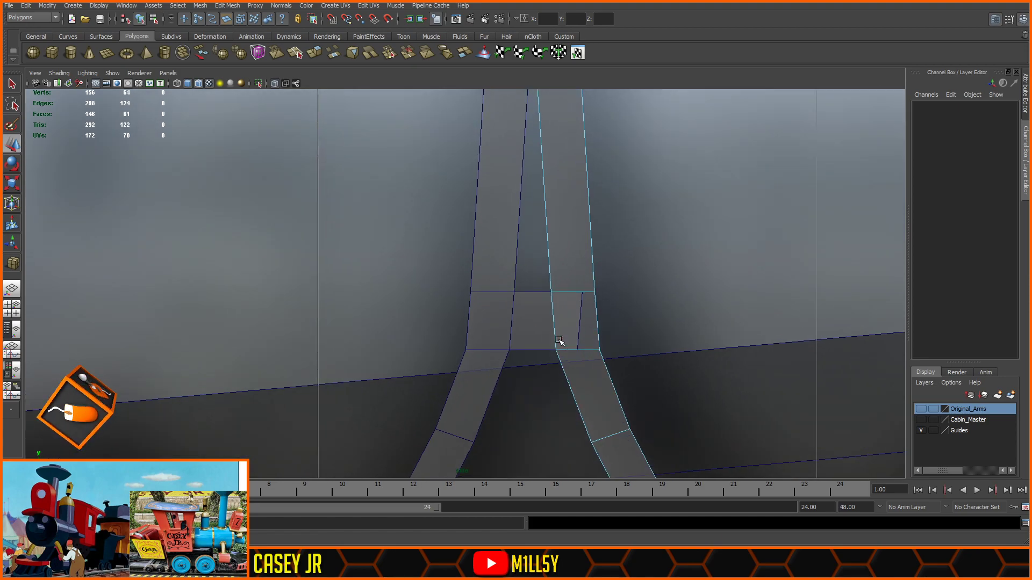
# - Combine the front and rear legs into a single mesh
pyautogui.press('F8')
pyautogui.keyDown('shift'); pyautogui.click(484, 245); pyautogui.keyUp('shift')
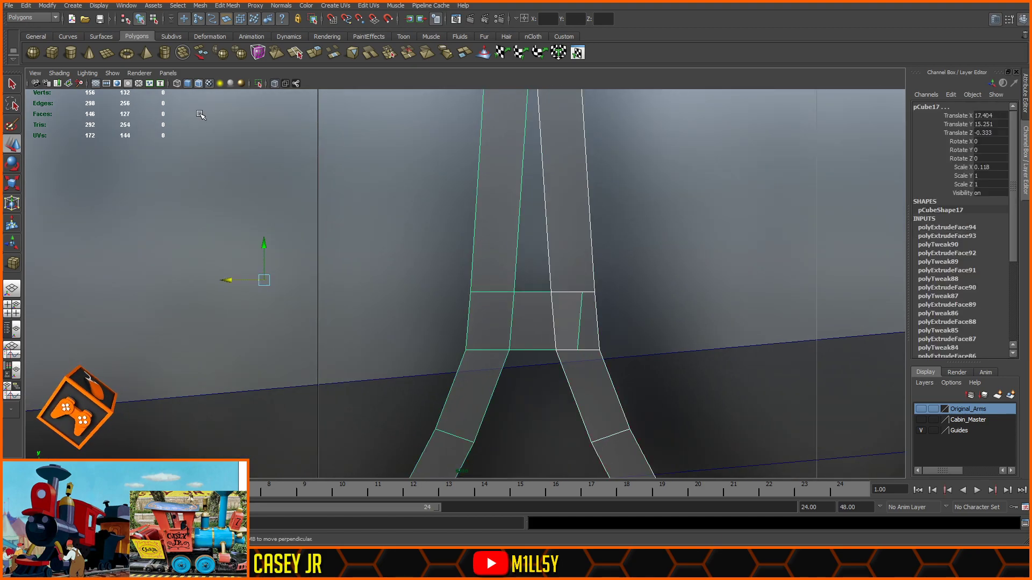
pyautogui.click(183, 52)
# - Snap the connecting block's upper and lower rear vertices onto the rear leg's inner edge
pyautogui.press('F9')
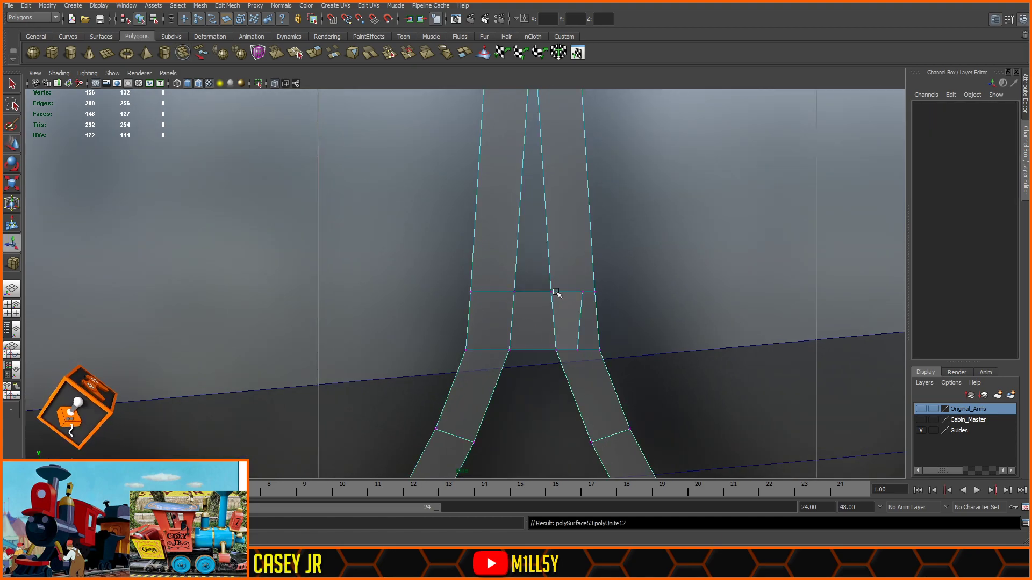
pyautogui.click(582, 292)
pyautogui.click(11, 145)
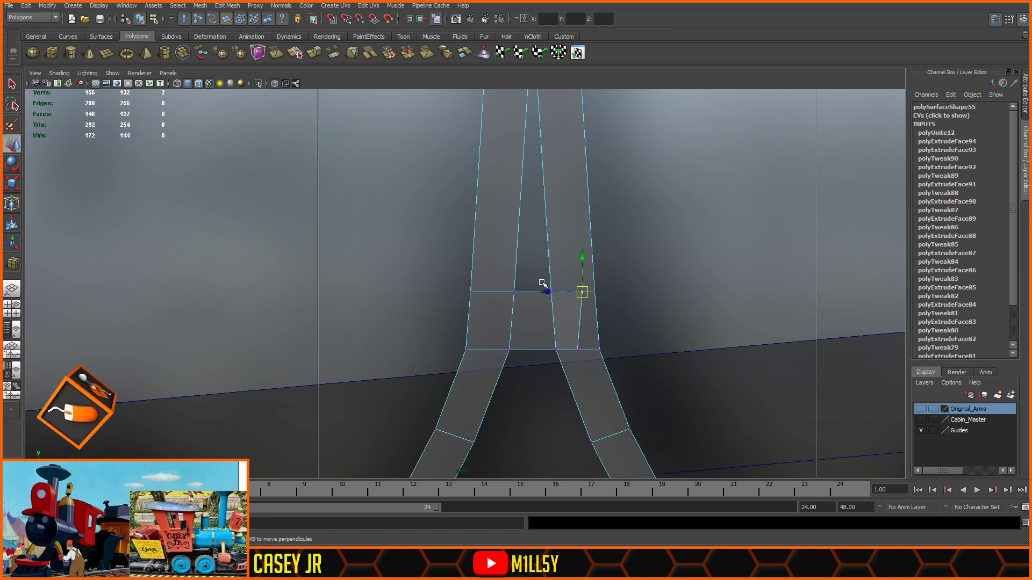
pyautogui.press('v')
pyautogui.moveTo(545, 292); pyautogui.dragTo(545, 291)
pyautogui.click(579, 350)
pyautogui.moveTo(543, 350); pyautogui.dragTo(544, 350)
pyautogui.moveTo(578, 276); pyautogui.dragTo(533, 383)
pyautogui.scroll(-8, 569, 176)
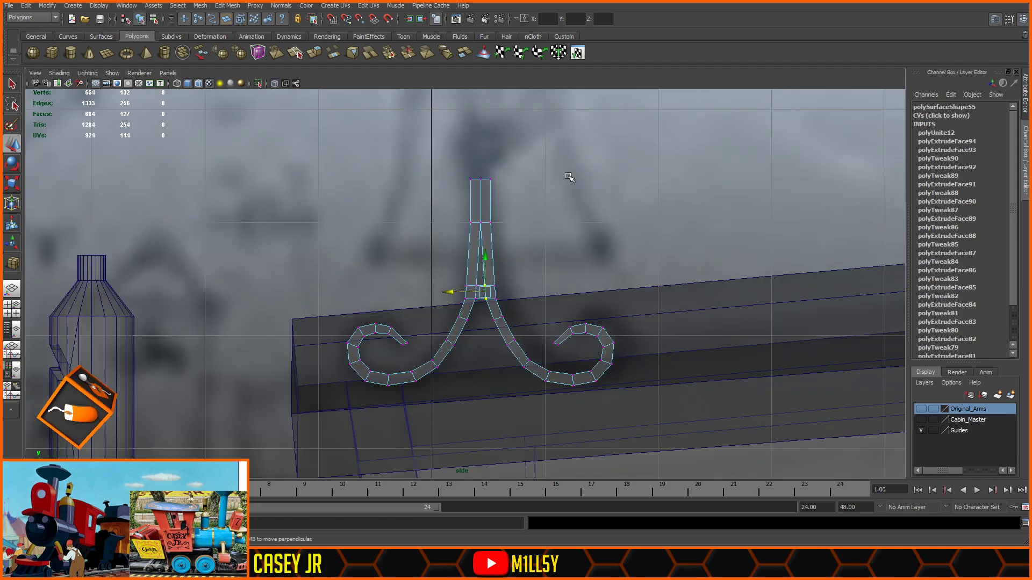
# - Delete the hidden touching faces between the two stems' upper sections in the perspective view
pyautogui.scroll(3, 489, 187)
pyautogui.keyDown('alt'); pyautogui.moveTo(488, 187); pyautogui.dragTo(465, 242, button='middle'); pyautogui.keyUp('alt')
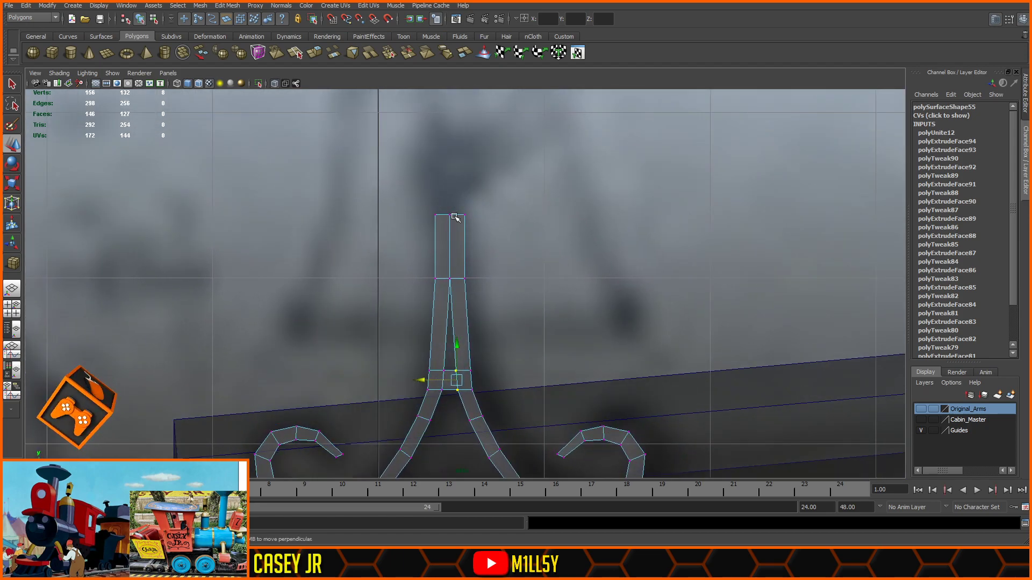
pyautogui.press('space')
pyautogui.moveTo(455, 227); pyautogui.dragTo(457, 203)
pyautogui.keyDown('alt'); pyautogui.moveTo(545, 235); pyautogui.dragTo(495, 231); pyautogui.keyUp('alt')
pyautogui.keyDown('alt'); pyautogui.moveTo(495, 231); pyautogui.dragTo(569, 249, button='right'); pyautogui.keyUp('alt')
pyautogui.keyDown('alt'); pyautogui.moveTo(642, 209); pyautogui.dragTo(609, 208); pyautogui.keyUp('alt')
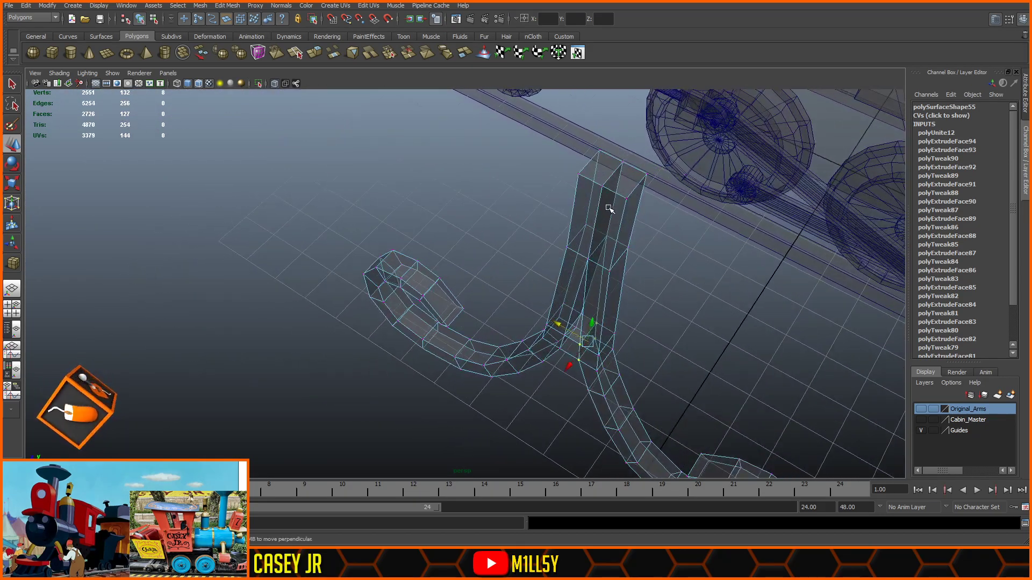
pyautogui.click(605, 215)
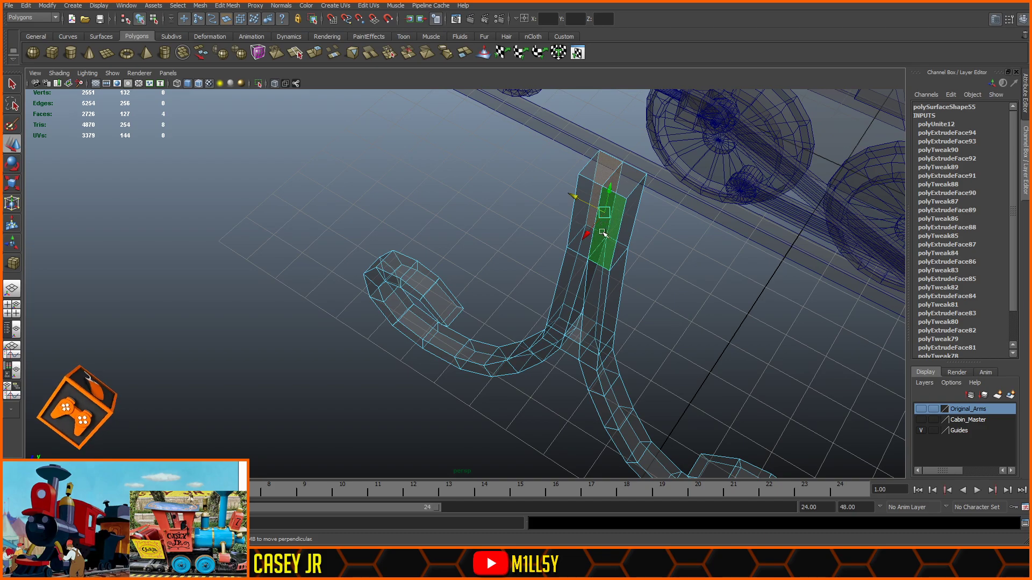
pyautogui.keyDown('ctrl'); pyautogui.click(610, 234); pyautogui.keyUp('ctrl')
pyautogui.keyDown('alt'); pyautogui.moveTo(733, 215); pyautogui.dragTo(408, 225); pyautogui.keyUp('alt')
pyautogui.keyDown('ctrl'); pyautogui.click(328, 207); pyautogui.keyUp('ctrl')
pyautogui.keyDown('alt'); pyautogui.moveTo(328, 207); pyautogui.dragTo(685, 269); pyautogui.keyUp('alt')
pyautogui.click(647, 195)
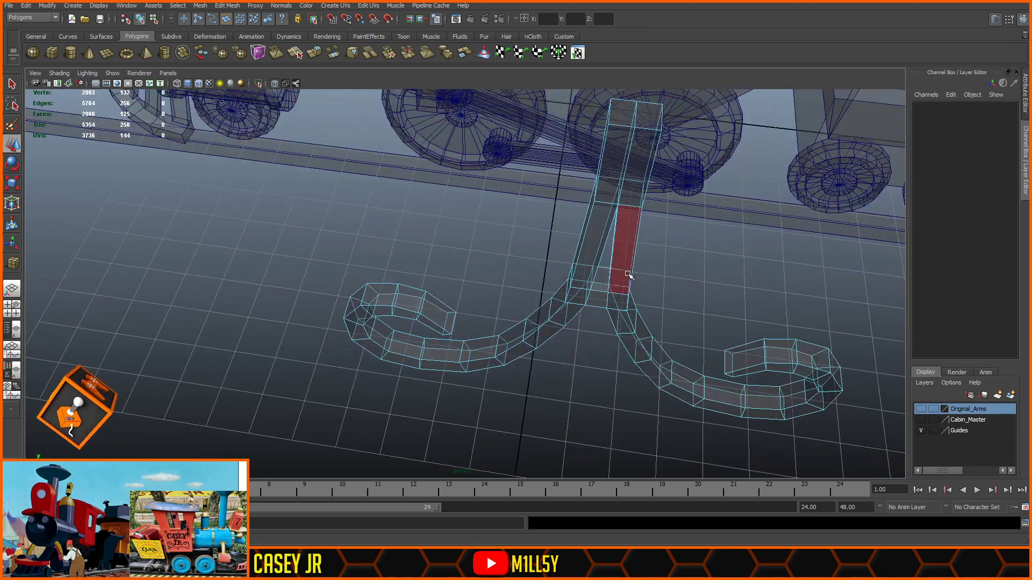
# - Merge the overlapping vertices along the stems' central seam and at the connecting block's rear end
pyautogui.click(608, 311)
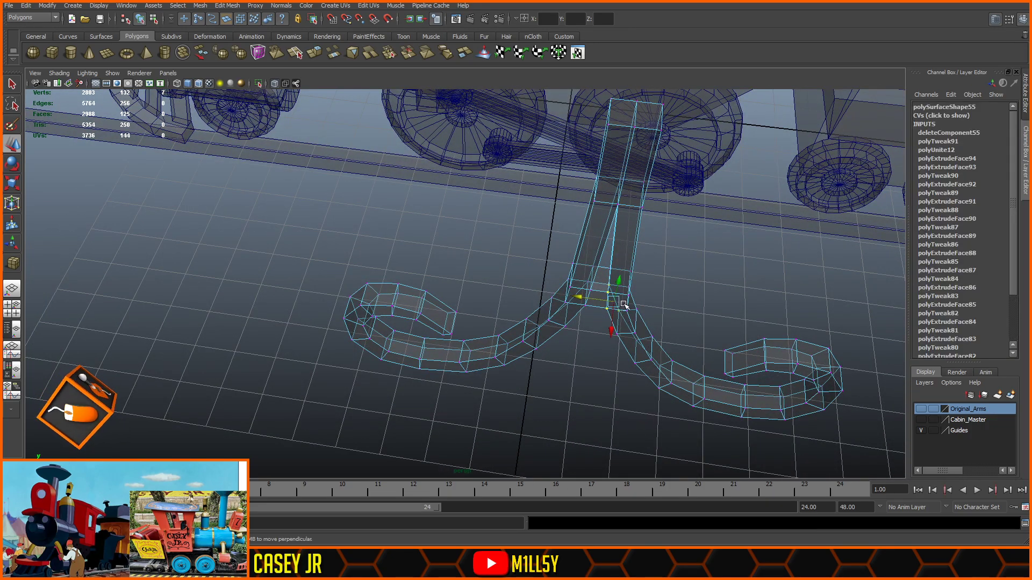
pyautogui.press('space')
pyautogui.press('space')
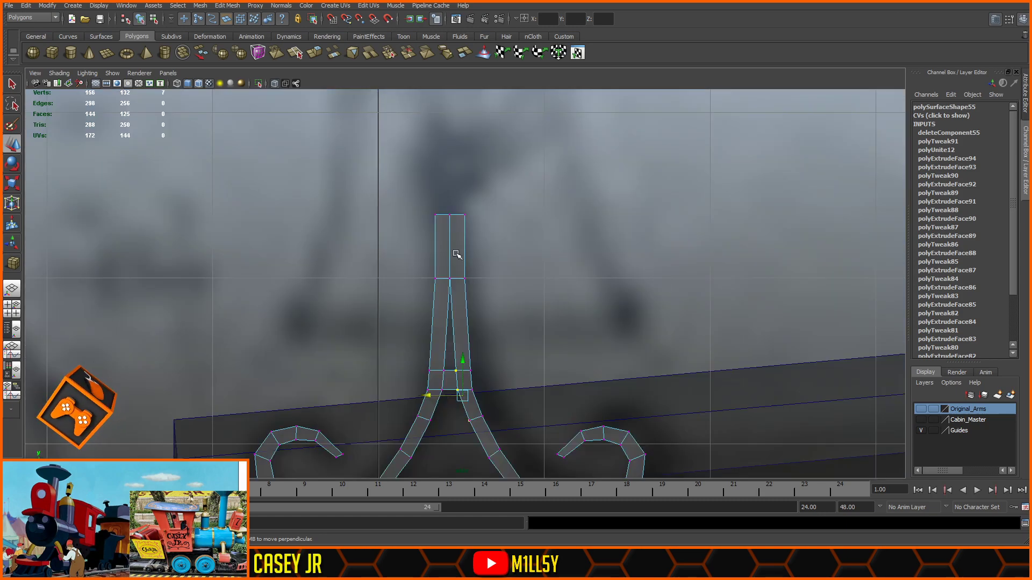
pyautogui.moveTo(465, 337); pyautogui.dragTo(448, 406)
pyautogui.moveTo(456, 203); pyautogui.dragTo(444, 295)
pyautogui.press('f')
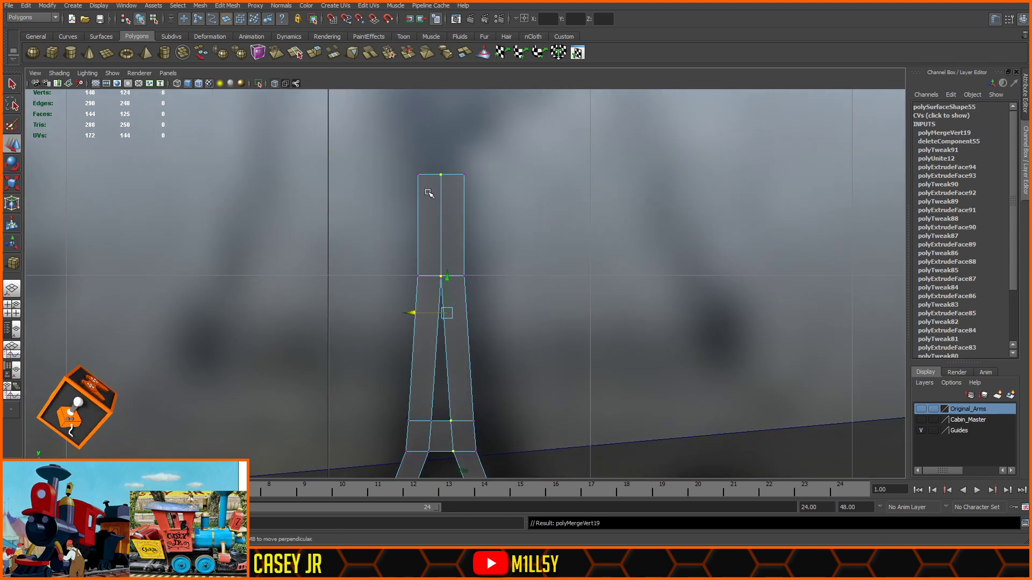
# - Test the merge by moving a vertex at the top of the stem's seam, and undo the move
pyautogui.click(440, 176)
pyautogui.moveTo(442, 173); pyautogui.dragTo(421, 241)
pyautogui.press('space')
pyautogui.press('space')
pyautogui.keyDown('alt'); pyautogui.moveTo(607, 215); pyautogui.dragTo(537, 235); pyautogui.keyUp('alt')
pyautogui.hotkey('ctrl', 'z')
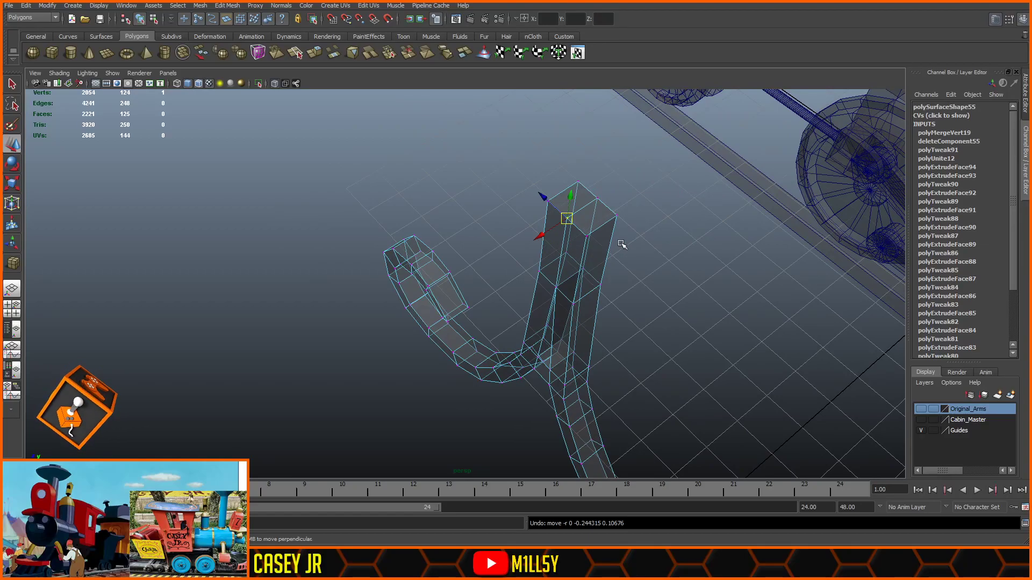
# - Turn off X-ray shading and examine the joined scrolled stand beside the whole locomotive in the perspective view
pyautogui.click(274, 83)
pyautogui.scroll(-5, 291, 185)
pyautogui.click(286, 289)
pyautogui.keyDown('alt'); pyautogui.moveTo(286, 289); pyautogui.dragTo(487, 295); pyautogui.keyUp('alt')
pyautogui.scroll(-4, 433, 274)
pyautogui.scroll(-2, 482, 267)
pyautogui.click(489, 275)
pyautogui.scroll(5, 490, 274)
pyautogui.scroll(2, 490, 275)
pyautogui.scroll(-5, 520, 248)
pyautogui.keyDown('alt'); pyautogui.moveTo(479, 258); pyautogui.dragTo(485, 316); pyautogui.keyUp('alt')
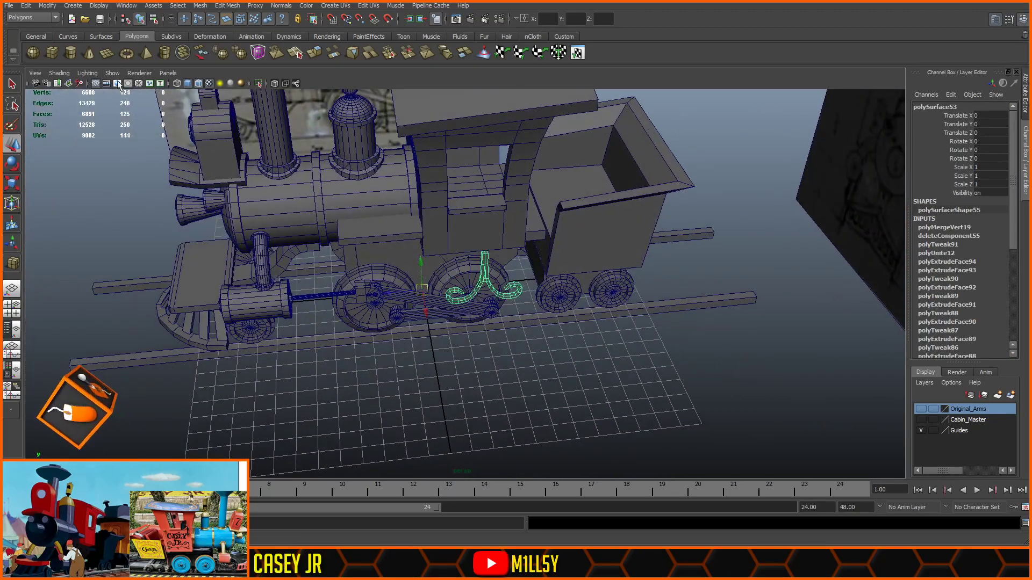
# - Create a small polygon cylinder in front of the locomotive and set its Rotate Z to 90
pyautogui.click(71, 52)
pyautogui.moveTo(484, 437)
pyautogui.mouseDown()
pyautogui.moveTo(490, 420)
pyautogui.moveTo(490, 453)
pyautogui.mouseUp()
pyautogui.click(10, 169)
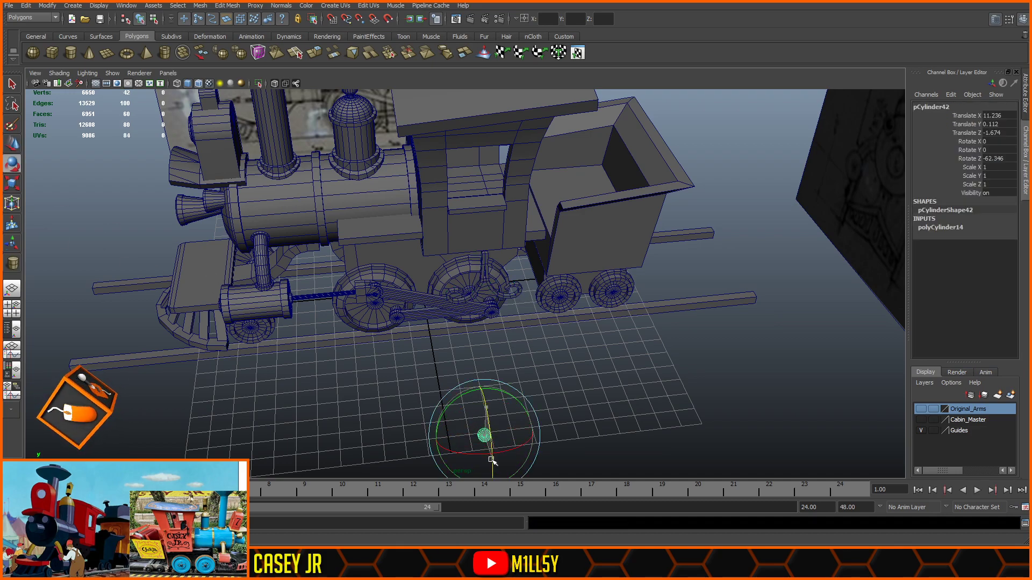
pyautogui.click(1000, 158)
pyautogui.write('90')
pyautogui.press('Return')
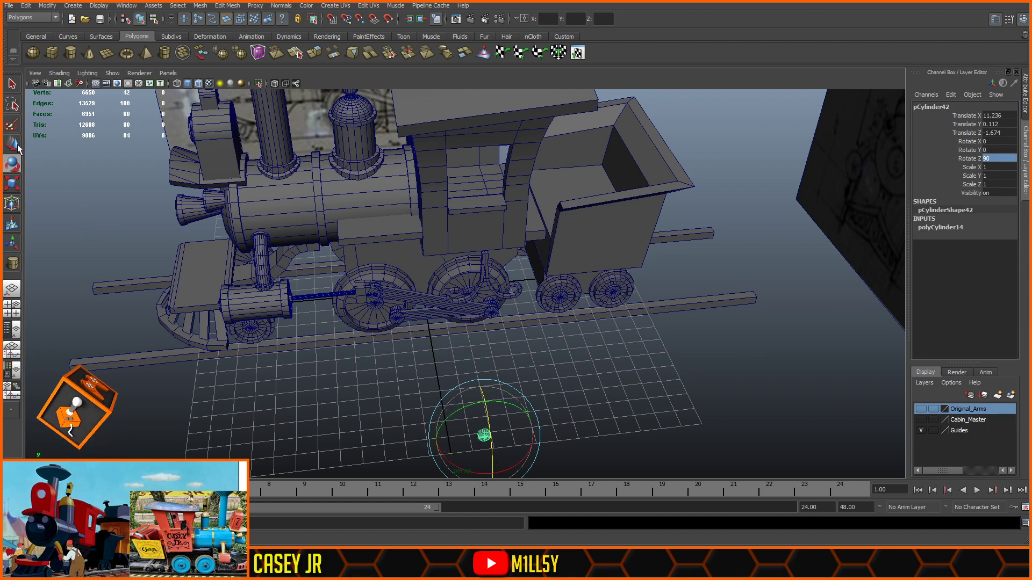
# - Move the cylinder up beside the scrolled stand, to Translate X 17.065 and Translate Y 15.647
pyautogui.press('w')
pyautogui.moveTo(483, 412)
pyautogui.mouseDown()
pyautogui.moveTo(487, 108)
pyautogui.moveTo(613, 183)
pyautogui.moveTo(405, 256)
pyautogui.moveTo(482, 252)
pyautogui.mouseUp()
pyautogui.press('space')
pyautogui.scroll(-10, 501, 267)
pyautogui.keyDown('alt'); pyautogui.moveTo(485, 225); pyautogui.dragTo(486, 263, button='middle'); pyautogui.keyUp('alt')
pyautogui.scroll(3, 483, 253)
pyautogui.scroll(3, 485, 254)
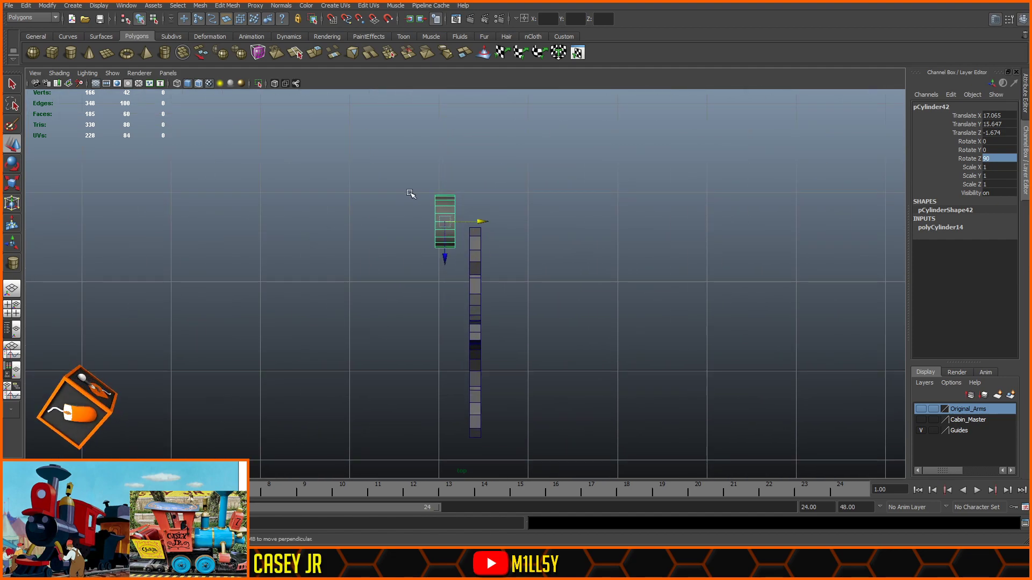
# - Snap the cylinder's two end vertex rings to the stand's side faces in the top view, matching its thickness
pyautogui.press('F9')
pyautogui.moveTo(438, 175); pyautogui.dragTo(407, 291)
pyautogui.press('v')
pyautogui.moveTo(471, 220)
pyautogui.mouseDown()
pyautogui.moveTo(481, 228)
pyautogui.moveTo(471, 229)
pyautogui.mouseUp()
pyautogui.moveTo(456, 173); pyautogui.dragTo(452, 263)
pyautogui.press('v')
pyautogui.moveTo(491, 220); pyautogui.dragTo(492, 219)
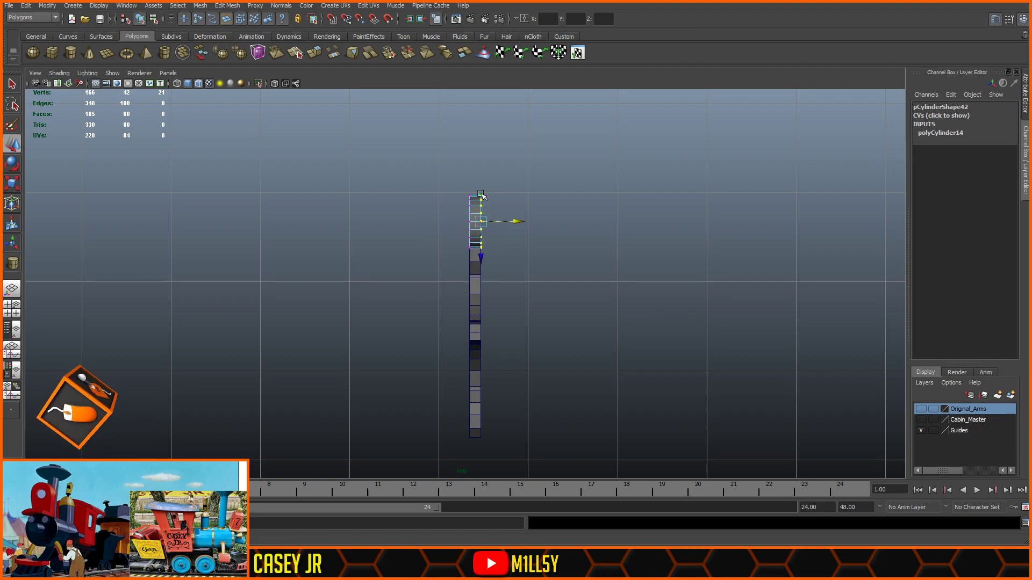
# - Return to object selection and center the cylinder's pivot
pyautogui.press('F8')
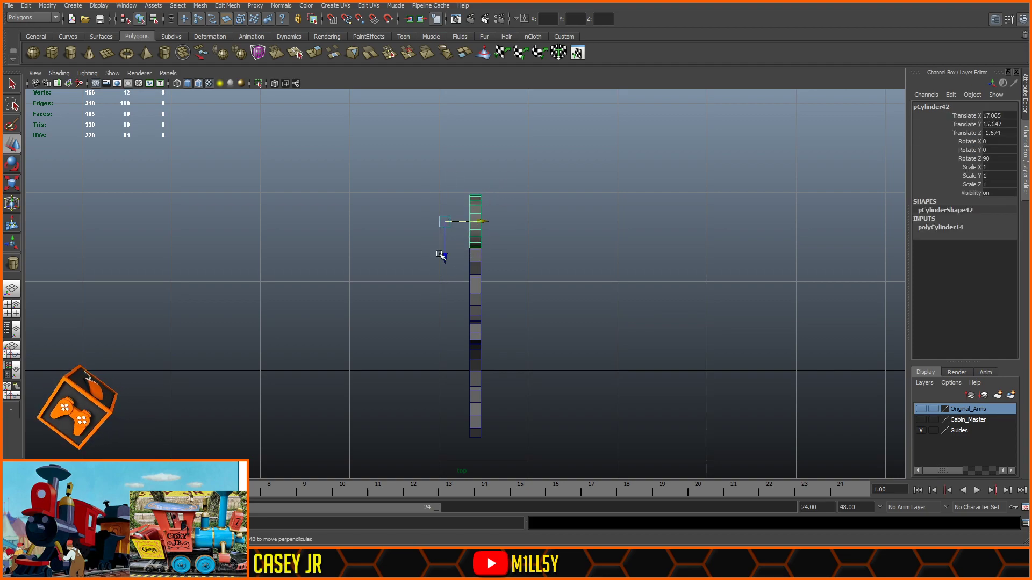
pyautogui.click(49, 6)
pyautogui.click(89, 103)
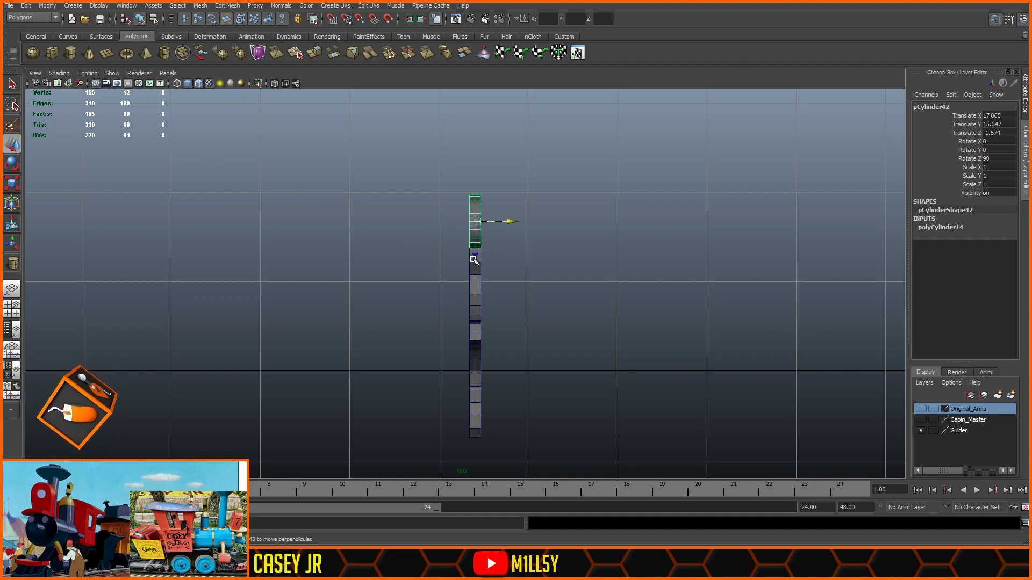
# - Center the cylinder over the bell stand's post by moving it to Translate Z -0.43
pyautogui.moveTo(475, 260); pyautogui.dragTo(488, 336)
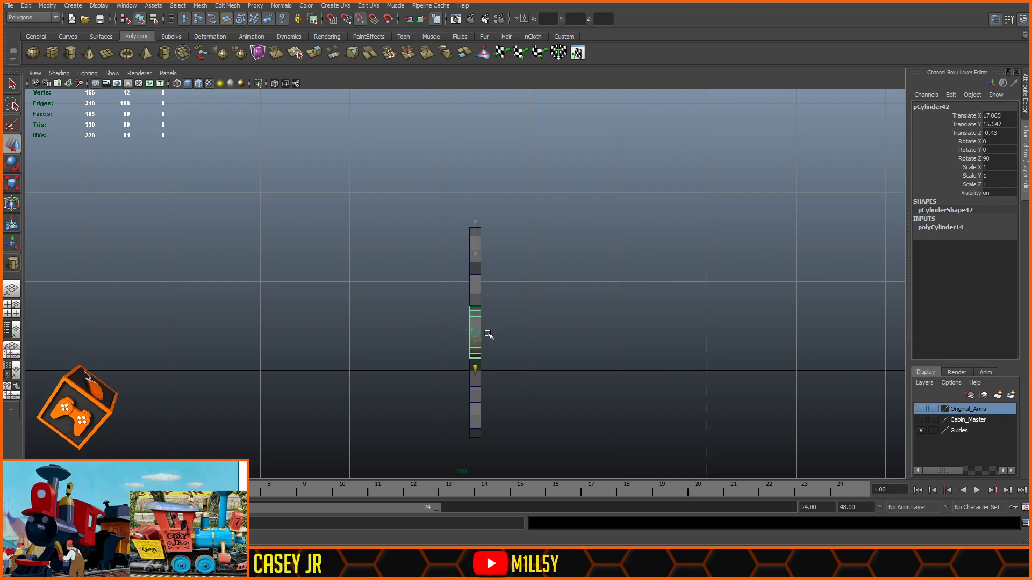
pyautogui.press('space')
pyautogui.press('space')
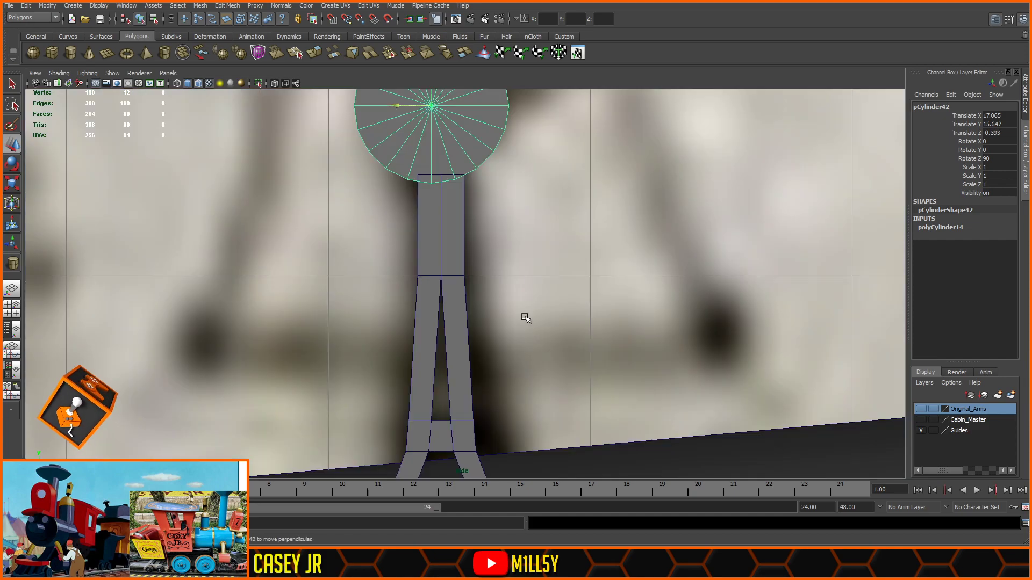
pyautogui.keyDown('alt'); pyautogui.moveTo(406, 137); pyautogui.dragTo(423, 278, button='middle'); pyautogui.keyUp('alt')
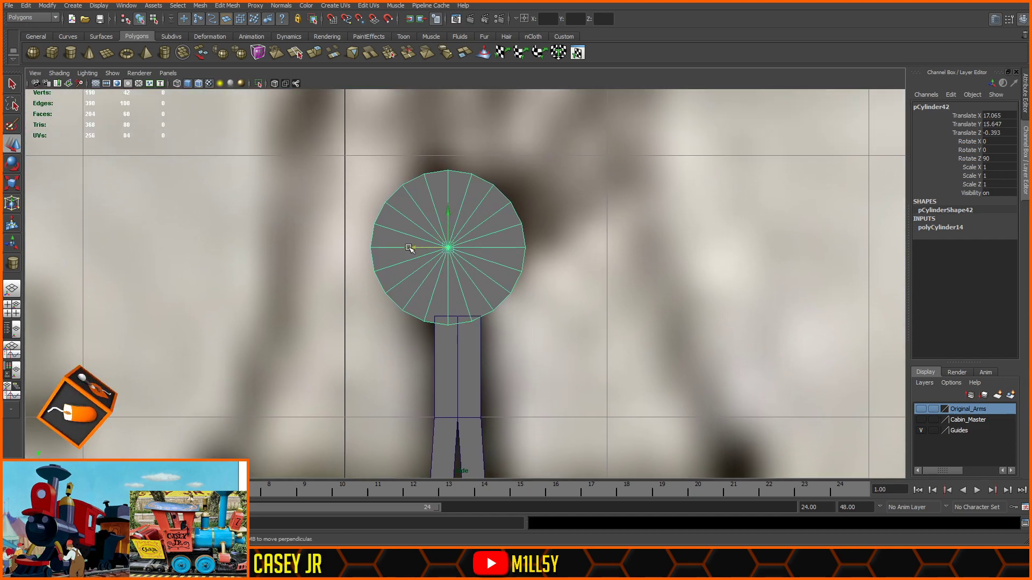
pyautogui.moveTo(409, 248)
pyautogui.mouseDown()
pyautogui.moveTo(392, 248)
pyautogui.moveTo(420, 248)
pyautogui.mouseUp()
pyautogui.keyDown('alt'); pyautogui.moveTo(466, 378); pyautogui.dragTo(470, 353, button='middle'); pyautogui.keyUp('alt')
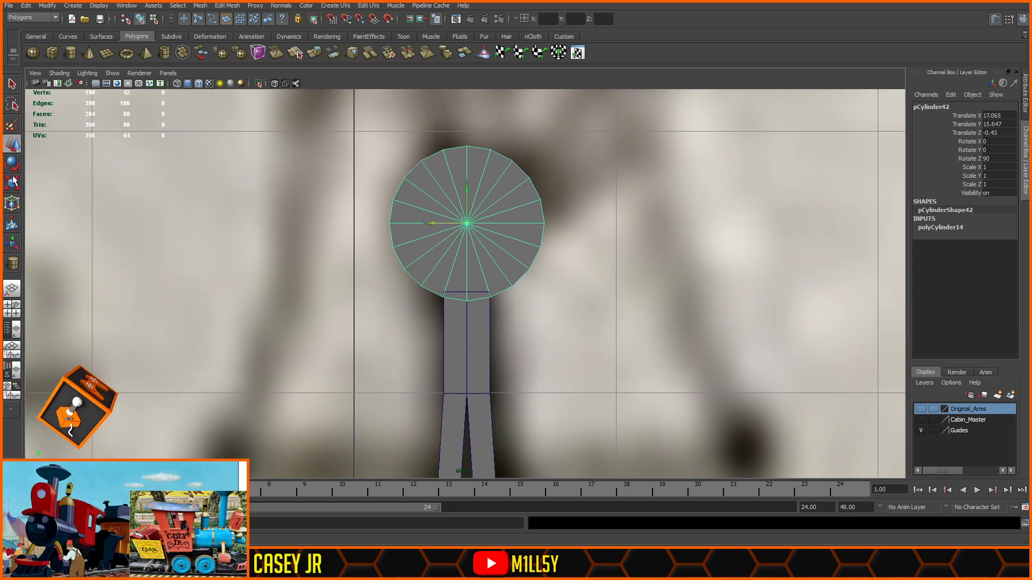
# - Scale the cylinder uniformly to 0.918 so its underside fits the top of the stand's post
pyautogui.moveTo(467, 226)
pyautogui.mouseDown()
pyautogui.moveTo(362, 246)
pyautogui.moveTo(441, 223)
pyautogui.moveTo(448, 245)
pyautogui.moveTo(459, 243)
pyautogui.mouseUp()
pyautogui.keyDown('alt'); pyautogui.moveTo(478, 338); pyautogui.dragTo(475, 317, button='middle'); pyautogui.keyUp('alt')
pyautogui.scroll(5, 466, 314)
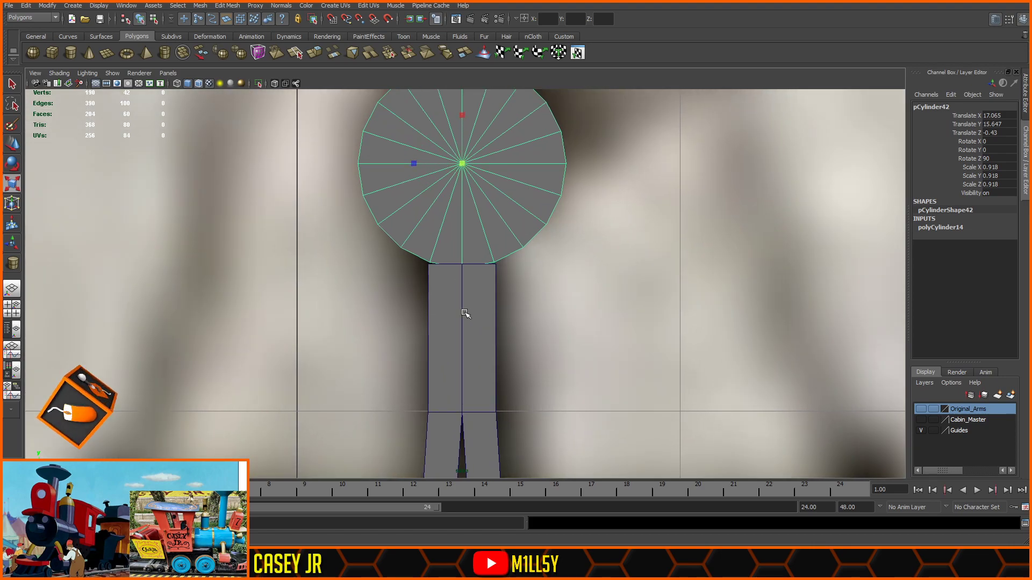
pyautogui.scroll(3, 464, 288)
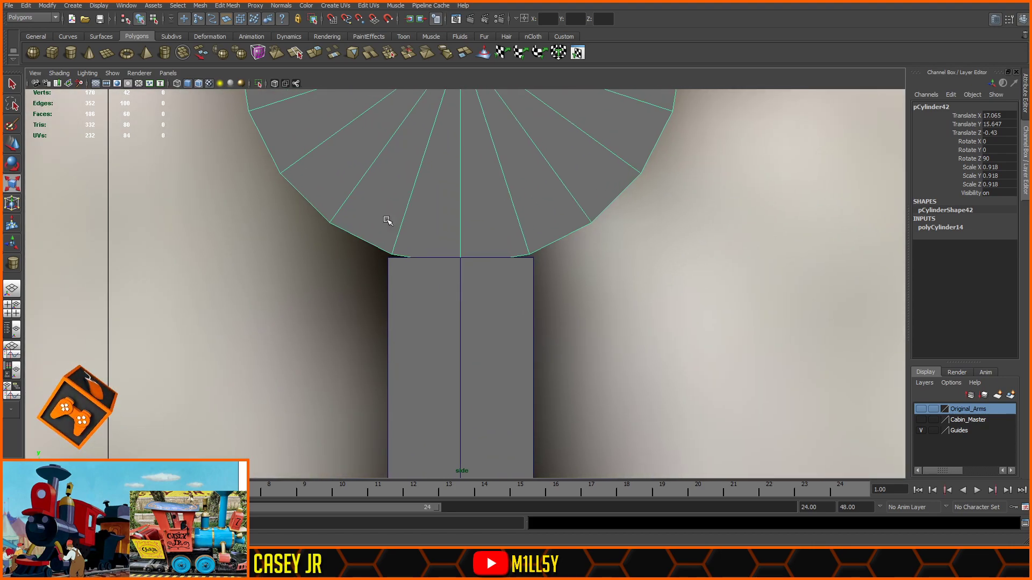
pyautogui.click(275, 84)
pyautogui.moveTo(475, 218); pyautogui.dragTo(453, 215, button='right')
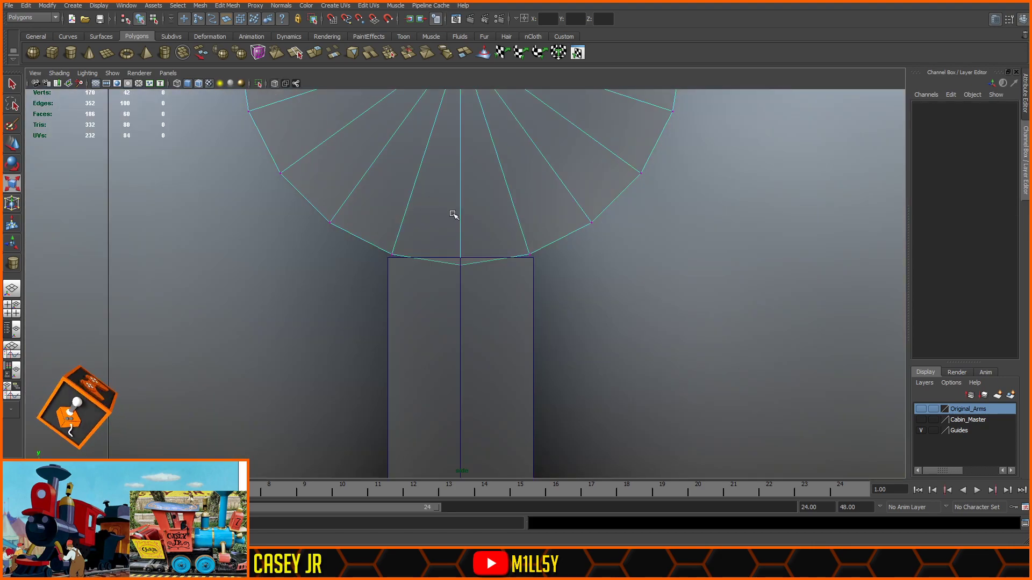
pyautogui.moveTo(474, 241); pyautogui.dragTo(449, 284)
pyautogui.click(12, 145)
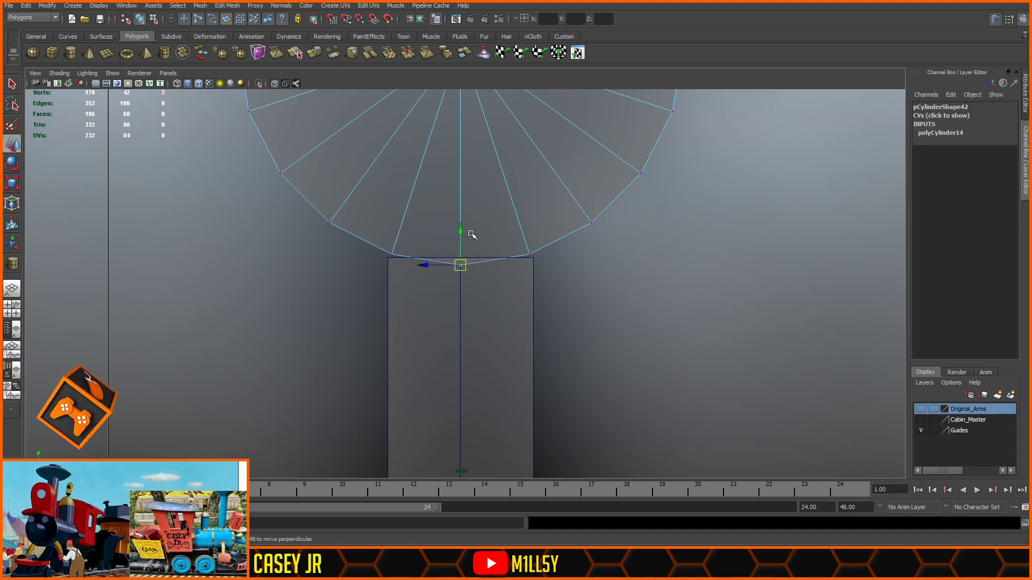
pyautogui.moveTo(472, 233); pyautogui.dragTo(491, 223, button='right')
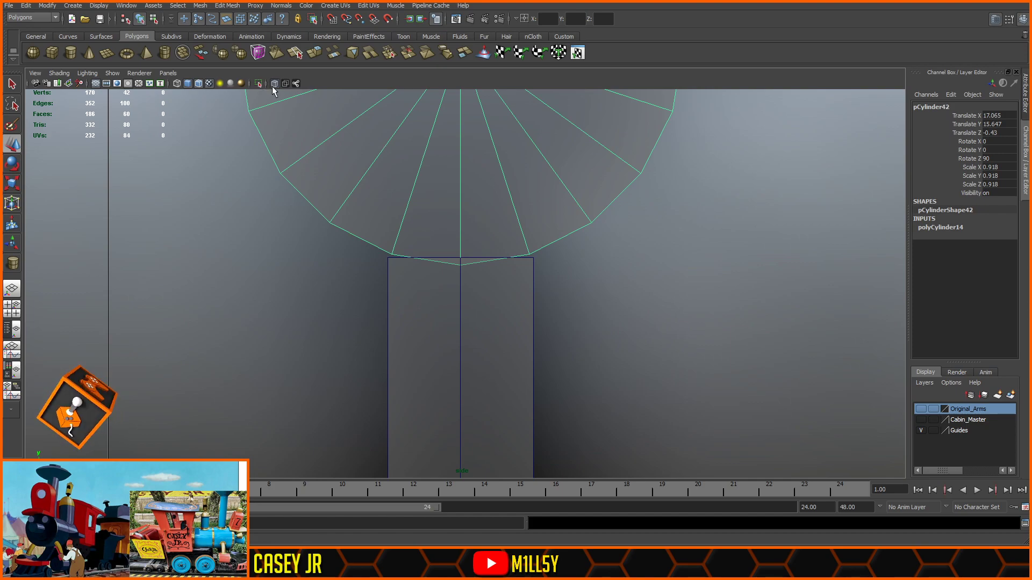
pyautogui.click(275, 84)
# - Snap the scaled cylinder's two end vertex rings outward to the post's side faces in the perspective view
pyautogui.scroll(-15, 291, 114)
pyautogui.press('space')
pyautogui.press('space')
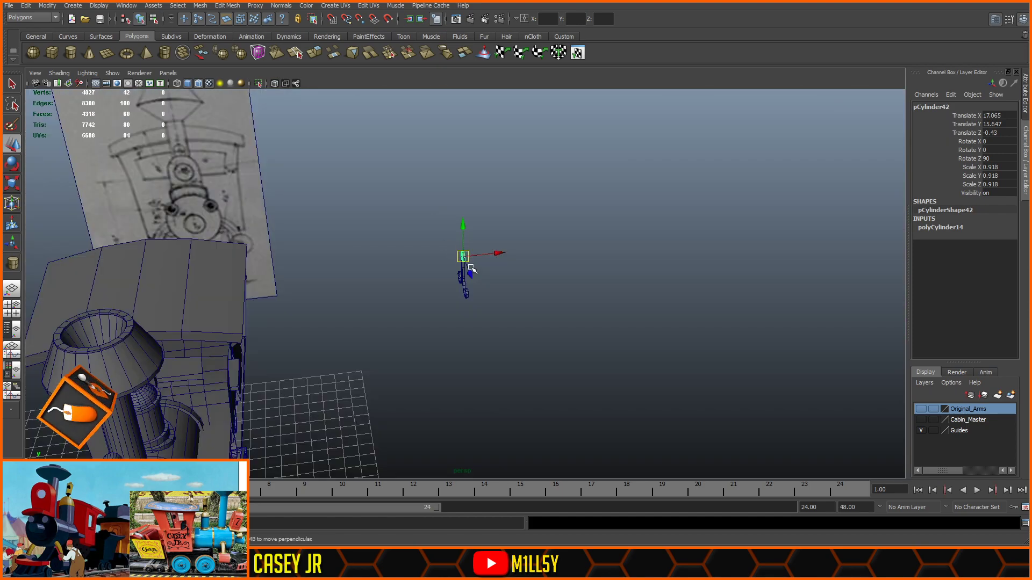
pyautogui.press('f')
pyautogui.keyDown('alt'); pyautogui.moveTo(527, 261); pyautogui.dragTo(567, 295); pyautogui.keyUp('alt')
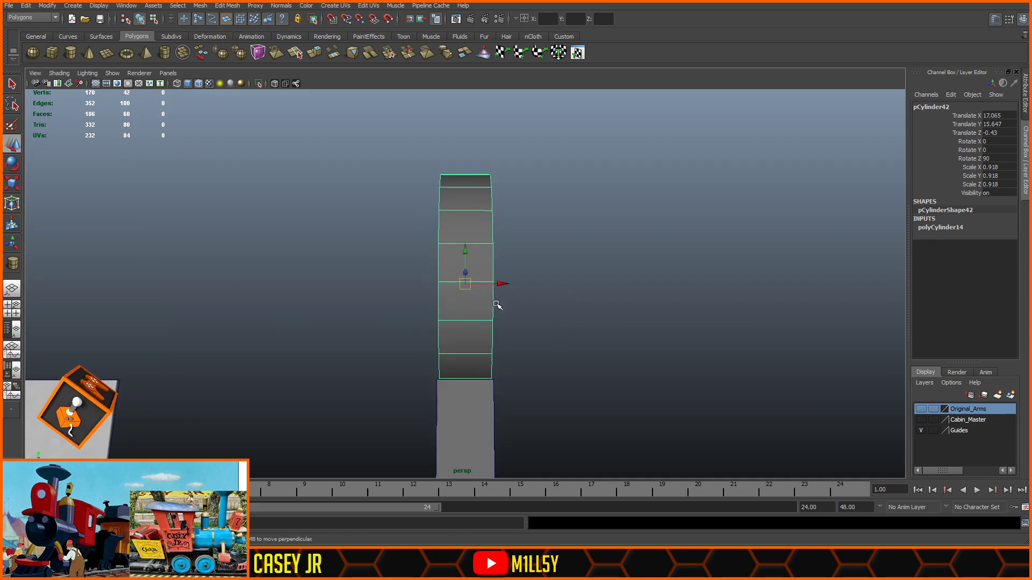
pyautogui.press('F9')
pyautogui.moveTo(457, 152); pyautogui.dragTo(348, 482)
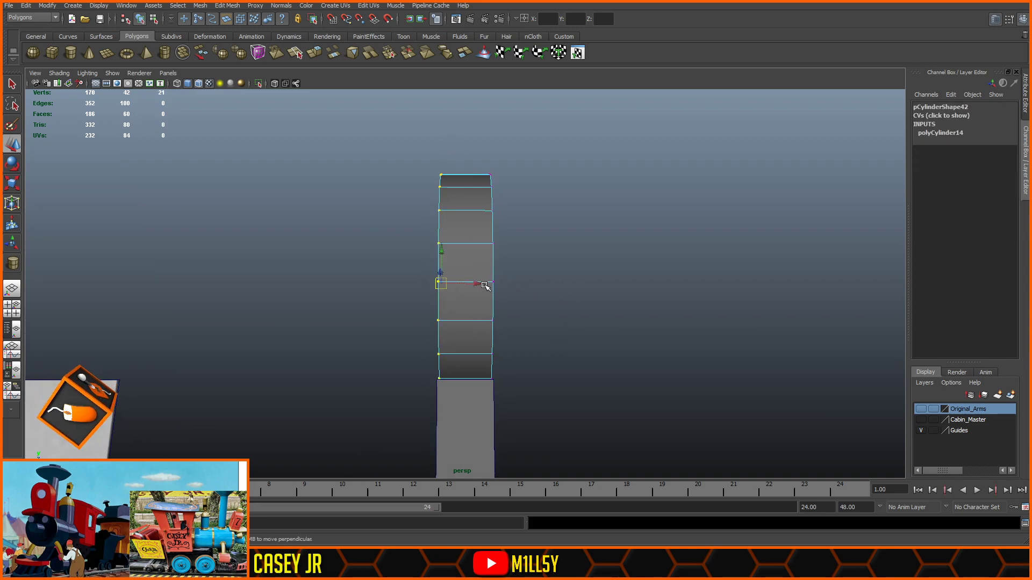
pyautogui.press('v')
pyautogui.moveTo(473, 283); pyautogui.dragTo(422, 385)
pyautogui.moveTo(541, 159); pyautogui.dragTo(460, 451)
pyautogui.moveTo(525, 283); pyautogui.dragTo(528, 284)
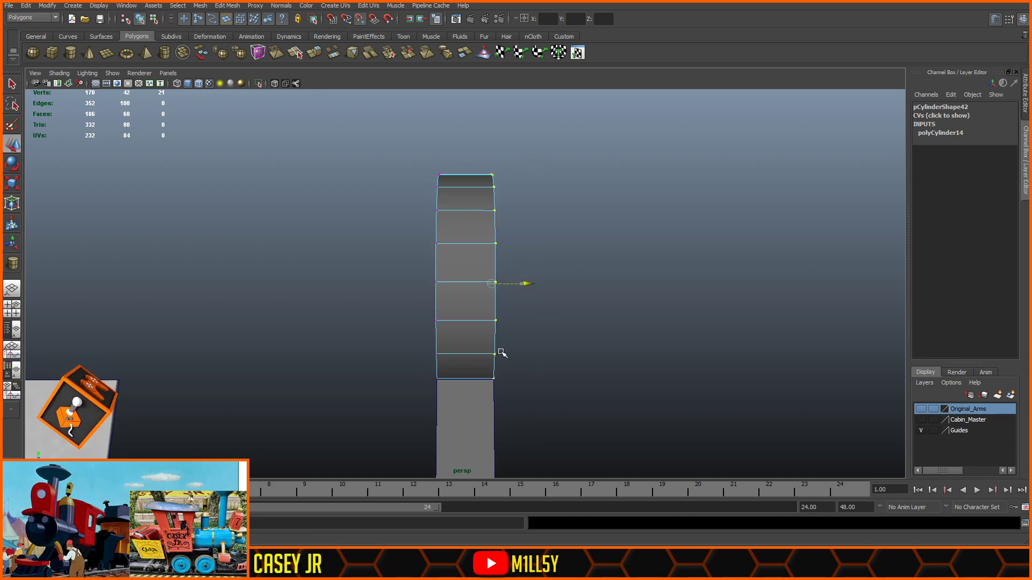
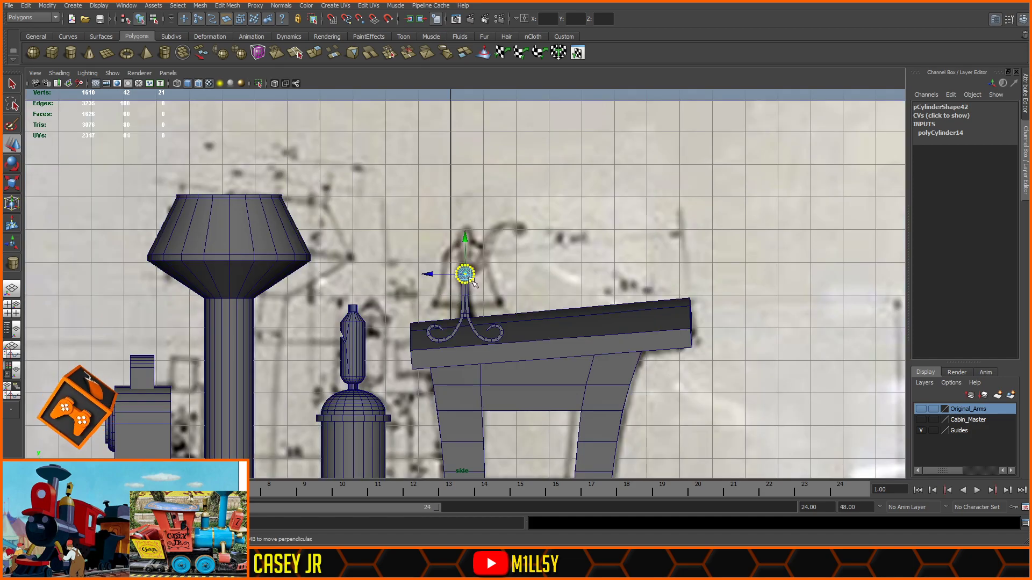
# - Extrude the faces of both cylinder end caps outward with a Local Translate Z of 0.034
pyautogui.scroll(5, 462, 275)
pyautogui.press('F8')
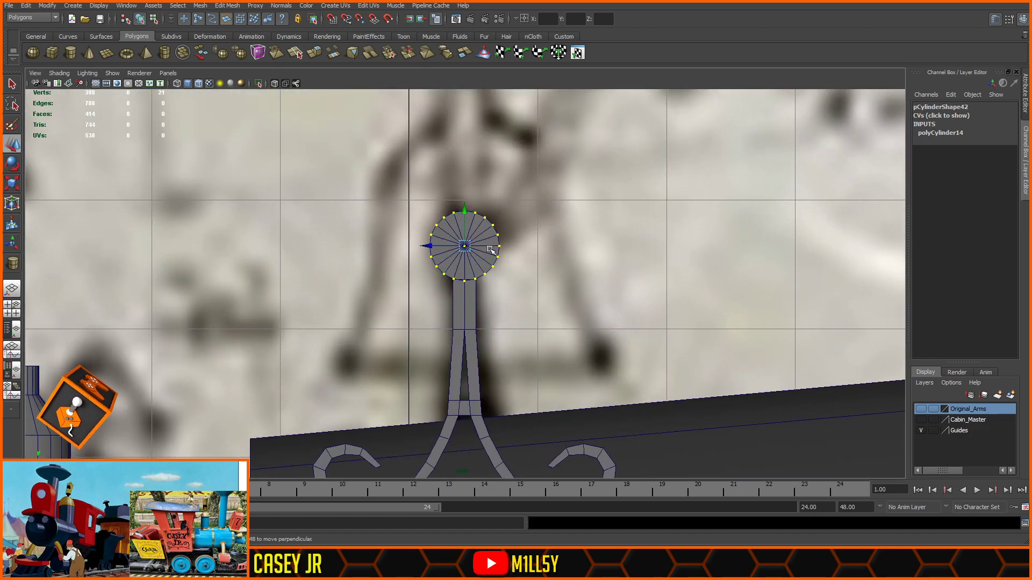
pyautogui.moveTo(481, 275); pyautogui.dragTo(483, 301, button='right')
pyautogui.moveTo(480, 237); pyautogui.dragTo(459, 258)
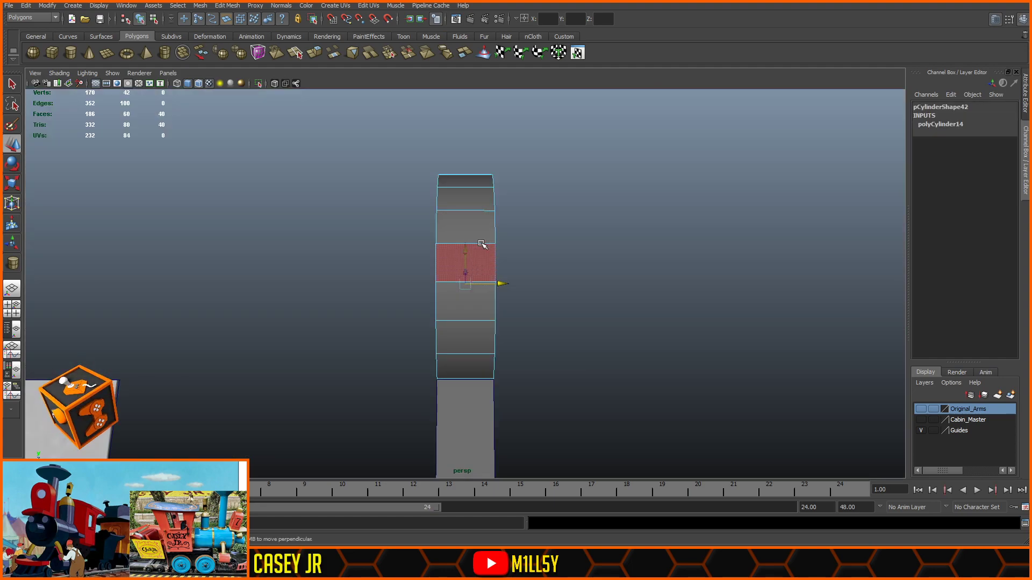
pyautogui.keyDown('alt'); pyautogui.moveTo(484, 258); pyautogui.dragTo(545, 237); pyautogui.keyUp('alt')
pyautogui.click(231, 6)
pyautogui.click(248, 33)
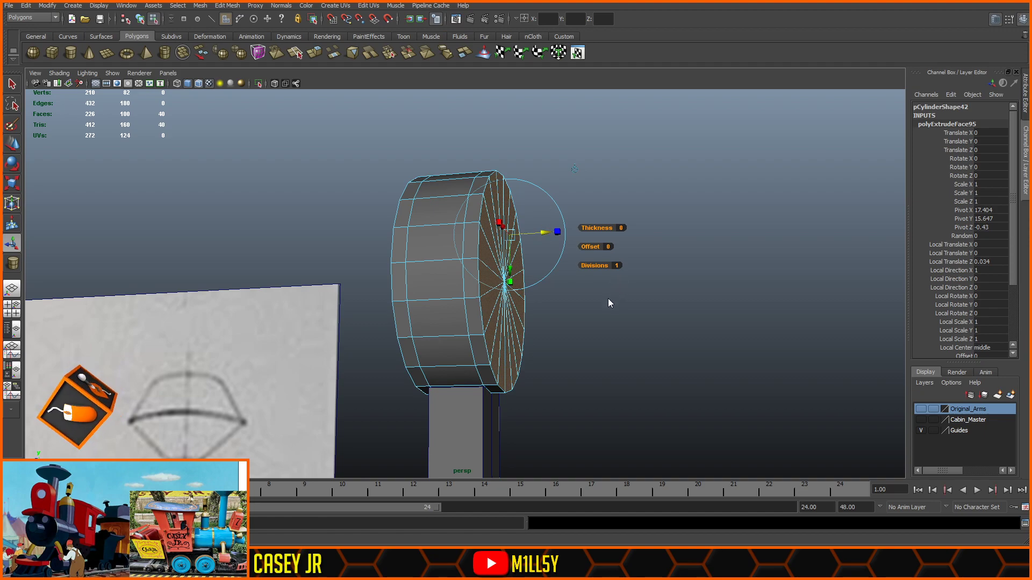
pyautogui.press('space')
pyautogui.moveTo(608, 299); pyautogui.dragTo(572, 272)
pyautogui.scroll(10, 604, 301)
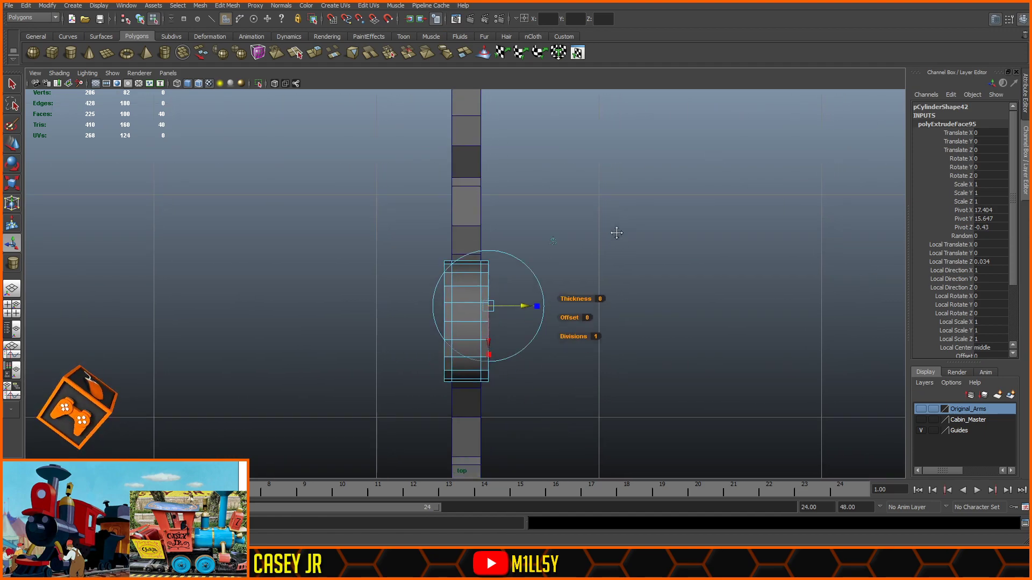
pyautogui.click(613, 211)
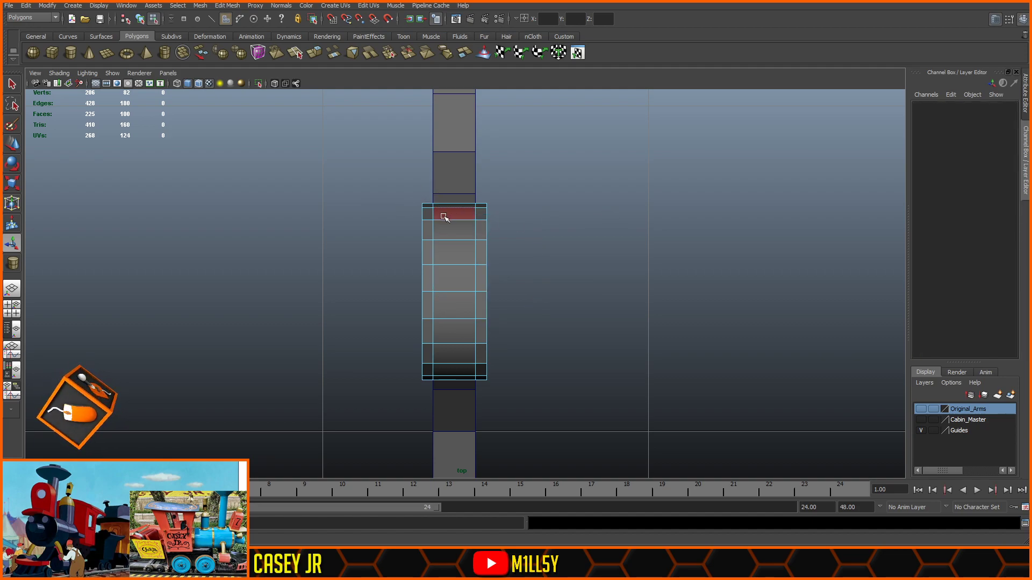
# - Soften the short edges around the cylinder's two extruded rims and return to object selection
pyautogui.press('F10')
pyautogui.moveTo(427, 191); pyautogui.dragTo(428, 414)
pyautogui.keyDown('shift'); pyautogui.moveTo(487, 193); pyautogui.dragTo(483, 403); pyautogui.keyUp('shift')
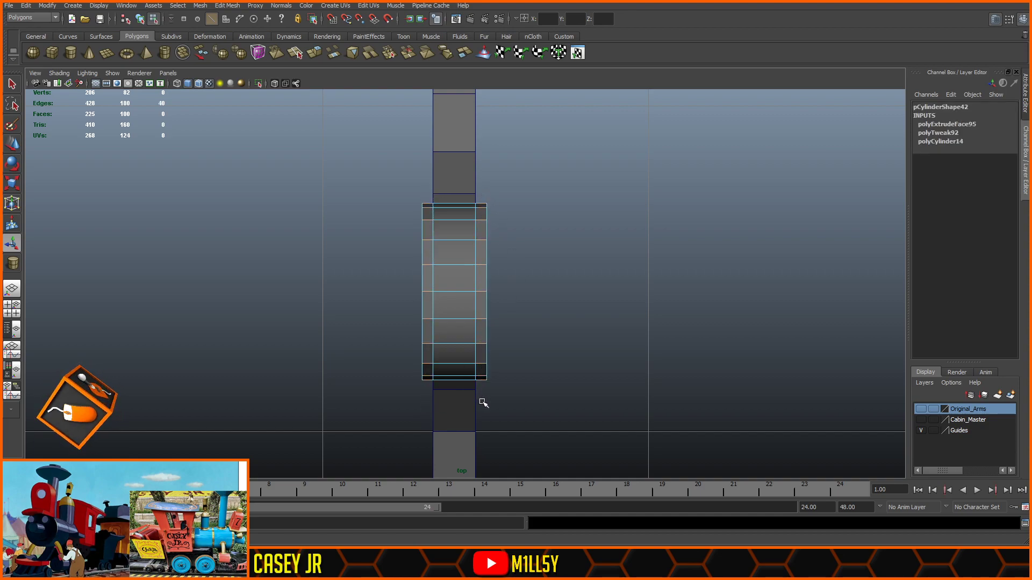
pyautogui.click(307, 103)
pyautogui.press('F8')
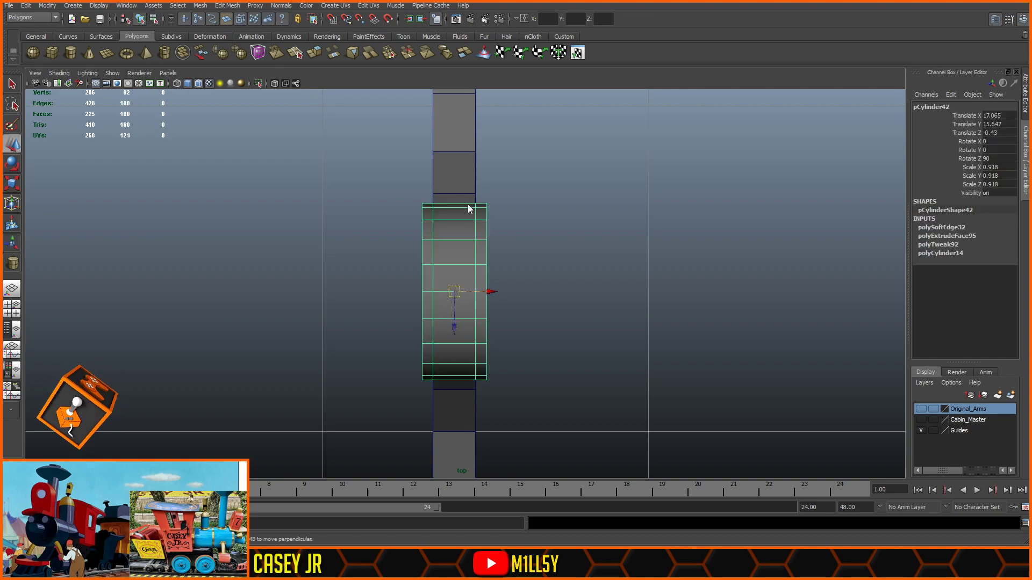
# - Snap the post's top vertices to the matching bottom vertices of the cylinder in the side view, using X-ray shading
pyautogui.press('space')
pyautogui.press('space')
pyautogui.press('space')
pyautogui.press('space')
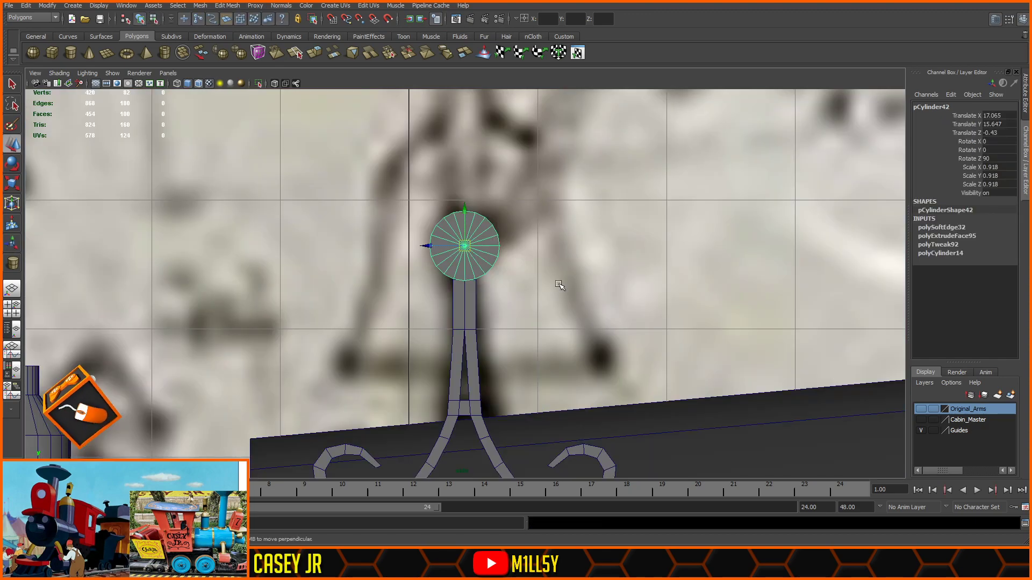
pyautogui.click(274, 84)
pyautogui.keyDown('alt'); pyautogui.moveTo(398, 179); pyautogui.dragTo(530, 341, button='right'); pyautogui.keyUp('alt')
pyautogui.scroll(6, 530, 341)
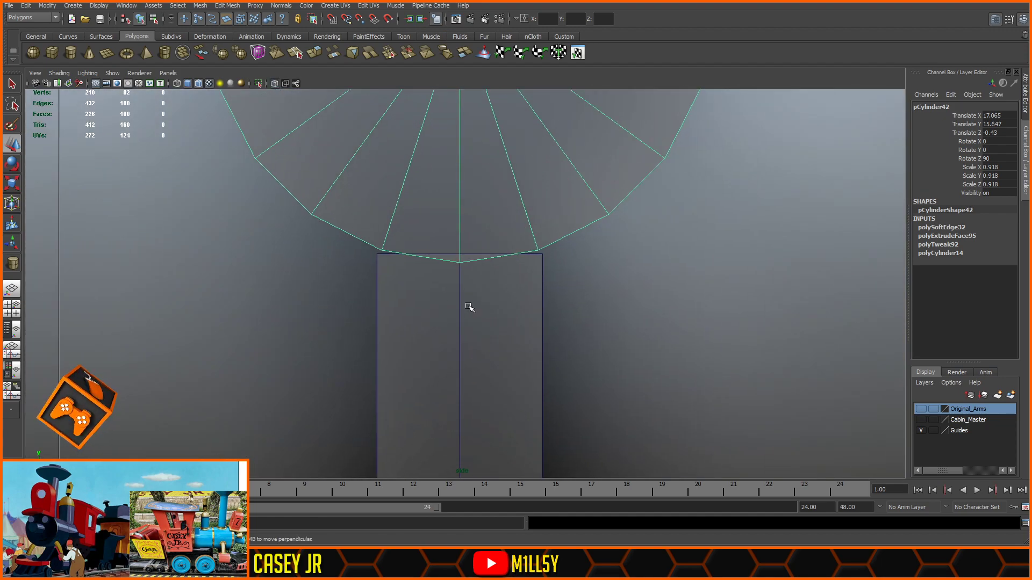
pyautogui.click(468, 305)
pyautogui.moveTo(465, 281); pyautogui.dragTo(441, 275, button='right')
pyautogui.moveTo(448, 263); pyautogui.dragTo(459, 244)
pyautogui.press('v')
pyautogui.moveTo(533, 258)
pyautogui.mouseDown()
pyautogui.moveTo(561, 247)
pyautogui.moveTo(540, 236)
pyautogui.moveTo(515, 250)
pyautogui.mouseUp()
pyautogui.press('v')
pyautogui.moveTo(385, 246); pyautogui.dragTo(348, 255)
pyautogui.press('v')
pyautogui.moveTo(380, 220); pyautogui.dragTo(380, 233)
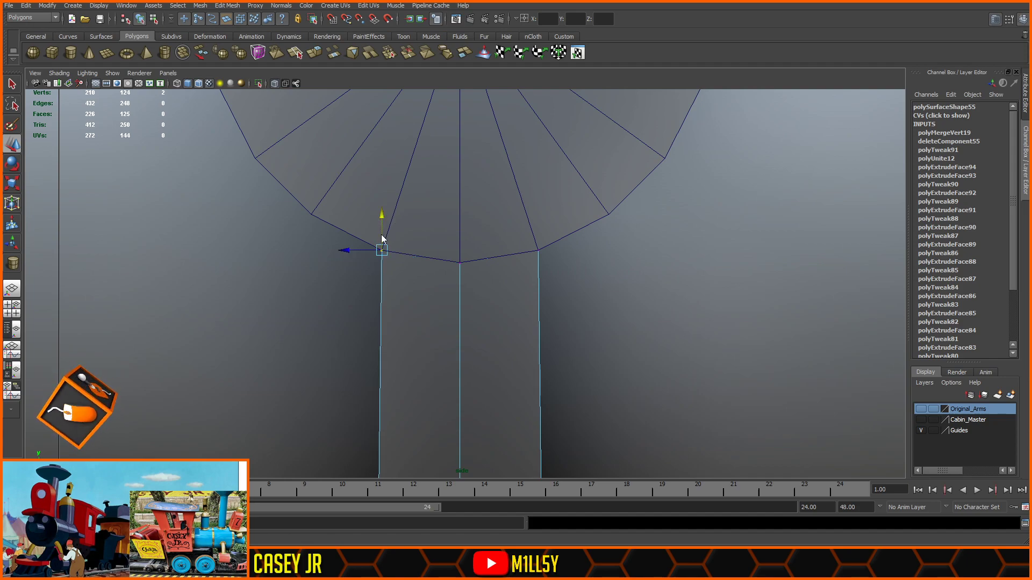
# - Delete the cylinder's two bottom faces that sit directly over the top of the post
pyautogui.press('space')
pyautogui.click(275, 83)
pyautogui.keyDown('alt'); pyautogui.moveTo(495, 353); pyautogui.dragTo(471, 248); pyautogui.keyUp('alt')
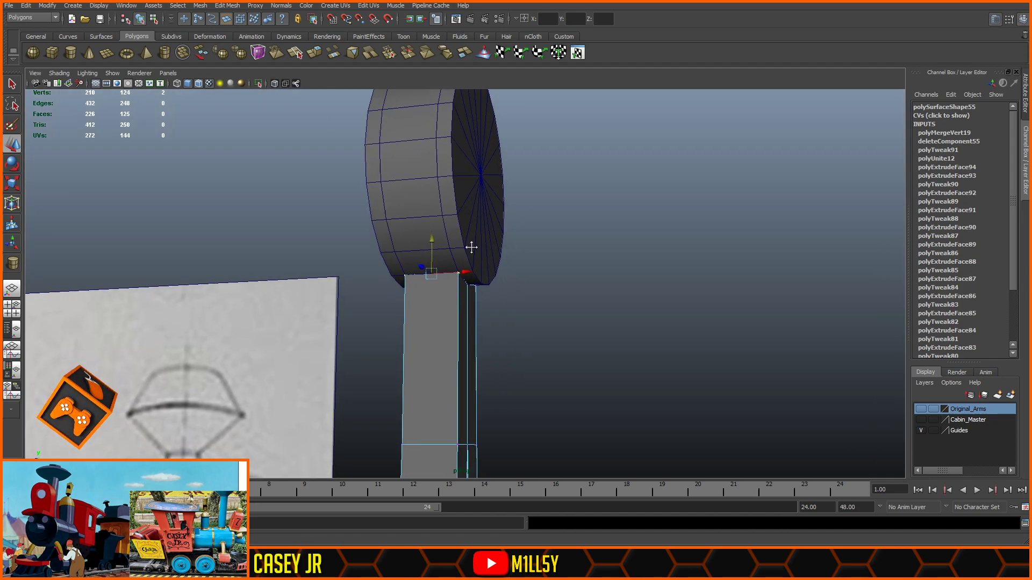
pyautogui.scroll(5, 472, 248)
pyautogui.moveTo(509, 285)
pyautogui.keyDown('alt'); pyautogui.mouseDown()
pyautogui.moveTo(524, 274)
pyautogui.moveTo(487, 260)
pyautogui.moveTo(622, 309)
pyautogui.mouseUp(); pyautogui.keyUp('alt')
pyautogui.click(622, 309)
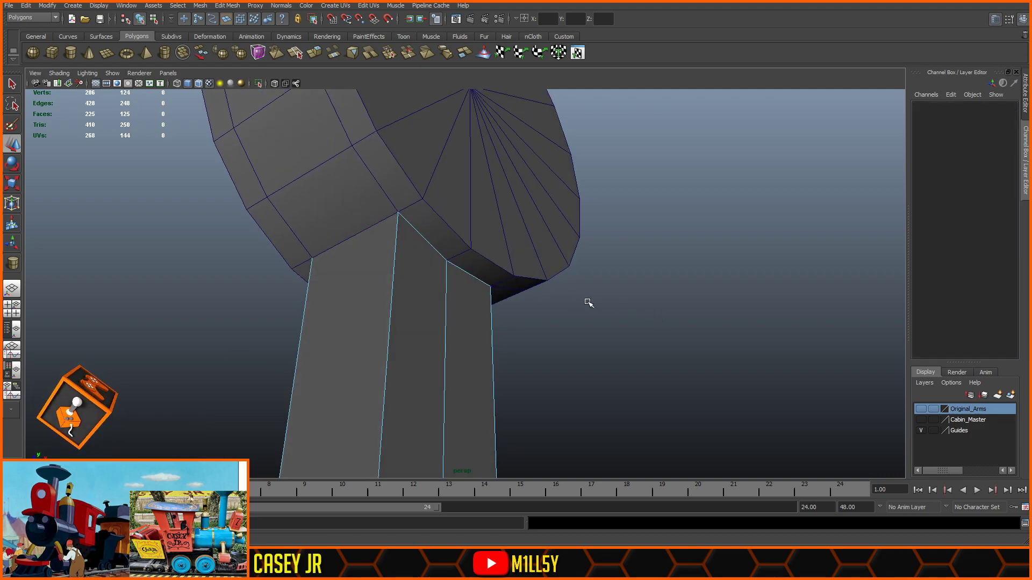
pyautogui.click(398, 197)
pyautogui.click(274, 83)
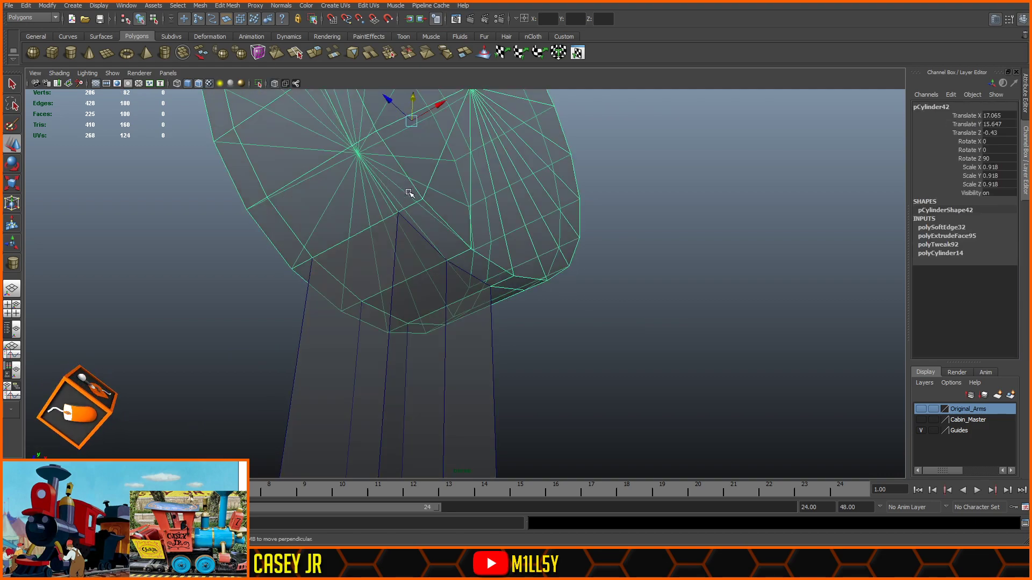
pyautogui.moveTo(408, 187); pyautogui.dragTo(408, 265, button='right')
pyautogui.click(408, 265)
pyautogui.keyDown('shift'); pyautogui.click(454, 293); pyautogui.keyUp('shift')
pyautogui.keyDown('alt'); pyautogui.moveTo(636, 349); pyautogui.dragTo(597, 300); pyautogui.keyUp('alt')
pyautogui.click(584, 352)
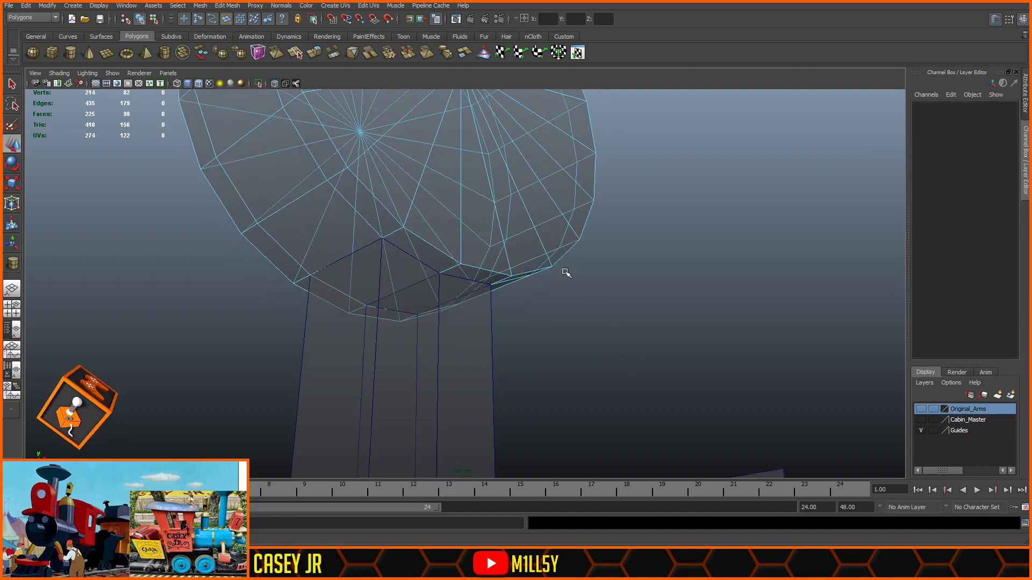
# - Combine the cylinder and the scrolled bell stand into a single mesh
pyautogui.moveTo(470, 177); pyautogui.dragTo(501, 146, button='right')
pyautogui.click(410, 237)
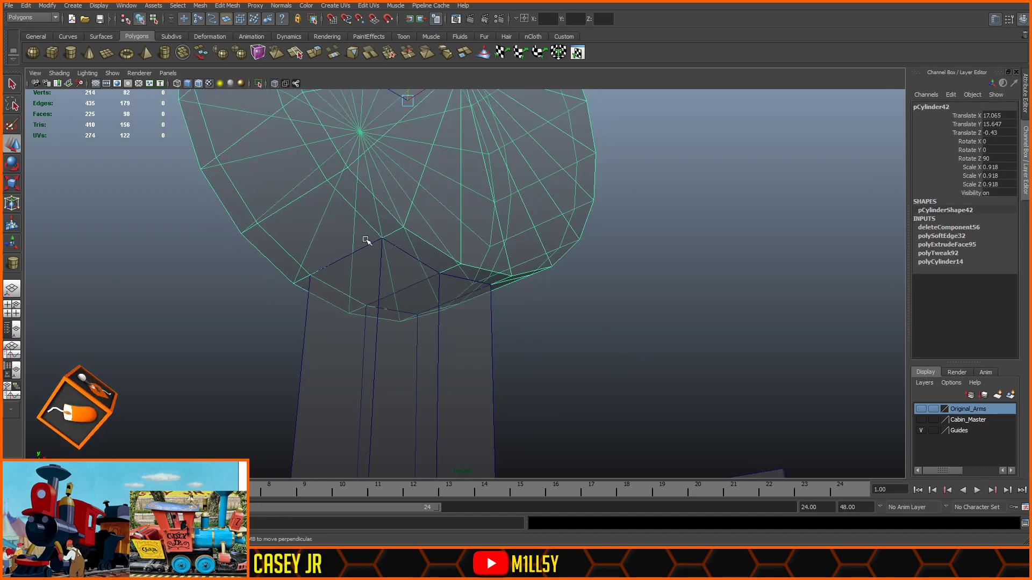
pyautogui.click(274, 84)
pyautogui.moveTo(353, 163)
pyautogui.keyDown('alt'); pyautogui.mouseDown()
pyautogui.moveTo(467, 212)
pyautogui.moveTo(439, 236)
pyautogui.mouseUp(); pyautogui.keyUp('alt')
pyautogui.press('space')
pyautogui.press('space')
pyautogui.click(274, 84)
pyautogui.press('space')
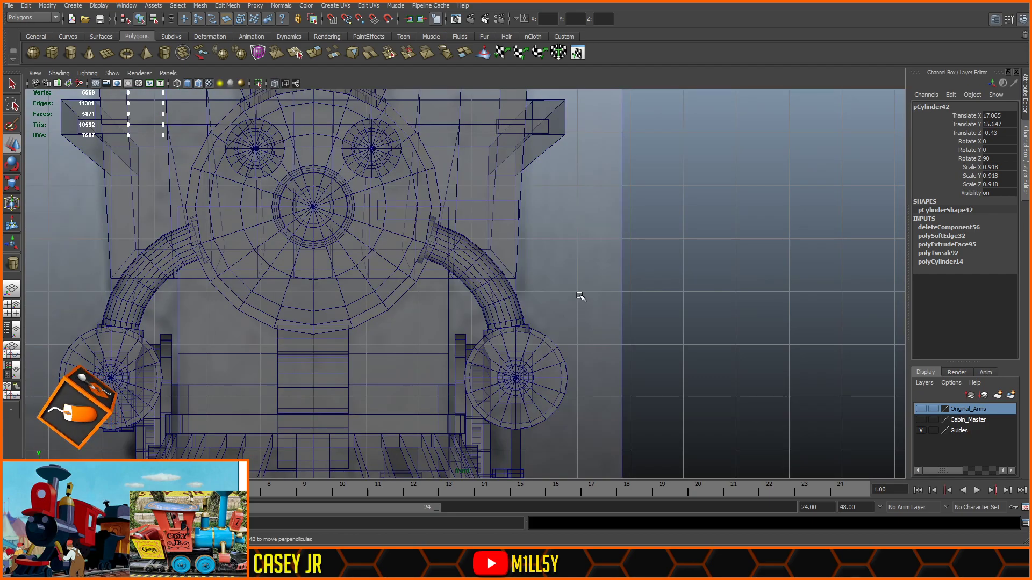
pyautogui.press('f')
pyautogui.keyDown('alt'); pyautogui.moveTo(513, 363); pyautogui.dragTo(504, 177, button='middle'); pyautogui.keyUp('alt')
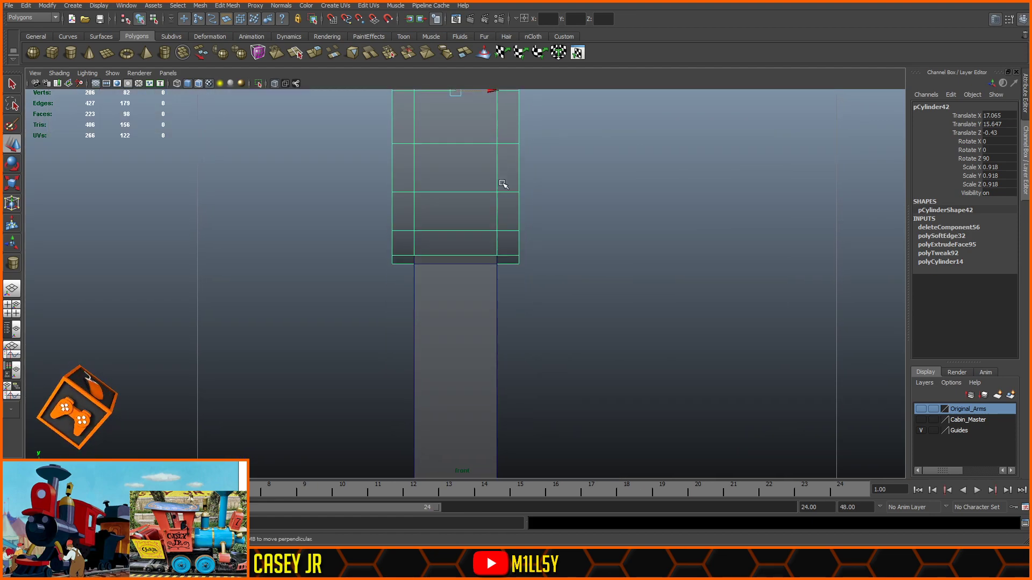
pyautogui.scroll(5, 486, 213)
pyautogui.click(466, 292)
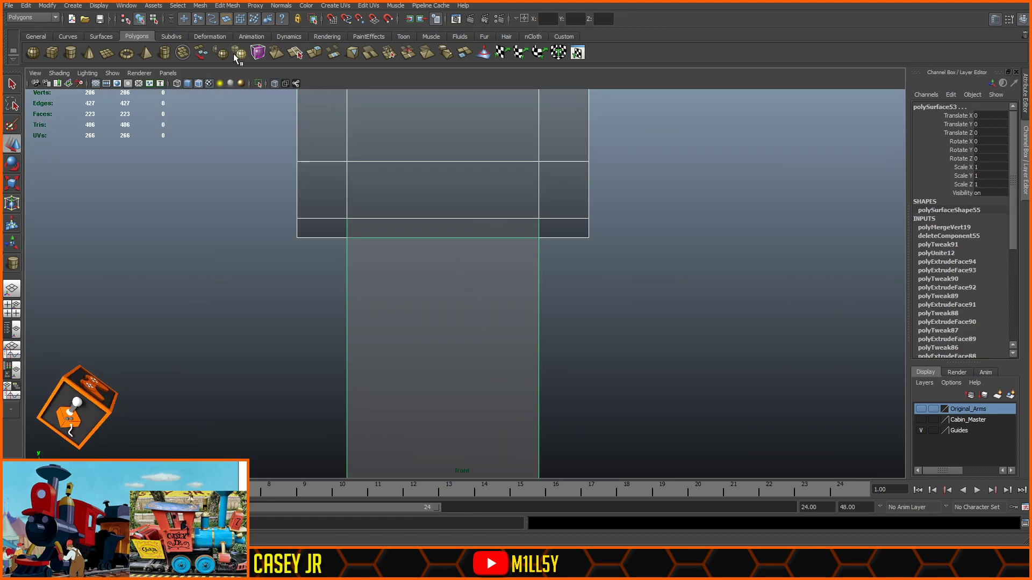
pyautogui.click(178, 53)
# - Merge the overlapping vertices where the top of the post meets the cylinder's bottom opening
pyautogui.moveTo(440, 215); pyautogui.dragTo(382, 195, button='right')
pyautogui.moveTo(381, 194); pyautogui.dragTo(319, 272)
pyautogui.keyDown('shift'); pyautogui.moveTo(559, 199); pyautogui.dragTo(518, 278); pyautogui.keyUp('shift')
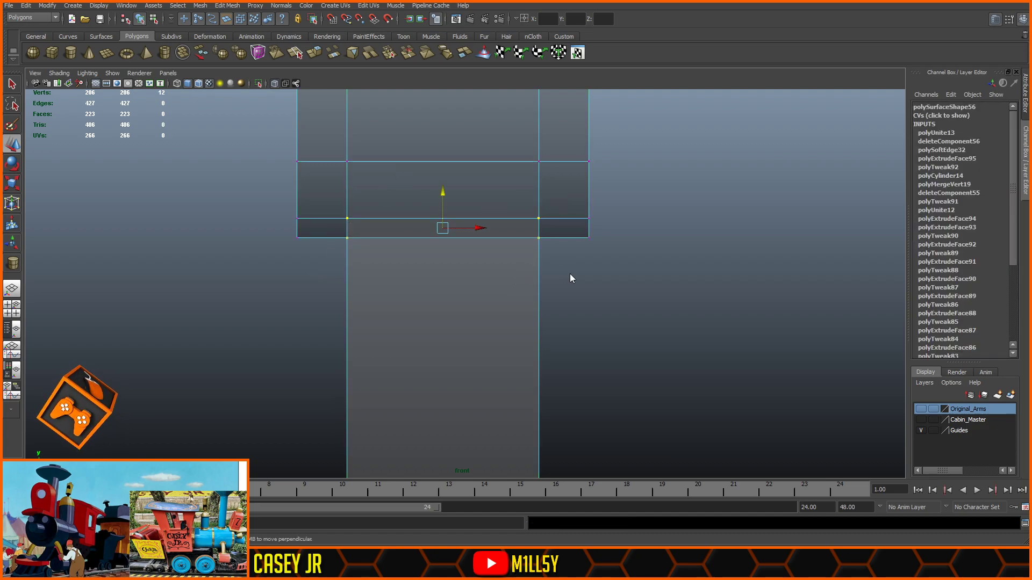
pyautogui.press('space')
pyautogui.press('space')
pyautogui.keyDown('alt'); pyautogui.moveTo(687, 310); pyautogui.dragTo(580, 290); pyautogui.keyUp('alt')
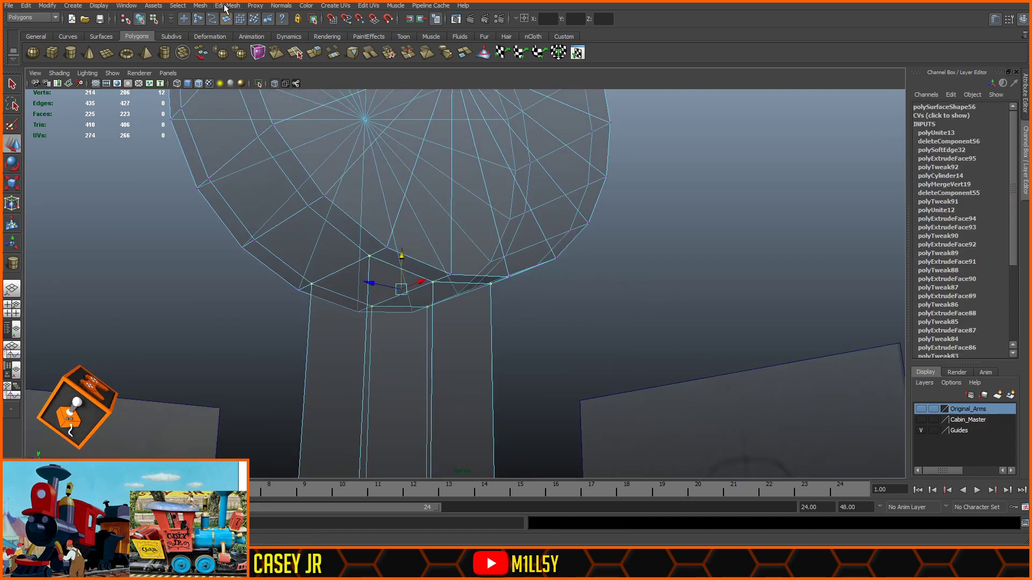
pyautogui.moveTo(440, 231); pyautogui.dragTo(492, 197, button='right')
pyautogui.click(769, 241)
# - Undo the vertex merge and the combining of the cylinder with the scrolled bell stand
pyautogui.scroll(-3, 680, 273)
pyautogui.hotkey('ctrl', 'shift', 'h')
pyautogui.moveTo(598, 277)
pyautogui.keyDown('alt'); pyautogui.mouseDown()
pyautogui.moveTo(576, 306)
pyautogui.moveTo(542, 321)
pyautogui.moveTo(591, 288)
pyautogui.moveTo(641, 305)
pyautogui.moveTo(622, 290)
pyautogui.moveTo(588, 295)
pyautogui.moveTo(599, 282)
pyautogui.mouseUp(); pyautogui.keyUp('alt')
pyautogui.scroll(3, 539, 317)
pyautogui.hotkey('ctrl', 'z')
pyautogui.hotkey('ctrl', 'z')
pyautogui.hotkey('ctrl', 'z')
pyautogui.hotkey('ctrl', 'z')
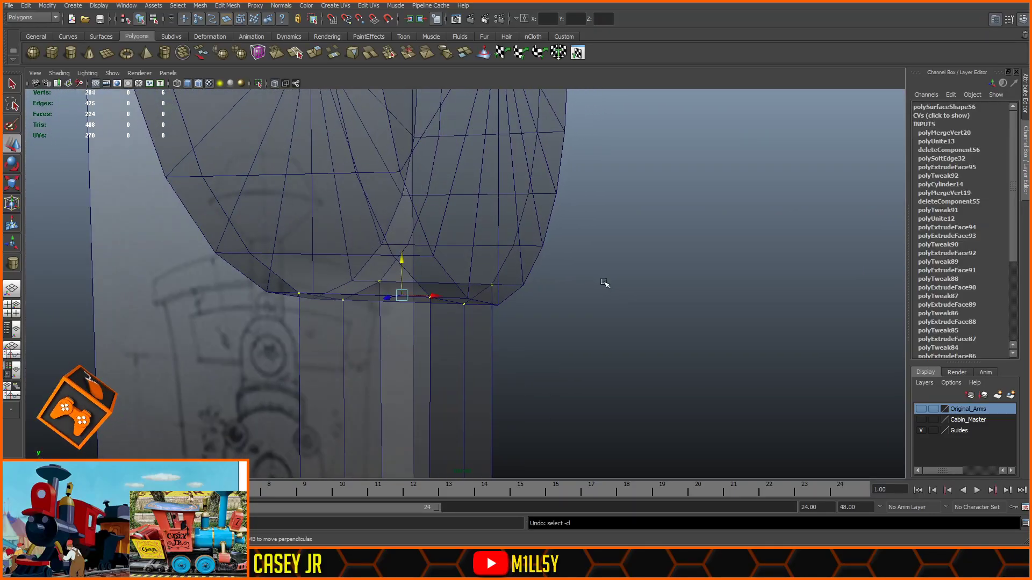
pyautogui.hotkey('ctrl', 'z')
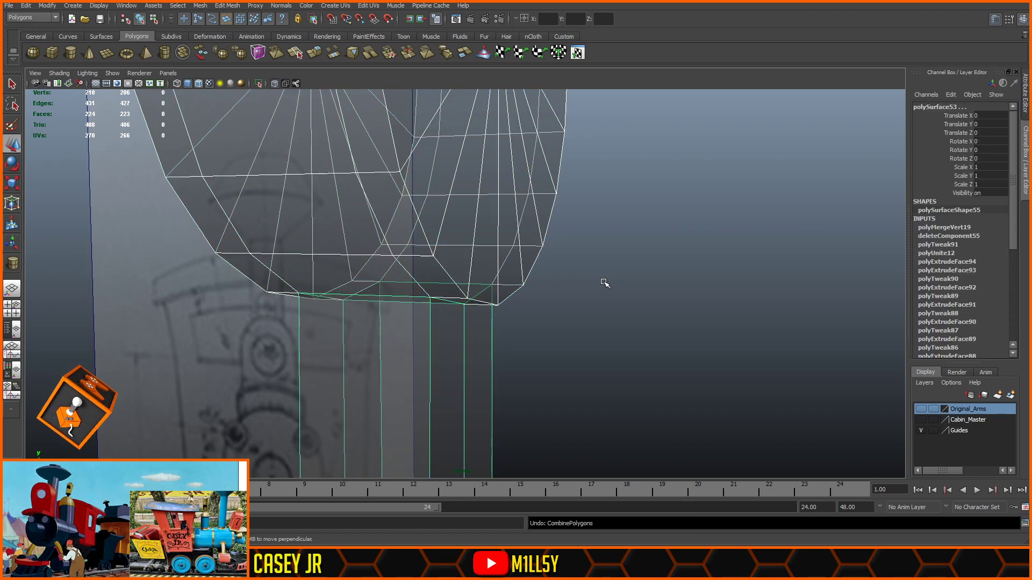
# - Delete the two faces capping the top of the bell stand's post beneath the cylinder
pyautogui.keyDown('alt'); pyautogui.moveTo(605, 283); pyautogui.dragTo(553, 364); pyautogui.keyUp('alt')
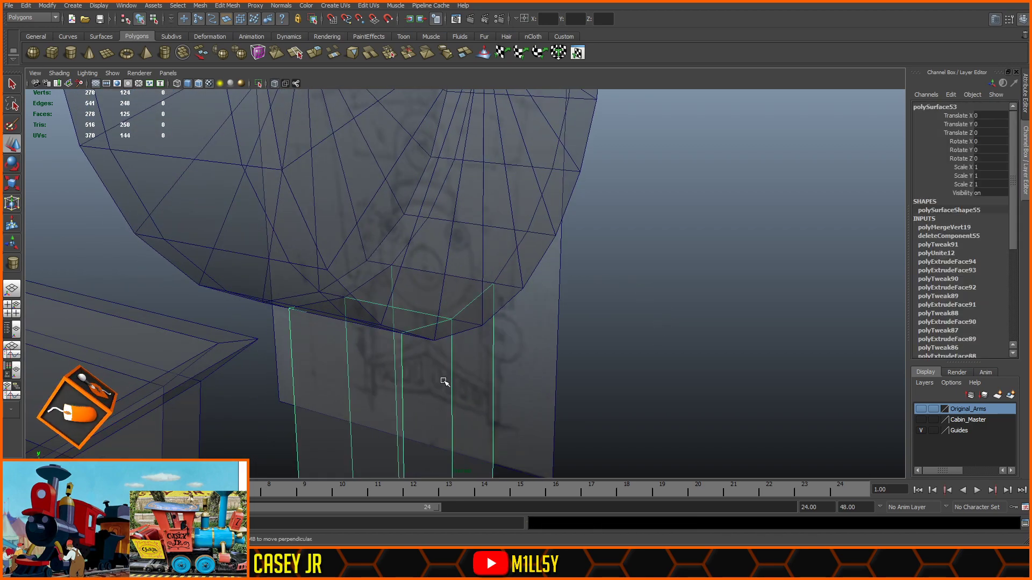
pyautogui.press('F11')
pyautogui.click(412, 320)
pyautogui.keyDown('shift'); pyautogui.click(423, 292); pyautogui.keyUp('shift')
pyautogui.keyDown('alt'); pyautogui.moveTo(621, 345); pyautogui.dragTo(444, 299); pyautogui.keyUp('alt')
pyautogui.click(574, 346)
pyautogui.press('F8')
# - Combine the open-topped bell stand and the cylinder into one mesh again
pyautogui.click(418, 284)
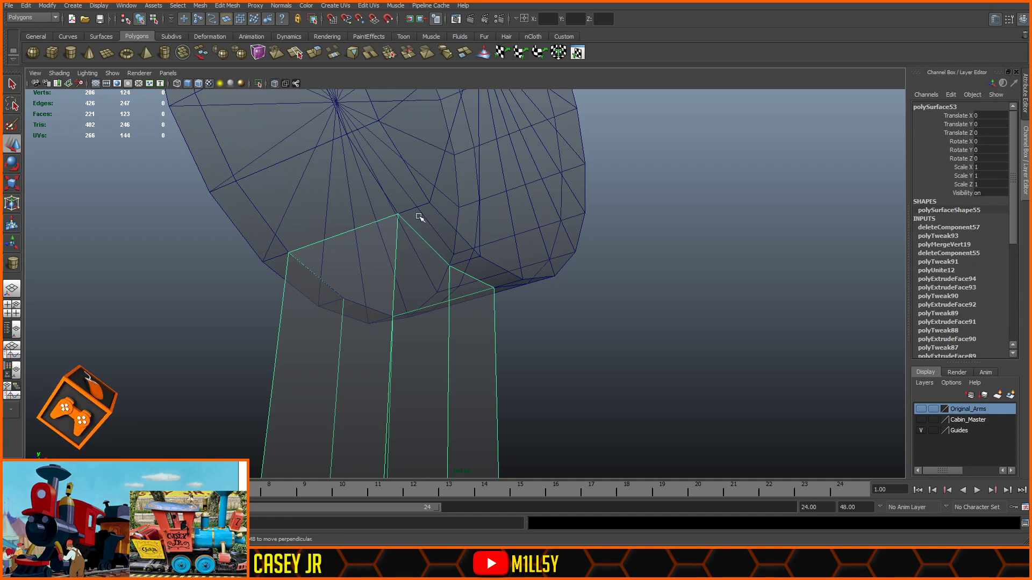
pyautogui.keyDown('shift'); pyautogui.click(324, 124); pyautogui.keyUp('shift')
pyautogui.click(183, 52)
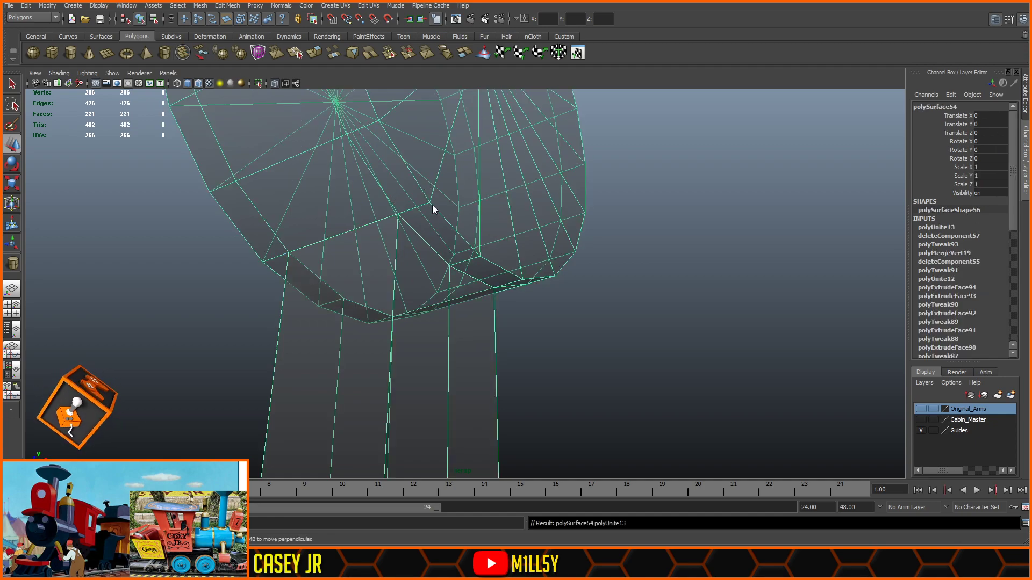
# - Merge the overlapping vertices on both sides of the joint between post and cylinder, and turn off X-ray shading
pyautogui.press('space')
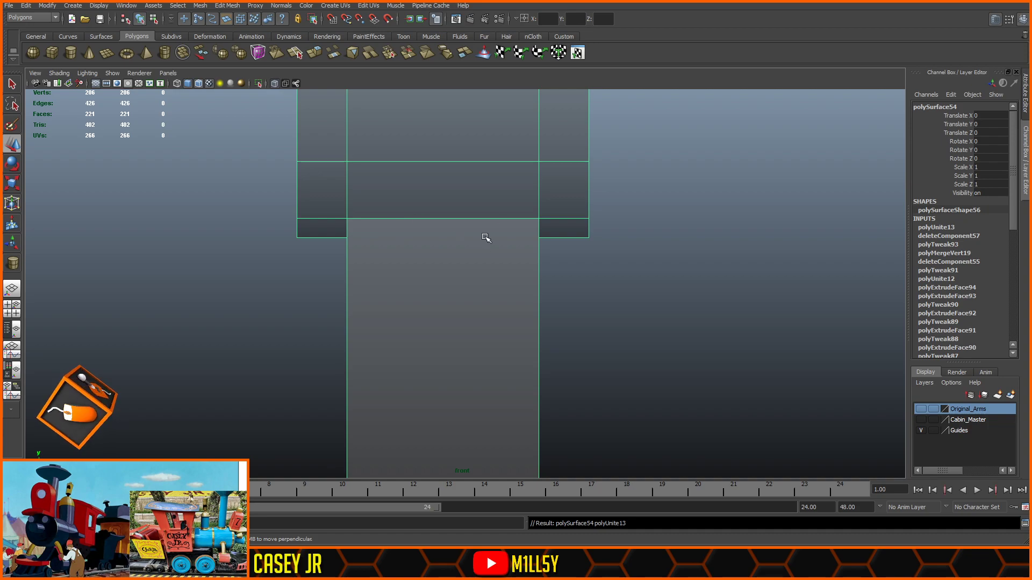
pyautogui.press('F9')
pyautogui.moveTo(382, 197); pyautogui.dragTo(328, 264)
pyautogui.keyDown('shift'); pyautogui.moveTo(561, 201); pyautogui.dragTo(506, 274); pyautogui.keyUp('shift')
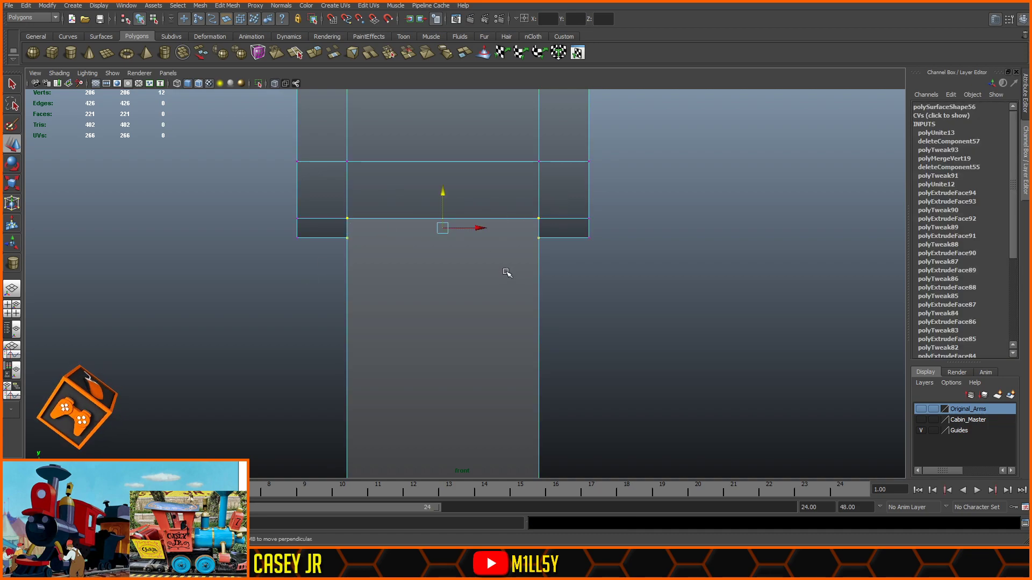
pyautogui.press('space')
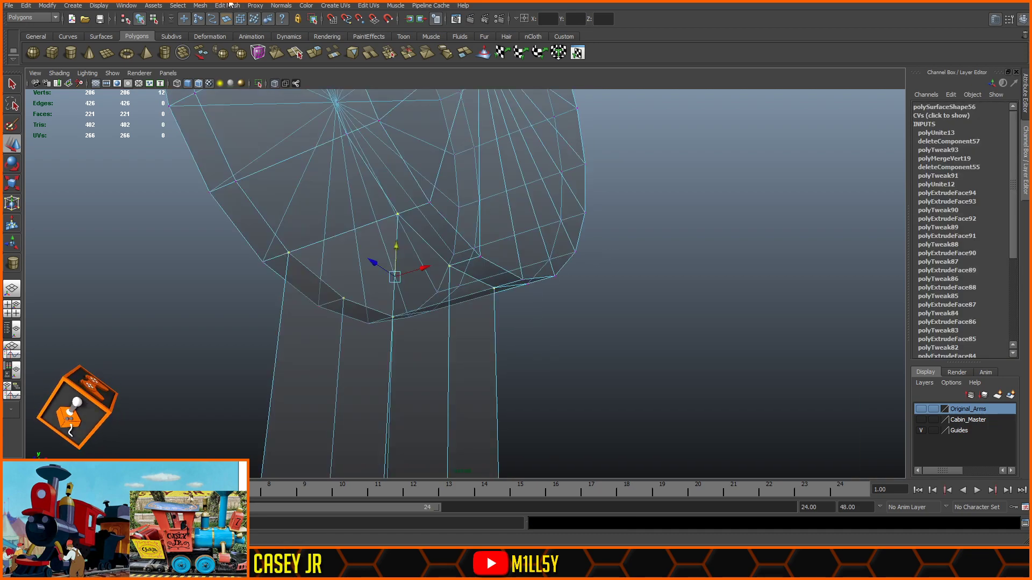
pyautogui.click(254, 247)
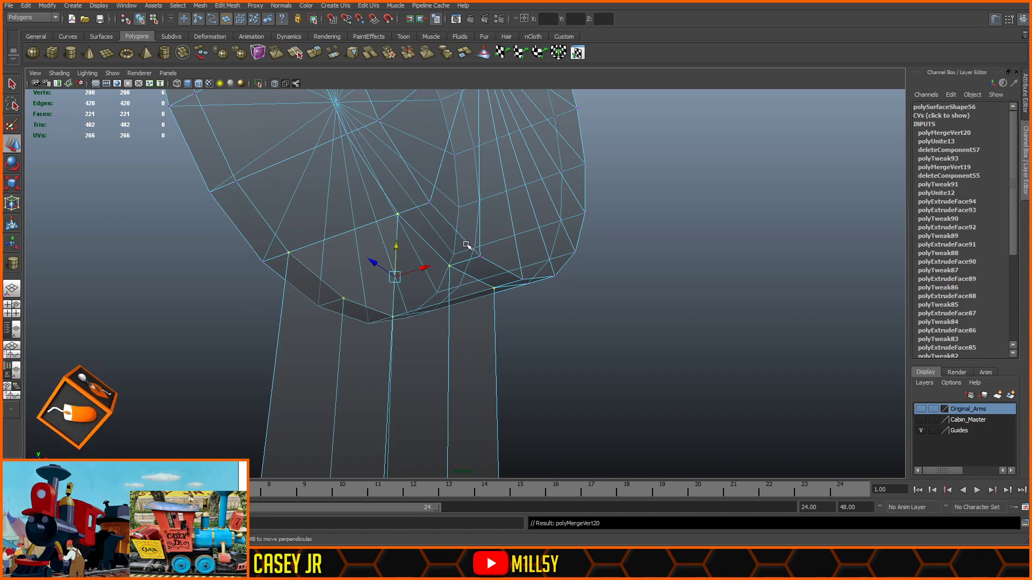
pyautogui.click(634, 271)
pyautogui.click(275, 84)
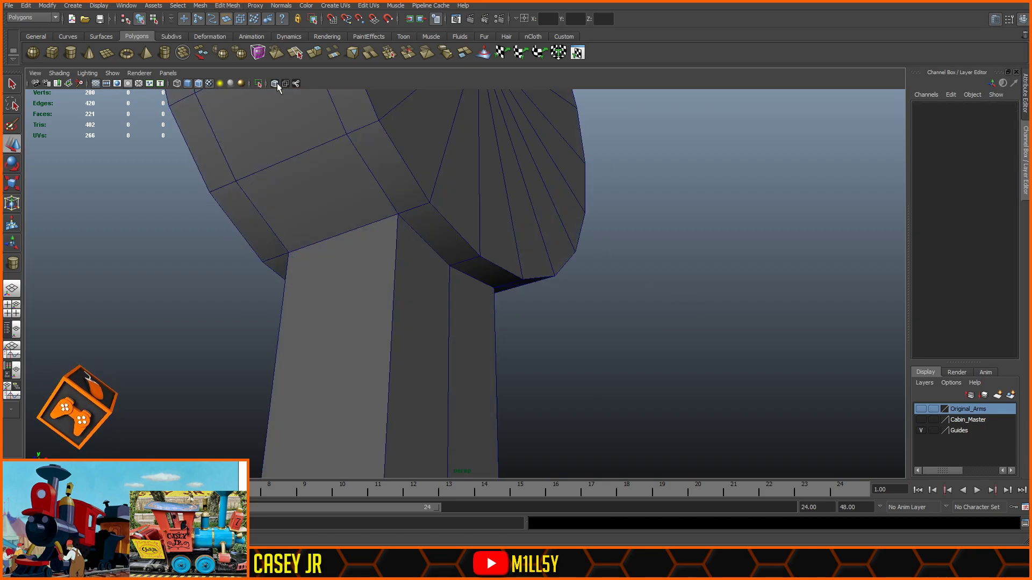
# - Turn off the wireframe overlay on shaded surfaces and review the merged bell stand beside the locomotive
pyautogui.scroll(-5, 403, 212)
pyautogui.scroll(-5, 404, 212)
pyautogui.hotkey('shift', 'i')
pyautogui.keyDown('alt'); pyautogui.moveTo(611, 314); pyautogui.dragTo(511, 419); pyautogui.keyUp('alt')
pyautogui.scroll(-5, 524, 376)
pyautogui.scroll(8, 512, 419)
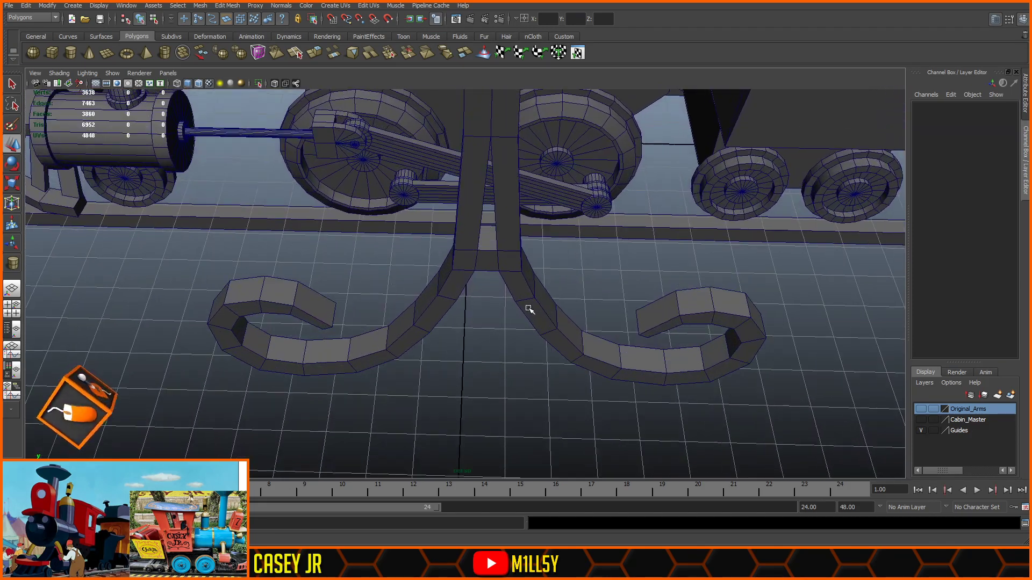
pyautogui.click(453, 268)
pyautogui.scroll(6, 454, 274)
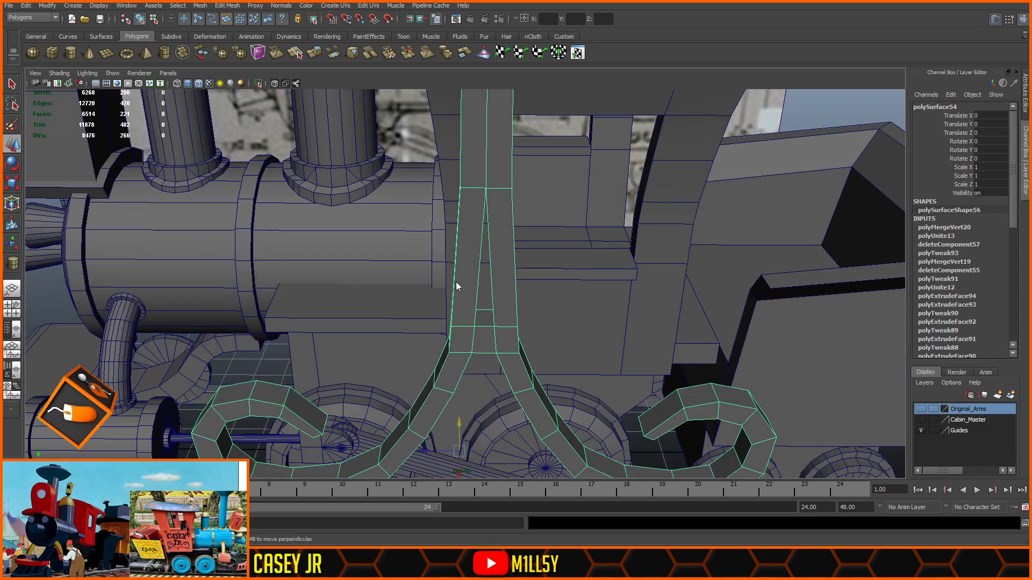
pyautogui.keyDown('alt'); pyautogui.moveTo(438, 370); pyautogui.dragTo(235, 149, button='right'); pyautogui.keyUp('alt')
pyautogui.click(199, 85)
pyautogui.scroll(-5, 343, 210)
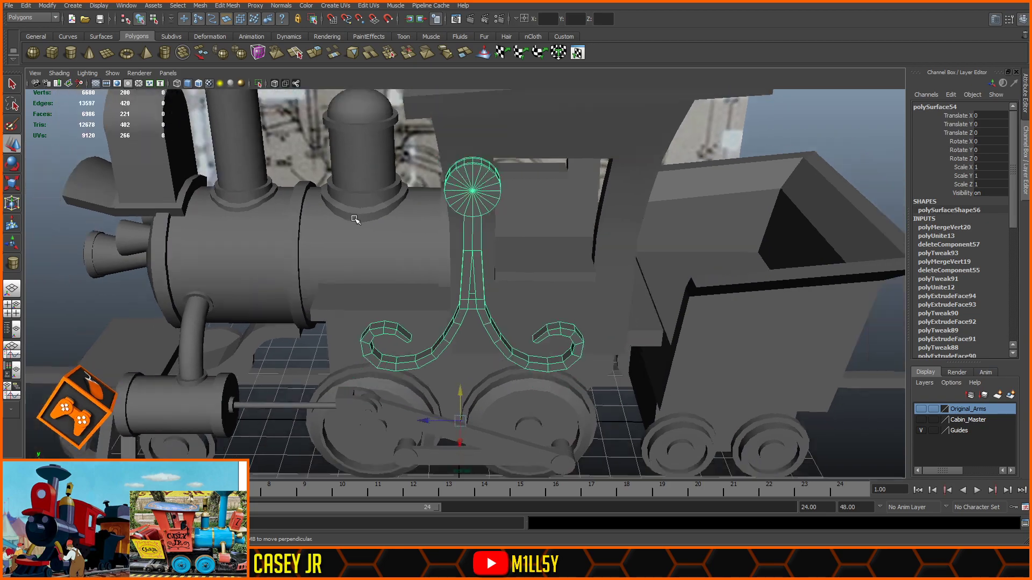
pyautogui.click(867, 427)
# - Soften the cross edges running along the first scrolled arm of the bell stand
pyautogui.moveTo(596, 398)
pyautogui.keyDown('alt'); pyautogui.mouseDown()
pyautogui.moveTo(682, 412)
pyautogui.moveTo(701, 401)
pyautogui.mouseUp(); pyautogui.keyUp('alt')
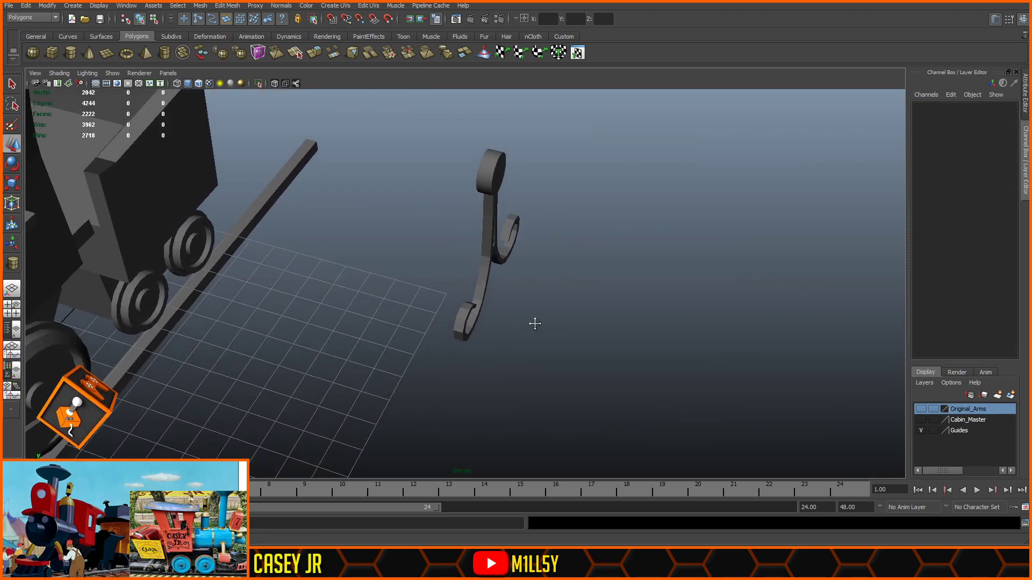
pyautogui.scroll(5, 541, 317)
pyautogui.keyDown('alt'); pyautogui.moveTo(518, 272); pyautogui.dragTo(539, 281); pyautogui.keyUp('alt')
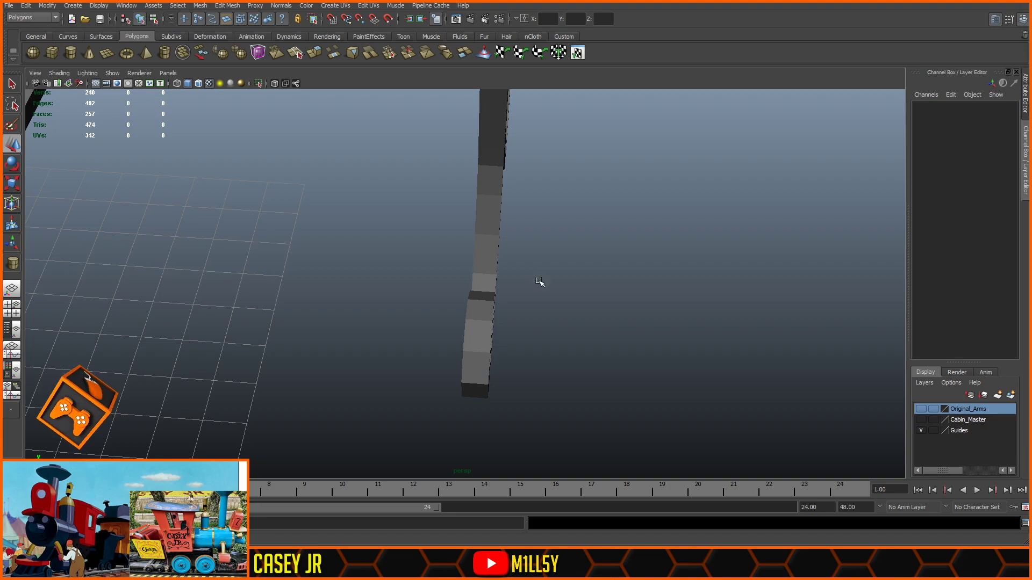
pyautogui.click(479, 198)
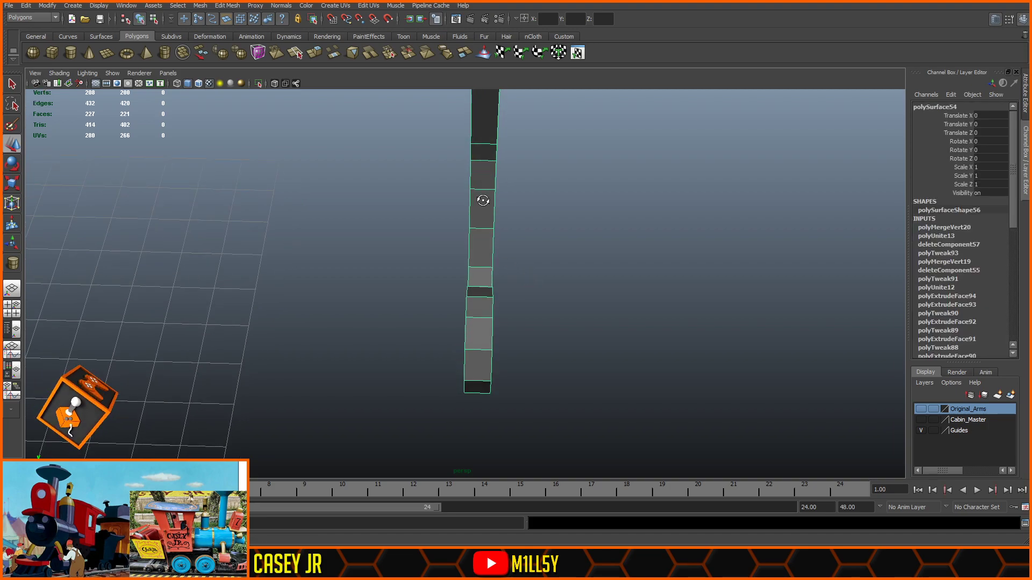
pyautogui.keyDown('alt'); pyautogui.moveTo(483, 200); pyautogui.dragTo(476, 415); pyautogui.keyUp('alt')
pyautogui.press('F10')
pyautogui.keyDown('shift'); pyautogui.click(476, 162); pyautogui.keyUp('shift')
pyautogui.keyDown('alt'); pyautogui.moveTo(512, 188); pyautogui.dragTo(591, 255); pyautogui.keyUp('alt')
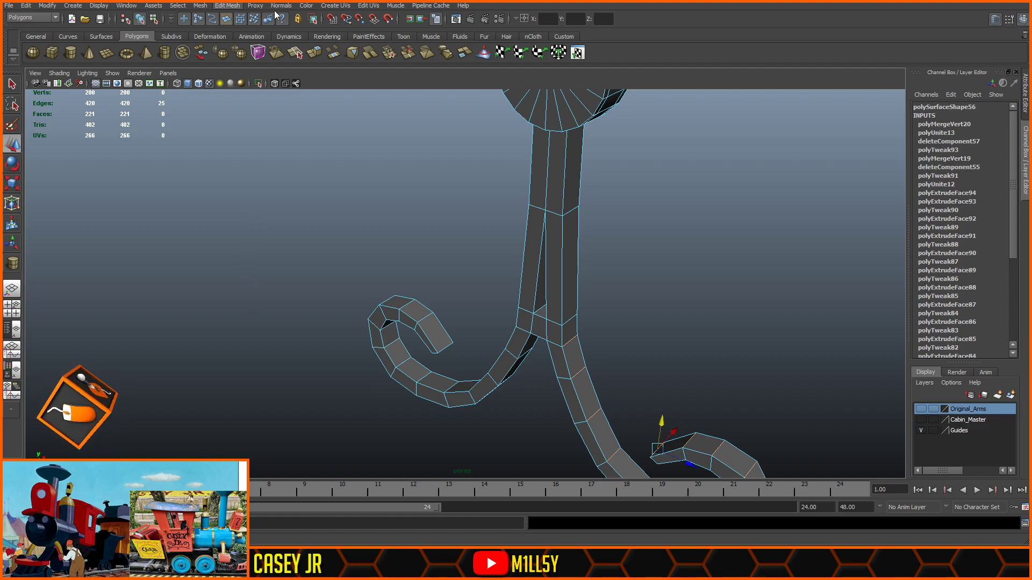
pyautogui.click(622, 269)
pyautogui.keyDown('alt'); pyautogui.moveTo(635, 279); pyautogui.dragTo(556, 221); pyautogui.keyUp('alt')
pyautogui.click(624, 290)
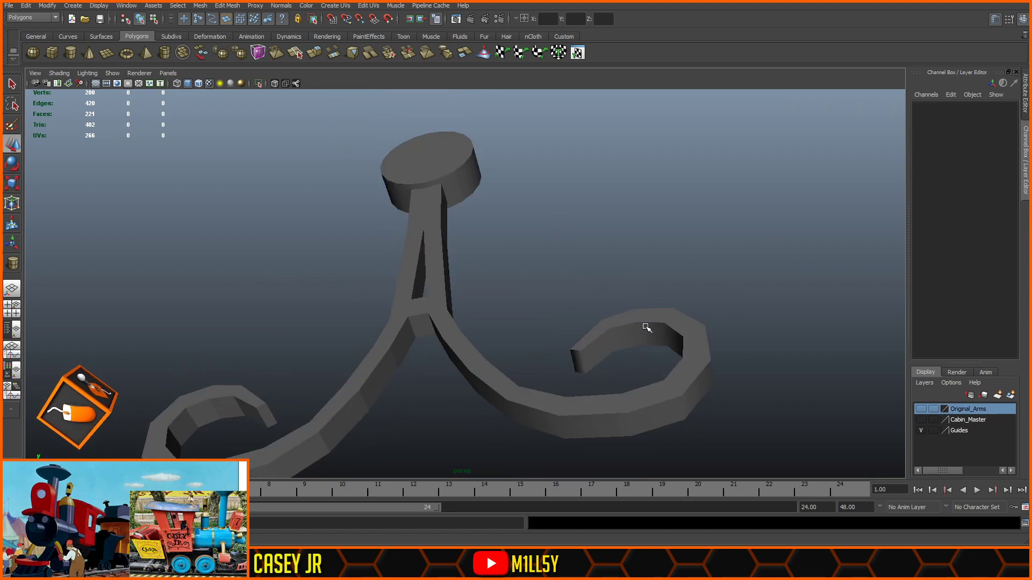
# - Harden the two edges at the end tip of the first scrolled arm
pyautogui.keyDown('alt'); pyautogui.moveTo(603, 253); pyautogui.dragTo(669, 301); pyautogui.keyUp('alt')
pyautogui.keyDown('alt'); pyautogui.moveTo(664, 333); pyautogui.dragTo(562, 261); pyautogui.keyUp('alt')
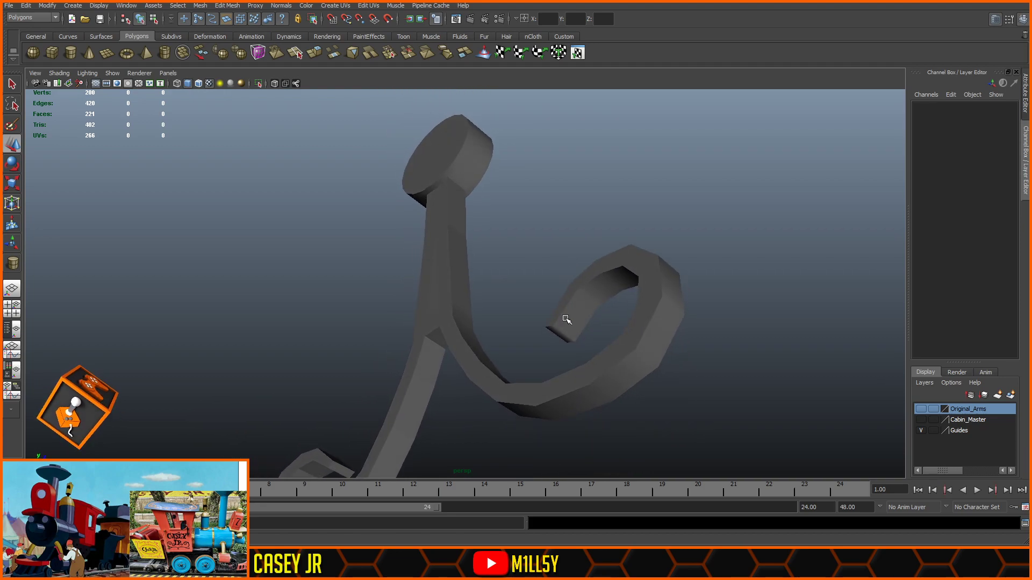
pyautogui.click(558, 329)
pyautogui.press('w')
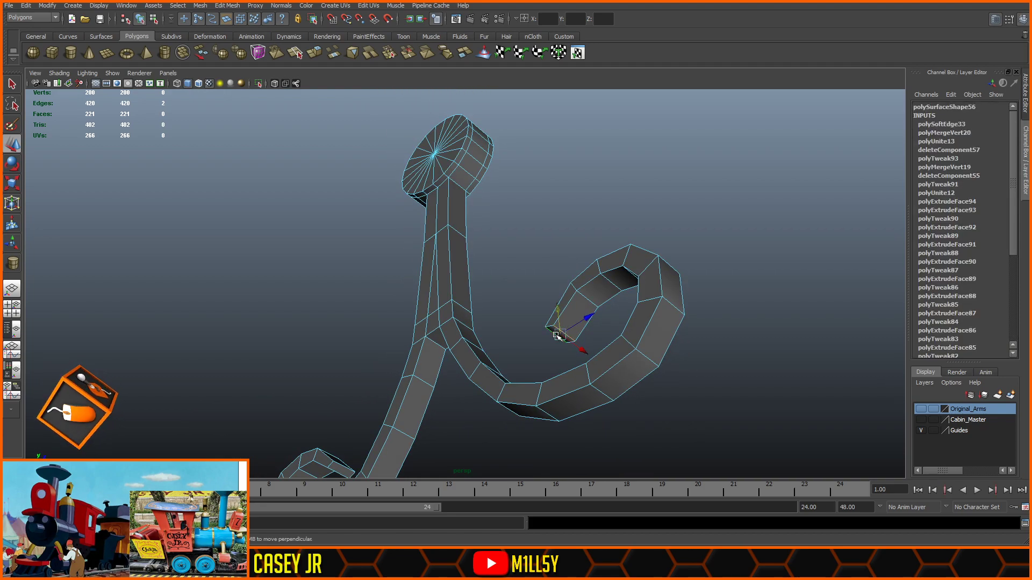
pyautogui.click(308, 118)
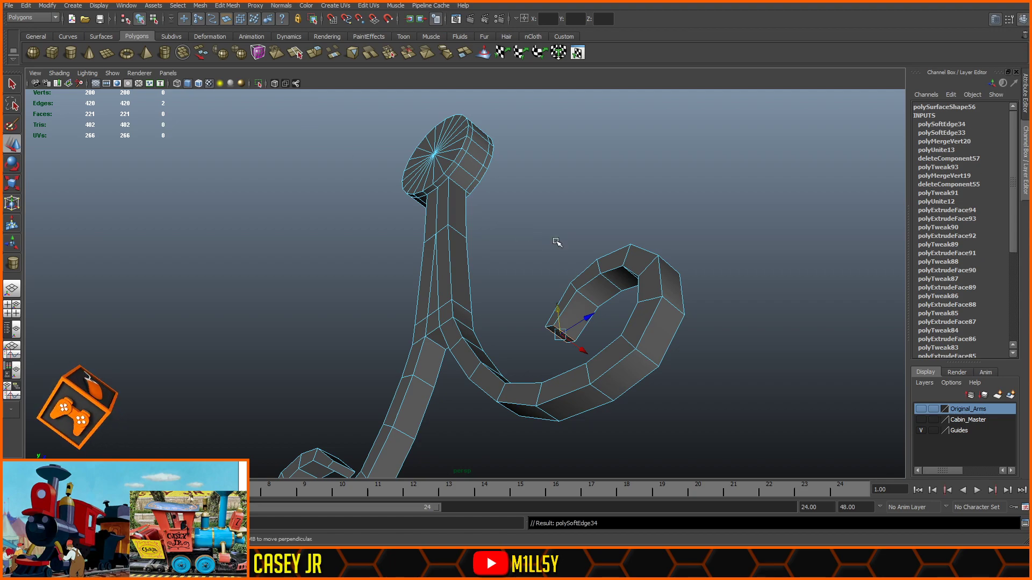
pyautogui.click(553, 241)
pyautogui.click(522, 215)
# - Soften the two cross edges on the side of the post above the first scrolled arm
pyautogui.keyDown('alt'); pyautogui.moveTo(509, 249); pyautogui.dragTo(544, 341); pyautogui.keyUp('alt')
pyautogui.keyDown('alt'); pyautogui.moveTo(439, 222); pyautogui.dragTo(468, 222); pyautogui.keyUp('alt')
pyautogui.click(456, 225)
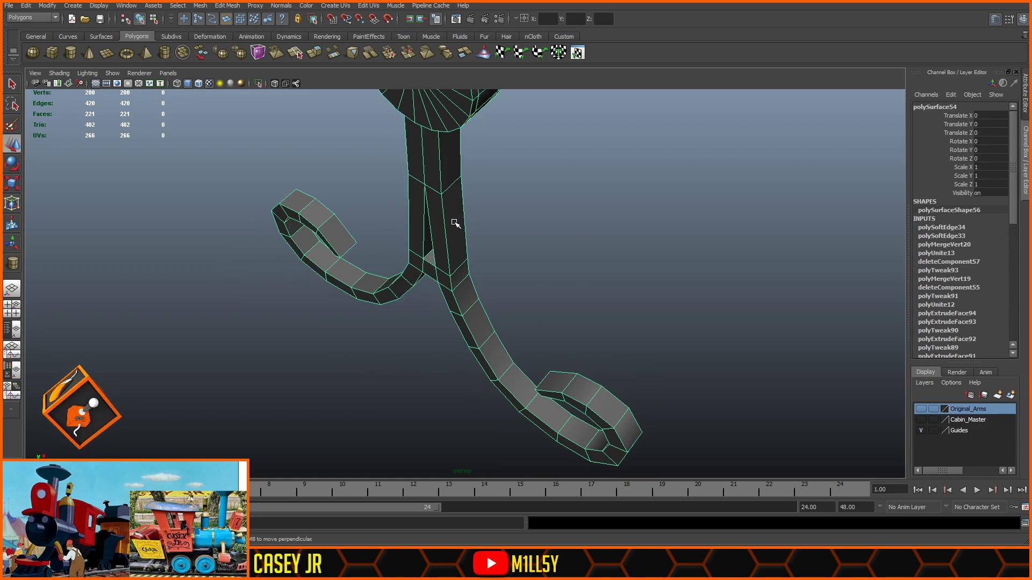
pyautogui.click(449, 187)
pyautogui.keyDown('shift'); pyautogui.click(460, 266); pyautogui.keyUp('shift')
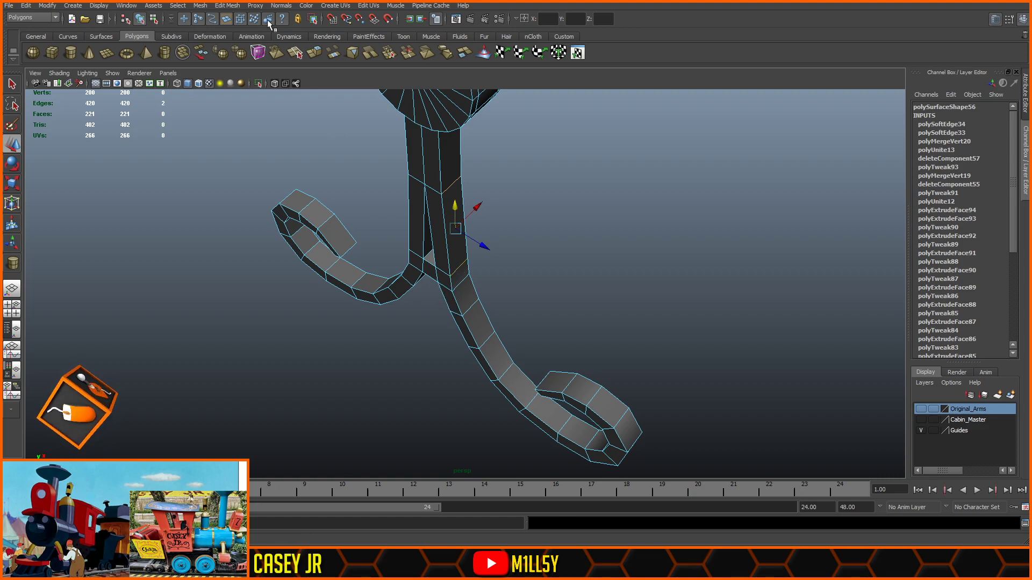
pyautogui.click(281, 5)
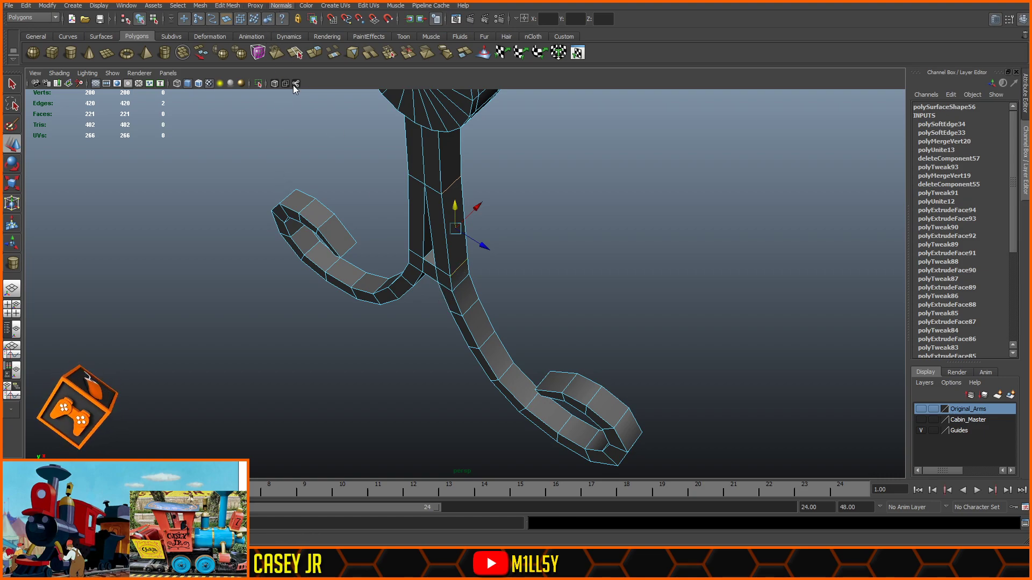
pyautogui.click(297, 104)
pyautogui.click(534, 244)
pyautogui.keyDown('alt'); pyautogui.moveTo(535, 244); pyautogui.dragTo(588, 239); pyautogui.keyUp('alt')
pyautogui.keyDown('alt'); pyautogui.moveTo(421, 284); pyautogui.dragTo(590, 260); pyautogui.keyUp('alt')
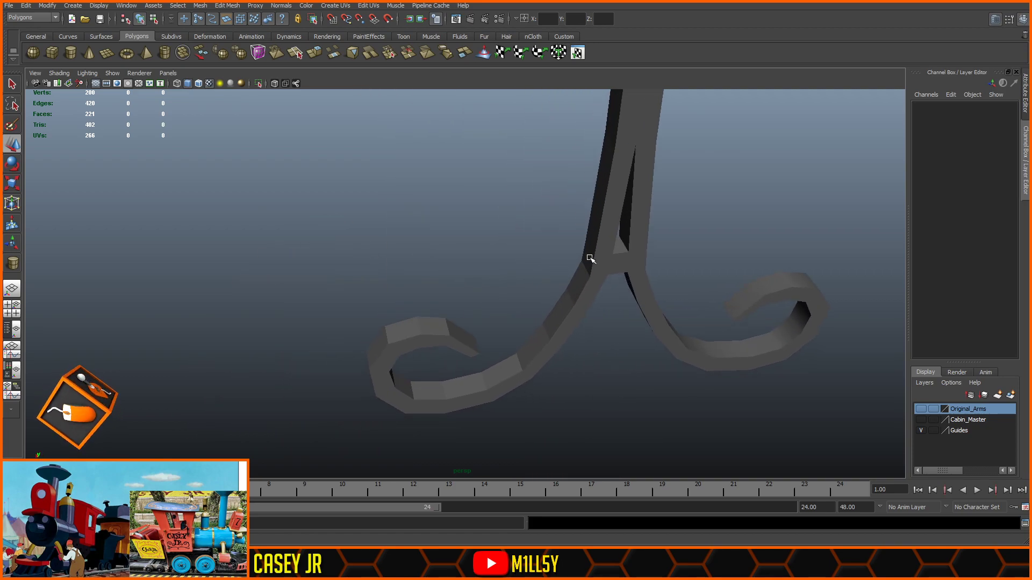
# - Soften the cross edges along the opposite scrolled arm and its side of the post, leaving out the tip edges
pyautogui.click(574, 301)
pyautogui.keyDown('alt'); pyautogui.moveTo(573, 301); pyautogui.dragTo(679, 325); pyautogui.keyUp('alt')
pyautogui.press('F10')
pyautogui.moveTo(467, 201); pyautogui.dragTo(466, 451)
pyautogui.keyDown('alt'); pyautogui.moveTo(598, 318); pyautogui.dragTo(406, 240); pyautogui.keyUp('alt')
pyautogui.keyDown('shift'); pyautogui.click(562, 281); pyautogui.keyUp('shift')
pyautogui.keyDown('alt'); pyautogui.moveTo(561, 281); pyautogui.dragTo(689, 408); pyautogui.keyUp('alt')
pyautogui.keyDown('alt'); pyautogui.moveTo(672, 210); pyautogui.dragTo(643, 308, button='middle'); pyautogui.keyUp('alt')
pyautogui.keyDown('shift'); pyautogui.click(547, 363); pyautogui.keyUp('shift')
pyautogui.keyDown('shift'); pyautogui.click(556, 282); pyautogui.keyUp('shift')
pyautogui.keyDown('shift'); pyautogui.click(567, 259); pyautogui.keyUp('shift')
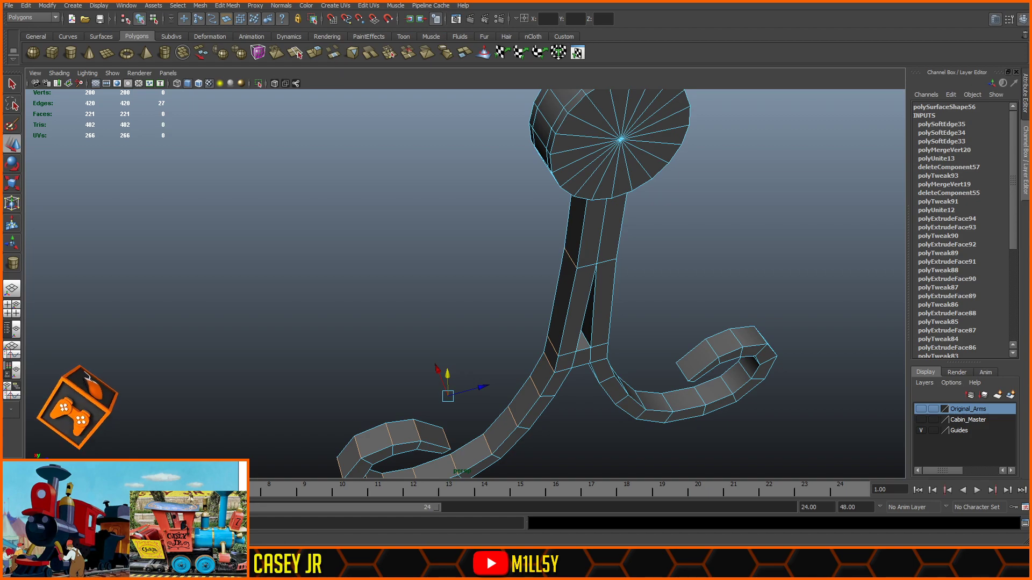
pyautogui.keyDown('alt'); pyautogui.moveTo(343, 126); pyautogui.dragTo(395, 317); pyautogui.keyUp('alt')
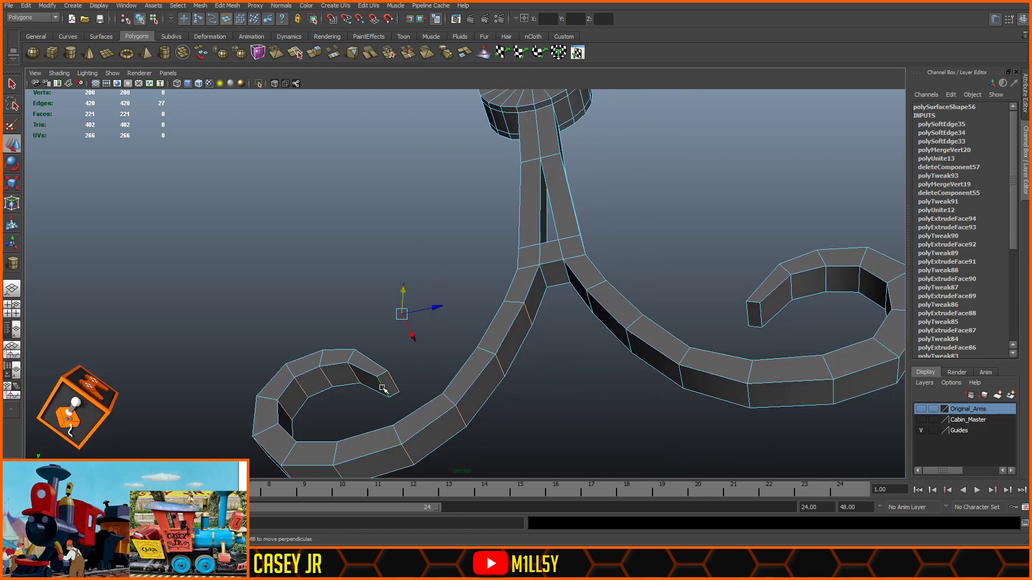
pyautogui.keyDown('shift'); pyautogui.click(394, 381); pyautogui.keyUp('shift')
pyautogui.keyDown('alt'); pyautogui.moveTo(412, 365); pyautogui.dragTo(388, 339); pyautogui.keyUp('alt')
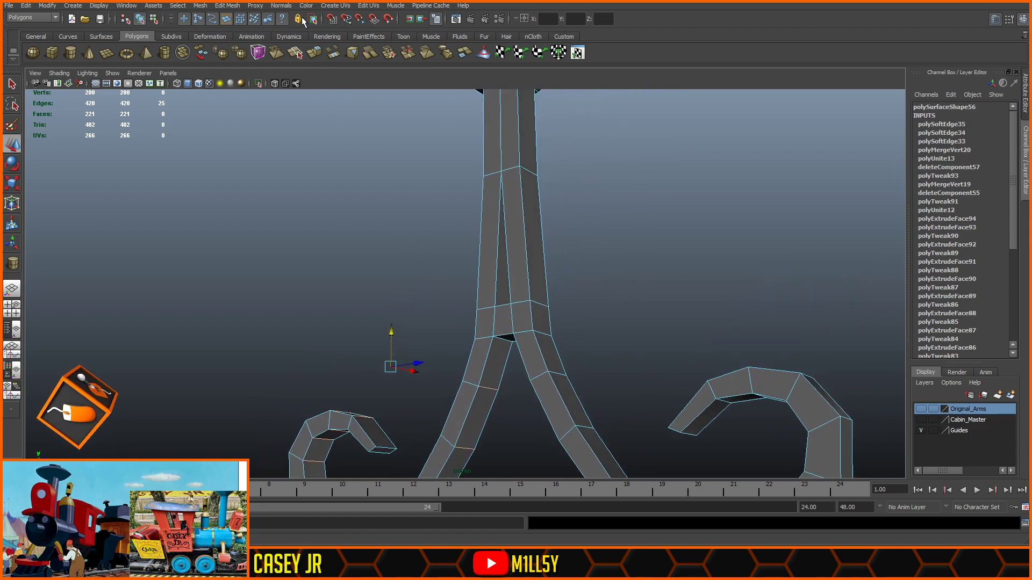
pyautogui.click(311, 103)
pyautogui.keyDown('alt'); pyautogui.moveTo(419, 212); pyautogui.dragTo(538, 331); pyautogui.keyUp('alt')
pyautogui.moveTo(560, 359); pyautogui.dragTo(593, 339, button='right')
# - Examine the whole locomotive, the bell stand and the blueprint planes from several angles
pyautogui.keyDown('alt'); pyautogui.moveTo(558, 364); pyautogui.dragTo(505, 329); pyautogui.keyUp('alt')
pyautogui.hotkey('shift', 'i')
pyautogui.scroll(-8, 396, 336)
pyautogui.keyDown('alt'); pyautogui.moveTo(504, 329); pyautogui.dragTo(708, 324, button='right'); pyautogui.keyUp('alt')
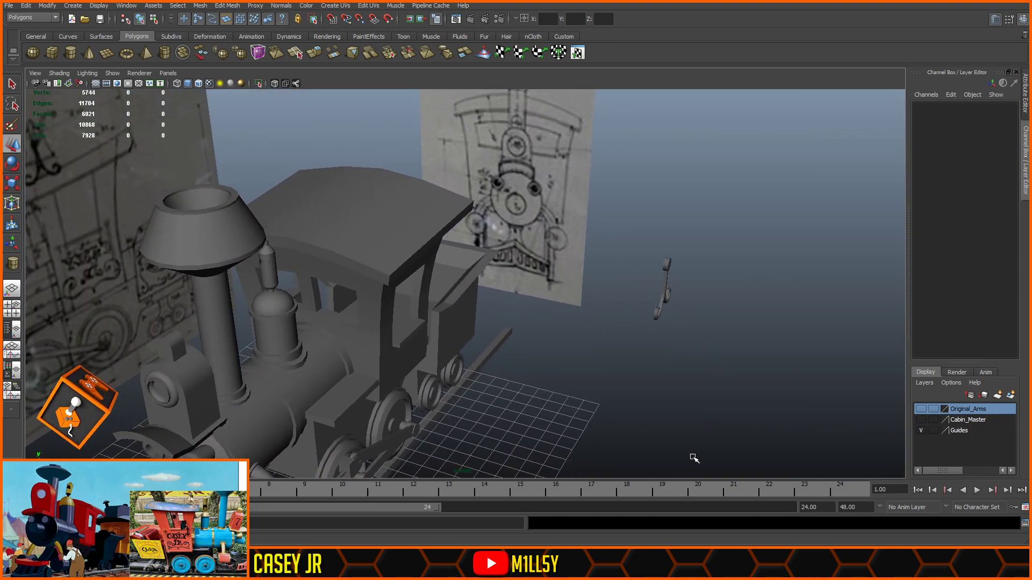
pyautogui.scroll(-3, 640, 336)
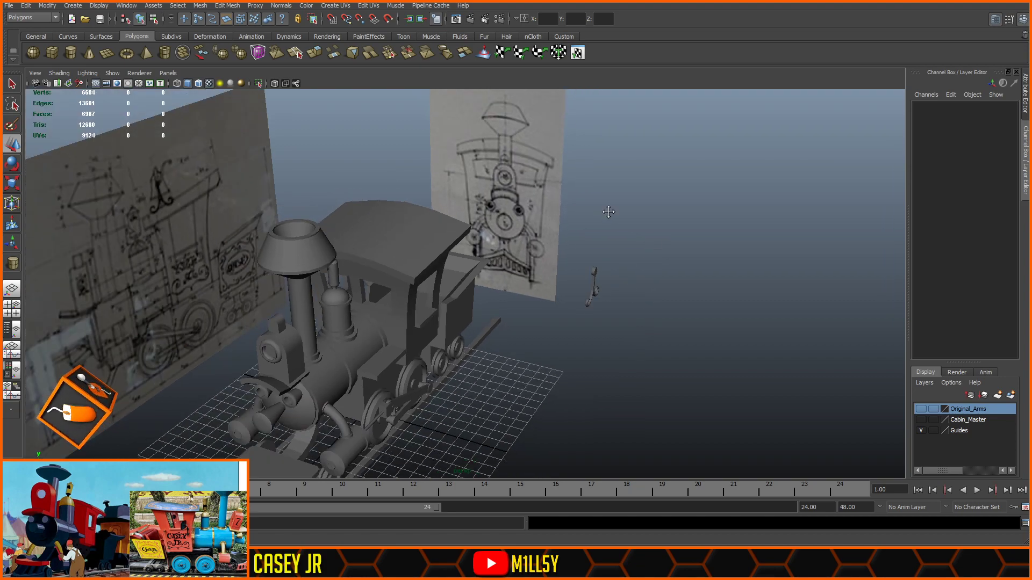
pyautogui.keyDown('alt'); pyautogui.moveTo(608, 212); pyautogui.dragTo(784, 242); pyautogui.keyUp('alt')
pyautogui.keyDown('alt'); pyautogui.moveTo(638, 337); pyautogui.dragTo(337, 145); pyautogui.keyUp('alt')
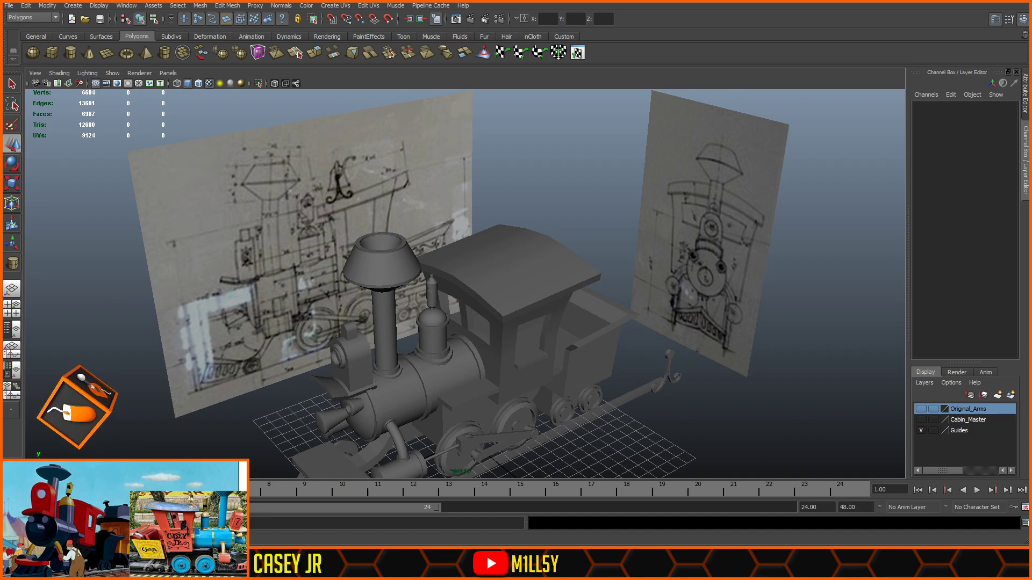
pyautogui.keyDown('alt'); pyautogui.moveTo(792, 195); pyautogui.dragTo(668, 285); pyautogui.keyUp('alt')
pyautogui.click(568, 257)
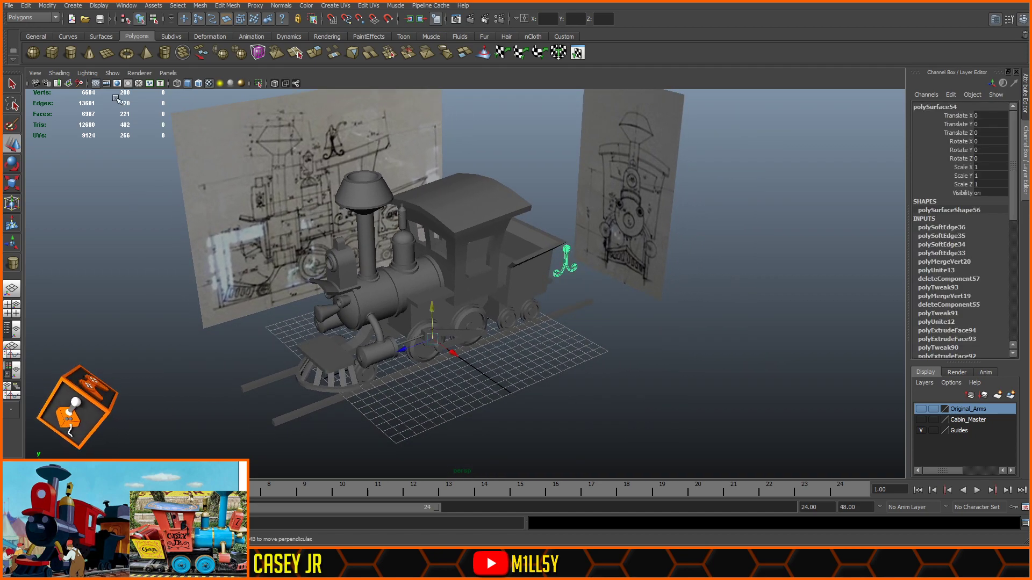
pyautogui.click(598, 352)
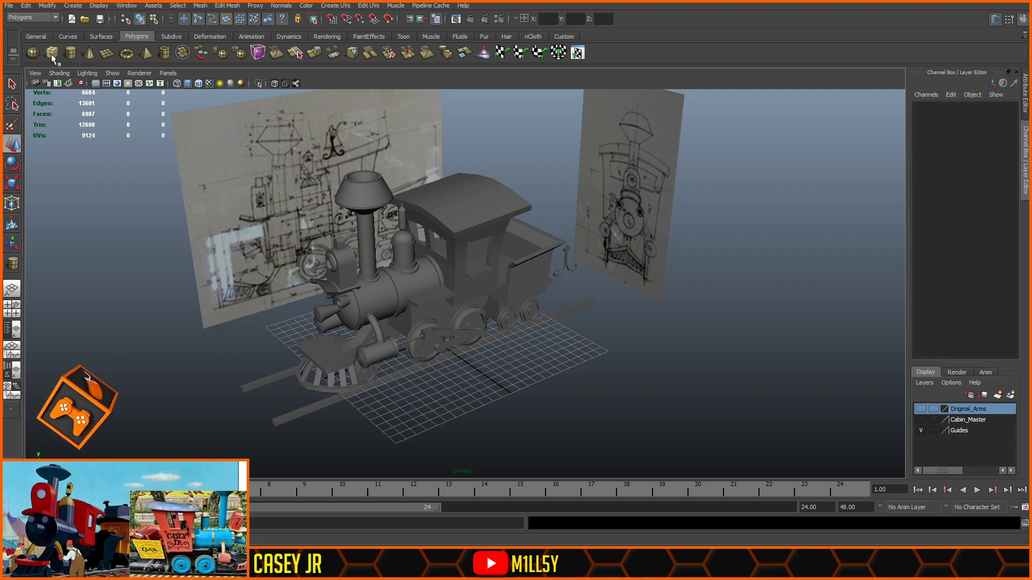
# - Create a polygon cylinder on the grid beside the locomotive and show the side-view blueprint around the cab
pyautogui.moveTo(571, 348)
pyautogui.keyDown('alt'); pyautogui.mouseDown()
pyautogui.moveTo(551, 364)
pyautogui.moveTo(525, 327)
pyautogui.mouseUp(); pyautogui.keyUp('alt')
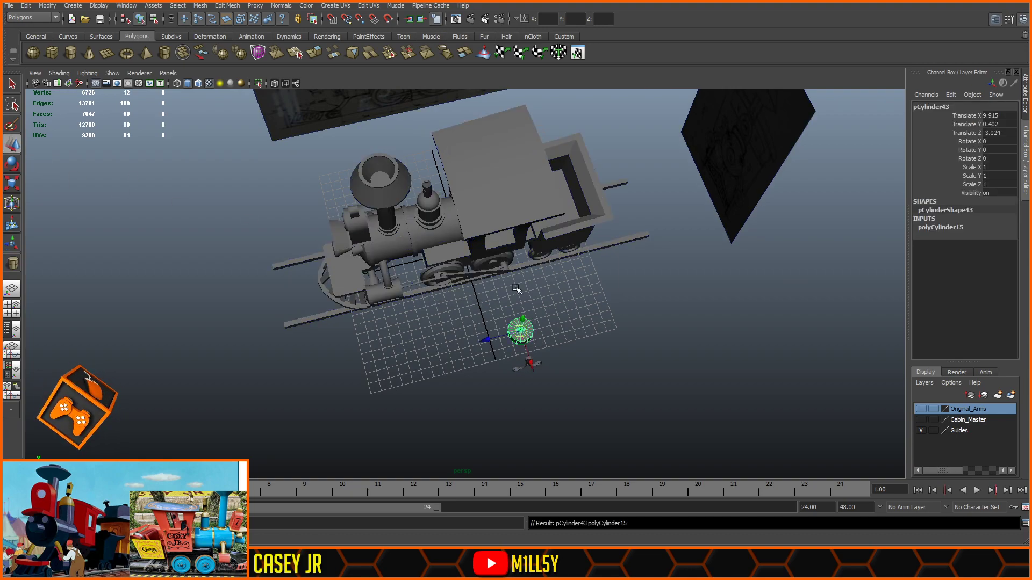
pyautogui.press('space')
pyautogui.press('space')
pyautogui.scroll(-7, 486, 252)
pyautogui.scroll(-4, 473, 375)
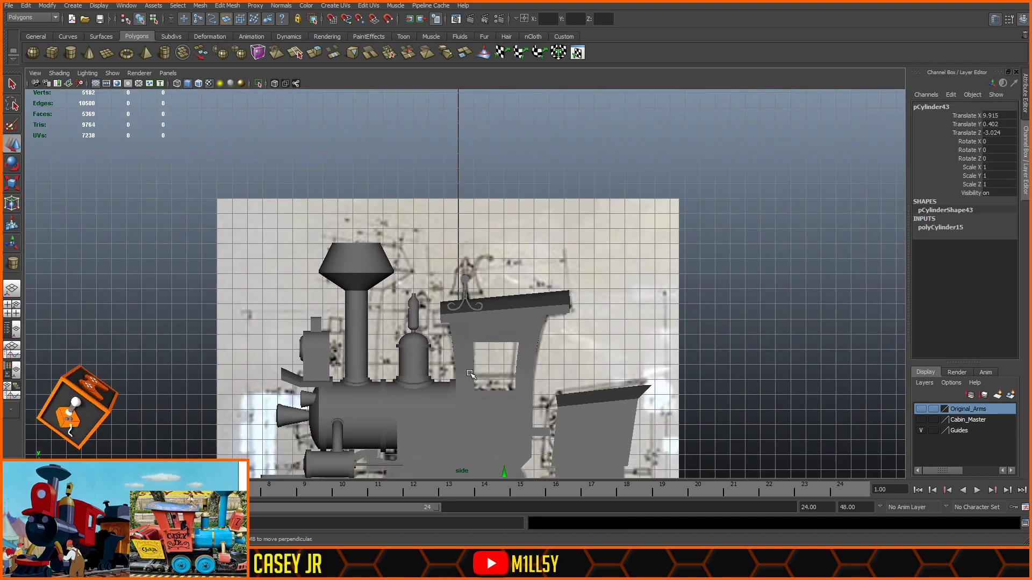
# - Position the cylinder over the ball-topped bracket on the cabin roof at Translate Y 15.591 and Translate Z -0.43
pyautogui.moveTo(491, 395); pyautogui.dragTo(489, 282)
pyautogui.scroll(8, 594, 301)
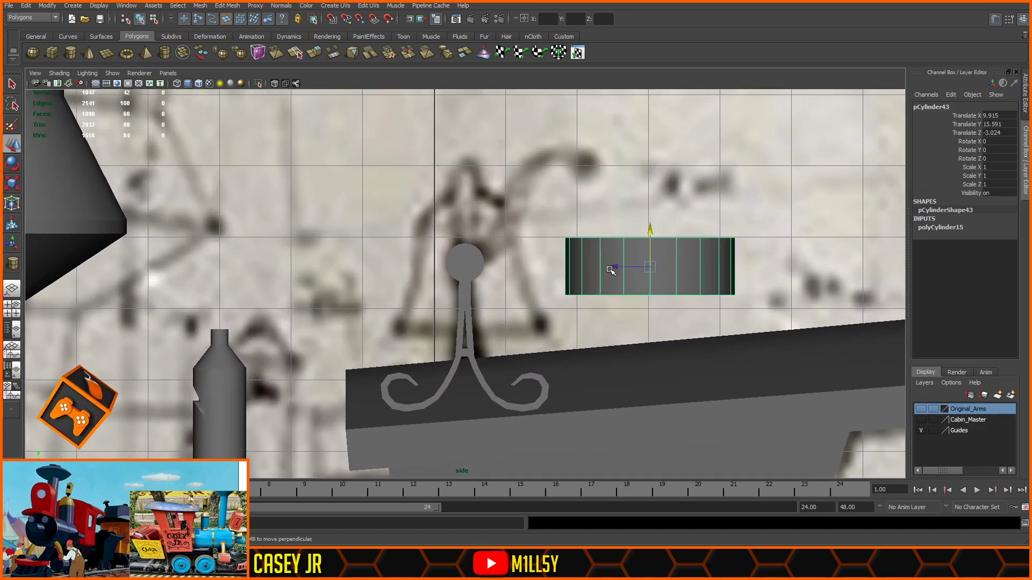
pyautogui.moveTo(611, 270); pyautogui.dragTo(428, 265)
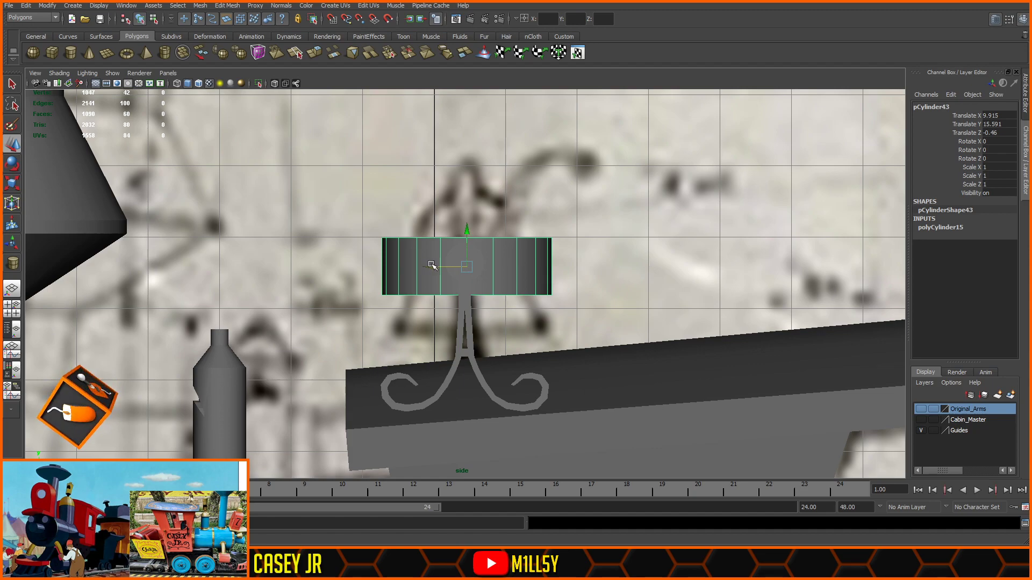
pyautogui.moveTo(453, 266)
pyautogui.mouseDown()
pyautogui.moveTo(432, 266)
pyautogui.moveTo(451, 266)
pyautogui.mouseUp()
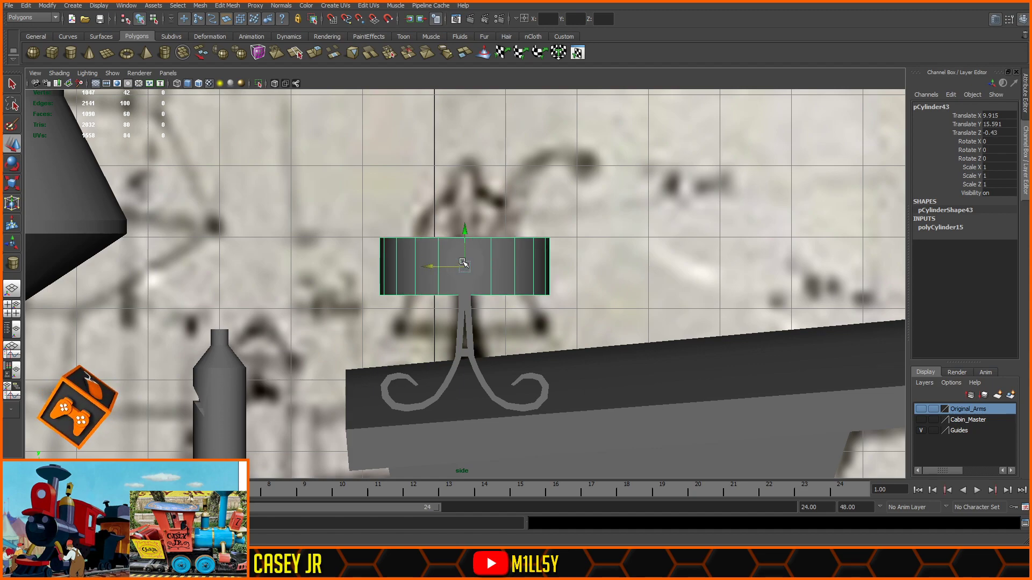
# - Display wireframe on shaded, scale the cylinder uniformly to 0.542 and raise it to Translate Y 15.649
pyautogui.scroll(4, 463, 263)
pyautogui.click(197, 83)
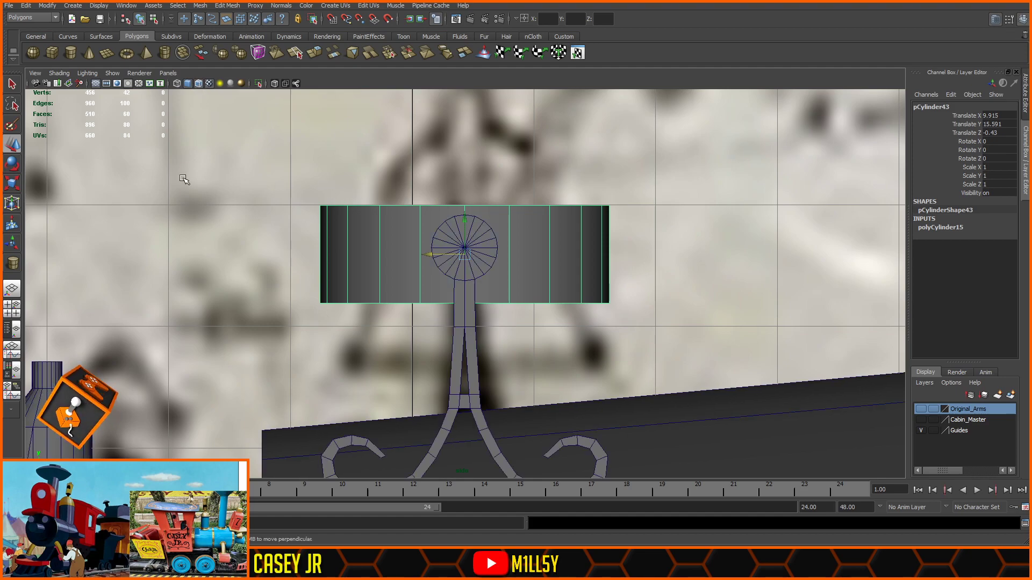
pyautogui.click(13, 188)
pyautogui.moveTo(465, 254); pyautogui.dragTo(363, 250)
pyautogui.press('w')
pyautogui.moveTo(464, 225); pyautogui.dragTo(462, 215)
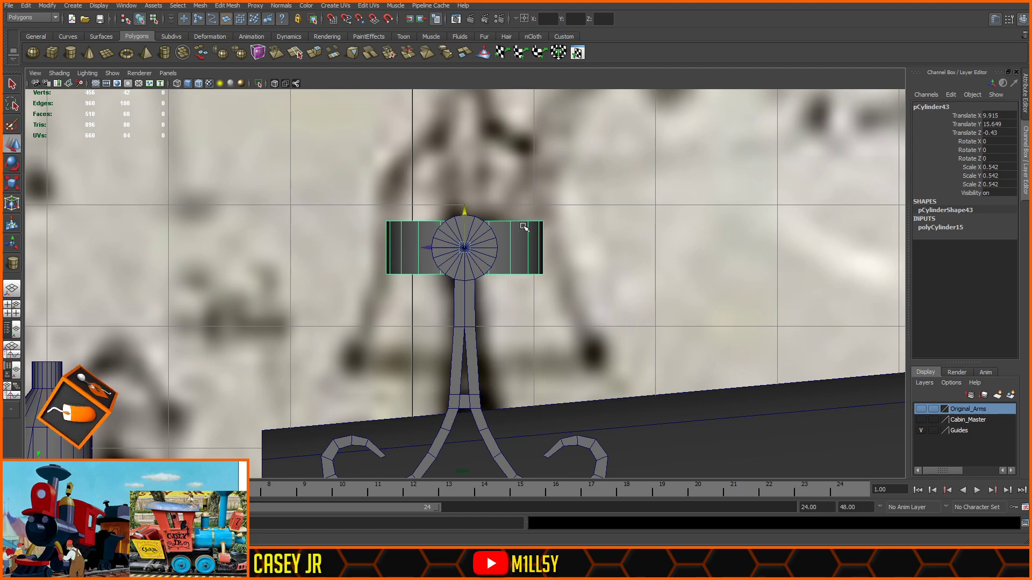
# - Raise the cylinder's top ring of vertices to make its body taller against the bell reference
pyautogui.moveTo(524, 226); pyautogui.dragTo(478, 220, button='right')
pyautogui.moveTo(565, 194); pyautogui.dragTo(297, 234)
pyautogui.moveTo(463, 186); pyautogui.dragTo(463, 165)
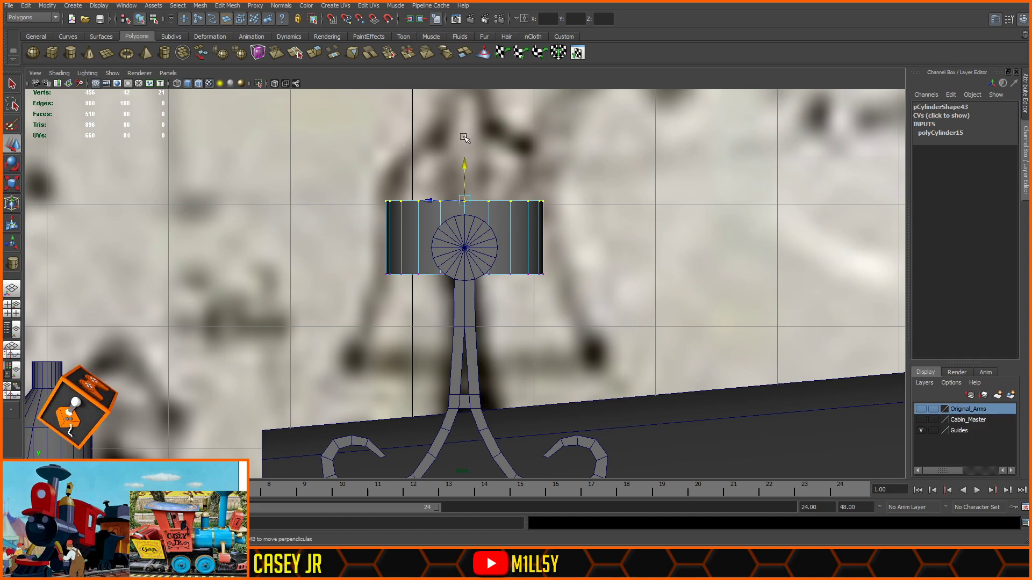
pyautogui.keyDown('alt'); pyautogui.moveTo(515, 145); pyautogui.dragTo(516, 176, button='middle'); pyautogui.keyUp('alt')
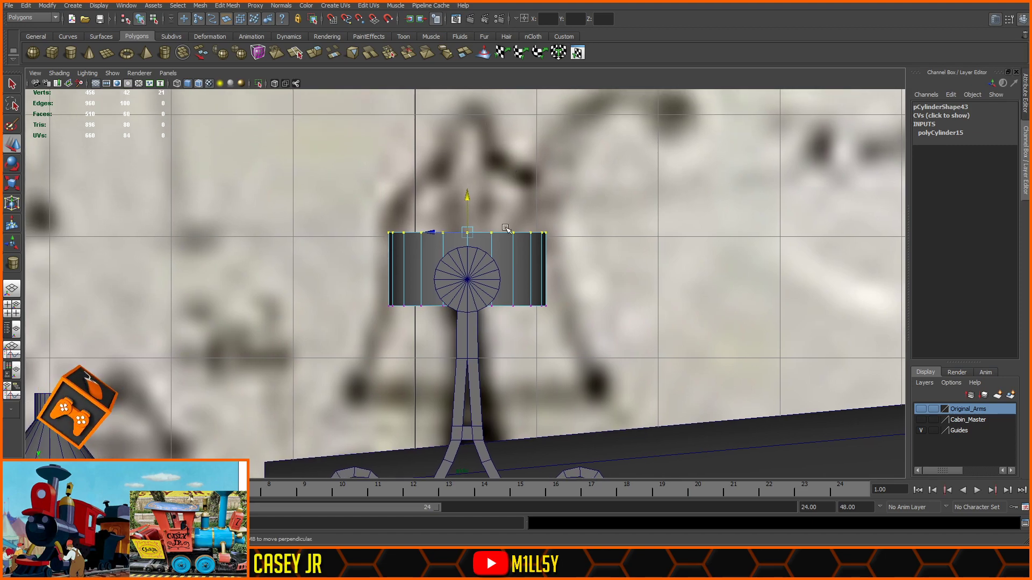
pyautogui.scroll(-5, 505, 168)
pyautogui.scroll(5, 505, 168)
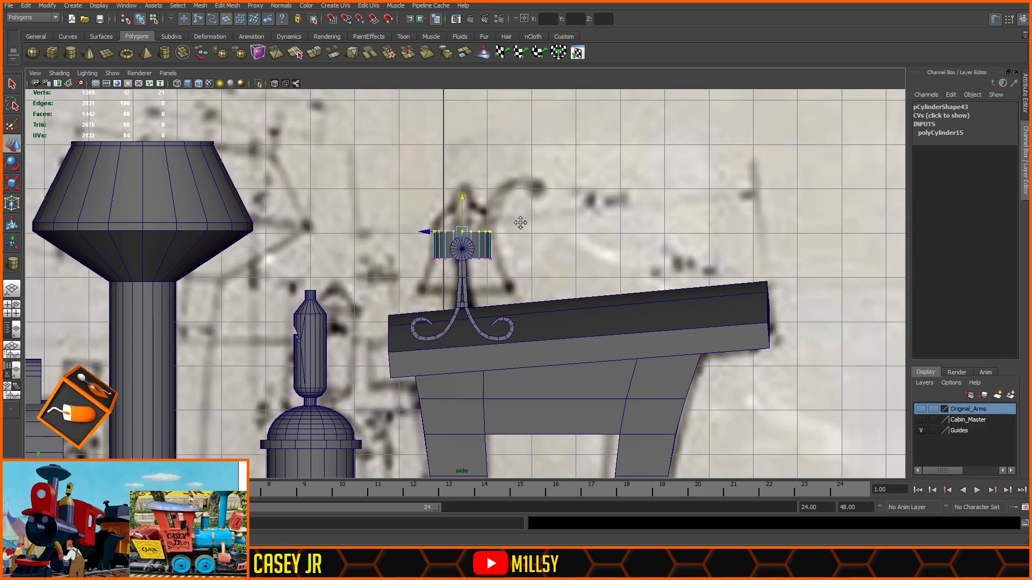
pyautogui.scroll(3, 519, 221)
# - Slide the whole cylinder aside to expose the bracket and reference bell, and return it to Translate Z -0.455
pyautogui.press('F8')
pyautogui.click(494, 229)
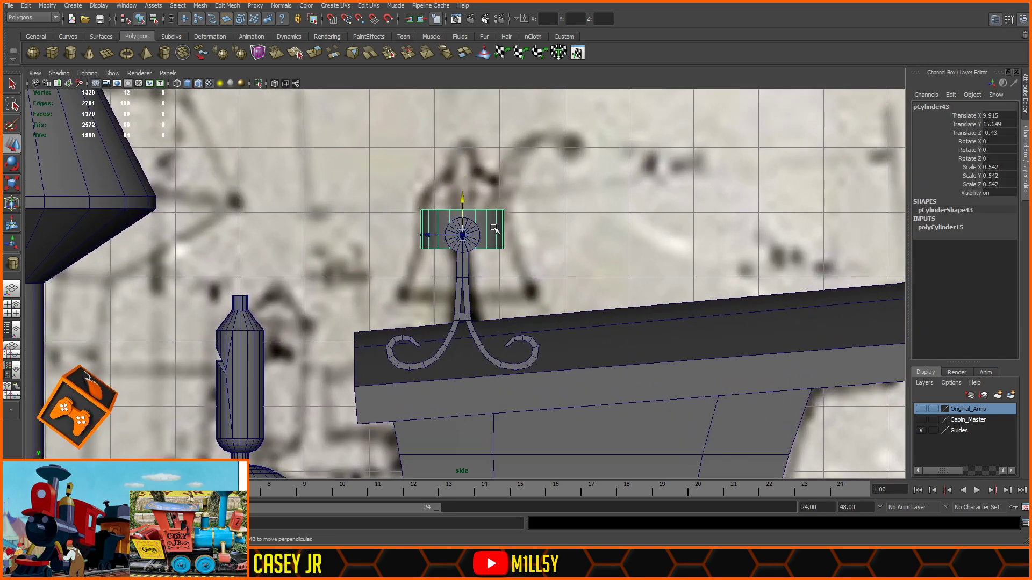
pyautogui.moveTo(434, 235); pyautogui.dragTo(648, 245)
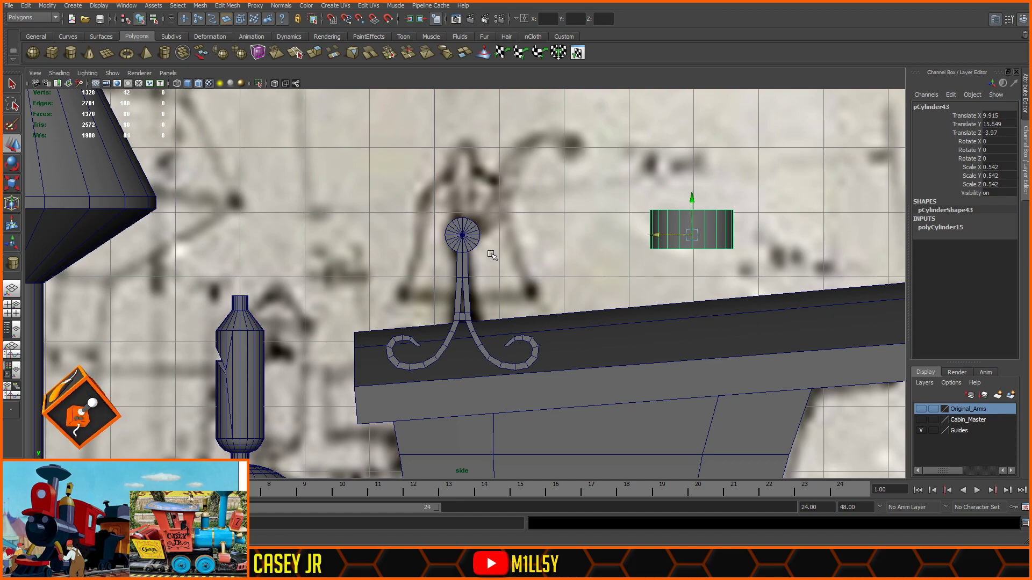
pyautogui.click(465, 231)
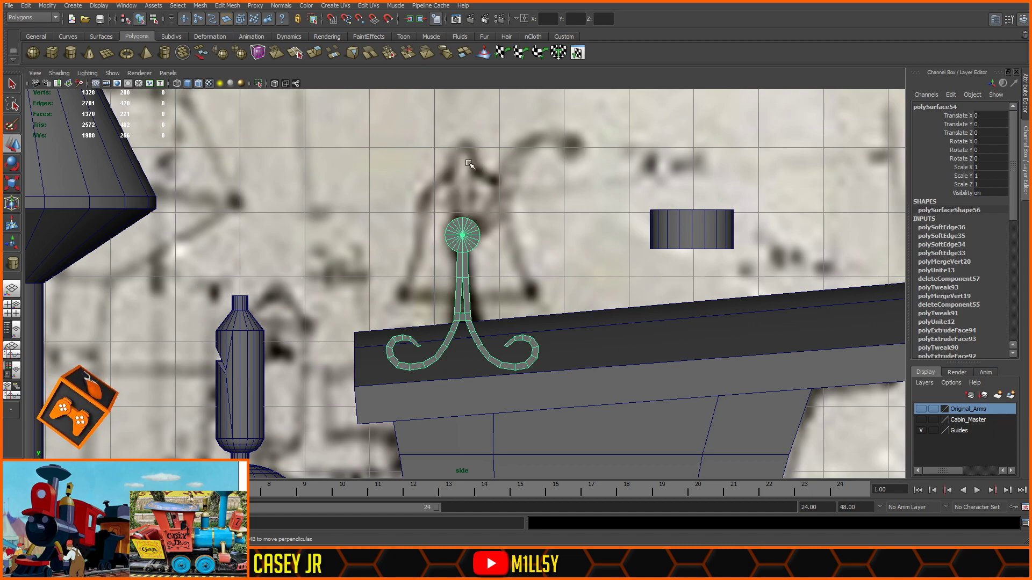
pyautogui.click(693, 232)
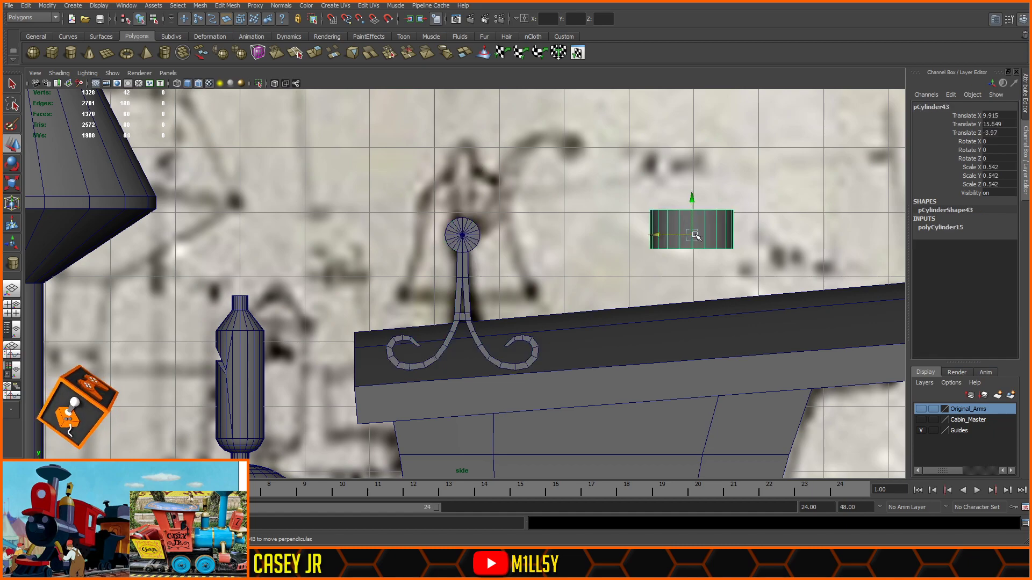
pyautogui.moveTo(693, 232); pyautogui.dragTo(428, 232)
pyautogui.scroll(3, 430, 231)
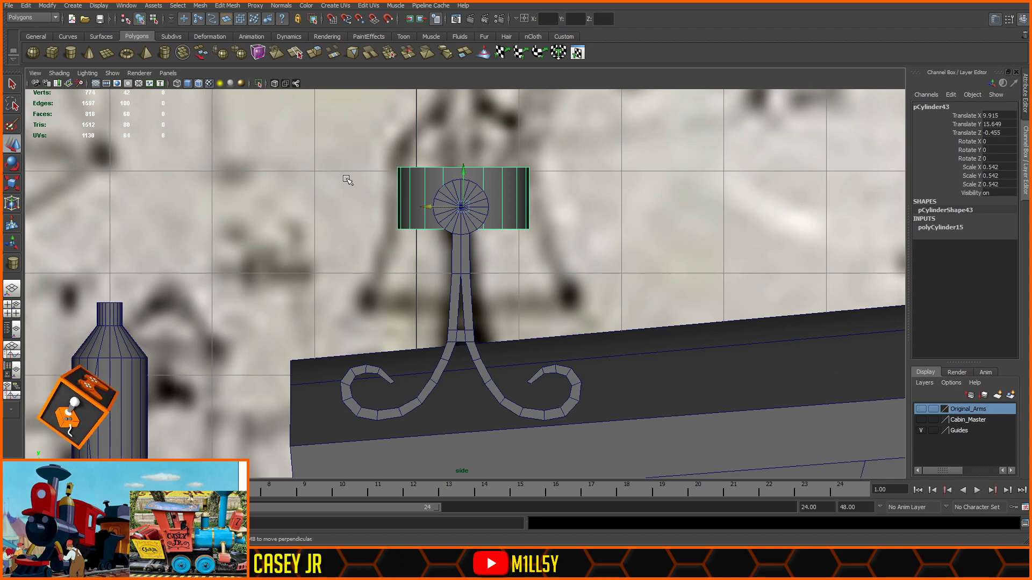
# - Extrude the cylinder's bottom cap faces downward about 0.231 and scale them slightly outward
pyautogui.press('F11')
pyautogui.moveTo(497, 205); pyautogui.dragTo(407, 248)
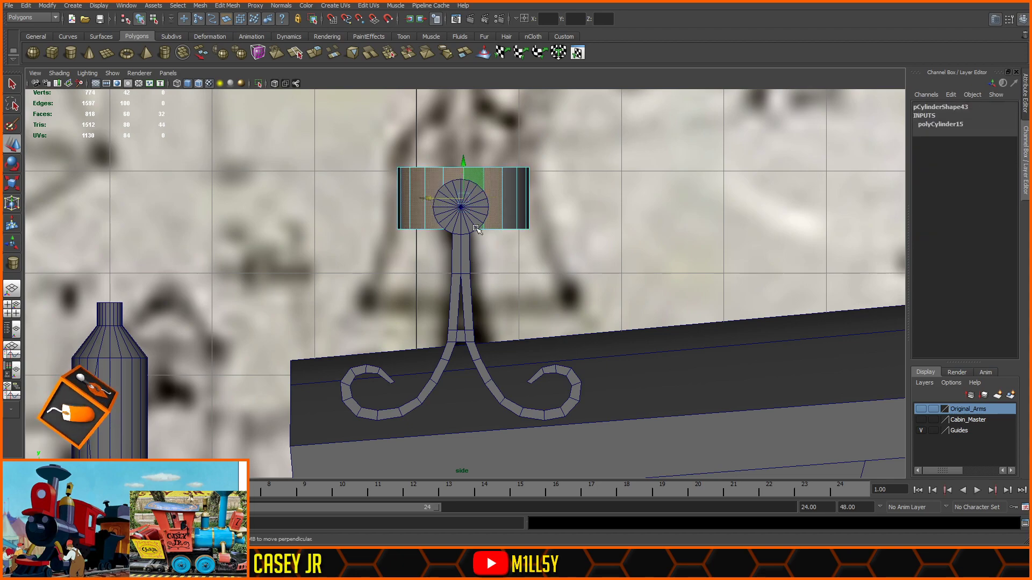
pyautogui.keyDown('ctrl'); pyautogui.moveTo(491, 183); pyautogui.dragTo(403, 189); pyautogui.keyUp('ctrl')
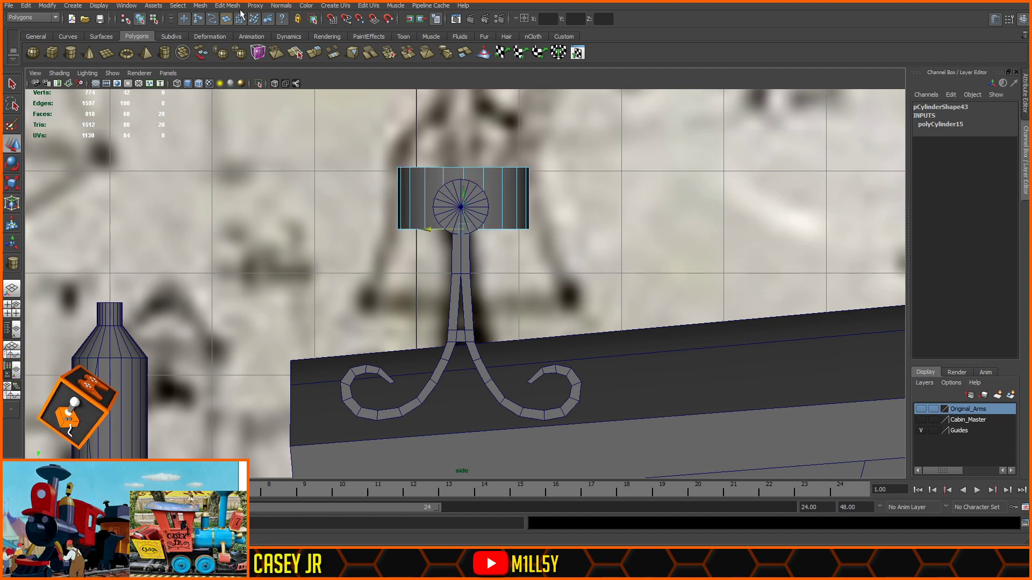
pyautogui.hotkey('ctrl', 'e')
pyautogui.moveTo(480, 277); pyautogui.dragTo(480, 288)
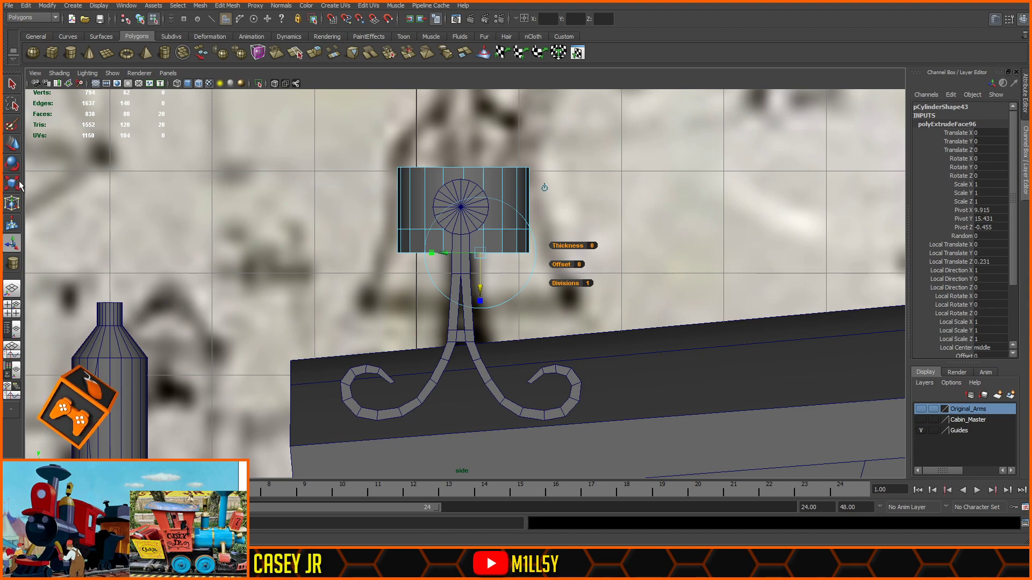
pyautogui.moveTo(466, 255); pyautogui.dragTo(468, 257)
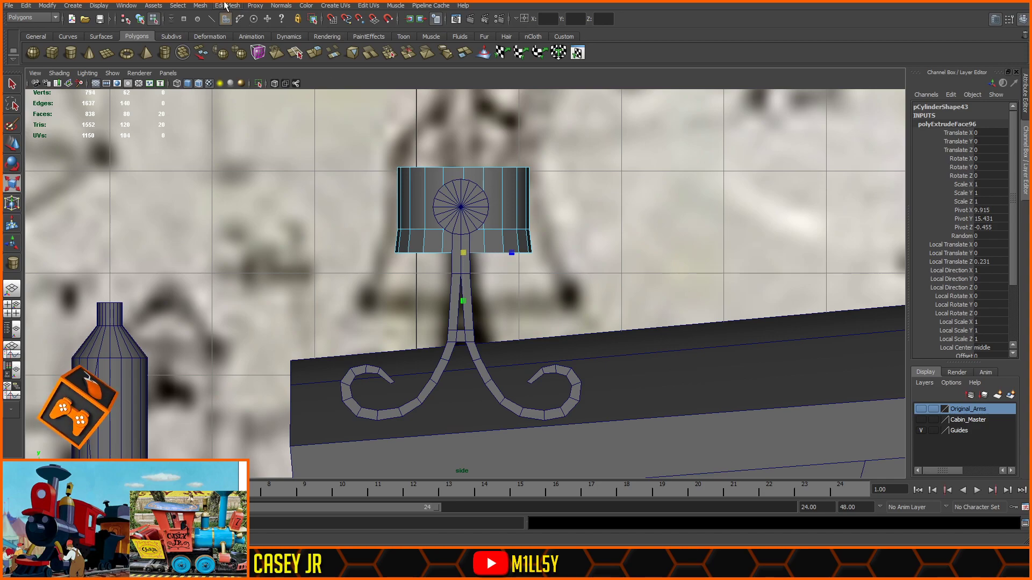
# - Extrude the bottom faces downward another 0.236 or so and widen them to continue the bell's flare
pyautogui.hotkey('ctrl', 'e')
pyautogui.moveTo(481, 289); pyautogui.dragTo(480, 312)
pyautogui.press('r')
pyautogui.moveTo(463, 279); pyautogui.dragTo(470, 280)
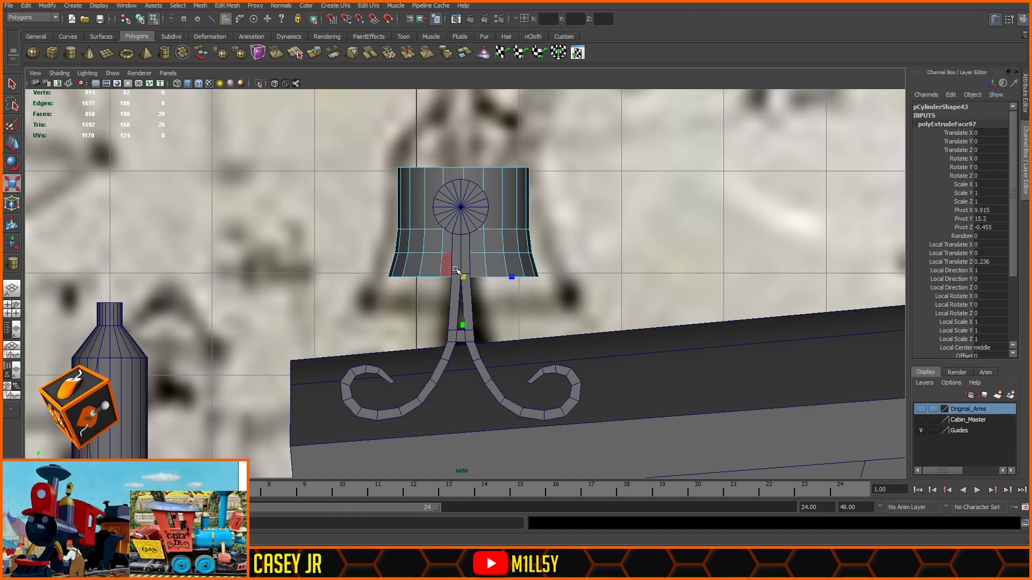
# - Extrude a third bottom section about 0.242 downward and scale it out to the reference bell's rim
pyautogui.click(247, 32)
pyautogui.moveTo(481, 313)
pyautogui.mouseDown()
pyautogui.moveTo(481, 338)
pyautogui.moveTo(481, 307)
pyautogui.mouseUp()
pyautogui.click(7, 187)
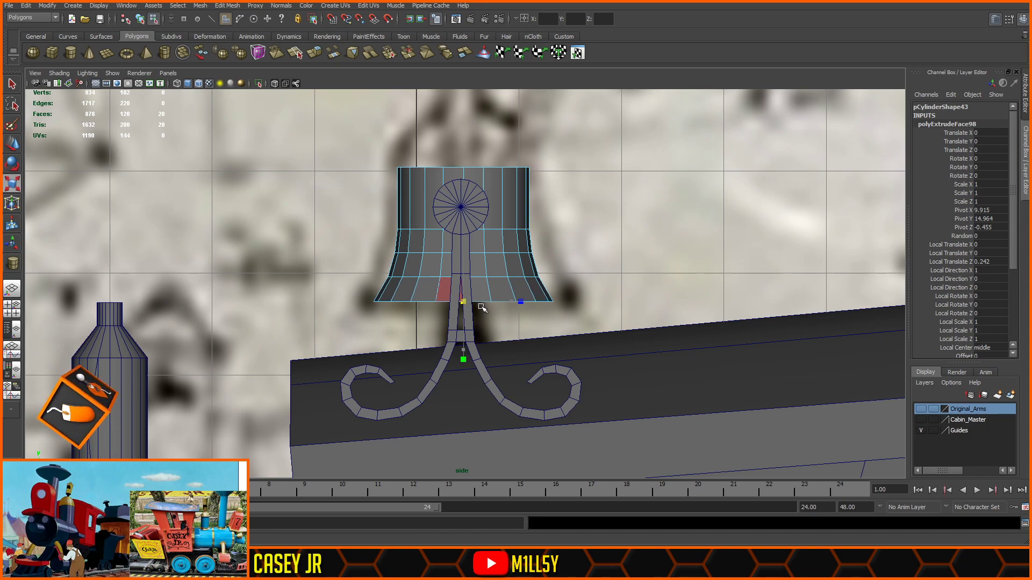
pyautogui.moveTo(482, 307); pyautogui.dragTo(495, 307)
# - Widen the three vertex rings above the rim one by one to smooth the bell's curved profile
pyautogui.press('F9')
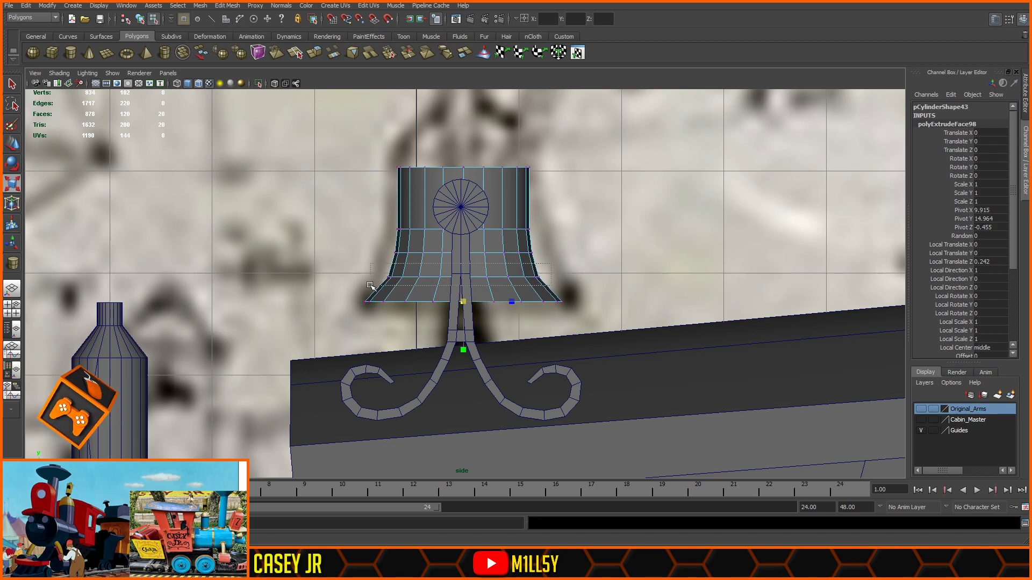
pyautogui.moveTo(465, 280); pyautogui.dragTo(473, 280)
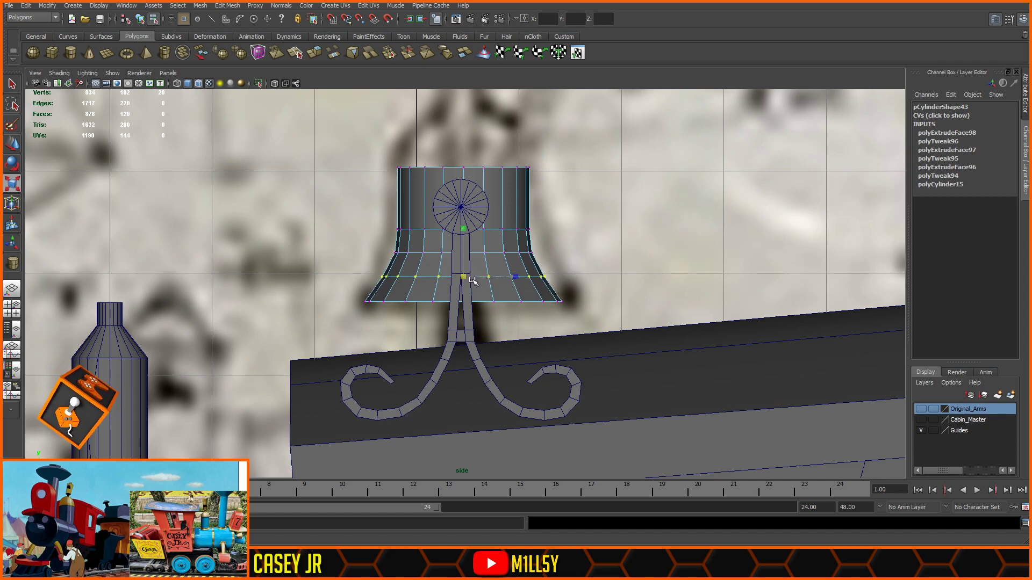
pyautogui.moveTo(564, 241); pyautogui.dragTo(374, 261)
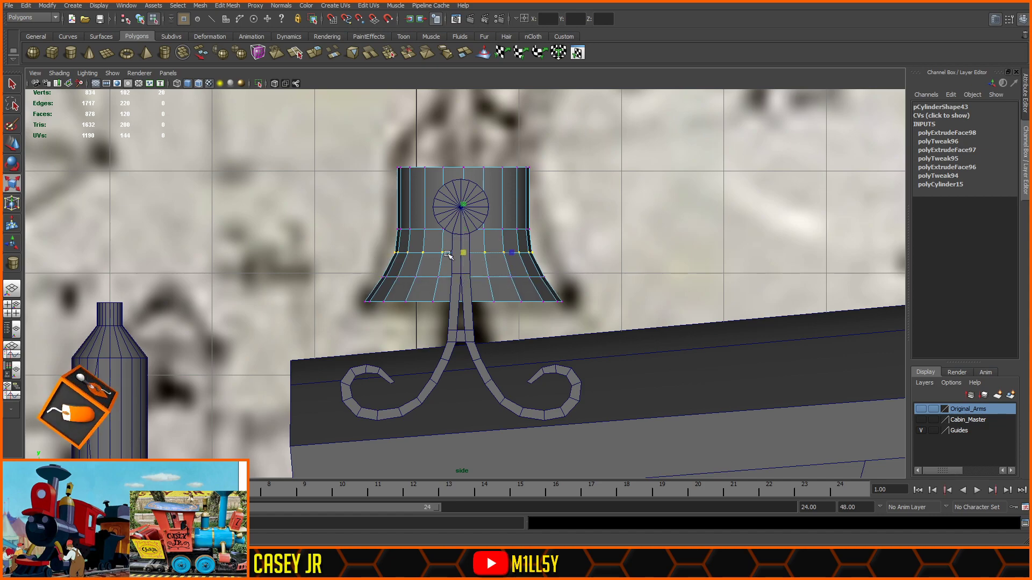
pyautogui.moveTo(464, 254); pyautogui.dragTo(469, 256)
pyautogui.moveTo(557, 221); pyautogui.dragTo(350, 230)
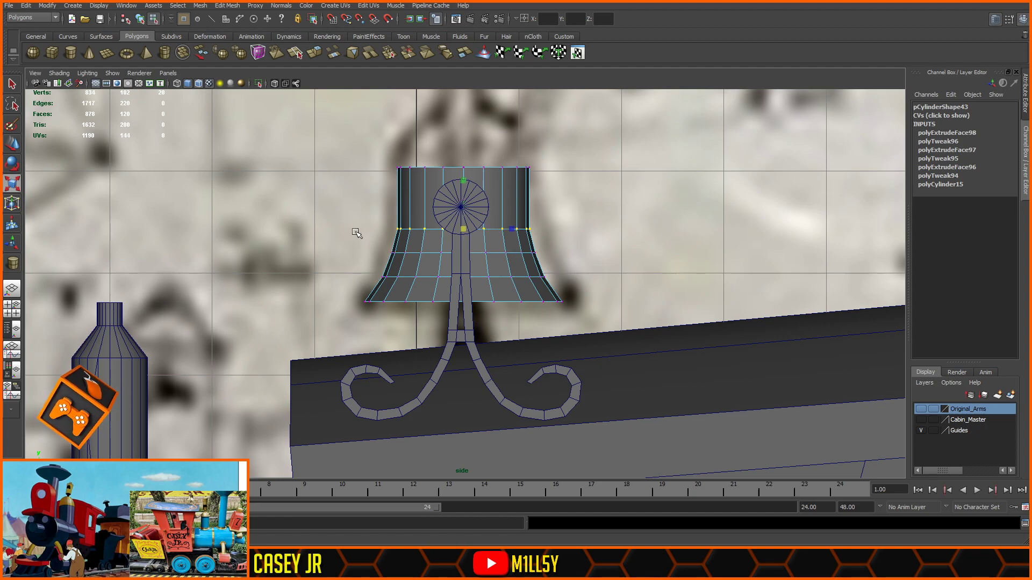
pyautogui.moveTo(463, 230); pyautogui.dragTo(466, 231)
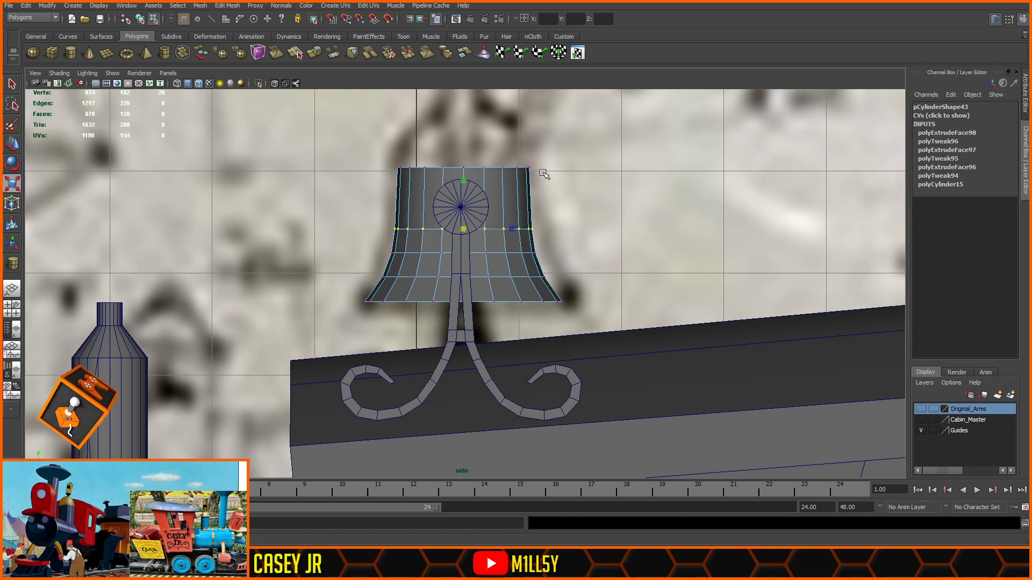
# - Scale the bell's top vertex ring slightly inward to taper the crown, and return to object mode
pyautogui.keyDown('alt'); pyautogui.moveTo(520, 192); pyautogui.dragTo(479, 251, button='middle'); pyautogui.keyUp('alt')
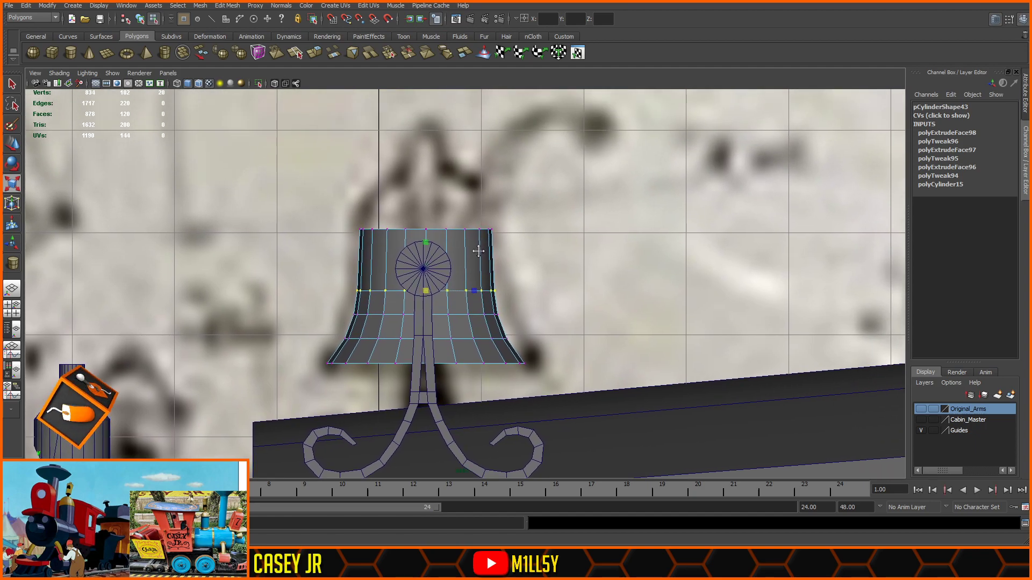
pyautogui.keyDown('alt'); pyautogui.moveTo(478, 250); pyautogui.dragTo(532, 239, button='right'); pyautogui.keyUp('alt')
pyautogui.keyDown('alt'); pyautogui.moveTo(456, 237); pyautogui.dragTo(498, 225, button='middle'); pyautogui.keyUp('alt')
pyautogui.keyDown('alt'); pyautogui.moveTo(497, 226); pyautogui.dragTo(520, 217, button='right'); pyautogui.keyUp('alt')
pyautogui.keyDown('alt'); pyautogui.moveTo(498, 205); pyautogui.dragTo(499, 217, button='middle'); pyautogui.keyUp('alt')
pyautogui.moveTo(603, 155); pyautogui.dragTo(218, 208)
pyautogui.moveTo(460, 190); pyautogui.dragTo(453, 194)
pyautogui.moveTo(491, 211); pyautogui.dragTo(519, 196, button='right')
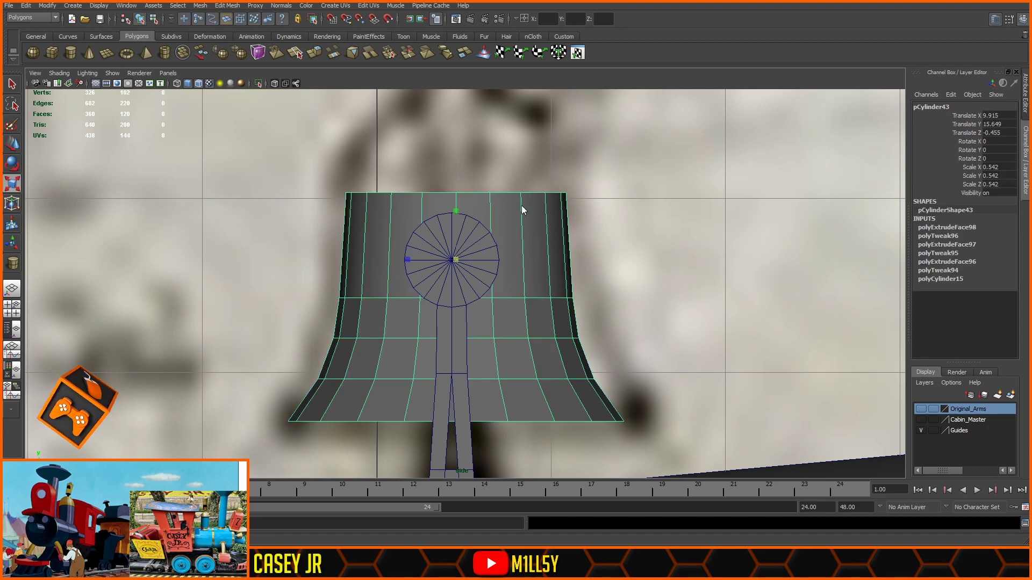
# - Extrude all the bell's bottom faces in the perspective view, insetting them slightly and lowering them to form a thin rim lip
pyautogui.press('space')
pyautogui.press('space')
pyautogui.press('f')
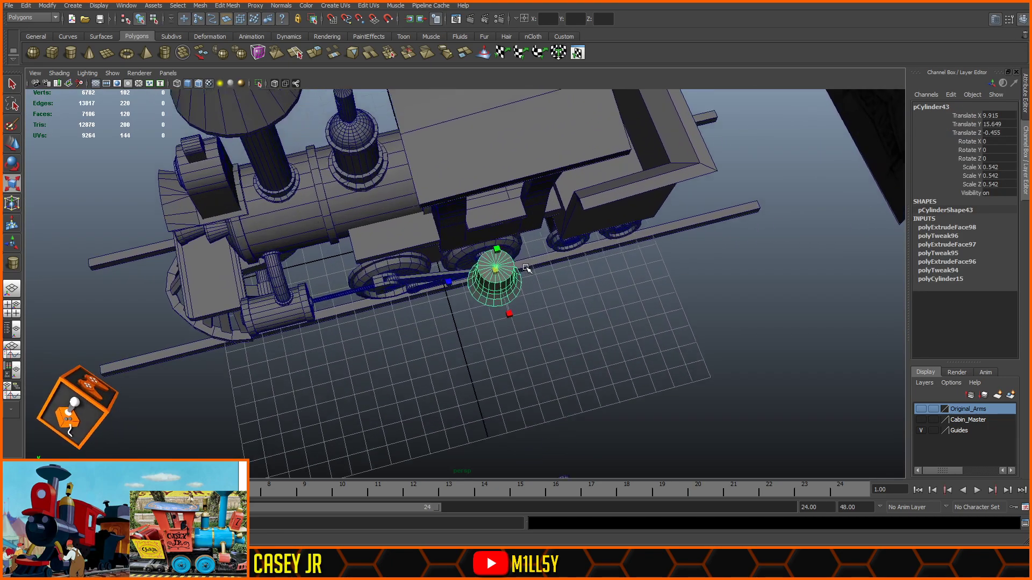
pyautogui.keyDown('alt'); pyautogui.moveTo(604, 297); pyautogui.dragTo(542, 248); pyautogui.keyUp('alt')
pyautogui.moveTo(515, 290); pyautogui.dragTo(515, 310, button='right')
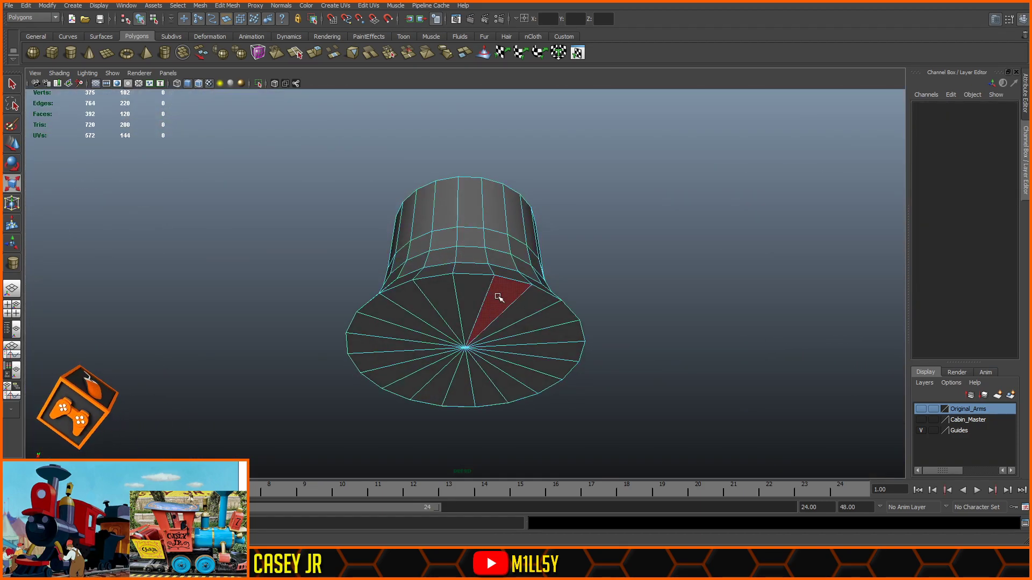
pyautogui.keyDown('alt'); pyautogui.moveTo(486, 349); pyautogui.dragTo(501, 373); pyautogui.keyUp('alt')
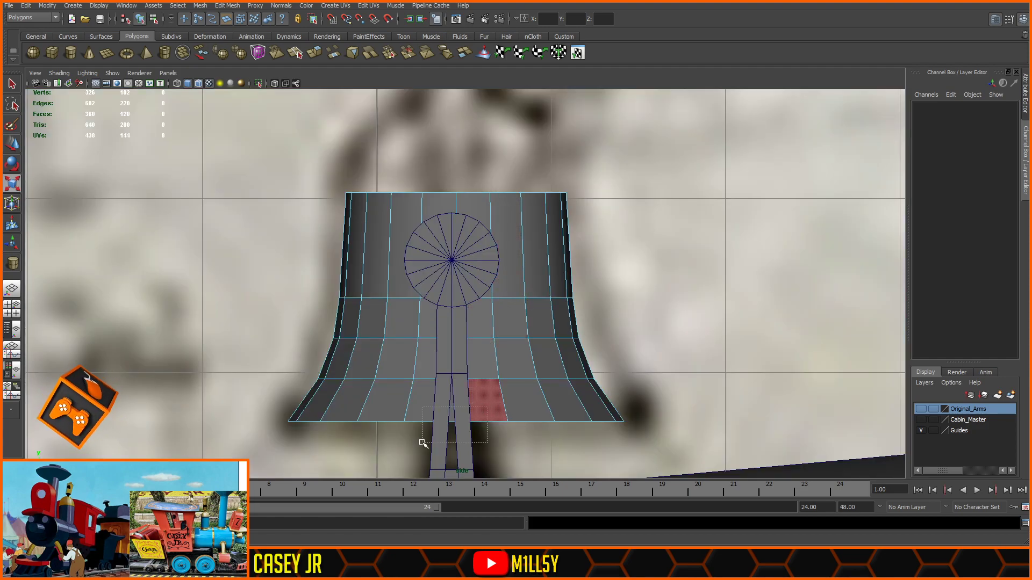
pyautogui.click(490, 402)
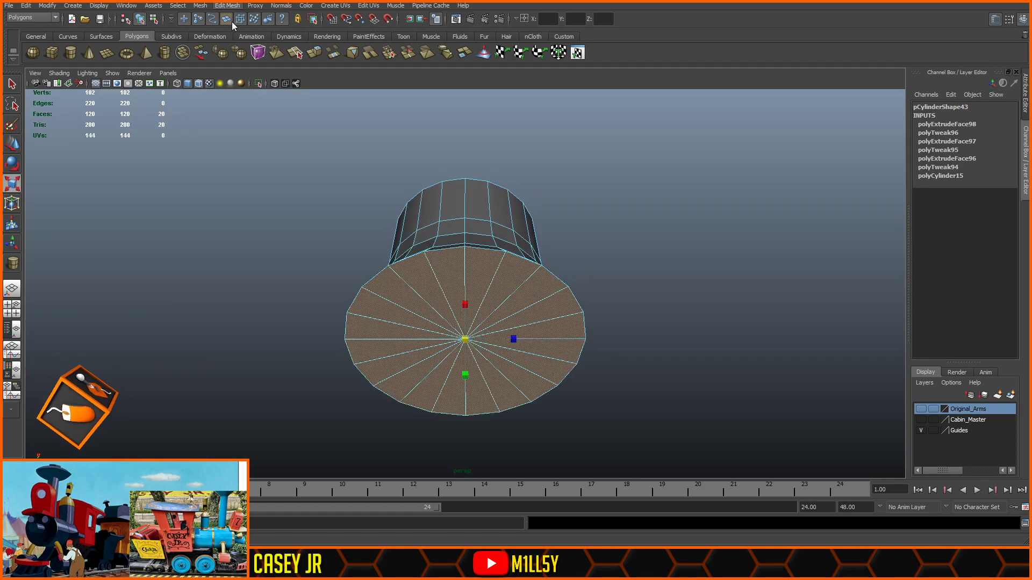
pyautogui.press('g')
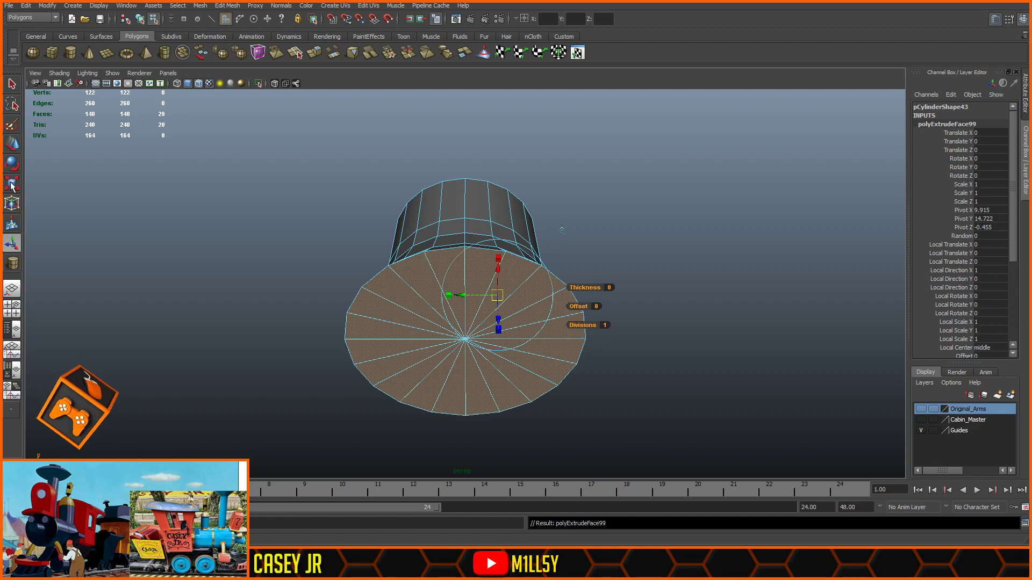
pyautogui.click(12, 185)
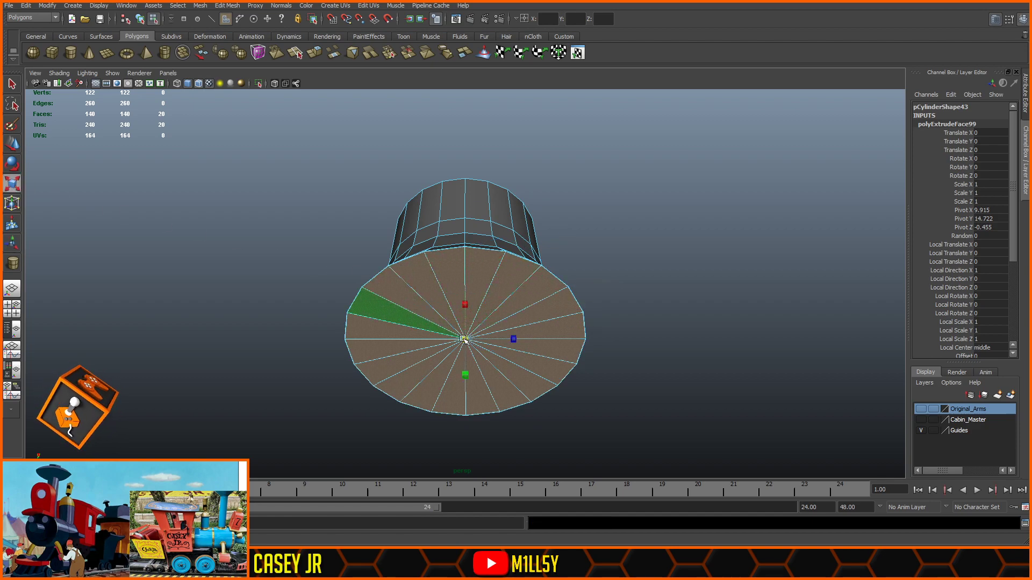
pyautogui.keyDown('alt'); pyautogui.moveTo(455, 342); pyautogui.dragTo(224, 238); pyautogui.keyUp('alt')
pyautogui.press('w')
pyautogui.moveTo(463, 320); pyautogui.dragTo(456, 265)
pyautogui.keyDown('alt'); pyautogui.moveTo(554, 301); pyautogui.dragTo(534, 234, button='middle'); pyautogui.keyUp('alt')
pyautogui.scroll(4, 534, 234)
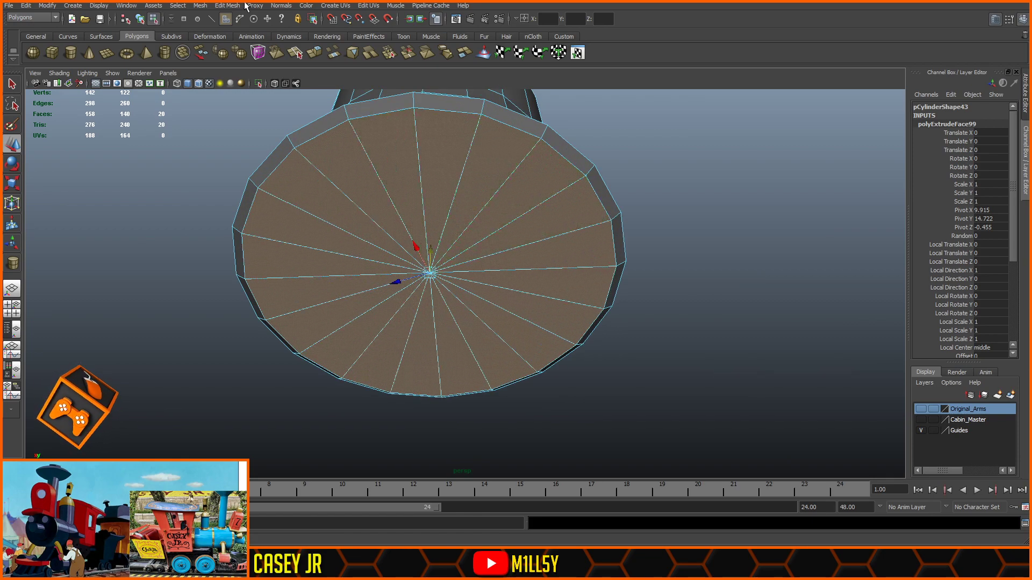
# - Extrude the bell's bottom faces again and scale them inward to give the rim its wall thickness
pyautogui.hotkey('ctrl', 'e')
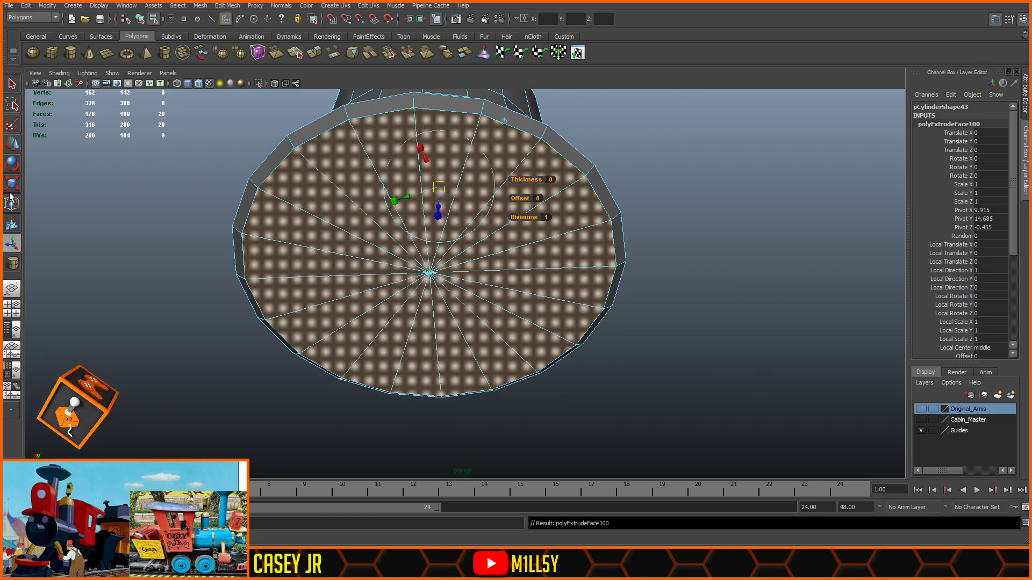
pyautogui.press('r')
pyautogui.moveTo(422, 275); pyautogui.dragTo(367, 284)
# - Raise the bell's extruded bottom faces inside the bell to the first ring above the rim and scale them to follow the outer wall
pyautogui.press('space')
pyautogui.press('space')
pyautogui.click(273, 83)
pyautogui.keyDown('alt'); pyautogui.moveTo(518, 279); pyautogui.dragTo(498, 226, button='middle'); pyautogui.keyUp('alt')
pyautogui.click(11, 144)
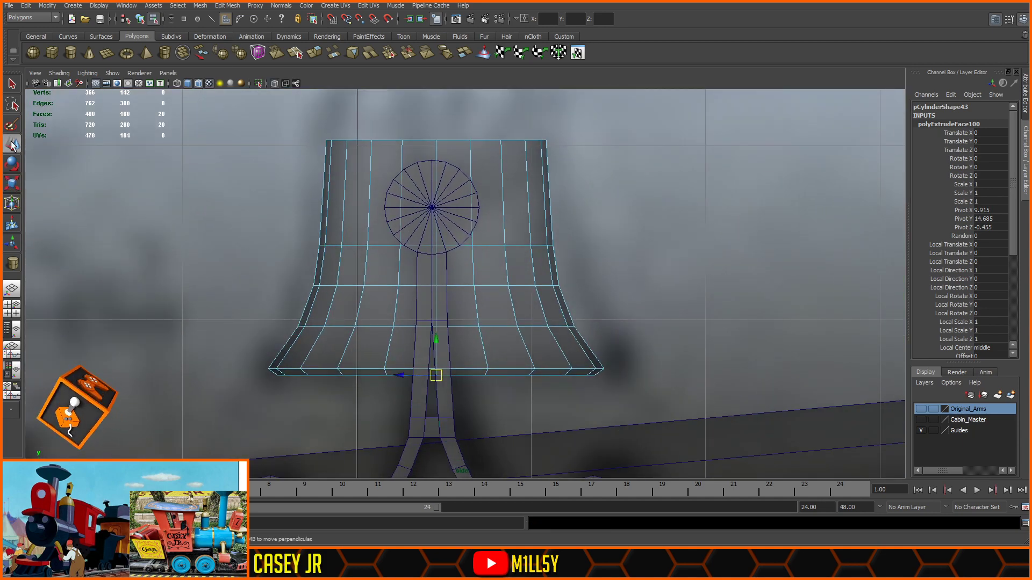
pyautogui.moveTo(442, 342); pyautogui.dragTo(433, 288)
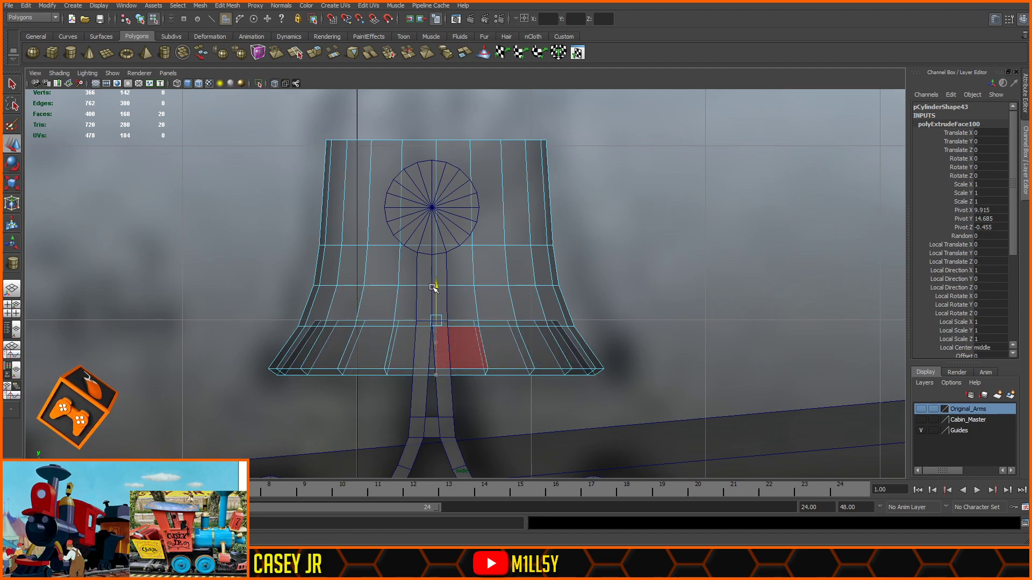
pyautogui.click(12, 183)
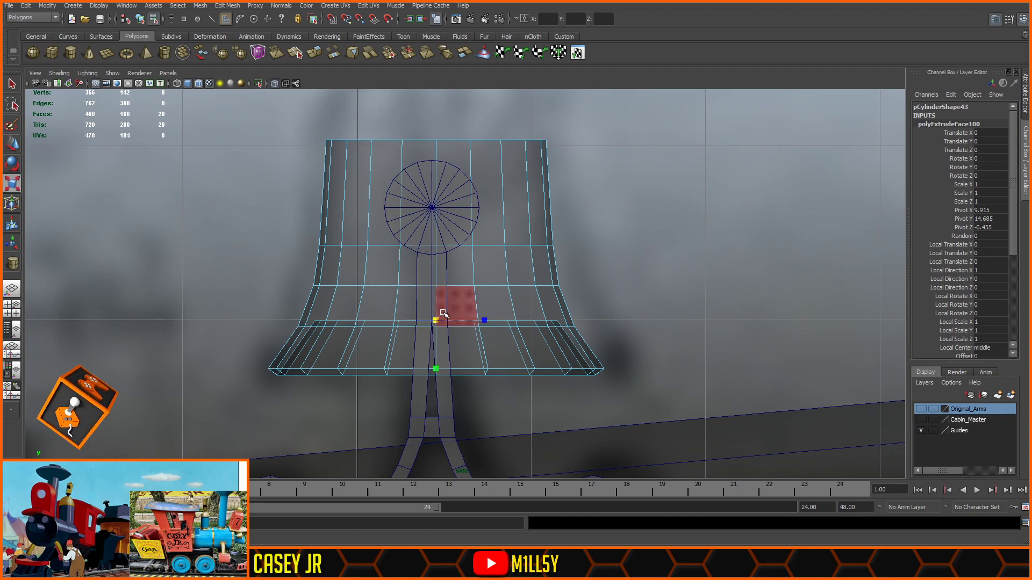
pyautogui.click(12, 144)
pyautogui.moveTo(436, 284); pyautogui.dragTo(436, 291)
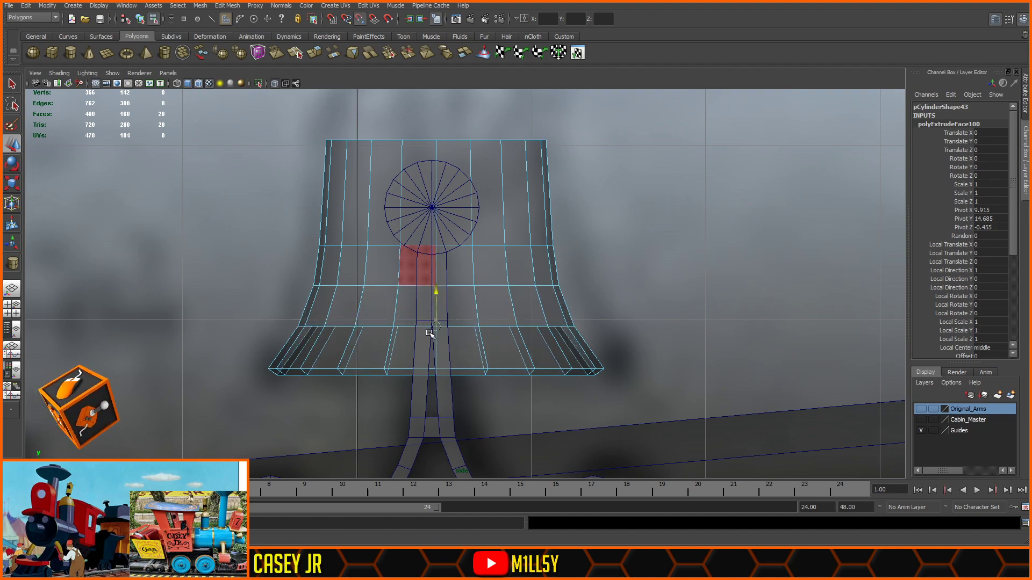
pyautogui.click(19, 181)
pyautogui.moveTo(436, 326); pyautogui.dragTo(437, 325)
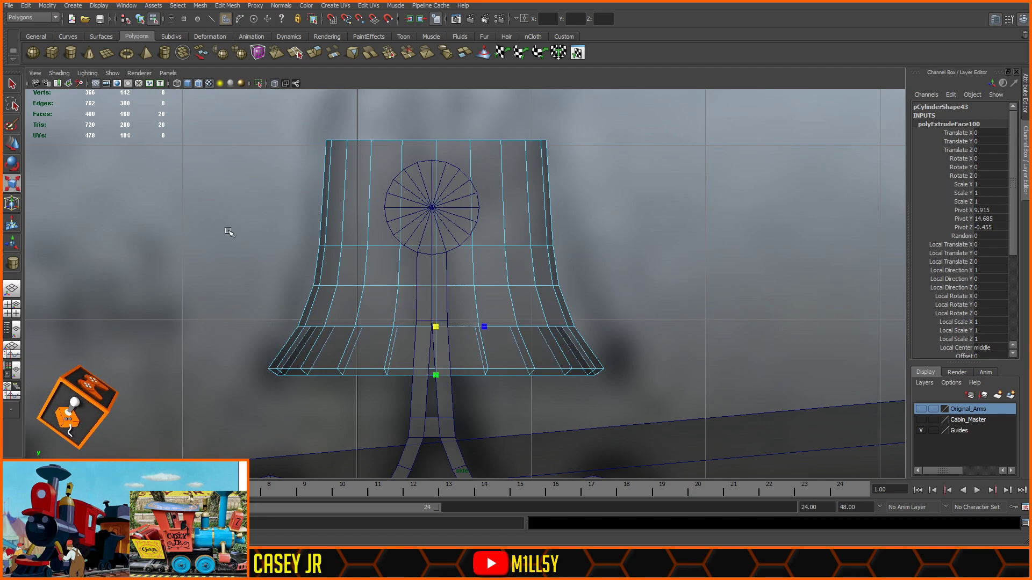
pyautogui.press('w')
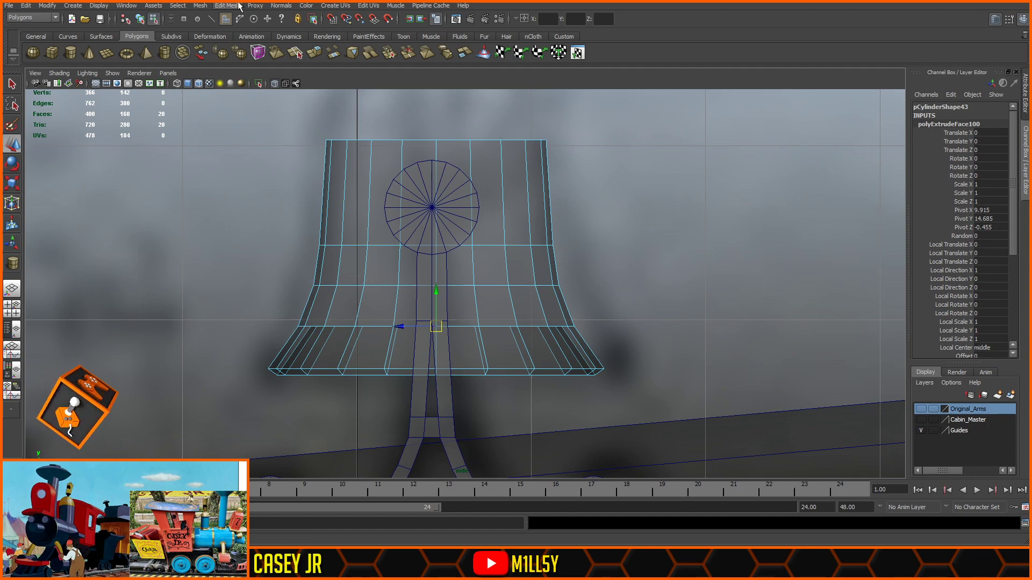
# - Extrude the recessed inner faces again, raise them to the next ring up, and scale them inward to match the bell's wall
pyautogui.click(254, 51)
pyautogui.moveTo(467, 361); pyautogui.dragTo(457, 290)
pyautogui.press('v')
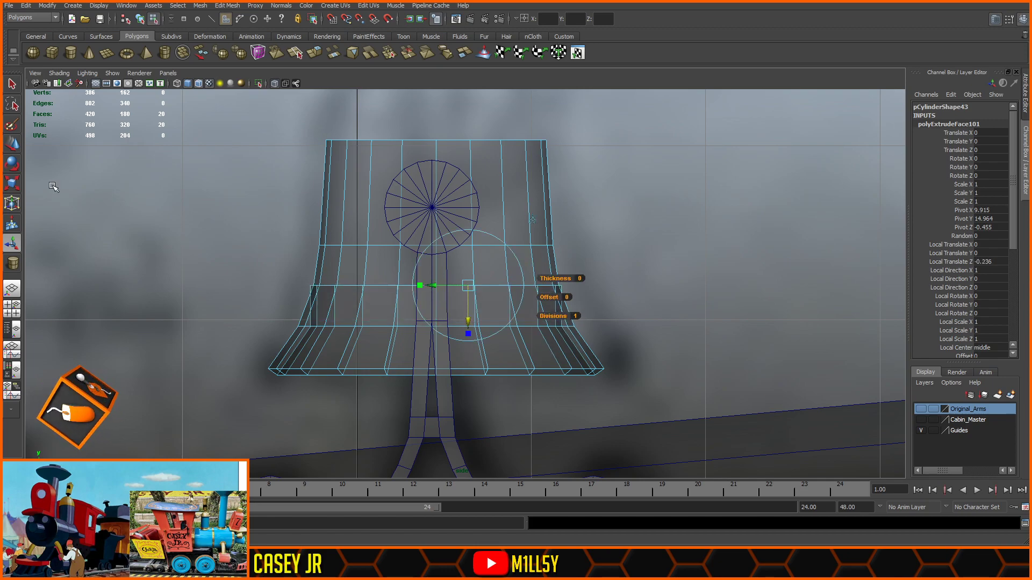
pyautogui.press('w')
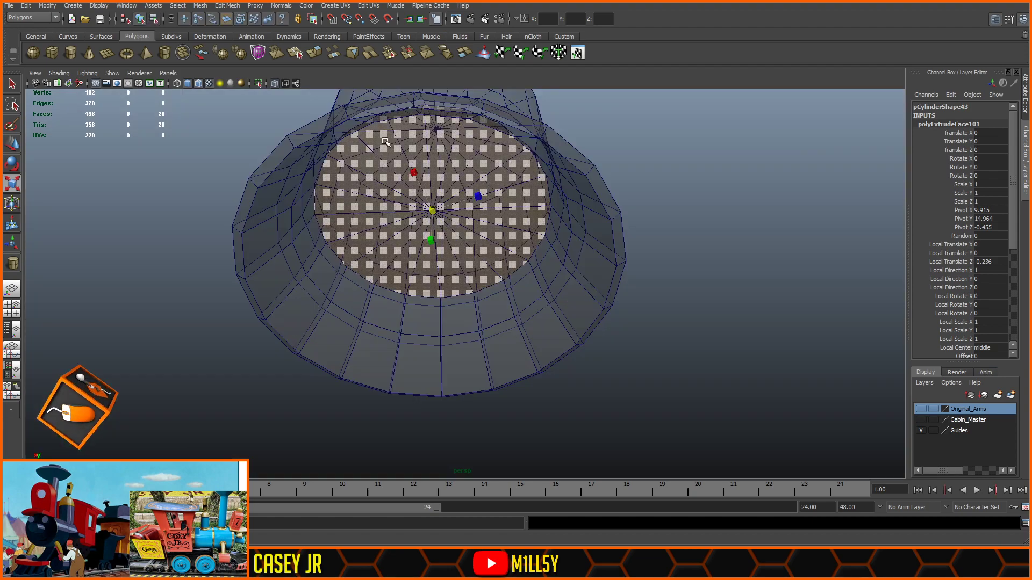
pyautogui.click(274, 84)
pyautogui.scroll(-3, 637, 218)
pyautogui.click(594, 244)
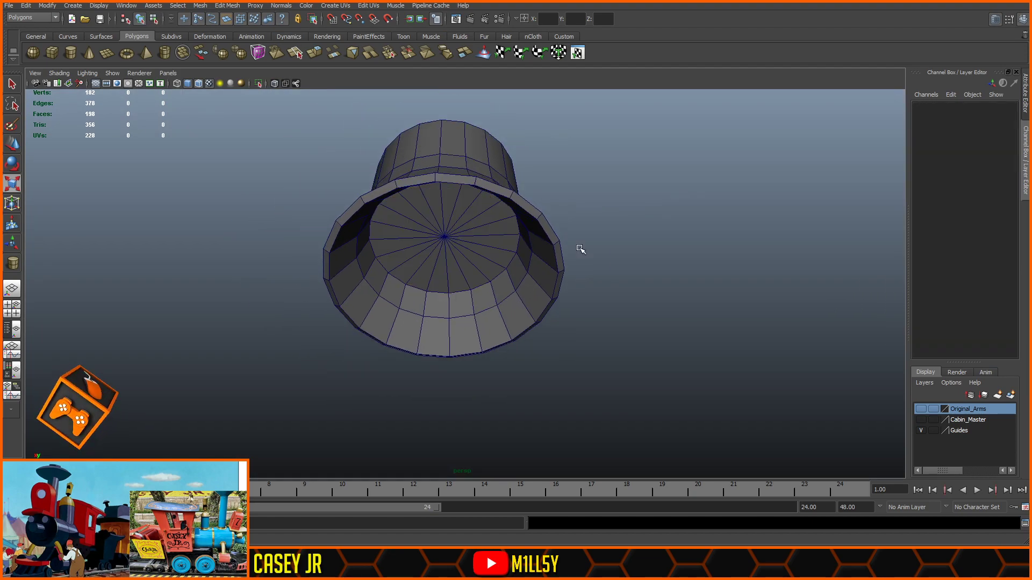
# - Raise the centre vertex of the bell's inner cap so that the hollow interior tapers upward to a peak
pyautogui.scroll(1, 491, 237)
pyautogui.scroll(1, 492, 237)
pyautogui.click(439, 222)
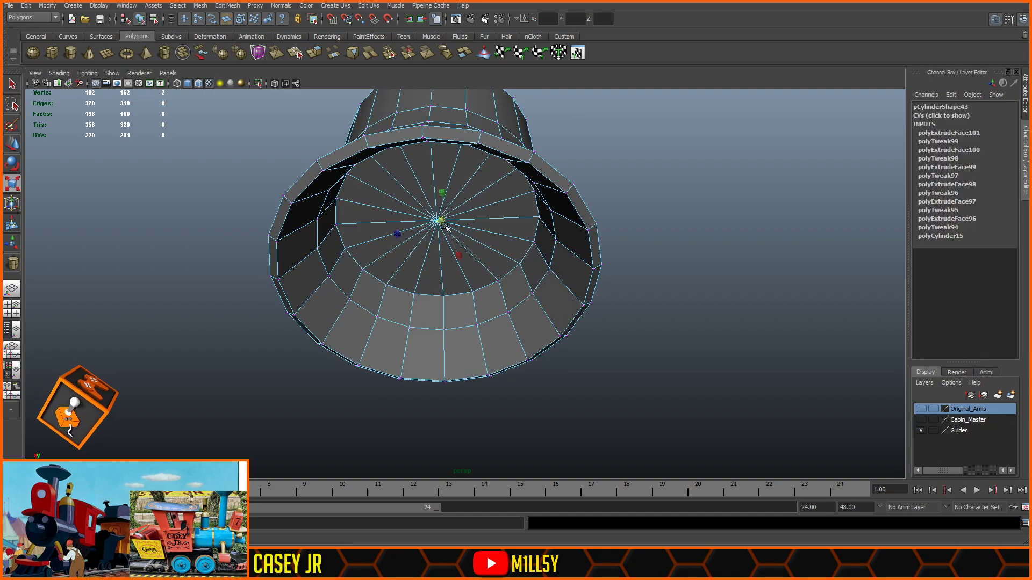
pyautogui.click(12, 143)
pyautogui.moveTo(467, 218)
pyautogui.keyDown('alt'); pyautogui.mouseDown()
pyautogui.moveTo(463, 203)
pyautogui.moveTo(444, 228)
pyautogui.moveTo(401, 225)
pyautogui.moveTo(413, 178)
pyautogui.moveTo(460, 217)
pyautogui.moveTo(456, 202)
pyautogui.mouseUp(); pyautogui.keyUp('alt')
pyautogui.click(476, 203)
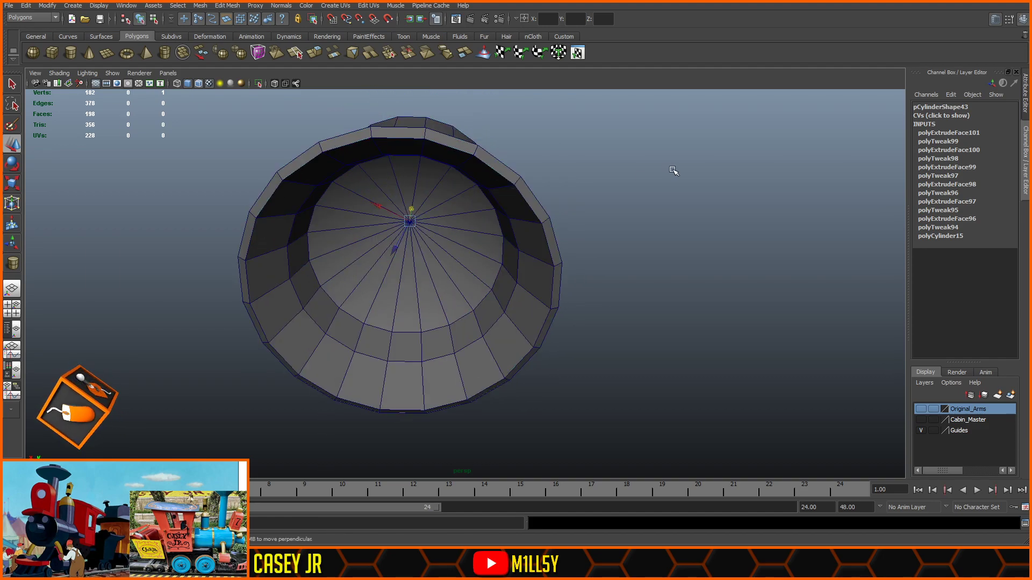
pyautogui.click(198, 84)
pyautogui.moveTo(564, 226)
pyautogui.keyDown('alt'); pyautogui.mouseDown()
pyautogui.moveTo(610, 249)
pyautogui.moveTo(521, 268)
pyautogui.moveTo(468, 221)
pyautogui.moveTo(483, 239)
pyautogui.moveTo(525, 247)
pyautogui.moveTo(556, 292)
pyautogui.moveTo(602, 280)
pyautogui.mouseUp(); pyautogui.keyUp('alt')
# - Select the edges across the bell's body in the side view and soften them for smooth shading
pyautogui.press('space')
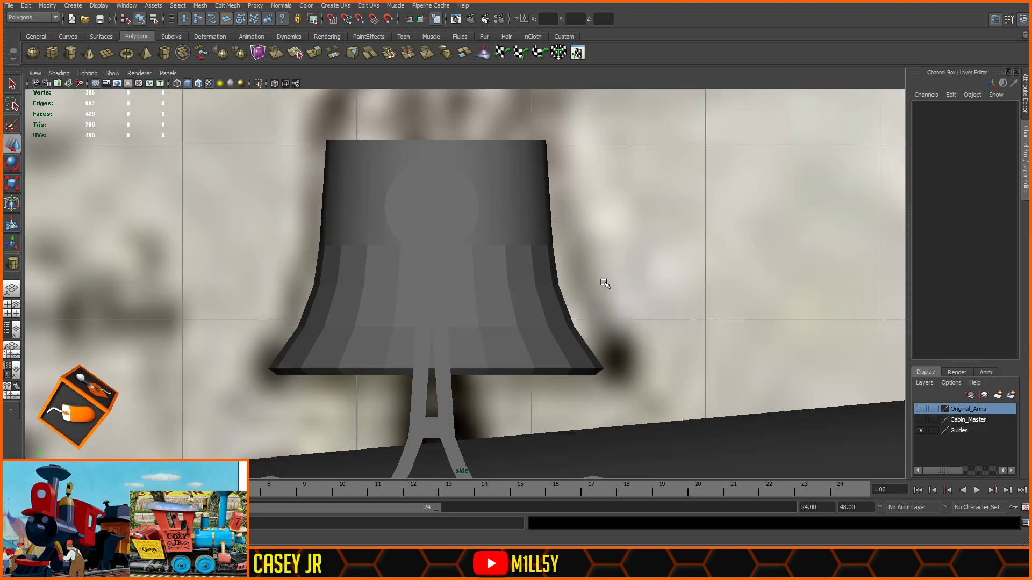
pyautogui.click(492, 275)
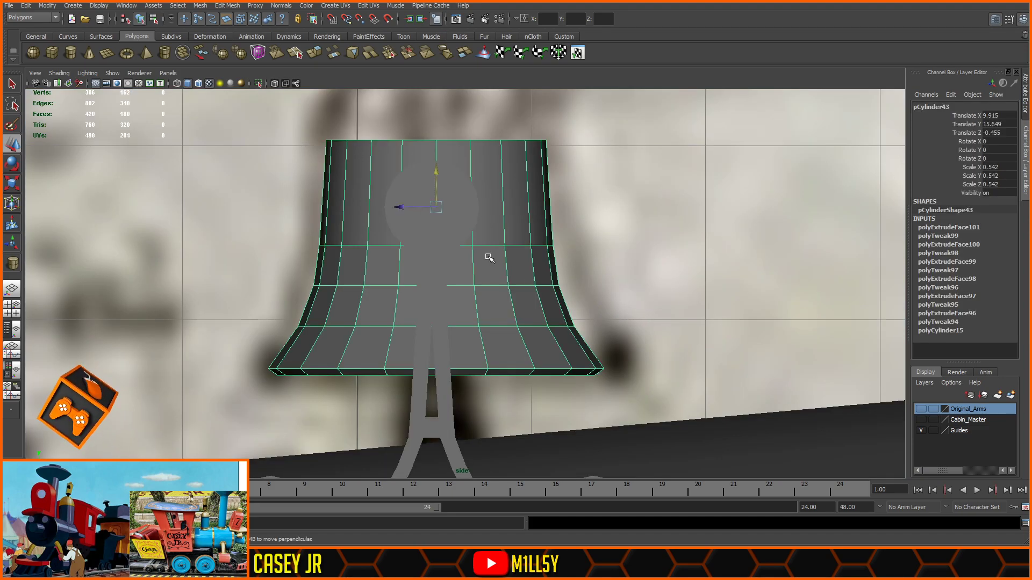
pyautogui.press('F10')
pyautogui.moveTo(630, 219); pyautogui.dragTo(246, 346)
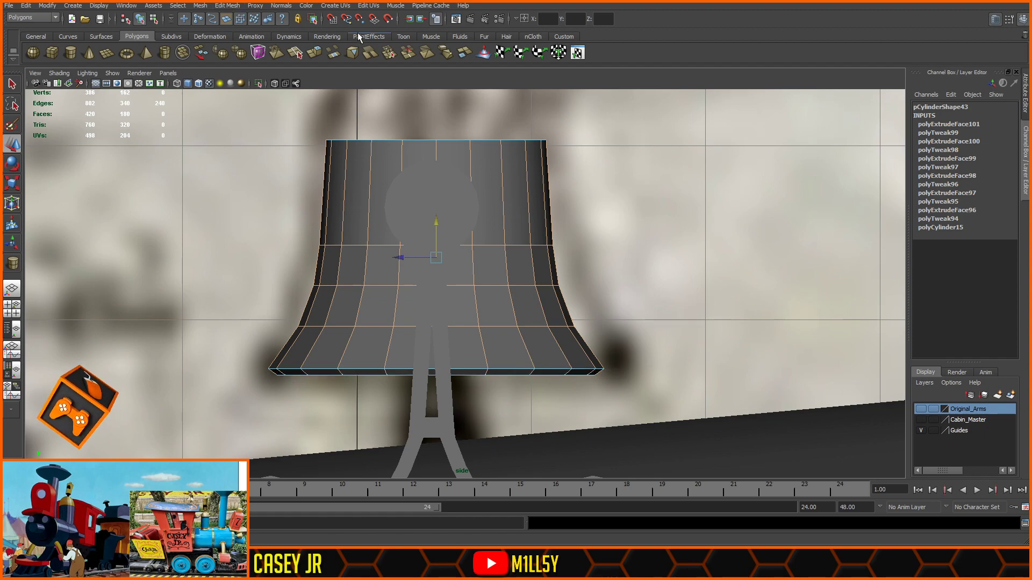
pyautogui.click(288, 105)
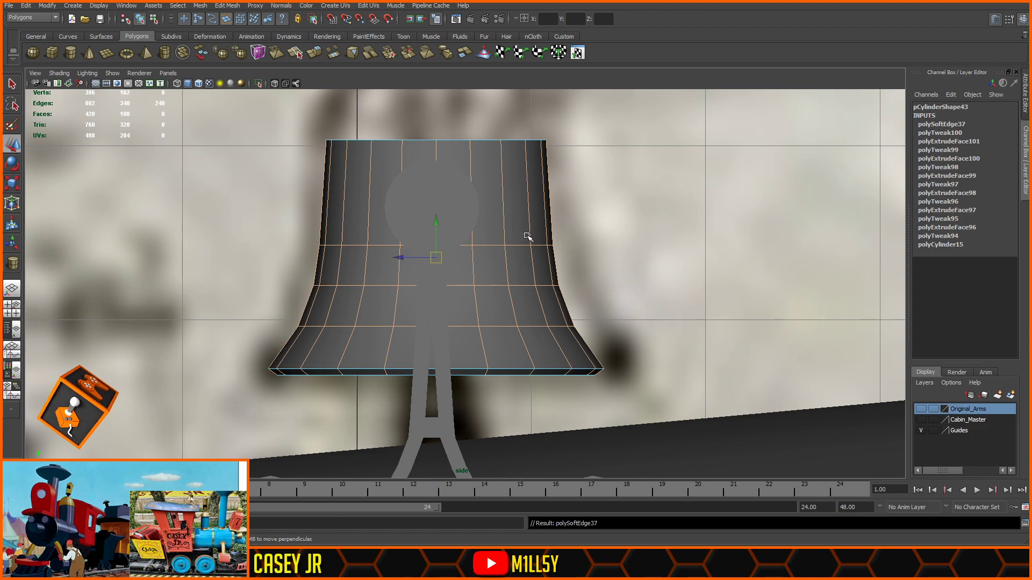
pyautogui.press('space')
pyautogui.press('space')
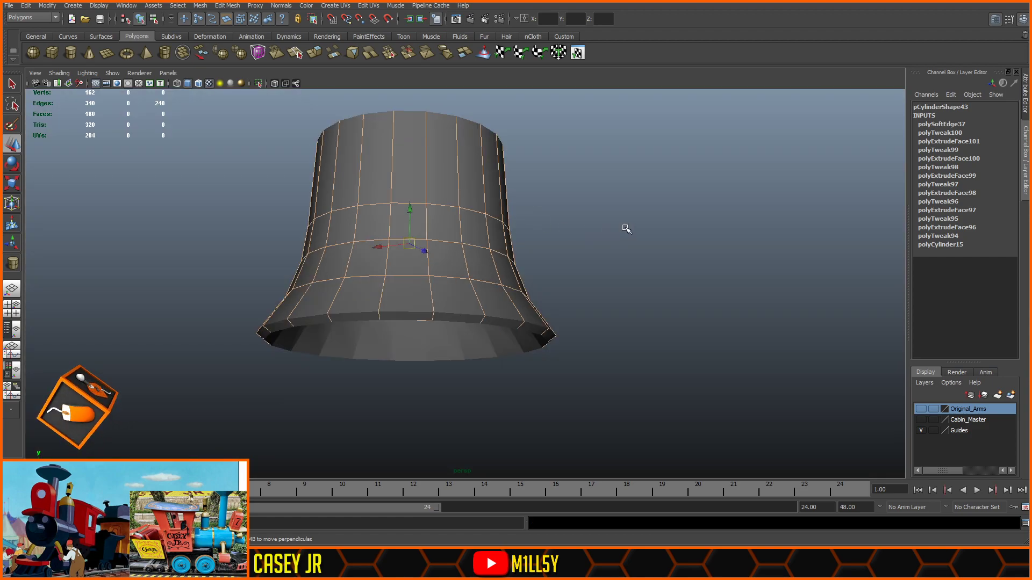
pyautogui.click(626, 229)
# - Select the lengthwise edges of the bell's two lowest bands, including the interior ones, and apply an edge merge
pyautogui.click(463, 337)
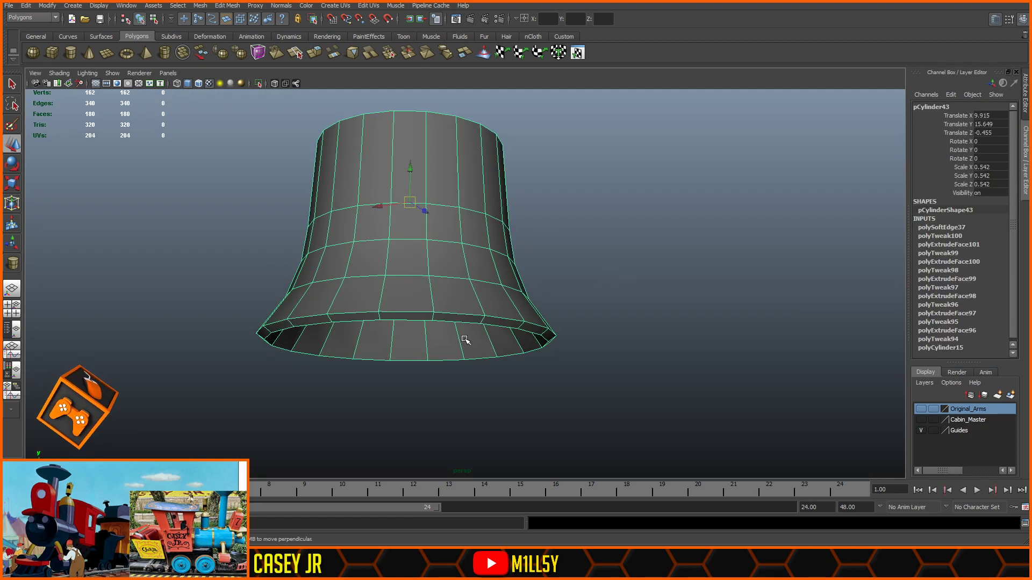
pyautogui.moveTo(466, 317); pyautogui.dragTo(466, 290, button='right')
pyautogui.keyDown('alt'); pyautogui.moveTo(528, 302); pyautogui.dragTo(205, 316); pyautogui.keyUp('alt')
pyautogui.click(273, 84)
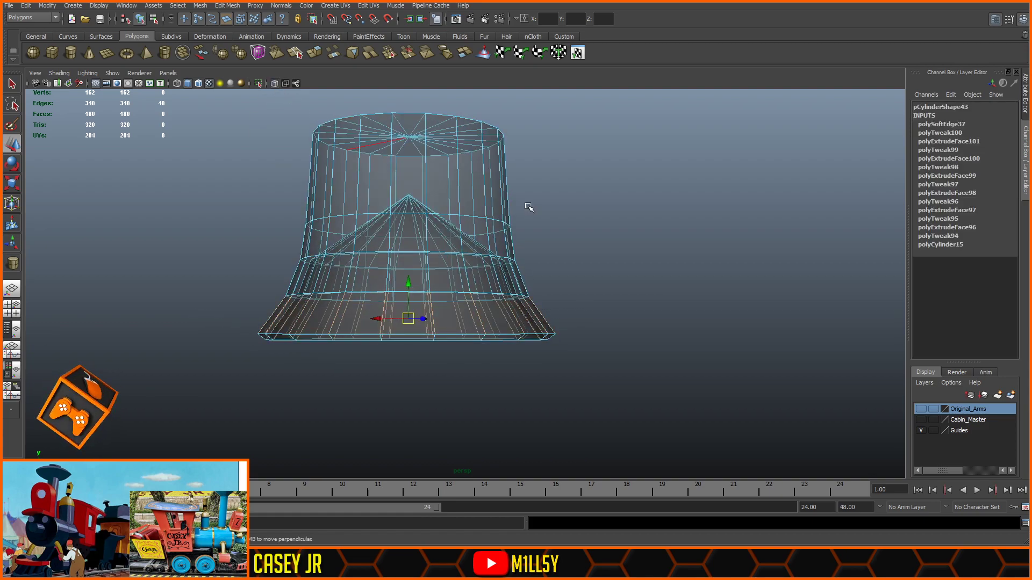
pyautogui.moveTo(583, 278); pyautogui.dragTo(248, 280)
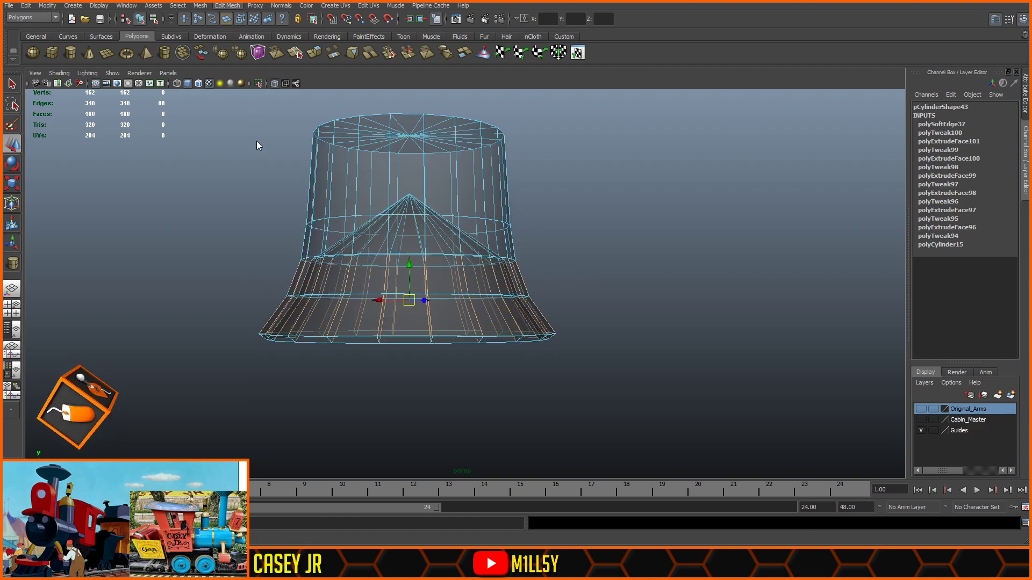
pyautogui.click(273, 84)
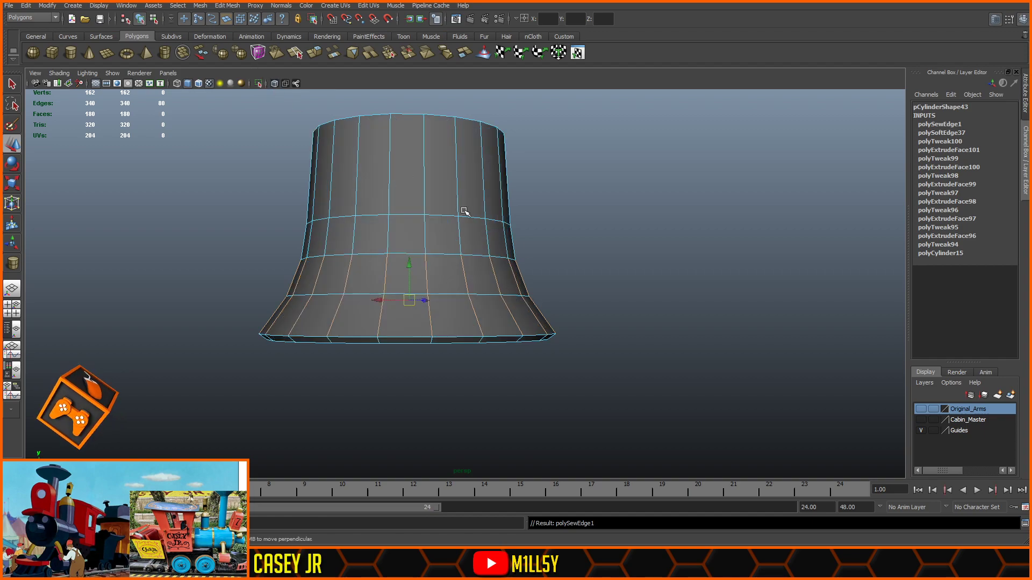
# - Soften a single lengthwise edge on the inner wall near the bell's rim
pyautogui.click(629, 316)
pyautogui.keyDown('alt'); pyautogui.moveTo(629, 316); pyautogui.dragTo(626, 297); pyautogui.keyUp('alt')
pyautogui.keyDown('alt'); pyautogui.moveTo(570, 373); pyautogui.dragTo(571, 283, button='middle'); pyautogui.keyUp('alt')
pyautogui.scroll(3, 571, 283)
pyautogui.click(557, 251)
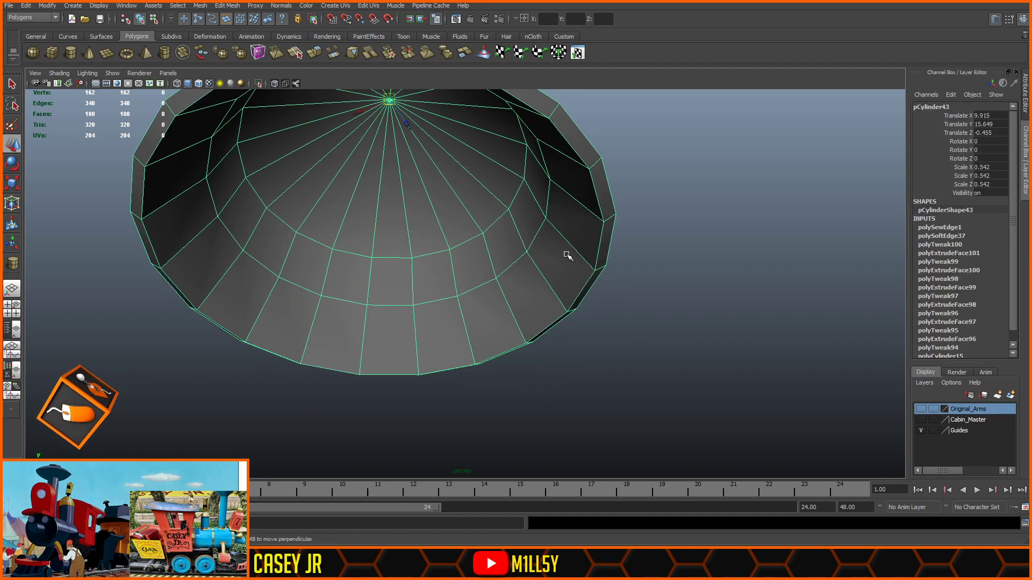
pyautogui.press('F10')
pyautogui.click(569, 243)
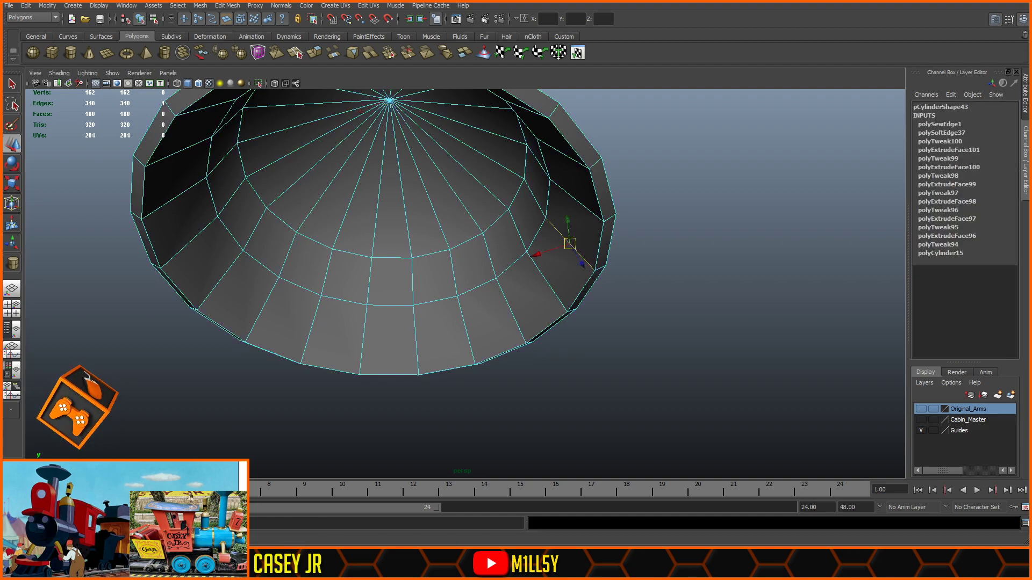
pyautogui.click(318, 112)
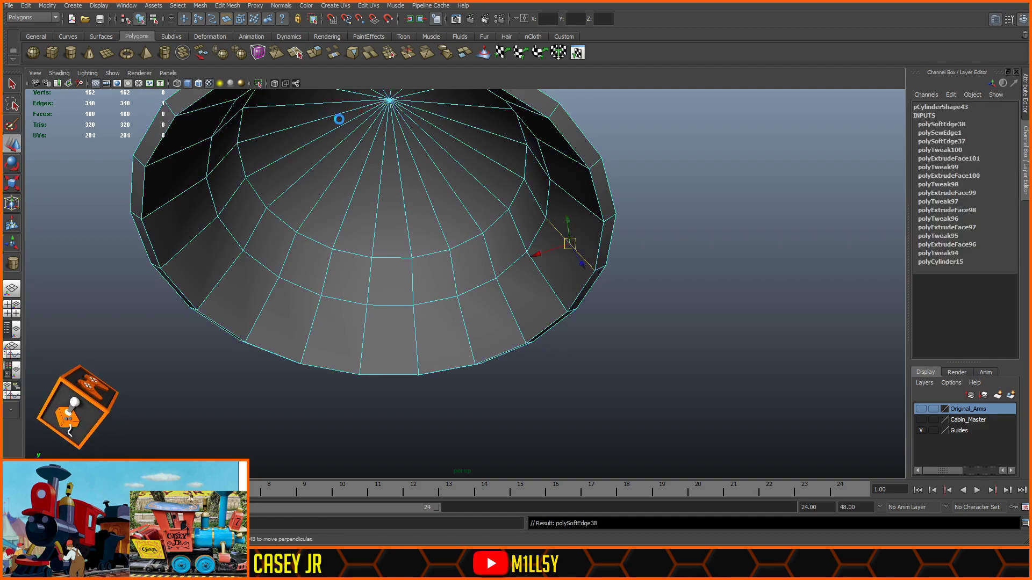
pyautogui.click(640, 246)
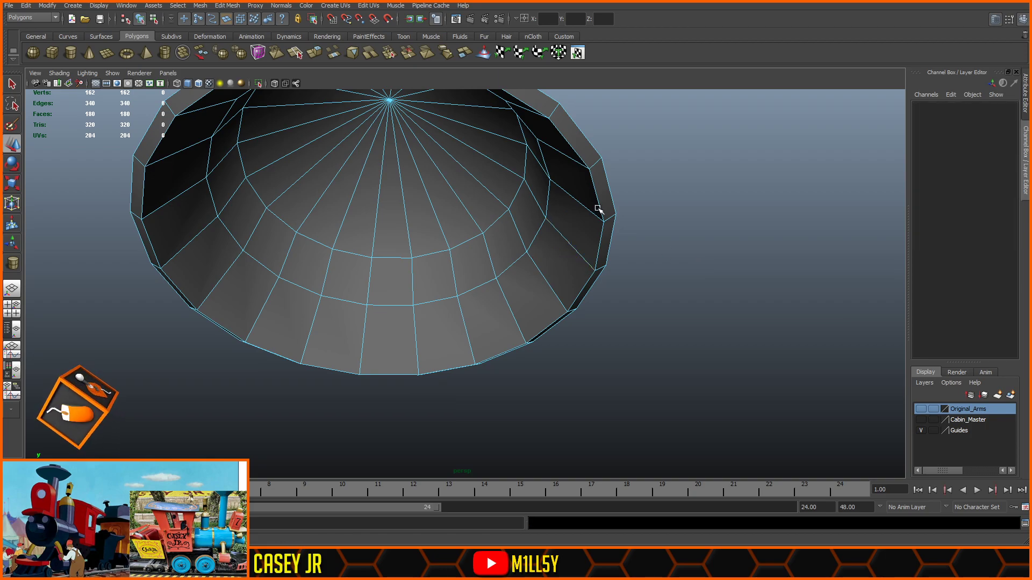
# - Select all lengthwise edges of the flared band next to the rim, inside and out, and soften them
pyautogui.click(578, 246)
pyautogui.keyDown('alt'); pyautogui.moveTo(605, 253); pyautogui.dragTo(548, 229); pyautogui.keyUp('alt')
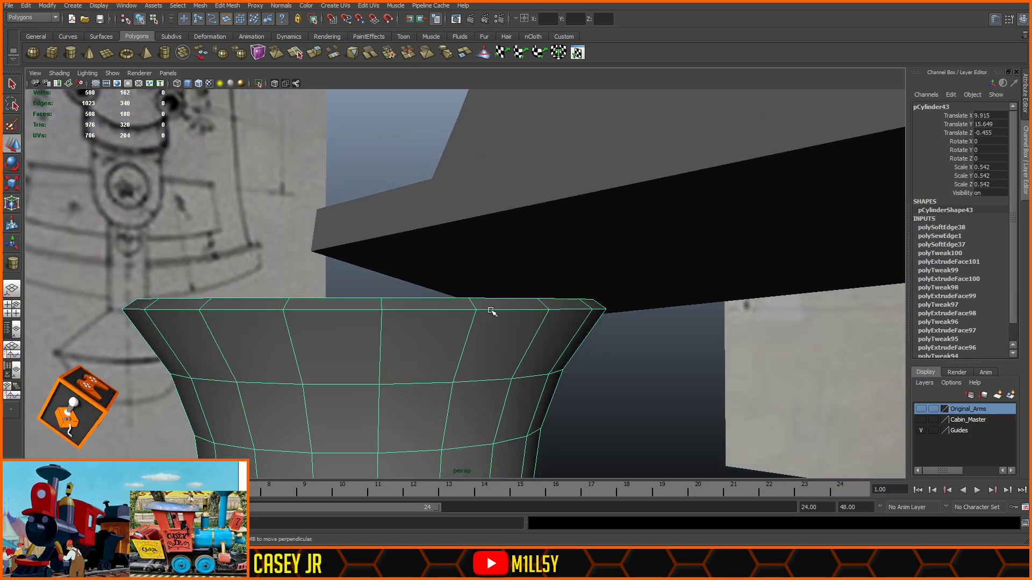
pyautogui.press('F10')
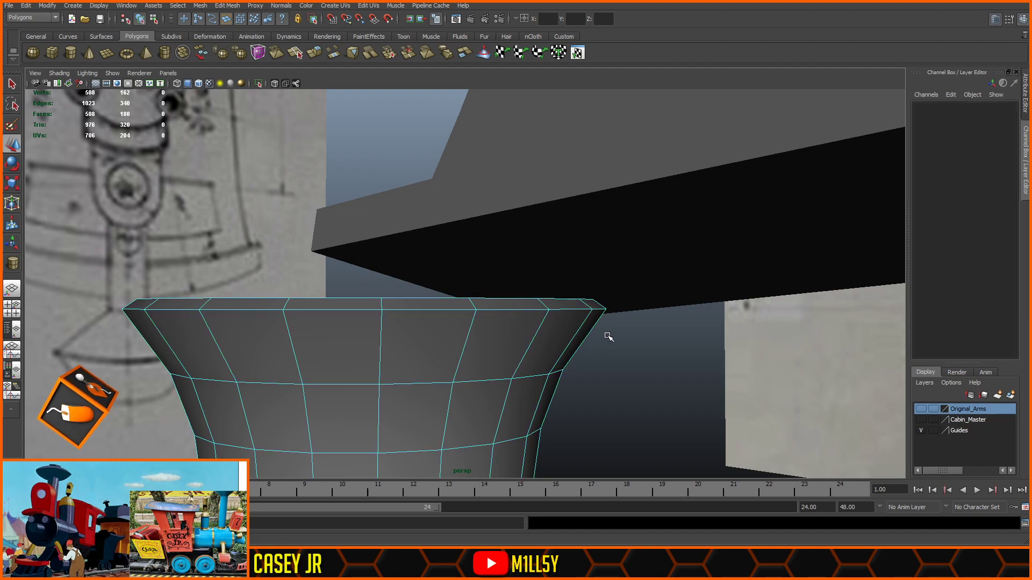
pyautogui.moveTo(138, 350); pyautogui.dragTo(618, 339)
pyautogui.keyDown('alt'); pyautogui.moveTo(364, 341); pyautogui.dragTo(431, 398); pyautogui.keyUp('alt')
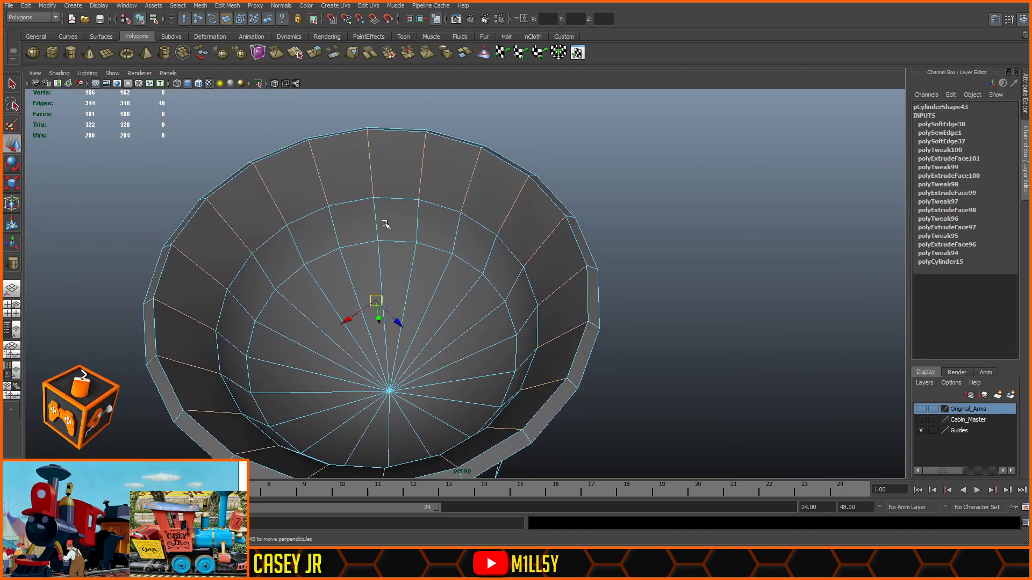
pyautogui.click(305, 103)
pyautogui.click(637, 207)
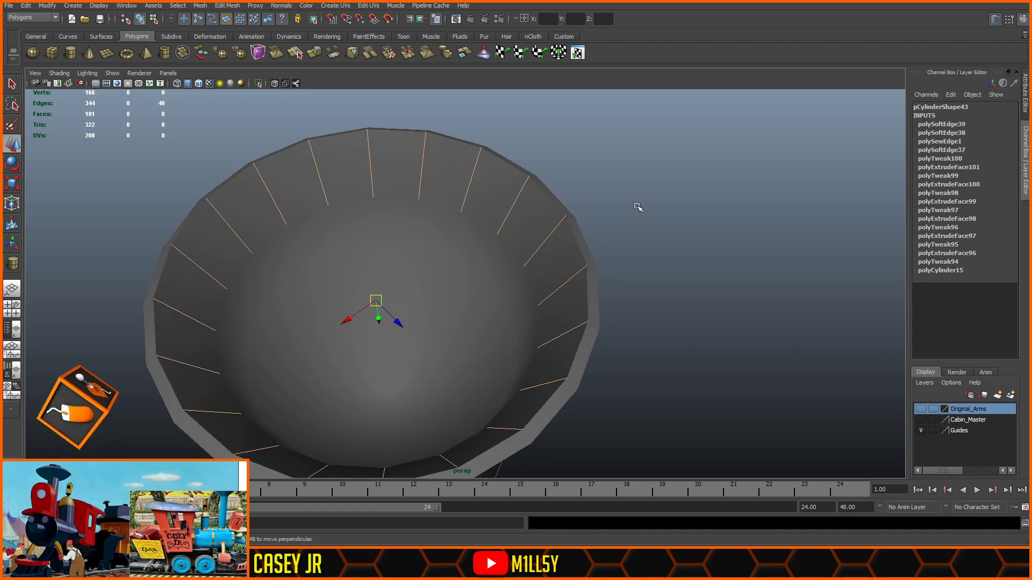
pyautogui.click(634, 204)
# - Examine the softened bell from below and from outside, in proportion to the locomotive's cabin and boiler
pyautogui.keyDown('alt'); pyautogui.moveTo(611, 191); pyautogui.dragTo(596, 271); pyautogui.keyUp('alt')
pyautogui.click(504, 184)
pyautogui.click(779, 228)
pyautogui.keyDown('alt'); pyautogui.moveTo(744, 299); pyautogui.dragTo(571, 282); pyautogui.keyUp('alt')
pyautogui.click(571, 281)
pyautogui.keyDown('alt'); pyautogui.moveTo(627, 326); pyautogui.dragTo(702, 503); pyautogui.keyUp('alt')
pyautogui.scroll(-4, 624, 295)
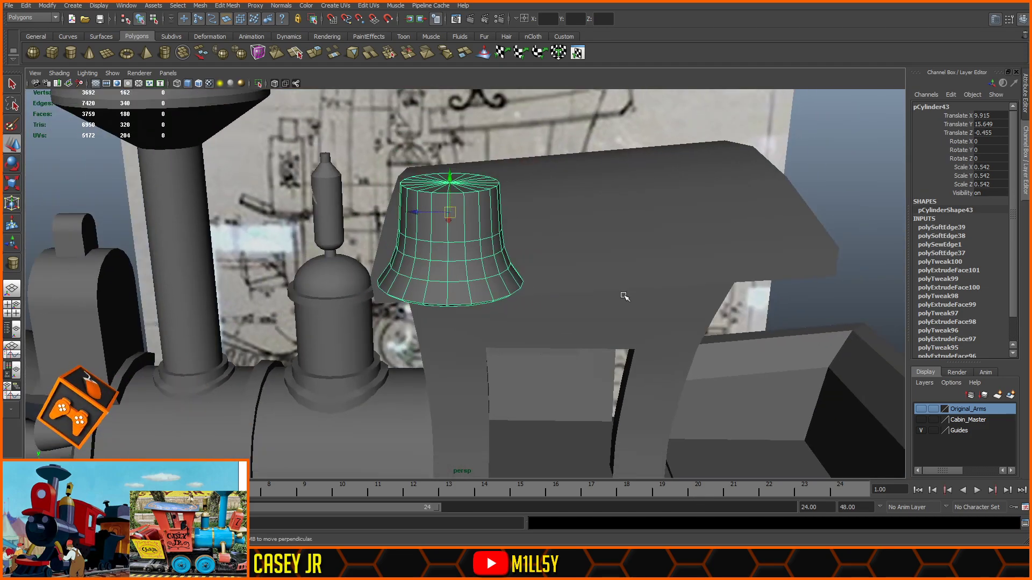
pyautogui.keyDown('alt'); pyautogui.moveTo(624, 295); pyautogui.dragTo(627, 288); pyautogui.keyUp('alt')
# - Select the faces capping the top of the bell and delete them to leave the crown open
pyautogui.keyDown('alt'); pyautogui.moveTo(576, 220); pyautogui.dragTo(569, 245, button='middle'); pyautogui.keyUp('alt')
pyautogui.scroll(3, 567, 245)
pyautogui.scroll(4, 567, 244)
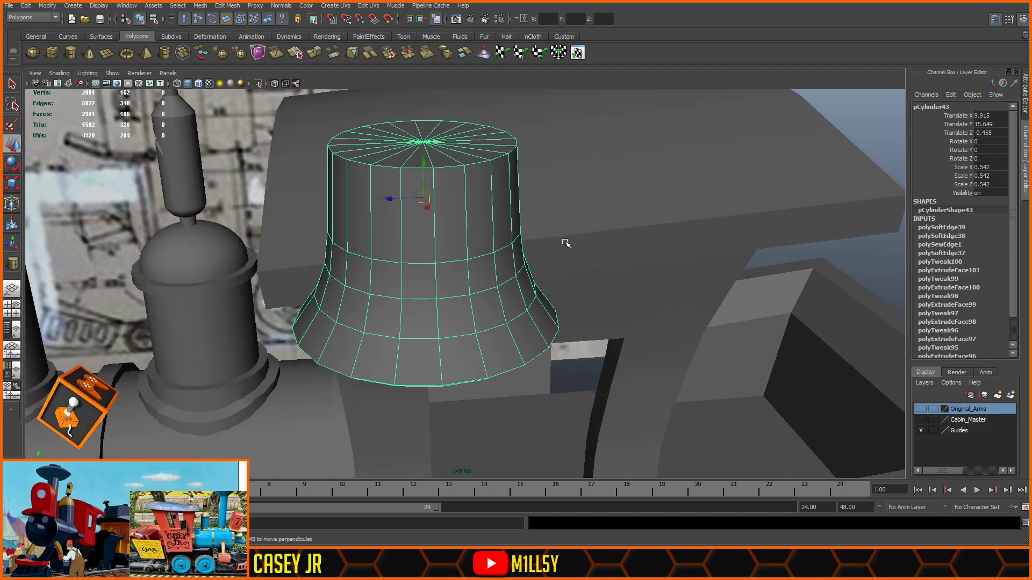
pyautogui.keyDown('alt'); pyautogui.moveTo(455, 148); pyautogui.dragTo(484, 276, button='middle'); pyautogui.keyUp('alt')
pyautogui.press('space')
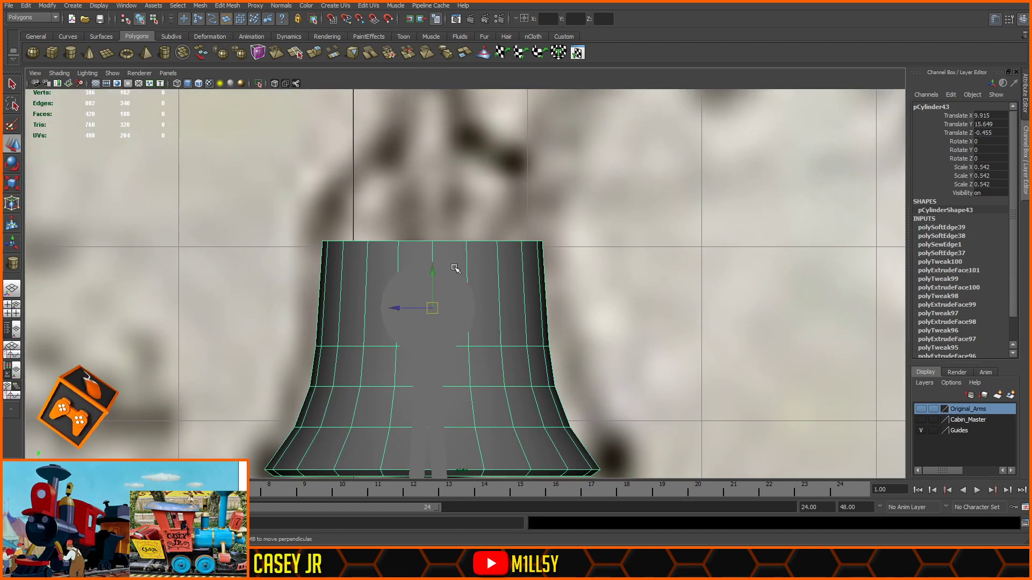
pyautogui.click(455, 226)
pyautogui.moveTo(411, 260); pyautogui.dragTo(539, 261)
pyautogui.press('space')
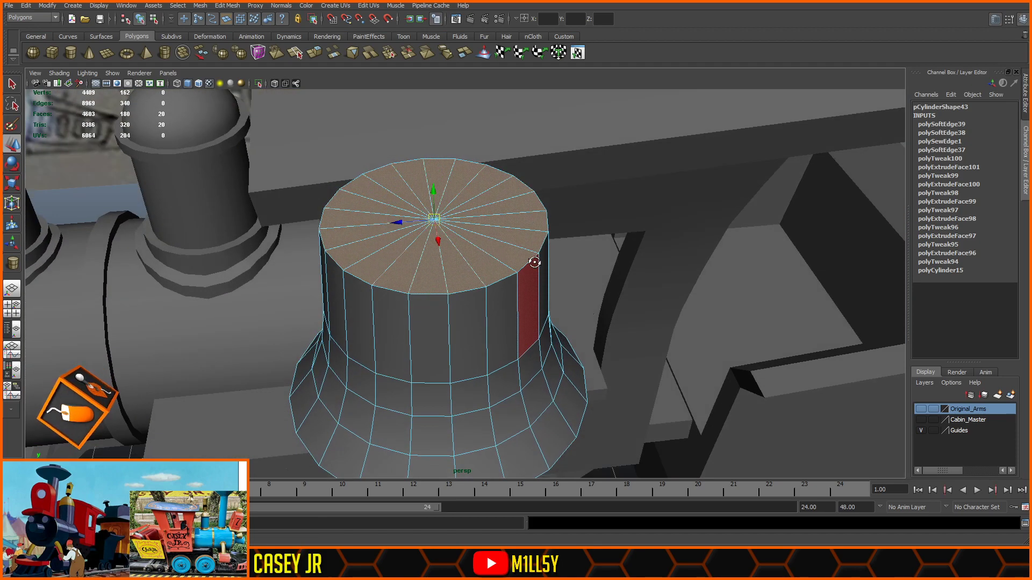
pyautogui.press('Delete')
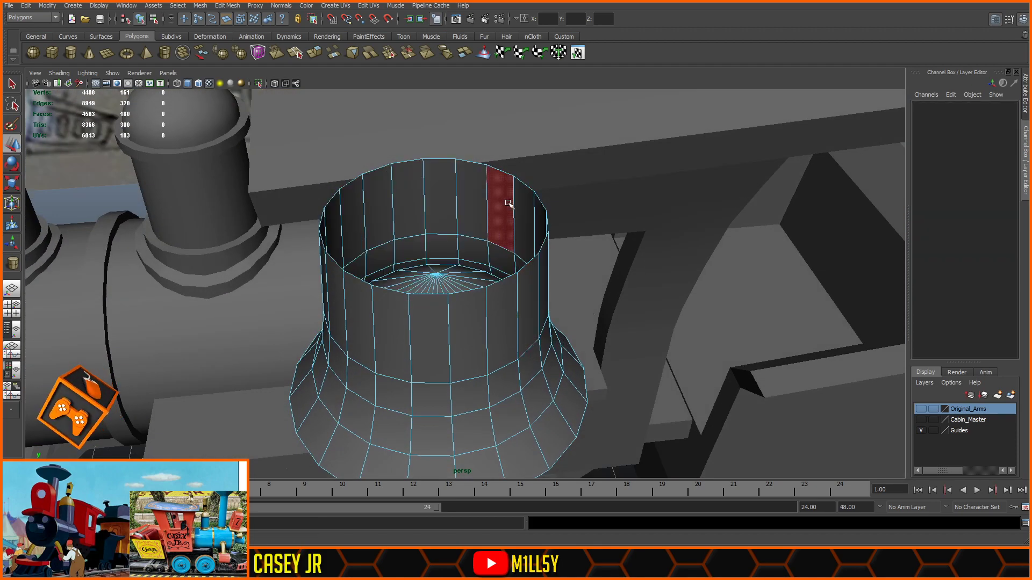
pyautogui.click(554, 183)
# - Create a polygon sphere near the bell as the base for its rounded crown, and return to the side view
pyautogui.scroll(-8, 473, 226)
pyautogui.keyDown('alt'); pyautogui.moveTo(477, 244); pyautogui.dragTo(614, 363); pyautogui.keyUp('alt')
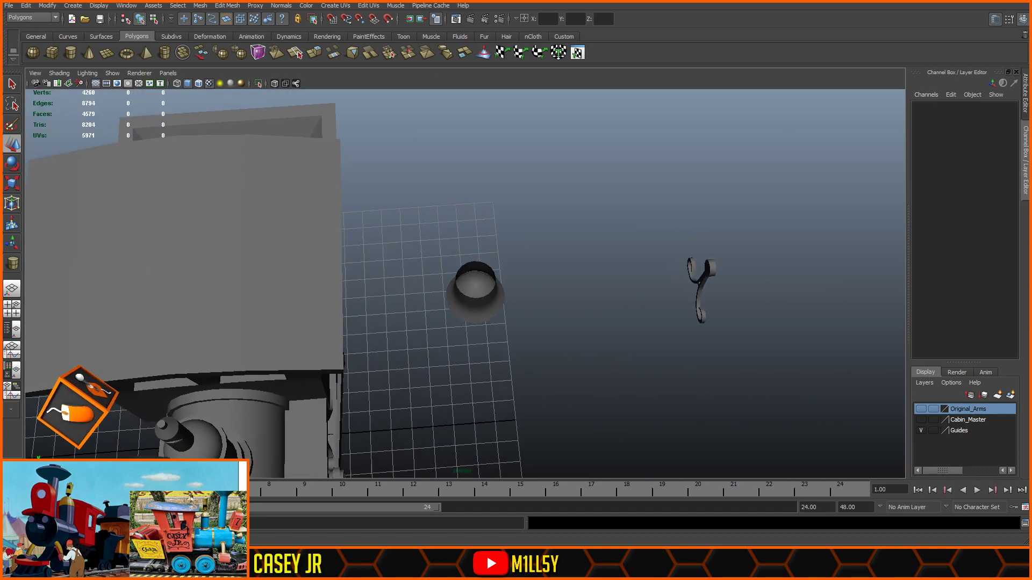
pyautogui.moveTo(520, 417); pyautogui.dragTo(568, 236)
pyautogui.keyDown('alt'); pyautogui.moveTo(640, 269); pyautogui.dragTo(595, 243); pyautogui.keyUp('alt')
pyautogui.press('space')
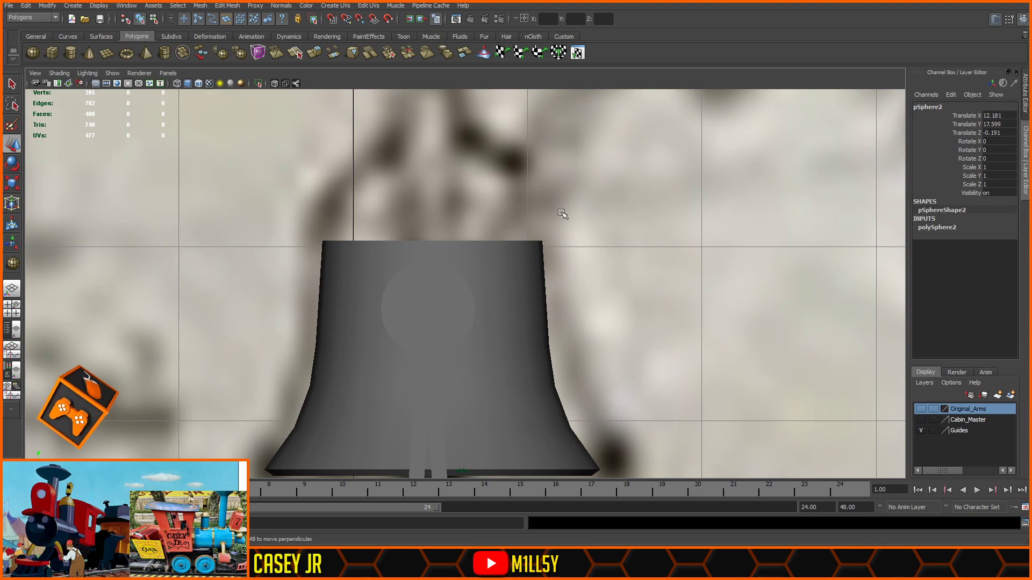
# - Move the sphere in the side view to about Y 15.725 and Z -0.455, centring it within the bell's upper body
pyautogui.scroll(-6, 478, 207)
pyautogui.moveTo(413, 225)
pyautogui.mouseDown()
pyautogui.moveTo(395, 224)
pyautogui.moveTo(423, 224)
pyautogui.mouseUp()
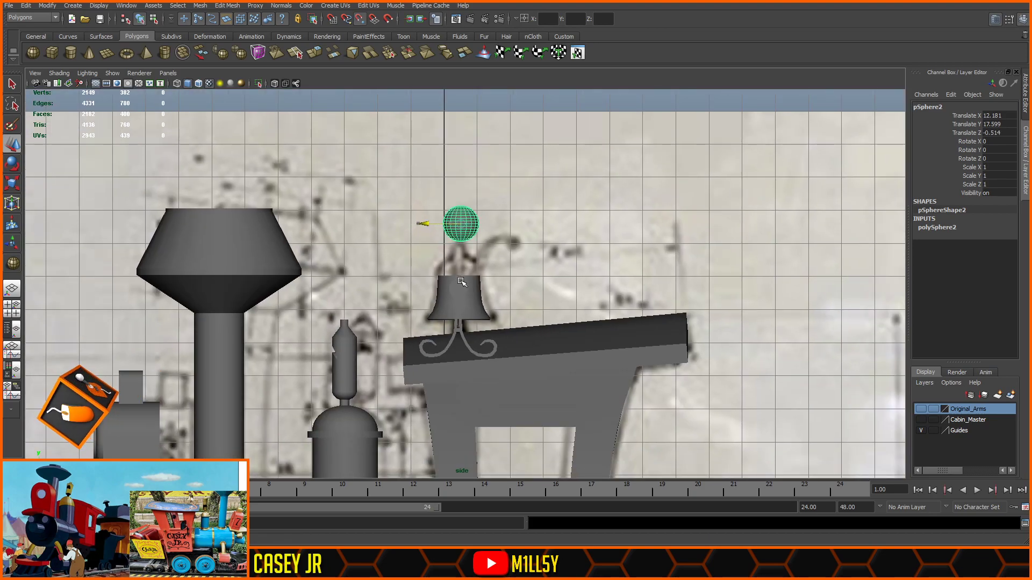
pyautogui.scroll(5, 462, 281)
pyautogui.moveTo(457, 109); pyautogui.dragTo(456, 254)
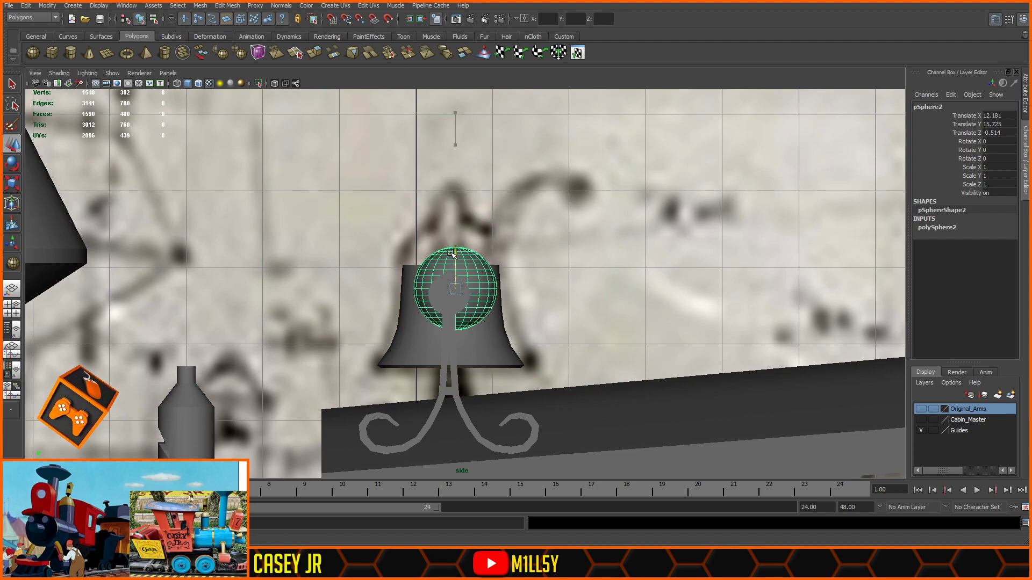
pyautogui.scroll(5, 229, 301)
pyautogui.click(198, 83)
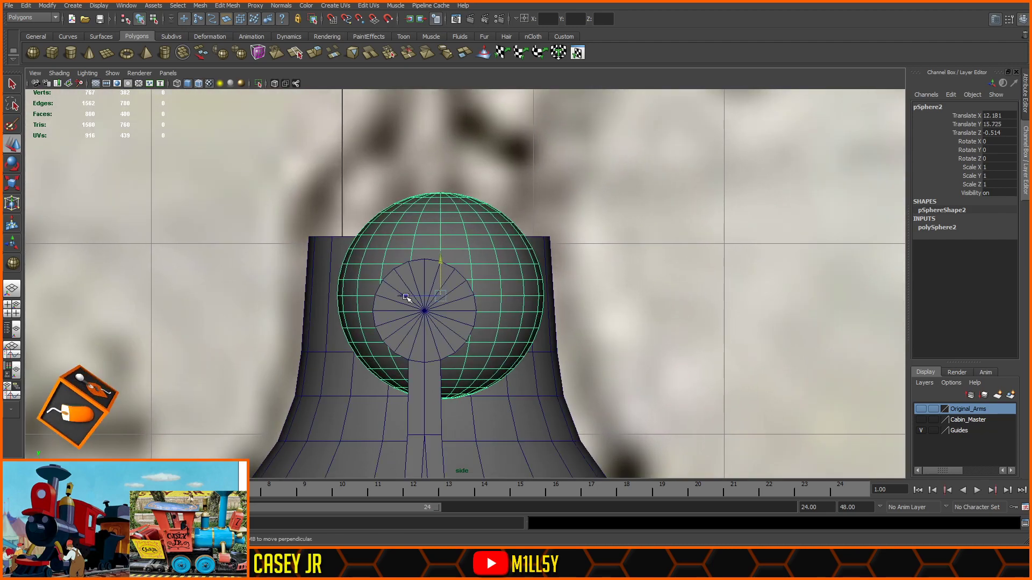
pyautogui.moveTo(406, 296); pyautogui.dragTo(391, 297)
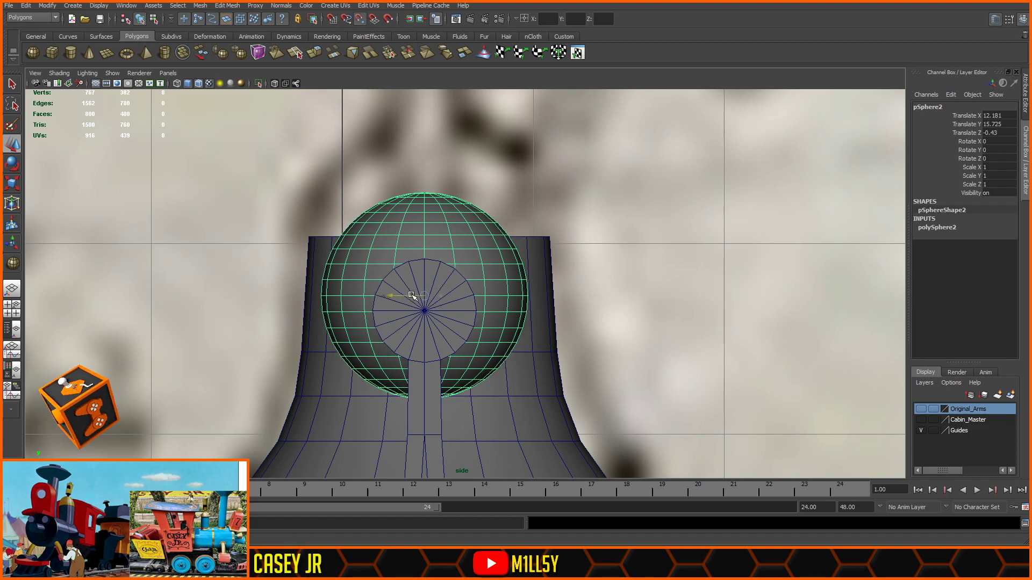
pyautogui.click(273, 82)
pyautogui.moveTo(385, 296)
pyautogui.mouseDown()
pyautogui.moveTo(369, 296)
pyautogui.moveTo(389, 296)
pyautogui.mouseUp()
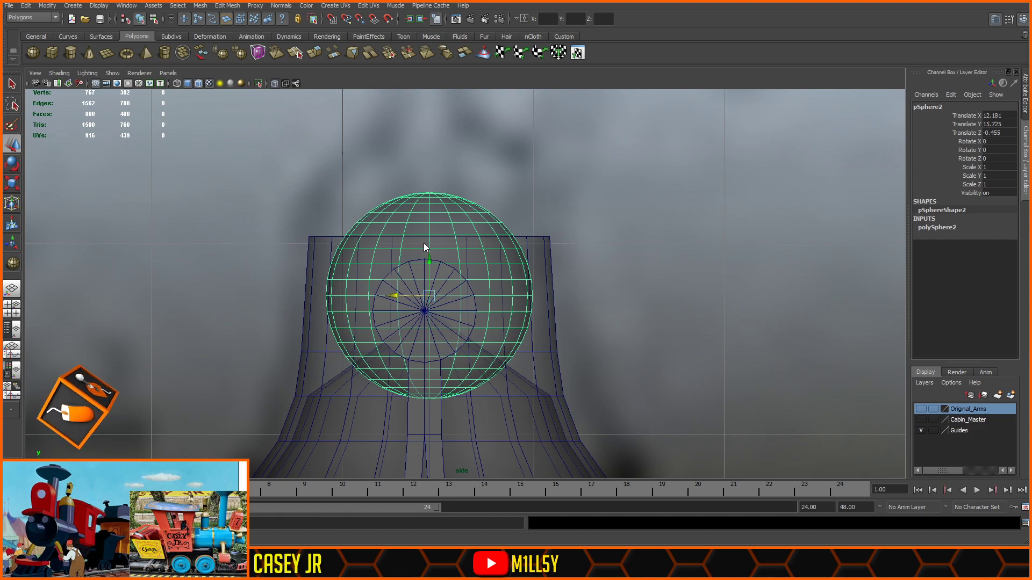
# - Move the sphere along X to about 9.915 so that it is centred in the bell as seen from above
pyautogui.press('space')
pyautogui.press('space')
pyautogui.scroll(-8, 591, 274)
pyautogui.scroll(8, 677, 281)
pyautogui.keyDown('alt'); pyautogui.moveTo(383, 284); pyautogui.dragTo(499, 215, button='middle'); pyautogui.keyUp('alt')
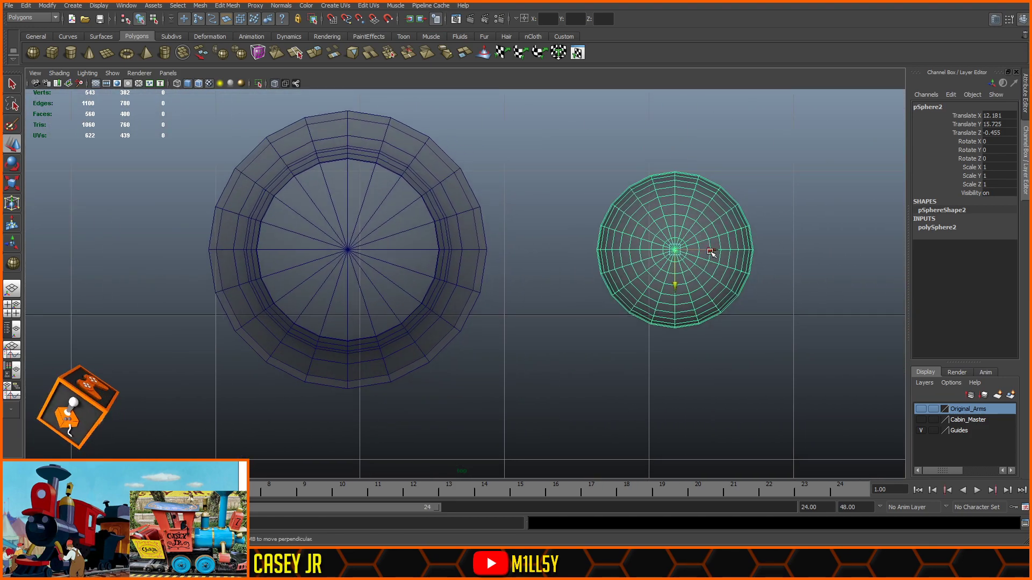
pyautogui.moveTo(710, 251); pyautogui.dragTo(383, 251)
pyautogui.keyDown('alt'); pyautogui.moveTo(366, 230); pyautogui.dragTo(508, 242, button='middle'); pyautogui.keyUp('alt')
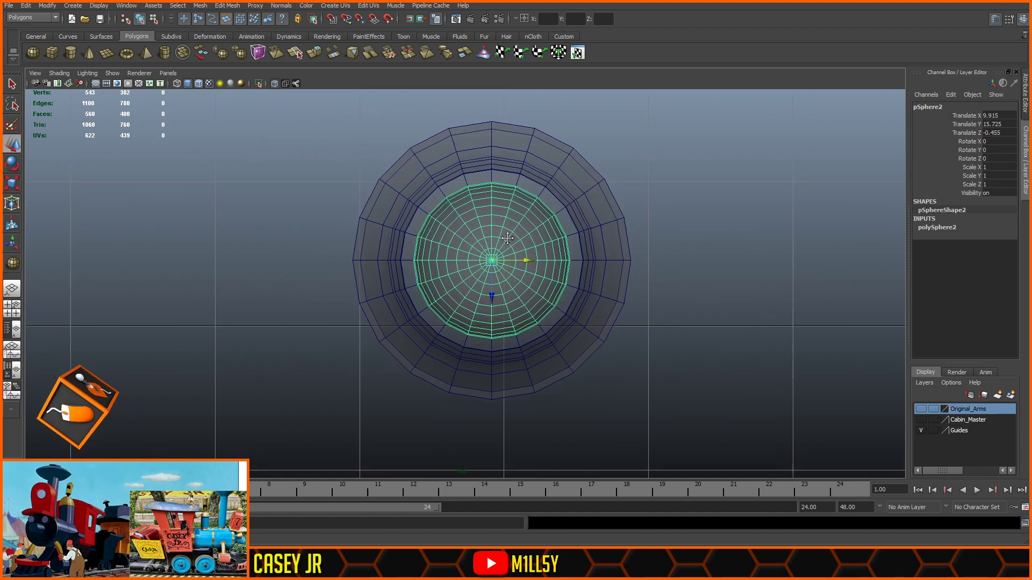
pyautogui.scroll(3, 530, 233)
pyautogui.scroll(1, 524, 229)
pyautogui.keyDown('alt'); pyautogui.moveTo(466, 204); pyautogui.dragTo(443, 215, button='middle'); pyautogui.keyUp('alt')
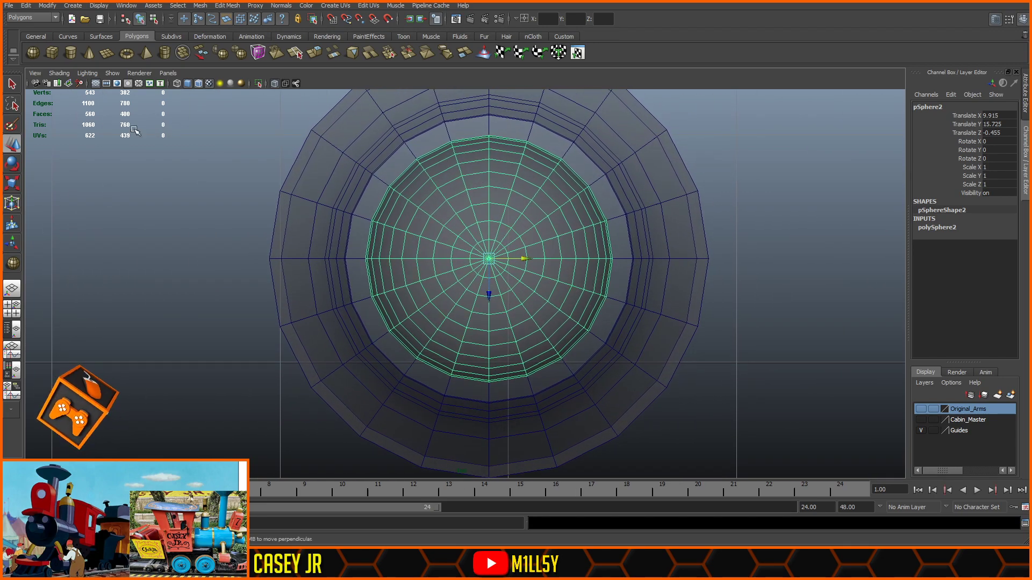
# - Delete the faces of the sphere's lower half to leave a dome, and return to whole-object selection
pyautogui.click(12, 185)
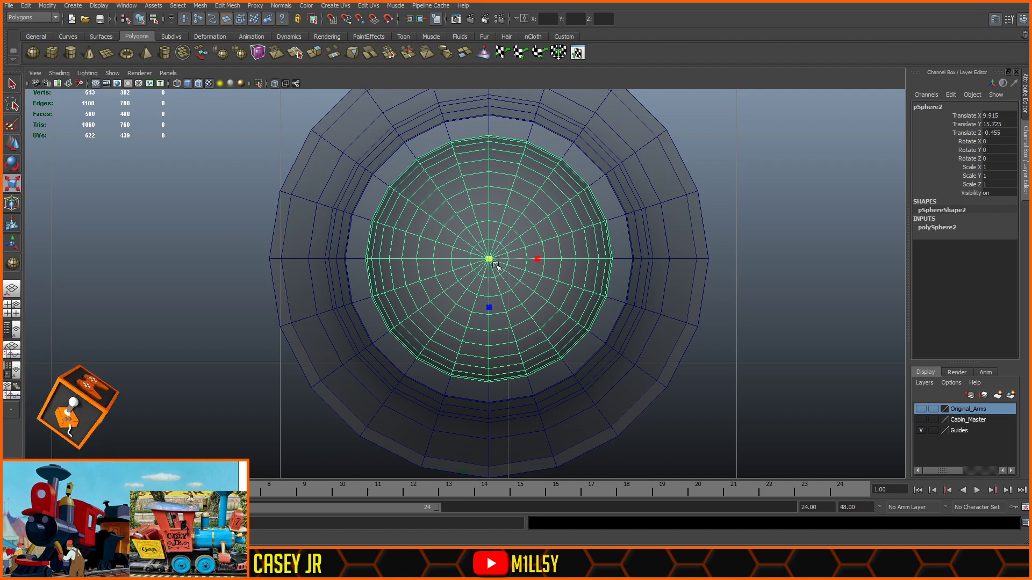
pyautogui.press('space')
pyautogui.press('space')
pyautogui.scroll(3, 410, 270)
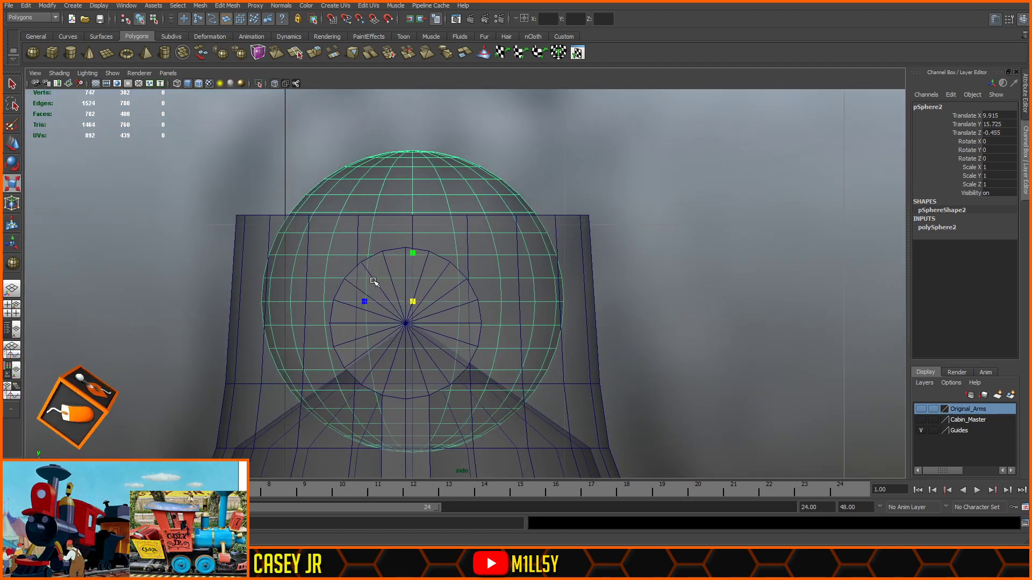
pyautogui.click(621, 300)
pyautogui.moveTo(617, 314); pyautogui.dragTo(258, 359)
pyautogui.press('Delete')
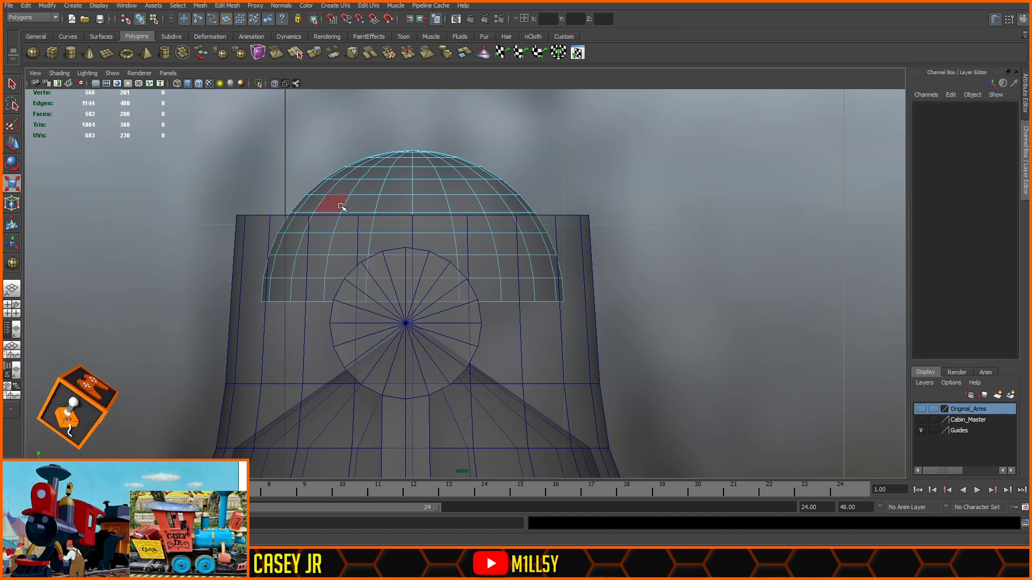
pyautogui.press('F8')
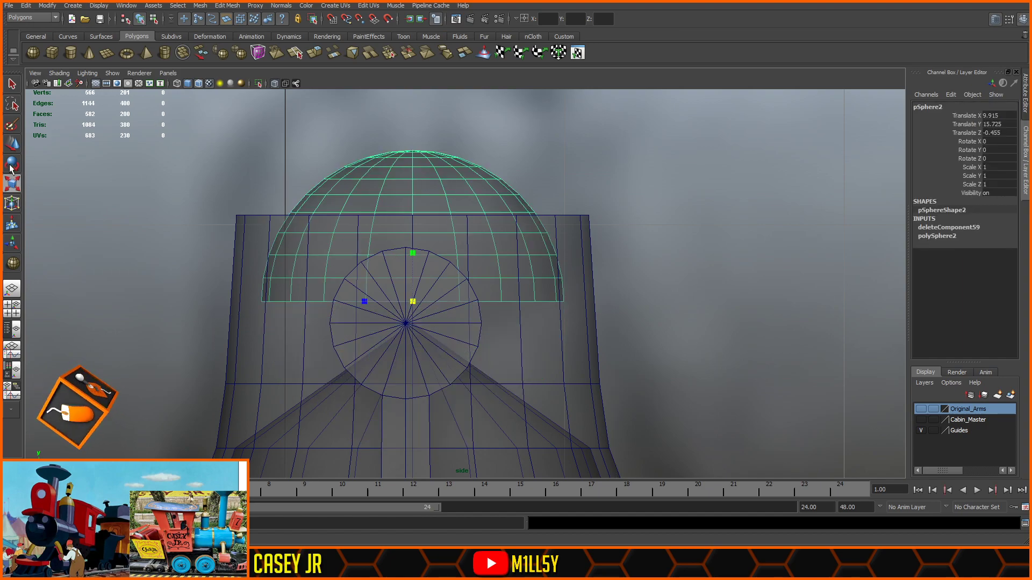
# - Raise the dome to about Y 16.034, level with the bell's open top, and scale it uniformly to about 1.164 to fit the opening
pyautogui.press('w')
pyautogui.moveTo(414, 268); pyautogui.dragTo(463, 214)
pyautogui.keyDown('alt'); pyautogui.moveTo(382, 210); pyautogui.dragTo(412, 255, button='middle'); pyautogui.keyUp('alt')
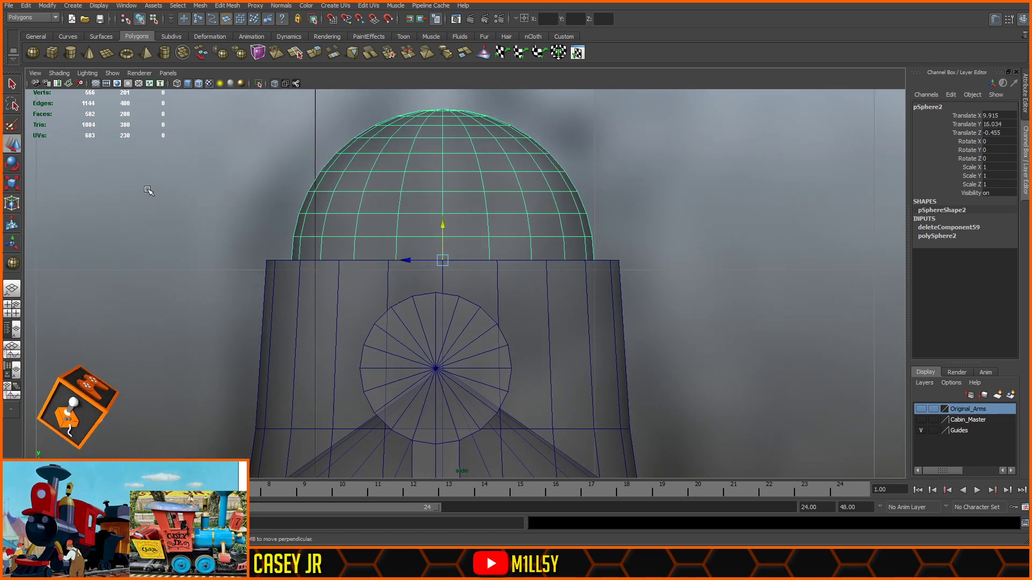
pyautogui.scroll(2, 169, 193)
pyautogui.press('r')
pyautogui.moveTo(441, 260); pyautogui.dragTo(487, 263)
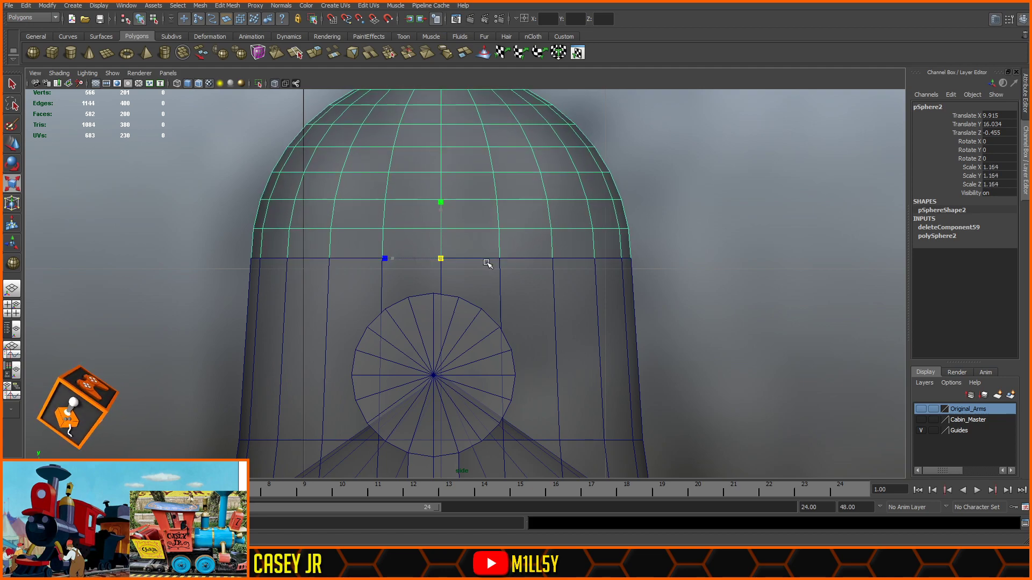
# - Combine the dome and the bell body into one mesh and merge the overlapping vertices along their seam
pyautogui.click(525, 275)
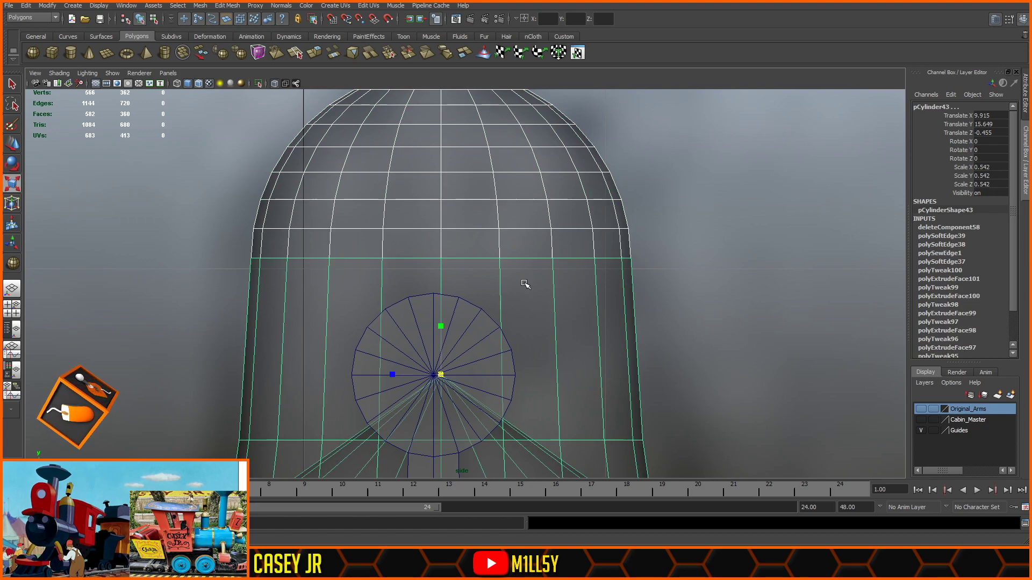
pyautogui.click(182, 53)
pyautogui.keyDown('alt'); pyautogui.moveTo(384, 242); pyautogui.dragTo(433, 239, button='right'); pyautogui.keyUp('alt')
pyautogui.moveTo(754, 228); pyautogui.dragTo(148, 266)
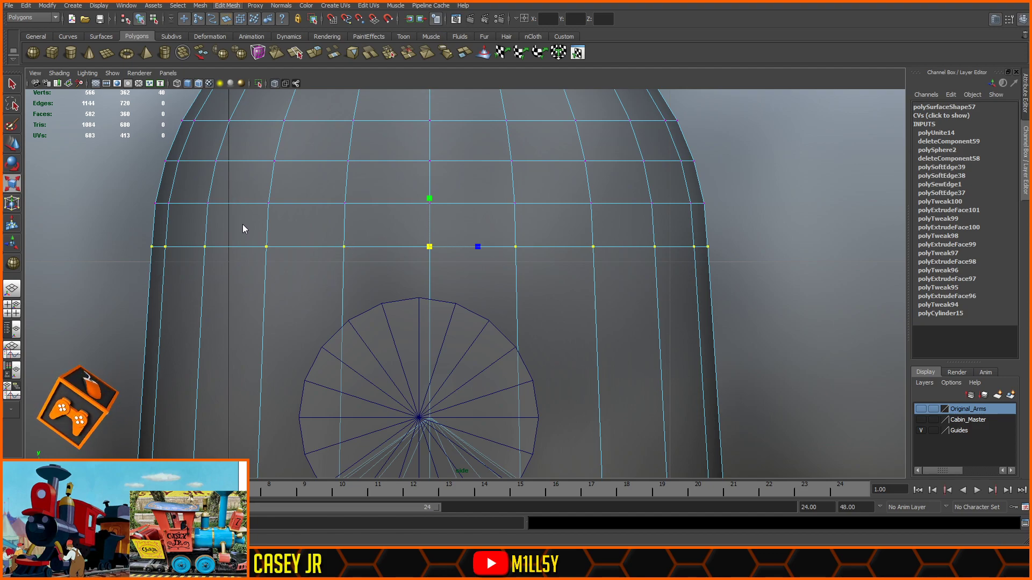
pyautogui.click(248, 241)
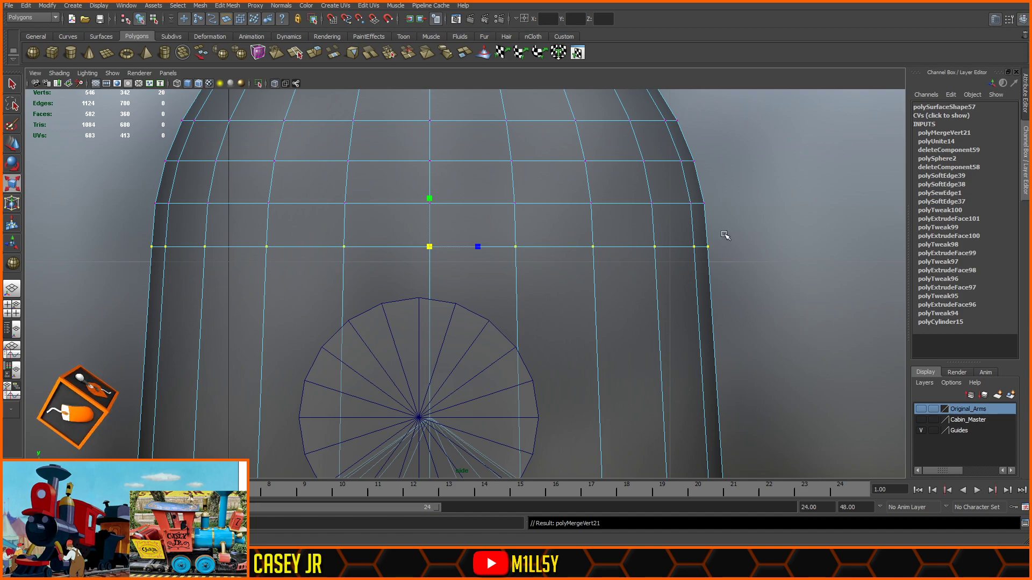
# - Examine the joined bell in perspective and compare its outline with the side-view reference
pyautogui.press('space')
pyautogui.press('space')
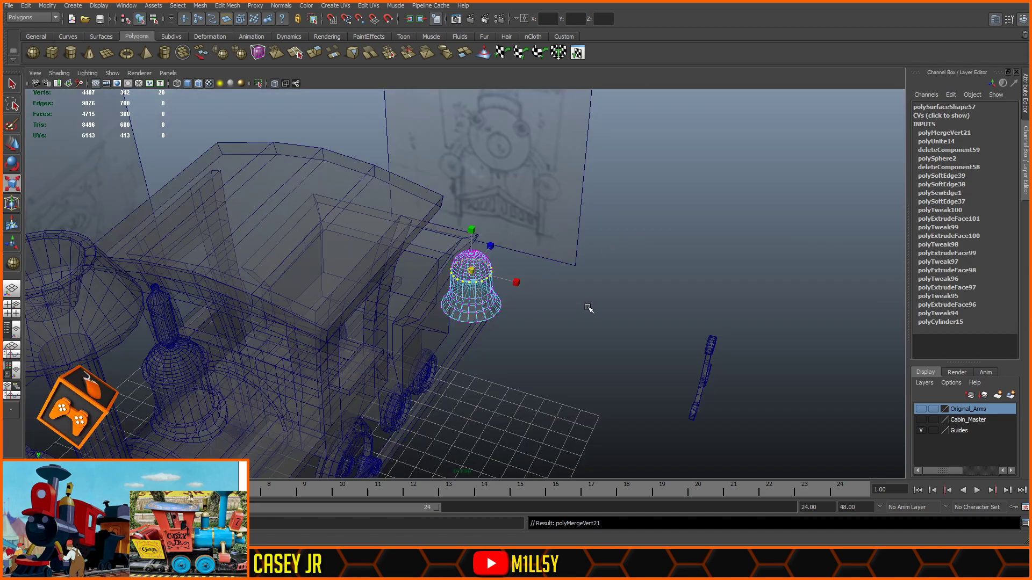
pyautogui.scroll(3, 589, 309)
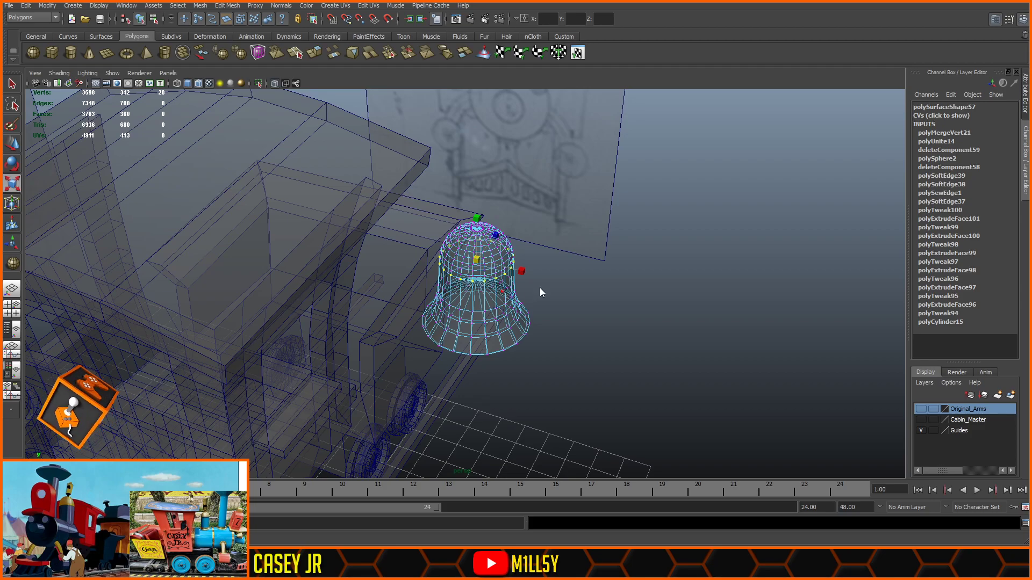
pyautogui.press('space')
pyautogui.press('space')
pyautogui.scroll(-8, 350, 108)
pyautogui.scroll(5, 473, 215)
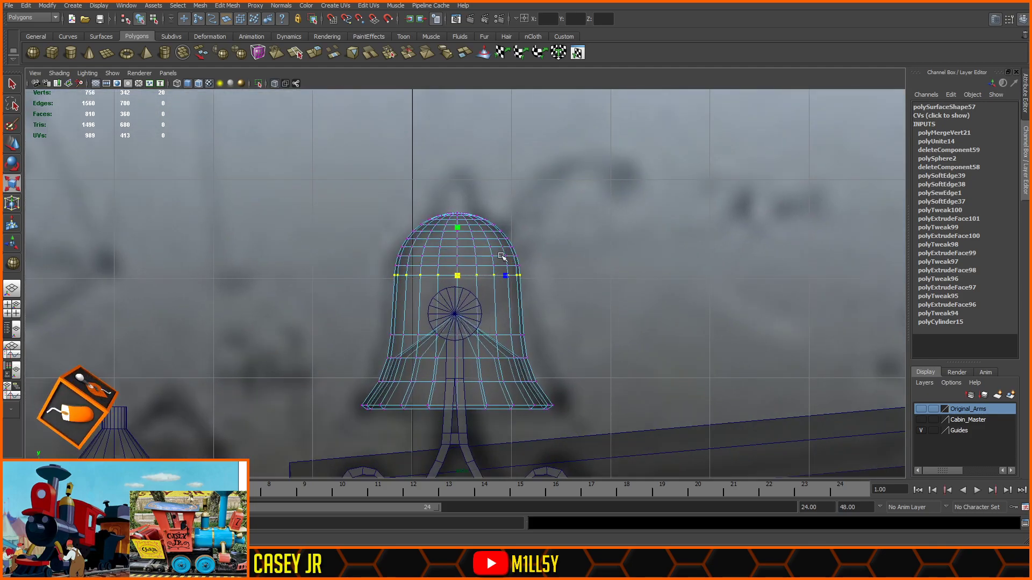
# - Turn off X-ray shading and reselect the merged bell as a whole object in the side view
pyautogui.click(188, 83)
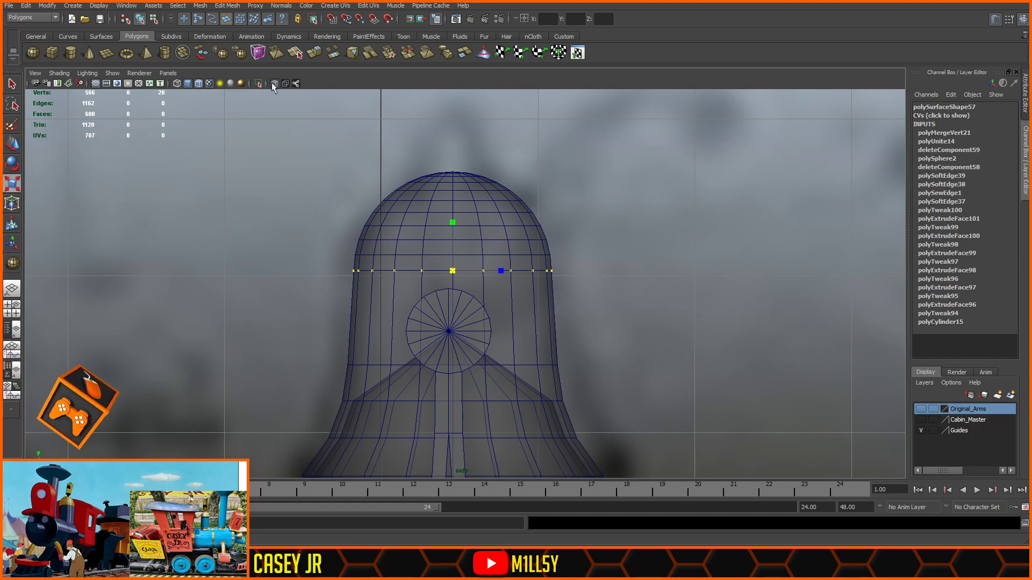
pyautogui.click(274, 83)
pyautogui.press('space')
pyautogui.press('space')
pyautogui.keyDown('alt'); pyautogui.moveTo(610, 311); pyautogui.dragTo(654, 304); pyautogui.keyUp('alt')
pyautogui.moveTo(486, 293); pyautogui.dragTo(508, 279, button='right')
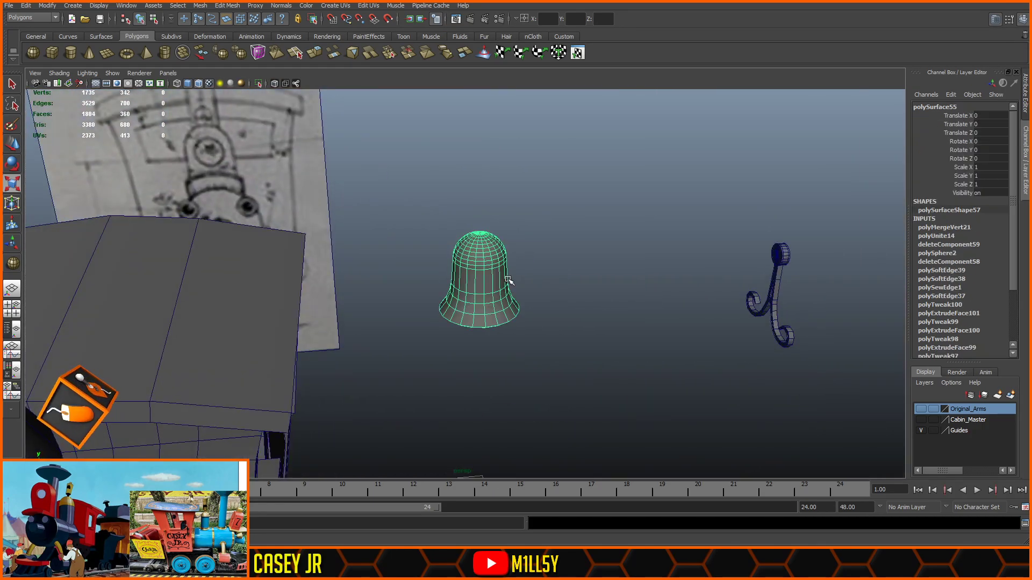
pyautogui.press('space')
pyautogui.press('space')
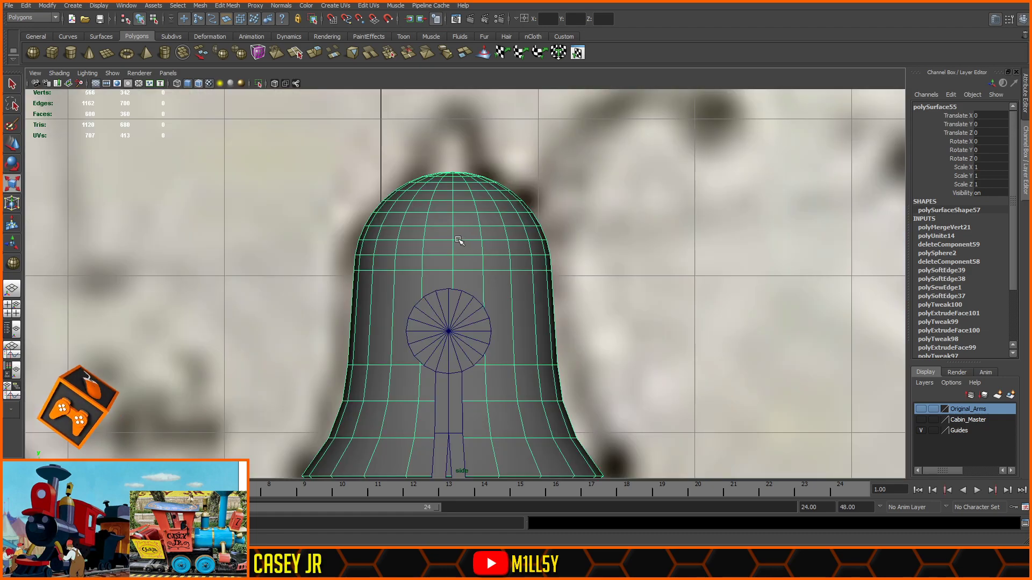
# - Select the dome's vertices, flatten them slightly in height and lower the crown, and return to perspective with nothing selected
pyautogui.press('F8')
pyautogui.moveTo(616, 150); pyautogui.dragTo(258, 301)
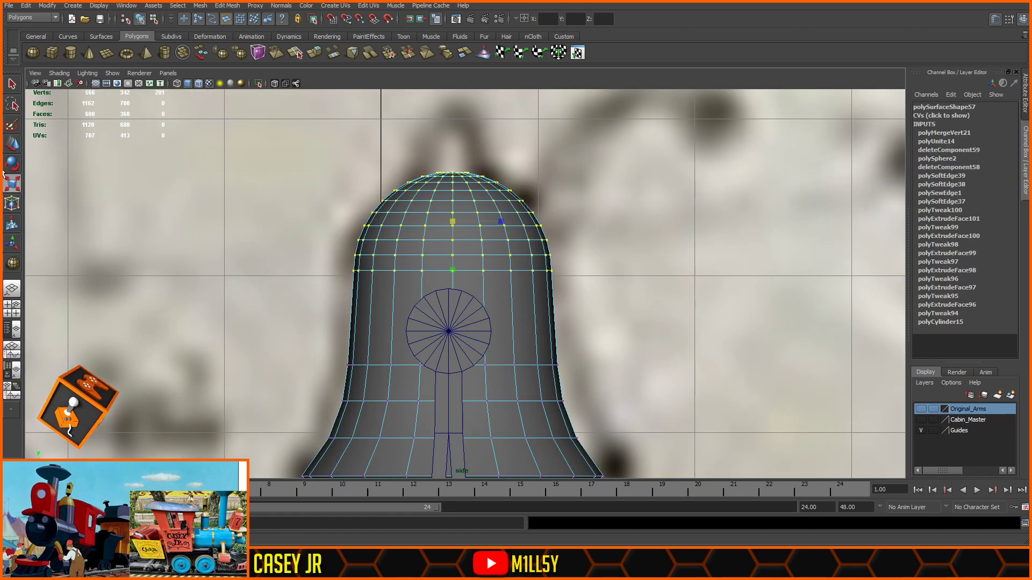
pyautogui.moveTo(453, 273); pyautogui.dragTo(446, 264)
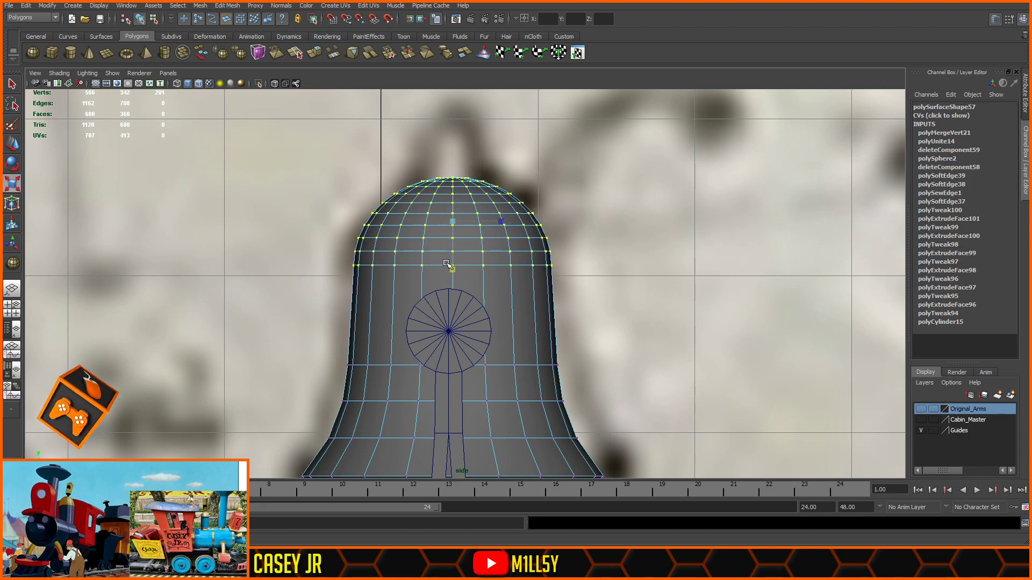
pyautogui.press('w')
pyautogui.moveTo(451, 193); pyautogui.dragTo(451, 200)
pyautogui.moveTo(465, 250); pyautogui.dragTo(494, 230, button='right')
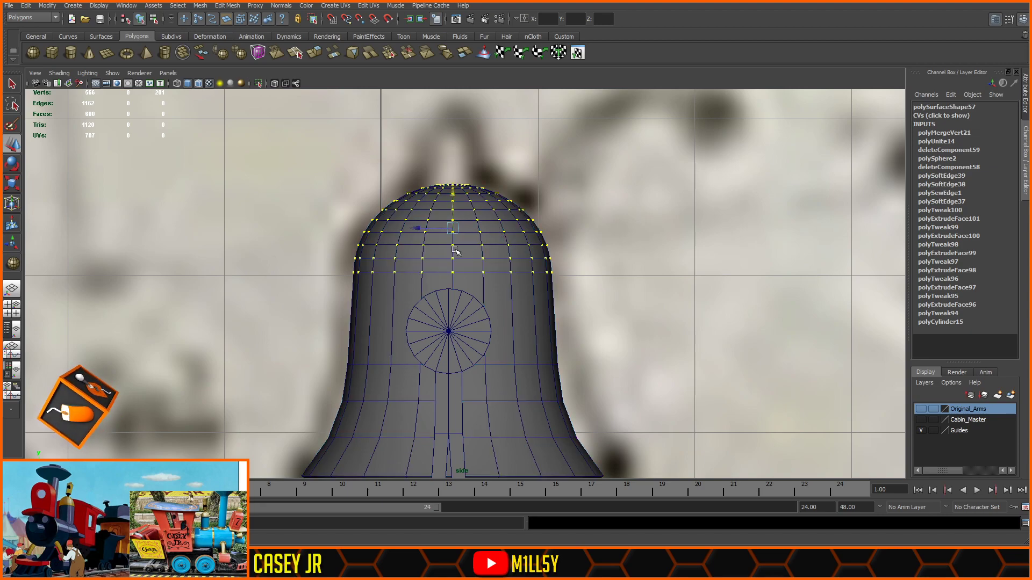
pyautogui.press('space')
pyautogui.keyDown('alt'); pyautogui.moveTo(461, 230); pyautogui.dragTo(559, 258); pyautogui.keyUp('alt')
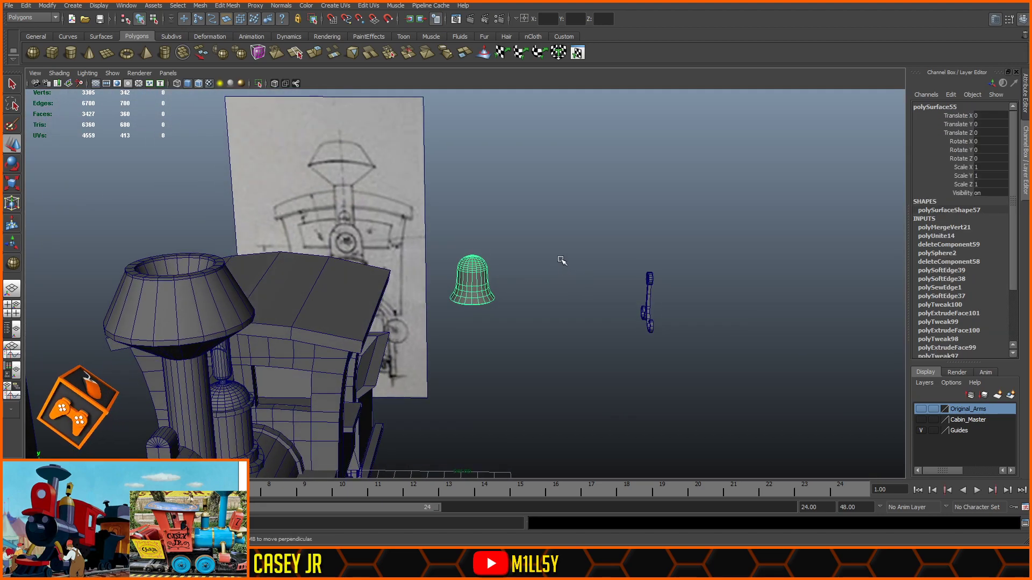
pyautogui.click(562, 261)
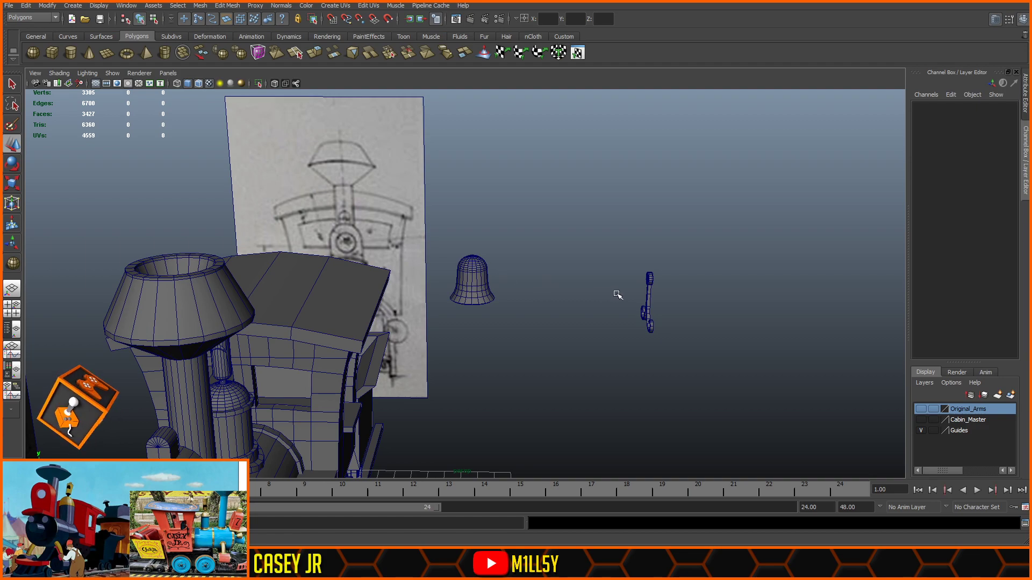
# - Move the scrolled bracket along X to about -6.312 so that it stands beside the bell
pyautogui.click(648, 292)
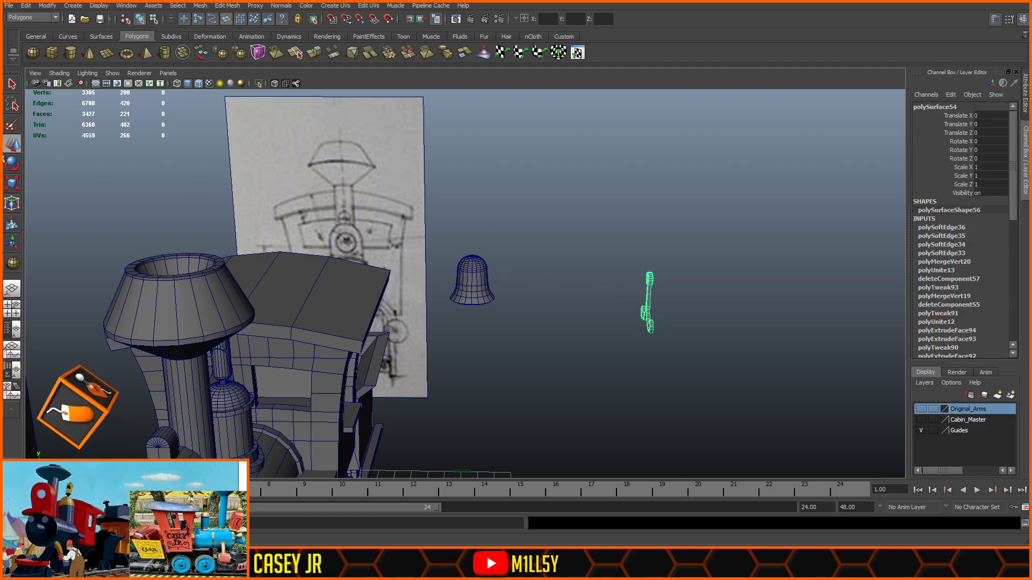
pyautogui.press('w')
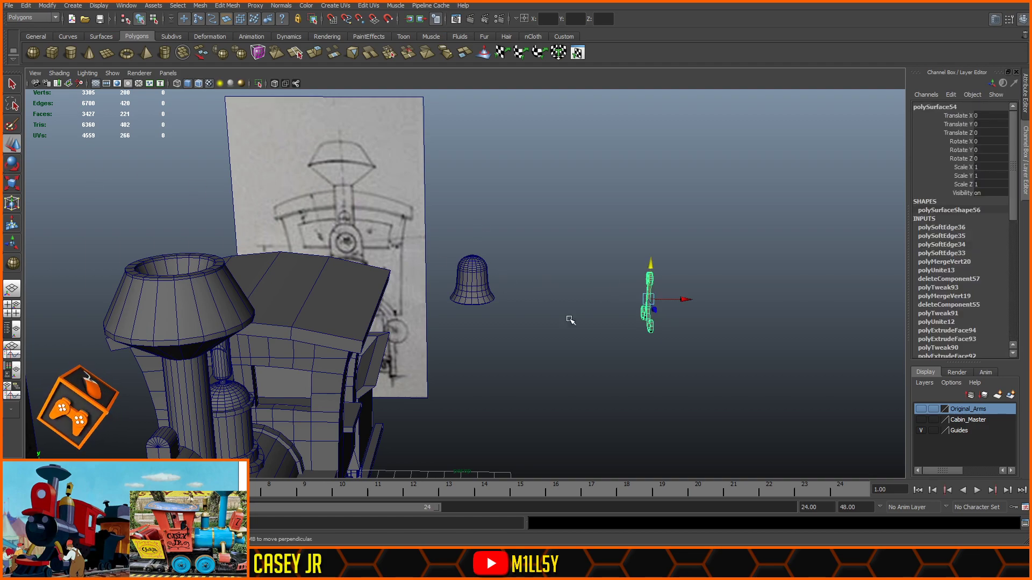
pyautogui.moveTo(686, 299); pyautogui.dragTo(519, 286)
pyautogui.keyDown('alt'); pyautogui.moveTo(519, 285); pyautogui.dragTo(559, 299, button='middle'); pyautogui.keyUp('alt')
# - Hide the Guides layer and move the bell and bracket together along X by about -6.266 toward the cabin
pyautogui.keyDown('shift'); pyautogui.click(518, 287); pyautogui.keyUp('shift')
pyautogui.click(537, 295)
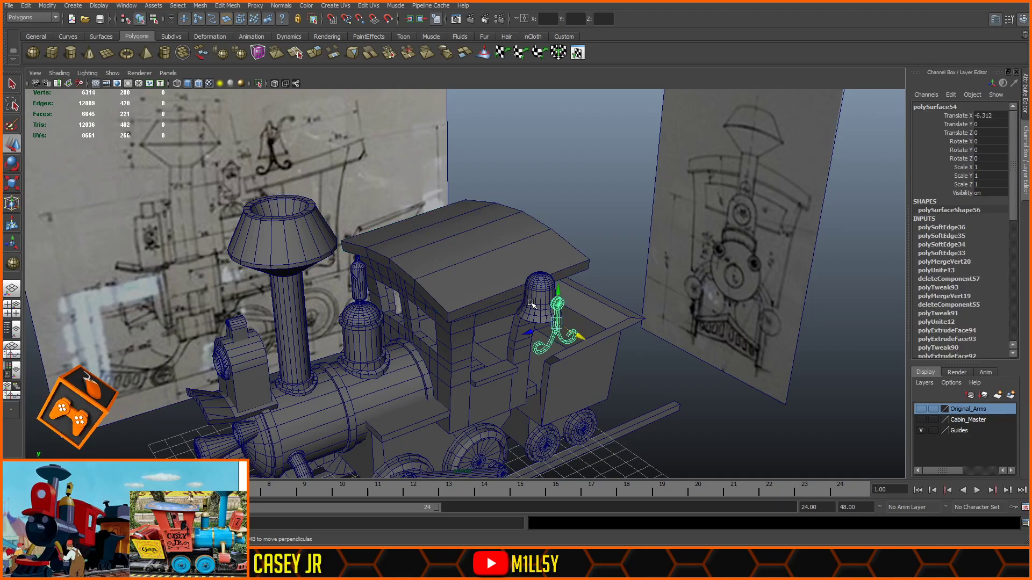
pyautogui.click(920, 431)
pyautogui.keyDown('alt'); pyautogui.moveTo(626, 396); pyautogui.dragTo(702, 411); pyautogui.keyUp('alt')
pyautogui.keyDown('alt'); pyautogui.moveTo(620, 367); pyautogui.dragTo(727, 399, button='middle'); pyautogui.keyUp('alt')
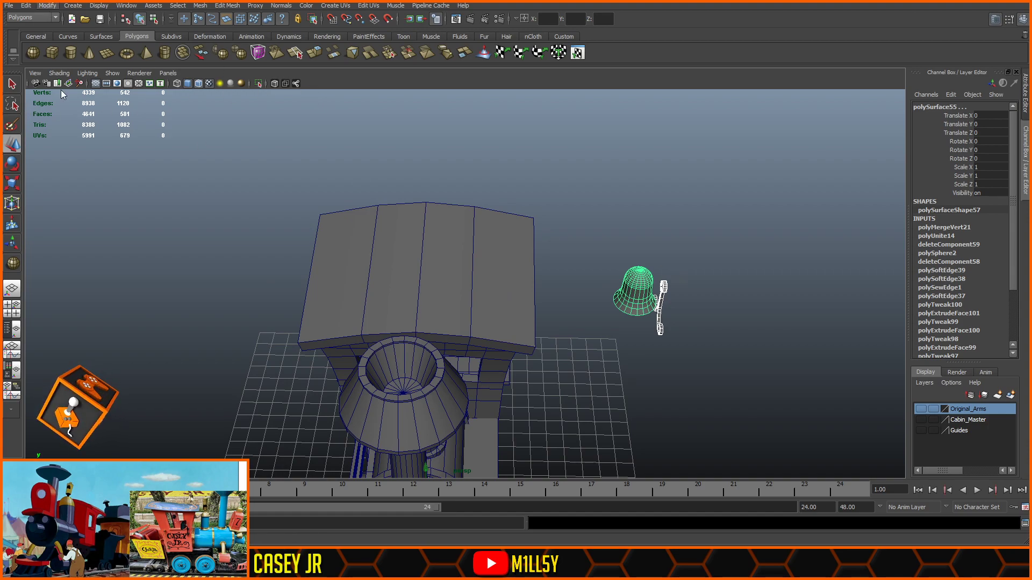
pyautogui.moveTo(669, 286); pyautogui.dragTo(554, 269)
# - Shift the bracket along X to about -12.963, close against the bell beside the cabin roof, and select both objects
pyautogui.keyDown('alt'); pyautogui.moveTo(609, 320); pyautogui.dragTo(571, 216, button='middle'); pyautogui.keyUp('alt')
pyautogui.press('f')
pyautogui.scroll(-5, 567, 222)
pyautogui.scroll(-1, 561, 248)
pyautogui.keyDown('alt'); pyautogui.moveTo(582, 291); pyautogui.dragTo(503, 323); pyautogui.keyUp('alt')
pyautogui.keyDown('alt'); pyautogui.moveTo(504, 323); pyautogui.dragTo(488, 257, button='middle'); pyautogui.keyUp('alt')
pyautogui.scroll(6, 485, 246)
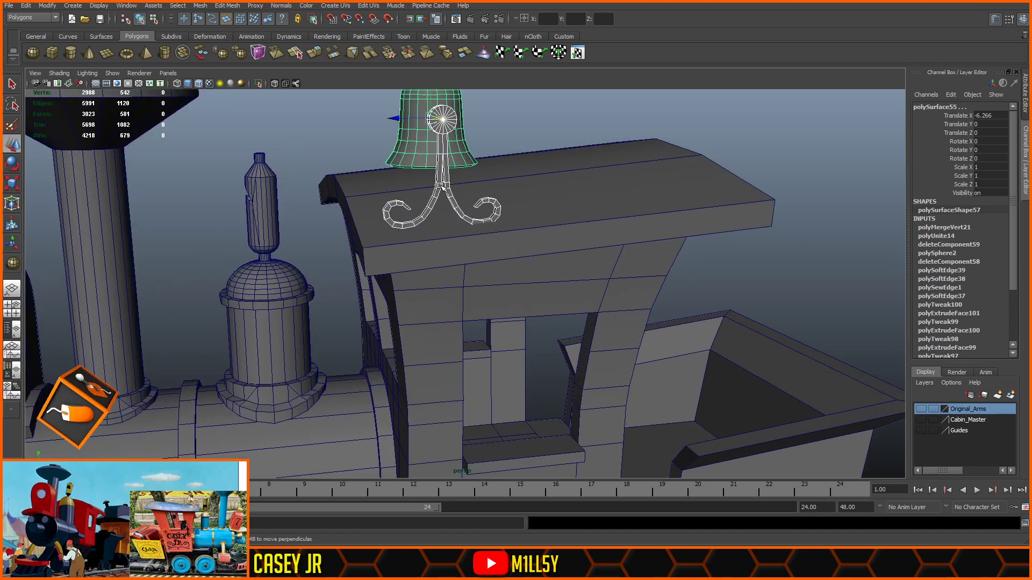
pyautogui.click(442, 183)
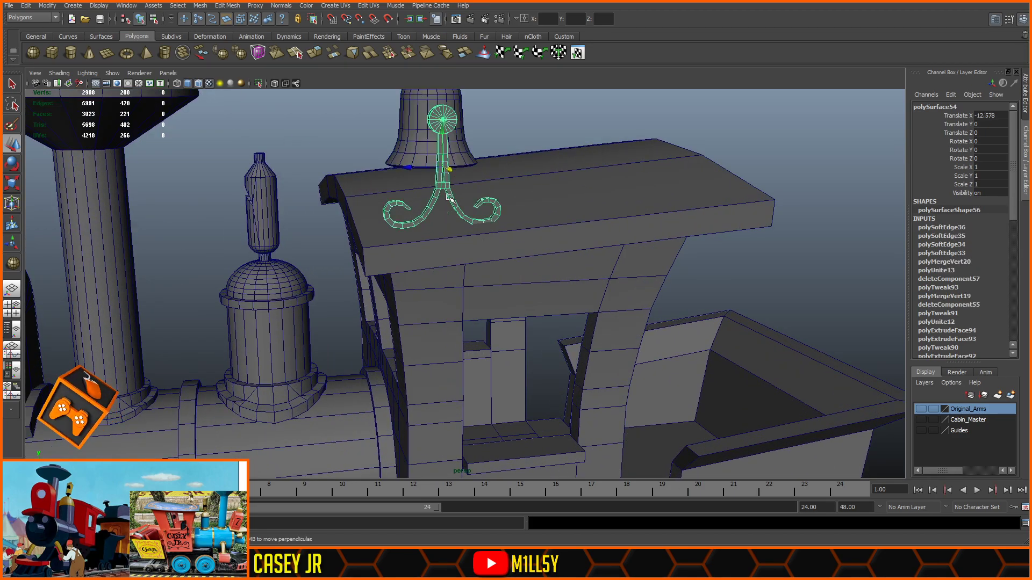
pyautogui.click(427, 139)
pyautogui.keyDown('alt'); pyautogui.moveTo(446, 195); pyautogui.dragTo(522, 231); pyautogui.keyUp('alt')
pyautogui.keyDown('shift'); pyautogui.click(565, 193); pyautogui.keyUp('shift')
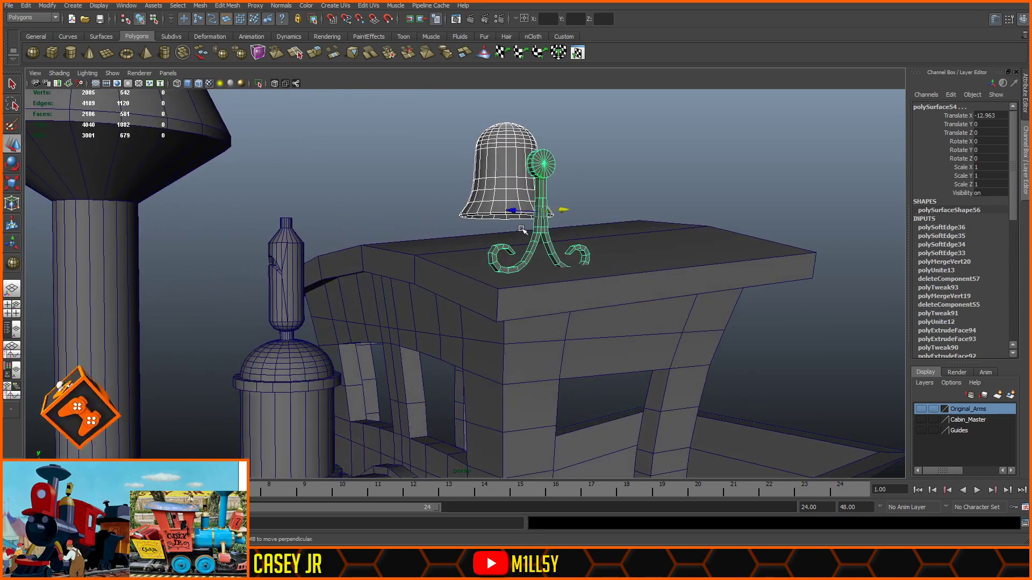
# - Select the bracket alone and, in the side view, raise the vertices of its rear scroll to follow the sloping cabin roof
pyautogui.click(595, 167)
pyautogui.click(541, 168)
pyautogui.press('space')
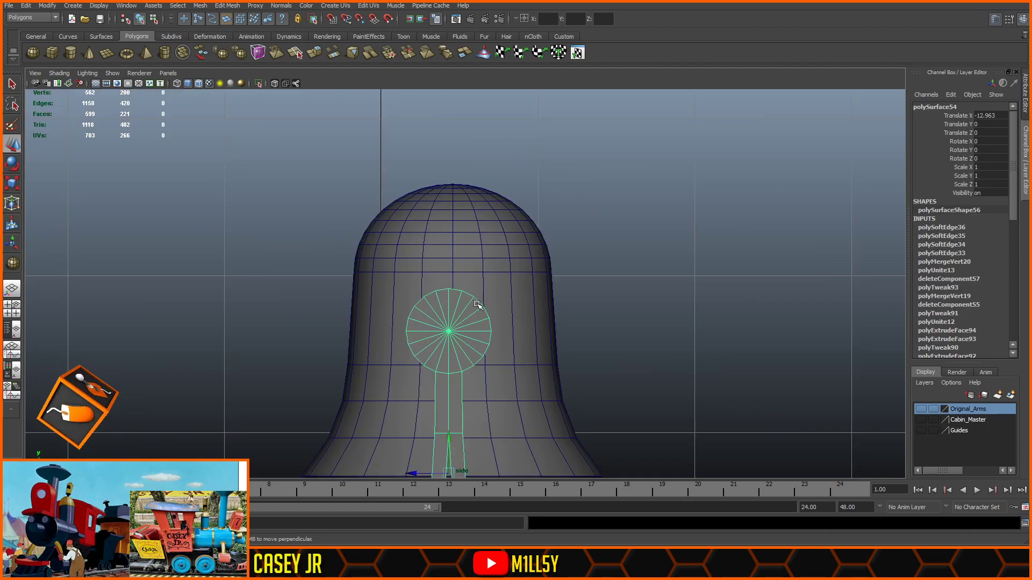
pyautogui.keyDown('alt'); pyautogui.moveTo(479, 309); pyautogui.dragTo(465, 90, button='middle'); pyautogui.keyUp('alt')
pyautogui.keyDown('alt'); pyautogui.moveTo(532, 265); pyautogui.dragTo(501, 167, button='middle'); pyautogui.keyUp('alt')
pyautogui.keyDown('alt'); pyautogui.moveTo(492, 253); pyautogui.dragTo(475, 204, button='middle'); pyautogui.keyUp('alt')
pyautogui.click(275, 83)
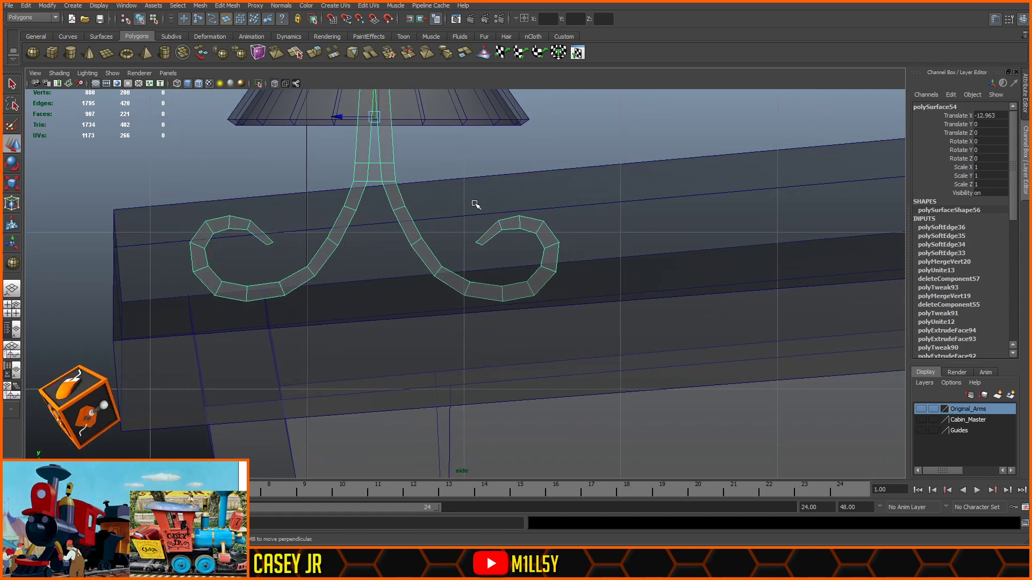
pyautogui.click(275, 83)
pyautogui.press('F8')
pyautogui.moveTo(623, 195); pyautogui.dragTo(430, 269)
pyautogui.keyDown('shift'); pyautogui.moveTo(424, 233); pyautogui.dragTo(397, 266); pyautogui.keyUp('shift')
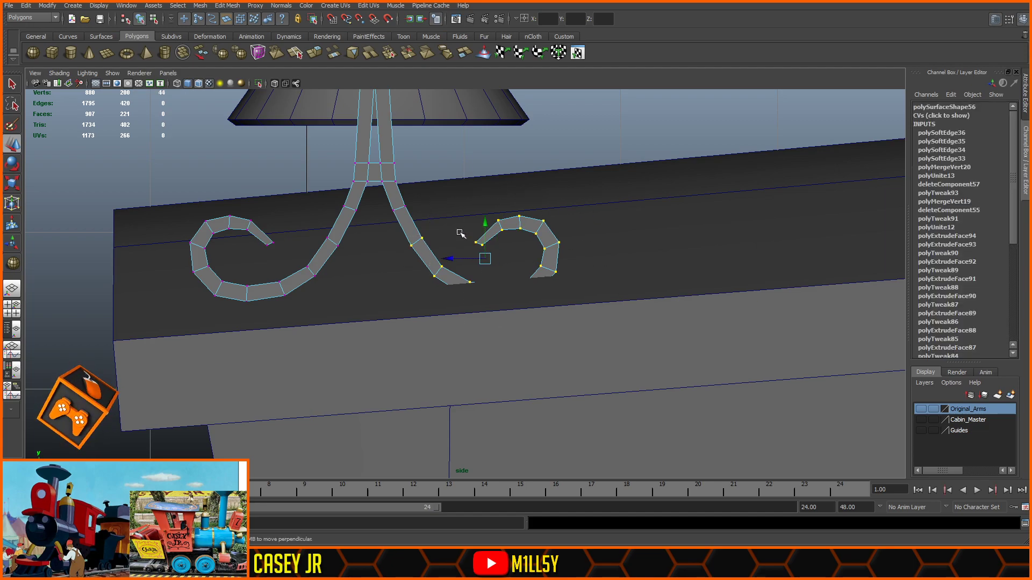
pyautogui.moveTo(485, 222); pyautogui.dragTo(483, 200)
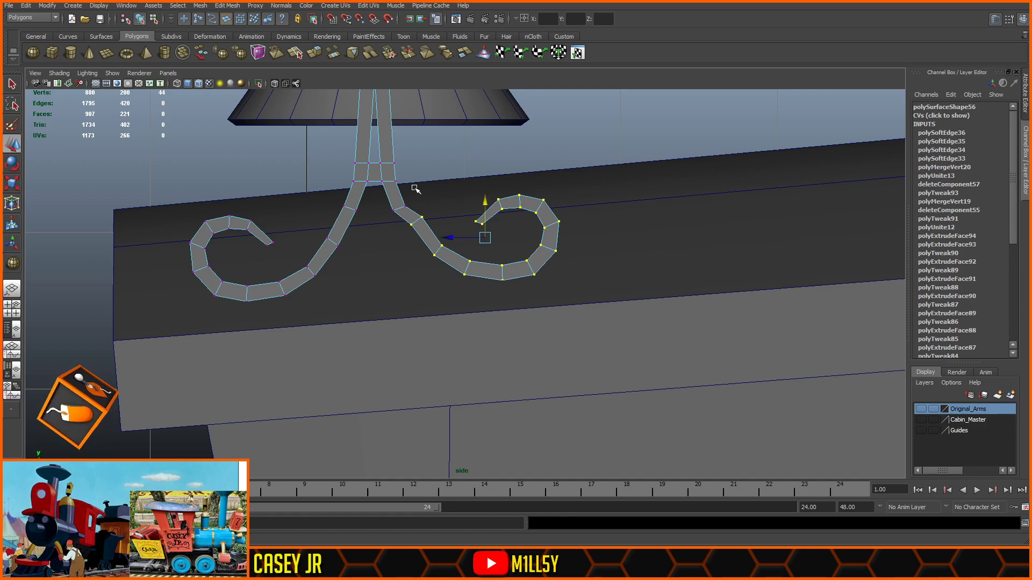
# - Adjust the vertices between the bracket's stem and raised scroll into a smooth curve and return to perspective with nothing selected
pyautogui.moveTo(413, 201)
pyautogui.mouseDown()
pyautogui.moveTo(389, 214)
pyautogui.moveTo(399, 204)
pyautogui.mouseUp()
pyautogui.moveTo(410, 156); pyautogui.dragTo(391, 168)
pyautogui.hotkey('ctrl', 'z')
pyautogui.hotkey('ctrl', 'z')
pyautogui.hotkey('ctrl', 'z')
pyautogui.hotkey('ctrl', 'z')
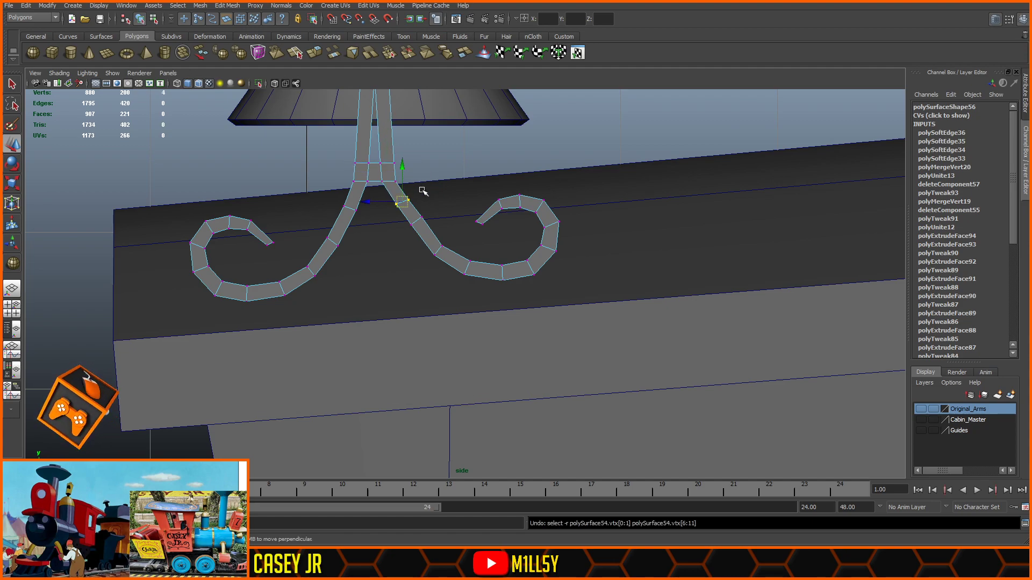
pyautogui.moveTo(396, 207); pyautogui.dragTo(440, 251)
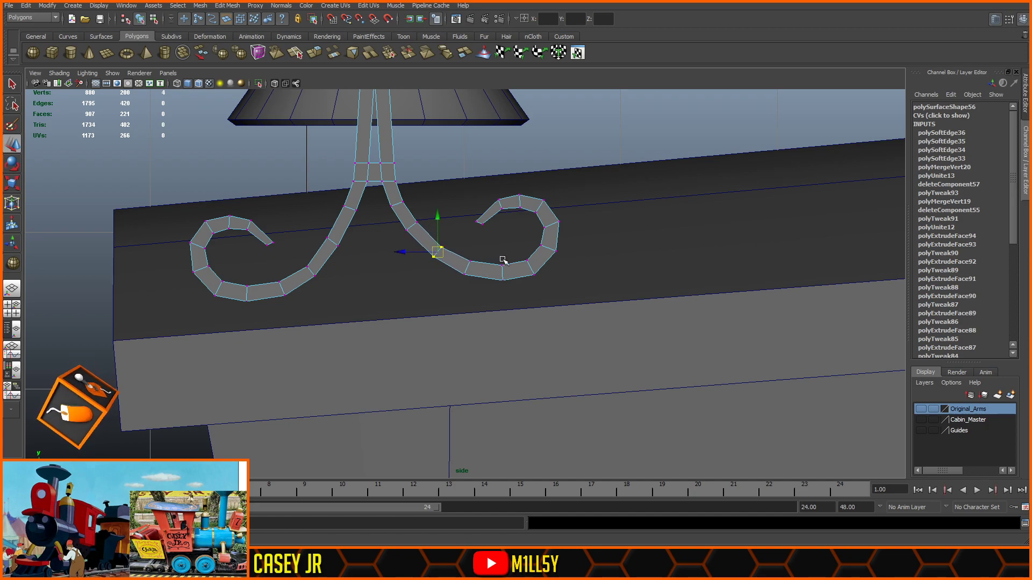
pyautogui.press('F8')
pyautogui.press('space')
pyautogui.press('space')
pyautogui.click(642, 161)
# - Duplicate the scrolled bracket and move the copy along X to about -15.36, on the opposite side of the bell
pyautogui.keyDown('alt'); pyautogui.moveTo(644, 162); pyautogui.dragTo(591, 161); pyautogui.keyUp('alt')
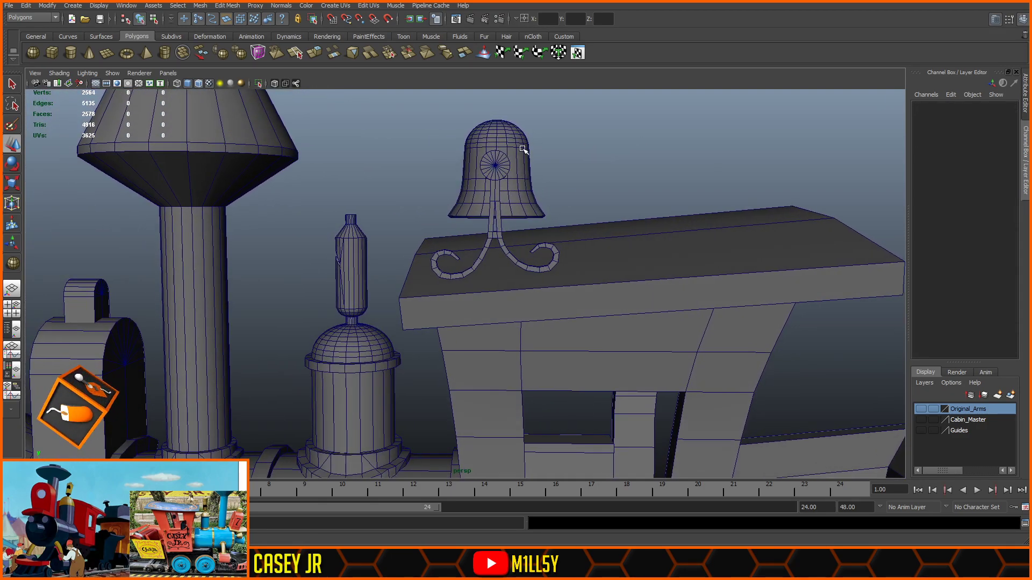
pyautogui.keyDown('alt'); pyautogui.moveTo(522, 149); pyautogui.dragTo(584, 186); pyautogui.keyUp('alt')
pyautogui.keyDown('alt'); pyautogui.moveTo(606, 258); pyautogui.dragTo(645, 309); pyautogui.keyUp('alt')
pyautogui.click(555, 209)
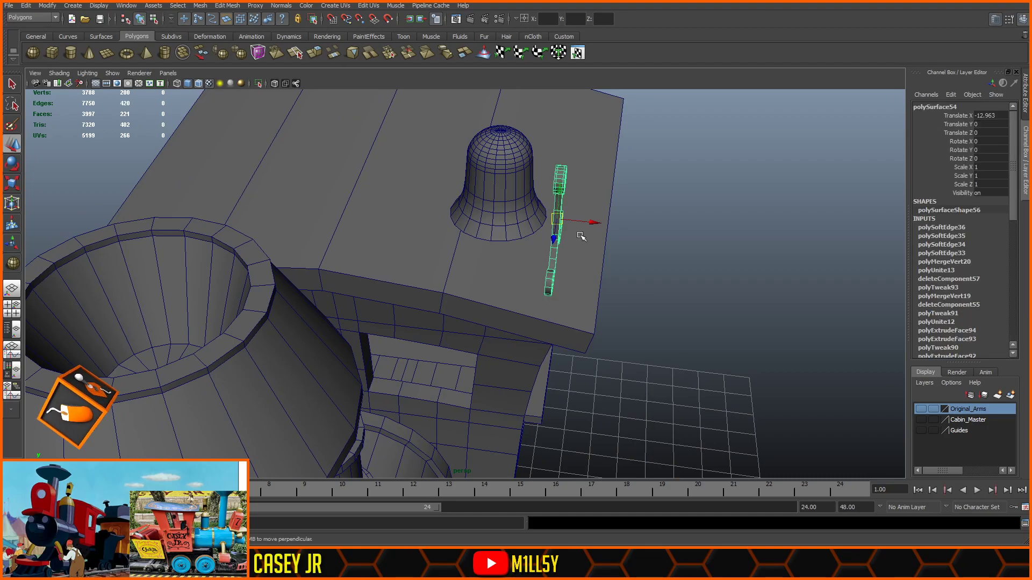
pyautogui.hotkey('ctrl', 'd')
pyautogui.moveTo(593, 223); pyautogui.dragTo(437, 194)
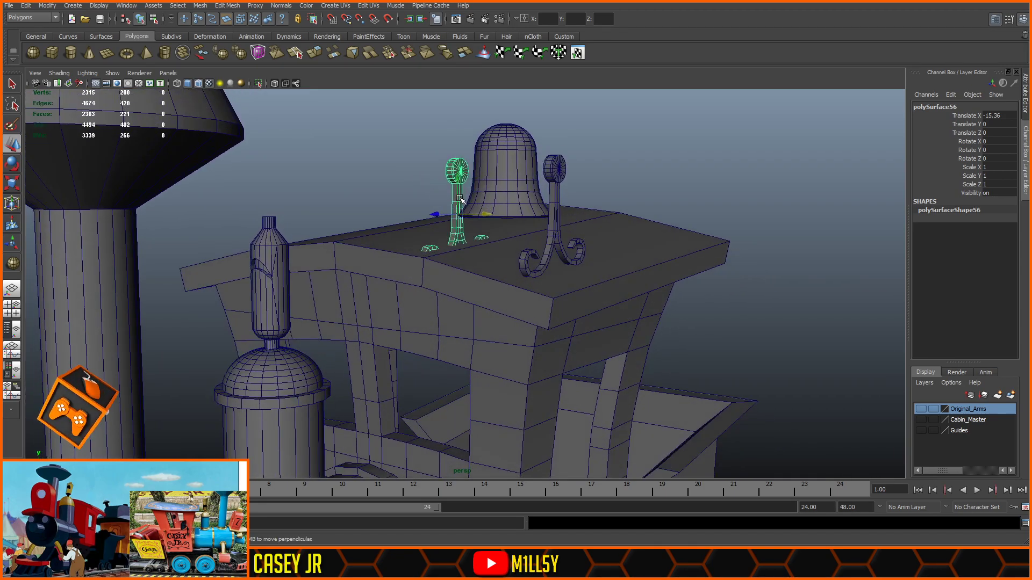
# - Raise the copied bracket's lower stem and scroll vertices above the roof and adjust the vertices just below its disc
pyautogui.moveTo(450, 198); pyautogui.dragTo(432, 198, button='right')
pyautogui.moveTo(498, 196); pyautogui.dragTo(373, 304)
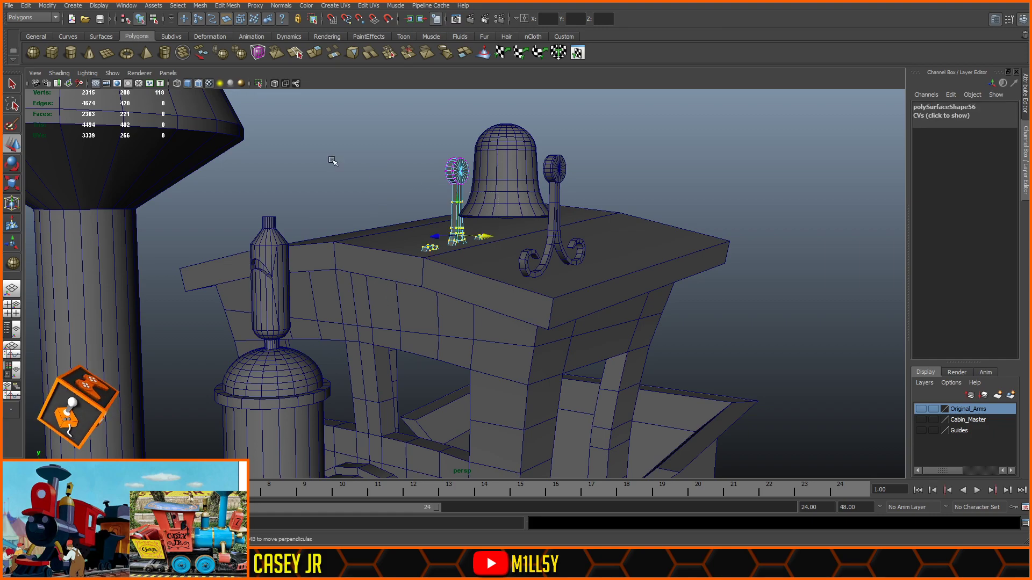
pyautogui.scroll(3, 437, 265)
pyautogui.moveTo(450, 178); pyautogui.dragTo(608, 176)
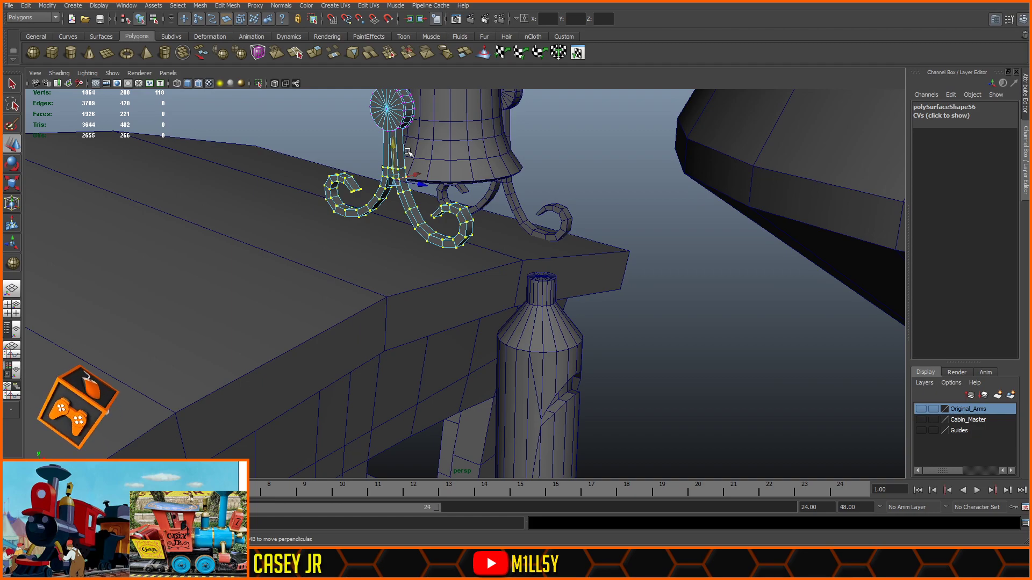
pyautogui.moveTo(392, 146); pyautogui.dragTo(262, 70)
pyautogui.hotkey('ctrl', 'z')
pyautogui.click(270, 83)
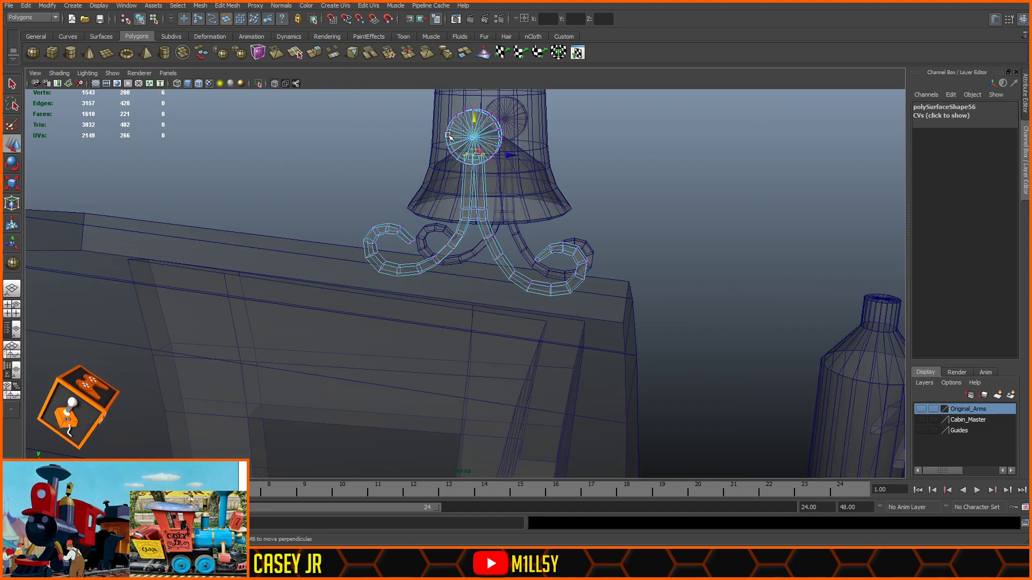
pyautogui.click(274, 83)
pyautogui.moveTo(451, 134)
pyautogui.keyDown('alt'); pyautogui.mouseDown()
pyautogui.moveTo(472, 130)
pyautogui.moveTo(442, 125)
pyautogui.moveTo(453, 110)
pyautogui.moveTo(451, 140)
pyautogui.moveTo(452, 128)
pyautogui.mouseUp(); pyautogui.keyUp('alt')
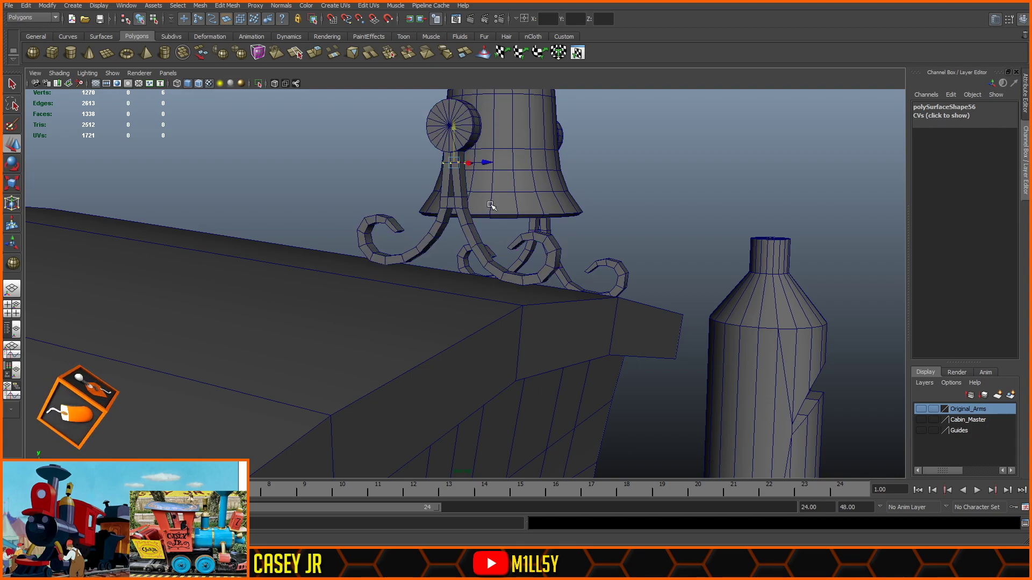
pyautogui.click(666, 188)
# - In the top view, move the bell along Z to about 0.025 to centre it between the two brackets, then deselect it
pyautogui.keyDown('alt'); pyautogui.moveTo(667, 188); pyautogui.dragTo(566, 189); pyautogui.keyUp('alt')
pyautogui.scroll(-4, 566, 188)
pyautogui.keyDown('alt'); pyautogui.moveTo(714, 214); pyautogui.dragTo(567, 255); pyautogui.keyUp('alt')
pyautogui.keyDown('alt'); pyautogui.moveTo(373, 264); pyautogui.dragTo(604, 241, button='middle'); pyautogui.keyUp('alt')
pyautogui.scroll(6, 591, 238)
pyautogui.keyDown('alt'); pyautogui.moveTo(505, 227); pyautogui.dragTo(502, 253, button='middle'); pyautogui.keyUp('alt')
pyautogui.click(444, 235)
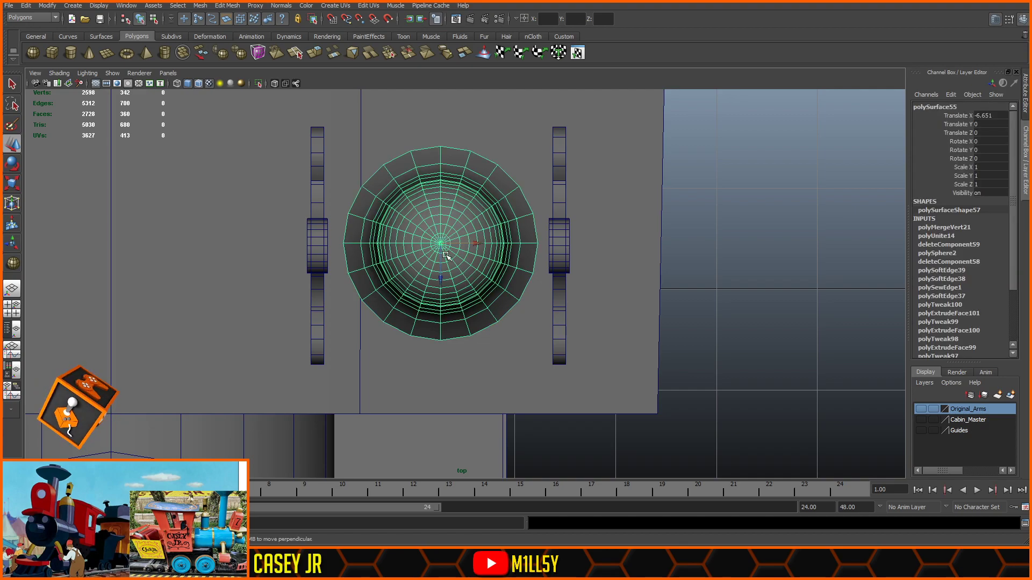
pyautogui.moveTo(439, 279); pyautogui.dragTo(439, 283)
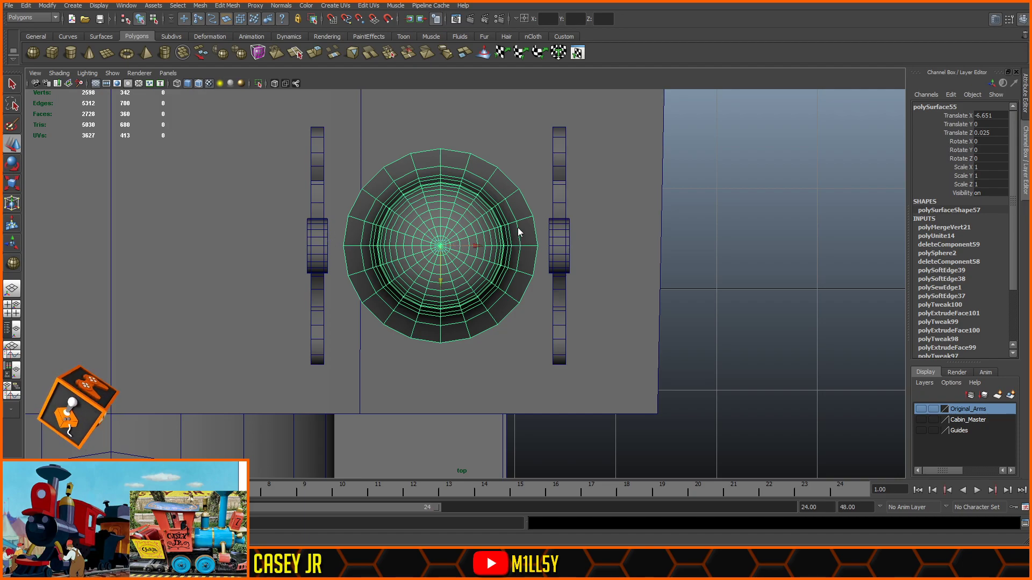
pyautogui.press('space')
pyautogui.press('space')
pyautogui.click(645, 231)
# - Create a small polygon pipe on the grid beside the locomotive and set its Rotate X to 90
pyautogui.scroll(-3, 733, 237)
pyautogui.keyDown('alt'); pyautogui.moveTo(734, 236); pyautogui.dragTo(595, 181); pyautogui.keyUp('alt')
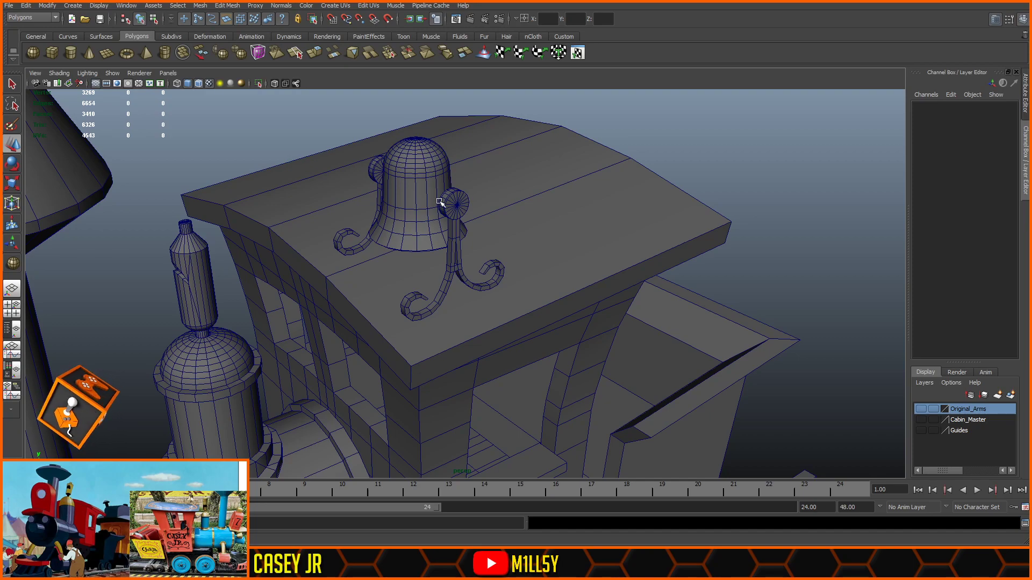
pyautogui.keyDown('alt'); pyautogui.moveTo(469, 199); pyautogui.dragTo(529, 190, button='middle'); pyautogui.keyUp('alt')
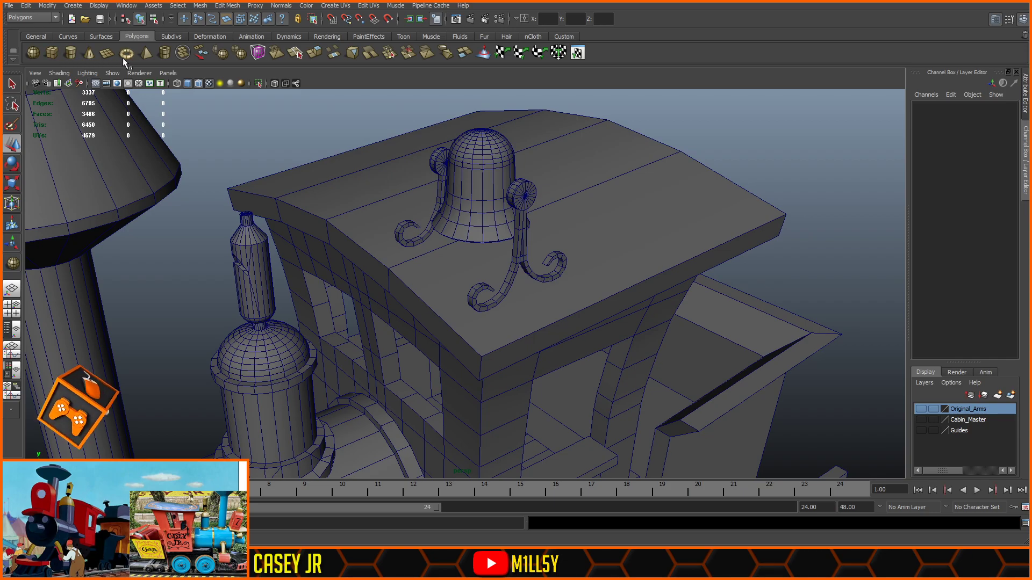
pyautogui.click(160, 54)
pyautogui.keyDown('alt'); pyautogui.moveTo(698, 366); pyautogui.dragTo(564, 366, button='right'); pyautogui.keyUp('alt')
pyautogui.keyDown('alt'); pyautogui.moveTo(564, 366); pyautogui.dragTo(719, 369); pyautogui.keyUp('alt')
pyautogui.keyDown('alt'); pyautogui.moveTo(719, 369); pyautogui.dragTo(522, 197, button='middle'); pyautogui.keyUp('alt')
pyautogui.keyDown('alt'); pyautogui.moveTo(522, 198); pyautogui.dragTo(487, 332, button='right'); pyautogui.keyUp('alt')
pyautogui.moveTo(480, 343); pyautogui.dragTo(501, 392)
pyautogui.click(7, 166)
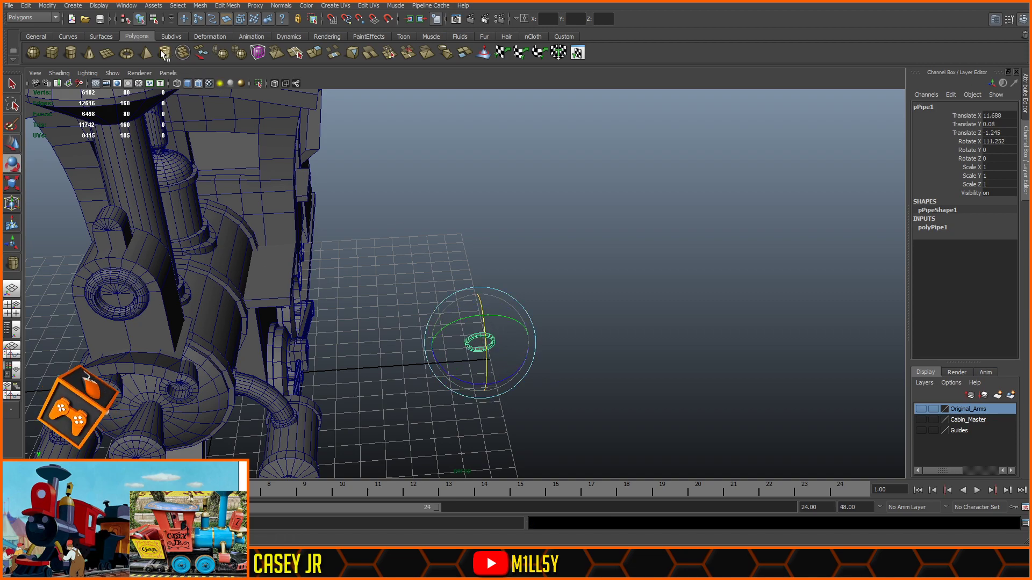
pyautogui.doubleClick(1007, 142)
pyautogui.write('90')
pyautogui.press('Return')
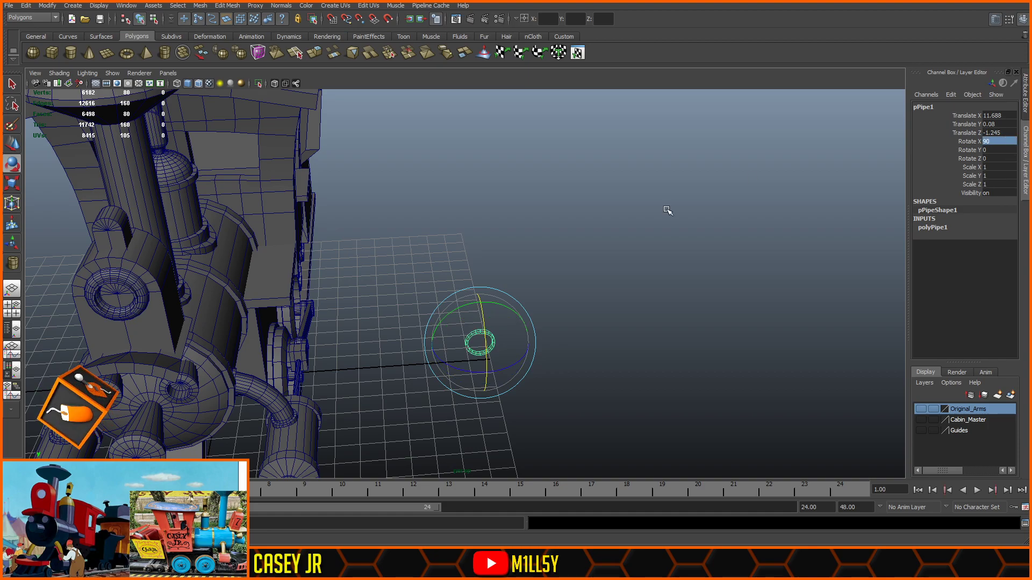
# - In the side view, raise the pipe to roof height beside the bell, at about Y 14.179 and Z -0.94
pyautogui.press('space')
pyautogui.press('space')
pyautogui.scroll(-8, 569, 270)
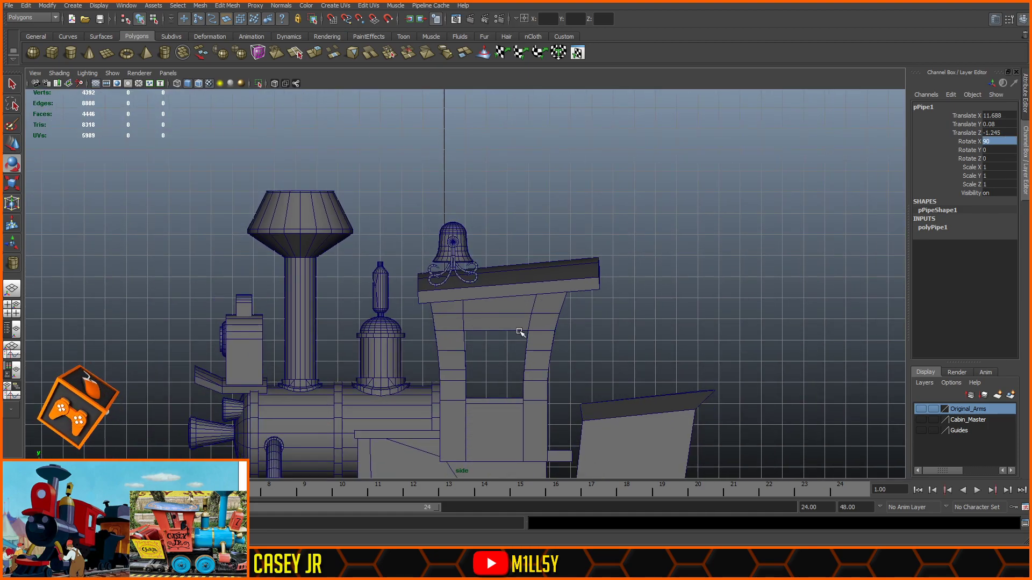
pyautogui.keyDown('alt'); pyautogui.moveTo(467, 384); pyautogui.dragTo(444, 173, button='middle'); pyautogui.keyUp('alt')
pyautogui.click(11, 149)
pyautogui.moveTo(457, 365); pyautogui.dragTo(451, 66)
pyautogui.keyDown('alt'); pyautogui.moveTo(476, 163); pyautogui.dragTo(500, 396, button='middle'); pyautogui.keyUp('alt')
pyautogui.scroll(6, 505, 340)
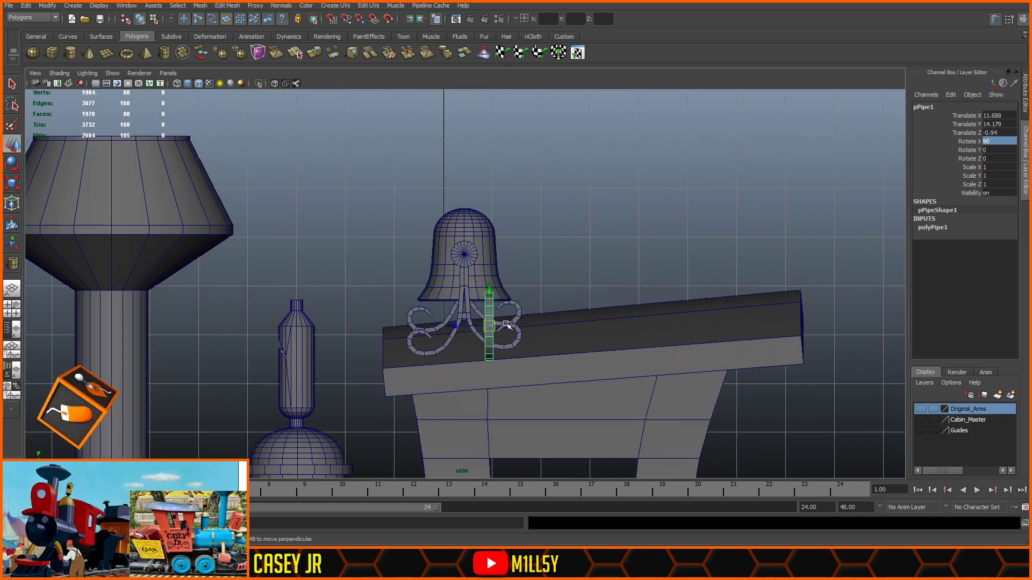
pyautogui.keyDown('alt'); pyautogui.moveTo(551, 243); pyautogui.dragTo(553, 280, button='middle'); pyautogui.keyUp('alt')
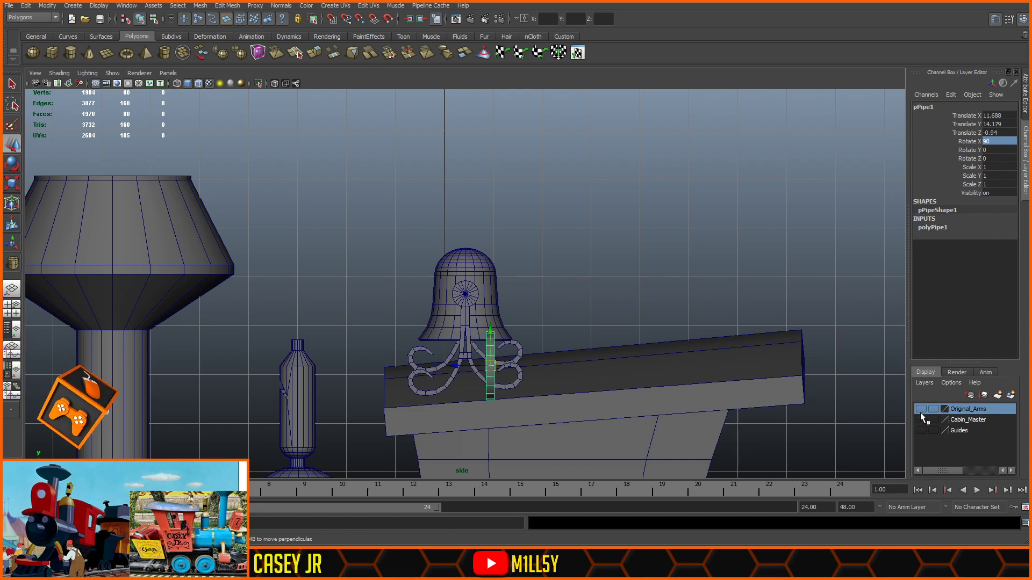
# - Show the Guides layer, move the pipe to the bell's crown at about Y 16.268, Z -0.445, and scale it in Y to about 1.679
pyautogui.click(921, 430)
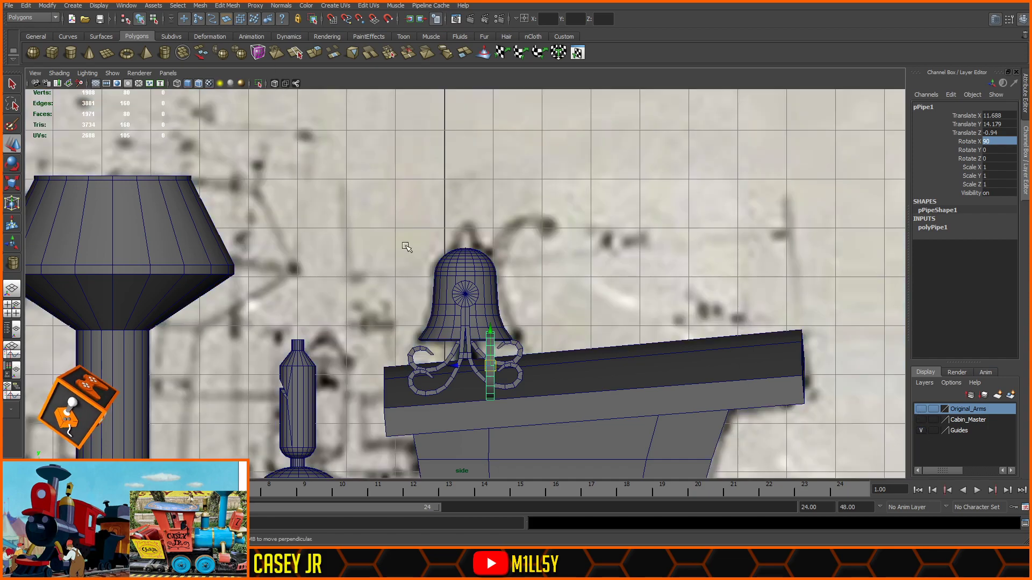
pyautogui.moveTo(501, 378); pyautogui.dragTo(469, 270)
pyautogui.press('r')
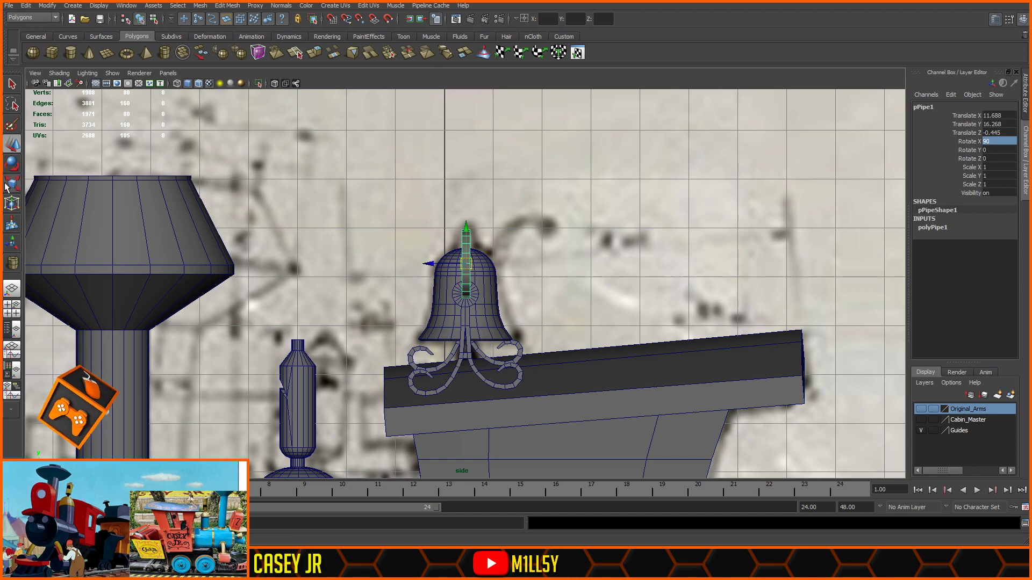
pyautogui.moveTo(422, 264); pyautogui.dragTo(385, 237)
# - In perspective, move the pipe along X to about 3.259 so that it surrounds the bell's crown
pyautogui.press('space')
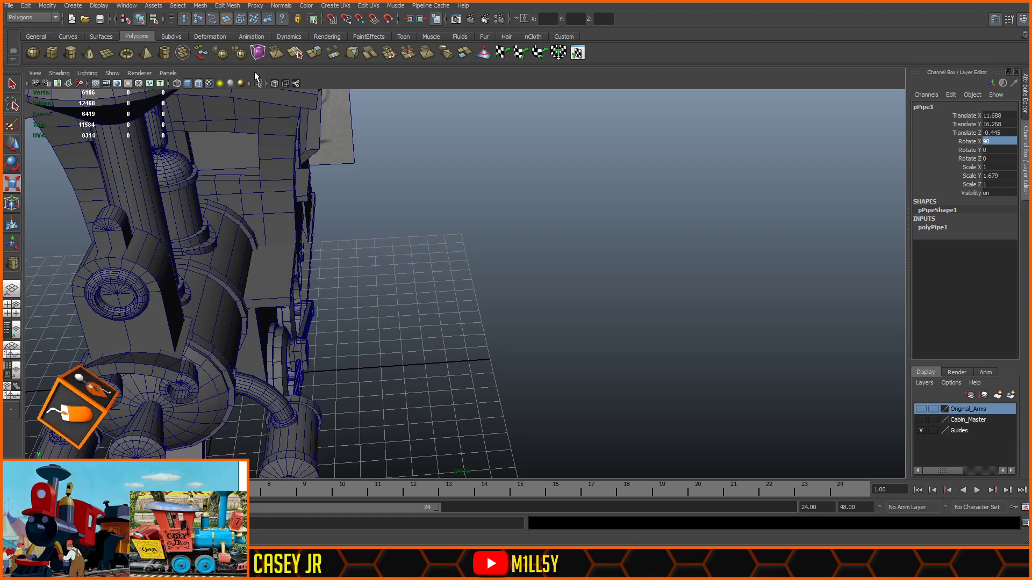
pyautogui.click(273, 83)
pyautogui.press('f')
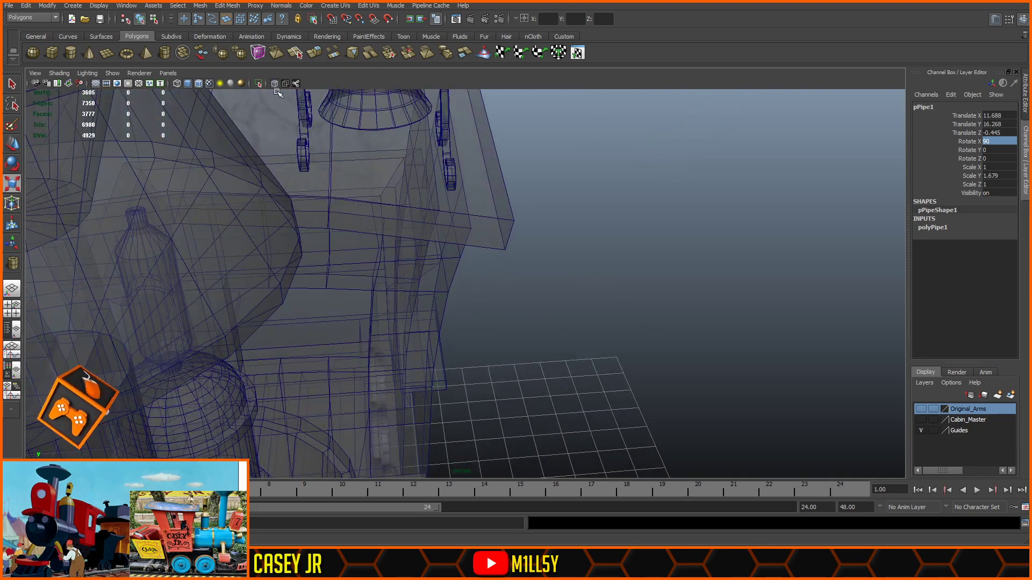
pyautogui.click(274, 83)
pyautogui.scroll(-3, 509, 166)
pyautogui.keyDown('alt'); pyautogui.moveTo(509, 166); pyautogui.dragTo(719, 227); pyautogui.keyUp('alt')
pyautogui.keyDown('alt'); pyautogui.moveTo(568, 136); pyautogui.dragTo(602, 230, button='middle'); pyautogui.keyUp('alt')
pyautogui.click(12, 145)
pyautogui.keyDown('alt'); pyautogui.moveTo(592, 180); pyautogui.dragTo(397, 226); pyautogui.keyUp('alt')
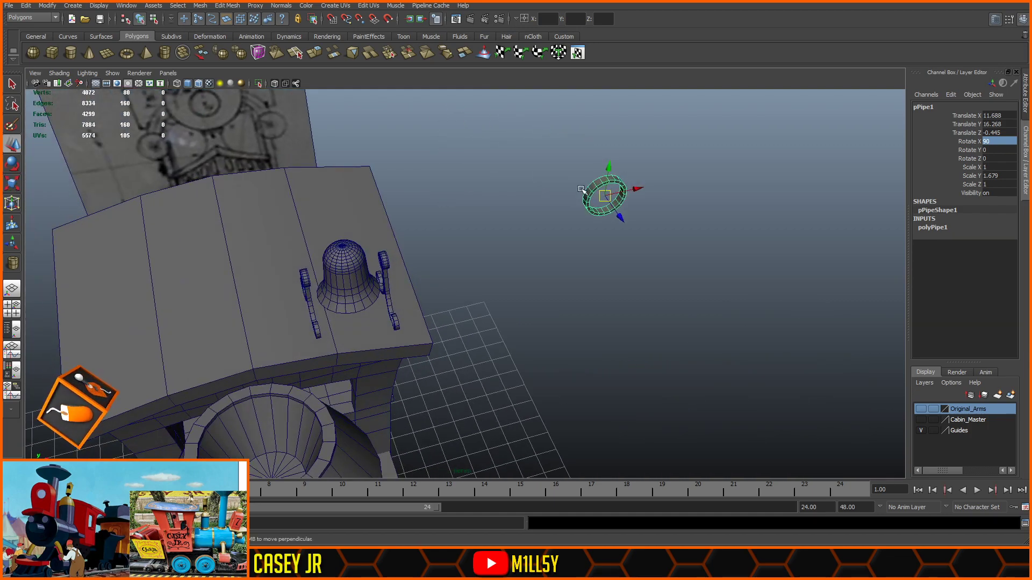
pyautogui.moveTo(638, 189)
pyautogui.mouseDown()
pyautogui.moveTo(407, 235)
pyautogui.moveTo(383, 243)
pyautogui.moveTo(392, 266)
pyautogui.mouseUp()
# - In the front view, centre the pipe on the bell at about X 3.264 and hide the Guides layer
pyautogui.press('space')
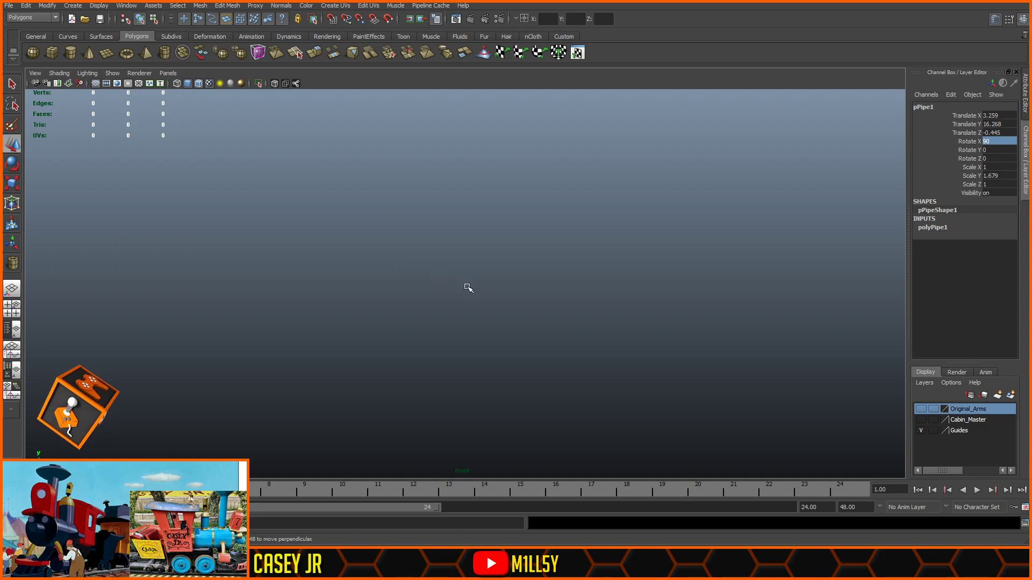
pyautogui.press('f')
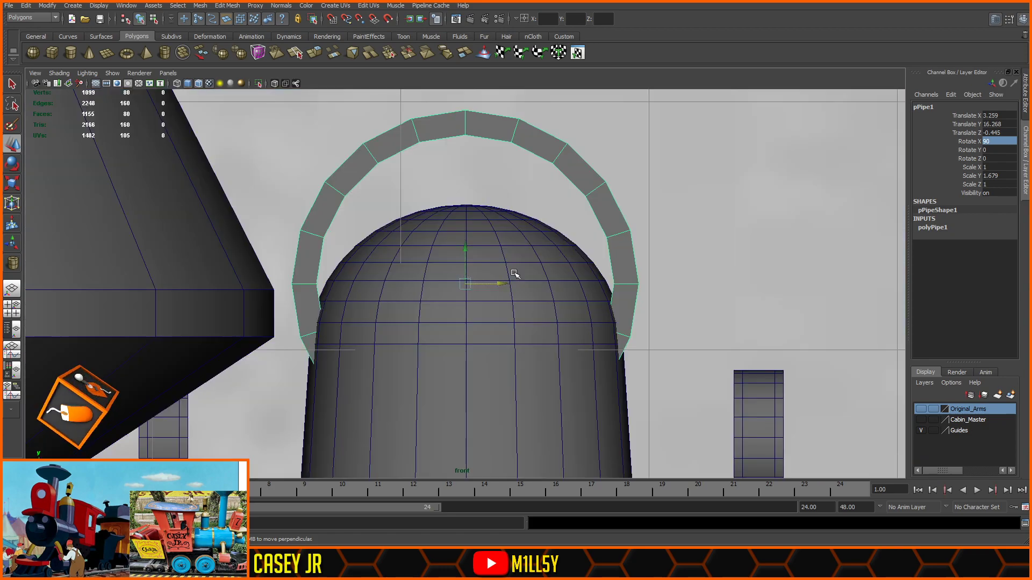
pyautogui.scroll(-5, 546, 202)
pyautogui.scroll(2, 488, 192)
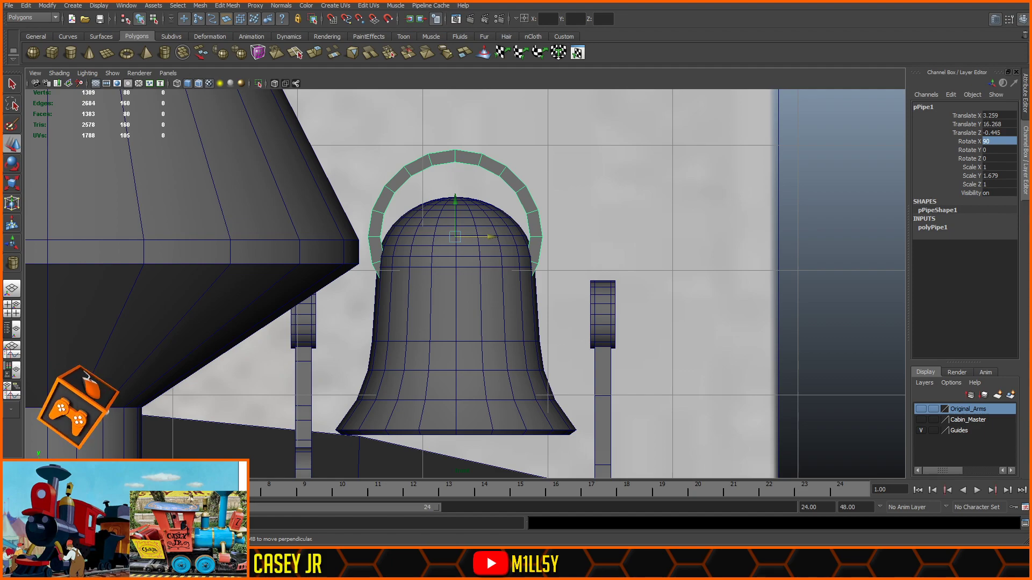
pyautogui.moveTo(614, 245)
pyautogui.keyDown('alt'); pyautogui.mouseDown(button='middle')
pyautogui.moveTo(636, 220)
pyautogui.moveTo(621, 246)
pyautogui.mouseUp(button='middle'); pyautogui.keyUp('alt')
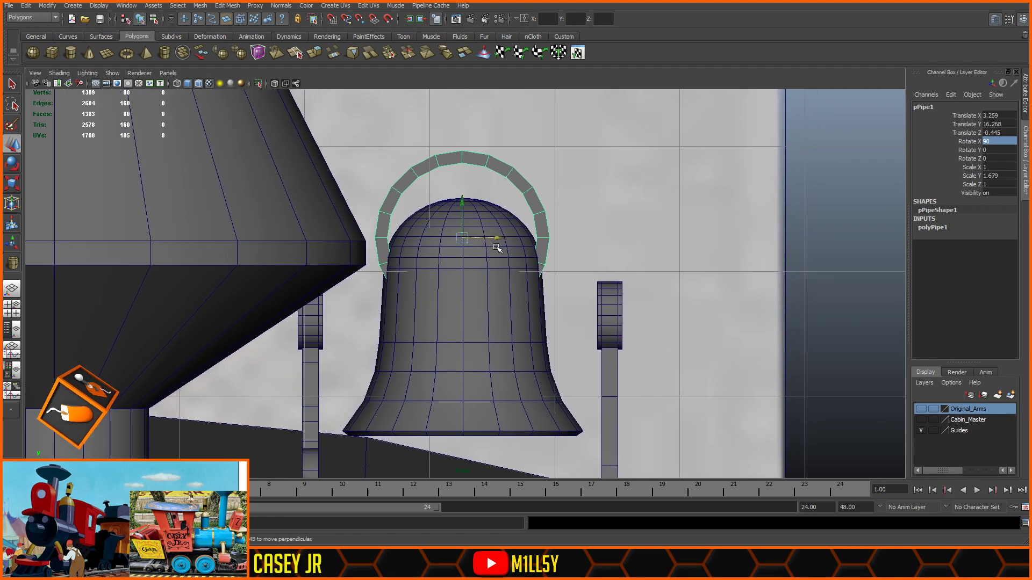
pyautogui.moveTo(496, 238); pyautogui.dragTo(497, 238)
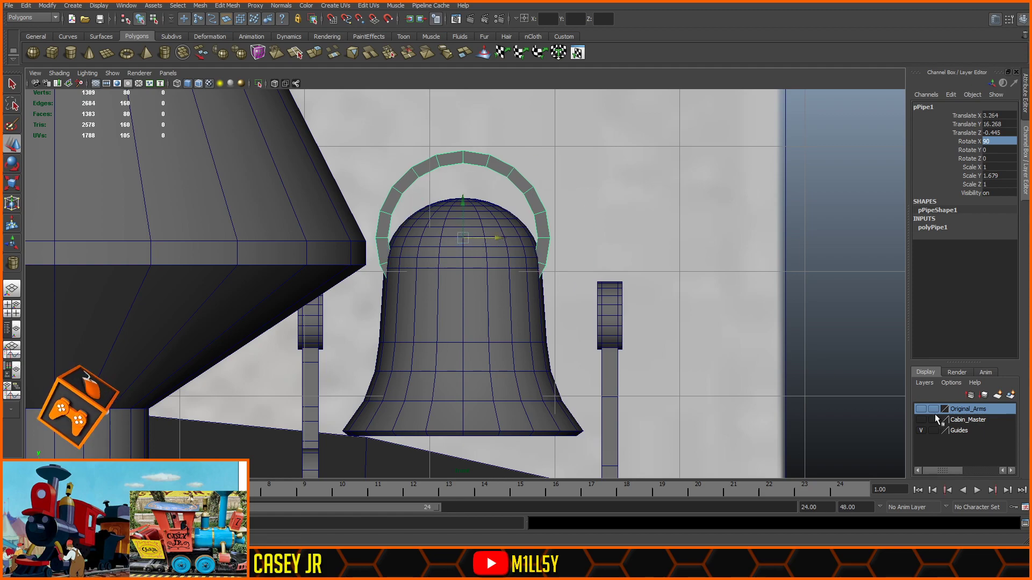
pyautogui.click(922, 430)
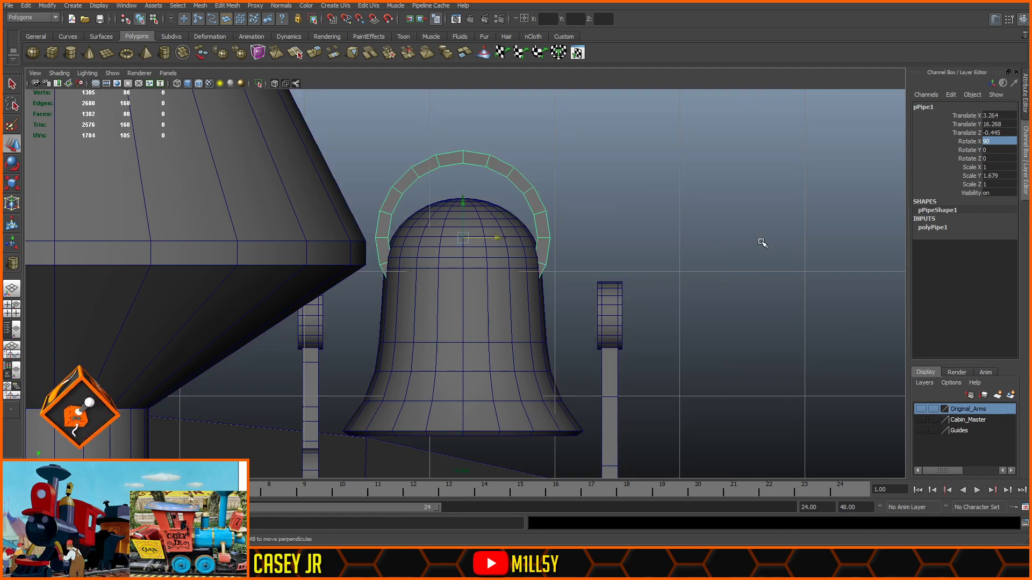
# - Turn on X-Ray shading and lower the pipe to about Y 16.024, close around the bell's crown
pyautogui.click(275, 83)
pyautogui.keyDown('alt'); pyautogui.moveTo(589, 252); pyautogui.dragTo(585, 218, button='middle'); pyautogui.keyUp('alt')
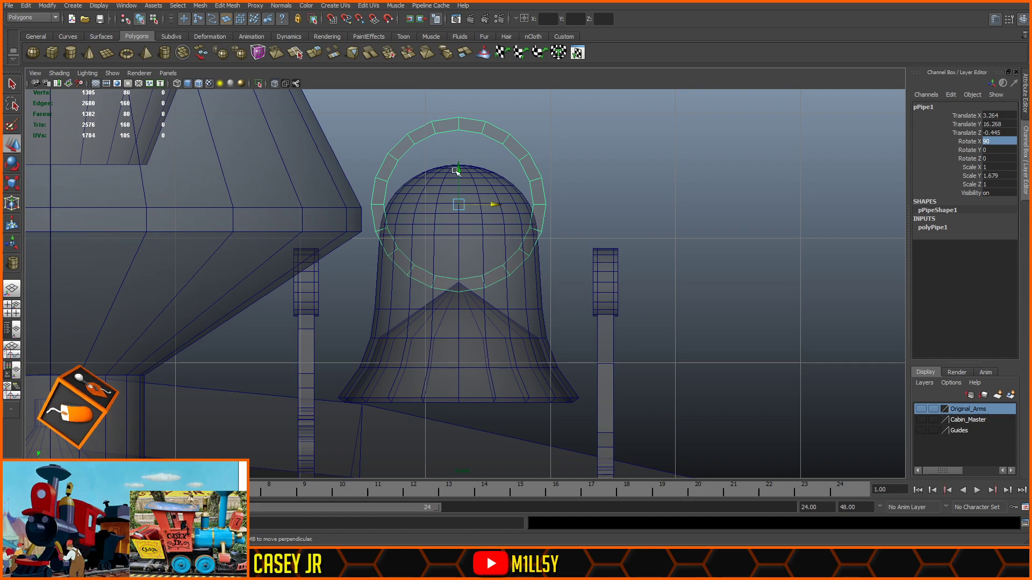
pyautogui.moveTo(460, 172); pyautogui.dragTo(460, 202)
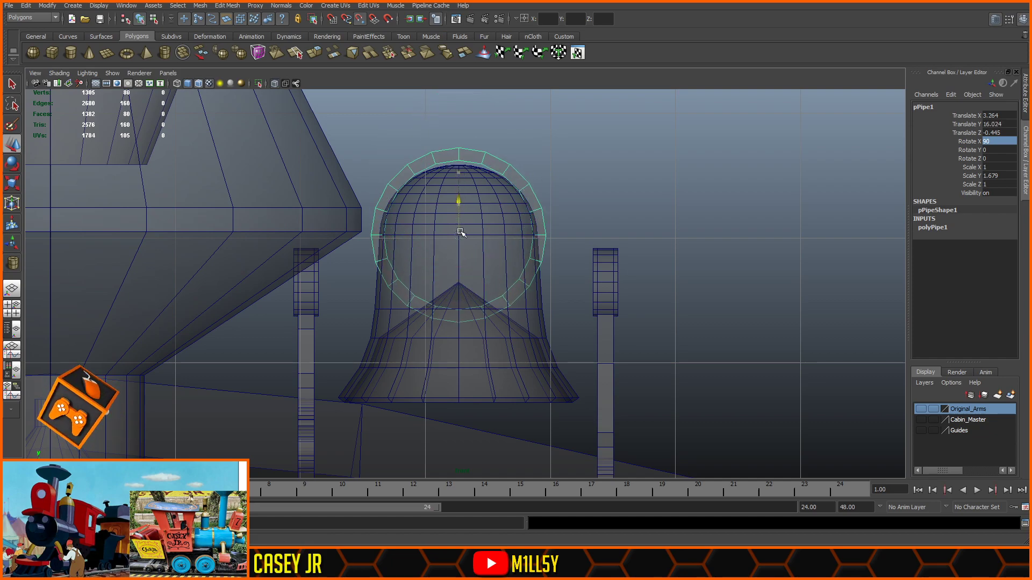
# - Scale the pipe to about 1.544 in X, 2.084 in Y and 1.241 in Z, and spread its upper inner vertices slightly outward
pyautogui.click(12, 183)
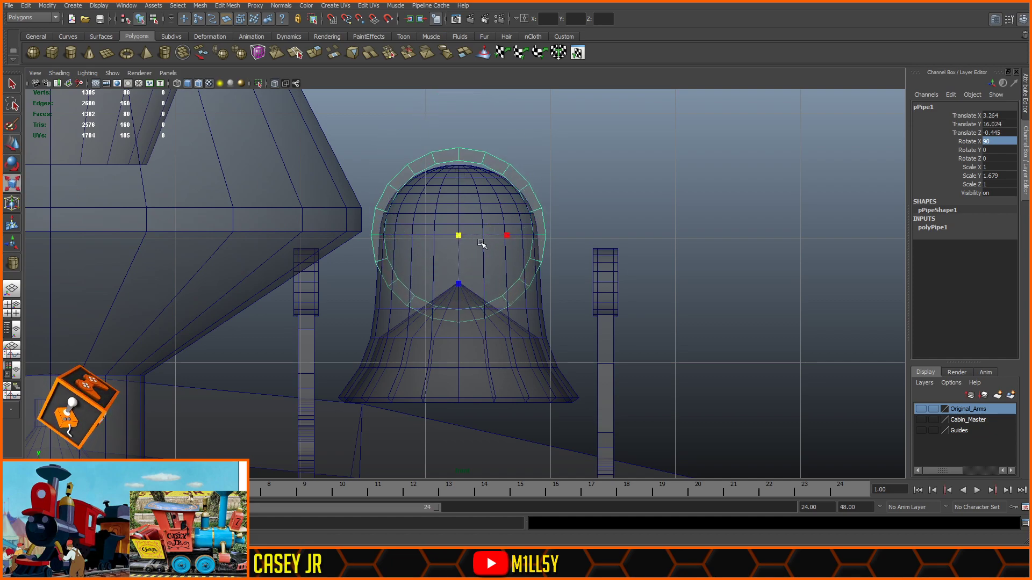
pyautogui.moveTo(458, 235); pyautogui.dragTo(523, 229)
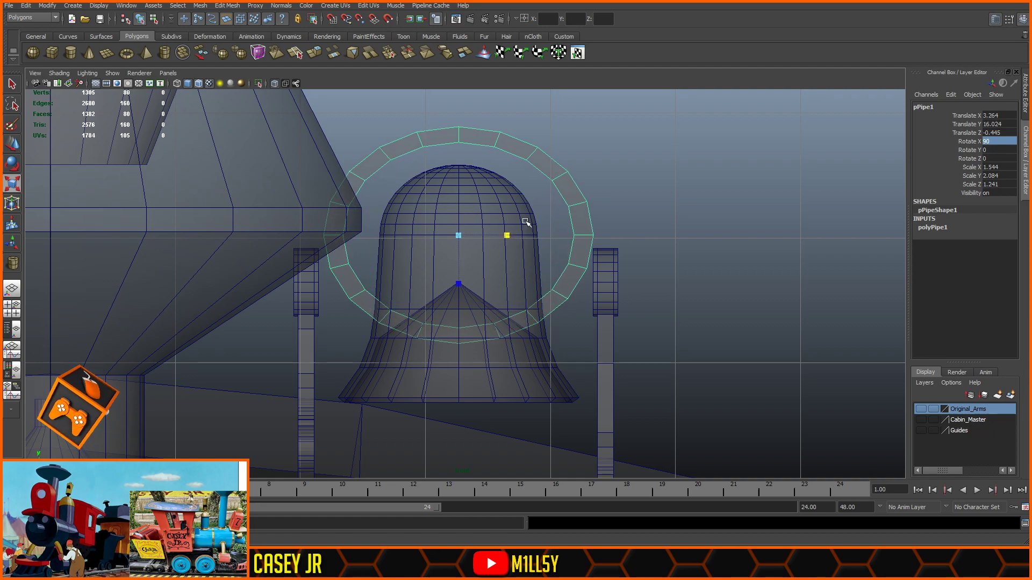
pyautogui.press('F9')
pyautogui.moveTo(436, 142); pyautogui.dragTo(342, 234)
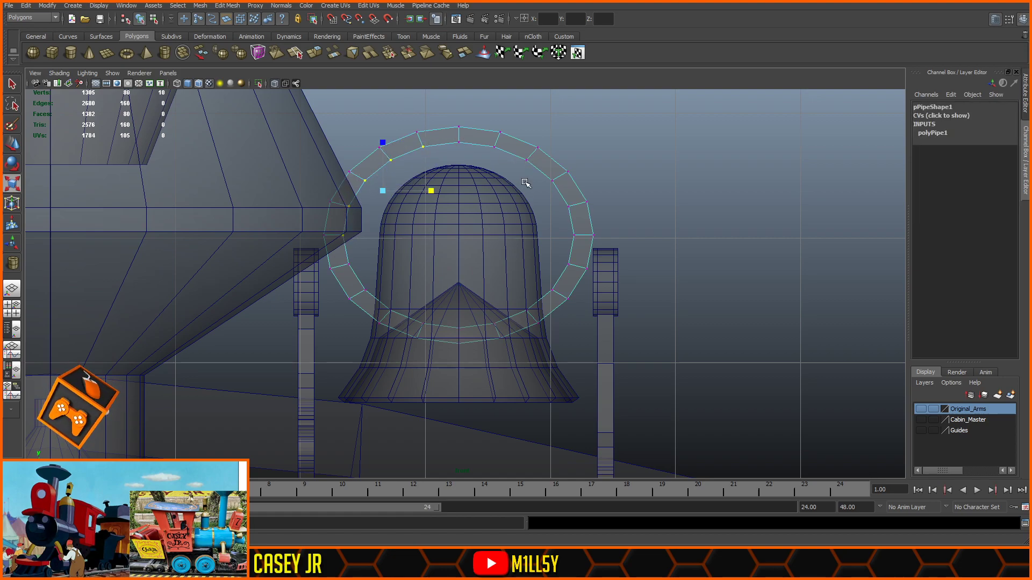
pyautogui.keyDown('shift'); pyautogui.moveTo(507, 141); pyautogui.dragTo(473, 162); pyautogui.keyUp('shift')
pyautogui.keyDown('shift'); pyautogui.moveTo(539, 152); pyautogui.dragTo(560, 245); pyautogui.keyUp('shift')
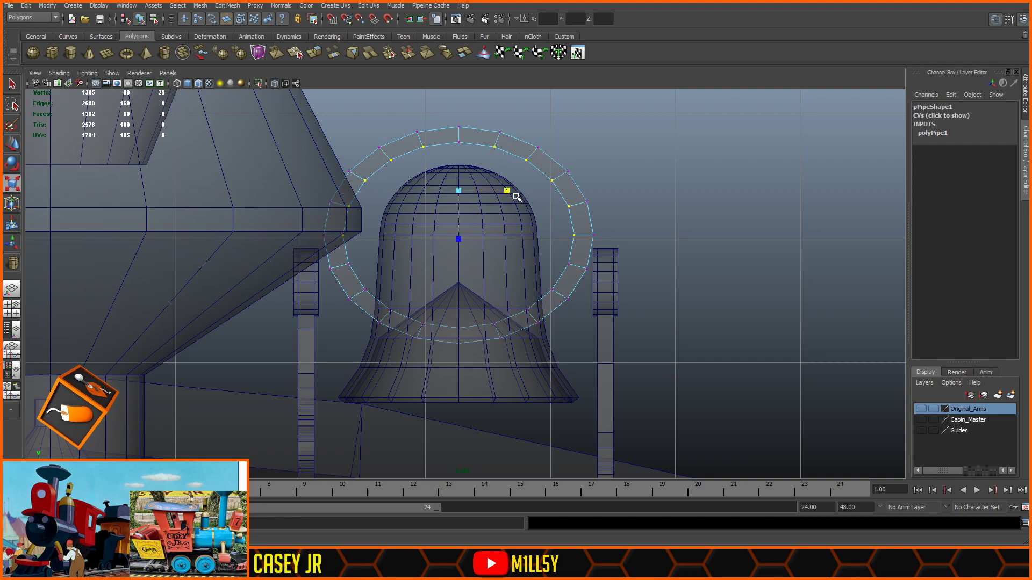
pyautogui.moveTo(505, 191); pyautogui.dragTo(509, 193)
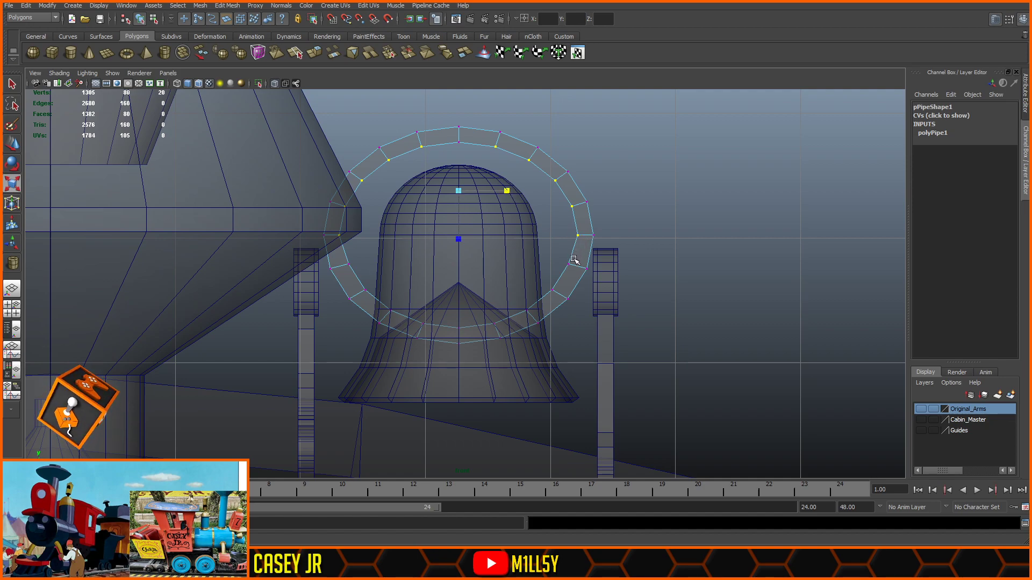
# - Delete the faces of the pipe's lower half and extrude the two open ends of the arch downward by about 0.258
pyautogui.moveTo(617, 253); pyautogui.dragTo(305, 385)
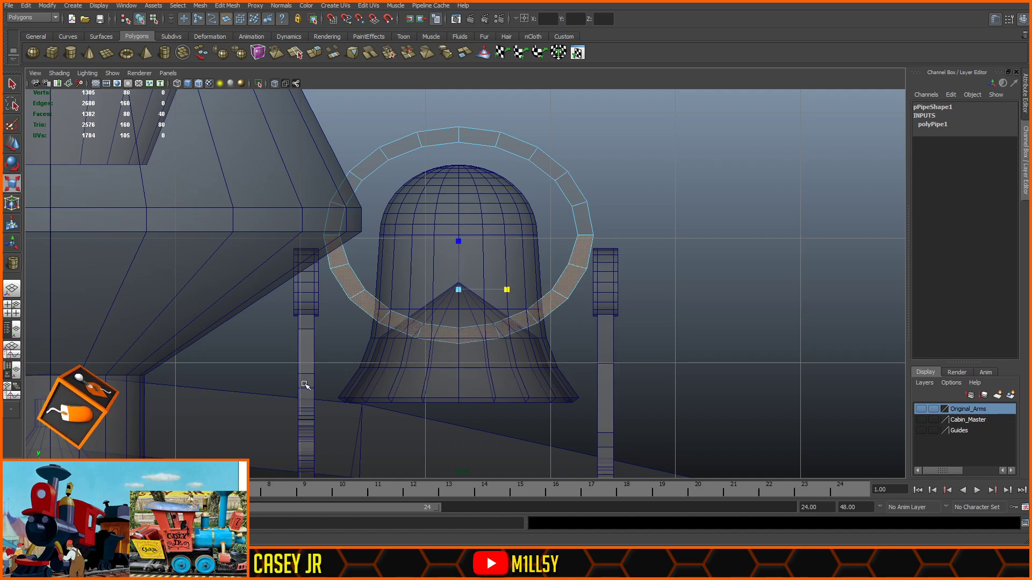
pyautogui.press('Delete')
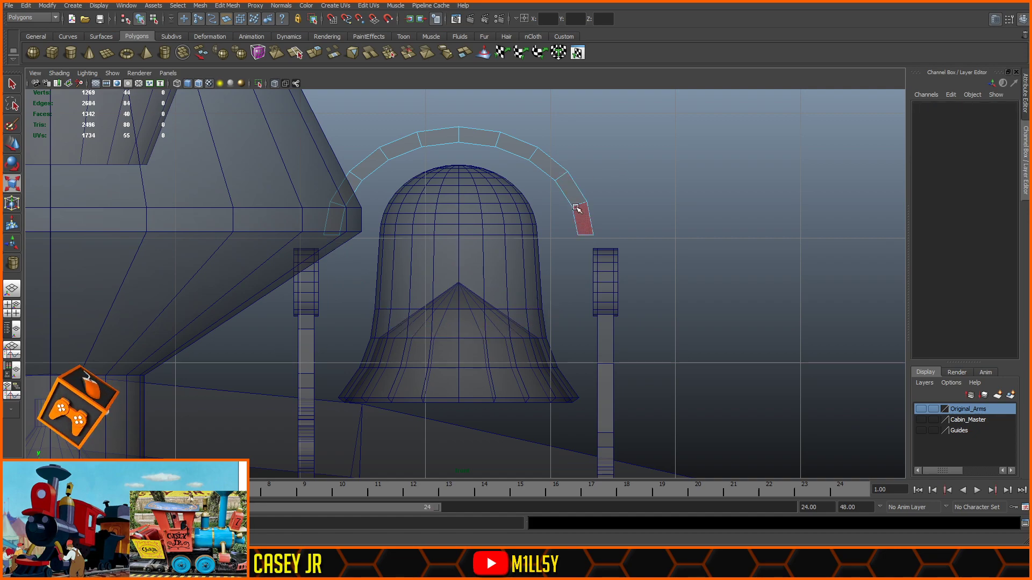
pyautogui.click(586, 235)
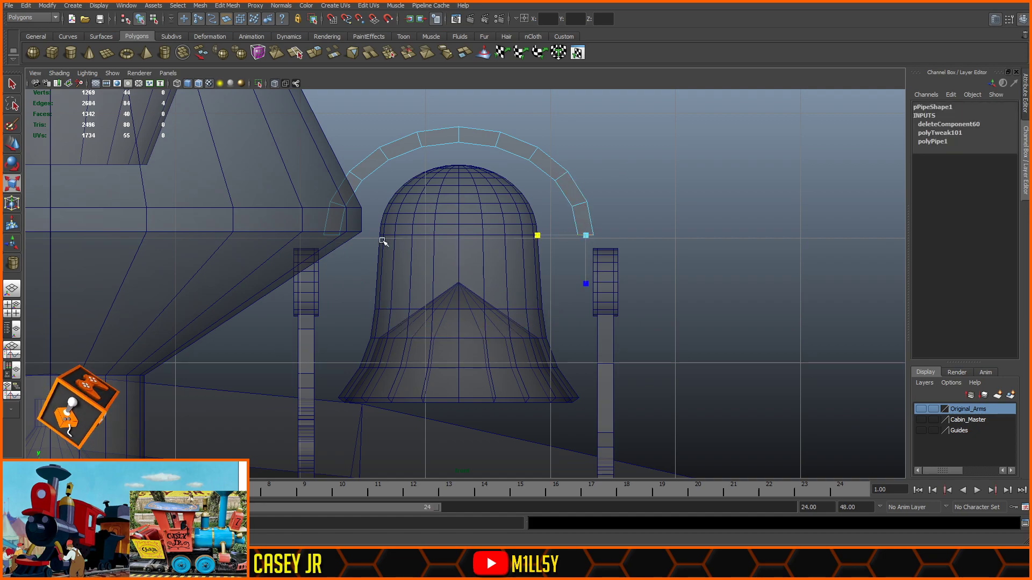
pyautogui.keyDown('shift'); pyautogui.doubleClick(328, 237); pyautogui.keyUp('shift')
pyautogui.click(232, 6)
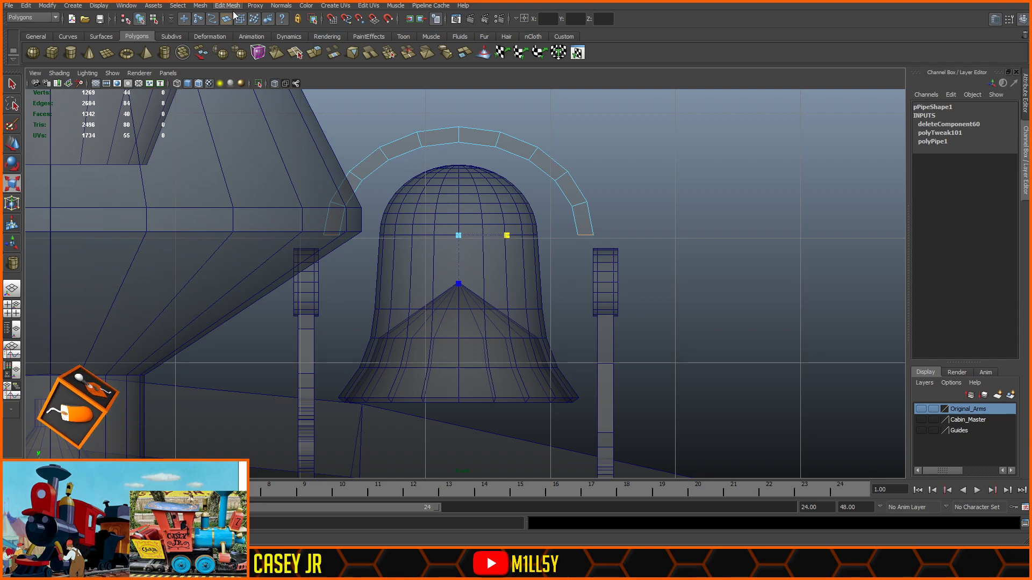
pyautogui.click(234, 29)
pyautogui.moveTo(573, 200); pyautogui.dragTo(576, 219)
pyautogui.hotkey('ctrl', 'z')
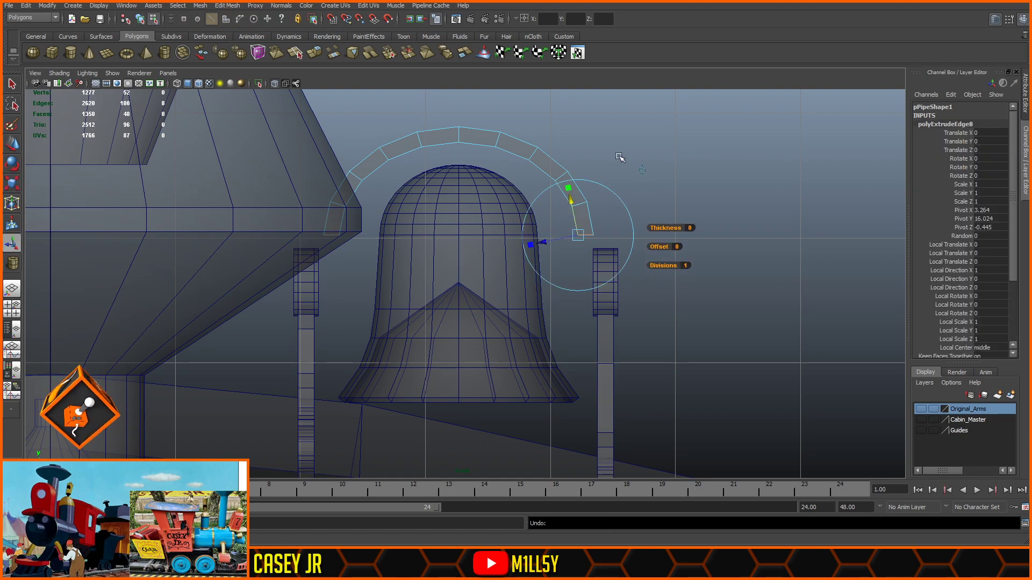
pyautogui.click(643, 170)
pyautogui.moveTo(458, 203); pyautogui.dragTo(456, 231)
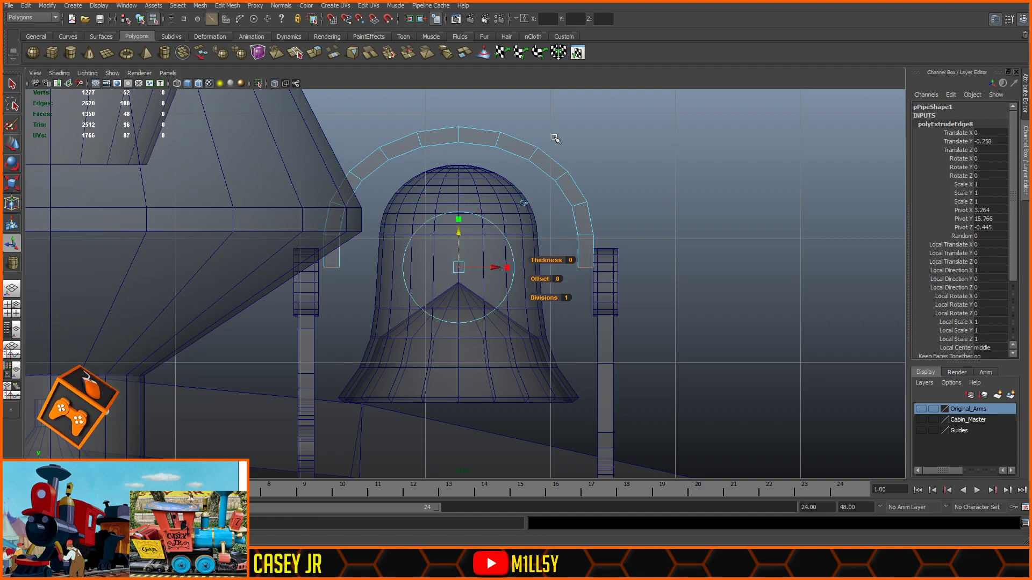
pyautogui.click(519, 146)
pyautogui.click(664, 176)
# - Move the arch along X to about 3.244 so that it sits centrally between the two brackets
pyautogui.keyDown('alt'); pyautogui.moveTo(663, 176); pyautogui.dragTo(655, 156, button='middle'); pyautogui.keyUp('alt')
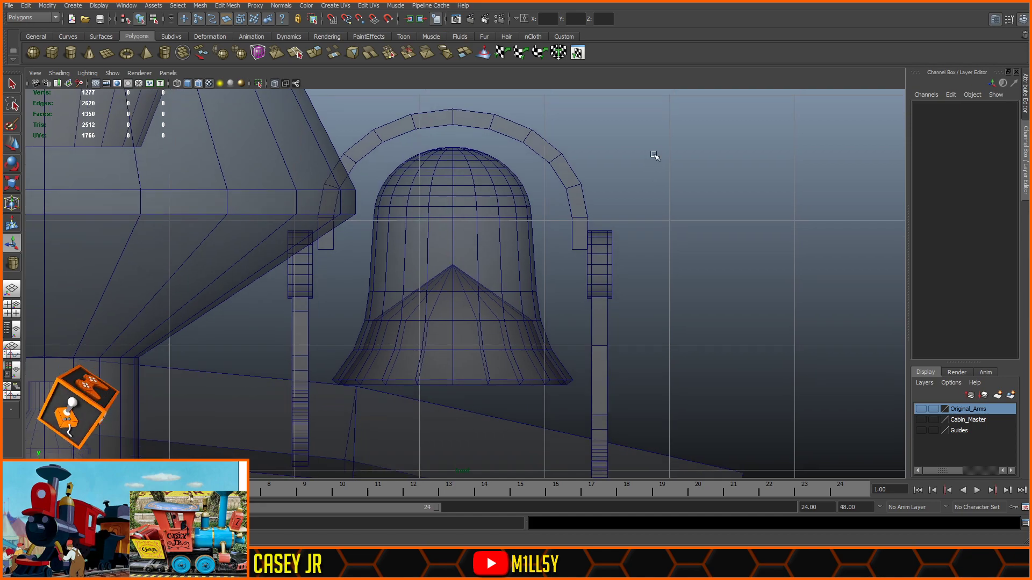
pyautogui.click(602, 269)
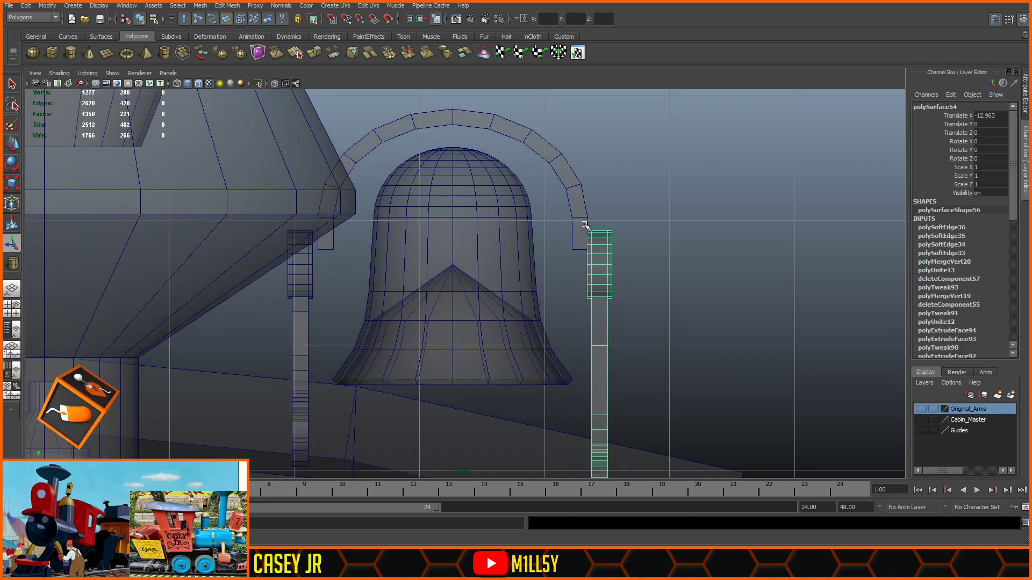
pyautogui.click(576, 200)
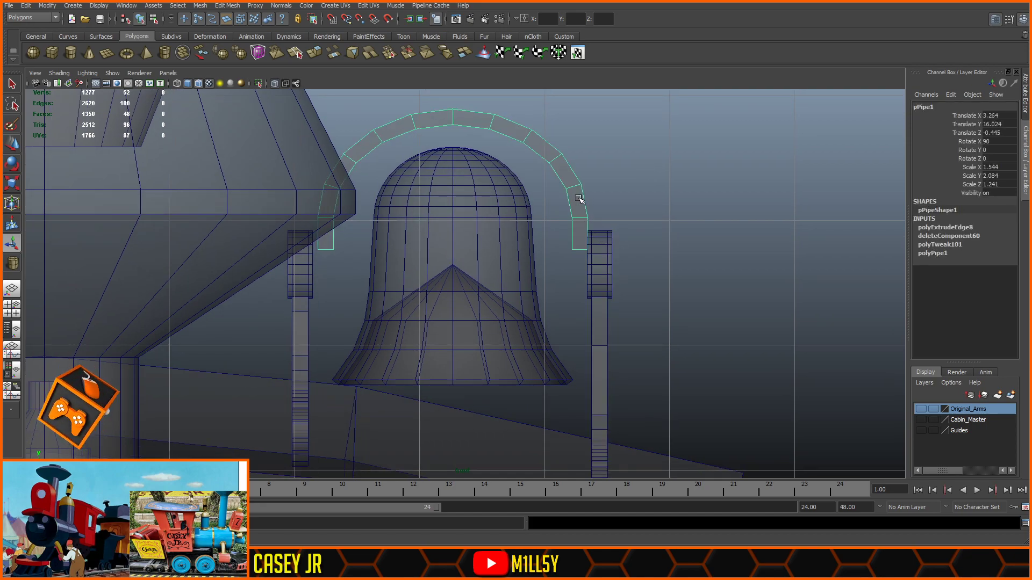
pyautogui.click(11, 143)
pyautogui.moveTo(487, 220); pyautogui.dragTo(484, 219)
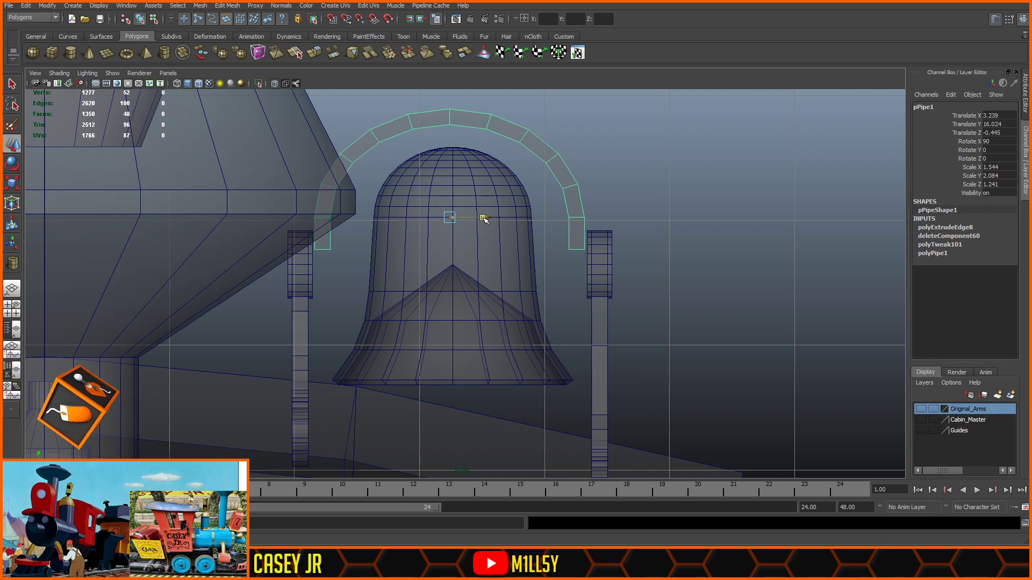
pyautogui.scroll(4, 482, 248)
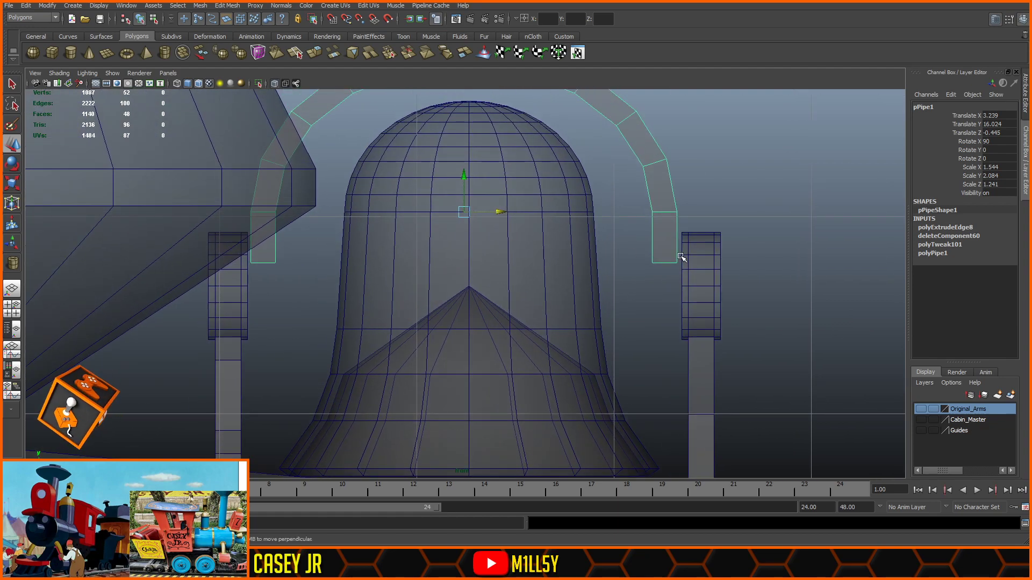
pyautogui.moveTo(499, 214); pyautogui.dragTo(499, 213)
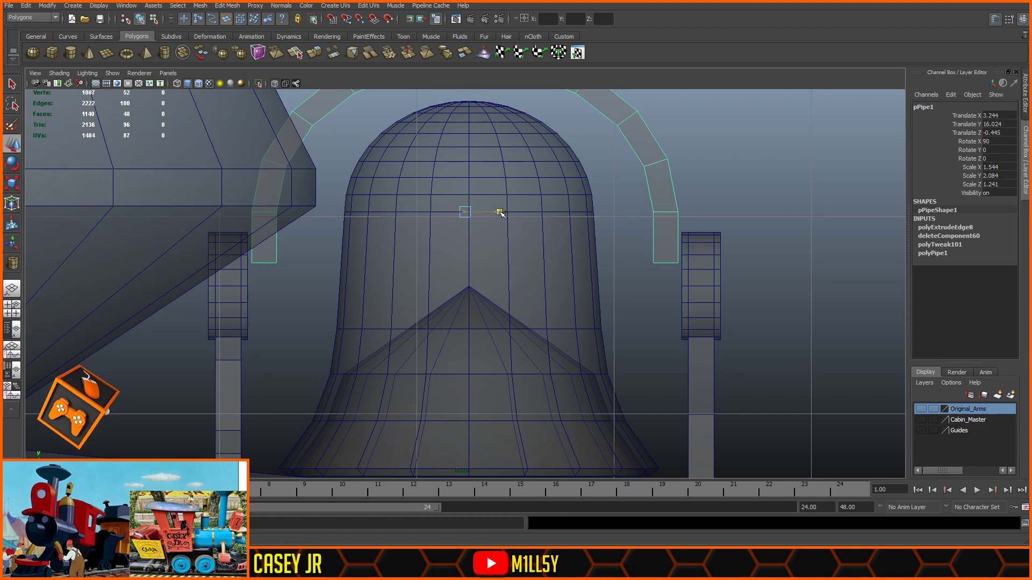
# - Snap the bell along X to the arch's centre vertices
pyautogui.click(572, 283)
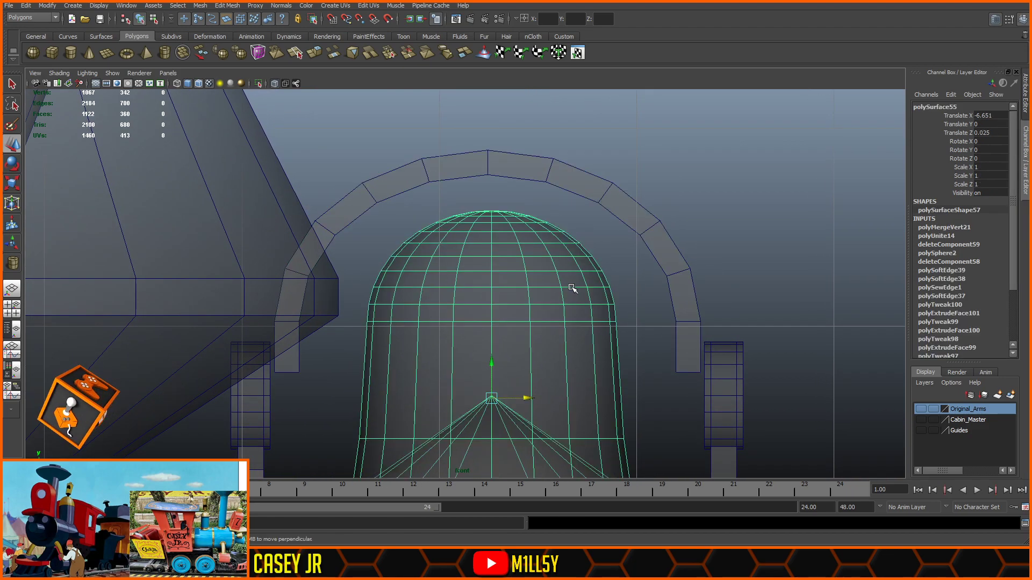
pyautogui.press('v')
pyautogui.moveTo(527, 399); pyautogui.dragTo(487, 177)
pyautogui.click(748, 202)
pyautogui.keyDown('alt'); pyautogui.moveTo(652, 314); pyautogui.dragTo(596, 157, button='middle'); pyautogui.keyUp('alt')
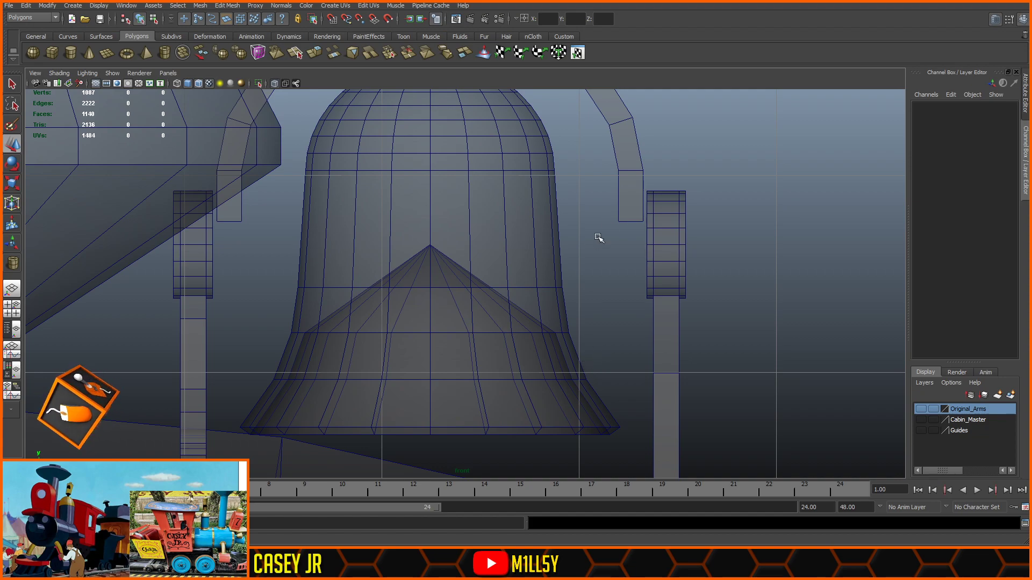
# - In the side view, move the arch along Z to about -0.43 to centre it on the bell, and turn off X-Ray shading
pyautogui.click(633, 208)
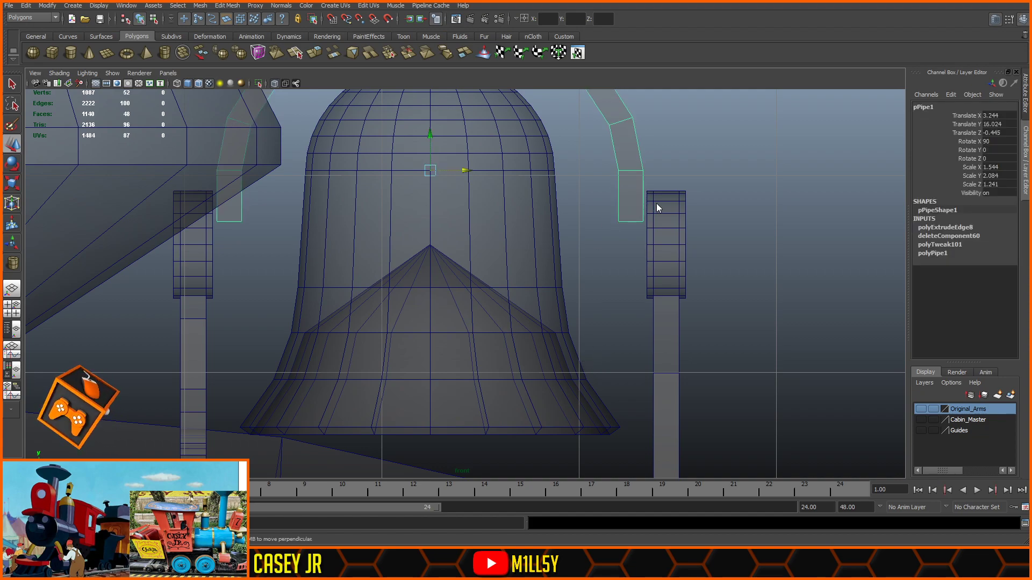
pyautogui.press('space')
pyautogui.press('space')
pyautogui.click(645, 247)
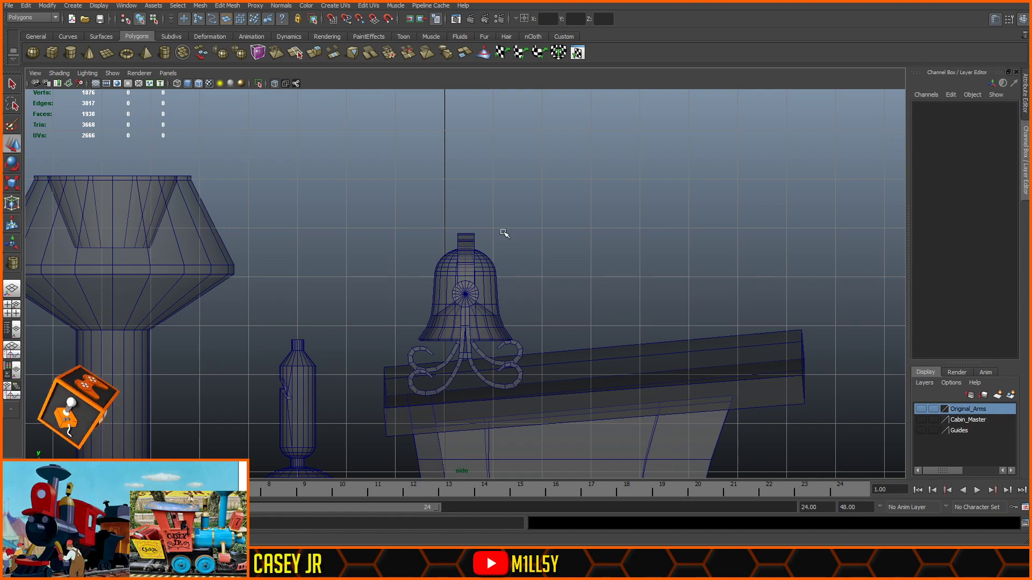
pyautogui.scroll(6, 461, 218)
pyautogui.click(488, 212)
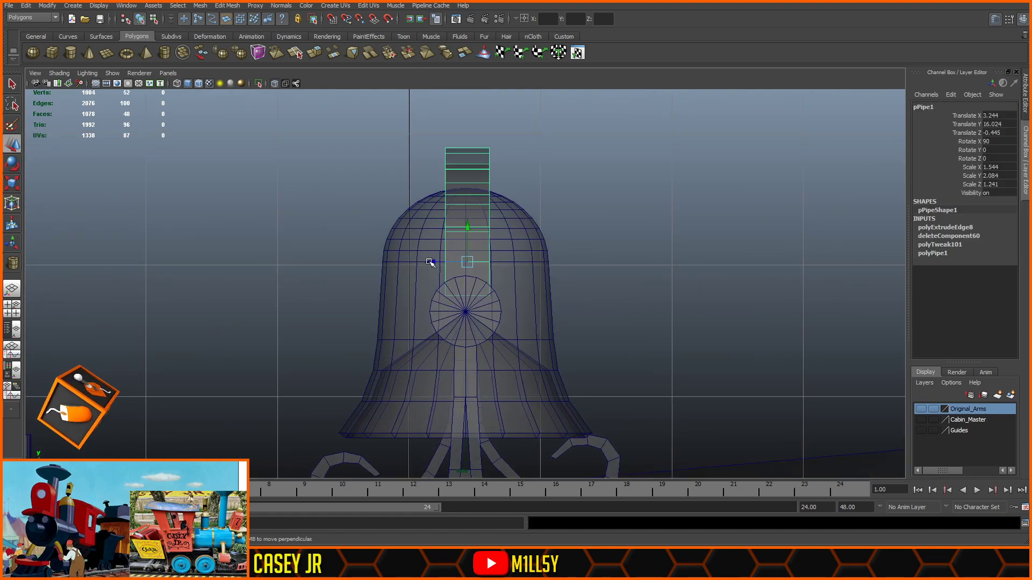
pyautogui.moveTo(430, 261)
pyautogui.mouseDown()
pyautogui.moveTo(387, 262)
pyautogui.moveTo(428, 261)
pyautogui.mouseUp()
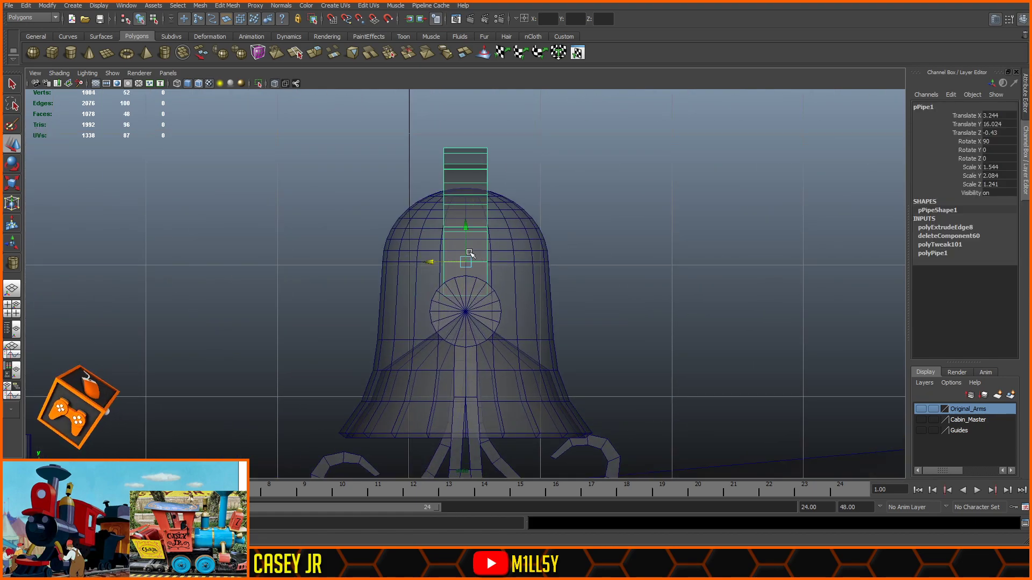
pyautogui.click(274, 83)
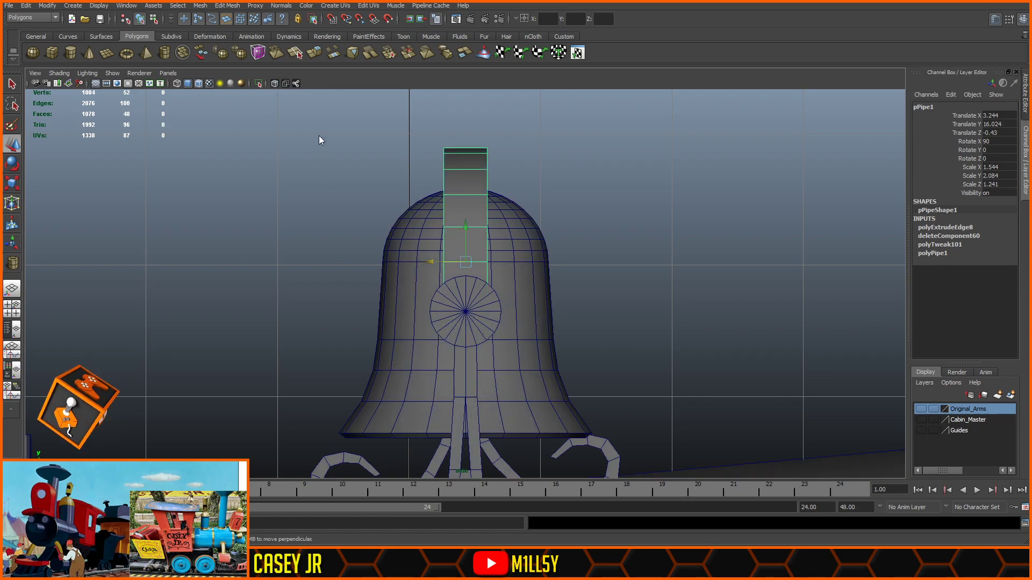
# - Examine the bell, arch and scrolled brackets on the cabin roof from several angles in the perspective view
pyautogui.press('space')
pyautogui.press('space')
pyautogui.press('f')
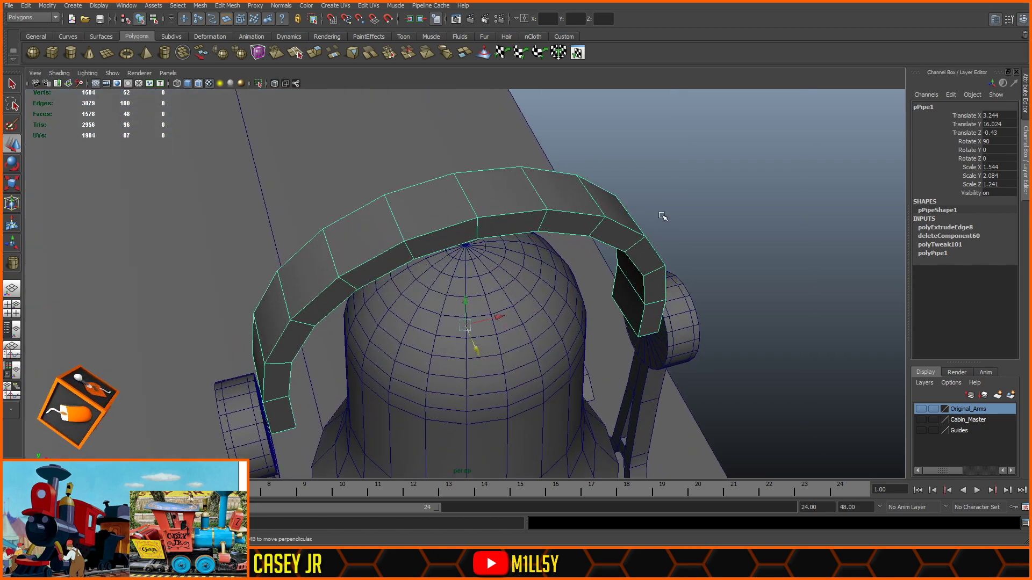
pyautogui.scroll(-5, 662, 216)
pyautogui.click(744, 272)
pyautogui.keyDown('alt'); pyautogui.moveTo(744, 272); pyautogui.dragTo(433, 182); pyautogui.keyUp('alt')
pyautogui.click(476, 171)
pyautogui.keyDown('alt'); pyautogui.moveTo(533, 174); pyautogui.dragTo(507, 161); pyautogui.keyUp('alt')
pyautogui.click(532, 141)
pyautogui.keyDown('alt'); pyautogui.moveTo(443, 137); pyautogui.dragTo(650, 175); pyautogui.keyUp('alt')
pyautogui.click(484, 163)
pyautogui.keyDown('alt'); pyautogui.moveTo(586, 165); pyautogui.dragTo(612, 215, button='middle'); pyautogui.keyUp('alt')
pyautogui.scroll(2, 613, 215)
pyautogui.scroll(2, 613, 215)
pyautogui.keyDown('alt'); pyautogui.moveTo(570, 221); pyautogui.dragTo(652, 138); pyautogui.keyUp('alt')
pyautogui.click(652, 140)
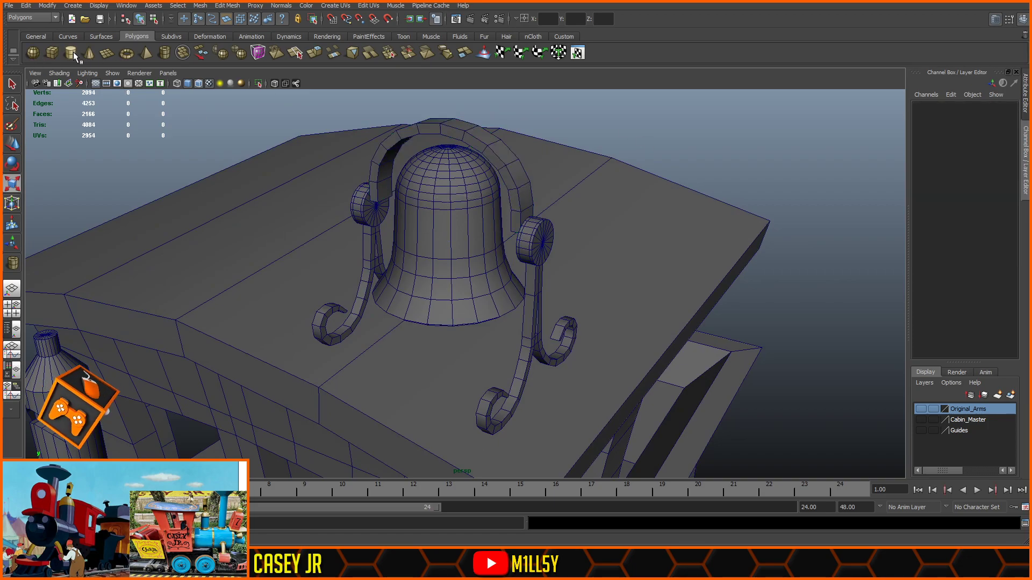
pyautogui.keyDown('alt'); pyautogui.moveTo(415, 149); pyautogui.dragTo(577, 153); pyautogui.keyUp('alt')
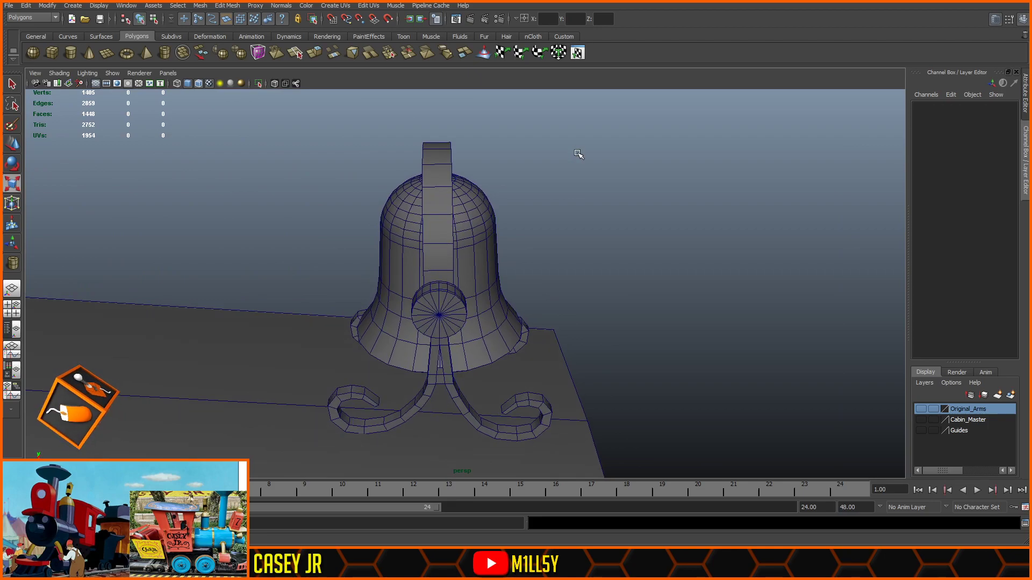
pyautogui.moveTo(577, 153)
pyautogui.keyDown('alt'); pyautogui.mouseDown()
pyautogui.moveTo(675, 200)
pyautogui.moveTo(299, 142)
pyautogui.moveTo(622, 242)
pyautogui.moveTo(569, 250)
pyautogui.mouseUp(); pyautogui.keyUp('alt')
# - In the side view, create a small polygon cylinder beside the bell at about Y 16.624, Z -1.854
pyautogui.click(71, 53)
pyautogui.press('space')
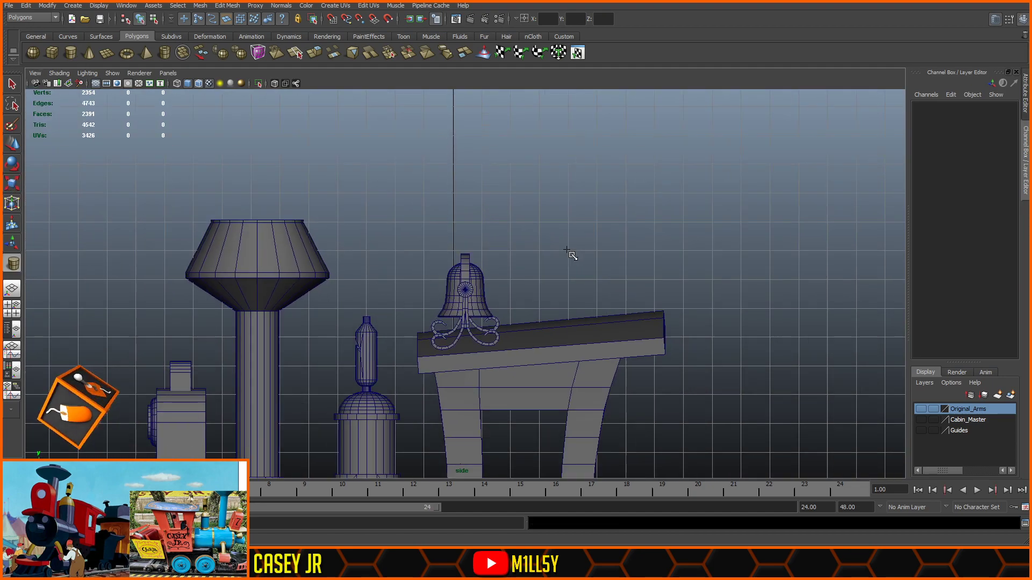
pyautogui.moveTo(507, 262)
pyautogui.mouseDown()
pyautogui.moveTo(517, 267)
pyautogui.moveTo(507, 258)
pyautogui.mouseUp()
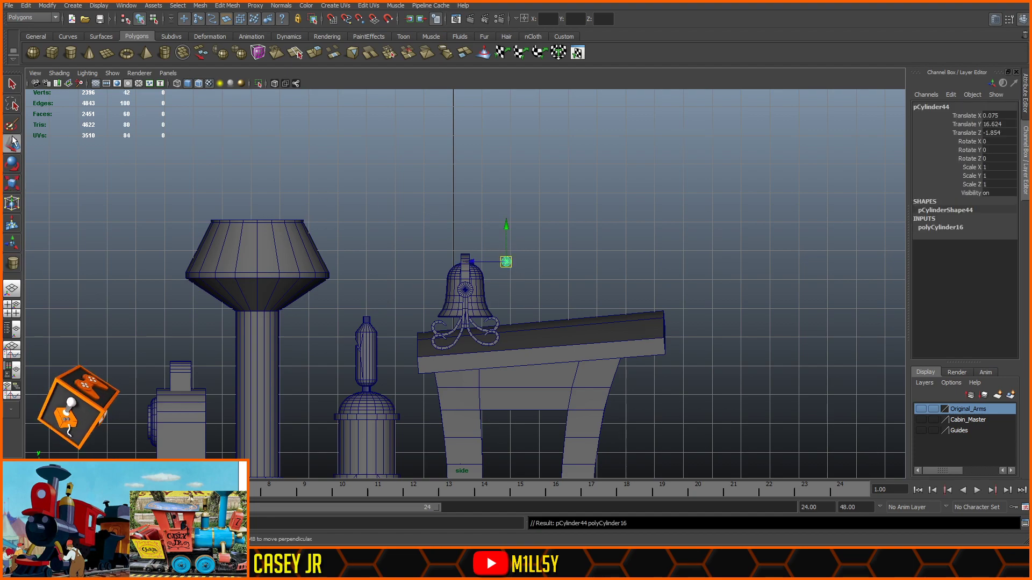
# - Move the cylinder to the centre of the bracket's round boss at Y 15.648, Z -0.43, using X-Ray shading for the alignment
pyautogui.click(12, 143)
pyautogui.scroll(5, 511, 277)
pyautogui.moveTo(566, 228); pyautogui.dragTo(459, 301)
pyautogui.moveTo(476, 305)
pyautogui.keyDown('alt'); pyautogui.mouseDown(button='middle')
pyautogui.moveTo(473, 249)
pyautogui.moveTo(496, 229)
pyautogui.moveTo(527, 330)
pyautogui.mouseUp(button='middle'); pyautogui.keyUp('alt')
pyautogui.scroll(5, 473, 250)
pyautogui.click(274, 83)
pyautogui.scroll(4, 527, 330)
pyautogui.press('b')
pyautogui.moveTo(459, 311)
pyautogui.mouseDown()
pyautogui.moveTo(507, 314)
pyautogui.moveTo(470, 311)
pyautogui.mouseUp()
pyautogui.press('z')
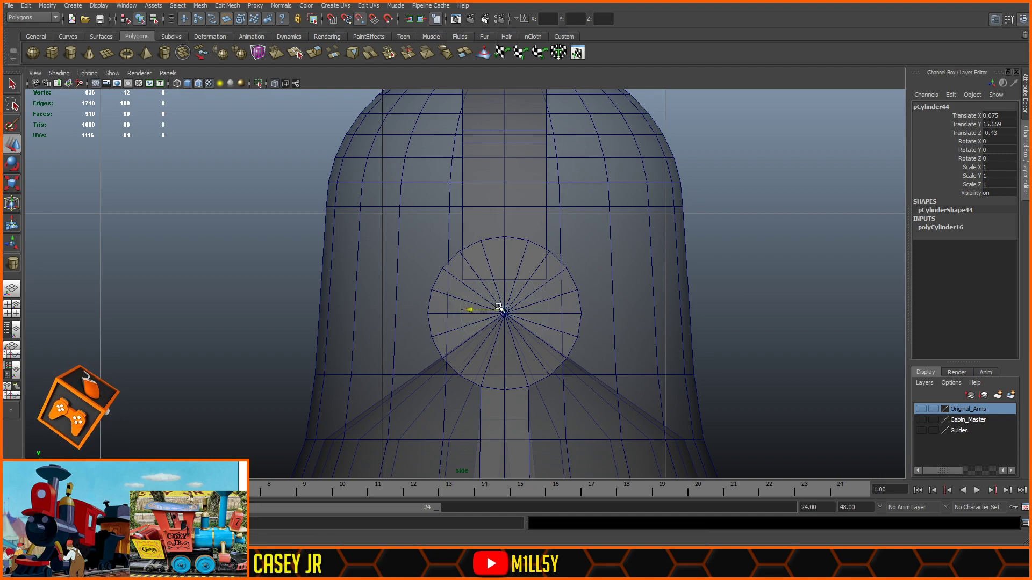
pyautogui.press('v')
pyautogui.moveTo(504, 273); pyautogui.dragTo(504, 305)
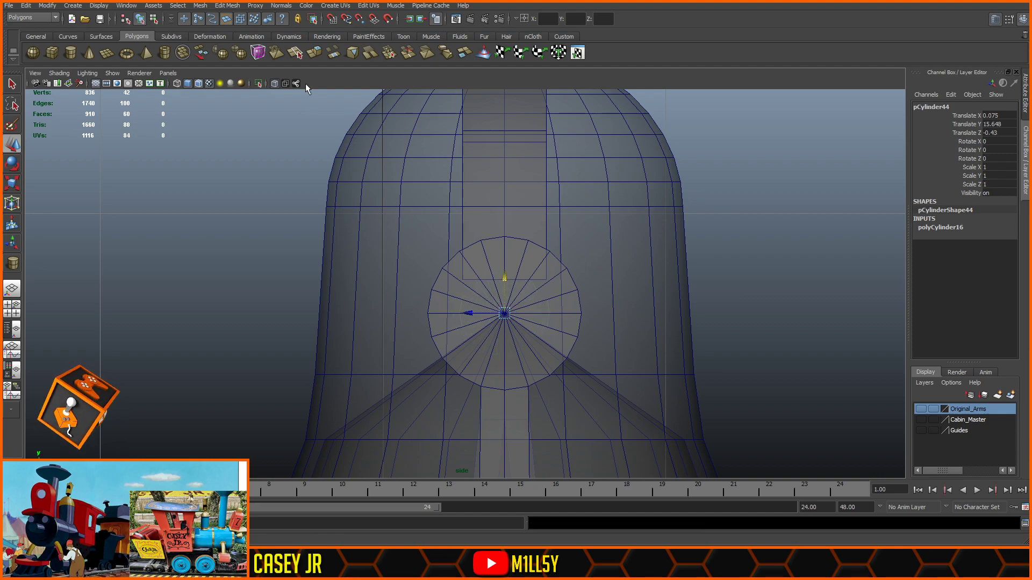
pyautogui.click(275, 83)
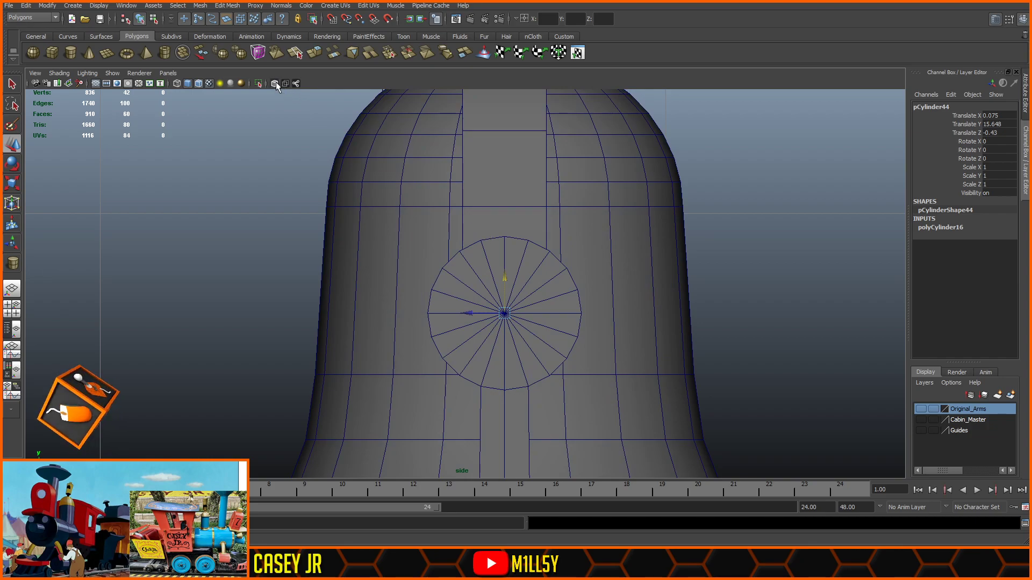
# - In perspective, move the cylinder along X to about 4.199, against the inner side of the bracket's round boss
pyautogui.click(275, 83)
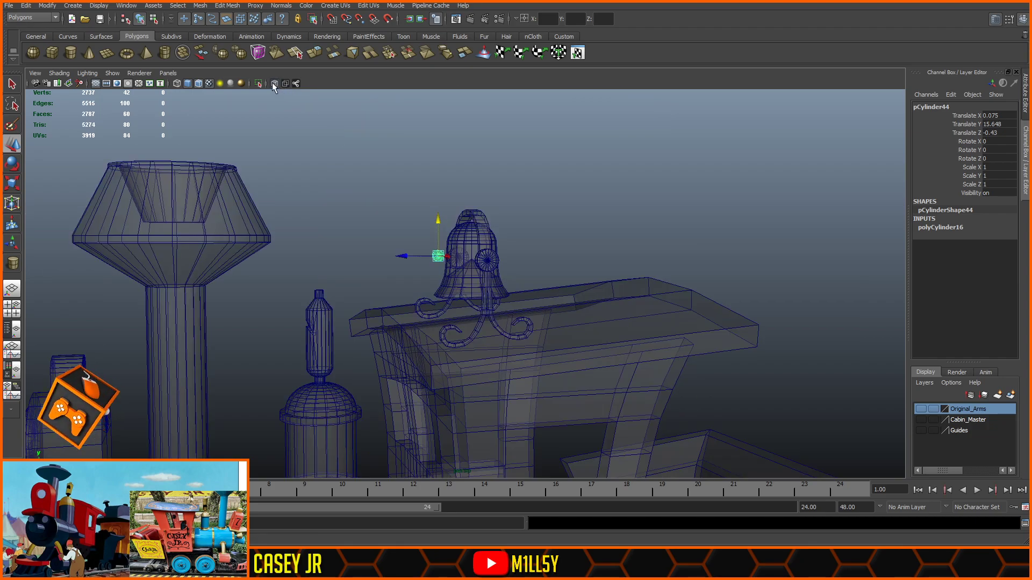
pyautogui.click(275, 82)
pyautogui.scroll(7, 430, 211)
pyautogui.keyDown('alt'); pyautogui.moveTo(431, 225); pyautogui.dragTo(361, 201); pyautogui.keyUp('alt')
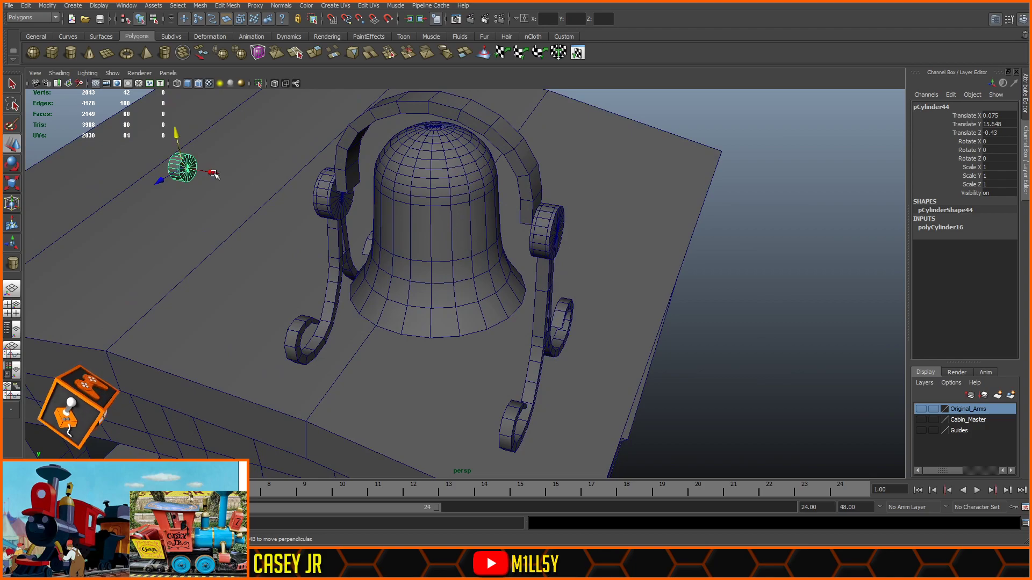
pyautogui.moveTo(212, 173); pyautogui.dragTo(520, 227)
pyautogui.press('v')
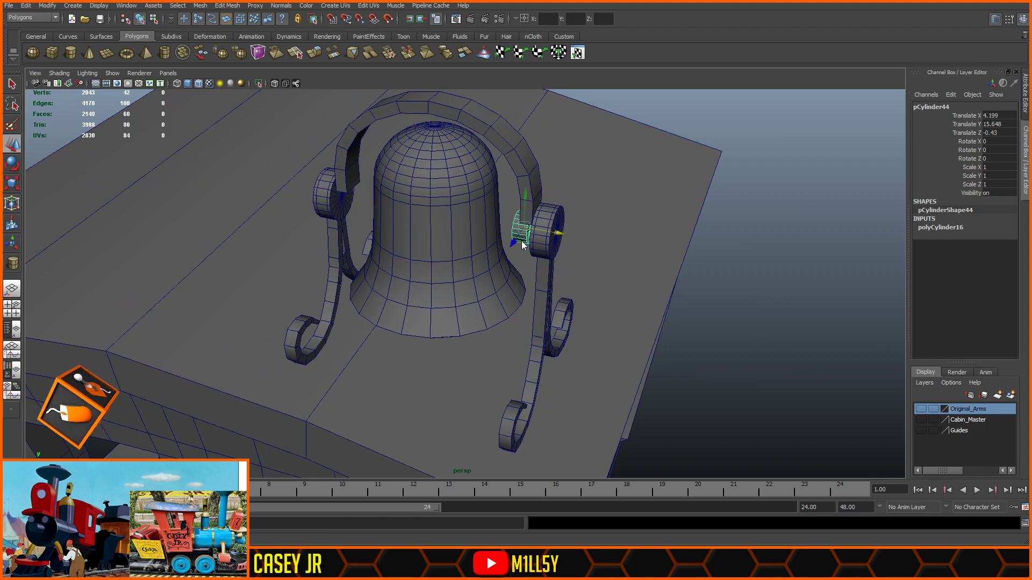
# - In the front view, move both ends' vertices along X so the cylinder matches the width of the arch's foot
pyautogui.press('space')
pyautogui.keyDown('alt'); pyautogui.moveTo(697, 253); pyautogui.dragTo(554, 274, button='middle'); pyautogui.keyUp('alt')
pyautogui.scroll(3, 492, 246)
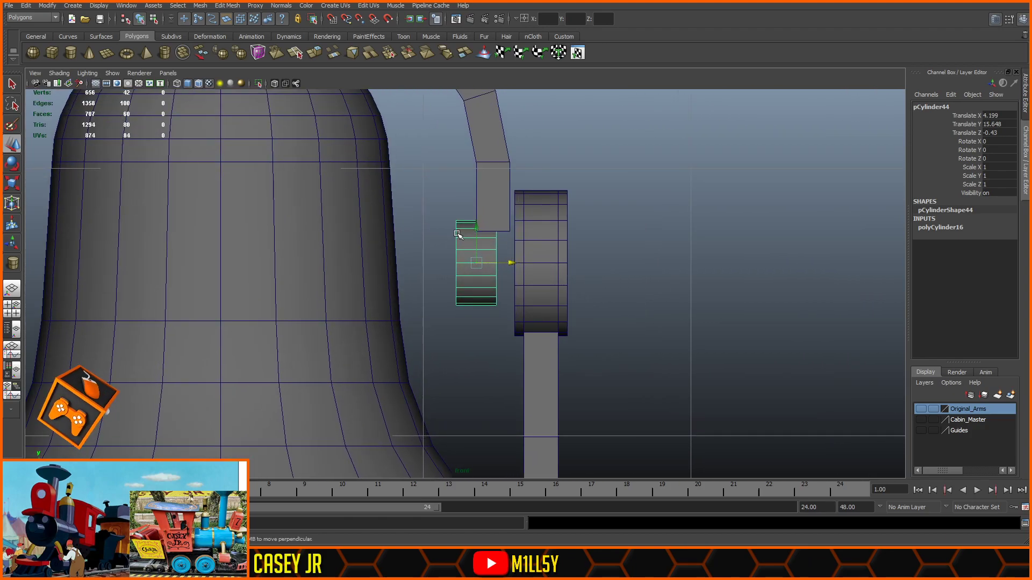
pyautogui.press('F8')
pyautogui.moveTo(523, 211); pyautogui.dragTo(489, 325)
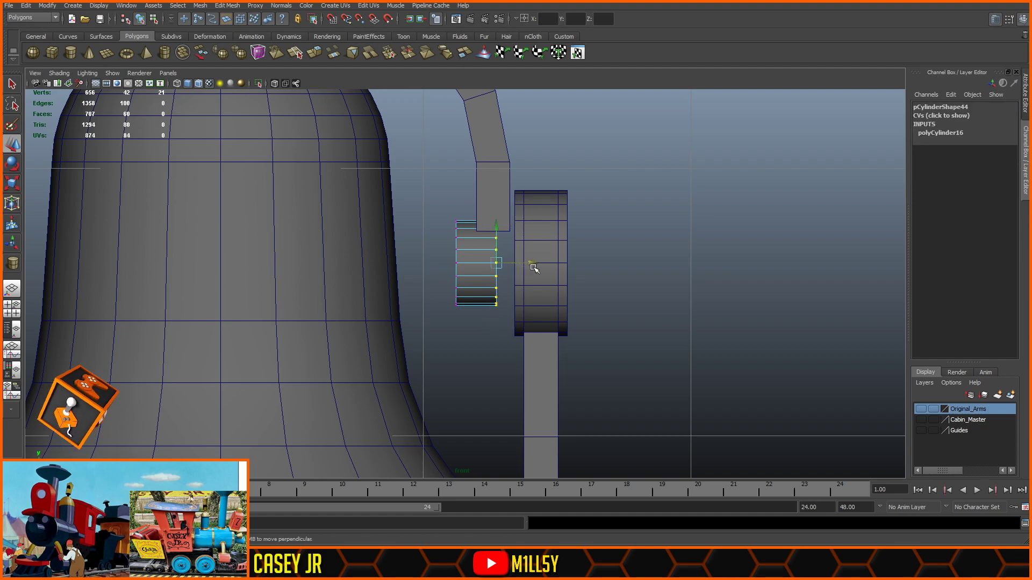
pyautogui.moveTo(530, 261); pyautogui.dragTo(545, 262)
pyautogui.moveTo(471, 198); pyautogui.dragTo(425, 359)
pyautogui.moveTo(484, 262)
pyautogui.mouseDown()
pyautogui.moveTo(519, 262)
pyautogui.moveTo(505, 263)
pyautogui.mouseUp()
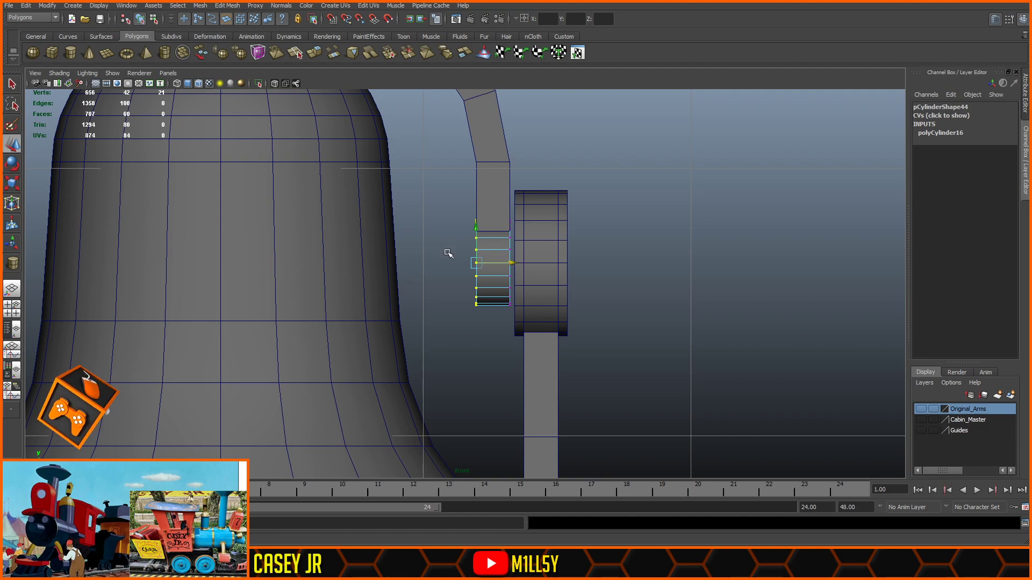
pyautogui.press('F8')
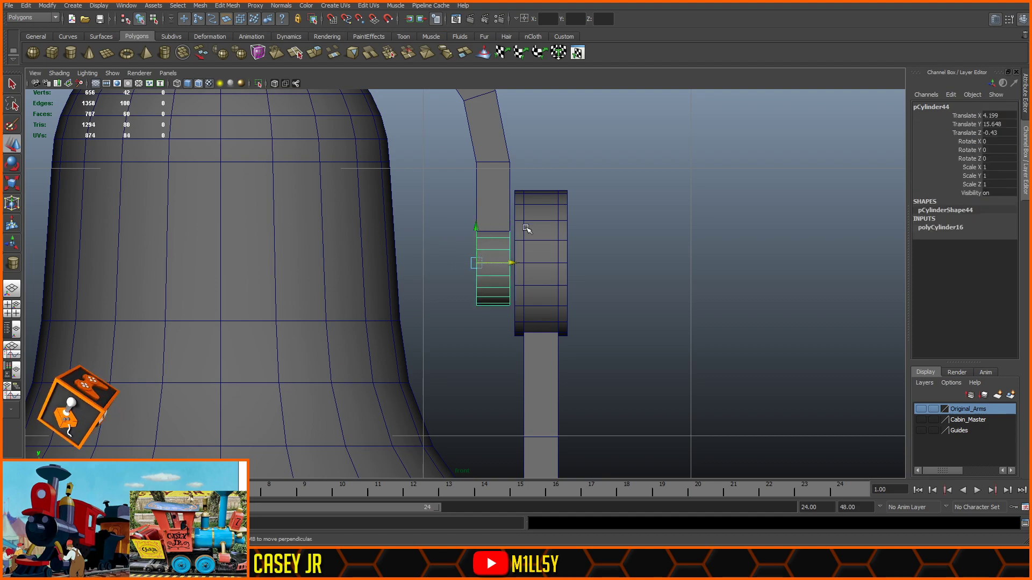
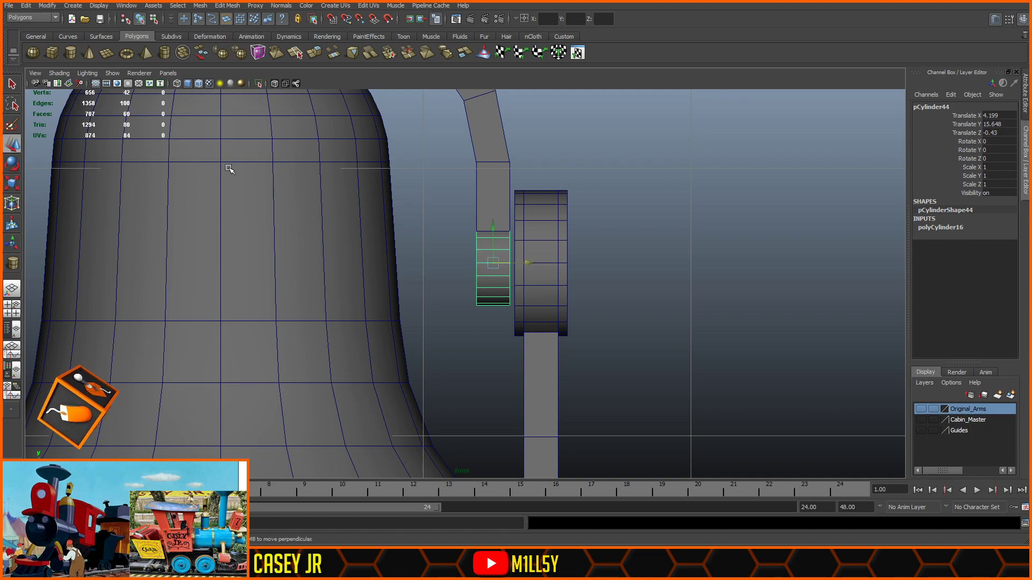
# - Scale the cylinder to about 1.299 in X and 1.182 in Y and Z, enclosing the arch's foot and meeting the boss
pyautogui.press('r')
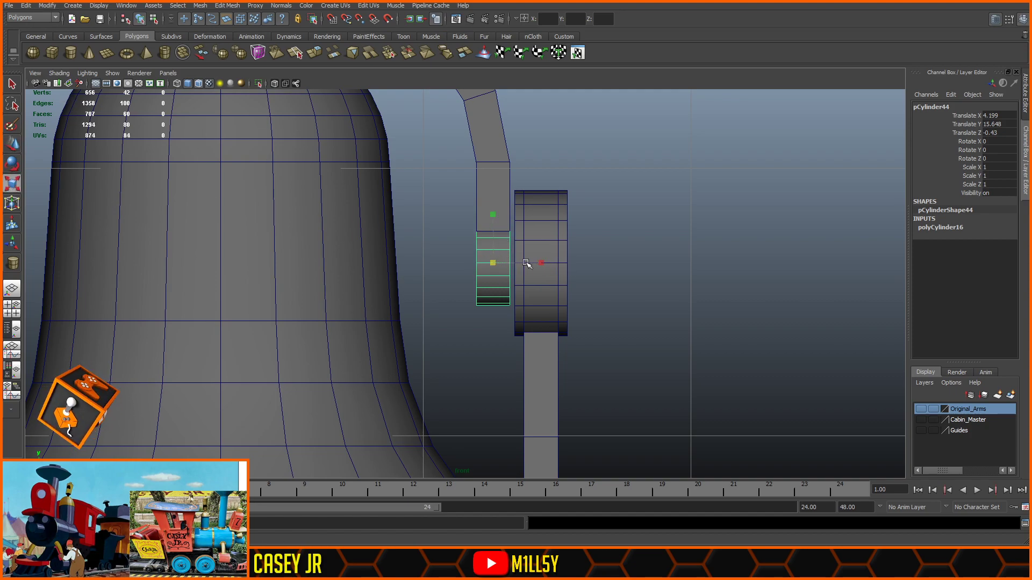
pyautogui.moveTo(493, 264); pyautogui.dragTo(546, 264)
pyautogui.press('space')
pyautogui.press('space')
pyautogui.keyDown('alt'); pyautogui.moveTo(561, 210); pyautogui.dragTo(636, 212); pyautogui.keyUp('alt')
pyautogui.keyDown('alt'); pyautogui.moveTo(636, 212); pyautogui.dragTo(573, 277, button='middle'); pyautogui.keyUp('alt')
pyautogui.scroll(8, 570, 273)
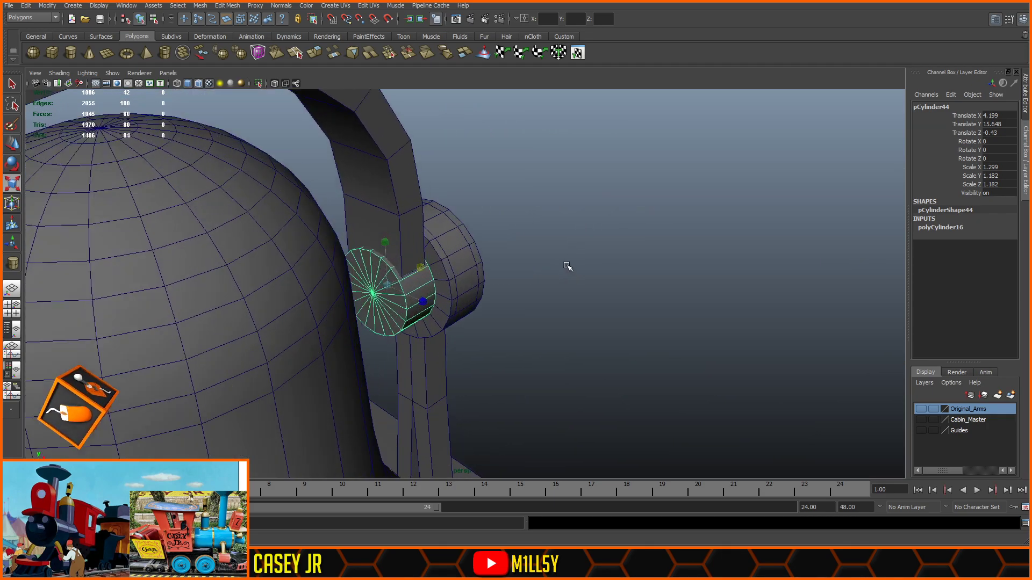
pyautogui.keyDown('alt'); pyautogui.moveTo(493, 228); pyautogui.dragTo(589, 212, button='middle'); pyautogui.keyUp('alt')
pyautogui.keyDown('alt'); pyautogui.moveTo(626, 198); pyautogui.dragTo(555, 165); pyautogui.keyUp('alt')
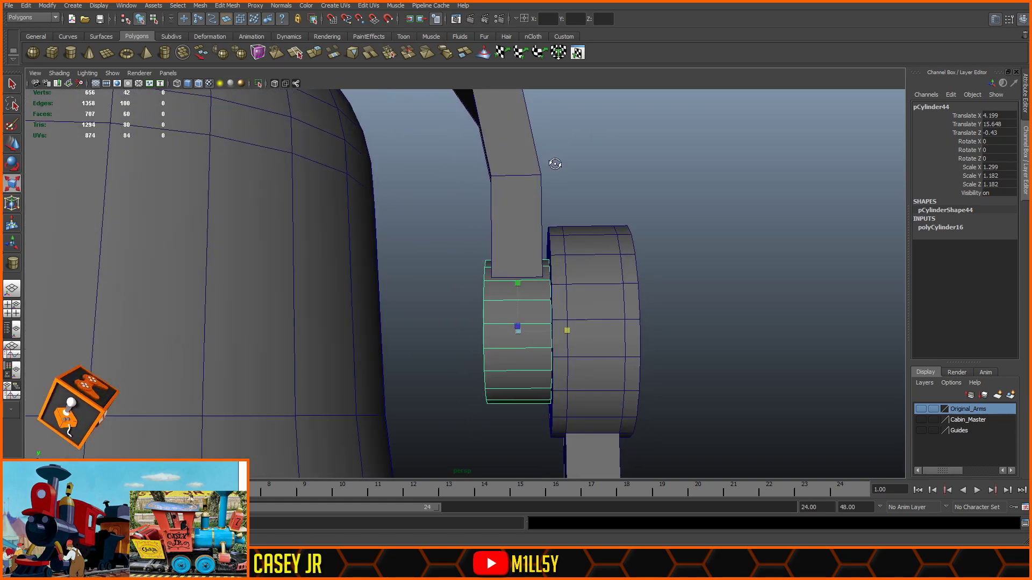
# - Examine from several angles how the arch's foot meets the enlarged cylinder and the bracket's boss
pyautogui.click(520, 215)
pyautogui.keyDown('alt'); pyautogui.moveTo(594, 237); pyautogui.dragTo(707, 265); pyautogui.keyUp('alt')
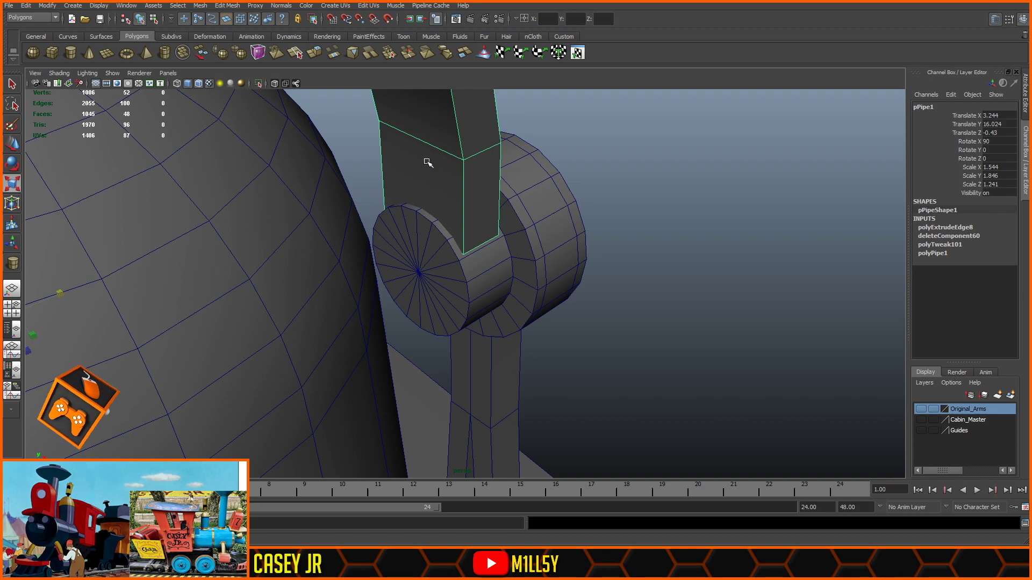
pyautogui.keyDown('alt'); pyautogui.moveTo(428, 163); pyautogui.dragTo(321, 213); pyautogui.keyUp('alt')
pyautogui.moveTo(279, 319); pyautogui.dragTo(275, 318)
pyautogui.click(612, 195)
pyautogui.scroll(-5, 612, 195)
pyautogui.keyDown('alt'); pyautogui.moveTo(613, 193); pyautogui.dragTo(619, 285); pyautogui.keyUp('alt')
pyautogui.click(585, 286)
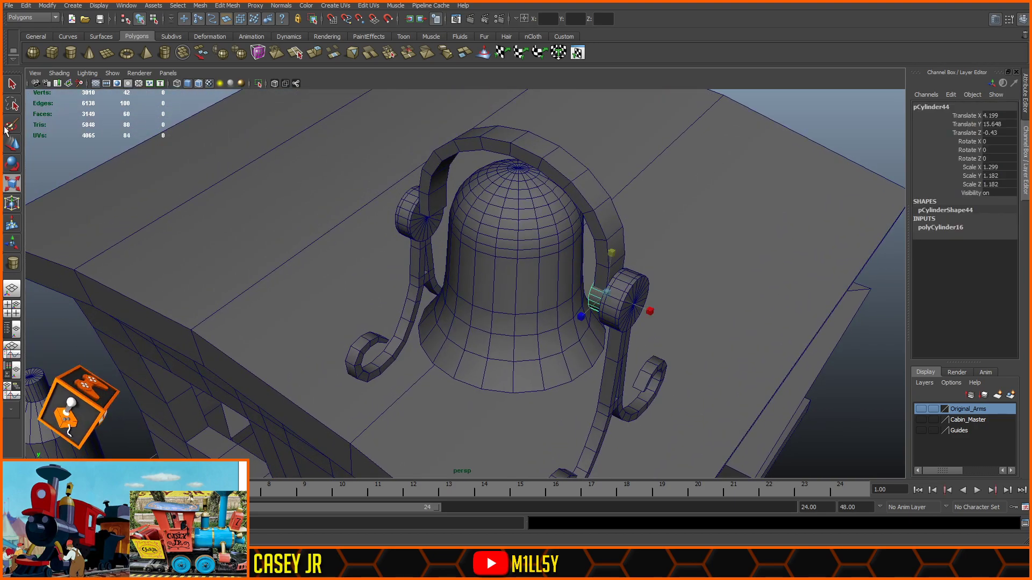
# - Duplicate the cylinder and move the copy along X to about 2.161, against the inner side of the opposite bracket's boss
pyautogui.click(11, 143)
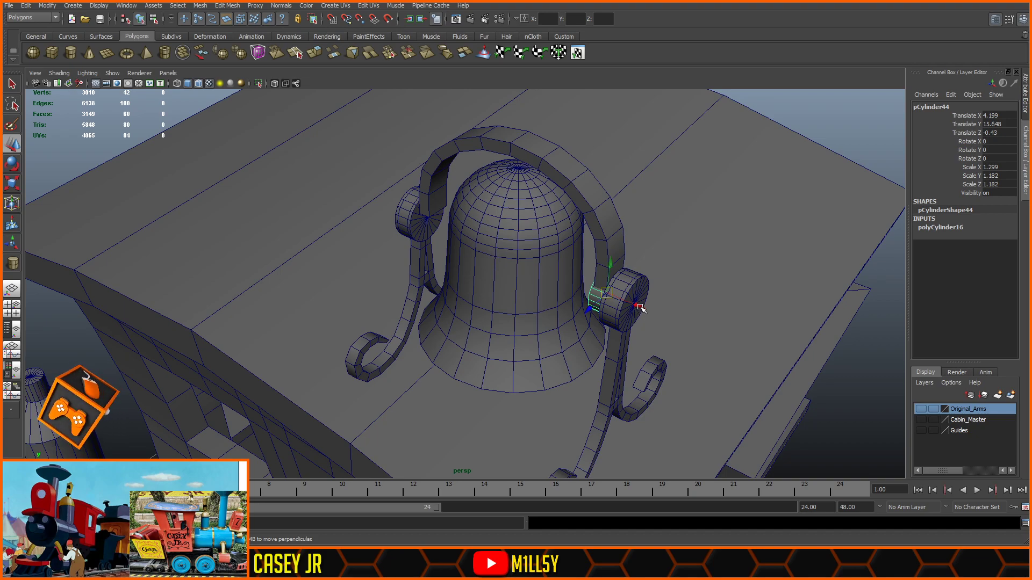
pyautogui.keyDown('alt'); pyautogui.moveTo(614, 282); pyautogui.dragTo(659, 260); pyautogui.keyUp('alt')
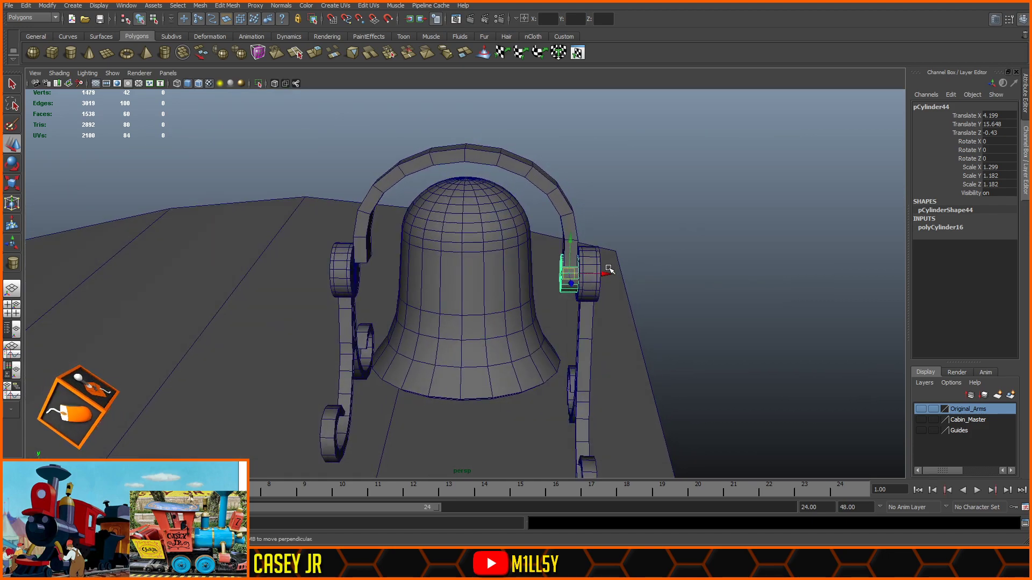
pyautogui.hotkey('ctrl', 'd')
pyautogui.moveTo(607, 274); pyautogui.dragTo(392, 272)
pyautogui.keyDown('alt'); pyautogui.moveTo(392, 272); pyautogui.dragTo(586, 279, button='right'); pyautogui.keyUp('alt')
pyautogui.keyDown('alt'); pyautogui.moveTo(409, 271); pyautogui.dragTo(540, 217, button='middle'); pyautogui.keyUp('alt')
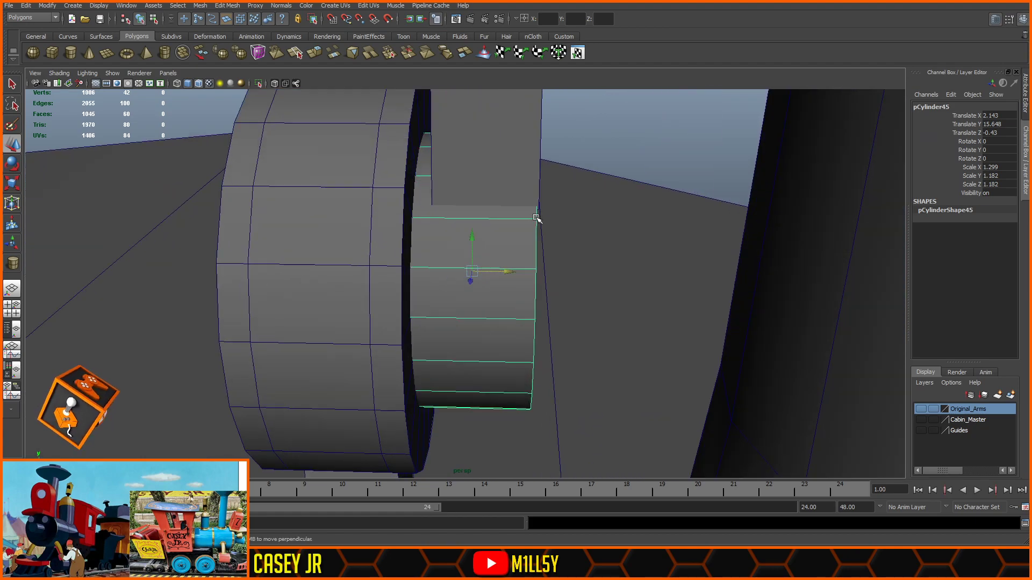
pyautogui.moveTo(508, 271)
pyautogui.mouseDown()
pyautogui.moveTo(532, 276)
pyautogui.moveTo(520, 277)
pyautogui.mouseUp()
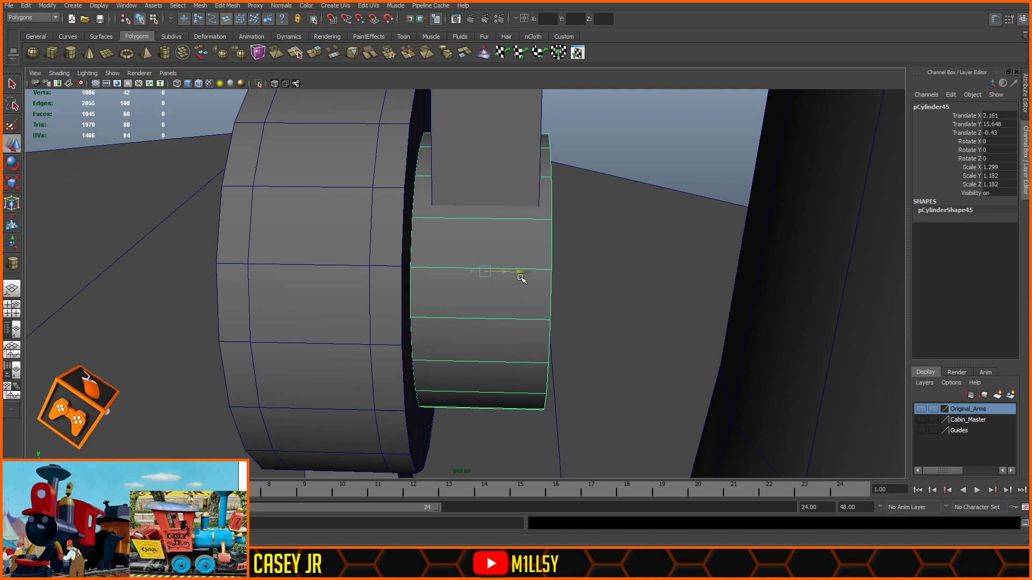
# - Check in the front view with X-Ray shading how the original cylinder sits against the arch's foot and the boss
pyautogui.scroll(-3, 523, 233)
pyautogui.keyDown('alt'); pyautogui.moveTo(734, 225); pyautogui.dragTo(489, 250, button='middle'); pyautogui.keyUp('alt')
pyautogui.press('space')
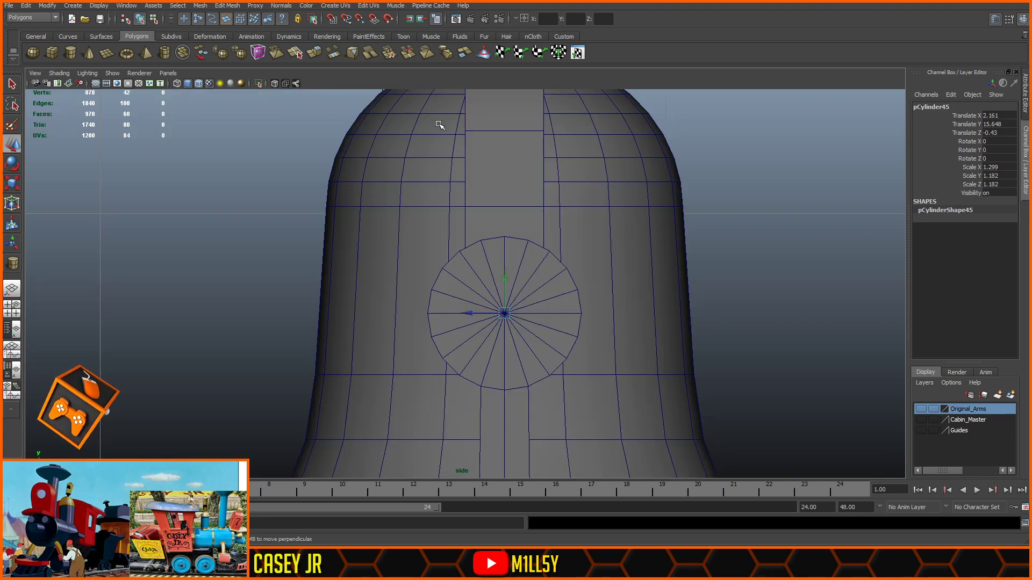
pyautogui.press('space')
pyautogui.click(274, 84)
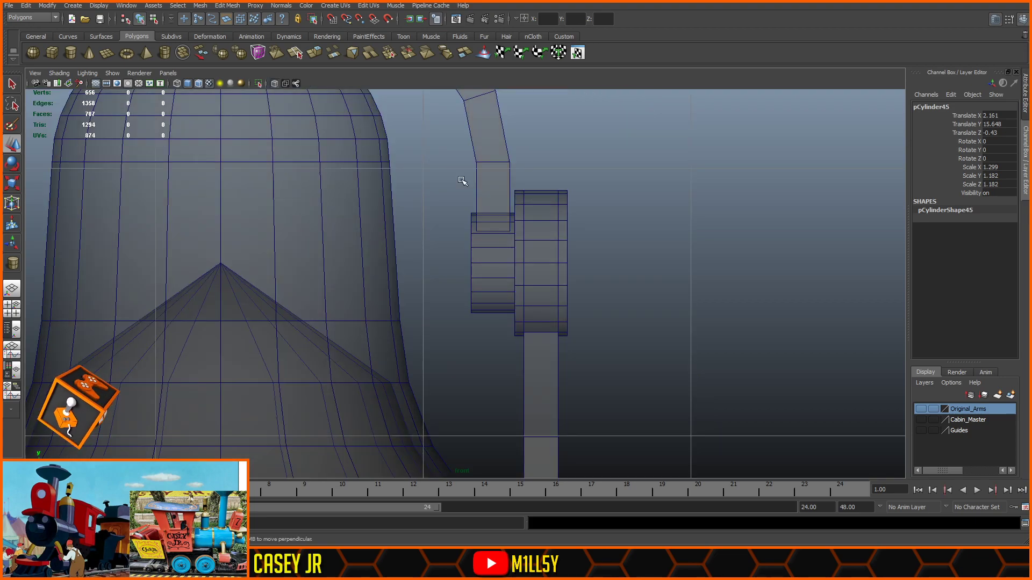
pyautogui.scroll(3, 549, 233)
pyautogui.scroll(1, 550, 233)
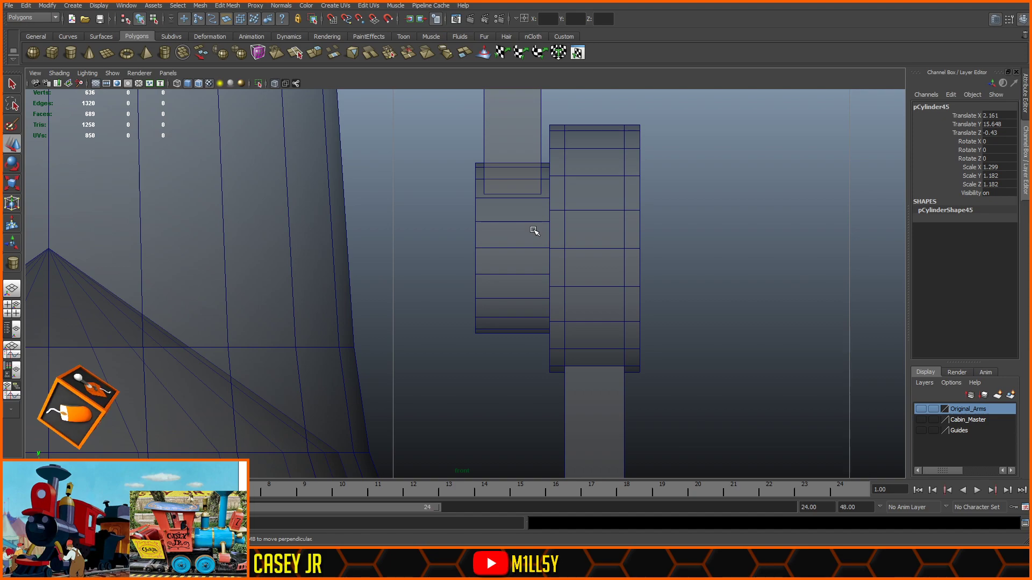
pyautogui.click(533, 231)
pyautogui.click(441, 242)
# - In the front view, nudge the duplicated cylinder along X to 2.162 so it sits flush with its boss
pyautogui.keyDown('alt'); pyautogui.moveTo(378, 221); pyautogui.dragTo(781, 258, button='middle'); pyautogui.keyUp('alt')
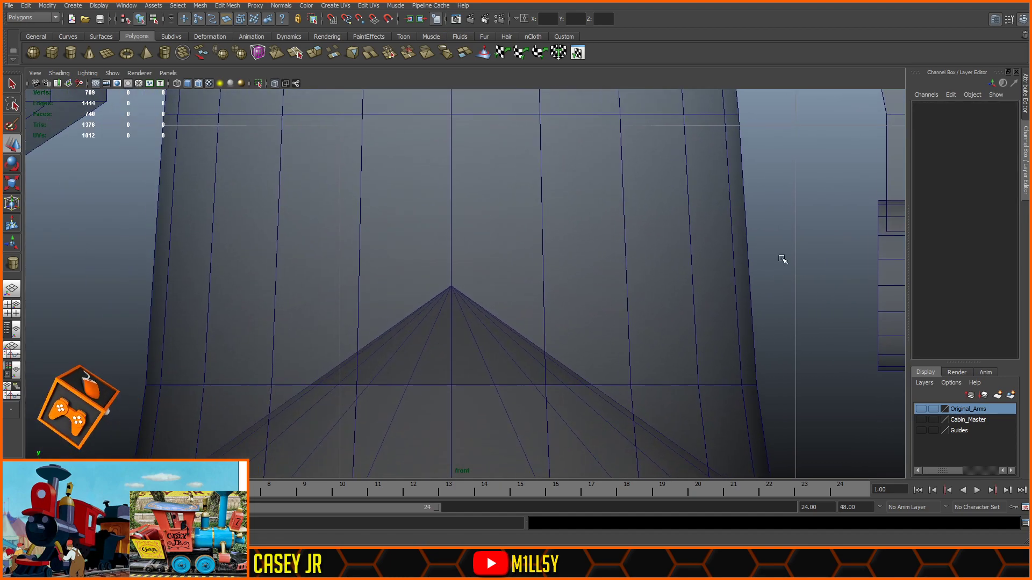
pyautogui.keyDown('alt'); pyautogui.moveTo(318, 226); pyautogui.dragTo(739, 242, button='middle'); pyautogui.keyUp('alt')
pyautogui.keyDown('alt'); pyautogui.moveTo(499, 253); pyautogui.dragTo(509, 247, button='middle'); pyautogui.keyUp('alt')
pyautogui.click(430, 293)
pyautogui.scroll(2, 422, 296)
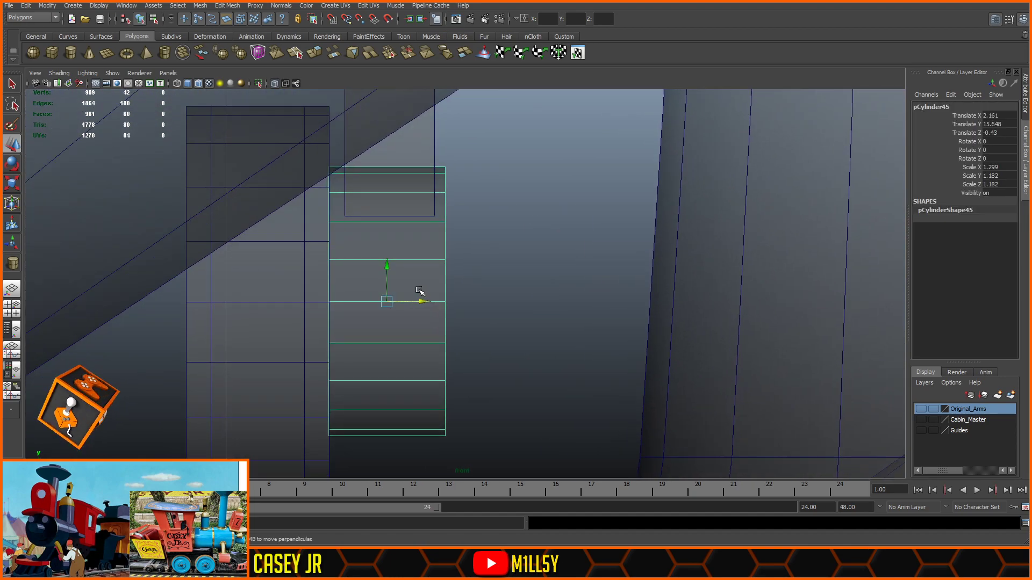
pyautogui.moveTo(422, 300); pyautogui.dragTo(422, 301)
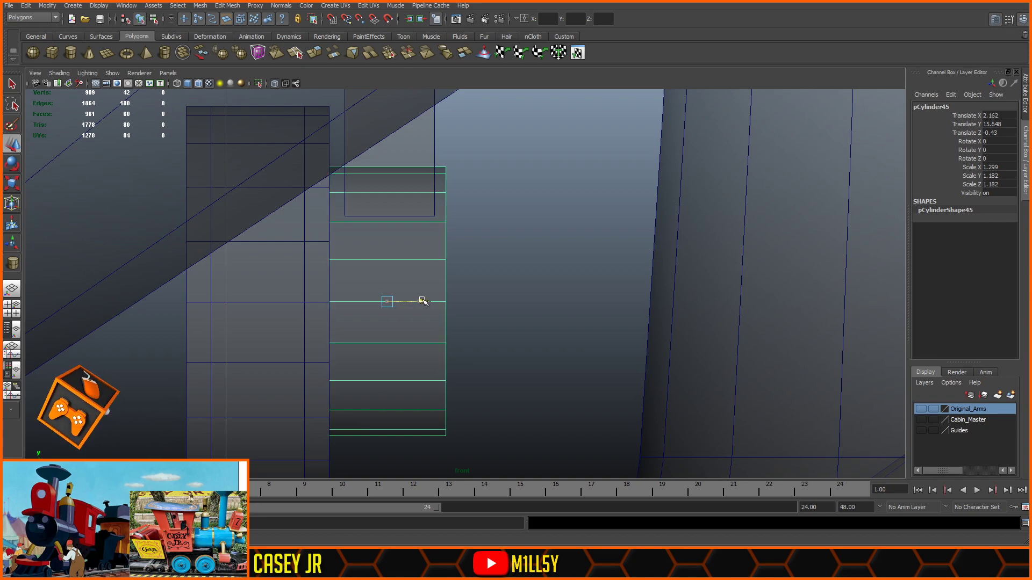
pyautogui.click(488, 226)
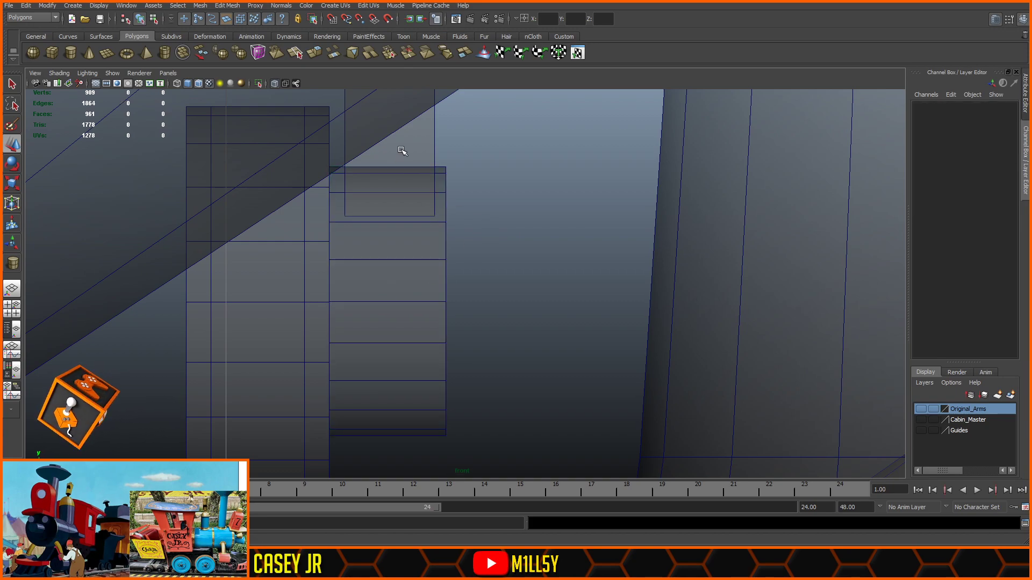
# - Return to the perspective view with X-Ray shading off and the whole bell assembly in view
pyautogui.press('a')
pyautogui.press('space')
pyautogui.press('space')
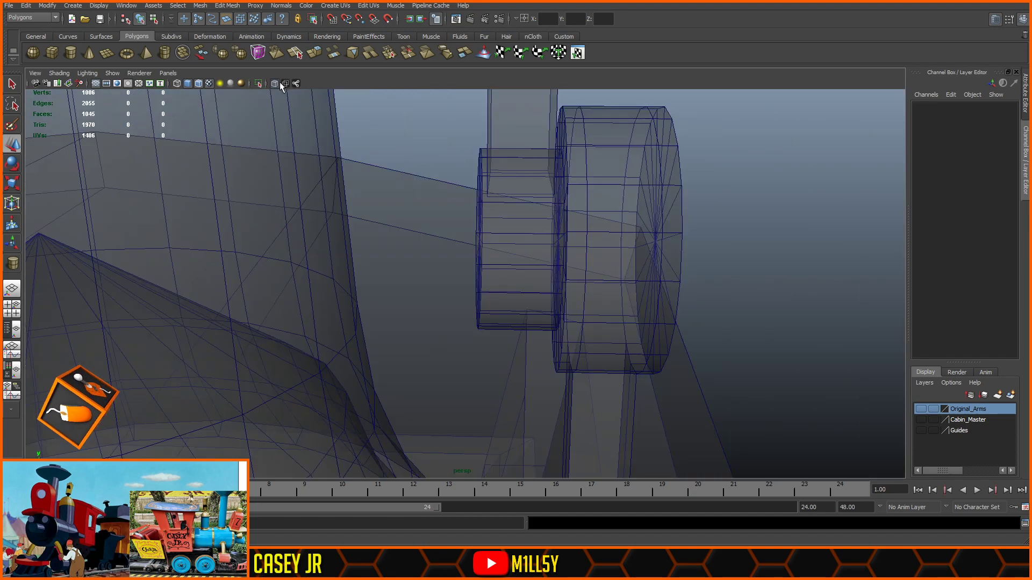
pyautogui.click(277, 82)
pyautogui.scroll(-10, 447, 163)
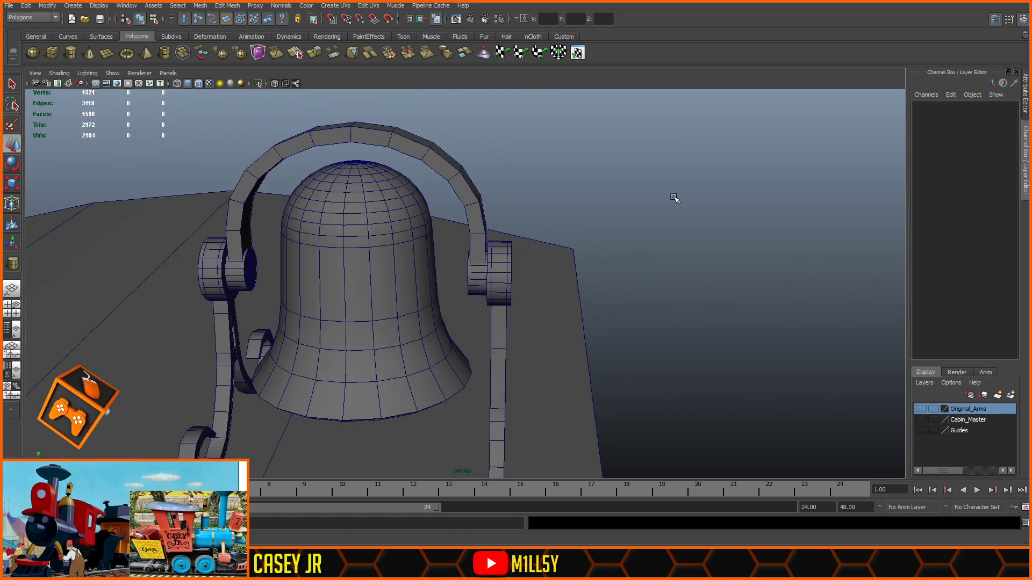
pyautogui.keyDown('alt'); pyautogui.moveTo(698, 217); pyautogui.dragTo(652, 212); pyautogui.keyUp('alt')
# - Select the bell and switch it to face selection for work on its crown
pyautogui.click(359, 178)
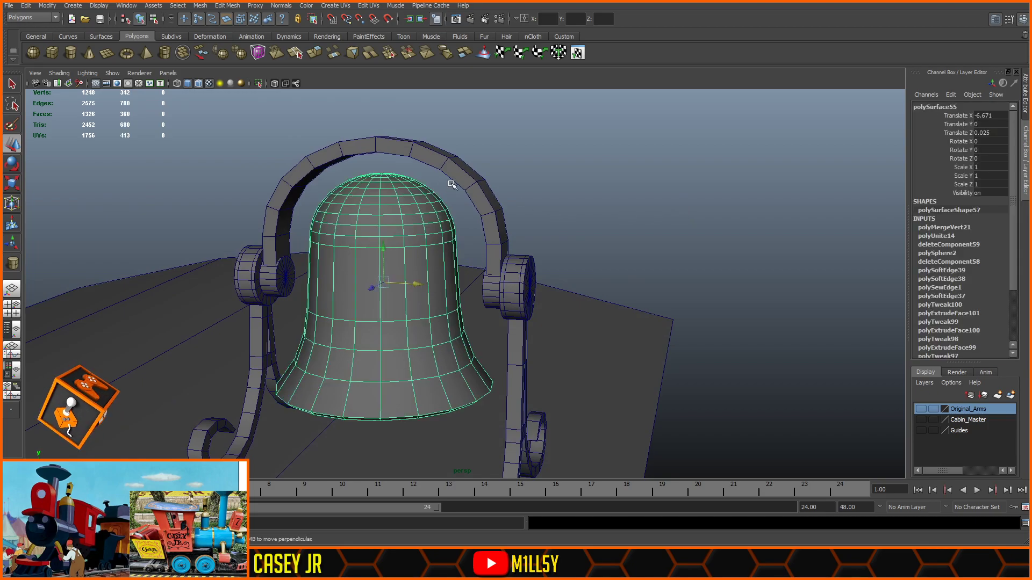
pyautogui.keyDown('alt'); pyautogui.moveTo(452, 184); pyautogui.dragTo(445, 202); pyautogui.keyUp('alt')
pyautogui.keyDown('alt'); pyautogui.moveTo(403, 155); pyautogui.dragTo(504, 269, button='middle'); pyautogui.keyUp('alt')
pyautogui.scroll(8, 504, 269)
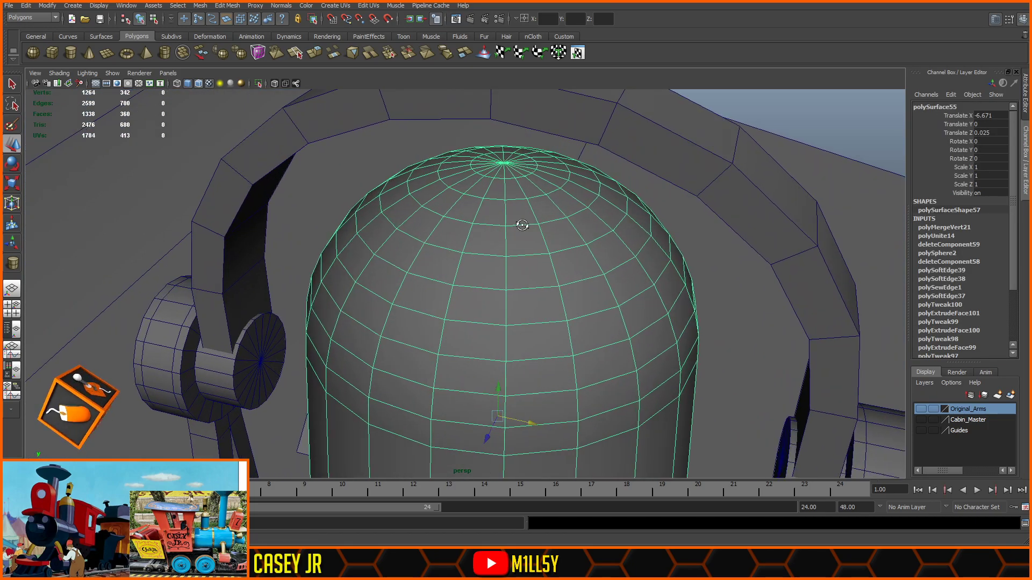
pyautogui.keyDown('alt'); pyautogui.moveTo(518, 224); pyautogui.dragTo(524, 213); pyautogui.keyUp('alt')
pyautogui.keyDown('alt'); pyautogui.moveTo(524, 213); pyautogui.dragTo(511, 269, button='middle'); pyautogui.keyUp('alt')
pyautogui.scroll(1, 474, 261)
pyautogui.moveTo(474, 259); pyautogui.dragTo(475, 282, button='right')
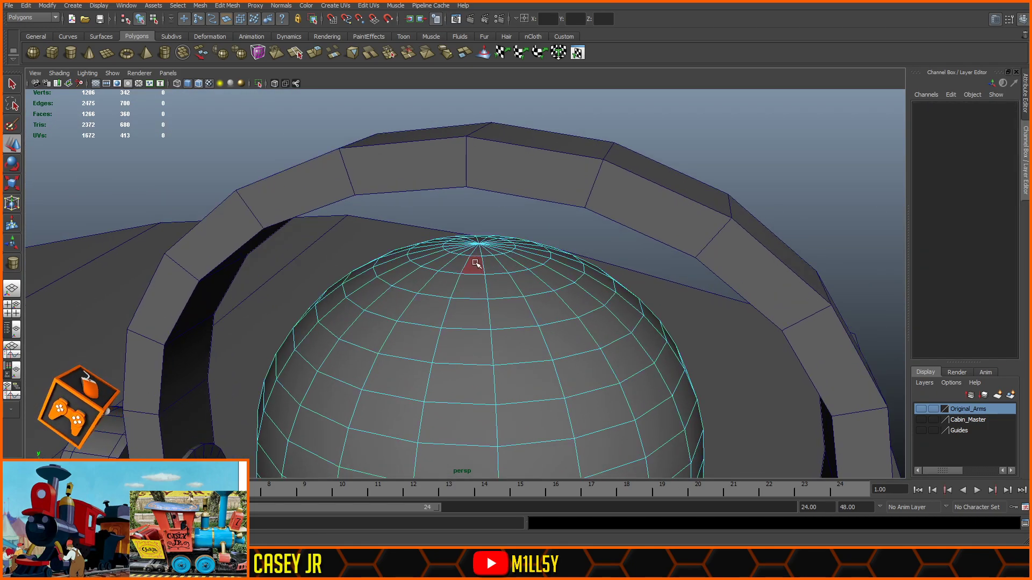
pyautogui.keyDown('alt'); pyautogui.moveTo(569, 236); pyautogui.dragTo(533, 240); pyautogui.keyUp('alt')
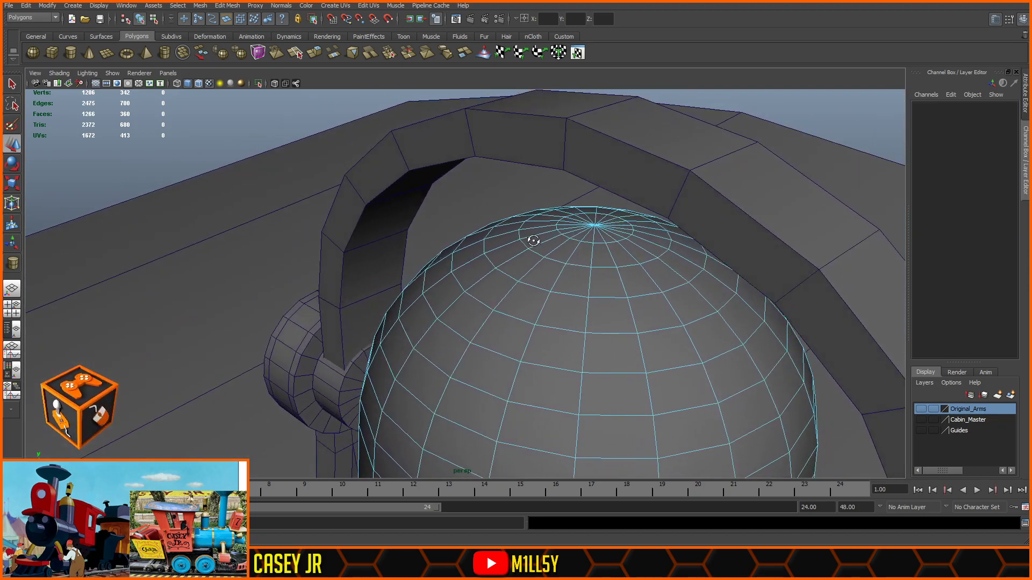
# - Select only the innermost ring of triangular faces at the bell's crown, using X-Ray shading to exclude stray faces
pyautogui.click(286, 83)
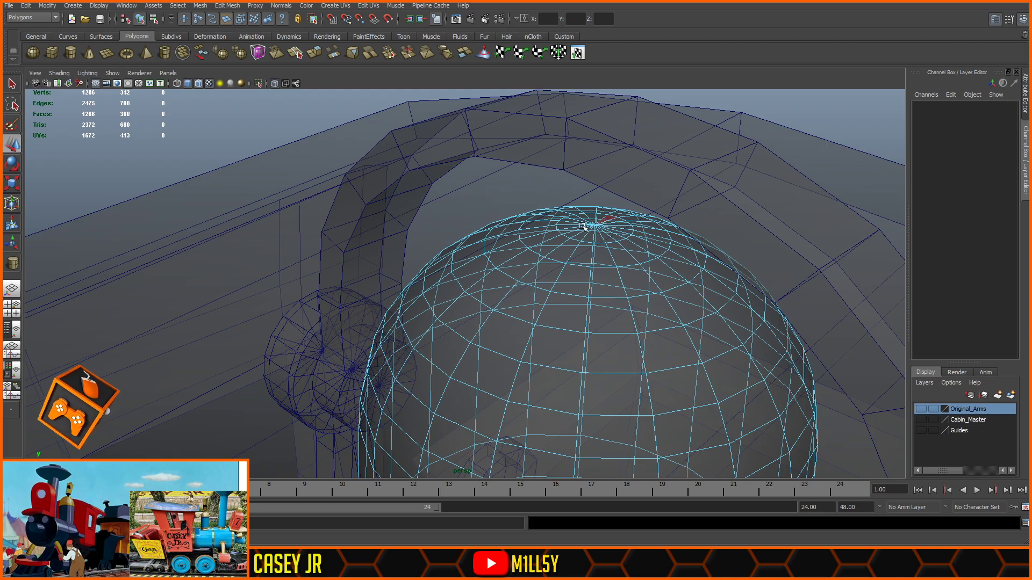
pyautogui.click(602, 222)
pyautogui.keyDown('alt'); pyautogui.moveTo(739, 221); pyautogui.dragTo(585, 183); pyautogui.keyUp('alt')
pyautogui.keyDown('ctrl'); pyautogui.click(604, 438); pyautogui.keyUp('ctrl')
pyautogui.keyDown('ctrl'); pyautogui.click(656, 426); pyautogui.keyUp('ctrl')
pyautogui.keyDown('alt'); pyautogui.moveTo(573, 299); pyautogui.dragTo(611, 312); pyautogui.keyUp('alt')
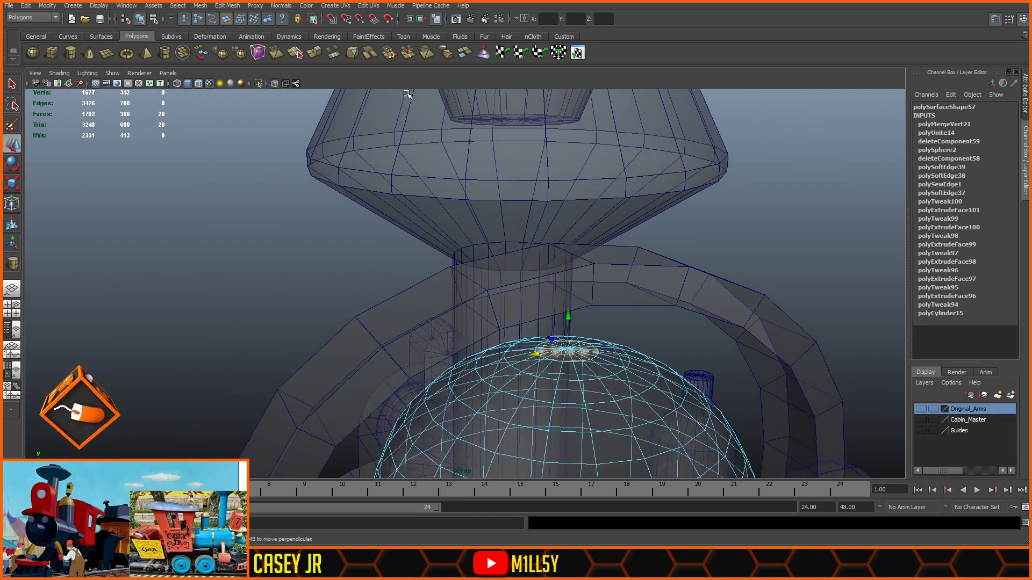
pyautogui.click(272, 83)
# - Add the second ring of faces around the bell's crown to the selection, using X-Ray shading temporarily
pyautogui.keyDown('alt'); pyautogui.moveTo(755, 266); pyautogui.dragTo(718, 248); pyautogui.keyUp('alt')
pyautogui.keyDown('alt'); pyautogui.moveTo(607, 215); pyautogui.dragTo(586, 213); pyautogui.keyUp('alt')
pyautogui.keyDown('alt'); pyautogui.moveTo(586, 213); pyautogui.dragTo(534, 200, button='middle'); pyautogui.keyUp('alt')
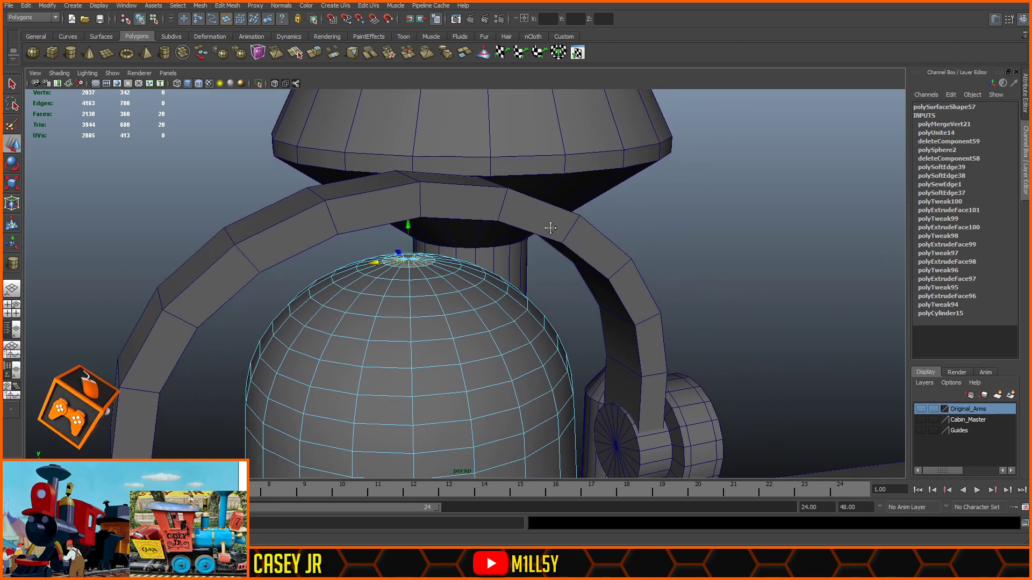
pyautogui.scroll(5, 522, 230)
pyautogui.keyDown('alt'); pyautogui.moveTo(412, 184); pyautogui.dragTo(488, 202, button='middle'); pyautogui.keyUp('alt')
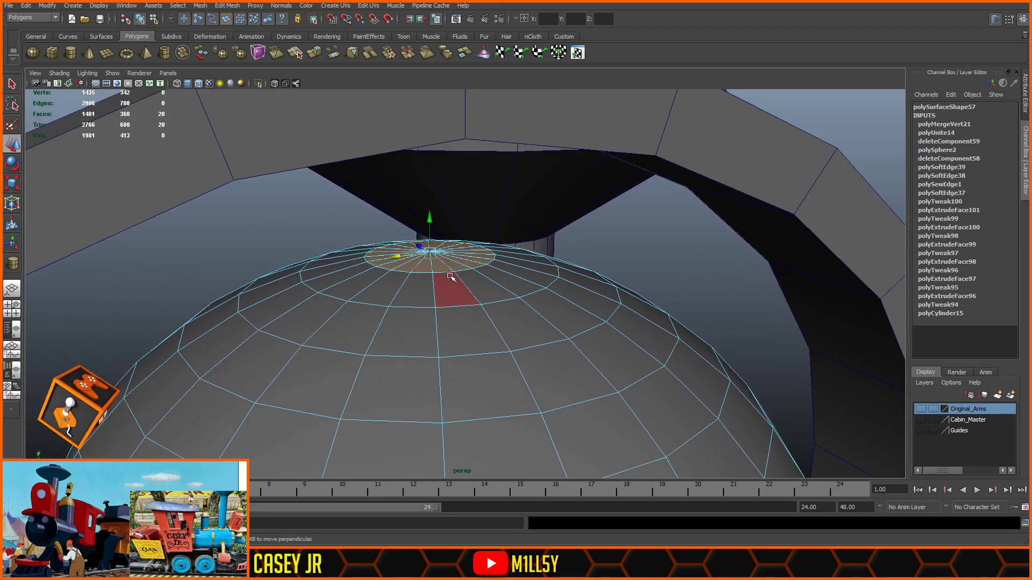
pyautogui.keyDown('alt'); pyautogui.moveTo(491, 237); pyautogui.dragTo(451, 198); pyautogui.keyUp('alt')
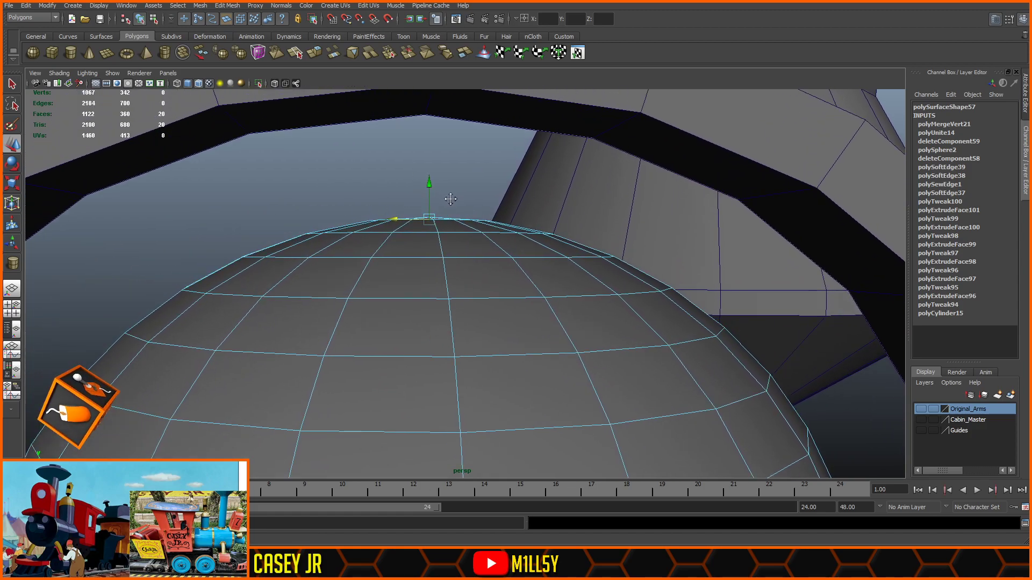
pyautogui.click(278, 82)
pyautogui.moveTo(530, 226); pyautogui.dragTo(336, 229)
pyautogui.keyDown('alt'); pyautogui.moveTo(392, 184); pyautogui.dragTo(414, 188); pyautogui.keyUp('alt')
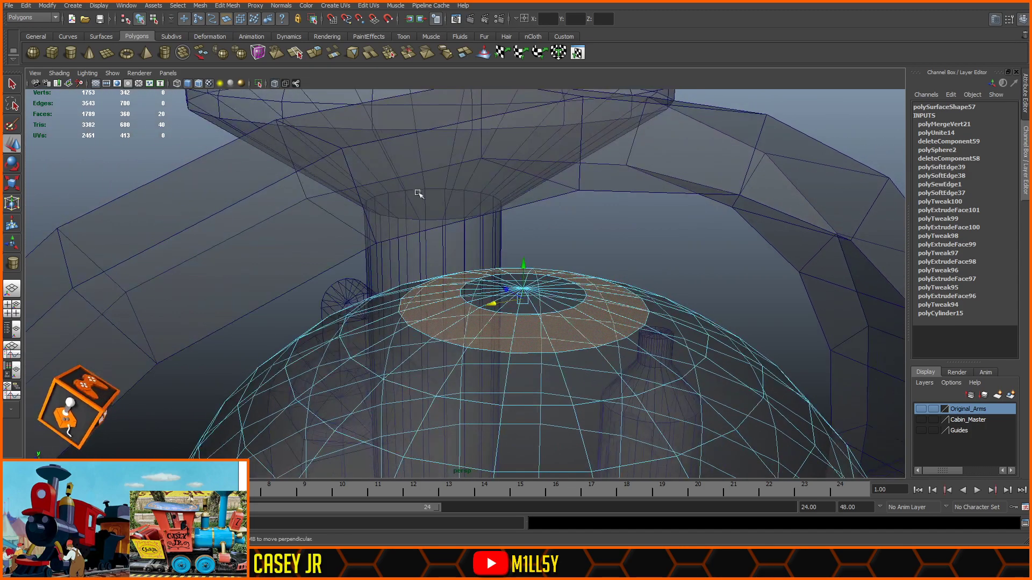
pyautogui.keyDown('alt'); pyautogui.moveTo(613, 219); pyautogui.dragTo(583, 203); pyautogui.keyUp('alt')
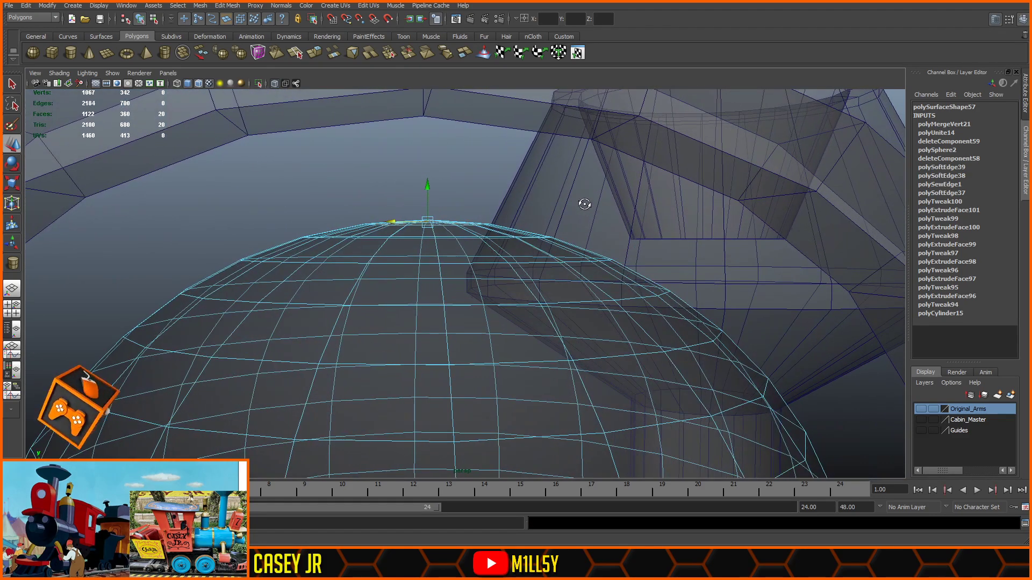
pyautogui.keyDown('shift'); pyautogui.doubleClick(305, 231); pyautogui.keyUp('shift')
pyautogui.keyDown('alt'); pyautogui.moveTo(304, 231); pyautogui.dragTo(296, 178); pyautogui.keyUp('alt')
pyautogui.click(275, 83)
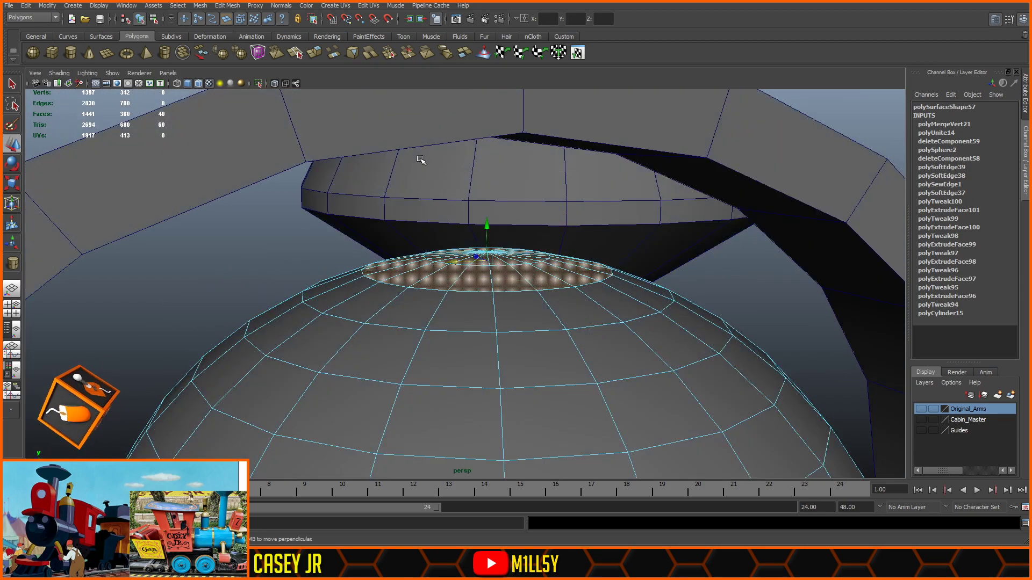
# - Extrude the selected crown faces slightly outward to form a shallow raised disc on top of the bell
pyautogui.keyDown('alt'); pyautogui.moveTo(410, 156); pyautogui.dragTo(448, 167); pyautogui.keyUp('alt')
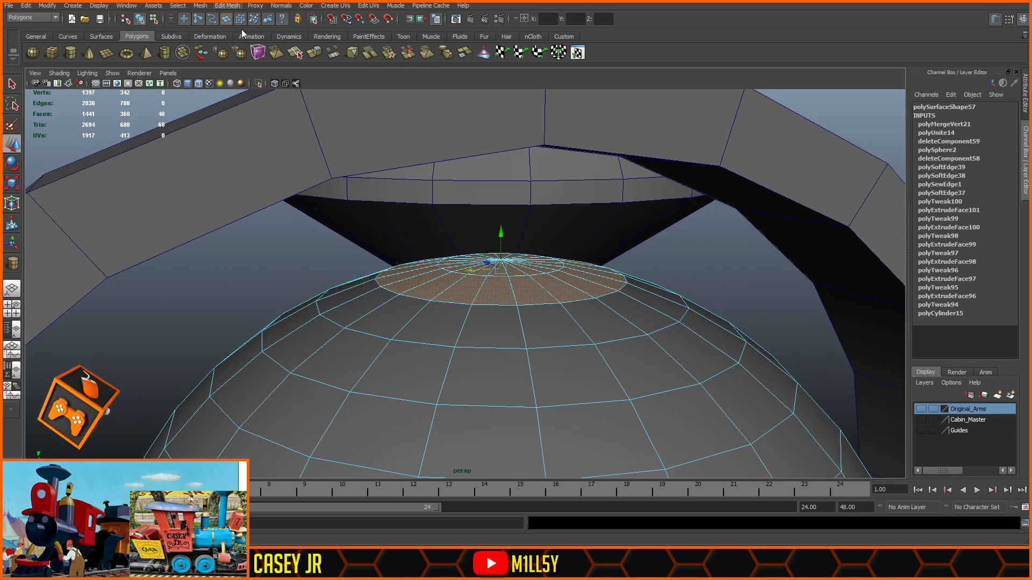
pyautogui.hotkey('ctrl', 'e')
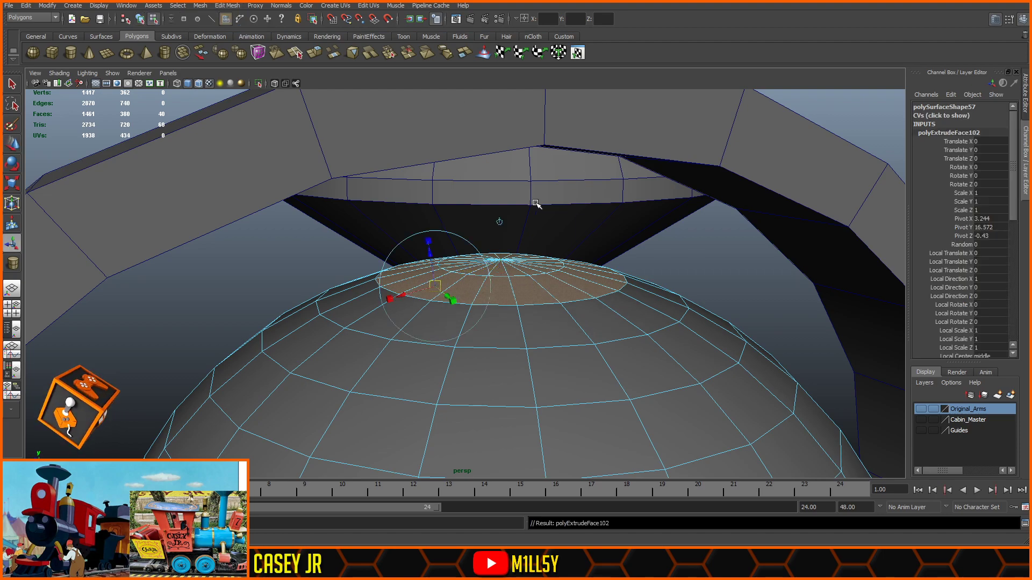
pyautogui.scroll(-4, 565, 141)
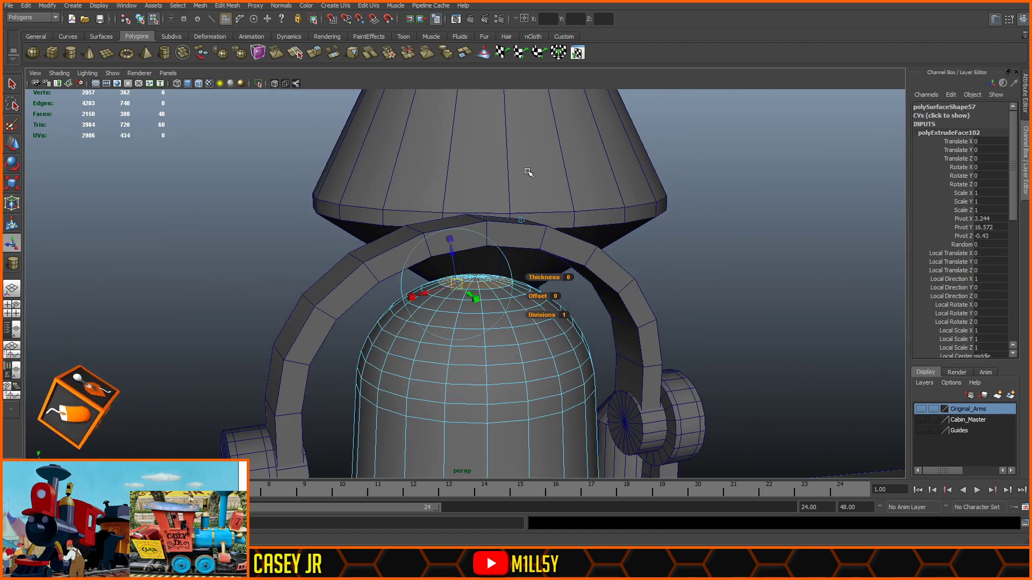
pyautogui.scroll(2, 514, 222)
pyautogui.scroll(3, 507, 226)
pyautogui.moveTo(430, 254); pyautogui.dragTo(420, 240)
pyautogui.keyDown('alt'); pyautogui.moveTo(619, 248); pyautogui.dragTo(601, 249); pyautogui.keyUp('alt')
# - Shrink the face selection to the innermost ring of triangles at the centre of the raised disc
pyautogui.hotkey('shift', ',')
pyautogui.keyDown('alt'); pyautogui.moveTo(430, 254); pyautogui.dragTo(631, 244); pyautogui.keyUp('alt')
pyautogui.keyDown('shift'); pyautogui.click(533, 211); pyautogui.keyUp('shift')
pyautogui.keyDown('shift'); pyautogui.click(532, 212); pyautogui.keyUp('shift')
pyautogui.keyDown('alt'); pyautogui.moveTo(645, 170); pyautogui.dragTo(514, 232, button='middle'); pyautogui.keyUp('alt')
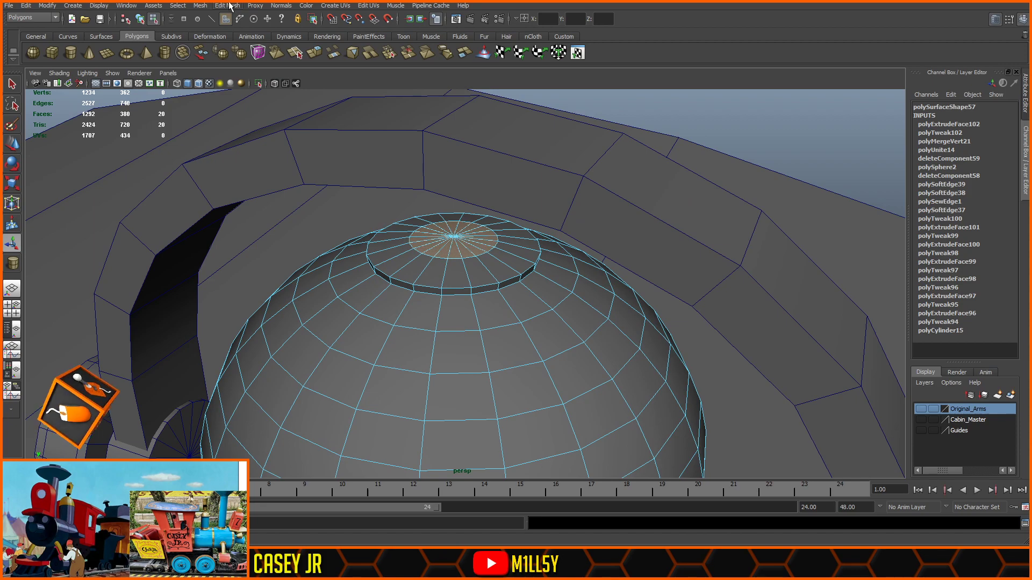
# - Extrude the innermost crown faces straight up along world Y into a stem projecting above the arch, and return to object selection
pyautogui.hotkey('ctrl', 'e')
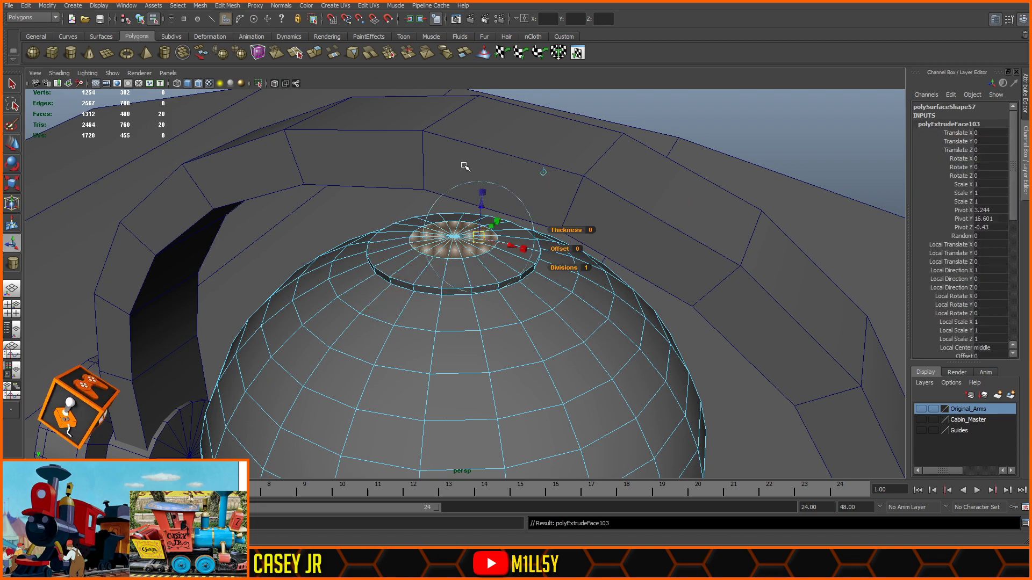
pyautogui.click(543, 173)
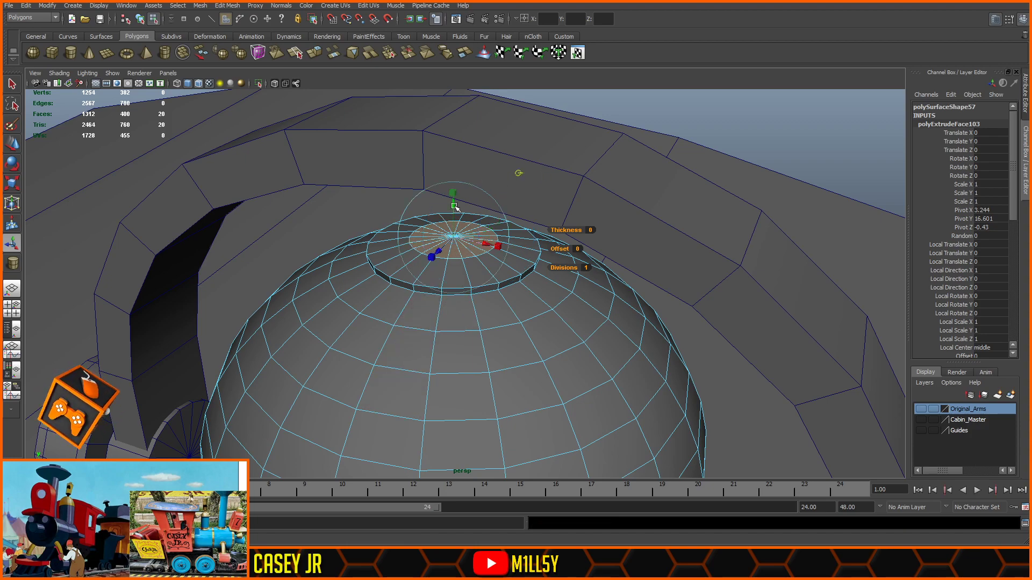
pyautogui.moveTo(453, 206); pyautogui.dragTo(525, 329)
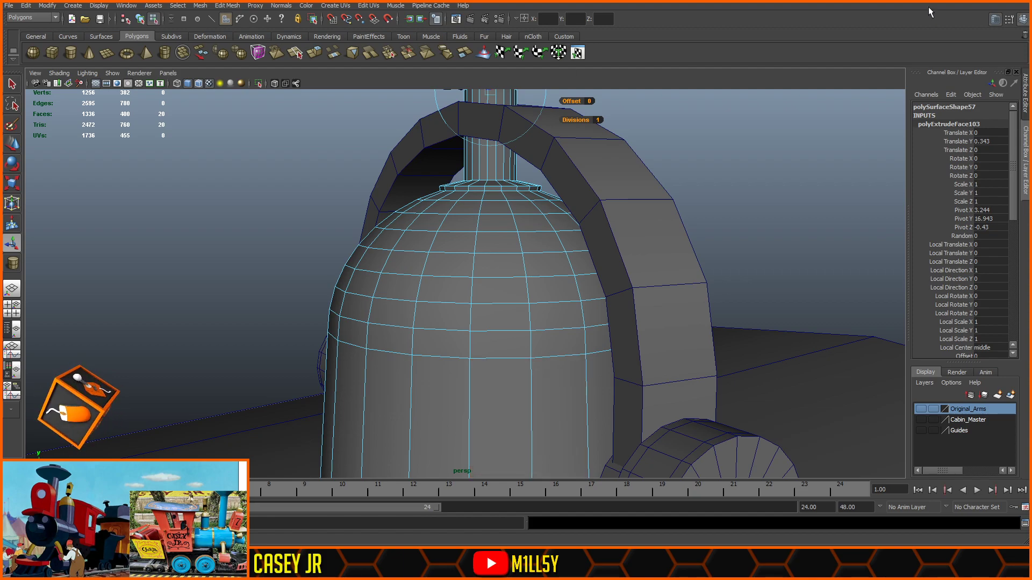
pyautogui.scroll(-3, 666, 177)
pyautogui.keyDown('alt'); pyautogui.moveTo(661, 186); pyautogui.dragTo(705, 239); pyautogui.keyUp('alt')
pyautogui.keyDown('alt'); pyautogui.moveTo(620, 222); pyautogui.dragTo(682, 291, button='middle'); pyautogui.keyUp('alt')
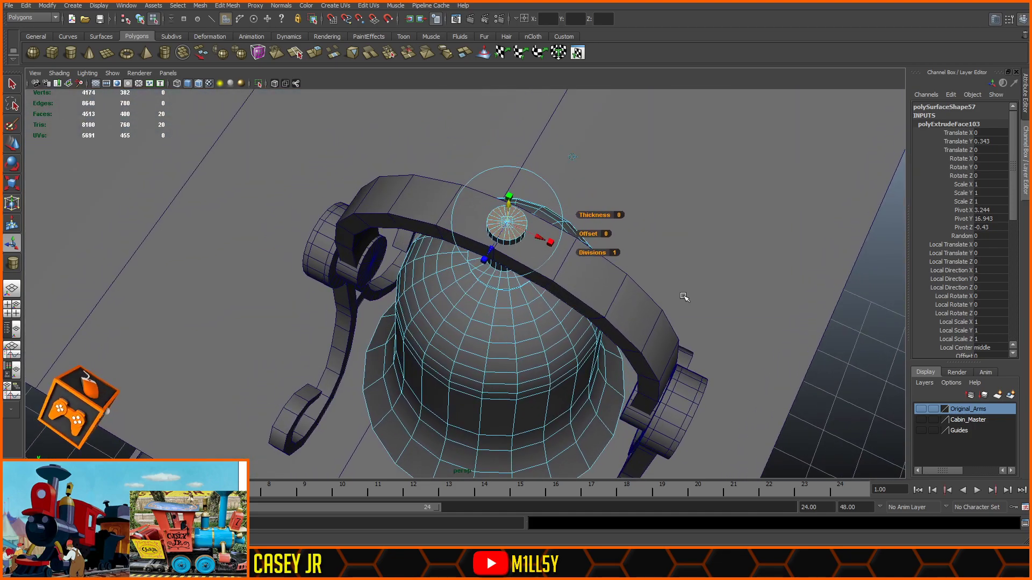
pyautogui.keyDown('alt'); pyautogui.moveTo(699, 257); pyautogui.dragTo(579, 194); pyautogui.keyUp('alt')
pyautogui.moveTo(449, 167); pyautogui.dragTo(451, 153)
pyautogui.keyDown('alt'); pyautogui.moveTo(654, 189); pyautogui.dragTo(707, 200); pyautogui.keyUp('alt')
pyautogui.click(707, 199)
pyautogui.moveTo(438, 287); pyautogui.dragTo(479, 274, button='right')
# - Examine the bell assembly without the wireframe overlay and with X-Ray shading, and restore the wireframe-on-shaded display
pyautogui.keyDown('alt'); pyautogui.moveTo(478, 274); pyautogui.dragTo(644, 202); pyautogui.keyUp('alt')
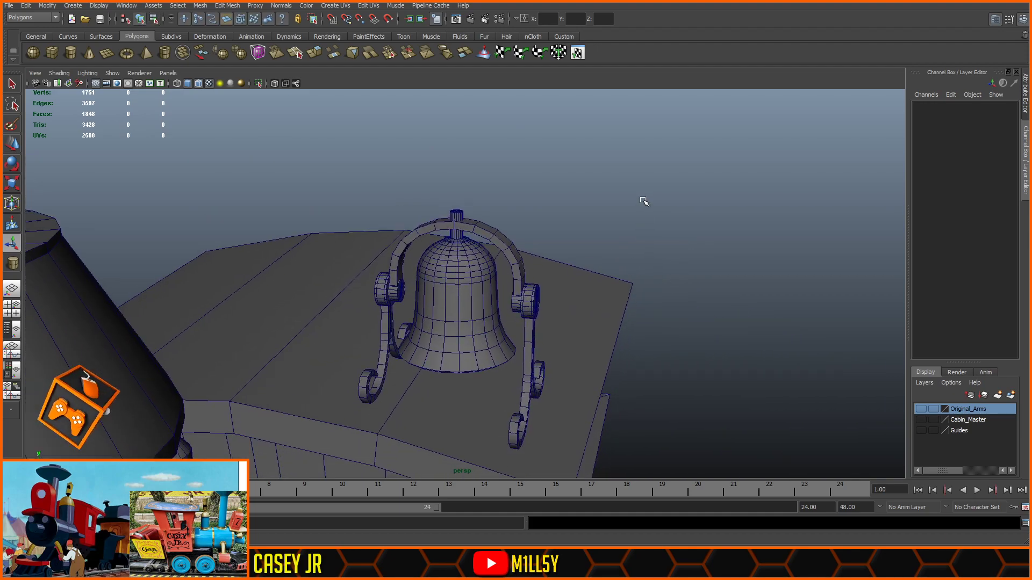
pyautogui.scroll(5, 631, 230)
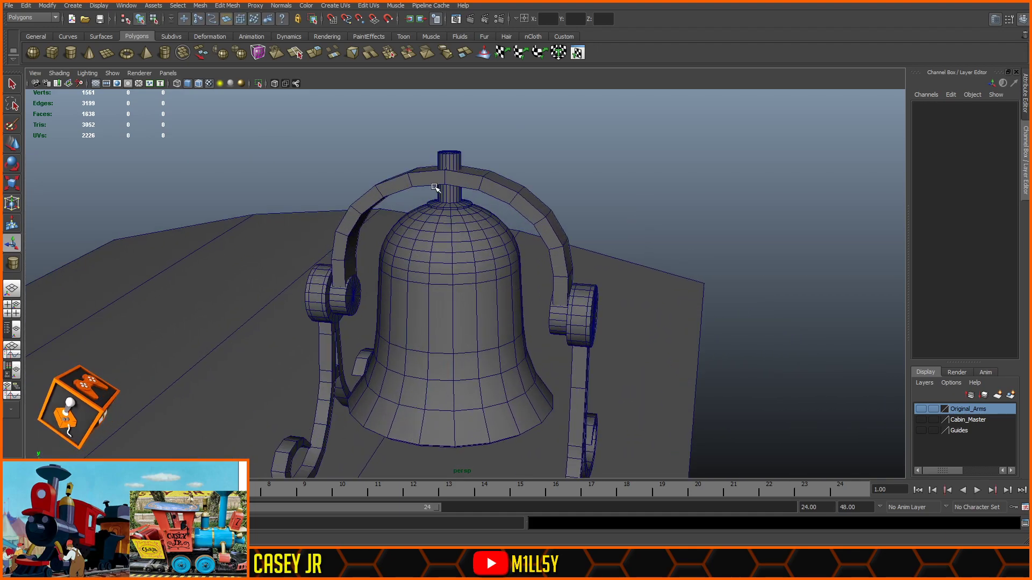
pyautogui.click(199, 83)
pyautogui.moveTo(704, 192)
pyautogui.keyDown('alt'); pyautogui.mouseDown()
pyautogui.moveTo(577, 180)
pyautogui.moveTo(707, 198)
pyautogui.moveTo(601, 160)
pyautogui.mouseUp(); pyautogui.keyUp('alt')
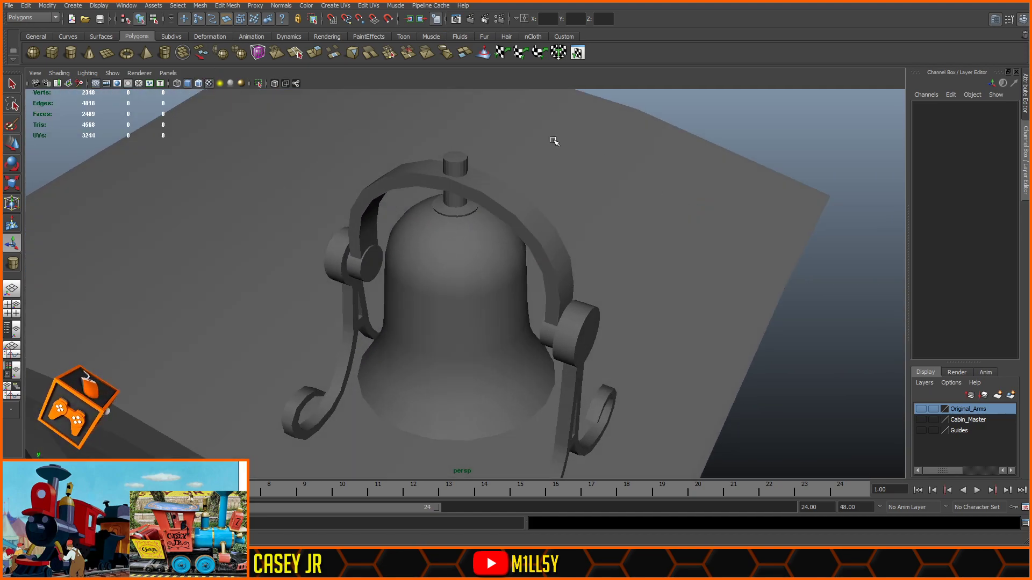
pyautogui.click(276, 83)
pyautogui.moveTo(430, 242)
pyautogui.keyDown('alt'); pyautogui.mouseDown()
pyautogui.moveTo(454, 210)
pyautogui.moveTo(435, 191)
pyautogui.mouseUp(); pyautogui.keyUp('alt')
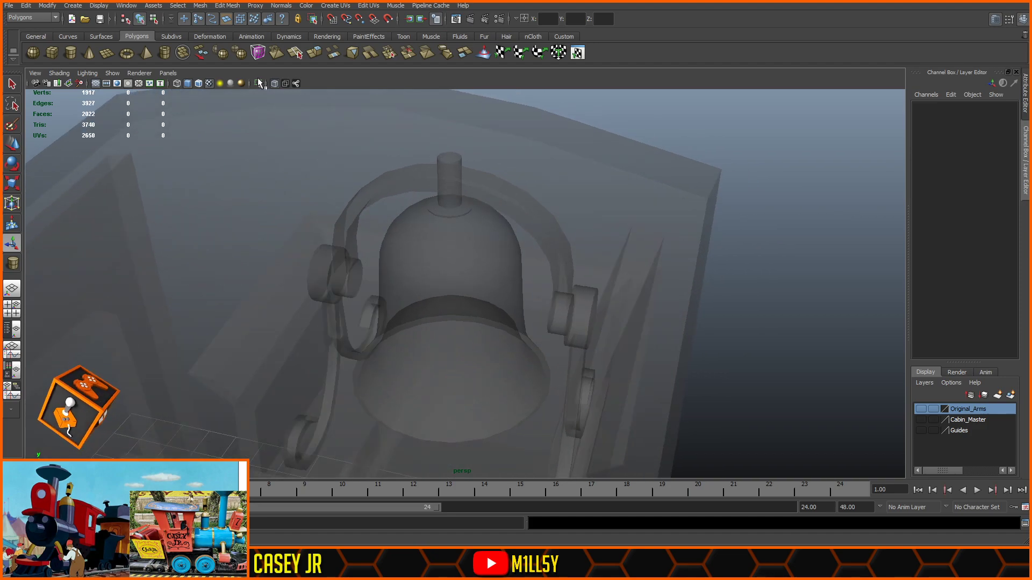
pyautogui.click(274, 84)
pyautogui.click(198, 84)
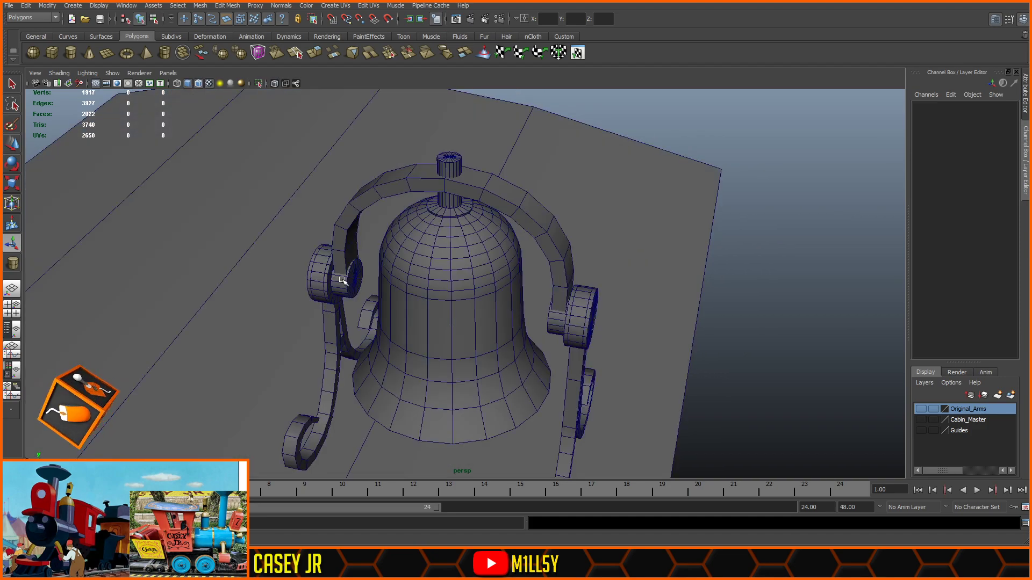
# - Duplicate the small cylinder at the arch's end and move the copy along X to about 3.162, inside the bell
pyautogui.click(347, 277)
pyautogui.click(354, 281)
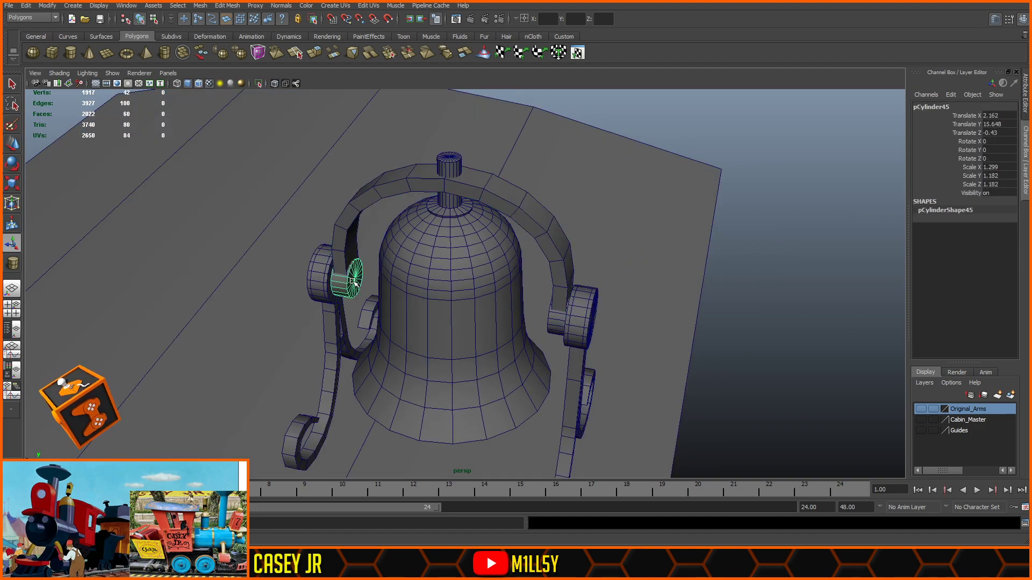
pyautogui.click(12, 148)
pyautogui.hotkey('ctrl', 'd')
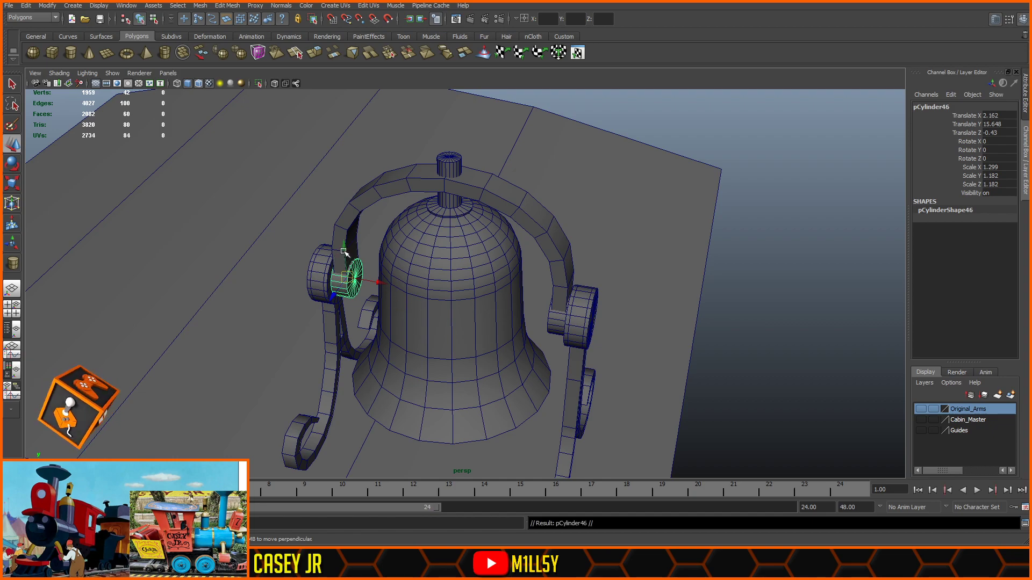
pyautogui.moveTo(344, 251); pyautogui.dragTo(462, 293)
pyautogui.hotkey('ctrl', 'z')
pyautogui.moveTo(377, 284); pyautogui.dragTo(480, 316)
# - Stand the duplicated cylinder upright by setting its Rotate Z to 90
pyautogui.press('e')
pyautogui.moveTo(466, 258); pyautogui.dragTo(505, 285)
pyautogui.click(996, 159)
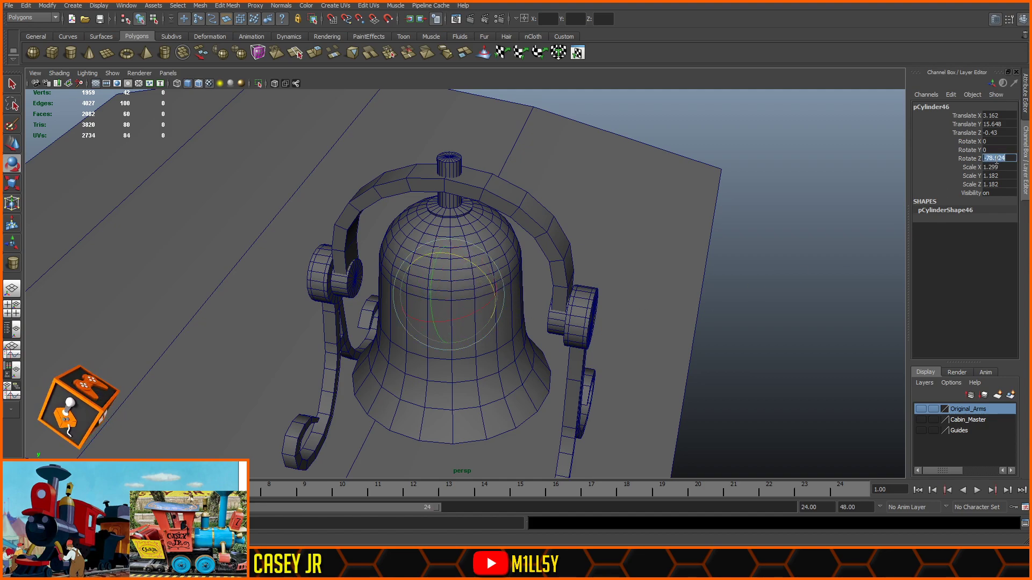
pyautogui.write('90')
pyautogui.press('Return')
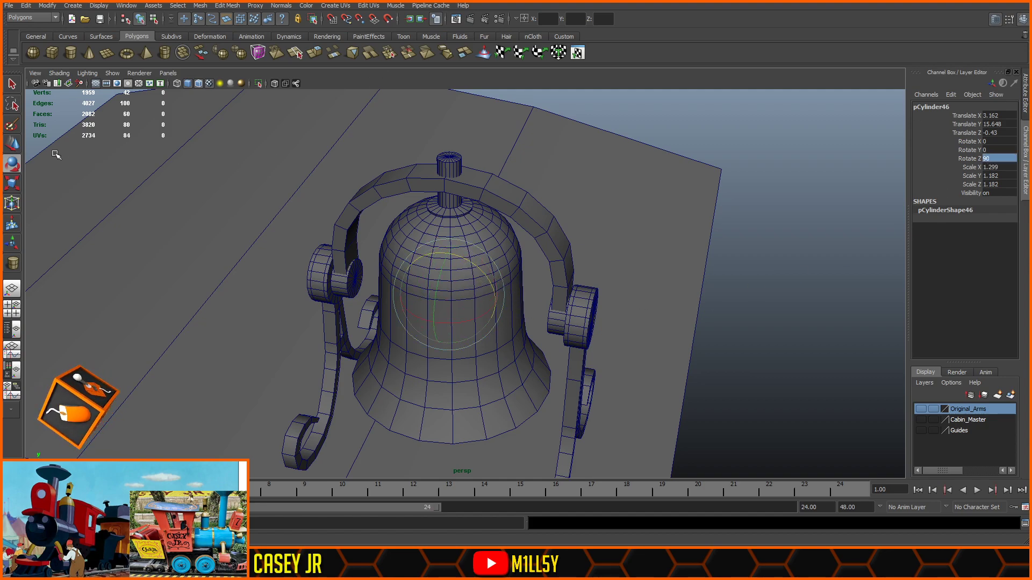
# - Raise the upright cylinder to about Y 16.863 and centre it on the bell's stem in the top view, at about X 3.182
pyautogui.click(13, 145)
pyautogui.moveTo(450, 265); pyautogui.dragTo(453, 142)
pyautogui.press('space')
pyautogui.press('space')
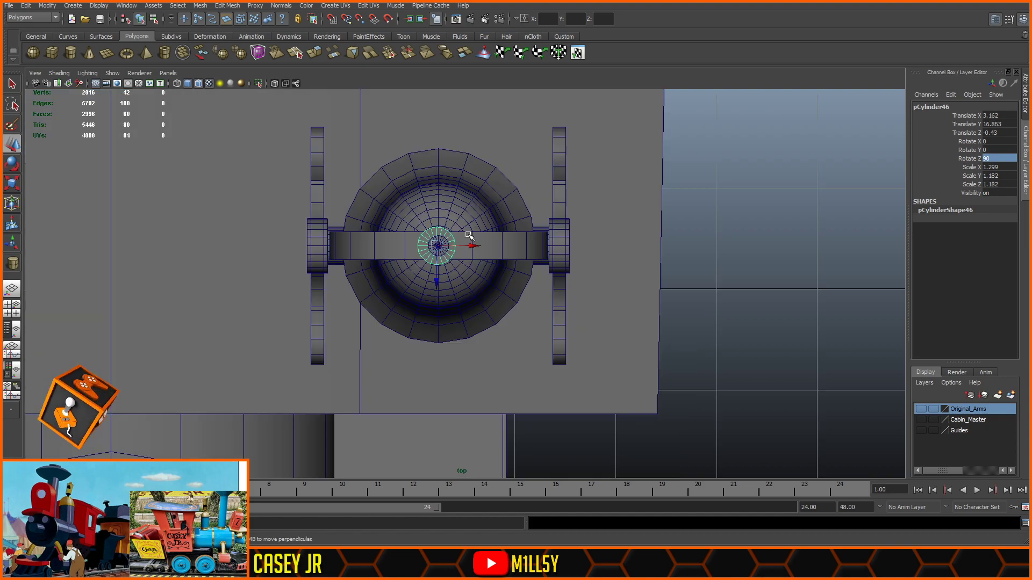
pyautogui.scroll(5, 425, 221)
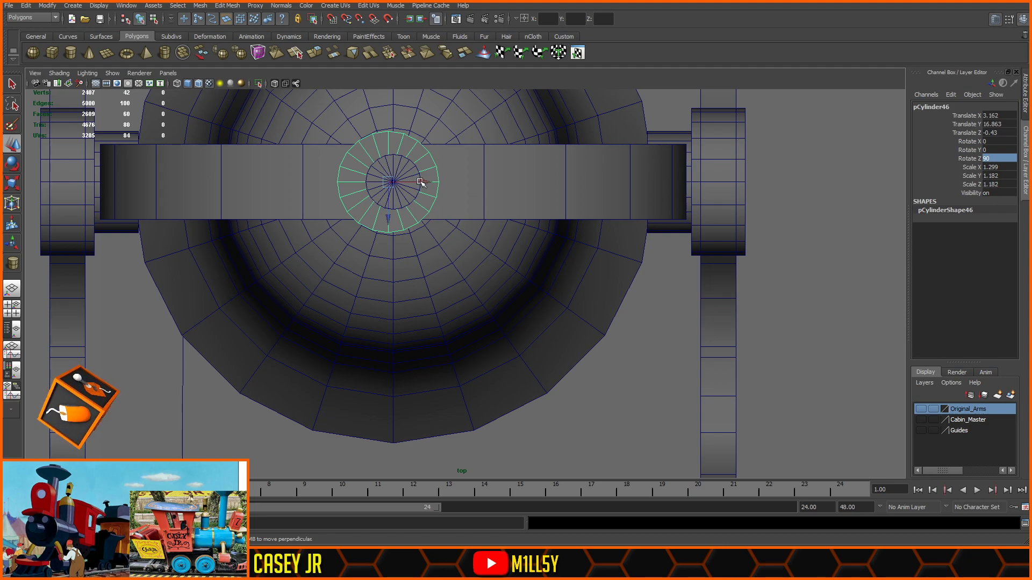
pyautogui.moveTo(391, 179); pyautogui.dragTo(398, 163)
pyautogui.hotkey('ctrl', 'z')
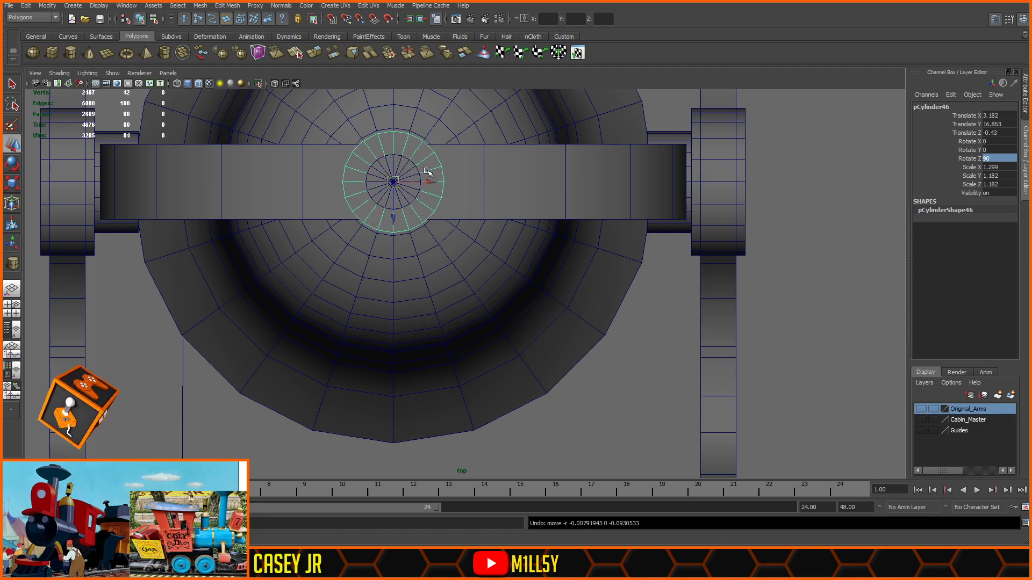
# - Lower the collar cylinder to about Y 16.816 to fit it around the stem at the arch's crown
pyautogui.press('space')
pyautogui.keyDown('alt'); pyautogui.moveTo(495, 205); pyautogui.dragTo(519, 178); pyautogui.keyUp('alt')
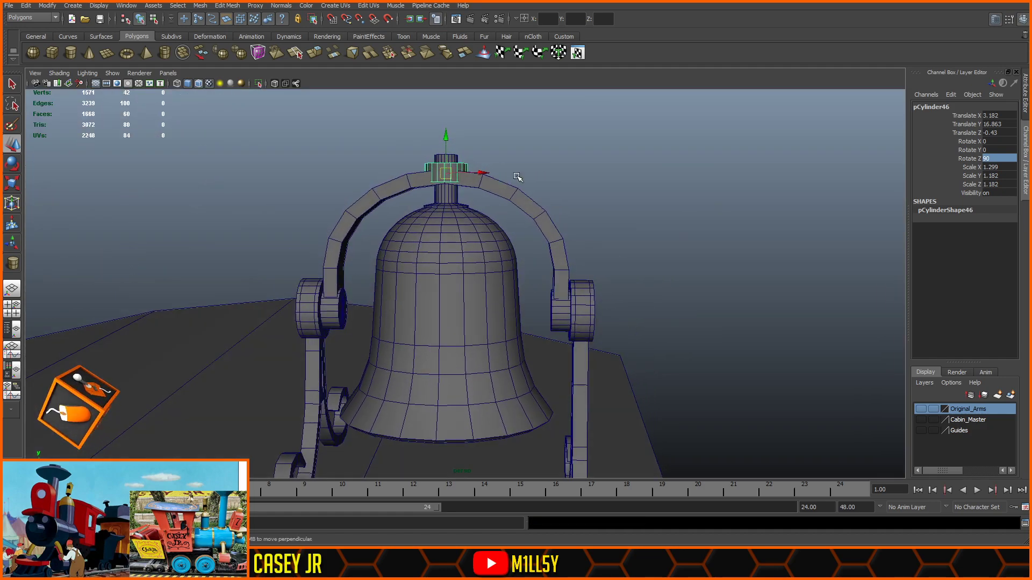
pyautogui.keyDown('alt'); pyautogui.moveTo(519, 178); pyautogui.dragTo(516, 226, button='middle'); pyautogui.keyUp('alt')
pyautogui.scroll(4, 514, 222)
pyautogui.moveTo(437, 125); pyautogui.dragTo(435, 136)
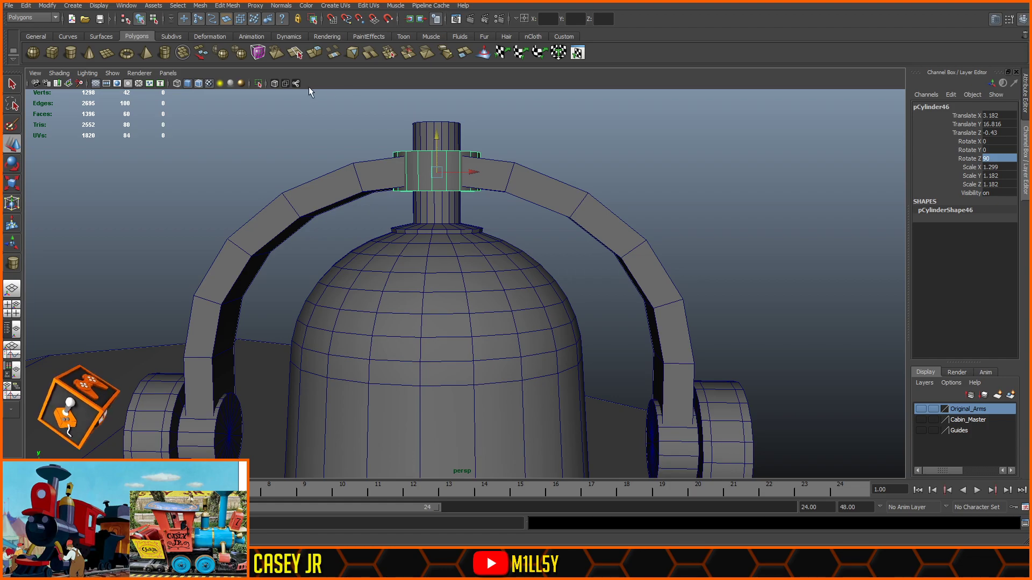
# - Deselect the collar and inspect its fit with the stem and arch without the wireframe overlay
pyautogui.click(539, 142)
pyautogui.keyDown('alt'); pyautogui.moveTo(594, 172); pyautogui.dragTo(425, 156); pyautogui.keyUp('alt')
pyautogui.click(199, 83)
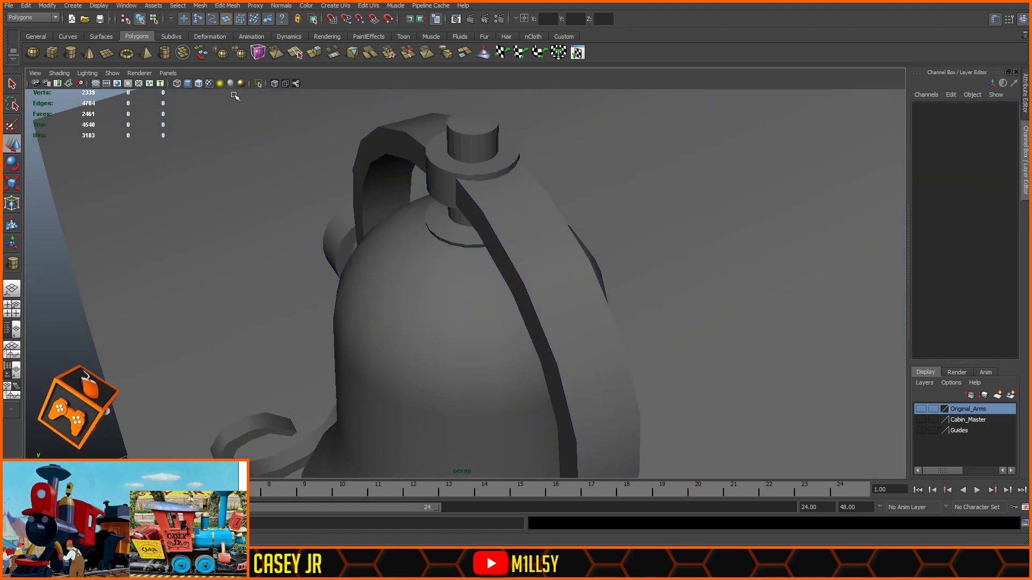
pyautogui.scroll(-3, 387, 124)
pyautogui.moveTo(455, 196)
pyautogui.keyDown('alt'); pyautogui.mouseDown()
pyautogui.moveTo(726, 193)
pyautogui.moveTo(955, 163)
pyautogui.moveTo(728, 171)
pyautogui.mouseUp(); pyautogui.keyUp('alt')
# - Select the vertical side edges of the bell's stem, soften their normals, and return to object selection
pyautogui.click(467, 205)
pyautogui.keyDown('alt'); pyautogui.moveTo(467, 204); pyautogui.dragTo(467, 198); pyautogui.keyUp('alt')
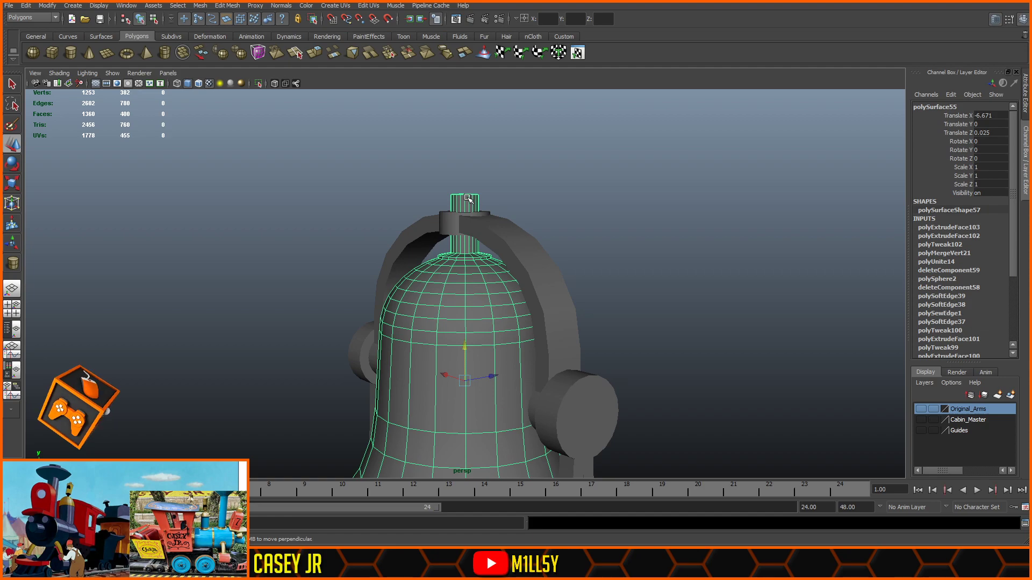
pyautogui.moveTo(457, 206); pyautogui.dragTo(468, 179, button='right')
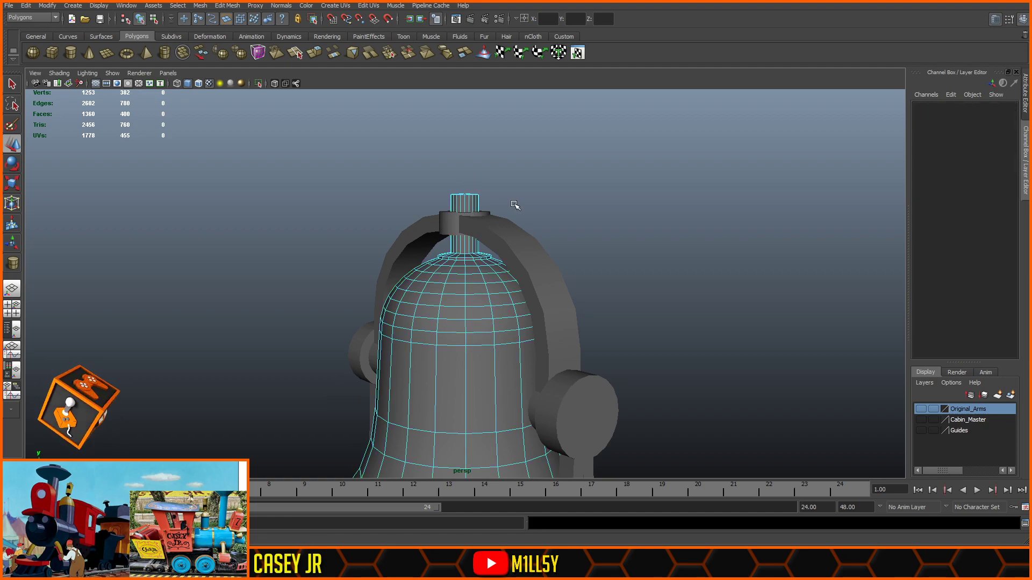
pyautogui.moveTo(511, 201); pyautogui.dragTo(360, 204)
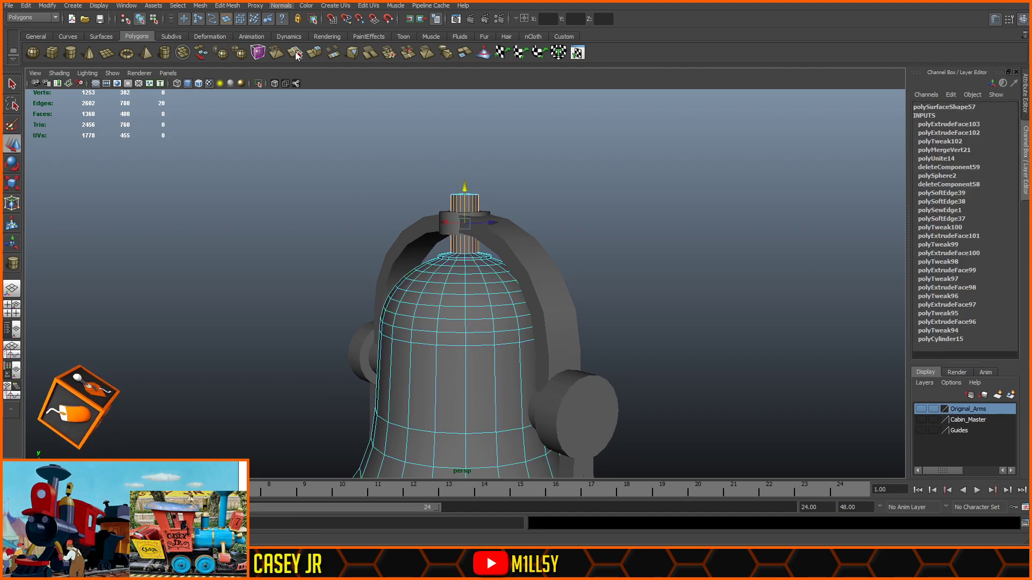
pyautogui.click(551, 158)
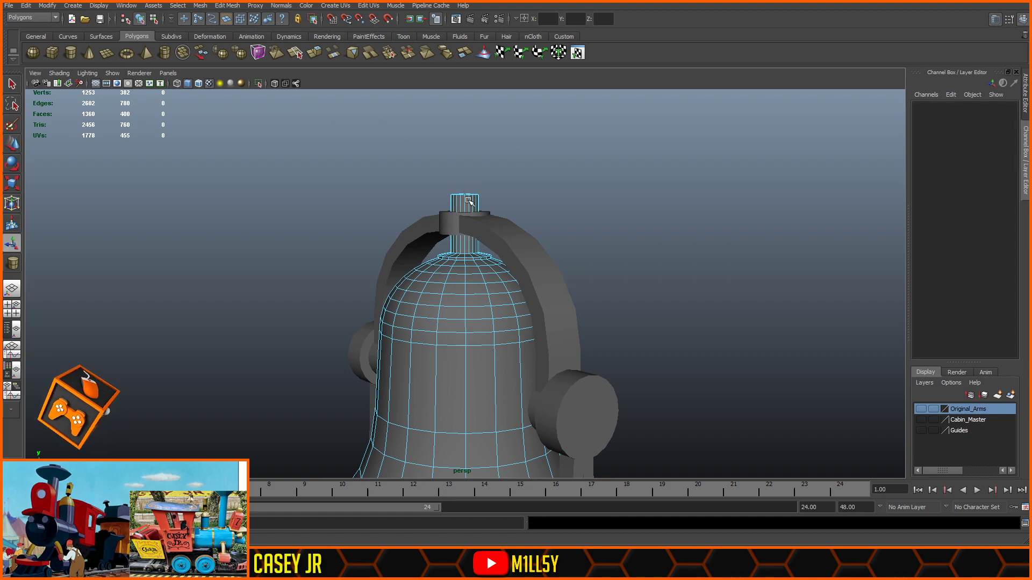
pyautogui.moveTo(470, 202); pyautogui.dragTo(491, 186, button='right')
pyautogui.keyDown('alt'); pyautogui.moveTo(713, 217); pyautogui.dragTo(479, 219); pyautogui.keyUp('alt')
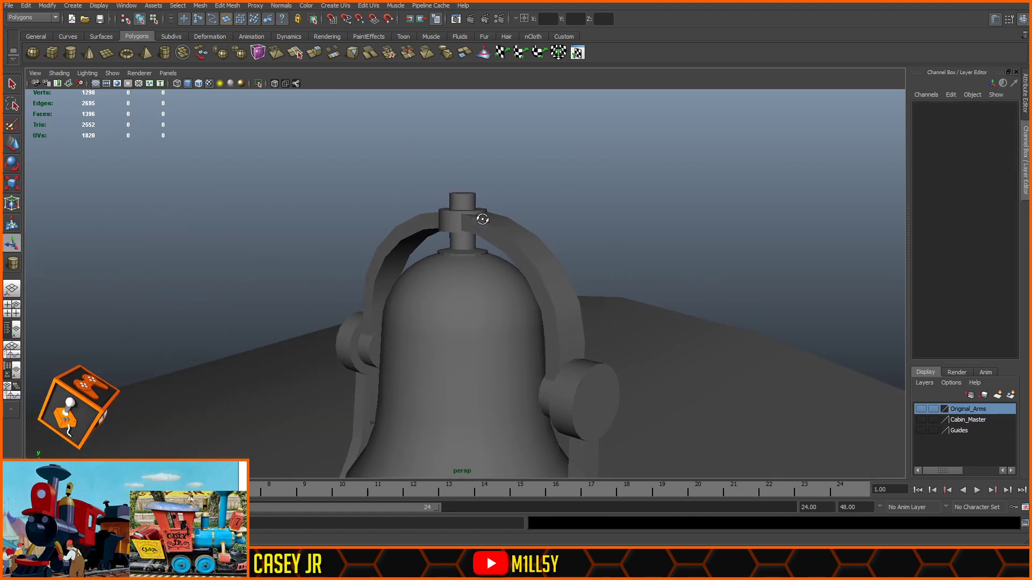
# - Select the bell and pick the centre vertex on top of its stem for moving
pyautogui.click(472, 197)
pyautogui.click(517, 168)
pyautogui.click(472, 202)
pyautogui.scroll(5, 475, 196)
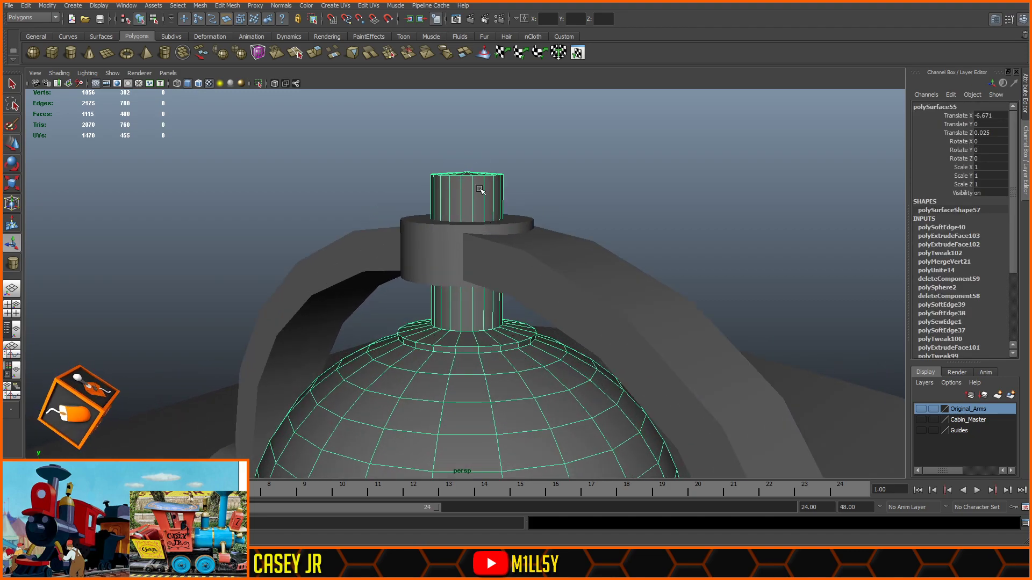
pyautogui.press('F9')
pyautogui.moveTo(474, 167); pyautogui.dragTo(460, 176)
pyautogui.click(10, 143)
# - In the side view, level the stem's centre vertex with its rim and lower all top vertices to just above the collar
pyautogui.keyDown('alt'); pyautogui.moveTo(456, 138); pyautogui.dragTo(547, 138); pyautogui.keyUp('alt')
pyautogui.press('space')
pyautogui.keyDown('alt'); pyautogui.moveTo(536, 157); pyautogui.dragTo(499, 511, button='middle'); pyautogui.keyUp('alt')
pyautogui.scroll(6, 557, 283)
pyautogui.click(473, 262)
pyautogui.moveTo(473, 226); pyautogui.dragTo(472, 232)
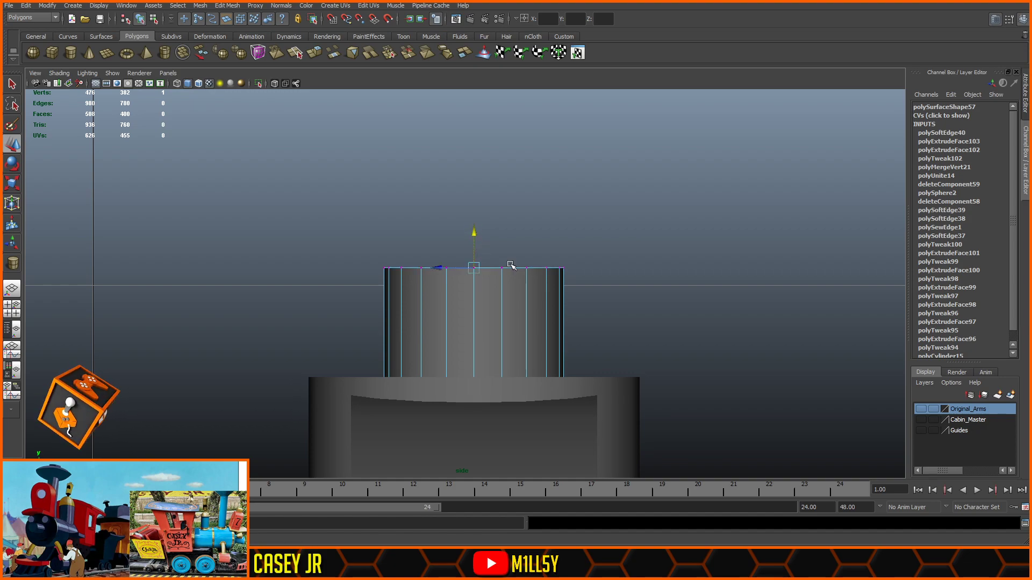
pyautogui.moveTo(621, 238); pyautogui.dragTo(284, 316)
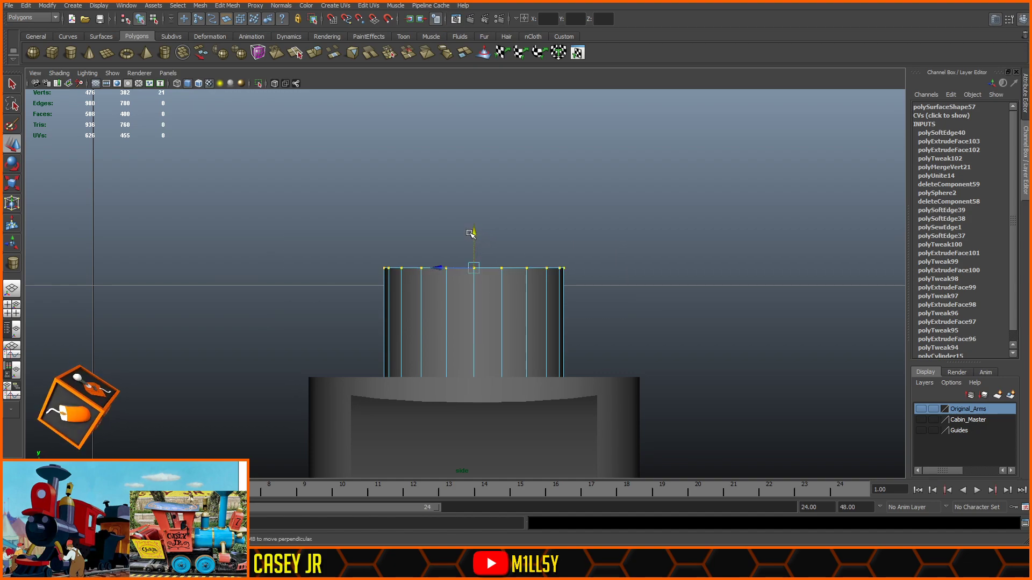
pyautogui.moveTo(472, 234); pyautogui.dragTo(459, 314)
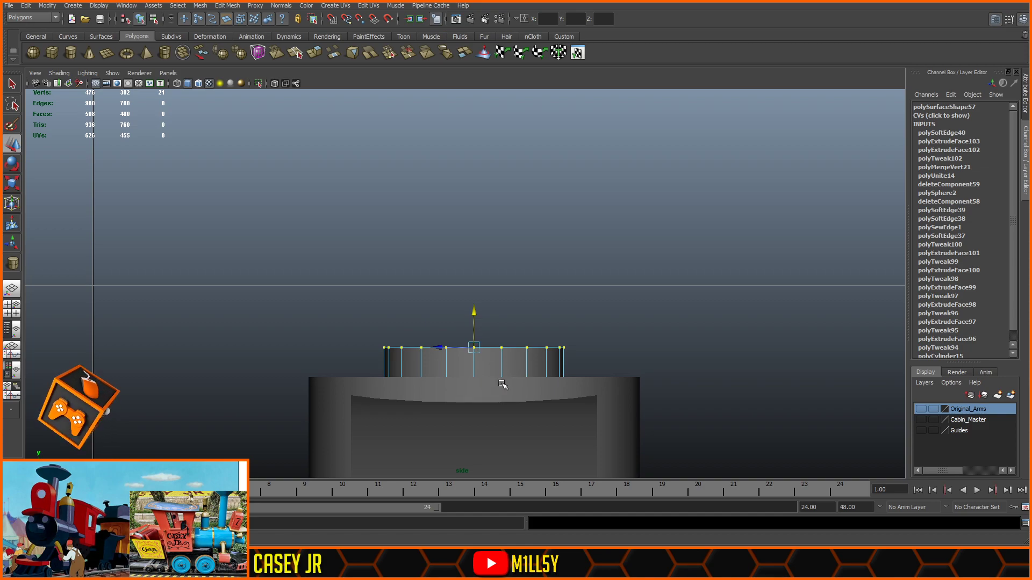
# - Extrude the stem's top cap faces and scale them outward slightly beyond the stem's sides
pyautogui.press('F11')
pyautogui.moveTo(611, 361); pyautogui.dragTo(276, 371)
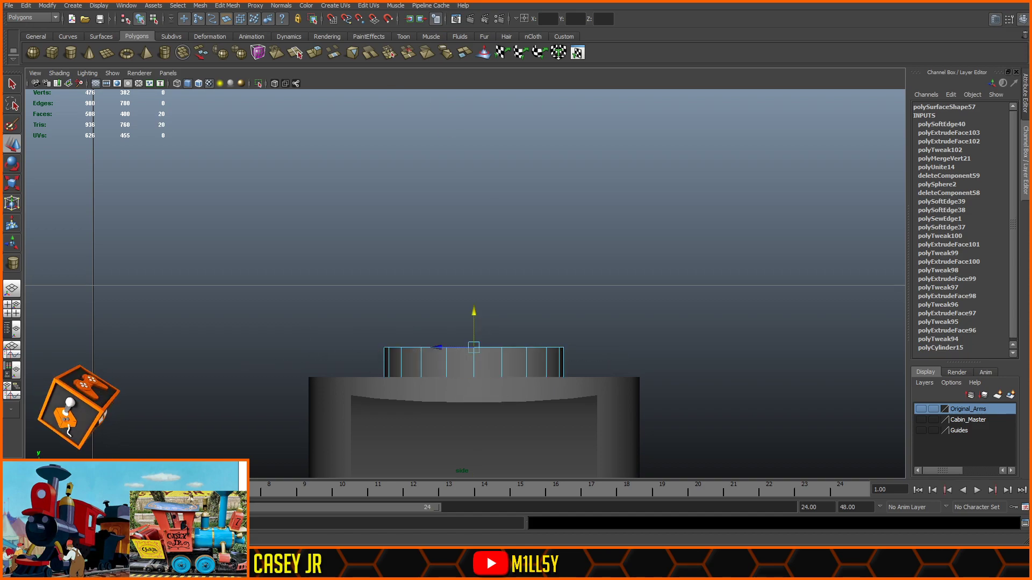
pyautogui.click(244, 7)
pyautogui.click(241, 30)
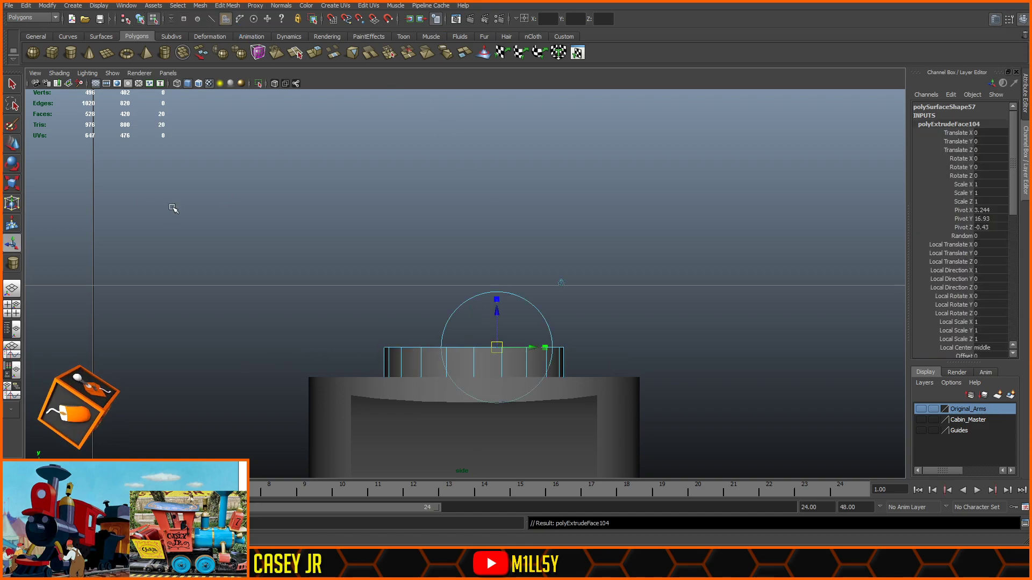
pyautogui.click(9, 186)
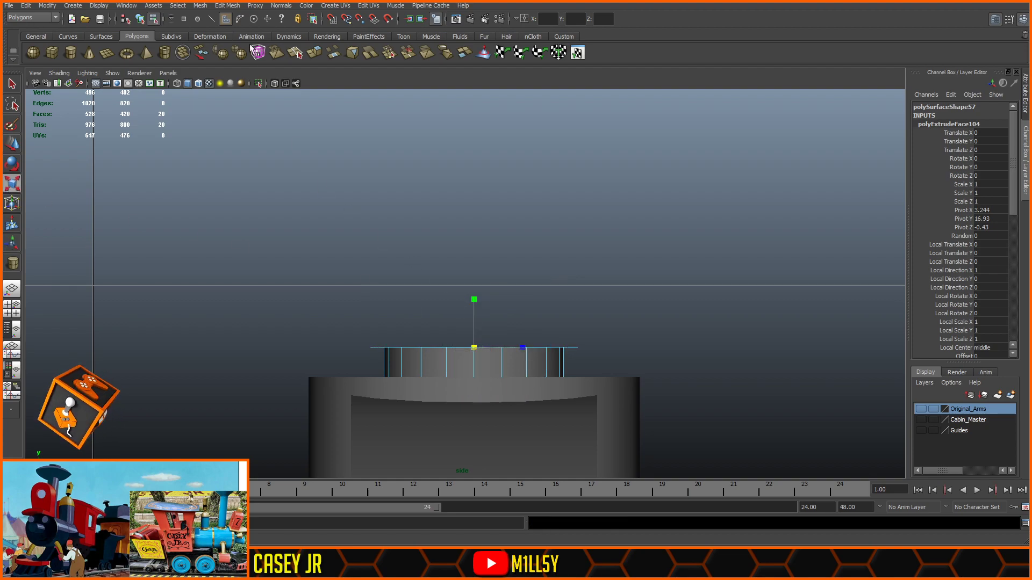
# - Extrude the cap's top faces into a short rim with a tapered section above it, and lower the narrowed top slightly
pyautogui.click(235, 7)
pyautogui.click(242, 33)
pyautogui.moveTo(501, 314); pyautogui.dragTo(495, 199)
pyautogui.press('g')
pyautogui.press('r')
pyautogui.moveTo(474, 235); pyautogui.dragTo(422, 240)
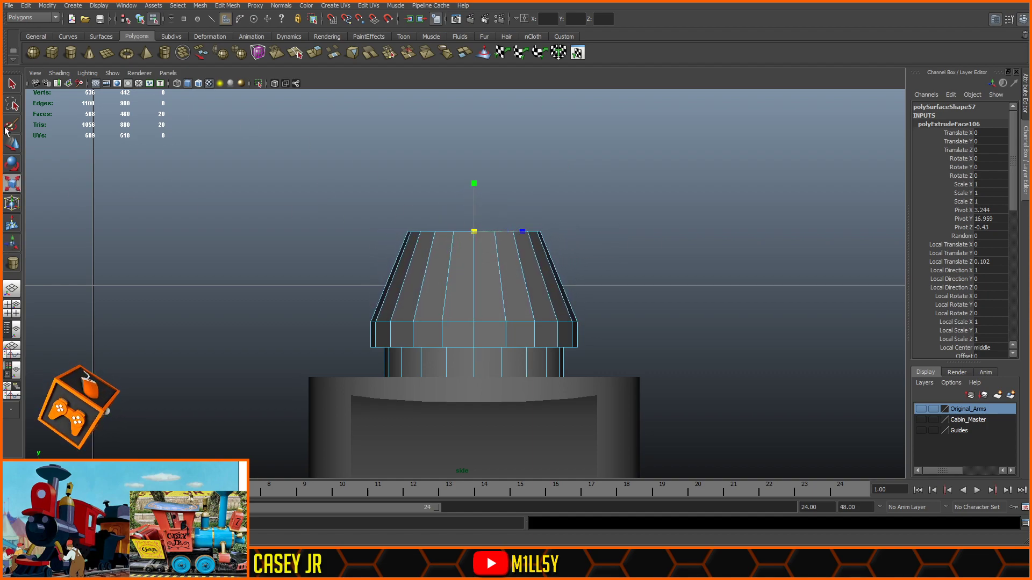
pyautogui.click(12, 143)
pyautogui.moveTo(476, 196); pyautogui.dragTo(475, 203)
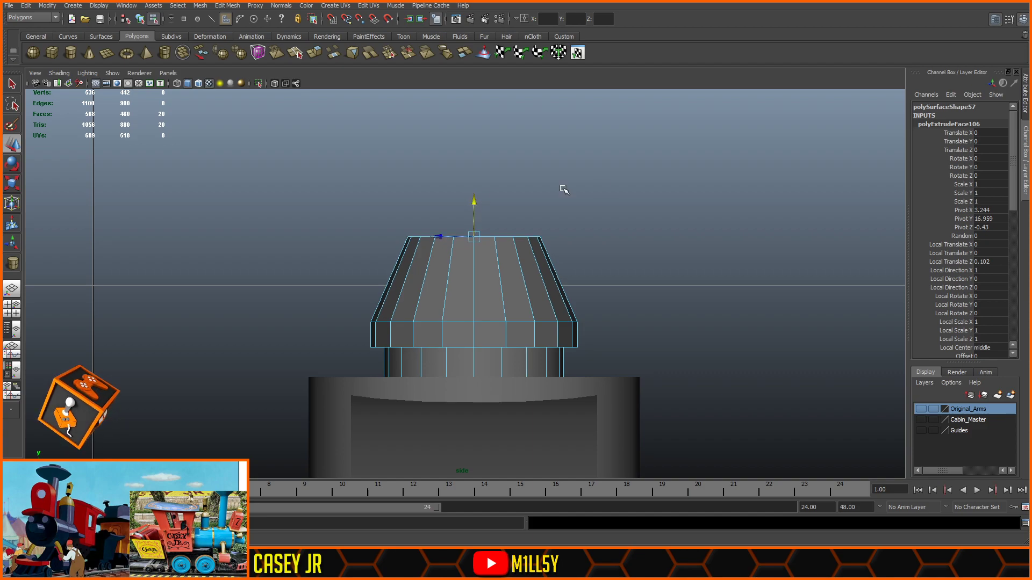
# - Select the vertical and slanted side edges of the stem cap, soften their normals, and return to object selection
pyautogui.click(600, 237)
pyautogui.moveTo(469, 264); pyautogui.dragTo(469, 232, button='right')
pyautogui.moveTo(568, 267); pyautogui.dragTo(383, 255)
pyautogui.keyDown('shift'); pyautogui.moveTo(613, 329); pyautogui.dragTo(311, 333); pyautogui.keyUp('shift')
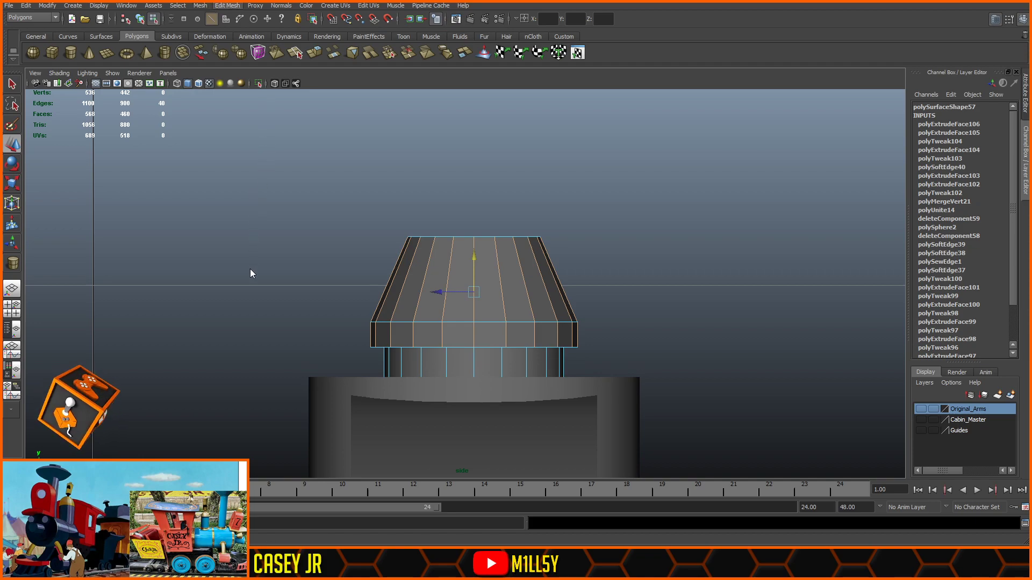
pyautogui.hotkey('ctrl', 'z')
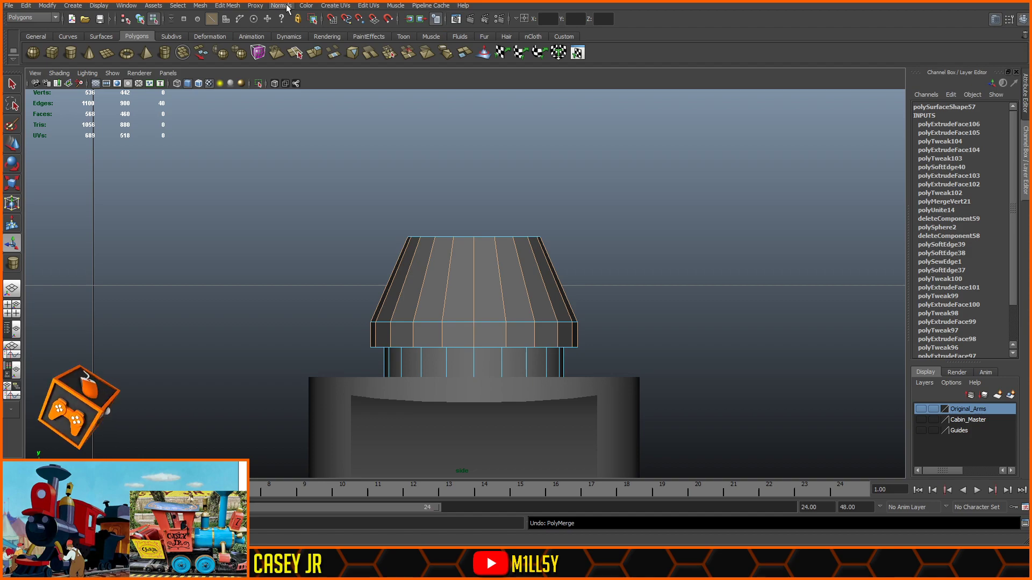
pyautogui.moveTo(486, 283); pyautogui.dragTo(583, 251, button='right')
pyautogui.click(639, 243)
# - Review the finished stem cap in the perspective and side views and save the scene
pyautogui.press('space')
pyautogui.press('space')
pyautogui.keyDown('alt'); pyautogui.moveTo(583, 251); pyautogui.dragTo(537, 247); pyautogui.keyUp('alt')
pyautogui.keyDown('alt'); pyautogui.moveTo(538, 247); pyautogui.dragTo(525, 193, button='middle'); pyautogui.keyUp('alt')
pyautogui.keyDown('alt'); pyautogui.moveTo(525, 194); pyautogui.dragTo(516, 216); pyautogui.keyUp('alt')
pyautogui.press('space')
pyautogui.press('space')
pyautogui.scroll(-5, 536, 201)
pyautogui.keyDown('alt'); pyautogui.moveTo(532, 276); pyautogui.dragTo(457, 208, button='middle'); pyautogui.keyUp('alt')
pyautogui.click(99, 19)
pyautogui.scroll(5, 444, 201)
pyautogui.keyDown('alt'); pyautogui.moveTo(426, 260); pyautogui.dragTo(479, 211, button='middle'); pyautogui.keyUp('alt')
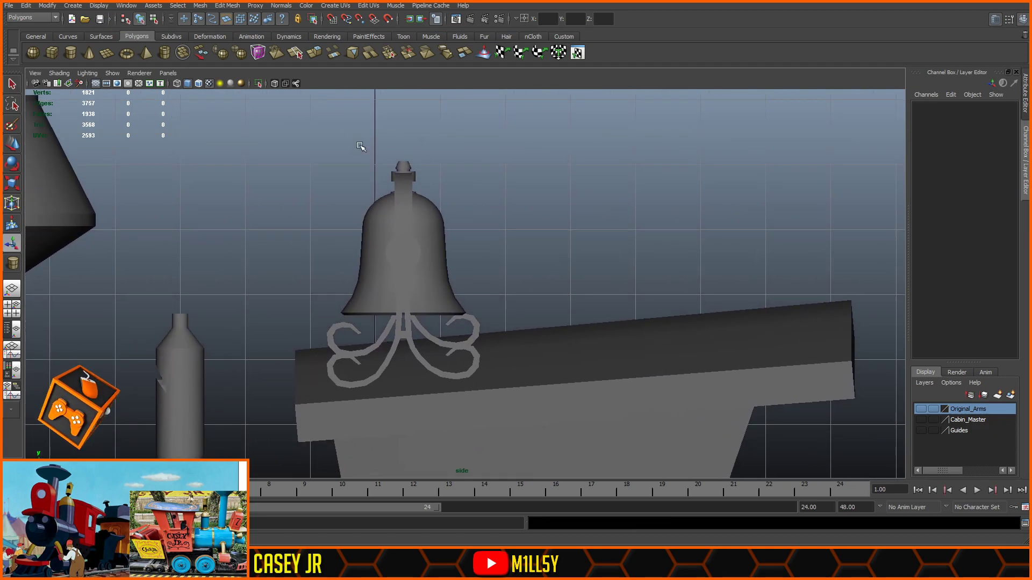
# - Show the Guides layer, move the bell parts aside to see the reference drawing behind them, and undo the move
pyautogui.click(923, 428)
pyautogui.keyDown('alt'); pyautogui.moveTo(525, 242); pyautogui.dragTo(570, 258, button='middle'); pyautogui.keyUp('alt')
pyautogui.moveTo(532, 214); pyautogui.dragTo(384, 354)
pyautogui.click(10, 156)
pyautogui.moveTo(428, 216); pyautogui.dragTo(844, 306)
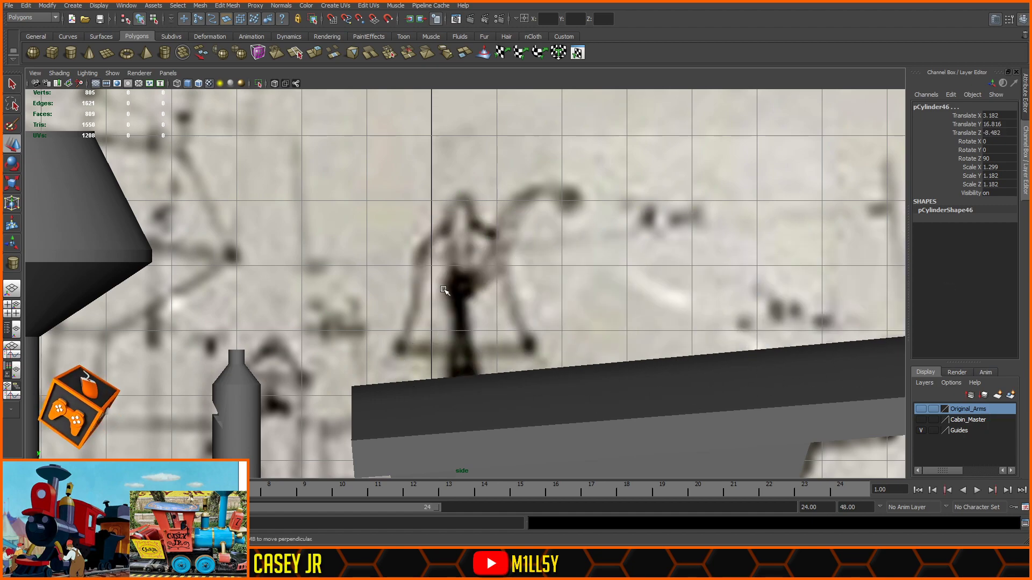
pyautogui.hotkey('ctrl', 'z')
pyautogui.scroll(4, 600, 273)
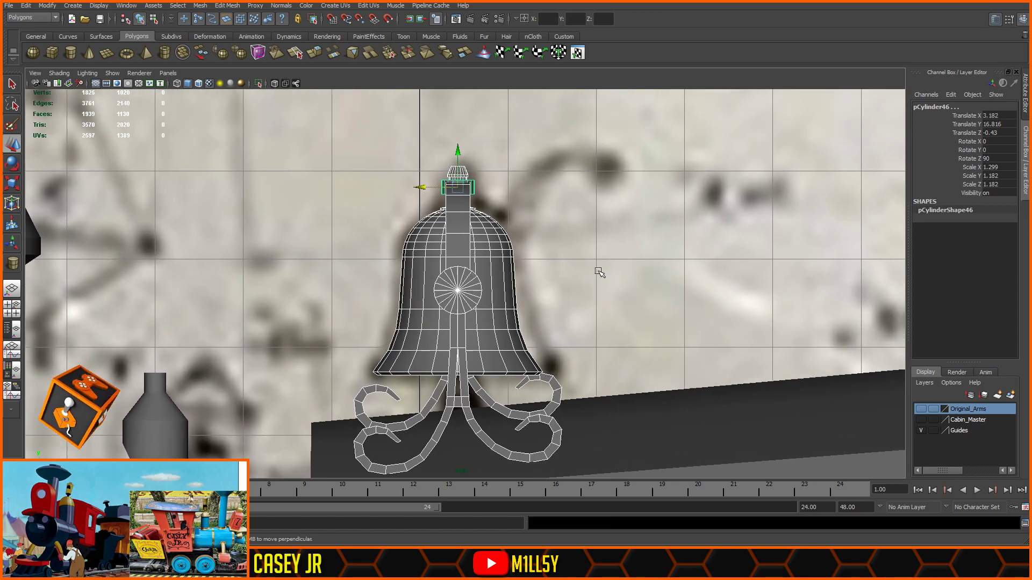
# - Group the arch, inner pivot cylinders, bell and collar together and centre the group's pivot
pyautogui.click(463, 238)
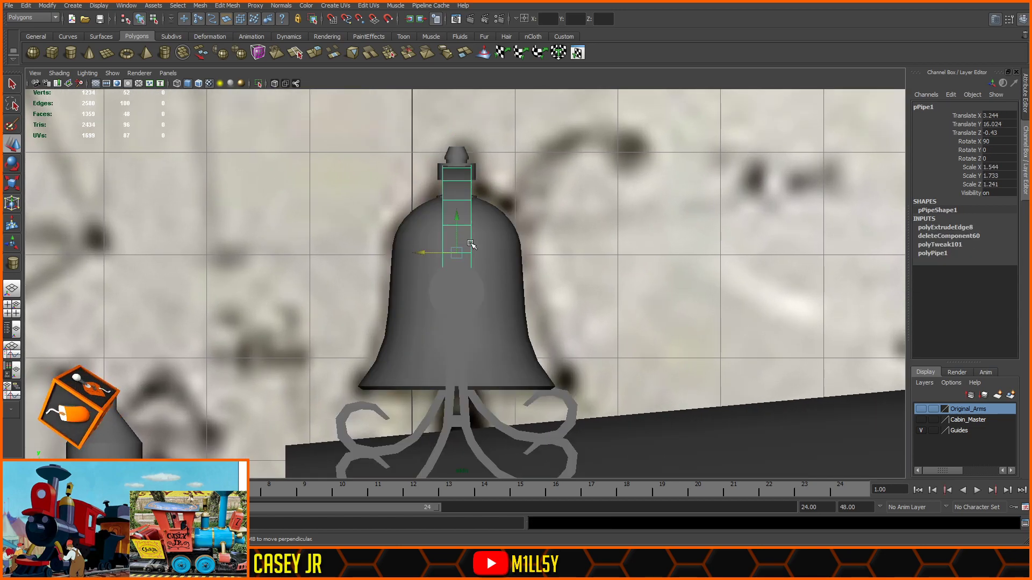
pyautogui.press('space')
pyautogui.press('space')
pyautogui.keyDown('alt'); pyautogui.moveTo(605, 241); pyautogui.dragTo(463, 234); pyautogui.keyUp('alt')
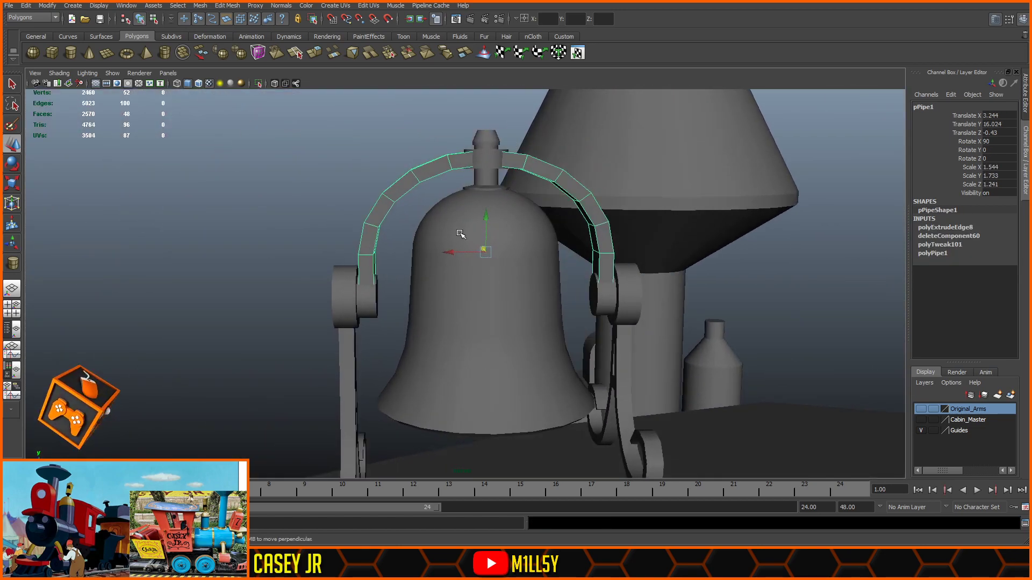
pyautogui.click(368, 300)
pyautogui.keyDown('shift'); pyautogui.click(437, 185); pyautogui.keyUp('shift')
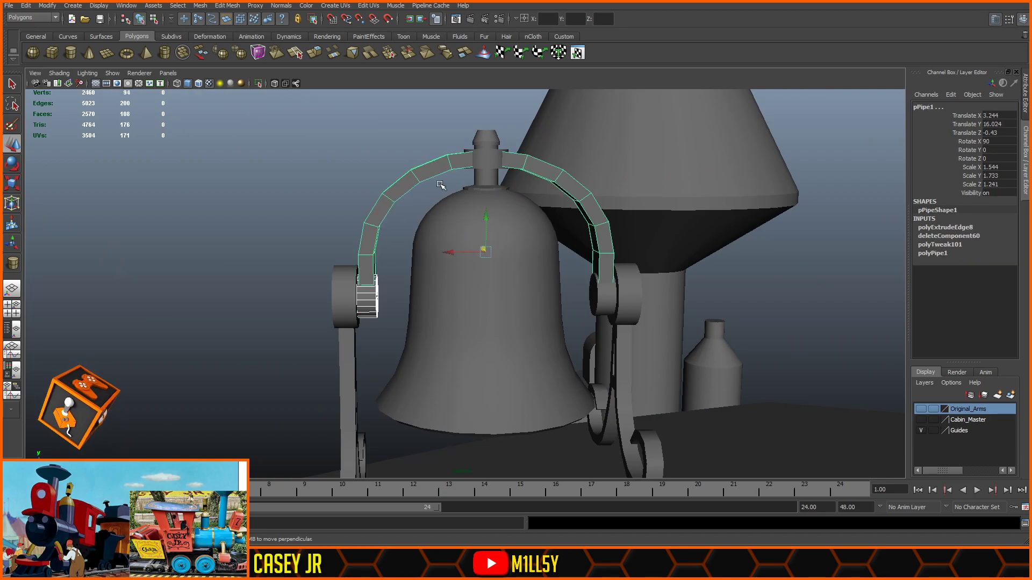
pyautogui.keyDown('shift'); pyautogui.click(487, 176); pyautogui.keyUp('shift')
pyautogui.keyDown('shift'); pyautogui.click(482, 154); pyautogui.keyUp('shift')
pyautogui.keyDown('alt'); pyautogui.moveTo(479, 251); pyautogui.dragTo(525, 223); pyautogui.keyUp('alt')
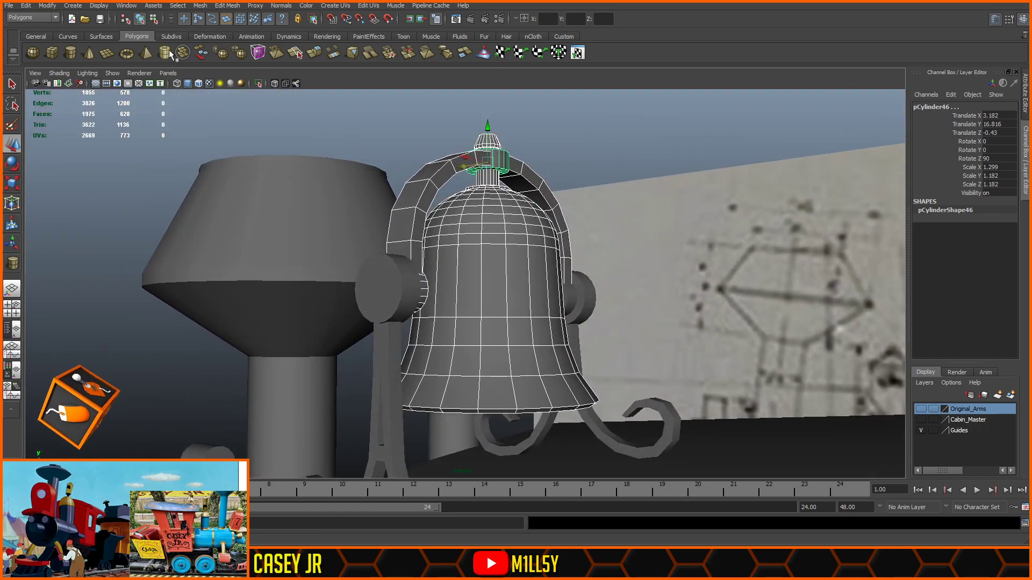
pyautogui.keyDown('alt'); pyautogui.moveTo(533, 138); pyautogui.dragTo(571, 141); pyautogui.keyUp('alt')
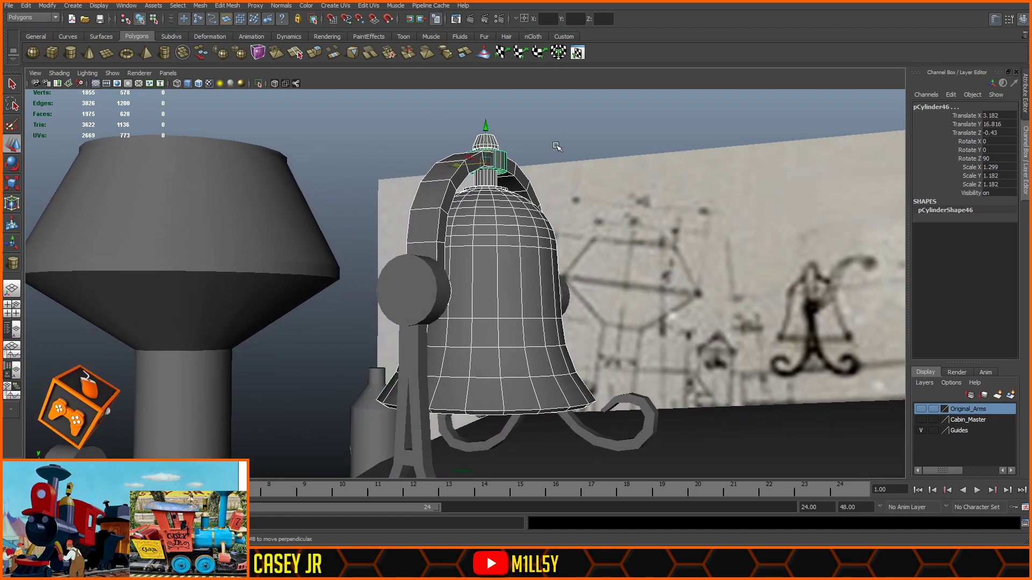
pyautogui.hotkey('ctrl', 'g')
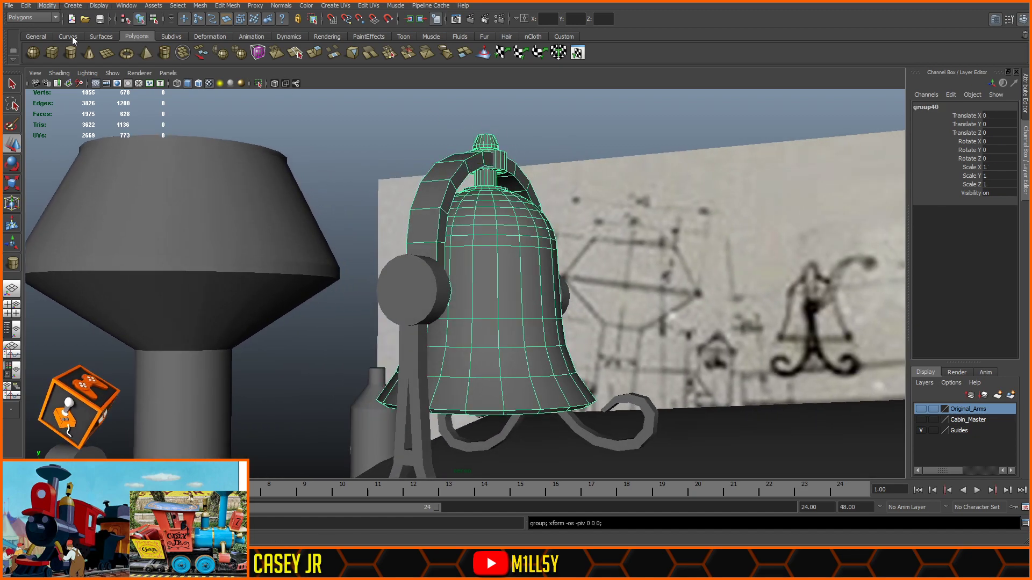
pyautogui.click(78, 110)
# - Show wireframe edges on the shaded models in the perspective view
pyautogui.keyDown('alt'); pyautogui.moveTo(430, 185); pyautogui.dragTo(514, 189); pyautogui.keyUp('alt')
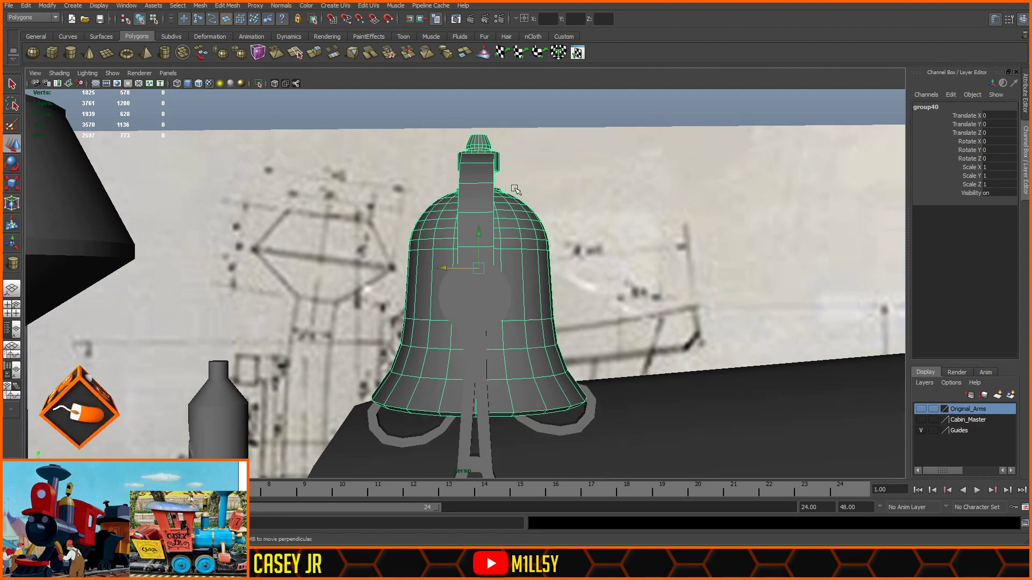
pyautogui.click(198, 84)
pyautogui.keyDown('alt'); pyautogui.moveTo(306, 161); pyautogui.dragTo(317, 159); pyautogui.keyUp('alt')
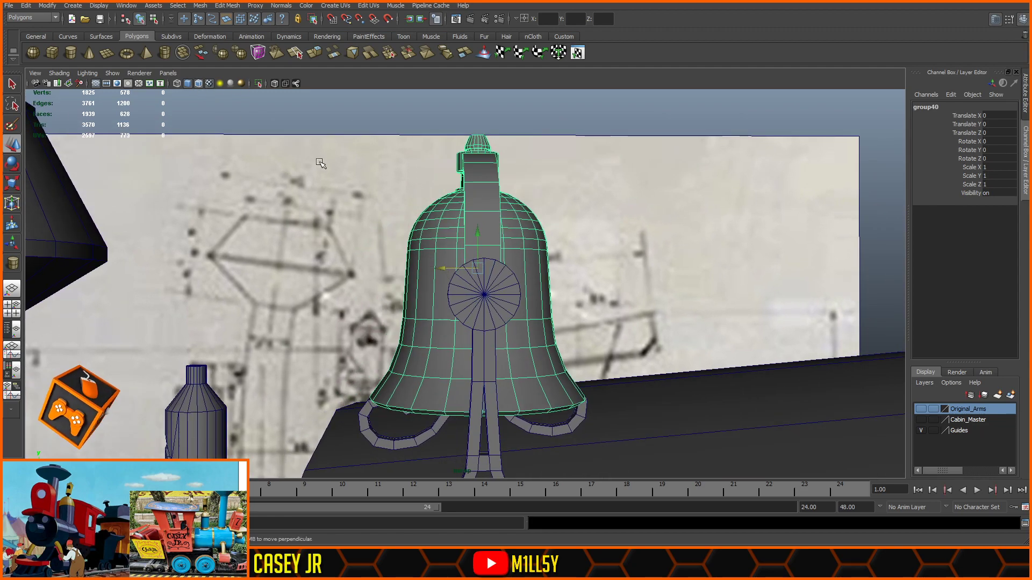
# - Snap the bell group's pivot to the centre vertex of the side pivot cylinder
pyautogui.press('Insert')
pyautogui.press('v')
pyautogui.hotkey('ctrl', 'z')
pyautogui.hotkey('ctrl', 'z')
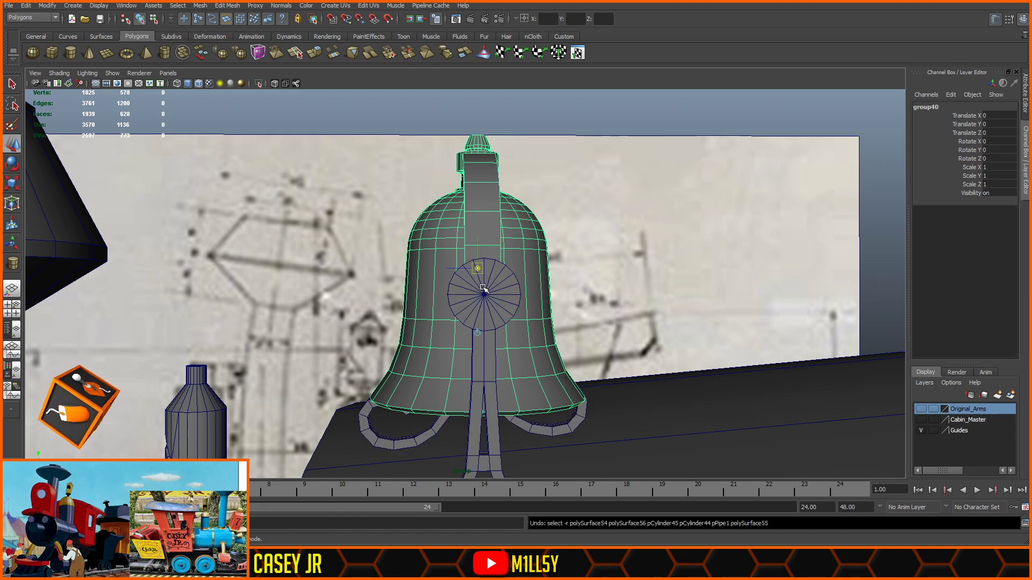
pyautogui.press('v')
pyautogui.moveTo(477, 251); pyautogui.dragTo(486, 293)
pyautogui.keyDown('alt'); pyautogui.moveTo(548, 291); pyautogui.dragTo(528, 301); pyautogui.keyUp('alt')
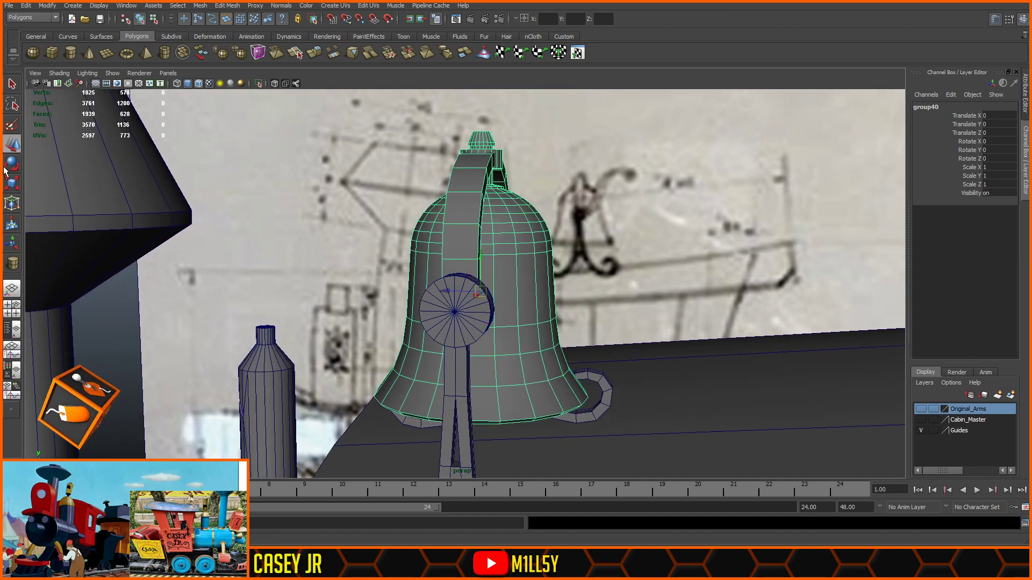
# - Try rotating the bell group about its side pivots to test the swing
pyautogui.press('e')
pyautogui.scroll(-3, 427, 221)
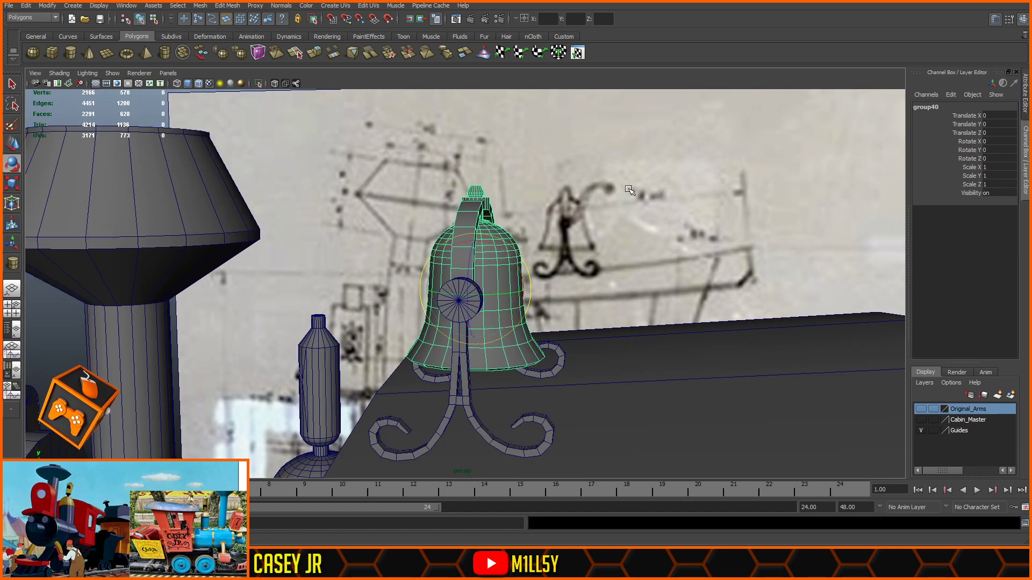
pyautogui.moveTo(548, 212)
pyautogui.keyDown('alt'); pyautogui.mouseDown()
pyautogui.moveTo(618, 226)
pyautogui.moveTo(530, 233)
pyautogui.moveTo(555, 229)
pyautogui.mouseUp(); pyautogui.keyUp('alt')
pyautogui.moveTo(495, 246); pyautogui.dragTo(510, 269)
# - Undo the test rotation, the pivot changes and the grouping of the bell parts
pyautogui.hotkey('ctrl', 'z')
pyautogui.hotkey('ctrl', 'z')
pyautogui.hotkey('ctrl', 'z')
pyautogui.hotkey('ctrl', 'z')
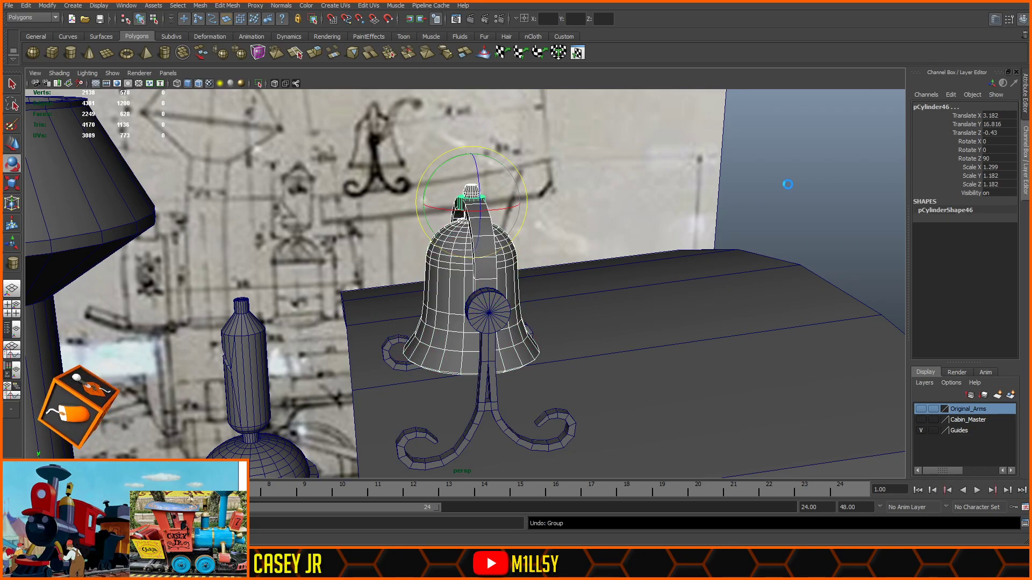
pyautogui.hotkey('ctrl', 'z')
pyautogui.hotkey('ctrl', 'z')
pyautogui.hotkey('ctrl', 'z')
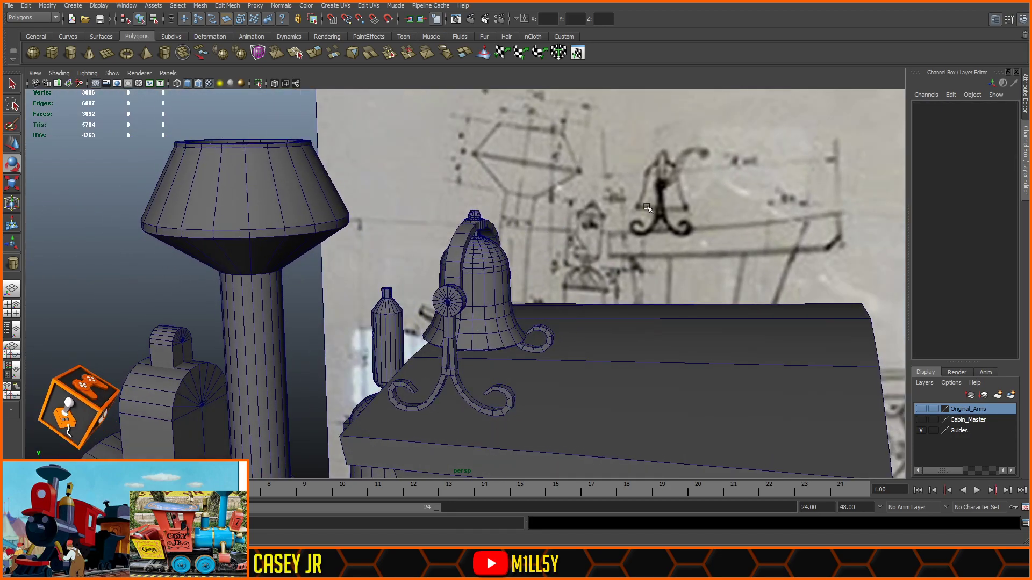
# - Select the inner pivot cylinder at one end of the arch and examine its overlap in an X-ray side view
pyautogui.keyDown('alt'); pyautogui.moveTo(532, 258); pyautogui.dragTo(408, 286); pyautogui.keyUp('alt')
pyautogui.scroll(4, 408, 286)
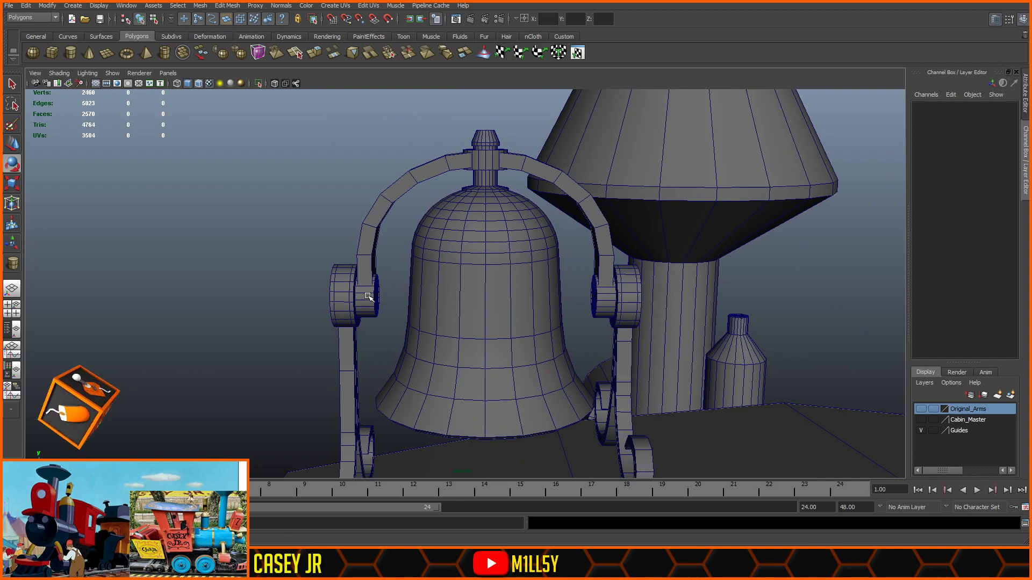
pyautogui.click(369, 297)
pyautogui.scroll(3, 381, 322)
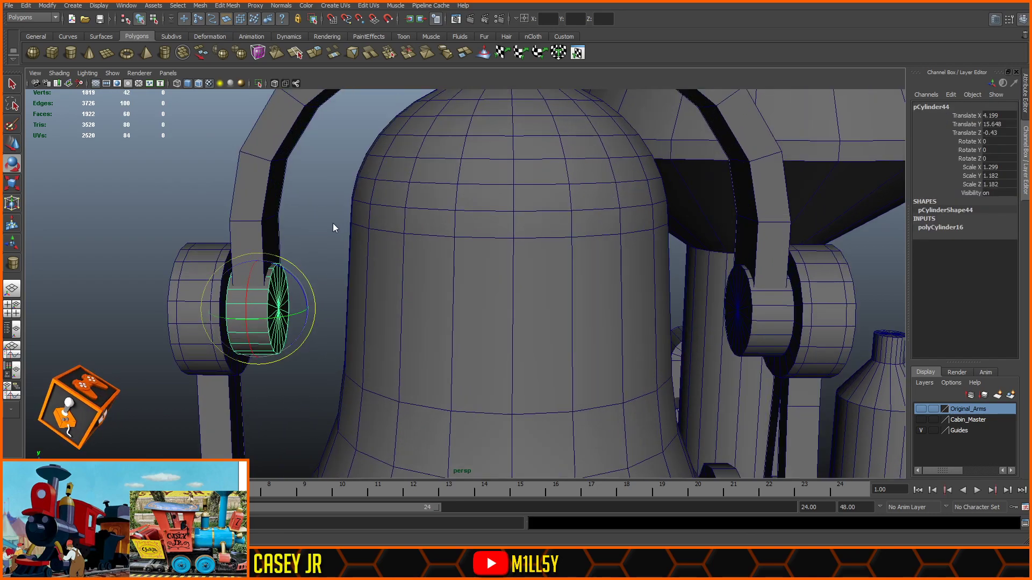
pyautogui.press('space')
pyautogui.press('space')
pyautogui.click(274, 85)
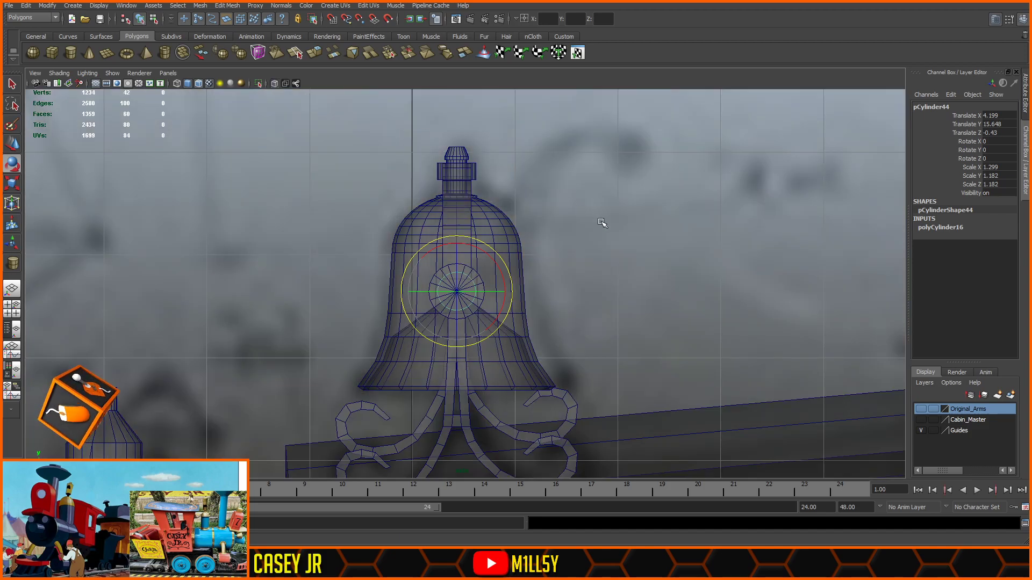
pyautogui.scroll(9, 600, 221)
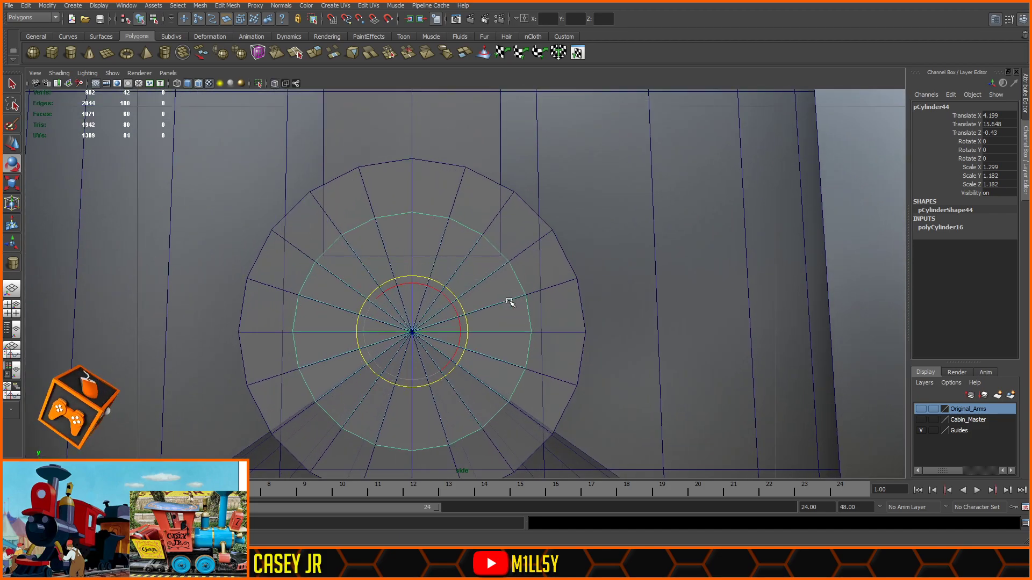
pyautogui.scroll(-8, 507, 296)
pyautogui.scroll(6, 506, 295)
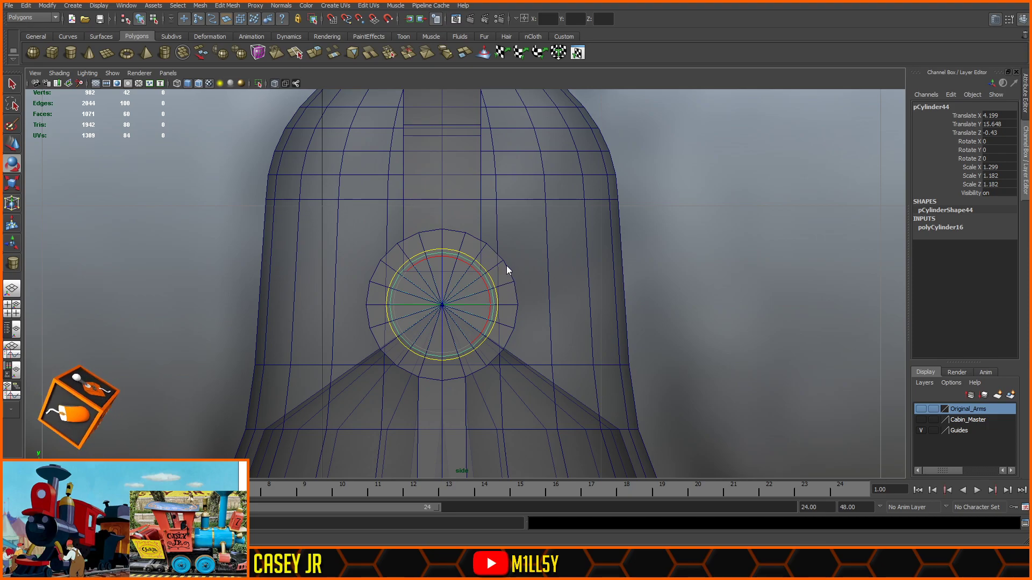
# - Select three adjacent side faces of the inner pivot cylinder, just below the end of the arch
pyautogui.press('space')
pyautogui.press('space')
pyautogui.moveTo(346, 275)
pyautogui.keyDown('alt'); pyautogui.mouseDown()
pyautogui.moveTo(291, 263)
pyautogui.moveTo(340, 260)
pyautogui.mouseUp(); pyautogui.keyUp('alt')
pyautogui.keyDown('alt'); pyautogui.moveTo(301, 265); pyautogui.dragTo(337, 267, button='right'); pyautogui.keyUp('alt')
pyautogui.keyDown('alt'); pyautogui.moveTo(148, 236); pyautogui.dragTo(489, 157, button='middle'); pyautogui.keyUp('alt')
pyautogui.click(12, 144)
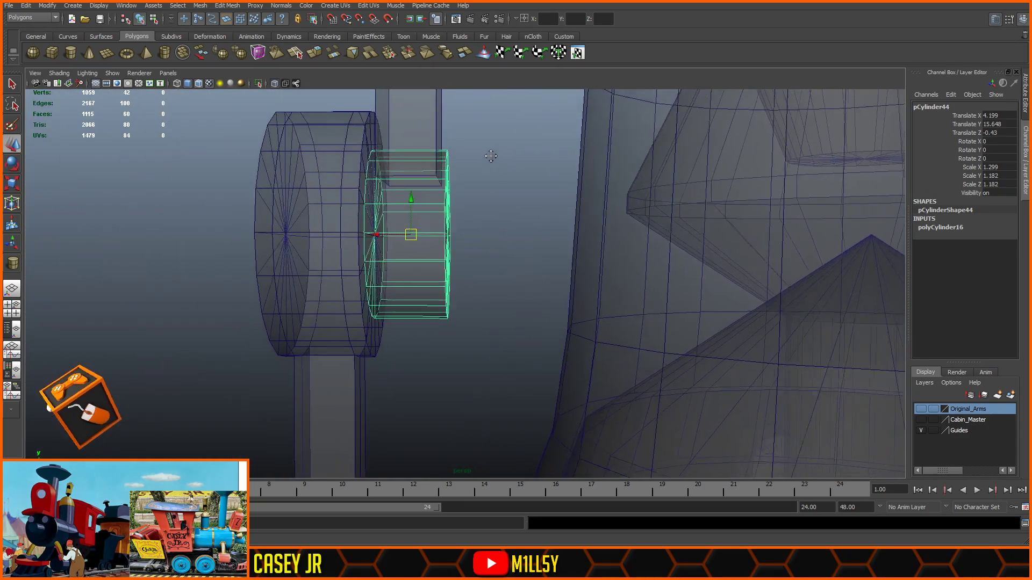
pyautogui.press('F11')
pyautogui.click(424, 220)
pyautogui.keyDown('shift'); pyautogui.click(419, 189); pyautogui.keyUp('shift')
pyautogui.keyDown('shift'); pyautogui.click(430, 157); pyautogui.keyUp('shift')
pyautogui.keyDown('shift'); pyautogui.click(429, 170); pyautogui.keyUp('shift')
pyautogui.keyDown('shift'); pyautogui.click(438, 151); pyautogui.keyUp('shift')
# - Check the selected cylinder faces against the arch in the side view and turn off X-ray display in the perspective view
pyautogui.press('space')
pyautogui.press('space')
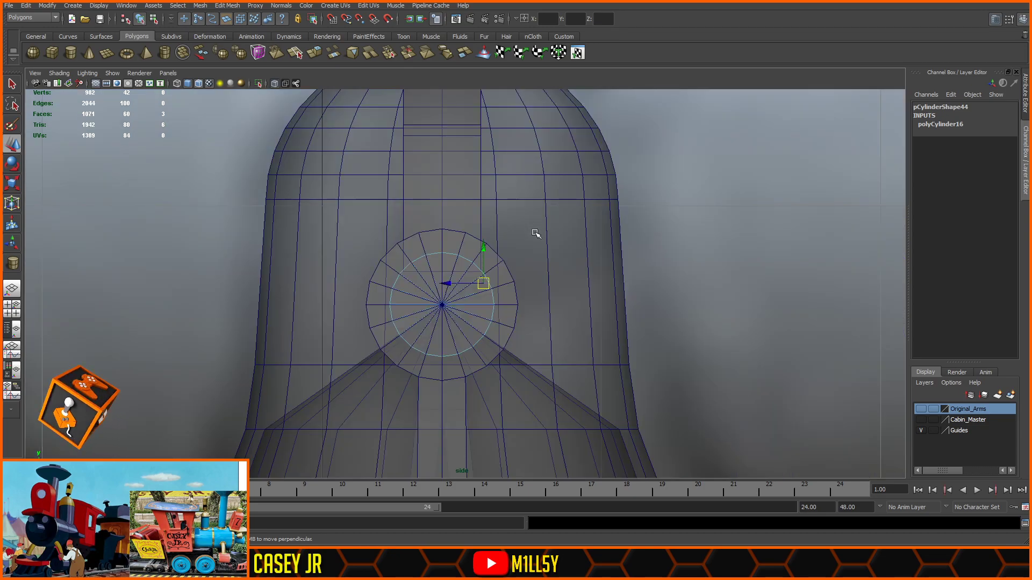
pyautogui.scroll(-5, 543, 239)
pyautogui.scroll(4, 537, 246)
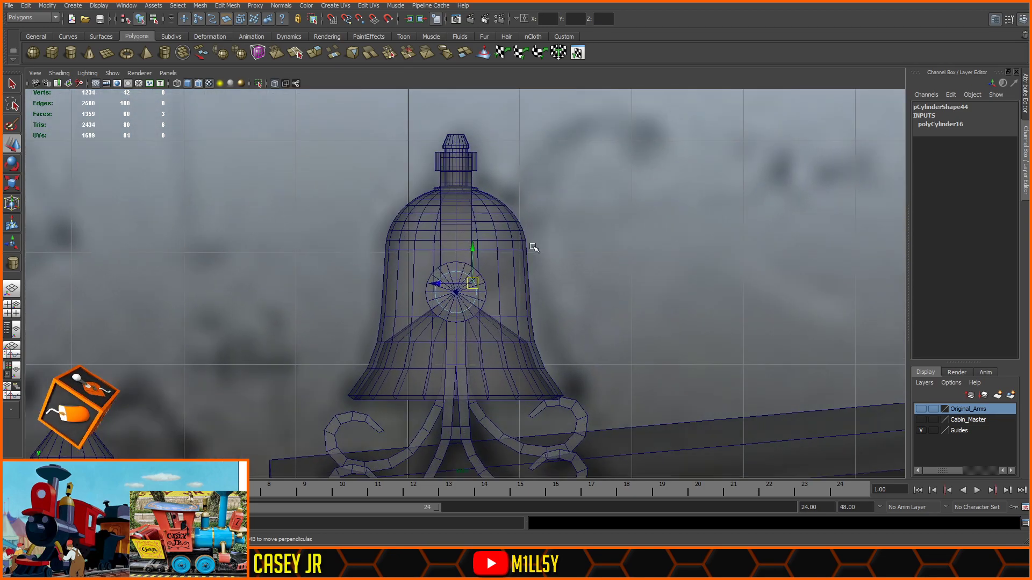
pyautogui.scroll(3, 537, 249)
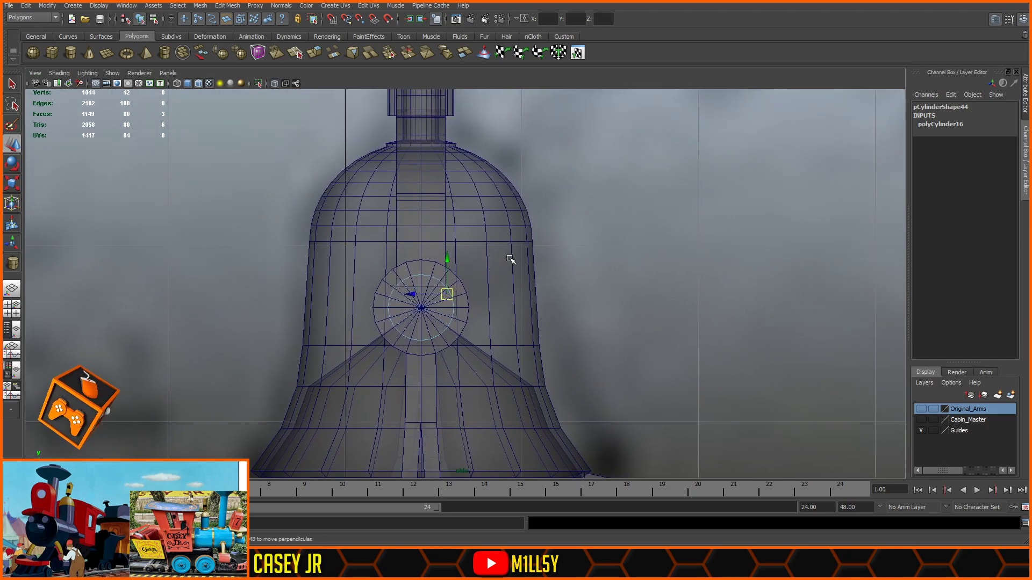
pyautogui.scroll(-1, 537, 281)
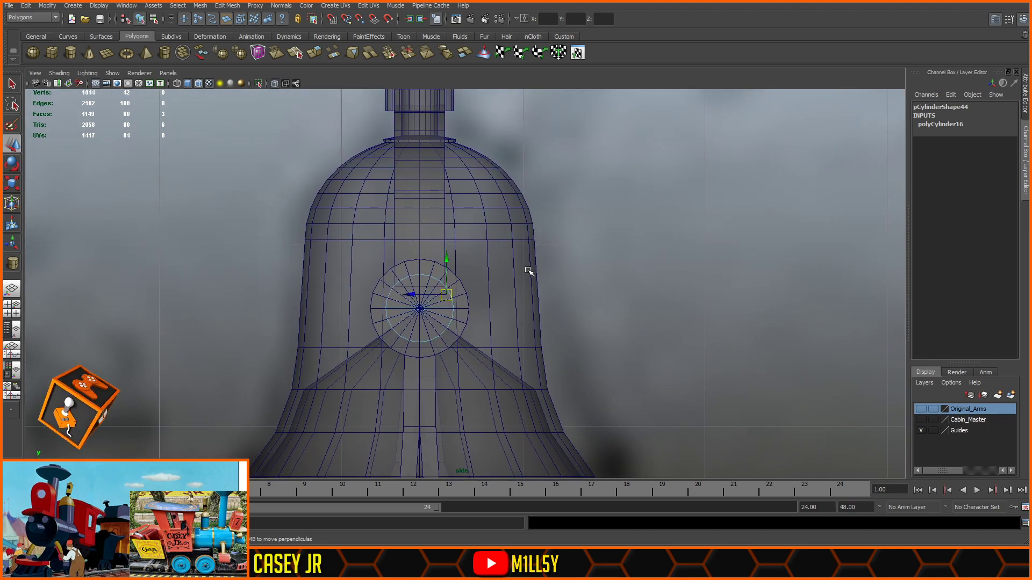
pyautogui.click(529, 270)
pyautogui.hotkey('ctrl', 'z')
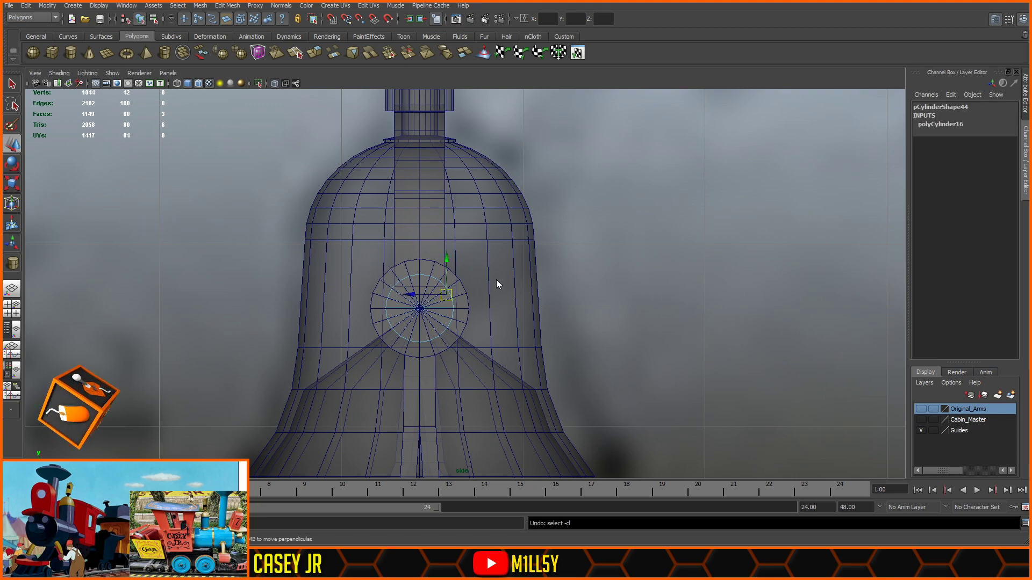
pyautogui.press('space')
pyautogui.press('space')
pyautogui.click(276, 83)
pyautogui.moveTo(509, 184)
pyautogui.keyDown('alt'); pyautogui.mouseDown()
pyautogui.moveTo(498, 190)
pyautogui.moveTo(506, 198)
pyautogui.mouseUp(); pyautogui.keyUp('alt')
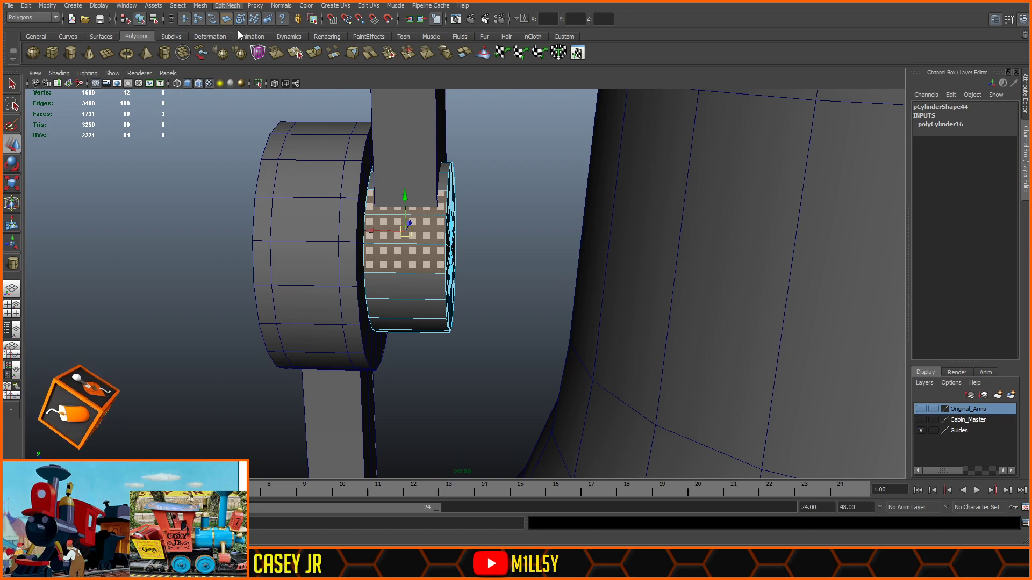
# - Extrude the selected cylinder faces and scale them inward to match the arch's width
pyautogui.hotkey('ctrl', 'e')
pyautogui.click(13, 184)
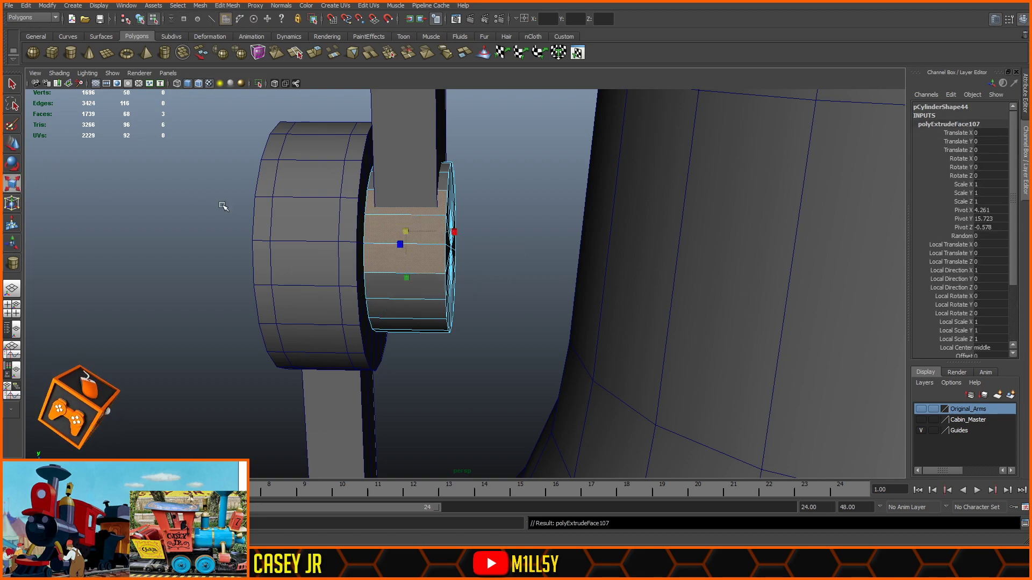
pyautogui.moveTo(454, 233); pyautogui.dragTo(445, 232)
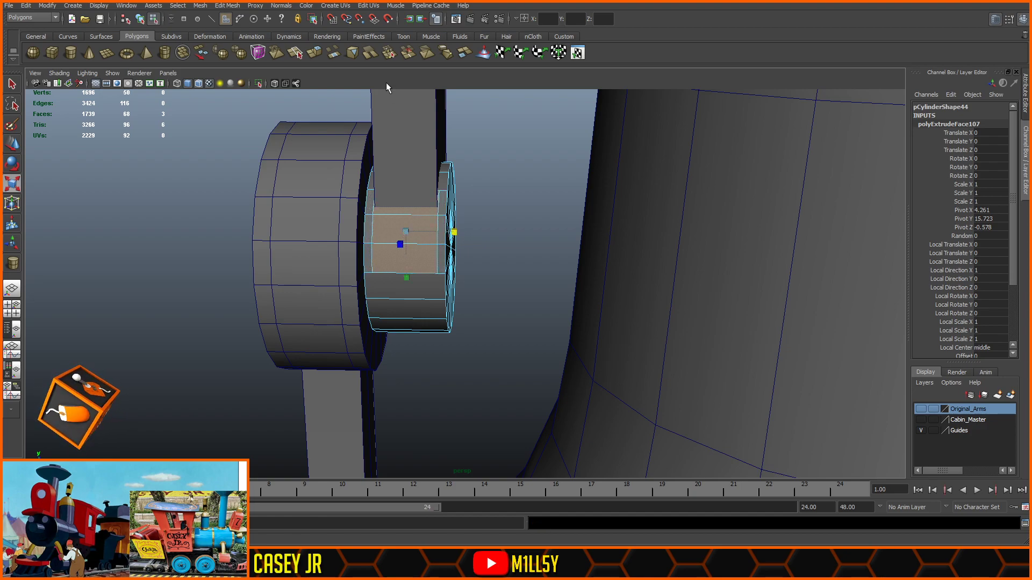
pyautogui.moveTo(406, 278); pyautogui.dragTo(405, 270)
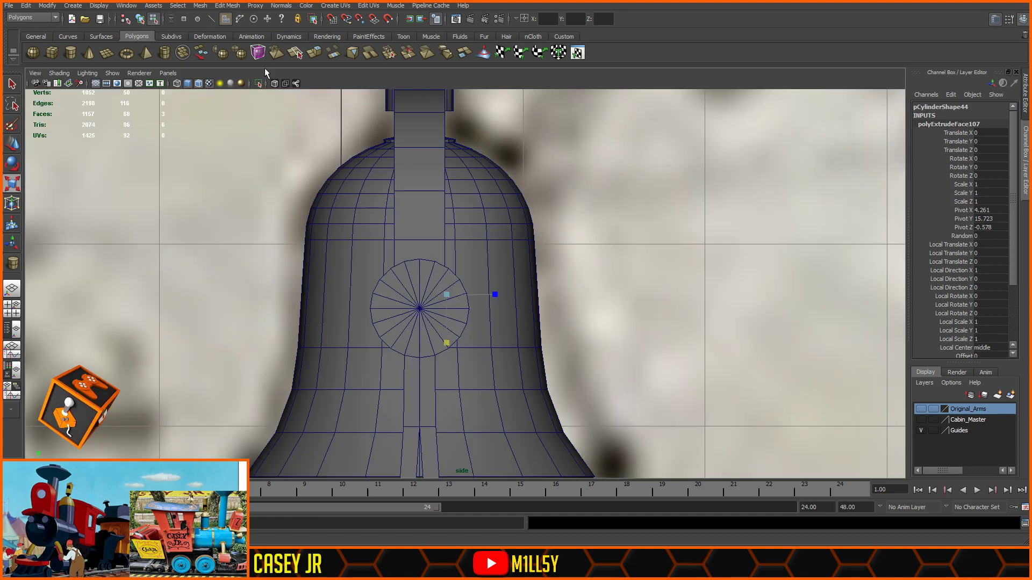
# - Turn on X-ray display in the side view and snap the displaced upper vertices of the extruded faces onto the inner pivot cylinder's rim
pyautogui.click(276, 84)
pyautogui.scroll(6, 478, 279)
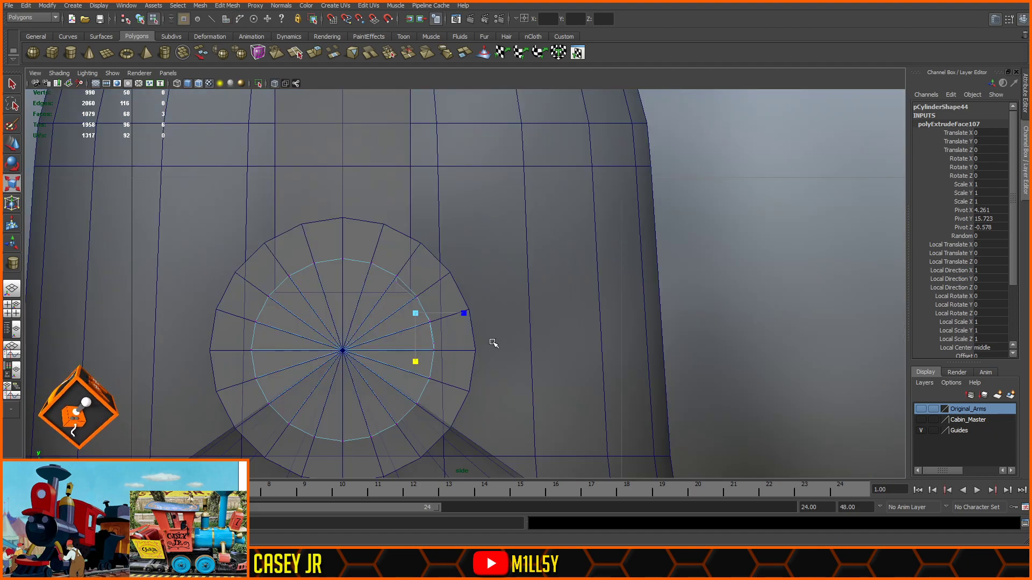
pyautogui.scroll(6, 491, 341)
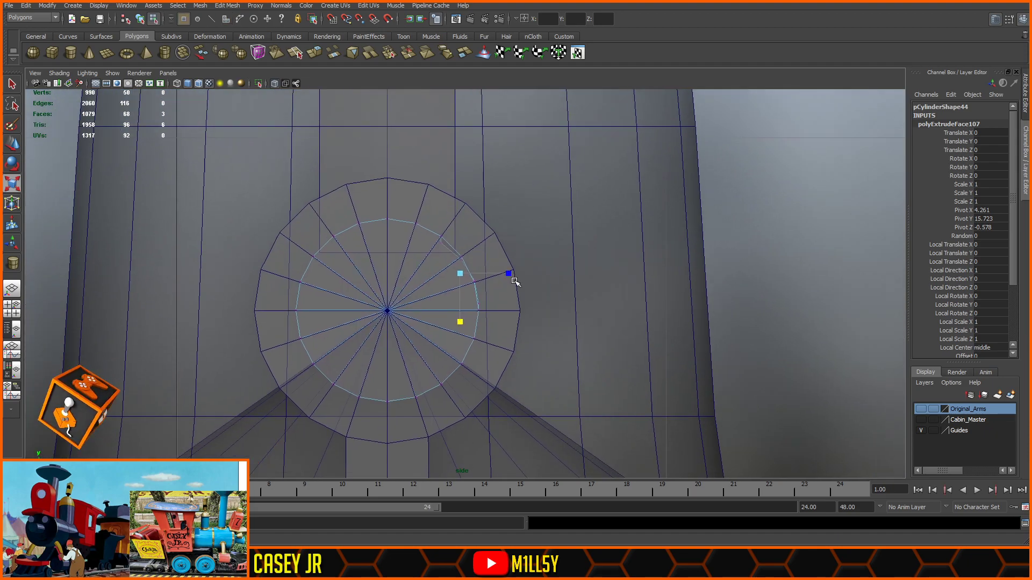
pyautogui.scroll(3, 471, 267)
pyautogui.moveTo(382, 123); pyautogui.dragTo(365, 152)
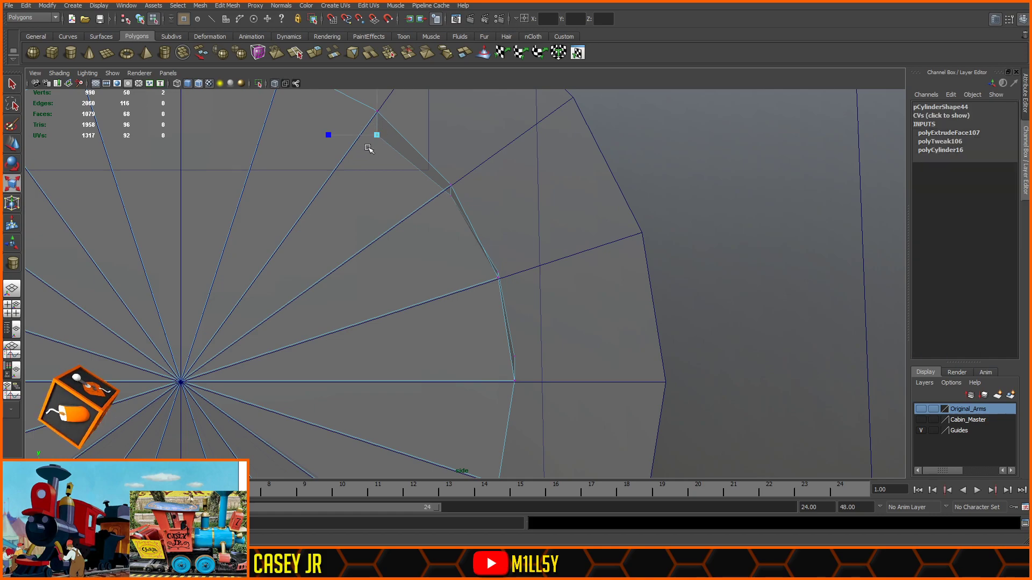
pyautogui.press('w')
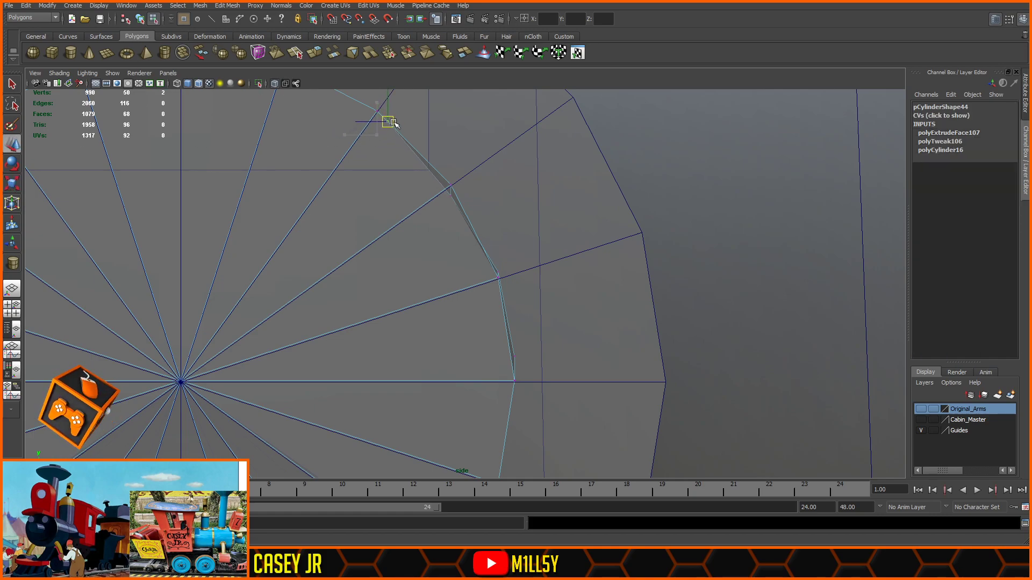
pyautogui.moveTo(509, 355)
pyautogui.mouseDown()
pyautogui.moveTo(521, 360)
pyautogui.moveTo(512, 359)
pyautogui.mouseUp()
pyautogui.click(521, 363)
pyautogui.hotkey('ctrl', 'z')
# - Snap the next two displaced vertex pairs onto the inner pivot cylinder's rim corners and turn off X-ray display
pyautogui.click(495, 273)
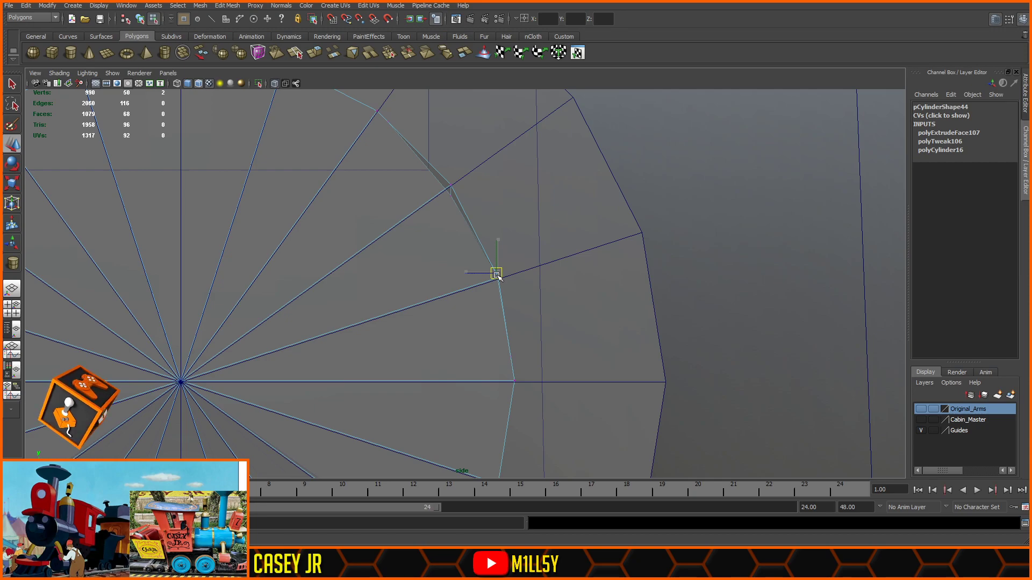
pyautogui.moveTo(460, 276); pyautogui.dragTo(461, 276)
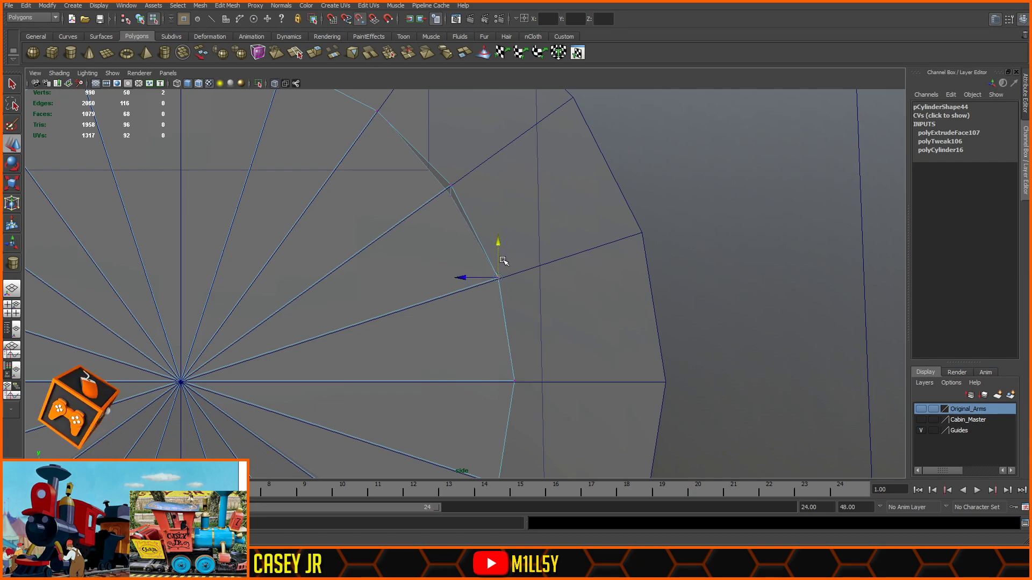
pyautogui.click(451, 188)
pyautogui.moveTo(418, 193); pyautogui.dragTo(457, 174)
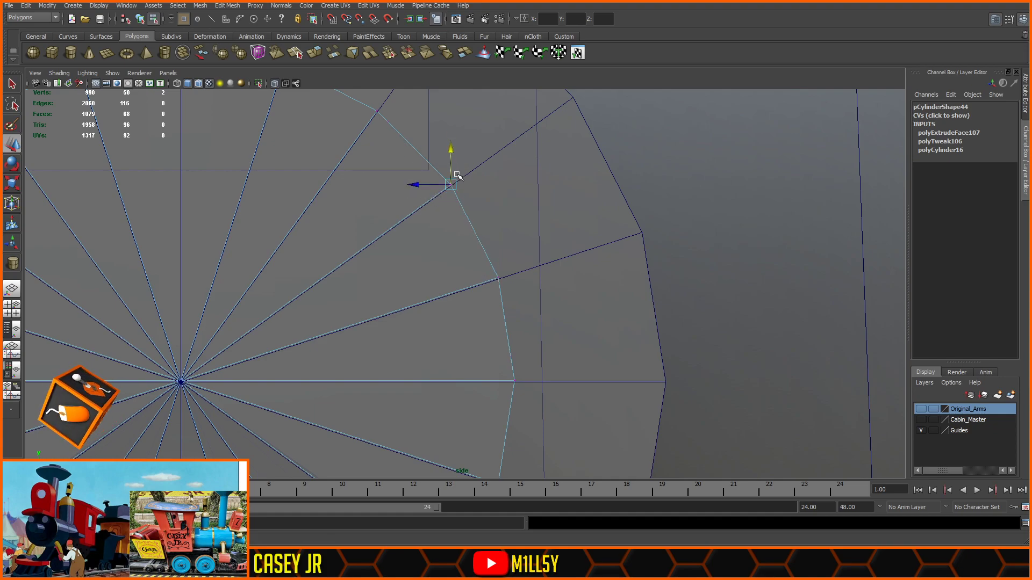
pyautogui.click(275, 83)
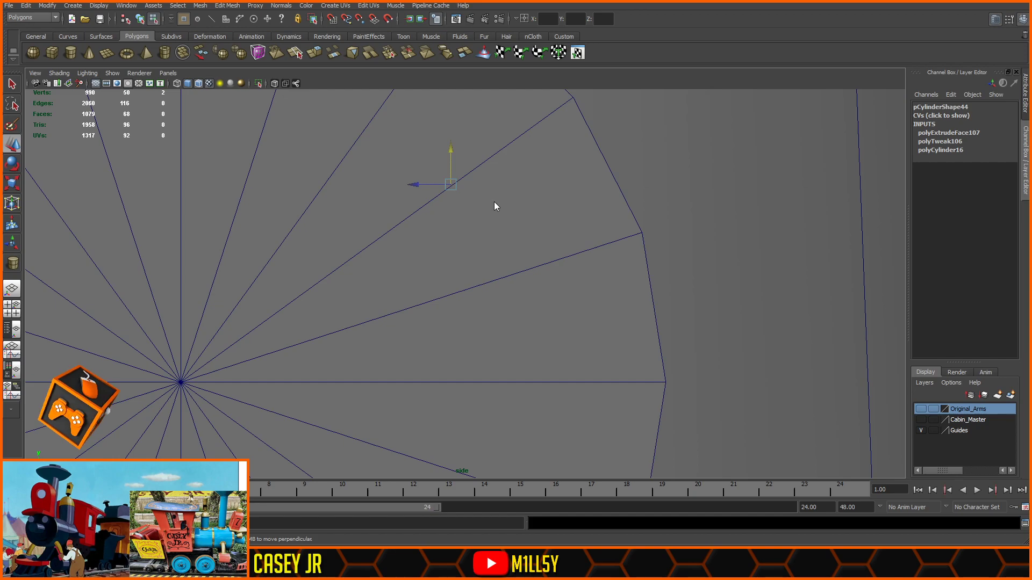
# - Select three adjacent side faces of the inner pivot cylinder in the perspective view and extrude them outward
pyautogui.press('space')
pyautogui.press('space')
pyautogui.keyDown('alt'); pyautogui.moveTo(464, 243); pyautogui.dragTo(483, 249); pyautogui.keyUp('alt')
pyautogui.press('F11')
pyautogui.click(450, 274)
pyautogui.keyDown('shift'); pyautogui.click(437, 226); pyautogui.keyUp('shift')
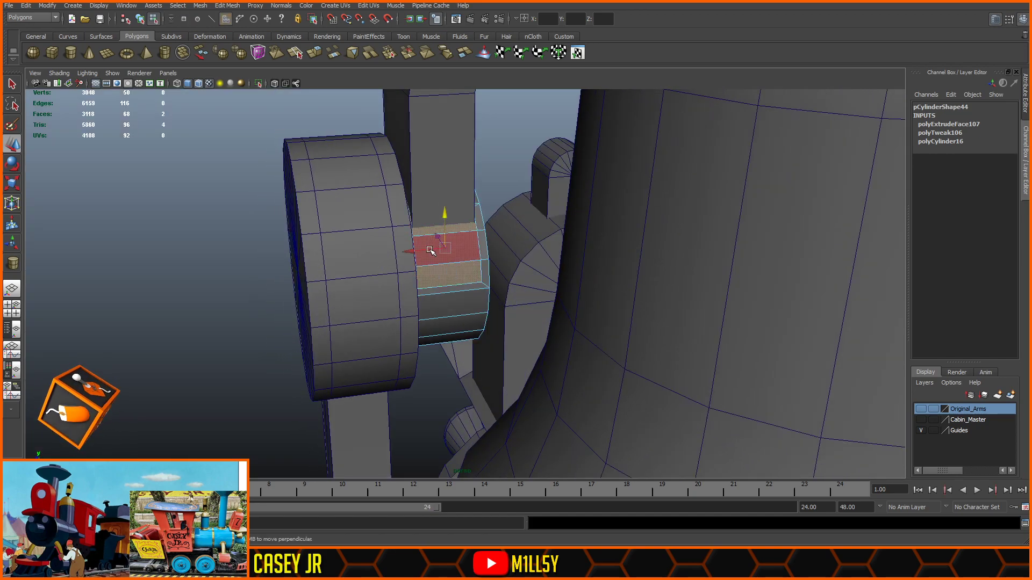
pyautogui.keyDown('shift'); pyautogui.click(425, 243); pyautogui.keyUp('shift')
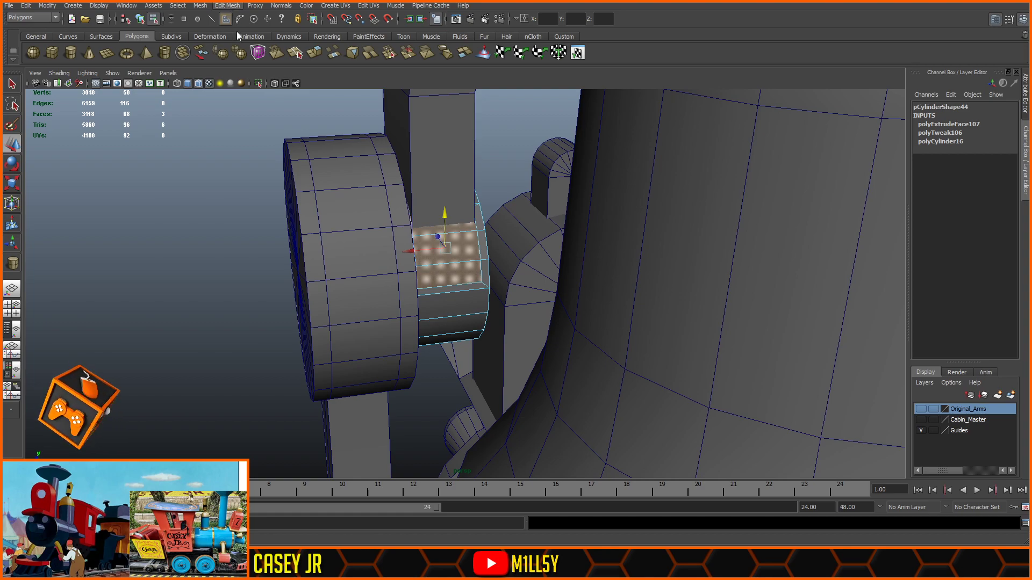
pyautogui.hotkey('ctrl', 'e')
pyautogui.click(512, 210)
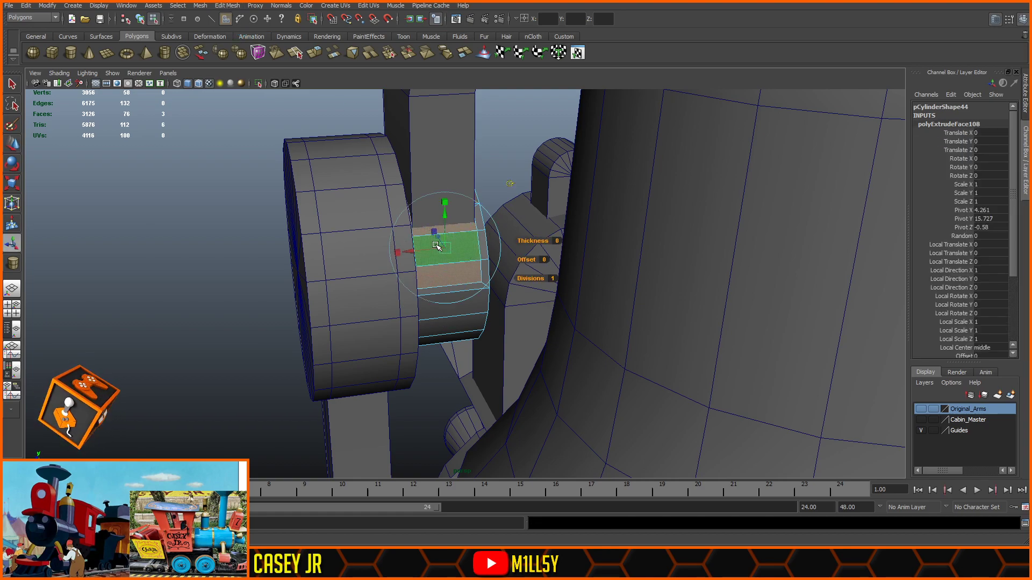
pyautogui.moveTo(435, 238); pyautogui.dragTo(491, 217)
# - Reposition the extruded faces in the X-ray side view with a translation of 0.131 in Y and -0.222 in Z
pyautogui.press('space')
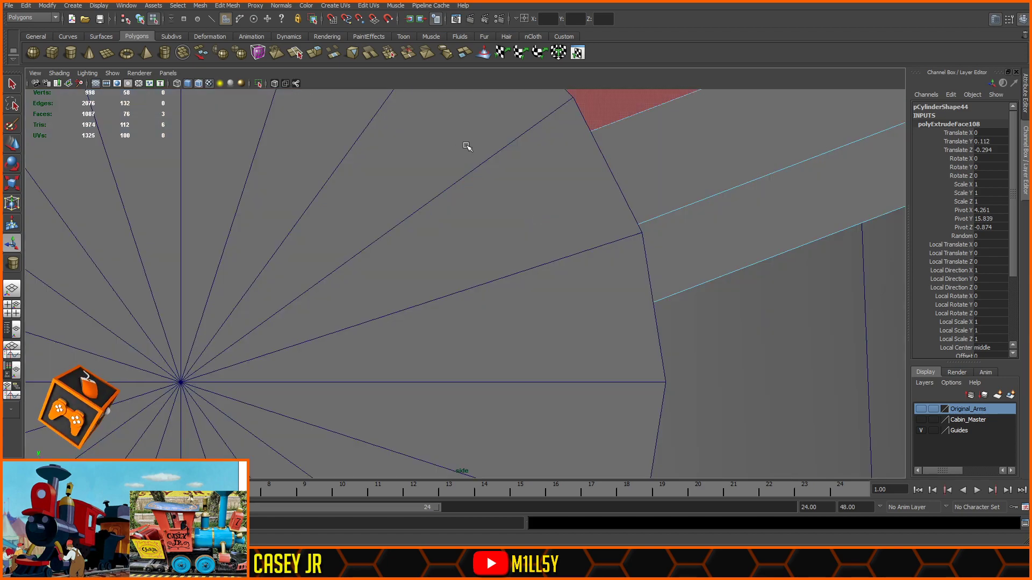
pyautogui.press('space')
pyautogui.keyDown('alt'); pyautogui.moveTo(561, 243); pyautogui.dragTo(534, 238, button='middle'); pyautogui.keyUp('alt')
pyautogui.scroll(4, 456, 247)
pyautogui.scroll(3, 456, 246)
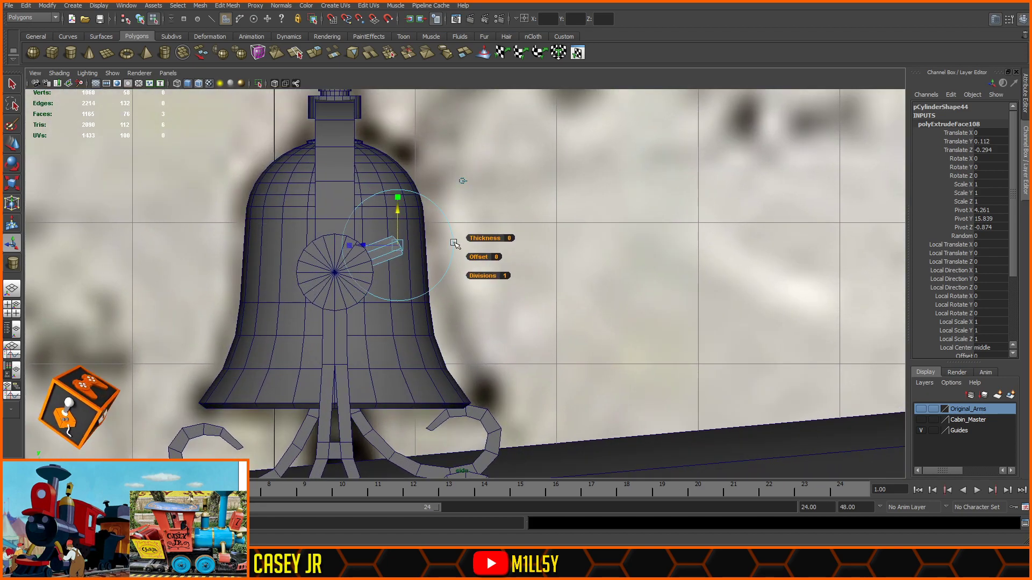
pyautogui.keyDown('alt'); pyautogui.moveTo(452, 241); pyautogui.dragTo(468, 343, button='middle'); pyautogui.keyUp('alt')
pyautogui.click(273, 85)
pyautogui.keyDown('alt'); pyautogui.moveTo(462, 259); pyautogui.dragTo(466, 233, button='middle'); pyautogui.keyUp('alt')
pyautogui.moveTo(416, 322); pyautogui.dragTo(410, 324)
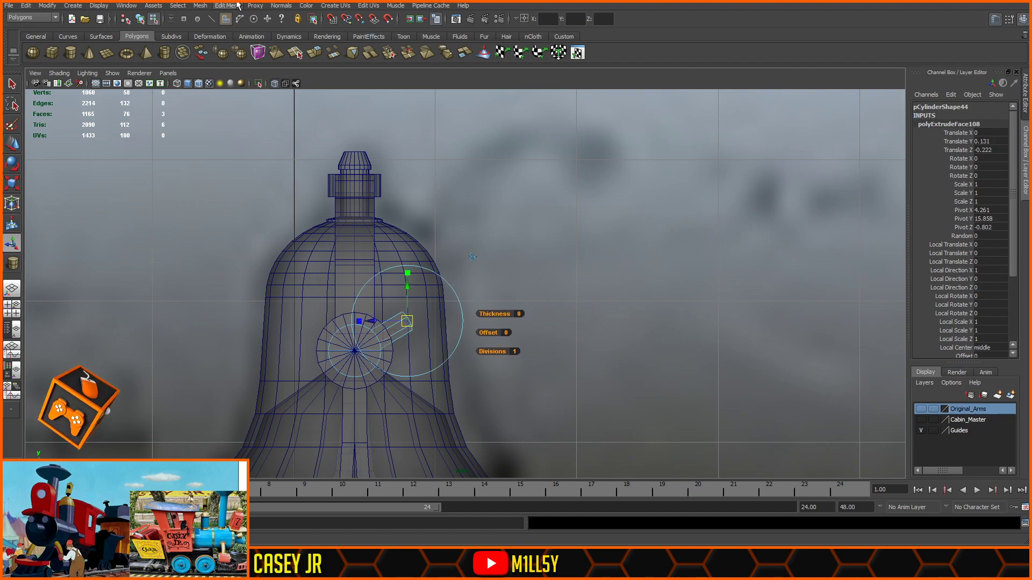
# - Extrude the selected faces again and undo the outward pull of the new extrusion
pyautogui.click(242, 31)
pyautogui.moveTo(410, 327); pyautogui.dragTo(435, 301)
pyautogui.hotkey('ctrl', 'z')
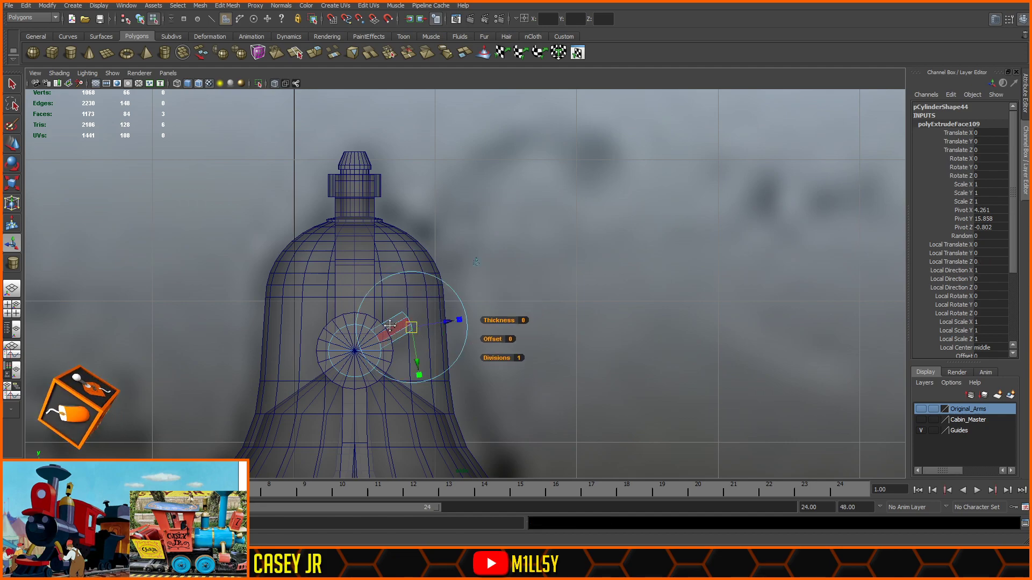
pyautogui.scroll(5, 430, 312)
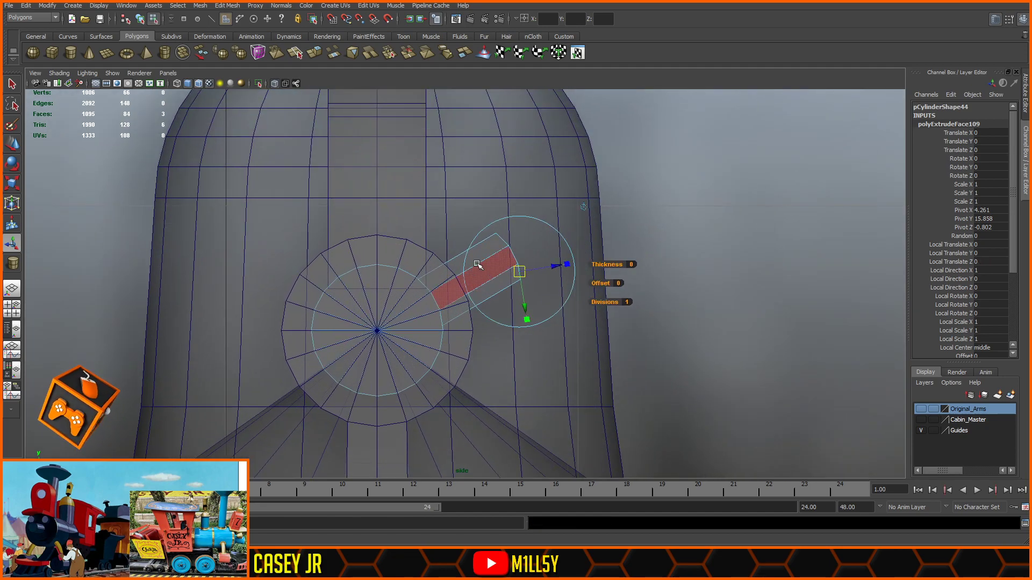
# - Select the outer end vertices of the extruded block and move them closer to the pivot cylinder in the side view
pyautogui.press('F9')
pyautogui.moveTo(520, 238); pyautogui.dragTo(503, 251)
pyautogui.click(19, 144)
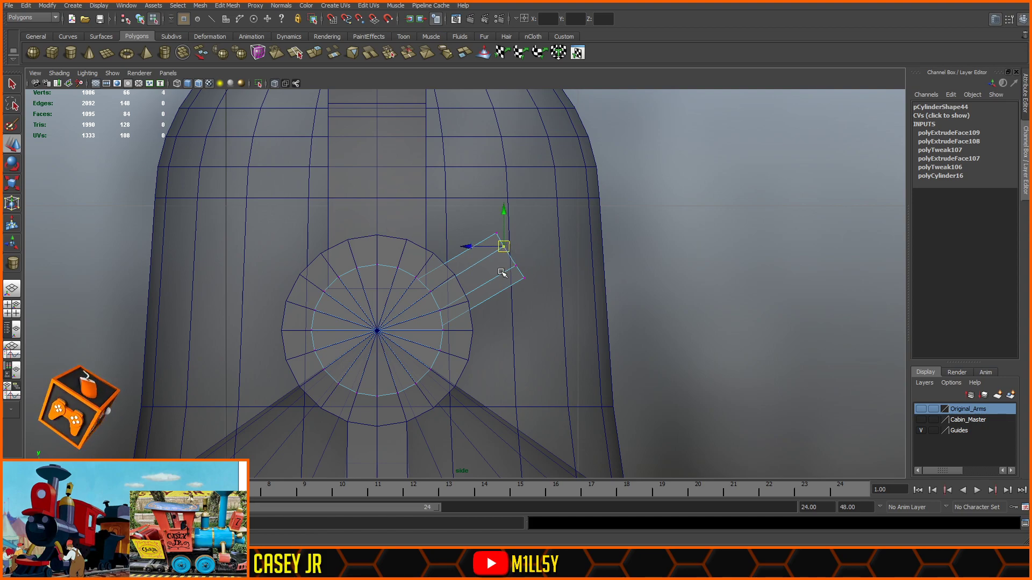
pyautogui.moveTo(592, 209); pyautogui.dragTo(490, 304)
pyautogui.moveTo(513, 255); pyautogui.dragTo(493, 263)
pyautogui.scroll(-10, 516, 242)
pyautogui.keyDown('alt'); pyautogui.moveTo(526, 243); pyautogui.dragTo(520, 249, button='middle'); pyautogui.keyUp('alt')
pyautogui.scroll(10, 477, 281)
pyautogui.keyDown('alt'); pyautogui.moveTo(398, 305); pyautogui.dragTo(482, 264, button='middle'); pyautogui.keyUp('alt')
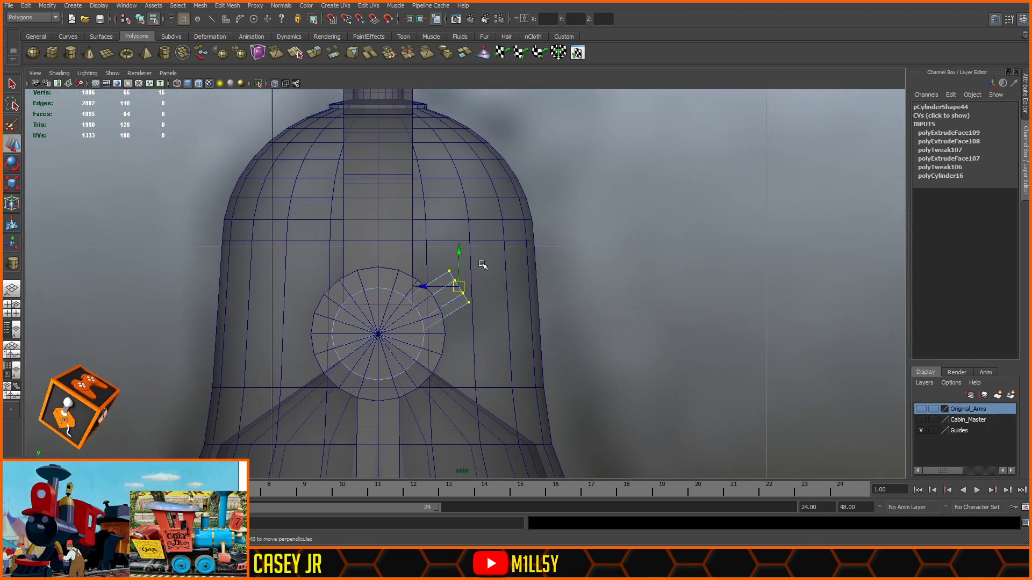
# - Try extending the block's faces upward with an extrusion translated 0.231 in Y and -0.152 in Z
pyautogui.scroll(2, 463, 285)
pyautogui.press('F11')
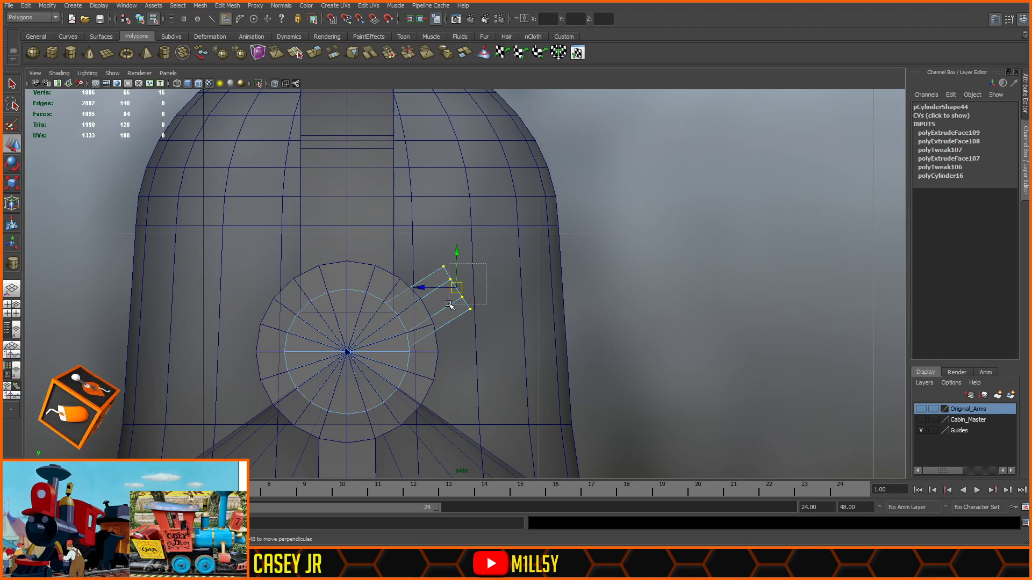
pyautogui.click(446, 304)
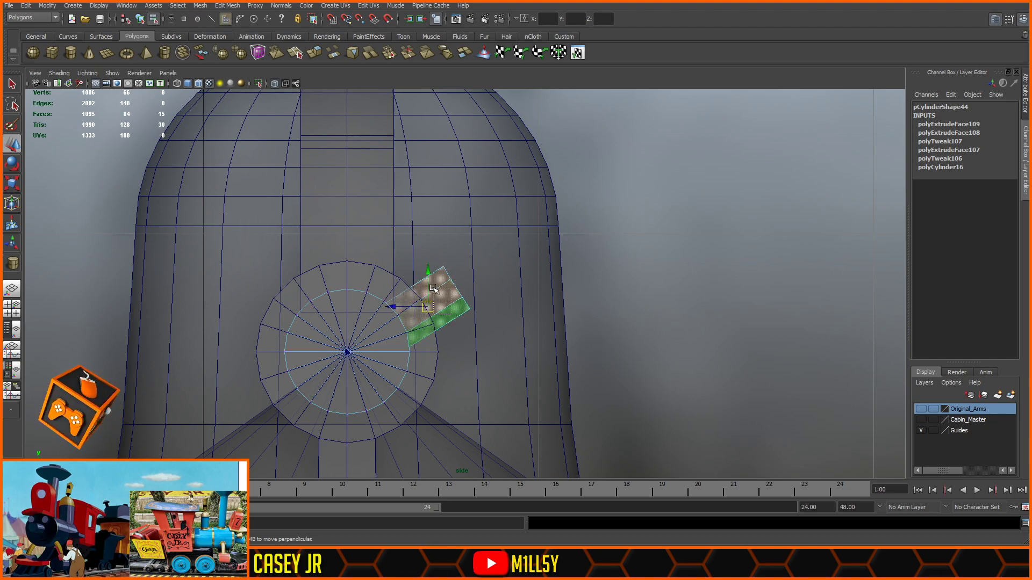
pyautogui.scroll(-5, 501, 279)
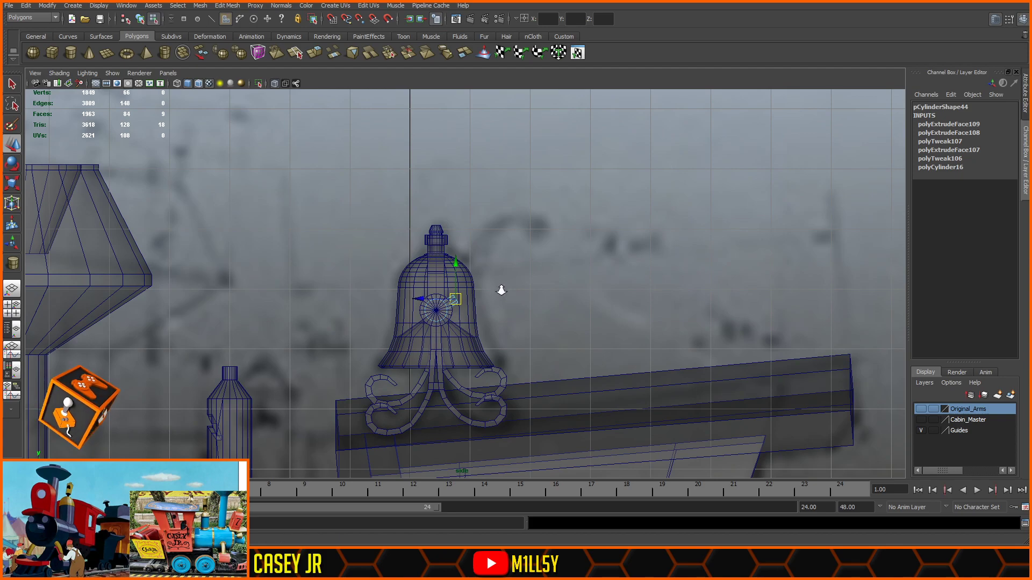
pyautogui.keyDown('alt'); pyautogui.moveTo(501, 291); pyautogui.dragTo(647, 540, button='right'); pyautogui.keyUp('alt')
pyautogui.keyDown('alt'); pyautogui.moveTo(562, 295); pyautogui.dragTo(529, 301, button='middle'); pyautogui.keyUp('alt')
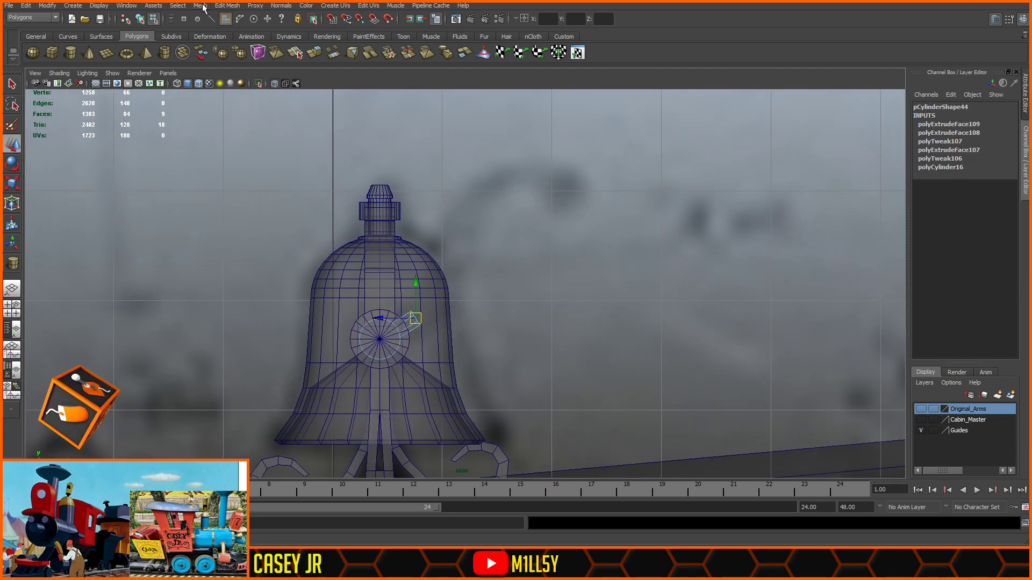
pyautogui.click(227, 5)
pyautogui.click(232, 33)
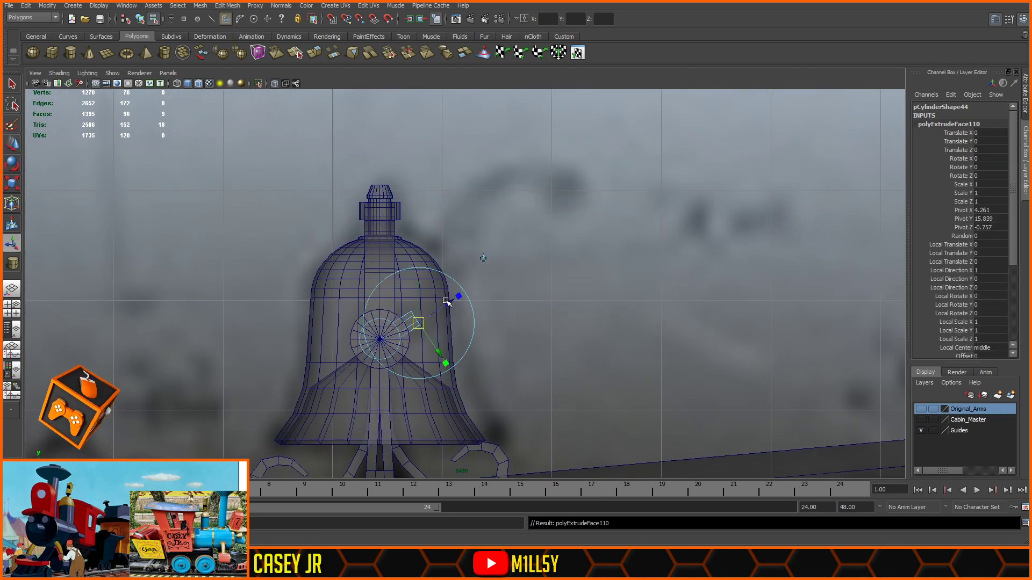
pyautogui.click(416, 318)
pyautogui.moveTo(431, 304); pyautogui.dragTo(433, 294)
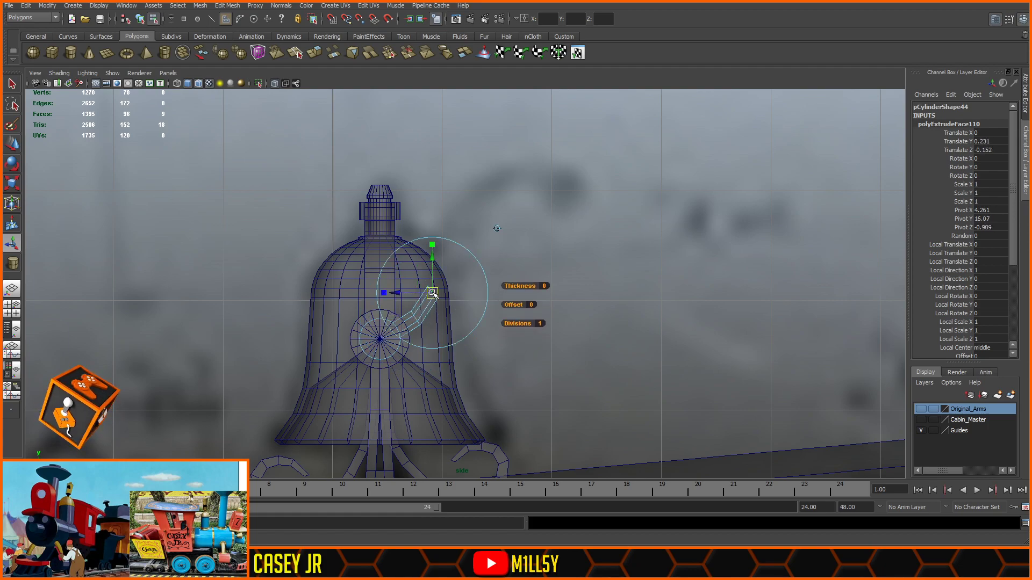
# - Try pulling the new segment's end back and extruding another segment, translated 0.167 in Y and -0.088 in Z
pyautogui.press('e')
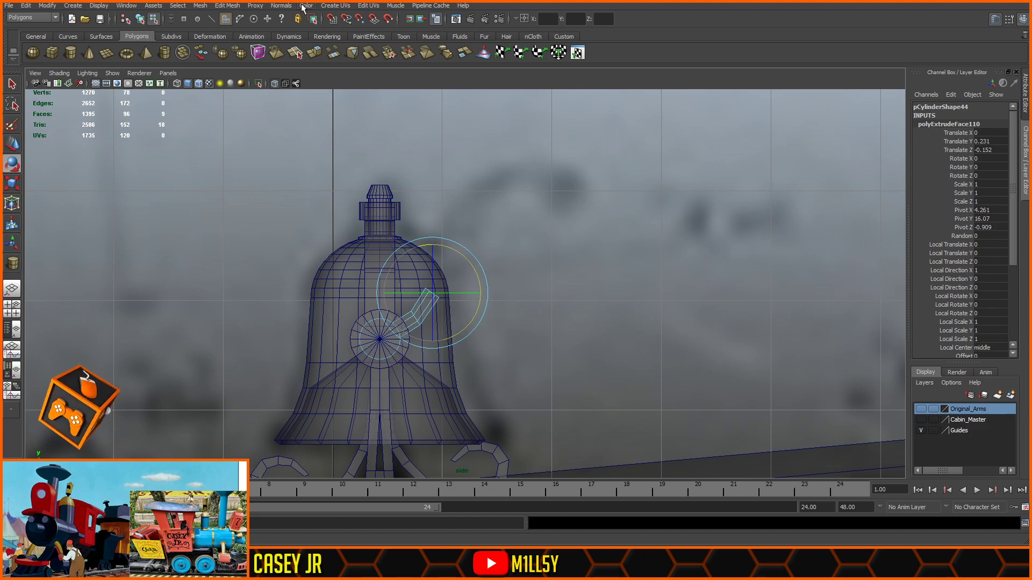
pyautogui.click(5, 146)
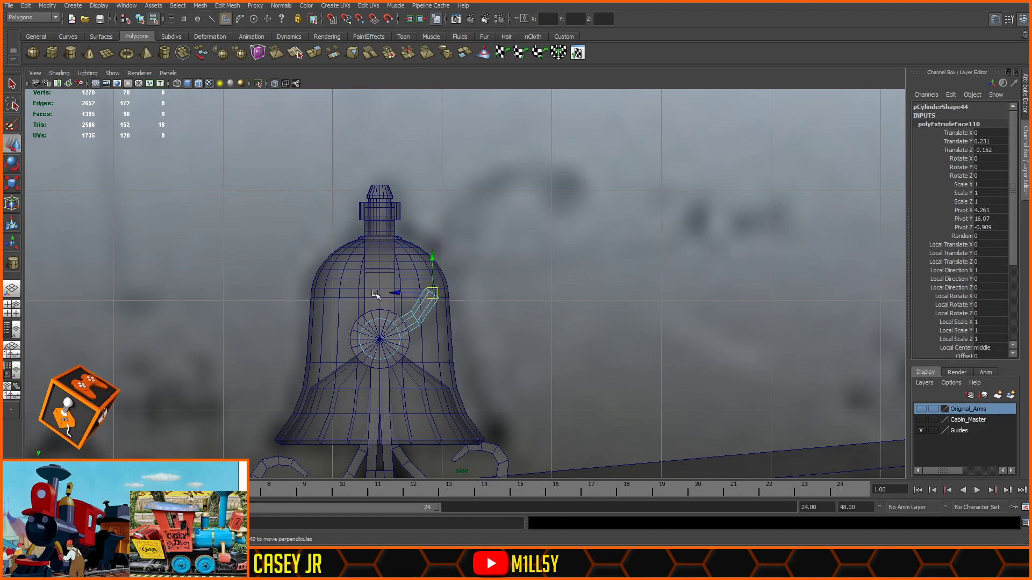
pyautogui.moveTo(431, 295); pyautogui.dragTo(425, 308)
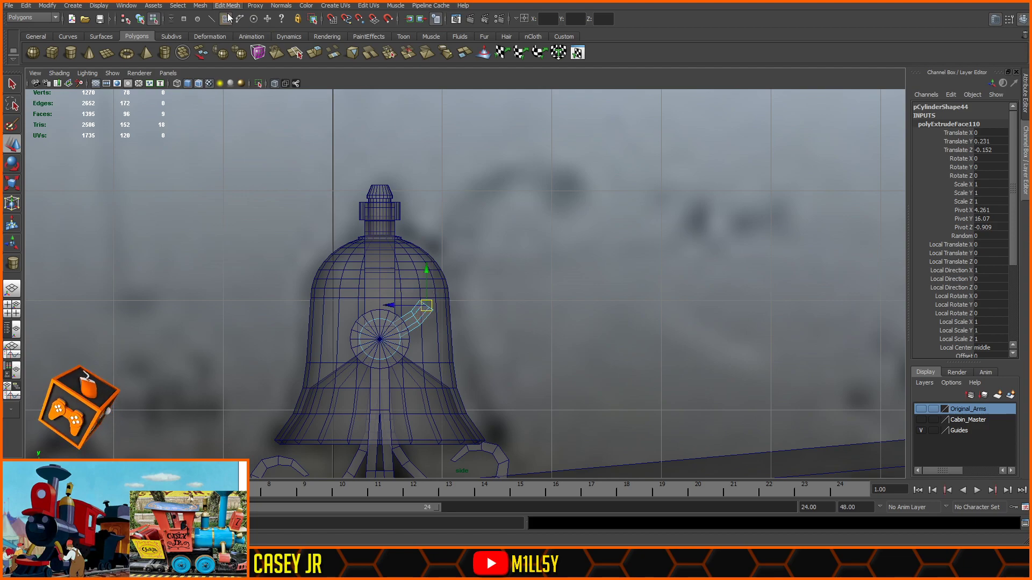
pyautogui.hotkey('ctrl', 'e')
pyautogui.click(495, 245)
pyautogui.moveTo(428, 306); pyautogui.dragTo(435, 287)
pyautogui.click(12, 161)
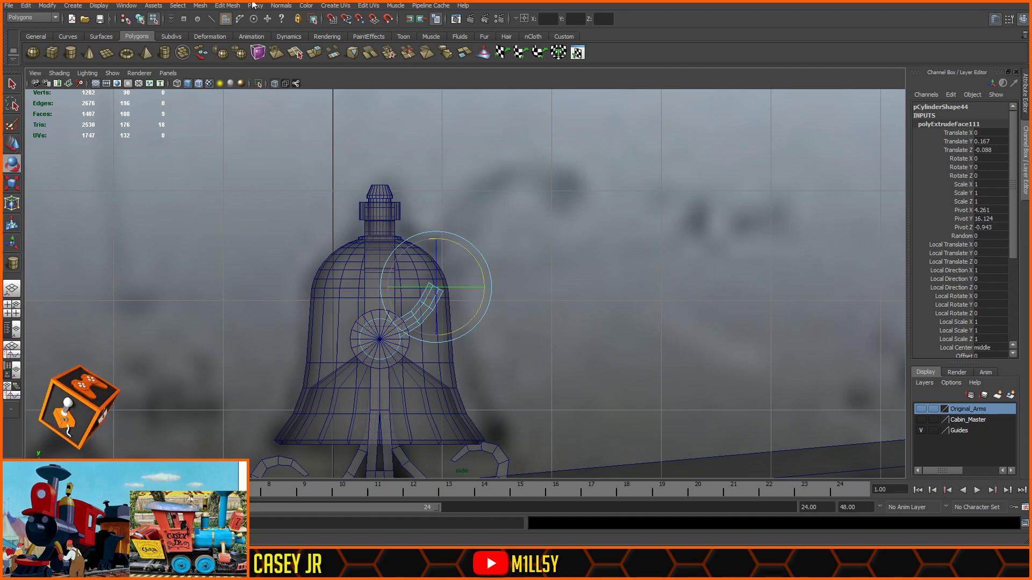
# - Try extruding one more segment toward the bell's outer edge and undo its pull
pyautogui.click(235, 6)
pyautogui.click(243, 33)
pyautogui.moveTo(436, 287); pyautogui.dragTo(456, 255)
pyautogui.hotkey('ctrl', 'z')
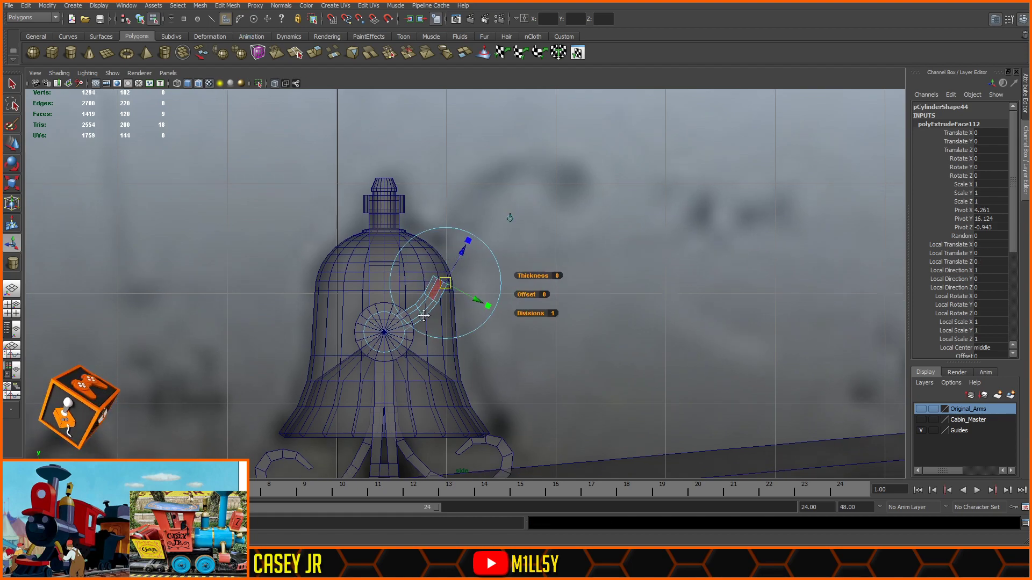
# - Undo the curved arm's extrusions and face selection back to the short block with its end vertices selected
pyautogui.scroll(5, 446, 269)
pyautogui.scroll(2, 460, 305)
pyautogui.hotkey('ctrl', 'z')
pyautogui.hotkey('ctrl', 'z')
pyautogui.hotkey('ctrl', 'z')
pyautogui.hotkey('ctrl', 'z')
pyautogui.hotkey('ctrl', 'z')
pyautogui.hotkey('ctrl', 'z')
pyautogui.hotkey('ctrl', 'z')
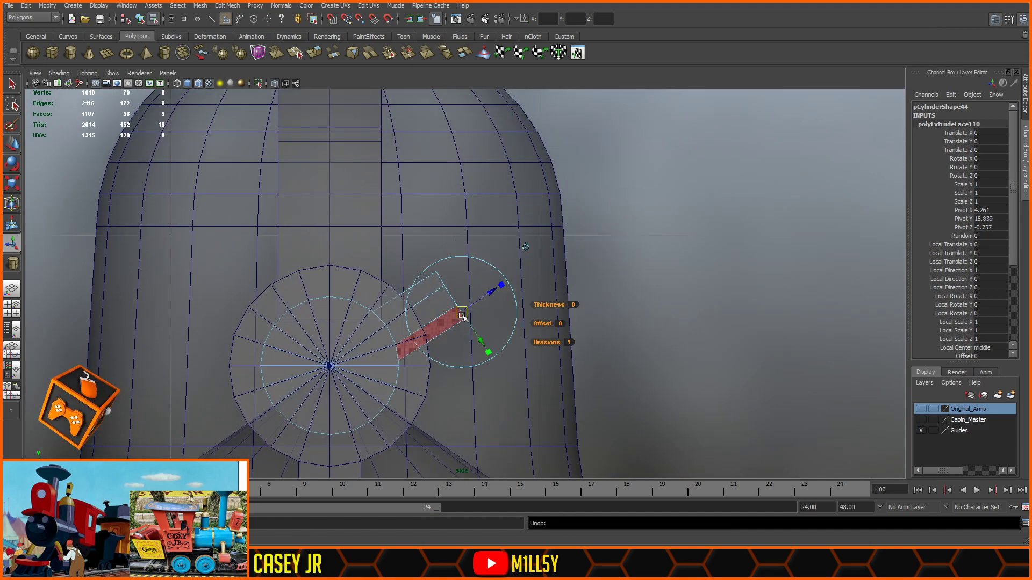
pyautogui.hotkey('ctrl', 'z')
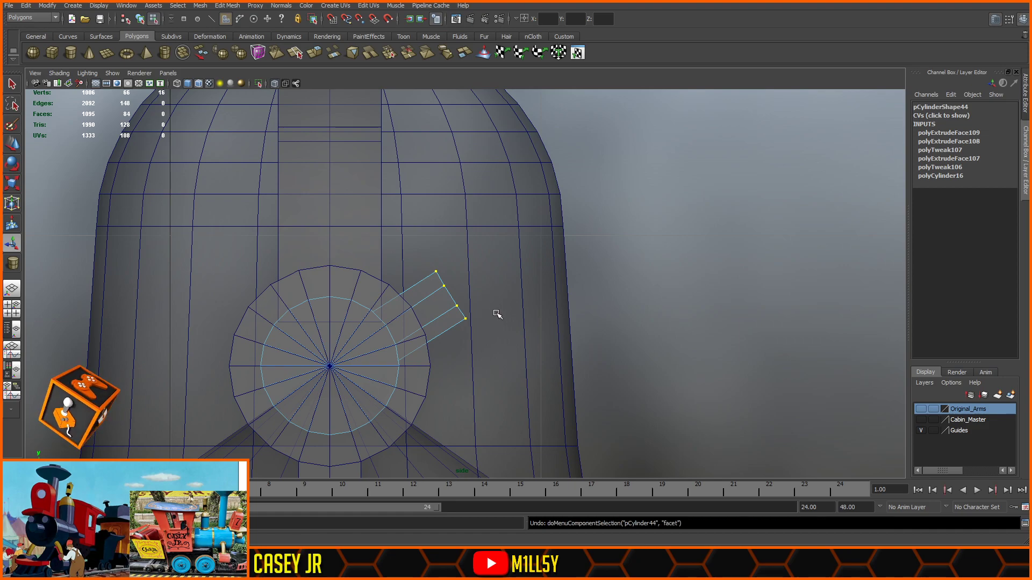
# - Try pulling one end vertex of the block outward, inspect it in the perspective view, and undo the move
pyautogui.press('F9')
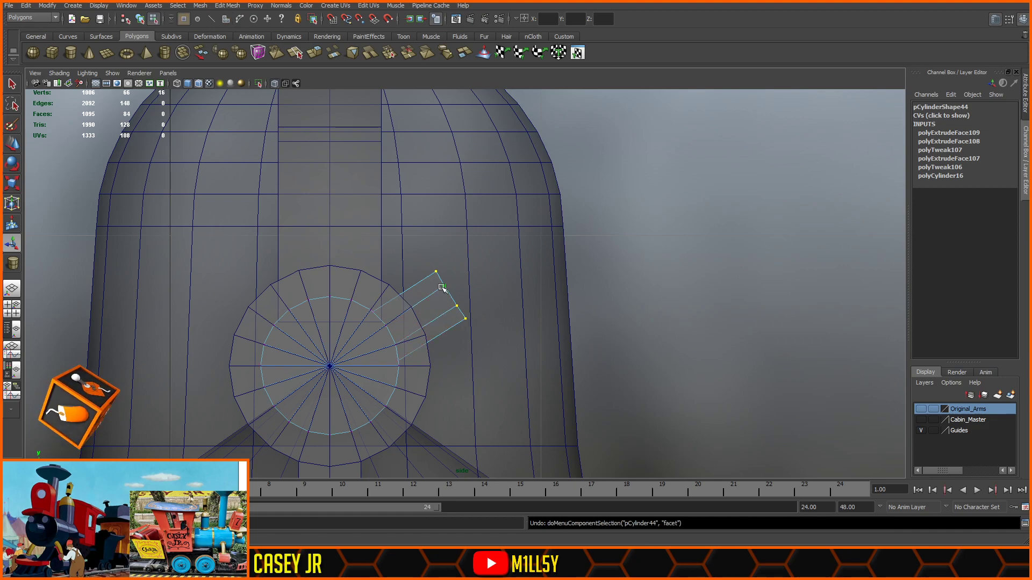
pyautogui.click(445, 284)
pyautogui.press('w')
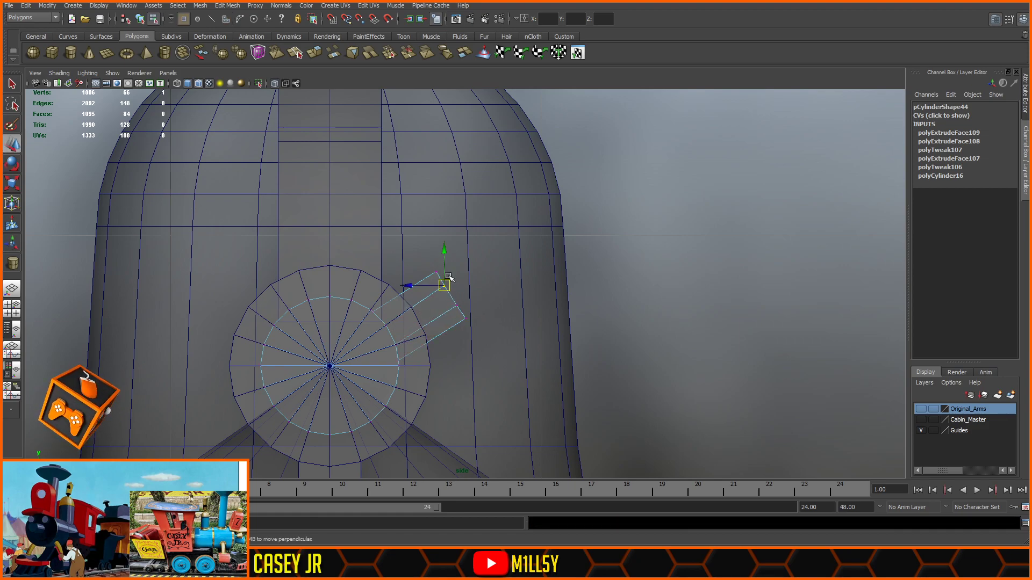
pyautogui.moveTo(444, 286); pyautogui.dragTo(525, 227)
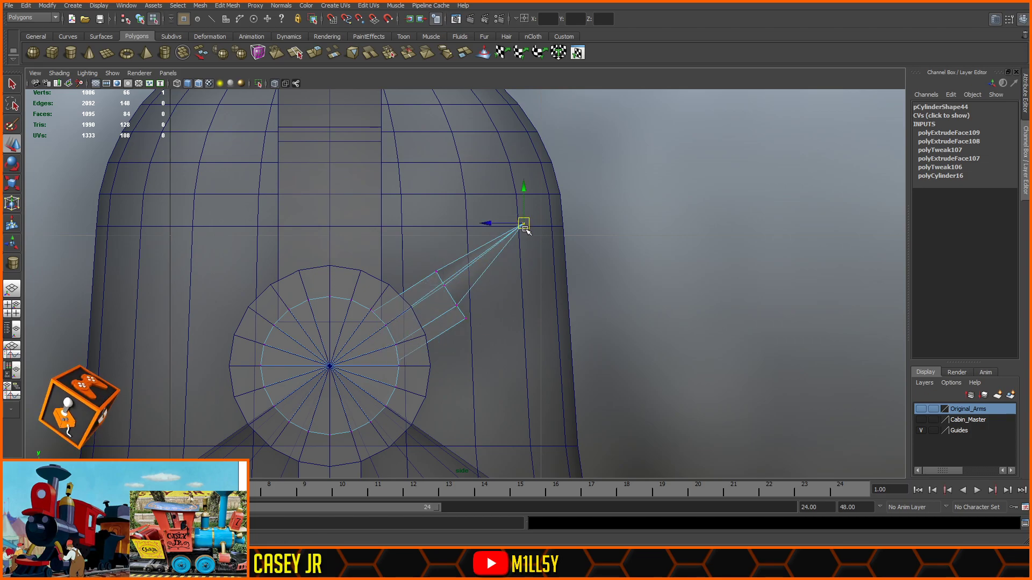
pyautogui.press('space')
pyautogui.press('space')
pyautogui.keyDown('alt'); pyautogui.moveTo(521, 266); pyautogui.dragTo(548, 264); pyautogui.keyUp('alt')
pyautogui.hotkey('ctrl', 'z')
pyautogui.hotkey('ctrl', 'z')
pyautogui.hotkey('ctrl', 'z')
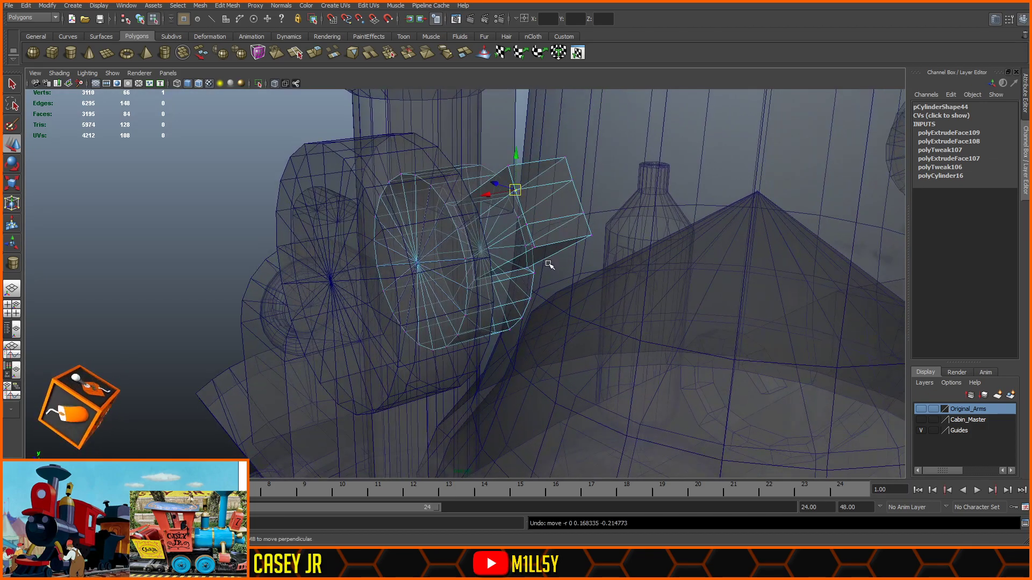
# - Undo the block's vertex edits and later extrusions back to the earlier straight extruded segment with its end faces selected
pyautogui.hotkey('ctrl', 'z')
pyautogui.hotkey('ctrl', 'z')
pyautogui.hotkey('ctrl', 'z')
pyautogui.hotkey('ctrl', 'z')
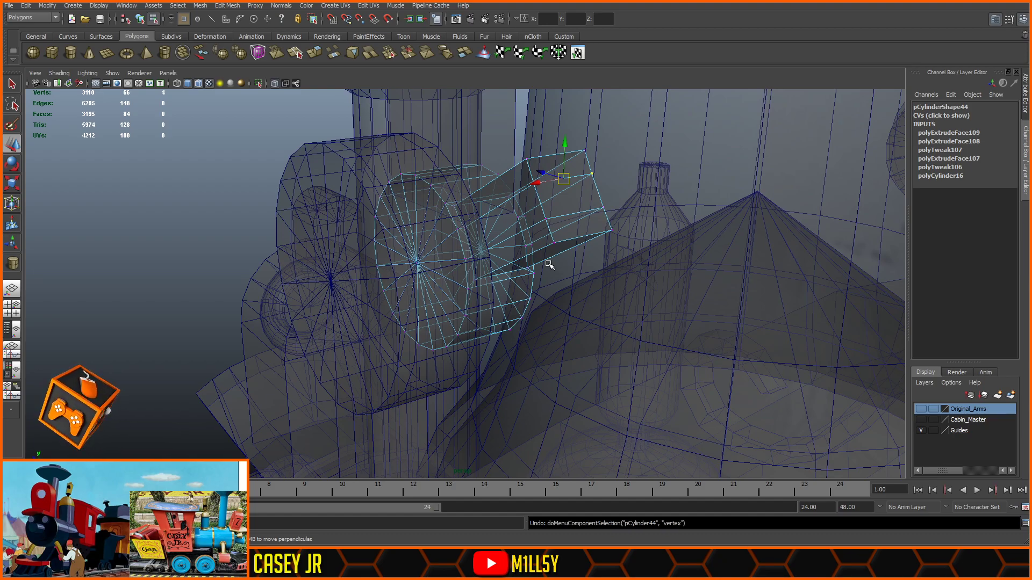
pyautogui.hotkey('ctrl', 'z')
pyautogui.hotkey('ctrl', 'z')
pyautogui.hotkey('ctrl', 'z')
pyautogui.hotkey('ctrl', 'z')
pyautogui.hotkey('ctrl', 'z')
pyautogui.hotkey('ctrl', 'z')
pyautogui.hotkey('ctrl', 'z')
pyautogui.hotkey('ctrl', 'z')
pyautogui.hotkey('ctrl', 'z')
pyautogui.hotkey('ctrl', 'z')
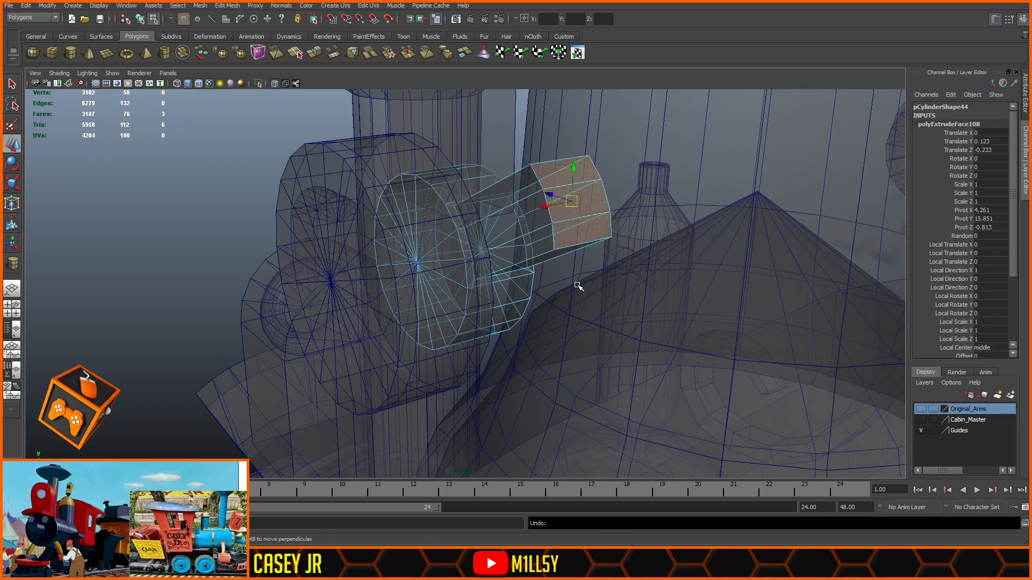
pyautogui.hotkey('ctrl', 'z')
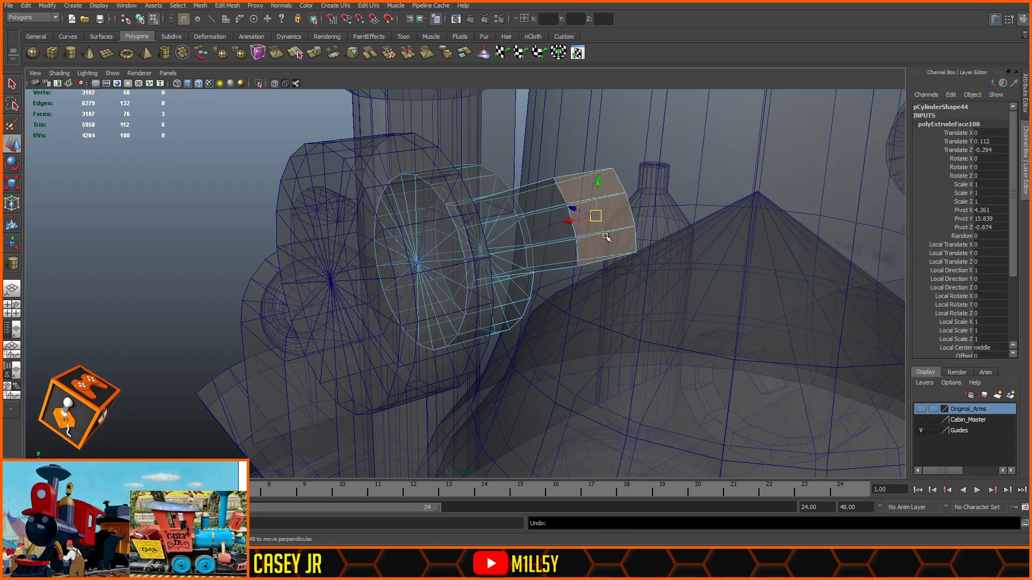
# - Try pulling a single end face of the extruded segment outward and undo the move
pyautogui.press('F11')
pyautogui.click(611, 211)
pyautogui.moveTo(601, 215); pyautogui.dragTo(661, 215)
pyautogui.hotkey('ctrl', 'z')
# - In the side view, snap the segment's inner end vertices onto its upper and lower end corner vertices
pyautogui.press('space')
pyautogui.keyDown('alt'); pyautogui.moveTo(542, 271); pyautogui.dragTo(567, 238, button='middle'); pyautogui.keyUp('alt')
pyautogui.scroll(4, 486, 270)
pyautogui.moveTo(557, 254); pyautogui.dragTo(549, 257)
pyautogui.press('F9')
pyautogui.moveTo(561, 221); pyautogui.dragTo(532, 245)
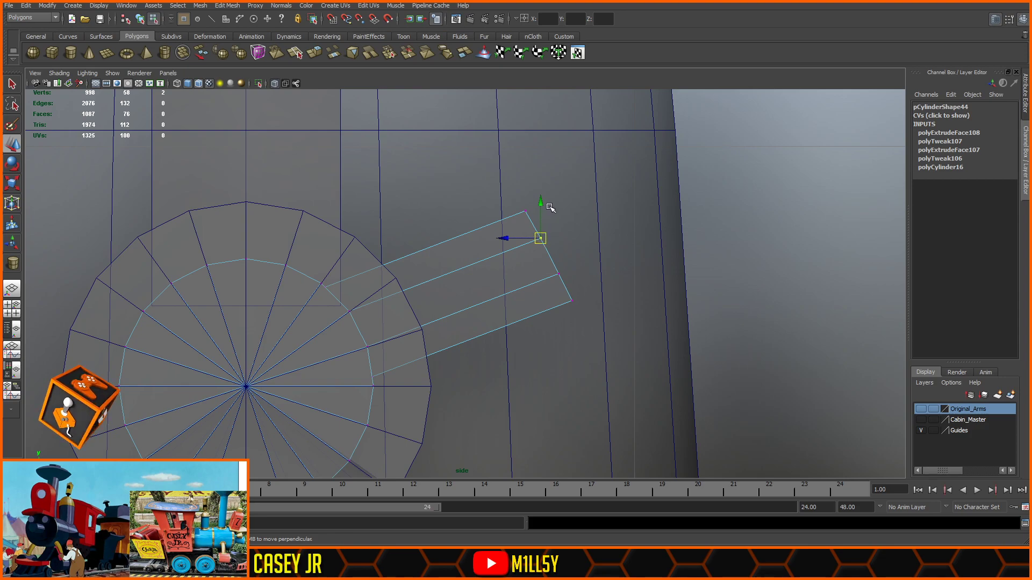
pyautogui.press('v')
pyautogui.moveTo(543, 203); pyautogui.dragTo(512, 214)
pyautogui.press('v')
pyautogui.moveTo(581, 256); pyautogui.dragTo(564, 288)
pyautogui.press('v')
pyautogui.press('v')
pyautogui.moveTo(571, 239); pyautogui.dragTo(572, 275)
# - Merge the overlapping vertices at the segment's end corners and check the squared end in the perspective view
pyautogui.moveTo(620, 287); pyautogui.dragTo(527, 343)
pyautogui.keyDown('shift'); pyautogui.moveTo(559, 215); pyautogui.dragTo(515, 177); pyautogui.keyUp('shift')
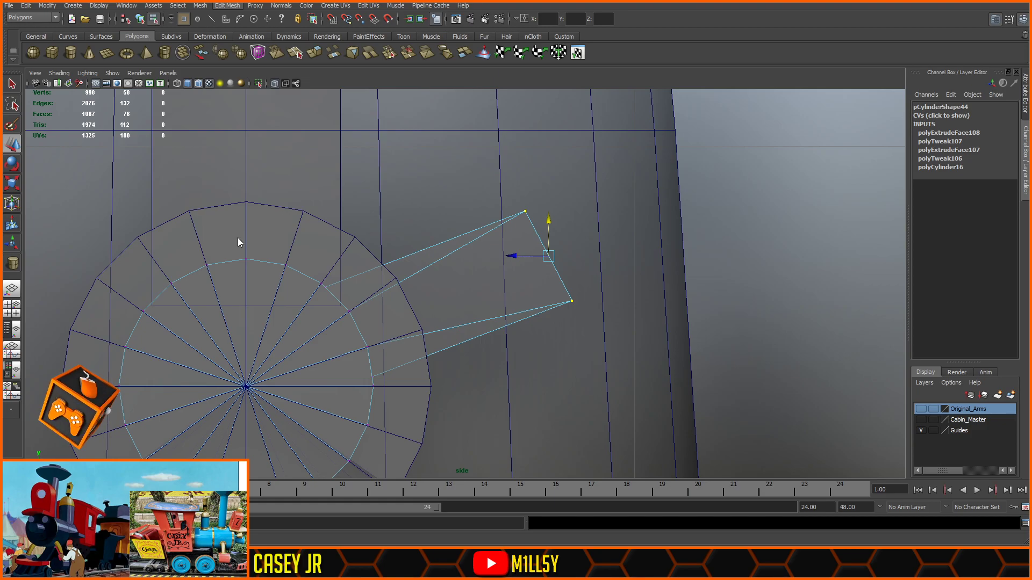
pyautogui.press('e')
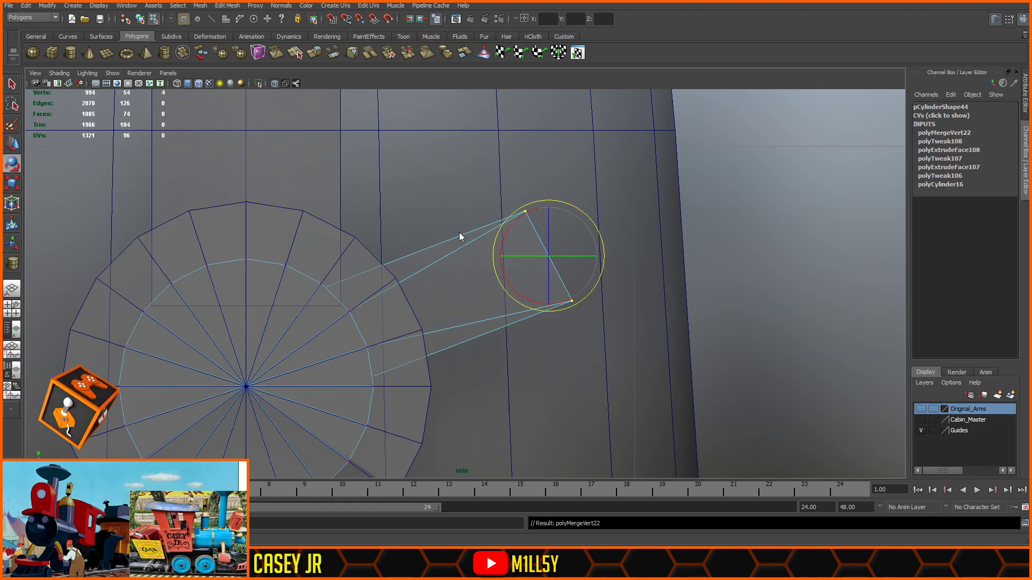
pyautogui.press('space')
pyautogui.moveTo(460, 234); pyautogui.dragTo(461, 207)
pyautogui.keyDown('alt'); pyautogui.moveTo(557, 234); pyautogui.dragTo(526, 233); pyautogui.keyUp('alt')
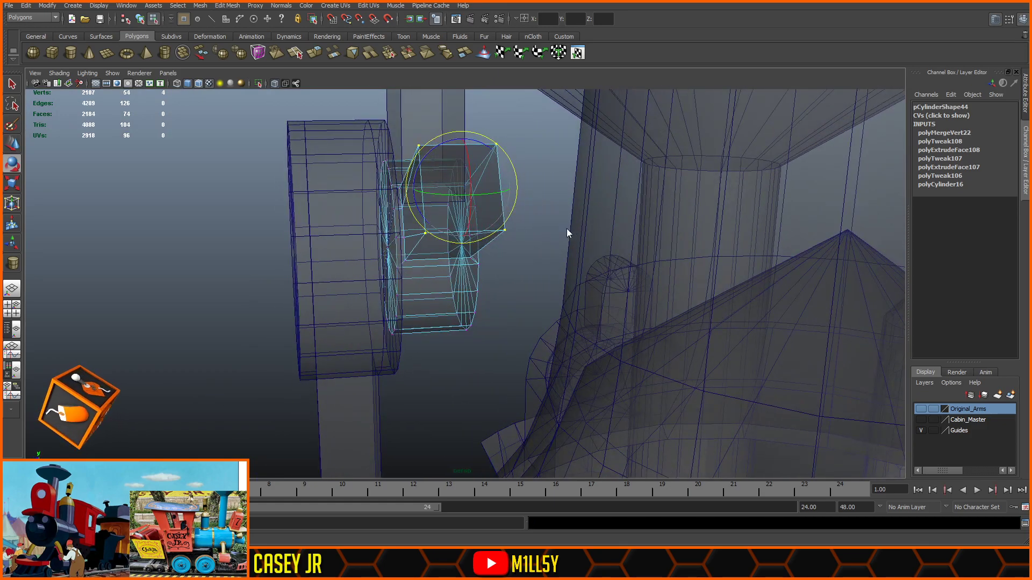
# - In the side view, move the segment's four end vertices closer to the pivot cylinder and rotate them to angle the end upward
pyautogui.press('space')
pyautogui.press('w')
pyautogui.scroll(-6, 322, 196)
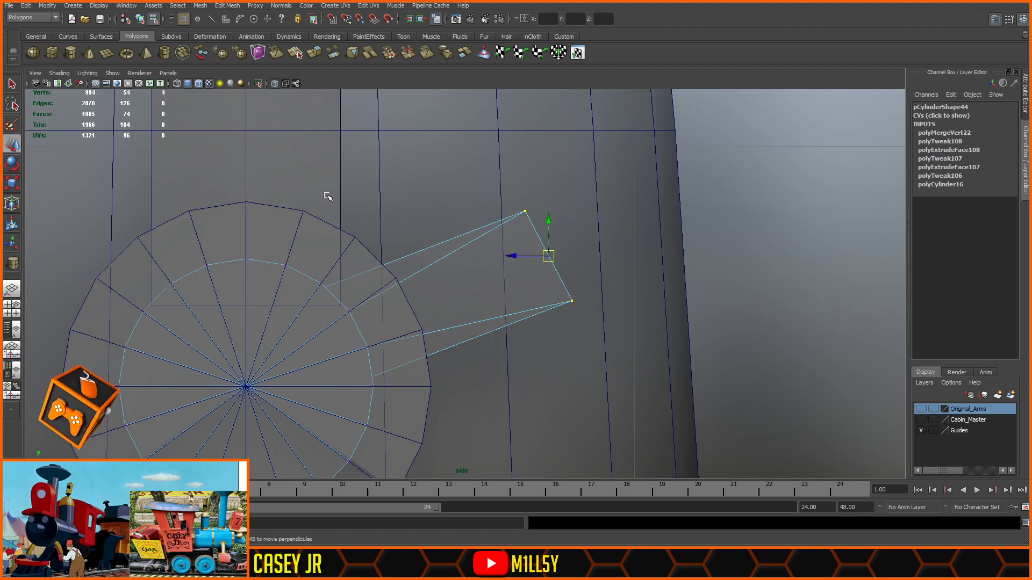
pyautogui.scroll(4, 534, 249)
pyautogui.keyDown('alt'); pyautogui.moveTo(534, 249); pyautogui.dragTo(498, 273, button='middle'); pyautogui.keyUp('alt')
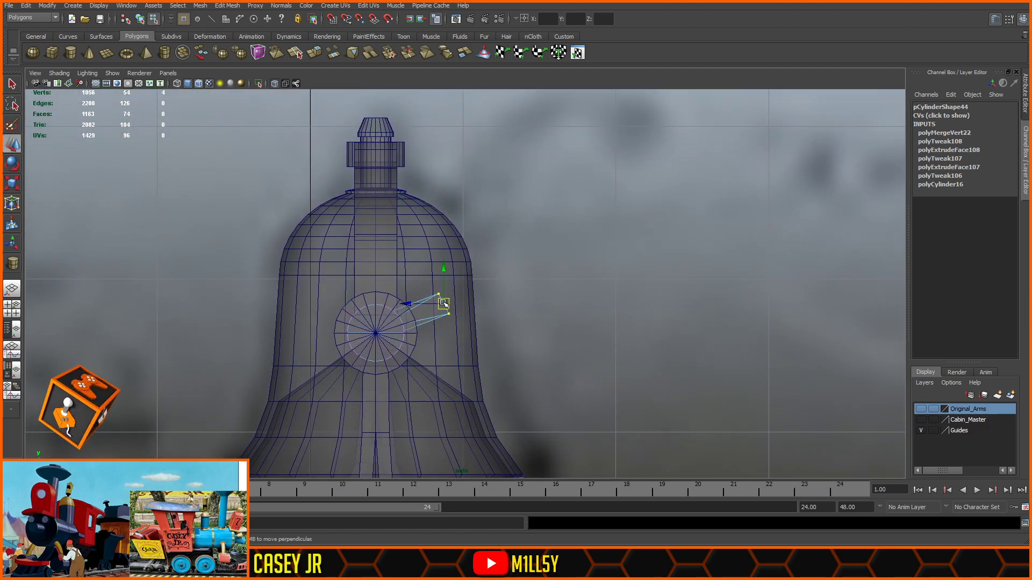
pyautogui.click(11, 170)
pyautogui.moveTo(473, 272); pyautogui.dragTo(462, 268)
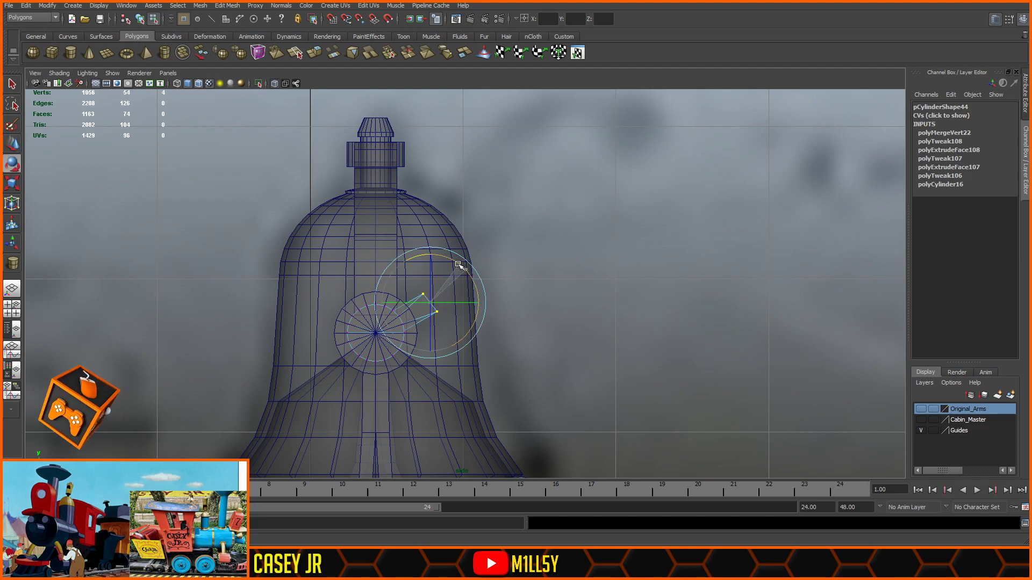
# - Extrude the segment's single end face with a local translation of -0.073 in Y and 0.176 in Z, and rotate the new end
pyautogui.hotkey('ctrl', 'e')
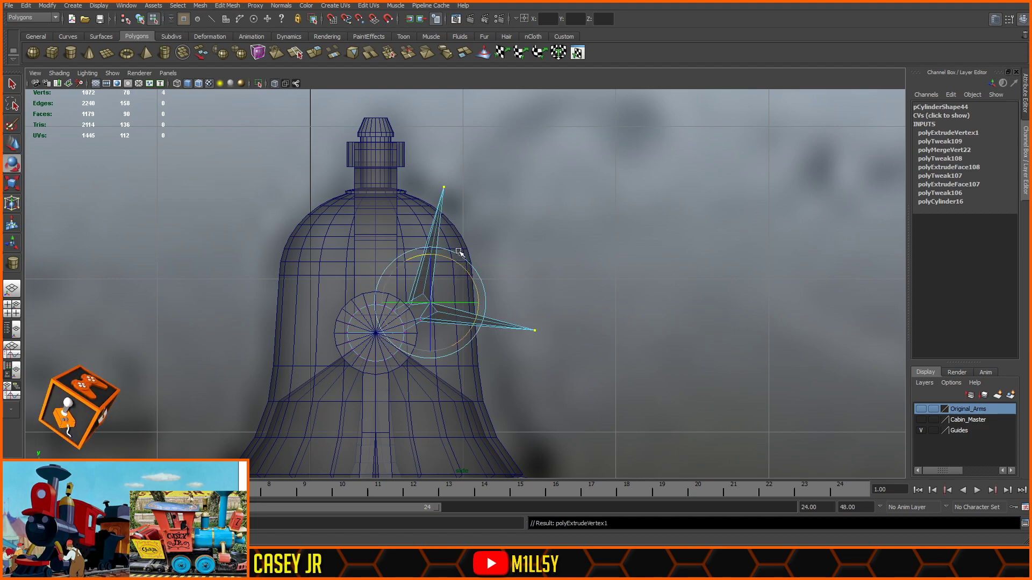
pyautogui.hotkey('ctrl', 'z')
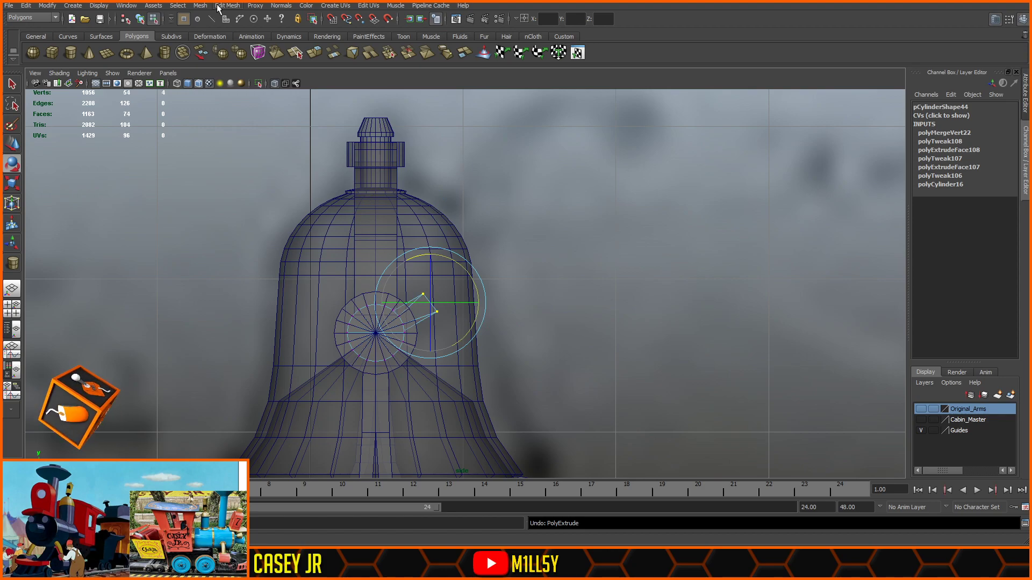
pyautogui.scroll(3, 387, 307)
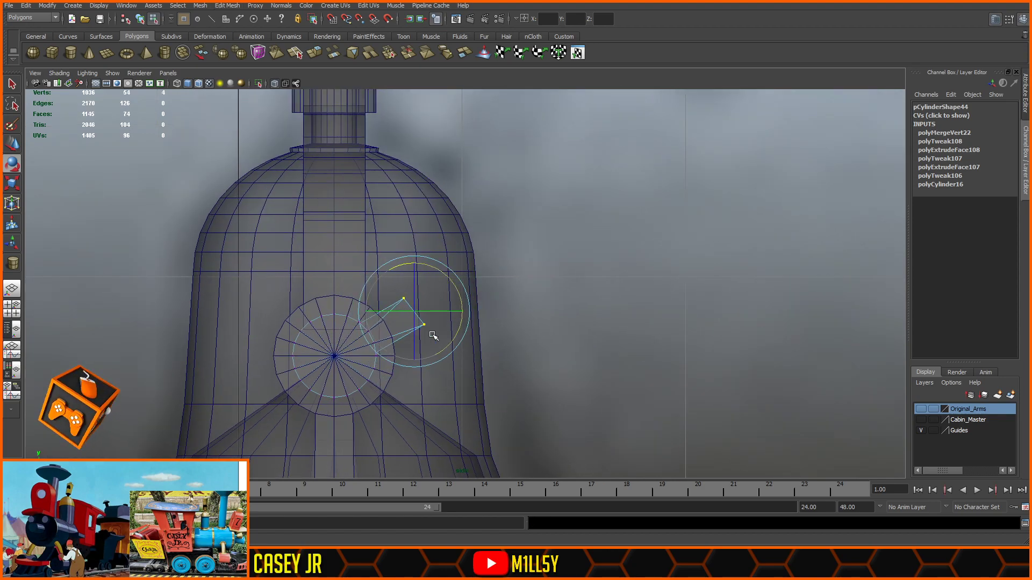
pyautogui.click(13, 143)
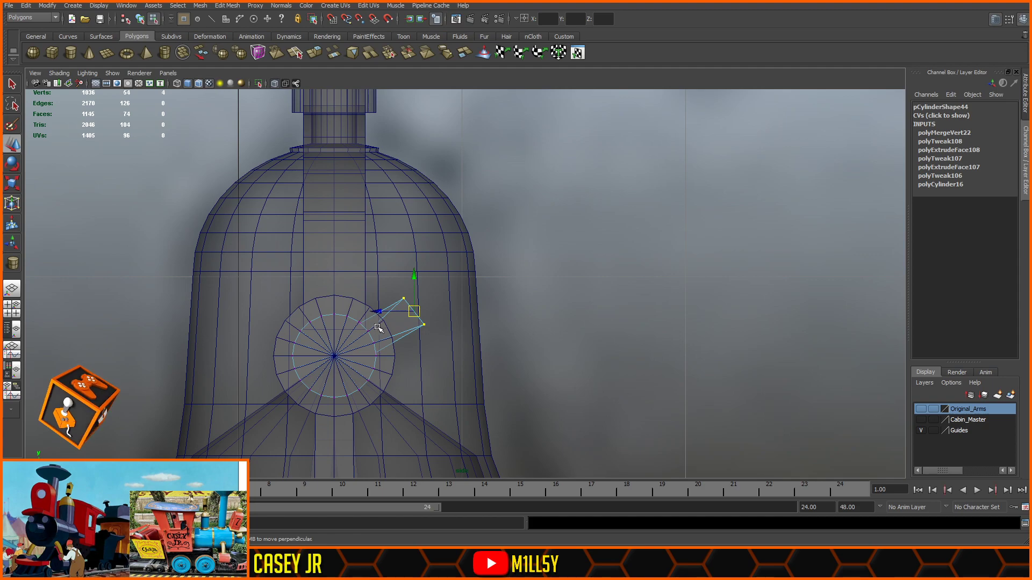
pyautogui.moveTo(411, 328); pyautogui.dragTo(411, 344, button='right')
pyautogui.moveTo(429, 308); pyautogui.dragTo(408, 316)
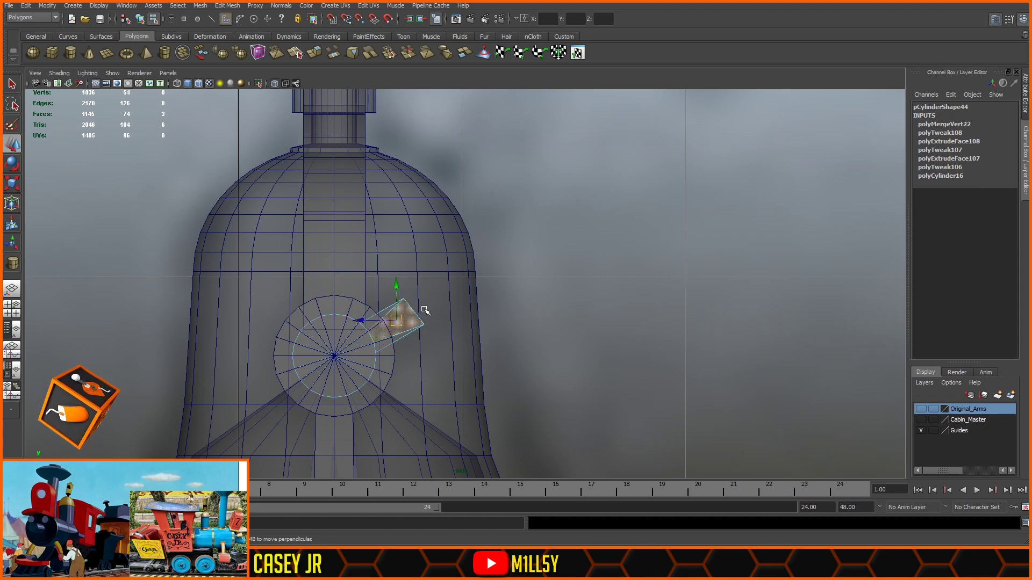
pyautogui.click(414, 313)
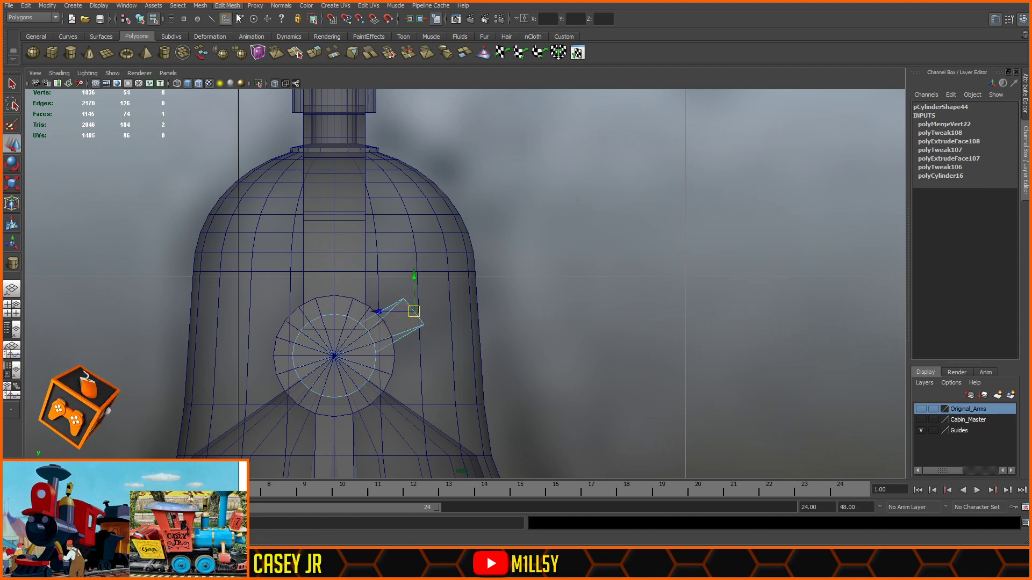
pyautogui.hotkey('ctrl', 'e')
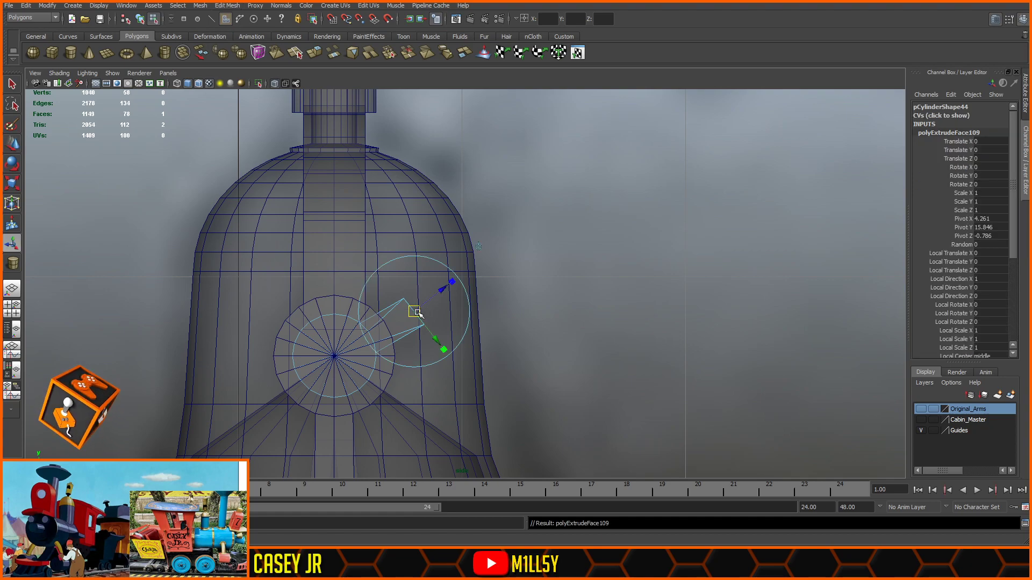
pyautogui.moveTo(418, 314); pyautogui.dragTo(439, 276)
pyautogui.click(13, 167)
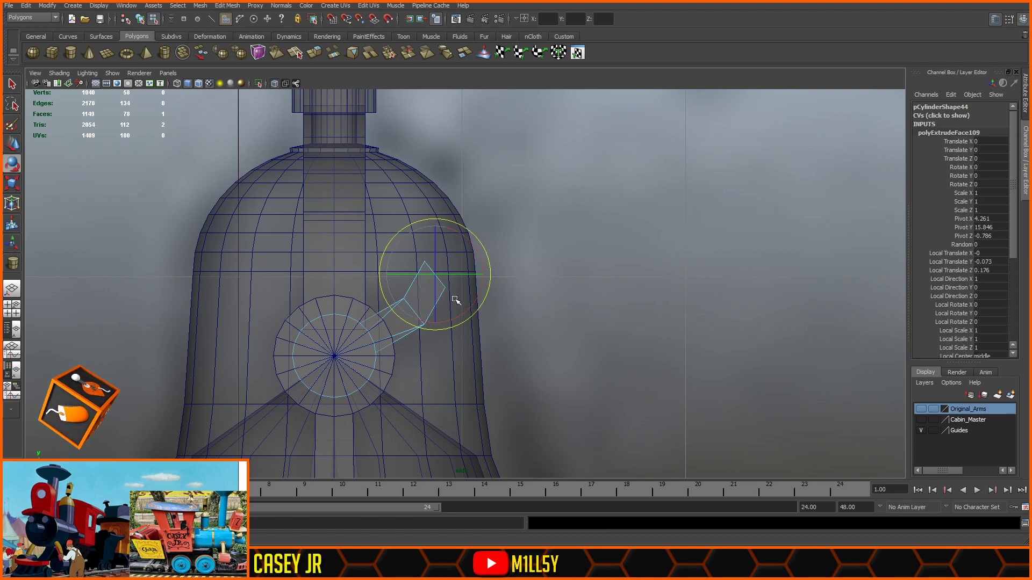
pyautogui.moveTo(464, 312); pyautogui.dragTo(490, 308)
# - Extrude the arm's end face seven more times, following the curved hook in the background reference image
pyautogui.scroll(-5, 530, 249)
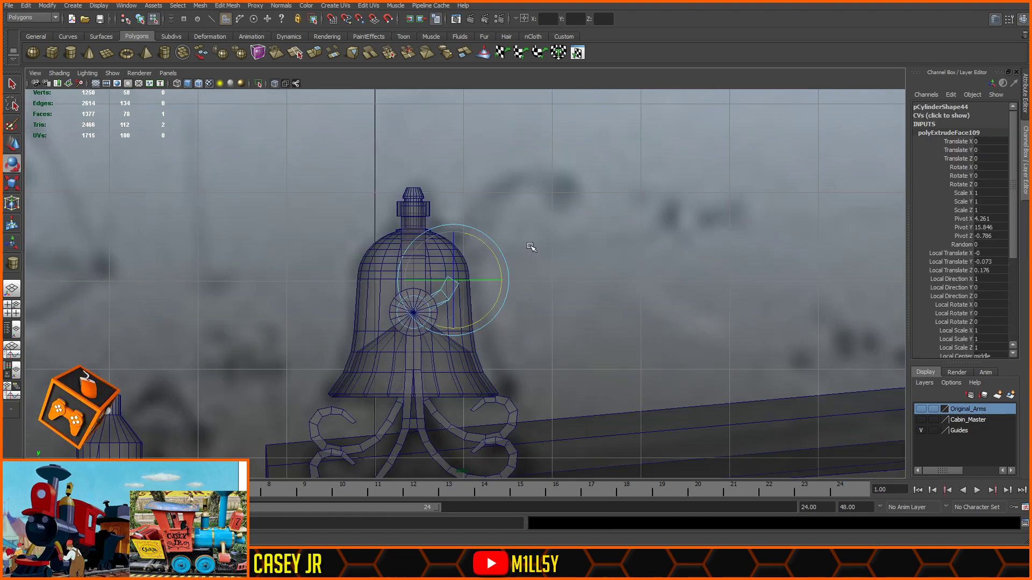
pyautogui.keyDown('alt'); pyautogui.moveTo(530, 249); pyautogui.dragTo(500, 257, button='middle'); pyautogui.keyUp('alt')
pyautogui.scroll(3, 500, 257)
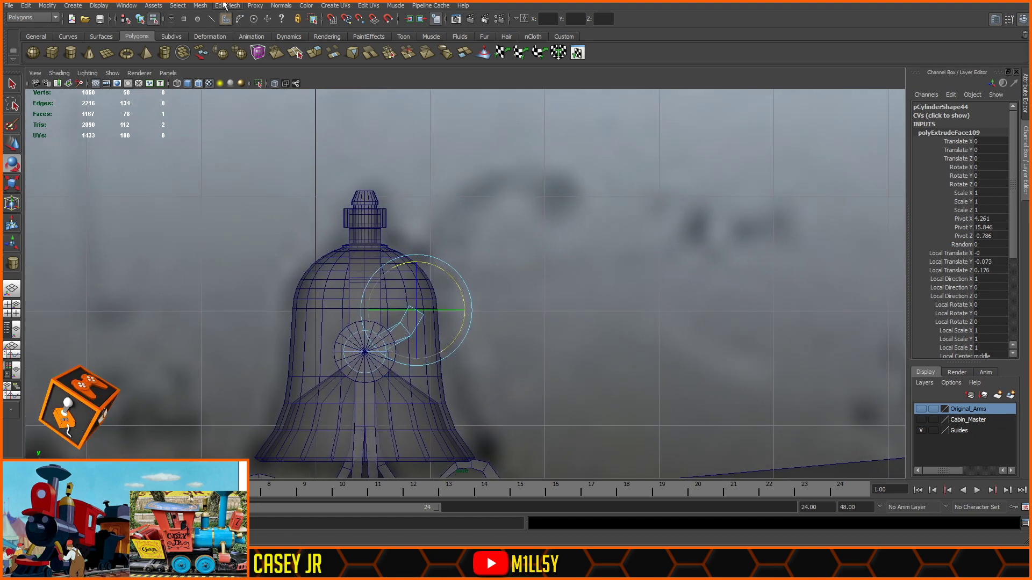
pyautogui.hotkey('ctrl', 'e')
pyautogui.moveTo(420, 305); pyautogui.dragTo(561, 212)
pyautogui.hotkey('ctrl', 'e')
pyautogui.hotkey('ctrl', 'e')
pyautogui.hotkey('ctrl', 'e')
pyautogui.hotkey('ctrl', 'e')
pyautogui.hotkey('ctrl', 'e')
pyautogui.hotkey('ctrl', 'e')
pyautogui.scroll(1, 344, 143)
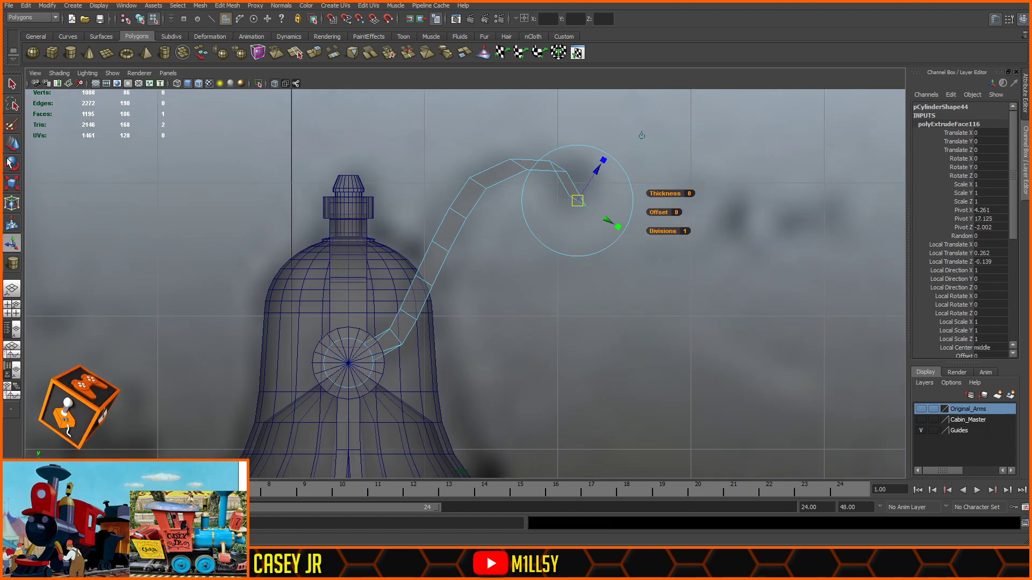
# - Rotate the arm's end face and the vertex rings near its tip to follow the hook's bend
pyautogui.press('e')
pyautogui.moveTo(598, 156); pyautogui.dragTo(653, 176)
pyautogui.moveTo(500, 172); pyautogui.dragTo(462, 172, button='right')
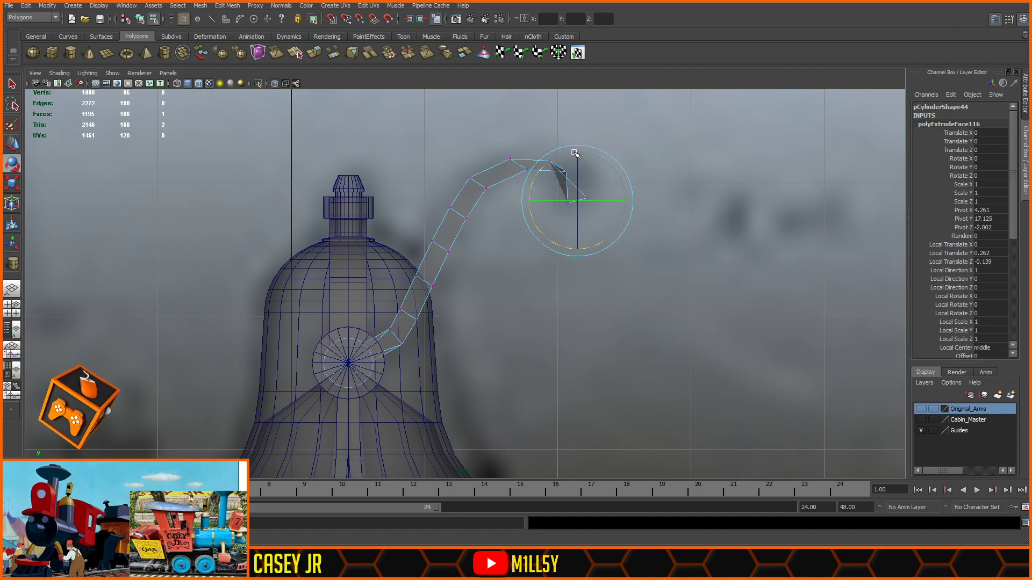
pyautogui.moveTo(595, 137); pyautogui.dragTo(539, 173)
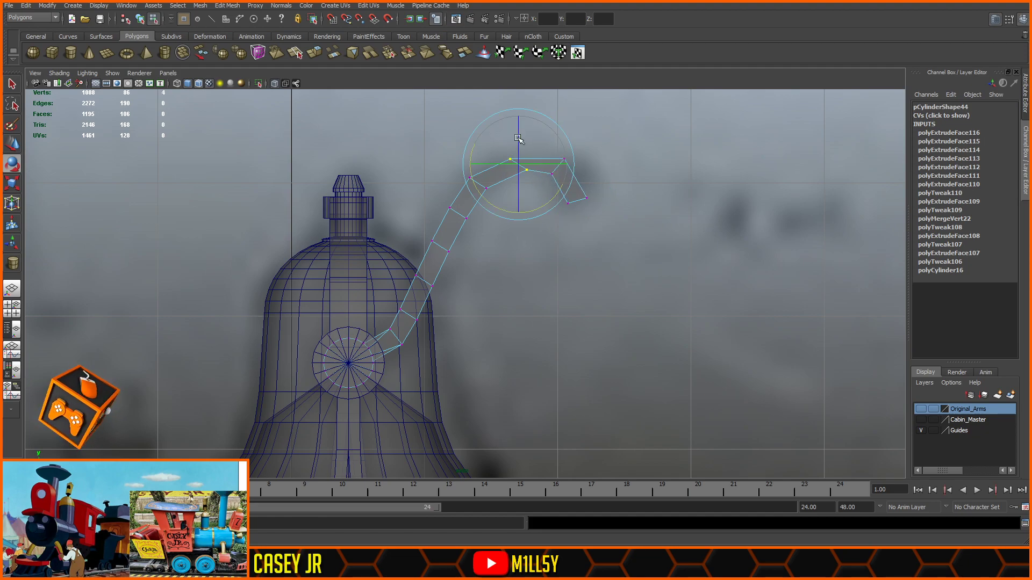
pyautogui.moveTo(475, 145); pyautogui.dragTo(487, 135)
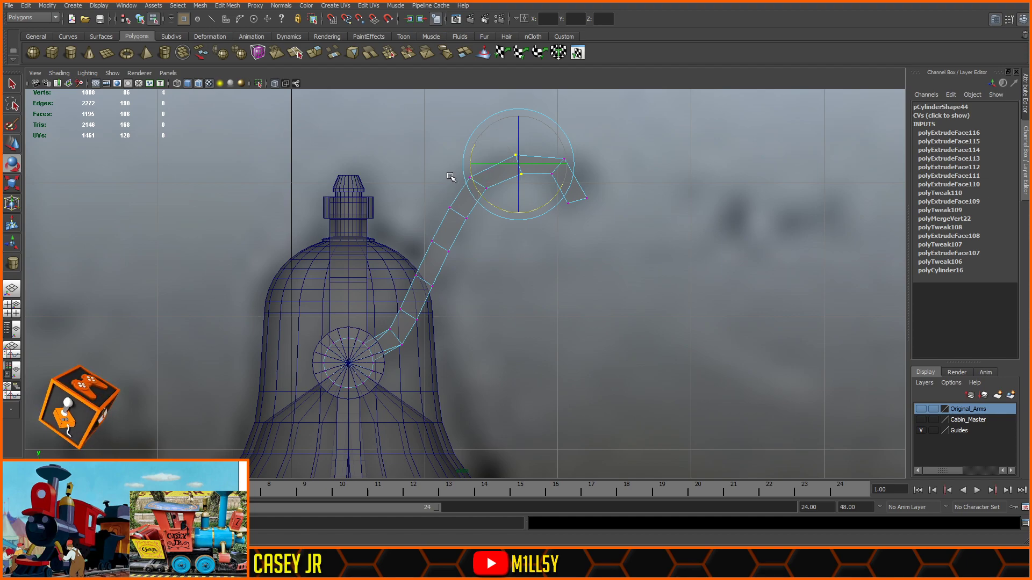
# - Shift the vertex rings on the arm's lower rising section outward to smooth its curve
pyautogui.moveTo(407, 266); pyautogui.dragTo(419, 301)
pyautogui.press('w')
pyautogui.moveTo(462, 263); pyautogui.dragTo(409, 293)
pyautogui.moveTo(476, 230); pyautogui.dragTo(409, 283)
pyautogui.hotkey('ctrl', 'z')
pyautogui.moveTo(441, 248); pyautogui.dragTo(442, 249)
# - Reposition the vertices around the arm's upper bend to even out its thickness and round the curve
pyautogui.moveTo(476, 194); pyautogui.dragTo(457, 211)
pyautogui.moveTo(493, 163); pyautogui.dragTo(476, 180)
pyautogui.moveTo(532, 144)
pyautogui.mouseDown()
pyautogui.moveTo(508, 179)
pyautogui.moveTo(521, 159)
pyautogui.mouseUp()
pyautogui.moveTo(490, 194); pyautogui.dragTo(463, 170)
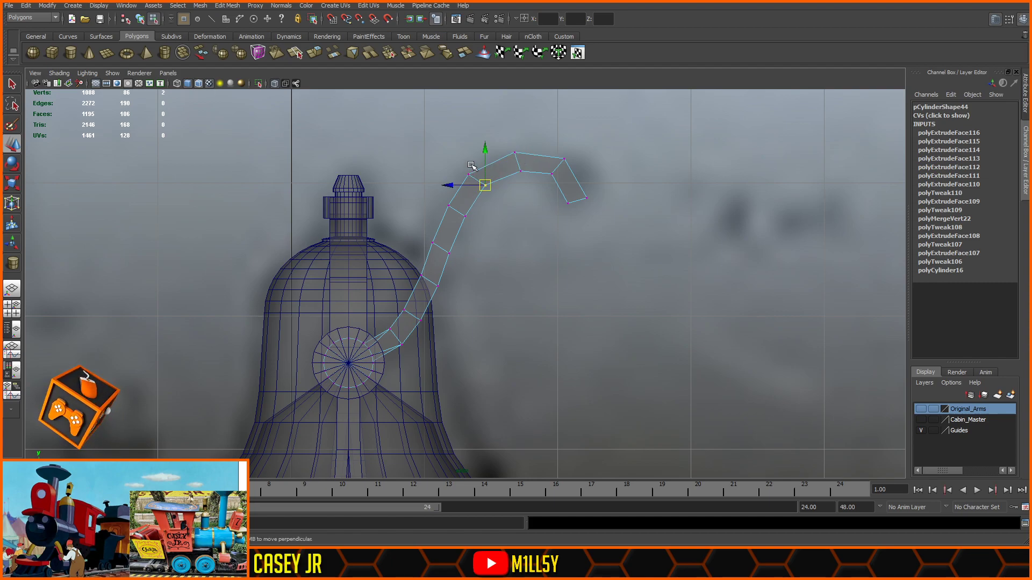
pyautogui.click(12, 165)
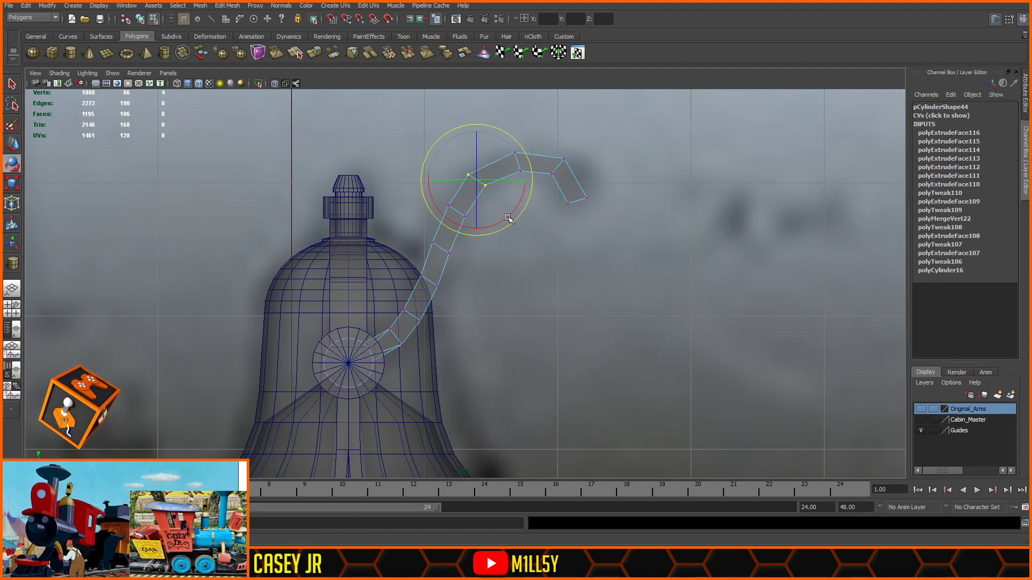
pyautogui.click(13, 144)
pyautogui.moveTo(477, 180); pyautogui.dragTo(446, 241)
# - Move the vertex rings along the top of the hook and rotate the ring before the tip to follow the bend
pyautogui.moveTo(559, 217); pyautogui.dragTo(547, 175)
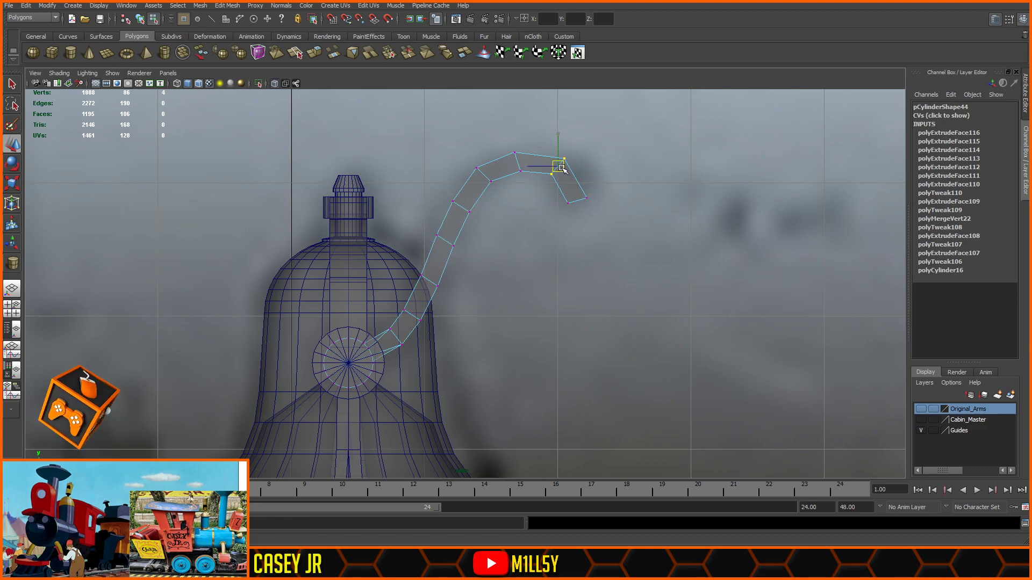
pyautogui.moveTo(621, 194); pyautogui.dragTo(553, 225)
pyautogui.moveTo(503, 192); pyautogui.dragTo(502, 192)
pyautogui.moveTo(580, 155); pyautogui.dragTo(548, 179)
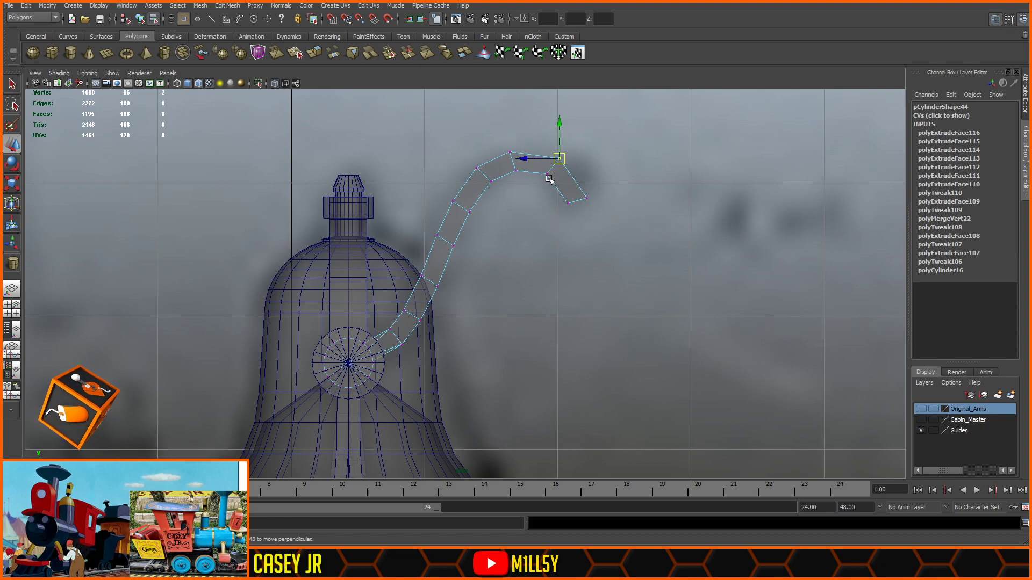
pyautogui.keyDown('shift'); pyautogui.click(546, 174); pyautogui.keyUp('shift')
pyautogui.press('e')
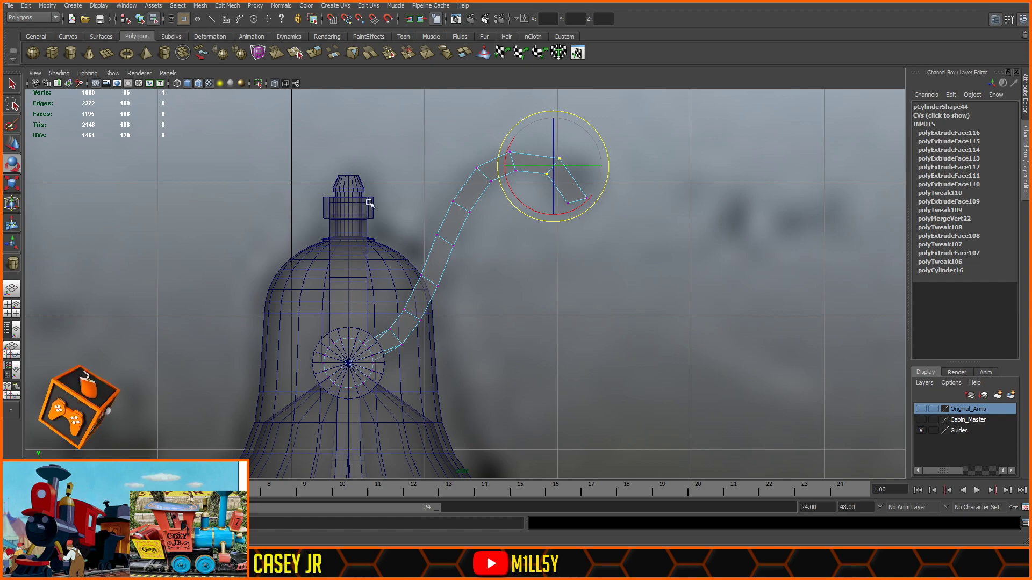
pyautogui.moveTo(540, 211); pyautogui.dragTo(556, 223)
pyautogui.click(9, 144)
pyautogui.moveTo(557, 169); pyautogui.dragTo(543, 162)
# - Move the arm's end vertices inward to shorten the last segment and rotate them to align with the curve
pyautogui.moveTo(604, 184); pyautogui.dragTo(566, 175)
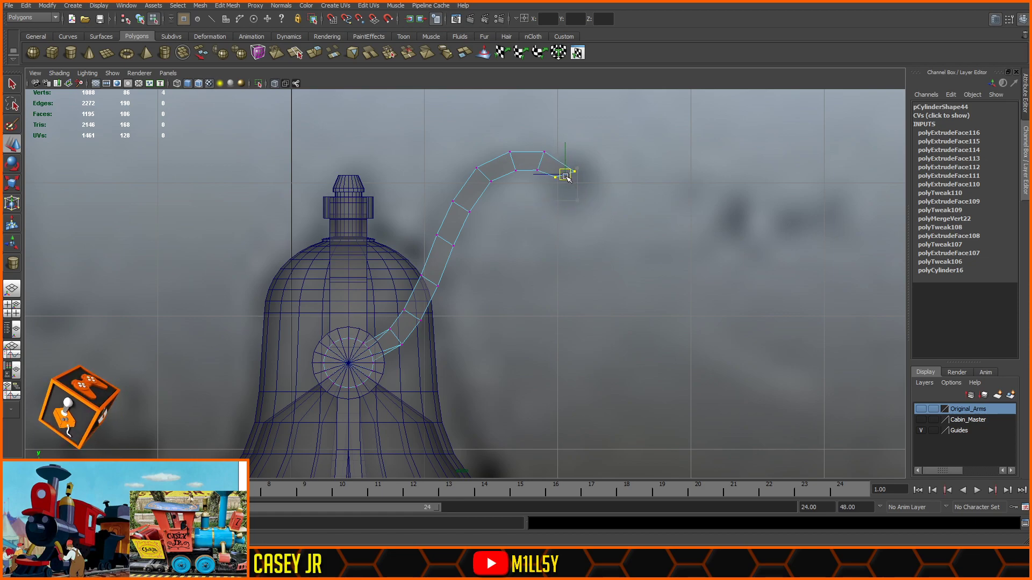
pyautogui.click(10, 164)
pyautogui.moveTo(546, 223); pyautogui.dragTo(558, 223)
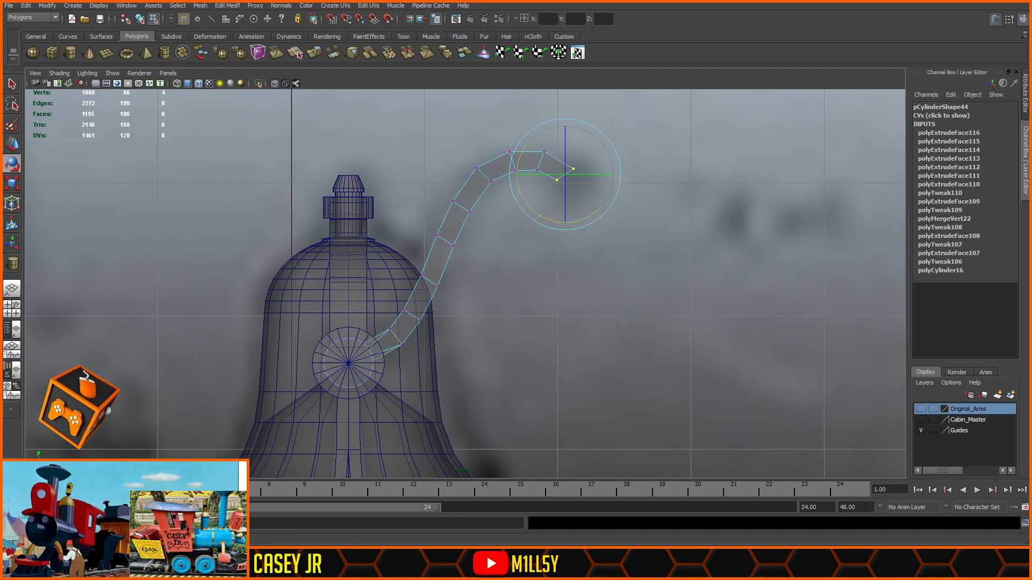
# - Clear the selection and examine the curved arm beside the bell in the perspective view
pyautogui.press('F11')
pyautogui.press('+')
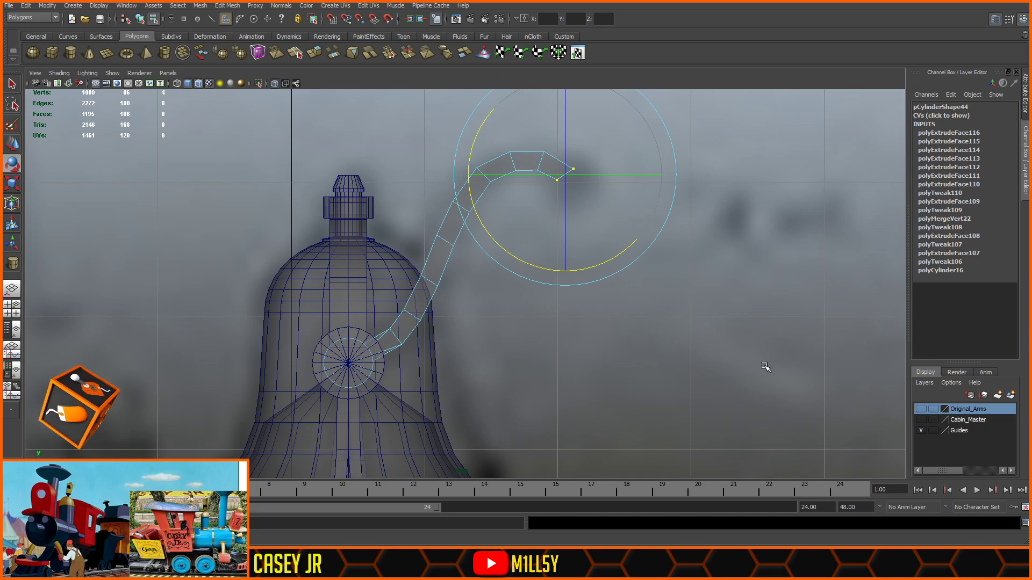
pyautogui.click(692, 294)
pyautogui.click(439, 251)
pyautogui.scroll(-6, 440, 252)
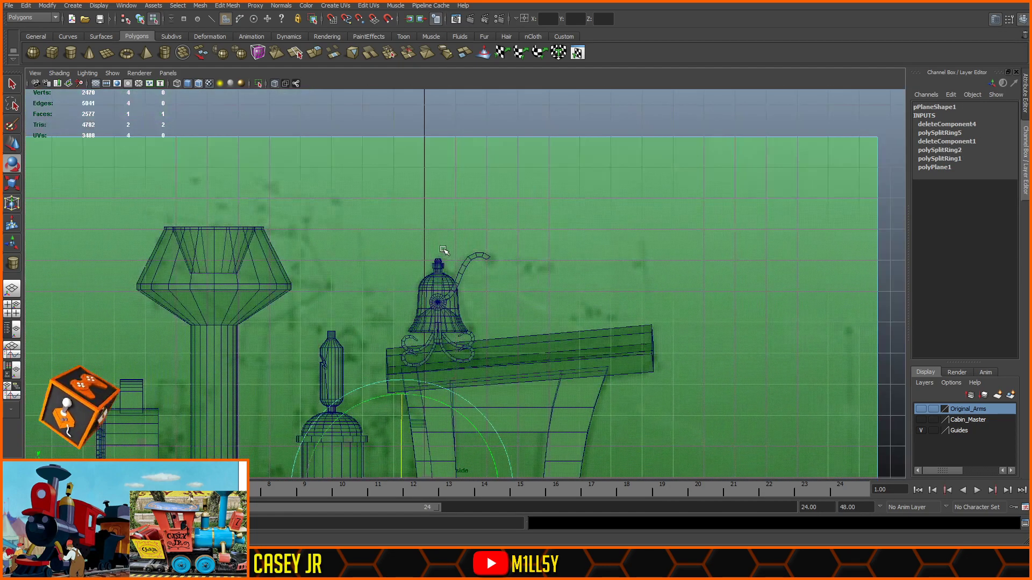
pyautogui.click(526, 99)
pyautogui.press('space')
pyautogui.press('space')
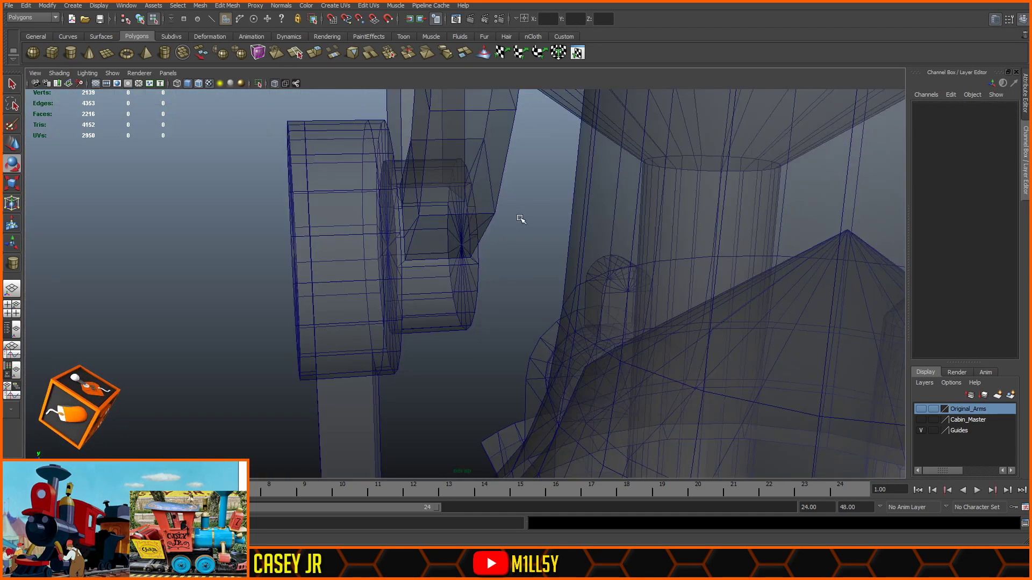
pyautogui.scroll(-8, 520, 219)
pyautogui.keyDown('alt'); pyautogui.moveTo(502, 207); pyautogui.dragTo(608, 155); pyautogui.keyUp('alt')
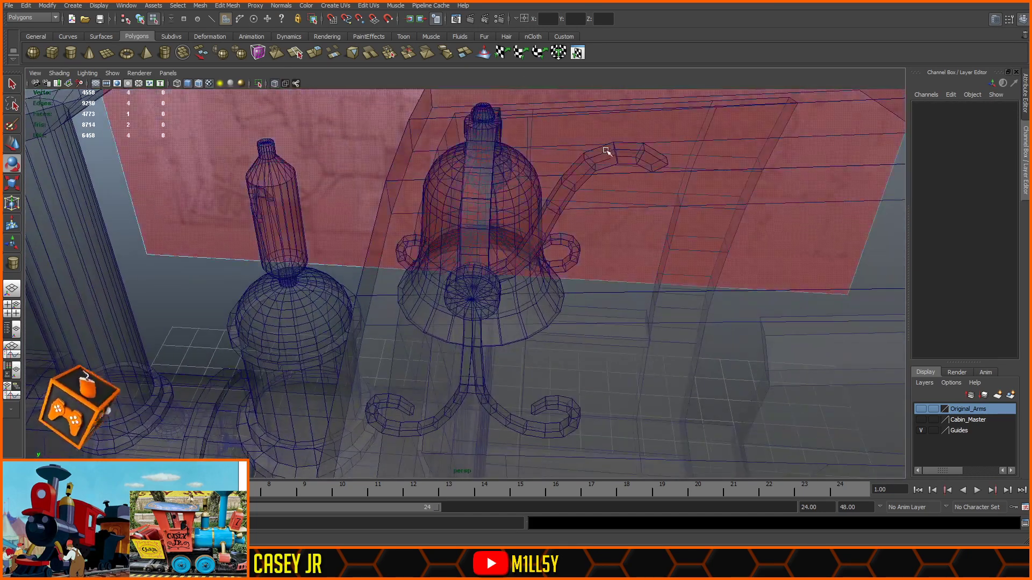
# - Select the face at the hook arm's tip and extrude it 0.2 along its local Z to continue the curve
pyautogui.click(607, 149)
pyautogui.scroll(-2, 562, 206)
pyautogui.scroll(-2, 562, 206)
pyautogui.click(309, 285)
pyautogui.keyDown('alt'); pyautogui.moveTo(653, 231); pyautogui.dragTo(447, 232); pyautogui.keyUp('alt')
pyautogui.click(408, 224)
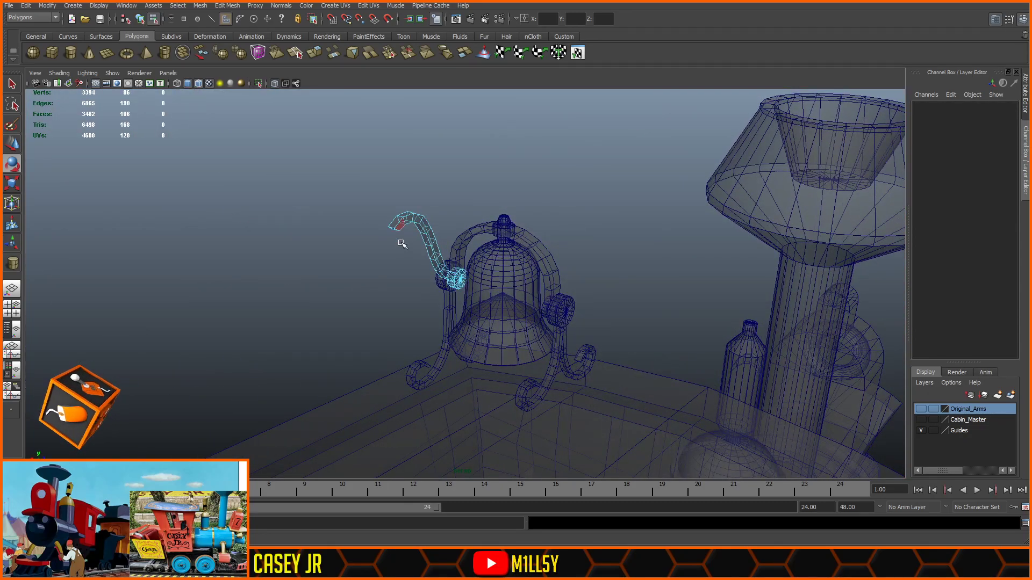
pyautogui.press('e')
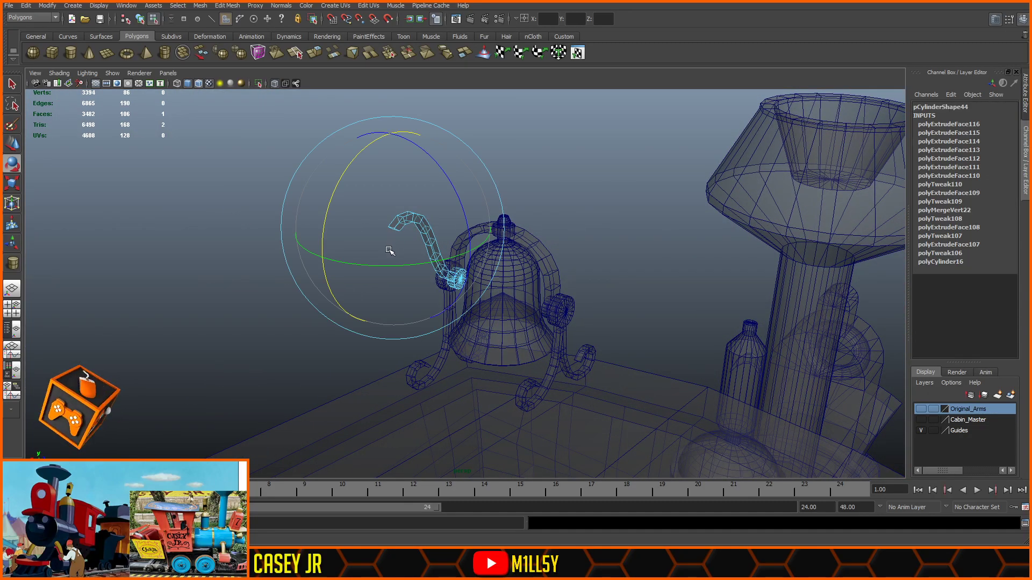
pyautogui.press('space')
pyautogui.press('space')
pyautogui.scroll(5, 589, 258)
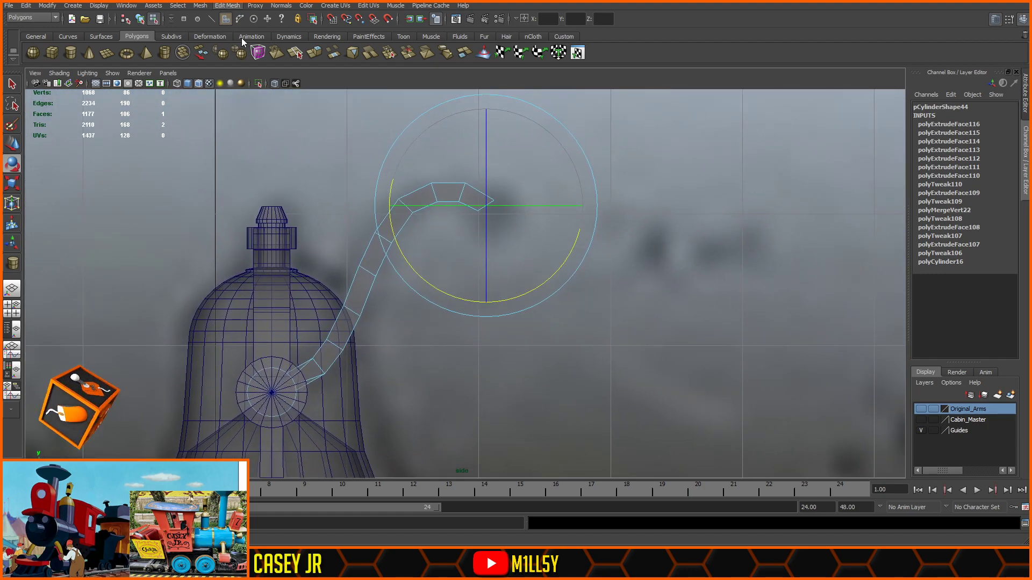
pyautogui.click(245, 33)
pyautogui.moveTo(523, 265); pyautogui.dragTo(498, 257)
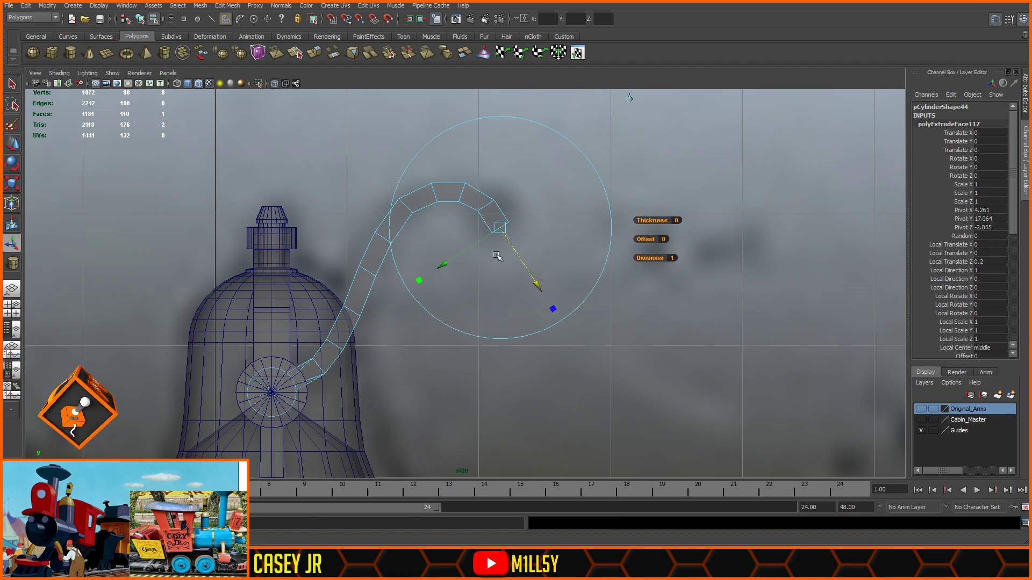
# - Scale down the newly extruded end face slightly to narrow the hook's tip
pyautogui.click(8, 167)
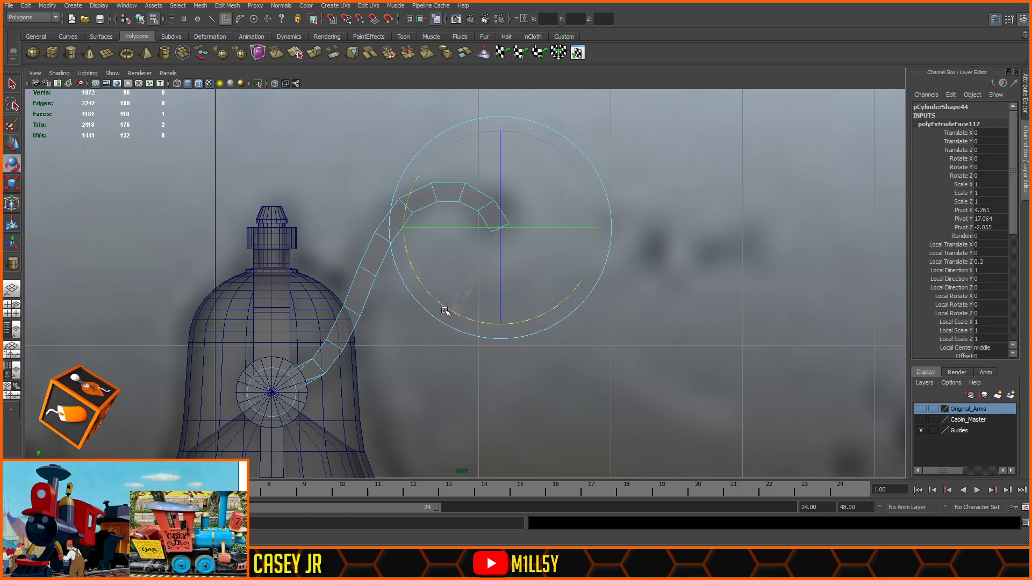
pyautogui.press('=')
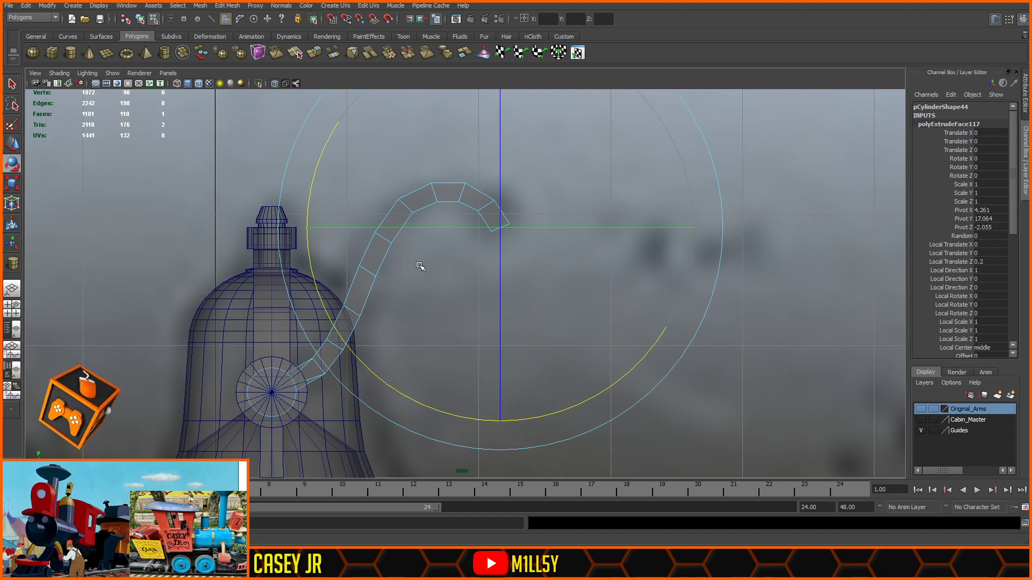
pyautogui.click(12, 183)
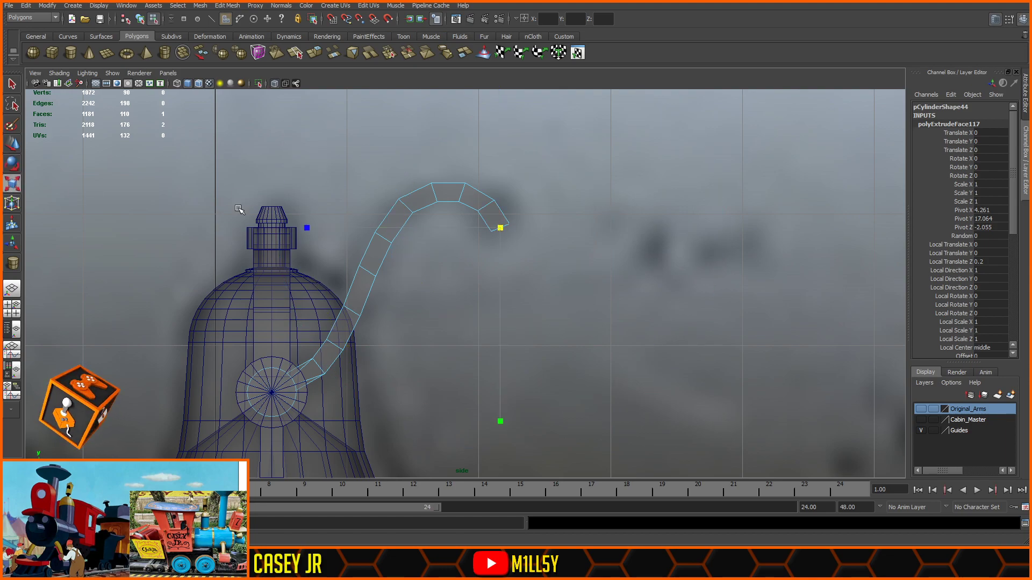
pyautogui.moveTo(499, 228); pyautogui.dragTo(493, 228)
# - Switch to vertex editing and move the vertices along the bell-facing edge of the arm's straight section outward to thicken it
pyautogui.moveTo(468, 200); pyautogui.dragTo(435, 199, button='right')
pyautogui.moveTo(471, 209); pyautogui.dragTo(395, 240)
pyautogui.hotkey('ctrl', 'z')
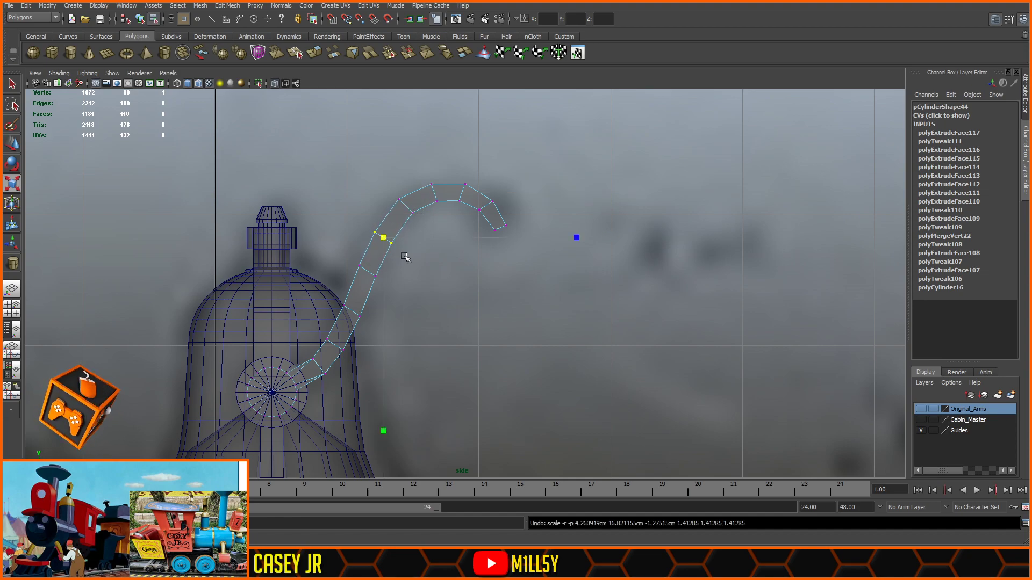
pyautogui.scroll(2, 398, 274)
pyautogui.keyDown('alt'); pyautogui.moveTo(393, 268); pyautogui.dragTo(471, 242, button='middle'); pyautogui.keyUp('alt')
pyautogui.press('w')
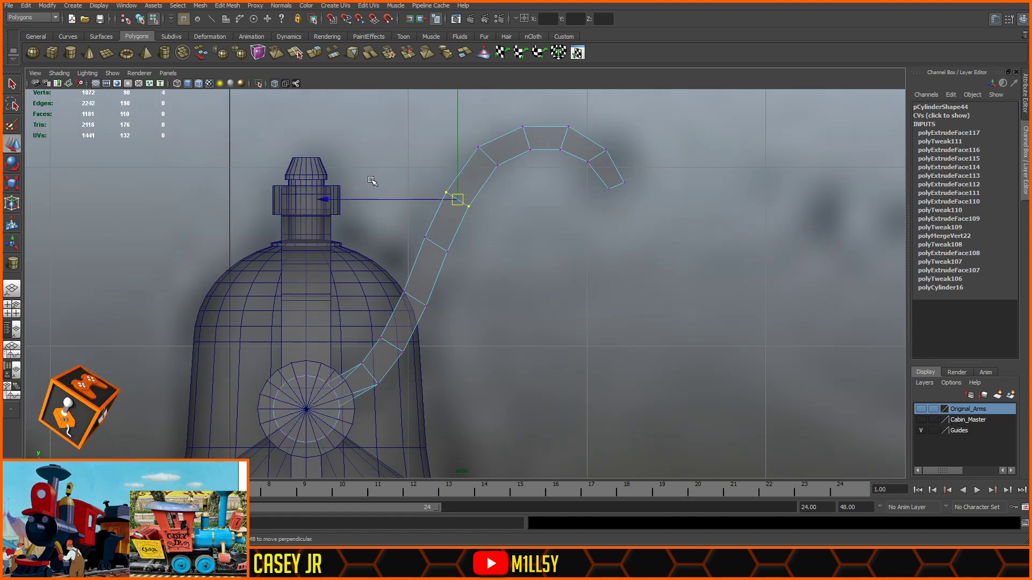
pyautogui.moveTo(440, 184); pyautogui.dragTo(452, 199)
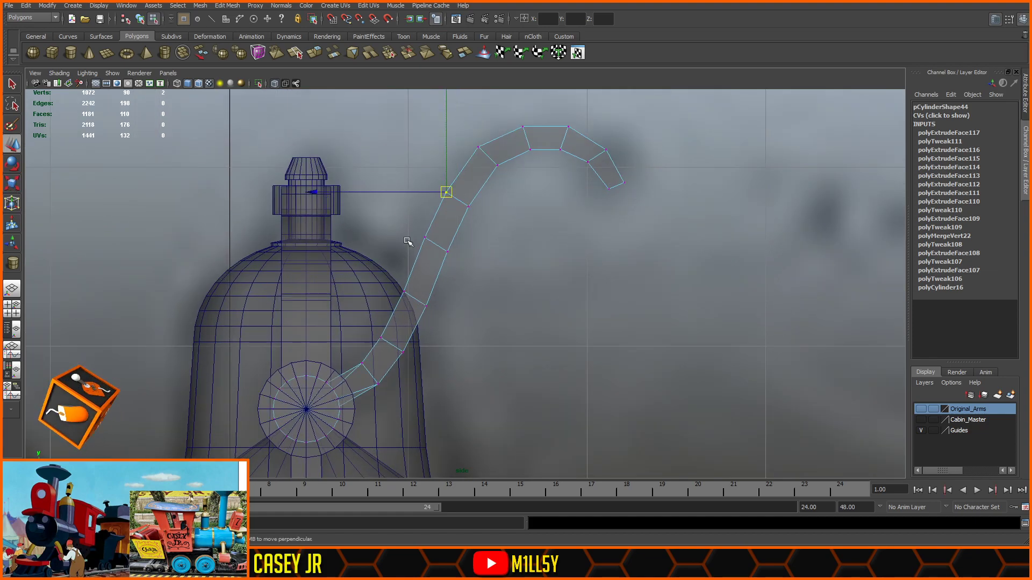
pyautogui.click(424, 237)
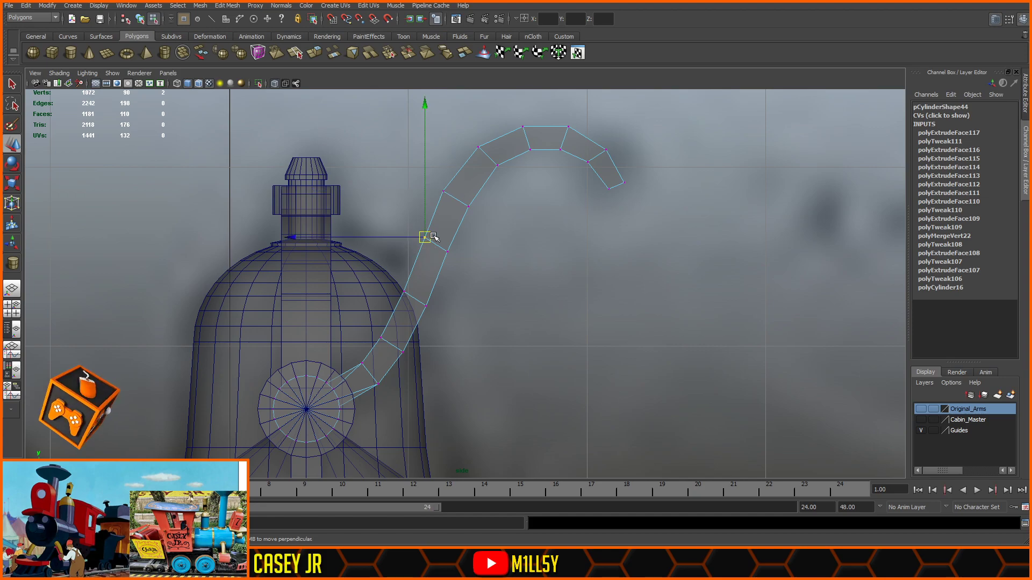
pyautogui.moveTo(424, 236); pyautogui.dragTo(421, 237)
pyautogui.click(405, 292)
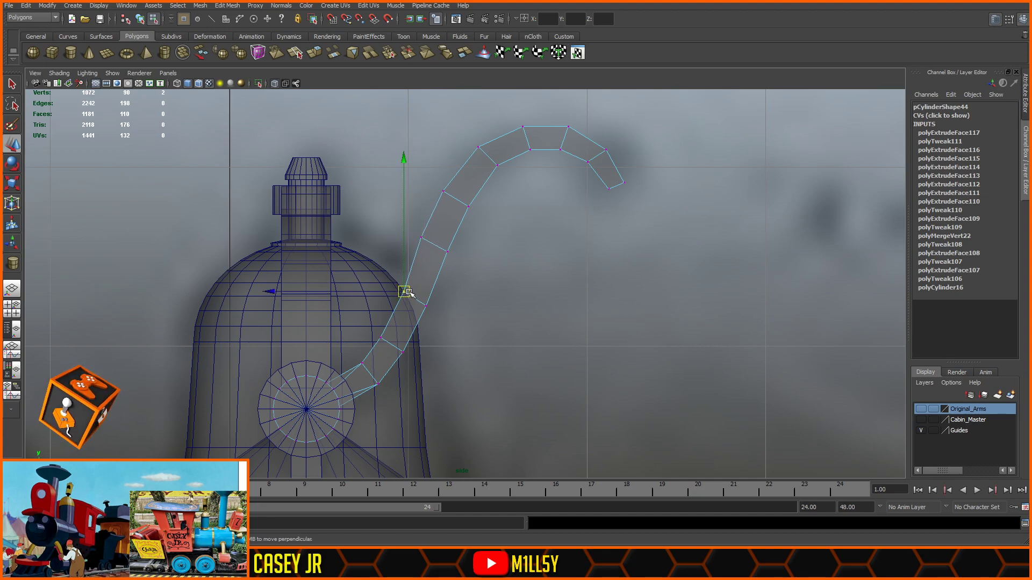
# - Move the vertices along the opposite edge of the arm's straight section outward to widen its middle
pyautogui.click(403, 352)
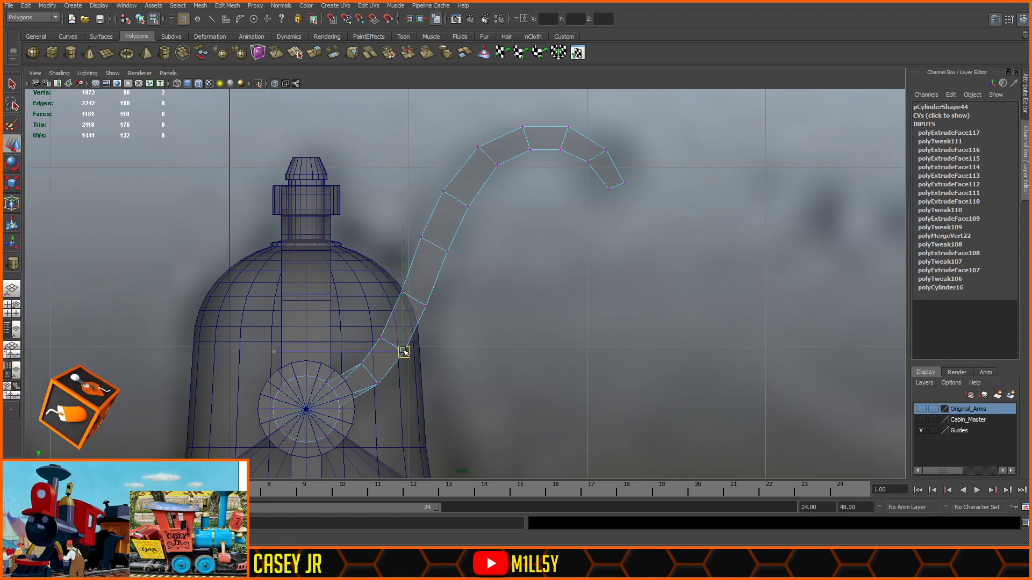
pyautogui.moveTo(447, 294); pyautogui.dragTo(430, 306)
pyautogui.moveTo(463, 230); pyautogui.dragTo(458, 250)
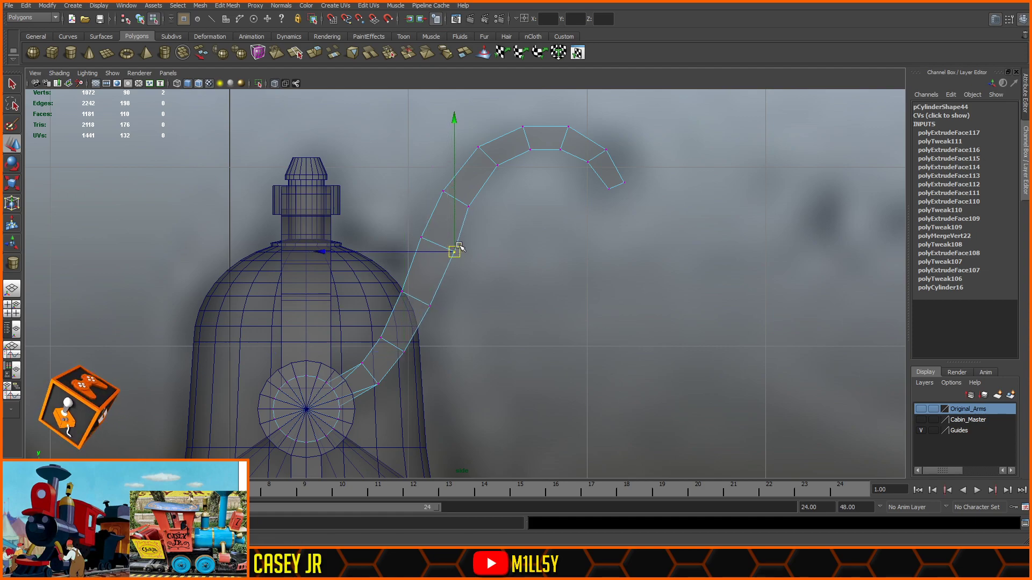
pyautogui.moveTo(475, 198); pyautogui.dragTo(469, 210)
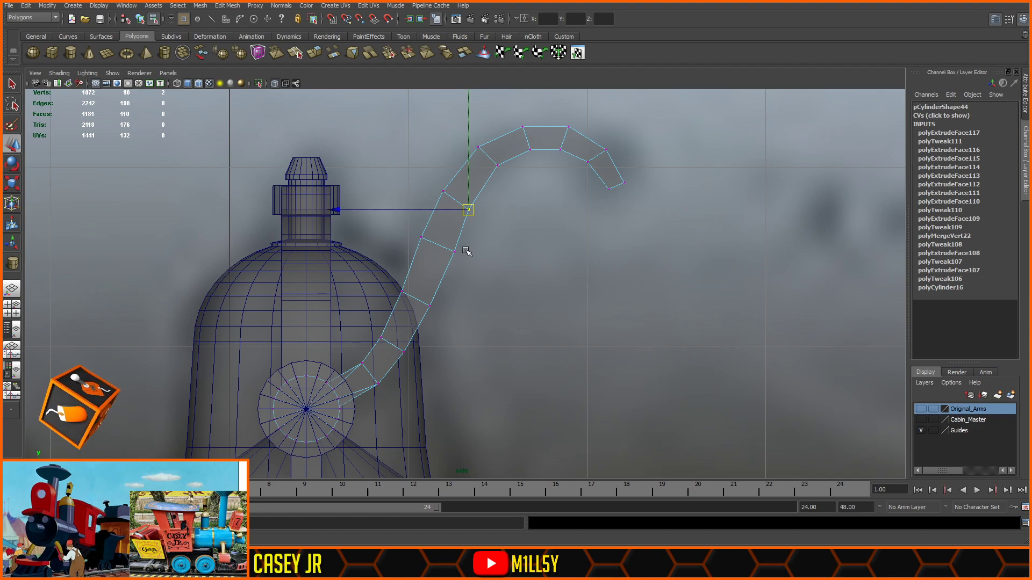
pyautogui.moveTo(440, 265)
pyautogui.mouseDown()
pyautogui.moveTo(463, 243)
pyautogui.moveTo(452, 254)
pyautogui.mouseUp()
# - Adjust the vertices along the inner edge of the hook's bend and tip to taper it smoothly
pyautogui.moveTo(567, 143); pyautogui.dragTo(555, 158)
pyautogui.click(568, 144)
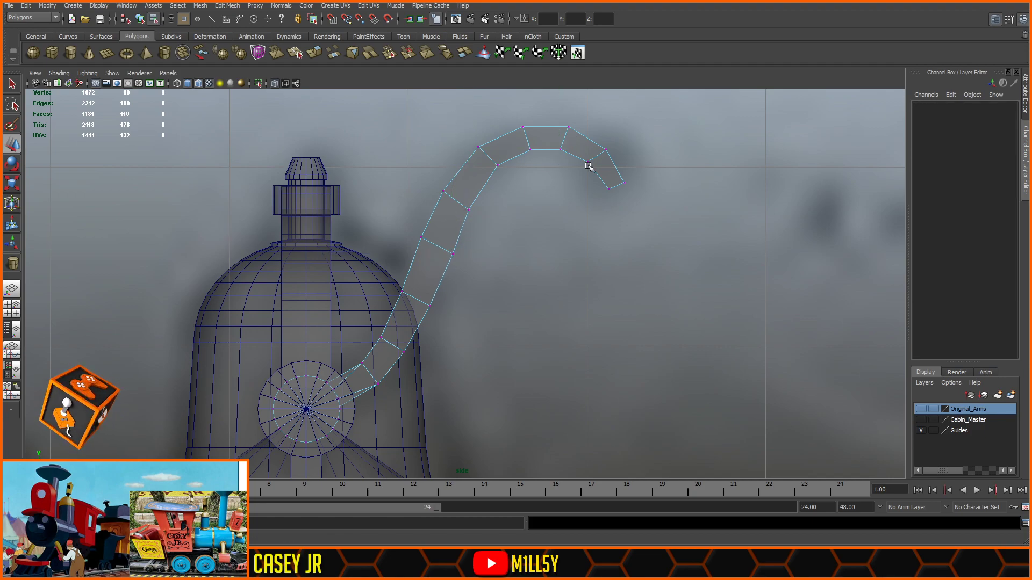
pyautogui.moveTo(595, 199); pyautogui.dragTo(616, 181)
pyautogui.moveTo(609, 186); pyautogui.dragTo(613, 183)
pyautogui.moveTo(600, 148); pyautogui.dragTo(501, 168)
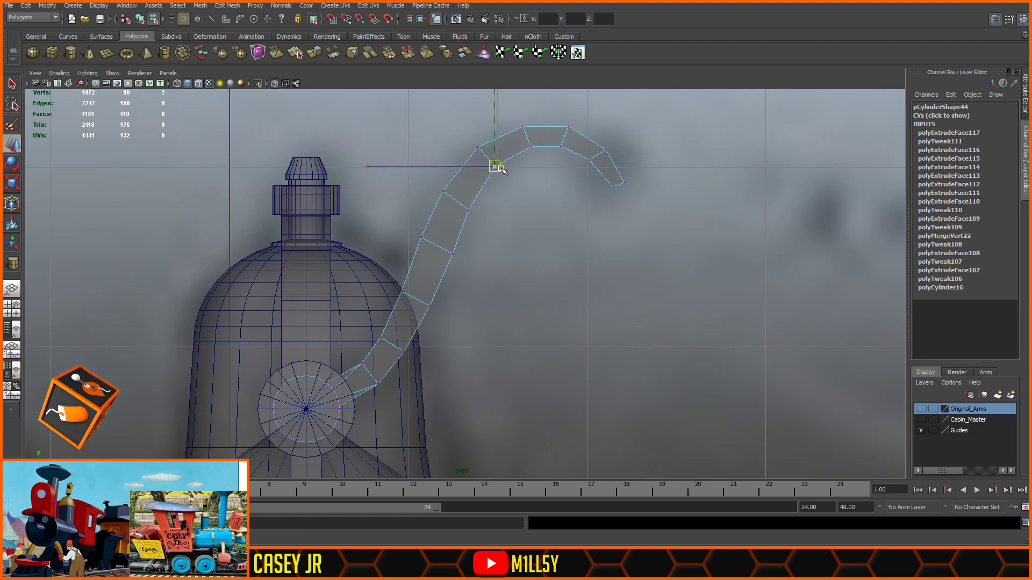
# - Return the arm to object mode and turn off X-ray shading in the perspective view, with nothing selected
pyautogui.press('F8')
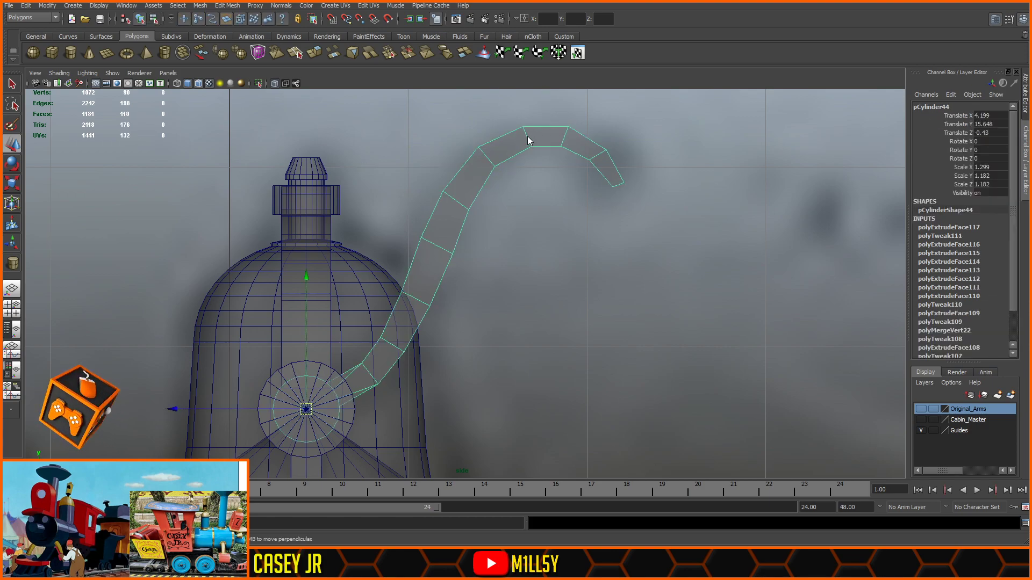
pyautogui.press('space')
pyautogui.press('space')
pyautogui.keyDown('alt'); pyautogui.moveTo(529, 127); pyautogui.dragTo(505, 151, button='right'); pyautogui.keyUp('alt')
pyautogui.click(274, 83)
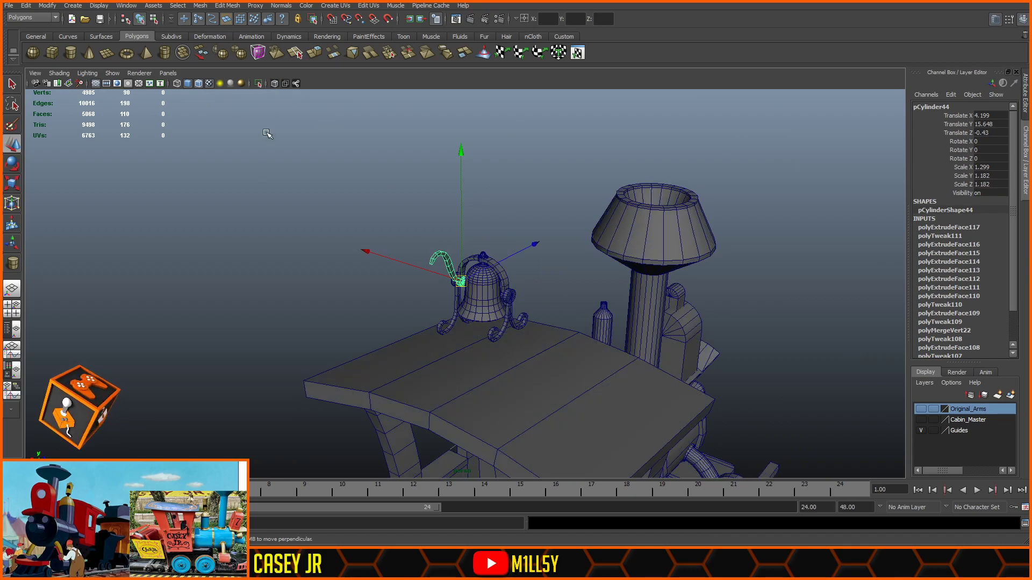
pyautogui.click(256, 175)
pyautogui.keyDown('alt'); pyautogui.moveTo(223, 237); pyautogui.dragTo(505, 249); pyautogui.keyUp('alt')
pyautogui.keyDown('alt'); pyautogui.moveTo(505, 249); pyautogui.dragTo(583, 360, button='right'); pyautogui.keyUp('alt')
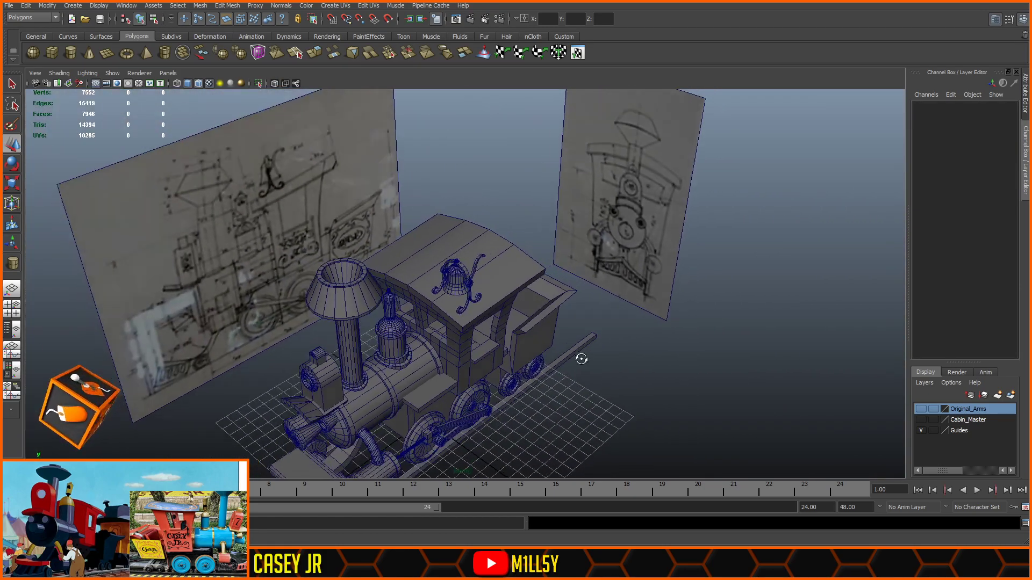
pyautogui.keyDown('alt'); pyautogui.moveTo(583, 360); pyautogui.dragTo(571, 337); pyautogui.keyUp('alt')
pyautogui.keyDown('alt'); pyautogui.moveTo(572, 337); pyautogui.dragTo(582, 282, button='middle'); pyautogui.keyUp('alt')
pyautogui.keyDown('alt'); pyautogui.moveTo(446, 209); pyautogui.dragTo(480, 224); pyautogui.keyUp('alt')
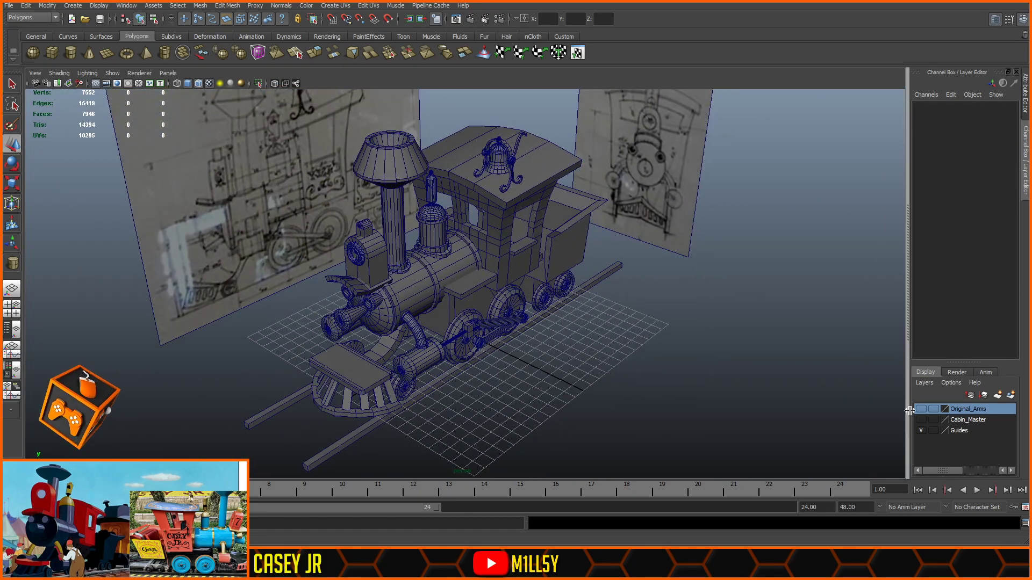
# - Hide the Guides layer and turn off the wireframe overlay on the shaded locomotive
pyautogui.click(921, 430)
pyautogui.keyDown('alt'); pyautogui.moveTo(688, 344); pyautogui.dragTo(620, 278); pyautogui.keyUp('alt')
pyautogui.keyDown('alt'); pyautogui.moveTo(619, 278); pyautogui.dragTo(674, 279, button='right'); pyautogui.keyUp('alt')
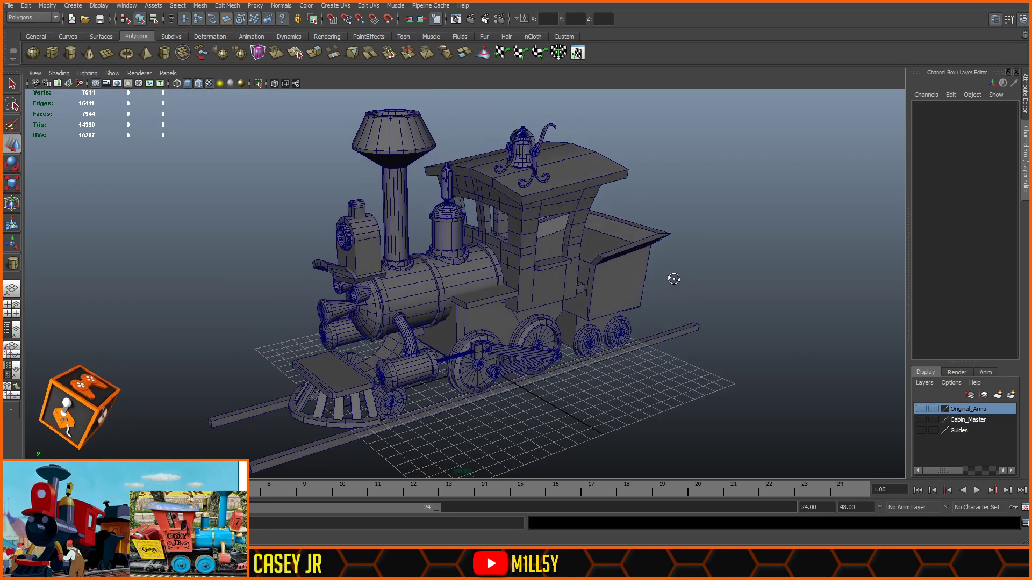
pyautogui.click(198, 84)
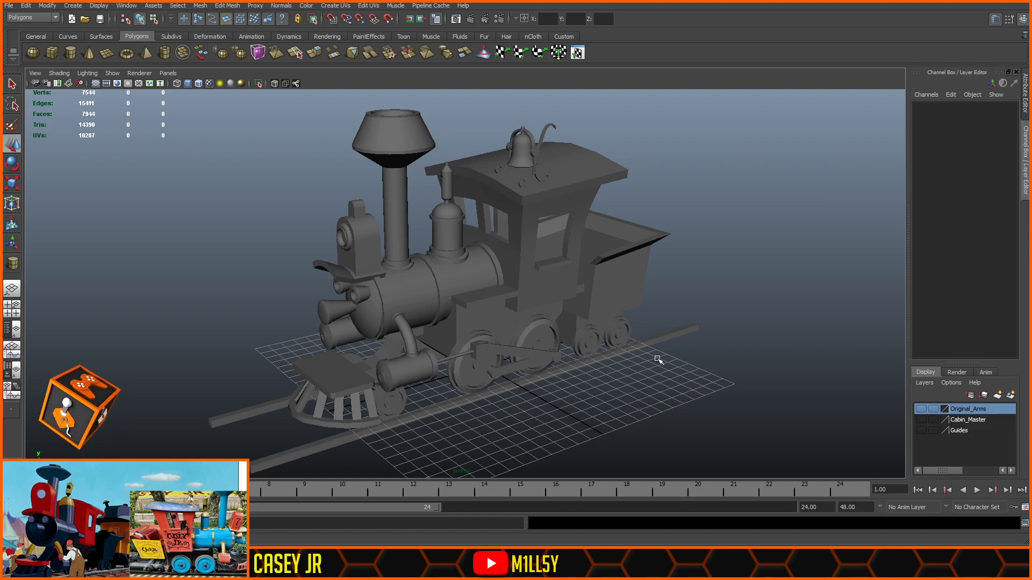
# - Examine the shaded locomotive from several angles, including the bell and hook arm on the cabin roof
pyautogui.keyDown('alt'); pyautogui.moveTo(689, 396); pyautogui.dragTo(695, 398); pyautogui.keyUp('alt')
pyautogui.keyDown('alt'); pyautogui.moveTo(650, 375); pyautogui.dragTo(677, 373, button='middle'); pyautogui.keyUp('alt')
pyautogui.moveTo(659, 384)
pyautogui.keyDown('alt'); pyautogui.mouseDown()
pyautogui.moveTo(753, 380)
pyautogui.moveTo(656, 380)
pyautogui.moveTo(647, 396)
pyautogui.mouseUp(); pyautogui.keyUp('alt')
pyautogui.keyDown('alt'); pyautogui.moveTo(647, 396); pyautogui.dragTo(648, 375, button='middle'); pyautogui.keyUp('alt')
pyautogui.keyDown('alt'); pyautogui.moveTo(685, 382); pyautogui.dragTo(548, 355); pyautogui.keyUp('alt')
pyautogui.keyDown('alt'); pyautogui.moveTo(686, 334); pyautogui.dragTo(570, 288, button='middle'); pyautogui.keyUp('alt')
pyautogui.keyDown('alt'); pyautogui.moveTo(570, 289); pyautogui.dragTo(539, 284); pyautogui.keyUp('alt')
pyautogui.keyDown('alt'); pyautogui.moveTo(605, 301); pyautogui.dragTo(673, 353); pyautogui.keyUp('alt')
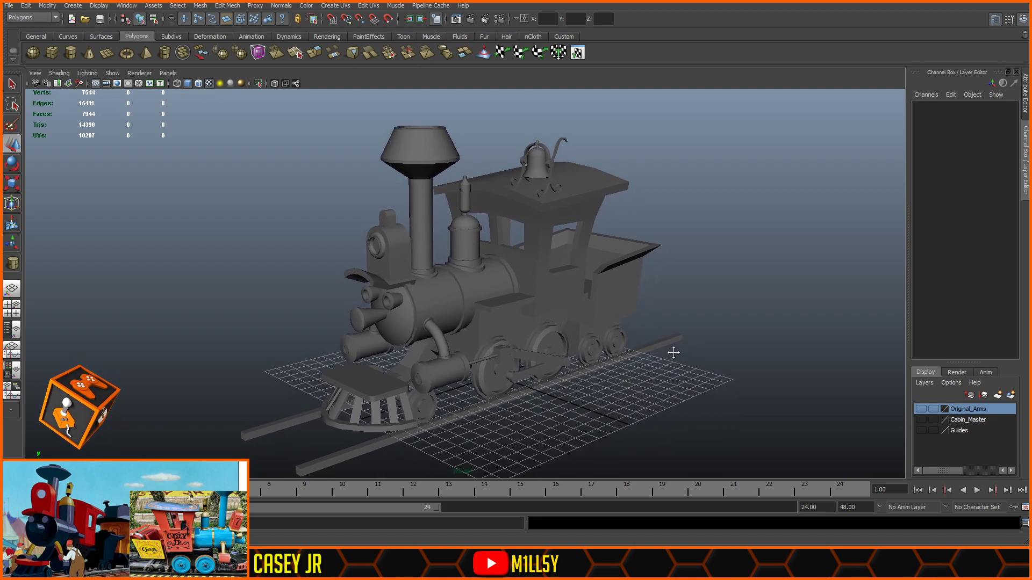